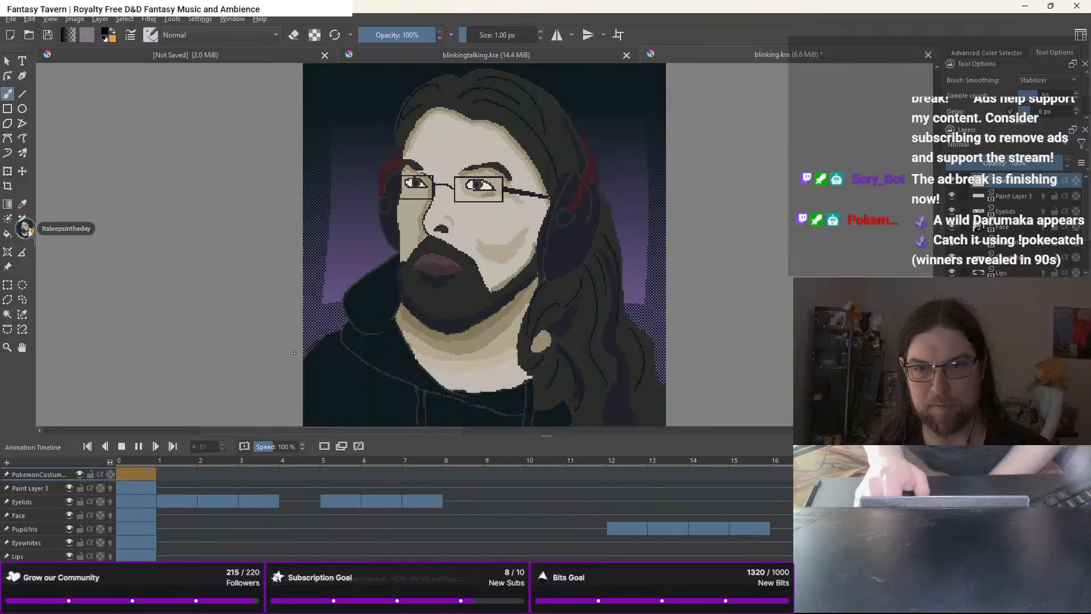
# Lower the animation's playback speed to 50% and preview the blinking at that speed
pyautogui.click(122, 447)
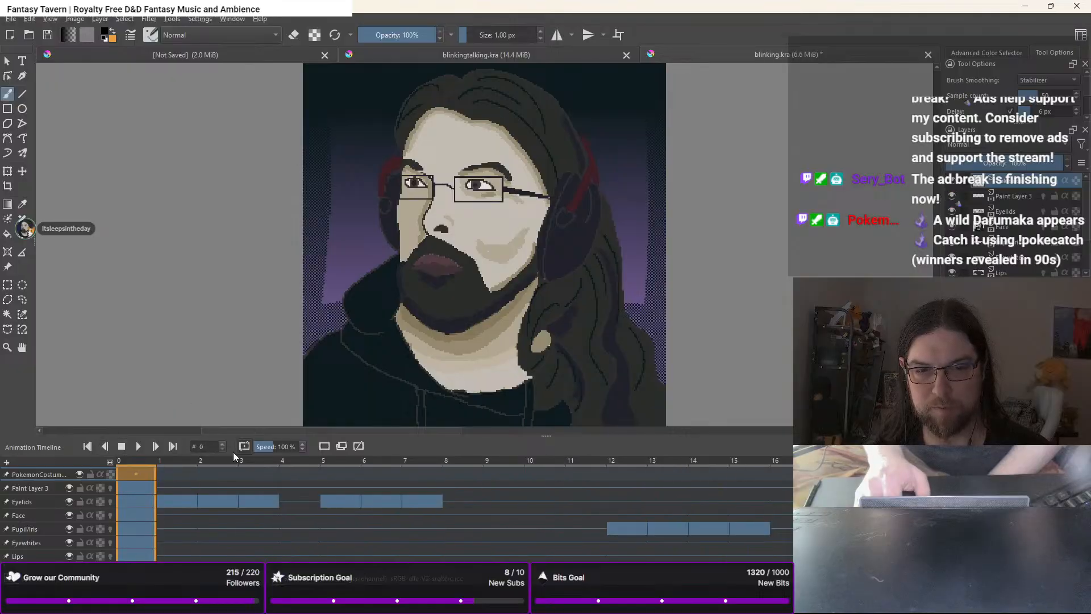
pyautogui.click(302, 449)
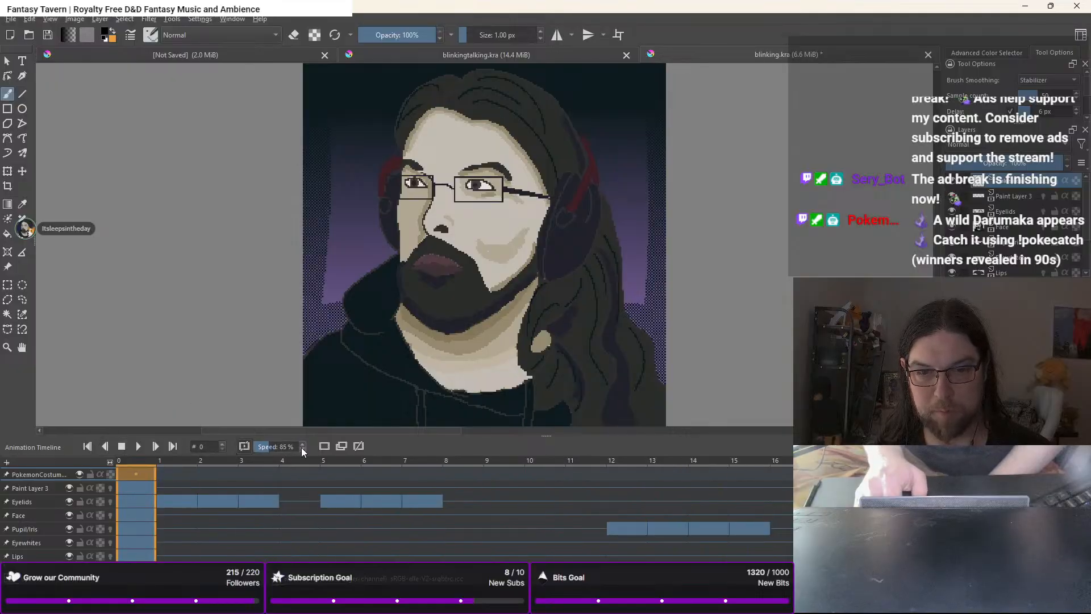
pyautogui.click(302, 449)
pyautogui.click(302, 449)
pyautogui.click(302, 449)
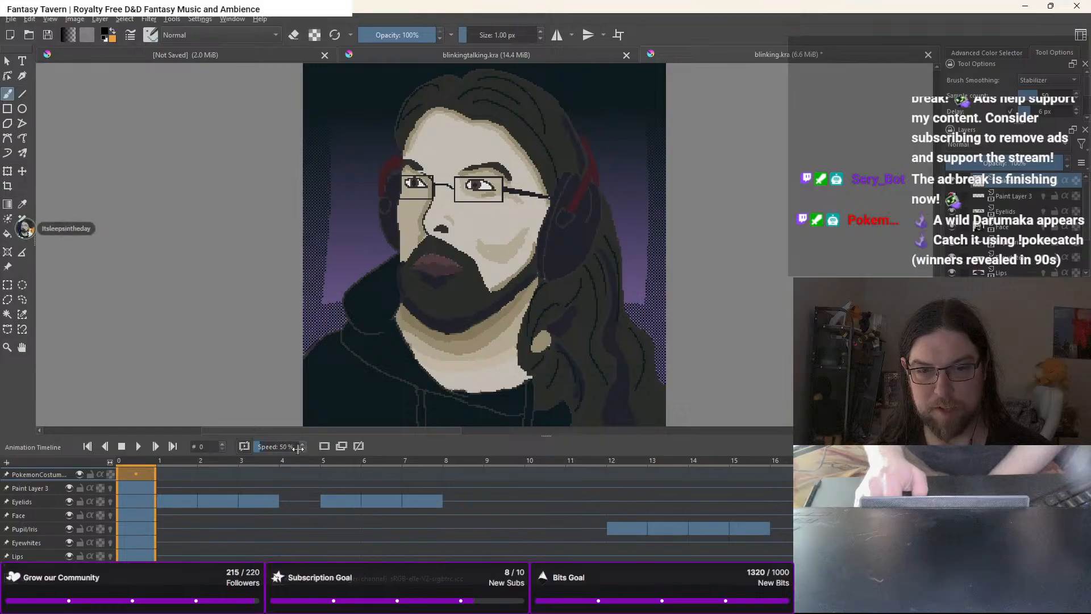
pyautogui.click(138, 446)
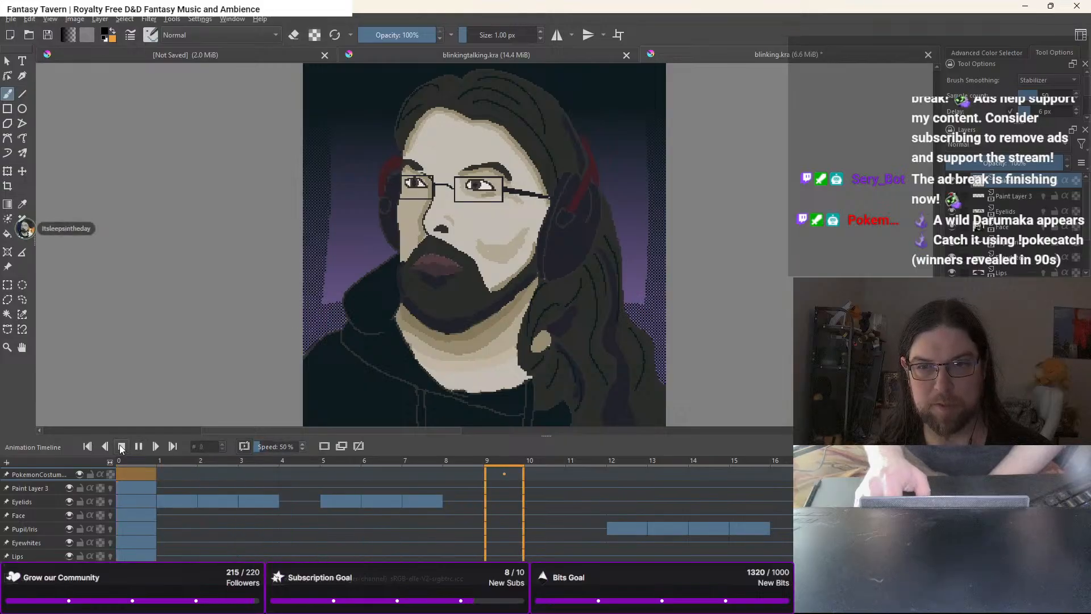
pyautogui.click(121, 447)
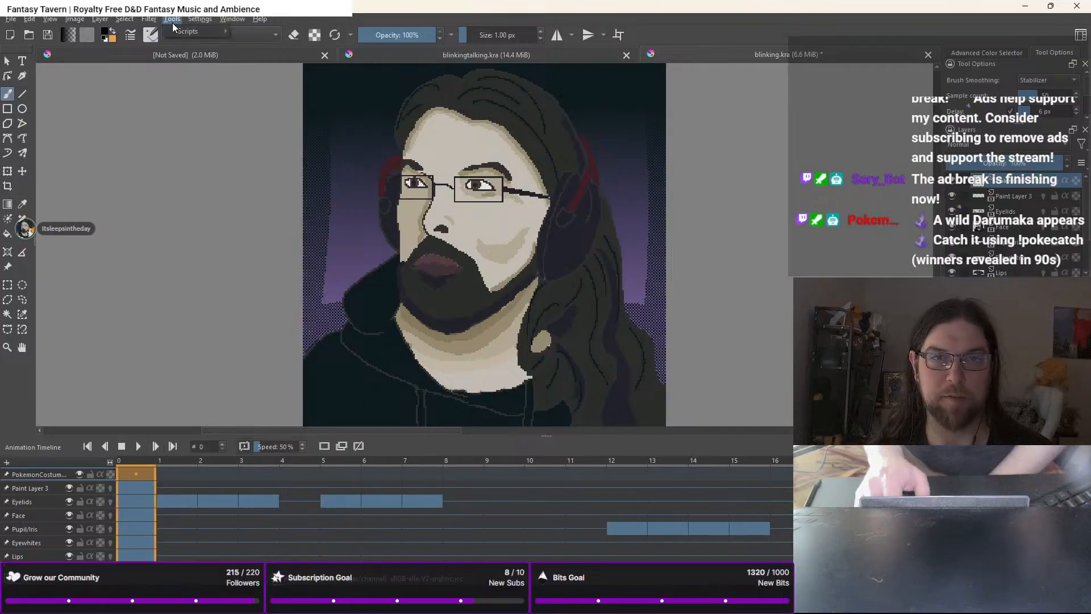
# Hide the Animation Timeline docker to free up canvas space
pyautogui.click(155, 21)
pyautogui.click(199, 19)
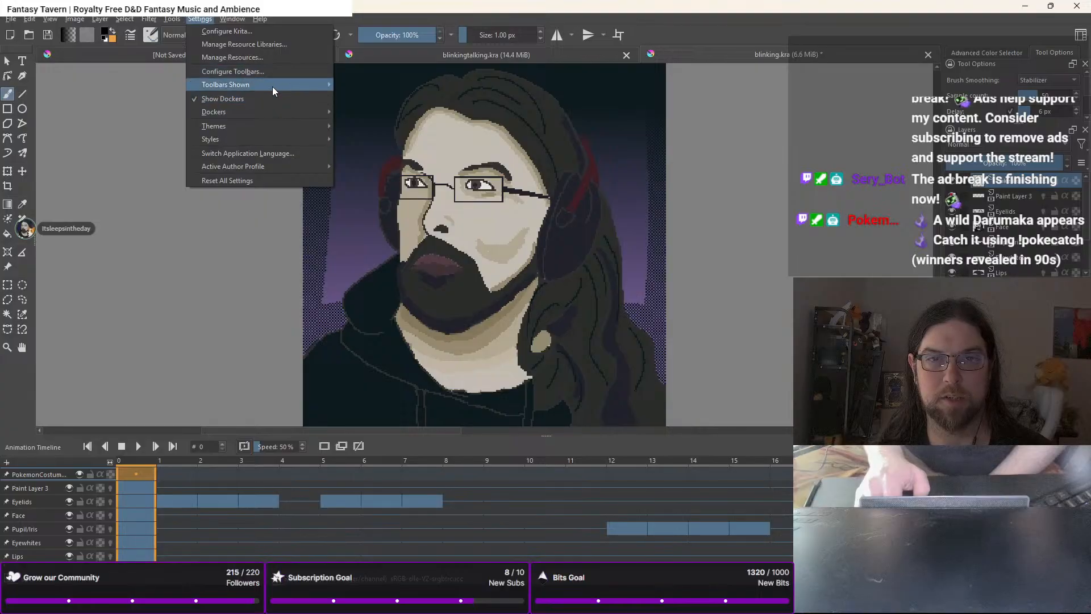
pyautogui.moveTo(271, 109)
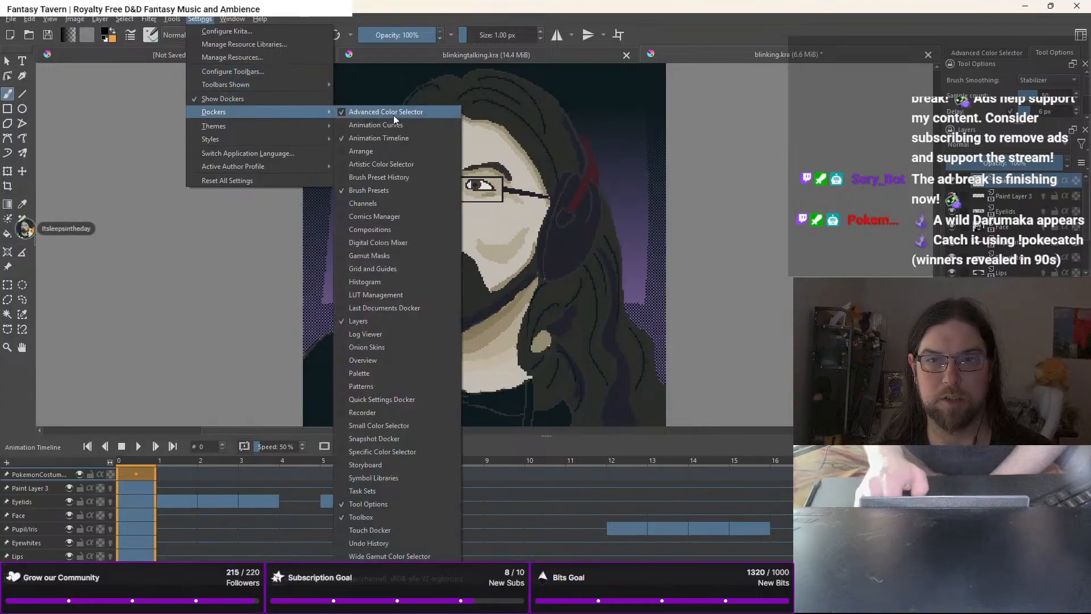
pyautogui.click(384, 141)
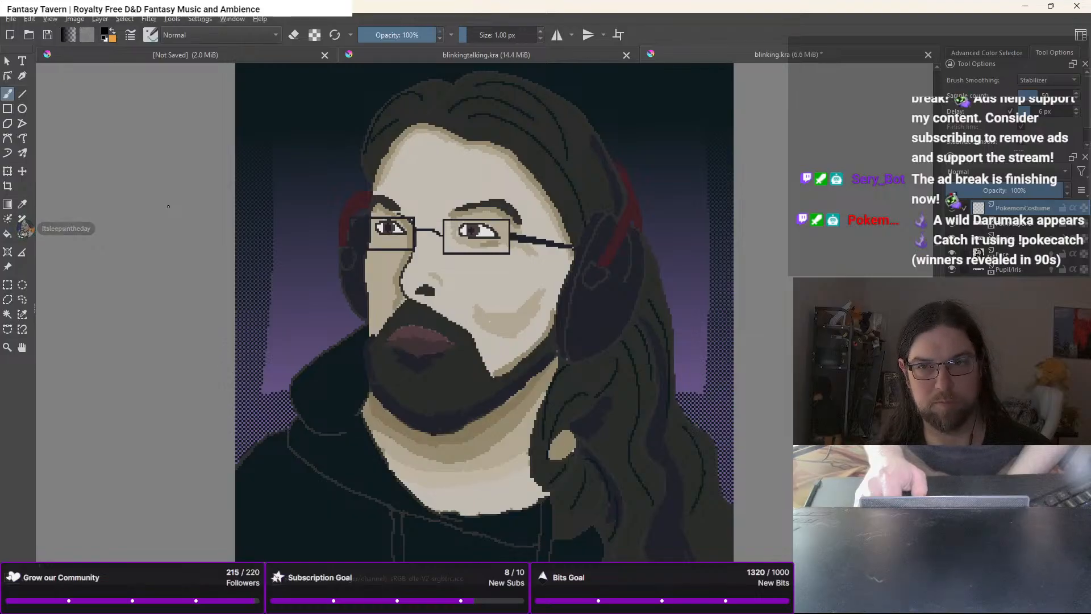
pyautogui.scroll(-1, 534, 182)
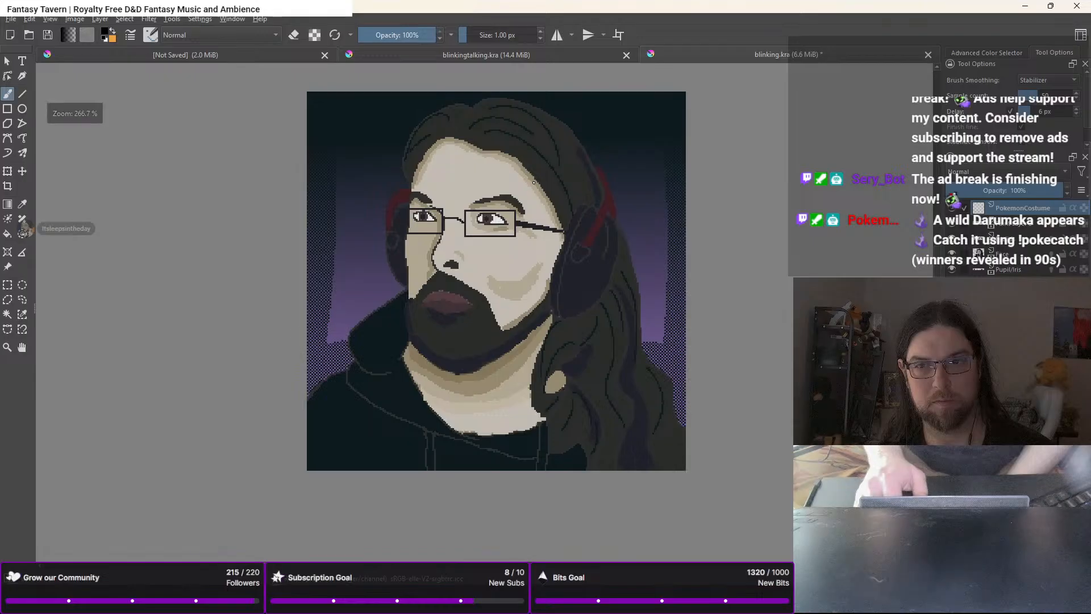
pyautogui.moveTo(533, 183); pyautogui.dragTo(522, 202)
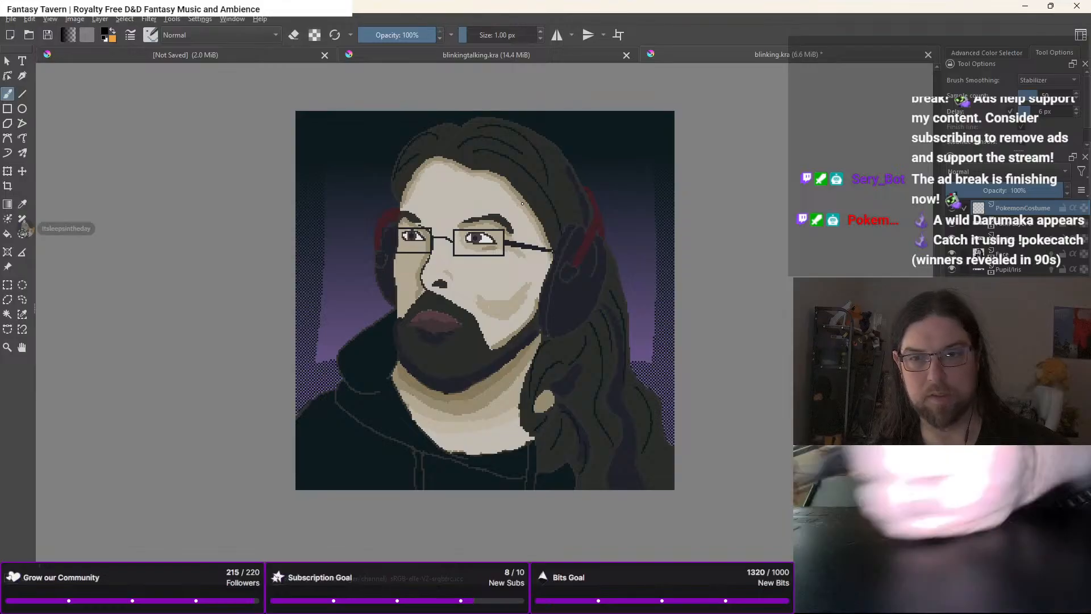
pyautogui.moveTo(415, 267)
pyautogui.mouseDown()
pyautogui.moveTo(402, 292)
pyautogui.moveTo(415, 275)
pyautogui.mouseUp()
pyautogui.hotkey('ctrl', 'z')
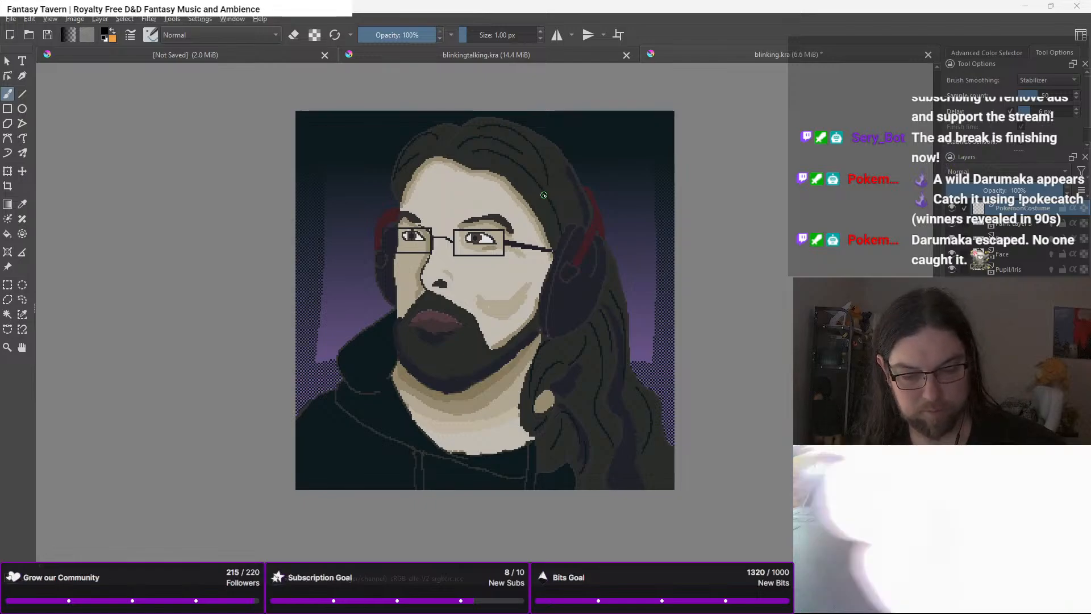
pyautogui.moveTo(565, 323)
pyautogui.mouseDown()
pyautogui.moveTo(545, 338)
pyautogui.moveTo(532, 371)
pyautogui.moveTo(557, 324)
pyautogui.mouseUp()
pyautogui.hotkey('ctrl', 'z')
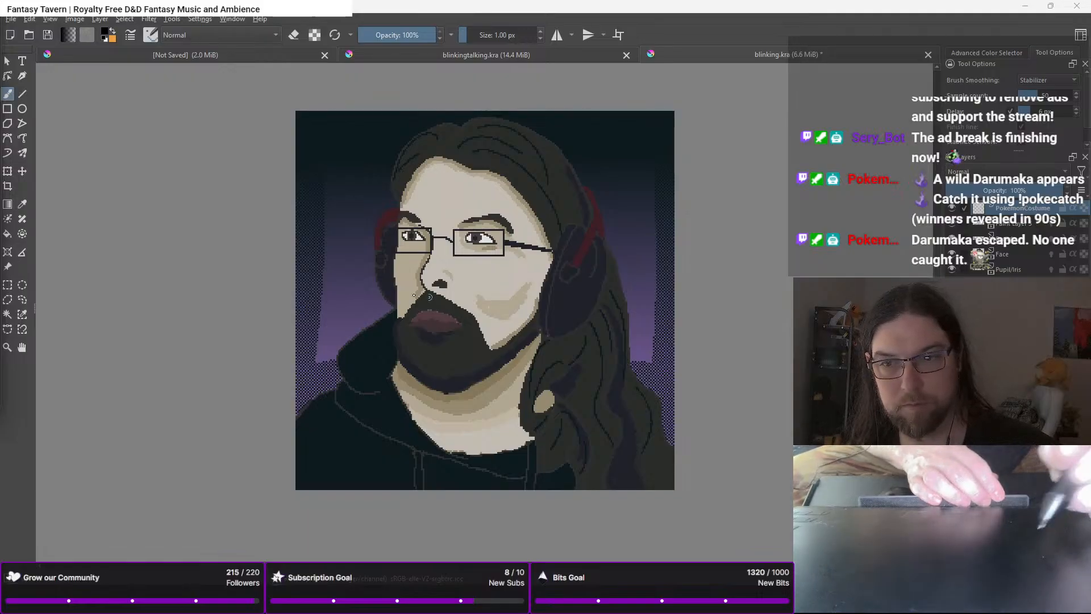
# Select both headphone ear cups on the Face layer by contiguous colour, and touch up the selection near the eyebrow with a freehand selection
pyautogui.click(7, 315)
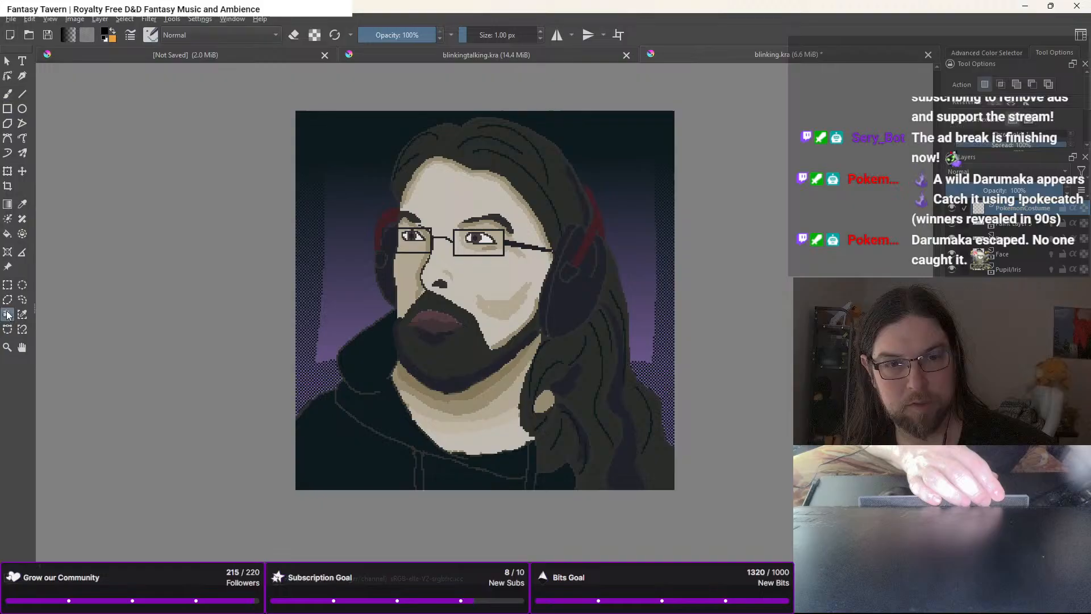
pyautogui.click(1001, 257)
pyautogui.click(582, 301)
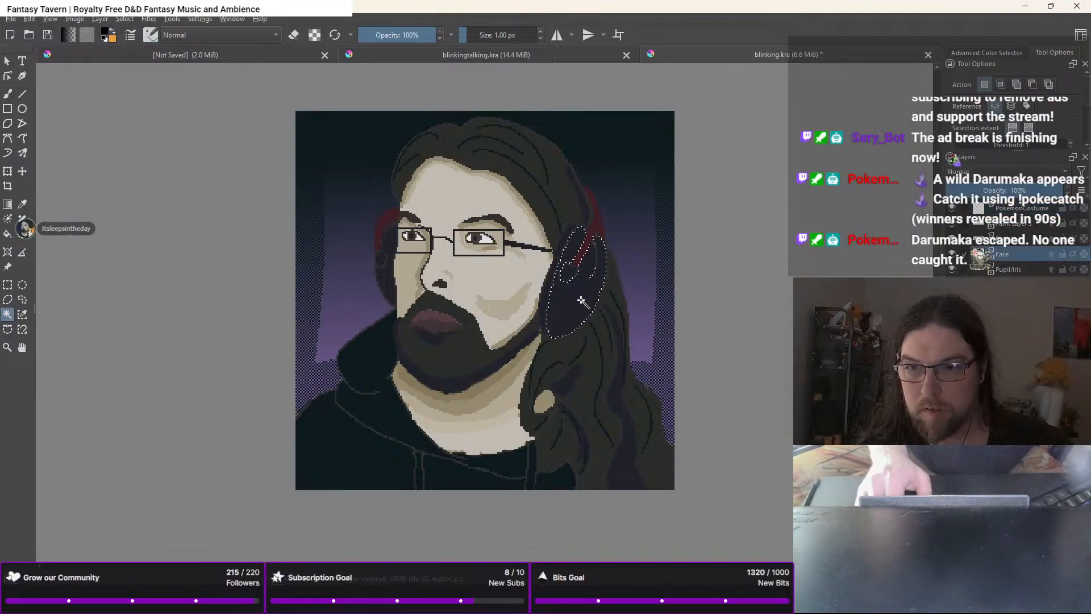
pyautogui.scroll(2, 582, 301)
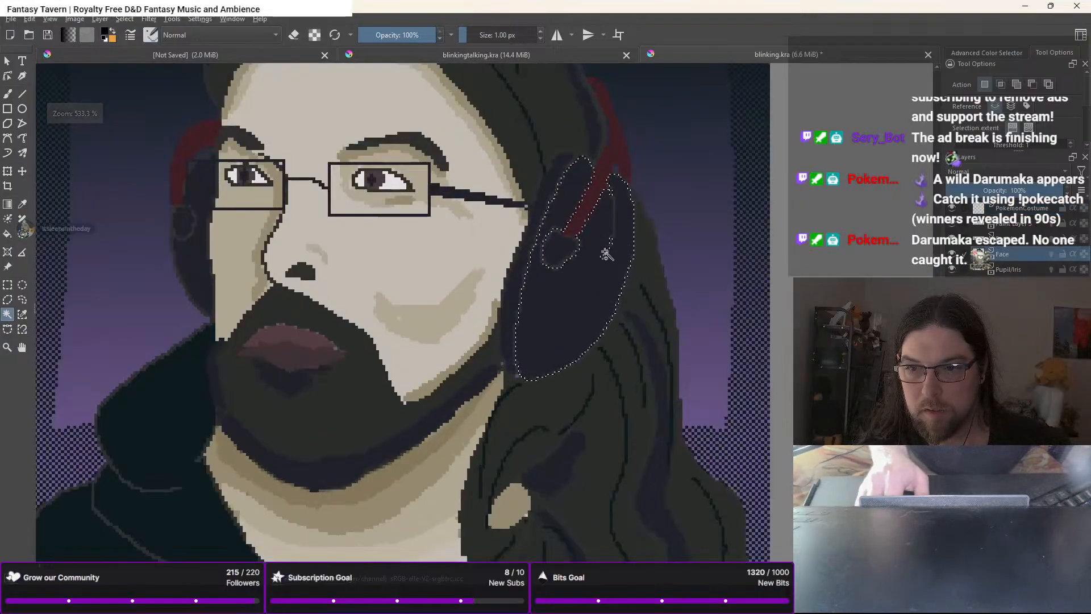
pyautogui.keyDown('shift'); pyautogui.click(546, 242); pyautogui.keyUp('shift')
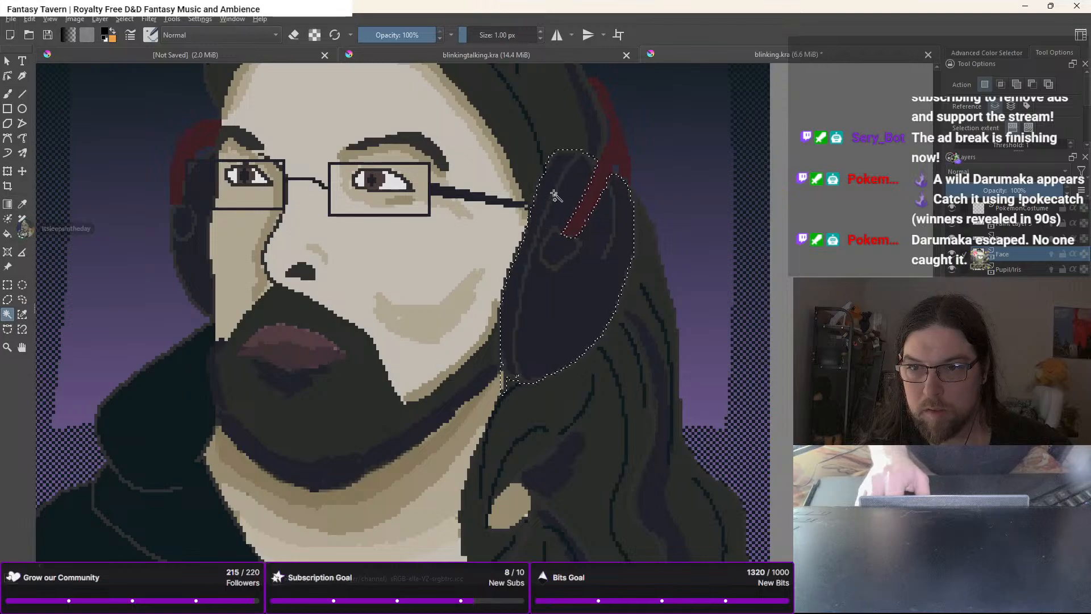
pyautogui.keyDown('shift'); pyautogui.click(192, 236); pyautogui.keyUp('shift')
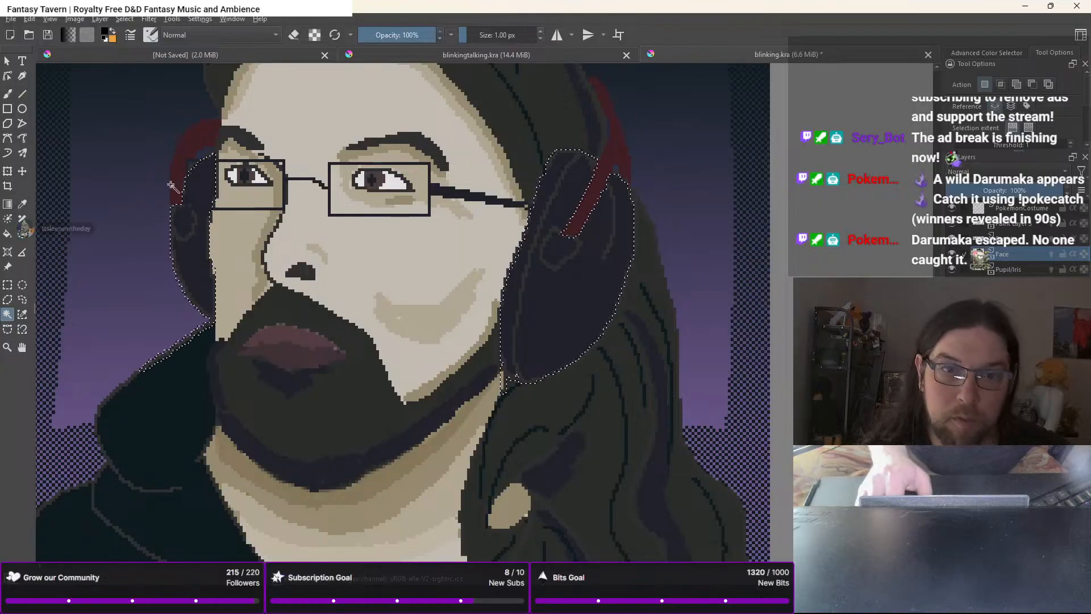
pyautogui.keyDown('shift'); pyautogui.click(193, 165); pyautogui.keyUp('shift')
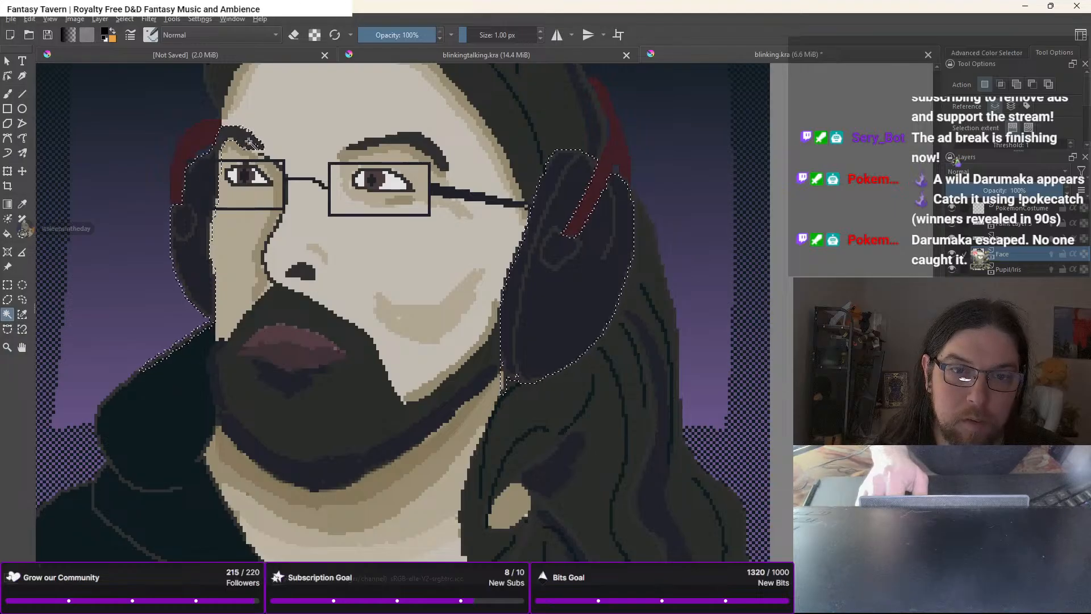
pyautogui.click(17, 304)
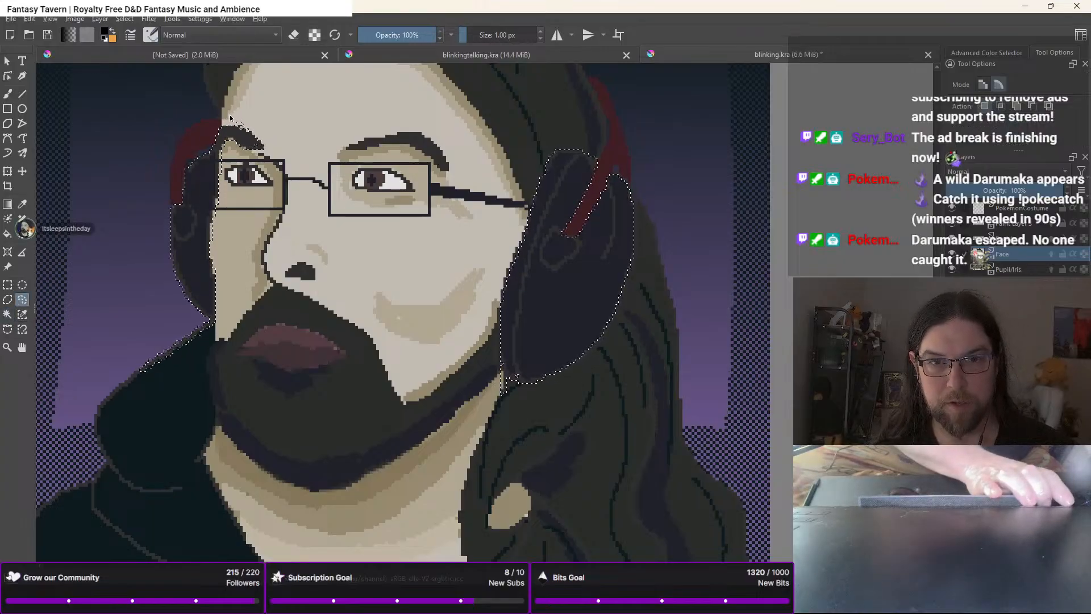
pyautogui.moveTo(230, 118)
pyautogui.mouseDown()
pyautogui.moveTo(259, 129)
pyautogui.moveTo(279, 161)
pyautogui.moveTo(228, 160)
pyautogui.moveTo(204, 145)
pyautogui.mouseUp()
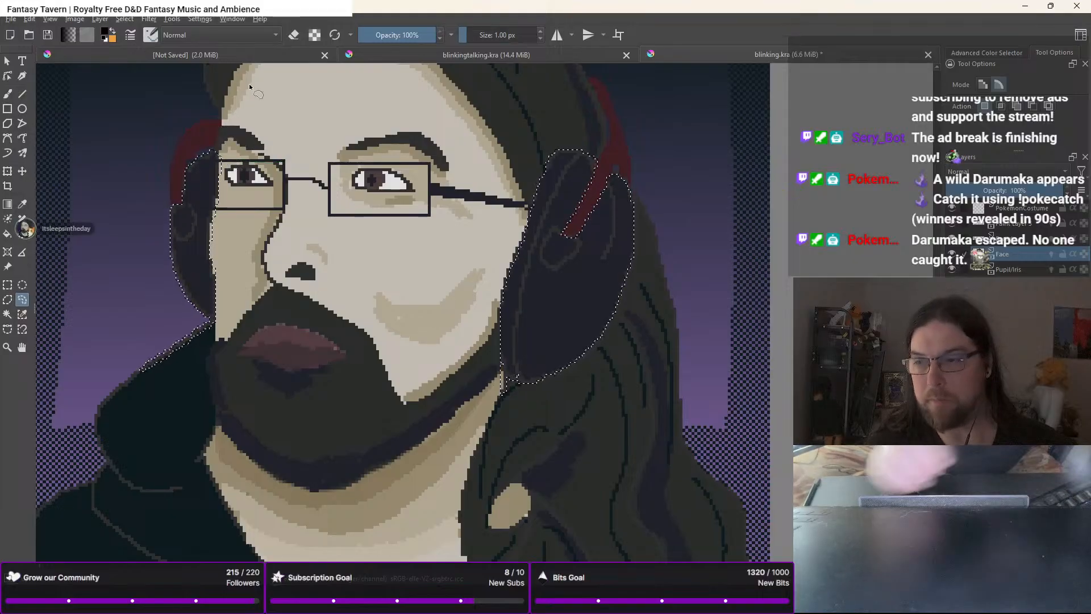
# Set up the brush with a bright red colour on the PokemonCostume layer
pyautogui.click(1028, 205)
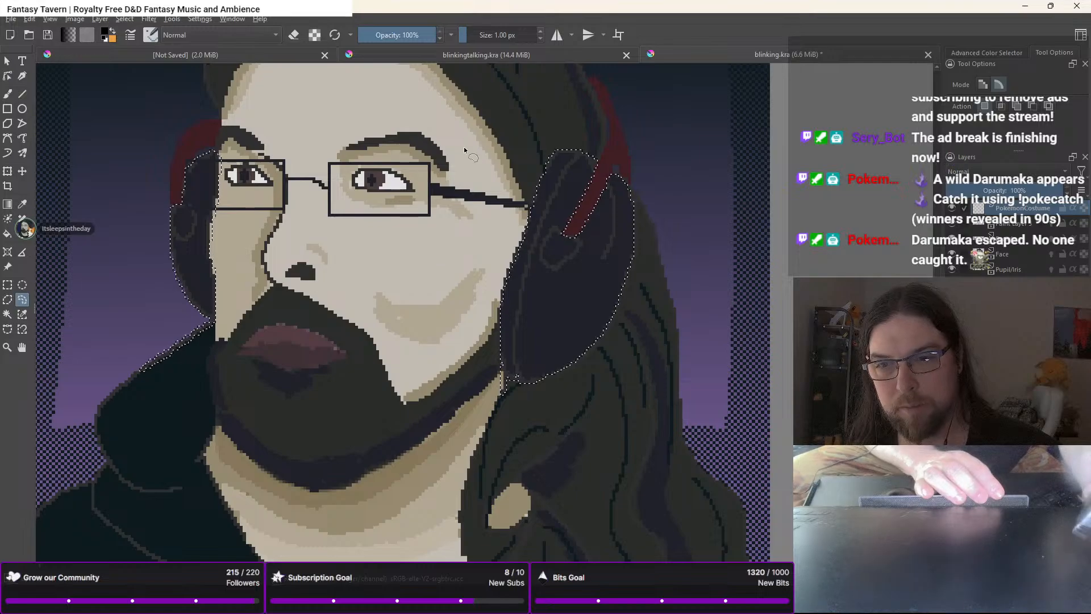
pyautogui.press('b')
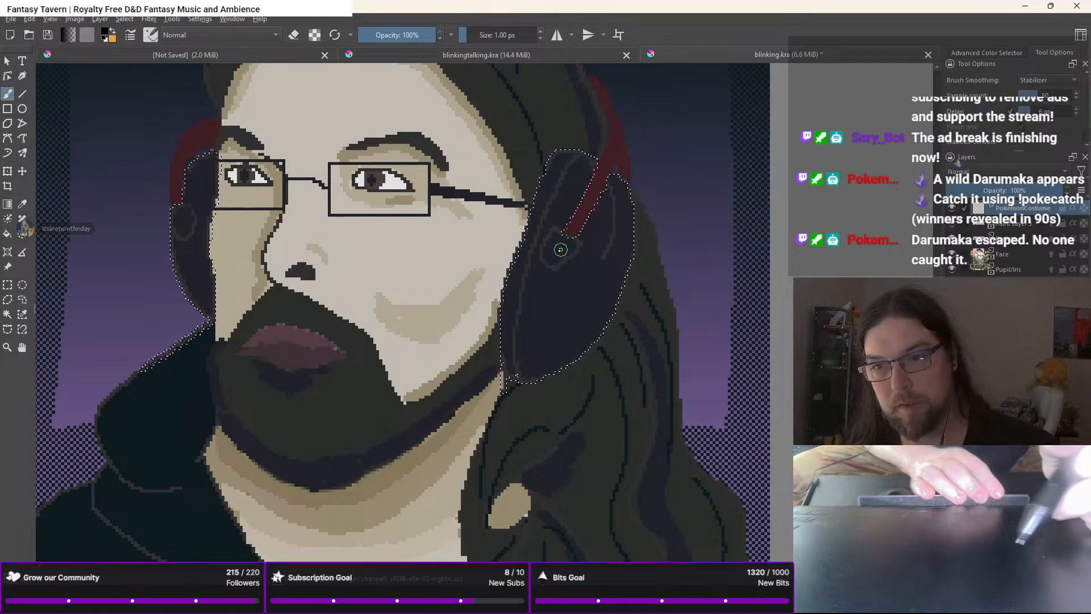
pyautogui.scroll(1, 537, 300)
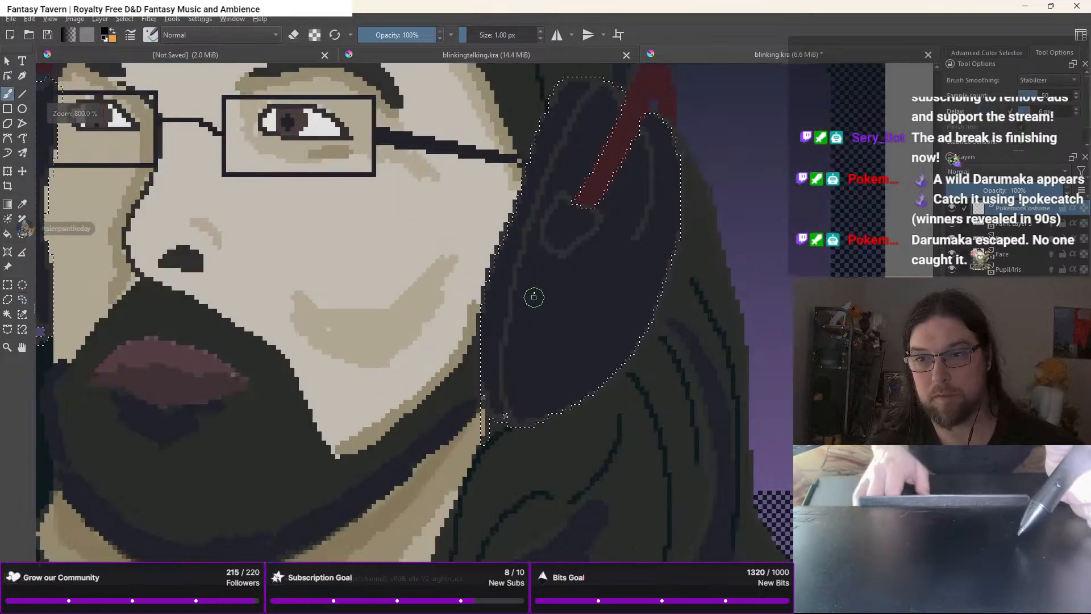
pyautogui.rightClick(523, 239)
pyautogui.click(513, 247)
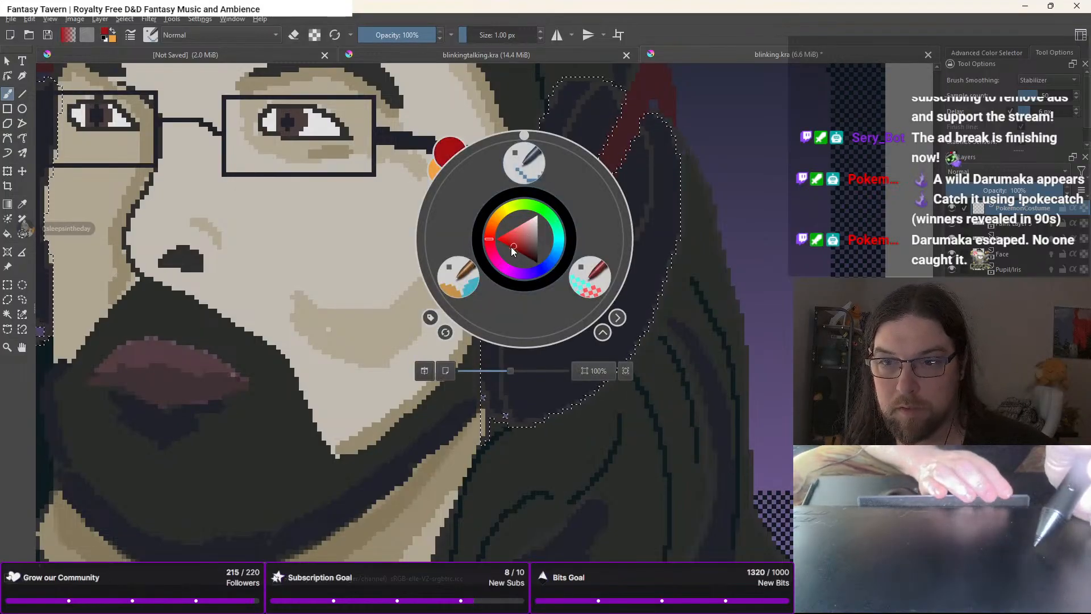
pyautogui.moveTo(506, 248); pyautogui.dragTo(503, 246)
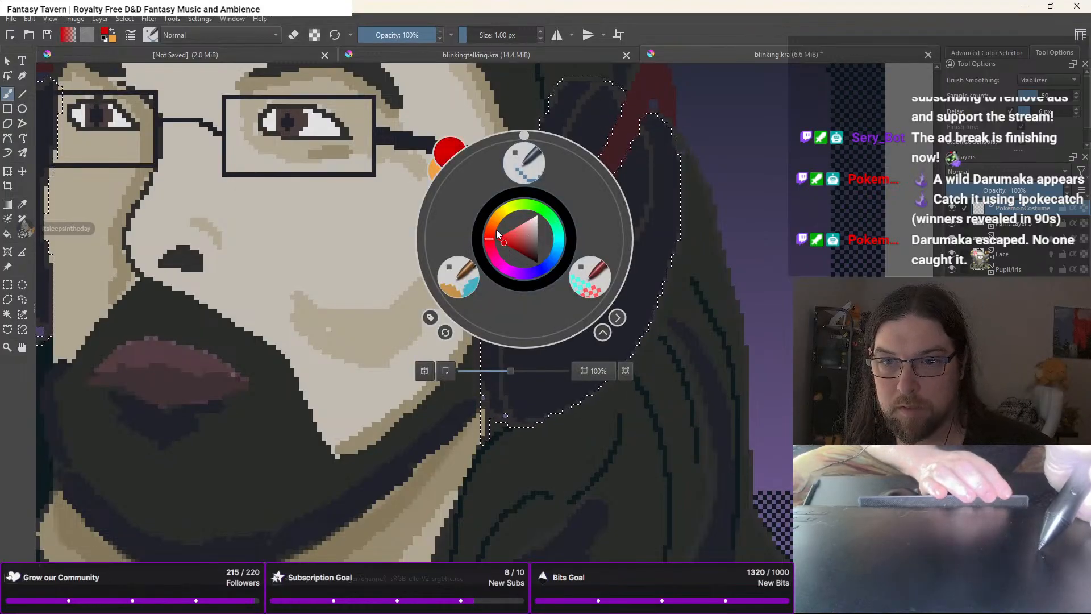
pyautogui.rightClick(496, 229)
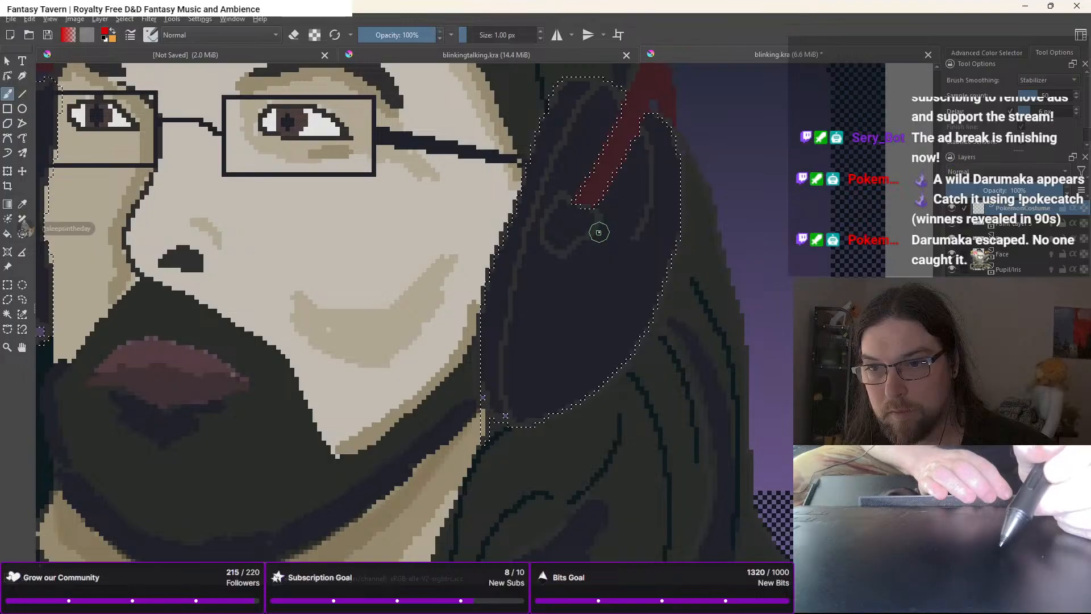
# Draw a red diagonal line from the larger ear cup's centre knob to its rear edge, and outline the cup's upper front section
pyautogui.moveTo(599, 231); pyautogui.dragTo(662, 282)
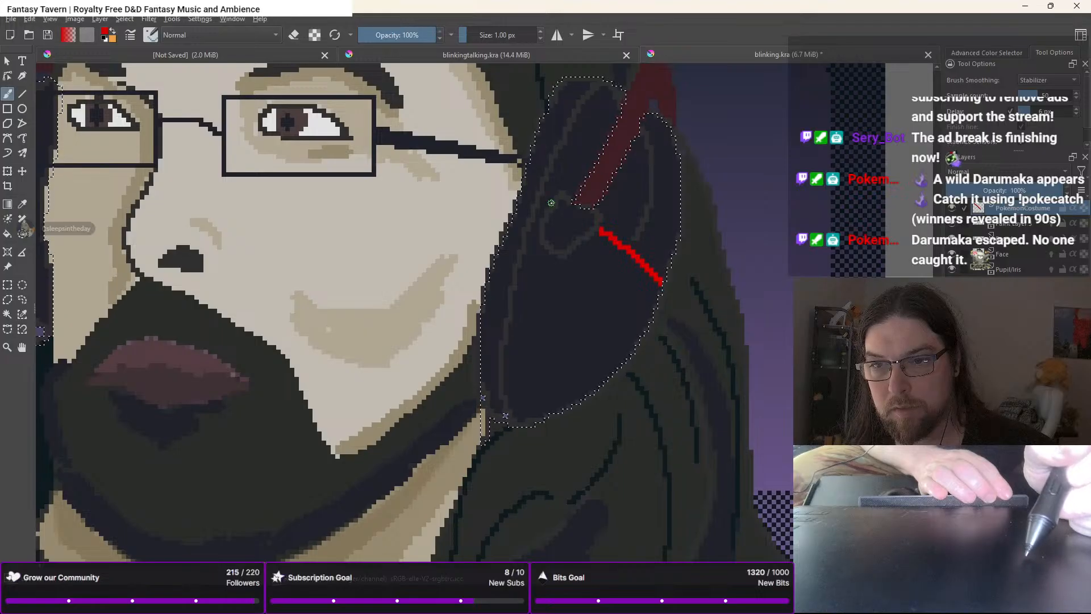
pyautogui.moveTo(550, 201); pyautogui.dragTo(546, 199)
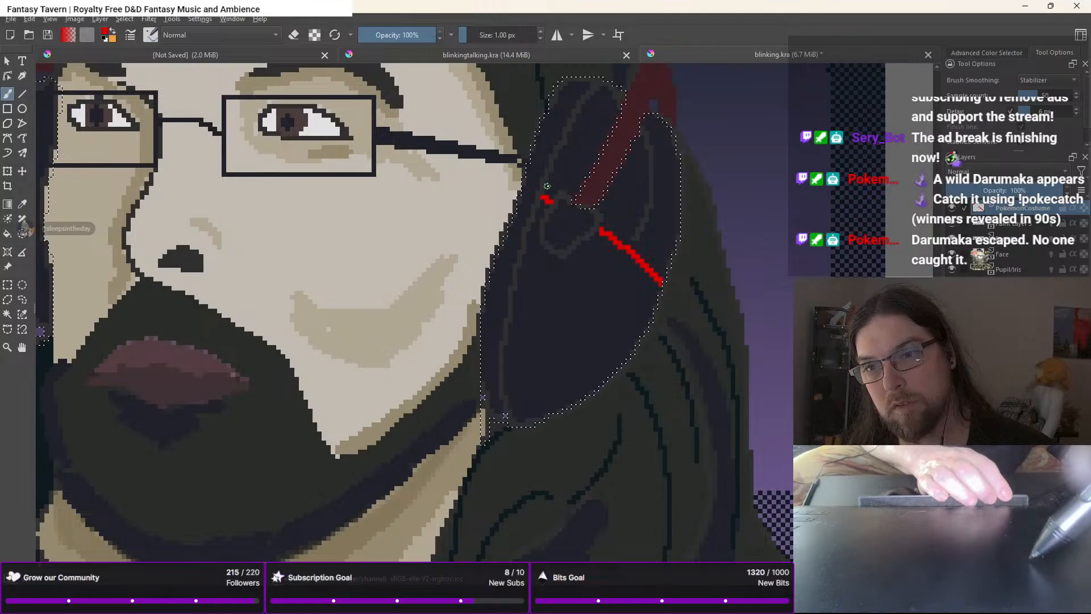
pyautogui.moveTo(549, 182); pyautogui.dragTo(568, 144)
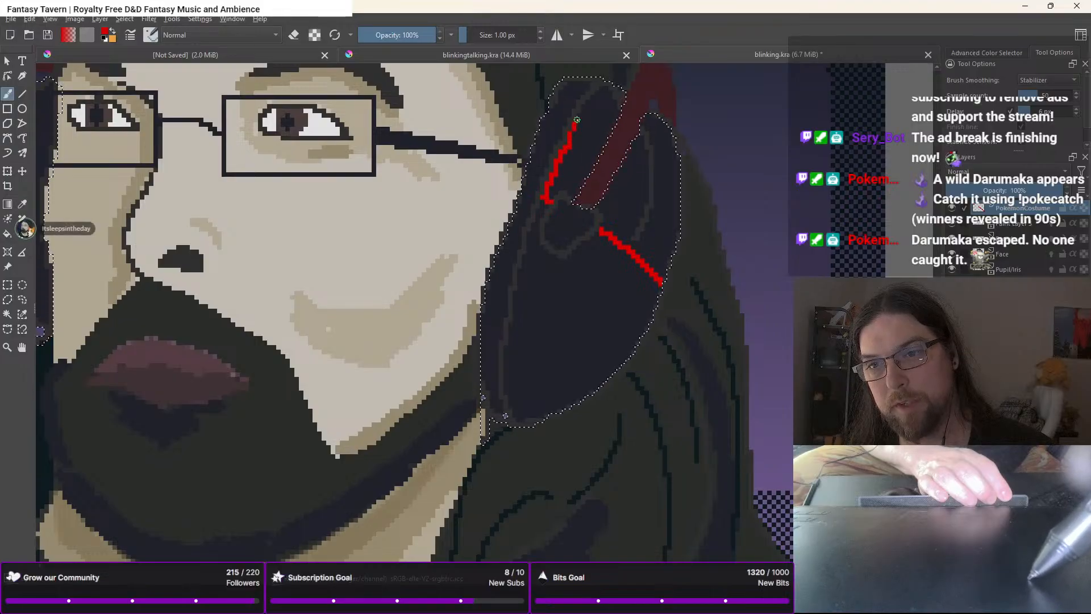
pyautogui.moveTo(577, 120); pyautogui.dragTo(591, 98)
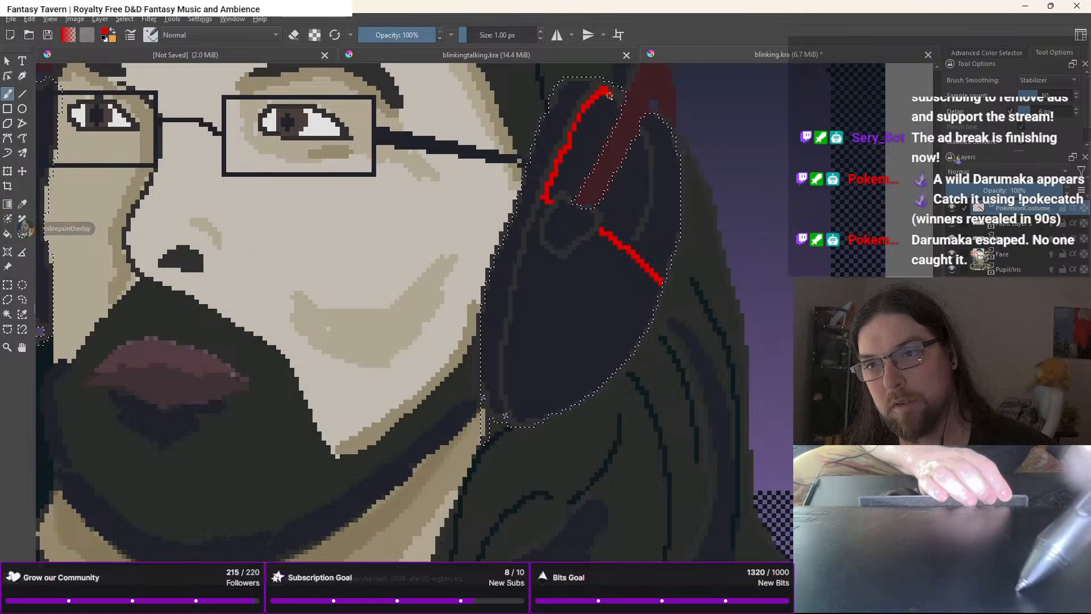
pyautogui.moveTo(609, 95); pyautogui.dragTo(612, 101)
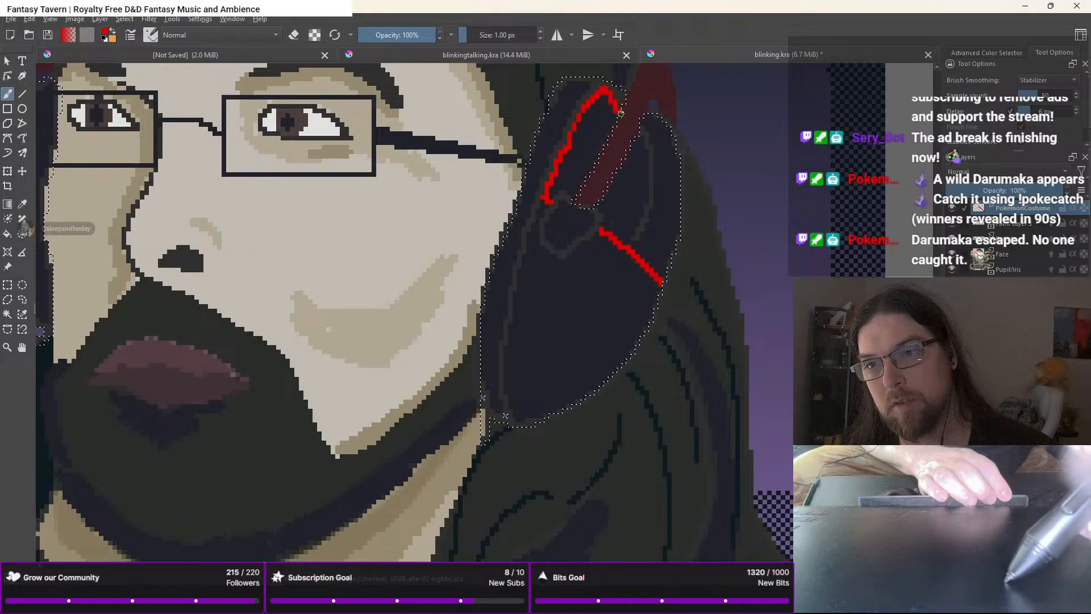
# Outline the ear cup's upper rear edge in red down to the diagonal, and draw a second diagonal line below the first
pyautogui.click(645, 121)
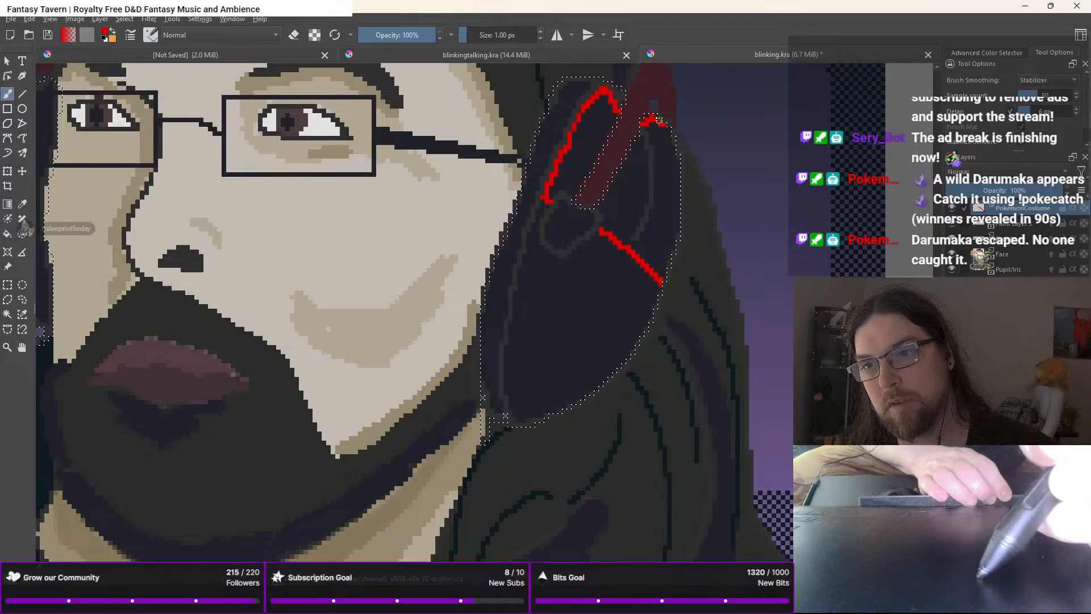
pyautogui.moveTo(658, 120); pyautogui.dragTo(673, 139)
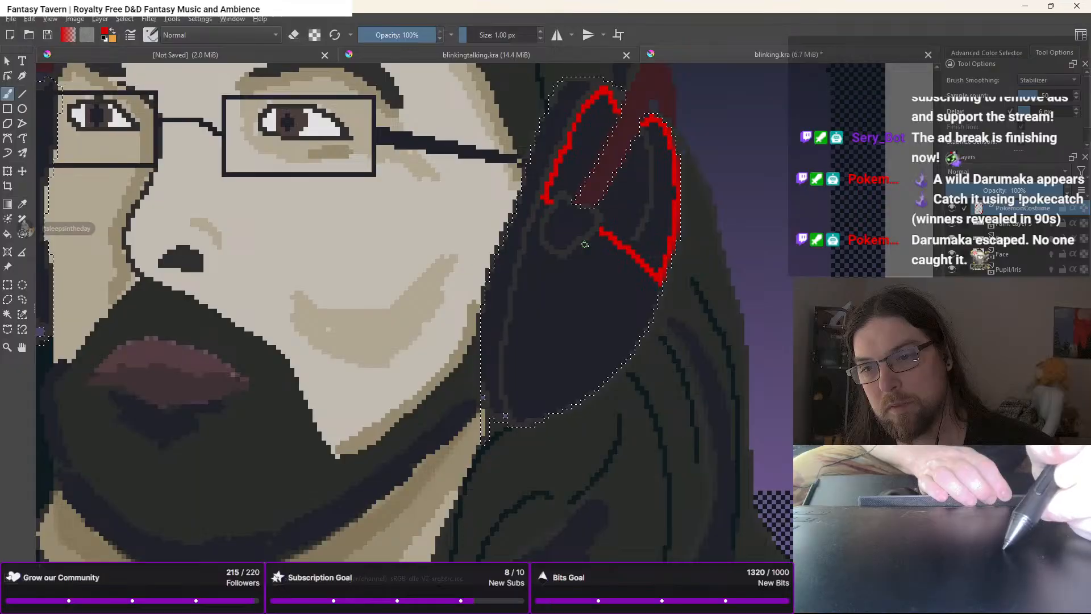
pyautogui.moveTo(585, 244); pyautogui.dragTo(651, 321)
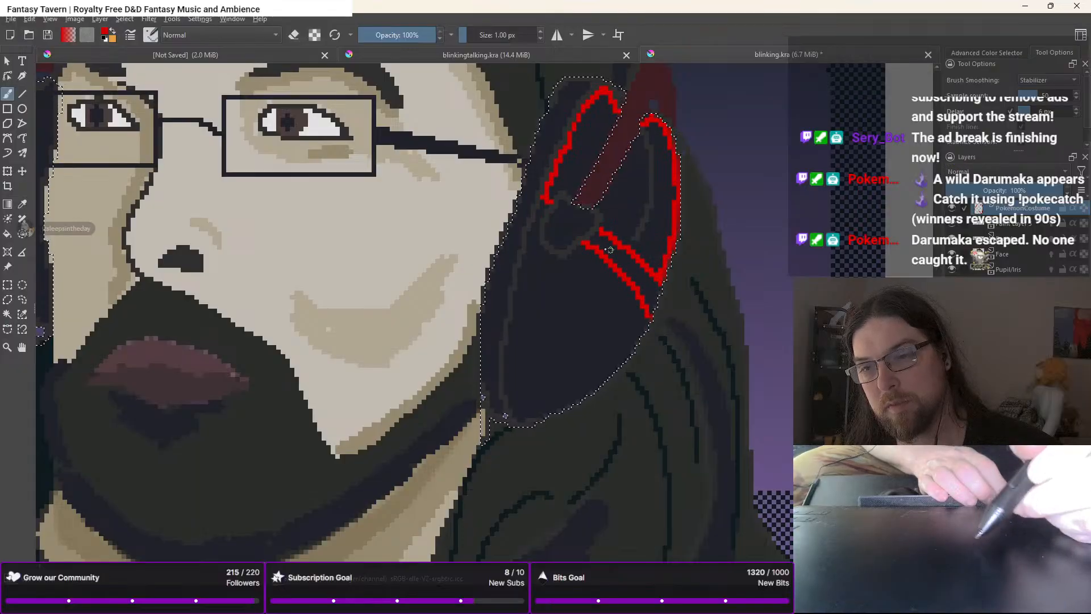
# Switch the brush to black, redraw the lower diagonal, add a line beneath the upper red diagonal, and mark the centre knob's front side
pyautogui.rightClick(593, 259)
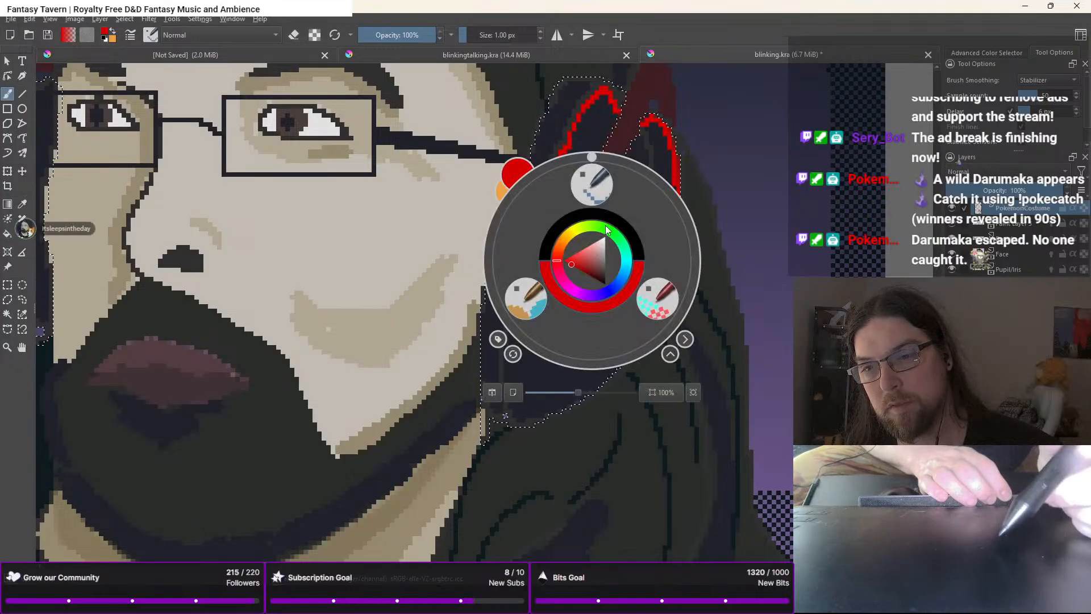
pyautogui.click(613, 219)
pyautogui.rightClick(589, 243)
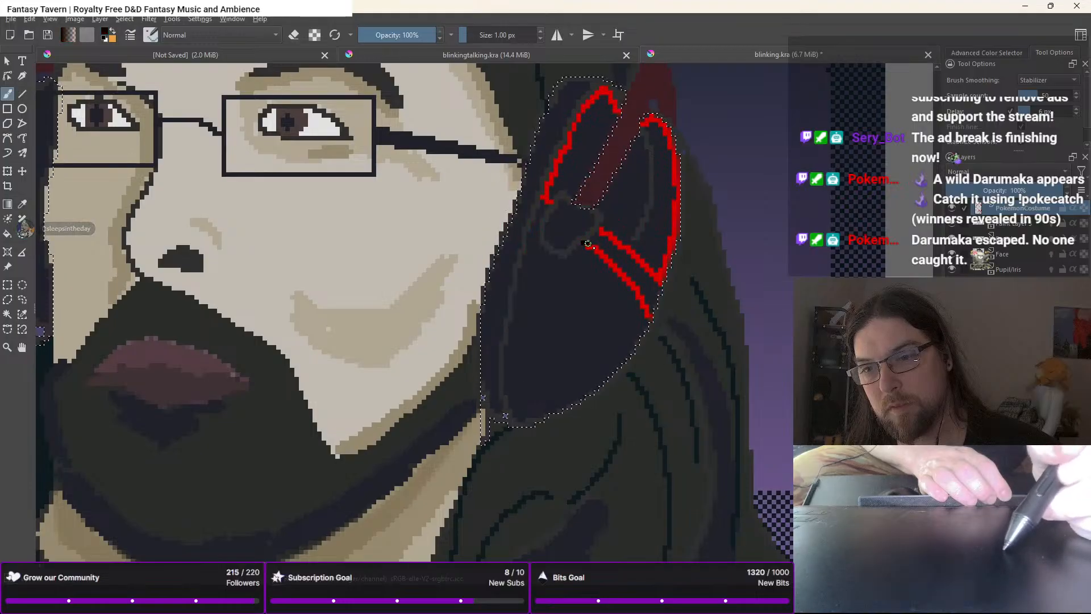
pyautogui.moveTo(588, 243); pyautogui.dragTo(604, 256)
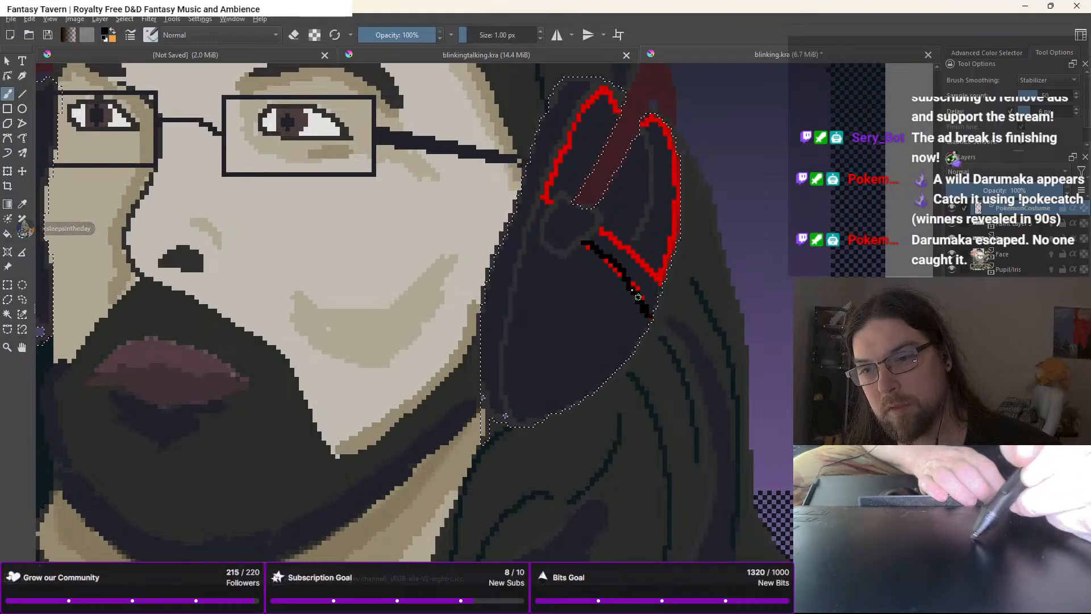
pyautogui.moveTo(638, 297)
pyautogui.mouseDown()
pyautogui.moveTo(583, 241)
pyautogui.moveTo(600, 234)
pyautogui.moveTo(614, 246)
pyautogui.mouseUp()
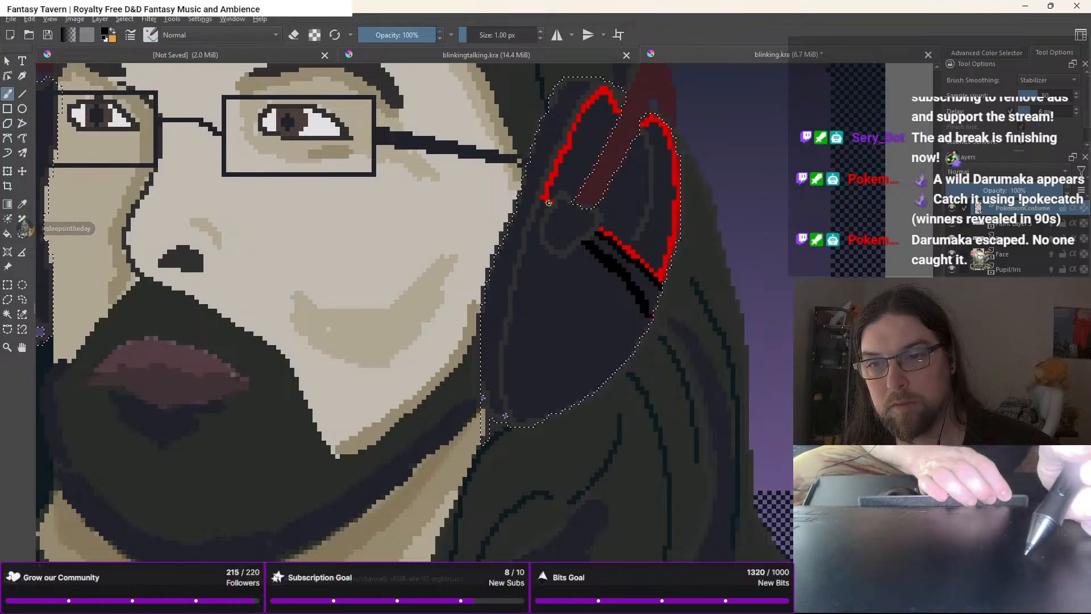
pyautogui.moveTo(547, 200); pyautogui.dragTo(542, 202)
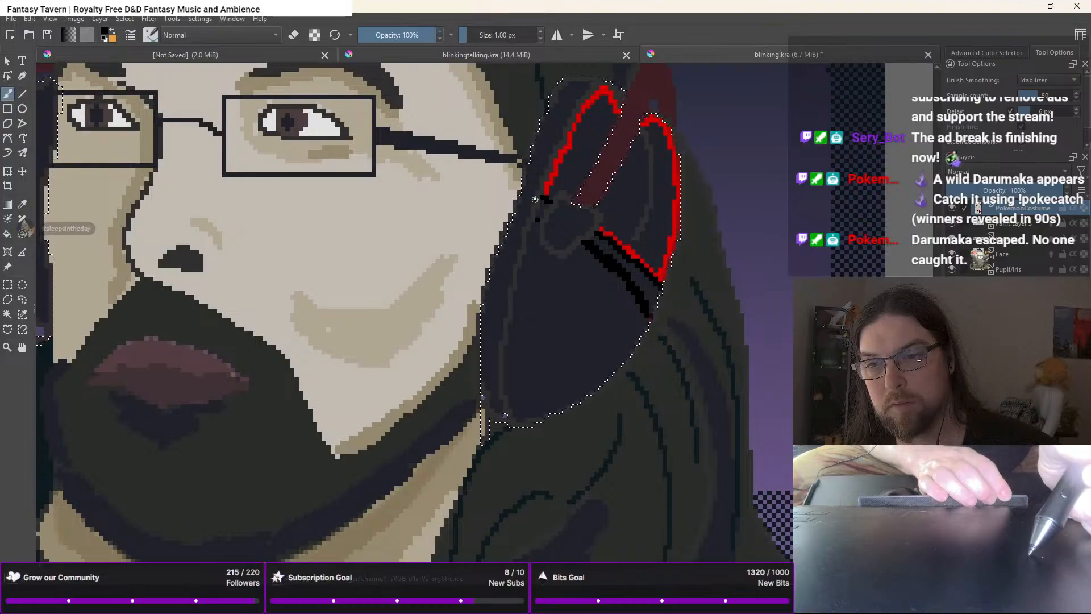
# Set the brush colour to white and place a starting mark on the larger ear cup beside the centre knob's front side
pyautogui.rightClick(559, 260)
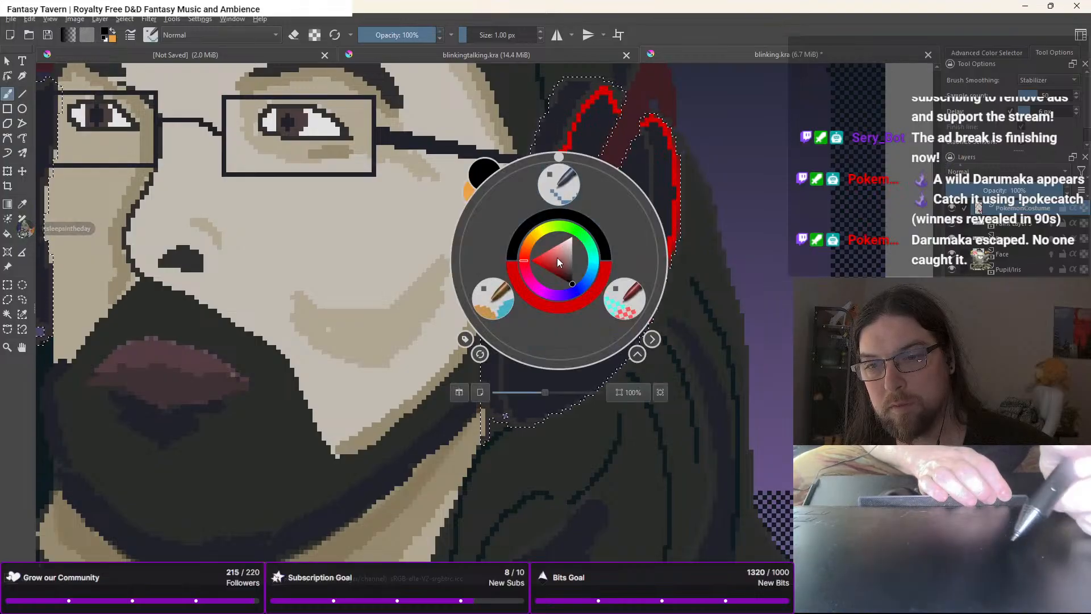
pyautogui.moveTo(563, 250); pyautogui.dragTo(572, 237)
pyautogui.rightClick(600, 282)
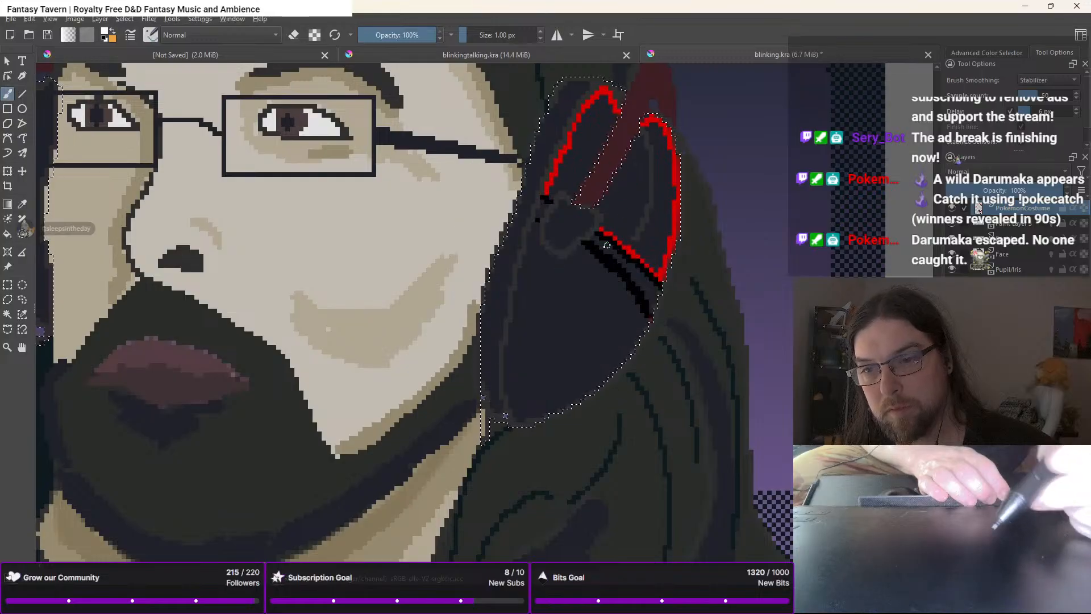
pyautogui.click(532, 227)
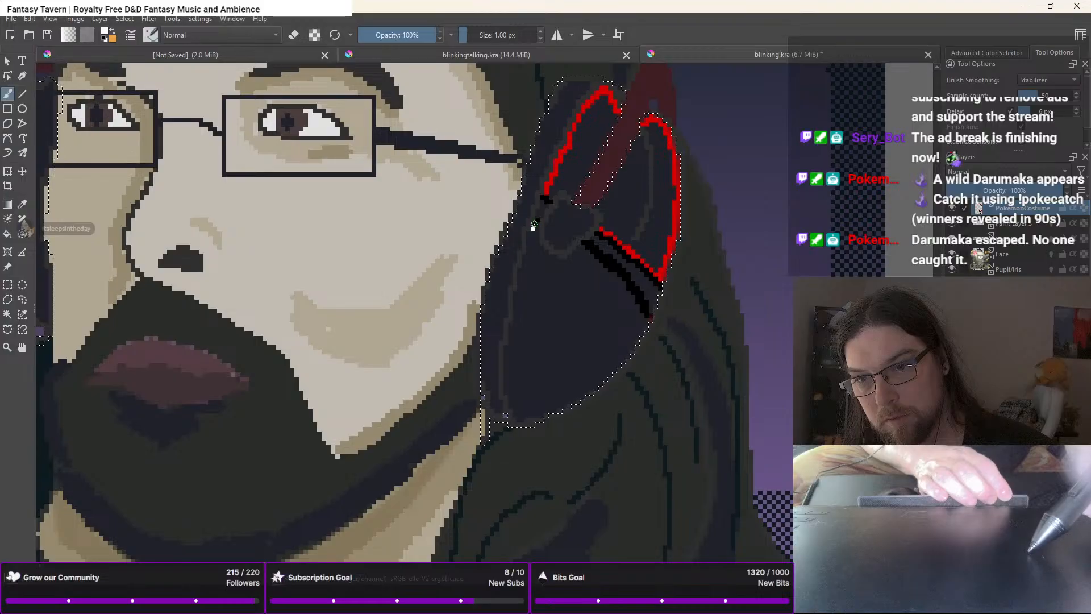
# Try a white fill on the larger ear cup's lower section and undo it
pyautogui.press('f')
pyautogui.click(526, 280)
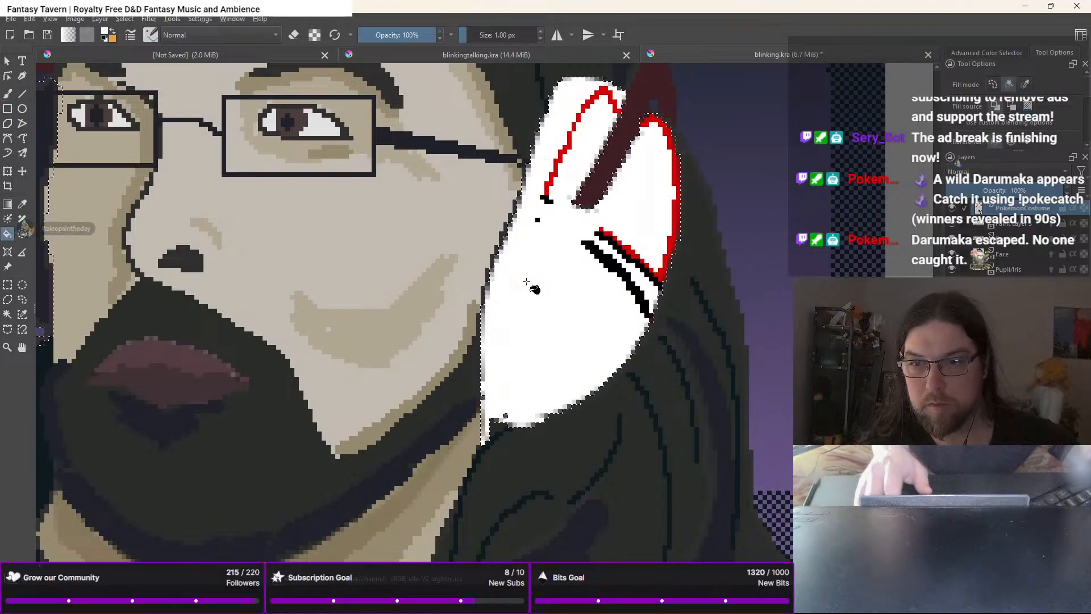
pyautogui.hotkey('ctrl', 'z')
pyautogui.hotkey('ctrl', 'z')
pyautogui.press('b')
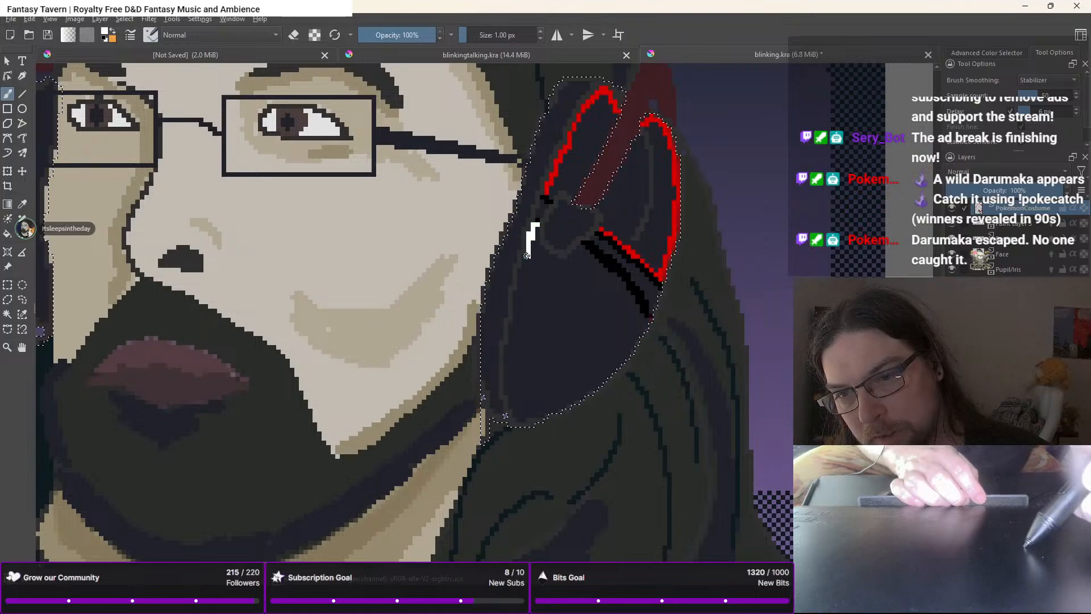
# Outline the larger ear cup's lower section in white along its front rim, lower edge and the underside of the centre knob
pyautogui.moveTo(527, 255); pyautogui.dragTo(515, 295)
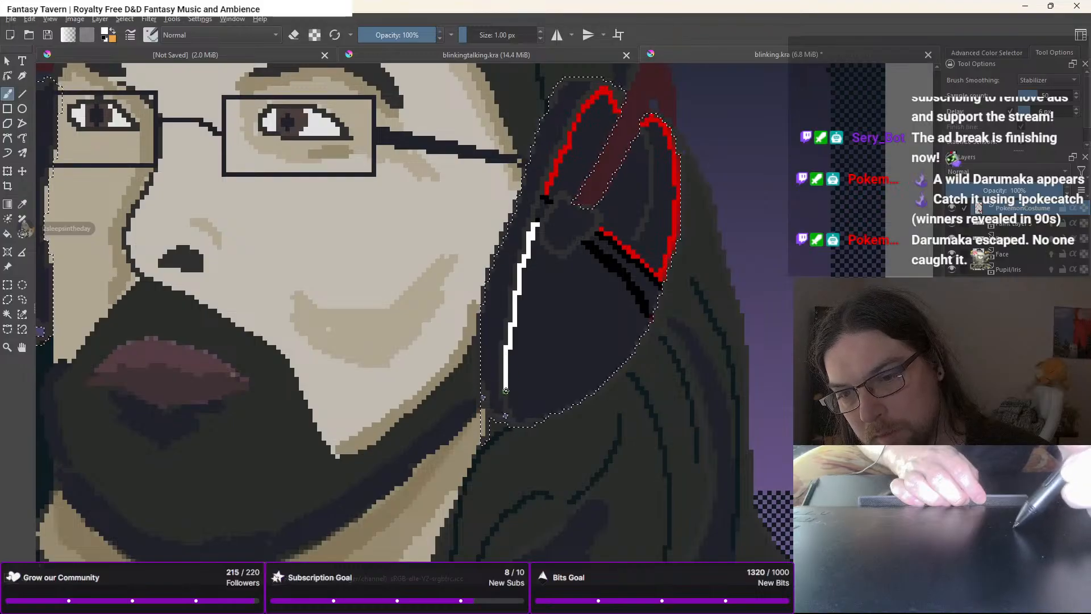
pyautogui.moveTo(505, 391); pyautogui.dragTo(509, 401)
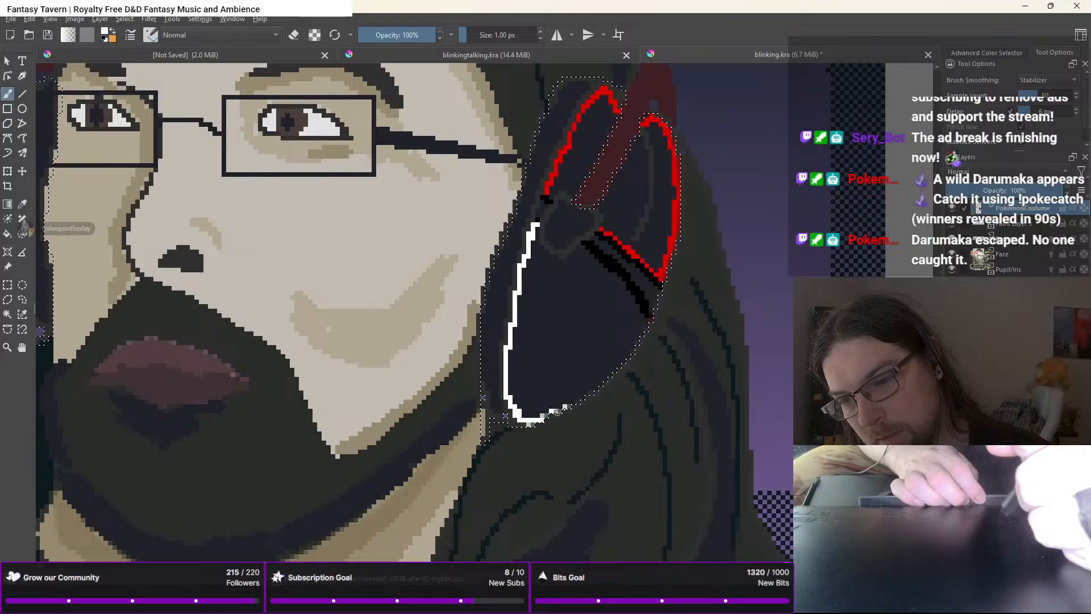
pyautogui.moveTo(606, 377); pyautogui.dragTo(649, 319)
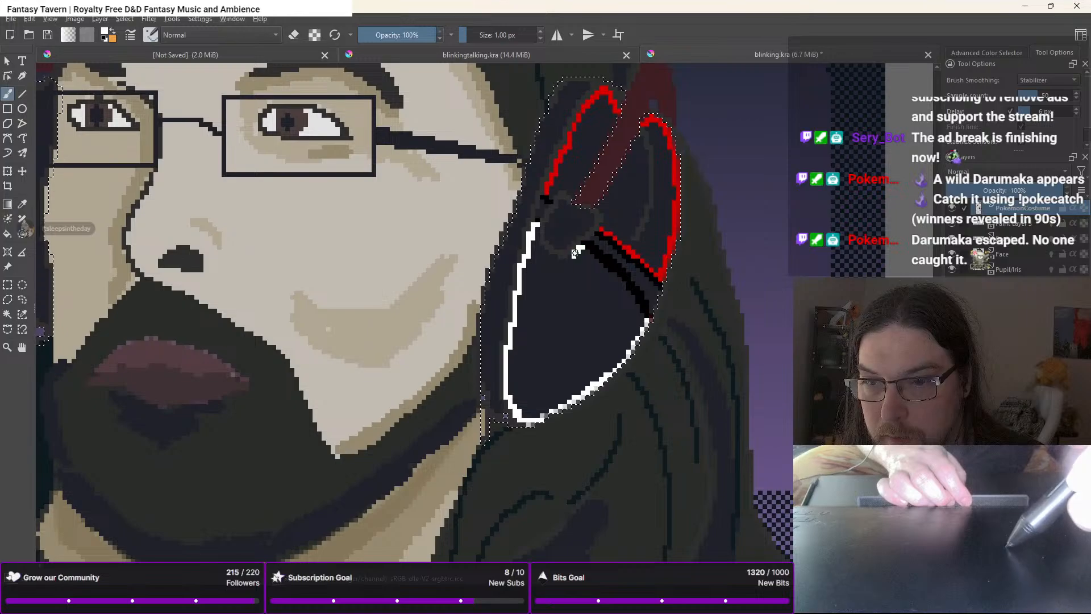
pyautogui.moveTo(563, 262); pyautogui.dragTo(543, 250)
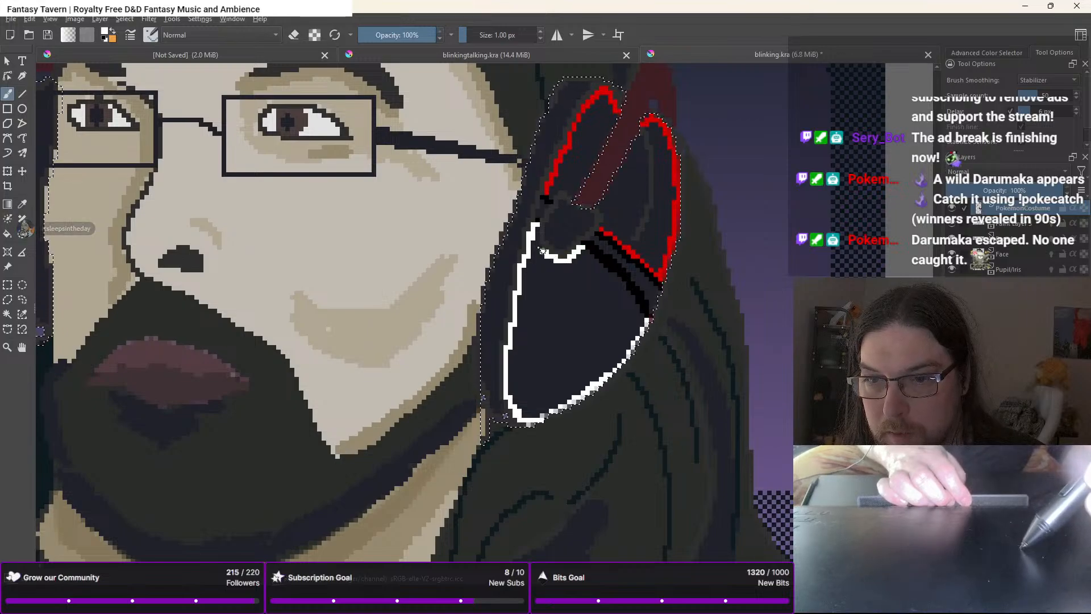
# Close the red outlines of the larger ear cup's upper sections around the centre knob, and fill both sections with red
pyautogui.rightClick(544, 210)
pyautogui.click(524, 251)
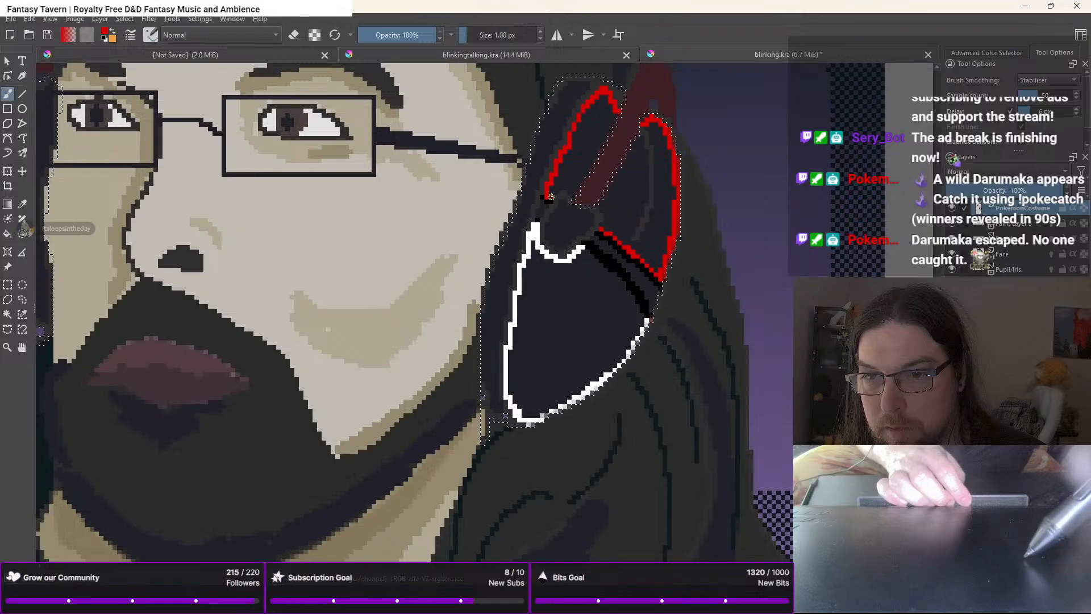
pyautogui.moveTo(563, 189); pyautogui.dragTo(570, 192)
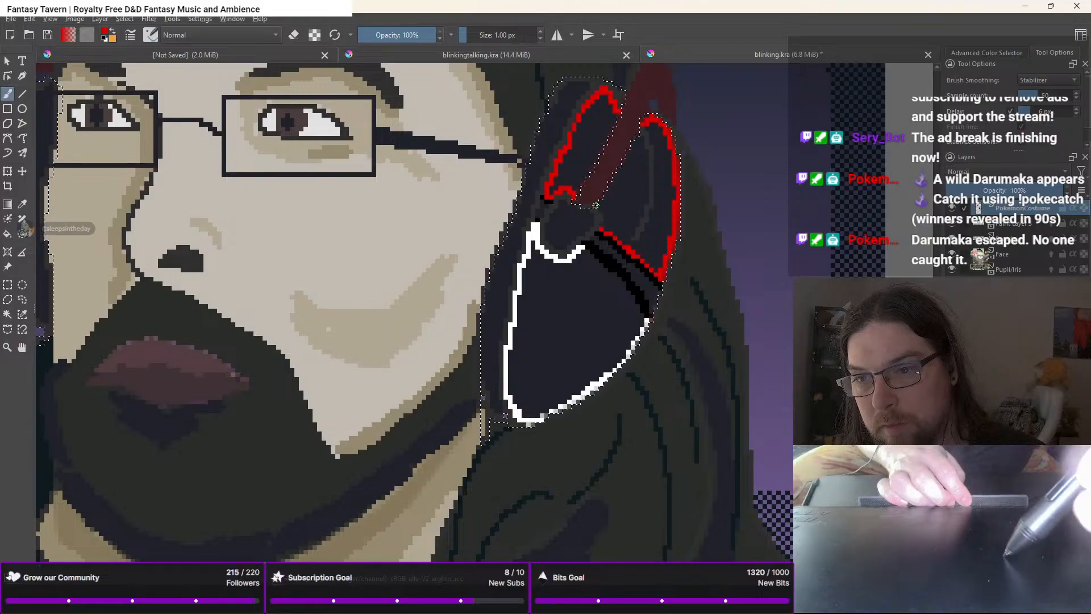
pyautogui.moveTo(596, 206); pyautogui.dragTo(601, 226)
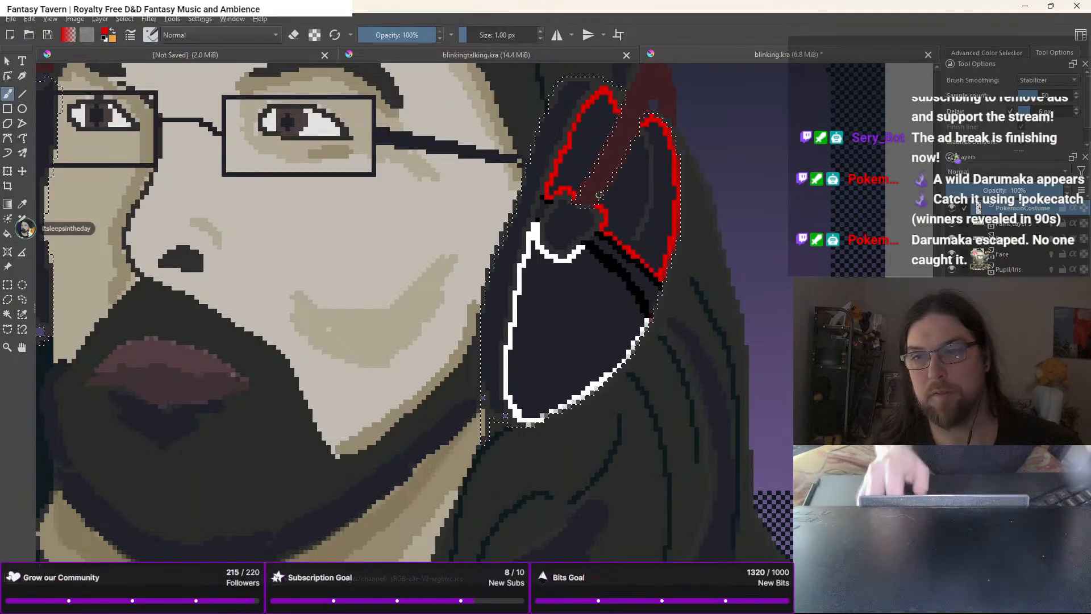
pyautogui.press('f')
pyautogui.click(643, 216)
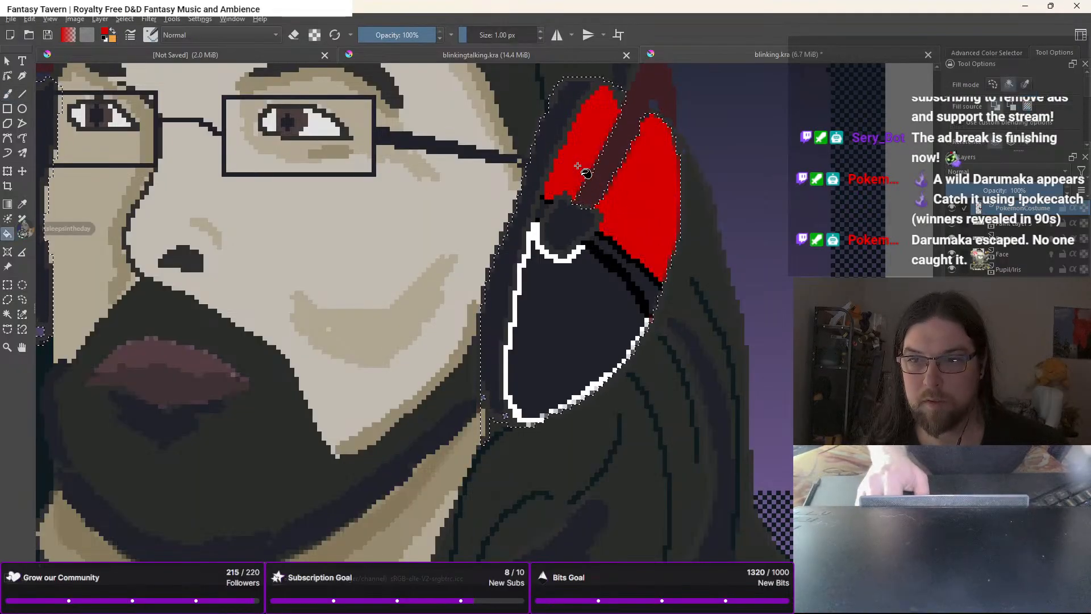
# Fill the outlined lower section of the larger ear cup with white
pyautogui.rightClick(578, 203)
pyautogui.click(614, 251)
pyautogui.rightClick(615, 261)
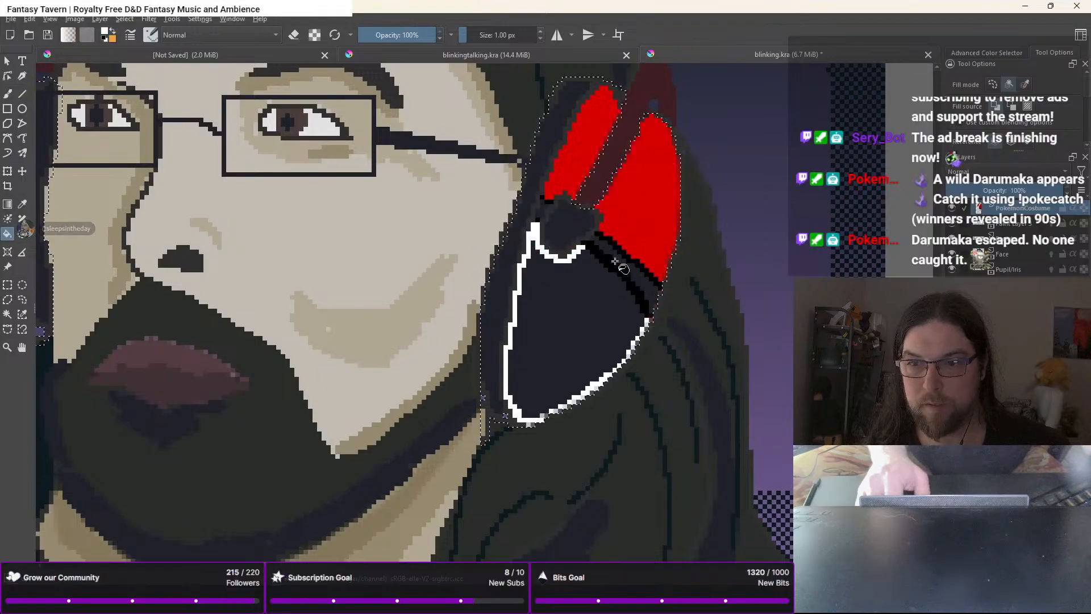
pyautogui.click(585, 326)
# Close the gaps in the black line work beside the larger ear cup's centre knob, and fill the diagonal band with black
pyautogui.rightClick(577, 319)
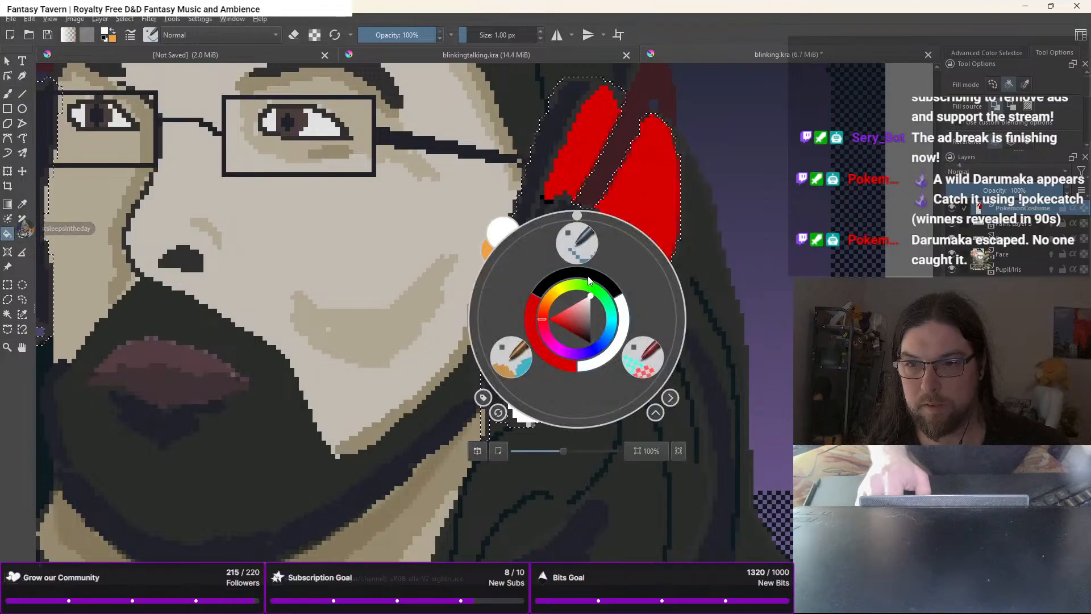
pyautogui.click(588, 279)
pyautogui.click(636, 278)
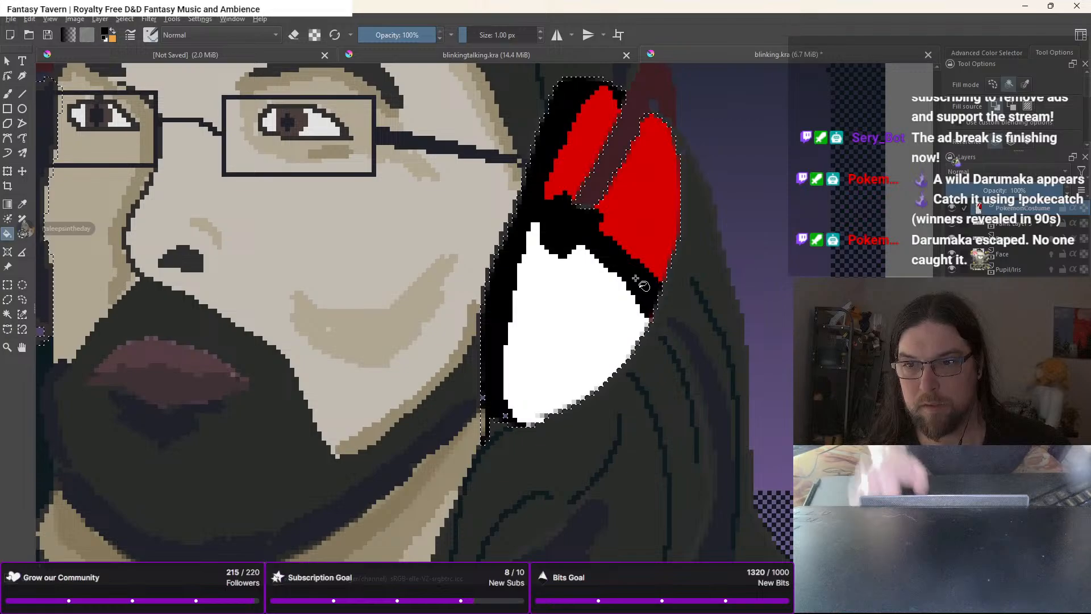
pyautogui.hotkey('ctrl', 'z')
pyautogui.press('b')
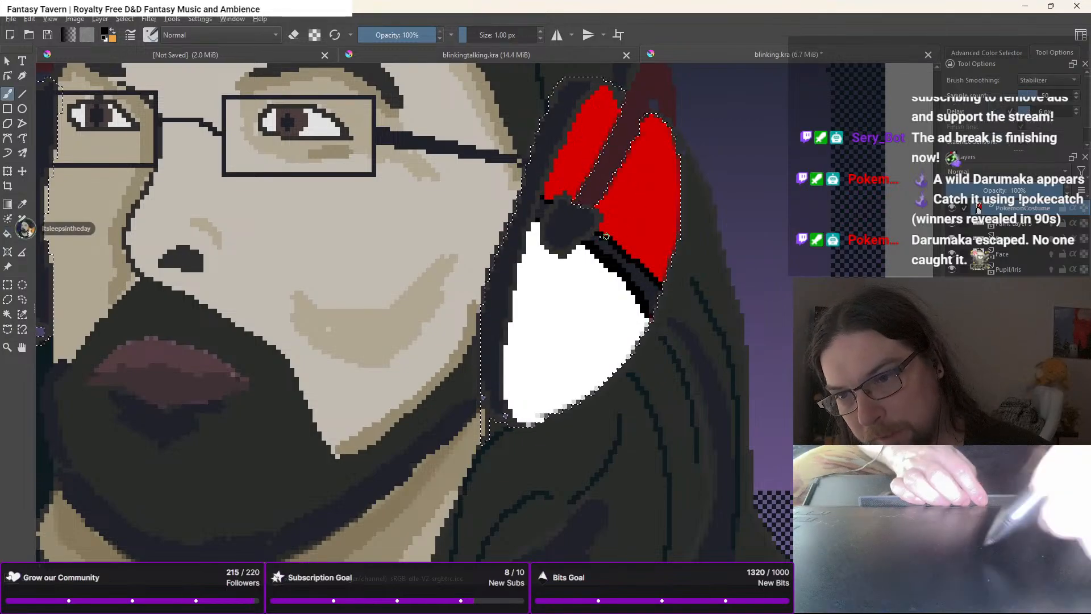
pyautogui.click(594, 236)
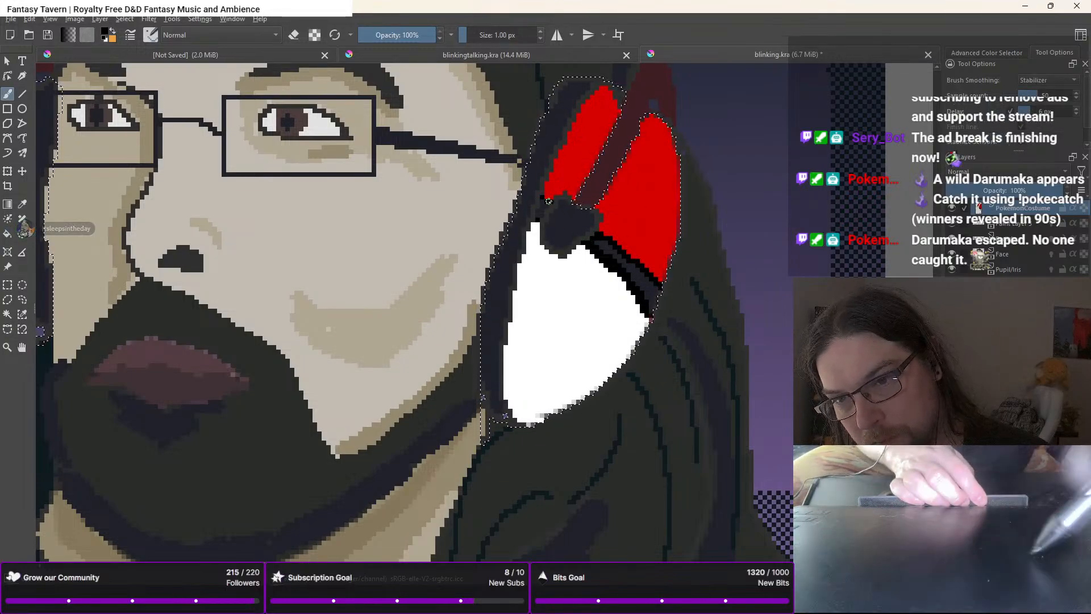
pyautogui.moveTo(548, 202); pyautogui.dragTo(537, 219)
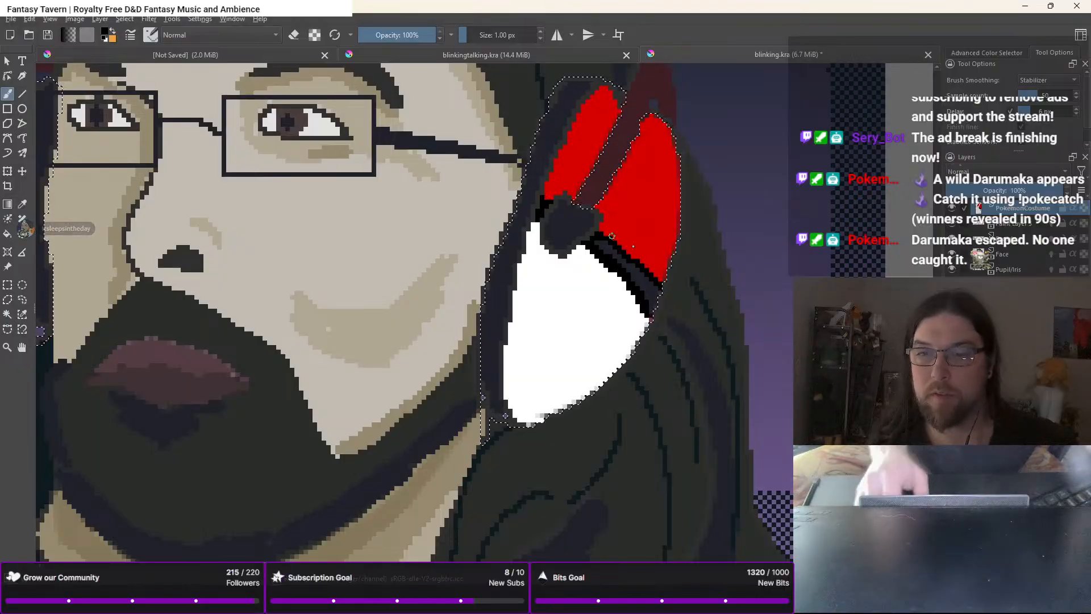
pyautogui.press('f')
pyautogui.click(651, 292)
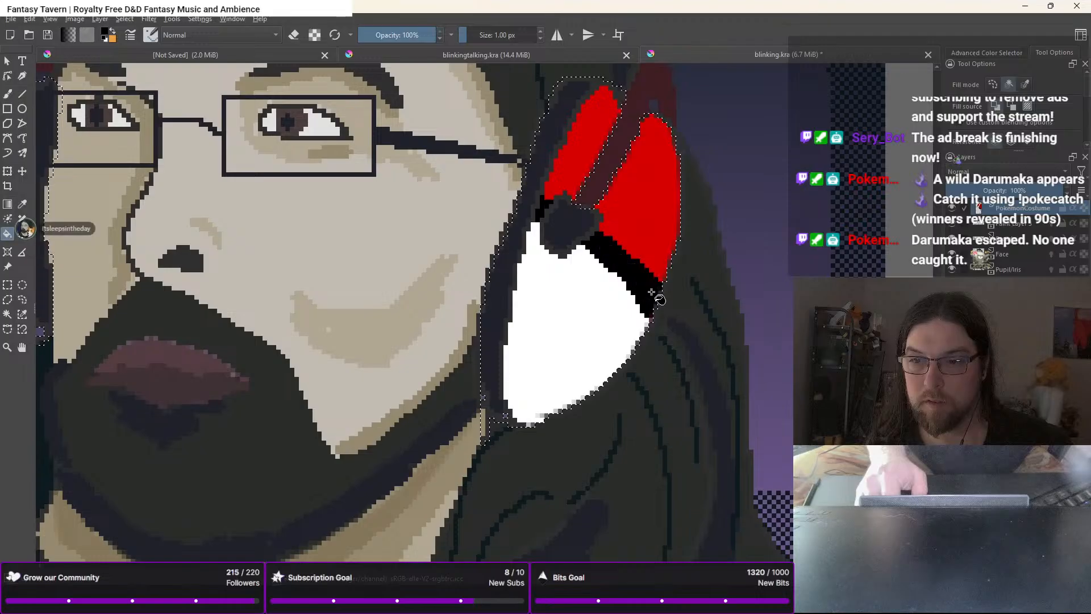
# Outline the upper section of the smaller ear cup in red, from its knob around the outer edge and down beside the glasses
pyautogui.scroll(-2, 651, 292)
pyautogui.moveTo(652, 292); pyautogui.dragTo(850, 318)
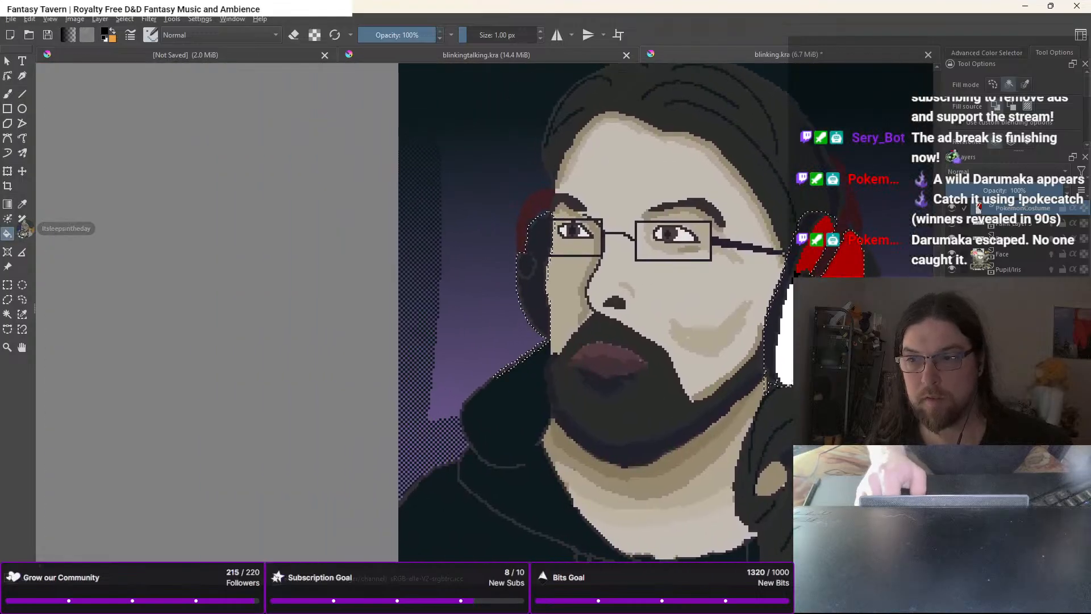
pyautogui.press('b')
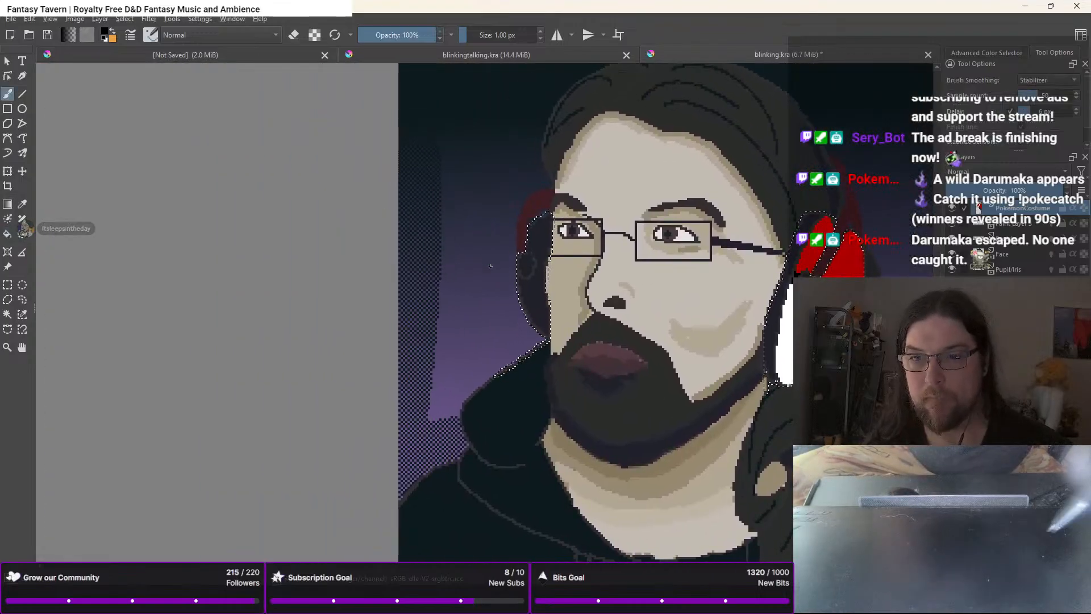
pyautogui.rightClick(498, 255)
pyautogui.click(468, 292)
pyautogui.scroll(3, 522, 268)
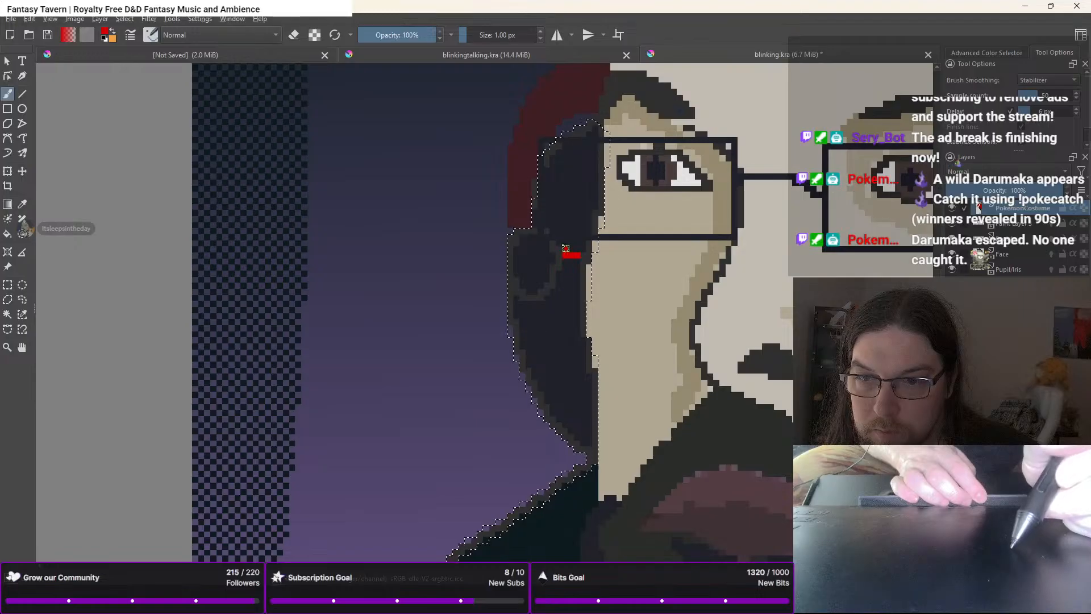
pyautogui.moveTo(557, 238); pyautogui.dragTo(553, 234)
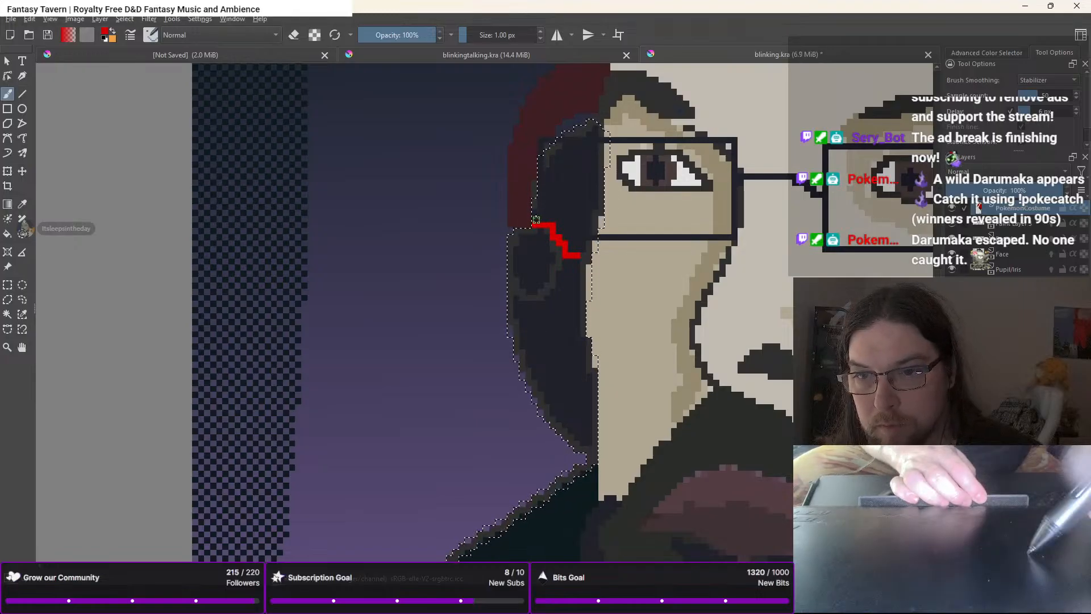
pyautogui.moveTo(534, 213); pyautogui.dragTo(545, 161)
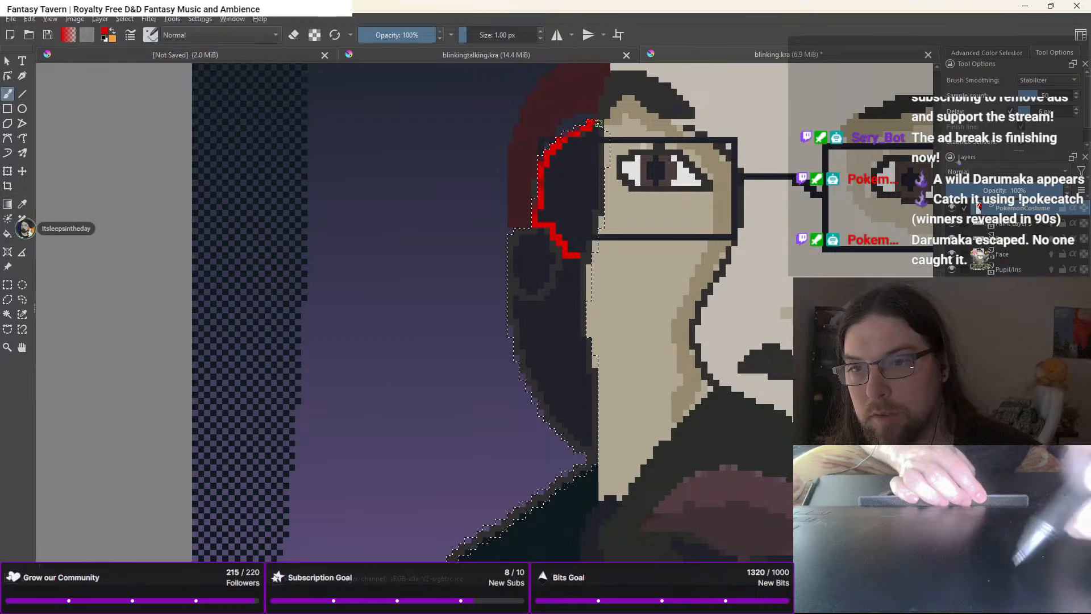
pyautogui.moveTo(597, 125)
pyautogui.mouseDown()
pyautogui.moveTo(596, 207)
pyautogui.moveTo(581, 253)
pyautogui.mouseUp()
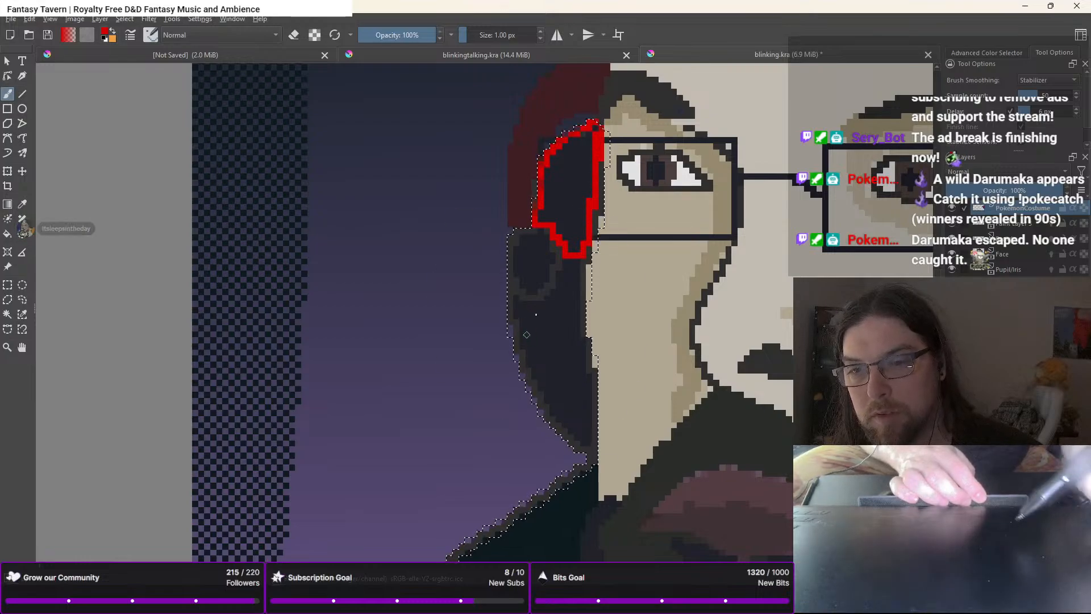
# Paint a short black band on the smaller ear cup between its knob and the face, directly beneath the red outline
pyautogui.rightClick(527, 335)
pyautogui.click(560, 280)
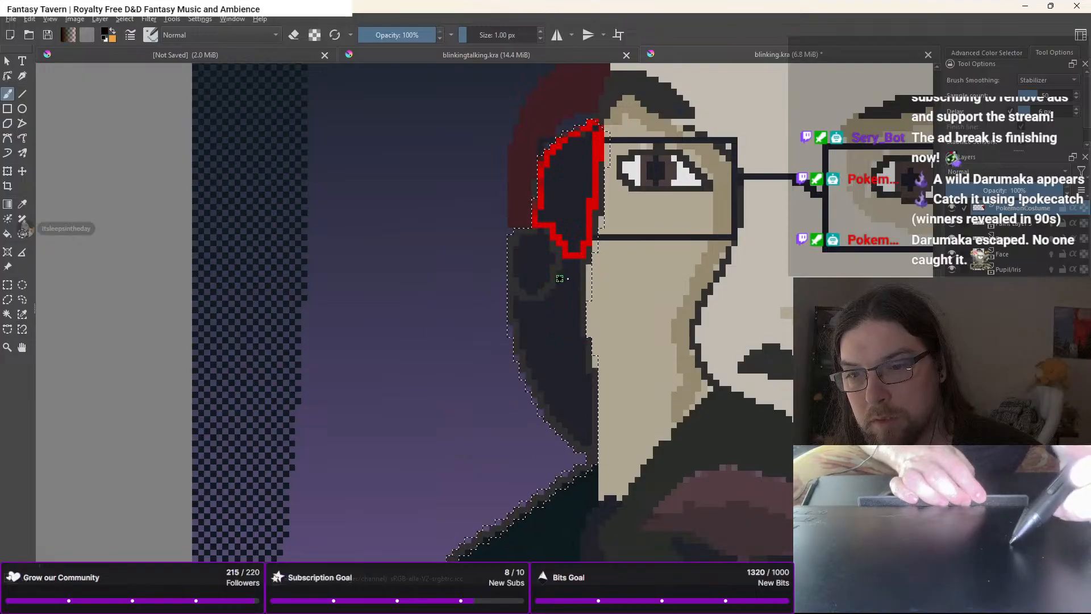
pyautogui.moveTo(559, 279); pyautogui.dragTo(580, 279)
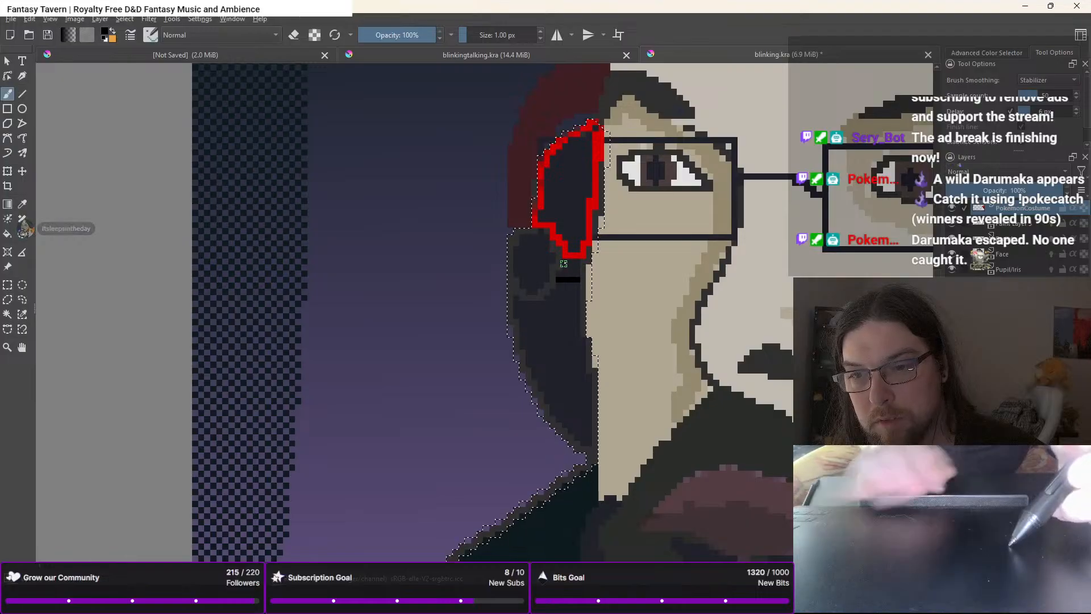
pyautogui.moveTo(565, 263)
pyautogui.mouseDown()
pyautogui.moveTo(577, 269)
pyautogui.moveTo(567, 264)
pyautogui.mouseUp()
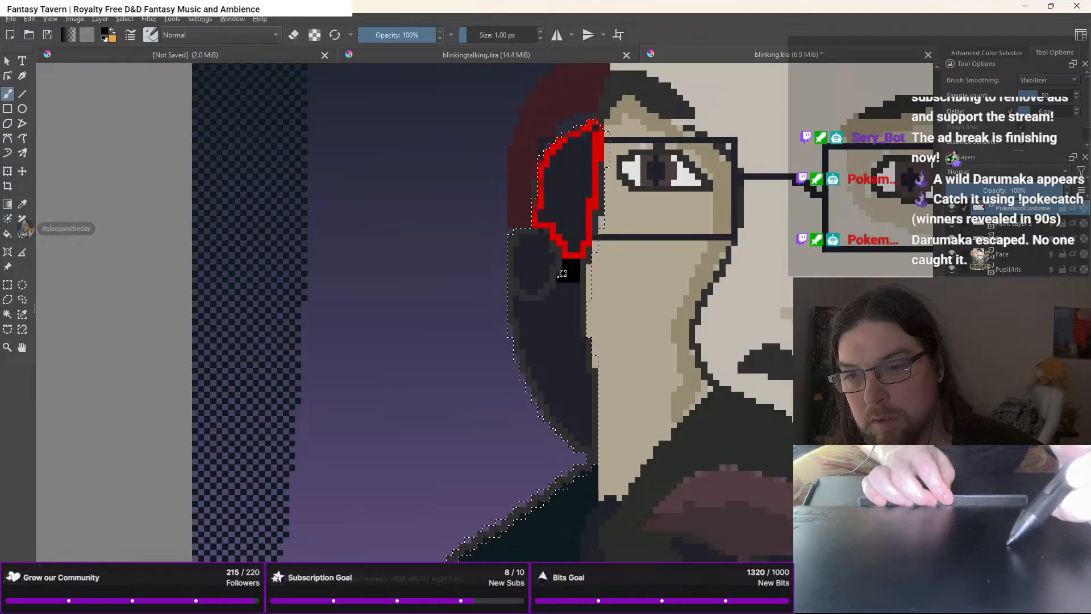
pyautogui.rightClick(554, 304)
pyautogui.rightClick(554, 302)
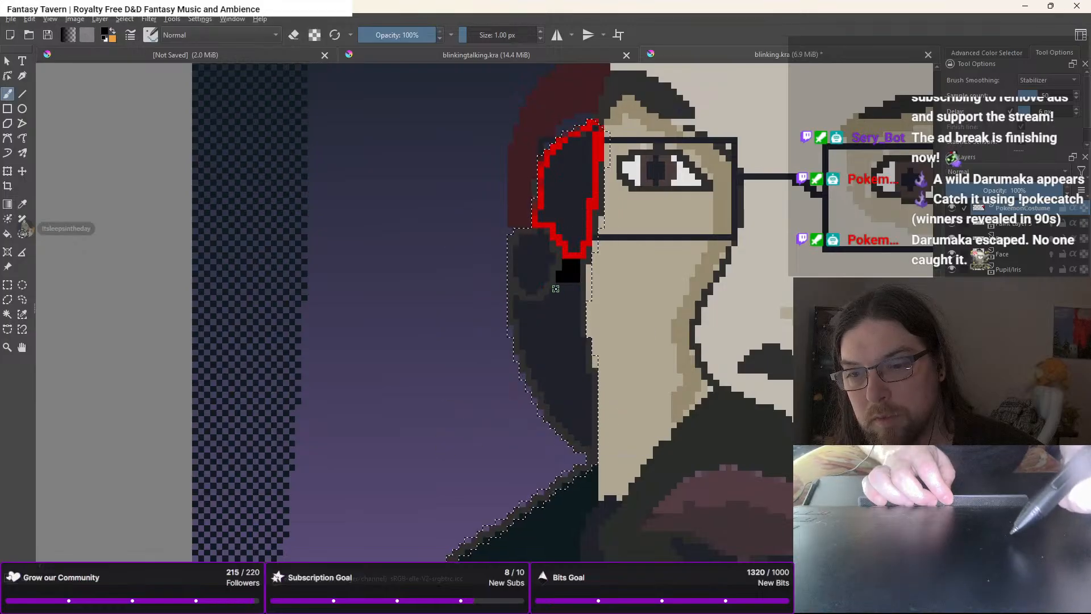
# Rework the smaller ear cup's black band into a solid block beneath the red outline, between the knob and the face
pyautogui.moveTo(564, 266)
pyautogui.mouseDown()
pyautogui.moveTo(562, 303)
pyautogui.moveTo(577, 276)
pyautogui.mouseUp()
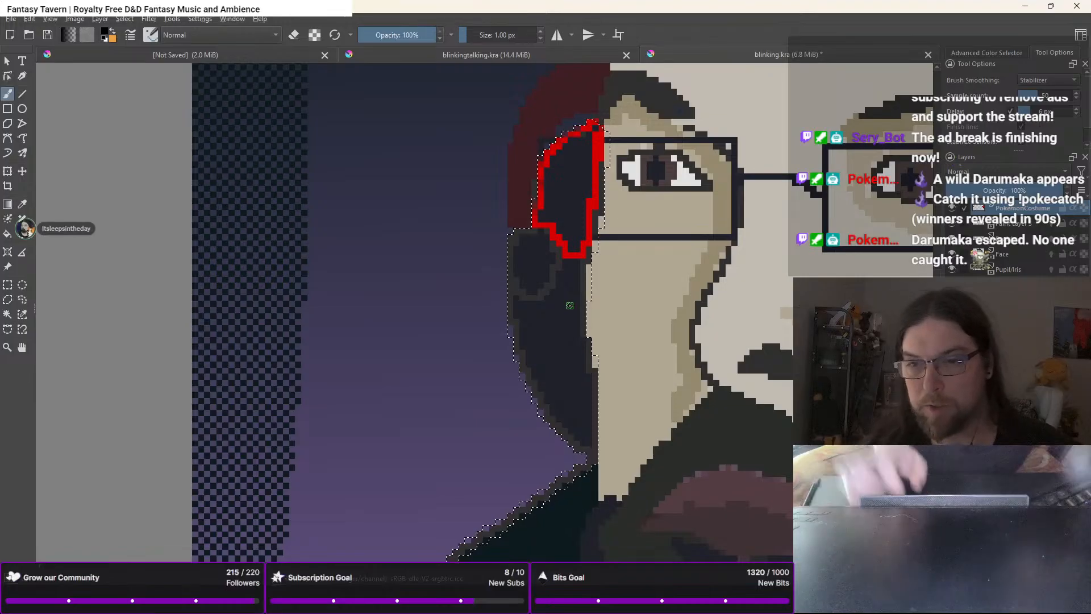
pyautogui.press('-')
pyautogui.moveTo(601, 302); pyautogui.dragTo(544, 275)
pyautogui.press('+')
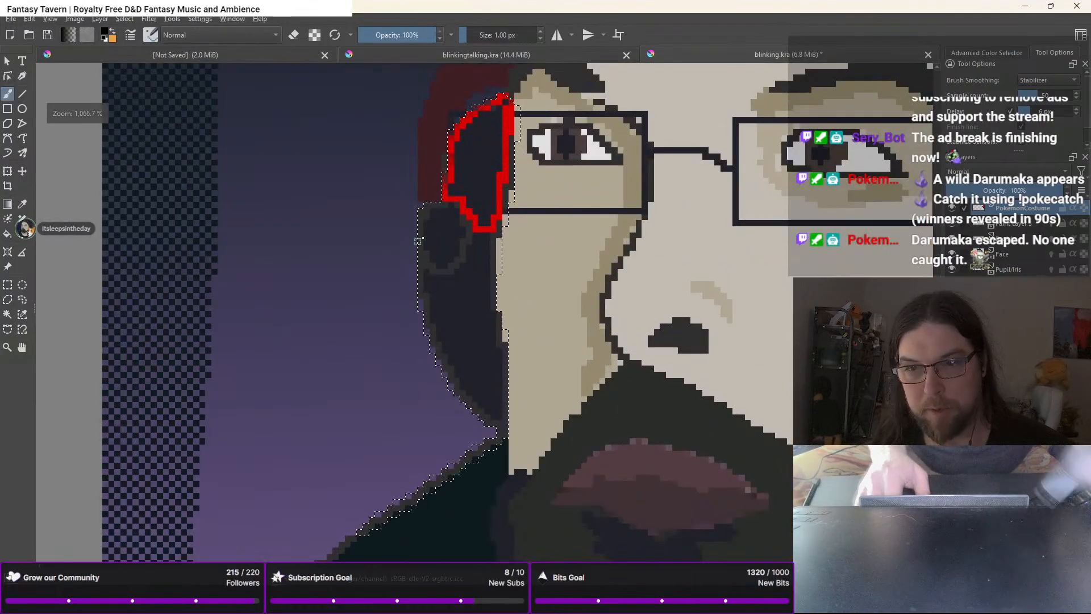
pyautogui.rightClick(463, 244)
pyautogui.rightClick(468, 258)
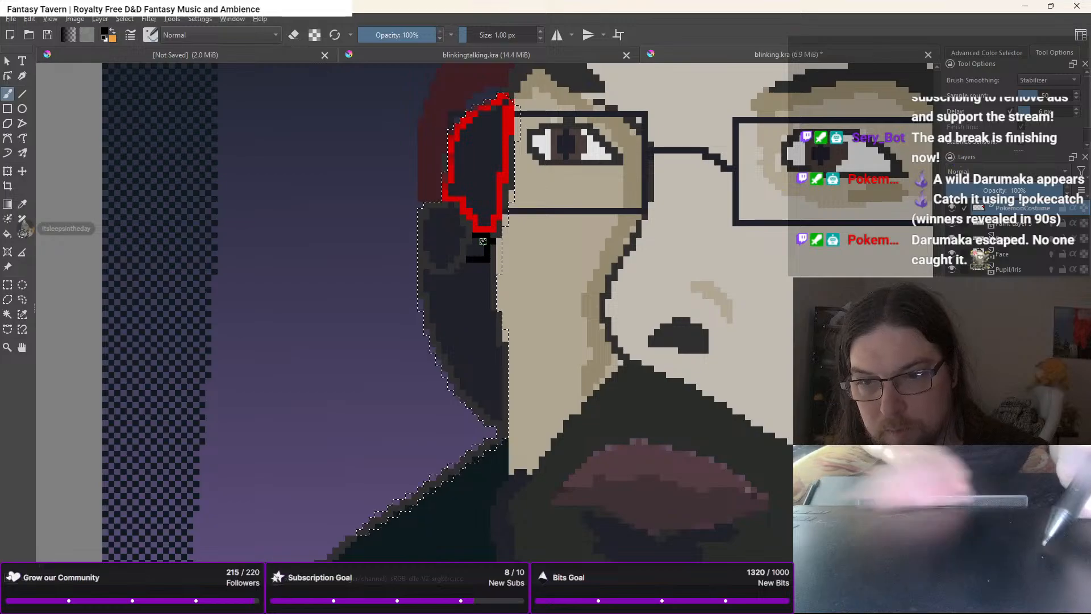
pyautogui.hotkey('ctrl', 'z')
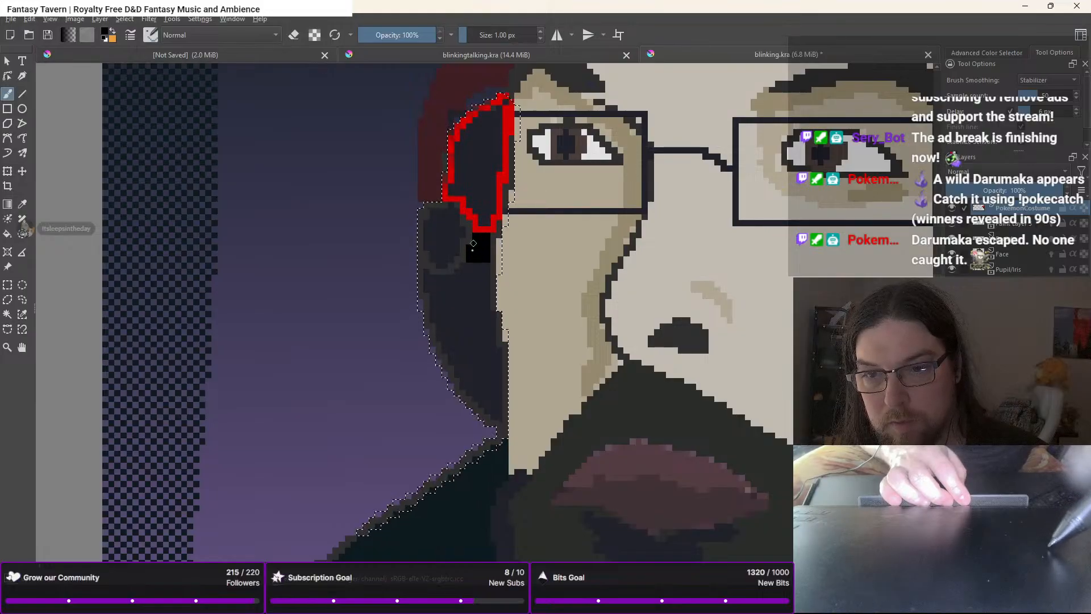
# Outline the lower section of the smaller ear cup in white, below the black band, and fill it with white
pyautogui.rightClick(473, 243)
pyautogui.click(521, 260)
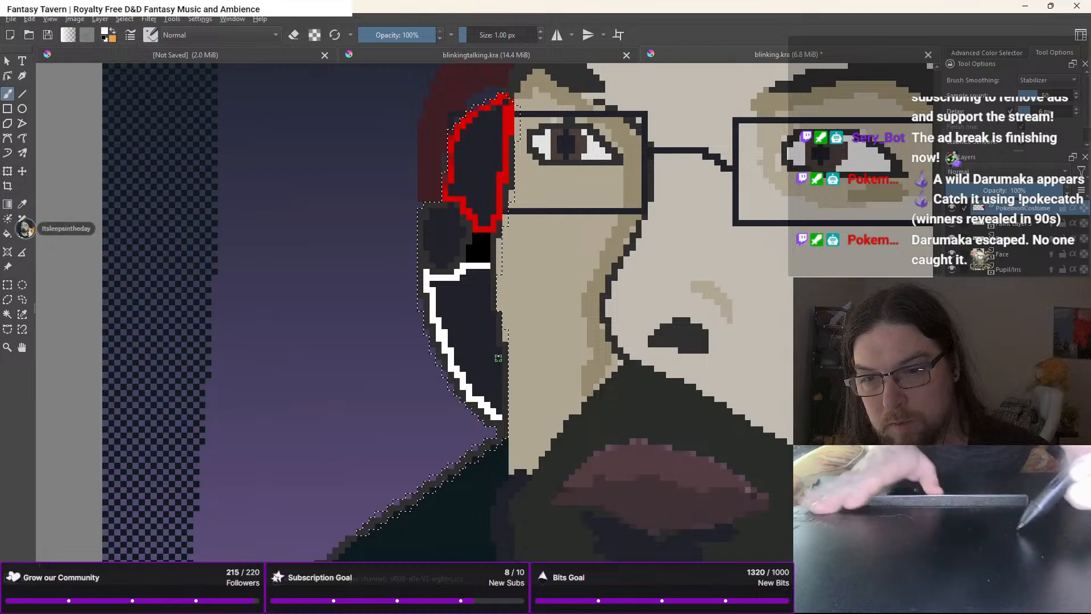
pyautogui.moveTo(499, 347); pyautogui.dragTo(499, 382)
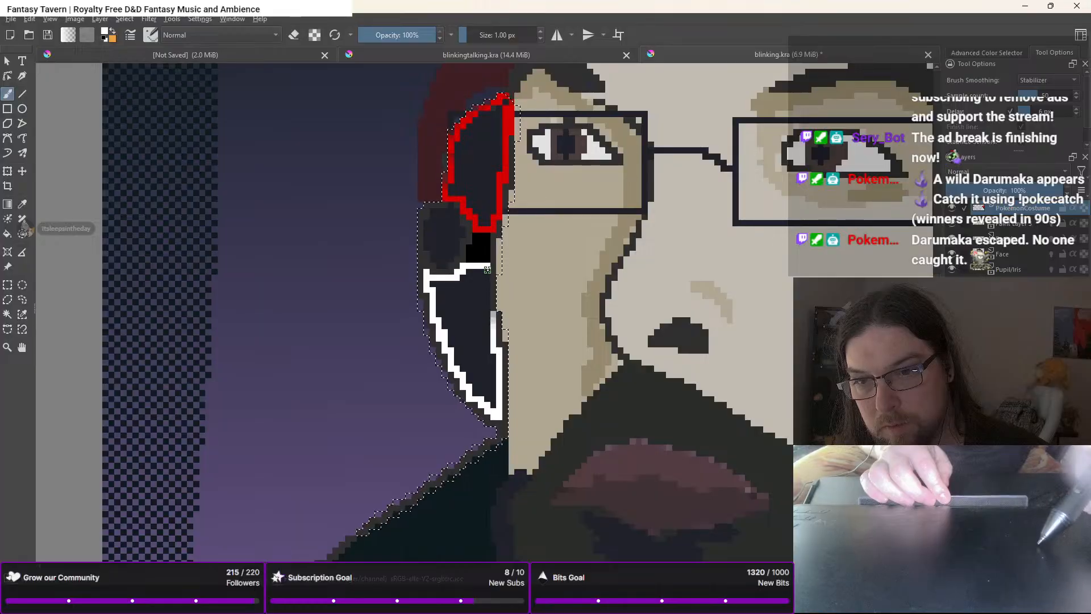
pyautogui.press('f')
pyautogui.click(459, 359)
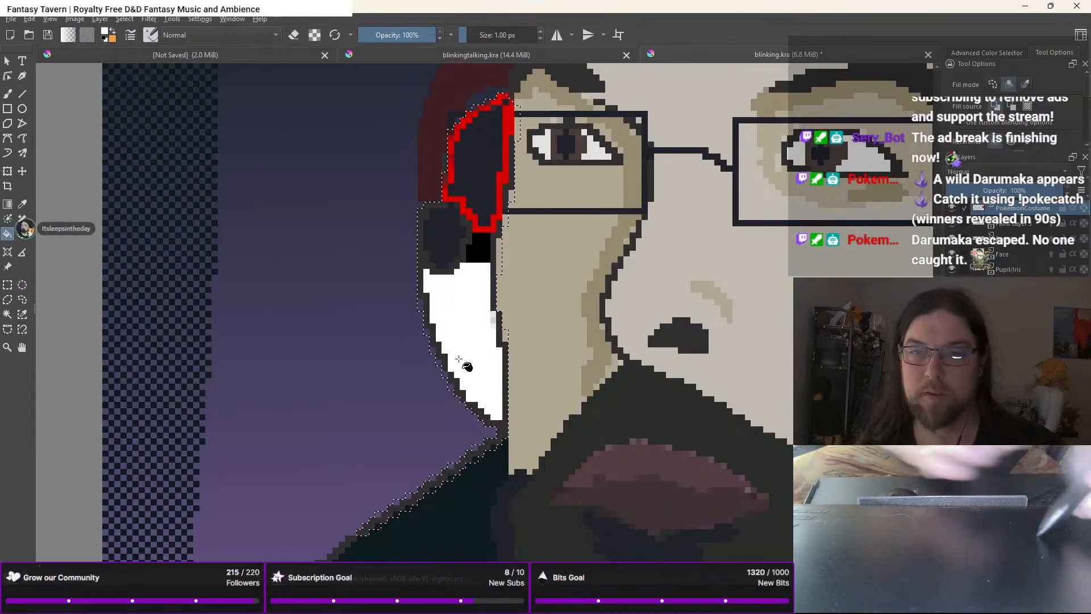
# Fill the outlined upper section of the smaller ear cup with red, and clear the selection
pyautogui.rightClick(457, 352)
pyautogui.click(416, 346)
pyautogui.rightClick(420, 328)
pyautogui.click(480, 196)
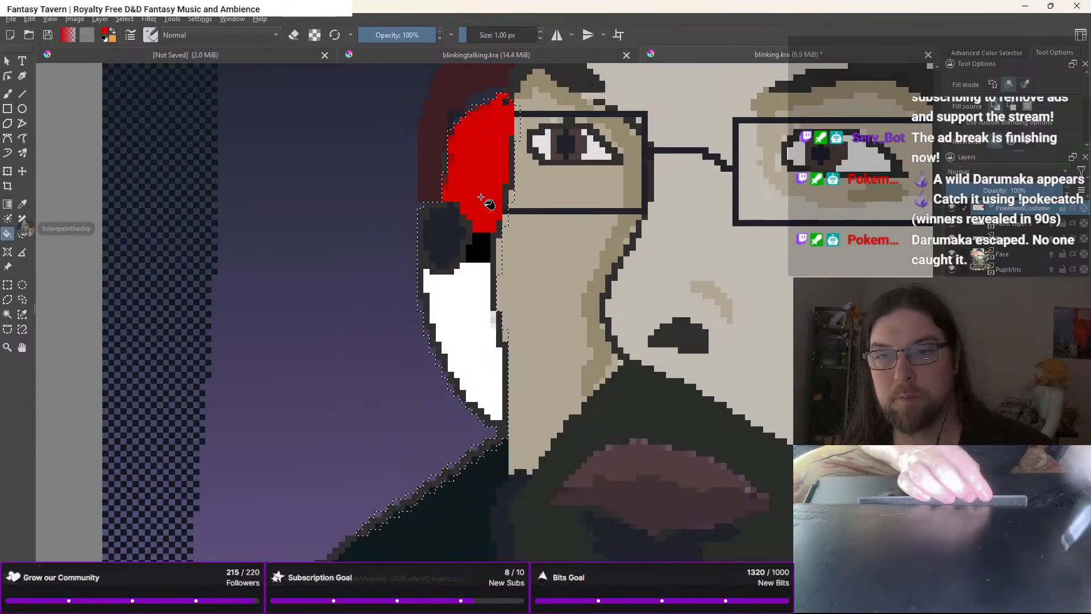
pyautogui.scroll(-3, 476, 406)
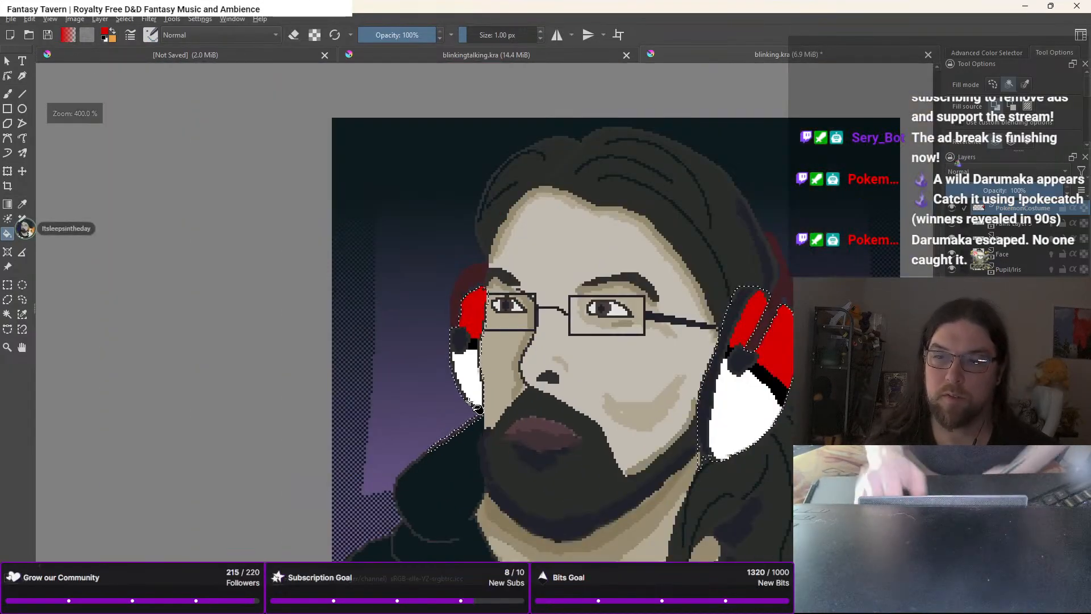
pyautogui.moveTo(477, 405); pyautogui.dragTo(402, 373)
pyautogui.scroll(-2, 406, 377)
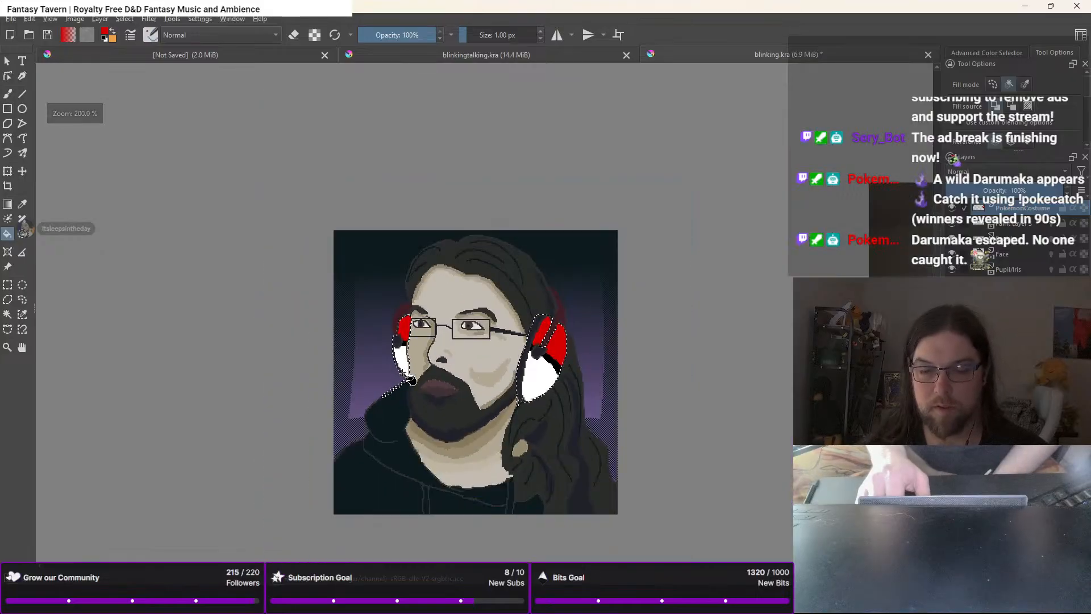
pyautogui.hotkey('ctrl', 'shift', 'a')
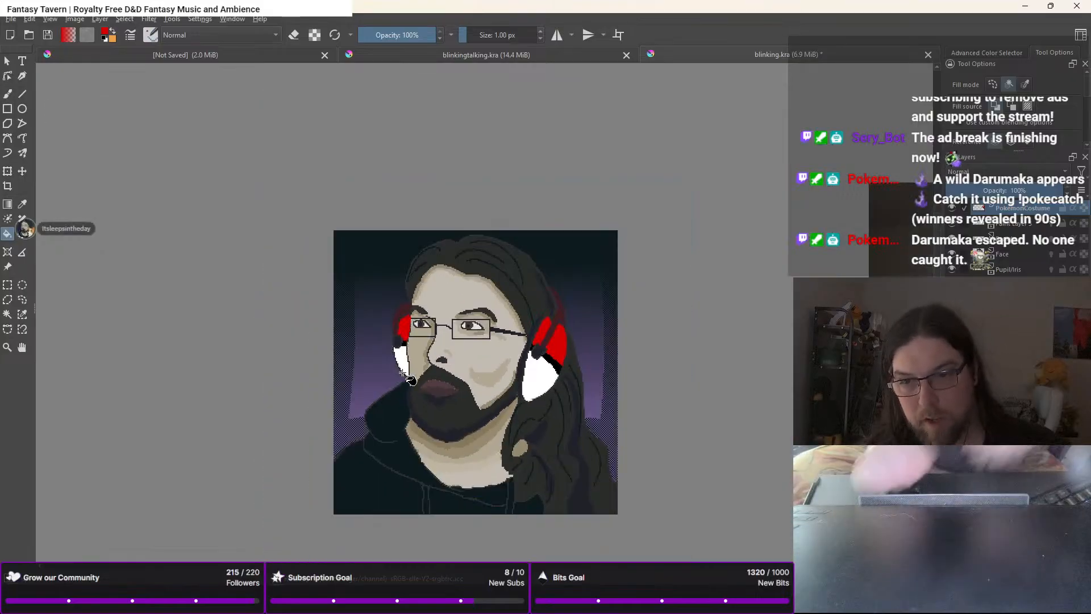
# Using a 32 px brush and dark red, shade the lower outer edge of the larger ear cup's red section, above the black band
pyautogui.rightClick(497, 275)
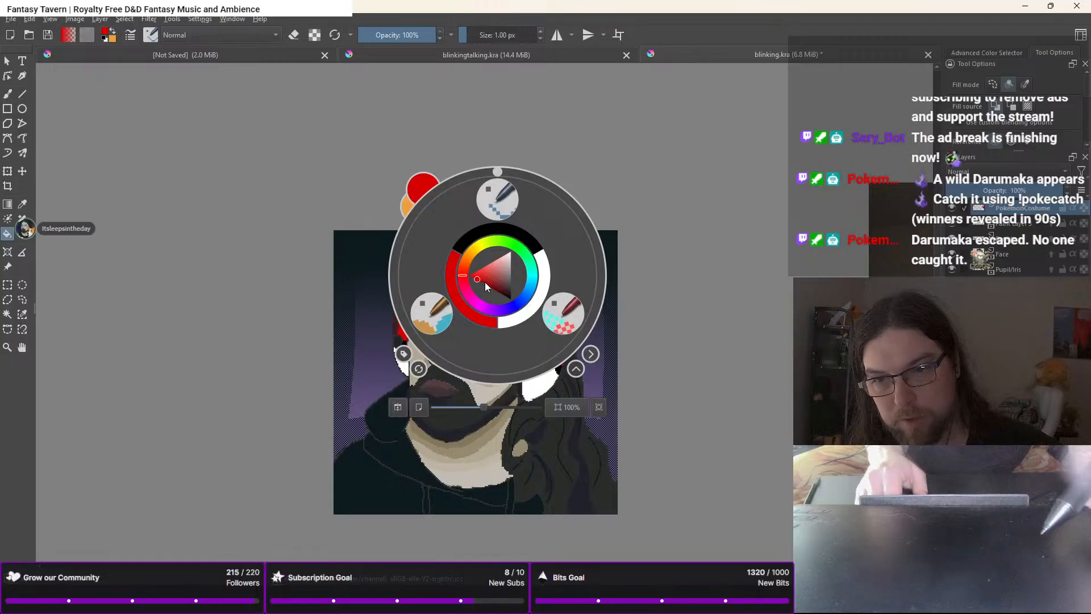
pyautogui.click(489, 286)
pyautogui.rightClick(502, 250)
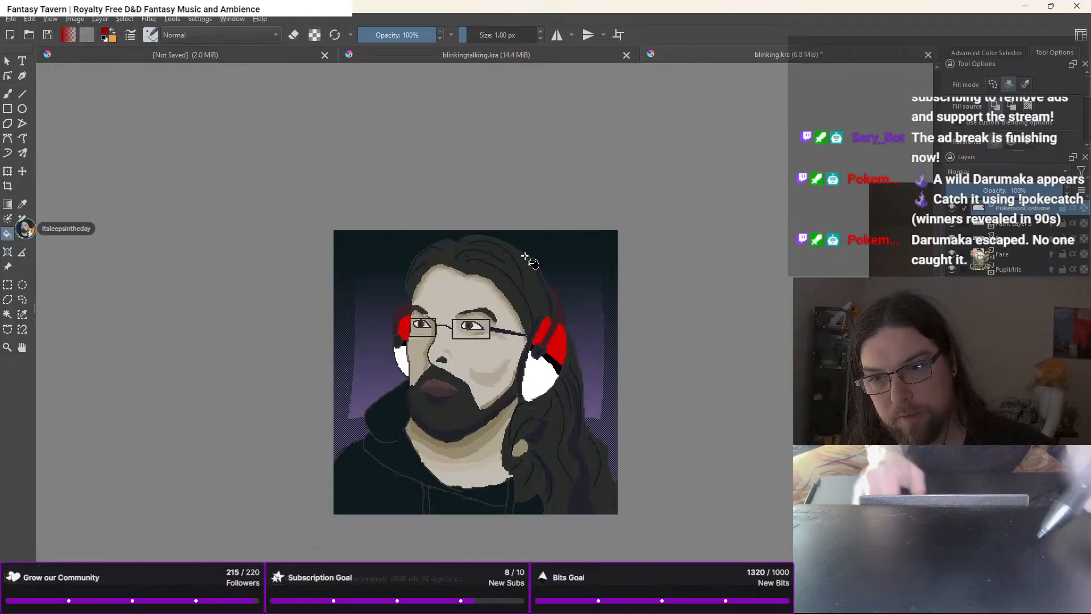
pyautogui.scroll(3, 530, 284)
pyautogui.rightClick(506, 351)
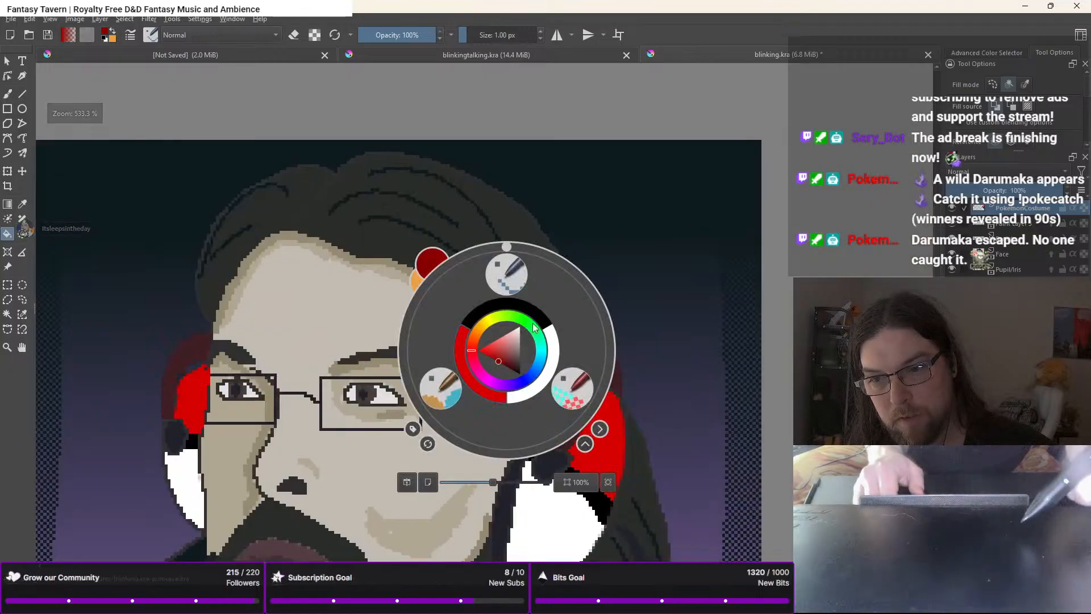
pyautogui.click(445, 402)
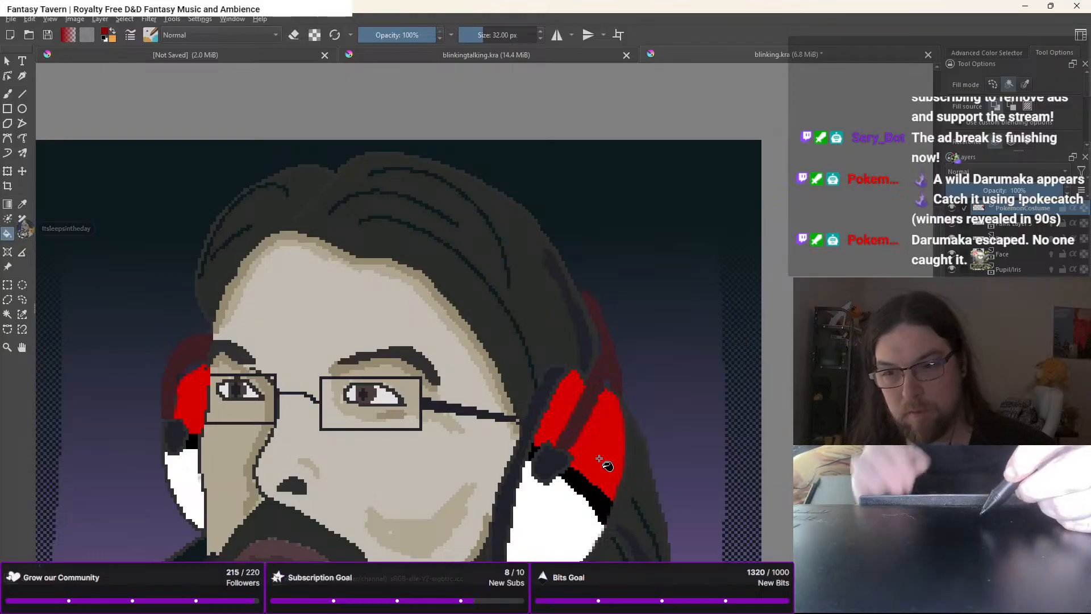
pyautogui.press('b')
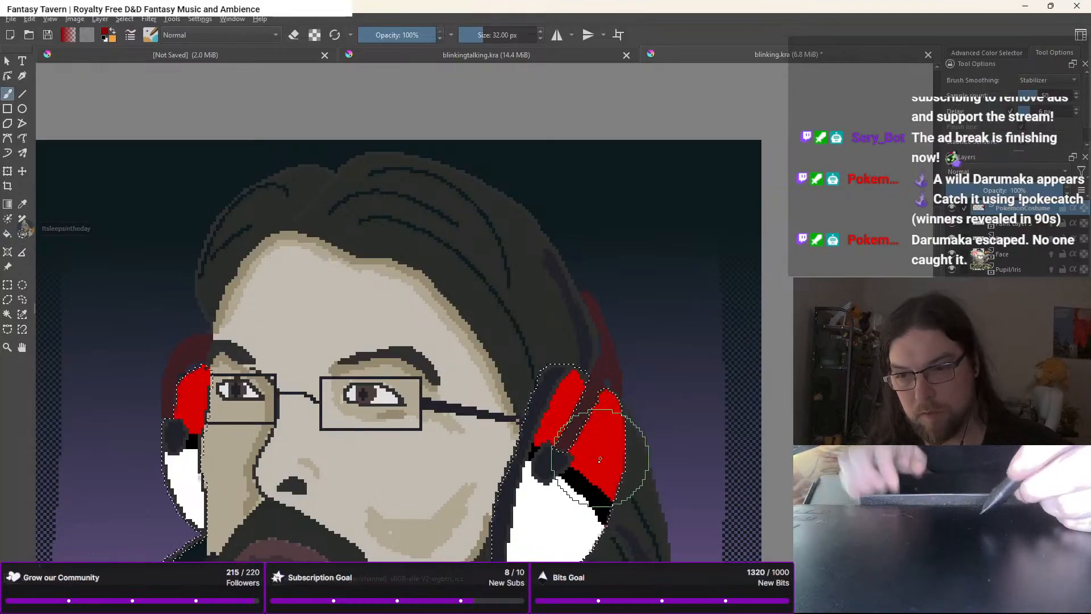
pyautogui.scroll(3, 602, 455)
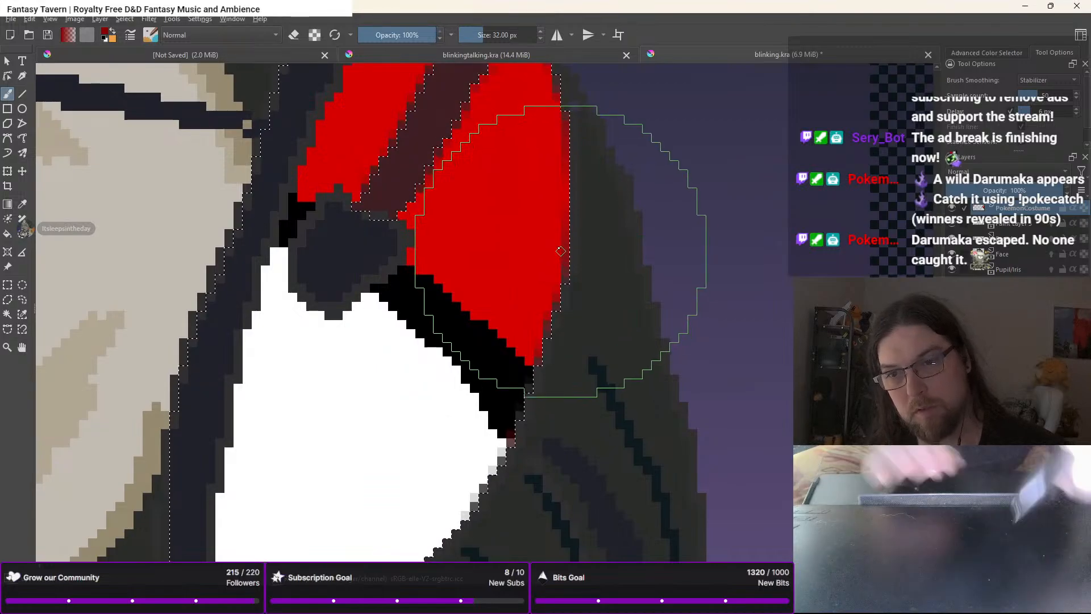
pyautogui.moveTo(551, 219); pyautogui.dragTo(545, 270)
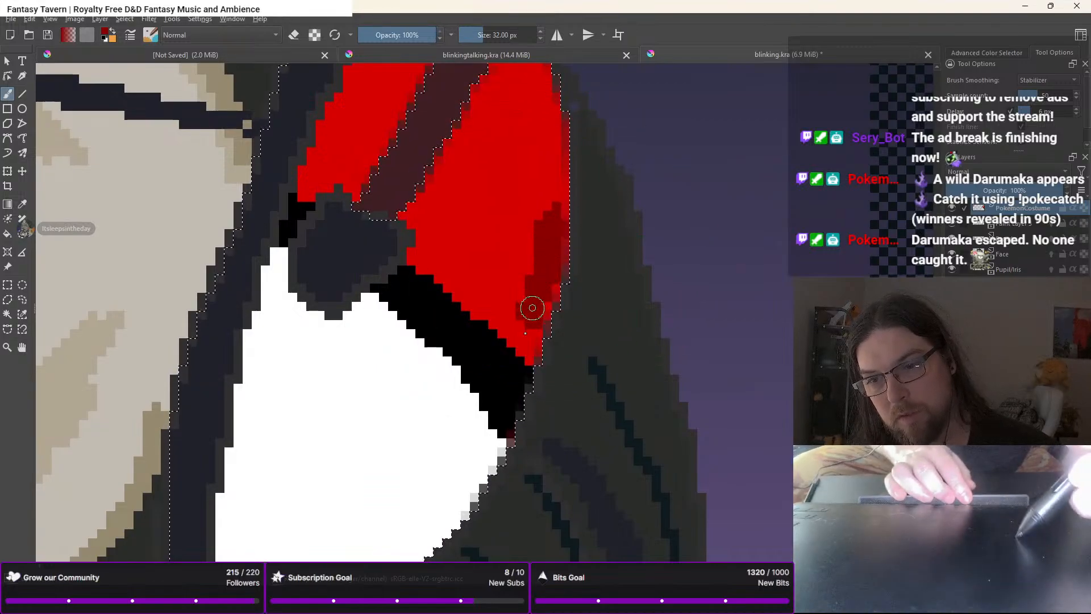
pyautogui.moveTo(531, 340); pyautogui.dragTo(563, 192)
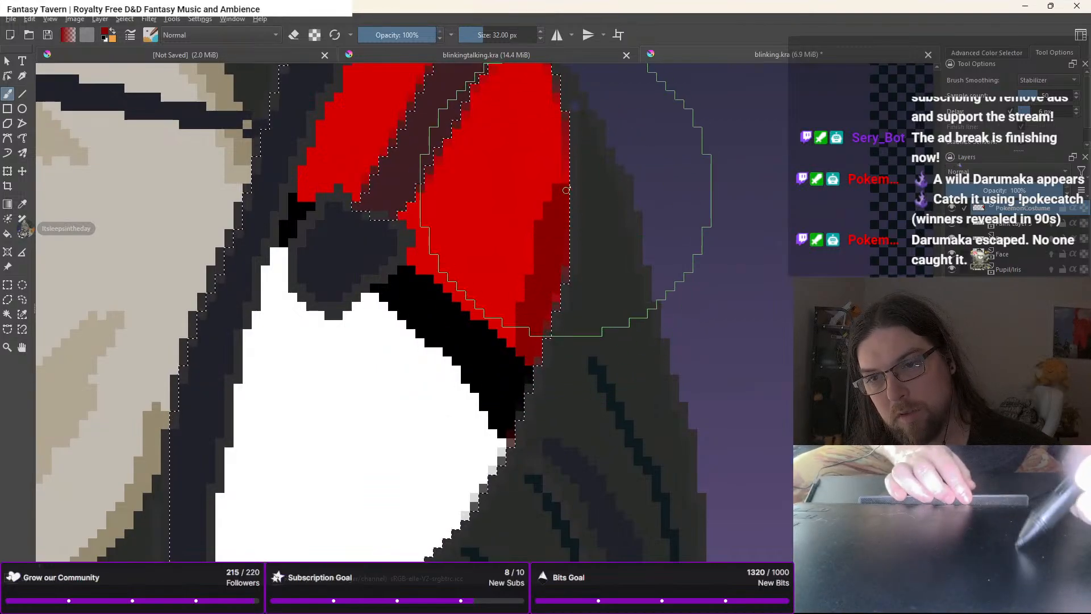
pyautogui.moveTo(537, 282)
pyautogui.mouseDown()
pyautogui.moveTo(520, 308)
pyautogui.moveTo(504, 291)
pyautogui.mouseUp()
pyautogui.moveTo(539, 240)
pyautogui.mouseDown()
pyautogui.moveTo(486, 306)
pyautogui.moveTo(487, 328)
pyautogui.moveTo(474, 305)
pyautogui.moveTo(512, 329)
pyautogui.moveTo(501, 323)
pyautogui.mouseUp()
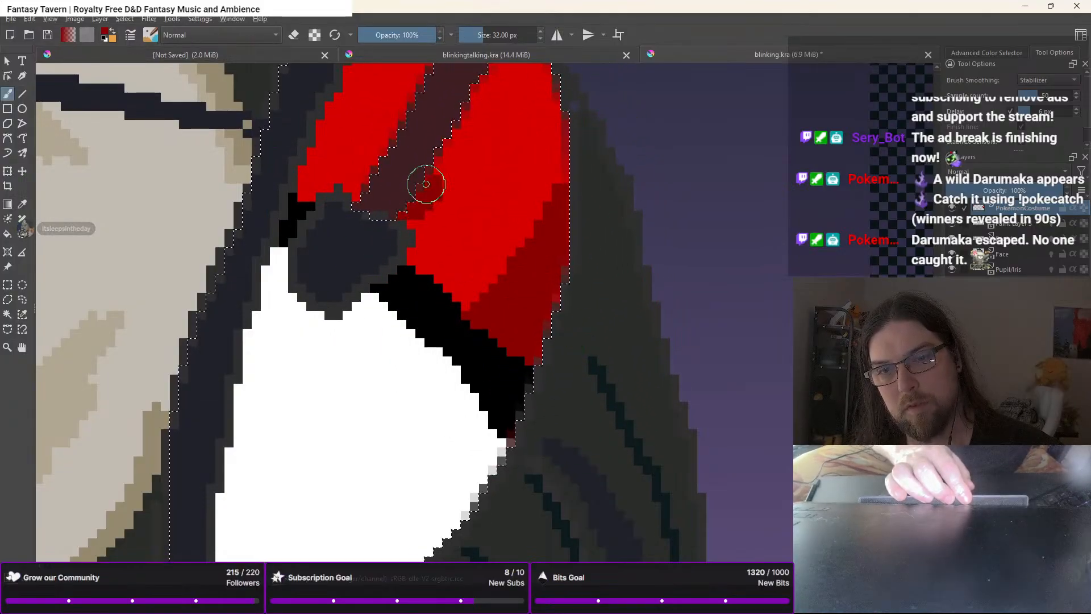
pyautogui.click(492, 57)
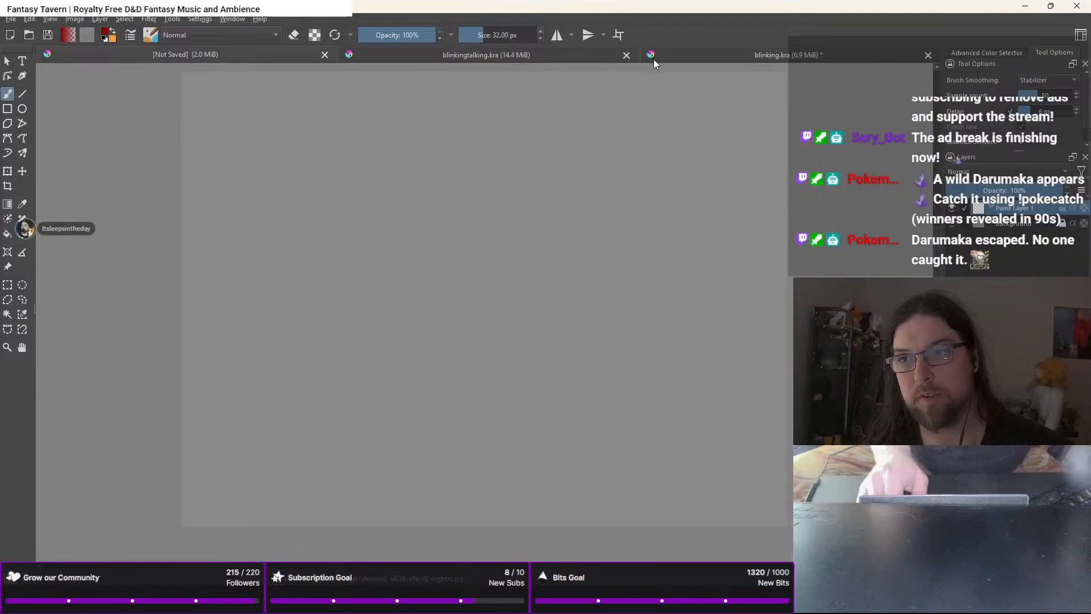
pyautogui.scroll(-2, 532, 317)
pyautogui.scroll(1, 531, 317)
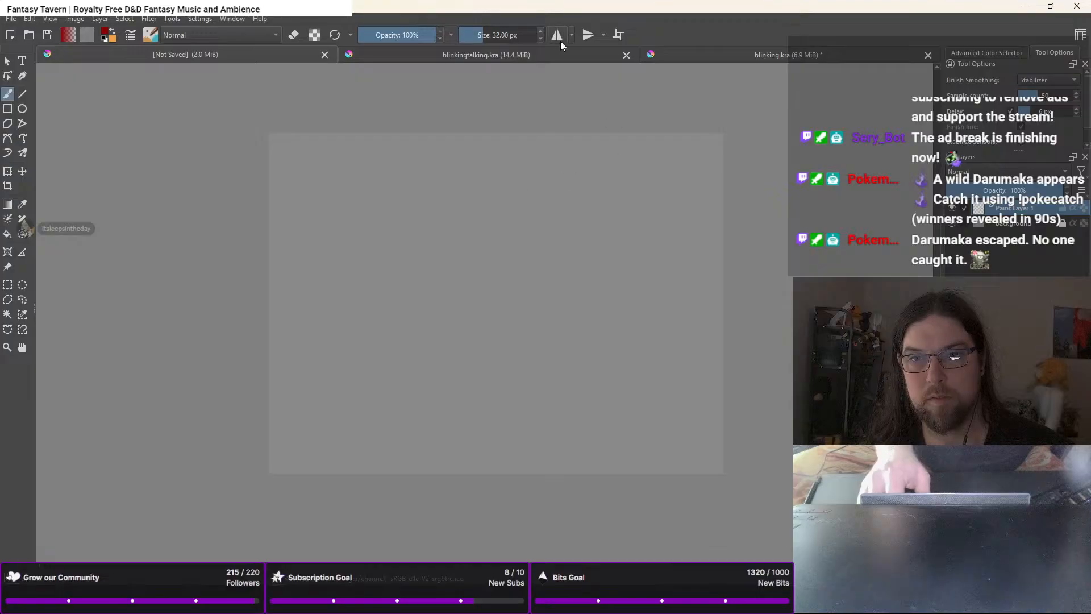
pyautogui.click(704, 56)
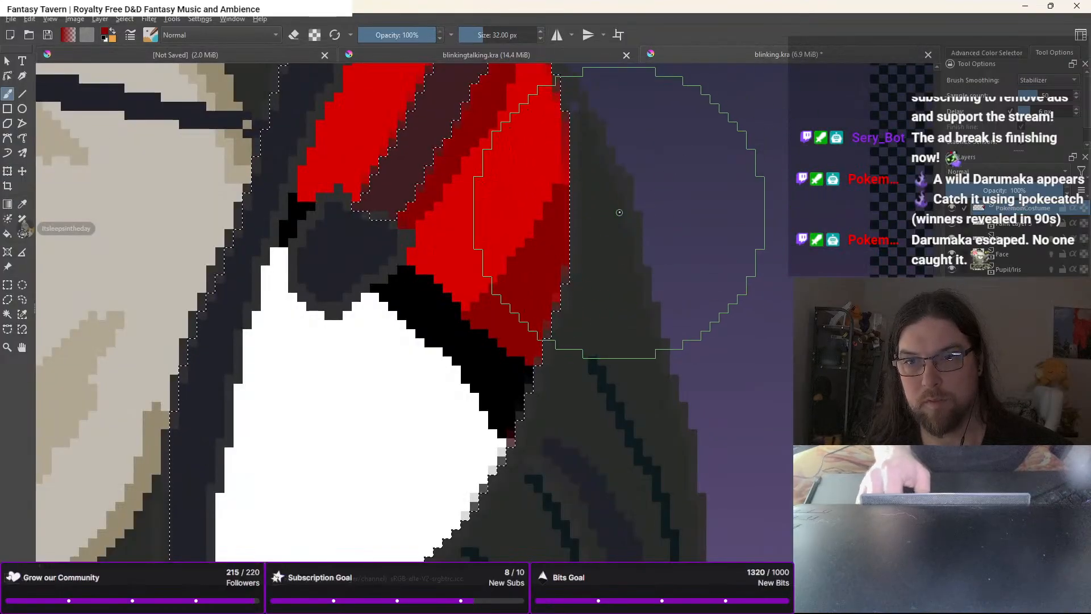
# Add dark red shading to the larger ear cup's red panels along the headband arm and at the outer panel's upper tip
pyautogui.scroll(-1, 617, 316)
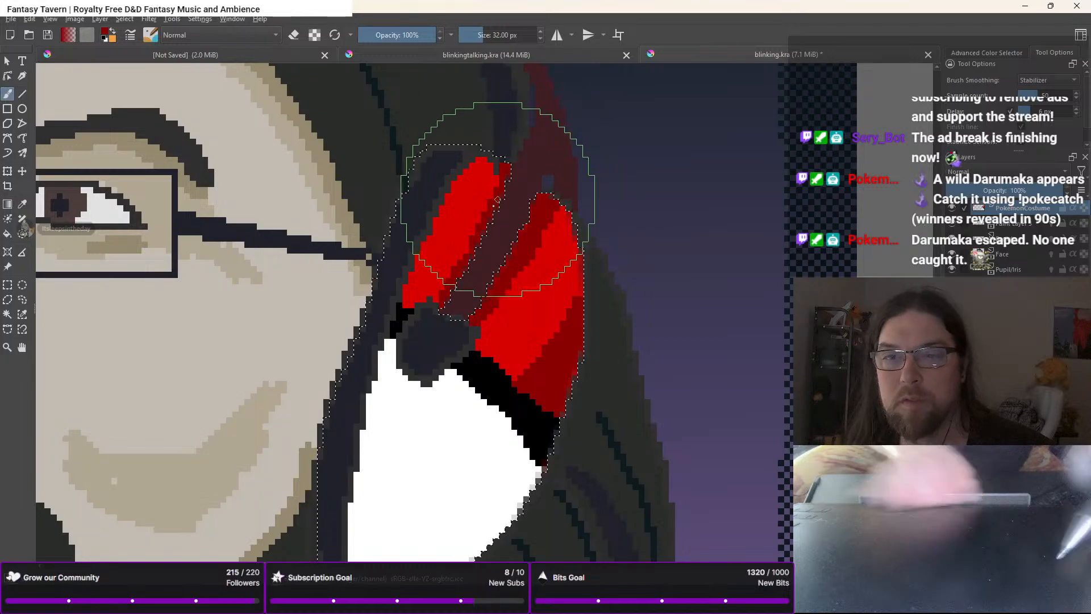
pyautogui.moveTo(446, 301); pyautogui.dragTo(468, 265)
pyautogui.hotkey('ctrl', 'z')
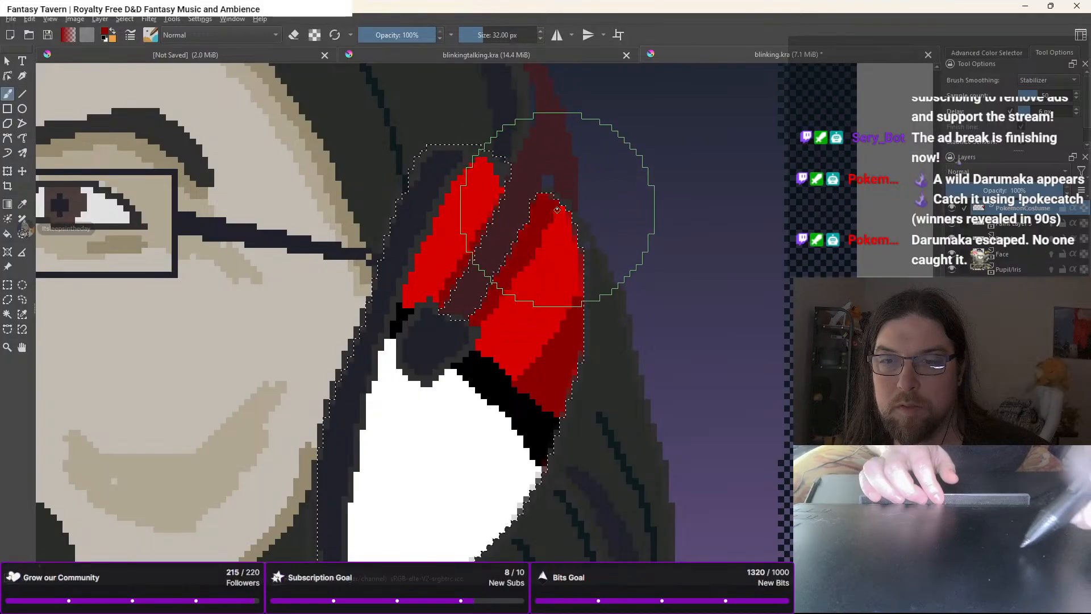
# Shade the lower outer edge of the larger ear cup's white section with a curved mid-grey band, from the black band to the lower tip
pyautogui.rightClick(473, 331)
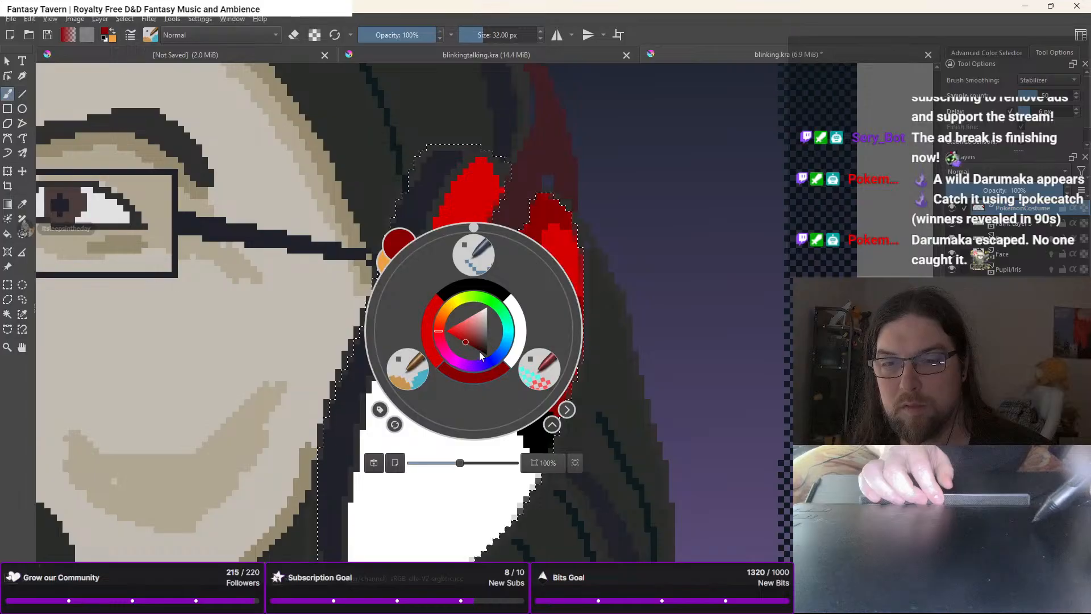
pyautogui.click(518, 341)
pyautogui.rightClick(496, 357)
pyautogui.rightClick(496, 357)
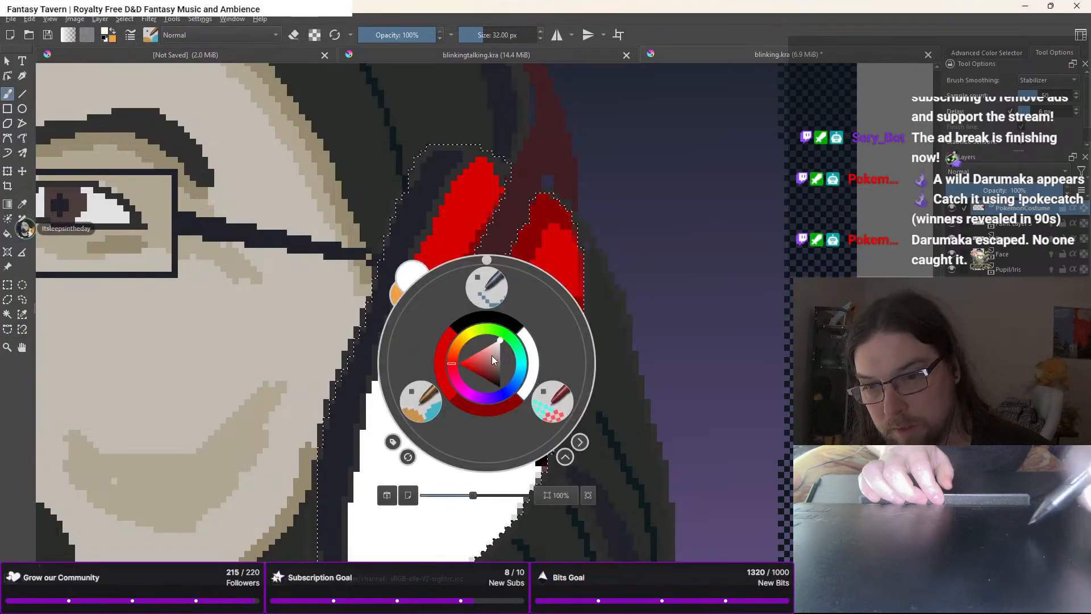
pyautogui.click(500, 353)
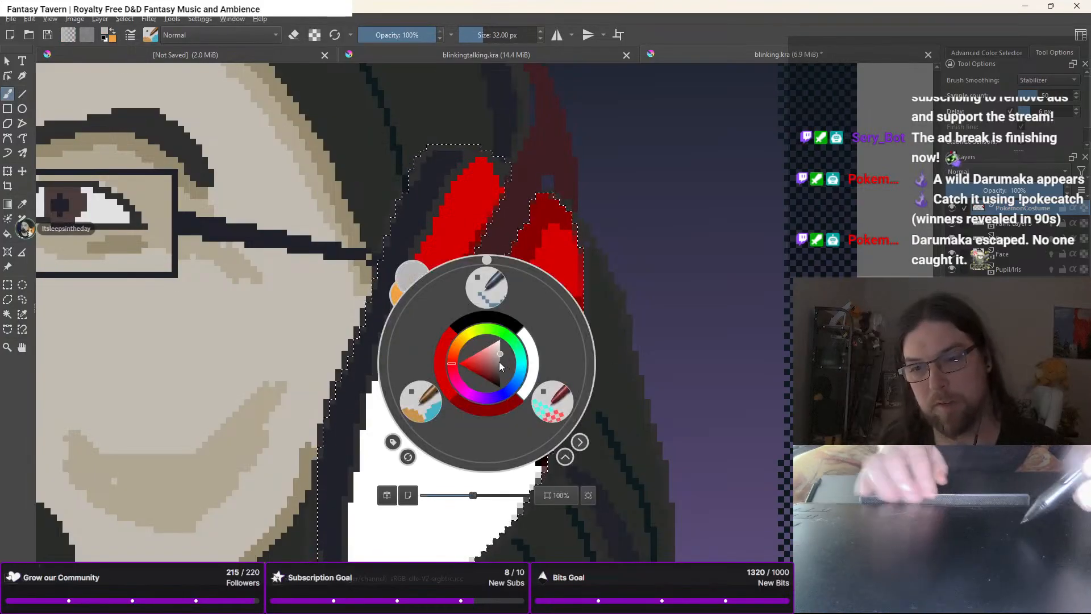
pyautogui.click(498, 357)
pyautogui.rightClick(504, 373)
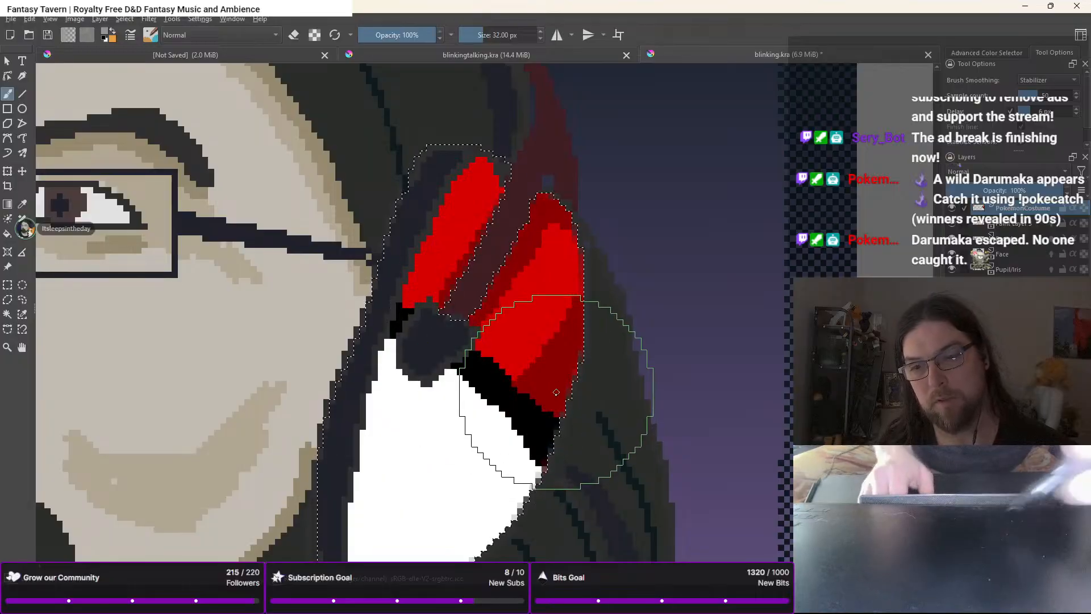
pyautogui.scroll(-3, 556, 392)
pyautogui.moveTo(509, 361)
pyautogui.mouseDown()
pyautogui.moveTo(529, 336)
pyautogui.moveTo(465, 403)
pyautogui.mouseUp()
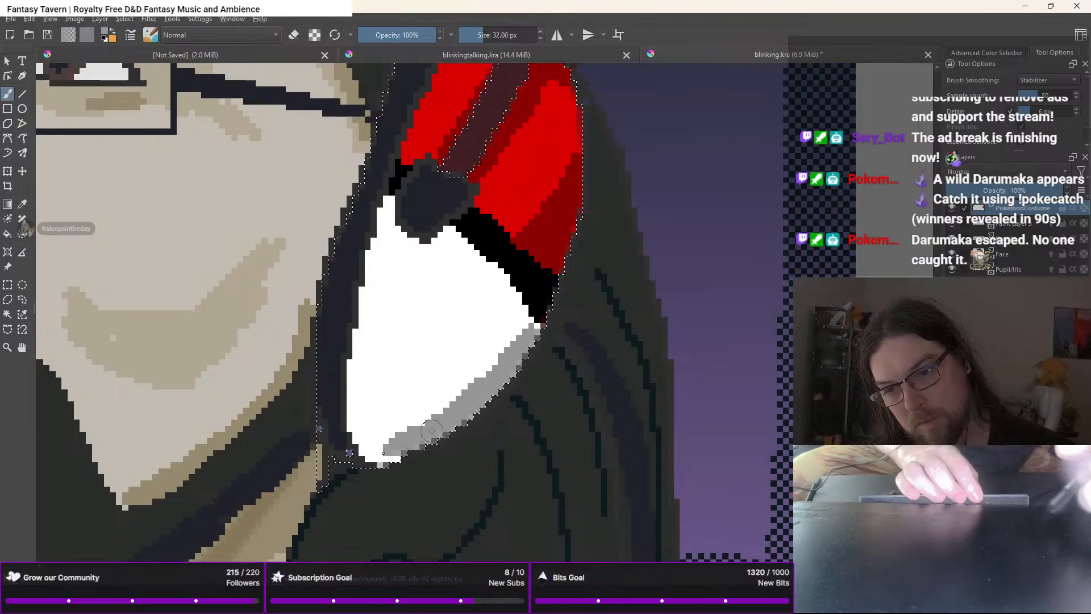
pyautogui.moveTo(374, 446)
pyautogui.mouseDown()
pyautogui.moveTo(382, 440)
pyautogui.moveTo(356, 419)
pyautogui.moveTo(363, 427)
pyautogui.mouseUp()
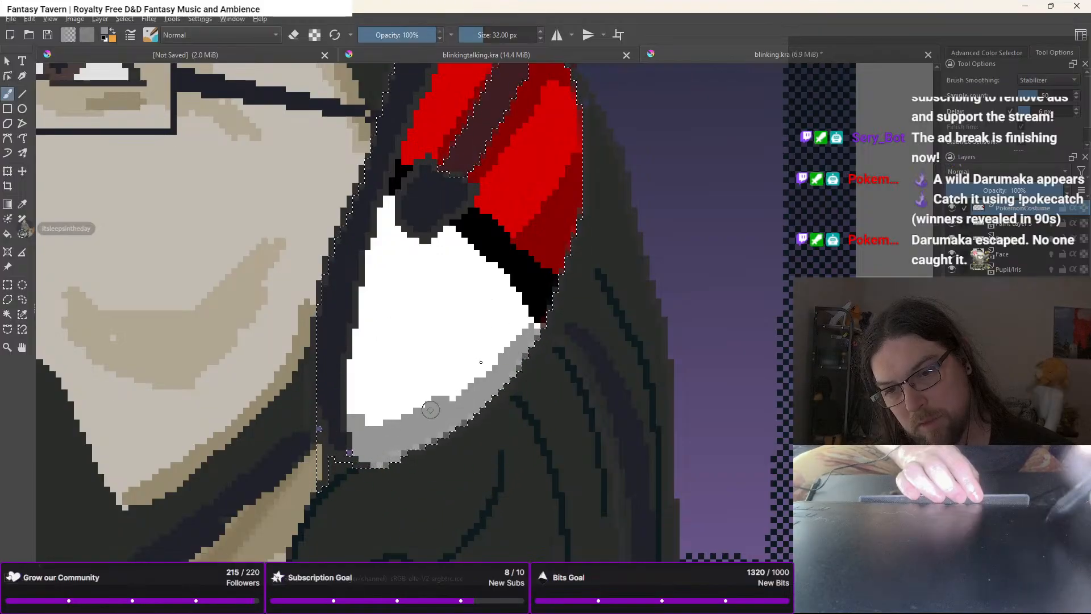
pyautogui.moveTo(521, 302)
pyautogui.mouseDown()
pyautogui.moveTo(508, 328)
pyautogui.moveTo(520, 317)
pyautogui.moveTo(527, 336)
pyautogui.moveTo(507, 319)
pyautogui.moveTo(505, 282)
pyautogui.moveTo(519, 307)
pyautogui.mouseUp()
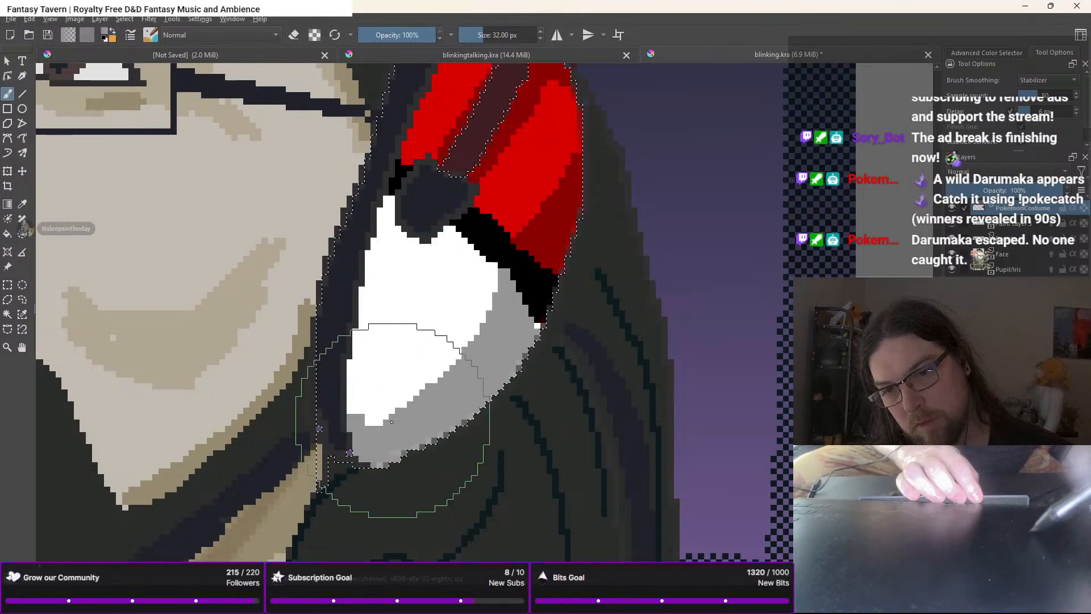
pyautogui.moveTo(386, 420); pyautogui.dragTo(356, 427)
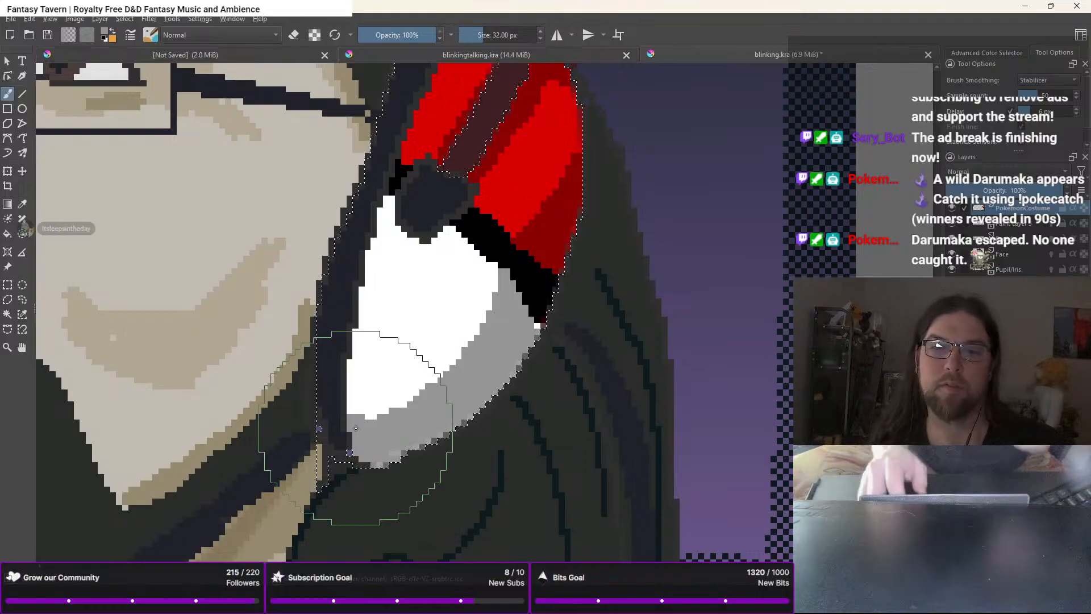
# Paint a narrow grey shadow on the white section directly beneath the larger ear cup's centre knob
pyautogui.scroll(2, 445, 233)
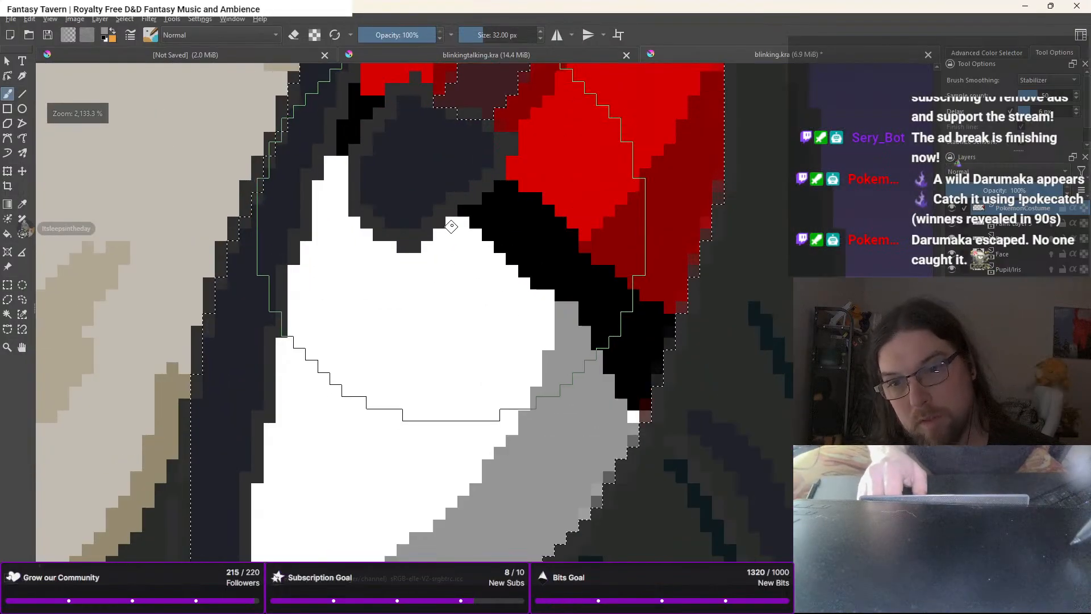
pyautogui.moveTo(439, 236)
pyautogui.mouseDown()
pyautogui.moveTo(407, 261)
pyautogui.moveTo(367, 250)
pyautogui.moveTo(336, 202)
pyautogui.moveTo(340, 221)
pyautogui.moveTo(342, 175)
pyautogui.mouseUp()
pyautogui.hotkey('ctrl', 'z')
pyautogui.scroll(-3, 342, 175)
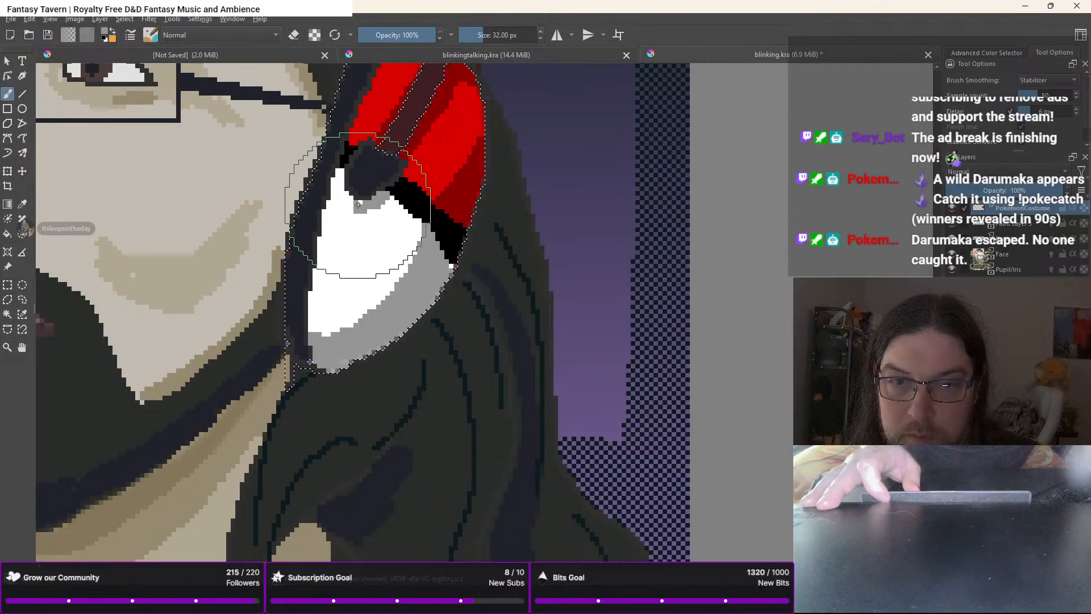
# Paint a narrow mid-grey strip along the face-side edge of the smaller ear cup's white section, just below the black band
pyautogui.scroll(-6, 364, 209)
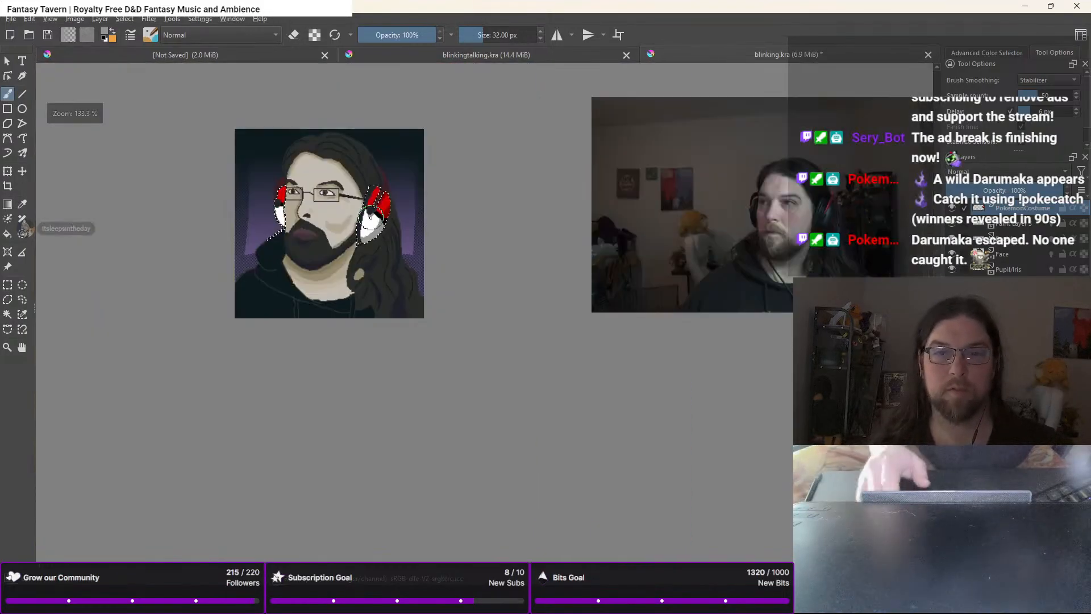
pyautogui.moveTo(369, 217); pyautogui.dragTo(520, 266)
pyautogui.scroll(4, 504, 263)
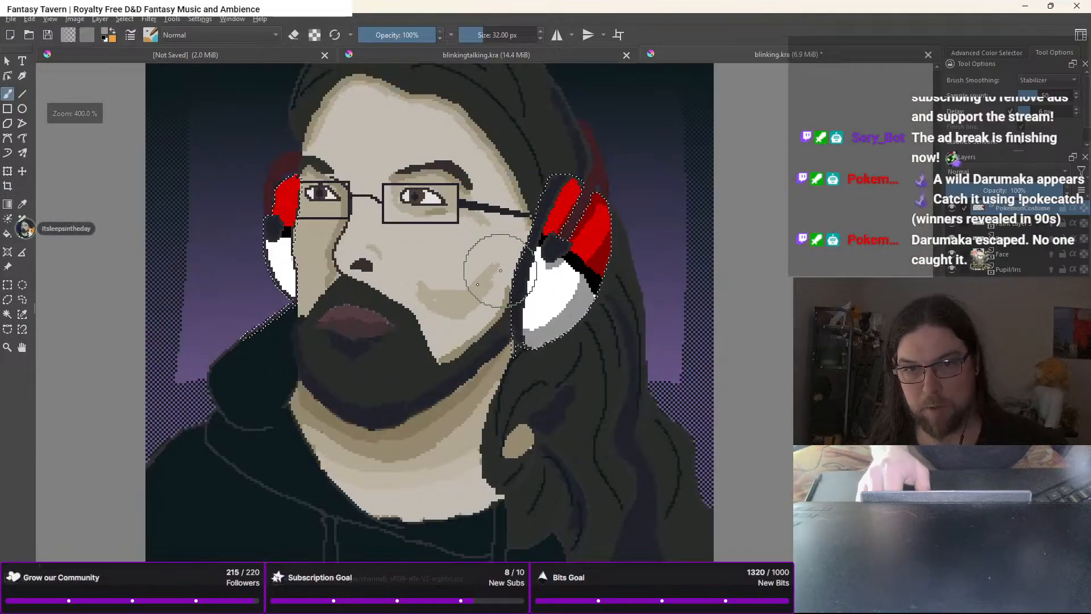
pyautogui.moveTo(417, 309); pyautogui.dragTo(666, 314)
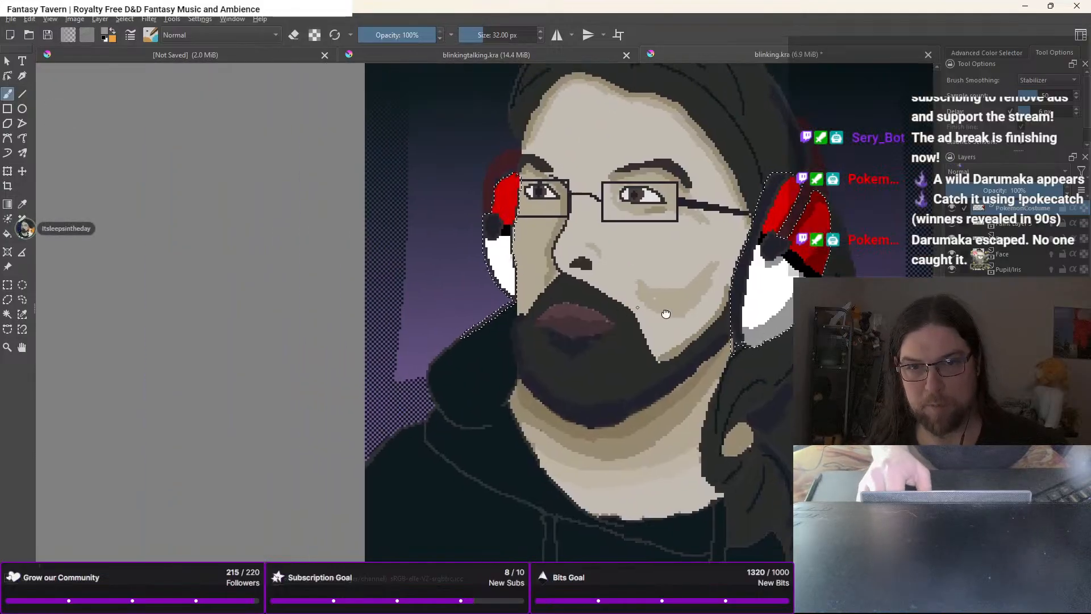
pyautogui.scroll(4, 666, 314)
pyautogui.scroll(-2, 221, 167)
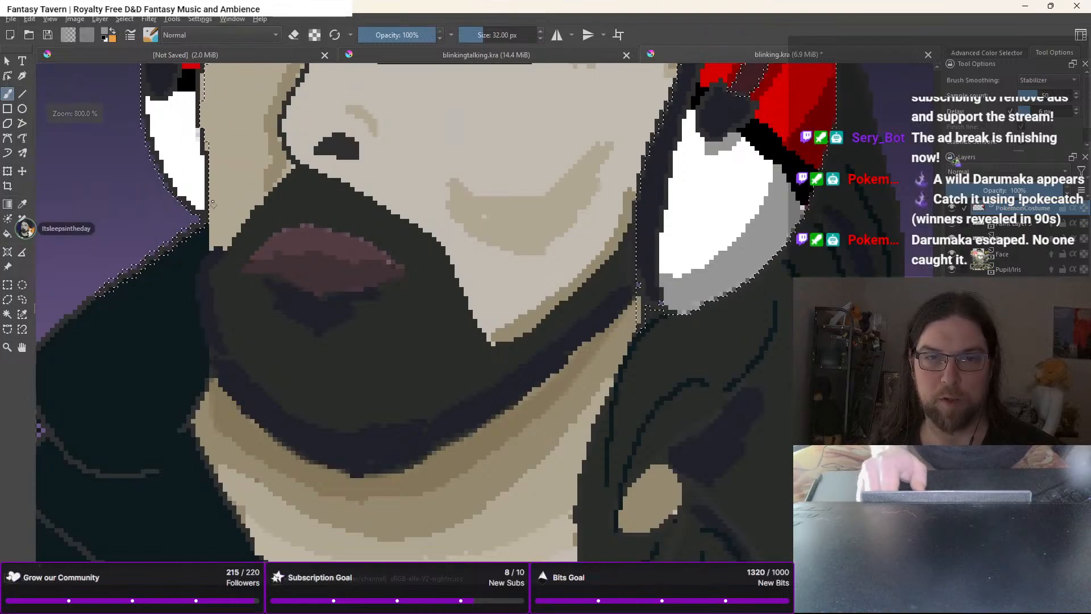
pyautogui.rightClick(213, 186)
pyautogui.moveTo(258, 139); pyautogui.dragTo(490, 254)
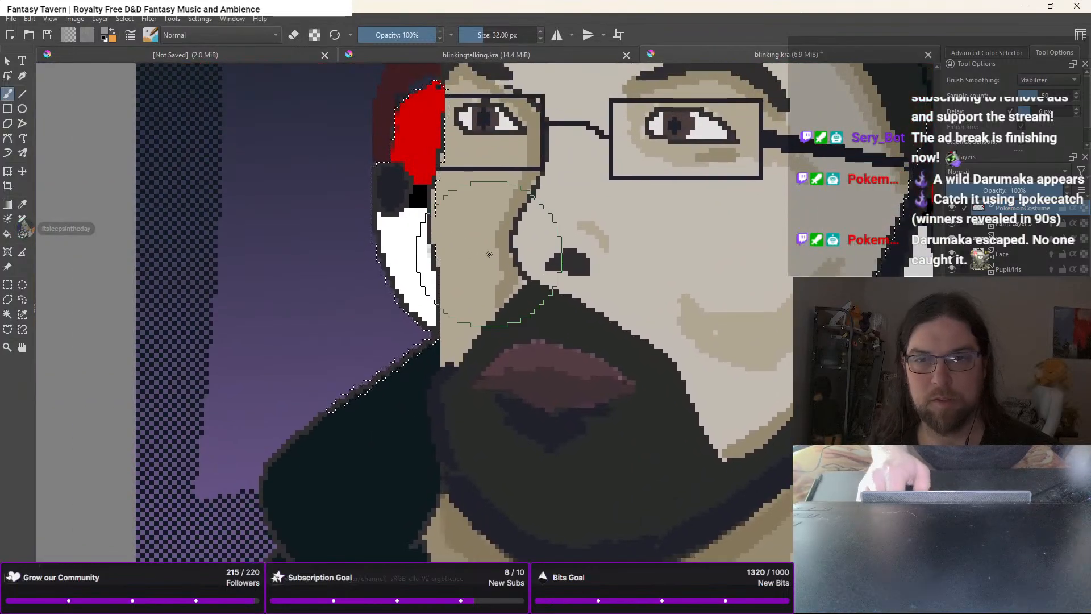
pyautogui.scroll(2, 411, 219)
pyautogui.moveTo(433, 214); pyautogui.dragTo(434, 238)
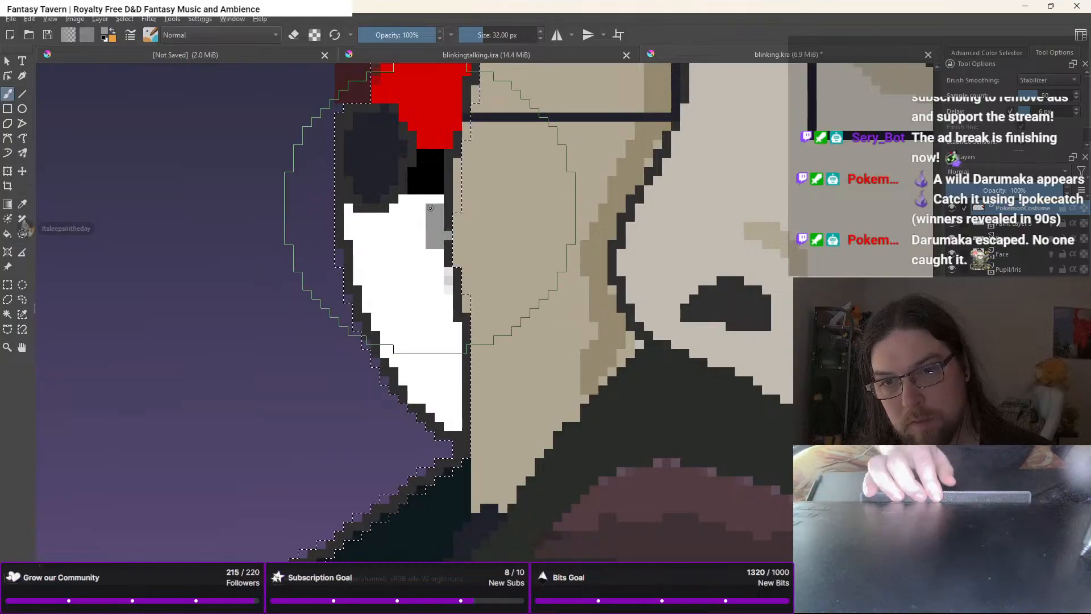
pyautogui.hotkey('ctrl', 'z')
pyautogui.moveTo(434, 201); pyautogui.dragTo(431, 235)
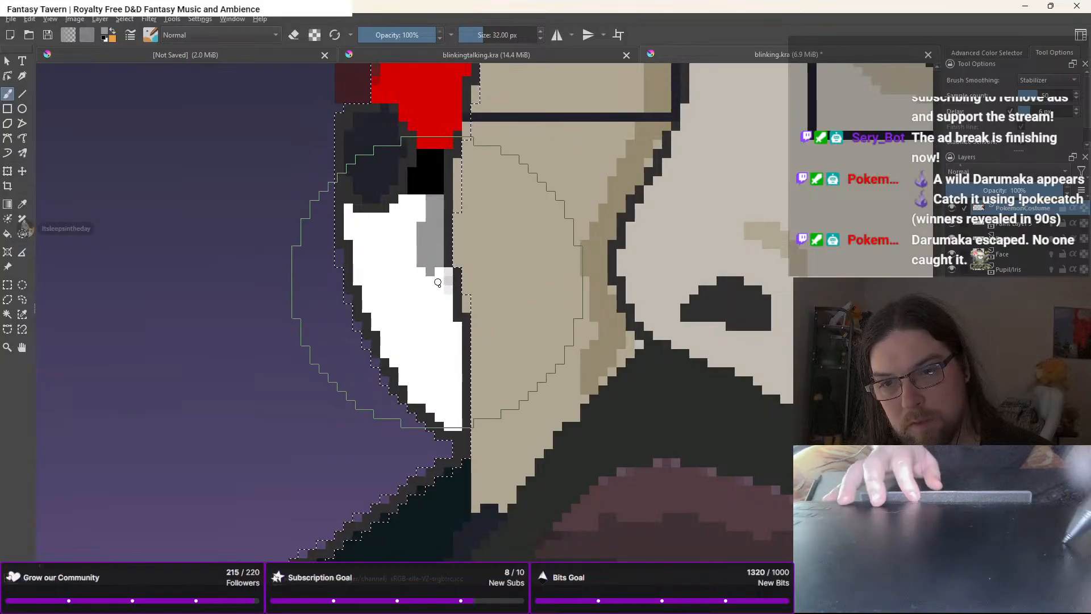
# Extend the grey shading down the smaller ear cup's face-side edge and across the lower tip of its white section
pyautogui.moveTo(439, 273); pyautogui.dragTo(444, 372)
pyautogui.moveTo(450, 327)
pyautogui.mouseDown()
pyautogui.moveTo(443, 424)
pyautogui.moveTo(445, 394)
pyautogui.moveTo(456, 395)
pyautogui.moveTo(454, 413)
pyautogui.moveTo(442, 413)
pyautogui.moveTo(417, 347)
pyautogui.moveTo(427, 401)
pyautogui.moveTo(416, 310)
pyautogui.mouseUp()
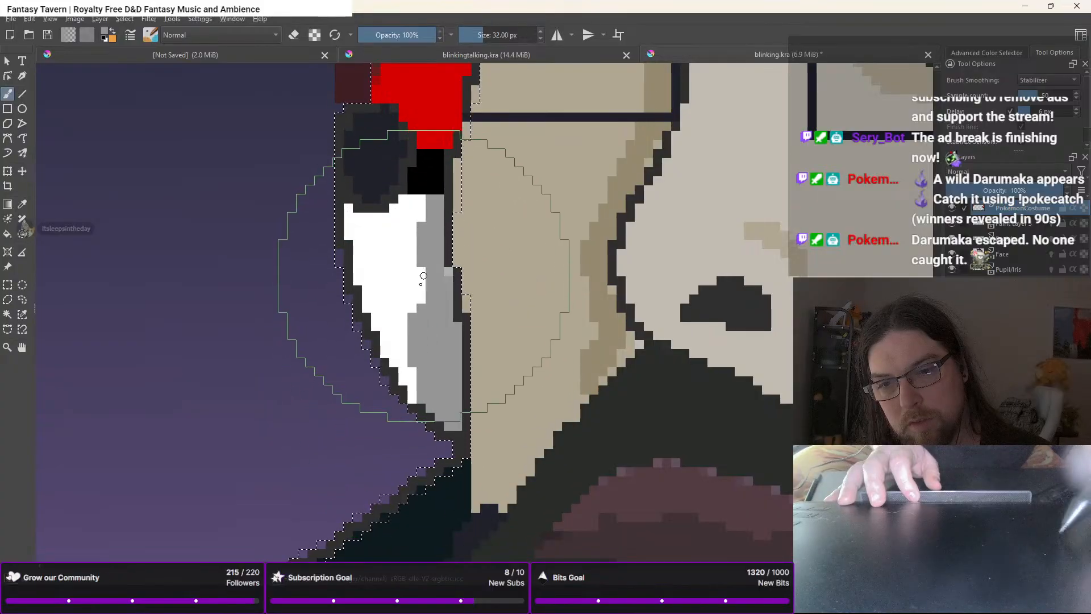
pyautogui.moveTo(421, 267)
pyautogui.mouseDown()
pyautogui.moveTo(393, 320)
pyautogui.moveTo(413, 280)
pyautogui.moveTo(378, 319)
pyautogui.moveTo(418, 372)
pyautogui.moveTo(388, 350)
pyautogui.moveTo(433, 384)
pyautogui.moveTo(408, 369)
pyautogui.moveTo(448, 419)
pyautogui.mouseUp()
pyautogui.moveTo(409, 382); pyautogui.dragTo(426, 407)
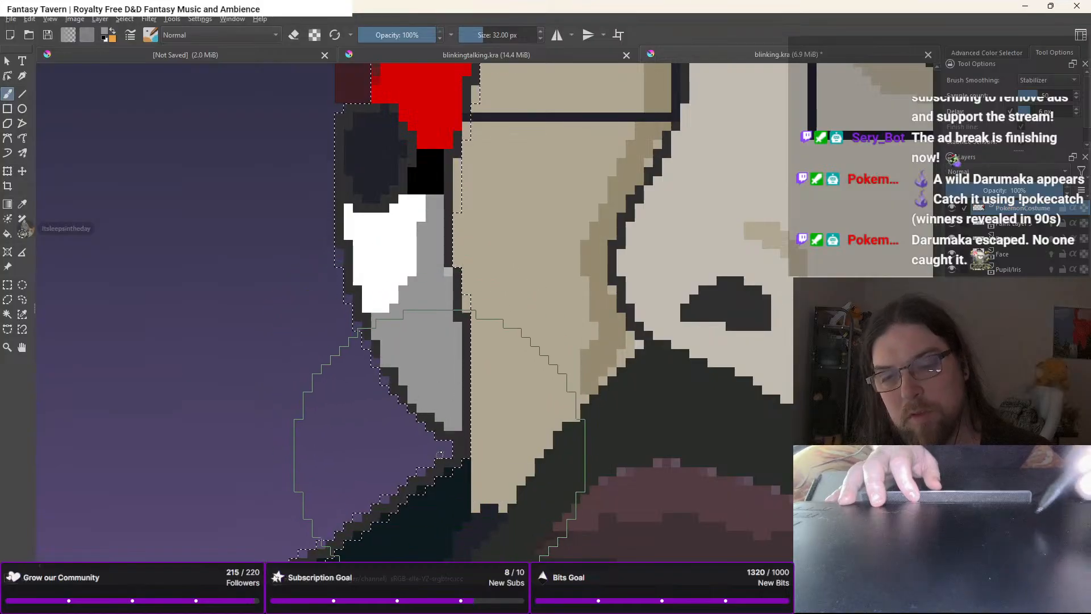
# Switch to dark red and shade the face-side edge of the smaller ear cup's red section
pyautogui.press('-')
pyautogui.press('-')
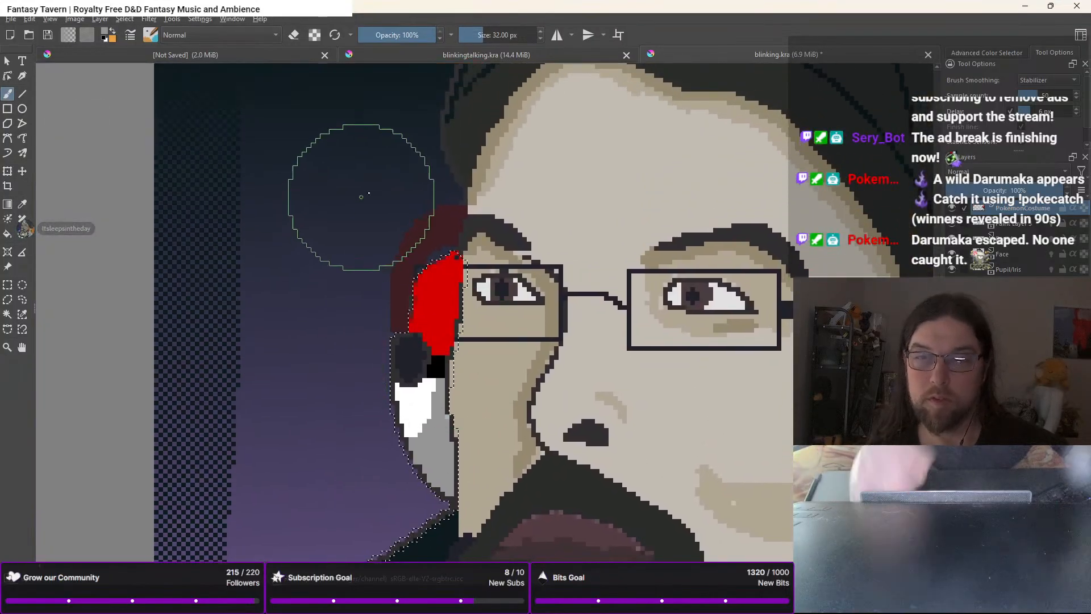
pyautogui.rightClick(391, 265)
pyautogui.click(359, 303)
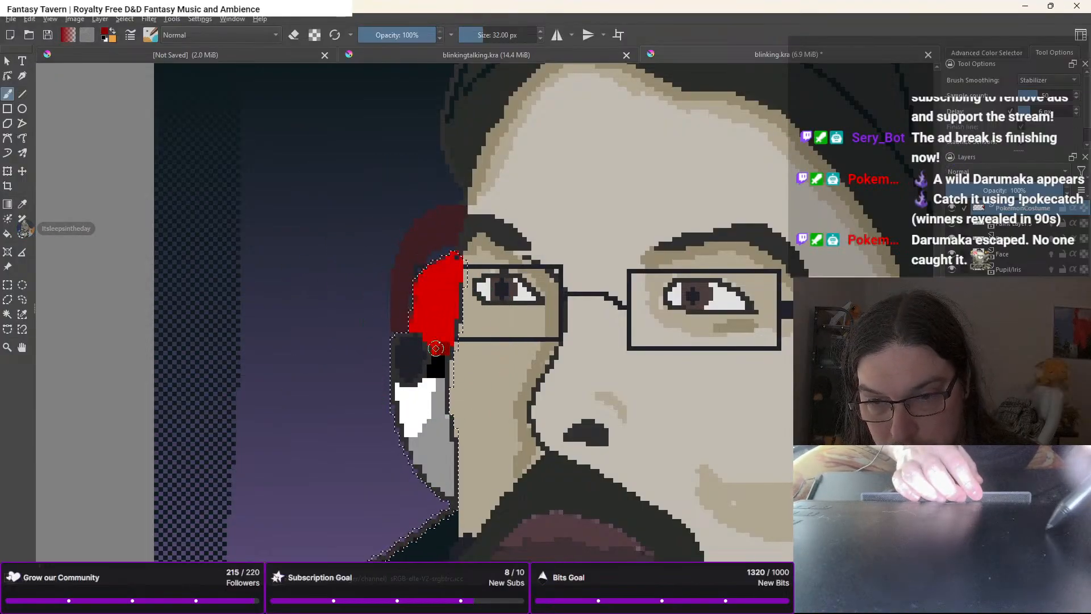
pyautogui.moveTo(436, 348)
pyautogui.mouseDown()
pyautogui.moveTo(456, 254)
pyautogui.moveTo(450, 302)
pyautogui.mouseUp()
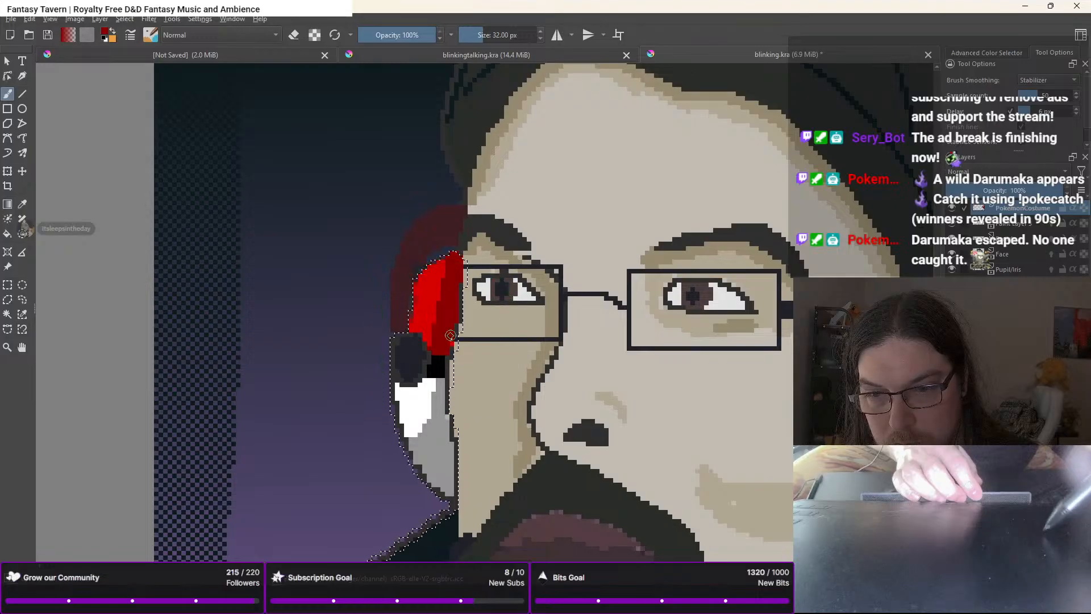
# Check the shaded headphones in the full portrait and clear the selection around the ear cups
pyautogui.scroll(-10, 341, 344)
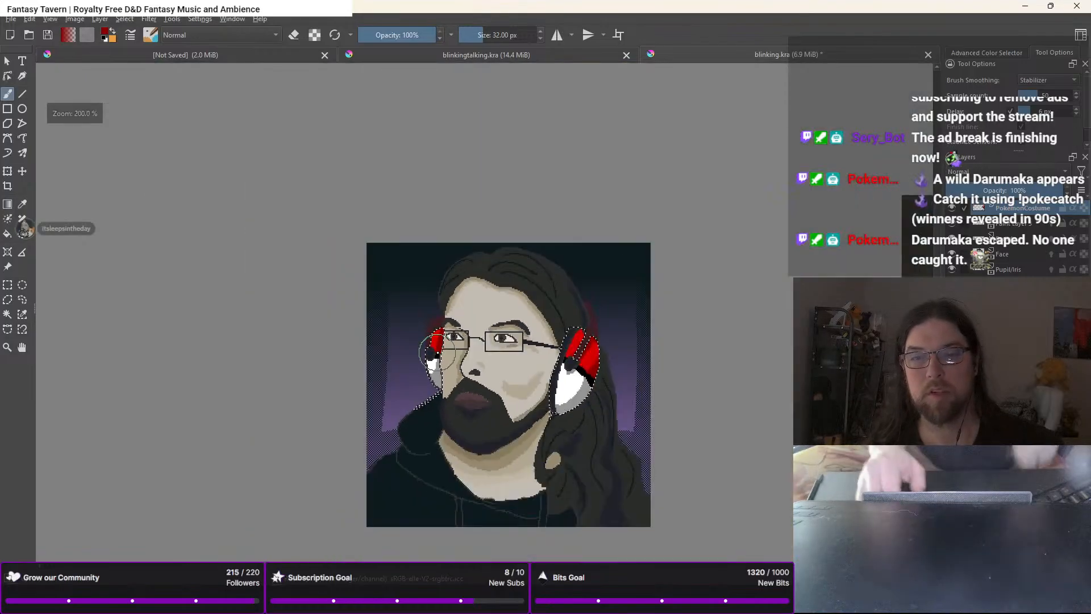
pyautogui.scroll(-2, 337, 340)
pyautogui.moveTo(318, 328); pyautogui.dragTo(216, 290)
pyautogui.scroll(3, 536, 328)
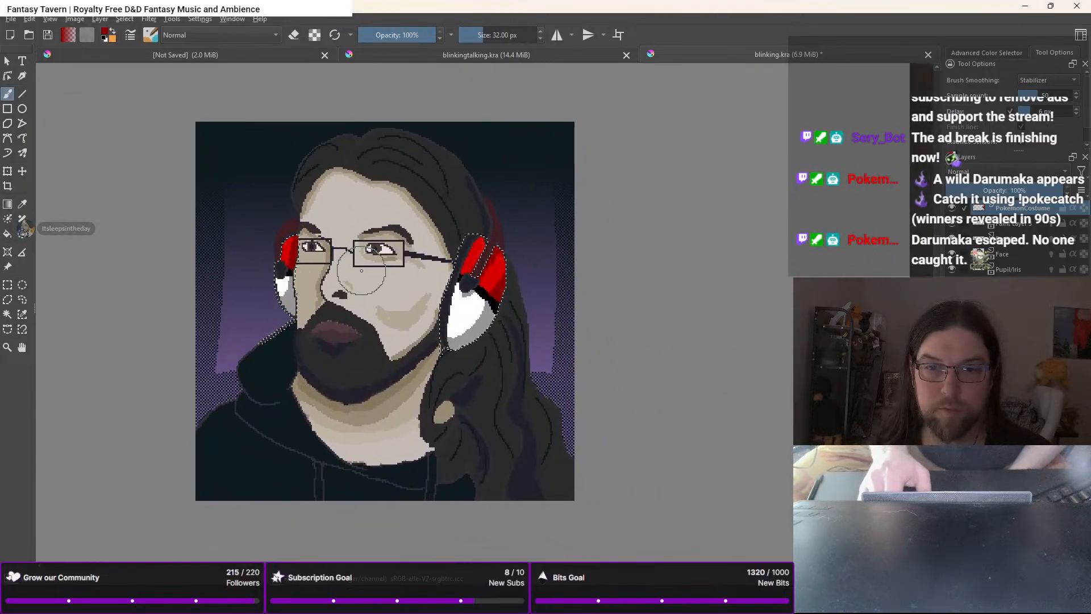
pyautogui.scroll(2, 361, 270)
pyautogui.scroll(-2, 361, 270)
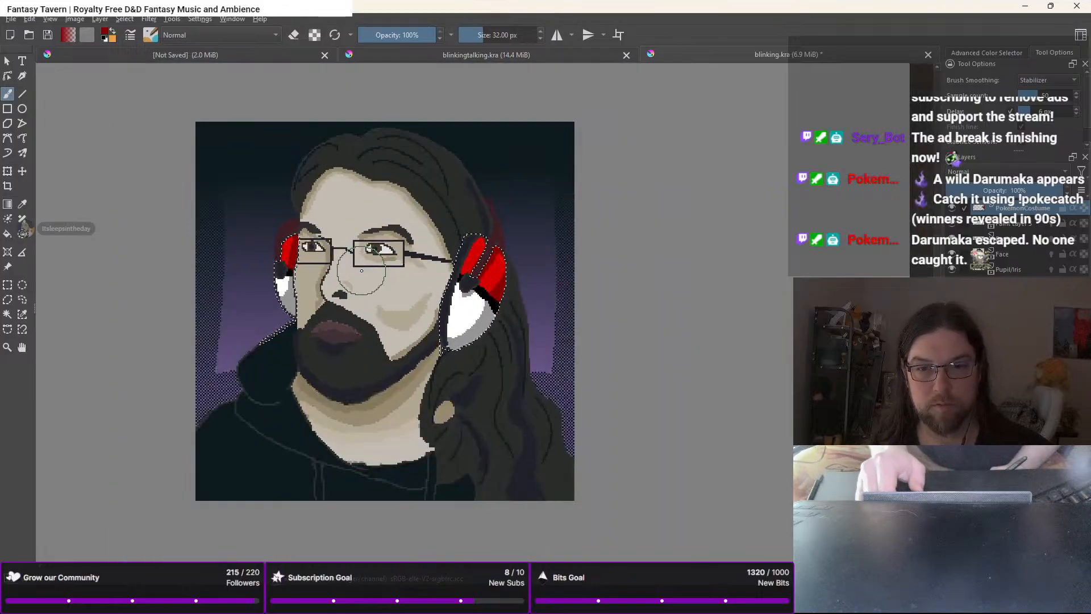
pyautogui.hotkey('ctrl', 'shift', 'a')
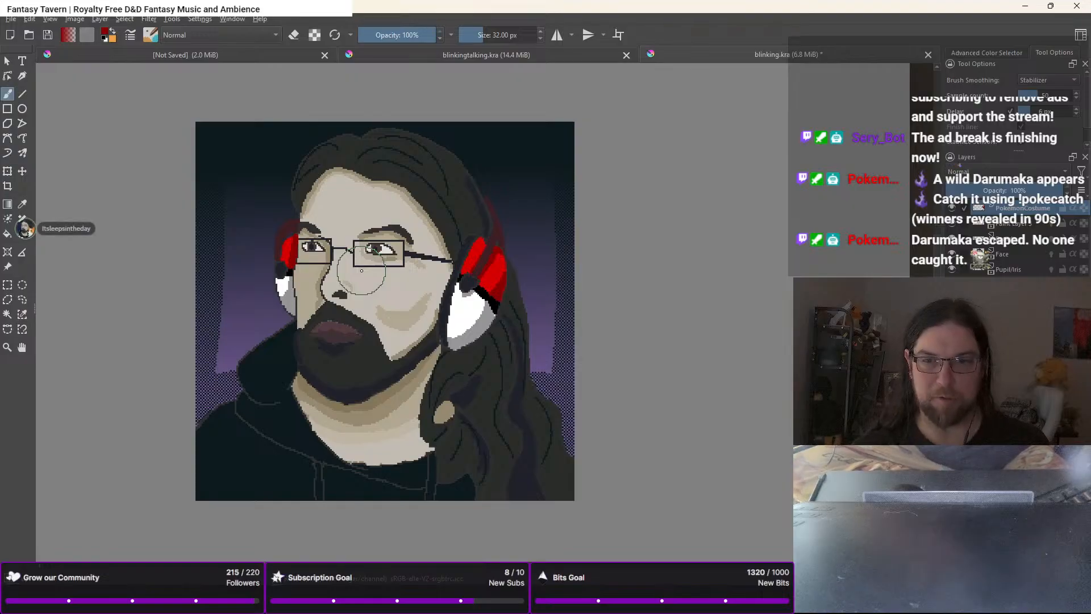
# Examine the Poké Ball headphone shading up close and in the full portrait
pyautogui.scroll(3, 494, 290)
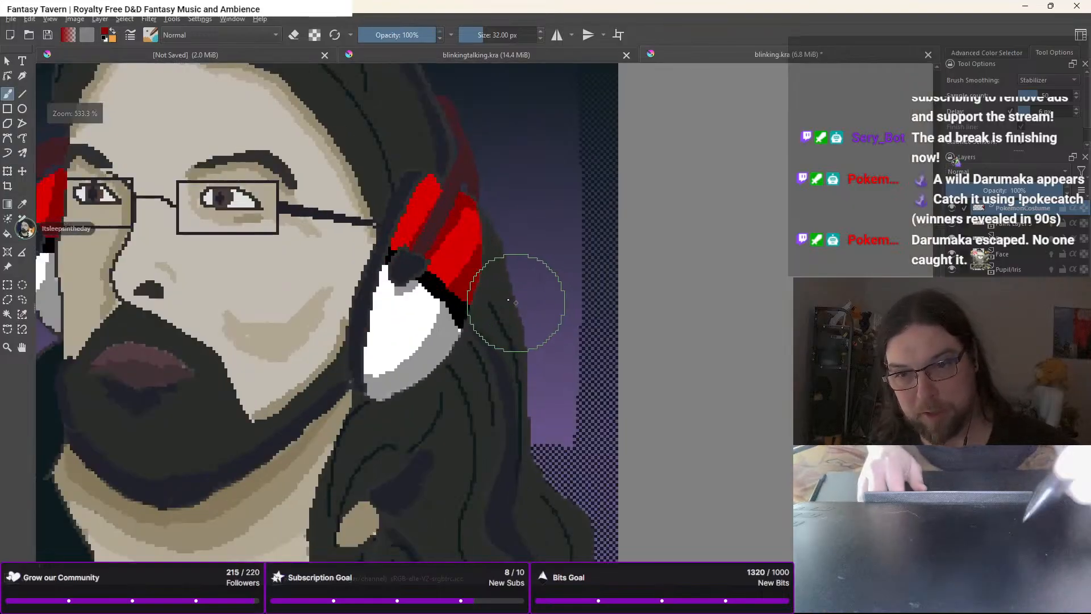
pyautogui.rightClick(435, 235)
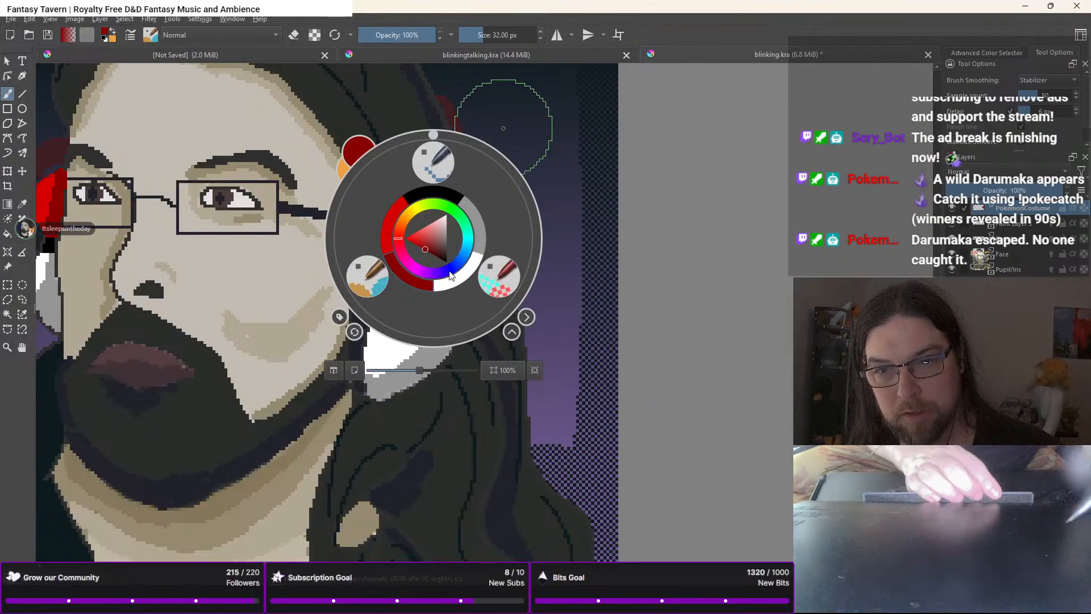
pyautogui.rightClick(446, 253)
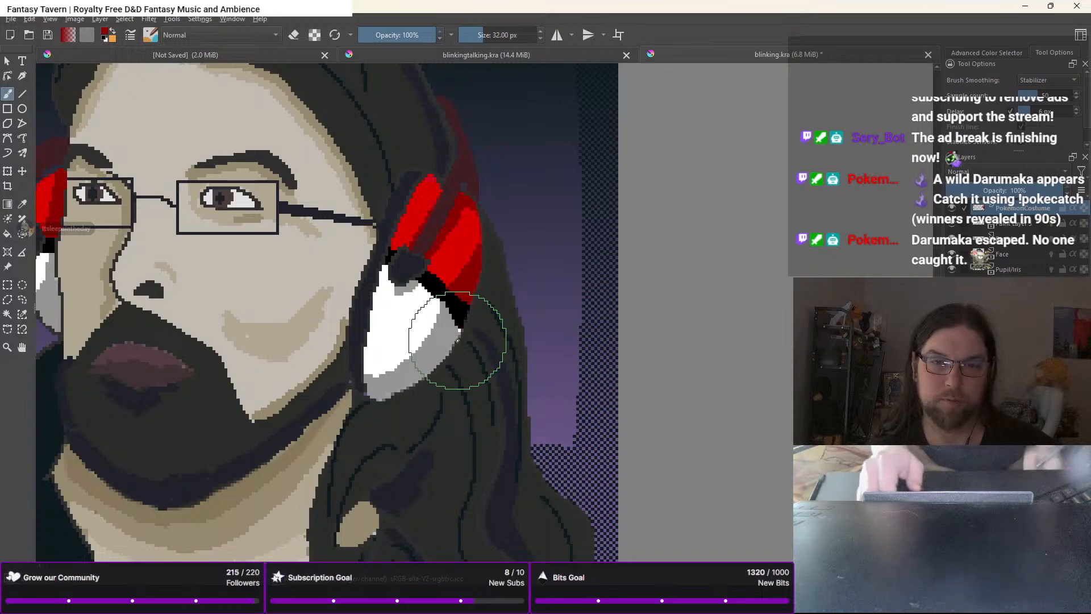
pyautogui.scroll(-3, 457, 340)
pyautogui.moveTo(457, 340); pyautogui.dragTo(502, 252)
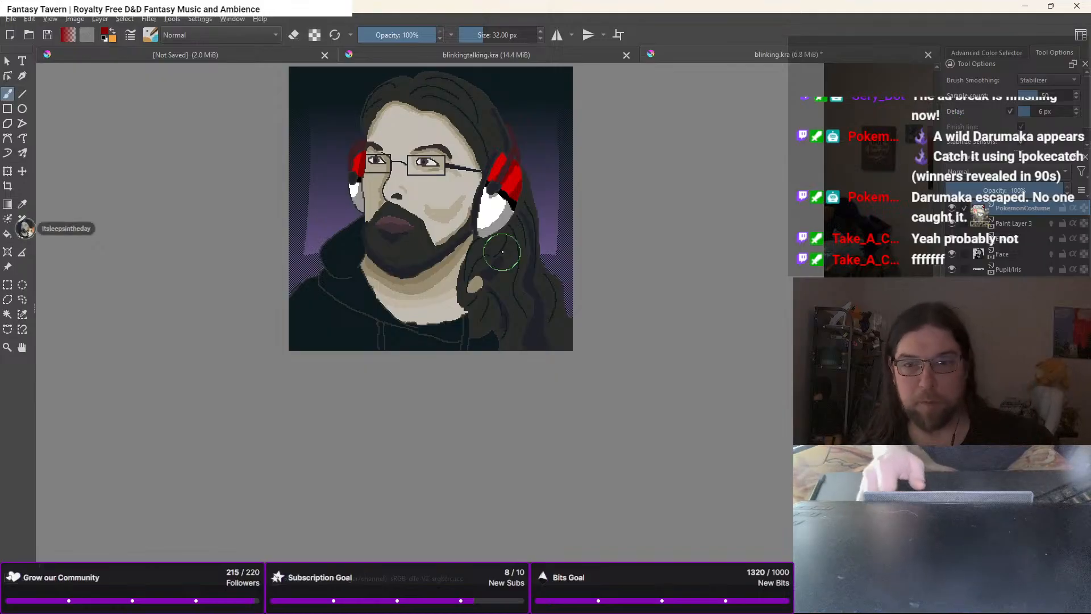
pyautogui.scroll(1, 503, 252)
pyautogui.scroll(-1, 502, 252)
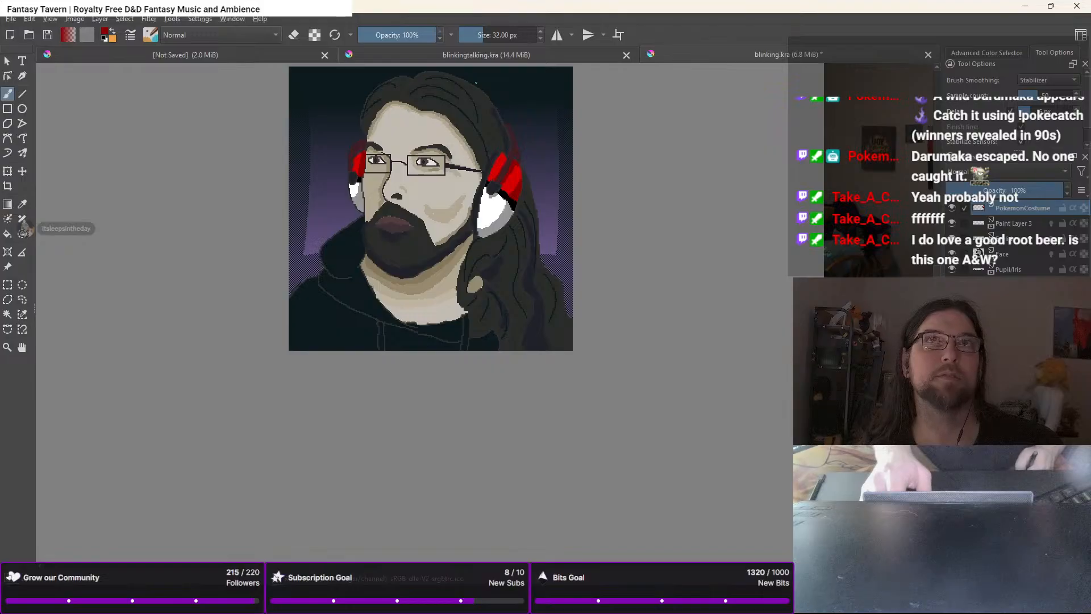
pyautogui.moveTo(354, 398); pyautogui.dragTo(349, 458)
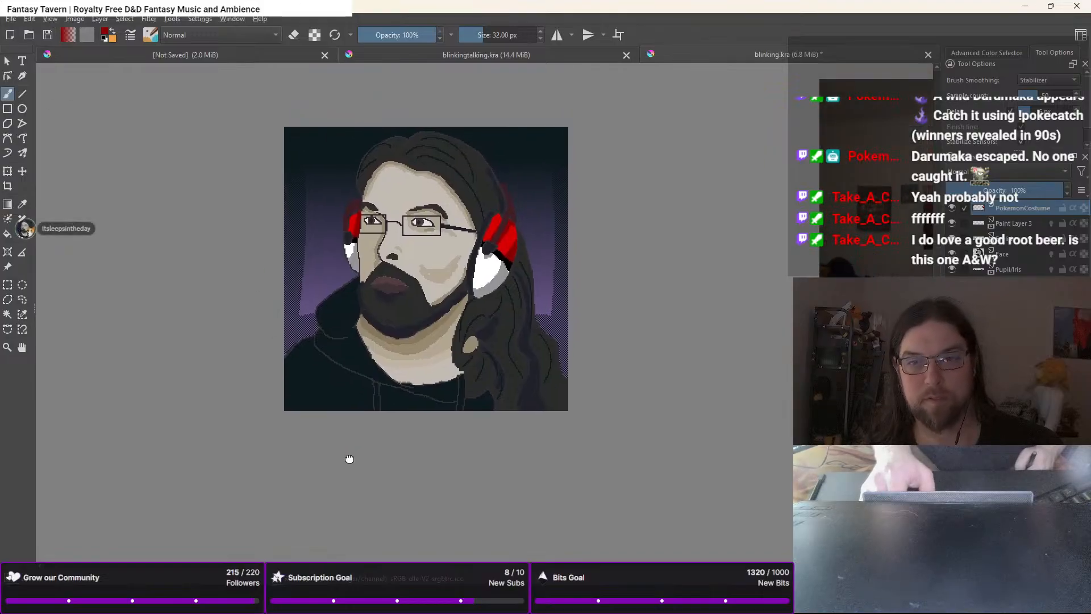
pyautogui.scroll(1, 349, 458)
pyautogui.moveTo(363, 345); pyautogui.dragTo(362, 411)
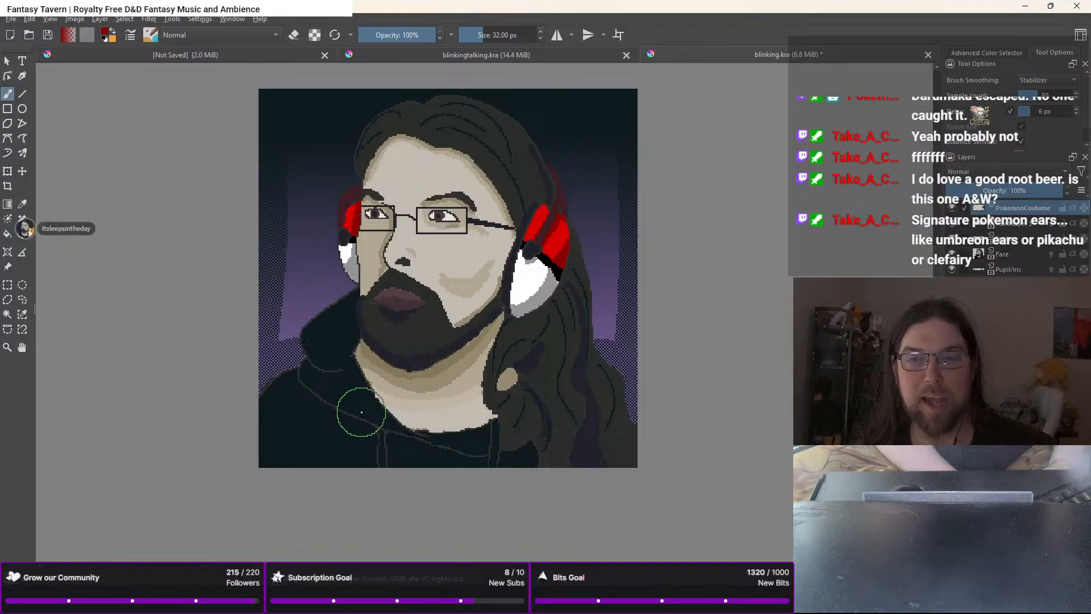
# Switch to black and outline two long pointed animal ears rising diagonally outward from either side of the head
pyautogui.rightClick(532, 201)
pyautogui.click(537, 122)
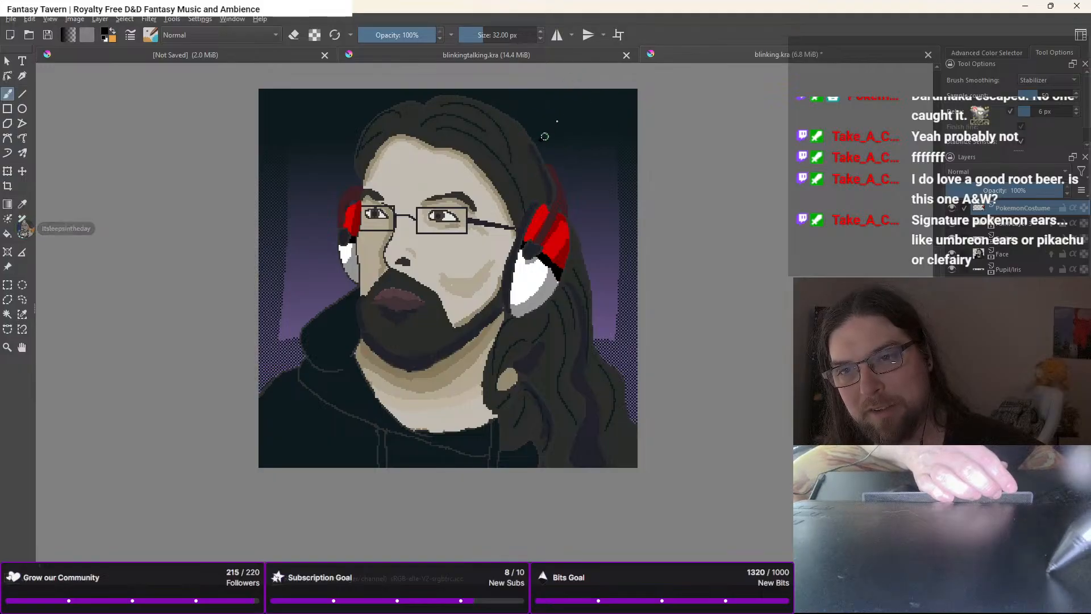
pyautogui.moveTo(538, 139)
pyautogui.mouseDown()
pyautogui.moveTo(581, 107)
pyautogui.moveTo(625, 112)
pyautogui.mouseUp()
pyautogui.moveTo(555, 166)
pyautogui.mouseDown()
pyautogui.moveTo(618, 98)
pyautogui.moveTo(583, 137)
pyautogui.moveTo(556, 164)
pyautogui.mouseUp()
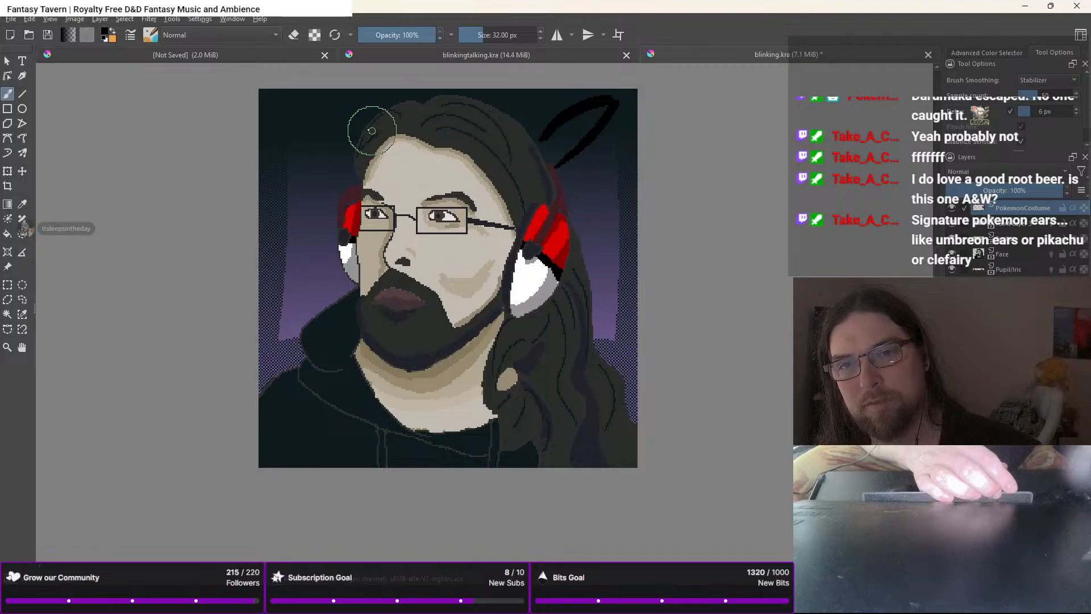
pyautogui.moveTo(365, 123); pyautogui.dragTo(347, 116)
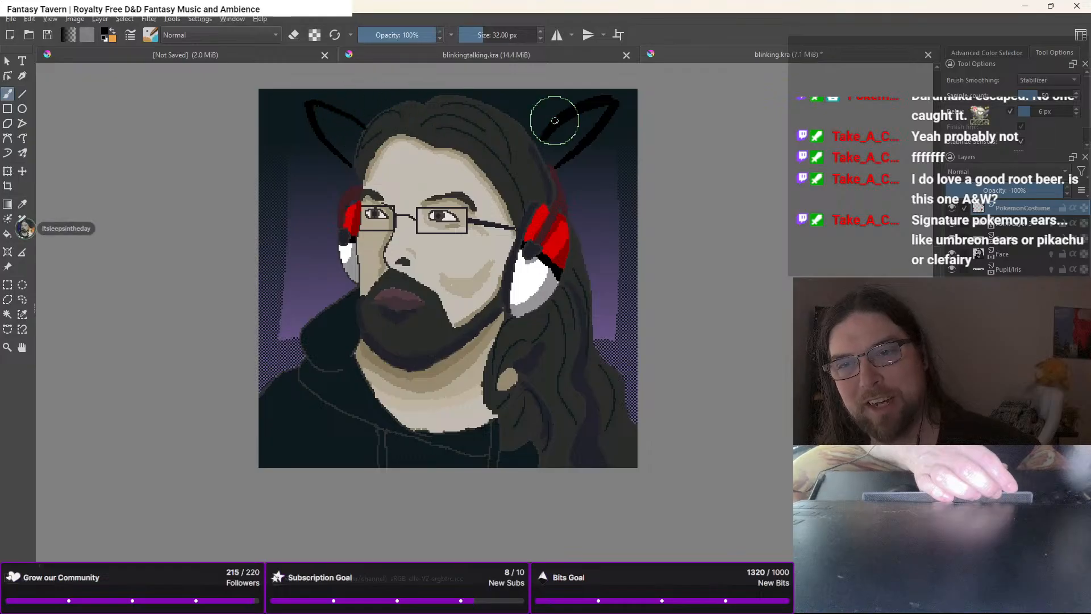
pyautogui.moveTo(554, 121); pyautogui.dragTo(539, 143)
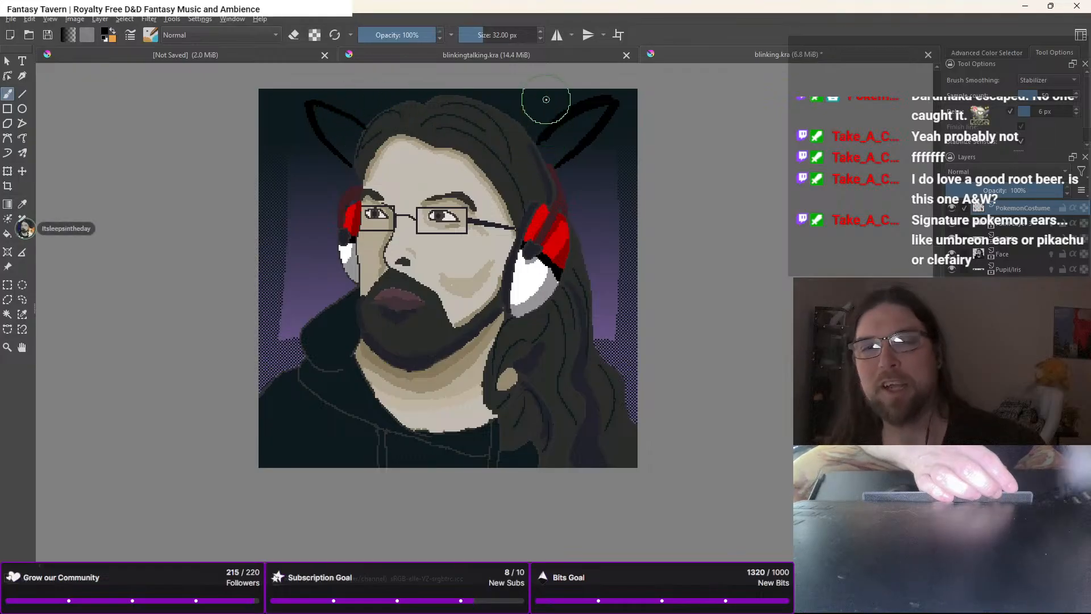
# Close the open bases of both ear outlines with black strokes following the edge of the hair
pyautogui.scroll(3, 333, 163)
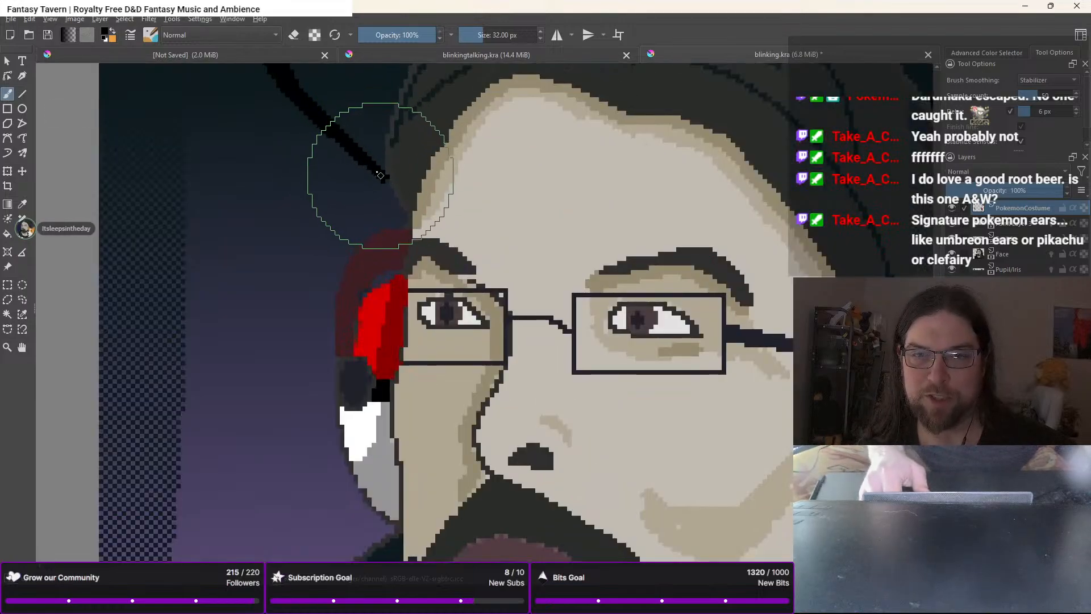
pyautogui.scroll(-5, 377, 166)
pyautogui.scroll(5, 341, 297)
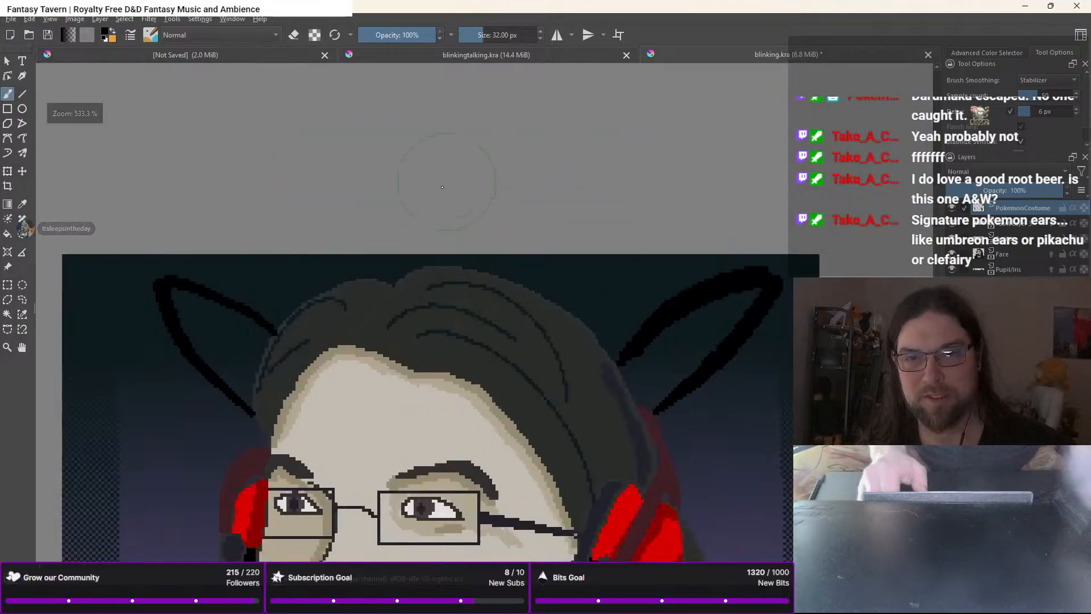
pyautogui.scroll(1, 442, 187)
pyautogui.moveTo(292, 381); pyautogui.dragTo(585, 244)
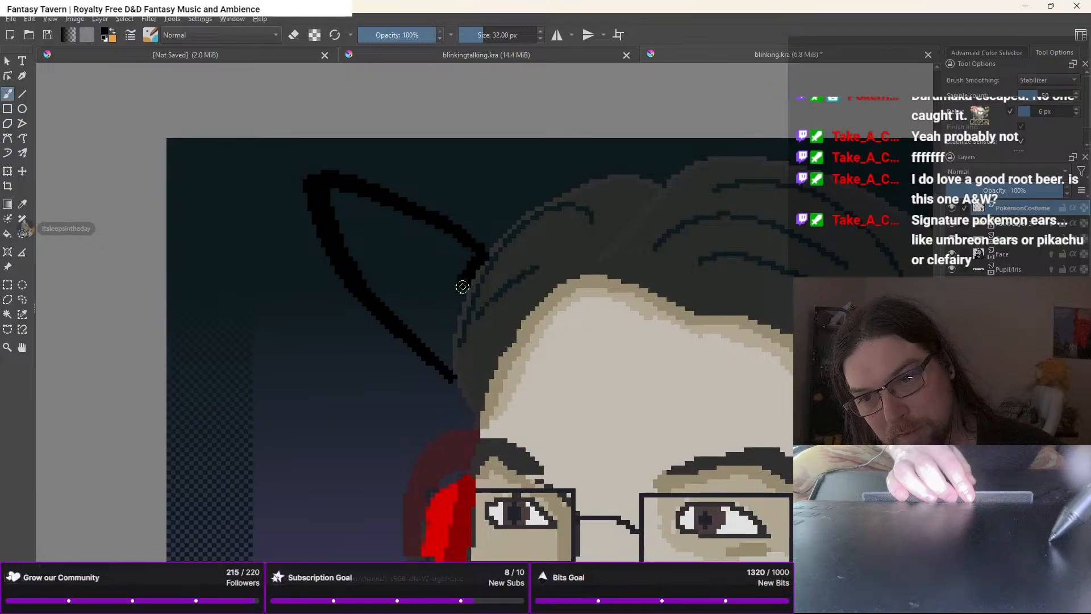
pyautogui.moveTo(462, 287); pyautogui.dragTo(455, 308)
pyautogui.moveTo(447, 347); pyautogui.dragTo(446, 365)
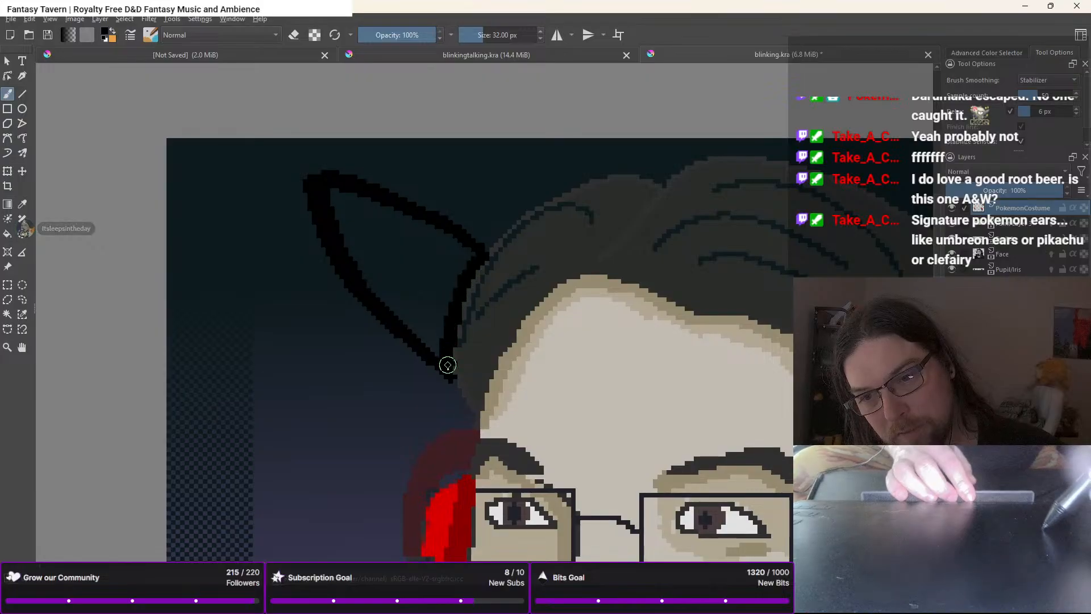
pyautogui.moveTo(451, 316); pyautogui.dragTo(5, 294)
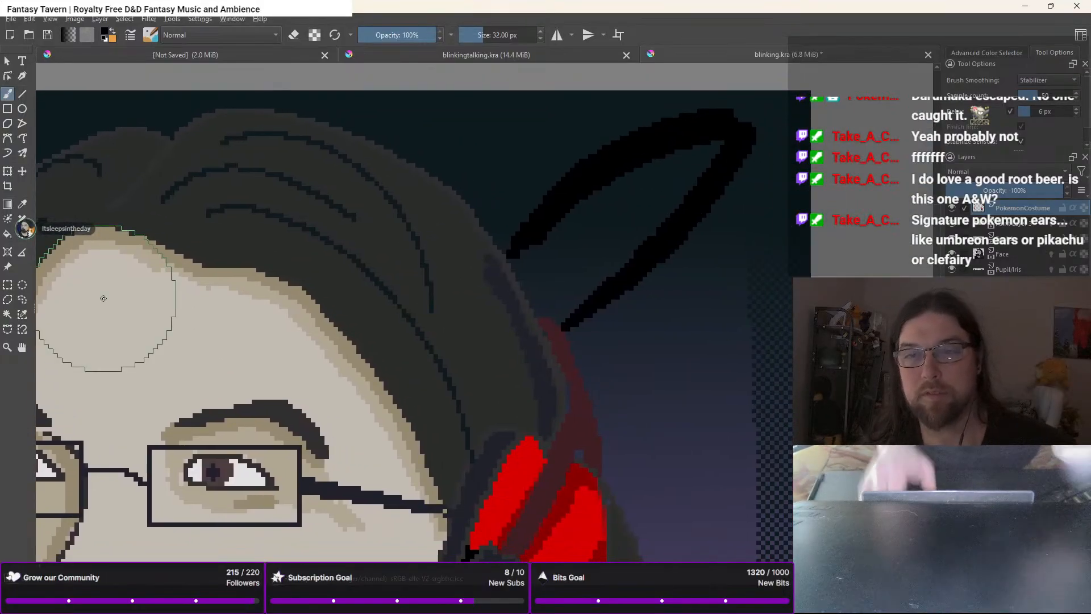
pyautogui.moveTo(512, 256); pyautogui.dragTo(537, 307)
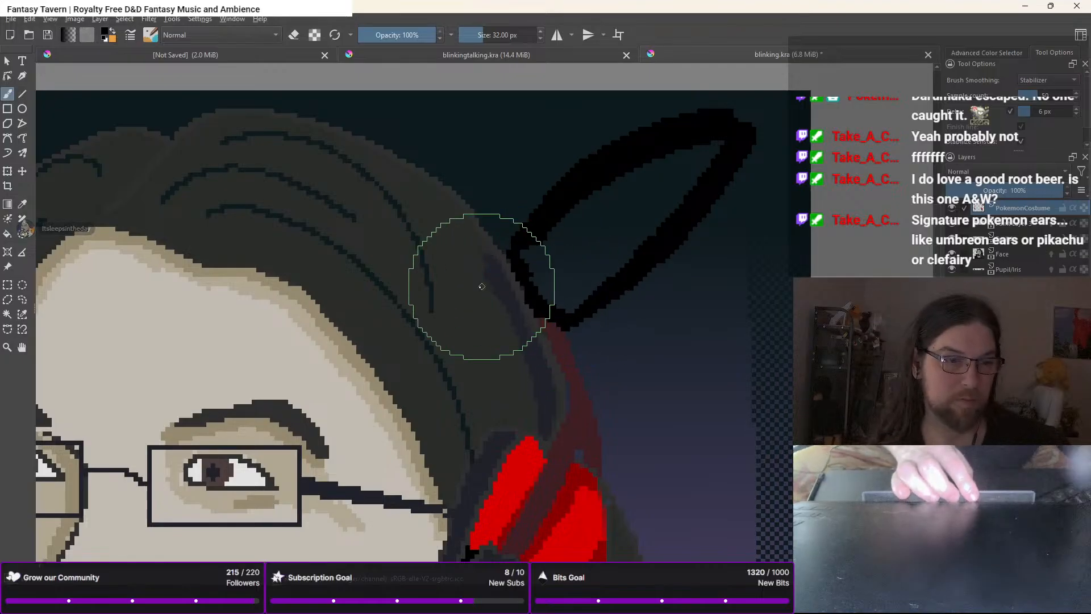
# Fill the insides of both outlined ears with black
pyautogui.press('f')
pyautogui.click(652, 220)
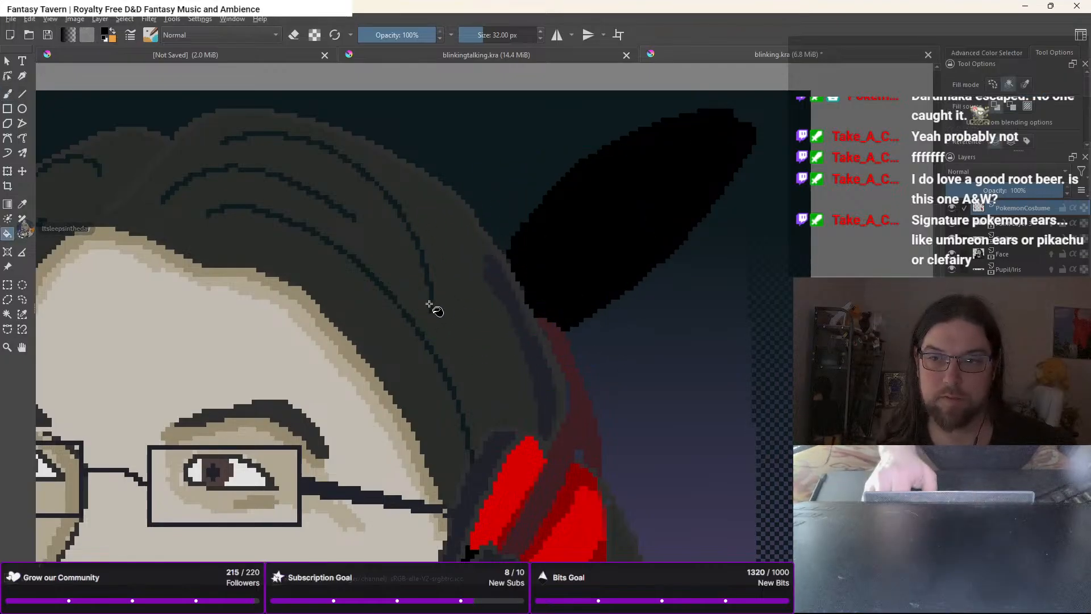
pyautogui.scroll(-1, 429, 304)
pyautogui.moveTo(312, 333); pyautogui.dragTo(574, 357)
pyautogui.click(343, 260)
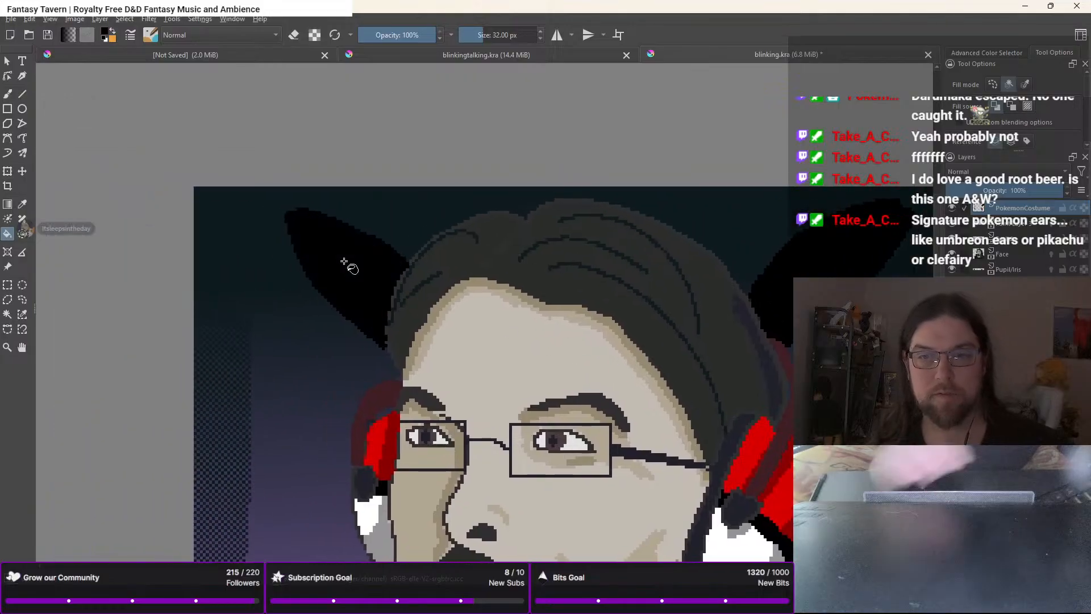
# Pick a dark yellow and try a curved stripe across the middle of the left black ear
pyautogui.rightClick(367, 209)
pyautogui.moveTo(344, 185); pyautogui.dragTo(354, 186)
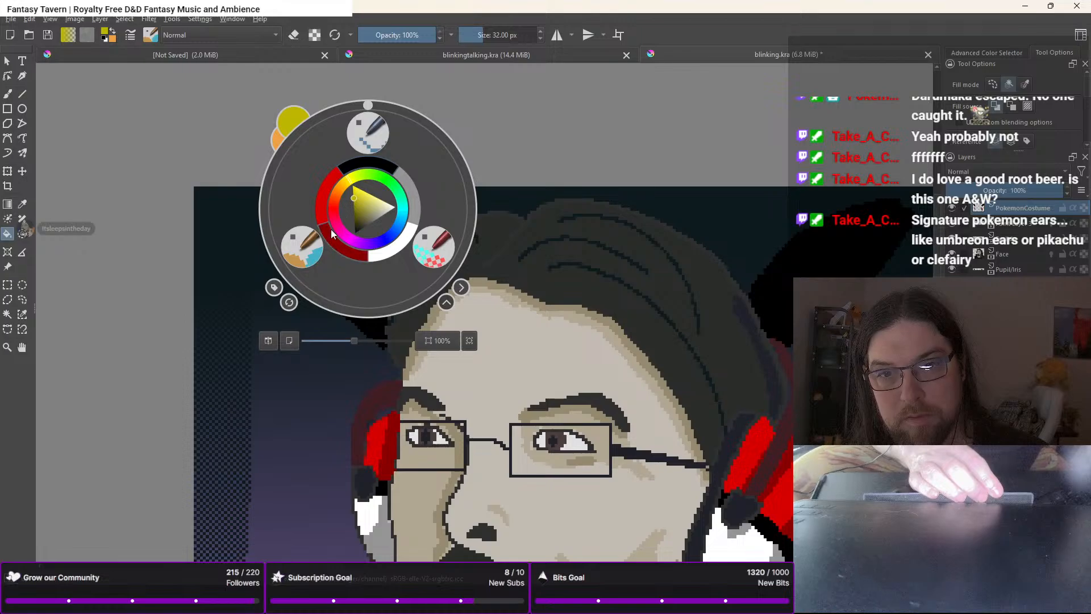
pyautogui.rightClick(359, 221)
pyautogui.press('b')
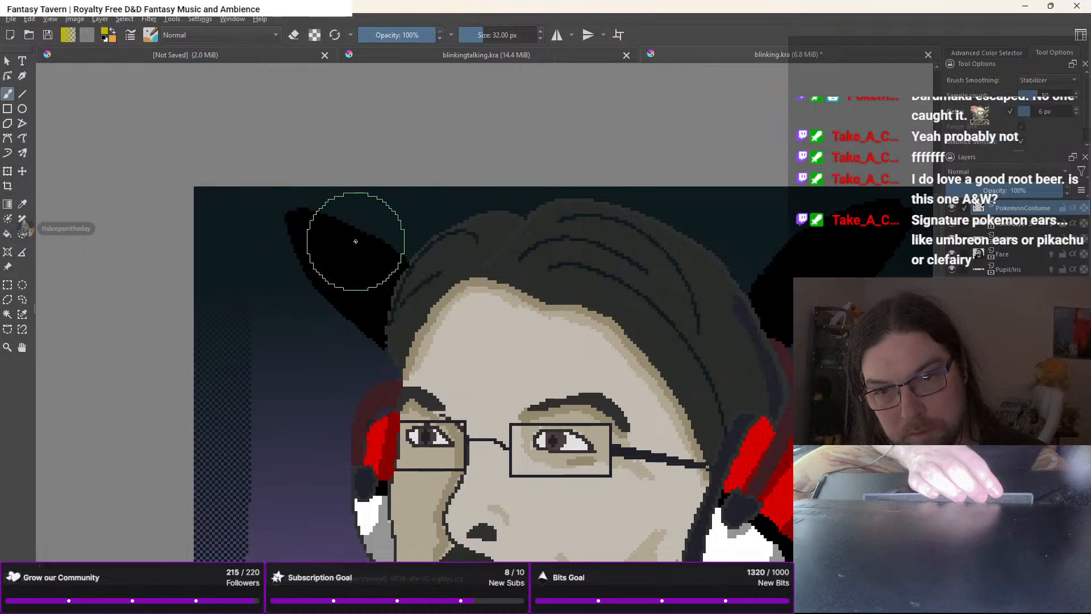
pyautogui.scroll(3, 351, 227)
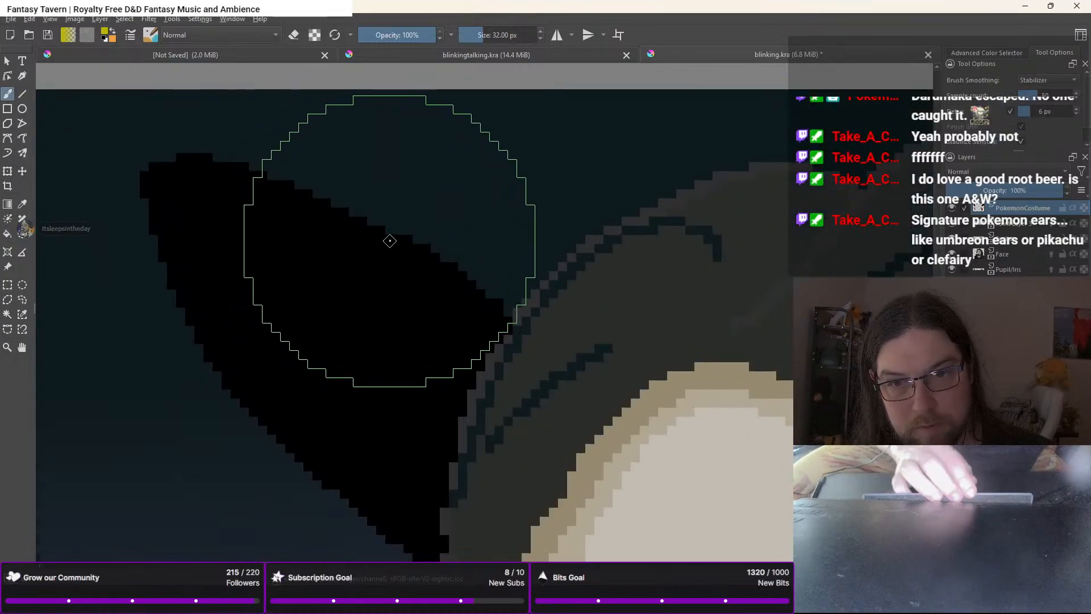
pyautogui.press('ctrl')
pyautogui.moveTo(329, 294); pyautogui.dragTo(278, 362)
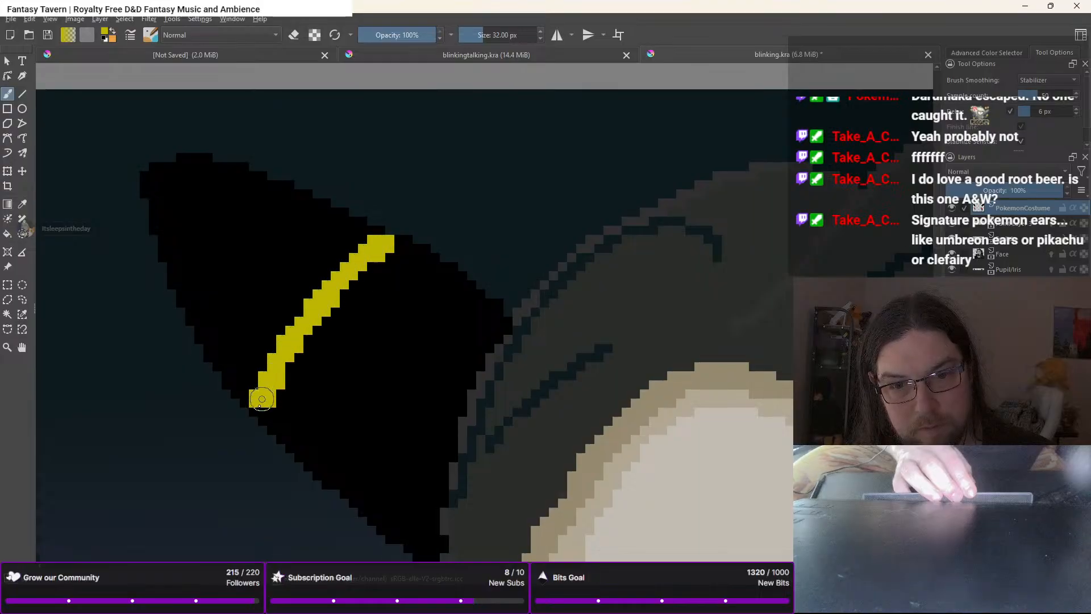
pyautogui.moveTo(262, 399); pyautogui.dragTo(259, 406)
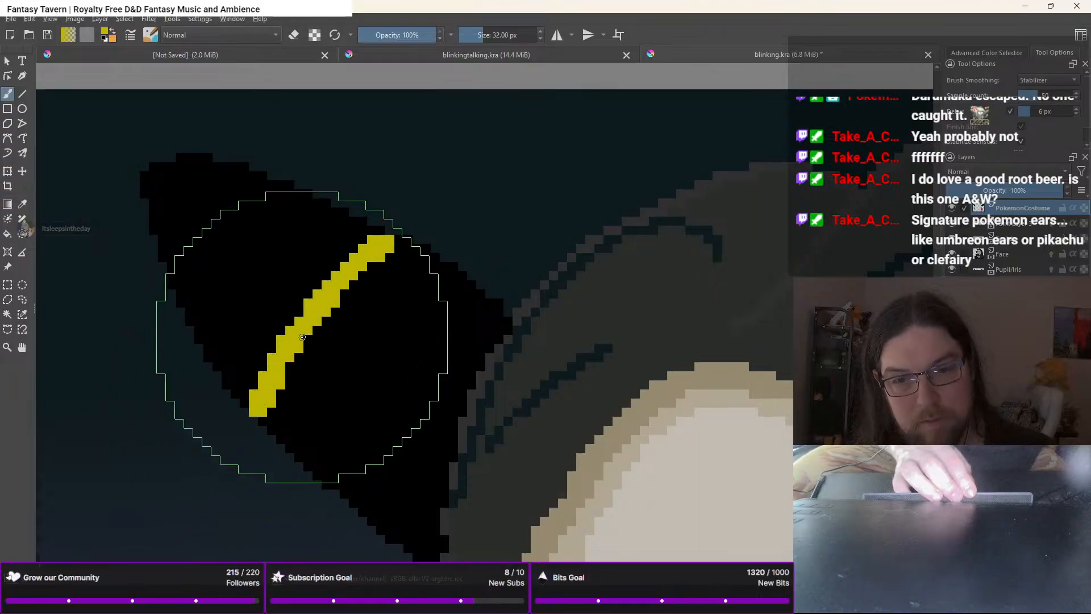
# Try a matching curved yellow stripe across the middle of the right black ear
pyautogui.moveTo(708, 398); pyautogui.dragTo(170, 227)
pyautogui.scroll(-2, 175, 226)
pyautogui.moveTo(398, 218); pyautogui.dragTo(243, 313)
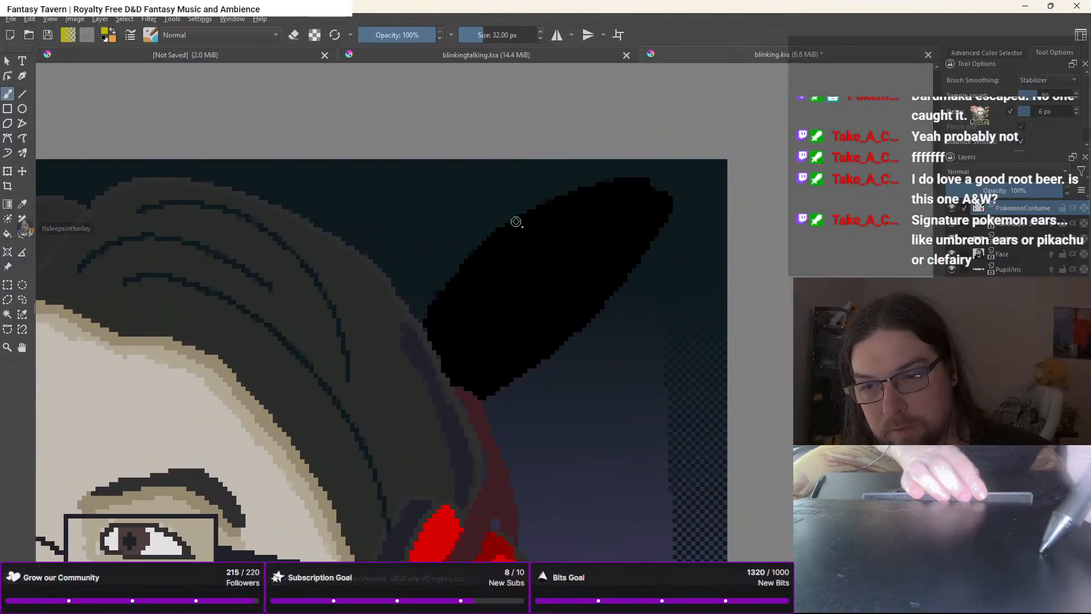
pyautogui.moveTo(516, 222)
pyautogui.mouseDown()
pyautogui.moveTo(562, 316)
pyautogui.moveTo(559, 335)
pyautogui.mouseUp()
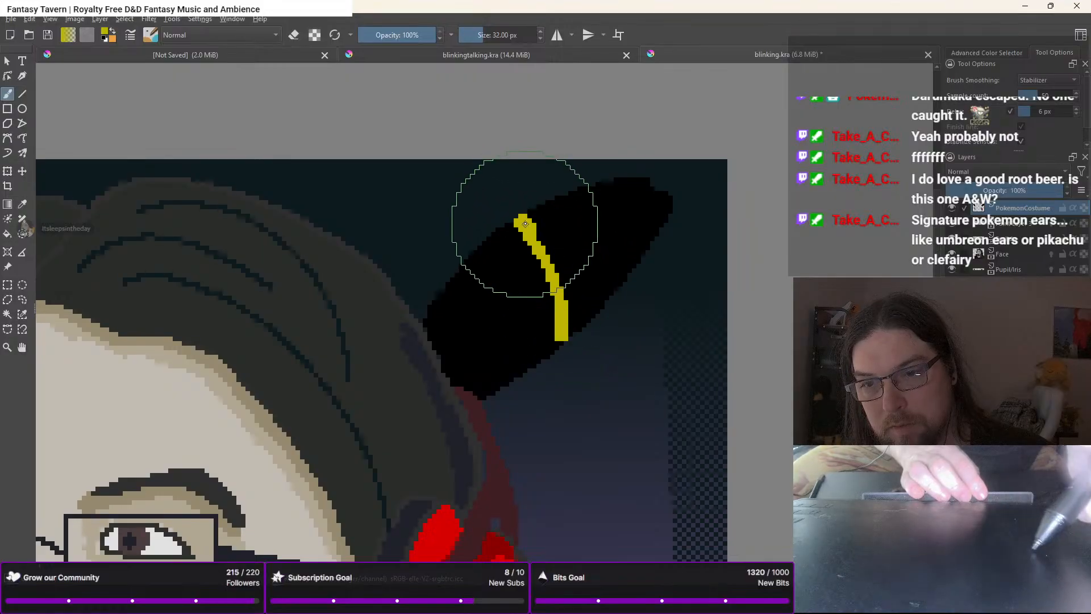
pyautogui.moveTo(541, 242)
pyautogui.mouseDown()
pyautogui.moveTo(566, 303)
pyautogui.moveTo(558, 274)
pyautogui.moveTo(567, 300)
pyautogui.moveTo(566, 289)
pyautogui.moveTo(564, 336)
pyautogui.mouseUp()
pyautogui.scroll(-3, 577, 238)
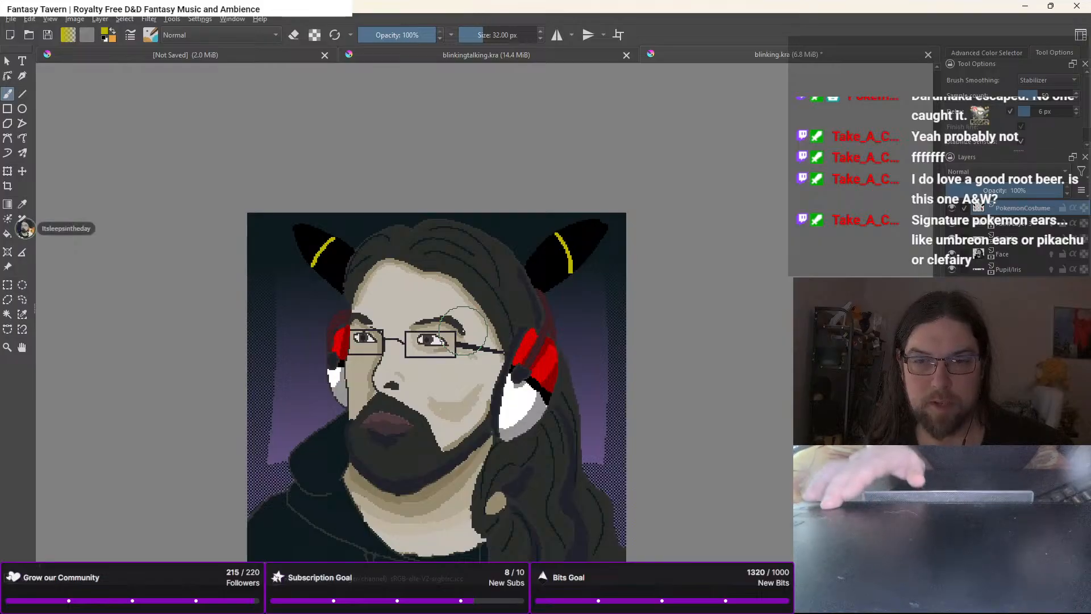
# Undo the yellow stripes, the black fills of both ears and the outline of the left ear
pyautogui.hotkey('ctrl', 'z')
pyautogui.hotkey('ctrl', 'z')
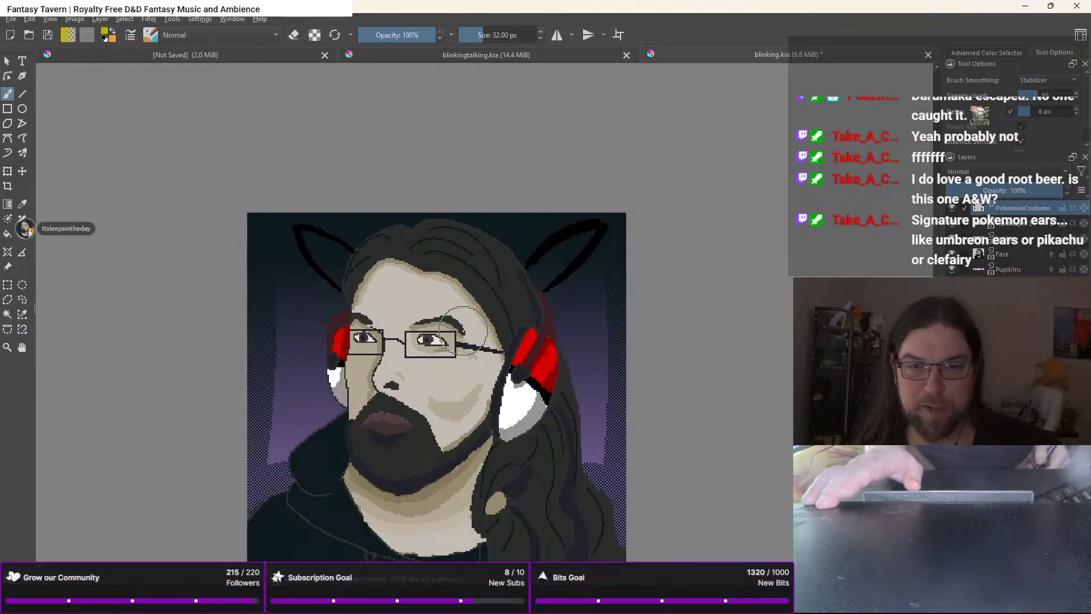
pyautogui.hotkey('ctrl', 'z')
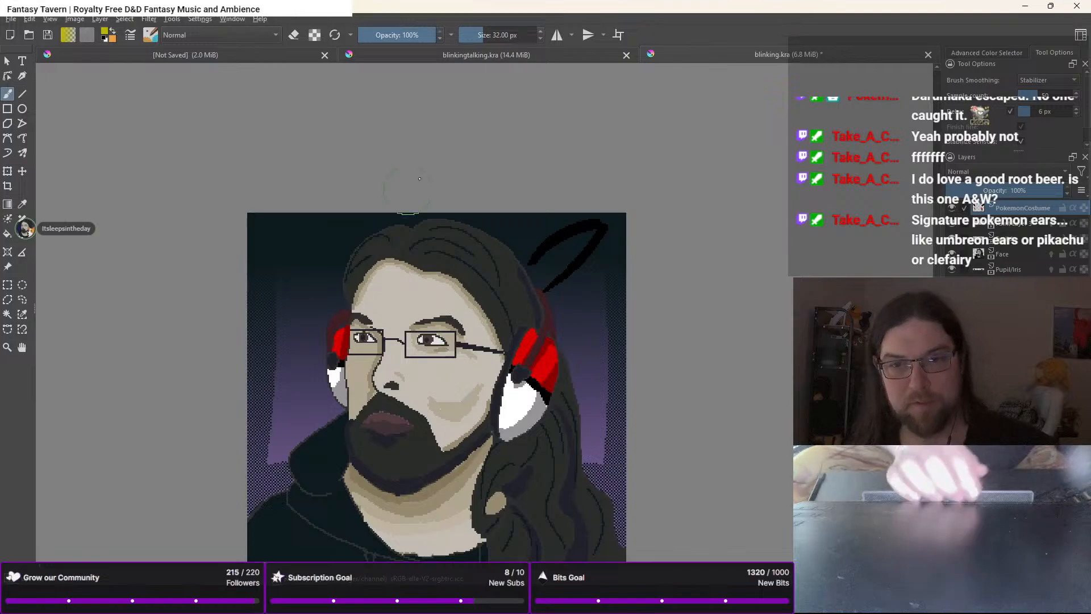
# Switch back to black and paint a short solid ear rising from the hair's left side to the canvas's upper edge
pyautogui.rightClick(444, 219)
pyautogui.click(388, 220)
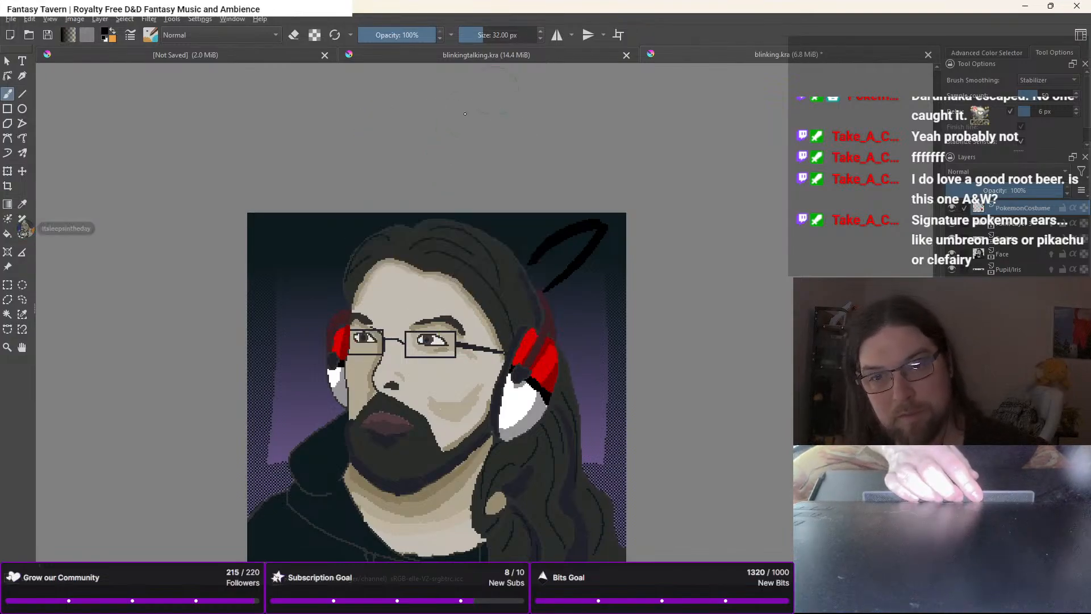
pyautogui.scroll(3, 387, 220)
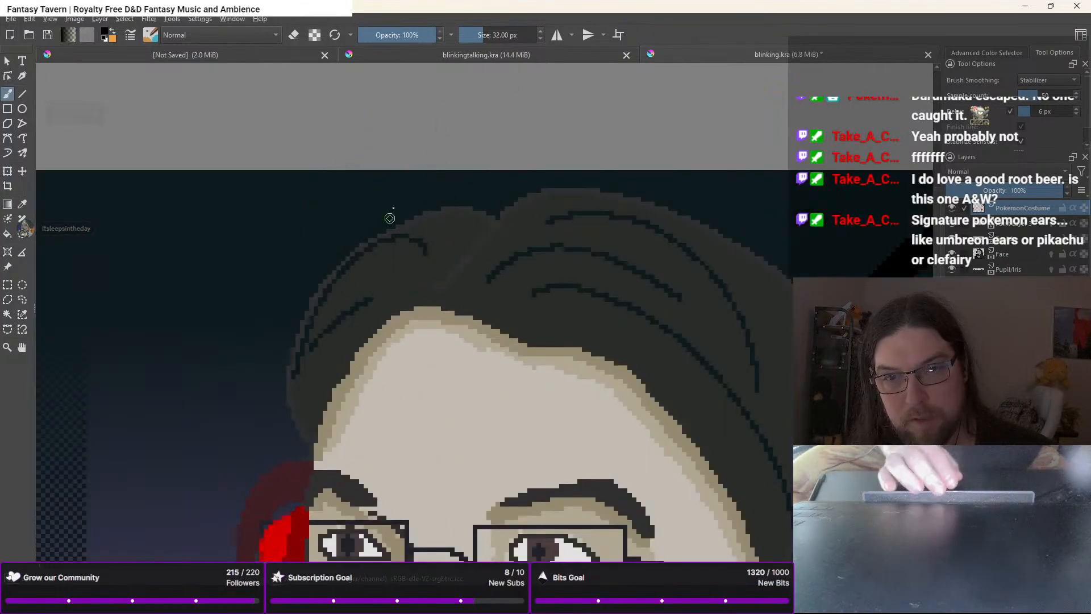
pyautogui.moveTo(404, 182); pyautogui.dragTo(394, 211)
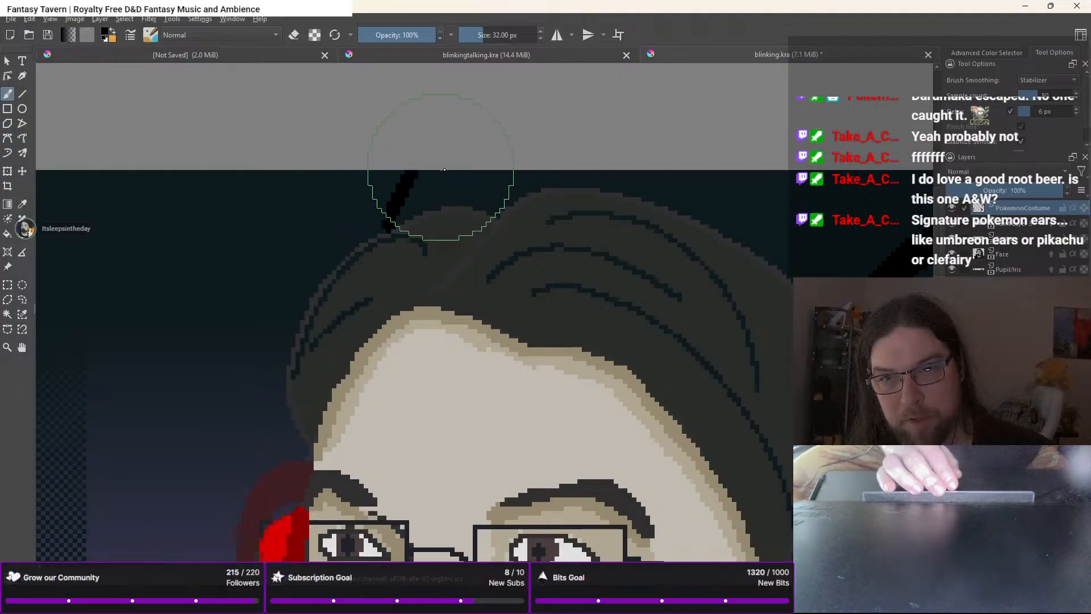
pyautogui.moveTo(436, 204); pyautogui.dragTo(442, 170)
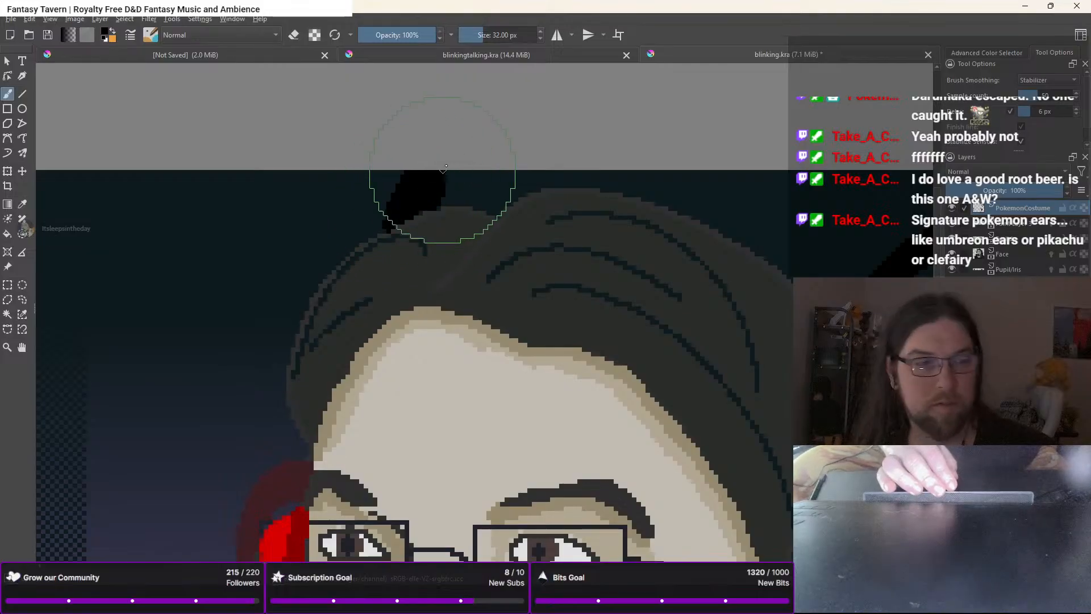
# Close the open base of the right ear outline with a black stroke along the edge of the hair
pyautogui.moveTo(550, 272); pyautogui.dragTo(373, 223)
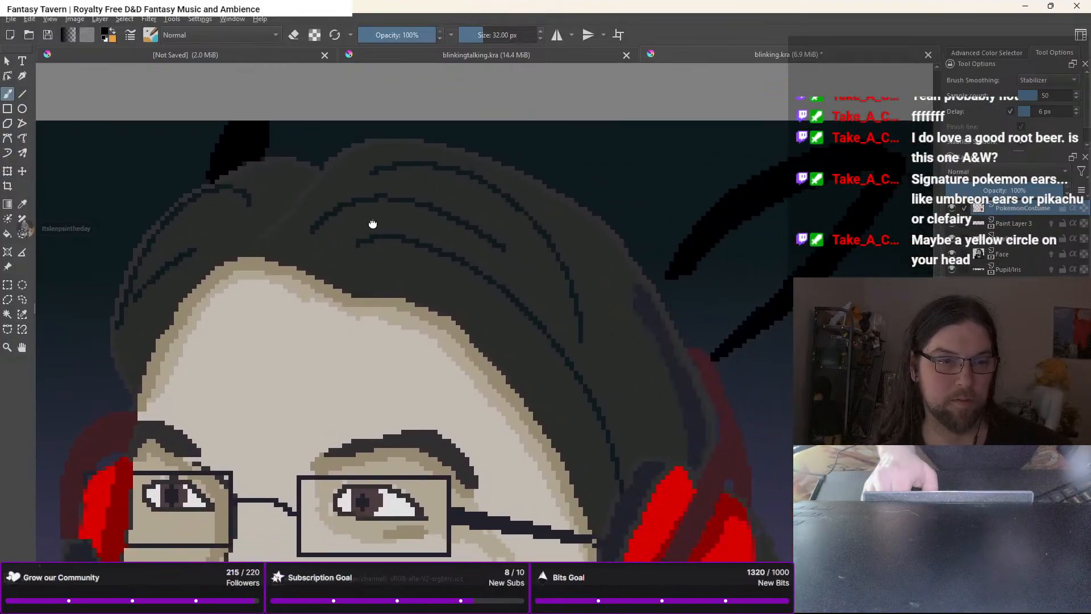
pyautogui.scroll(-1, 372, 222)
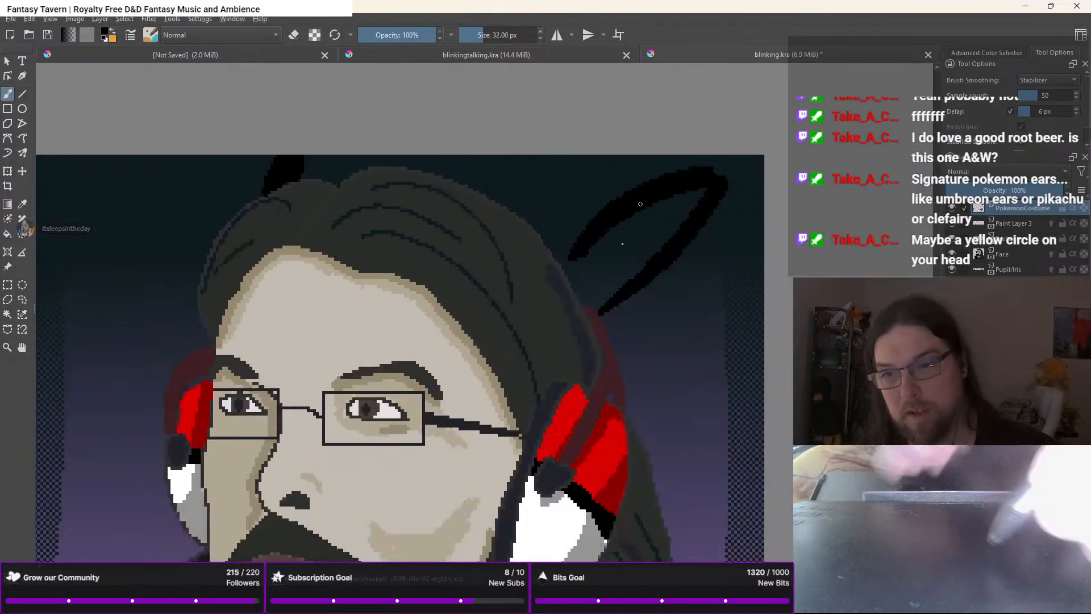
pyautogui.rightClick(603, 257)
pyautogui.rightClick(605, 254)
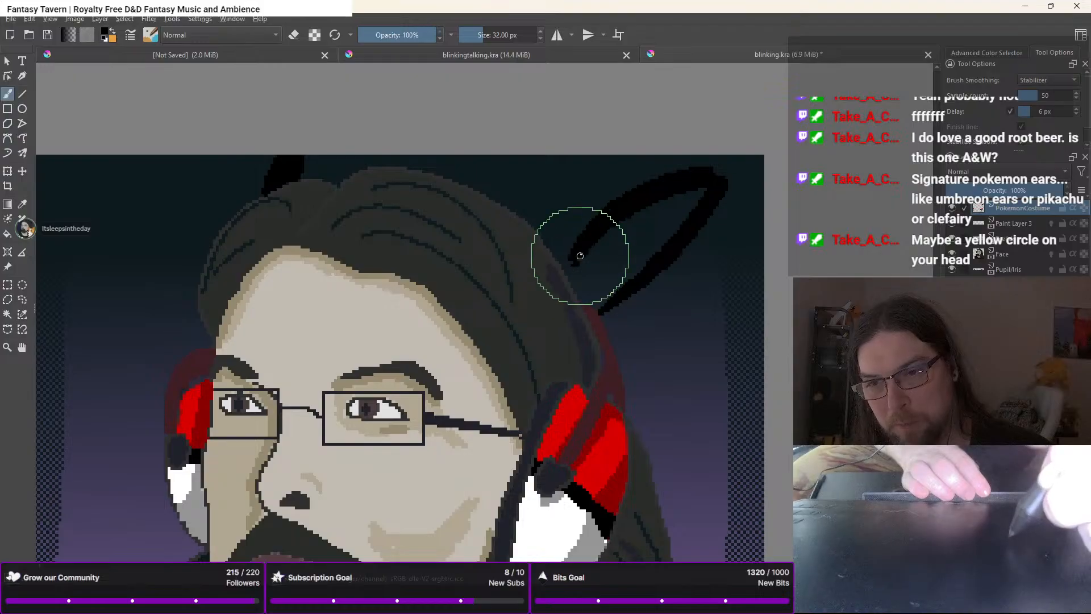
pyautogui.moveTo(574, 265); pyautogui.dragTo(584, 296)
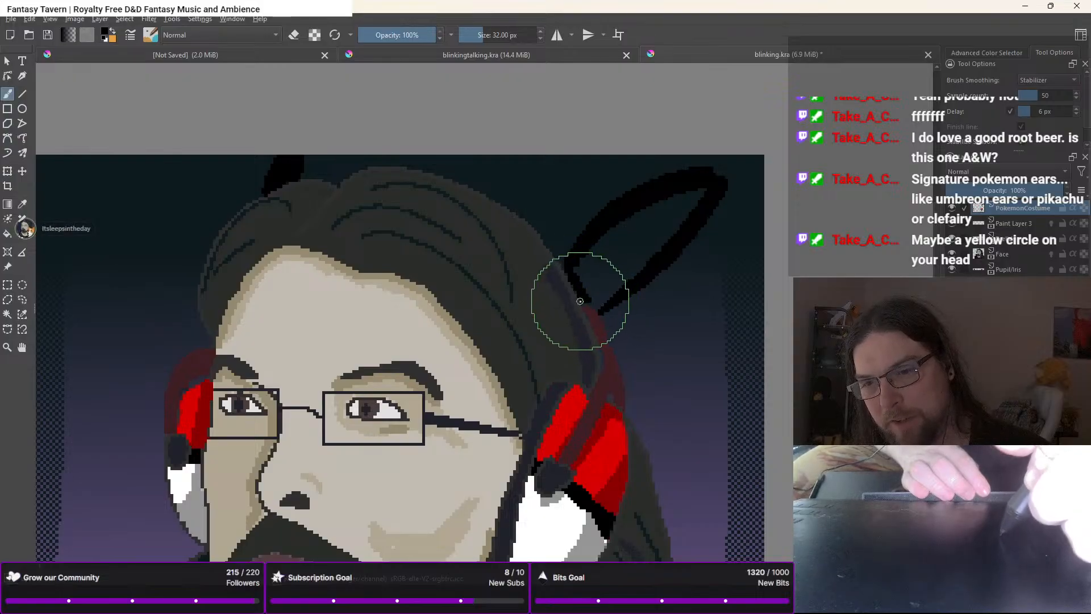
# Switch to the dark yellow and paint a thick curved band across the middle of the outlined right ear
pyautogui.rightClick(579, 267)
pyautogui.click(543, 242)
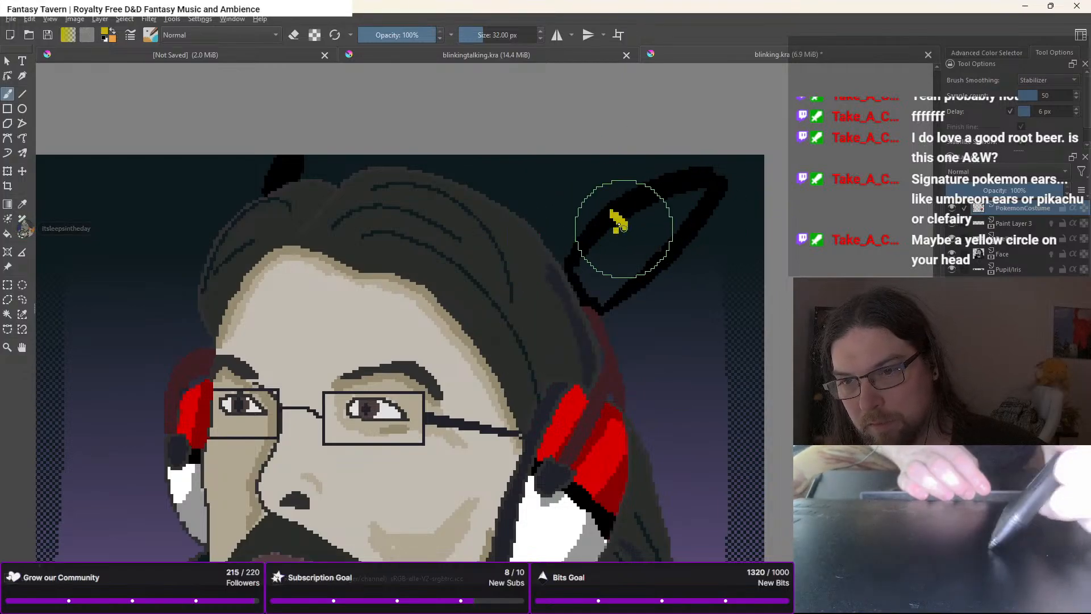
pyautogui.moveTo(621, 227)
pyautogui.mouseDown()
pyautogui.moveTo(641, 258)
pyautogui.moveTo(627, 241)
pyautogui.mouseUp()
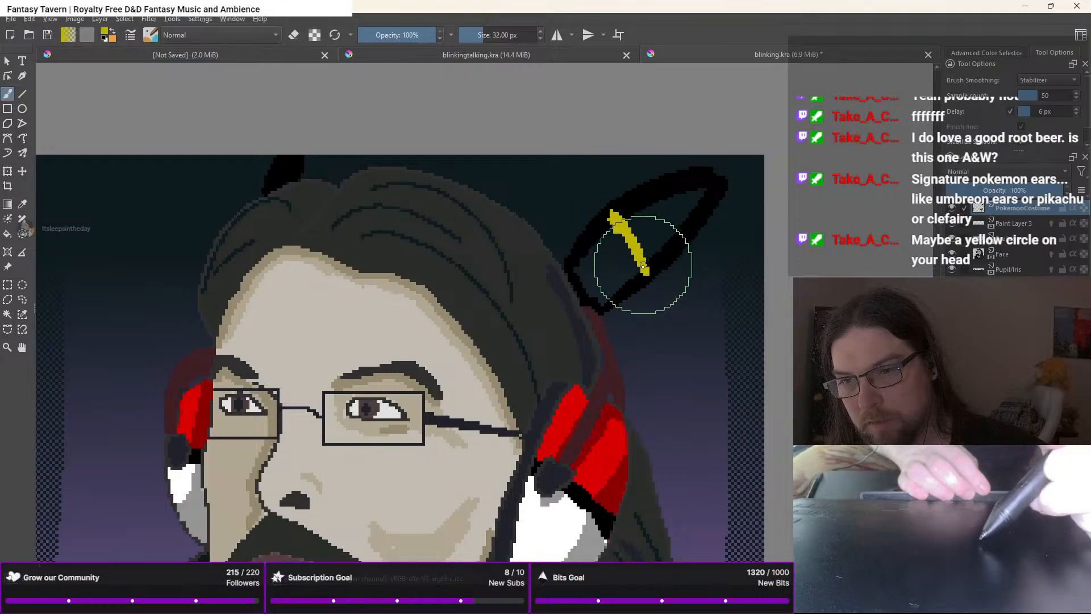
pyautogui.moveTo(612, 207); pyautogui.dragTo(651, 267)
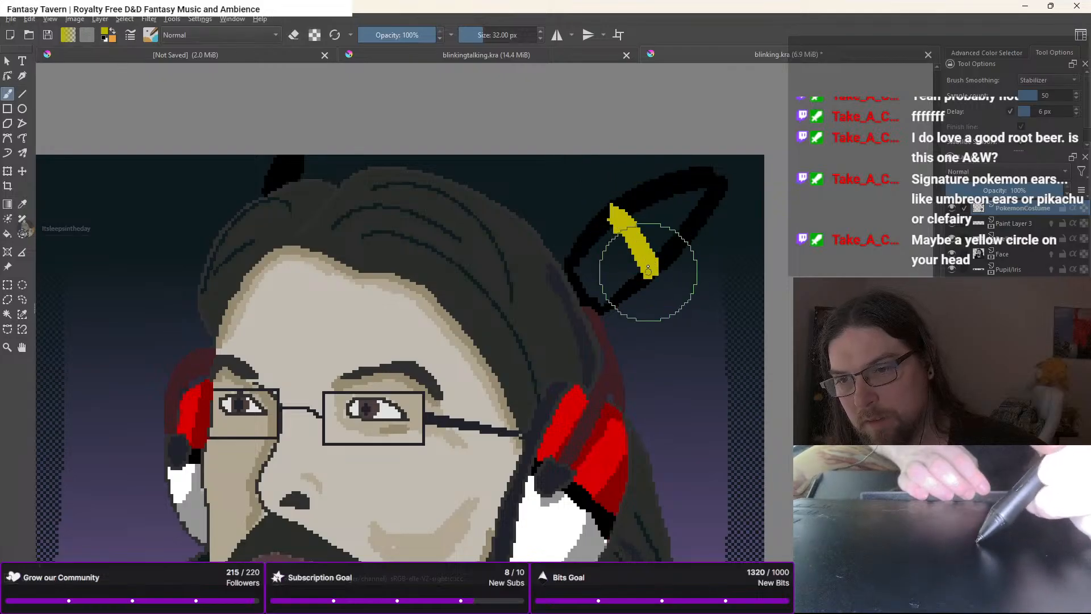
# Fill the right ear with black on both sides of the yellow band
pyautogui.rightClick(620, 259)
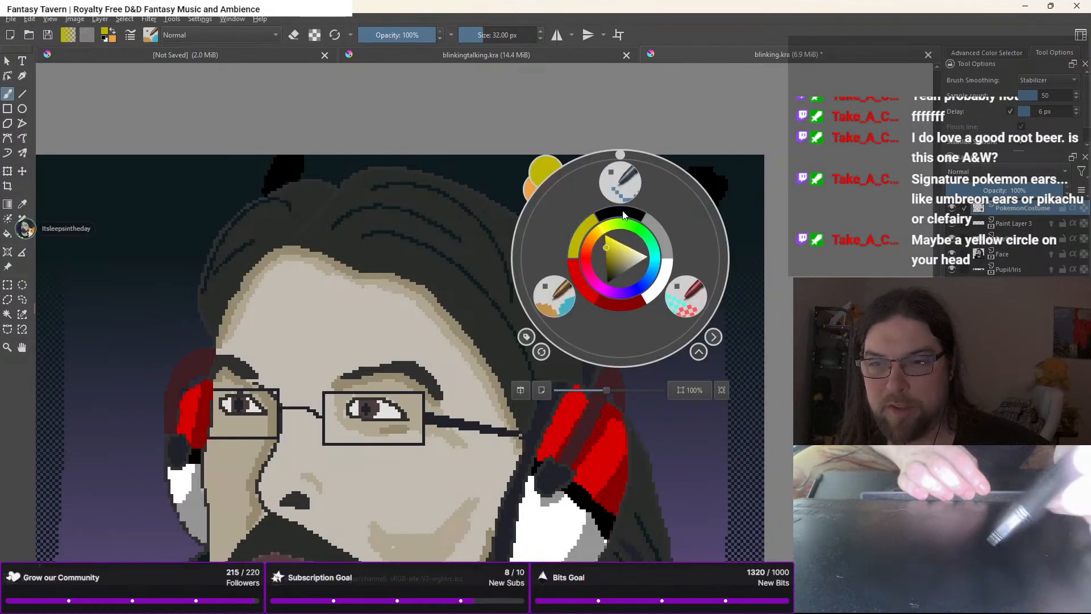
pyautogui.click(622, 215)
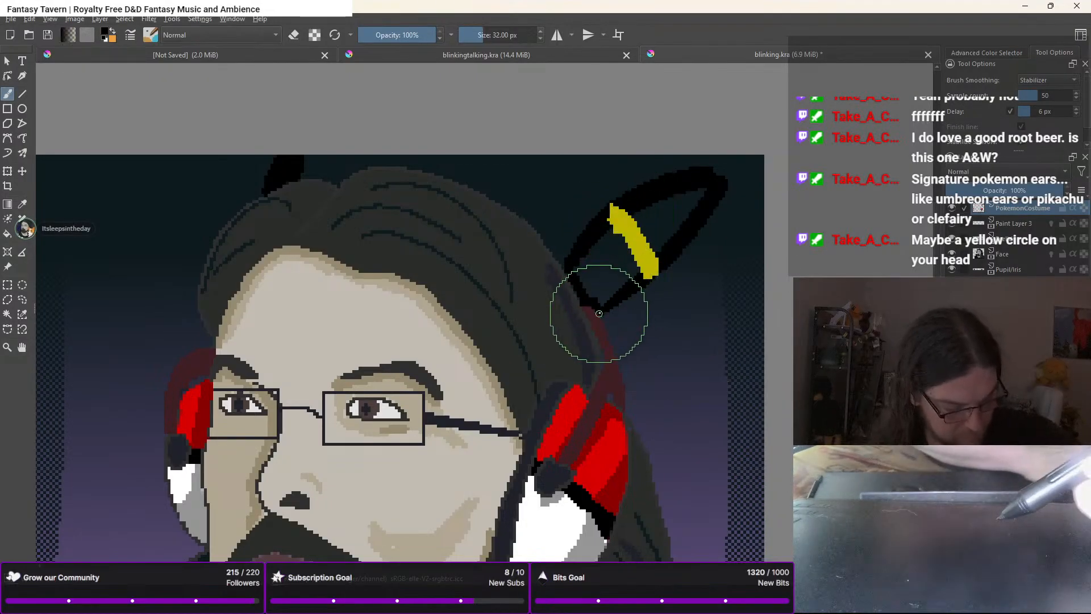
pyautogui.press('f')
pyautogui.click(599, 278)
pyautogui.click(692, 208)
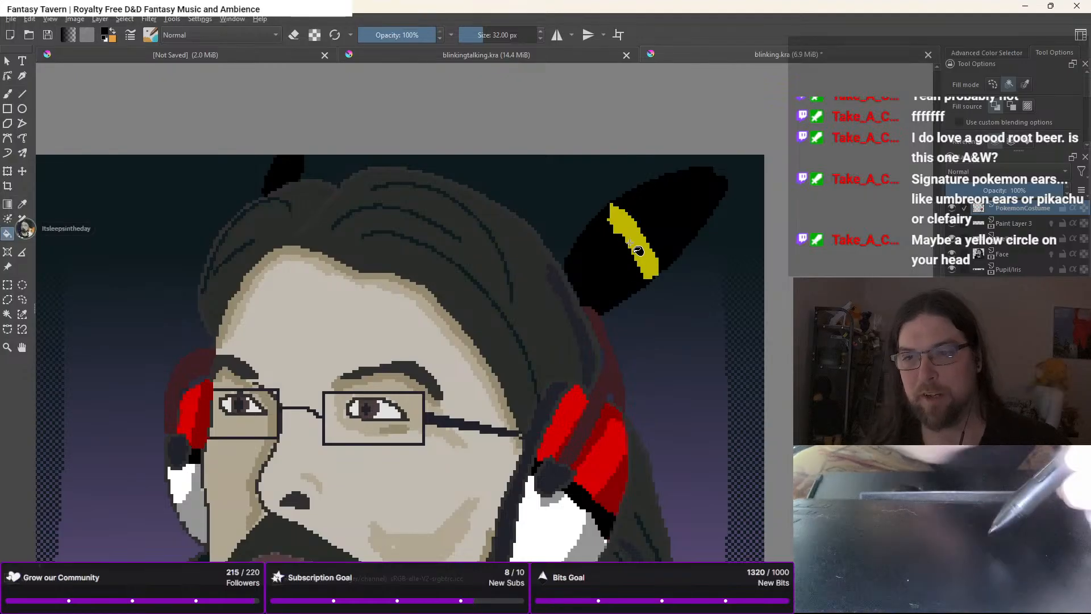
# Switch back to yellow and touch up the band on the right ear, widening its upper end
pyautogui.press('b')
pyautogui.rightClick(611, 259)
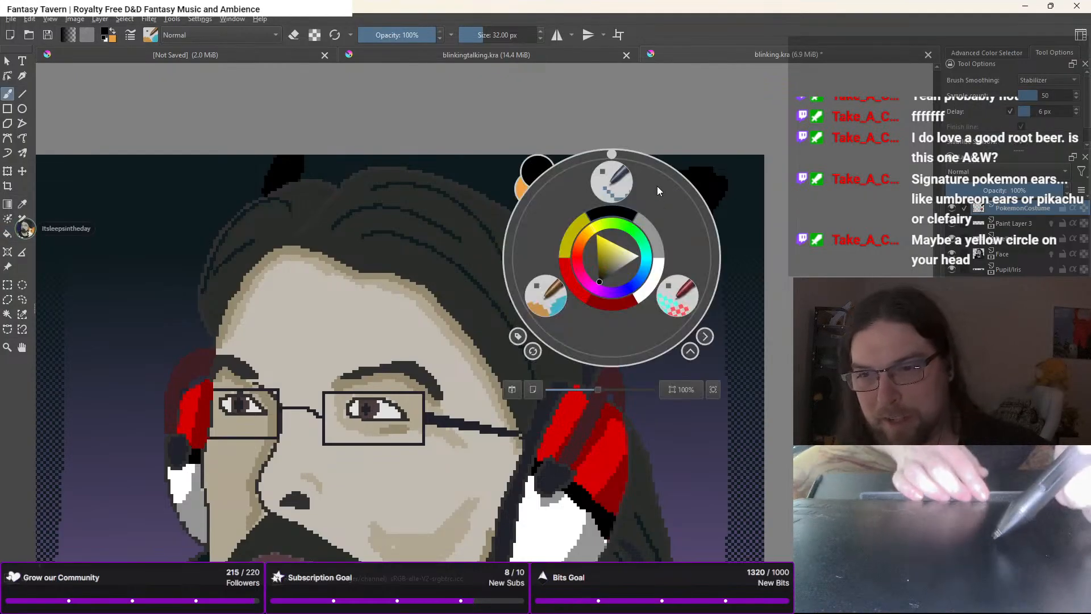
pyautogui.click(552, 246)
pyautogui.moveTo(611, 206); pyautogui.dragTo(653, 276)
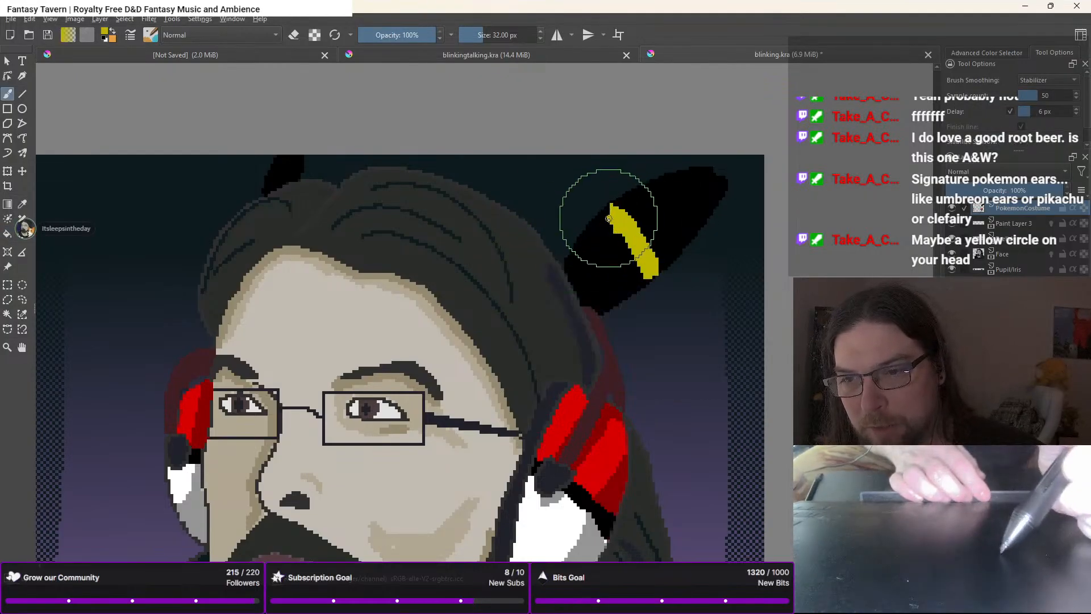
pyautogui.moveTo(608, 218); pyautogui.dragTo(606, 213)
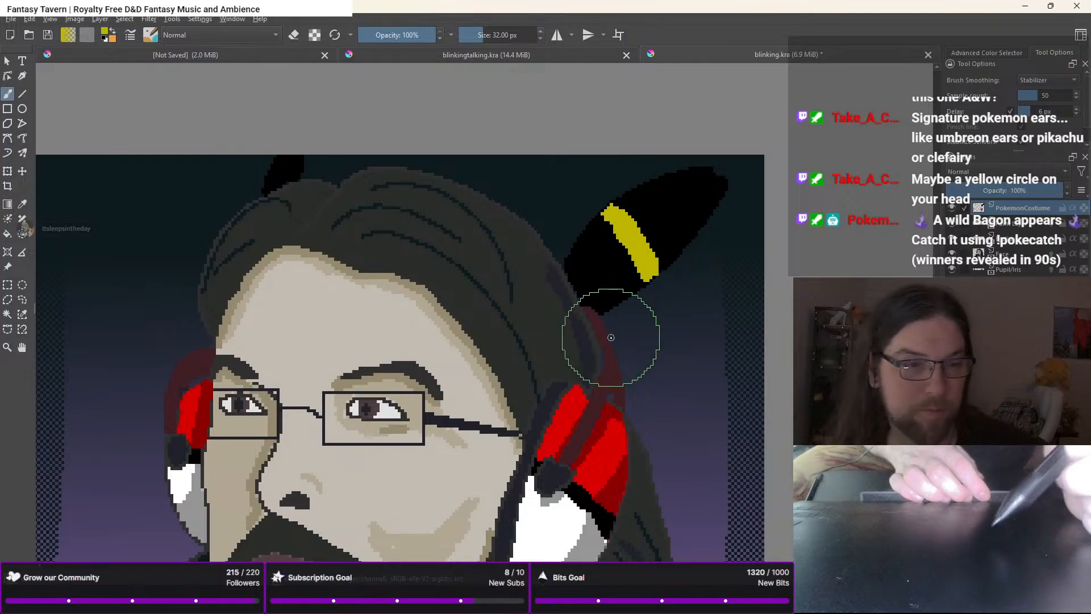
# Try a yellow oval ring in the middle of the forehead
pyautogui.rightClick(610, 326)
pyautogui.click(372, 250)
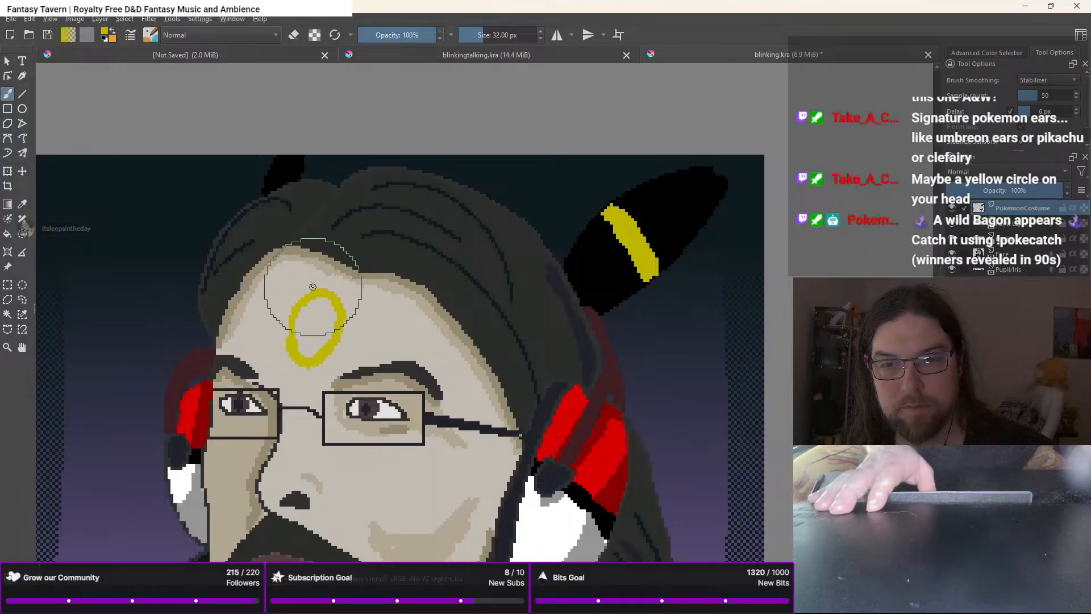
# Try linking the two ears with a black headband curving across the top of the hair, and check the full portrait
pyautogui.rightClick(383, 310)
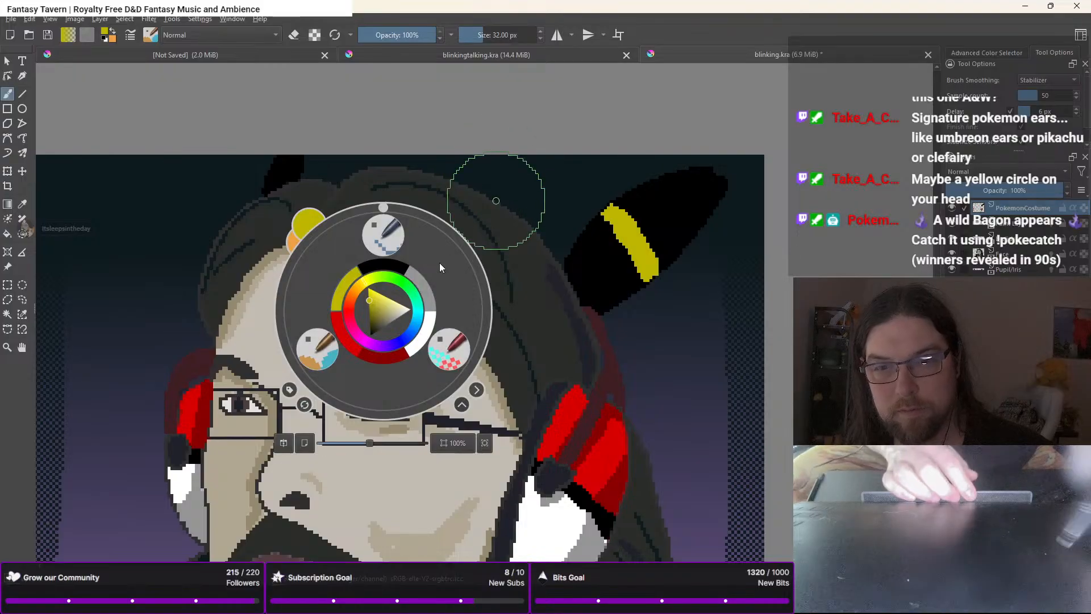
pyautogui.click(390, 265)
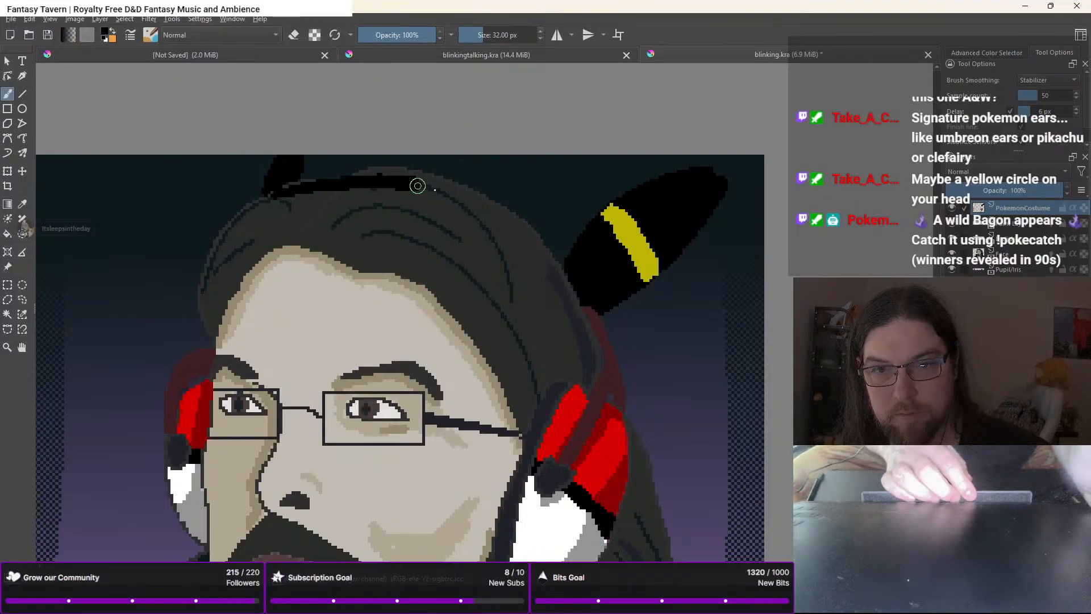
pyautogui.moveTo(417, 186)
pyautogui.mouseDown()
pyautogui.moveTo(491, 219)
pyautogui.moveTo(580, 303)
pyautogui.mouseUp()
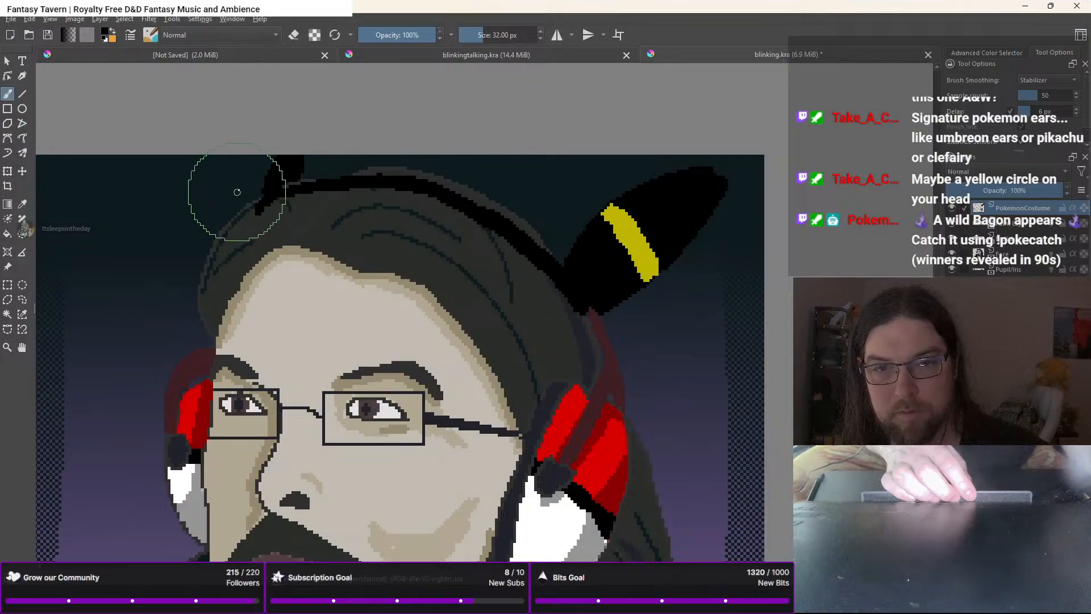
pyautogui.hotkey('ctrl', 'z')
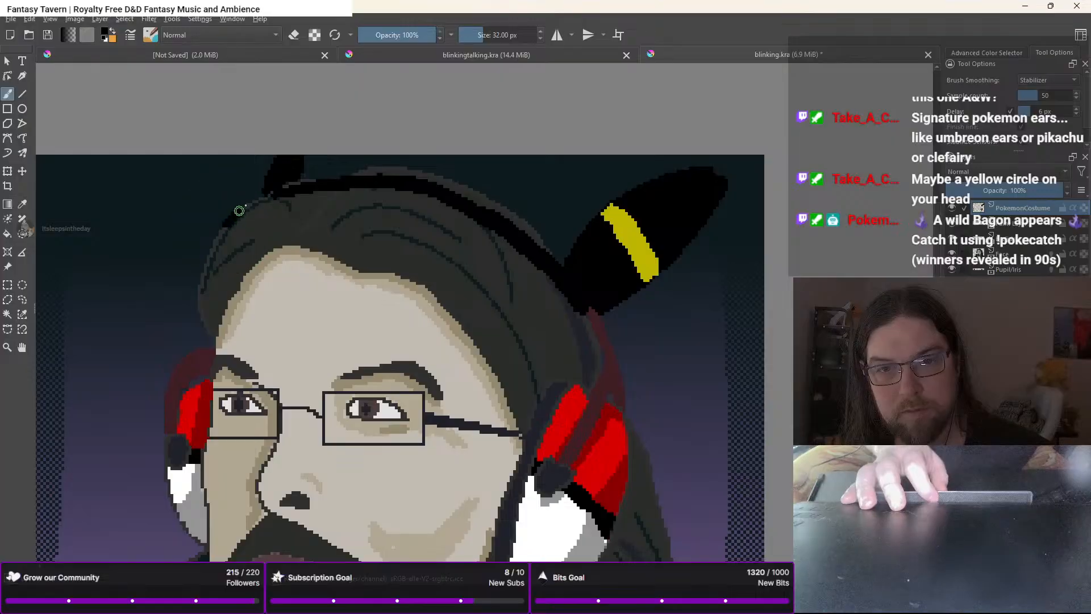
pyautogui.hotkey('ctrl', 'z')
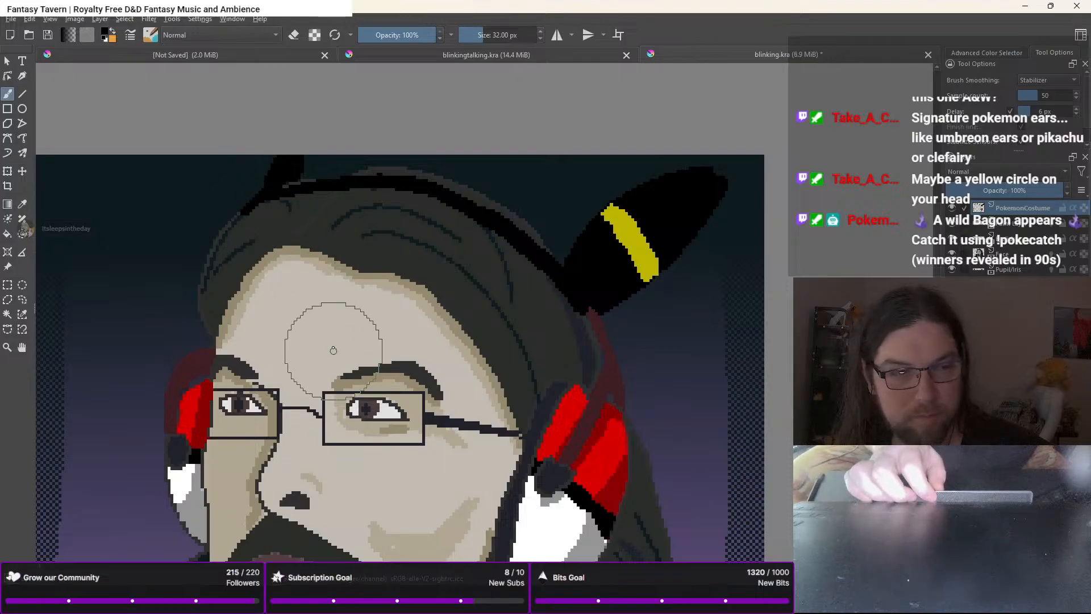
pyautogui.scroll(-4, 333, 351)
pyautogui.moveTo(333, 350)
pyautogui.mouseDown()
pyautogui.moveTo(442, 263)
pyautogui.moveTo(489, 250)
pyautogui.mouseUp()
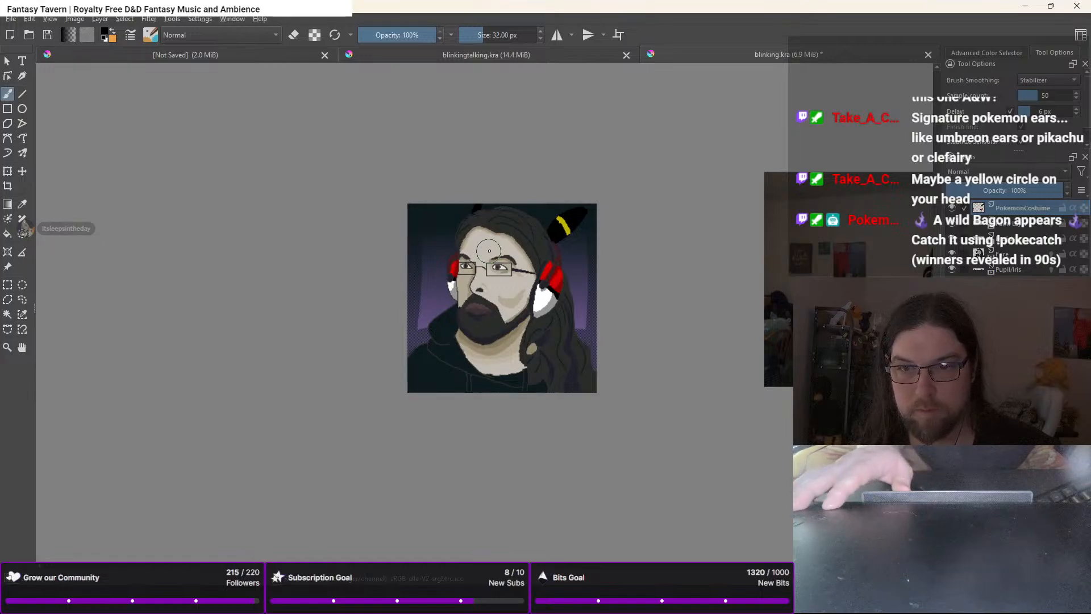
pyautogui.scroll(2, 489, 250)
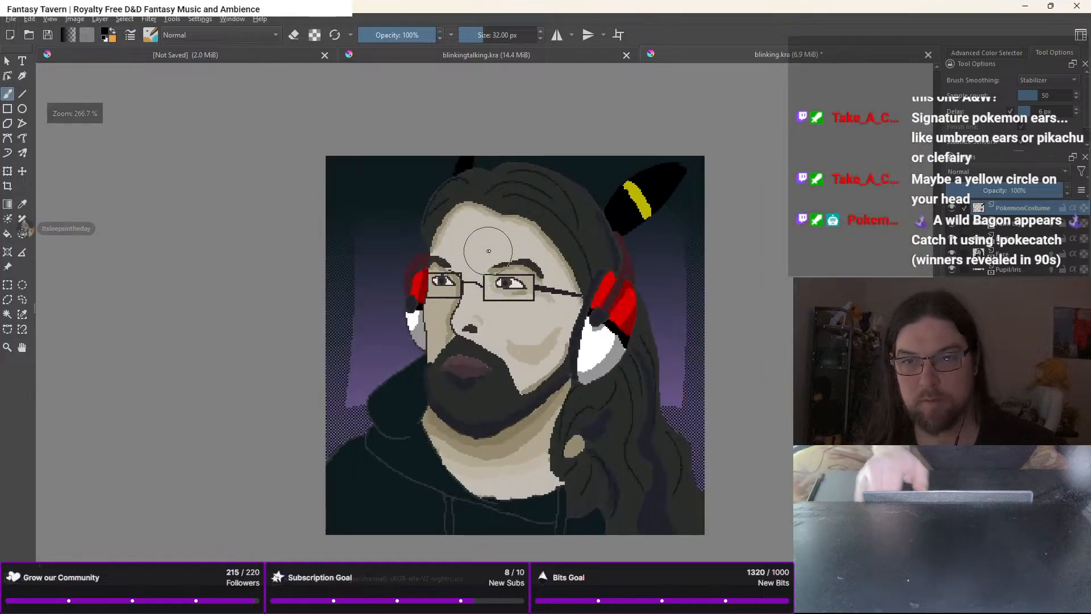
# Erase the left ear and repaint it in black, rising from behind the hair to the canvas's upper edge
pyautogui.moveTo(489, 250); pyautogui.dragTo(486, 325)
pyautogui.press('e')
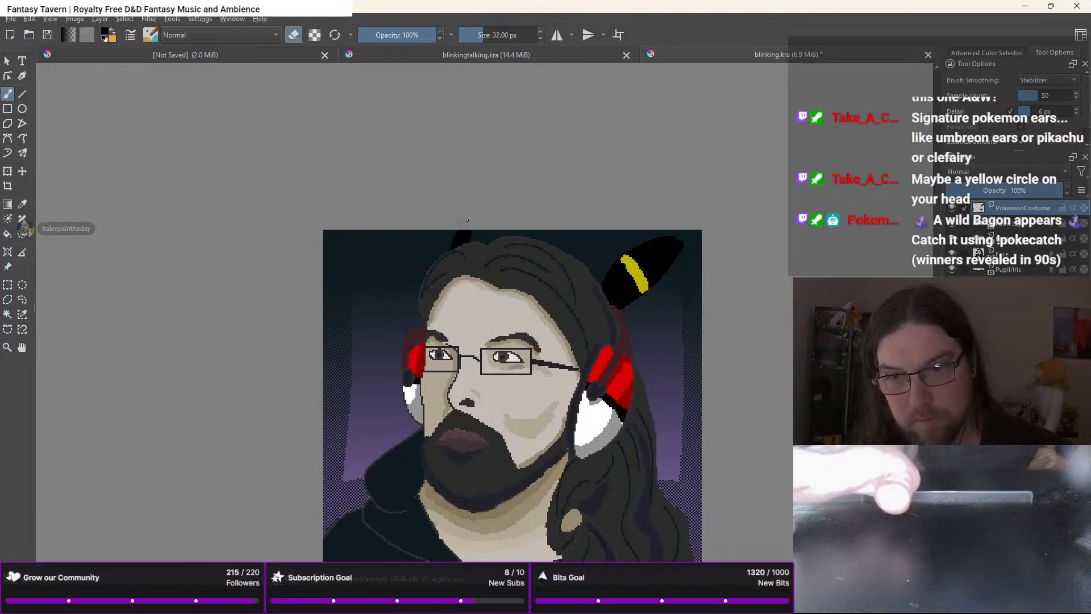
pyautogui.rightClick(500, 233)
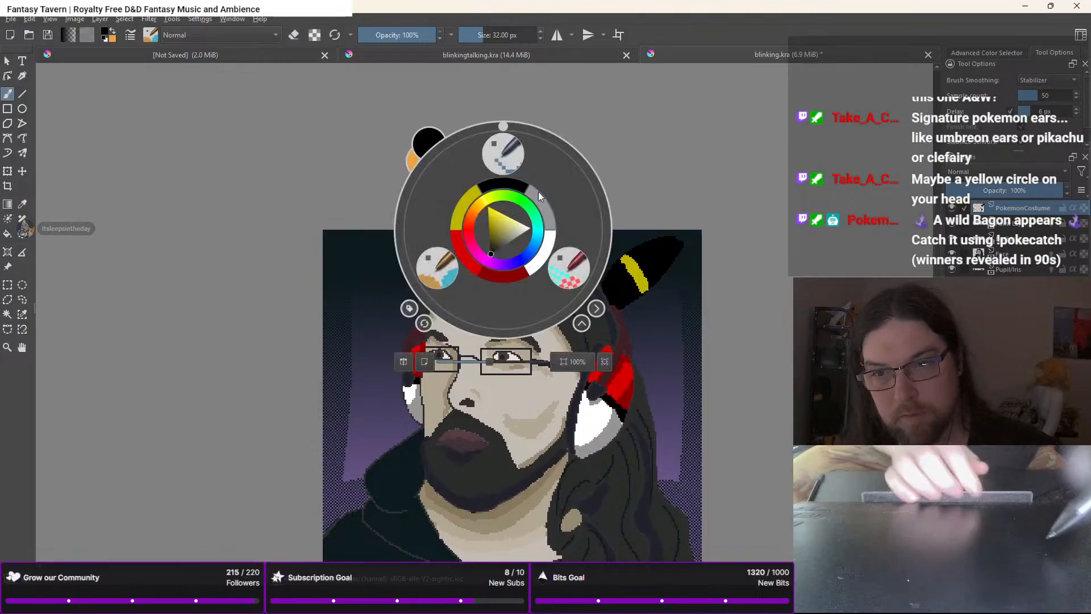
pyautogui.rightClick(511, 176)
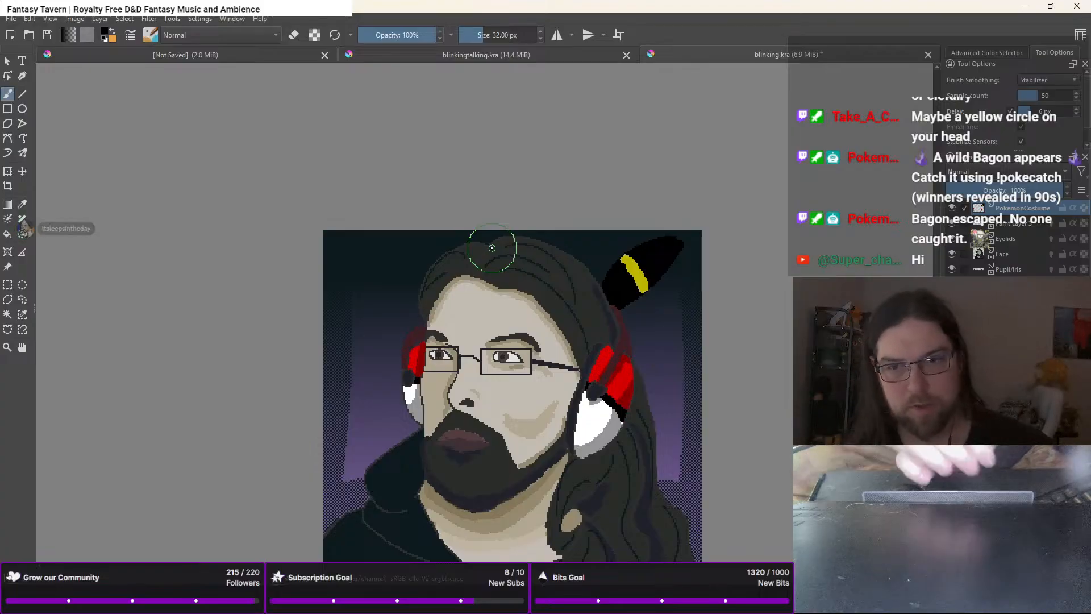
pyautogui.scroll(2, 443, 244)
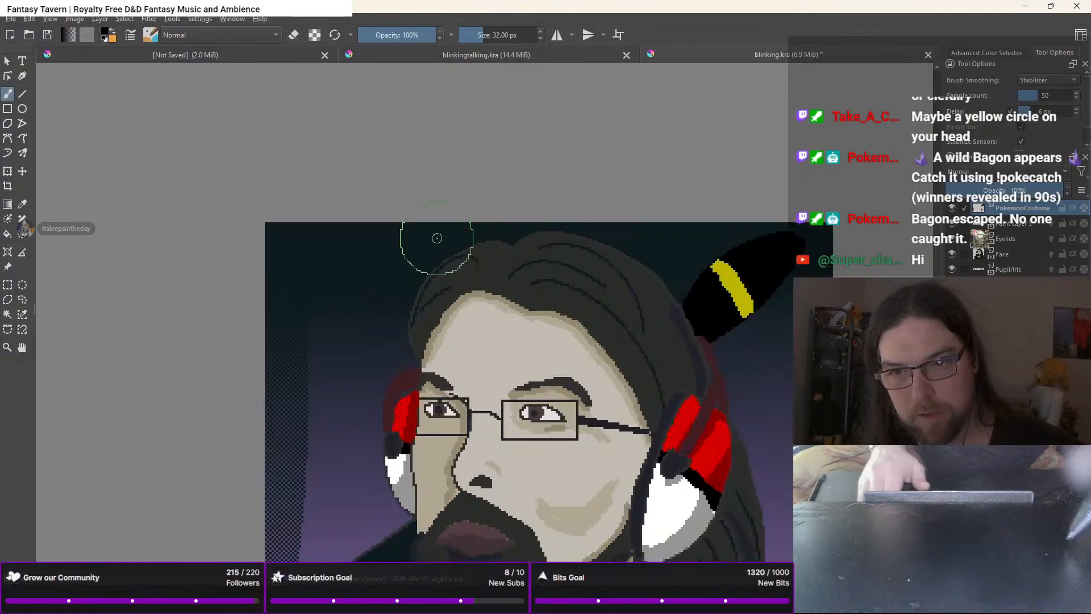
pyautogui.scroll(1, 437, 238)
pyautogui.moveTo(459, 256)
pyautogui.mouseDown()
pyautogui.moveTo(433, 217)
pyautogui.moveTo(445, 257)
pyautogui.moveTo(436, 219)
pyautogui.moveTo(459, 242)
pyautogui.moveTo(453, 230)
pyautogui.moveTo(460, 252)
pyautogui.moveTo(436, 269)
pyautogui.moveTo(418, 215)
pyautogui.moveTo(432, 246)
pyautogui.moveTo(418, 219)
pyautogui.moveTo(433, 252)
pyautogui.mouseUp()
pyautogui.moveTo(435, 253); pyautogui.dragTo(435, 259)
pyautogui.click(421, 255)
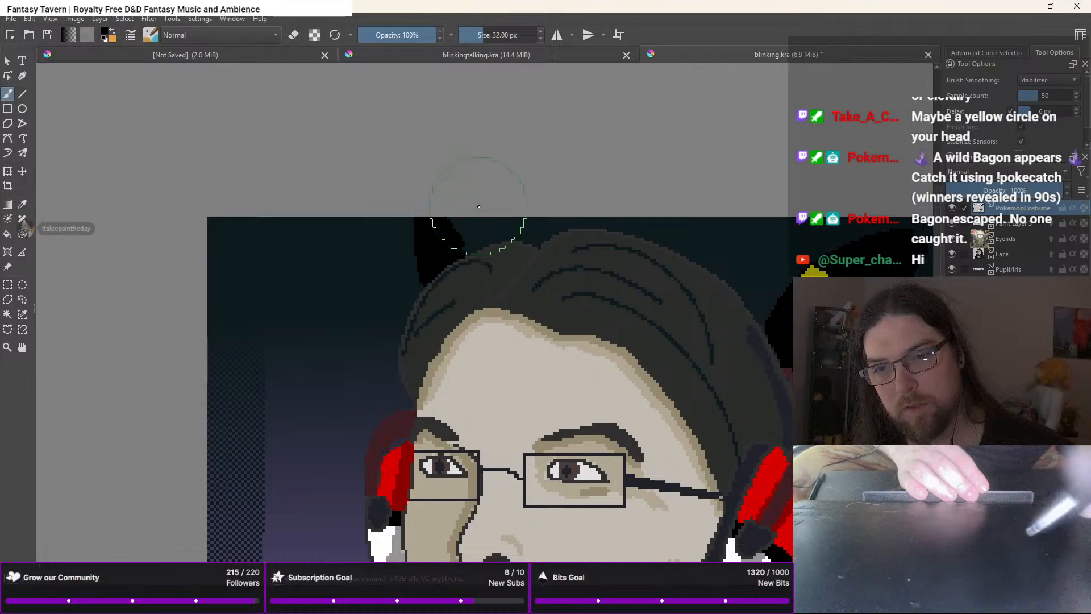
# Paint a yellow band across the left ear and shade its lower end with a darker yellow
pyautogui.rightClick(436, 294)
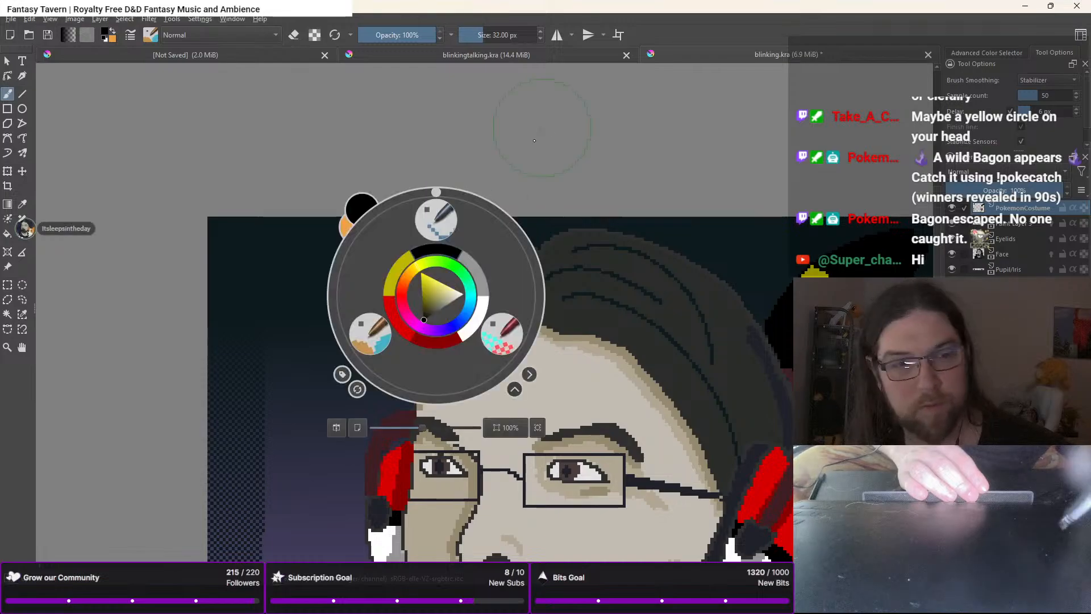
pyautogui.click(397, 275)
pyautogui.moveTo(439, 264)
pyautogui.mouseDown()
pyautogui.moveTo(459, 253)
pyautogui.moveTo(421, 282)
pyautogui.moveTo(445, 251)
pyautogui.moveTo(463, 257)
pyautogui.moveTo(454, 260)
pyautogui.mouseUp()
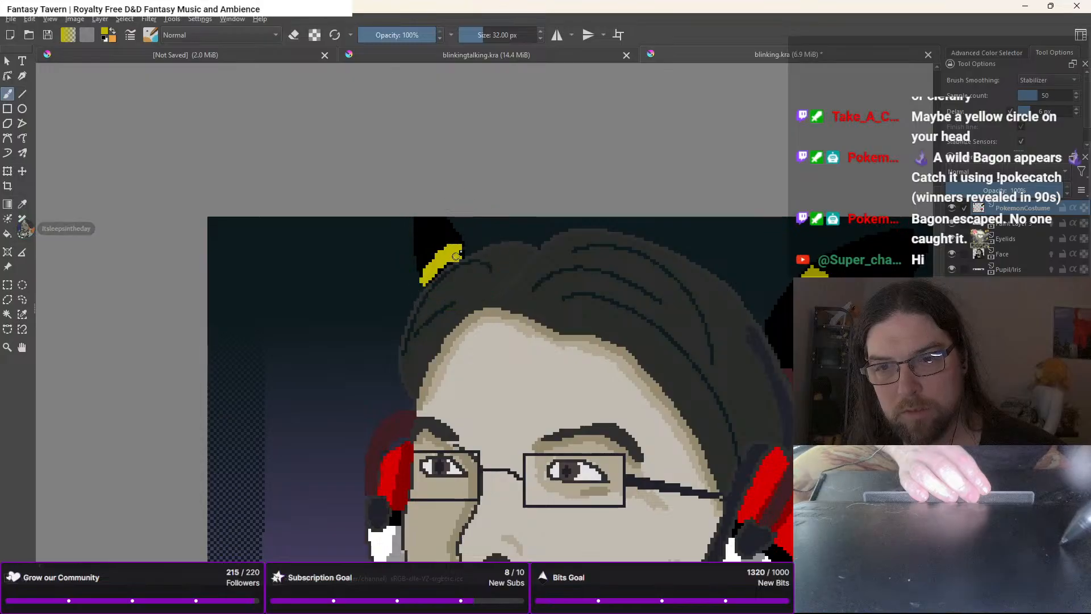
pyautogui.rightClick(473, 327)
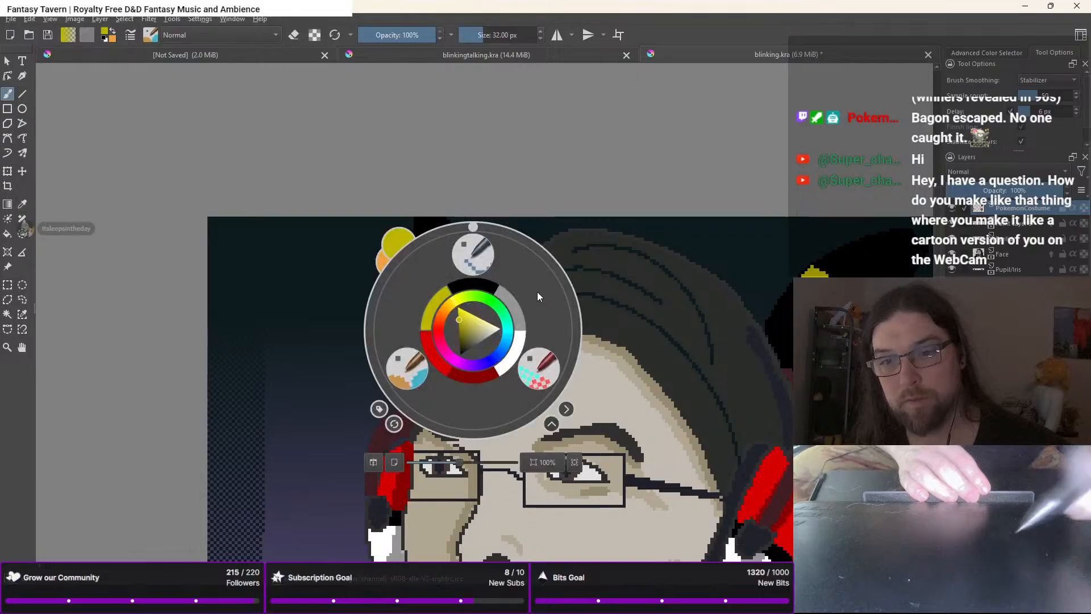
pyautogui.click(460, 329)
pyautogui.rightClick(460, 329)
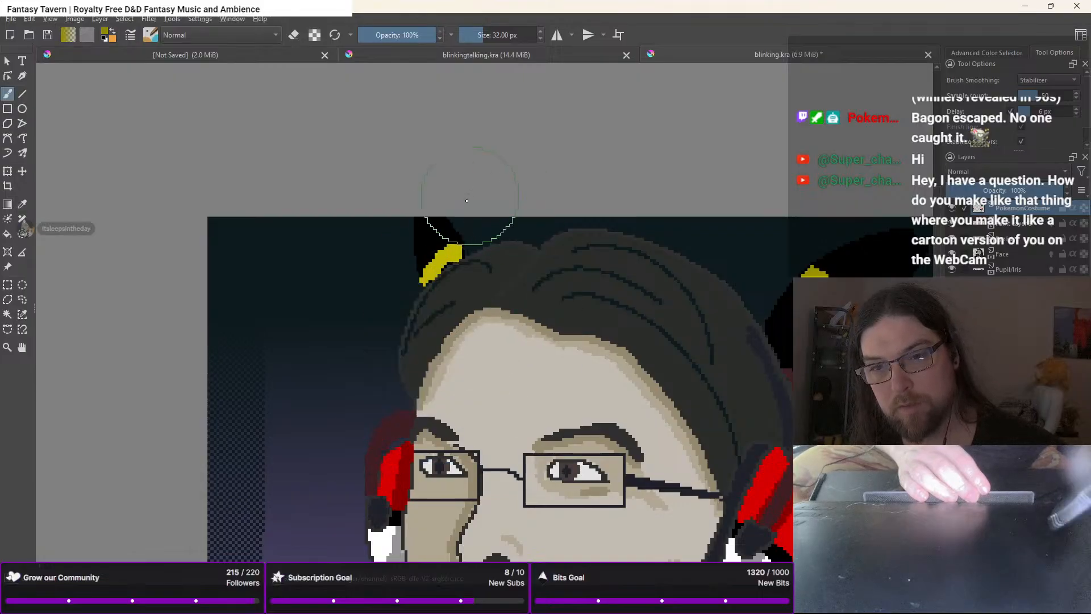
pyautogui.moveTo(431, 272); pyautogui.dragTo(425, 279)
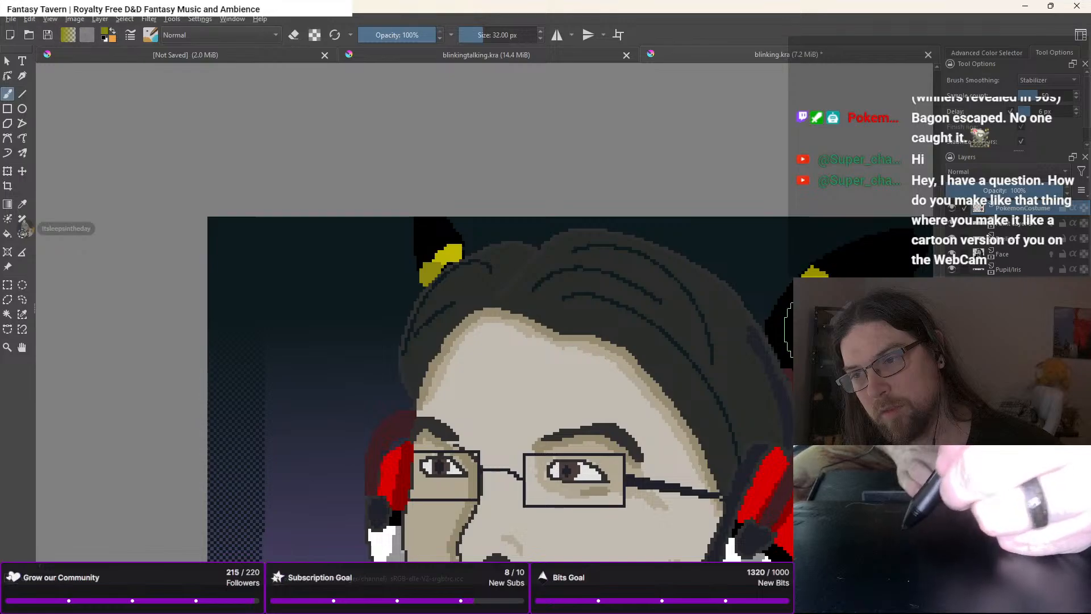
# Shade the lower end of the right ear's band with the darker yellow
pyautogui.rightClick(796, 339)
pyautogui.click(764, 316)
pyautogui.rightClick(758, 314)
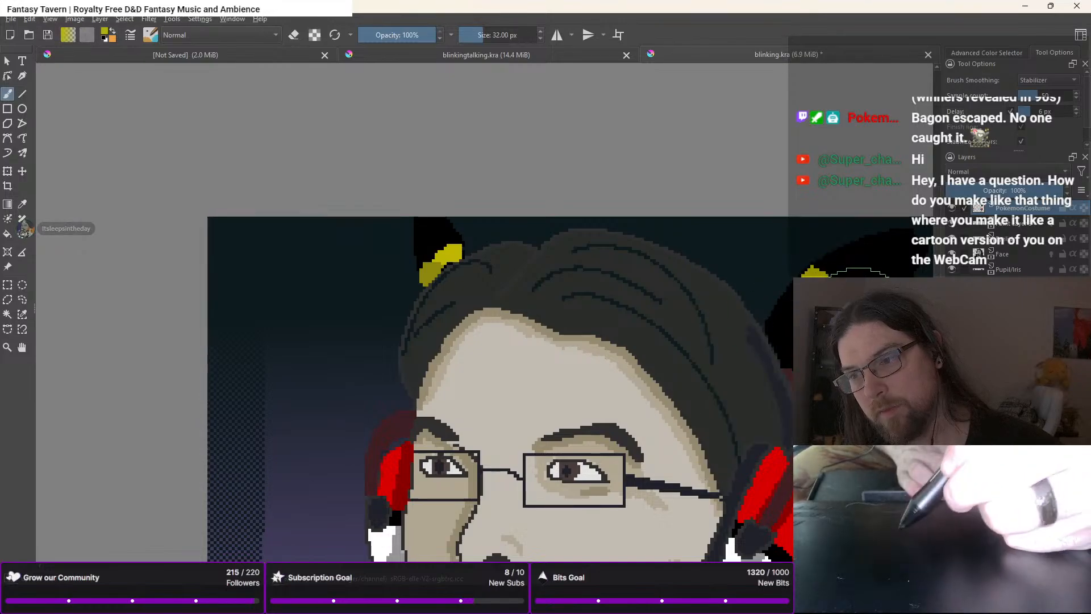
pyautogui.moveTo(841, 288); pyautogui.dragTo(821, 272)
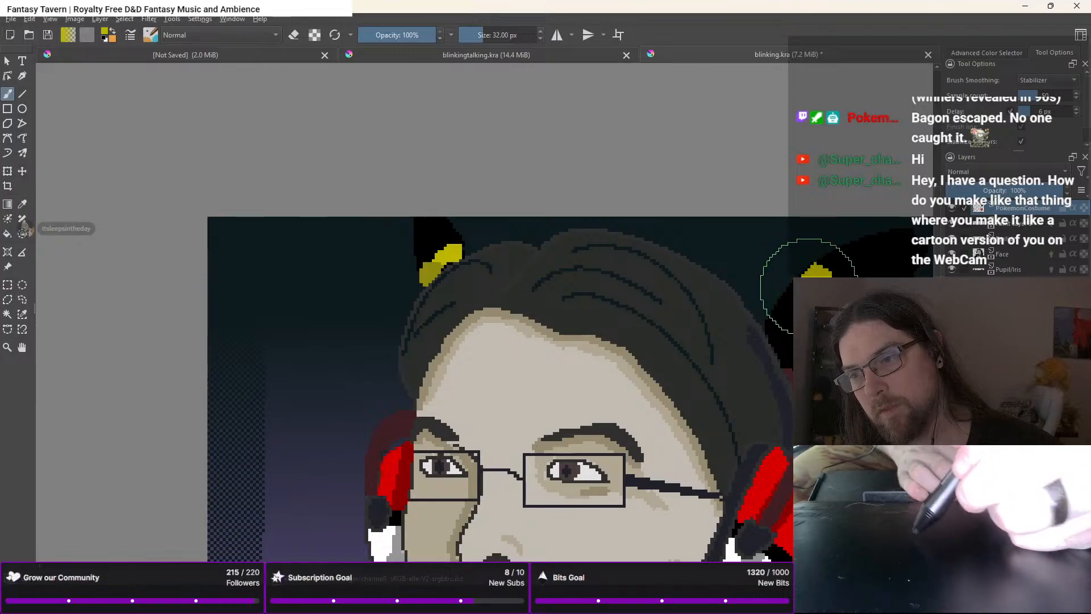
pyautogui.moveTo(807, 290); pyautogui.dragTo(805, 289)
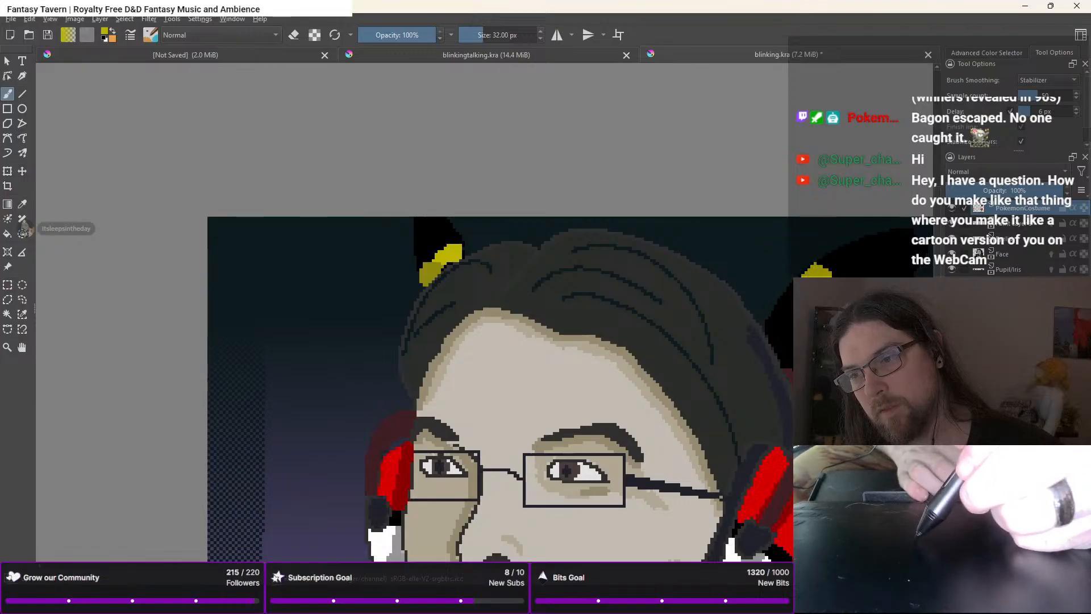
# Choose a brighter yellow and add highlights to the bands on both ears
pyautogui.rightClick(727, 378)
pyautogui.click(751, 359)
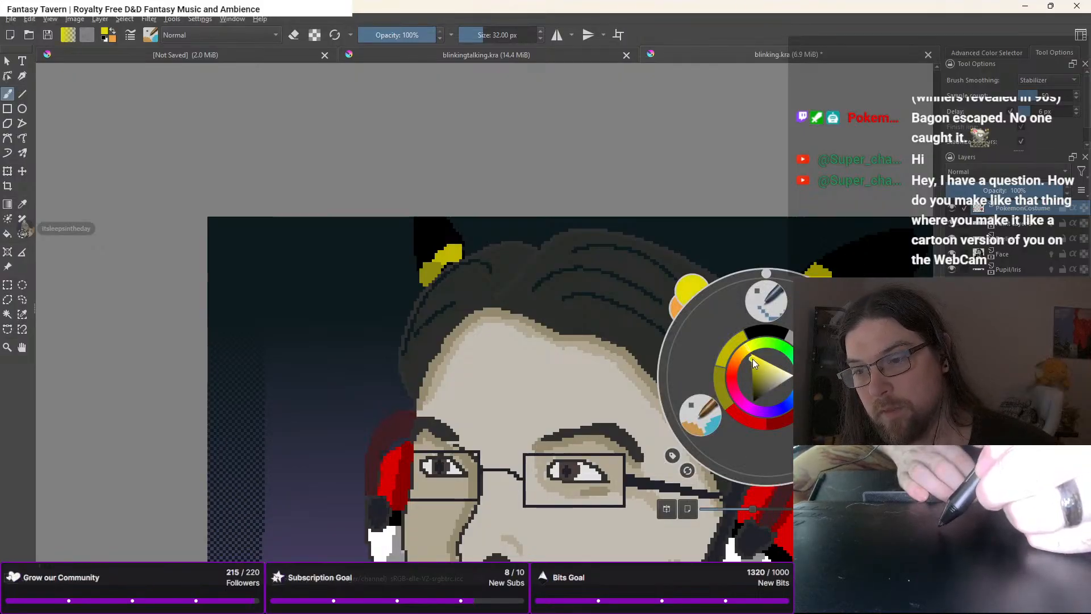
pyautogui.rightClick(741, 351)
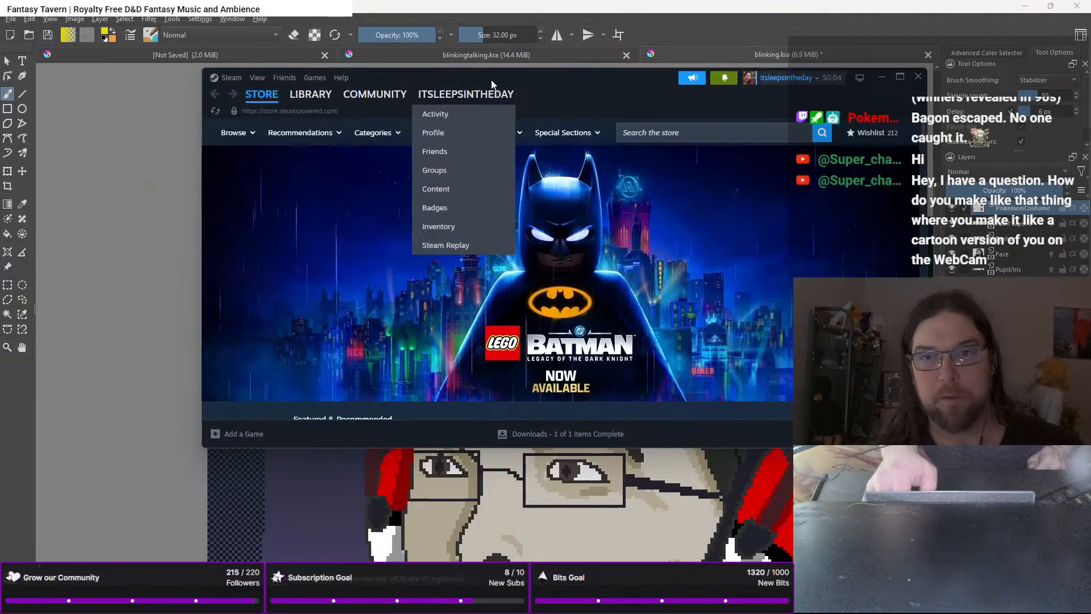
pyautogui.moveTo(492, 75); pyautogui.dragTo(0, 131)
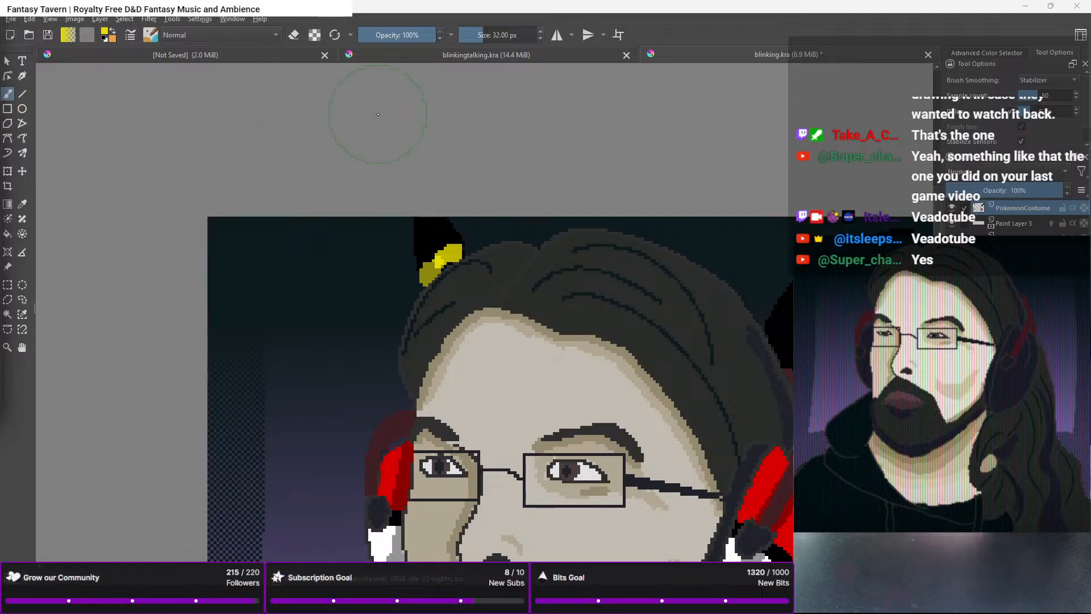
# Restore the mid yellow in the middle of the left ear's band and paint the bright highlight at its upper end
pyautogui.rightClick(481, 235)
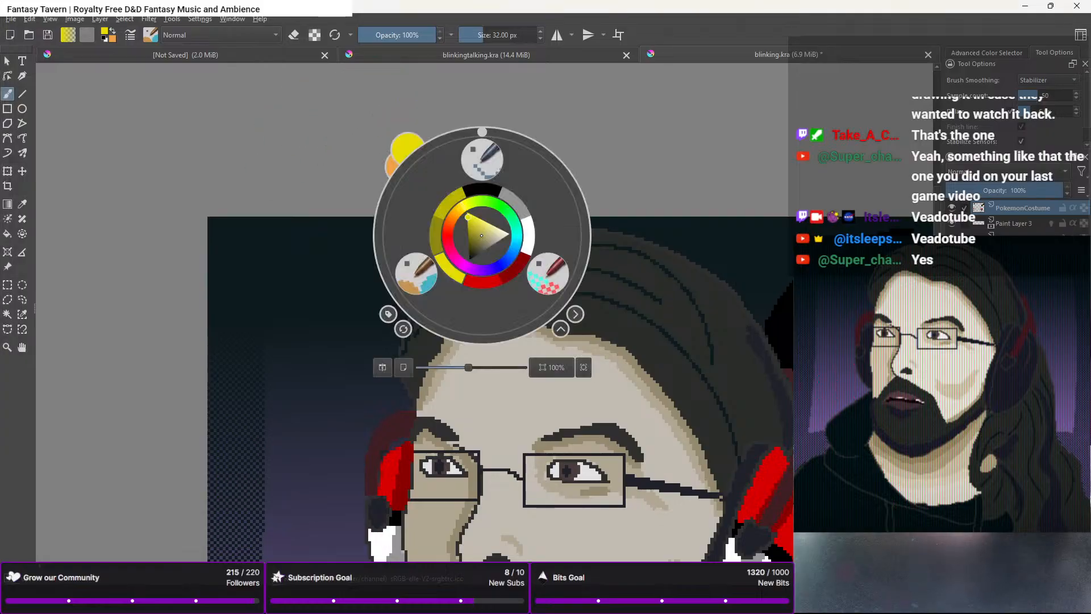
pyautogui.click(444, 206)
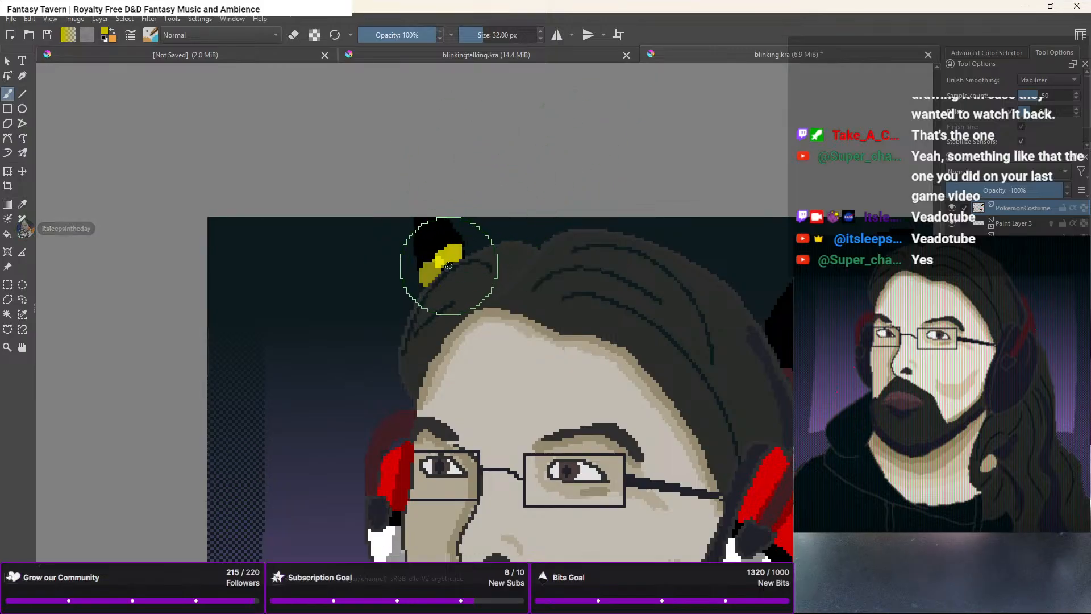
pyautogui.moveTo(436, 270); pyautogui.dragTo(442, 261)
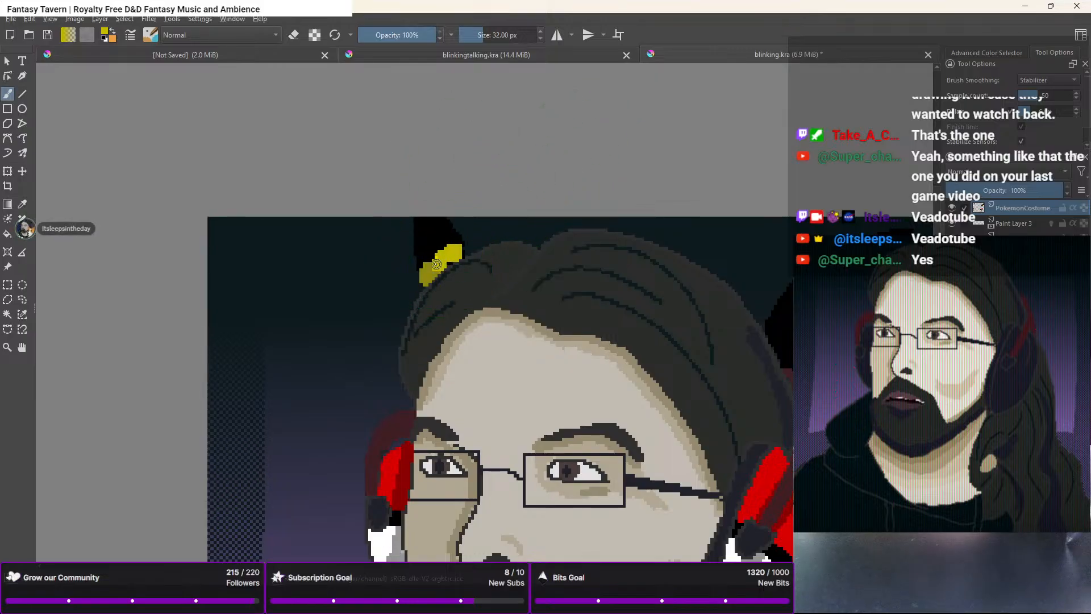
pyautogui.rightClick(444, 269)
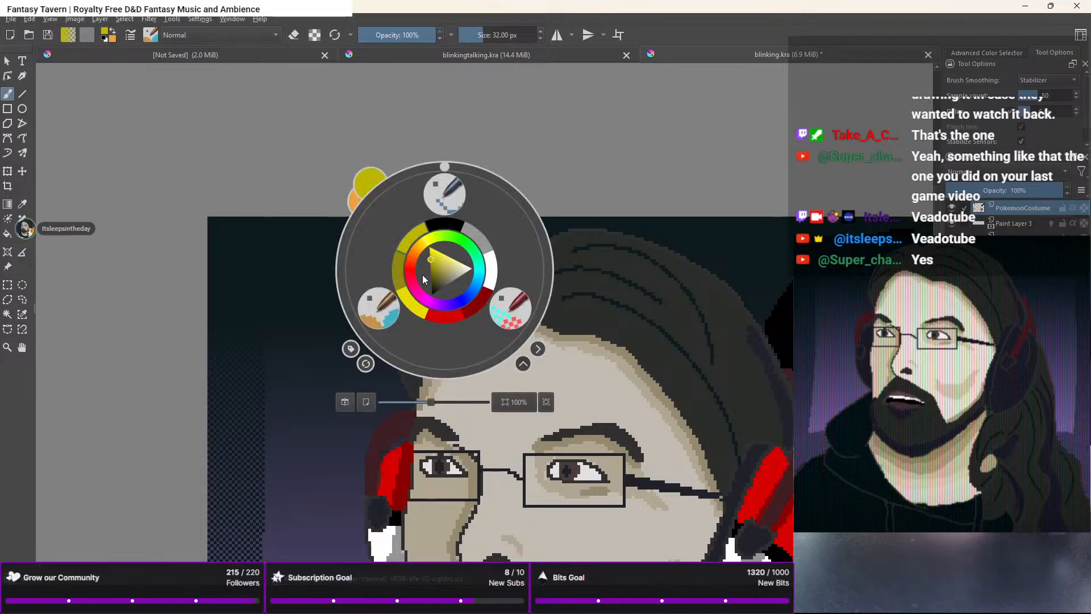
pyautogui.click(413, 299)
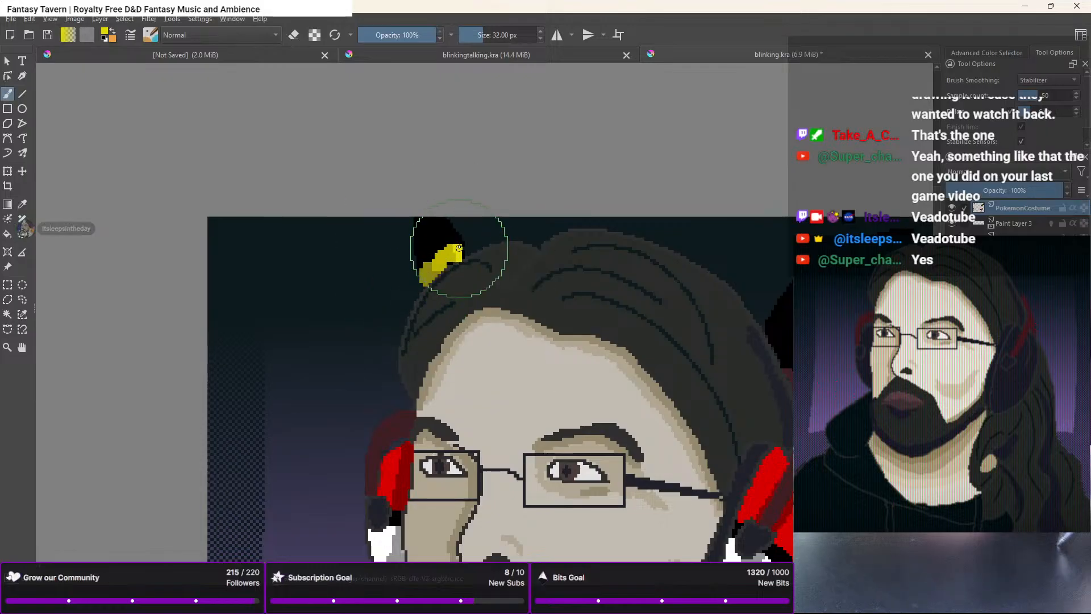
pyautogui.click(455, 254)
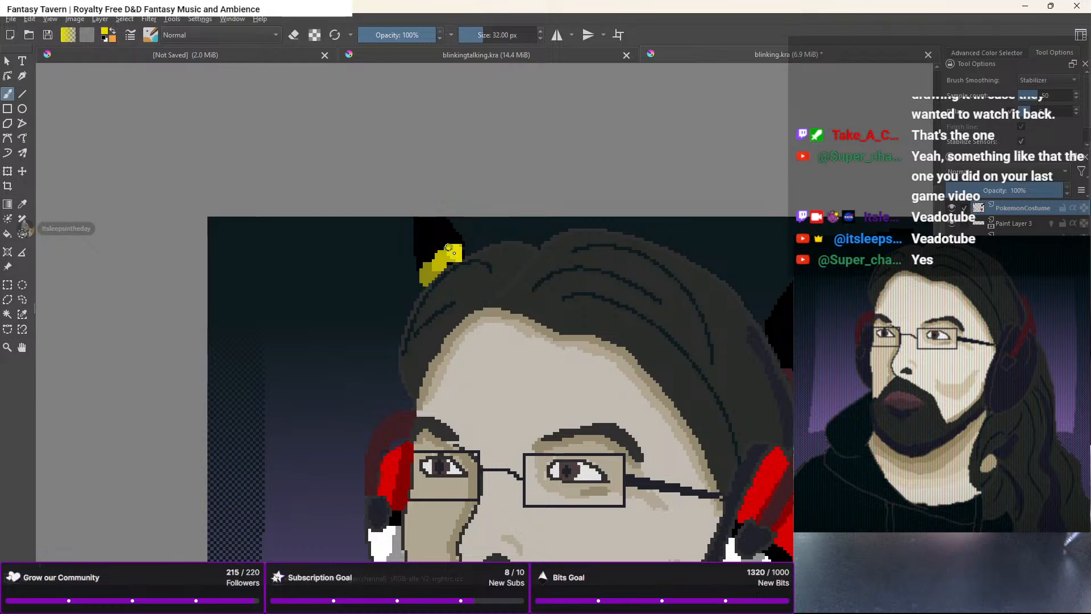
# Extend the bright yellow highlight outward and upward to widen the upper end of the left ear's band
pyautogui.rightClick(437, 286)
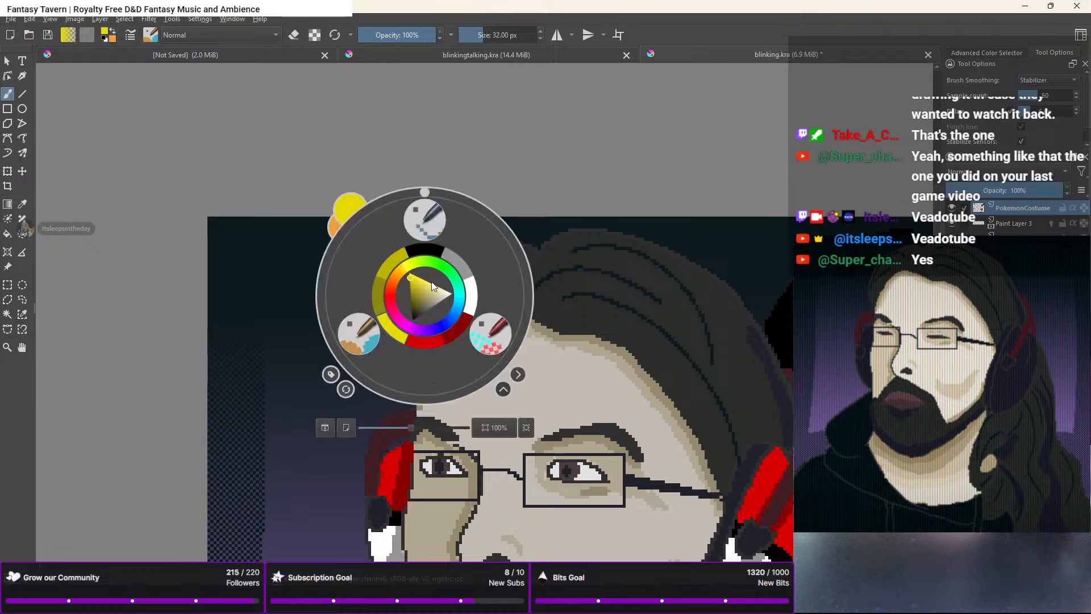
pyautogui.click(432, 254)
pyautogui.scroll(5, 463, 244)
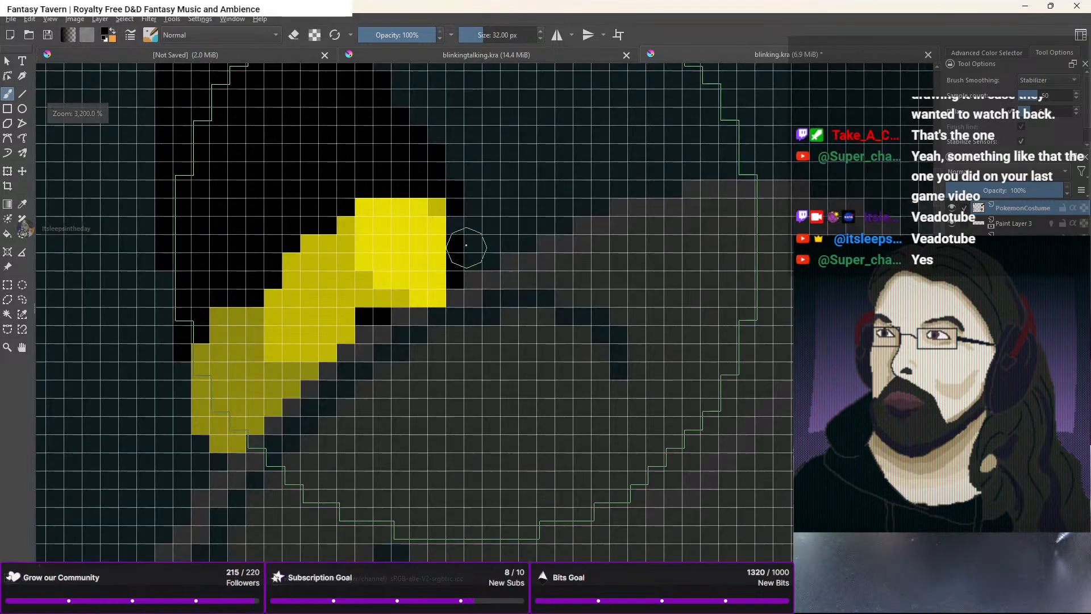
pyautogui.rightClick(444, 268)
pyautogui.click(399, 295)
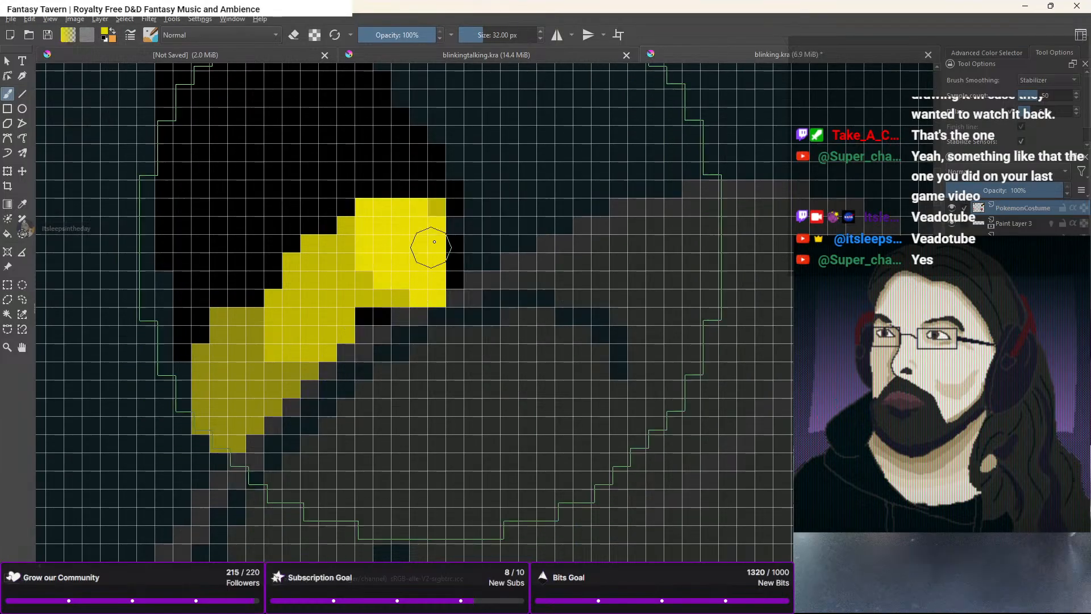
pyautogui.moveTo(438, 215)
pyautogui.mouseDown()
pyautogui.moveTo(456, 246)
pyautogui.moveTo(450, 219)
pyautogui.mouseUp()
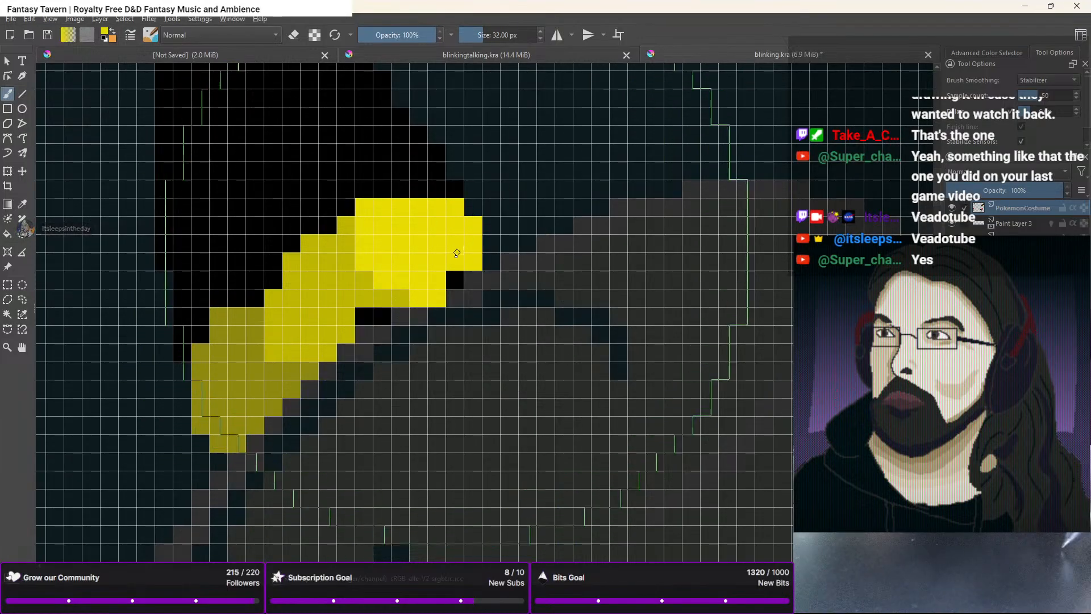
pyautogui.click(454, 278)
pyautogui.moveTo(467, 211)
pyautogui.mouseDown()
pyautogui.moveTo(457, 192)
pyautogui.moveTo(423, 190)
pyautogui.mouseUp()
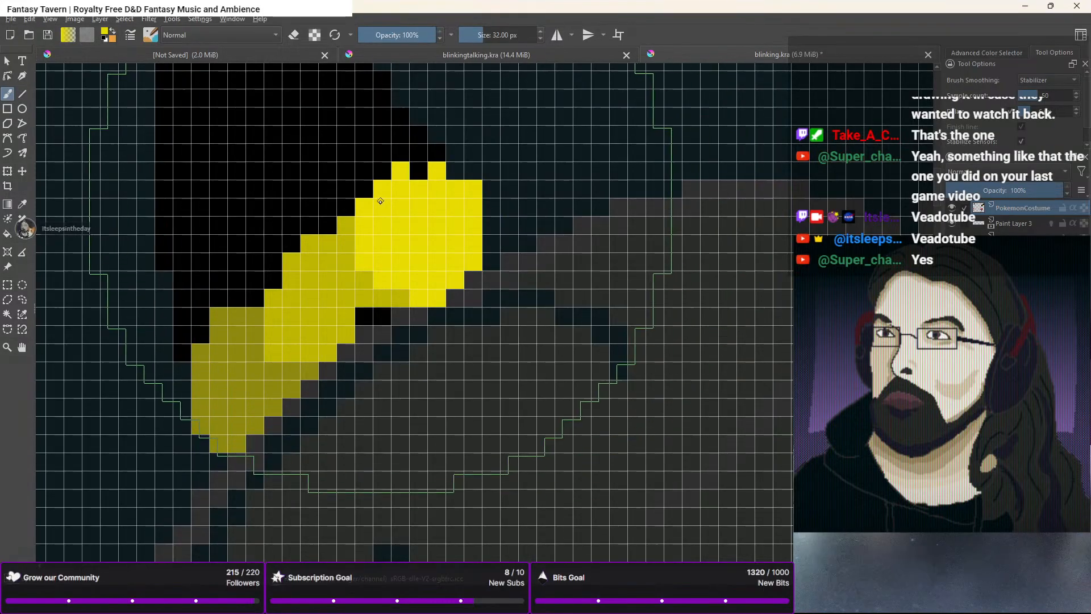
# Examine the ears and headphones on the full portrait at several zoom levels
pyautogui.scroll(-5, 384, 206)
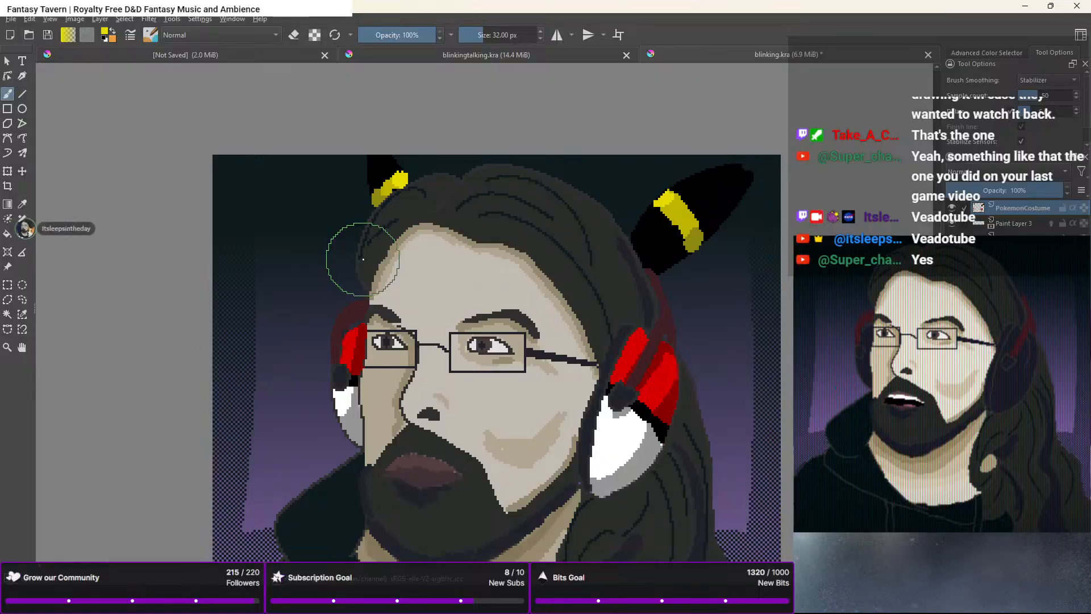
pyautogui.scroll(-2, 475, 348)
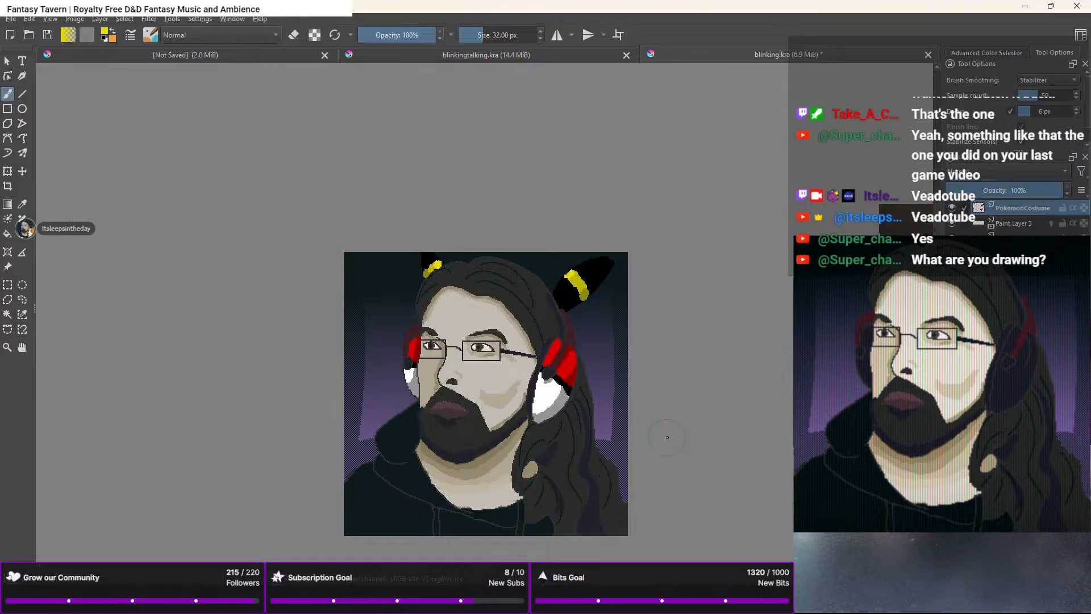
pyautogui.scroll(-1, 441, 414)
pyautogui.moveTo(549, 450); pyautogui.dragTo(615, 383)
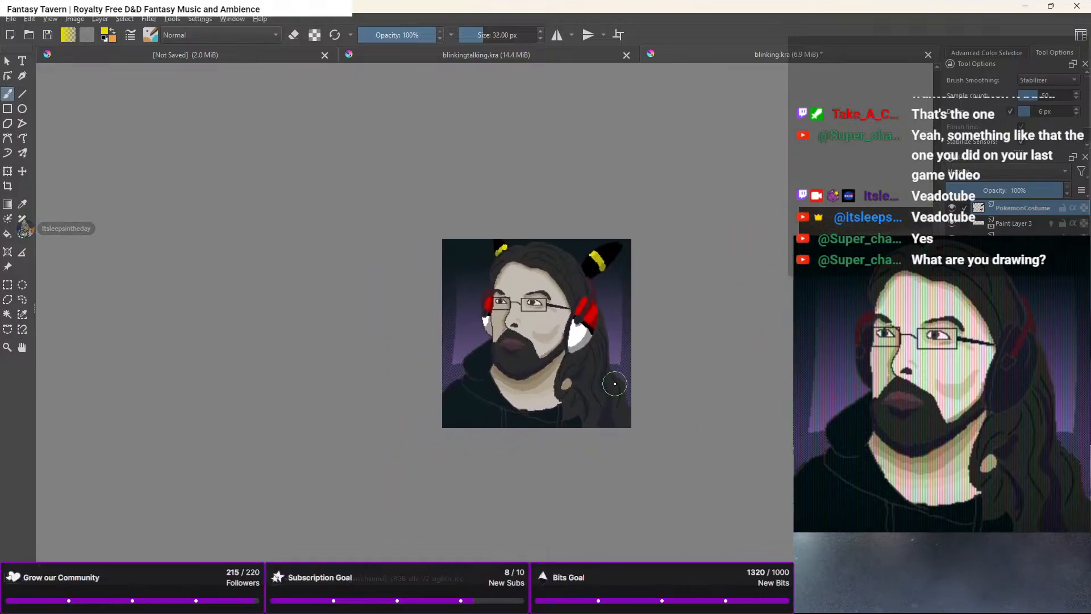
pyautogui.scroll(1, 614, 384)
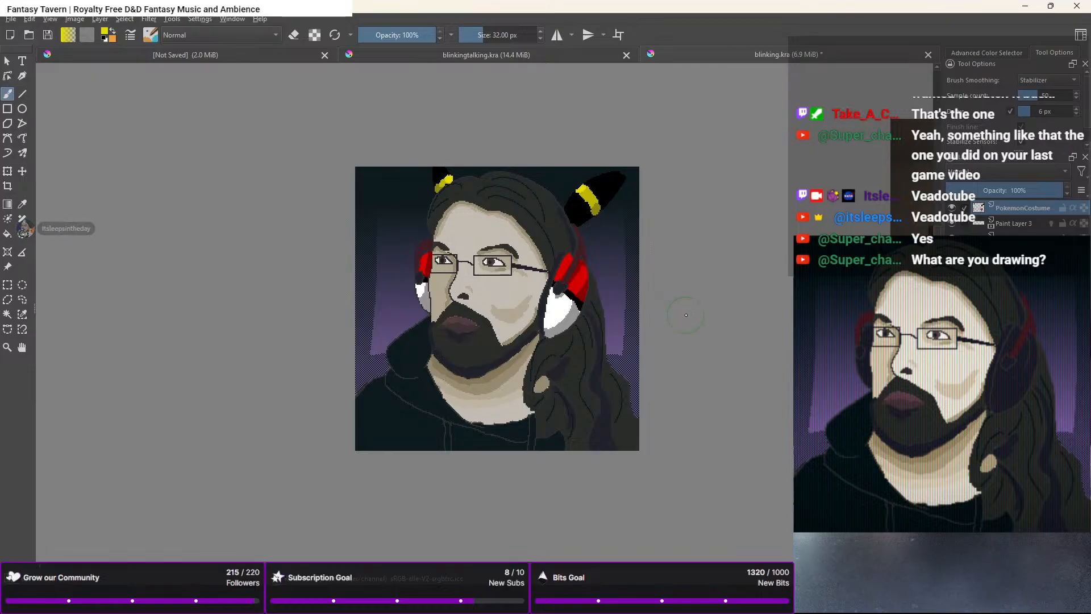
pyautogui.scroll(1, 686, 315)
pyautogui.scroll(-1, 685, 314)
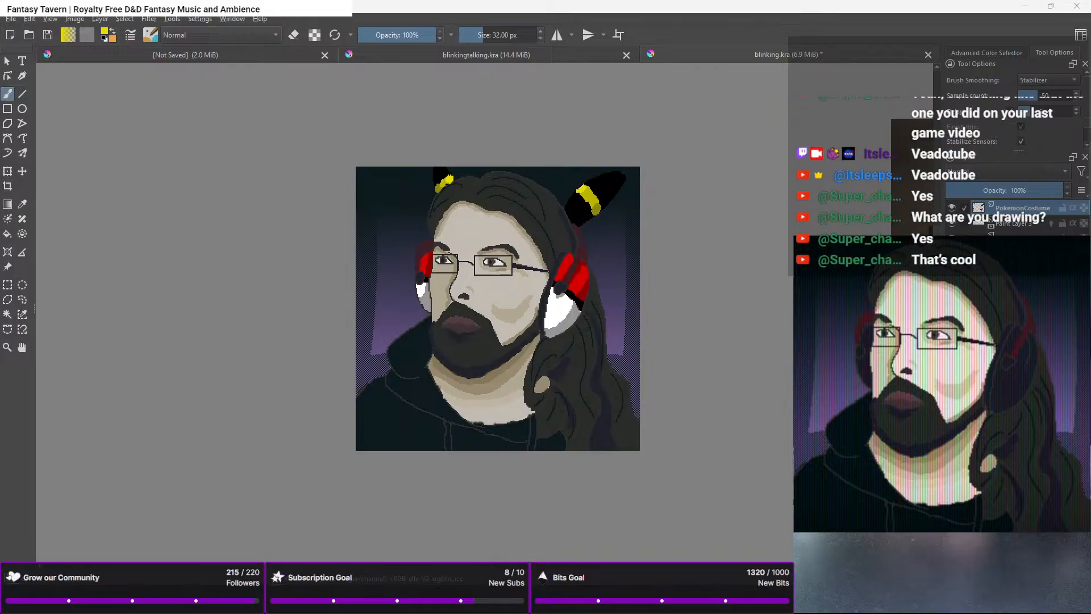
# Choose a medium green with a 1 px brush and draw an ellipse outline about 102 by 85 px over the hoodie's lower-left shoulder
pyautogui.rightClick(357, 408)
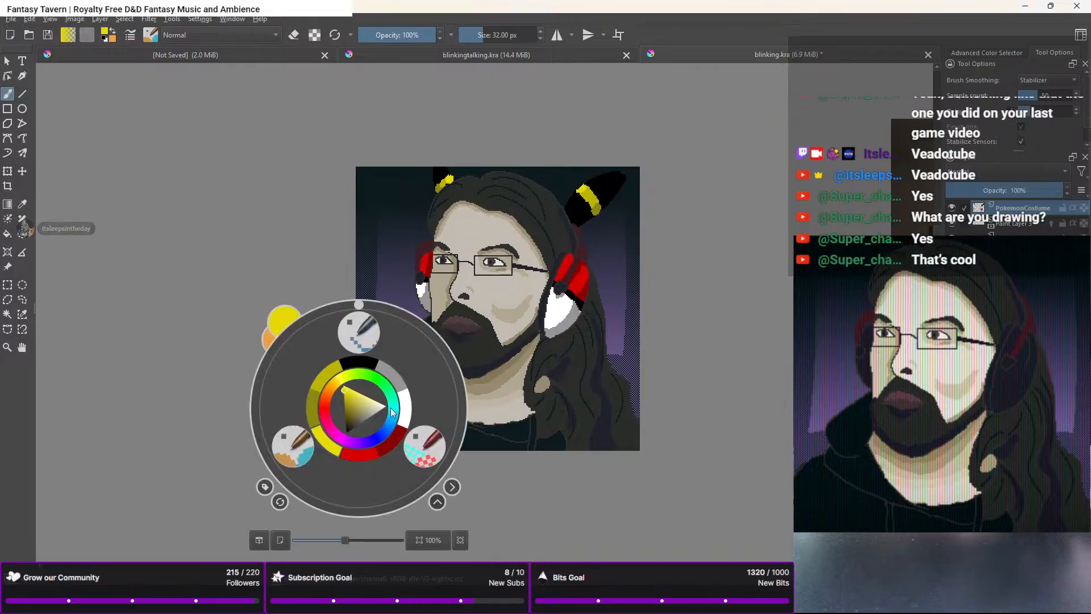
pyautogui.moveTo(375, 382)
pyautogui.mouseDown()
pyautogui.moveTo(385, 390)
pyautogui.moveTo(361, 395)
pyautogui.moveTo(367, 410)
pyautogui.mouseUp()
pyautogui.rightClick(378, 378)
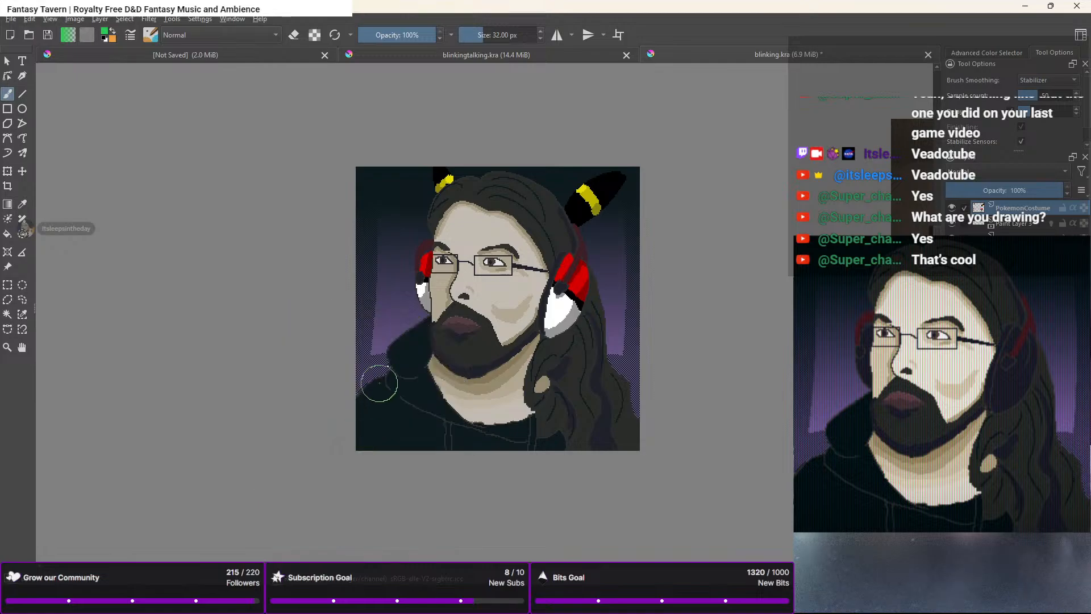
pyautogui.rightClick(377, 403)
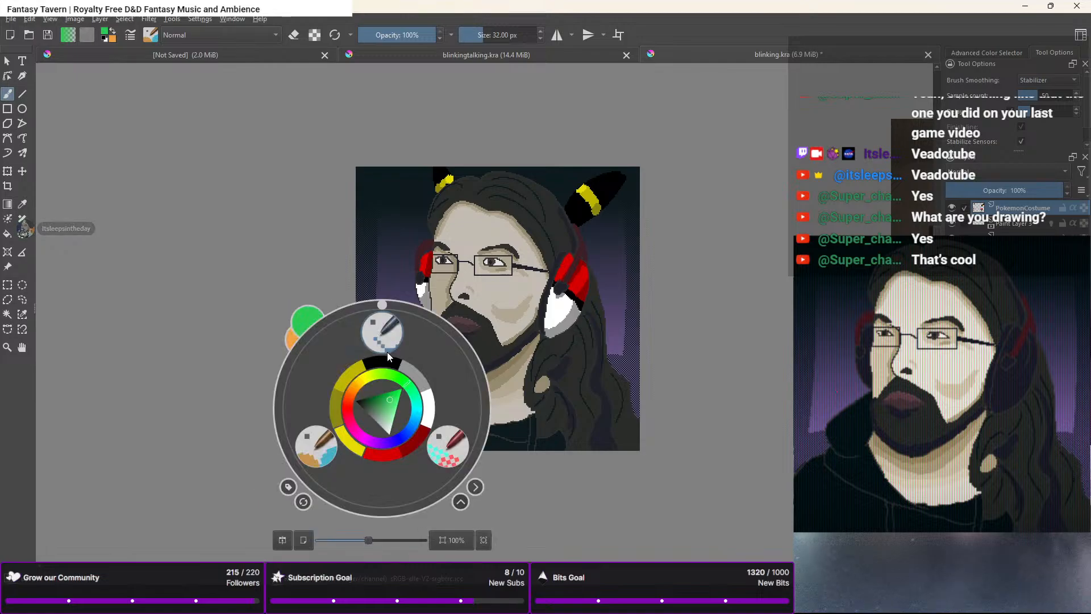
pyautogui.click(297, 316)
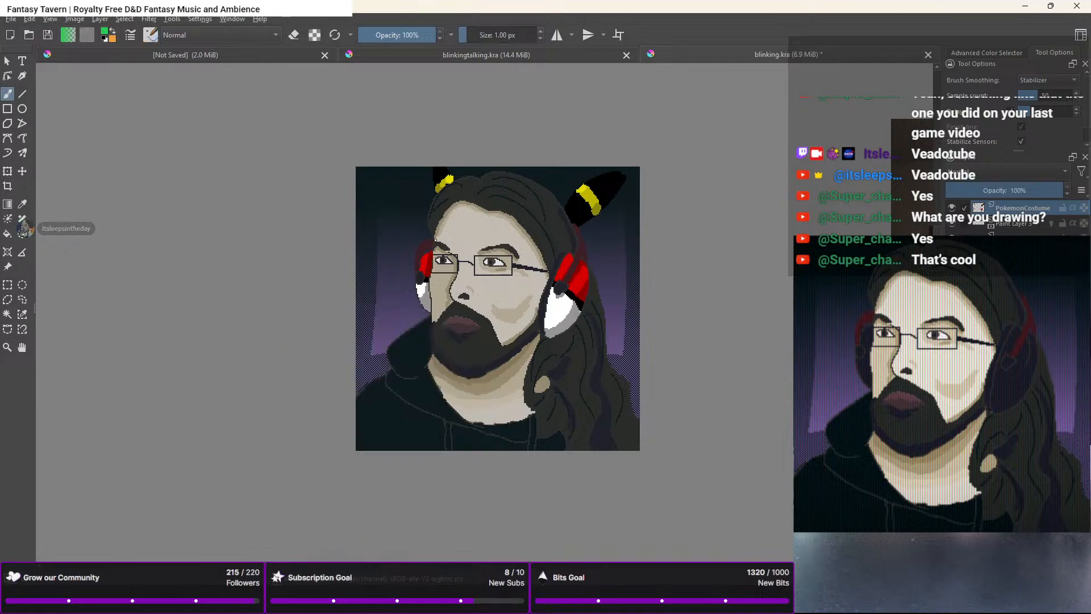
pyautogui.click(24, 110)
pyautogui.moveTo(356, 388); pyautogui.dragTo(473, 485)
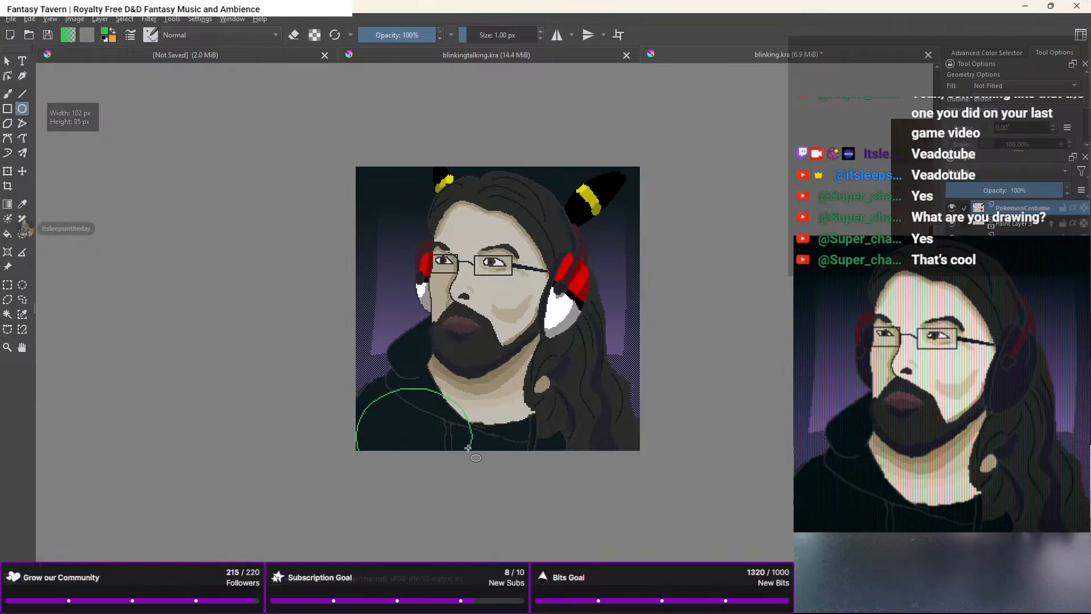
# Outline two pointed ears on top of the green ellipse and erase the ellipse lines running through them
pyautogui.press('b')
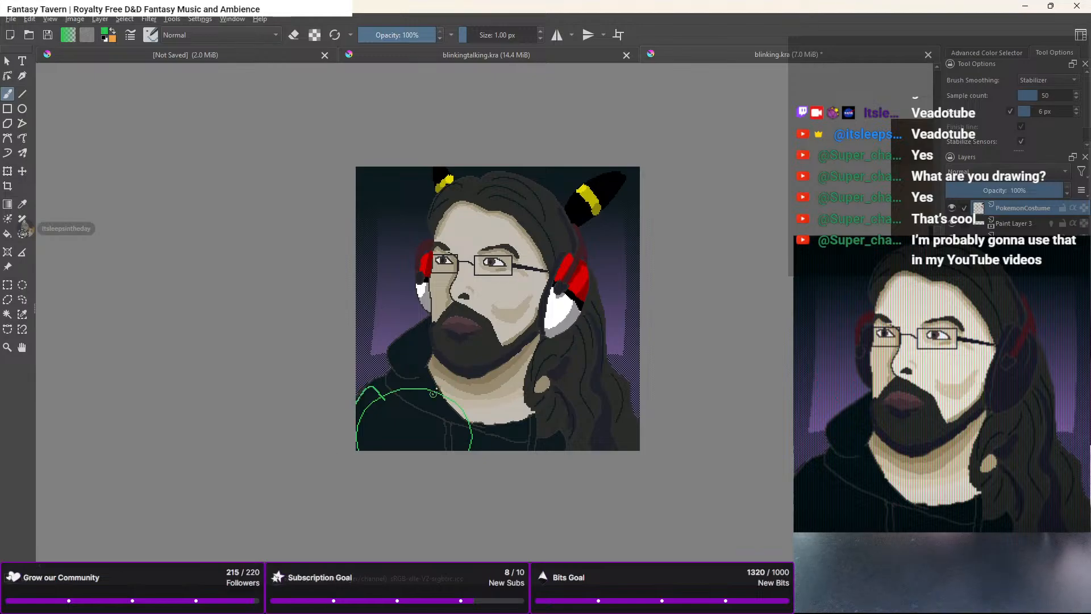
pyautogui.moveTo(442, 380); pyautogui.dragTo(463, 408)
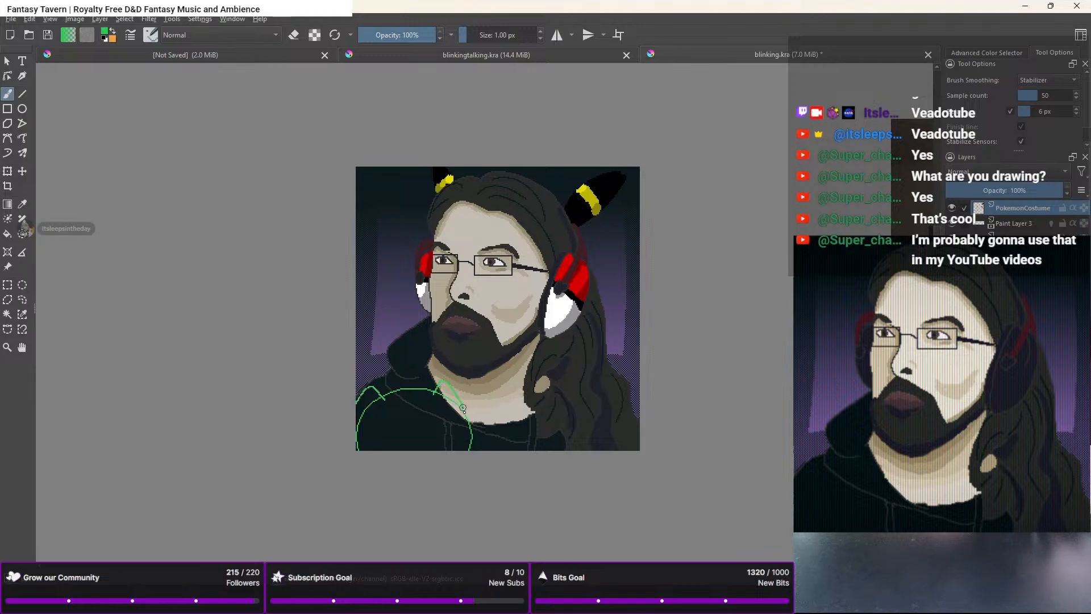
pyautogui.scroll(4, 373, 410)
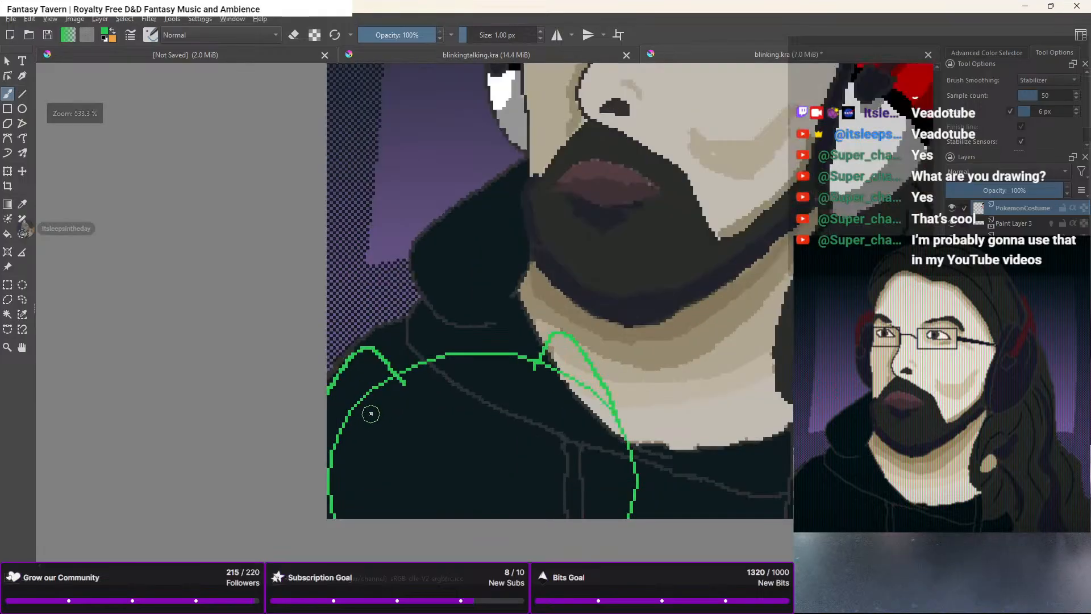
pyautogui.rightClick(352, 370)
pyautogui.click(352, 293)
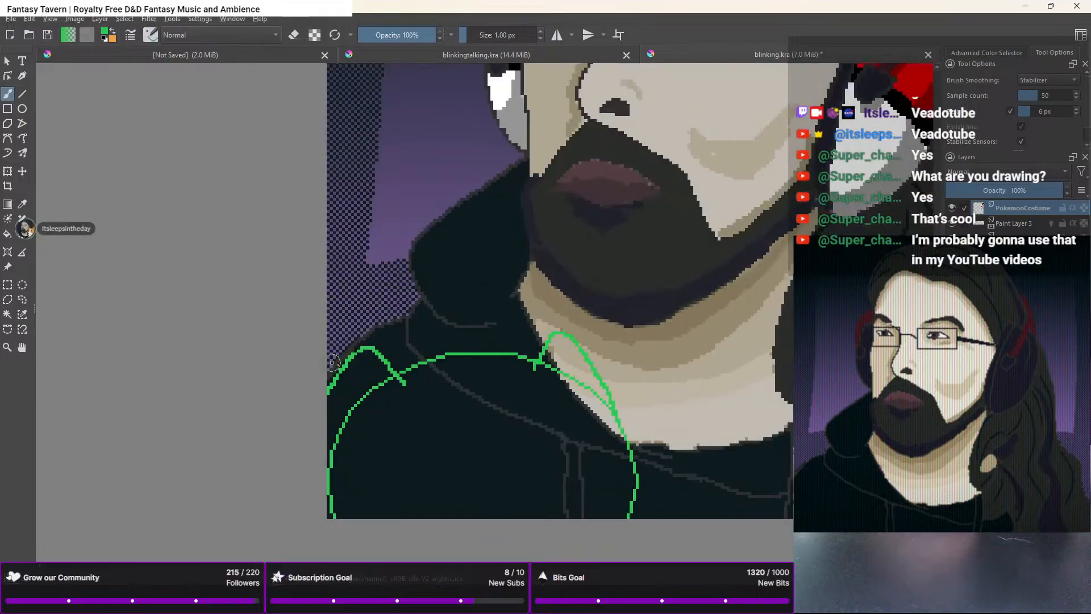
pyautogui.press('e')
pyautogui.moveTo(356, 410); pyautogui.dragTo(333, 447)
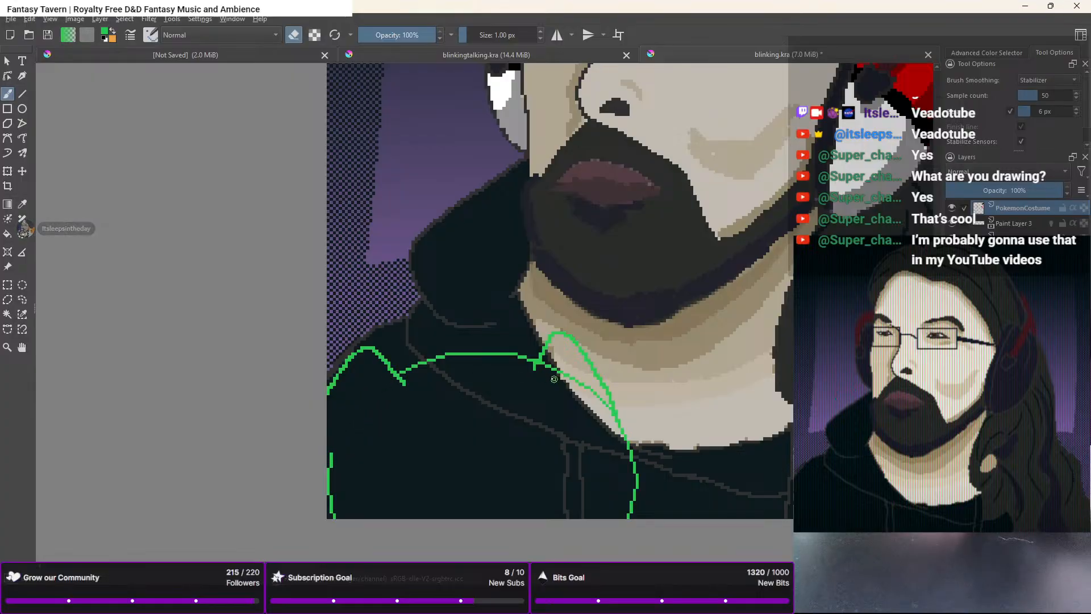
pyautogui.moveTo(548, 366); pyautogui.dragTo(601, 395)
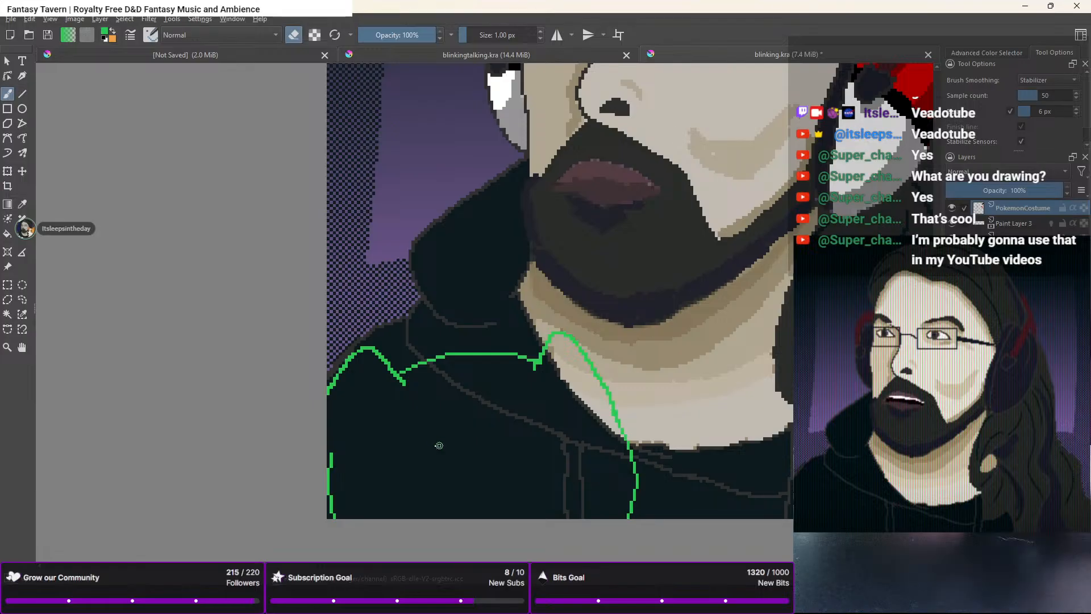
# Choose white and outline two teardrop-shaped eyes inside the green head
pyautogui.rightClick(424, 408)
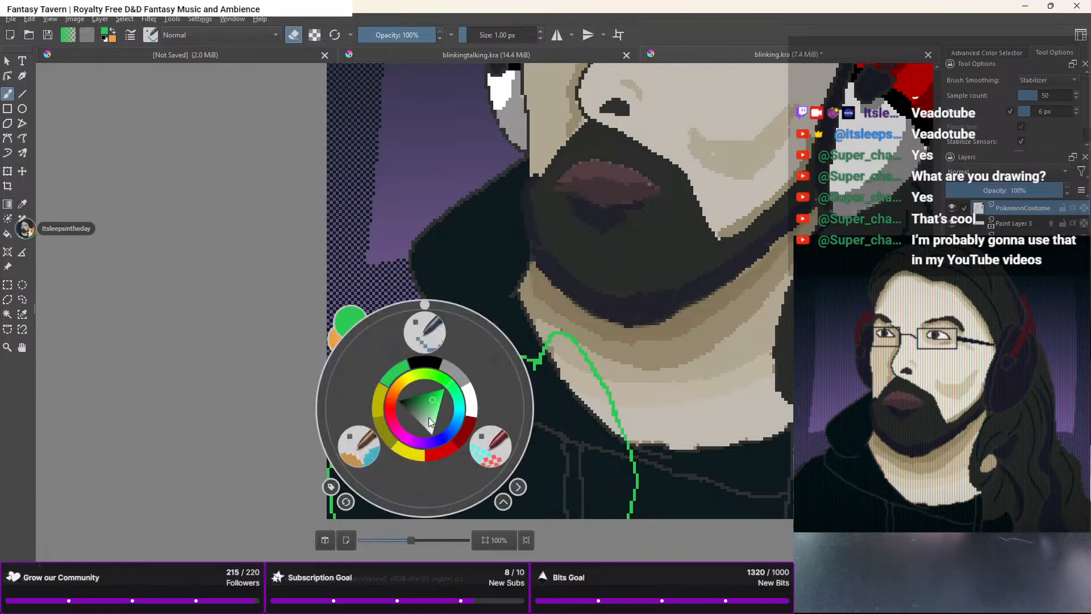
pyautogui.click(469, 398)
pyautogui.press('e')
pyautogui.moveTo(452, 444)
pyautogui.mouseDown()
pyautogui.moveTo(357, 432)
pyautogui.moveTo(358, 470)
pyautogui.moveTo(376, 489)
pyautogui.moveTo(464, 460)
pyautogui.moveTo(388, 462)
pyautogui.moveTo(387, 495)
pyautogui.moveTo(418, 506)
pyautogui.moveTo(451, 496)
pyautogui.moveTo(472, 464)
pyautogui.mouseUp()
pyautogui.hotkey('ctrl', 'z')
pyautogui.moveTo(541, 442)
pyautogui.mouseDown()
pyautogui.moveTo(577, 422)
pyautogui.moveTo(606, 428)
pyautogui.moveTo(609, 448)
pyautogui.moveTo(586, 464)
pyautogui.moveTo(537, 448)
pyautogui.mouseUp()
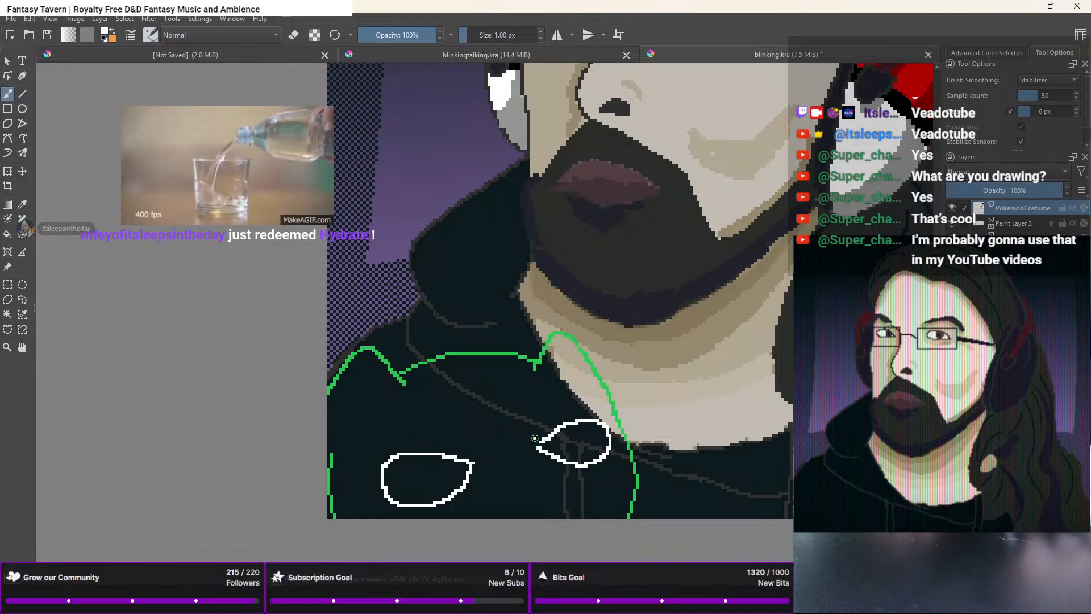
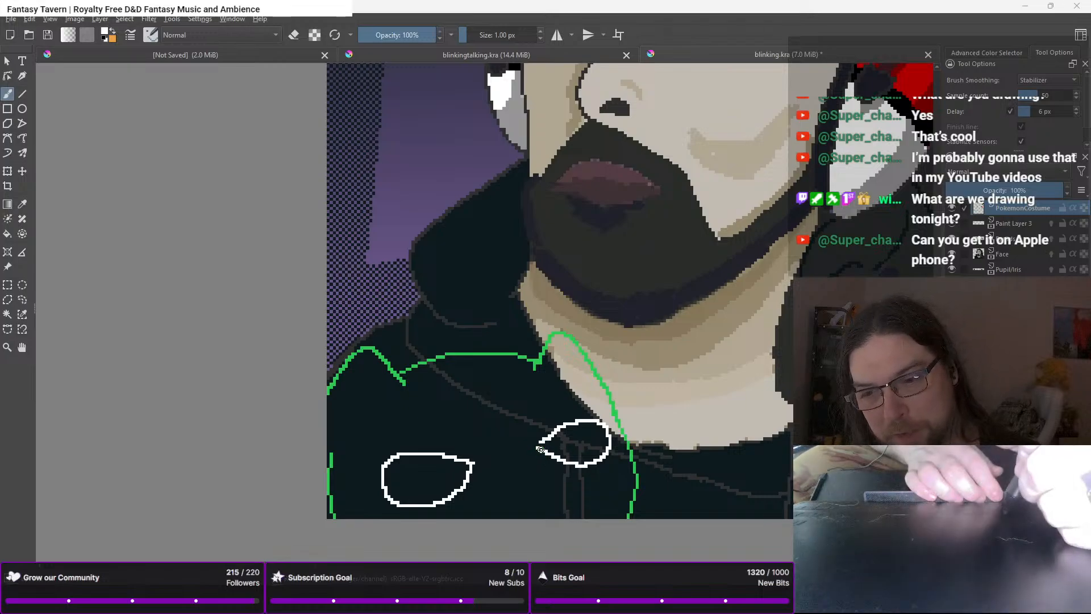
pyautogui.moveTo(538, 449); pyautogui.dragTo(550, 437)
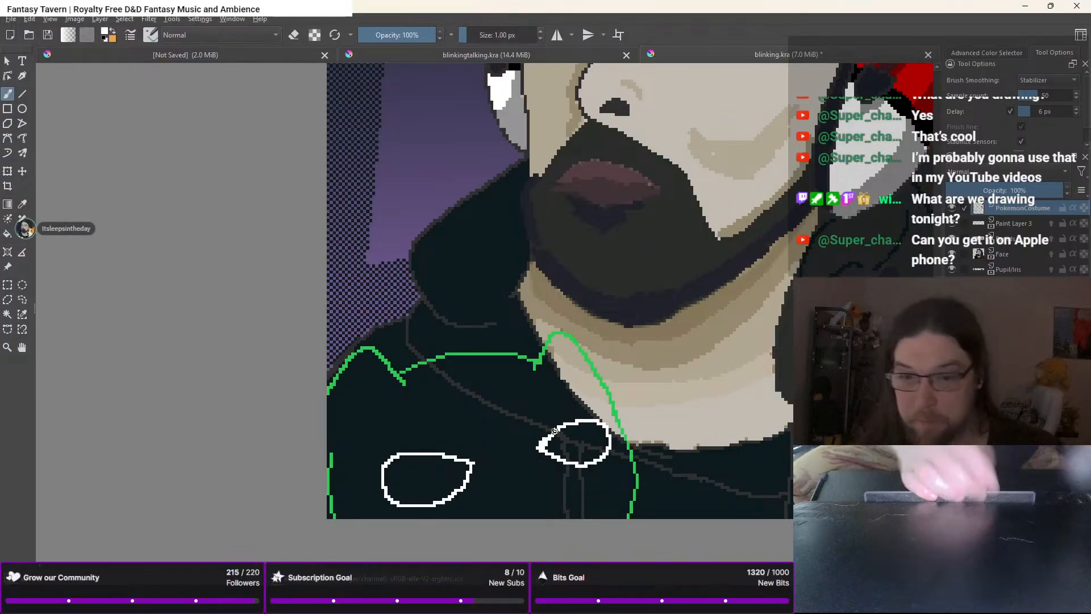
# Choose a darker green and outline two pointed spots on the forehead between the ears
pyautogui.rightClick(409, 340)
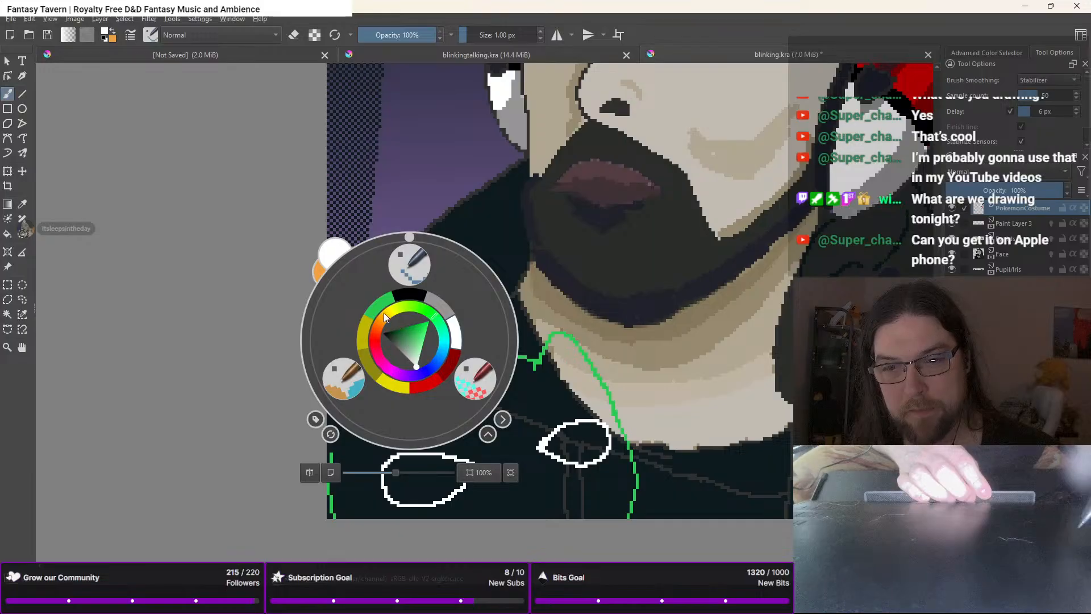
pyautogui.click(402, 332)
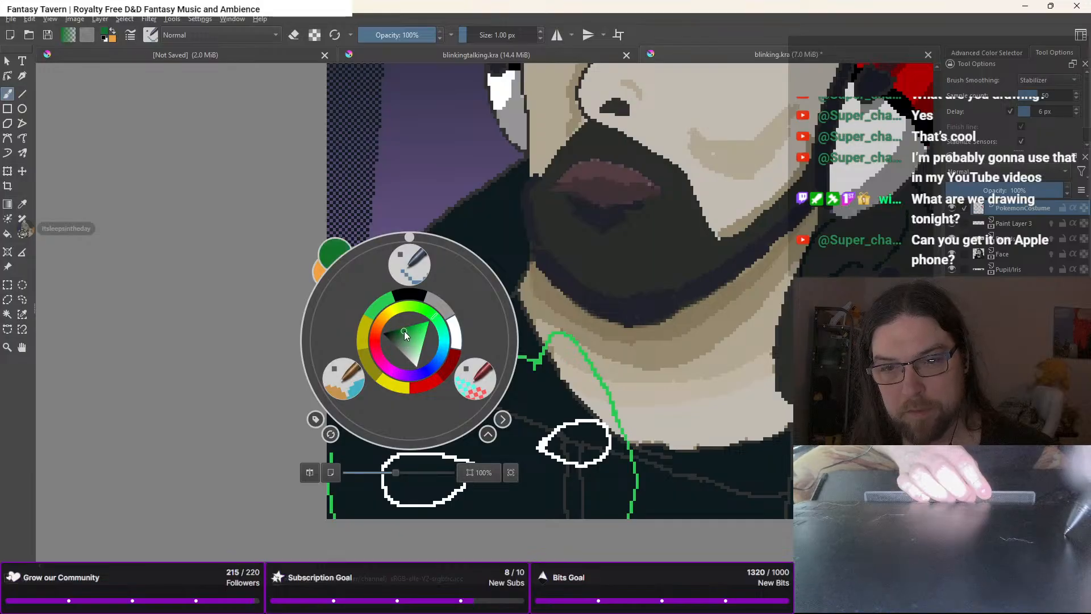
pyautogui.click(408, 329)
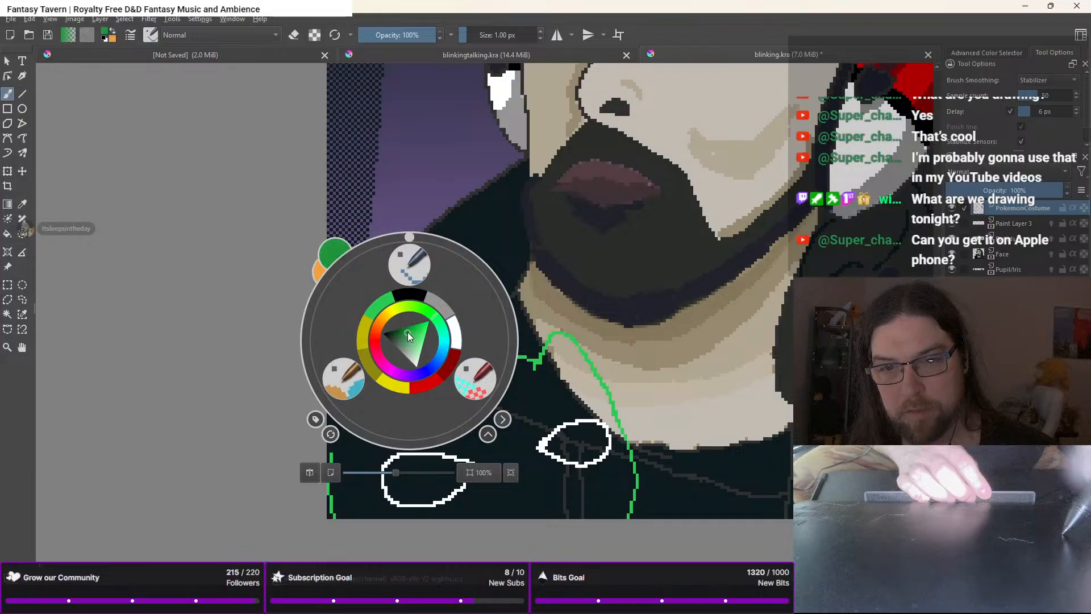
pyautogui.click(404, 332)
pyautogui.rightClick(450, 324)
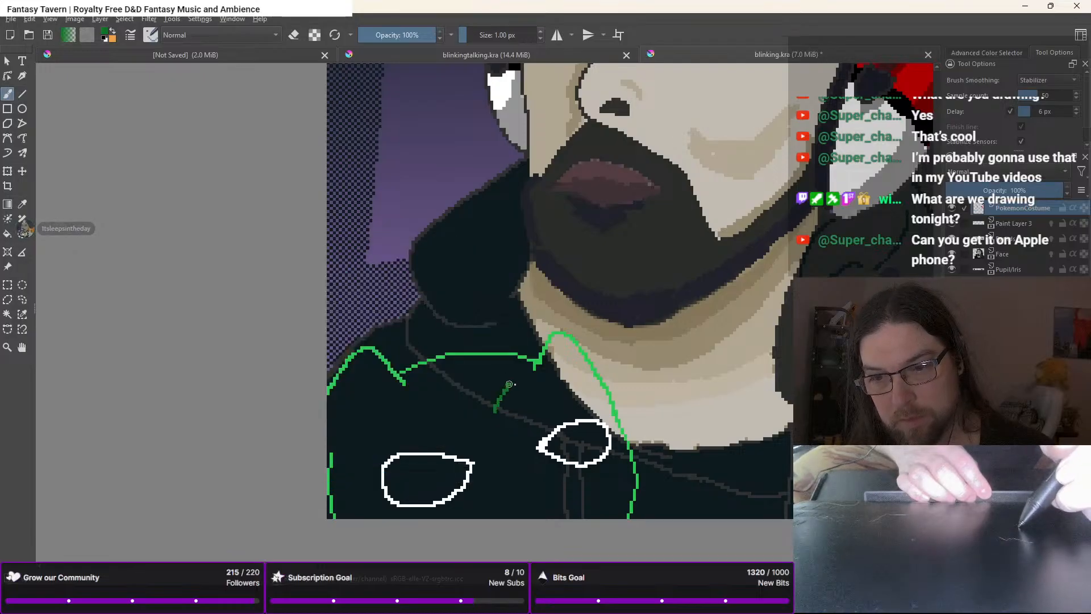
pyautogui.moveTo(492, 419); pyautogui.dragTo(493, 421)
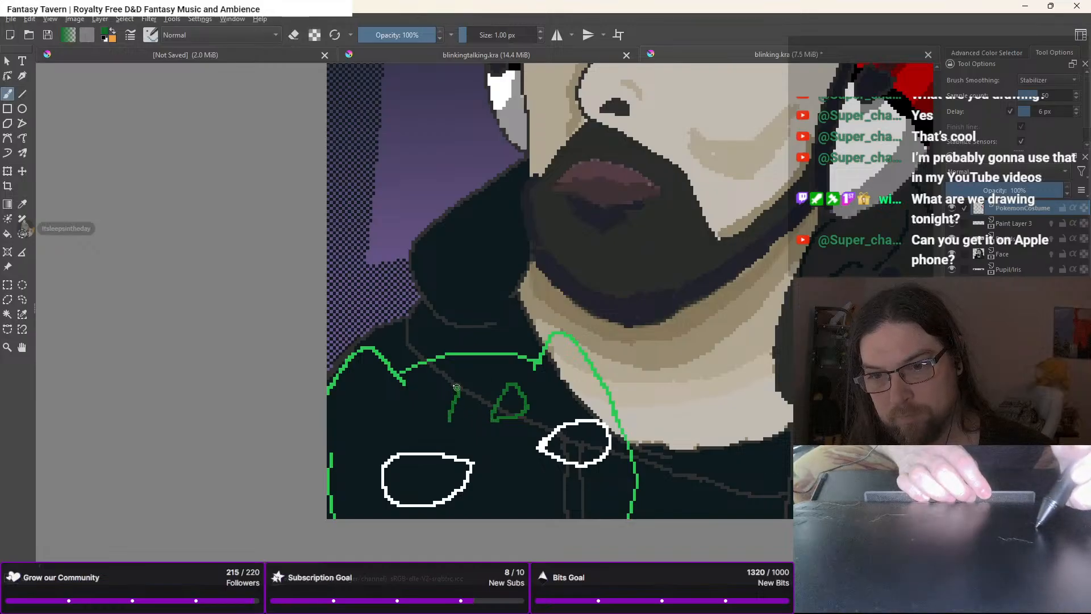
pyautogui.hotkey('ctrl', 'z')
pyautogui.moveTo(480, 397)
pyautogui.mouseDown()
pyautogui.moveTo(442, 387)
pyautogui.moveTo(440, 410)
pyautogui.moveTo(481, 399)
pyautogui.mouseUp()
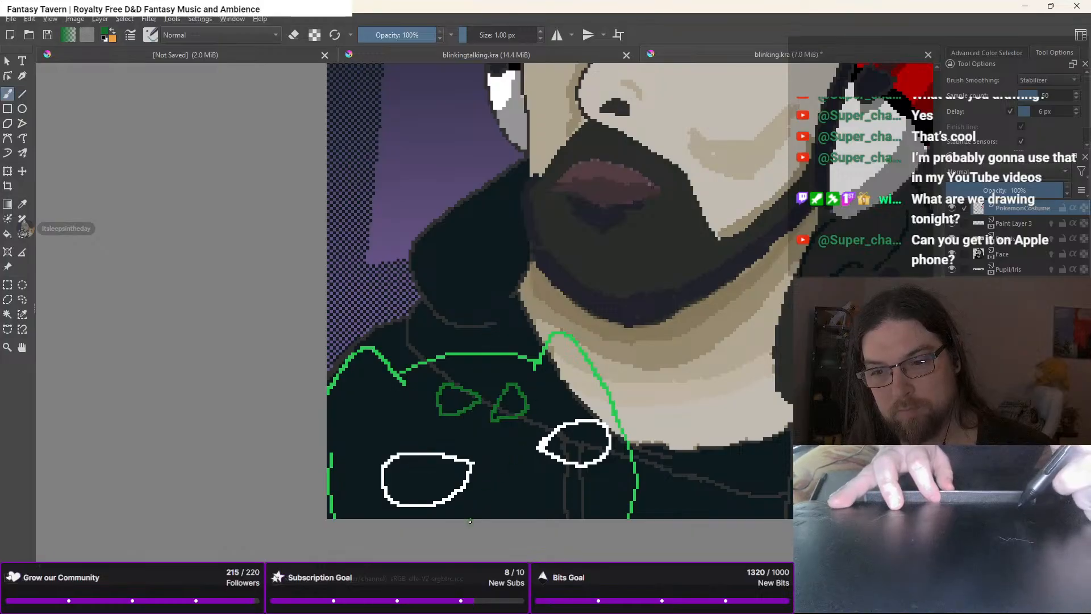
# Choose a slightly softer light green and fill the creature's head around the eyes and spots
pyautogui.rightClick(470, 520)
pyautogui.rightClick(444, 371)
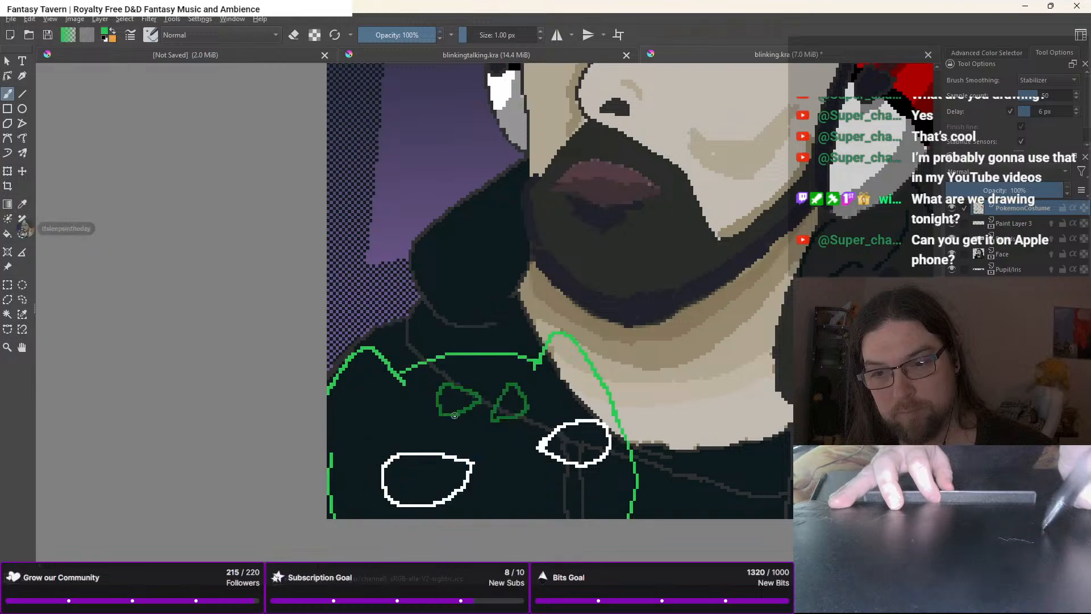
pyautogui.rightClick(462, 408)
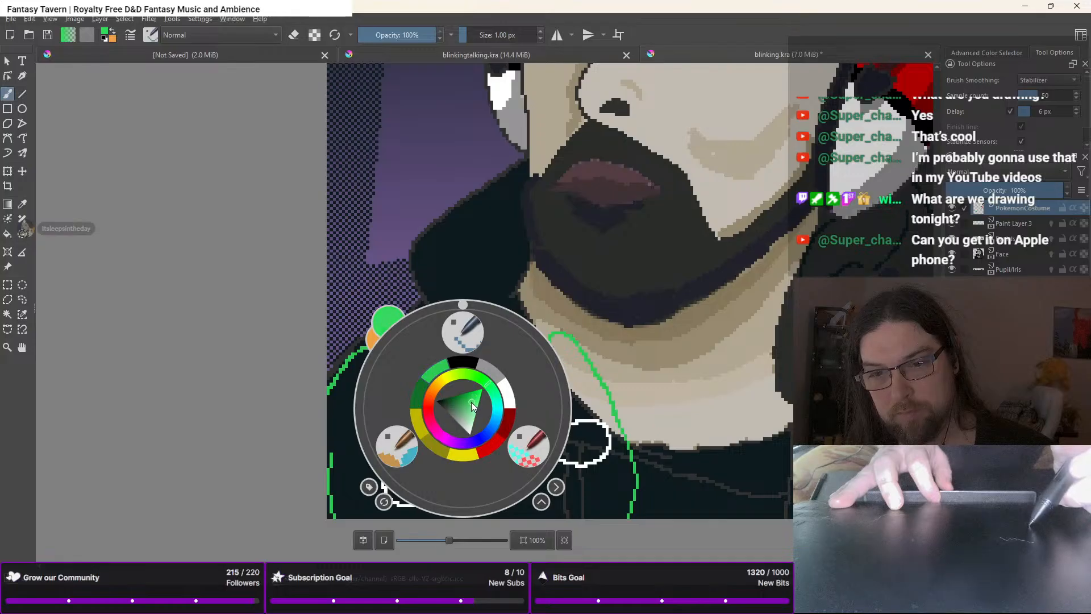
pyautogui.rightClick(434, 496)
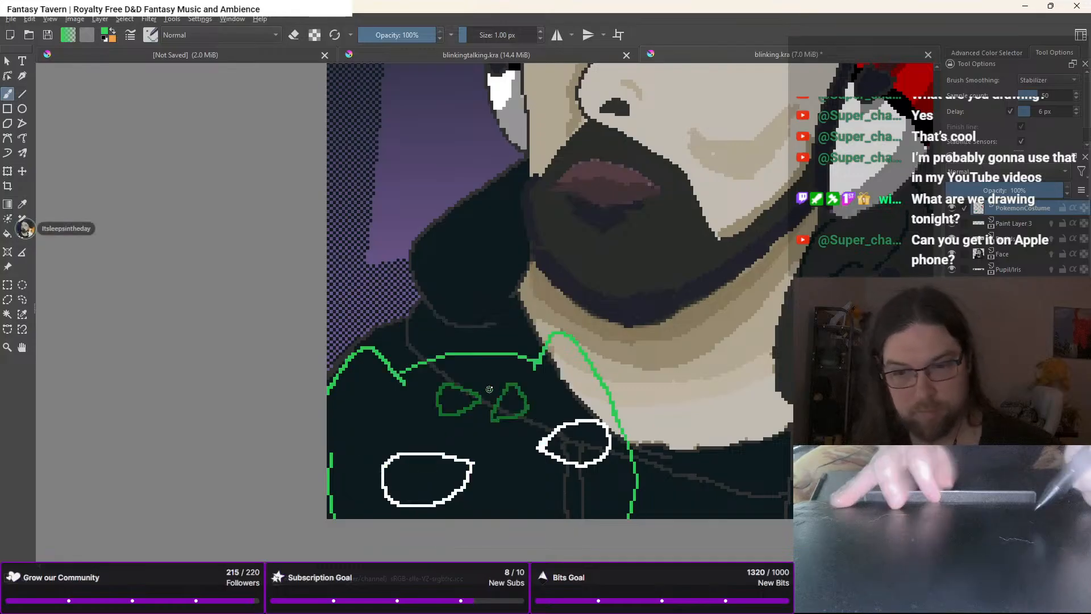
pyautogui.press('f')
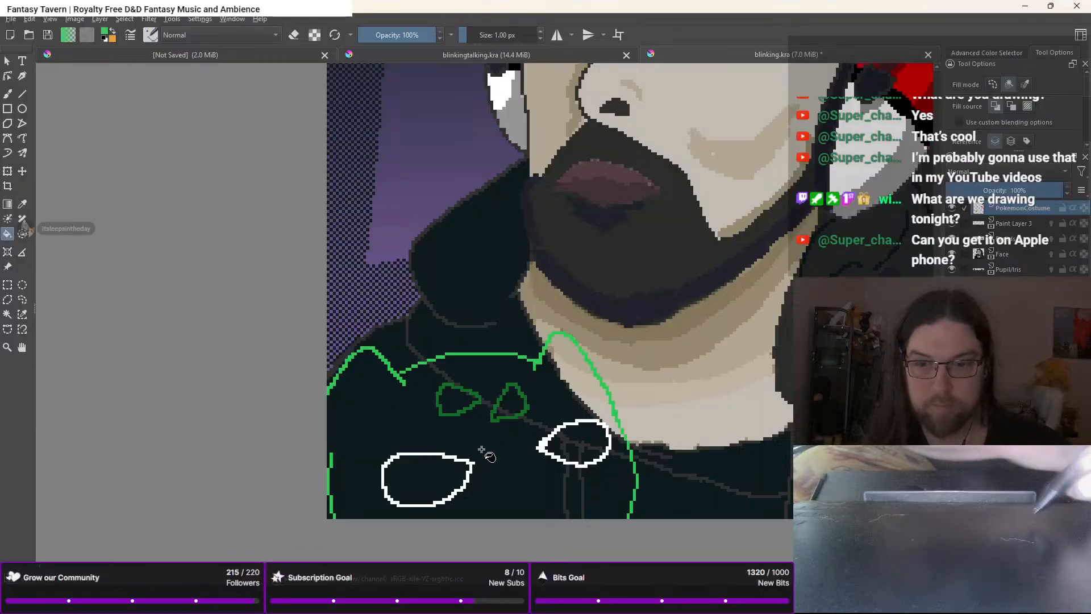
pyautogui.click(476, 489)
# Choose a dark green and fill both forehead spots
pyautogui.rightClick(477, 489)
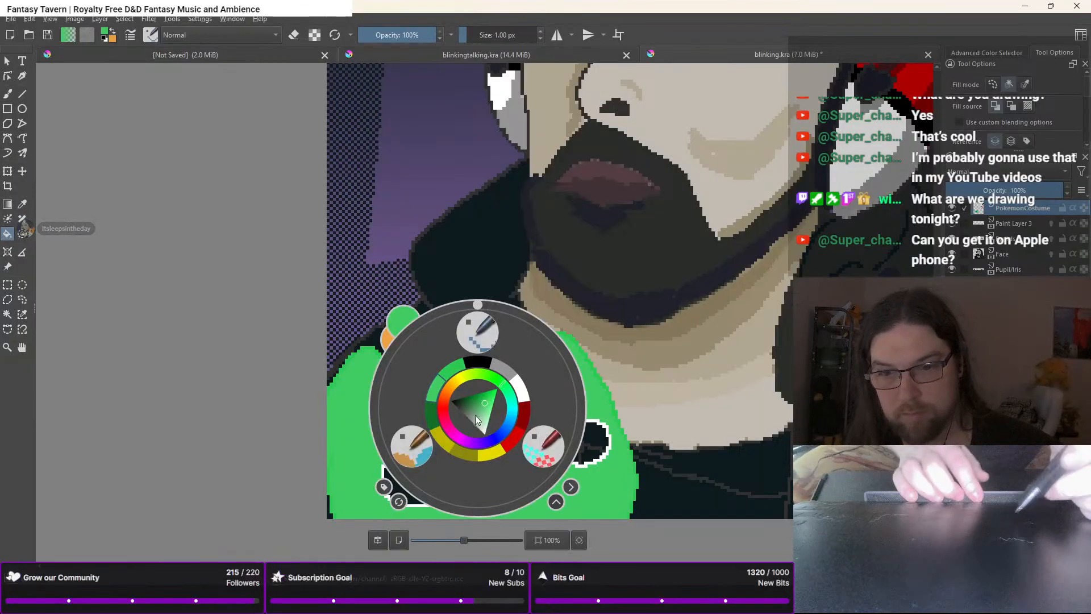
pyautogui.click(432, 416)
pyautogui.rightClick(437, 455)
pyautogui.rightClick(439, 468)
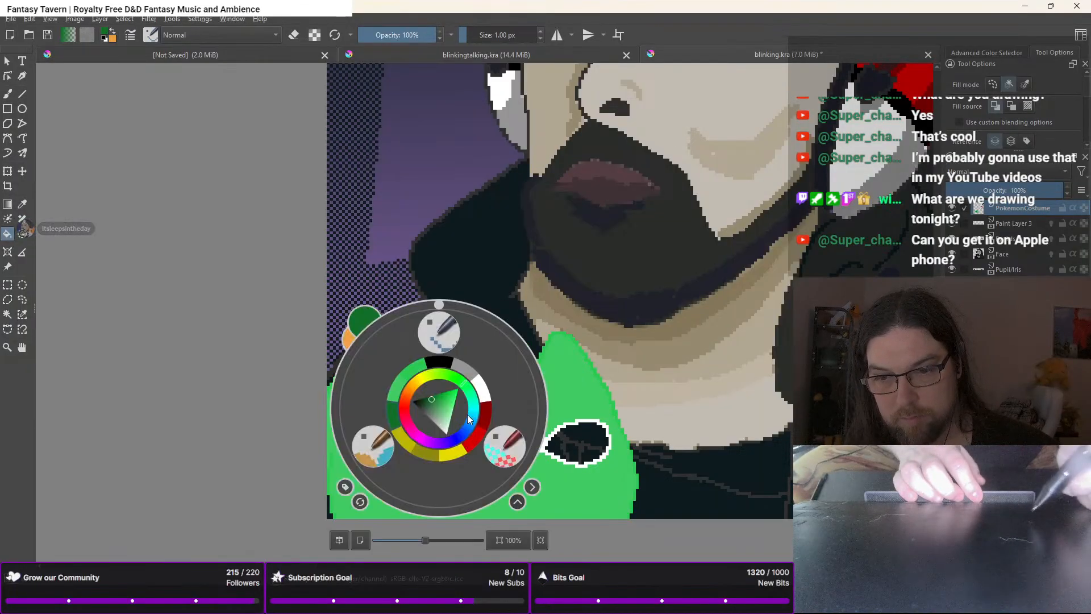
pyautogui.click(429, 401)
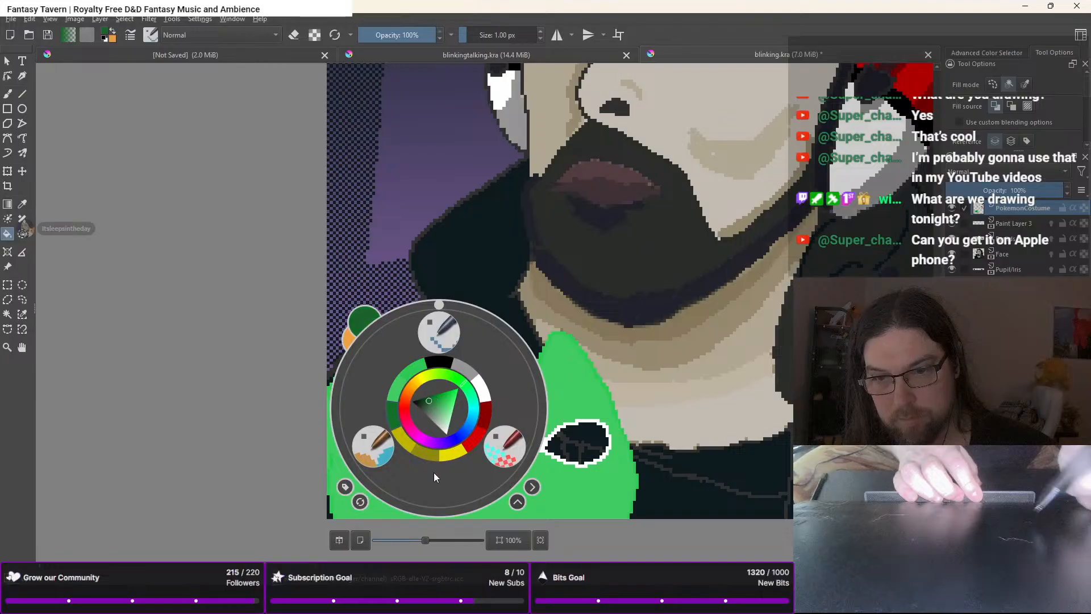
pyautogui.click(506, 409)
pyautogui.click(452, 401)
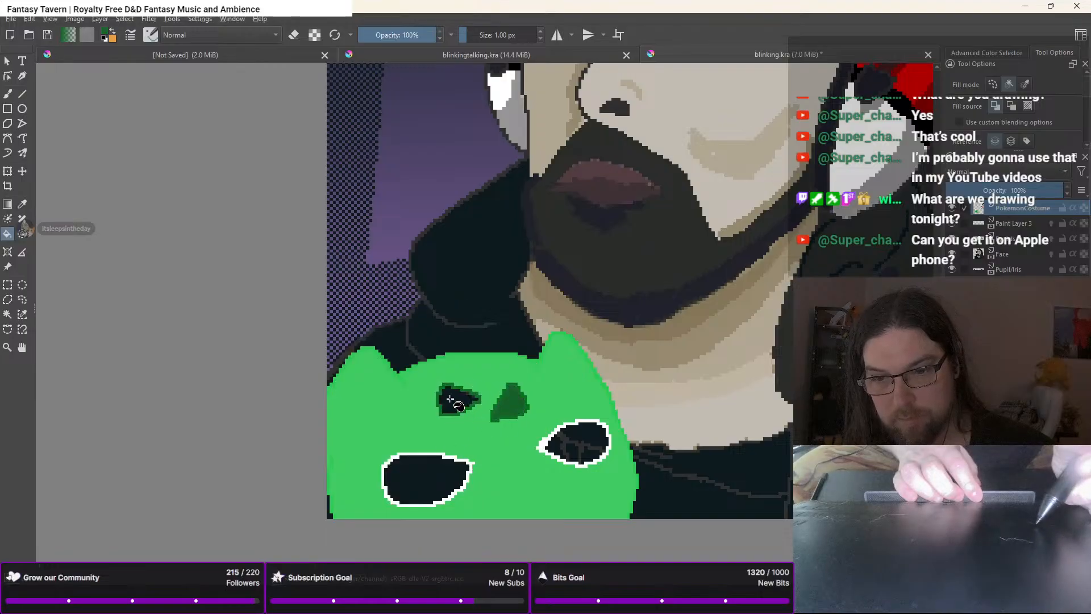
# Choose white and fill both of the green creature's eyes
pyautogui.rightClick(432, 408)
pyautogui.click(479, 388)
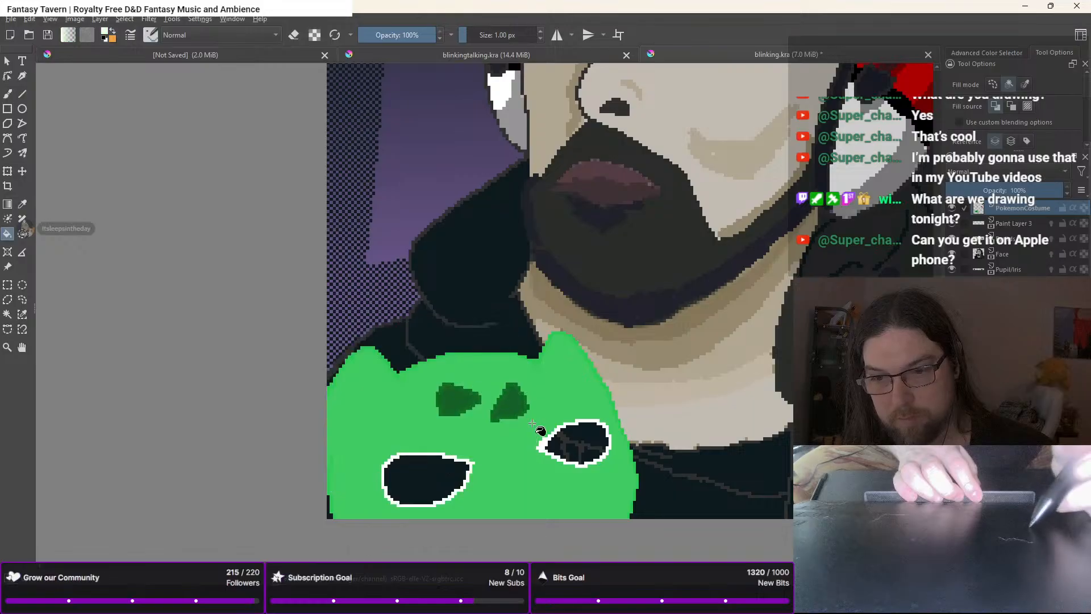
pyautogui.click(574, 454)
pyautogui.click(437, 489)
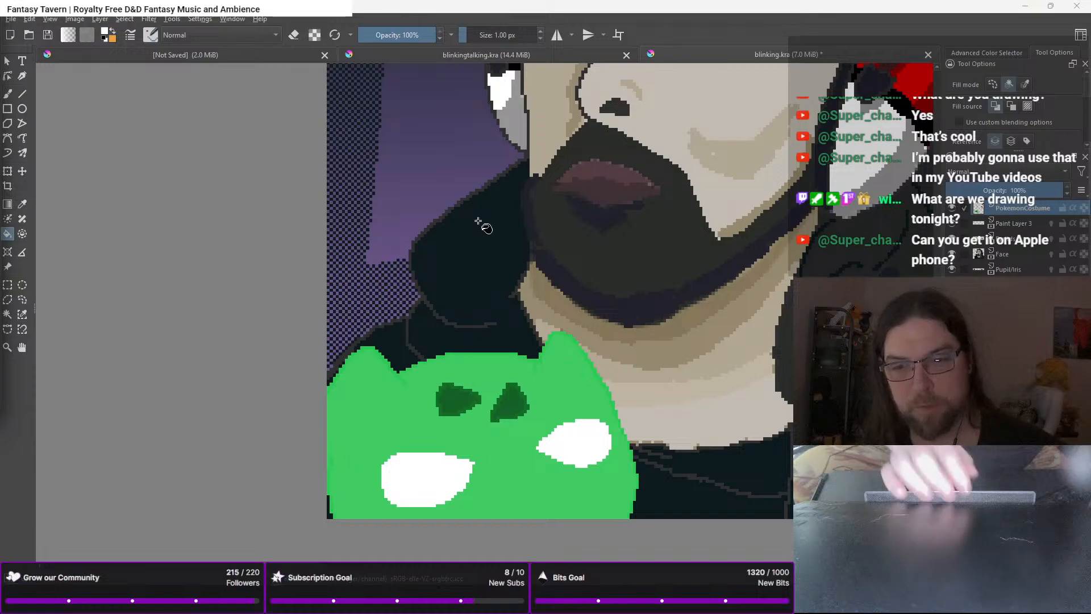
pyautogui.rightClick(426, 375)
pyautogui.click(440, 325)
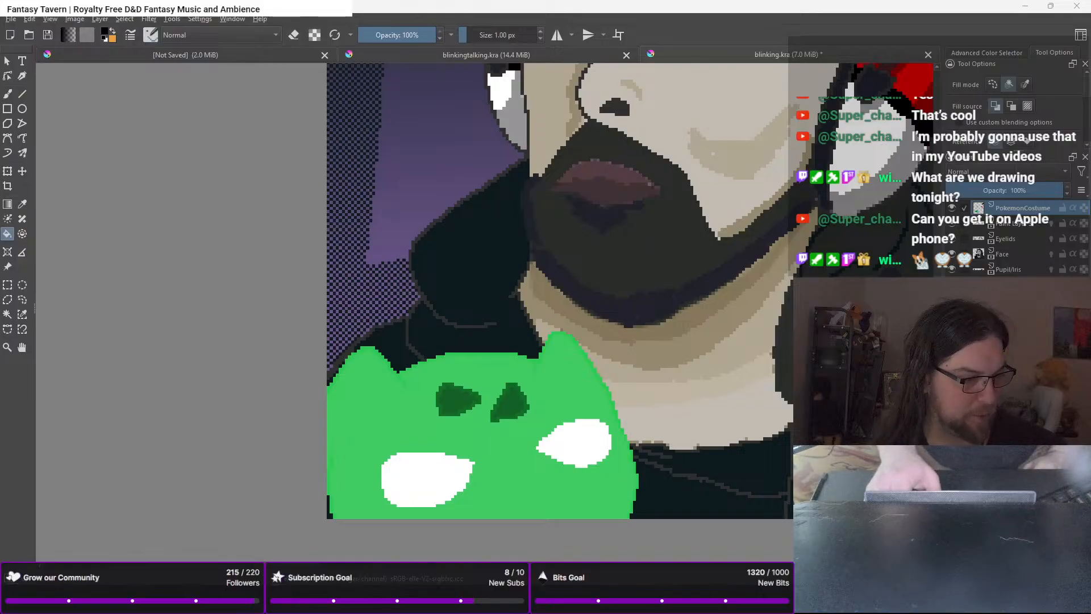
pyautogui.press('super+d')
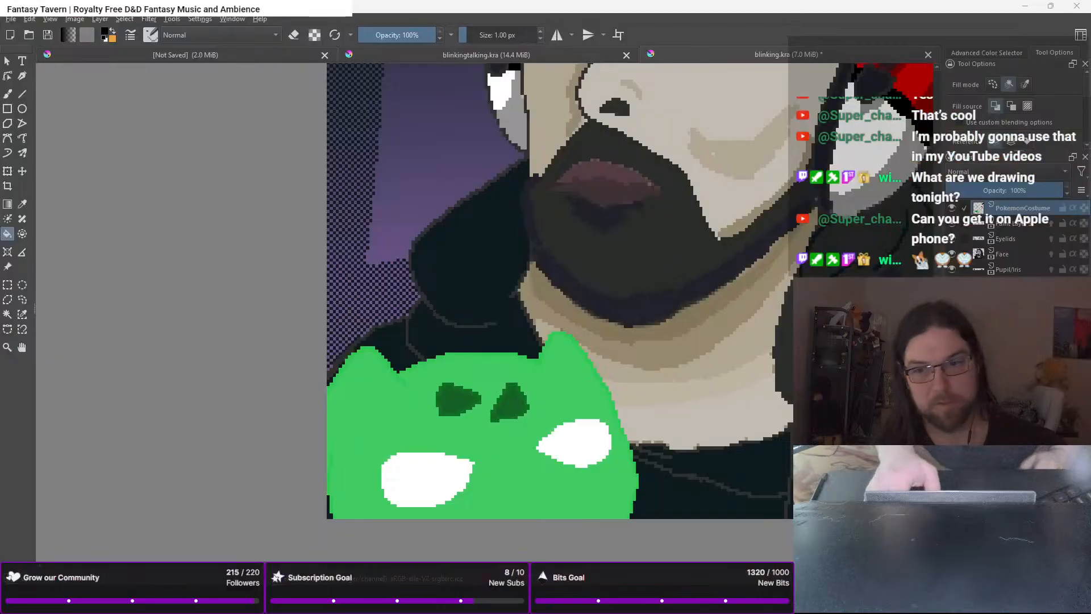
# Choose dark red and outline the iris inside the creature's left-hand white eye with a 1 px brush
pyautogui.rightClick(483, 278)
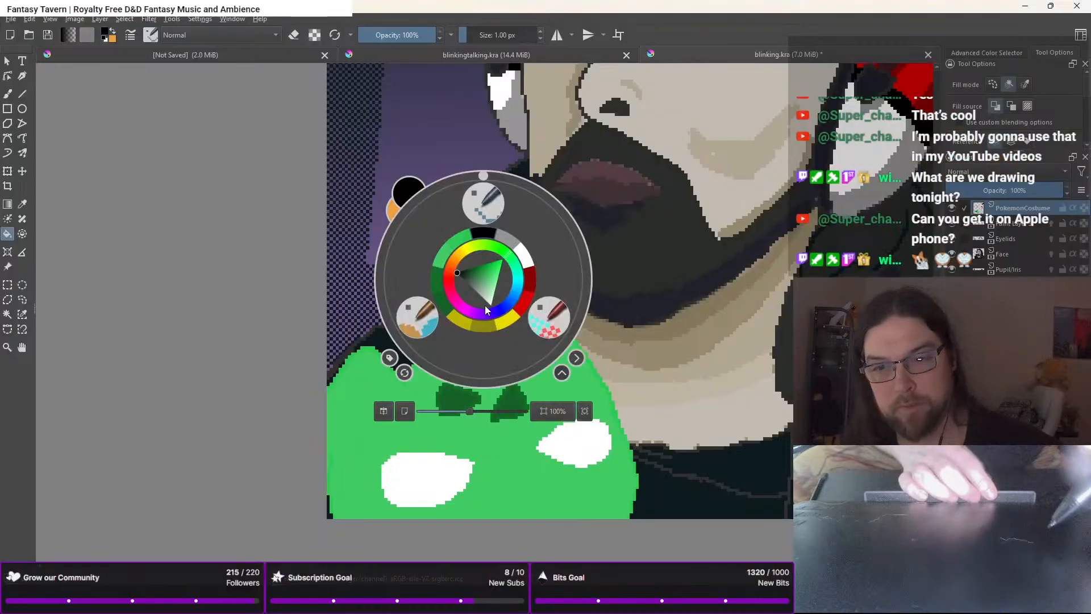
pyautogui.click(529, 282)
pyautogui.press('b')
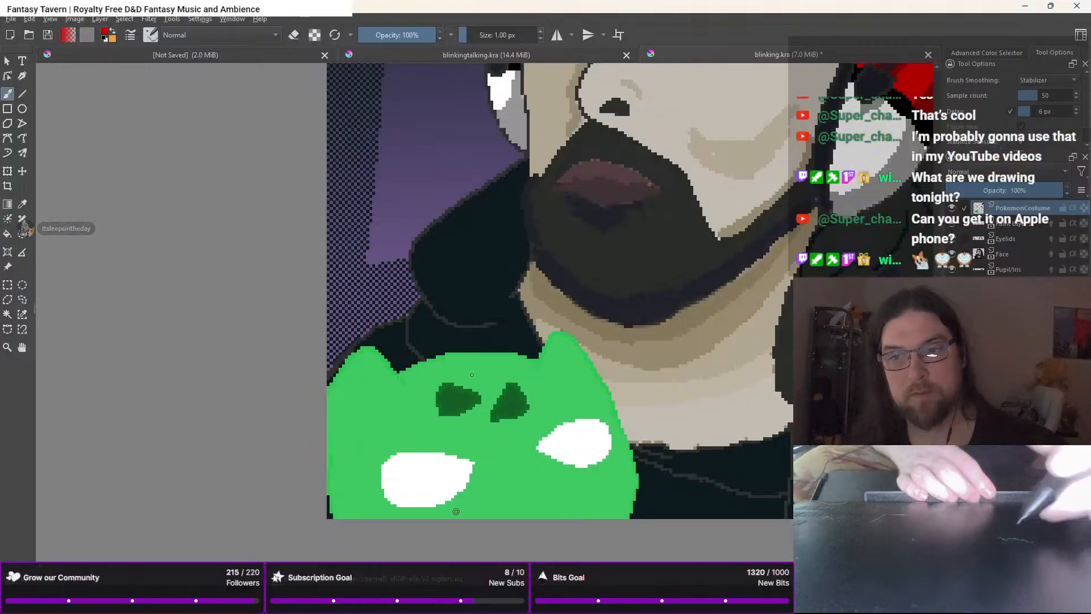
pyautogui.rightClick(418, 470)
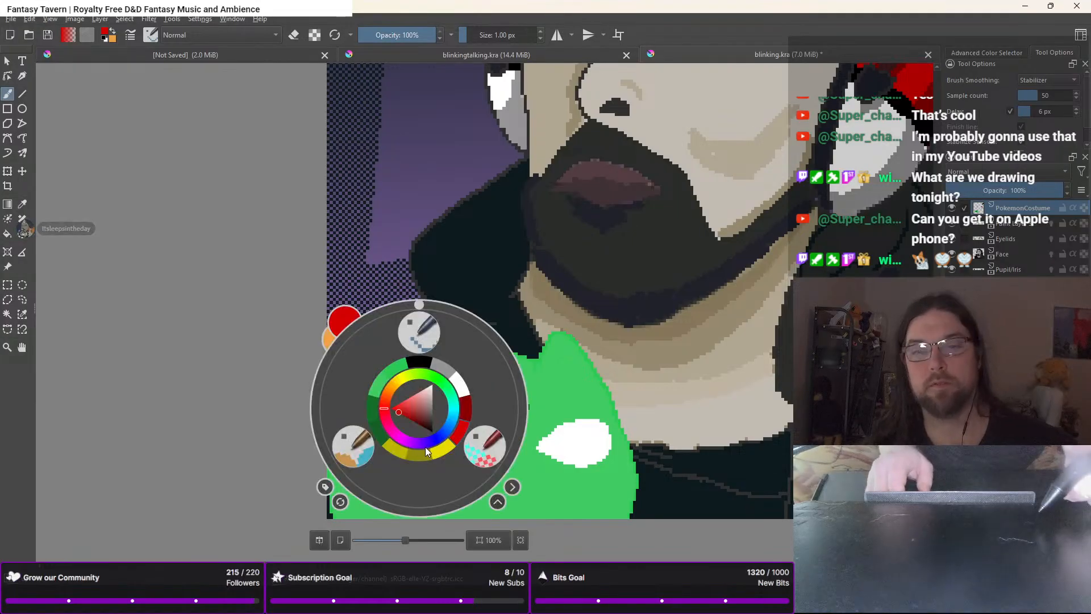
pyautogui.click(468, 408)
pyautogui.rightClick(449, 400)
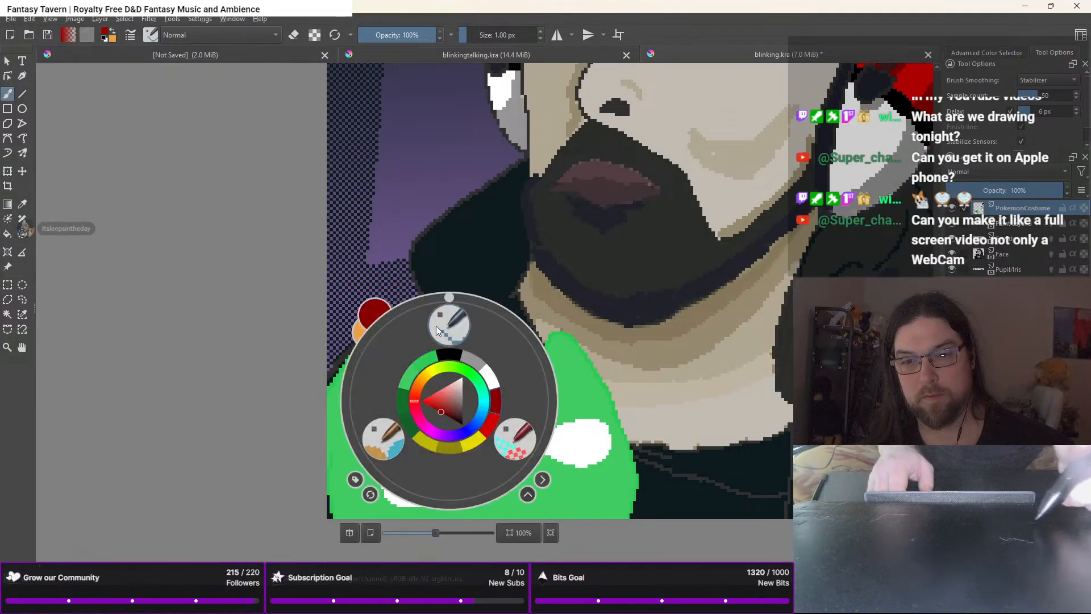
pyautogui.click(445, 325)
pyautogui.scroll(1, 429, 469)
pyautogui.scroll(1, 417, 487)
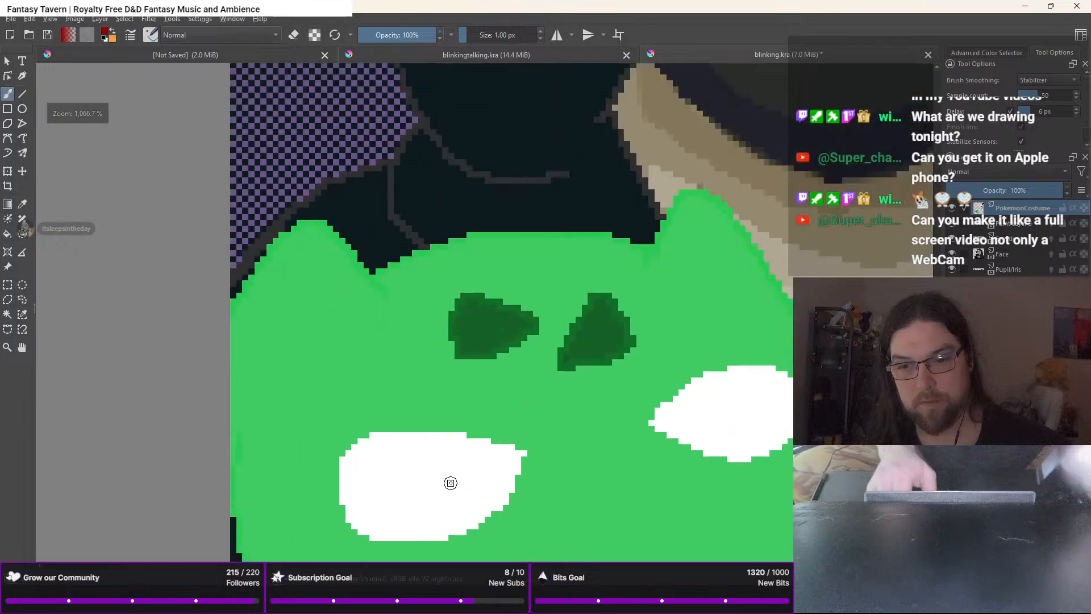
pyautogui.moveTo(451, 482); pyautogui.dragTo(409, 390)
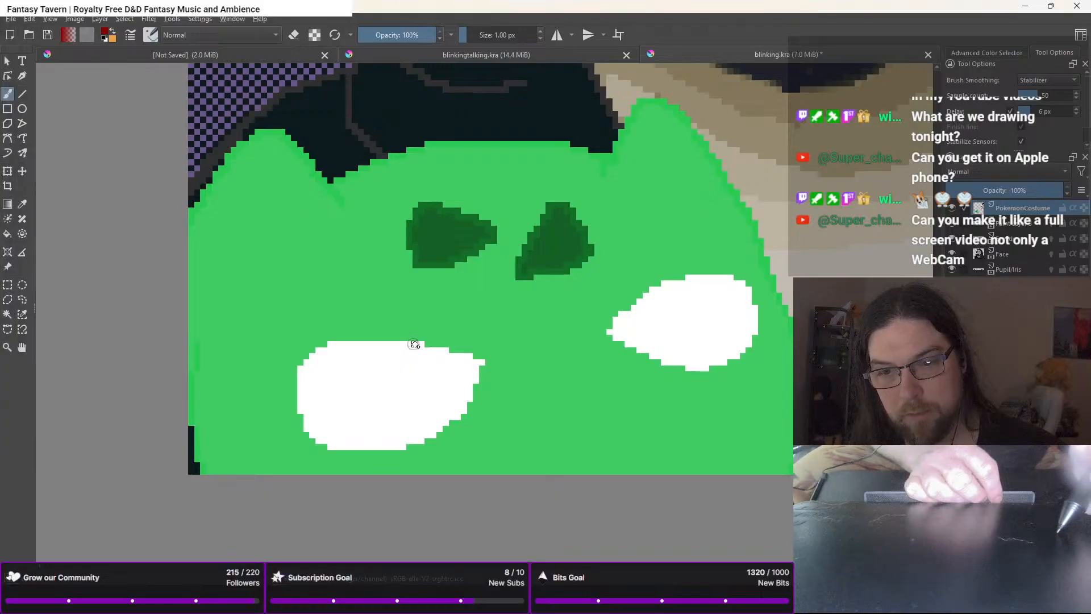
pyautogui.moveTo(413, 342)
pyautogui.mouseDown()
pyautogui.moveTo(426, 380)
pyautogui.moveTo(418, 428)
pyautogui.moveTo(382, 448)
pyautogui.mouseUp()
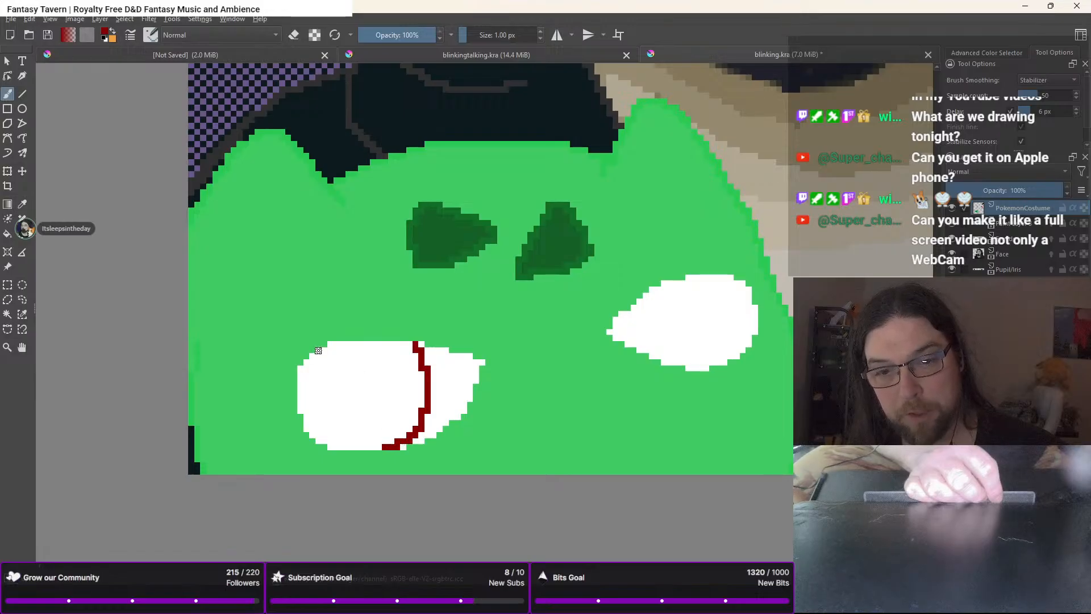
pyautogui.moveTo(314, 363)
pyautogui.mouseDown()
pyautogui.moveTo(331, 434)
pyautogui.moveTo(382, 446)
pyautogui.mouseUp()
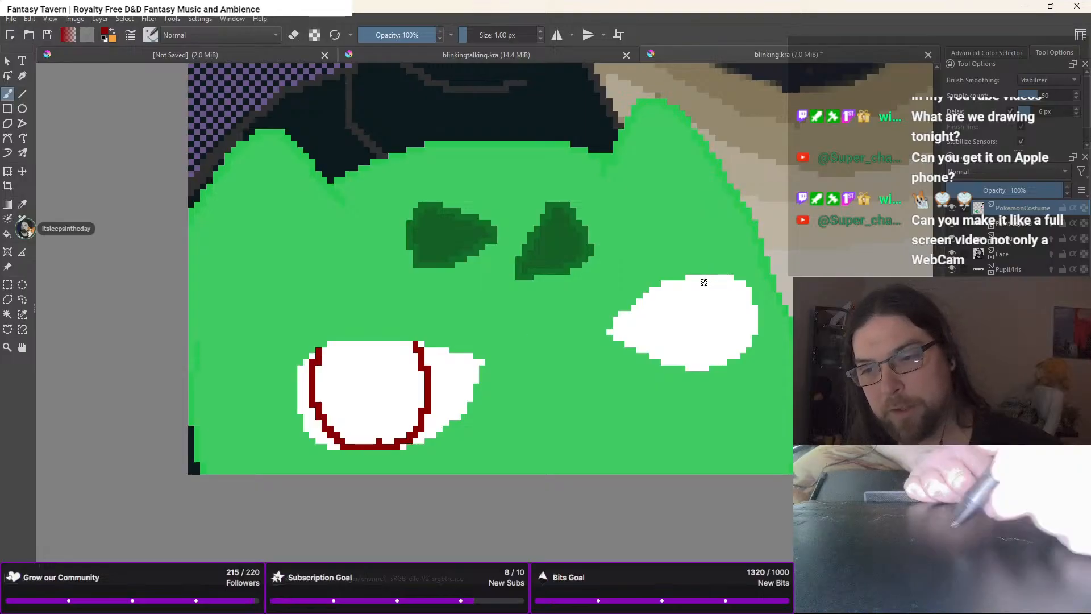
# Outline a matching dark red iris inside the creature's right-hand eye
pyautogui.moveTo(730, 277)
pyautogui.mouseDown()
pyautogui.moveTo(737, 317)
pyautogui.moveTo(703, 362)
pyautogui.moveTo(676, 358)
pyautogui.moveTo(664, 340)
pyautogui.moveTo(664, 291)
pyautogui.mouseUp()
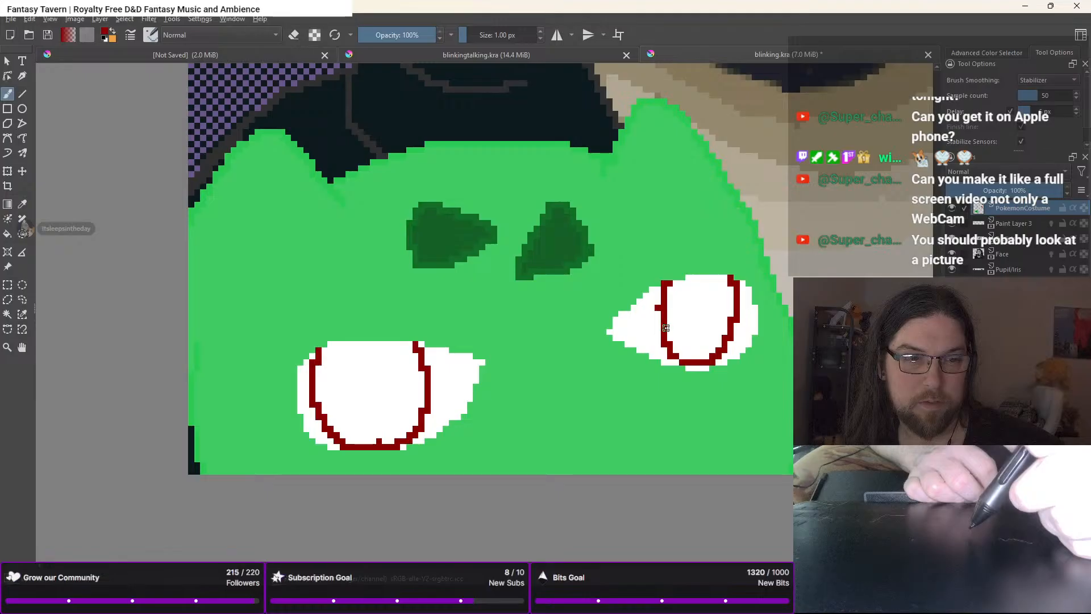
pyautogui.scroll(5, 667, 329)
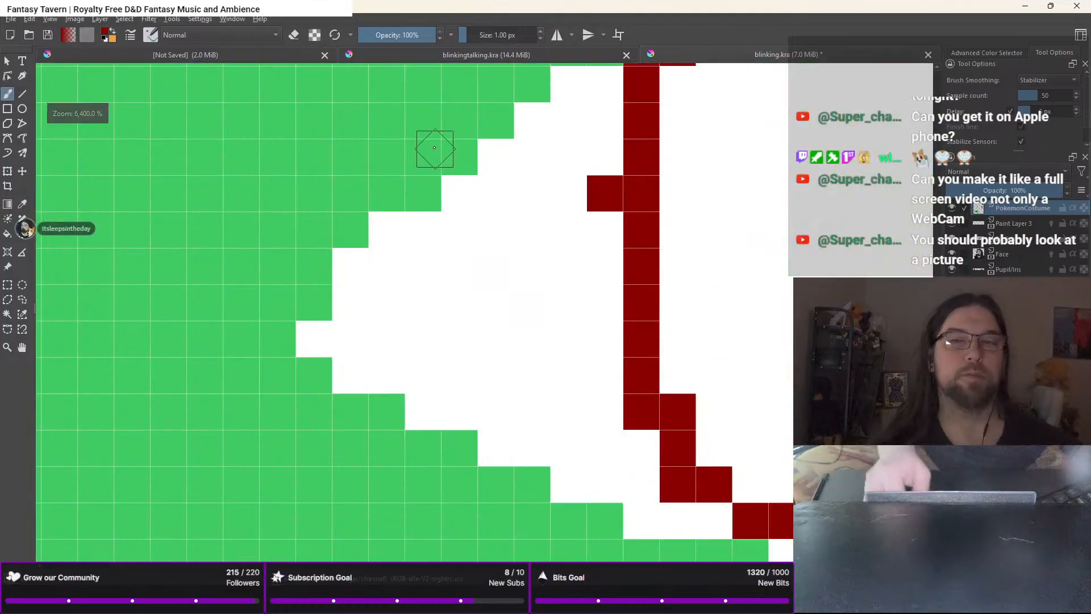
pyautogui.scroll(-4, 440, 184)
pyautogui.moveTo(439, 184); pyautogui.dragTo(436, 242)
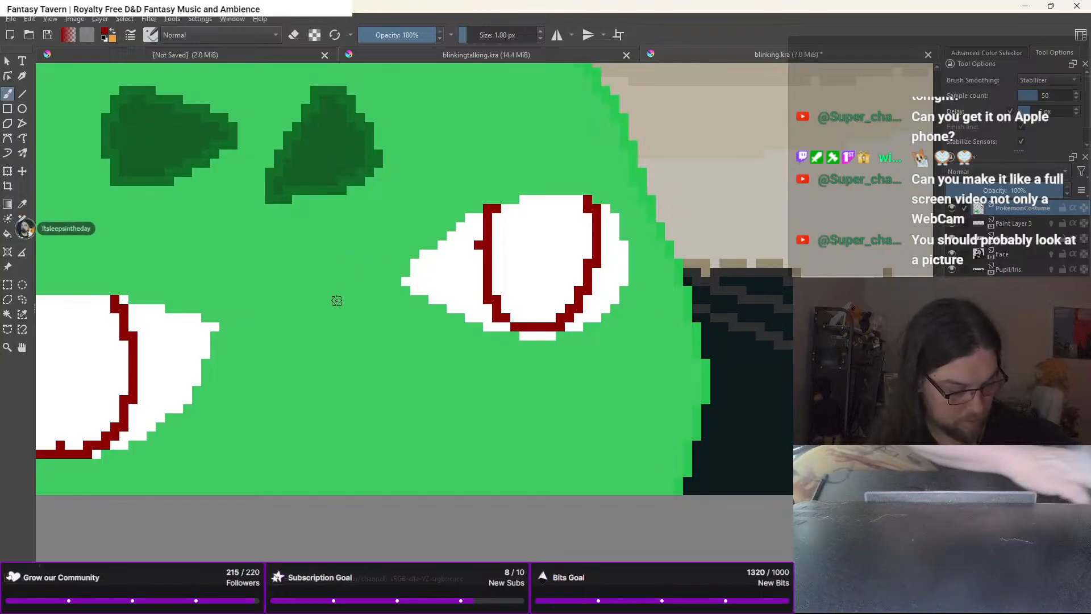
# Fill both outlined irises with dark red
pyautogui.press('f')
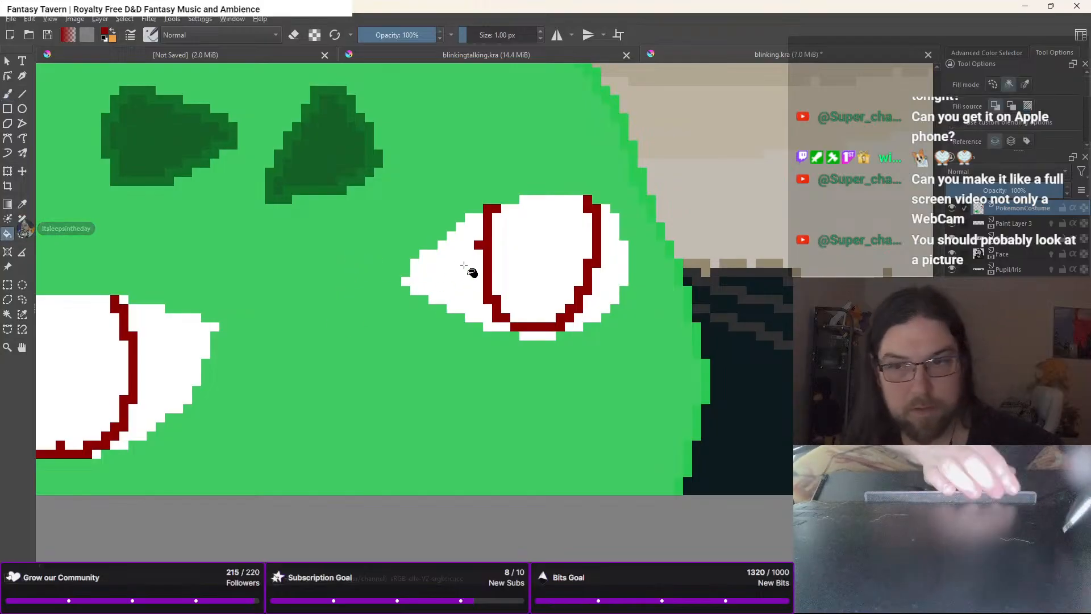
pyautogui.click(513, 277)
pyautogui.click(96, 389)
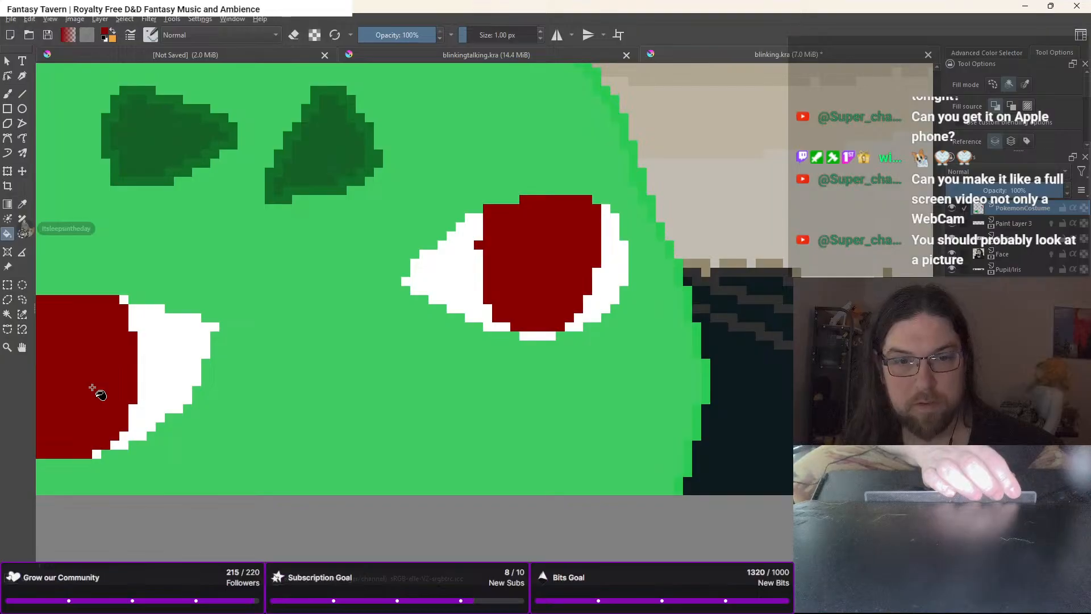
# Choose white with a 32 px brush and paint a pupil in the centre of each red iris
pyautogui.rightClick(157, 392)
pyautogui.click(194, 365)
pyautogui.rightClick(198, 354)
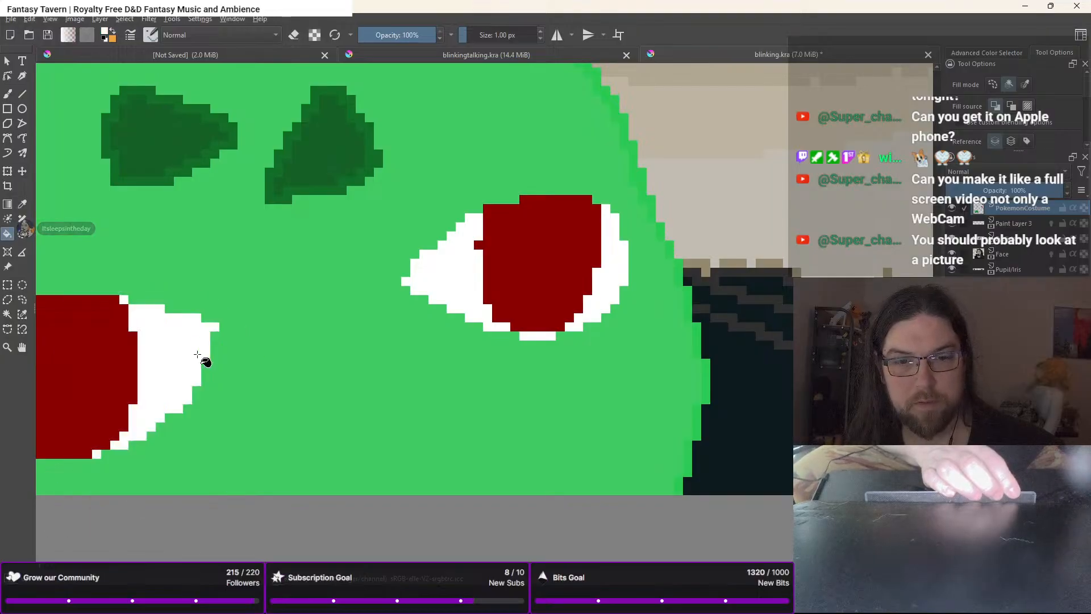
pyautogui.rightClick(302, 340)
pyautogui.click(239, 375)
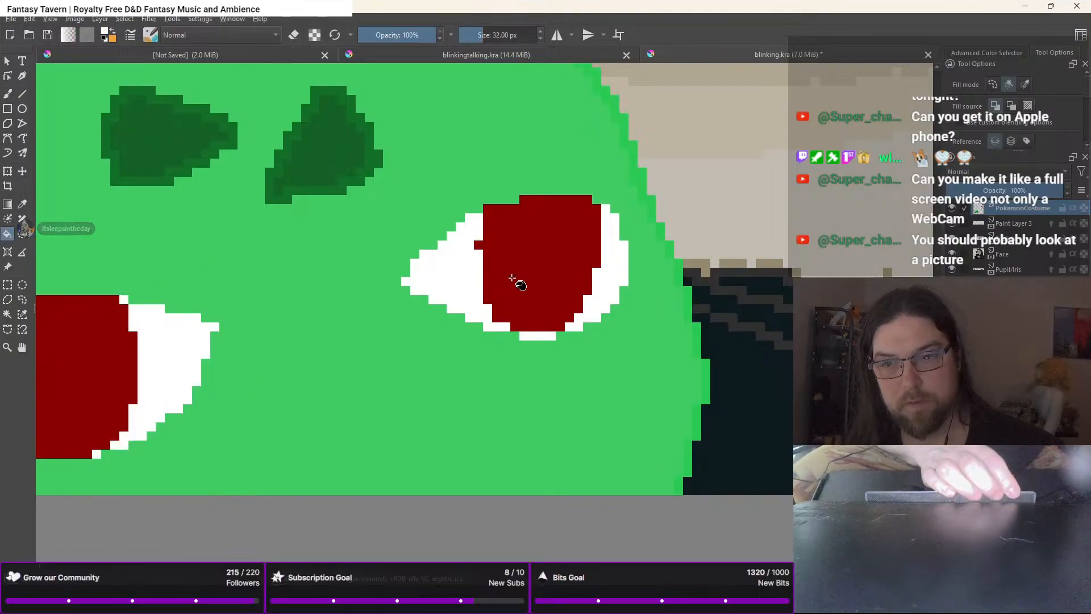
pyautogui.press('b')
pyautogui.moveTo(543, 241)
pyautogui.mouseDown()
pyautogui.moveTo(545, 274)
pyautogui.moveTo(543, 264)
pyautogui.mouseUp()
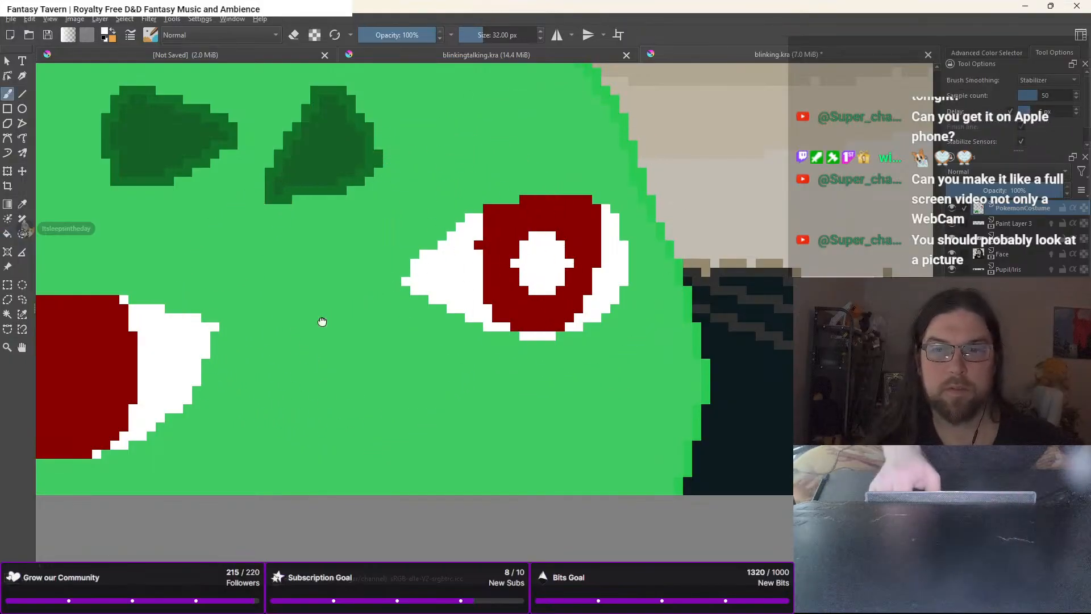
pyautogui.moveTo(322, 322); pyautogui.dragTo(638, 237)
pyautogui.moveTo(349, 267)
pyautogui.mouseDown()
pyautogui.moveTo(376, 294)
pyautogui.moveTo(344, 266)
pyautogui.moveTo(447, 295)
pyautogui.mouseUp()
# Choose dark green with a 1 px brush and draw the curved mouth corner and the inner ear lines
pyautogui.scroll(-5, 345, 266)
pyautogui.rightClick(388, 231)
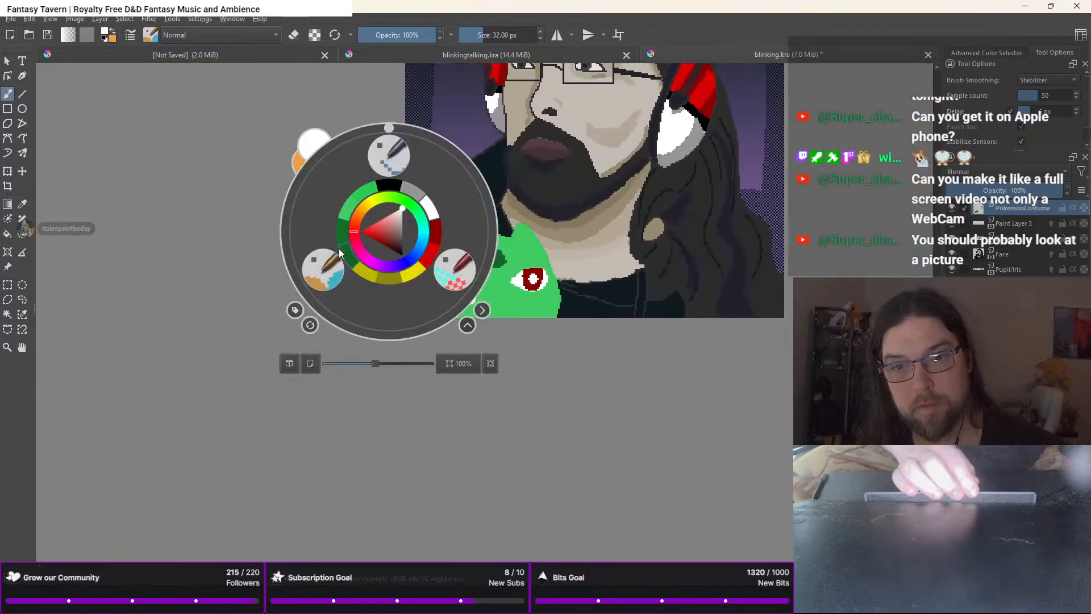
pyautogui.click(345, 253)
pyautogui.rightClick(363, 189)
pyautogui.click(370, 116)
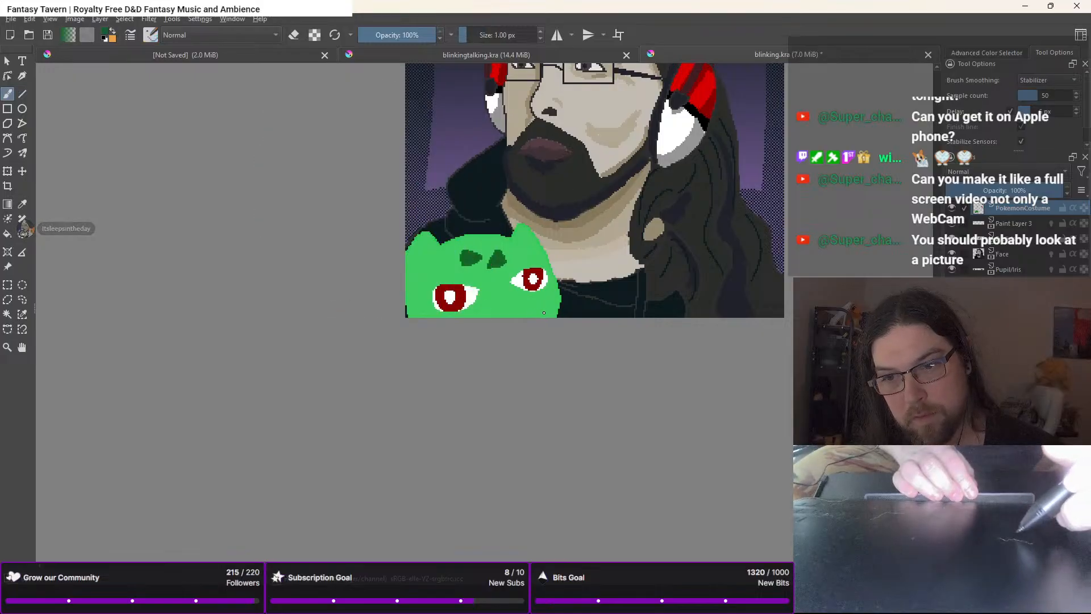
pyautogui.moveTo(545, 311)
pyautogui.mouseDown()
pyautogui.moveTo(491, 319)
pyautogui.moveTo(549, 305)
pyautogui.mouseUp()
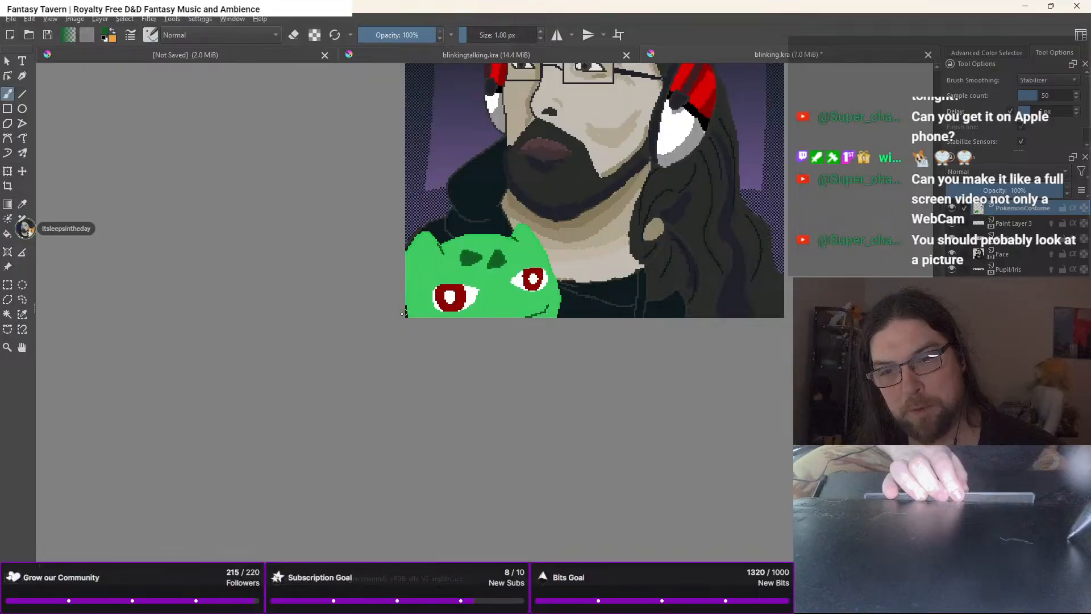
# Choose white and touch up the edge of the pupil in the creature's right-hand eye
pyautogui.rightClick(403, 312)
pyautogui.click(352, 302)
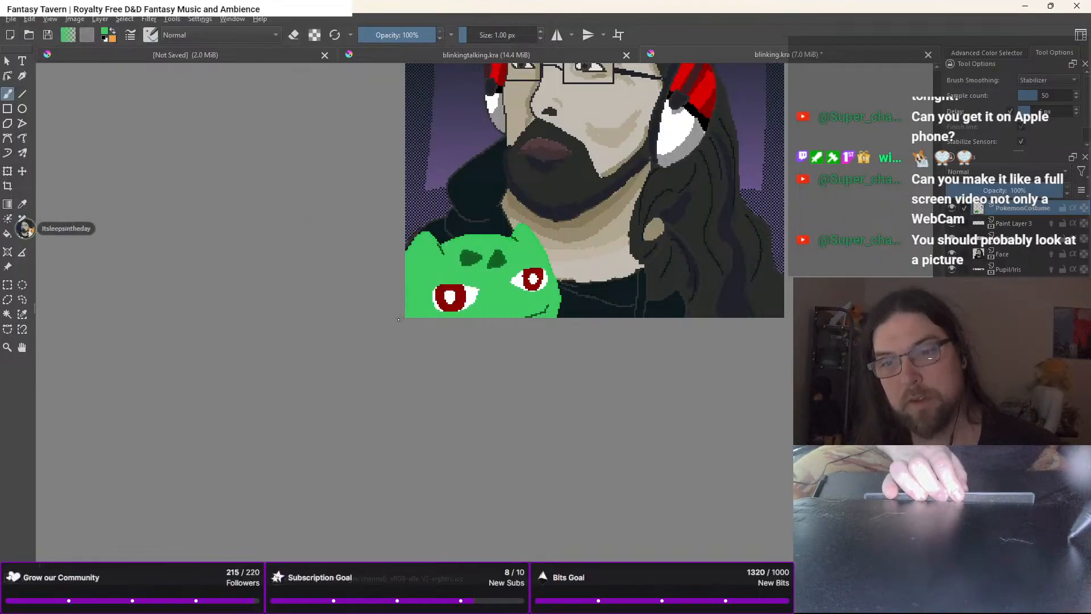
pyautogui.rightClick(504, 287)
pyautogui.click(555, 273)
pyautogui.scroll(4, 511, 279)
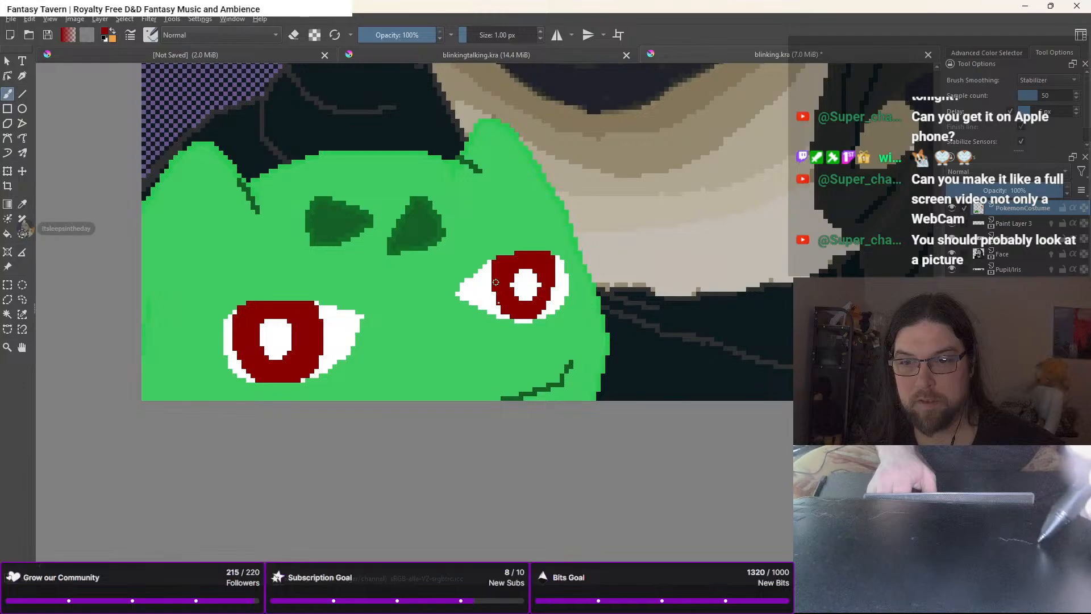
pyautogui.rightClick(523, 288)
pyautogui.click(559, 262)
pyautogui.moveTo(534, 271); pyautogui.dragTo(539, 288)
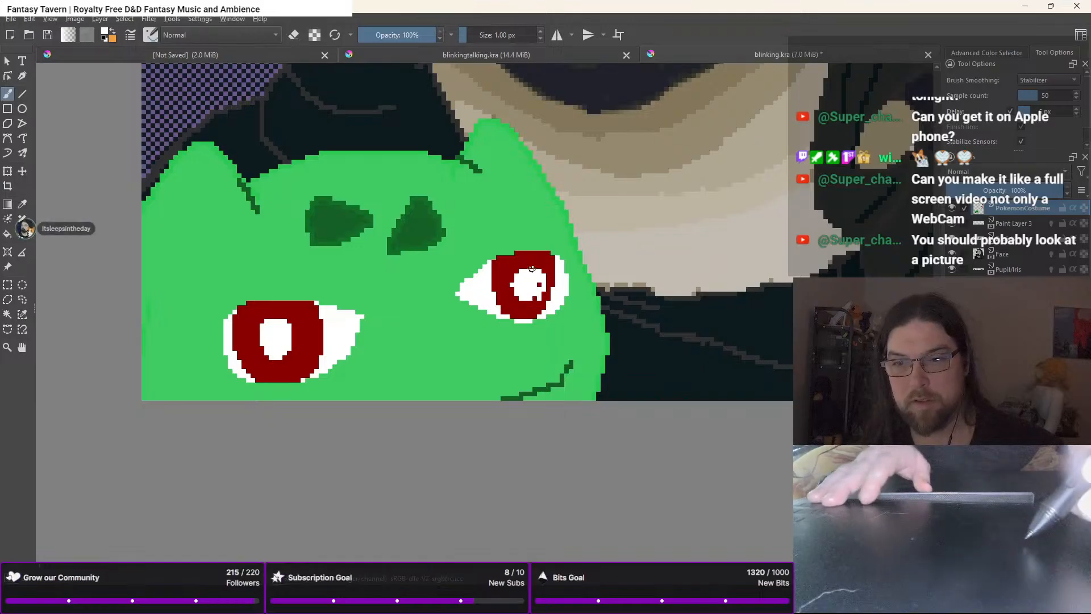
pyautogui.rightClick(531, 267)
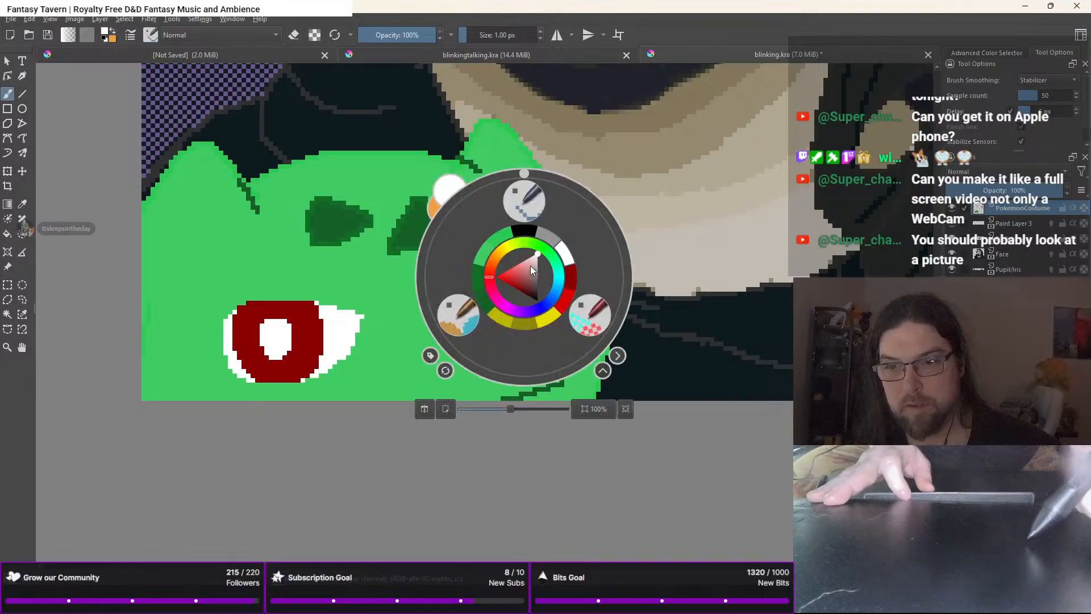
pyautogui.rightClick(530, 266)
pyautogui.moveTo(535, 266); pyautogui.dragTo(543, 282)
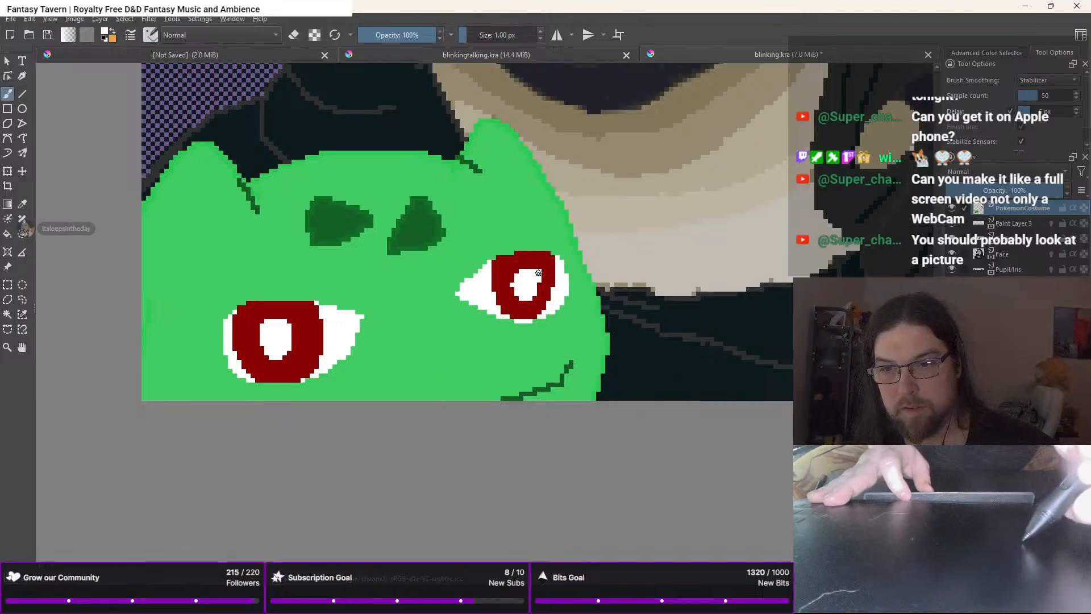
# Choose dark red and clean up the iris ring around the right-hand eye's pupil
pyautogui.rightClick(530, 273)
pyautogui.click(571, 273)
pyautogui.rightClick(570, 273)
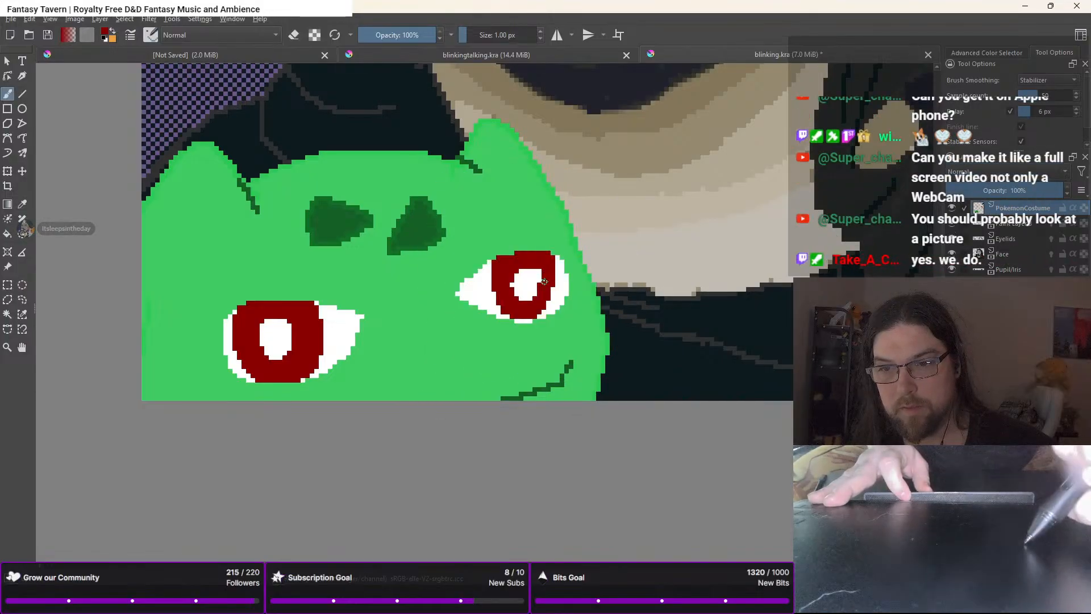
pyautogui.moveTo(544, 281); pyautogui.dragTo(538, 267)
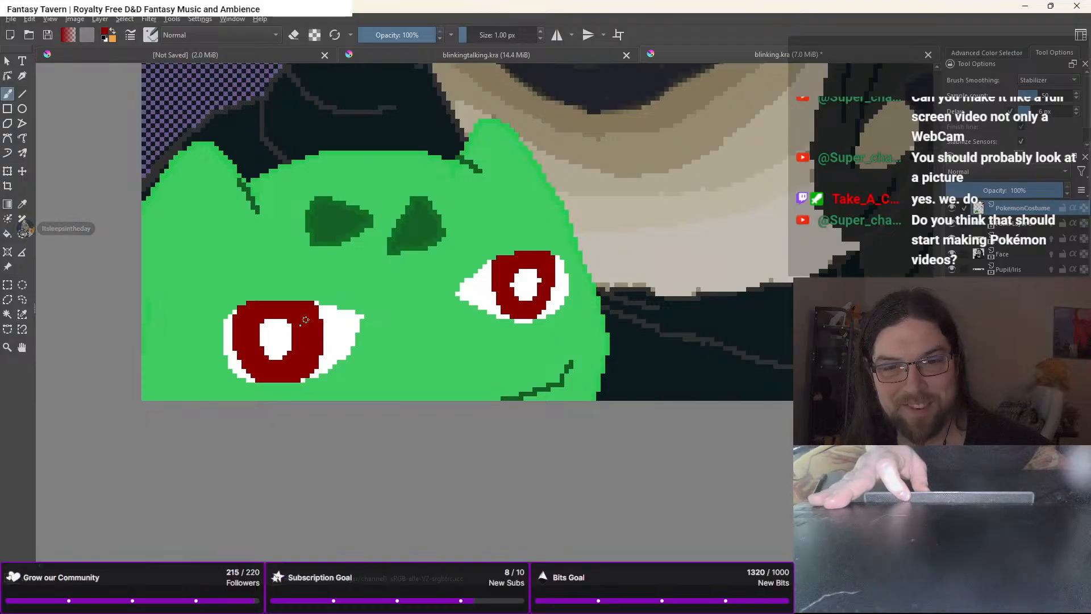
# Refine the right-hand eye with white on the pupil and dark red along the iris edge
pyautogui.rightClick(271, 333)
pyautogui.click(324, 301)
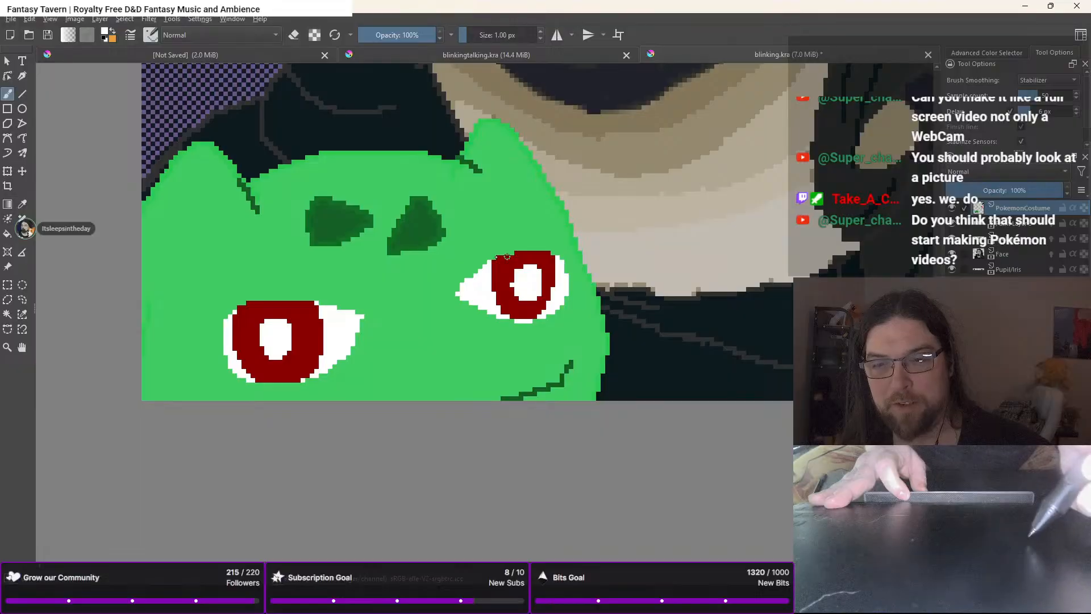
pyautogui.rightClick(390, 311)
pyautogui.click(447, 311)
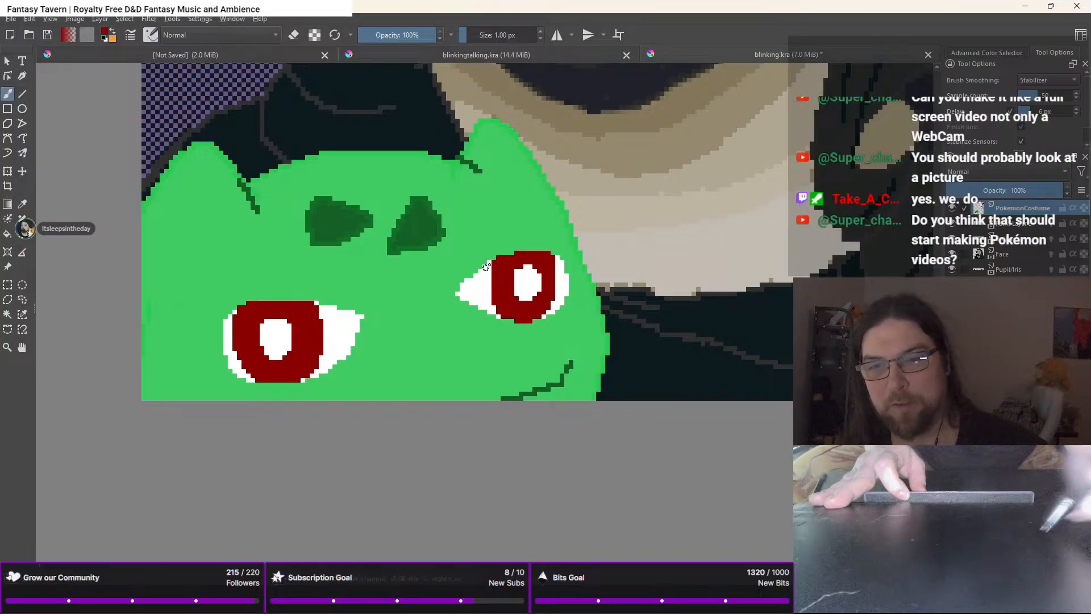
# Choose dark green and outline the creature's right-hand eye
pyautogui.rightClick(457, 305)
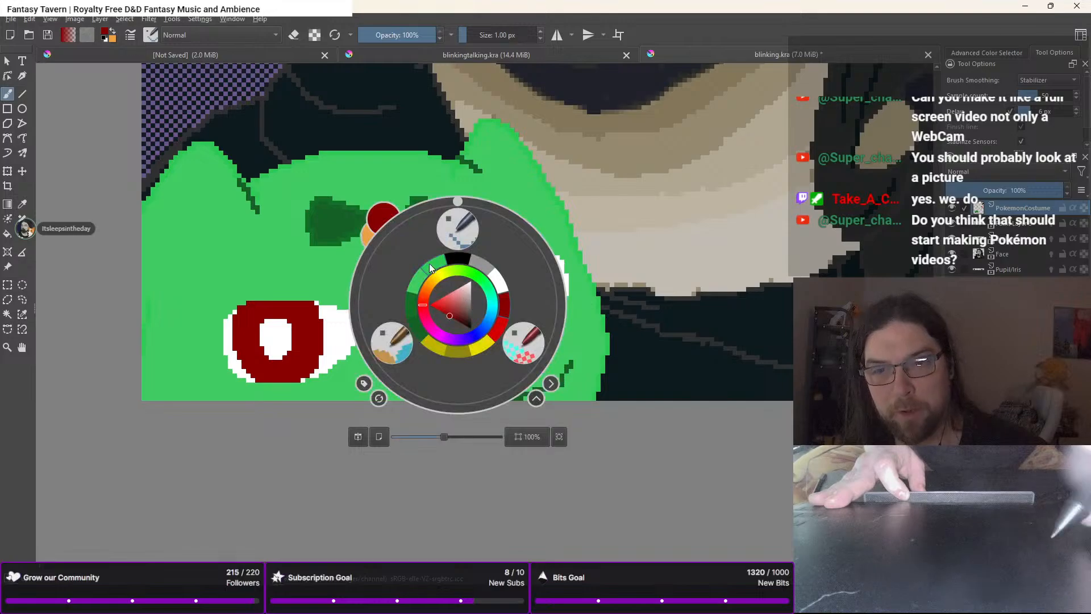
pyautogui.click(410, 311)
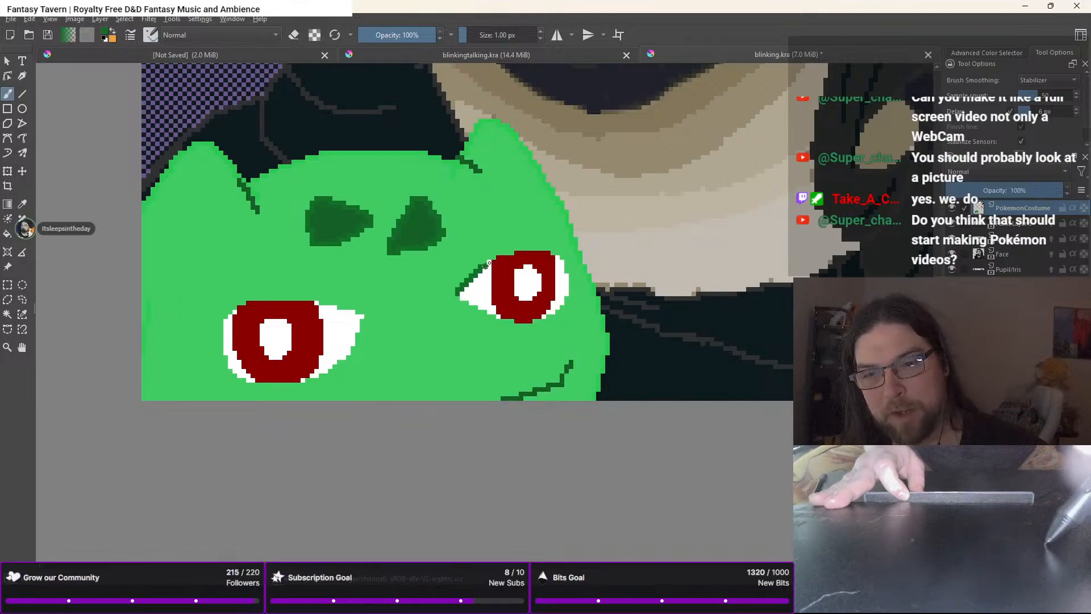
pyautogui.moveTo(509, 252)
pyautogui.mouseDown()
pyautogui.moveTo(553, 250)
pyautogui.moveTo(565, 263)
pyautogui.moveTo(565, 300)
pyautogui.moveTo(517, 321)
pyautogui.moveTo(457, 294)
pyautogui.mouseUp()
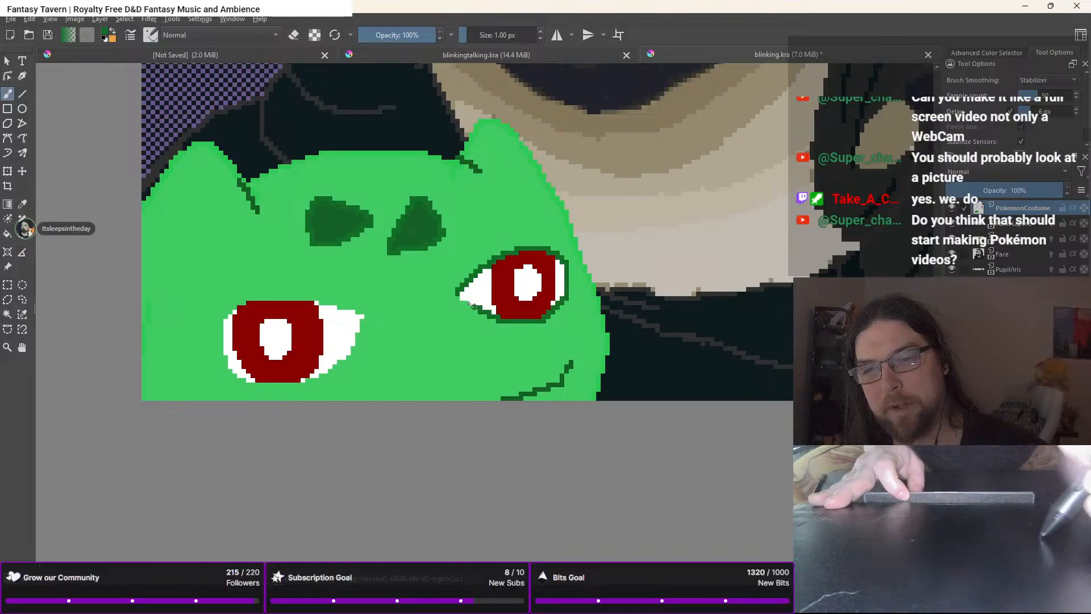
# Outline the creature's left-hand eye in dark green
pyautogui.moveTo(361, 310)
pyautogui.mouseDown()
pyautogui.moveTo(353, 339)
pyautogui.moveTo(321, 375)
pyautogui.moveTo(261, 382)
pyautogui.mouseUp()
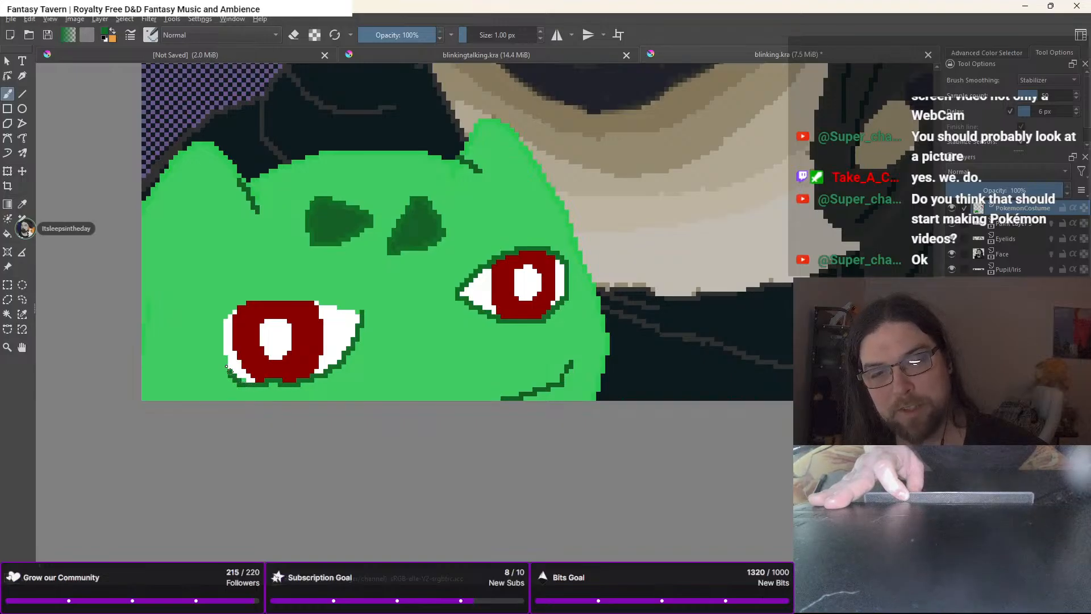
pyautogui.moveTo(221, 352)
pyautogui.mouseDown()
pyautogui.moveTo(226, 323)
pyautogui.moveTo(251, 304)
pyautogui.mouseUp()
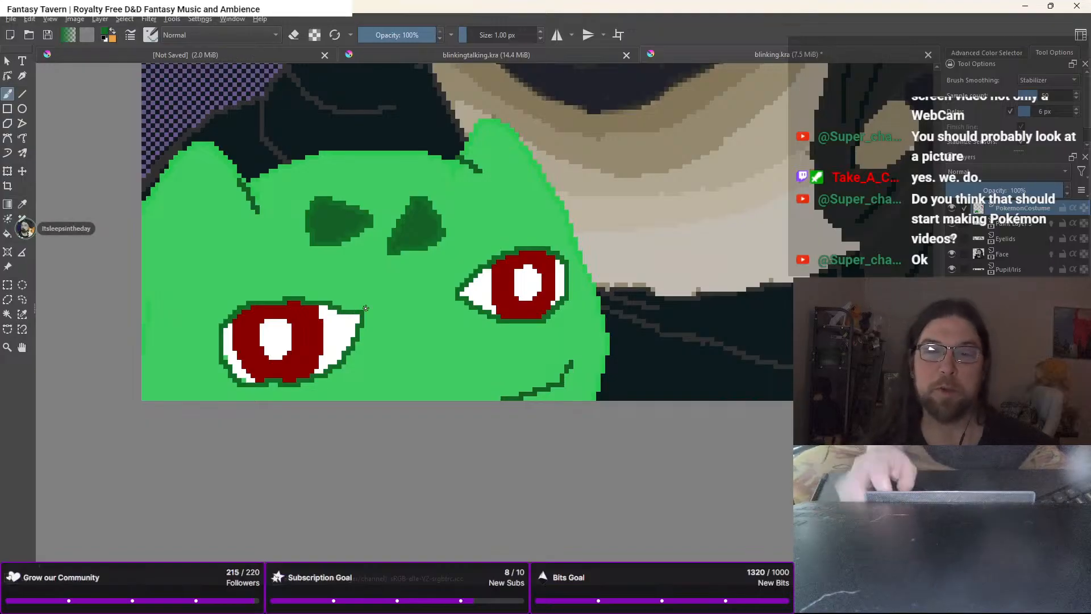
# Choose a slightly darker green and the 32 px brush, and shade the creature's lower left cheek and the areas beneath both eyes
pyautogui.rightClick(442, 366)
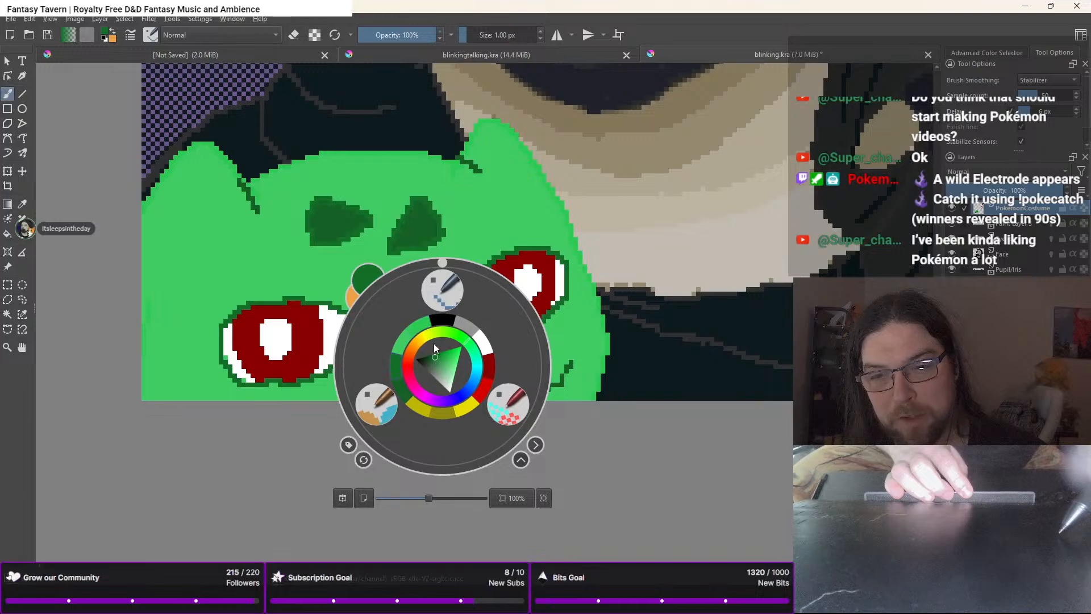
pyautogui.click(448, 356)
pyautogui.rightClick(420, 359)
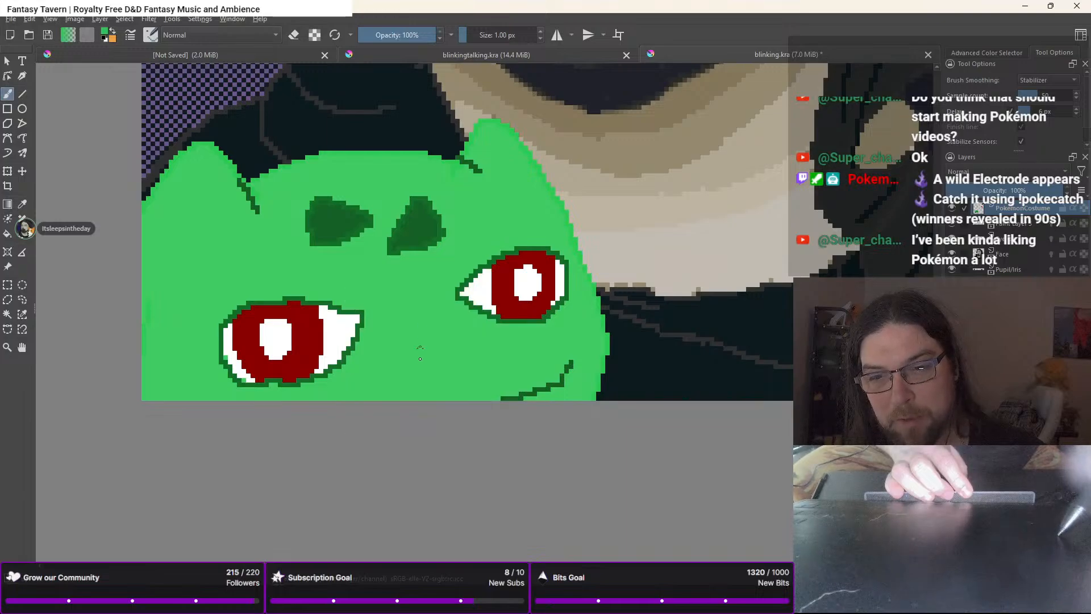
pyautogui.rightClick(429, 350)
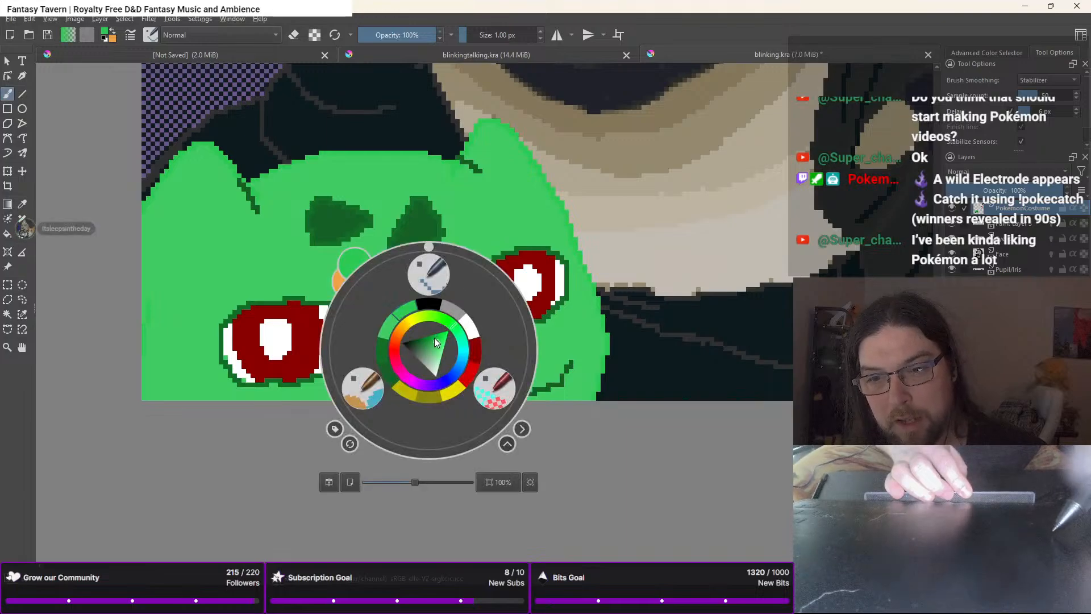
pyautogui.click(435, 338)
pyautogui.click(430, 337)
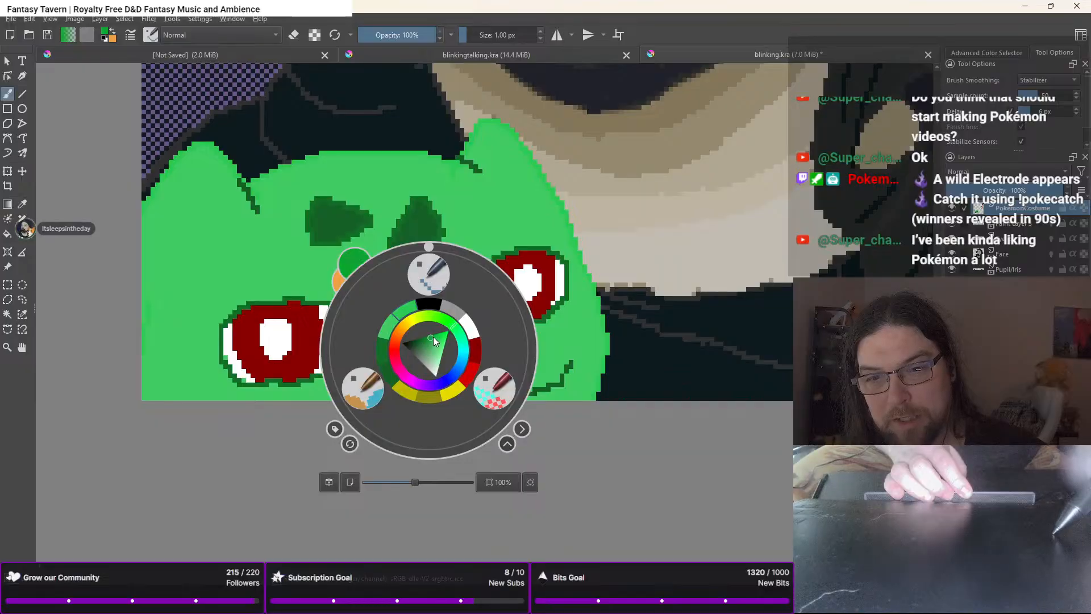
pyautogui.rightClick(408, 313)
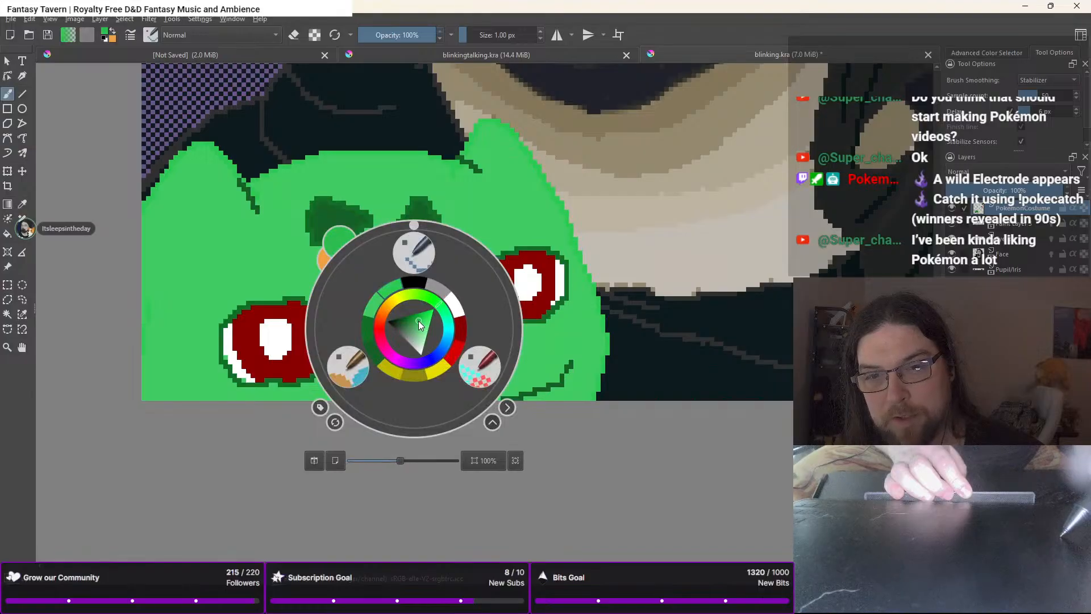
pyautogui.rightClick(411, 345)
pyautogui.rightClick(418, 327)
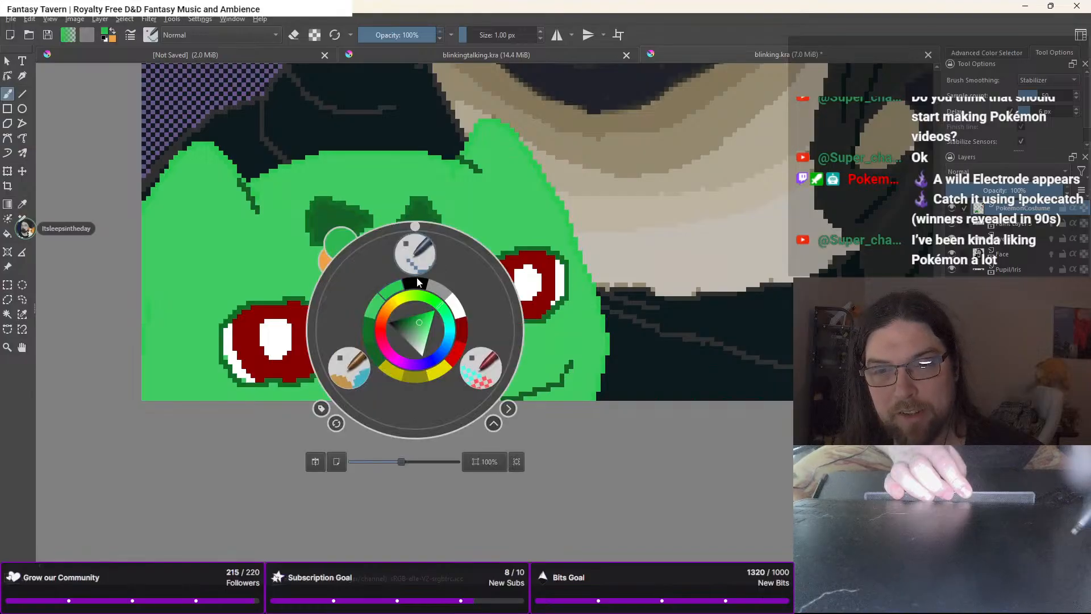
pyautogui.click(350, 368)
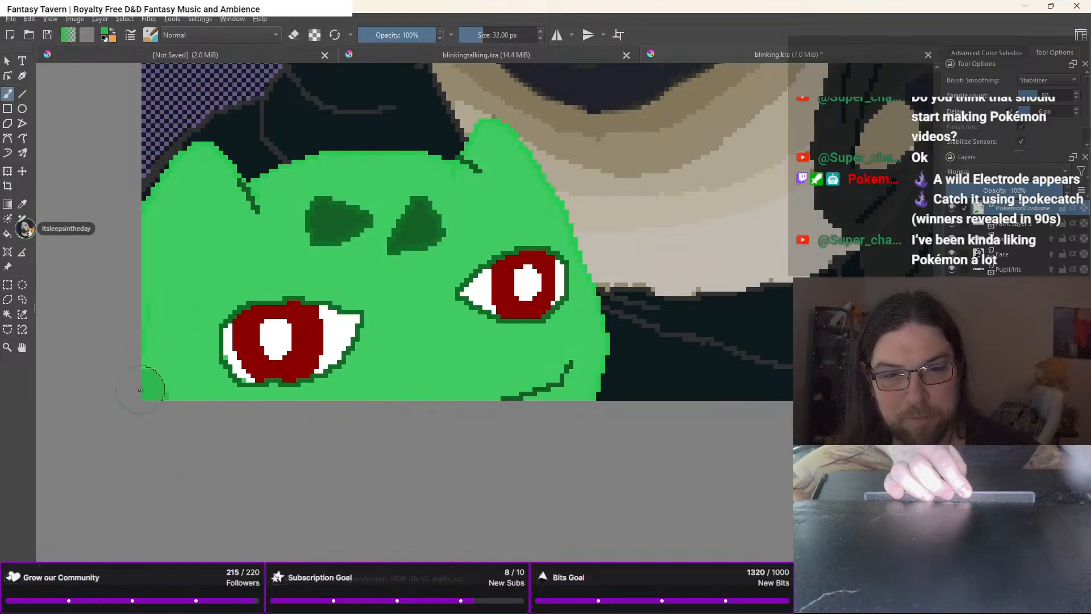
pyautogui.moveTo(139, 390)
pyautogui.mouseDown()
pyautogui.moveTo(122, 351)
pyautogui.moveTo(185, 375)
pyautogui.mouseUp()
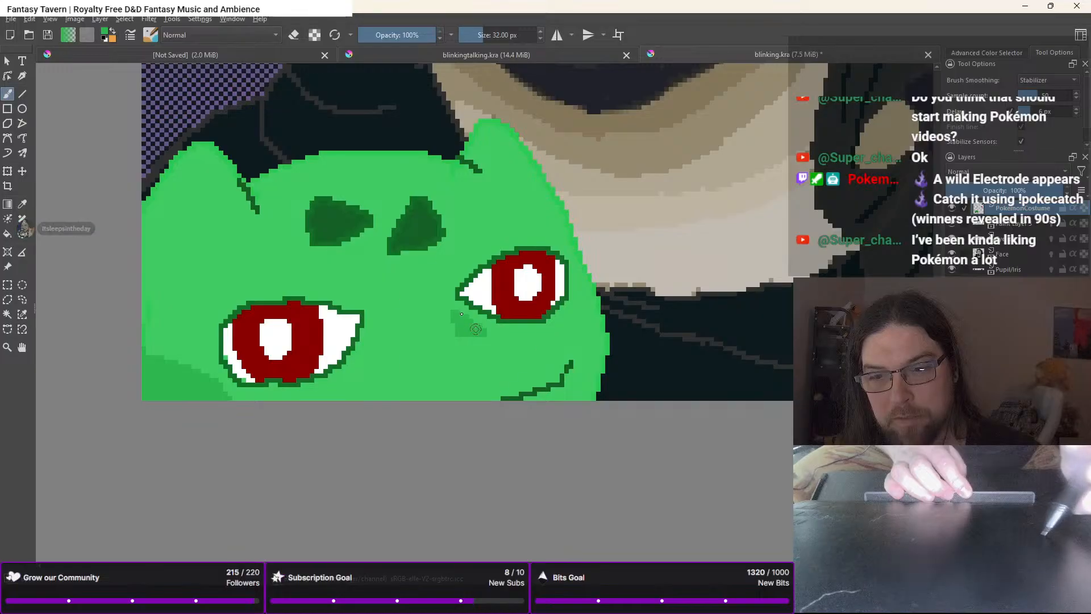
pyautogui.moveTo(458, 316); pyautogui.dragTo(491, 324)
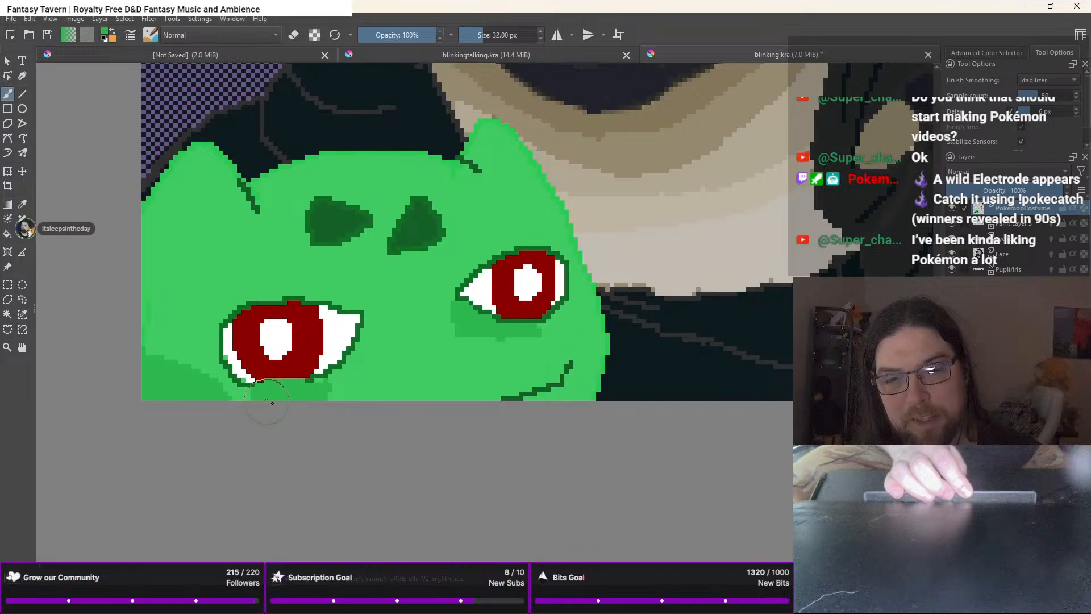
pyautogui.moveTo(272, 402)
pyautogui.mouseDown()
pyautogui.moveTo(325, 387)
pyautogui.moveTo(237, 393)
pyautogui.mouseUp()
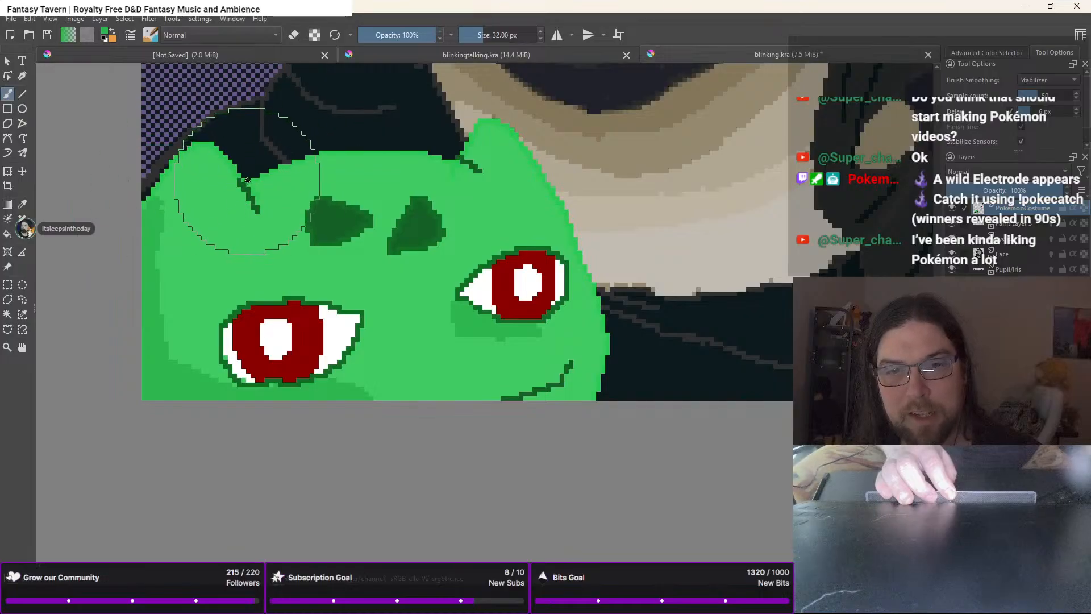
# Shade the base of the creature's left-hand ear, the outer edge of the right-hand ear and the right side of the face
pyautogui.moveTo(255, 190); pyautogui.dragTo(260, 204)
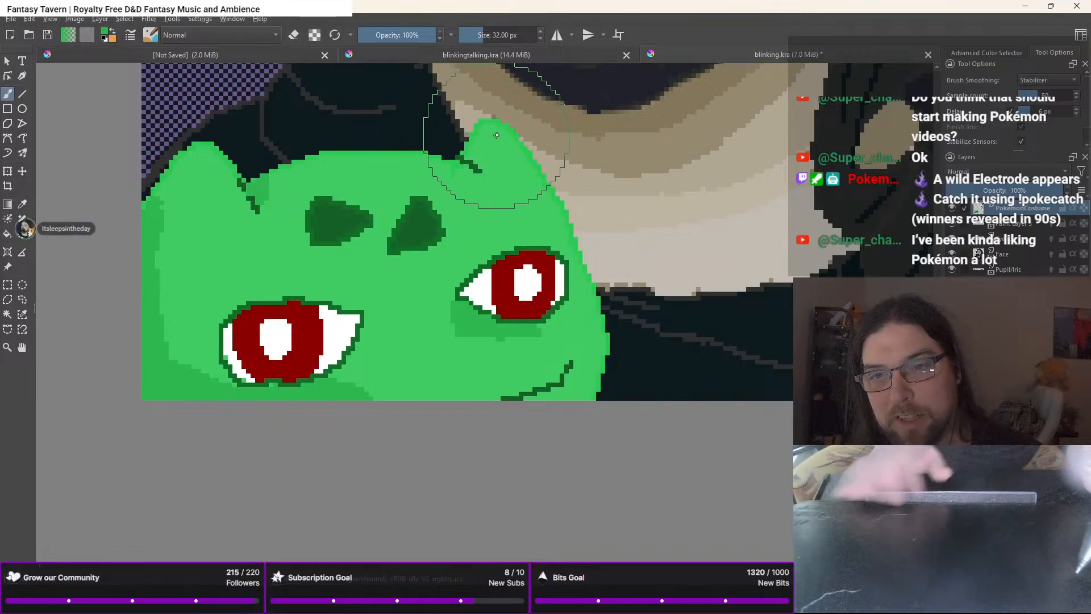
pyautogui.moveTo(496, 135)
pyautogui.mouseDown()
pyautogui.moveTo(506, 138)
pyautogui.moveTo(489, 128)
pyautogui.moveTo(525, 166)
pyautogui.mouseUp()
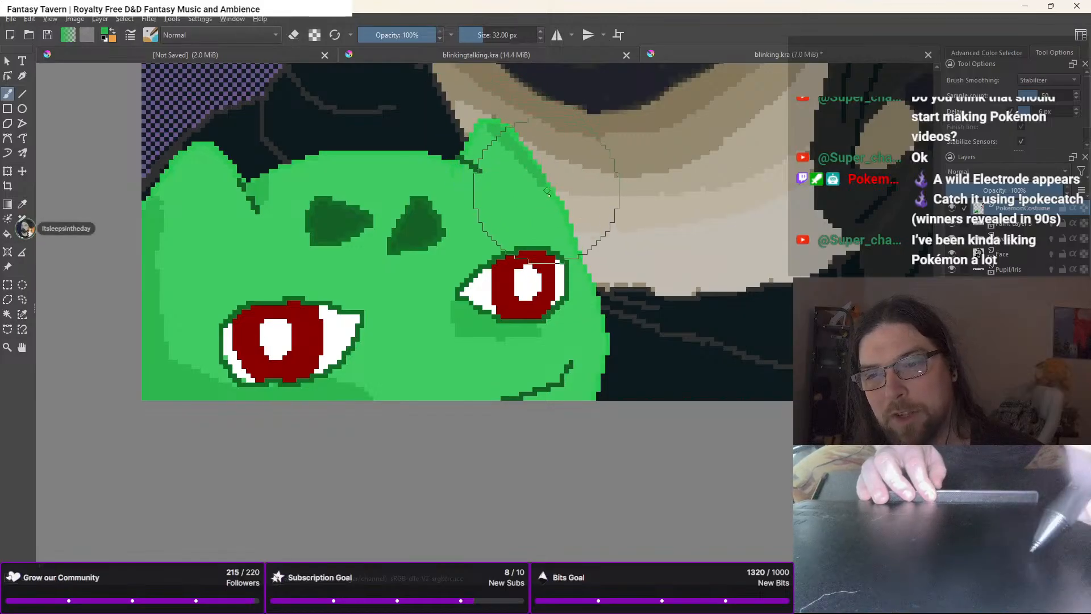
pyautogui.moveTo(589, 296); pyautogui.dragTo(593, 375)
pyautogui.moveTo(600, 337)
pyautogui.mouseDown()
pyautogui.moveTo(584, 390)
pyautogui.moveTo(594, 368)
pyautogui.mouseUp()
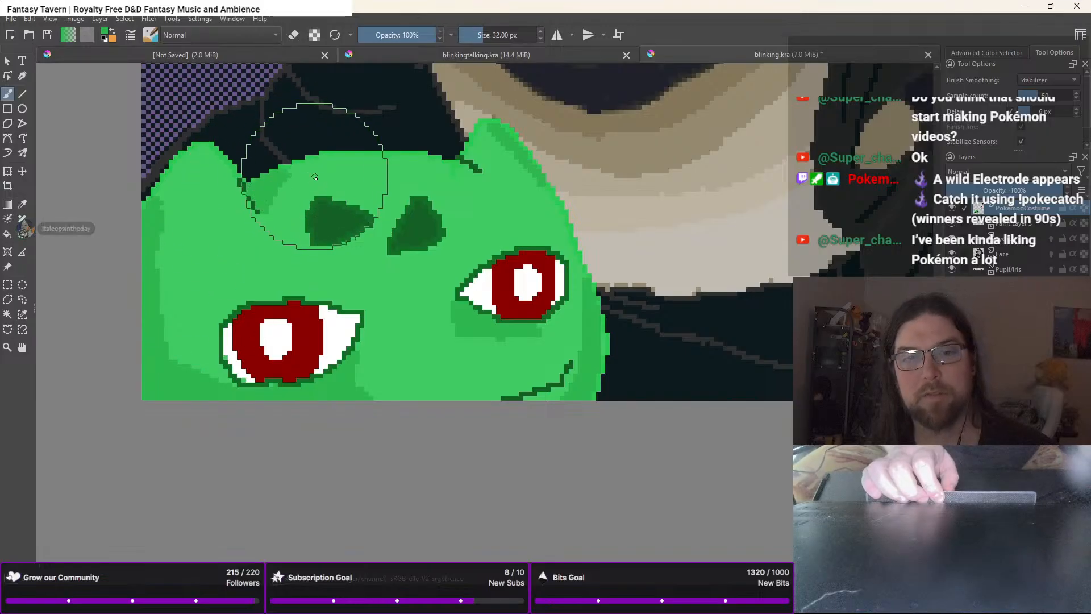
# Choose dark green and the 1 px brush, and draw the curved outline of a bulb rising behind the creature's head
pyautogui.press('1')
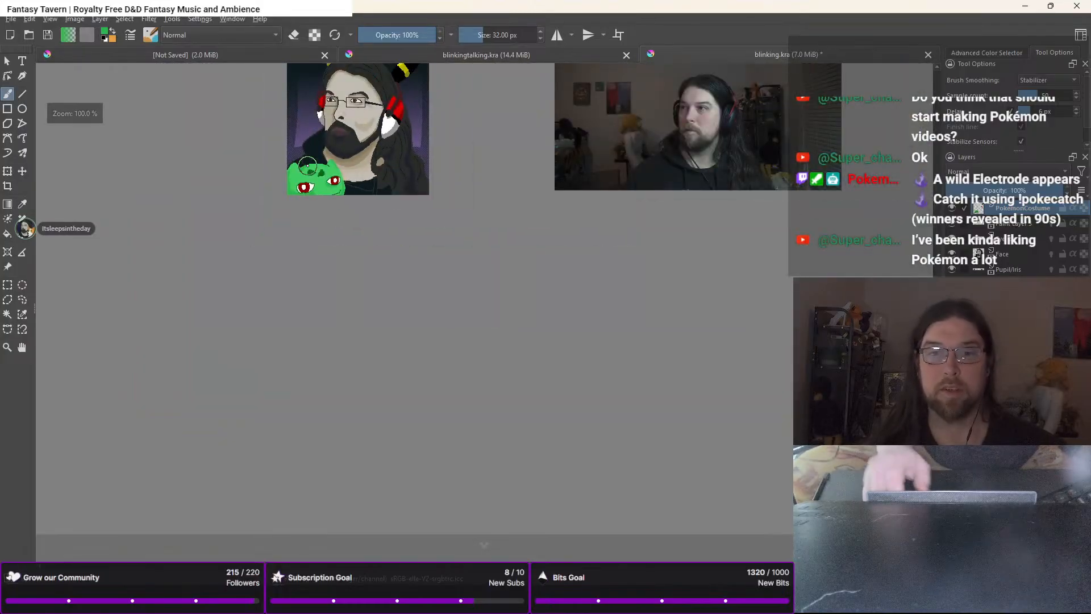
pyautogui.moveTo(308, 165); pyautogui.dragTo(435, 301)
pyautogui.scroll(2, 435, 301)
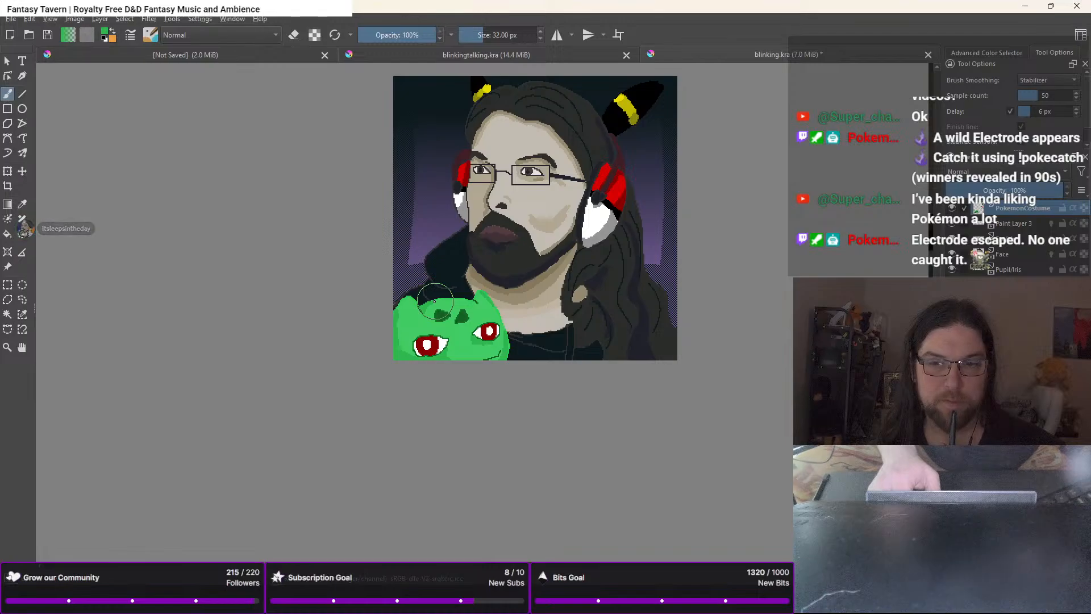
pyautogui.scroll(-1, 435, 299)
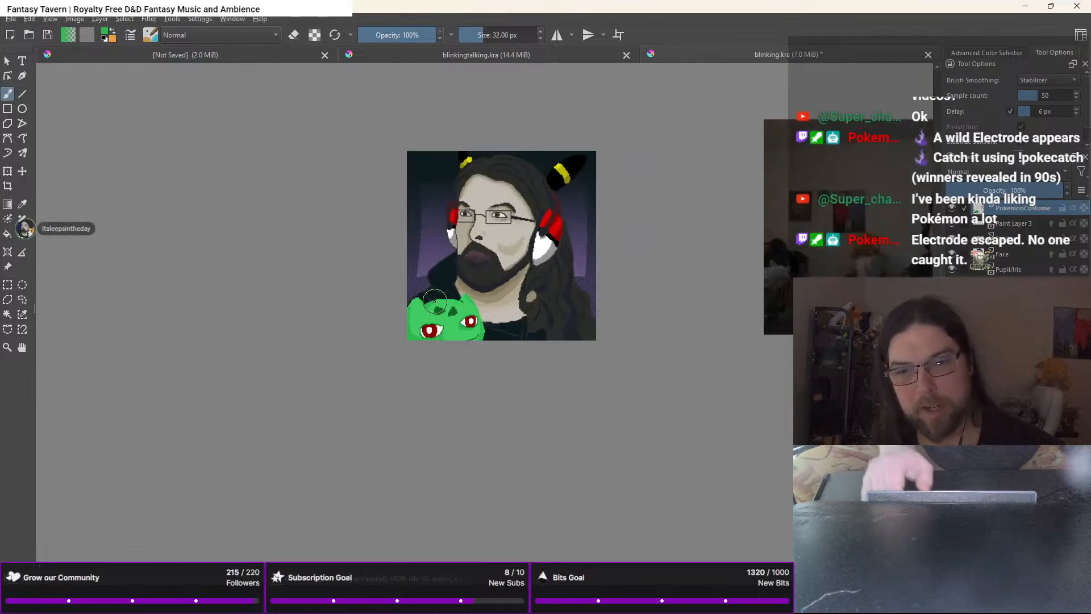
pyautogui.scroll(3, 434, 300)
pyautogui.rightClick(390, 240)
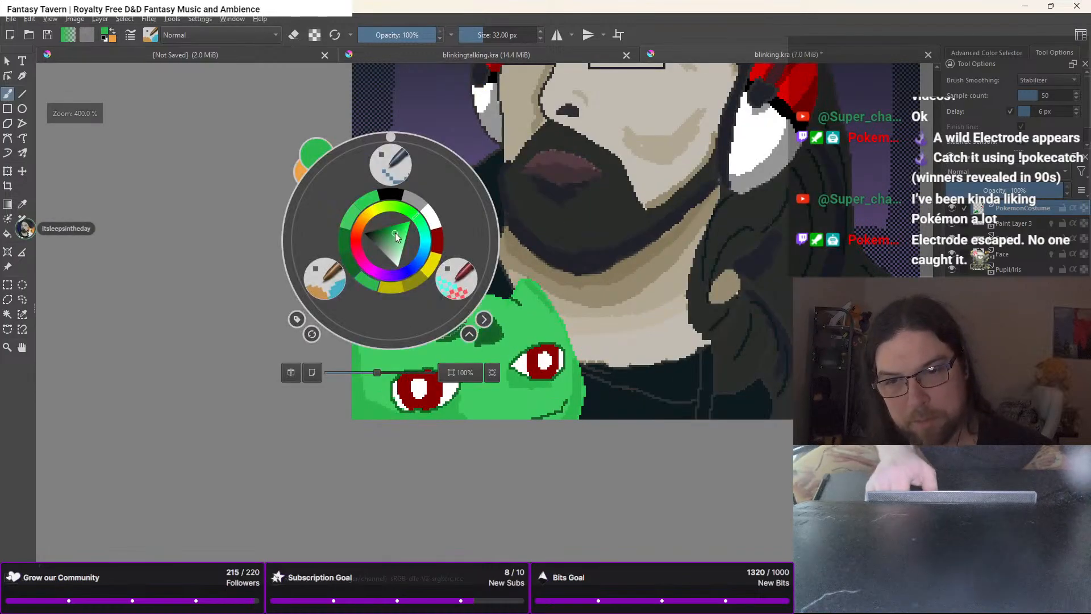
pyautogui.click(349, 269)
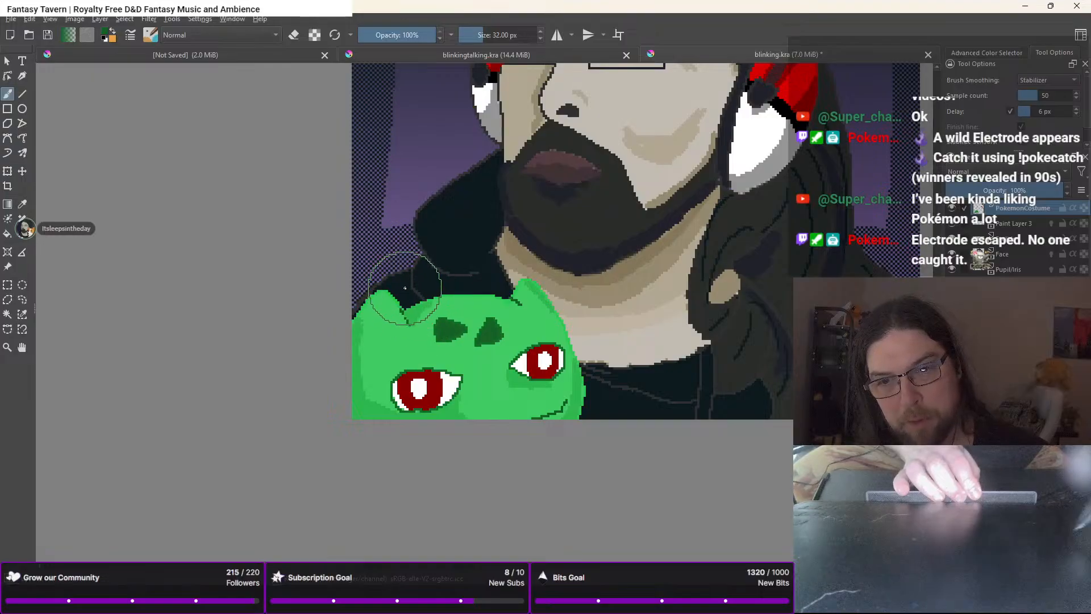
pyautogui.rightClick(405, 284)
pyautogui.click(405, 207)
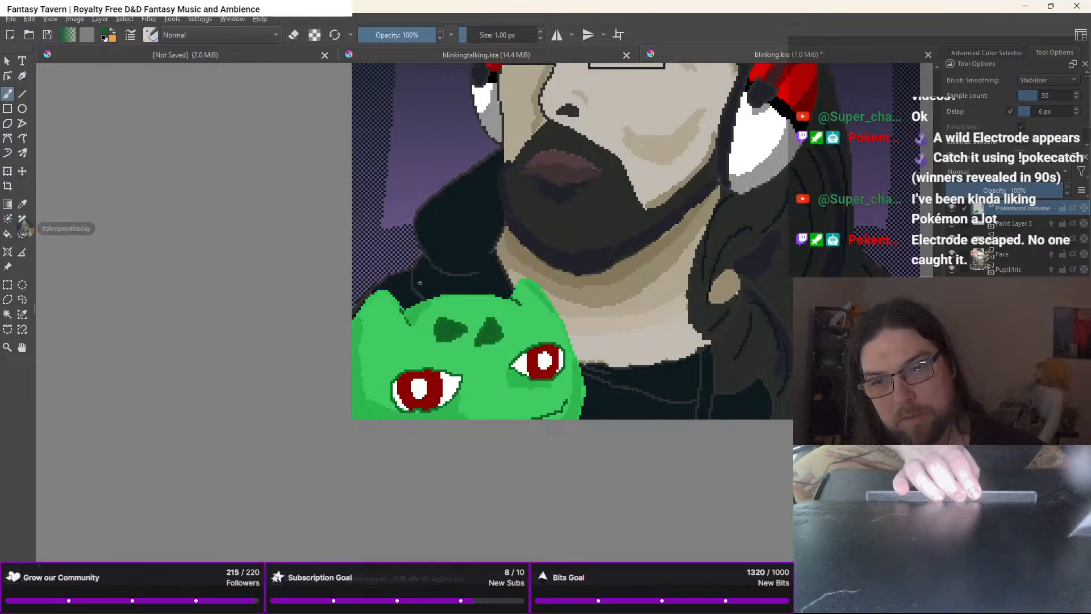
pyautogui.moveTo(418, 293)
pyautogui.mouseDown()
pyautogui.moveTo(405, 238)
pyautogui.moveTo(368, 206)
pyautogui.mouseUp()
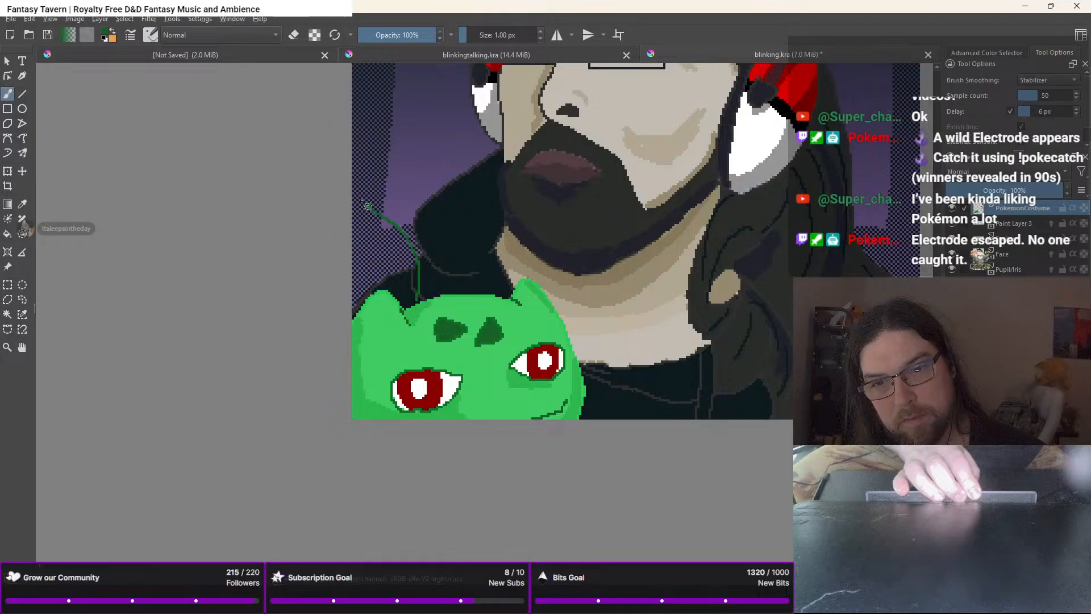
# Fill the outlined bulb behind the creature's head with dark green
pyautogui.rightClick(373, 265)
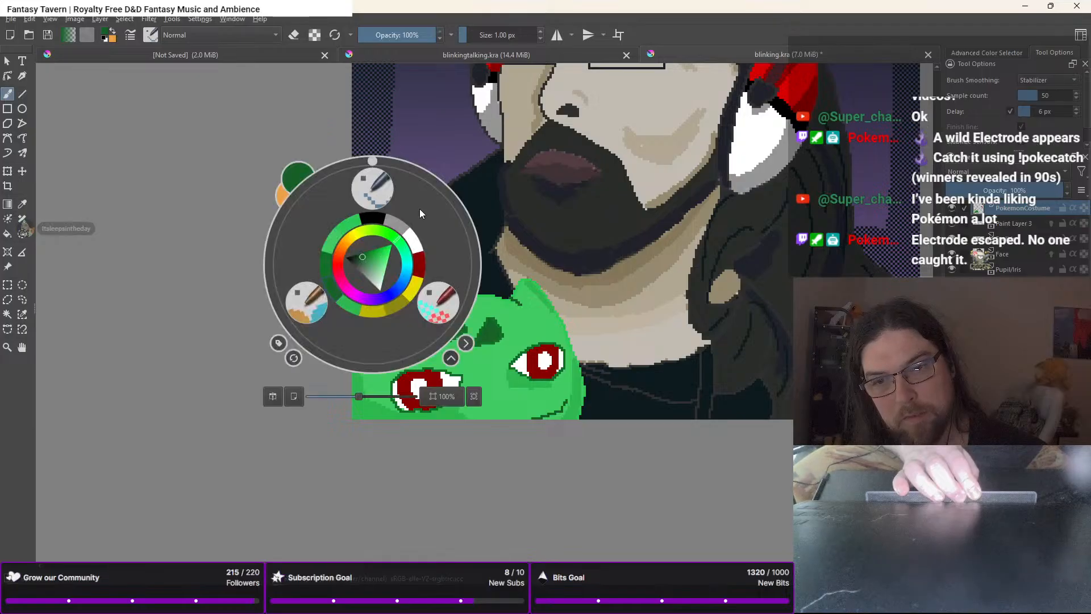
pyautogui.click(329, 273)
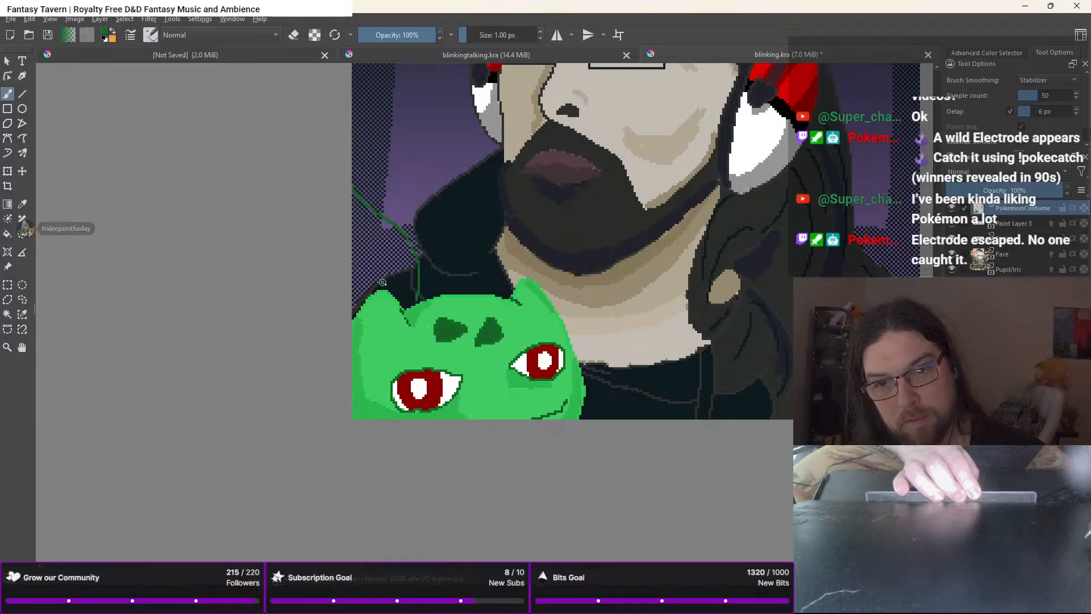
pyautogui.scroll(2, 414, 295)
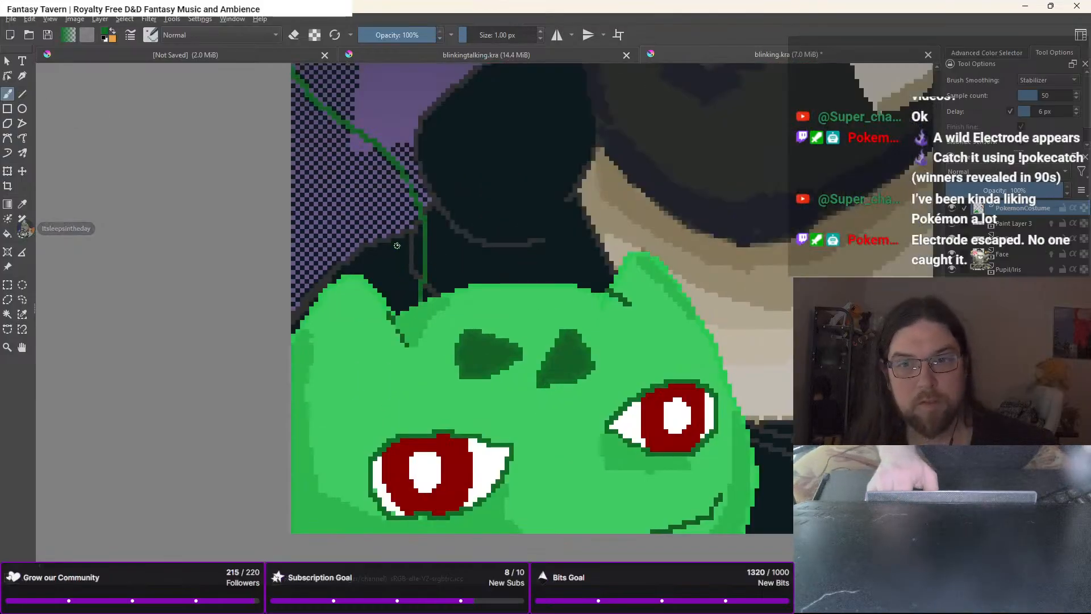
pyautogui.press('f')
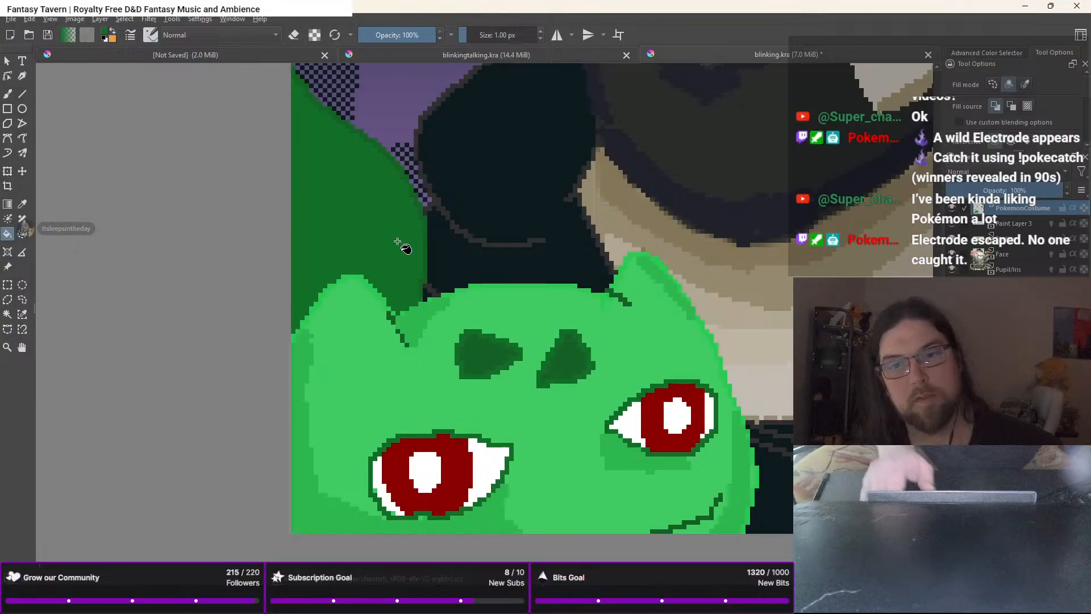
# Choose a deeper green and the 32 px brush, and shade the bulb along its right-hand edge, filling the strip beside it
pyautogui.rightClick(398, 242)
pyautogui.click(339, 204)
pyautogui.rightClick(339, 204)
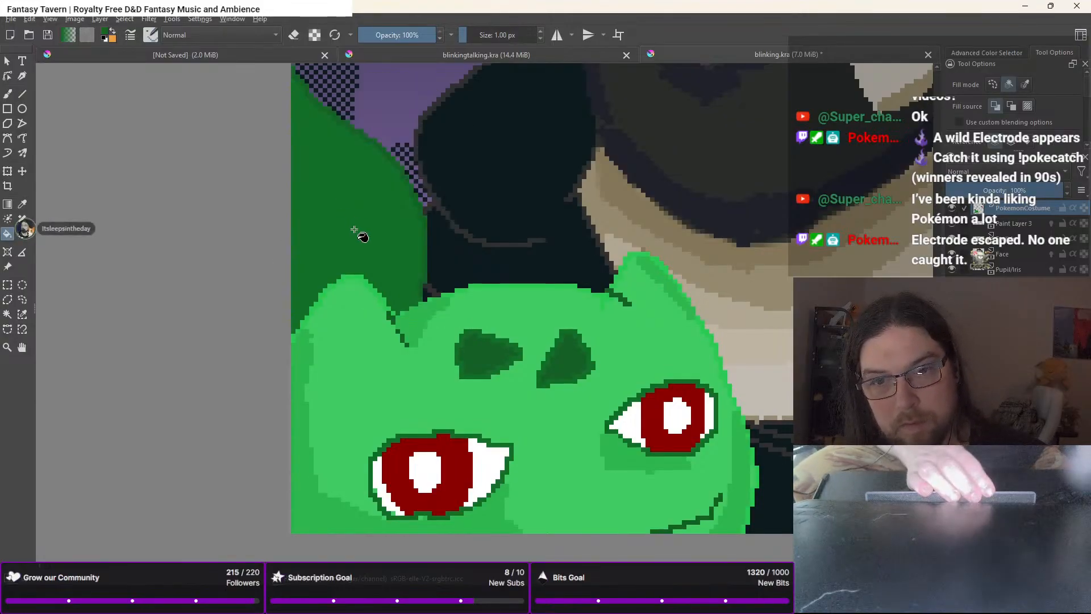
pyautogui.rightClick(357, 217)
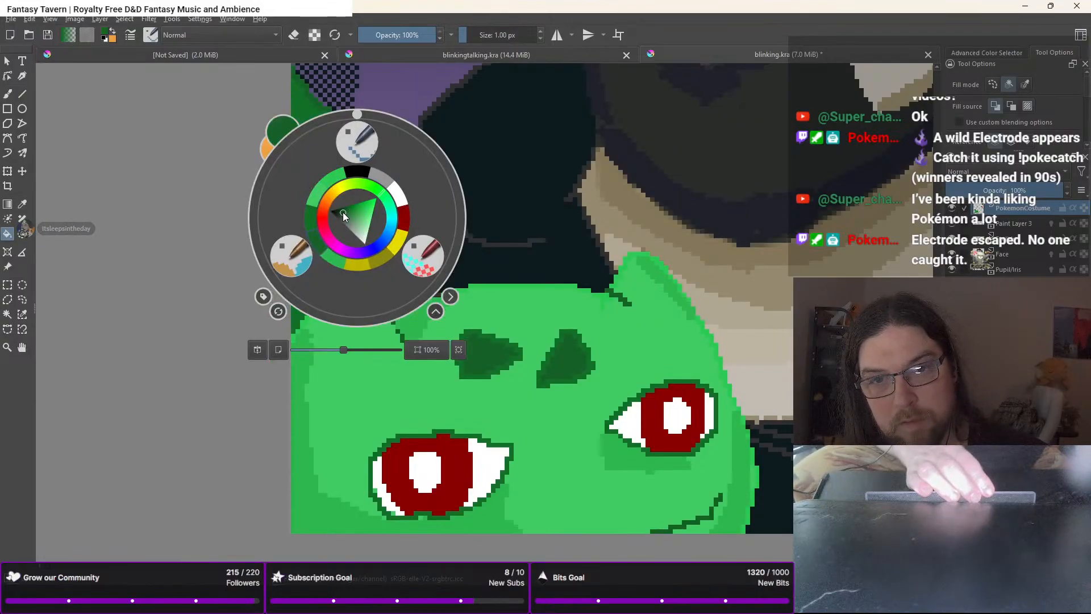
pyautogui.click(343, 214)
pyautogui.rightClick(337, 231)
pyautogui.press('b')
pyautogui.rightClick(322, 167)
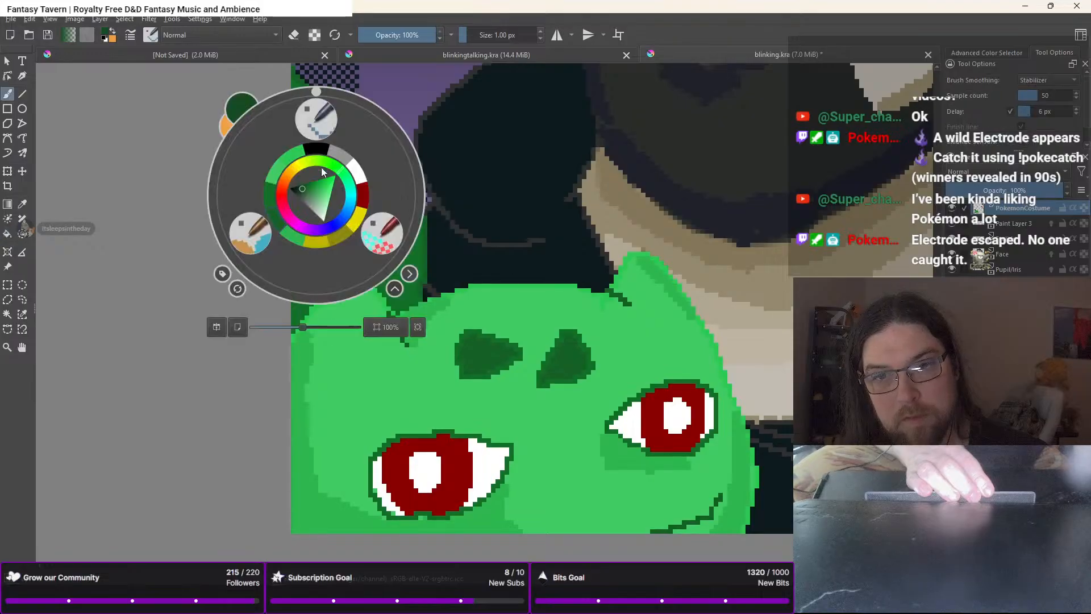
pyautogui.click(250, 229)
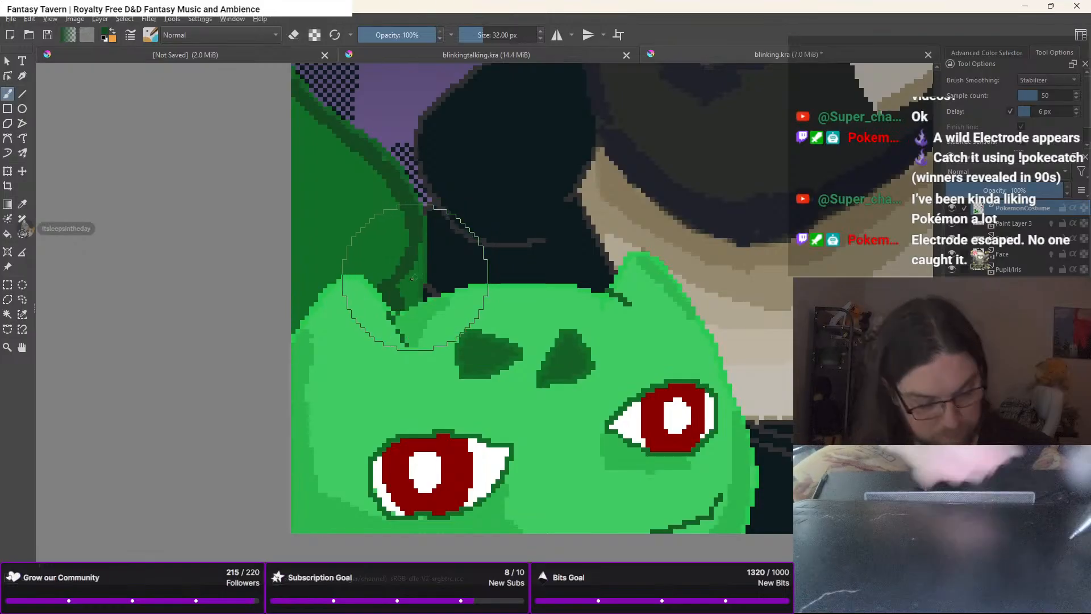
pyautogui.press('f')
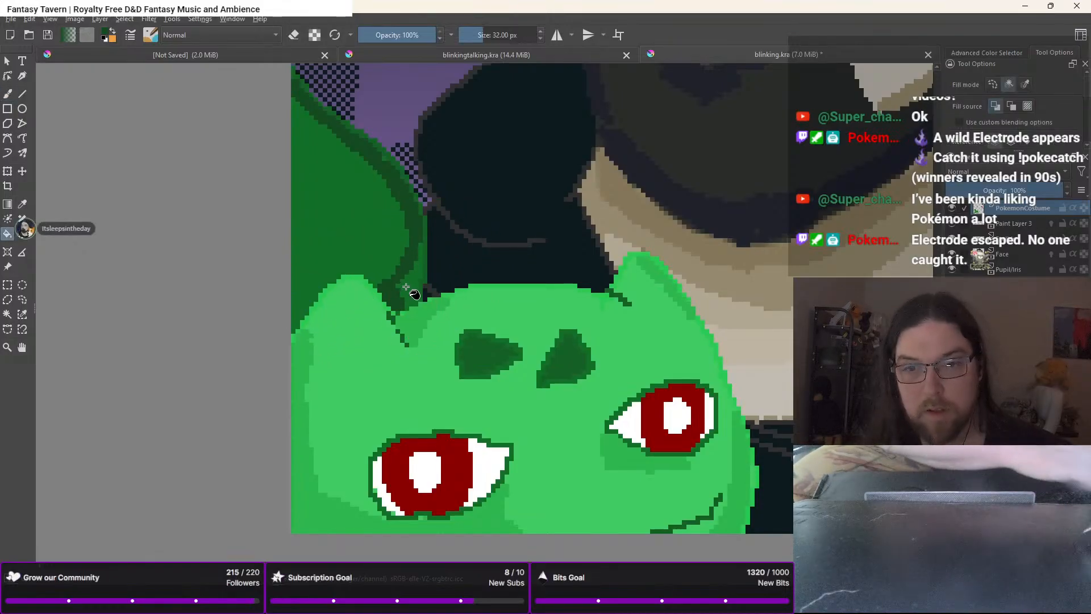
# Shade the bulb's left side along the canvas edge with the deeper green
pyautogui.press('b')
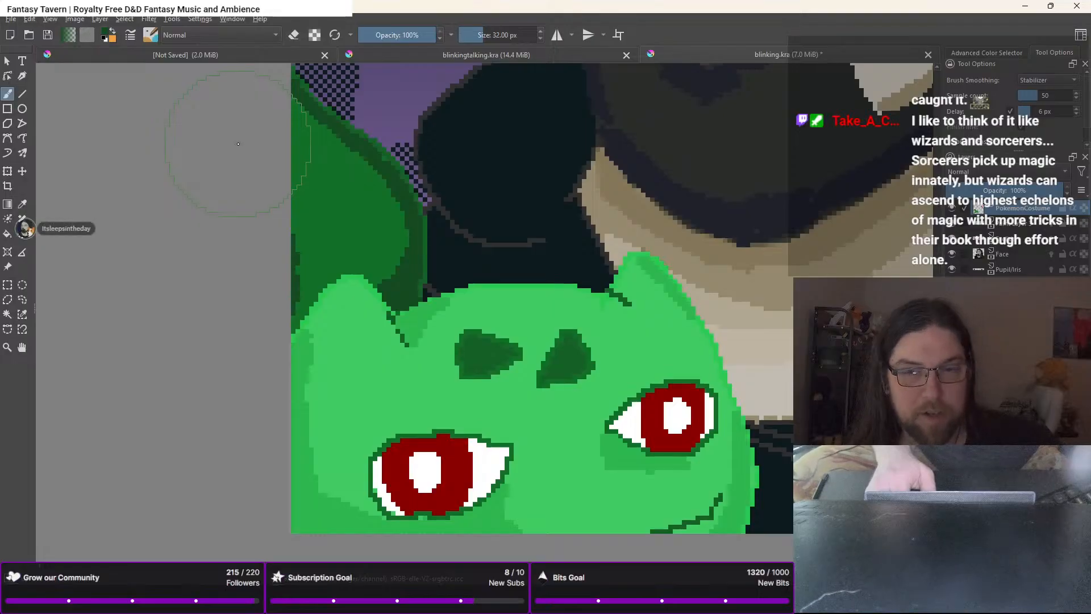
pyautogui.scroll(-2, 261, 164)
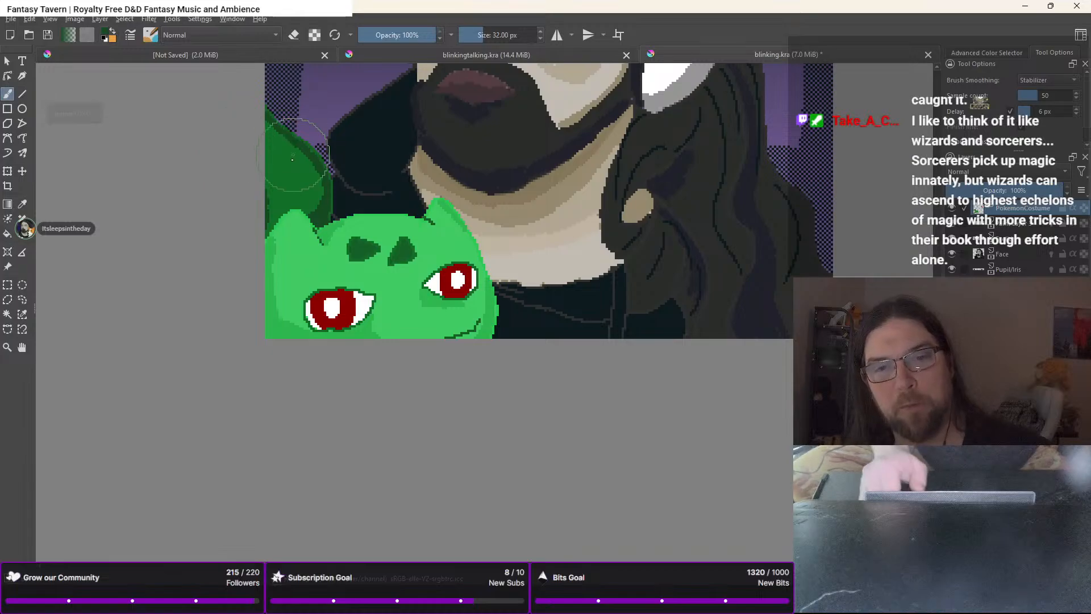
pyautogui.scroll(3, 292, 159)
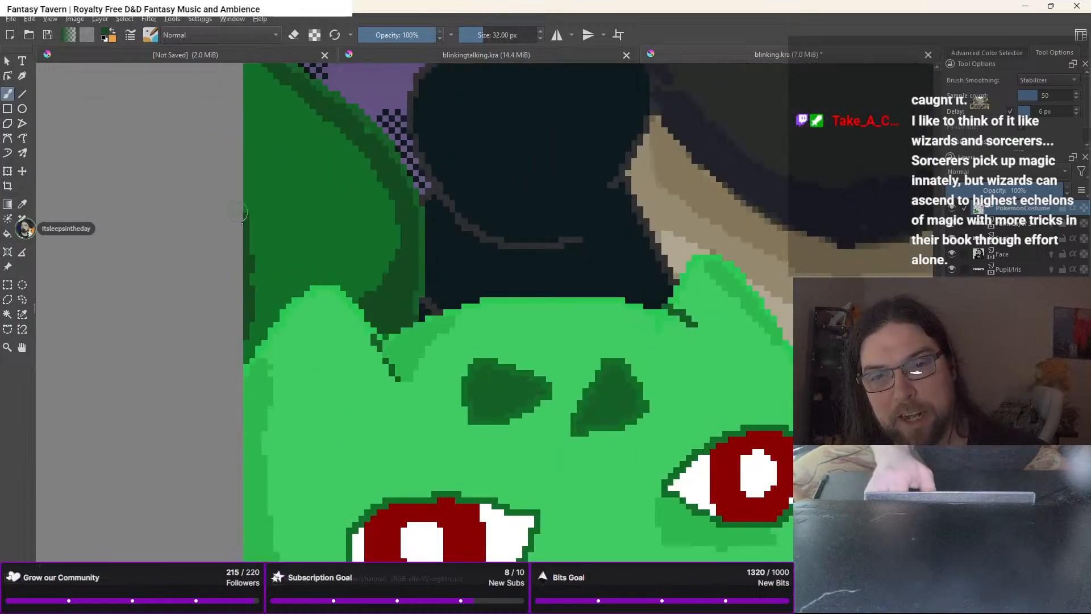
pyautogui.moveTo(233, 197); pyautogui.dragTo(253, 251)
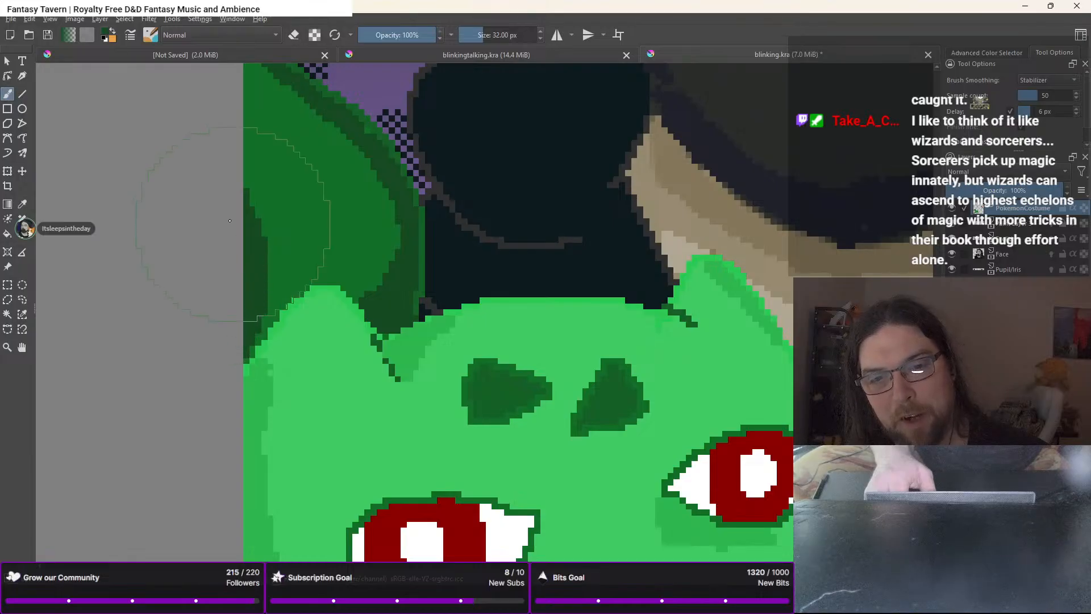
pyautogui.moveTo(247, 126); pyautogui.dragTo(262, 241)
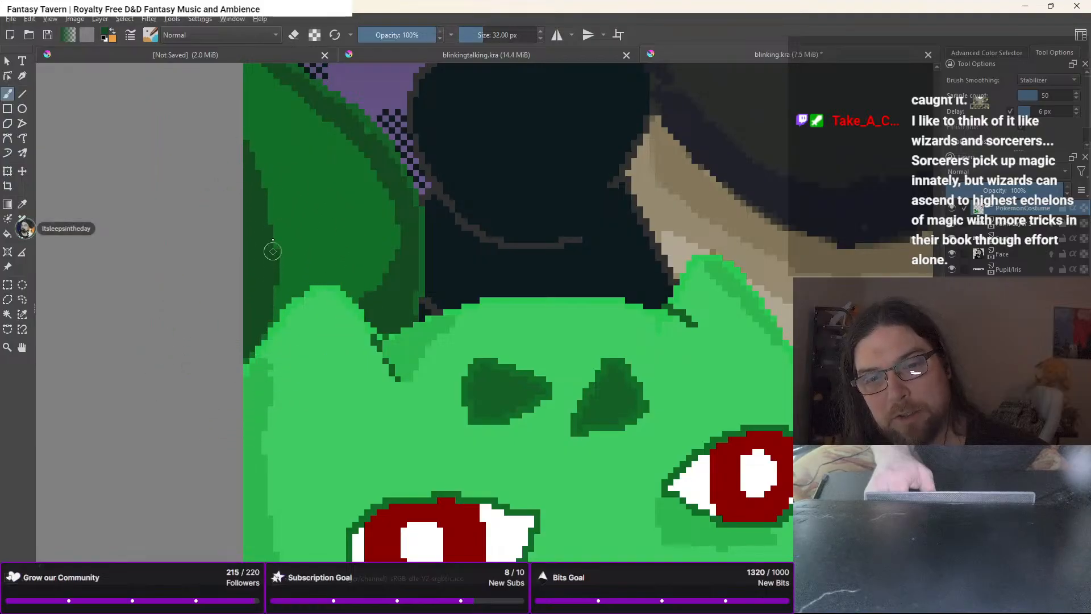
pyautogui.scroll(-3, 177, 75)
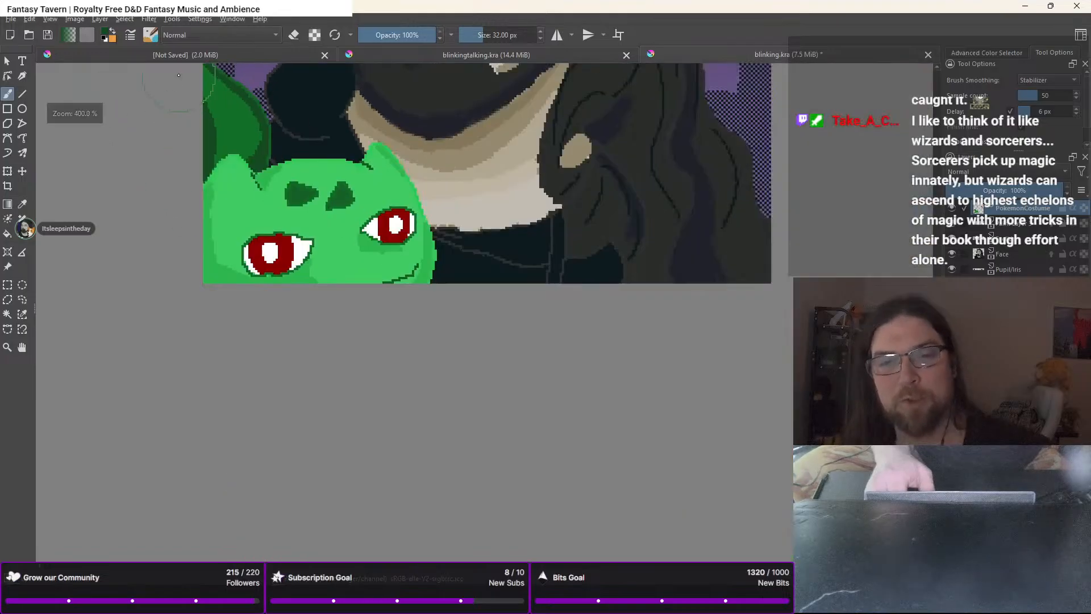
# Choose a medium green from the recent colours and touch up the bulb's shading along the canvas edge
pyautogui.moveTo(176, 110); pyautogui.dragTo(177, 218)
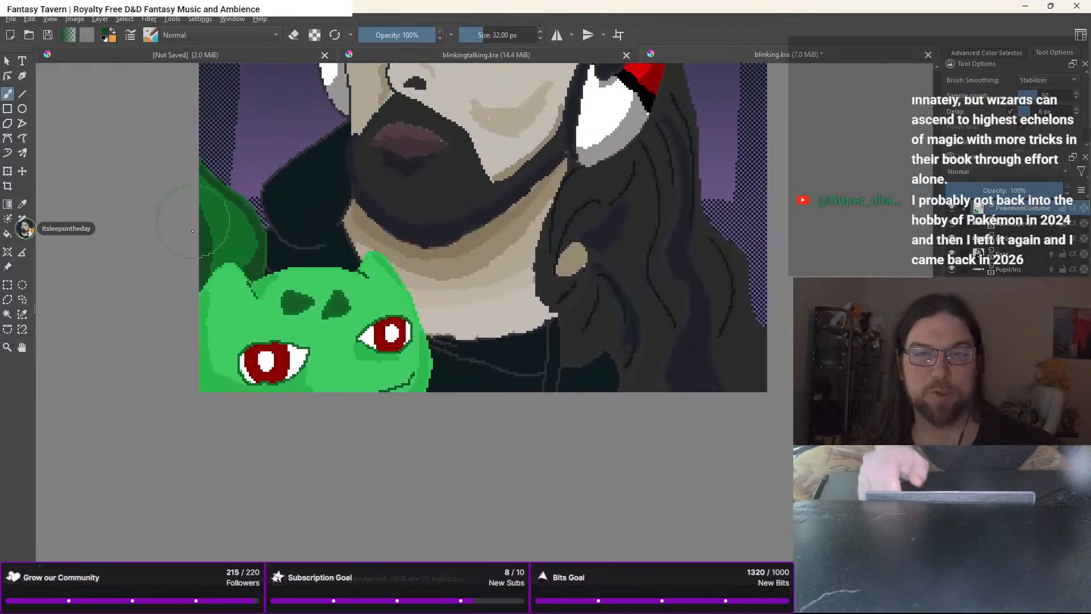
pyautogui.rightClick(177, 215)
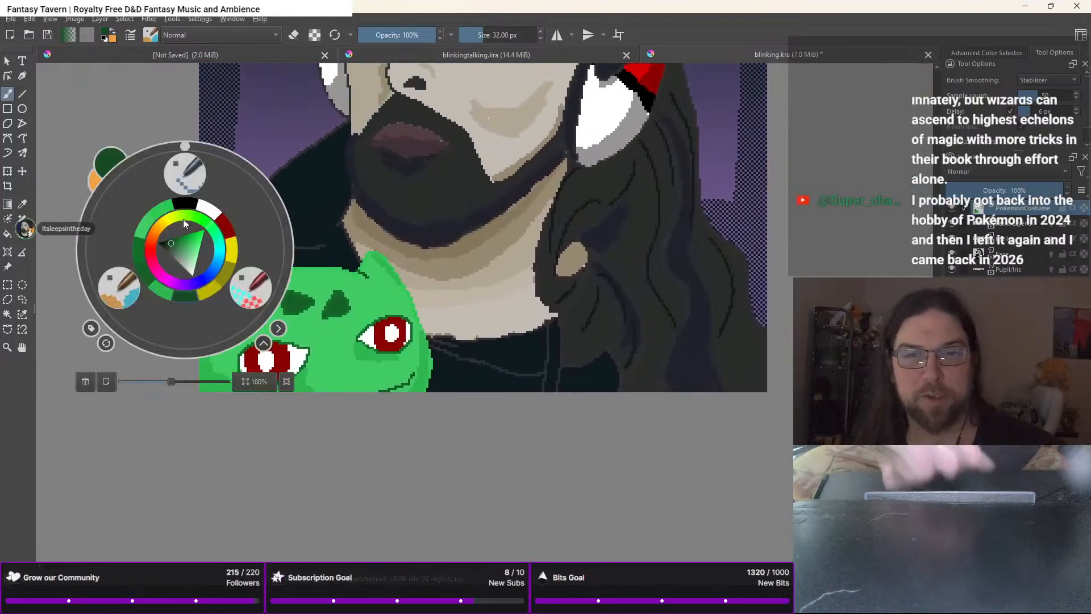
pyautogui.click(156, 288)
pyautogui.scroll(3, 193, 267)
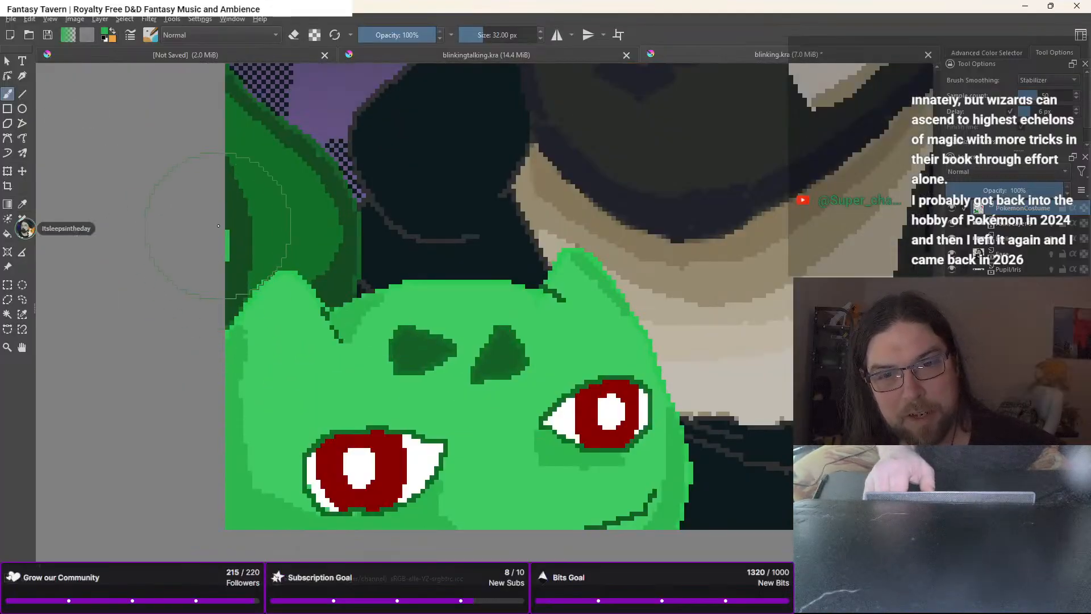
pyautogui.rightClick(211, 189)
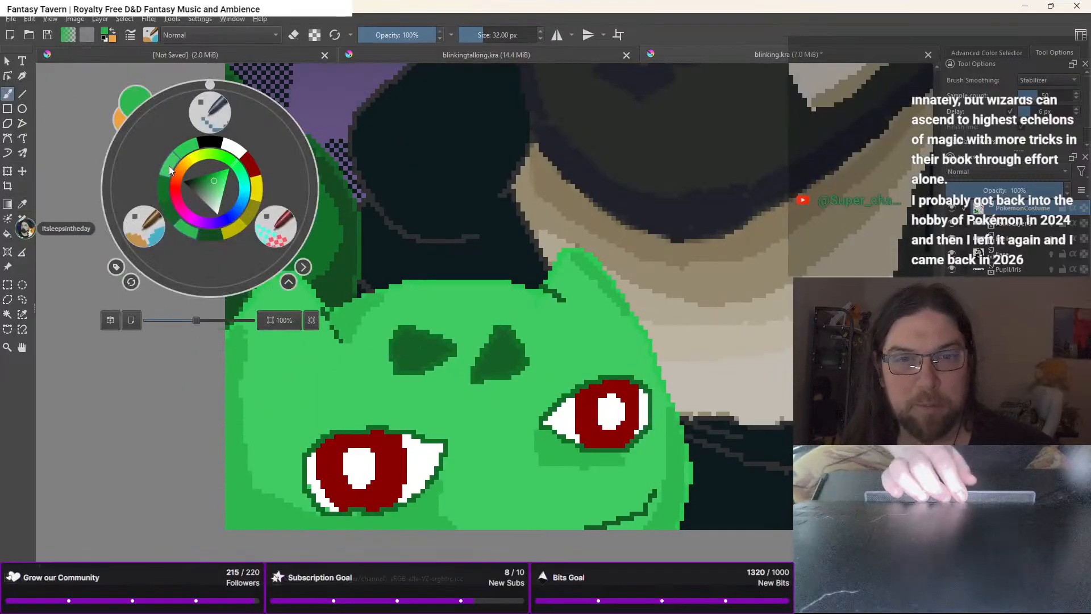
pyautogui.click(164, 192)
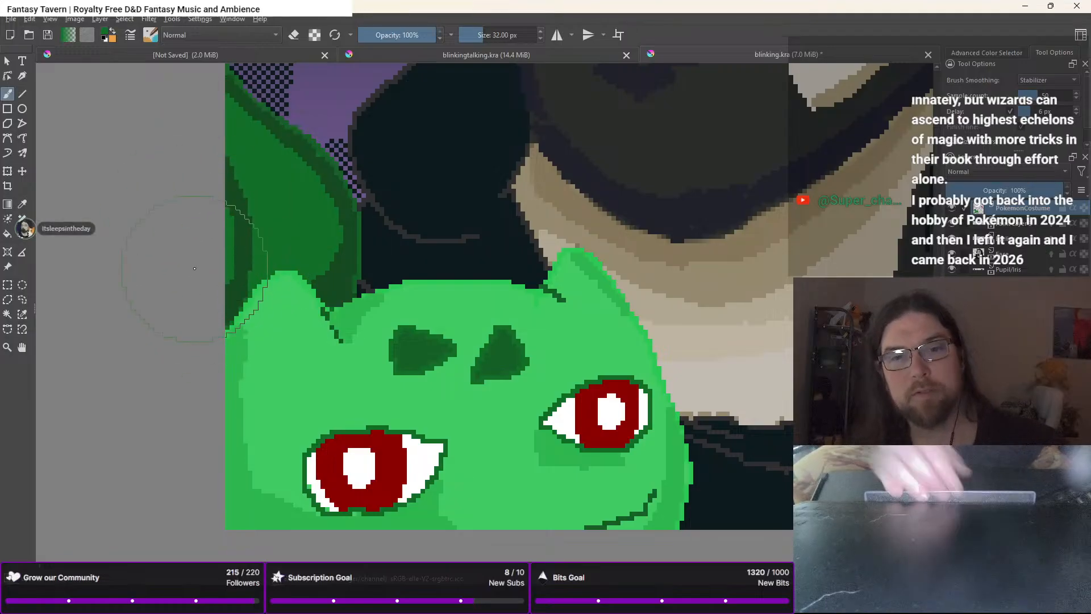
# Choose bright green and shade the right side of the creature's face around the eye and mouth
pyautogui.scroll(-5, 195, 268)
pyautogui.moveTo(194, 268); pyautogui.dragTo(299, 261)
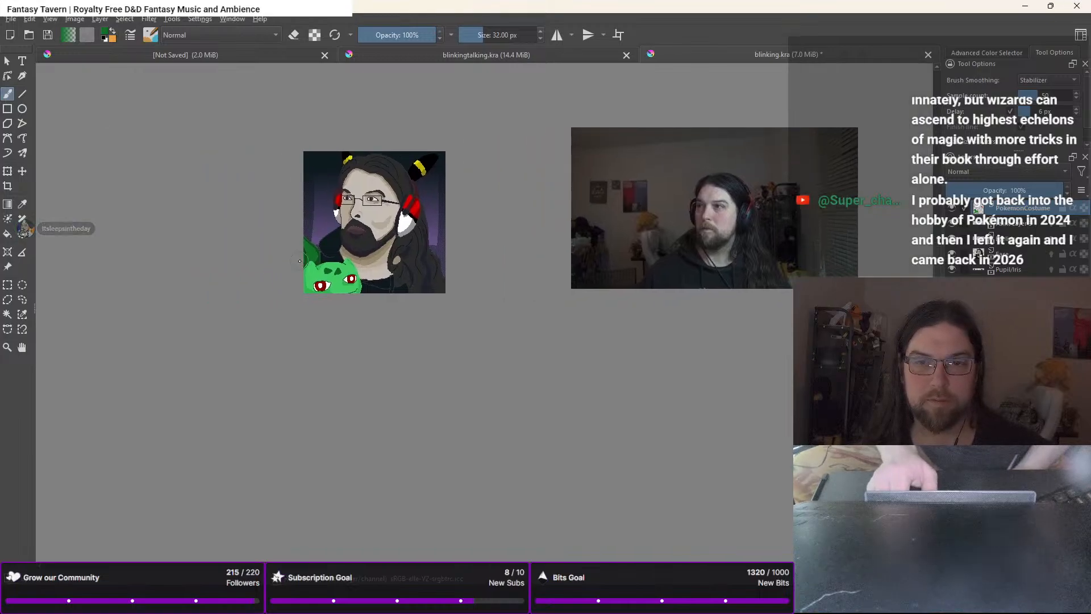
pyautogui.scroll(2, 299, 261)
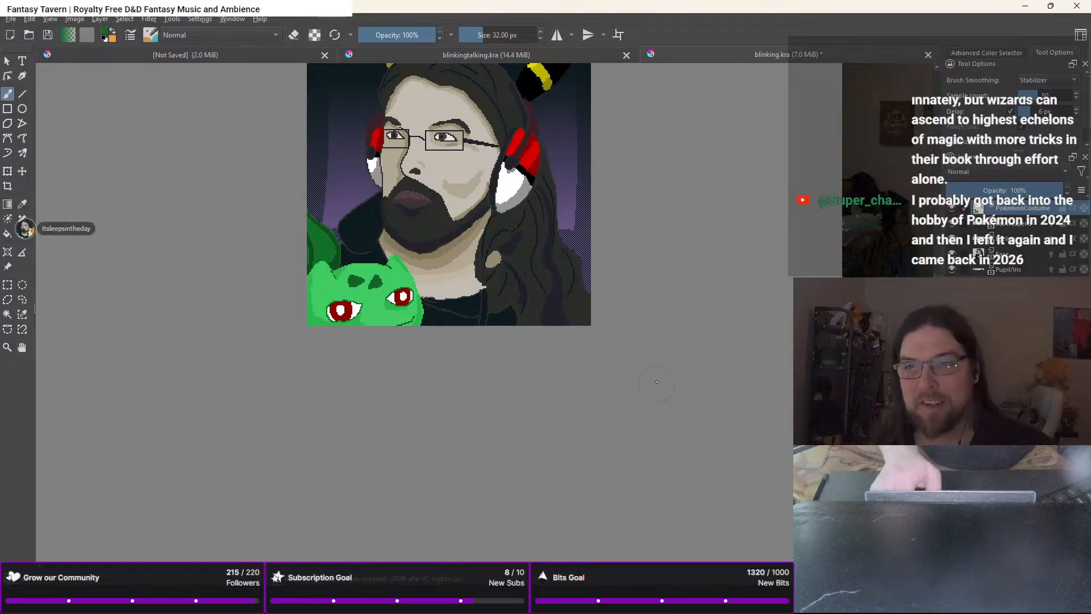
pyautogui.scroll(1, 657, 382)
pyautogui.moveTo(595, 242); pyautogui.dragTo(729, 345)
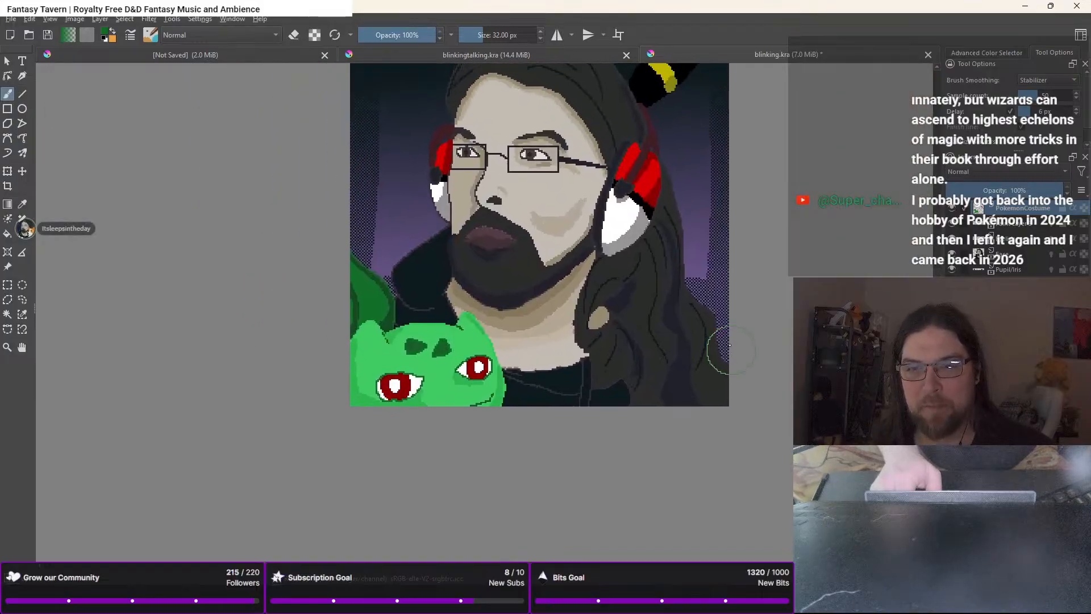
pyautogui.scroll(1, 681, 290)
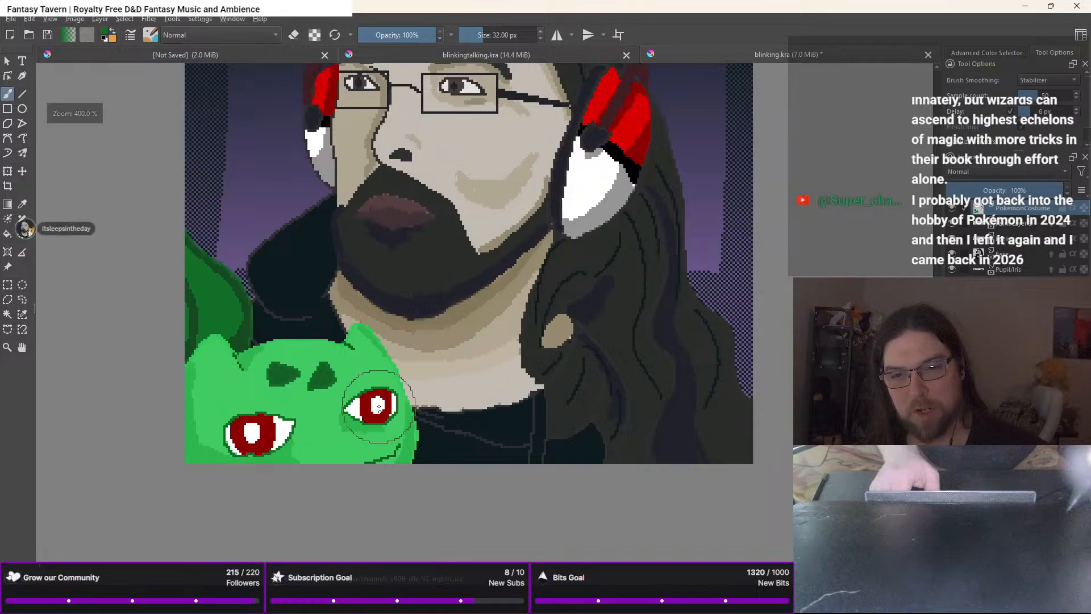
pyautogui.scroll(1, 351, 432)
pyautogui.rightClick(351, 432)
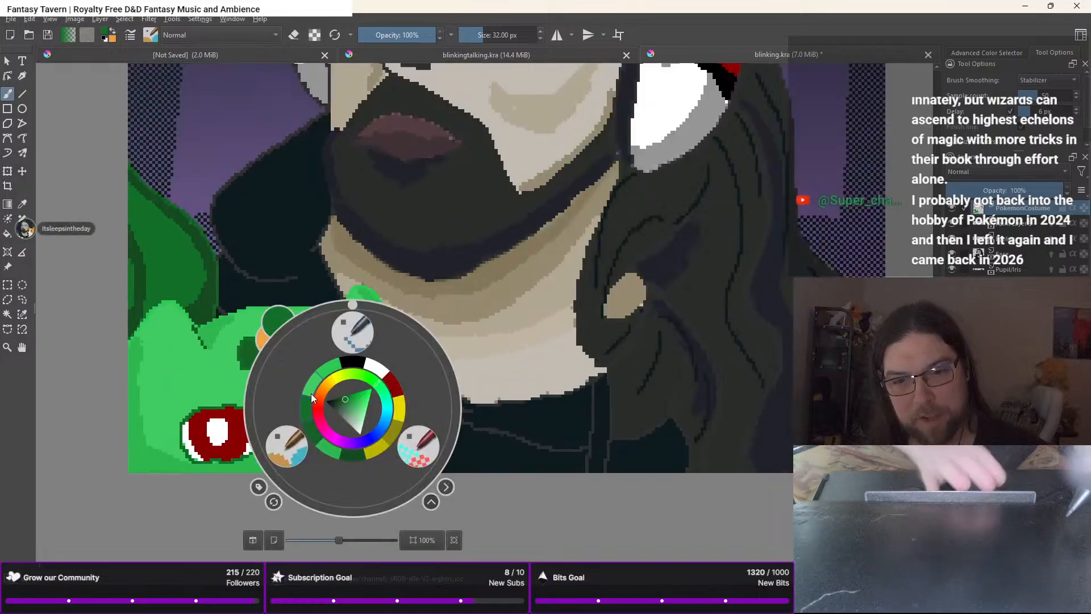
pyautogui.rightClick(327, 370)
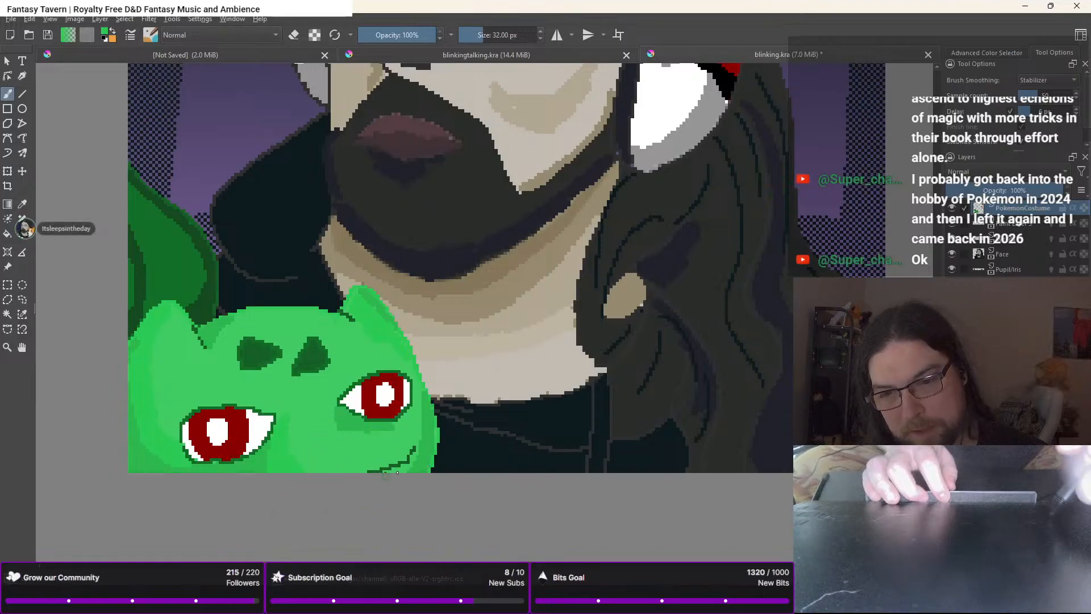
pyautogui.moveTo(412, 467)
pyautogui.mouseDown()
pyautogui.moveTo(422, 445)
pyautogui.moveTo(404, 450)
pyautogui.moveTo(422, 412)
pyautogui.mouseUp()
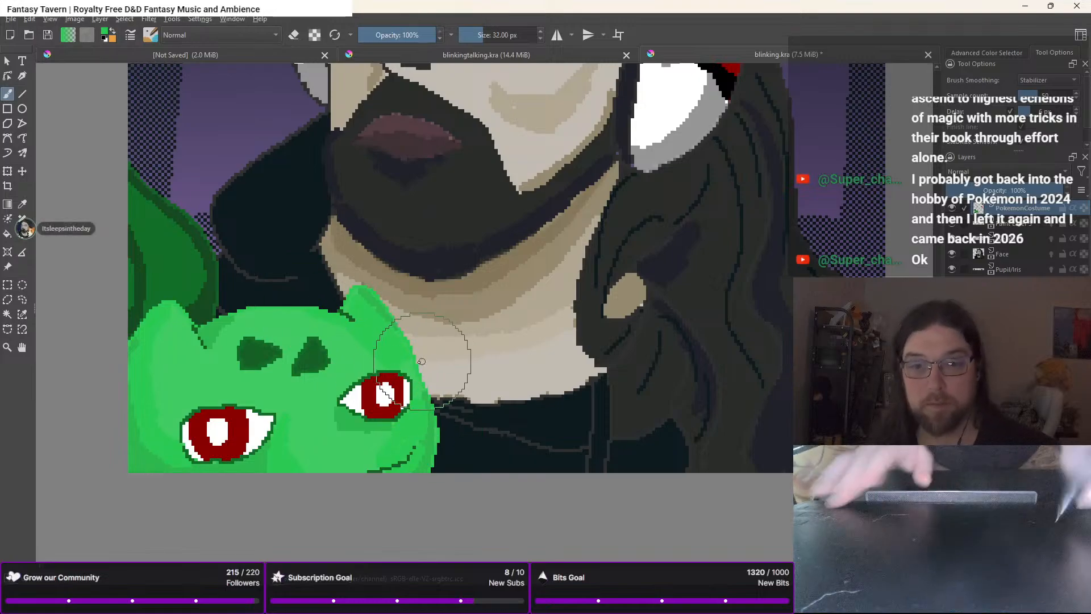
# Examine the creature's face shading up close and against the whole portrait, with the Fill tool active
pyautogui.scroll(4, 394, 366)
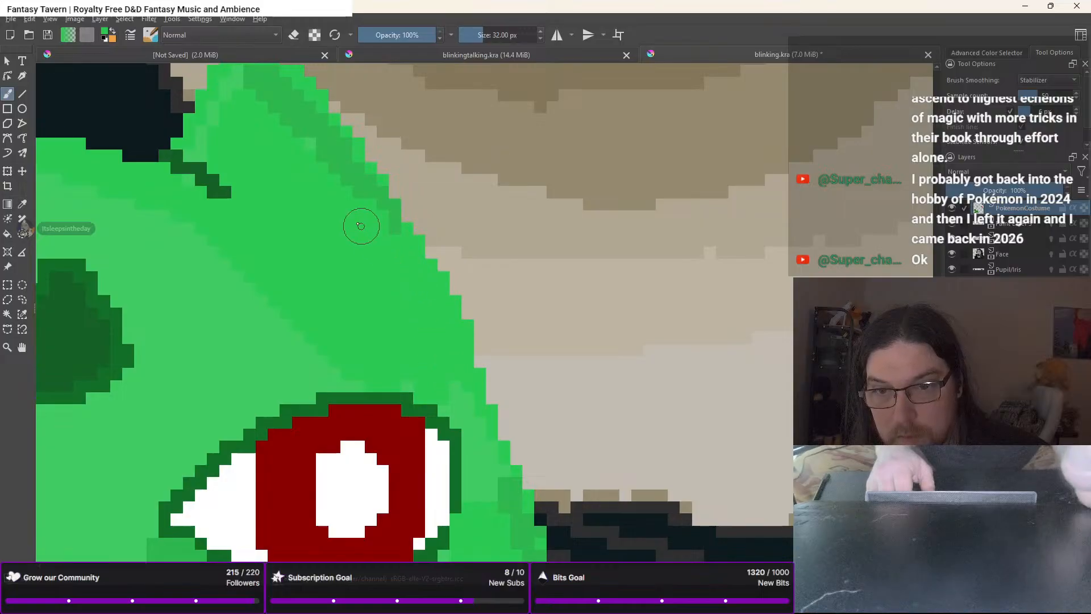
pyautogui.scroll(-2, 328, 331)
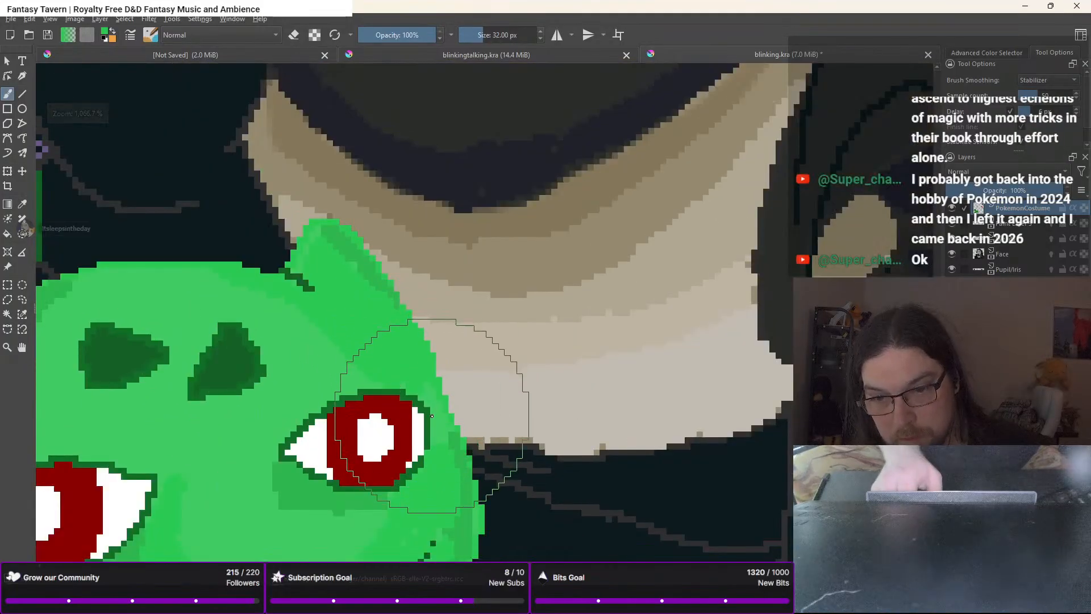
pyautogui.press('f')
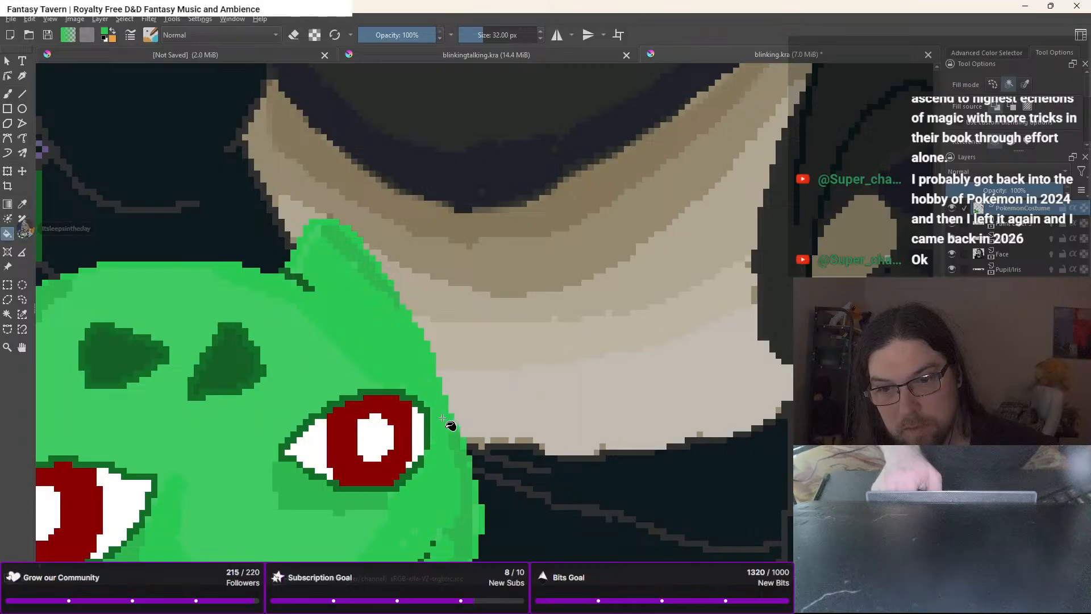
pyautogui.scroll(-3, 452, 432)
pyautogui.scroll(-1, 452, 432)
pyautogui.moveTo(452, 431); pyautogui.dragTo(522, 390)
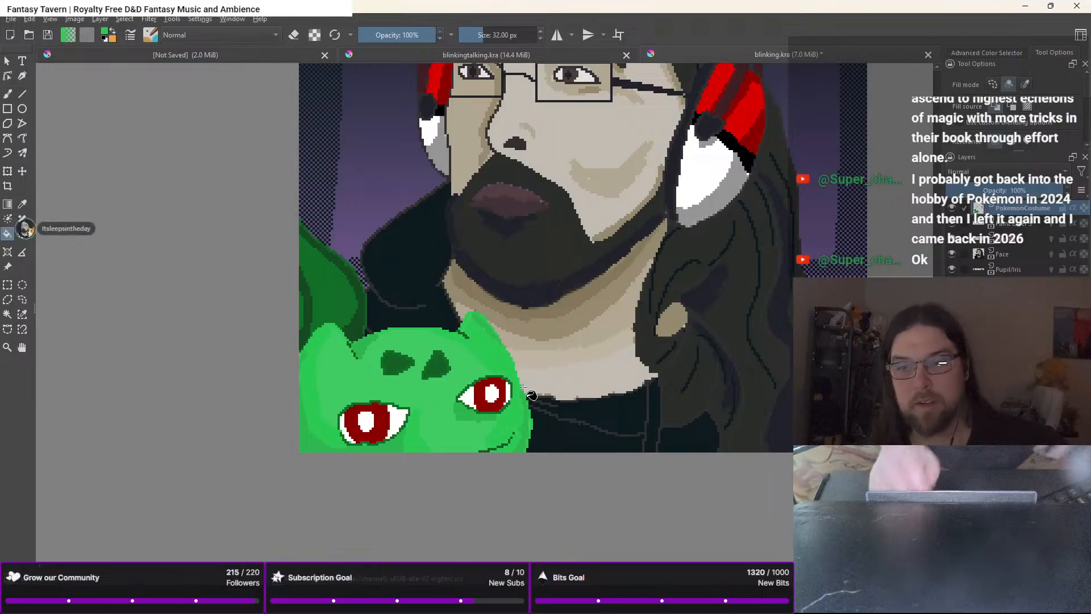
pyautogui.scroll(-3, 523, 388)
pyautogui.scroll(3, 523, 388)
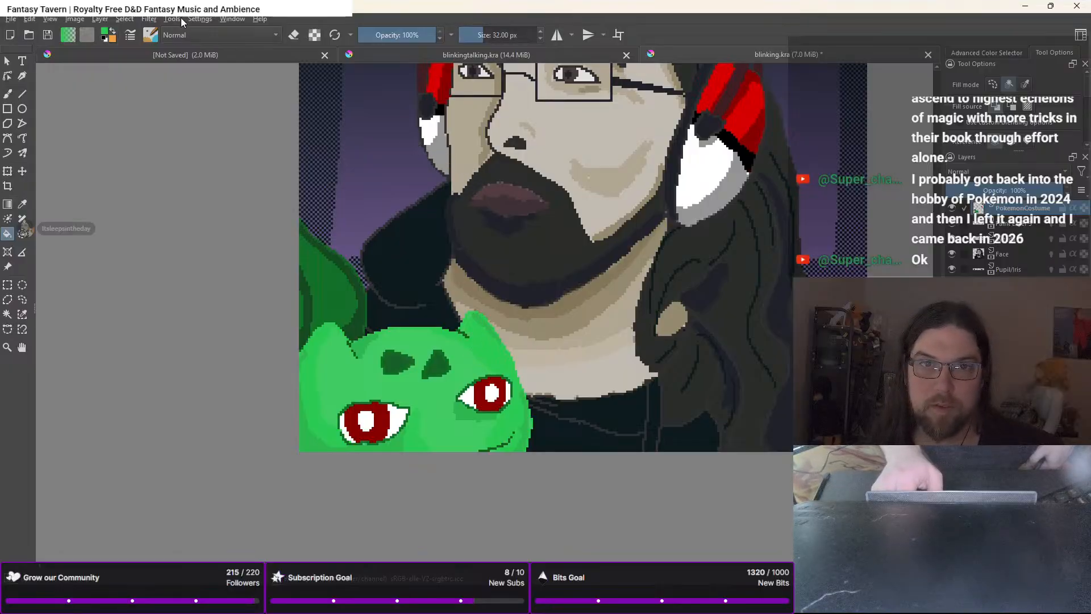
# Show the Animation Timeline docker
pyautogui.click(199, 18)
pyautogui.moveTo(209, 112)
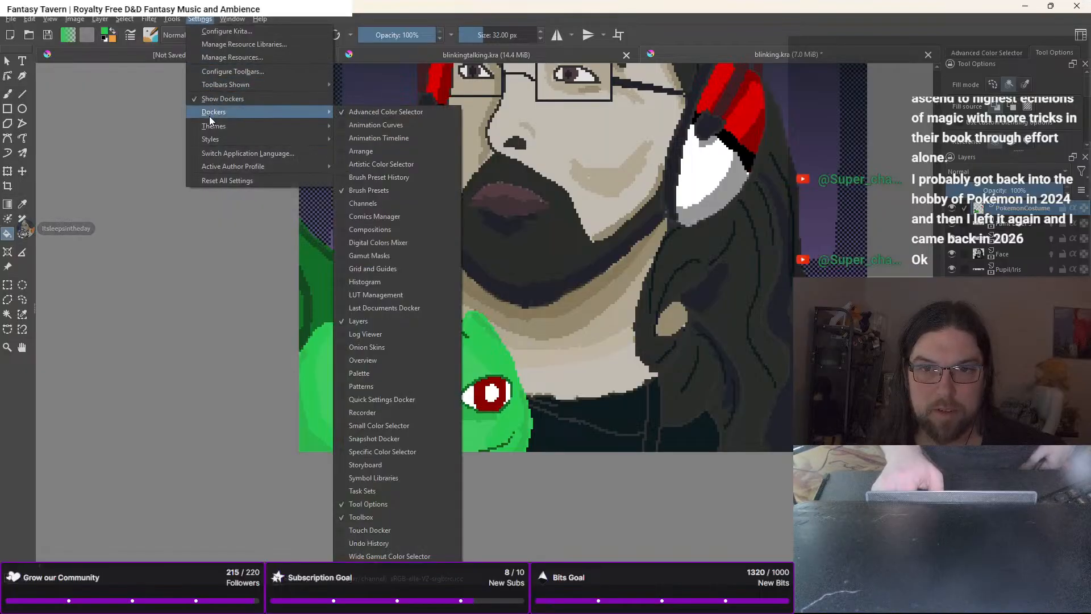
pyautogui.click(376, 139)
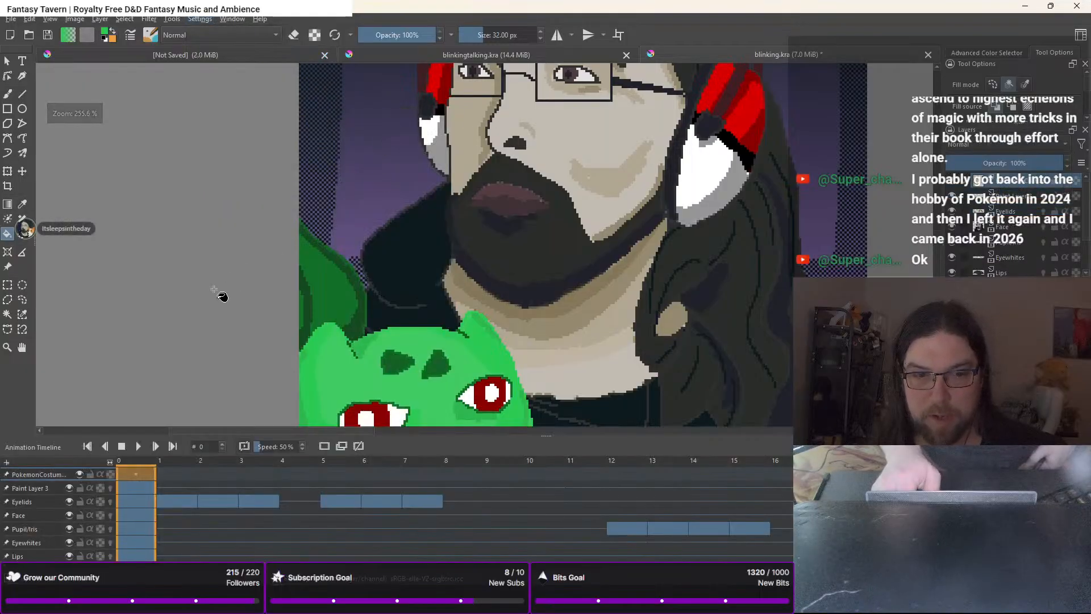
# Create a keyframe at frame 0 on the Pokémon costume layer and play the animation
pyautogui.scroll(-2, 213, 289)
pyautogui.moveTo(243, 275); pyautogui.dragTo(346, 212)
pyautogui.scroll(2, 351, 228)
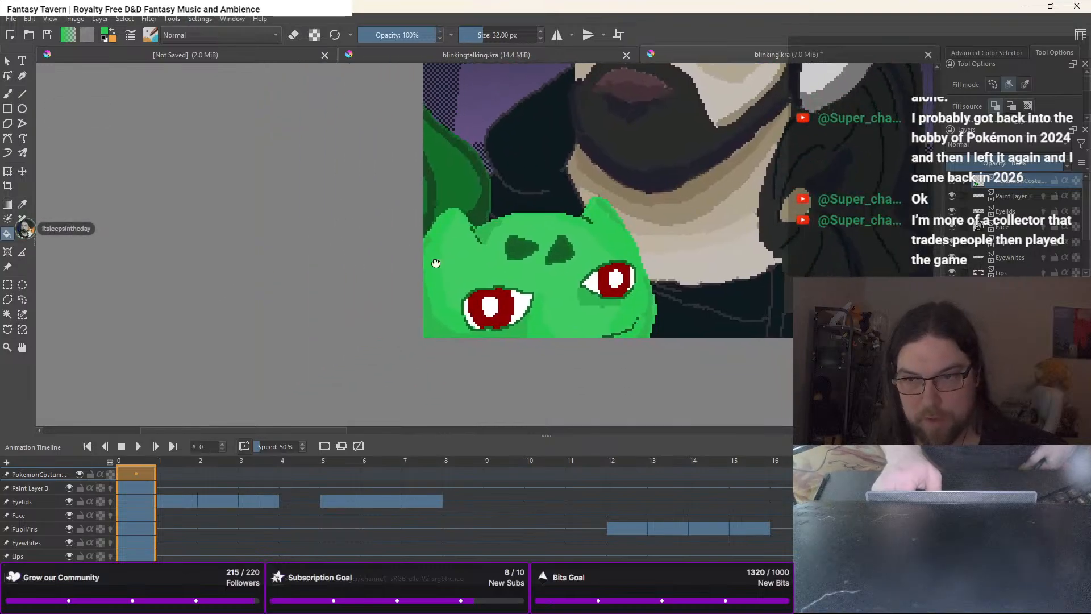
pyautogui.moveTo(435, 263); pyautogui.dragTo(377, 235)
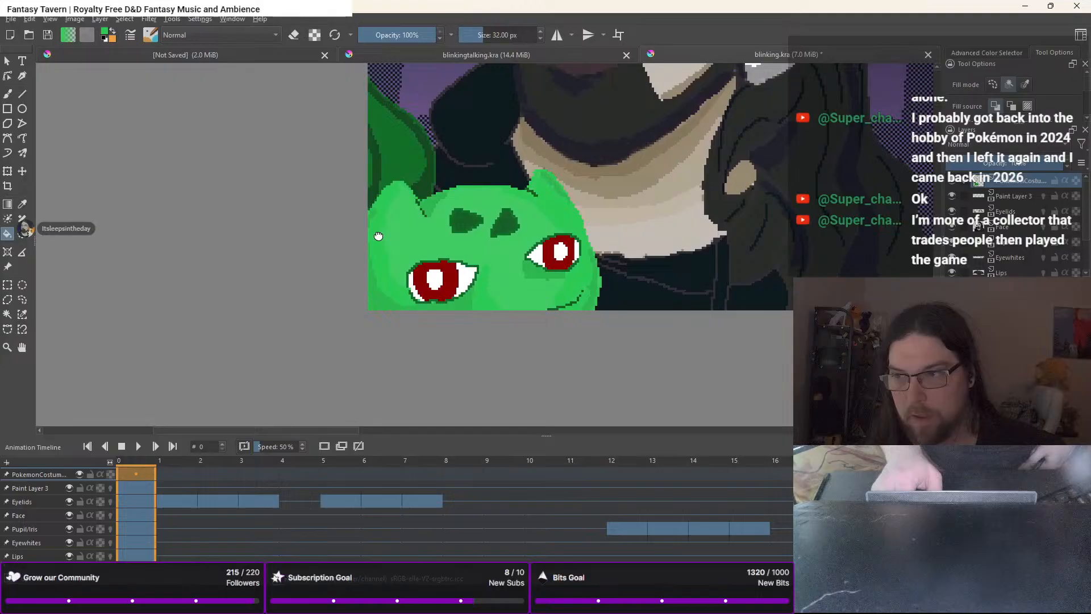
pyautogui.rightClick(144, 472)
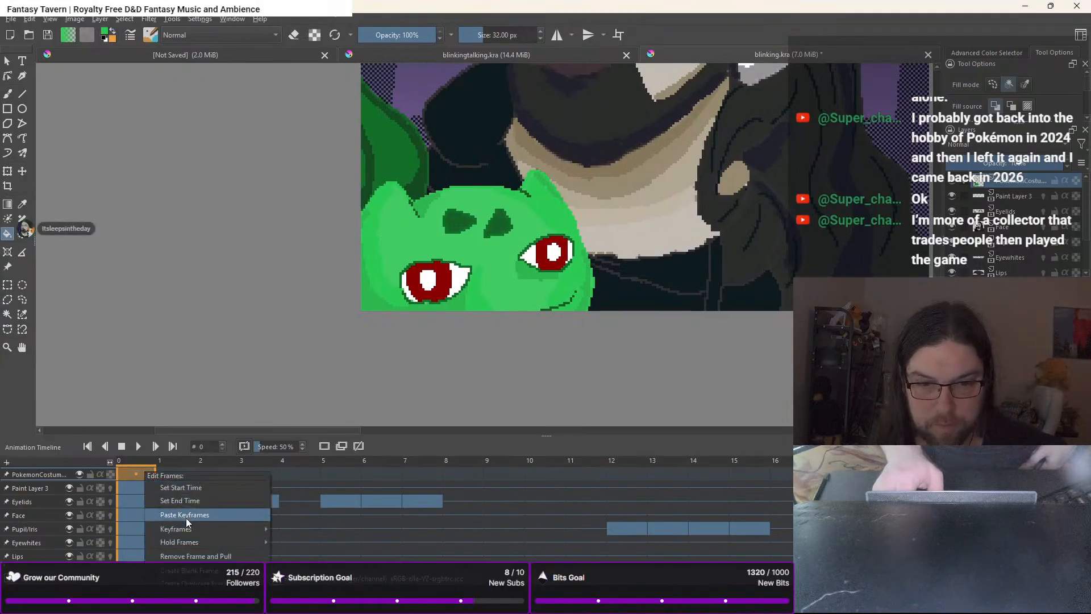
pyautogui.click(184, 570)
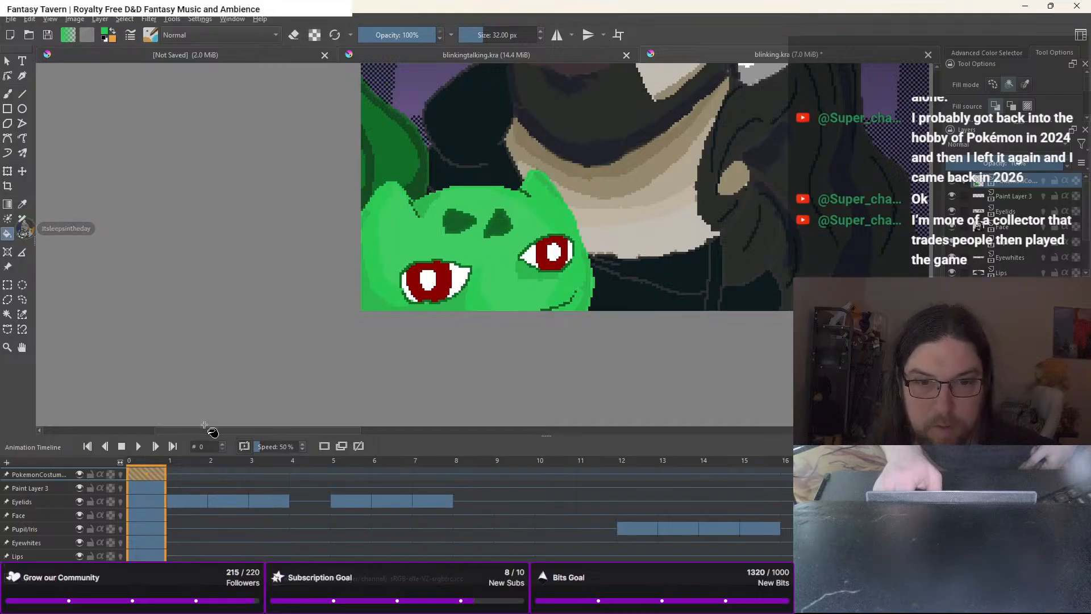
pyautogui.scroll(-2, 259, 333)
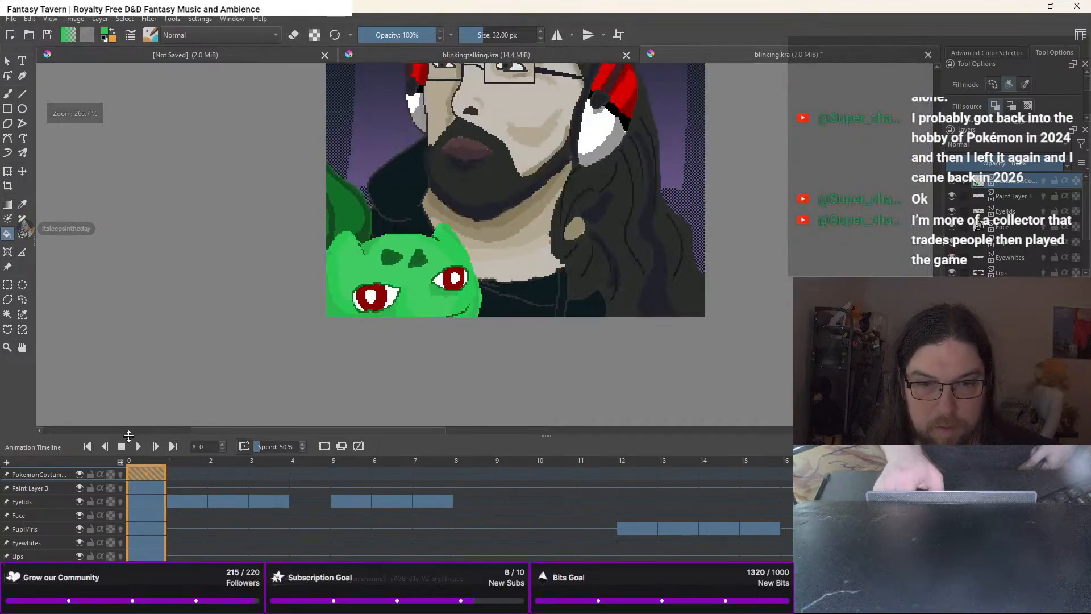
pyautogui.click(139, 445)
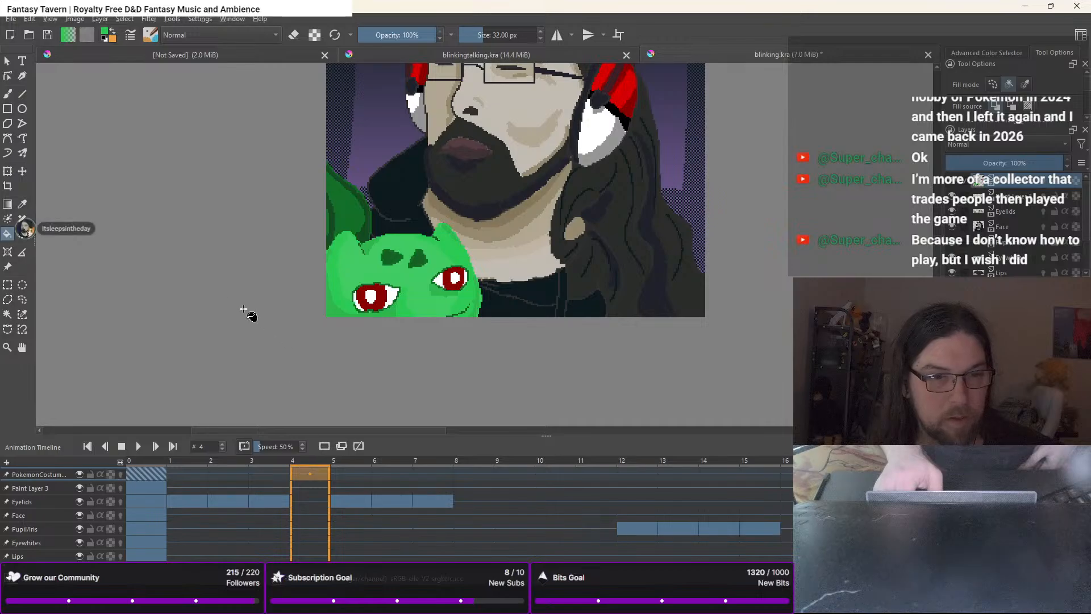
# On frame 4, choose dark green and the 1 px brush, and draw upper and lower eyelid lines across the creature's left-hand eye
pyautogui.scroll(1, 230, 292)
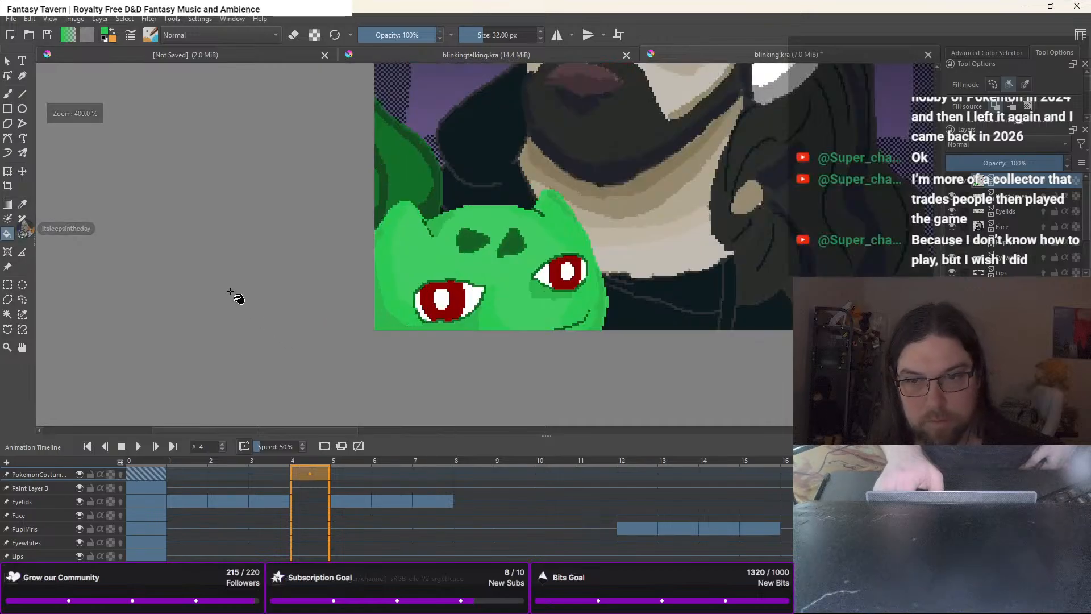
pyautogui.rightClick(409, 259)
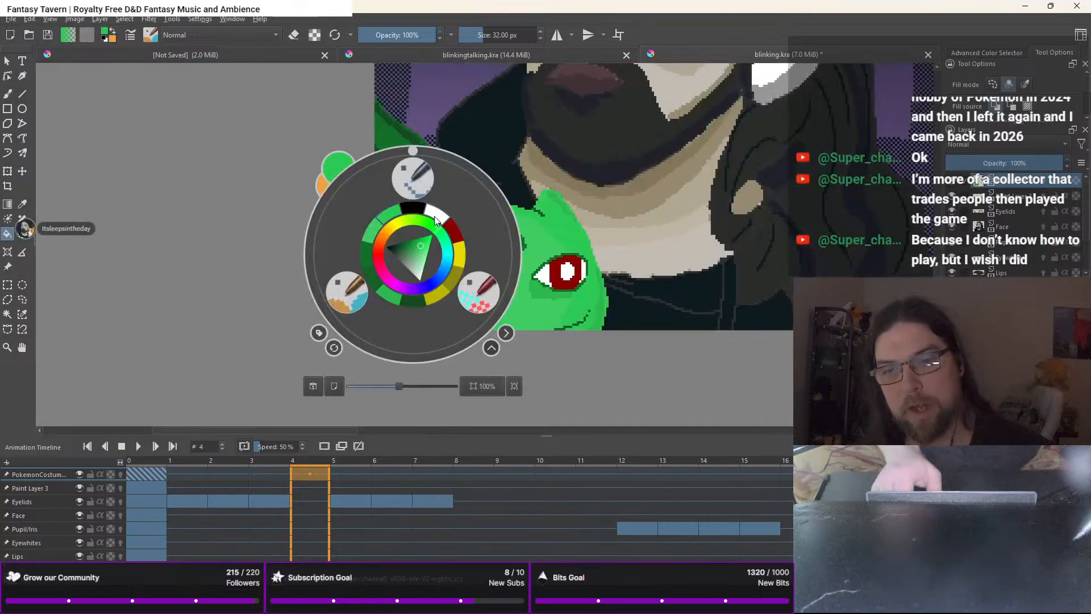
pyautogui.rightClick(395, 271)
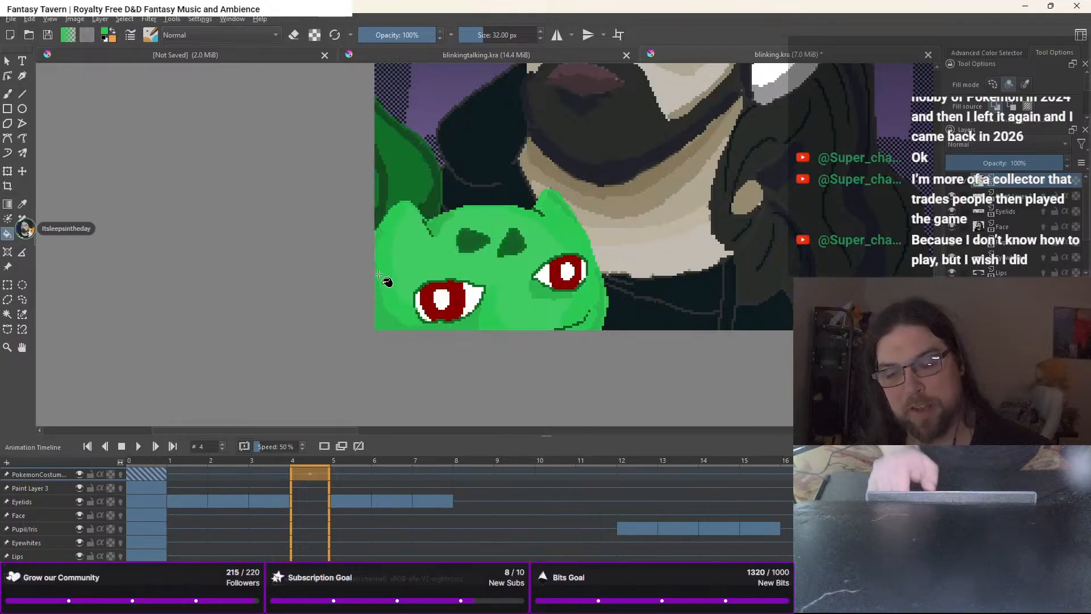
pyautogui.scroll(4, 397, 275)
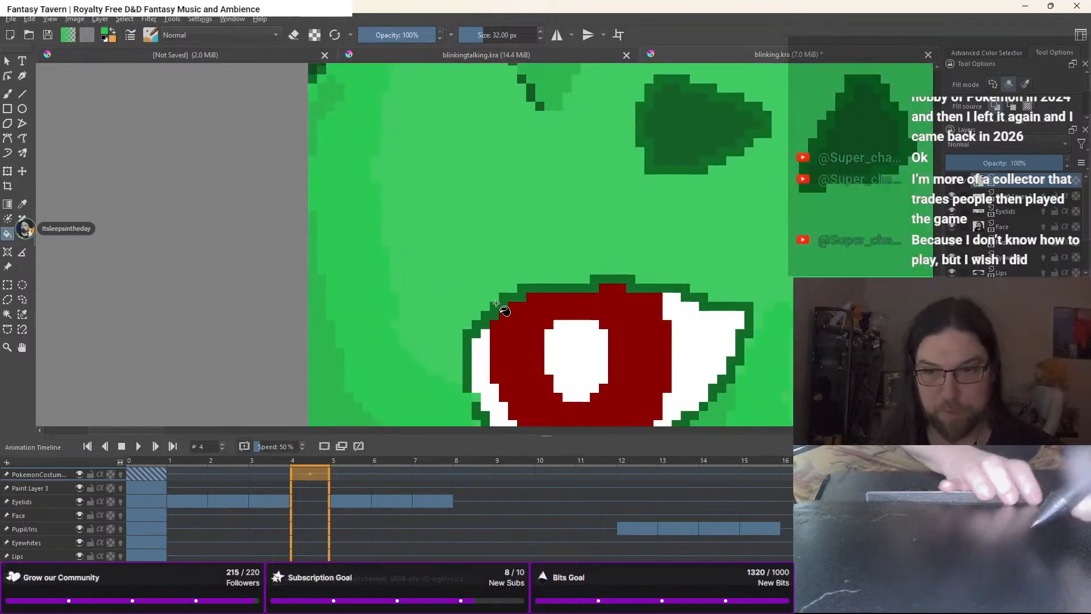
pyautogui.rightClick(472, 316)
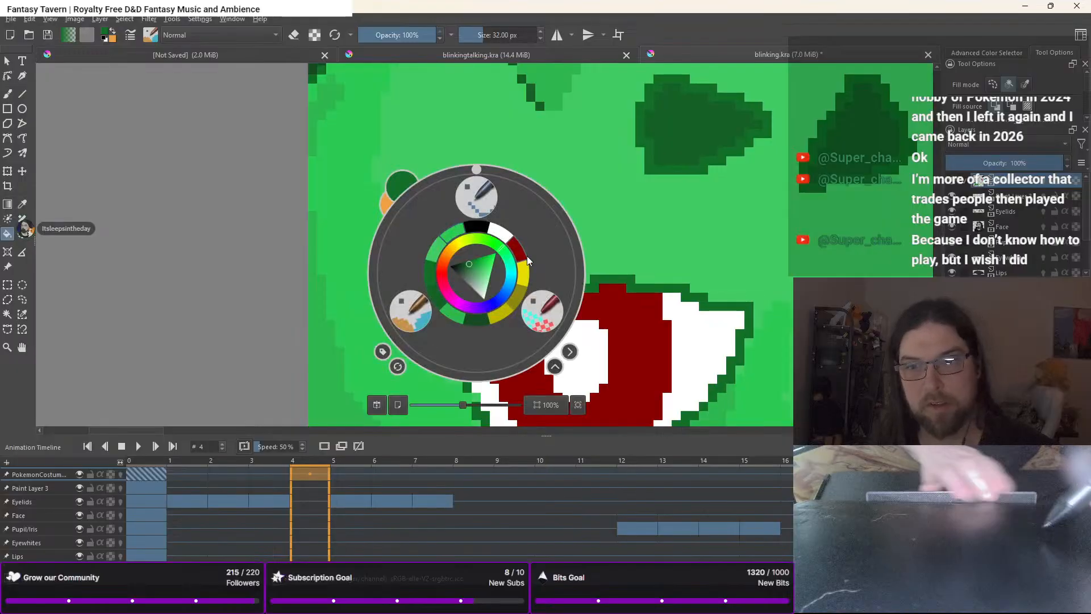
pyautogui.click(497, 192)
pyautogui.scroll(-1, 735, 295)
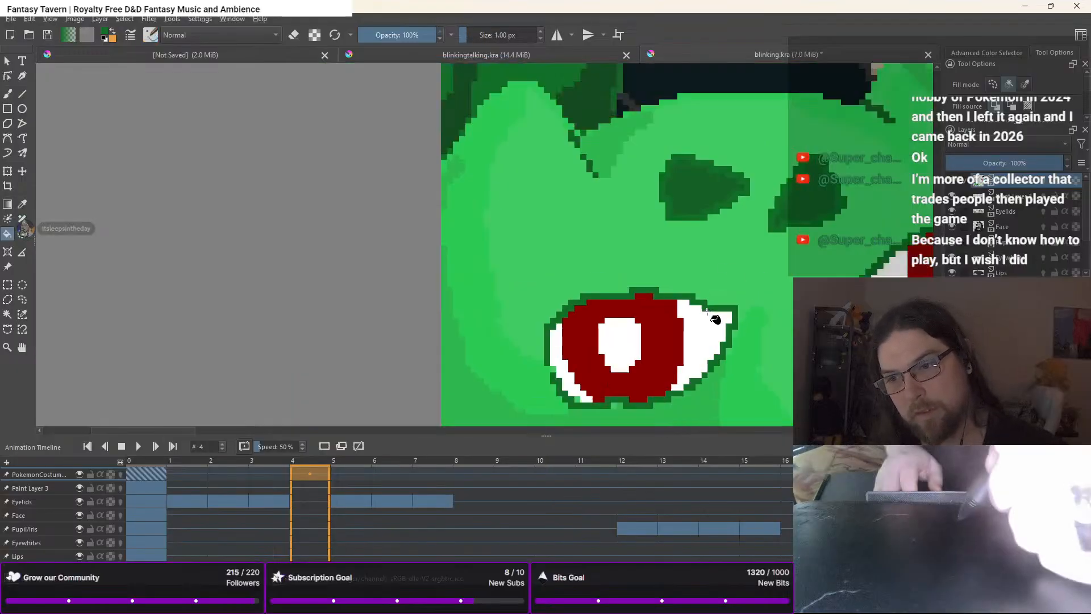
pyautogui.press('b')
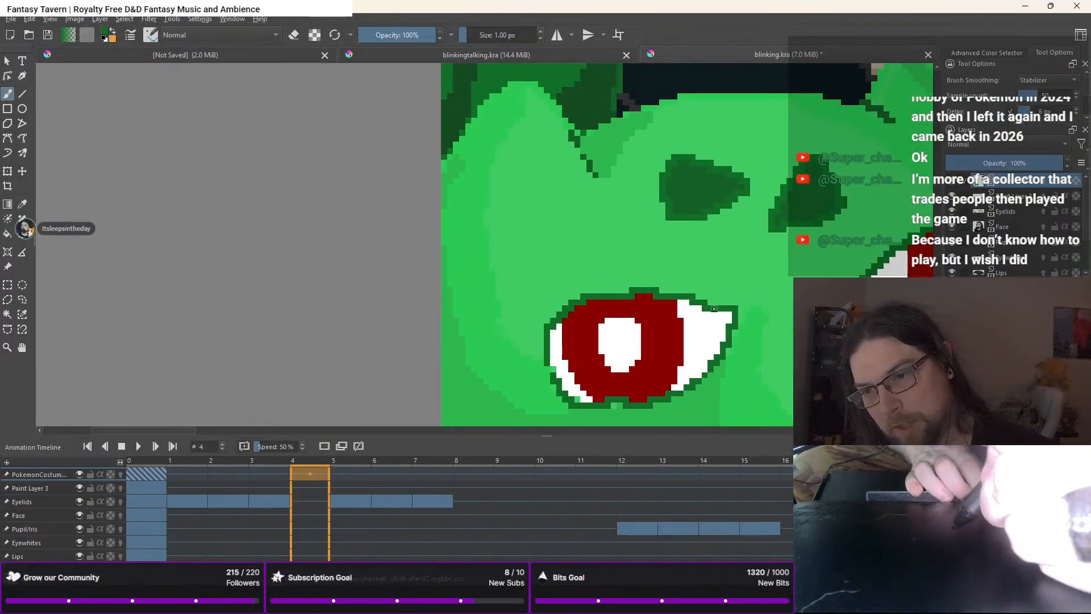
pyautogui.moveTo(706, 309); pyautogui.dragTo(698, 312)
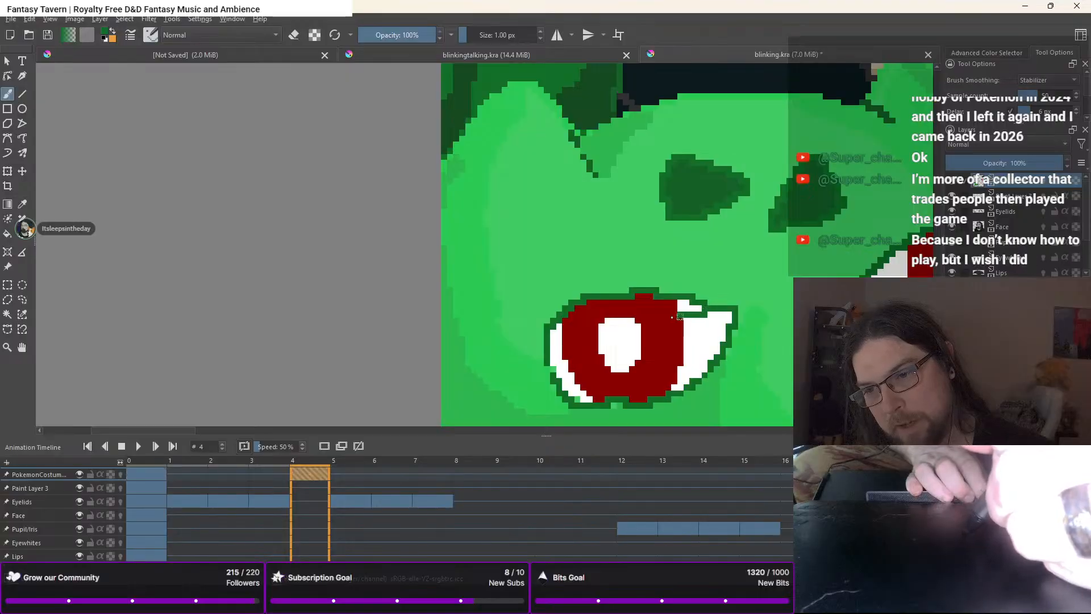
pyautogui.moveTo(601, 323); pyautogui.dragTo(558, 328)
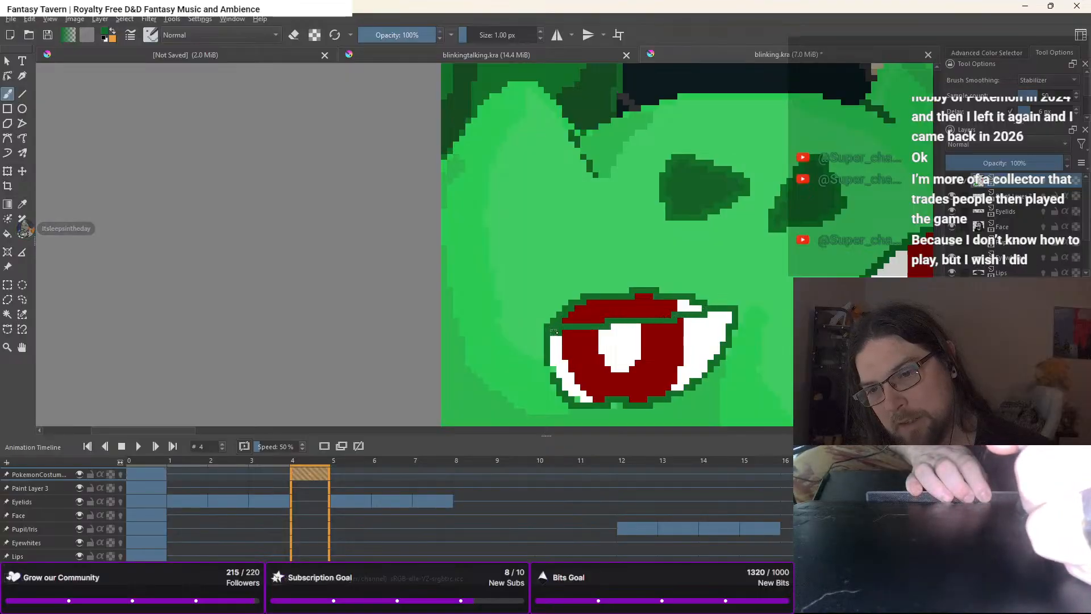
pyautogui.moveTo(708, 370); pyautogui.dragTo(584, 392)
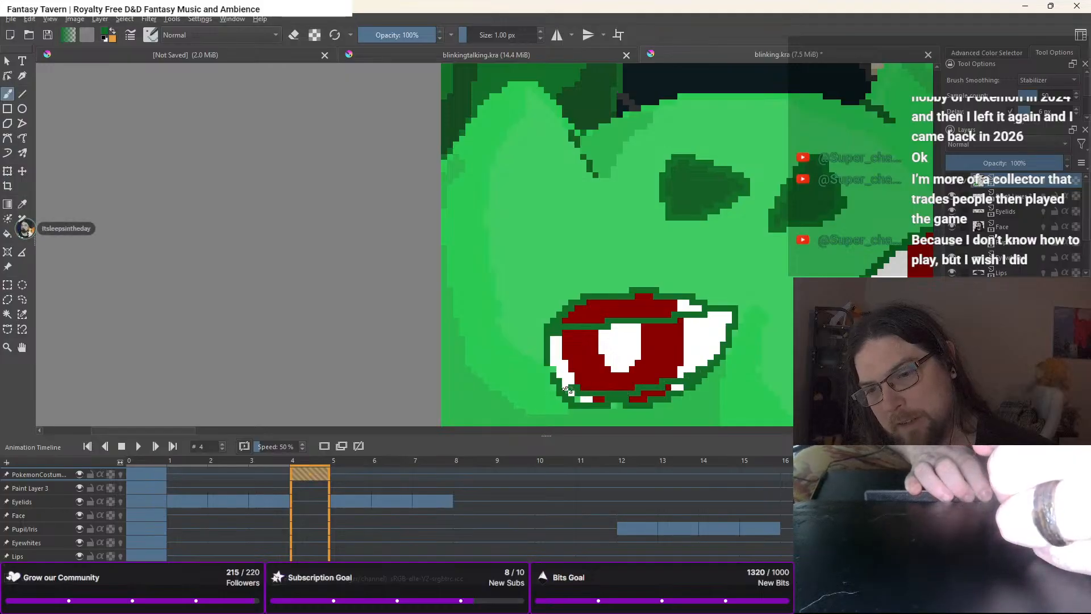
# On frame 4, draw eyelid lines across the creature's right-hand eye and cover the leftover eye outside them with the shading green
pyautogui.moveTo(789, 285); pyautogui.dragTo(579, 324)
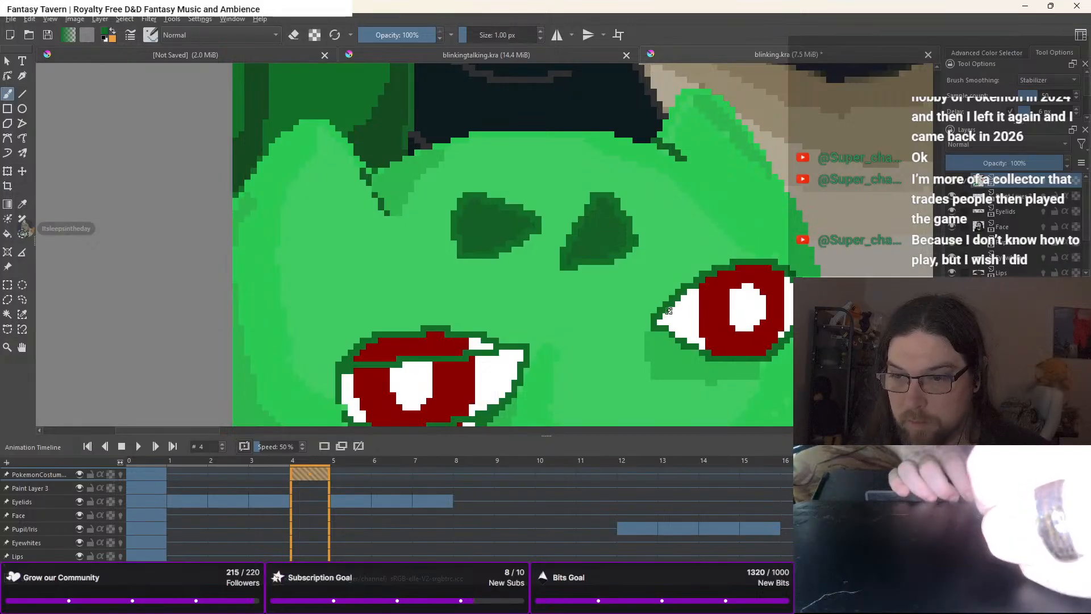
pyautogui.moveTo(668, 310); pyautogui.dragTo(765, 282)
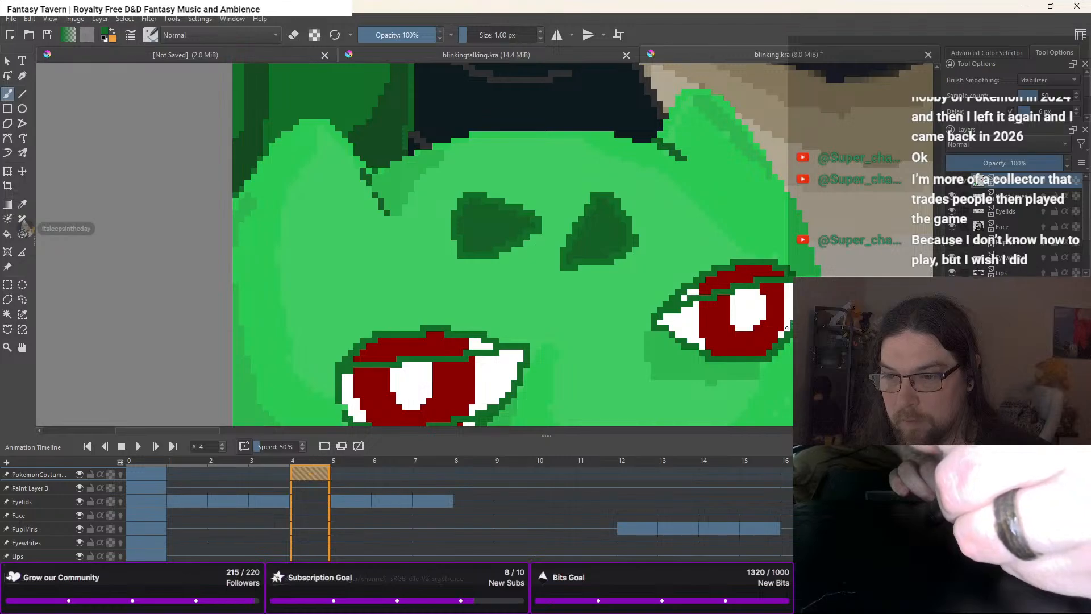
pyautogui.rightClick(692, 345)
pyautogui.rightClick(659, 315)
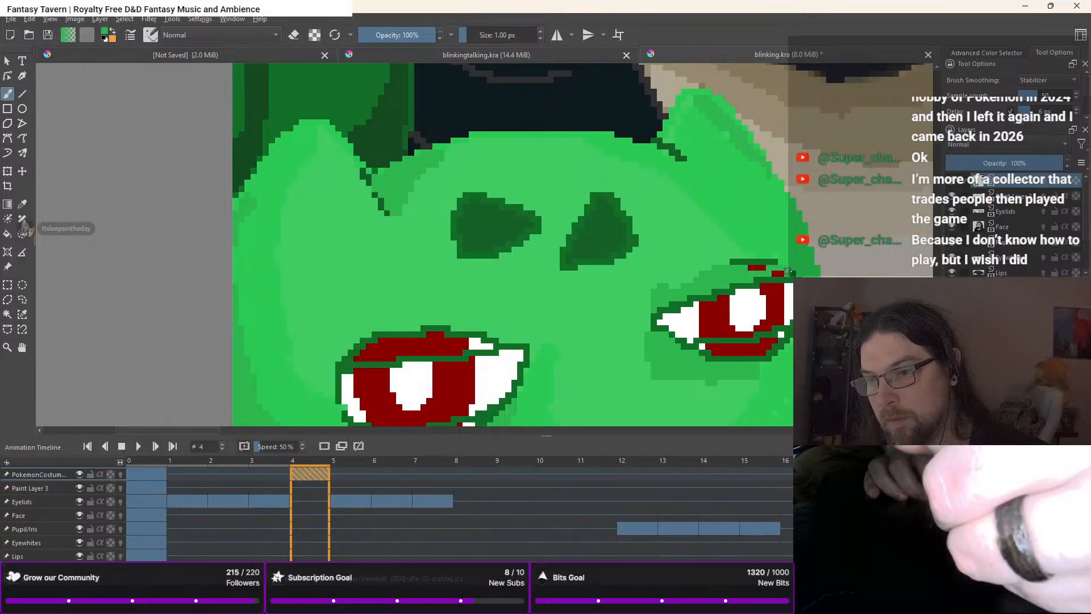
pyautogui.moveTo(774, 268); pyautogui.dragTo(773, 259)
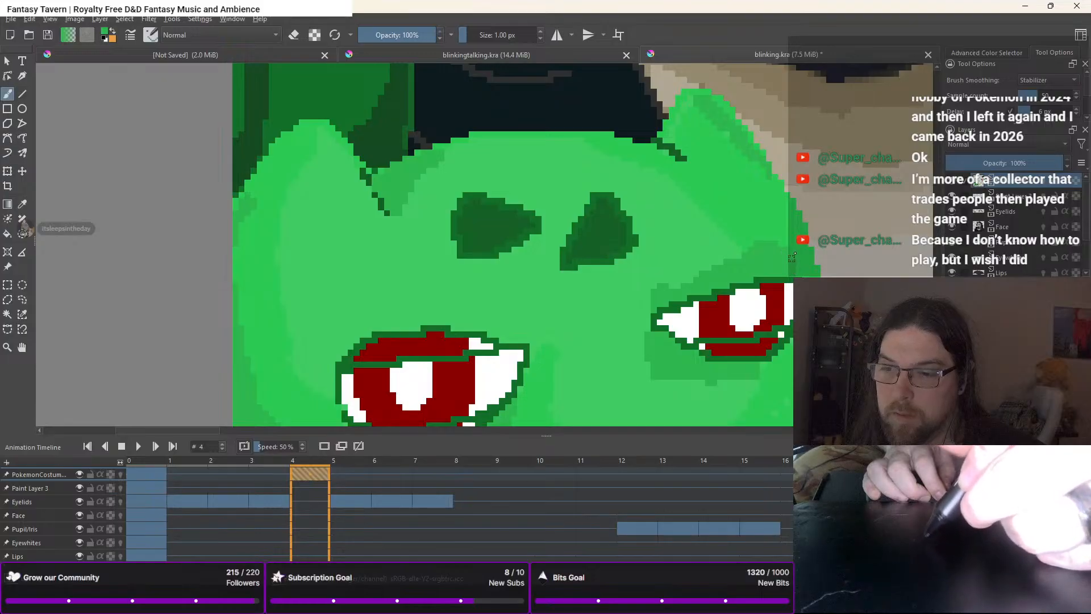
# Paint over the leftover red, white and outline pixels outside the left-hand eye's new eyelid lines with the shading green
pyautogui.moveTo(428, 350)
pyautogui.mouseDown()
pyautogui.moveTo(538, 310)
pyautogui.moveTo(641, 292)
pyautogui.moveTo(471, 267)
pyautogui.mouseUp()
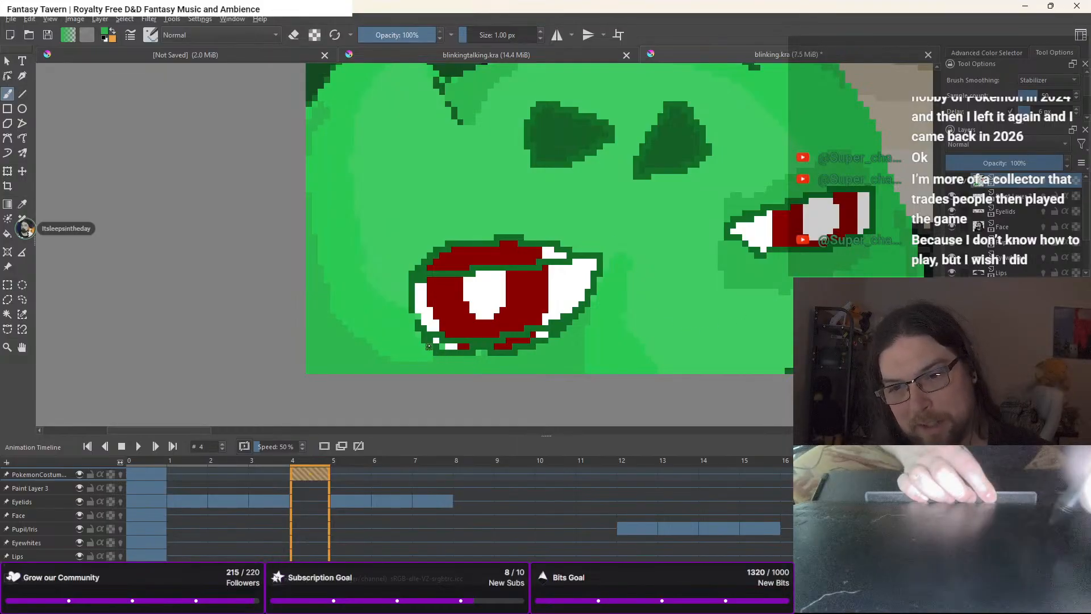
pyautogui.moveTo(427, 346)
pyautogui.mouseDown()
pyautogui.moveTo(516, 347)
pyautogui.moveTo(503, 353)
pyautogui.moveTo(532, 338)
pyautogui.moveTo(528, 350)
pyautogui.moveTo(557, 333)
pyautogui.mouseUp()
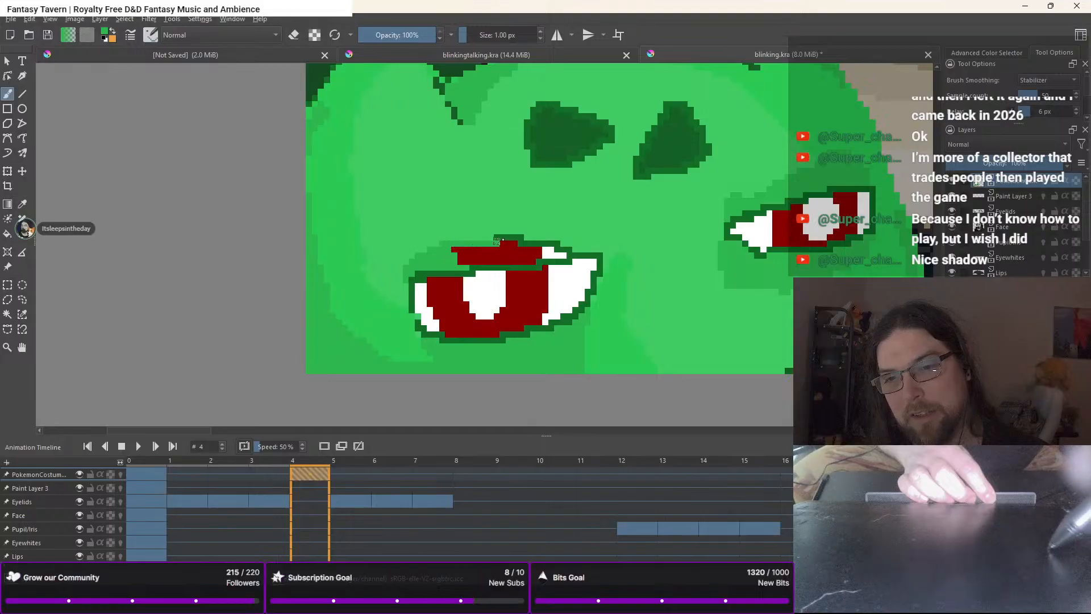
pyautogui.moveTo(496, 236)
pyautogui.mouseDown()
pyautogui.moveTo(510, 243)
pyautogui.moveTo(448, 252)
pyautogui.mouseUp()
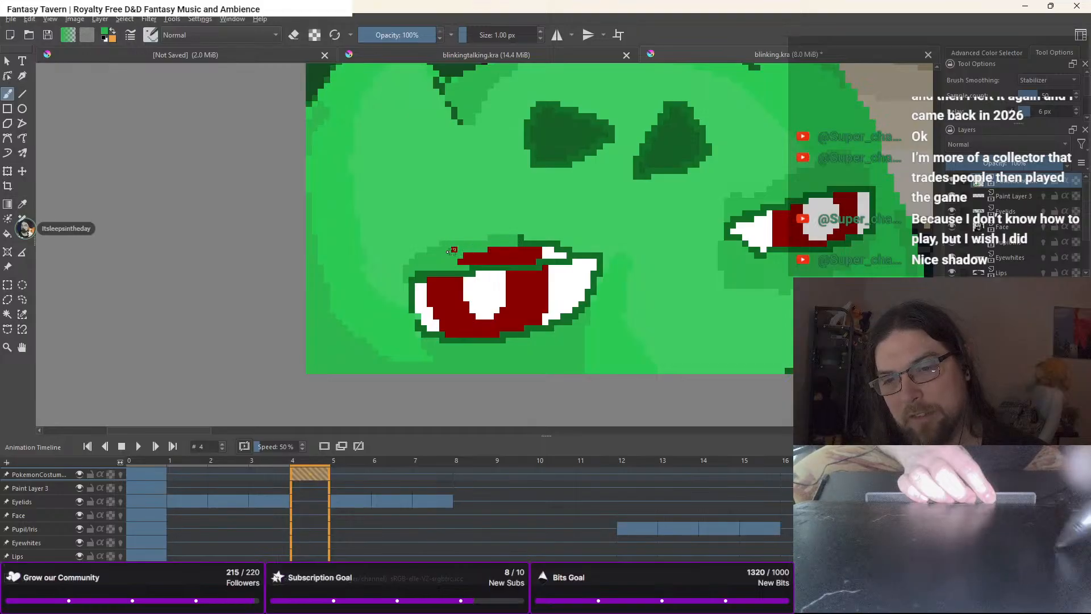
pyautogui.moveTo(573, 248); pyautogui.dragTo(565, 252)
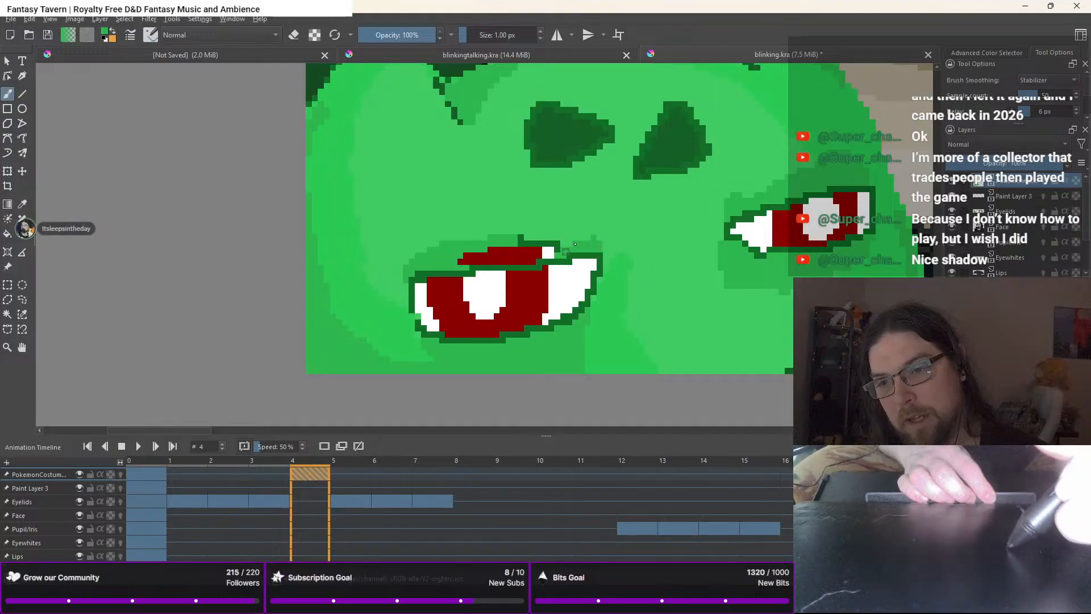
pyautogui.moveTo(558, 248); pyautogui.dragTo(534, 253)
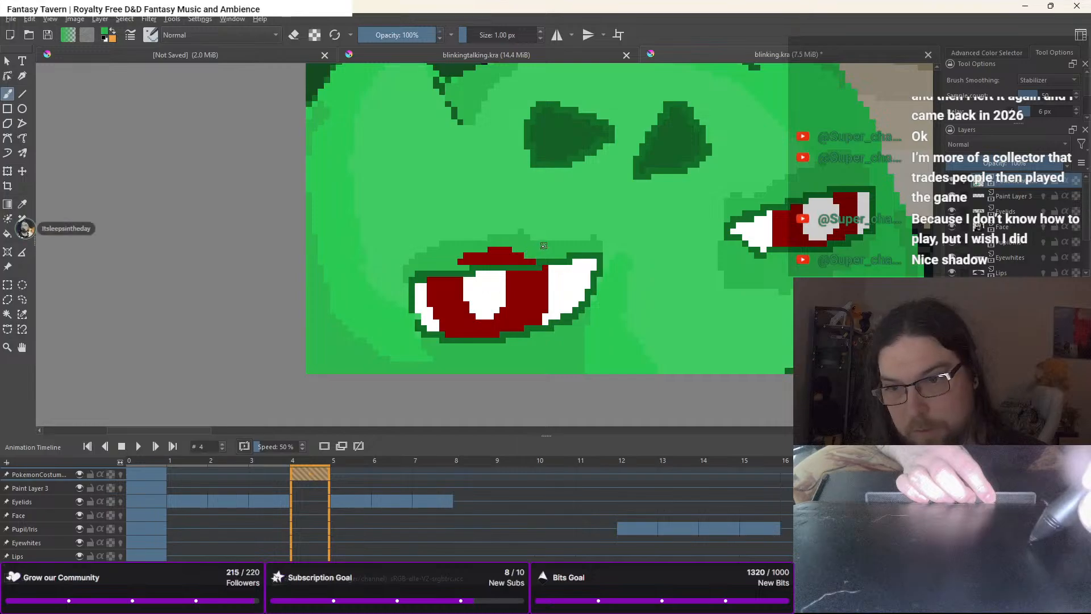
pyautogui.moveTo(532, 260); pyautogui.dragTo(496, 258)
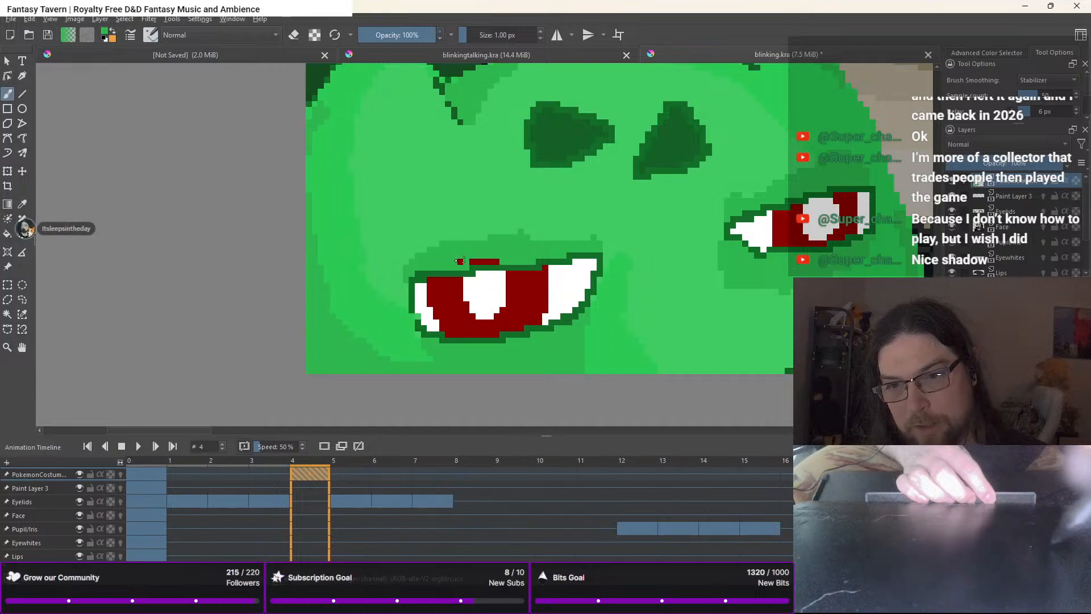
pyautogui.moveTo(501, 259); pyautogui.dragTo(467, 260)
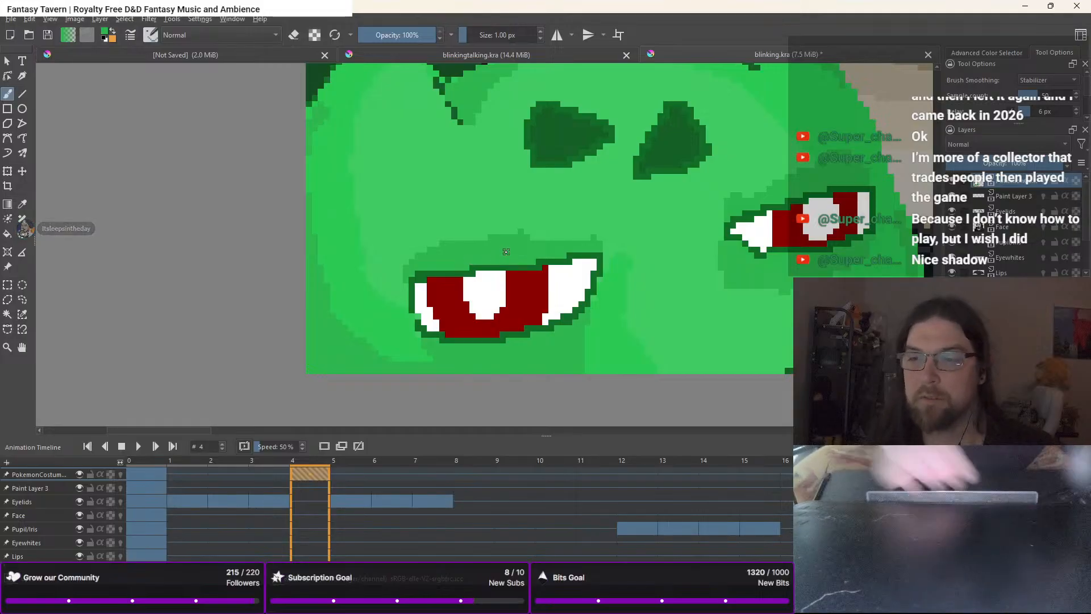
# On frame 5 of the Pokémon costume layer, draw lower-set upper and raised lower eyelid lines in dark green on the left-hand eye
pyautogui.scroll(-3, 504, 256)
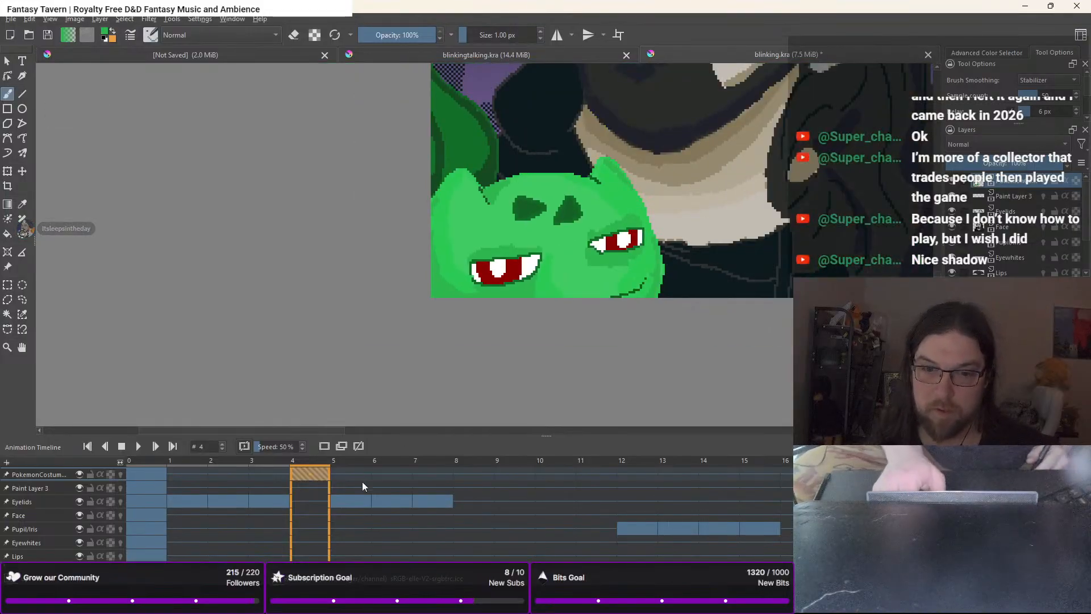
pyautogui.click(342, 474)
pyautogui.scroll(1, 599, 332)
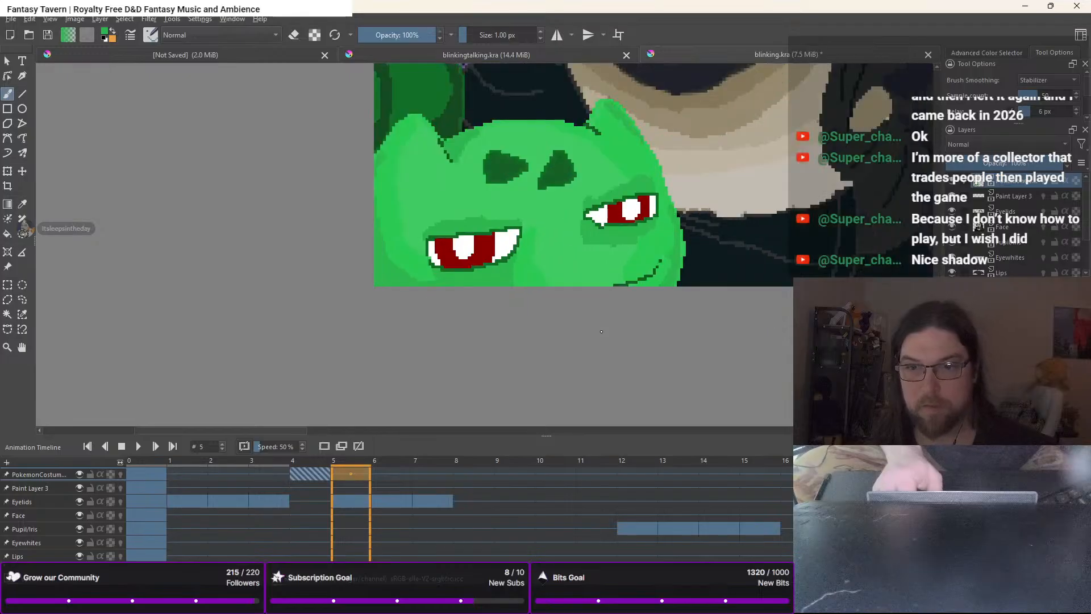
pyautogui.rightClick(395, 229)
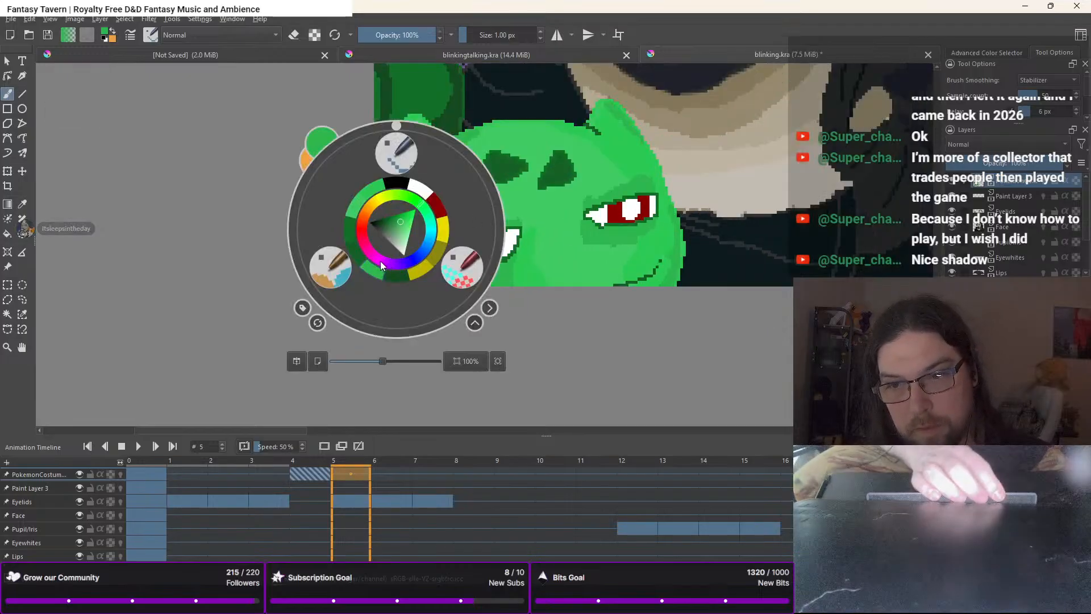
pyautogui.rightClick(395, 229)
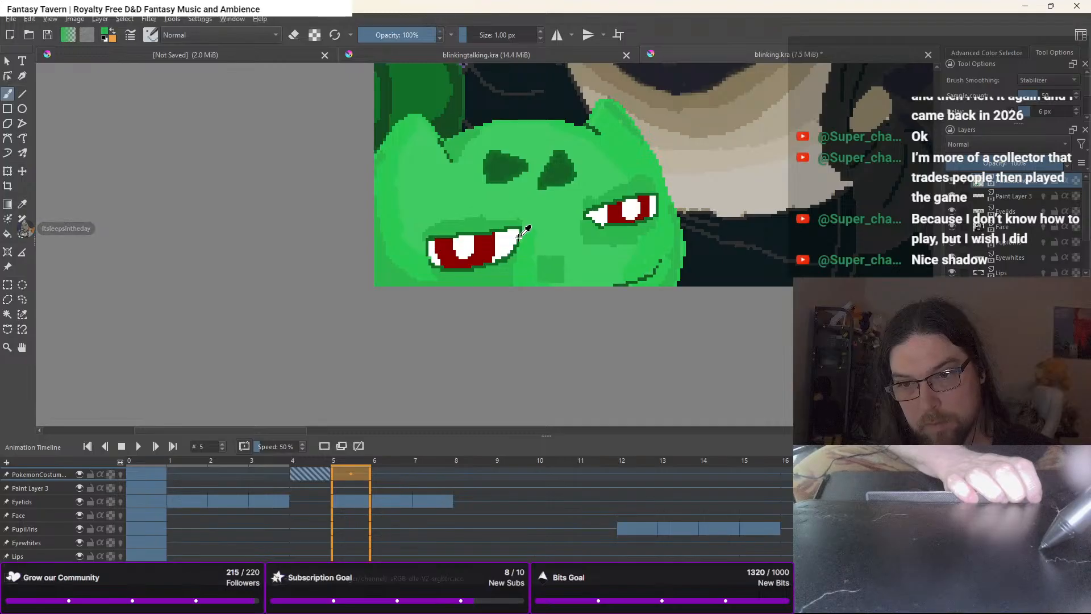
pyautogui.scroll(2, 520, 228)
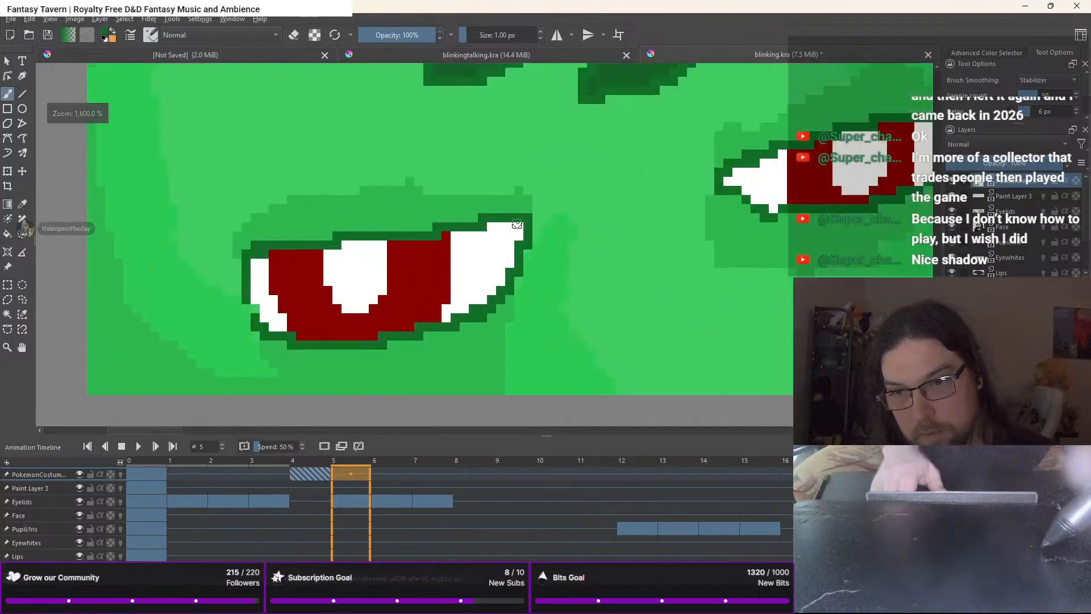
pyautogui.moveTo(516, 224)
pyautogui.mouseDown()
pyautogui.moveTo(480, 235)
pyautogui.moveTo(515, 225)
pyautogui.moveTo(361, 281)
pyautogui.mouseUp()
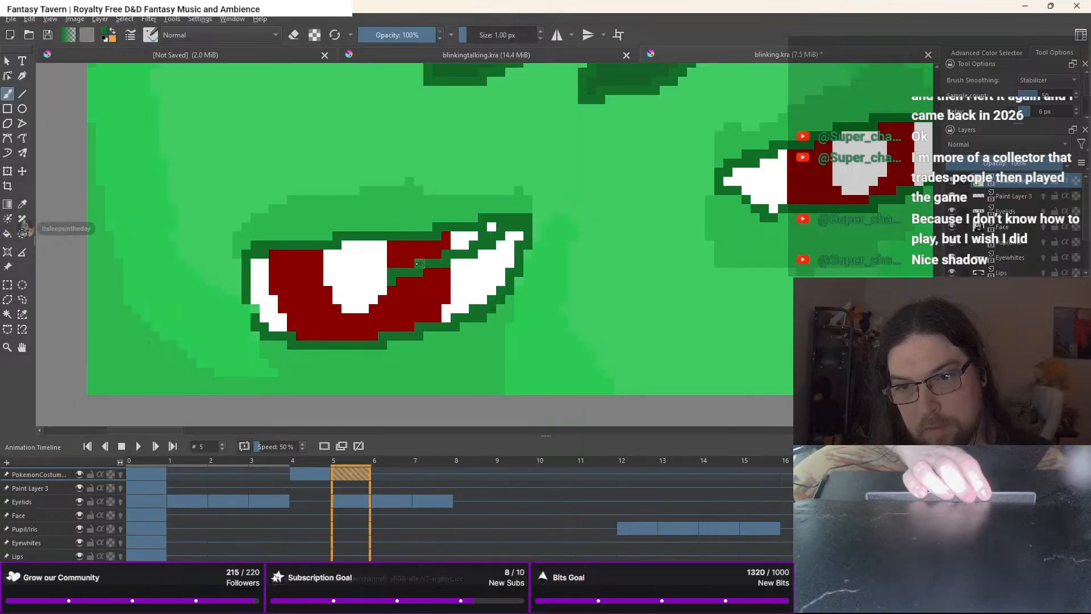
pyautogui.moveTo(420, 264)
pyautogui.mouseDown()
pyautogui.moveTo(295, 286)
pyautogui.moveTo(331, 282)
pyautogui.moveTo(250, 269)
pyautogui.moveTo(274, 278)
pyautogui.moveTo(234, 263)
pyautogui.mouseUp()
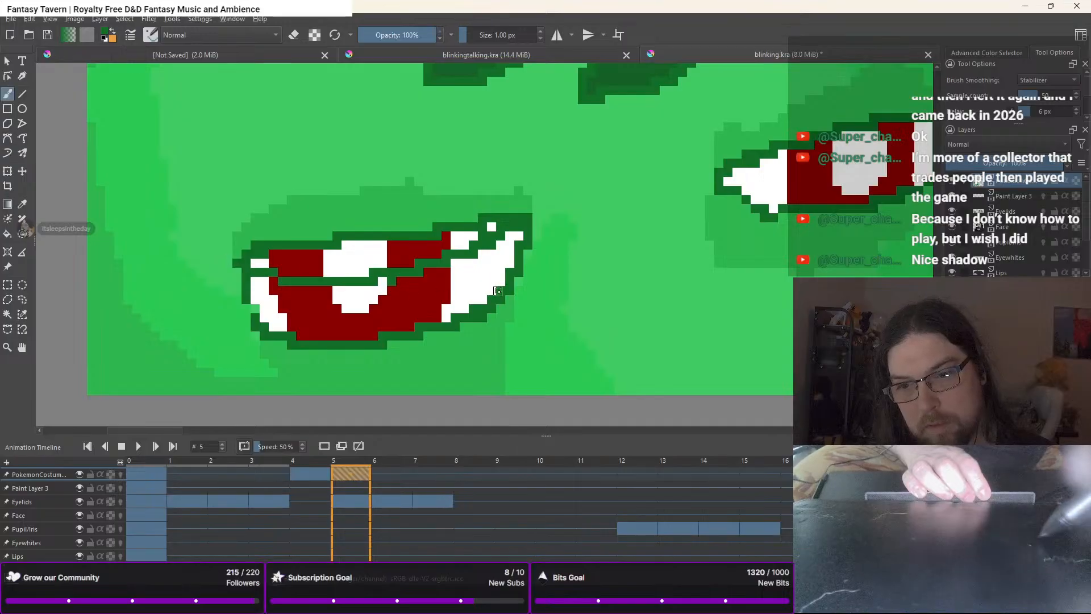
pyautogui.moveTo(496, 292)
pyautogui.mouseDown()
pyautogui.moveTo(418, 323)
pyautogui.moveTo(457, 306)
pyautogui.moveTo(349, 331)
pyautogui.moveTo(353, 319)
pyautogui.moveTo(374, 319)
pyautogui.moveTo(278, 326)
pyautogui.moveTo(295, 324)
pyautogui.moveTo(288, 330)
pyautogui.moveTo(238, 301)
pyautogui.mouseUp()
# Draw dark green upper and lower eyelid lines on frame 5 that narrow the creature's right-hand eye
pyautogui.scroll(3, 719, 207)
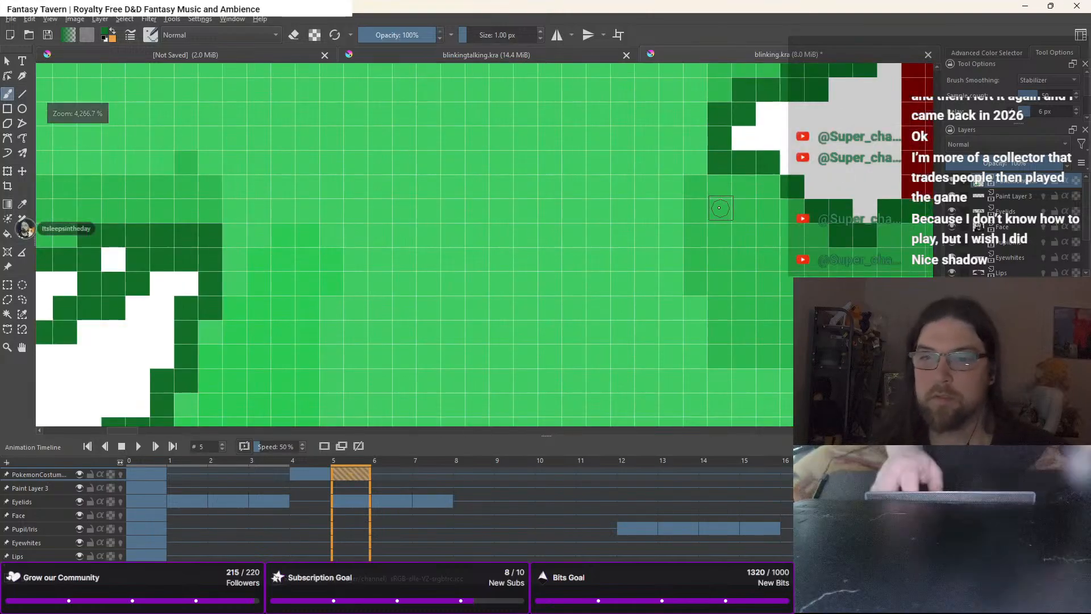
pyautogui.scroll(-3, 719, 207)
pyautogui.moveTo(716, 207)
pyautogui.mouseDown()
pyautogui.moveTo(514, 328)
pyautogui.moveTo(533, 291)
pyautogui.moveTo(524, 294)
pyautogui.moveTo(734, 228)
pyautogui.mouseUp()
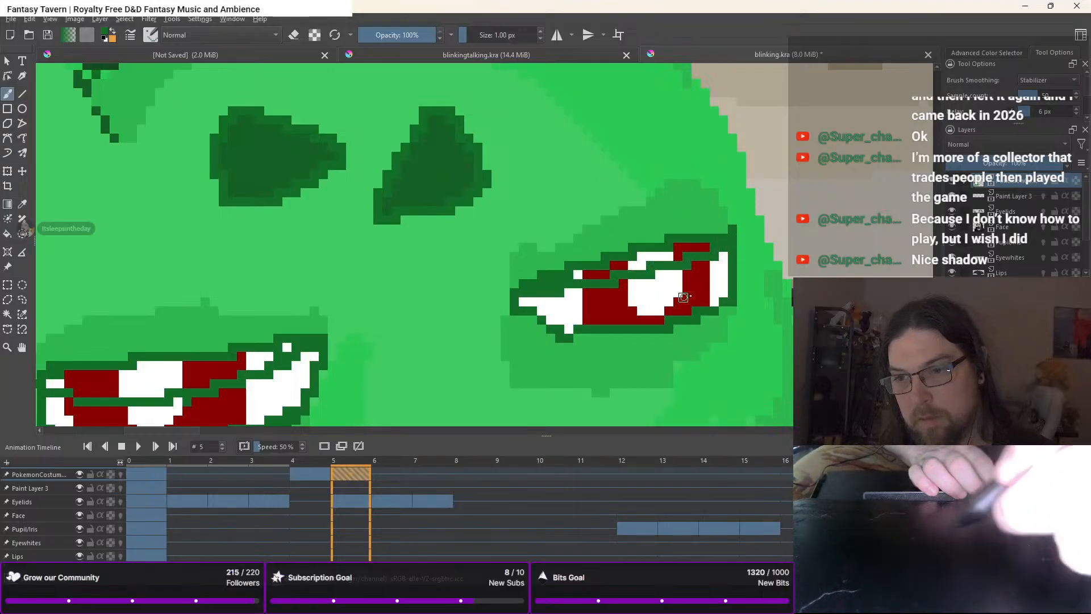
pyautogui.moveTo(719, 300); pyautogui.dragTo(561, 323)
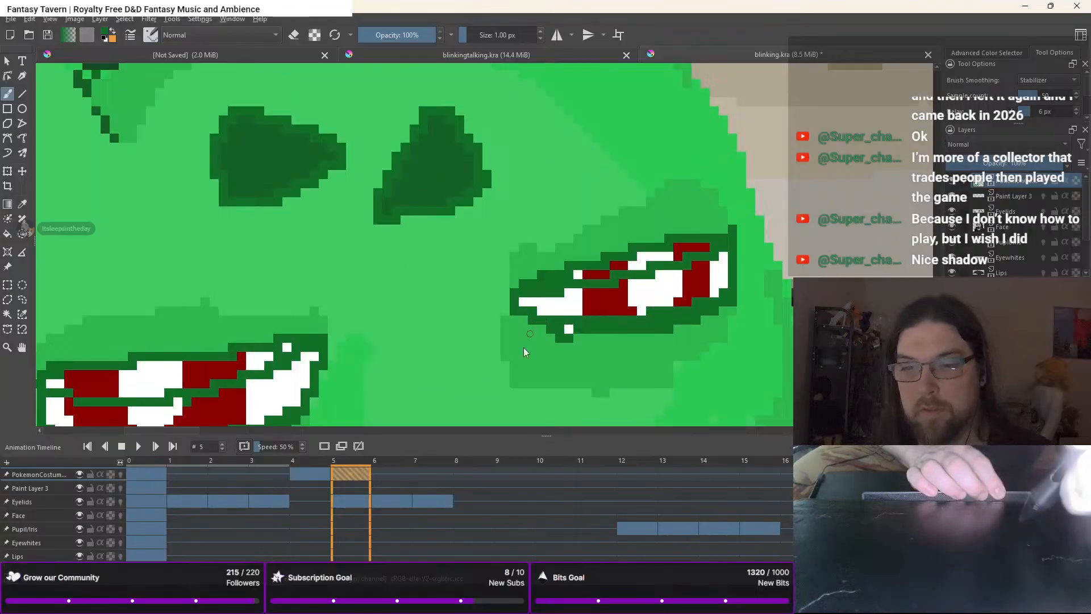
# Switch to the shading green and paint over the parts of the right-hand eye outside its new eyelid lines
pyautogui.rightClick(523, 347)
pyautogui.click(470, 333)
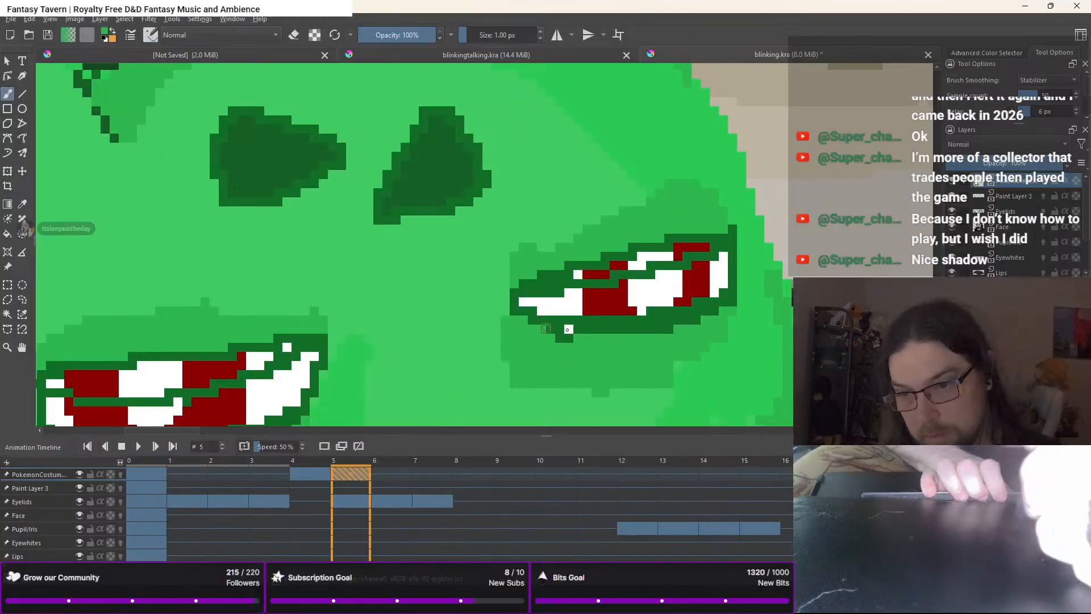
pyautogui.moveTo(546, 329)
pyautogui.mouseDown()
pyautogui.moveTo(596, 330)
pyautogui.moveTo(543, 338)
pyautogui.moveTo(617, 334)
pyautogui.moveTo(586, 331)
pyautogui.moveTo(703, 317)
pyautogui.mouseUp()
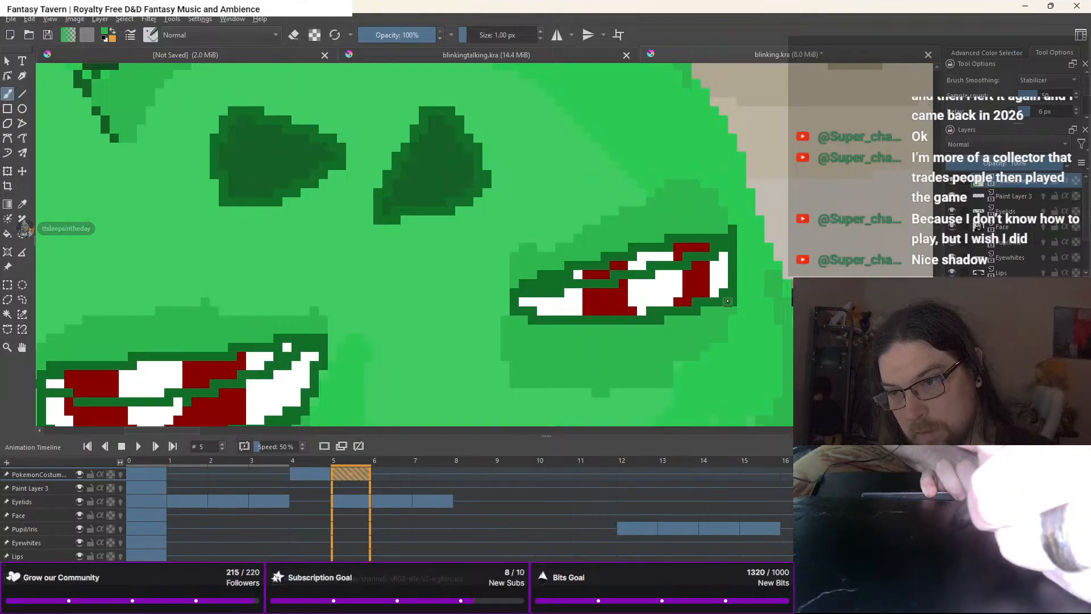
pyautogui.moveTo(549, 279)
pyautogui.mouseDown()
pyautogui.moveTo(675, 252)
pyautogui.moveTo(664, 241)
pyautogui.moveTo(702, 247)
pyautogui.moveTo(731, 222)
pyautogui.moveTo(714, 217)
pyautogui.moveTo(878, 147)
pyautogui.mouseUp()
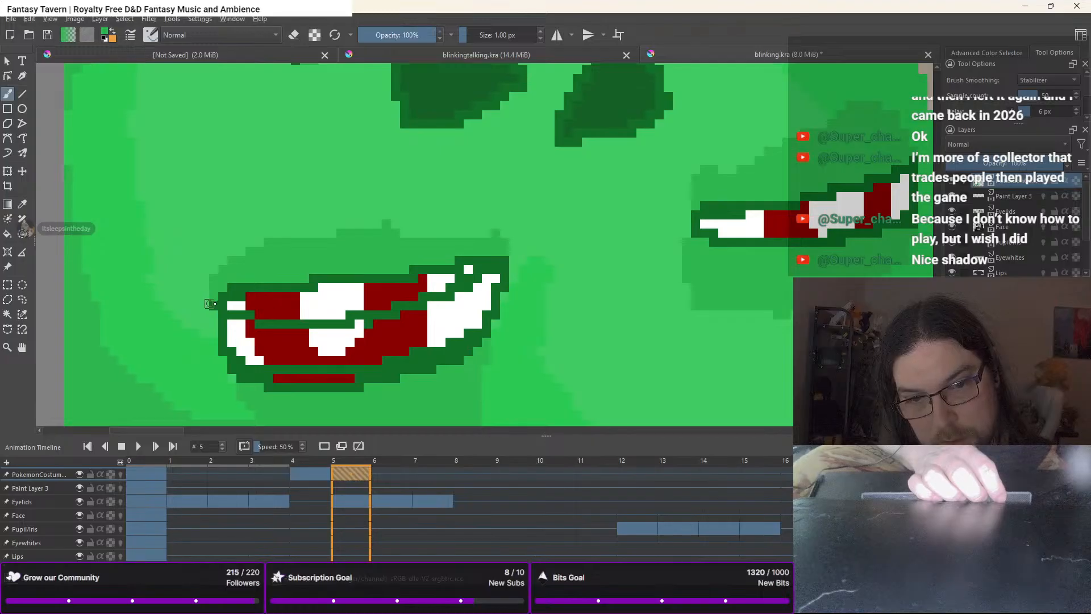
# Paint over the old outline and leftover eye pixels above and below the left-hand eye's new eyelids on frame 5
pyautogui.moveTo(232, 304)
pyautogui.mouseDown()
pyautogui.moveTo(230, 295)
pyautogui.moveTo(276, 299)
pyautogui.moveTo(267, 294)
pyautogui.moveTo(315, 280)
pyautogui.moveTo(267, 303)
pyautogui.moveTo(345, 312)
pyautogui.moveTo(320, 297)
pyautogui.moveTo(350, 292)
pyautogui.moveTo(343, 303)
pyautogui.moveTo(358, 284)
pyautogui.moveTo(334, 301)
pyautogui.moveTo(386, 301)
pyautogui.moveTo(401, 281)
pyautogui.moveTo(364, 281)
pyautogui.moveTo(375, 295)
pyautogui.moveTo(412, 294)
pyautogui.moveTo(401, 289)
pyautogui.moveTo(492, 260)
pyautogui.moveTo(463, 258)
pyautogui.moveTo(423, 278)
pyautogui.mouseUp()
pyautogui.moveTo(423, 279)
pyautogui.mouseDown()
pyautogui.moveTo(457, 256)
pyautogui.moveTo(432, 279)
pyautogui.mouseUp()
pyautogui.moveTo(237, 380); pyautogui.dragTo(375, 376)
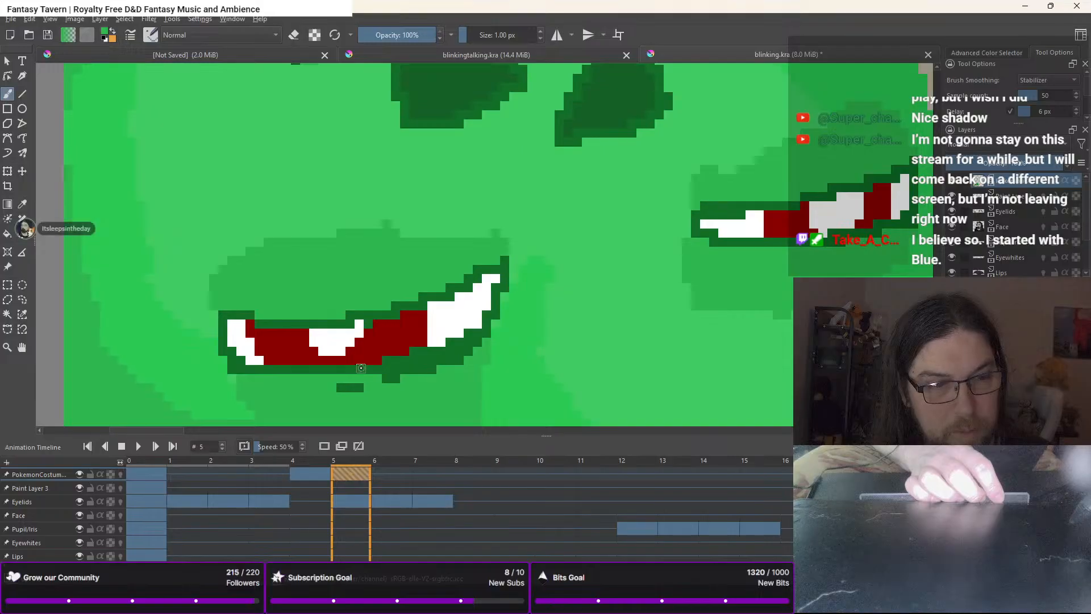
pyautogui.moveTo(373, 384); pyautogui.dragTo(474, 351)
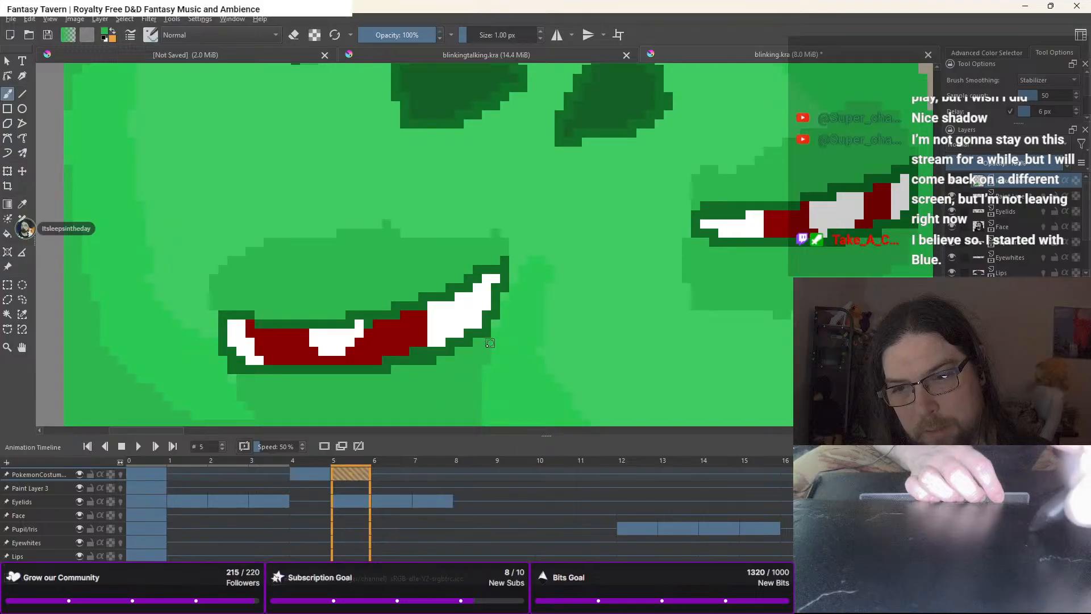
# Switch to the 32 px brush preset and trim the shading above the left-hand eye with the lighter face green
pyautogui.rightClick(377, 349)
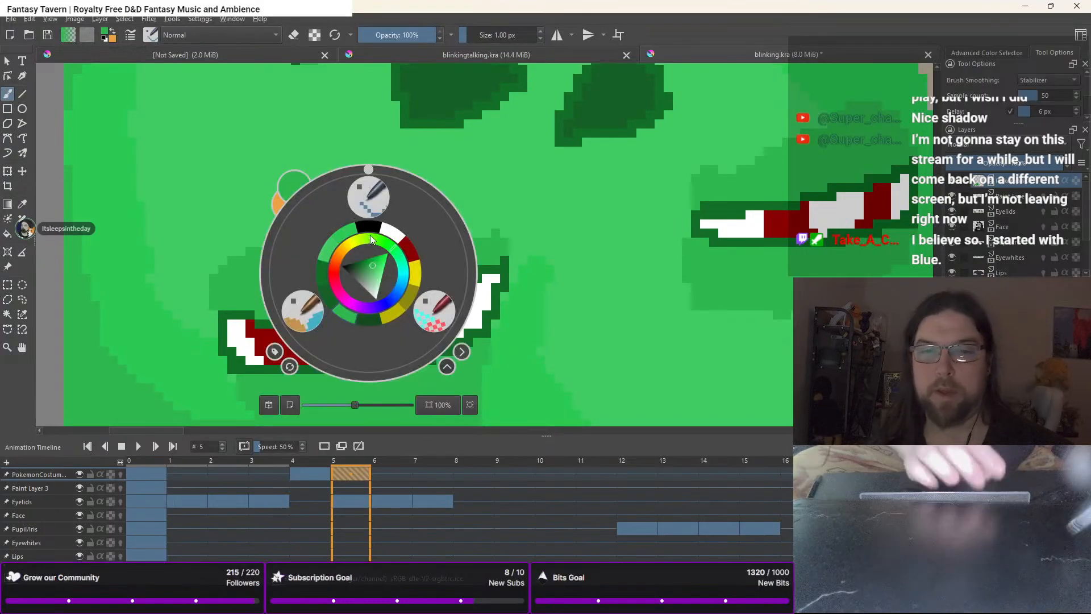
pyautogui.click(316, 183)
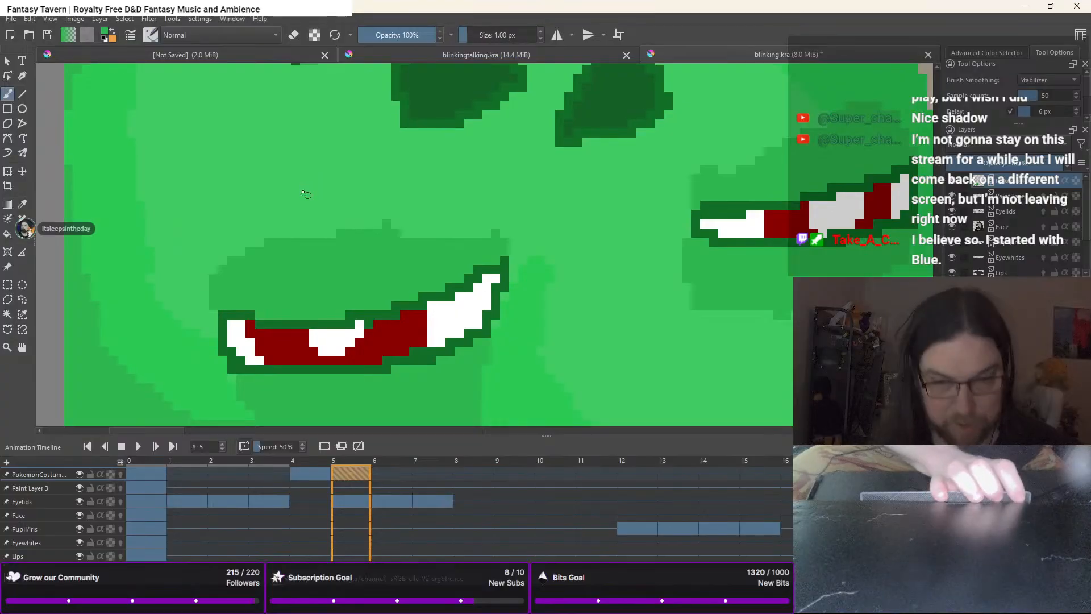
pyautogui.rightClick(275, 199)
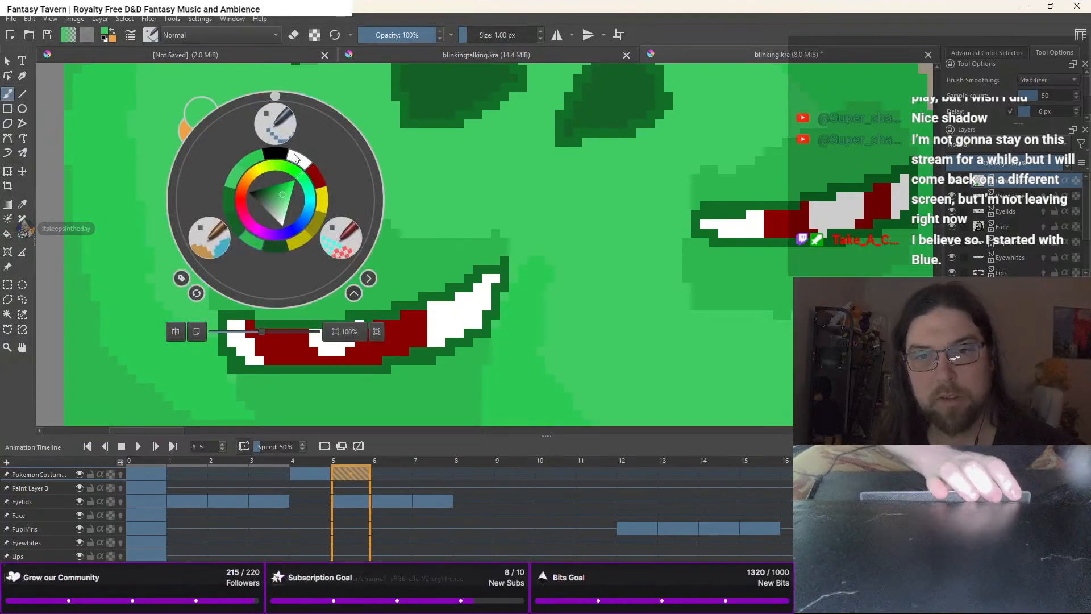
pyautogui.click(203, 240)
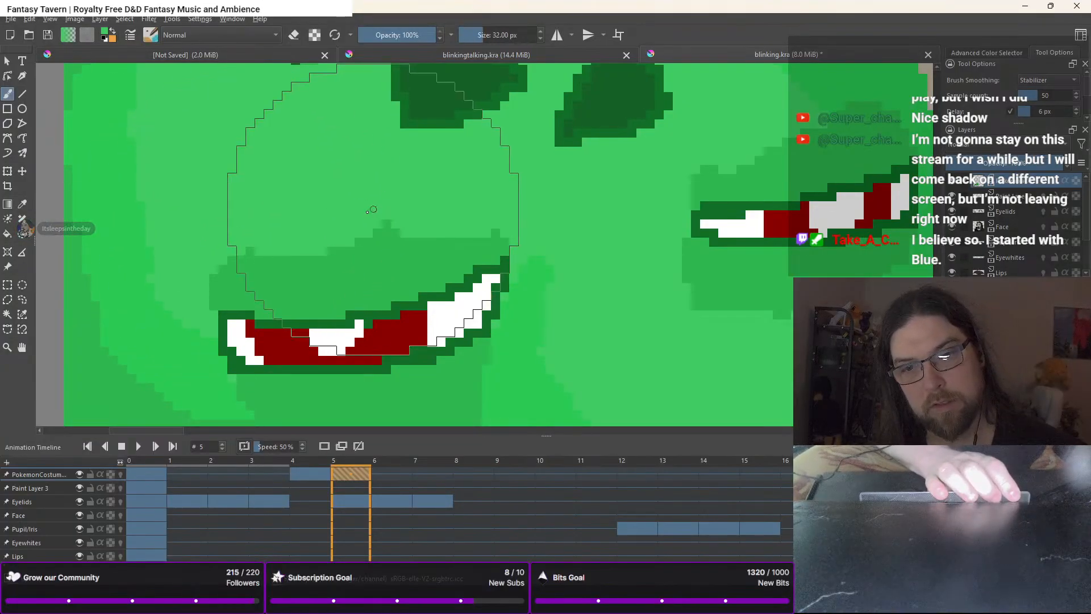
pyautogui.moveTo(372, 210)
pyautogui.mouseDown()
pyautogui.moveTo(233, 247)
pyautogui.moveTo(318, 253)
pyautogui.moveTo(377, 237)
pyautogui.mouseUp()
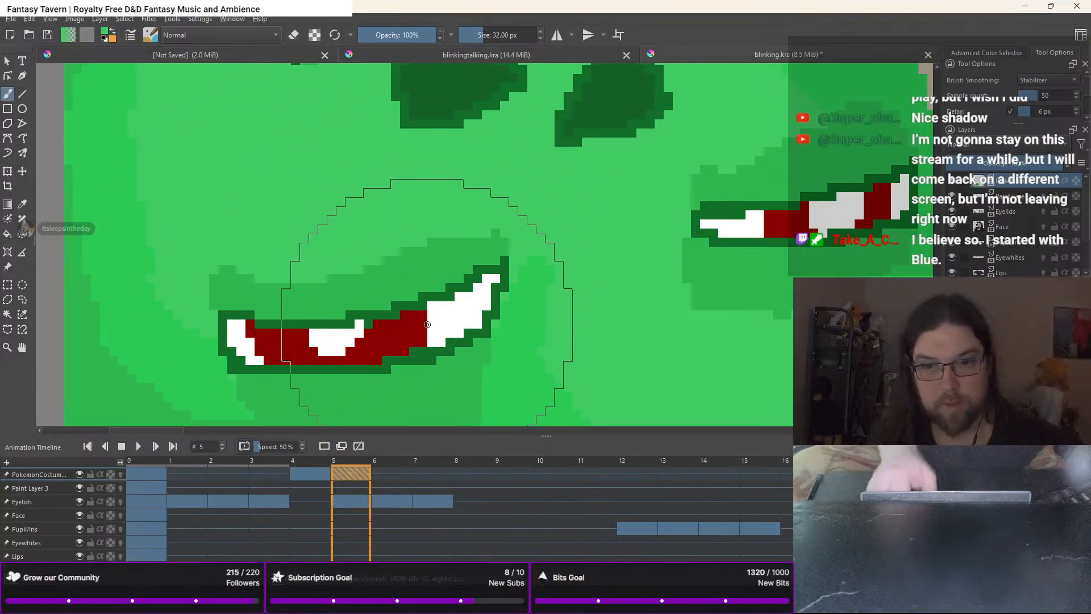
# Sample the brighter green beside the left-hand eye and trim the edges of the shadow beneath that eye
pyautogui.moveTo(428, 324); pyautogui.dragTo(437, 124)
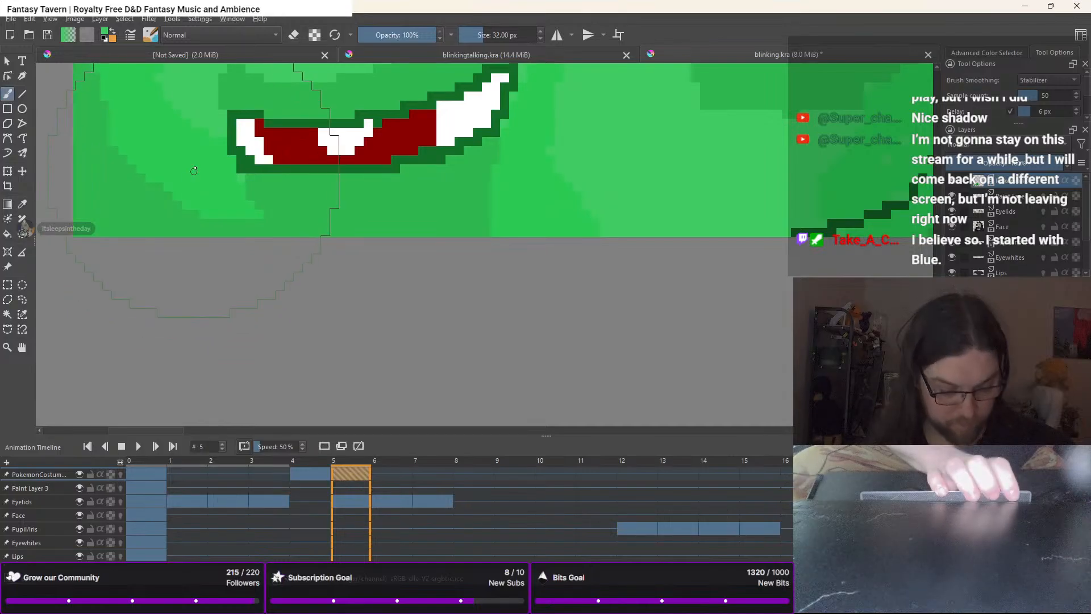
pyautogui.keyDown('ctrl'); pyautogui.click(212, 205); pyautogui.keyUp('ctrl')
pyautogui.moveTo(243, 212); pyautogui.dragTo(346, 239)
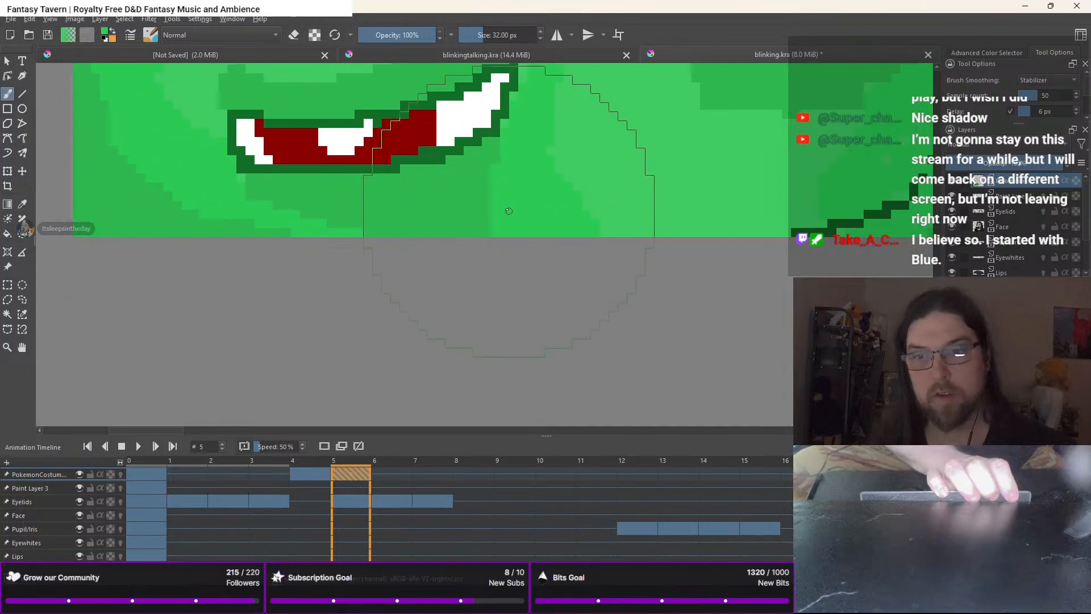
pyautogui.moveTo(511, 214)
pyautogui.mouseDown()
pyautogui.moveTo(455, 256)
pyautogui.moveTo(488, 228)
pyautogui.moveTo(328, 263)
pyautogui.moveTo(412, 242)
pyautogui.moveTo(353, 240)
pyautogui.mouseUp()
pyautogui.moveTo(436, 234)
pyautogui.mouseDown()
pyautogui.moveTo(529, 177)
pyautogui.moveTo(336, 260)
pyautogui.moveTo(337, 249)
pyautogui.moveTo(348, 282)
pyautogui.moveTo(304, 329)
pyautogui.mouseUp()
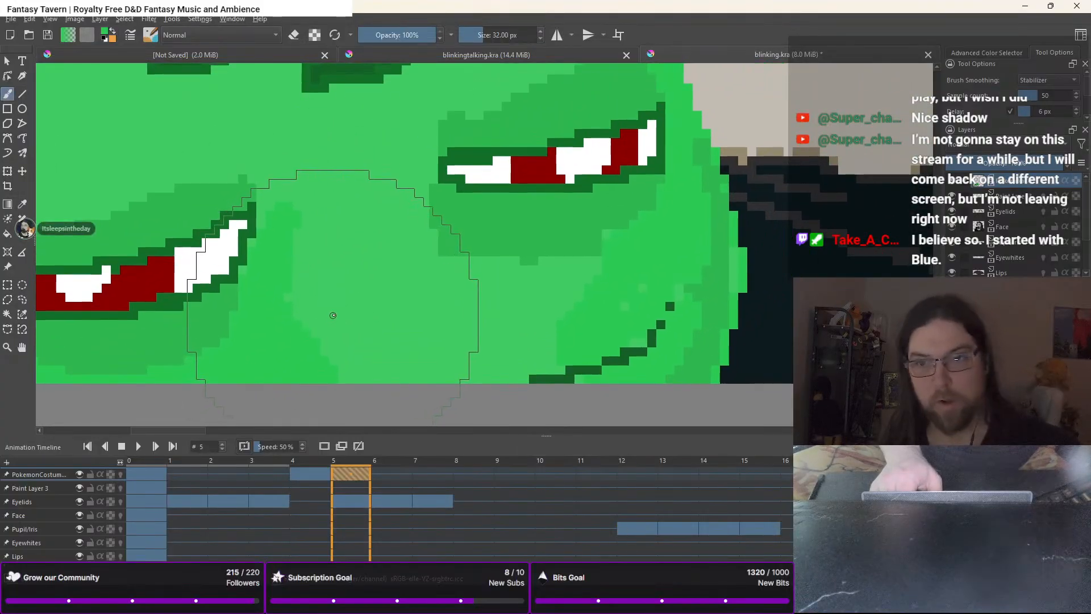
# Reshape the shading above and below the creature's right-hand eye on frame 5 with the lighter greens
pyautogui.moveTo(374, 218); pyautogui.dragTo(343, 326)
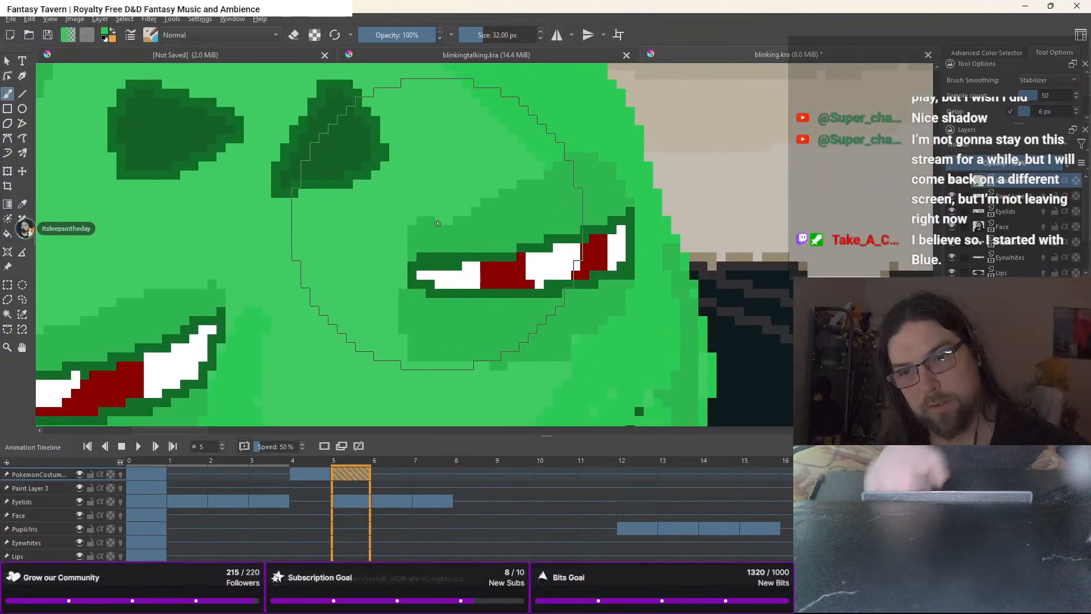
pyautogui.moveTo(409, 222); pyautogui.dragTo(448, 210)
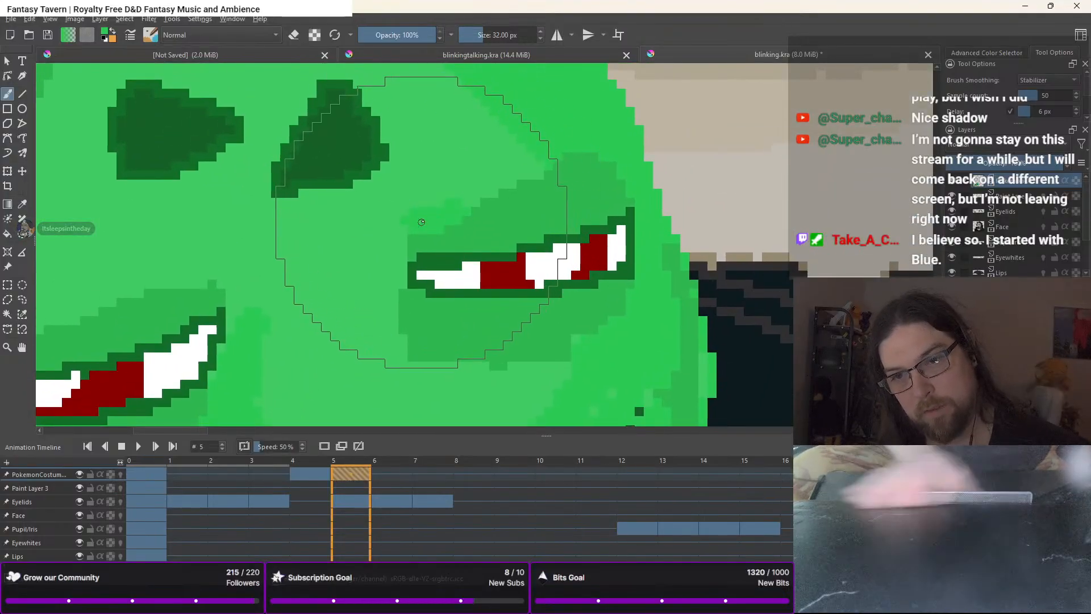
pyautogui.moveTo(584, 142); pyautogui.dragTo(559, 175)
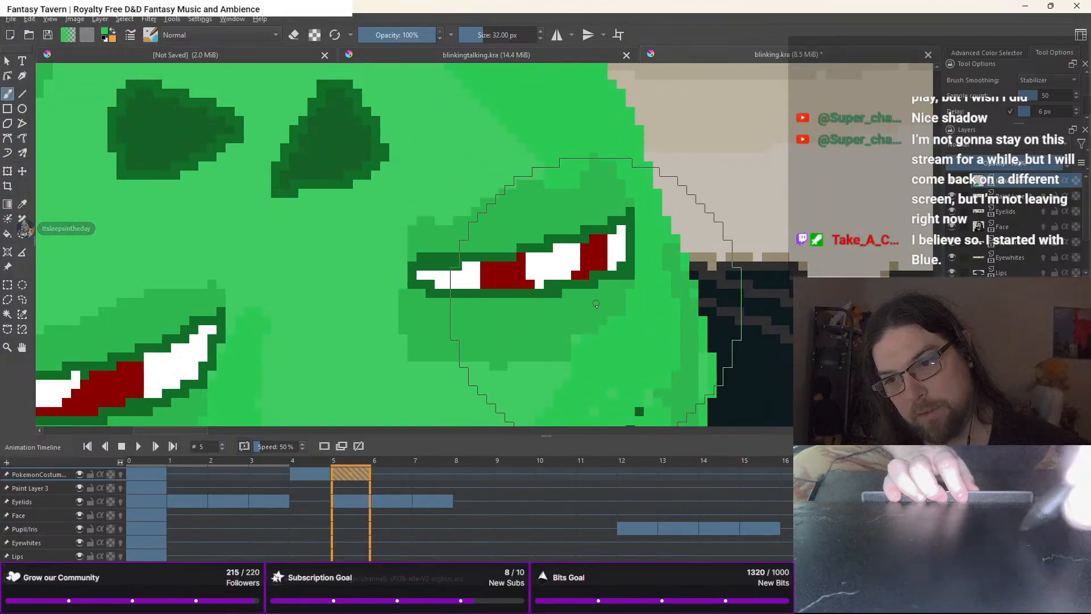
pyautogui.moveTo(583, 335); pyautogui.dragTo(630, 298)
pyautogui.rightClick(485, 274)
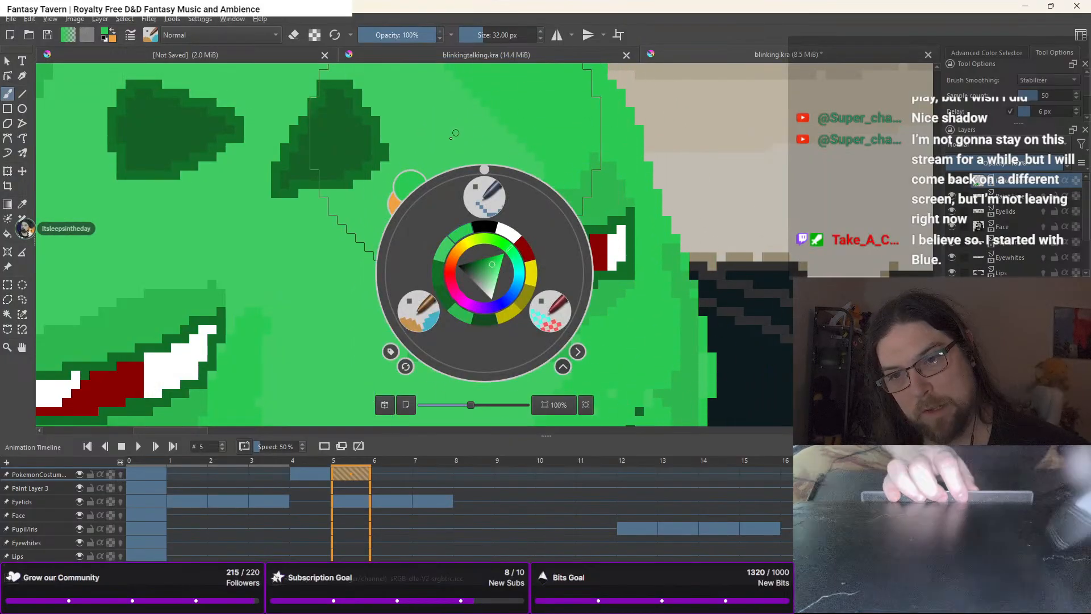
pyautogui.click(414, 196)
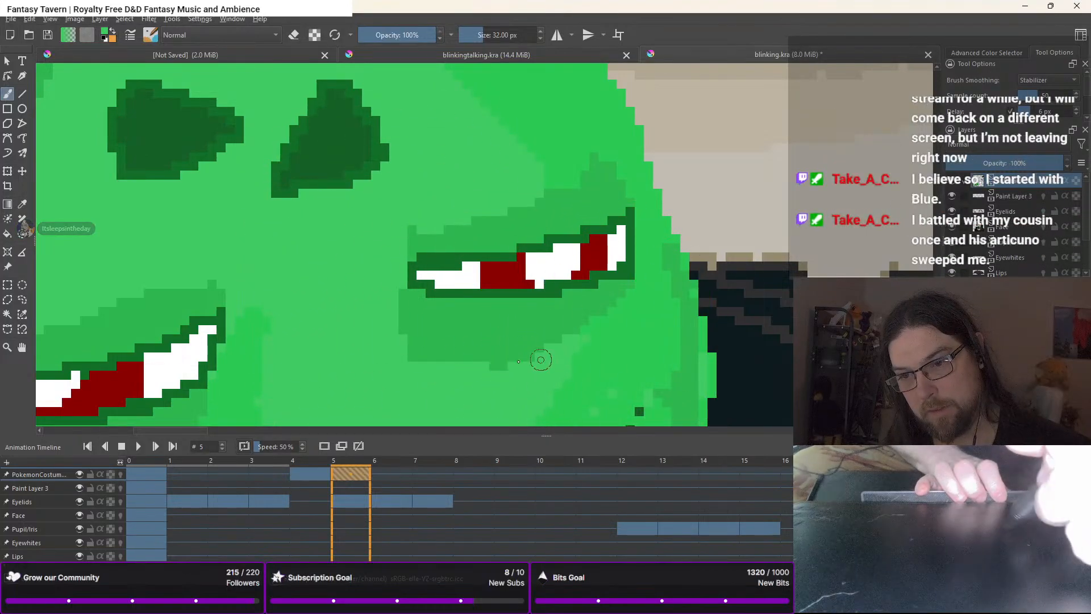
pyautogui.moveTo(518, 361)
pyautogui.mouseDown()
pyautogui.moveTo(392, 349)
pyautogui.moveTo(482, 280)
pyautogui.mouseUp()
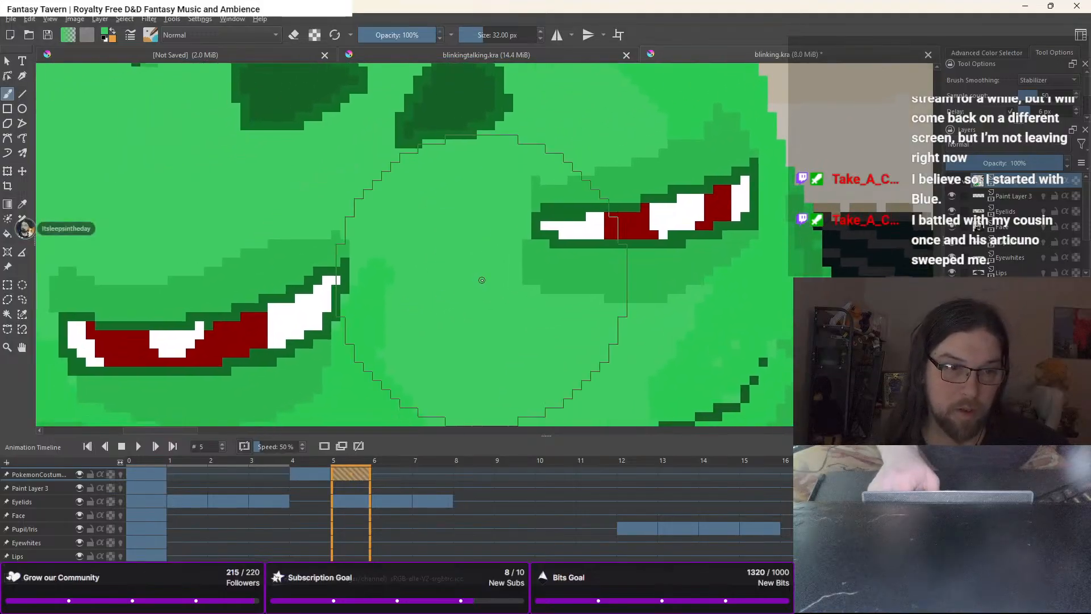
# With the 1 px brush and dark green, lower the left eye's upper lid on frame 5 of the costume layer
pyautogui.scroll(-1, 481, 280)
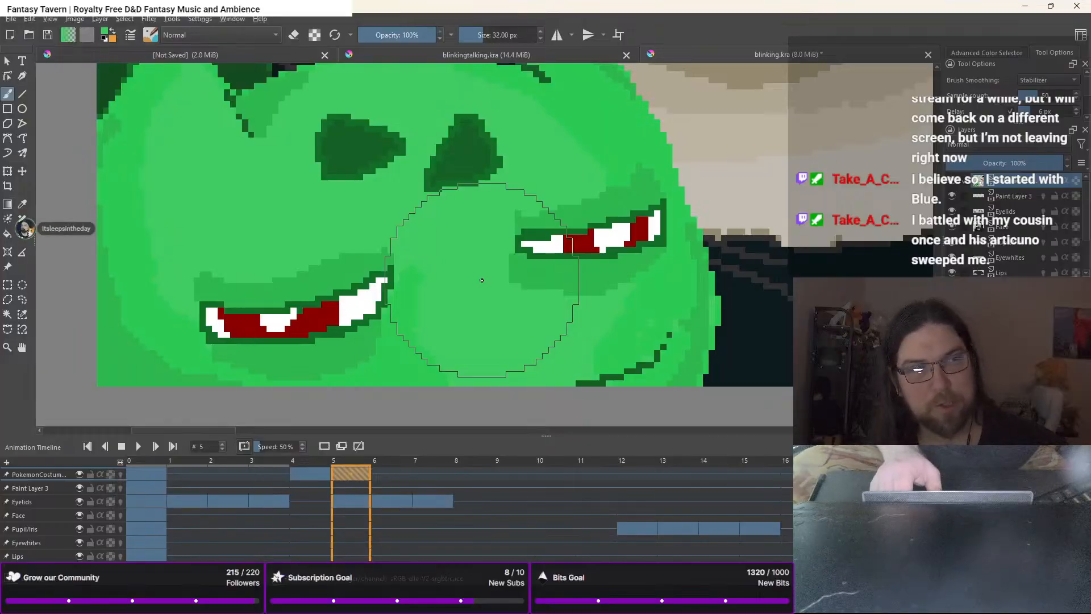
pyautogui.rightClick(355, 238)
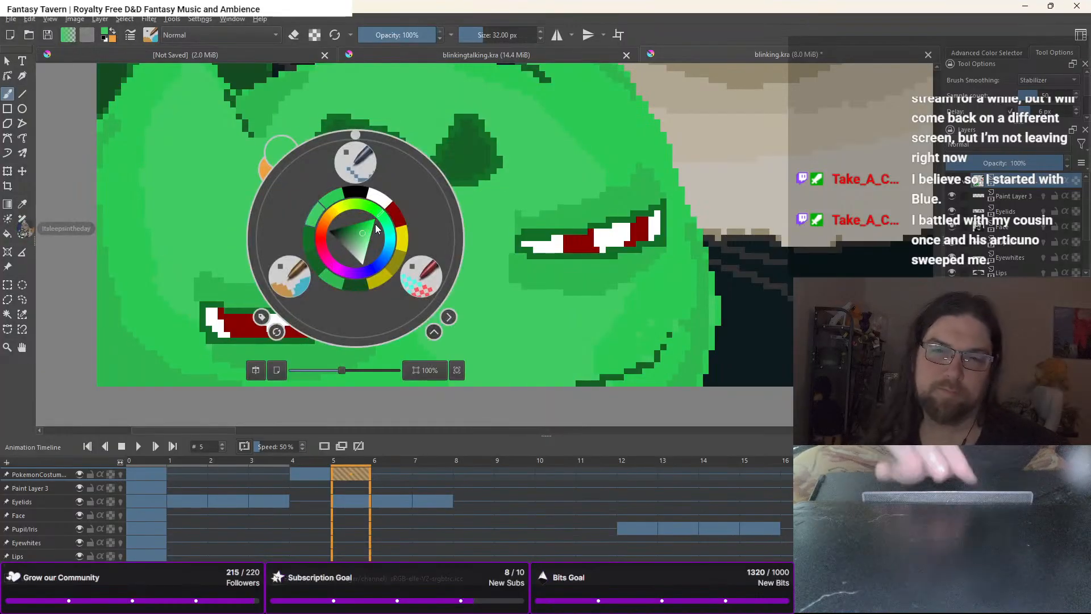
pyautogui.rightClick(367, 231)
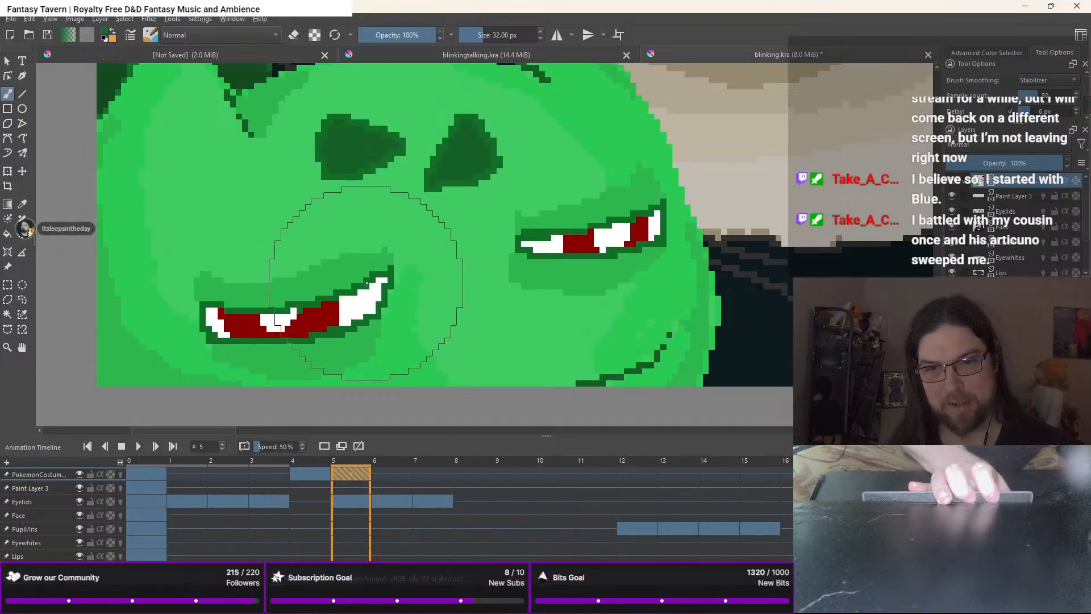
pyautogui.rightClick(341, 276)
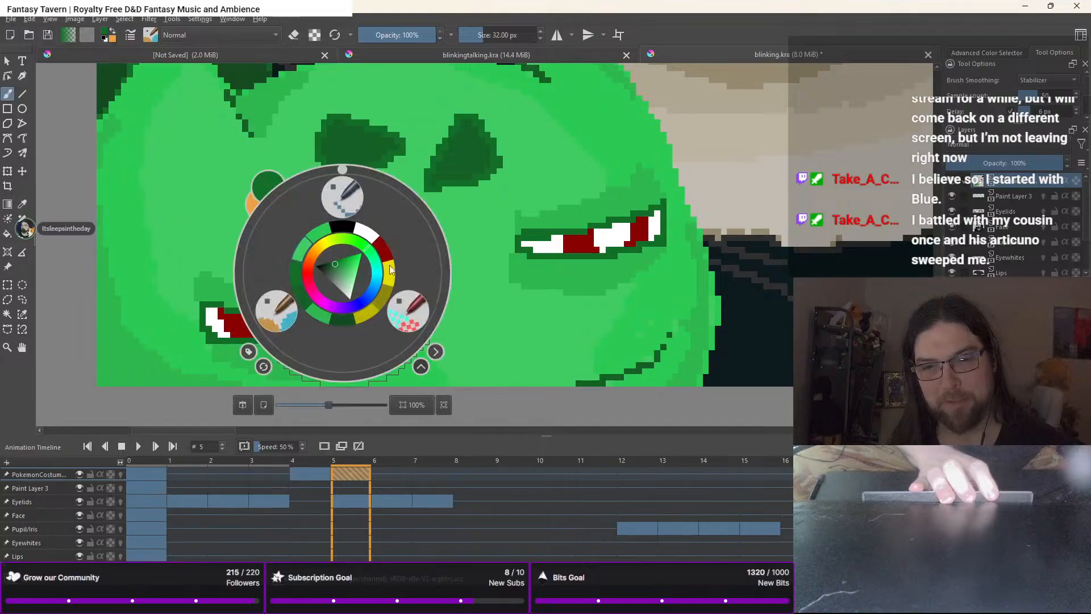
pyautogui.click(343, 207)
pyautogui.scroll(1, 385, 273)
pyautogui.moveTo(384, 281); pyautogui.dragTo(328, 312)
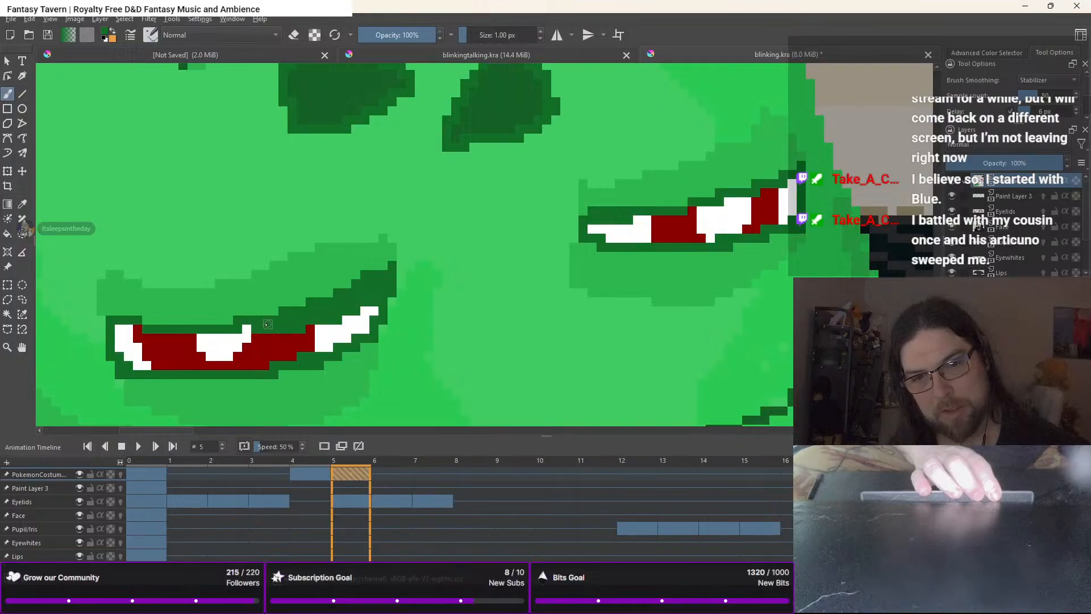
# Try lowering the lids of both eyes further on frame 5 in dark green, leaving thin red-and-white slits
pyautogui.moveTo(170, 339); pyautogui.dragTo(116, 332)
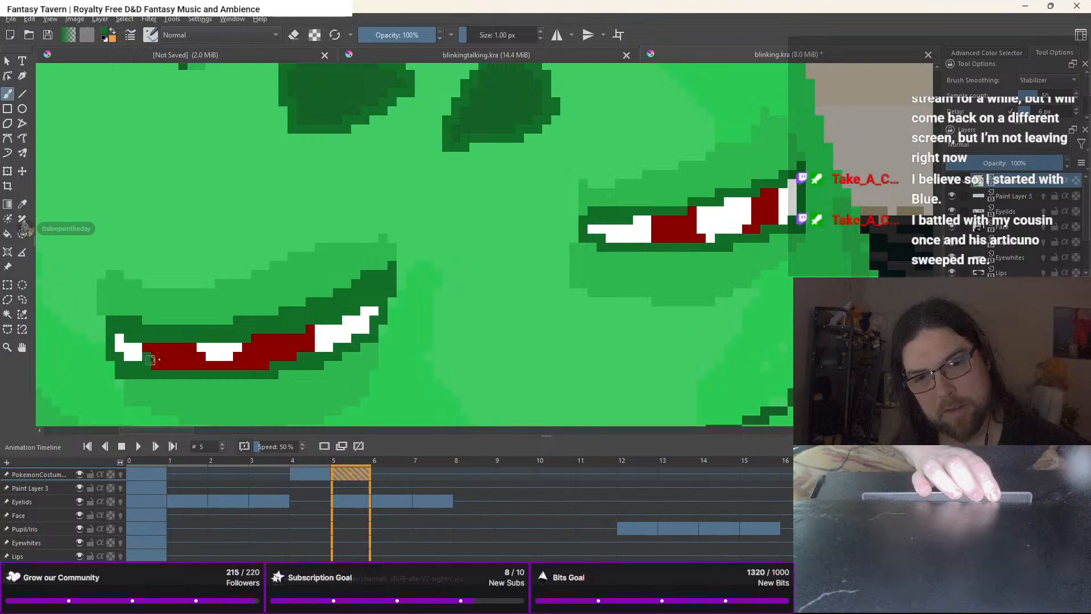
pyautogui.moveTo(175, 358); pyautogui.dragTo(239, 355)
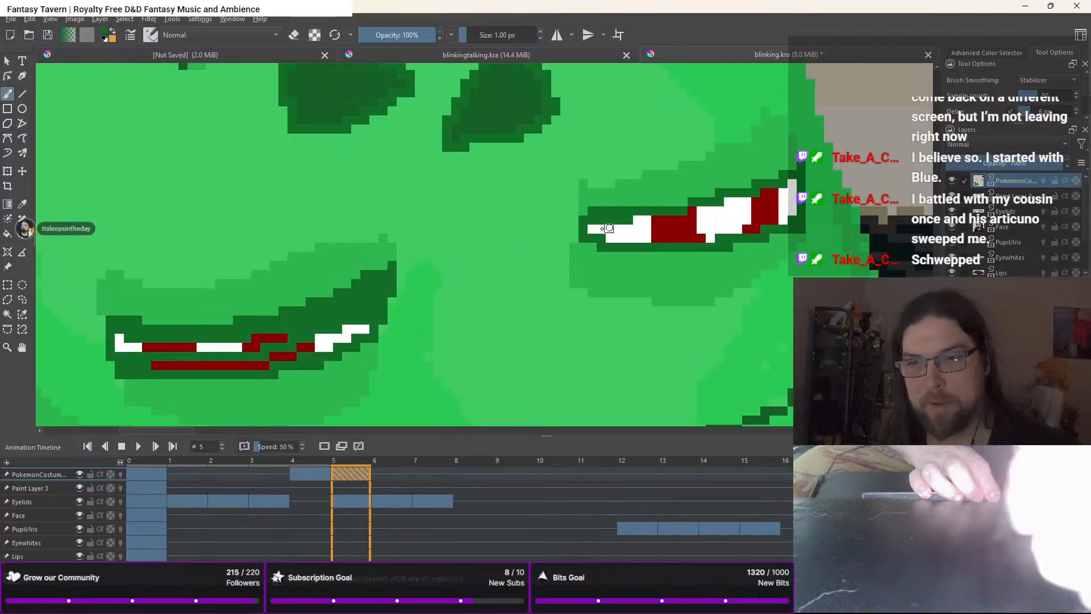
pyautogui.moveTo(589, 229)
pyautogui.mouseDown()
pyautogui.moveTo(713, 220)
pyautogui.moveTo(797, 186)
pyautogui.moveTo(633, 220)
pyautogui.mouseUp()
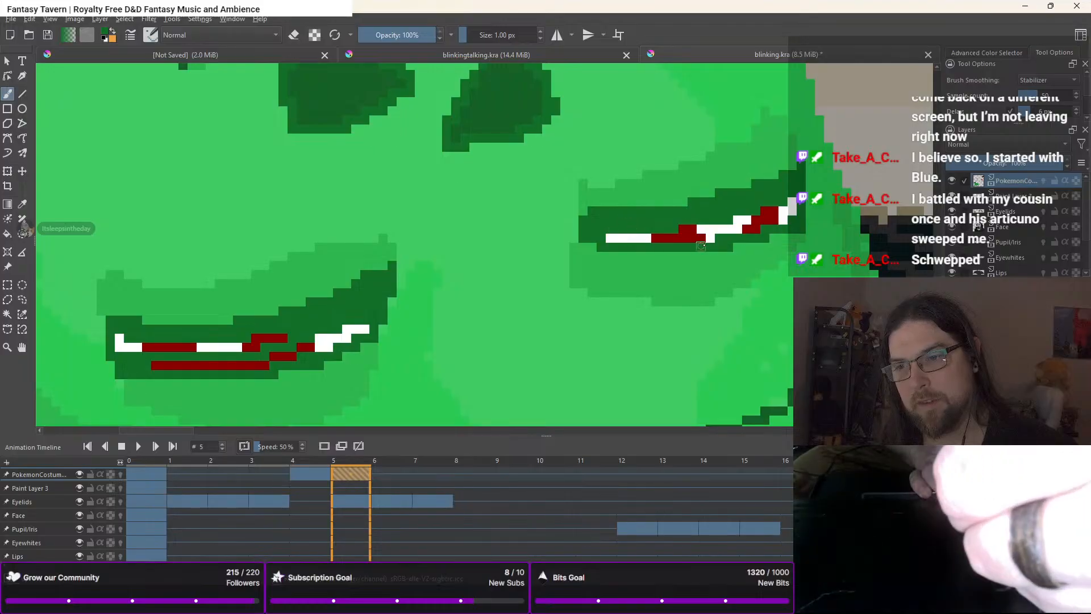
pyautogui.rightClick(458, 273)
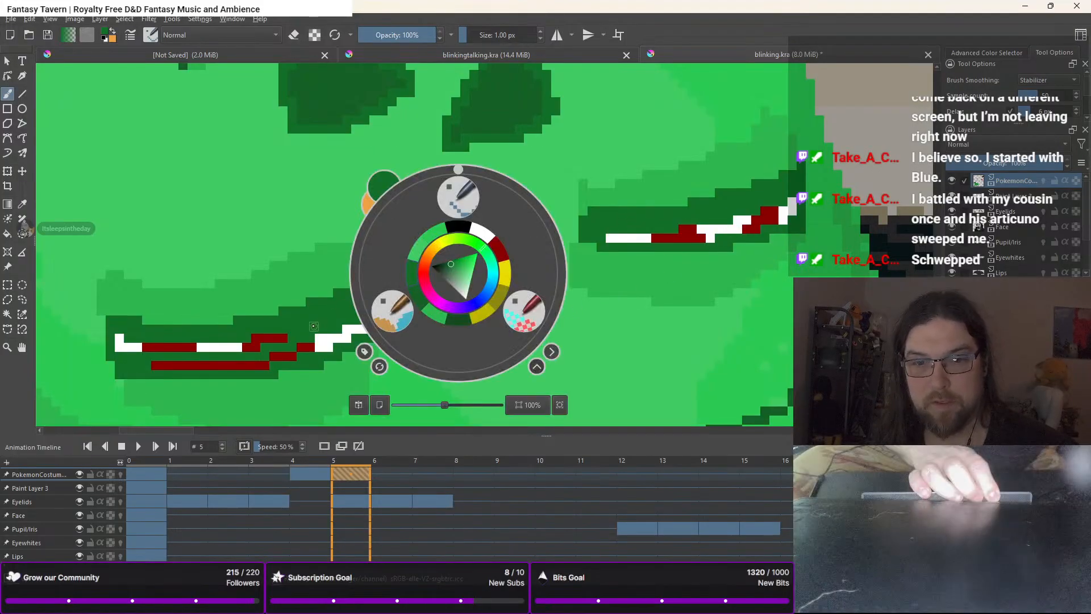
pyautogui.click(314, 326)
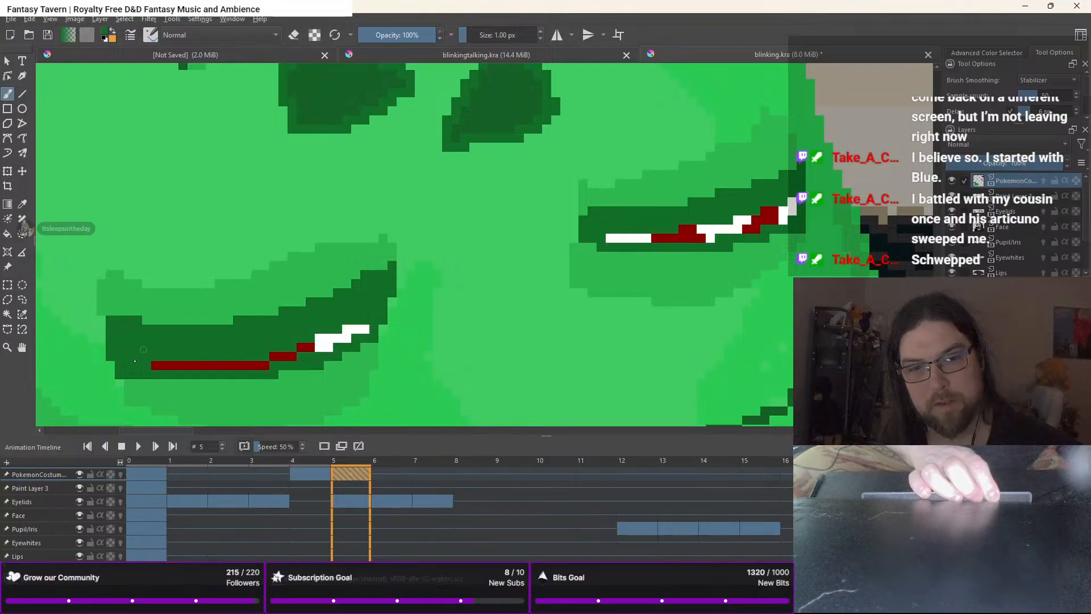
# Try trimming the upper edge of both dark lids on frame 5 with the lighter green shading colour
pyautogui.rightClick(144, 349)
pyautogui.click(182, 139)
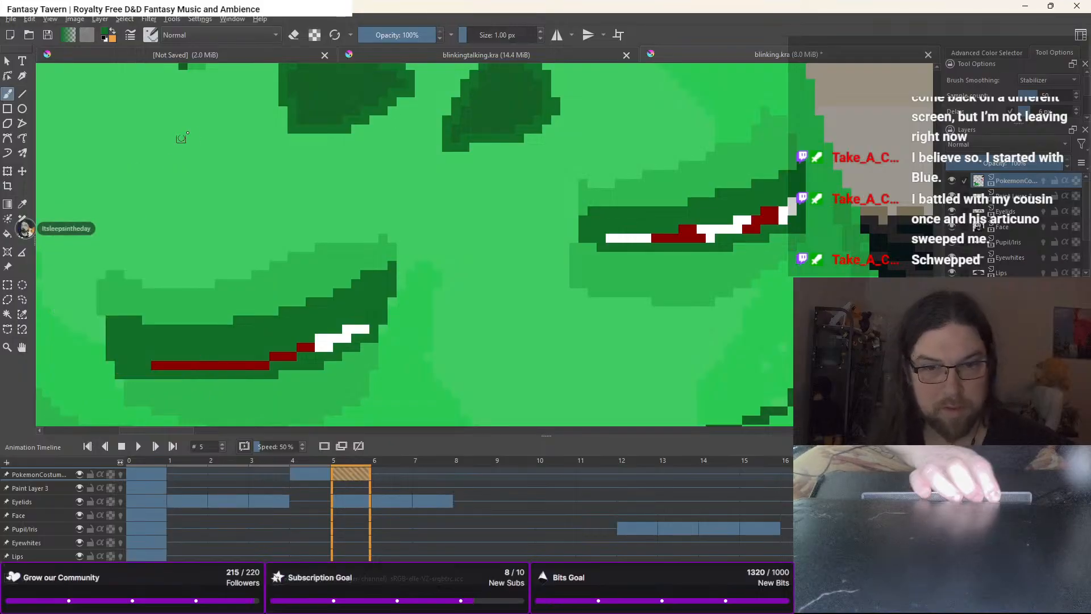
pyautogui.keyDown('ctrl'); pyautogui.click(106, 372); pyautogui.keyUp('ctrl')
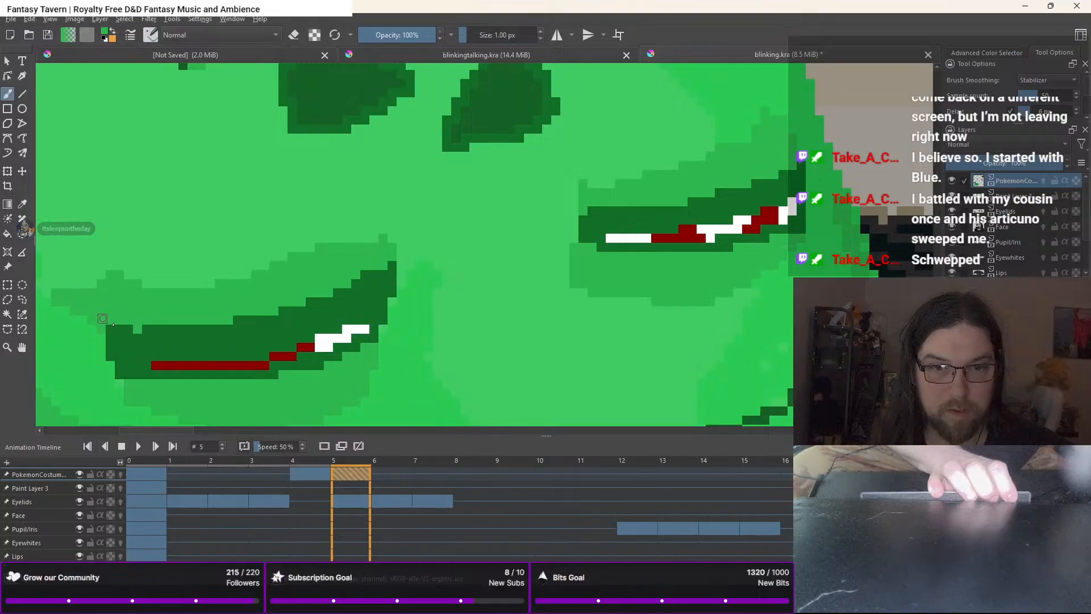
pyautogui.moveTo(147, 337); pyautogui.dragTo(192, 335)
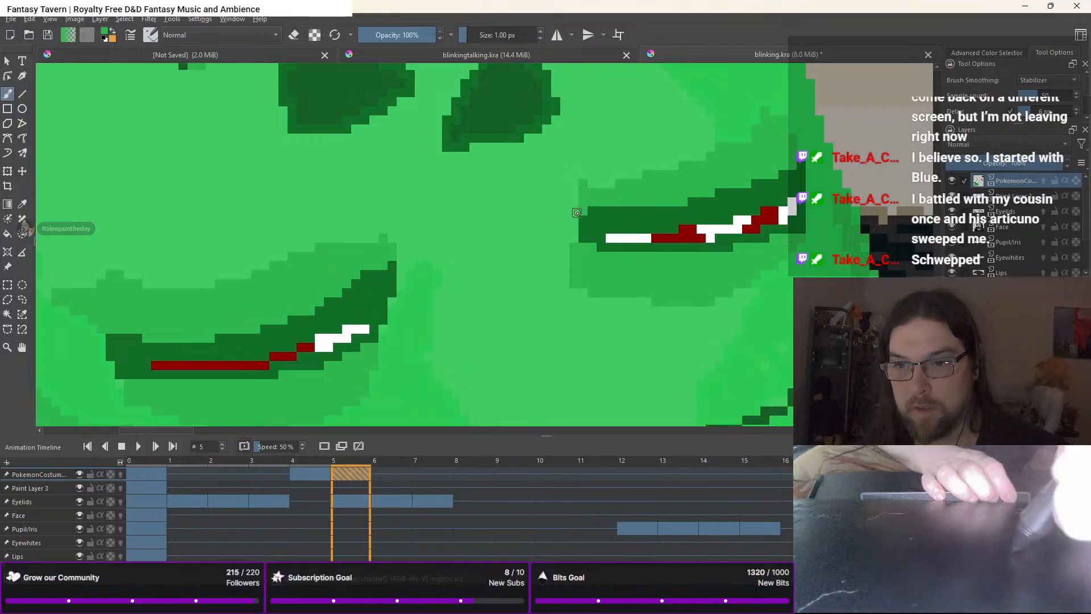
pyautogui.moveTo(584, 220)
pyautogui.mouseDown()
pyautogui.moveTo(744, 187)
pyautogui.moveTo(714, 197)
pyautogui.moveTo(787, 165)
pyautogui.mouseUp()
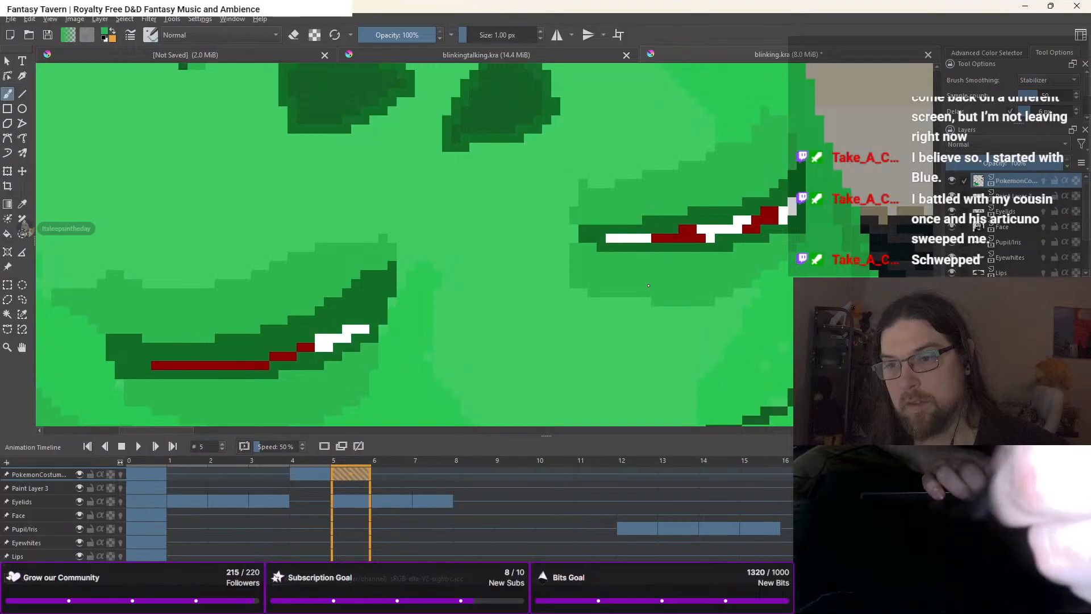
# Undo the lid trimming and the further lid lowering on frame 5
pyautogui.scroll(-2, 570, 339)
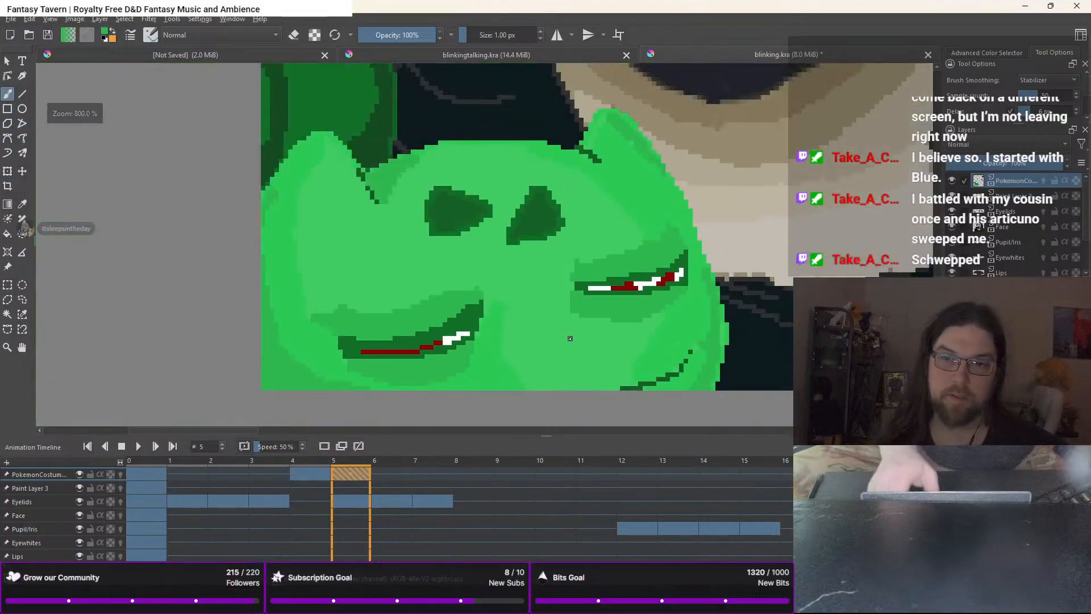
pyautogui.moveTo(572, 333); pyautogui.dragTo(601, 294)
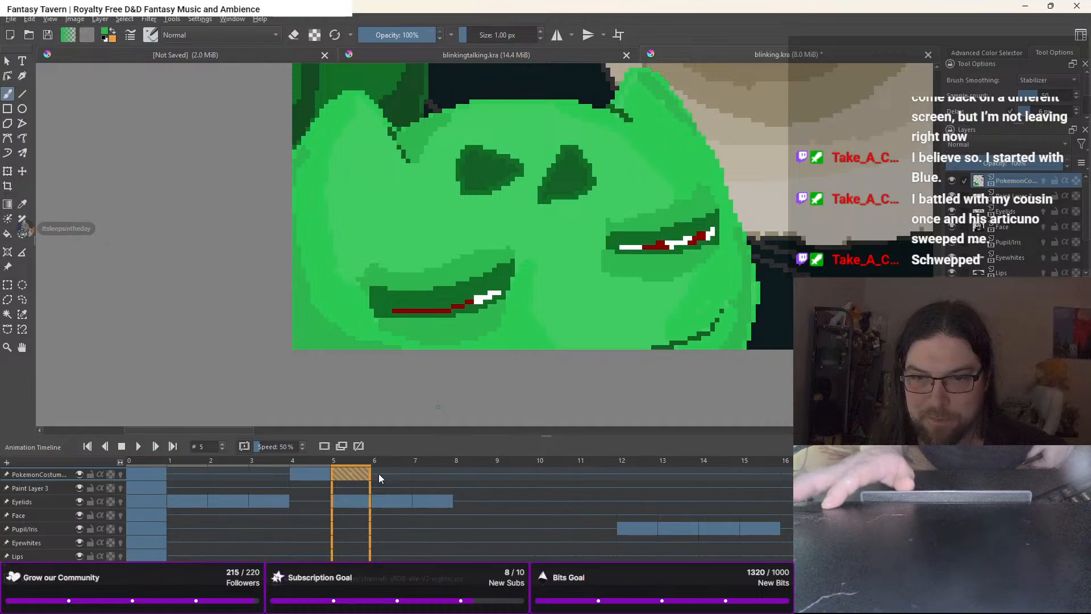
pyautogui.hotkey('ctrl', 'z')
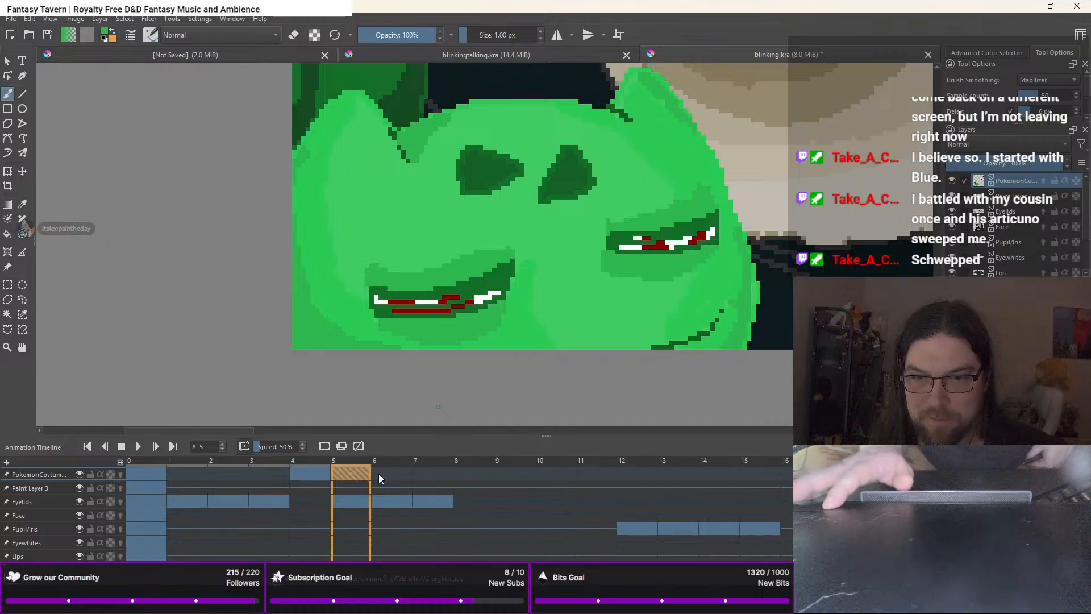
pyautogui.hotkey('ctrl', 'z')
pyautogui.hotkey('ctrl', 'z')
pyautogui.hotkey('ctrl', 'z')
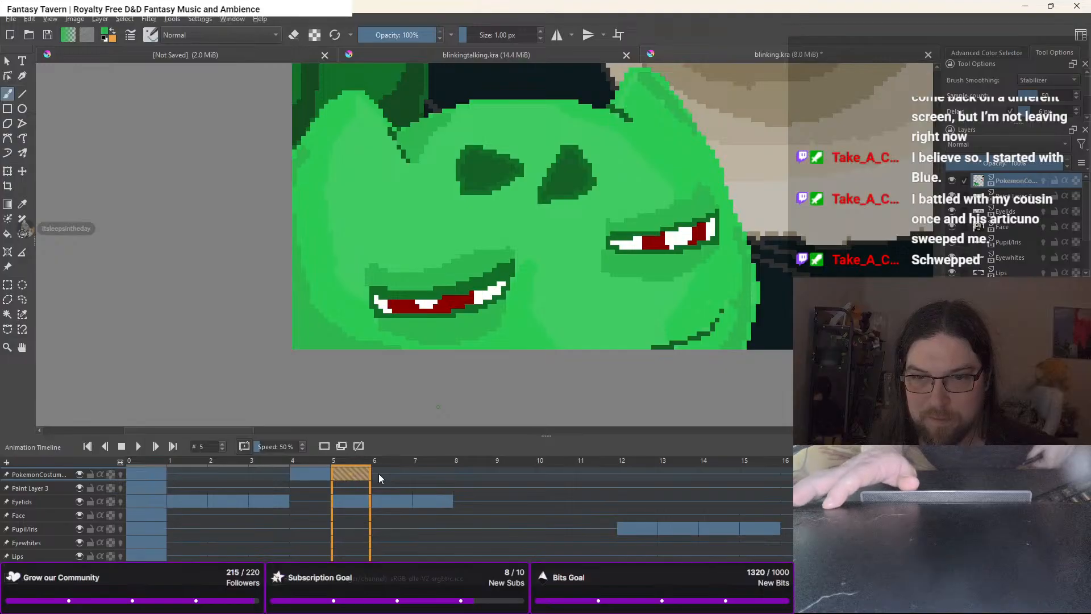
# On frame 6 of the costume layer, paint both eyes down to thin slits in dark green and trim the lid tops in lighter green
pyautogui.click(378, 473)
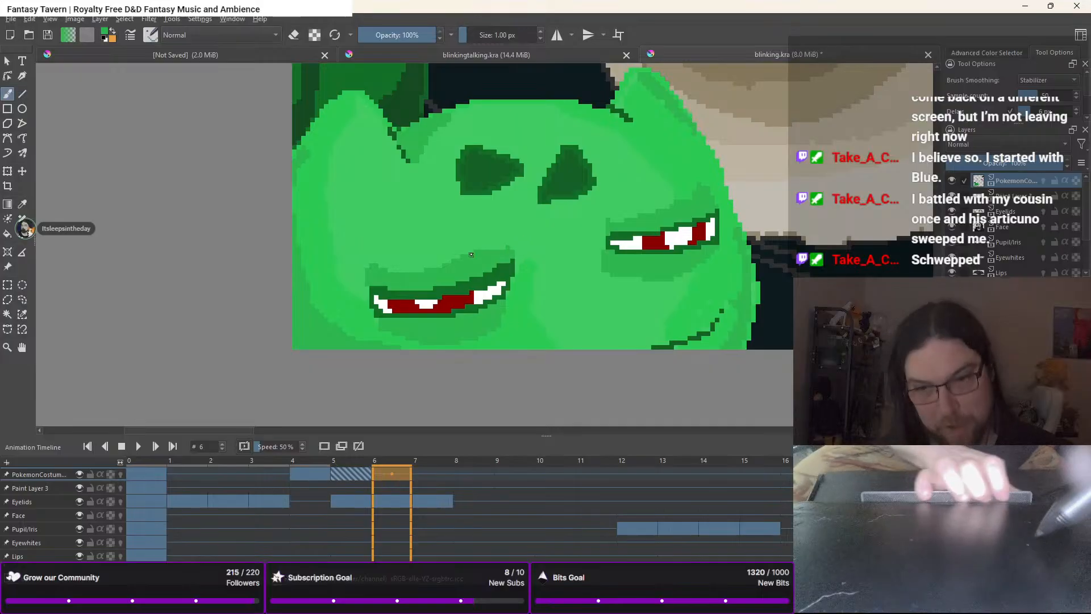
pyautogui.keyDown('ctrl'); pyautogui.click(471, 290); pyautogui.keyUp('ctrl')
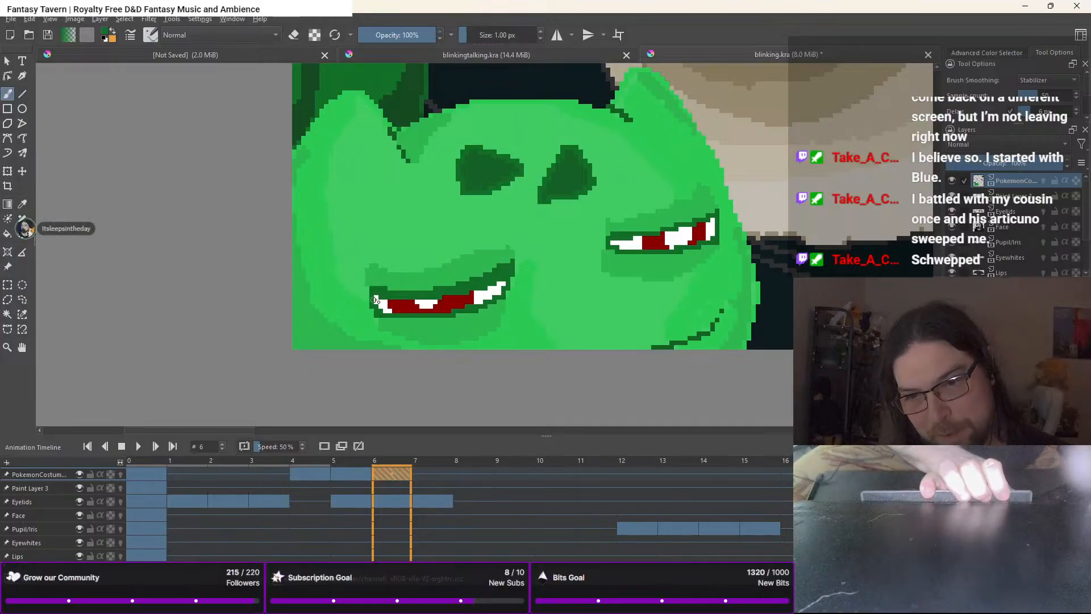
pyautogui.moveTo(404, 307); pyautogui.dragTo(491, 286)
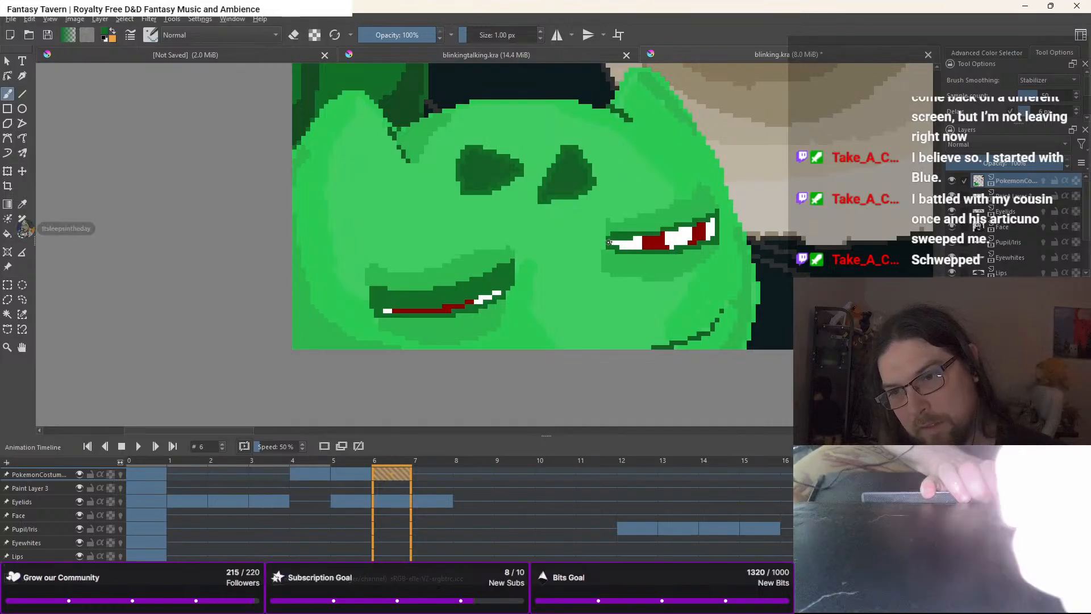
pyautogui.moveTo(607, 243)
pyautogui.mouseDown()
pyautogui.moveTo(680, 236)
pyautogui.moveTo(651, 242)
pyautogui.moveTo(715, 218)
pyautogui.moveTo(641, 234)
pyautogui.mouseUp()
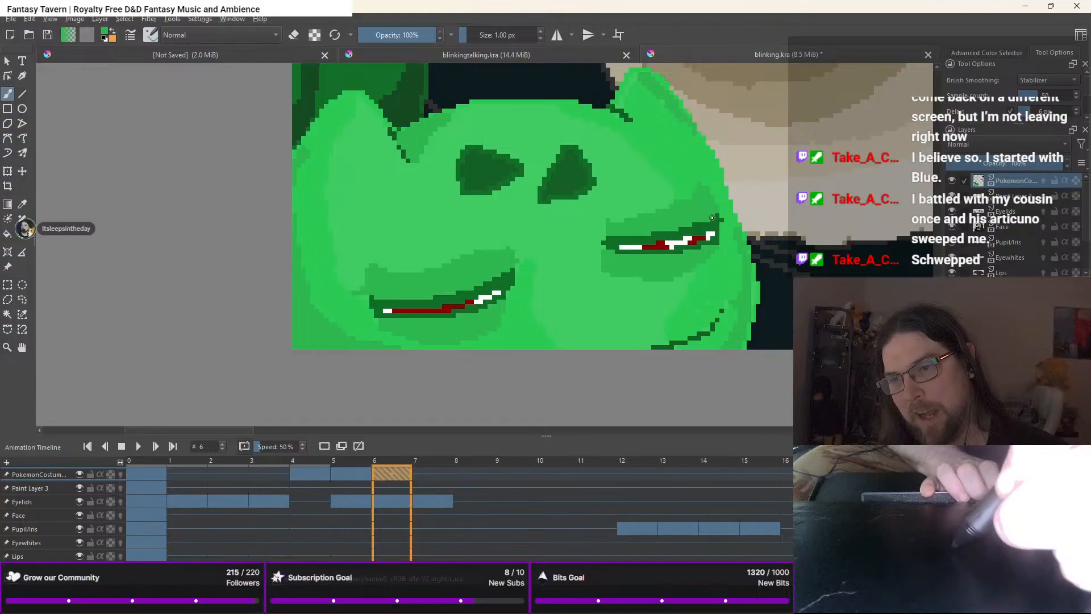
pyautogui.rightClick(579, 317)
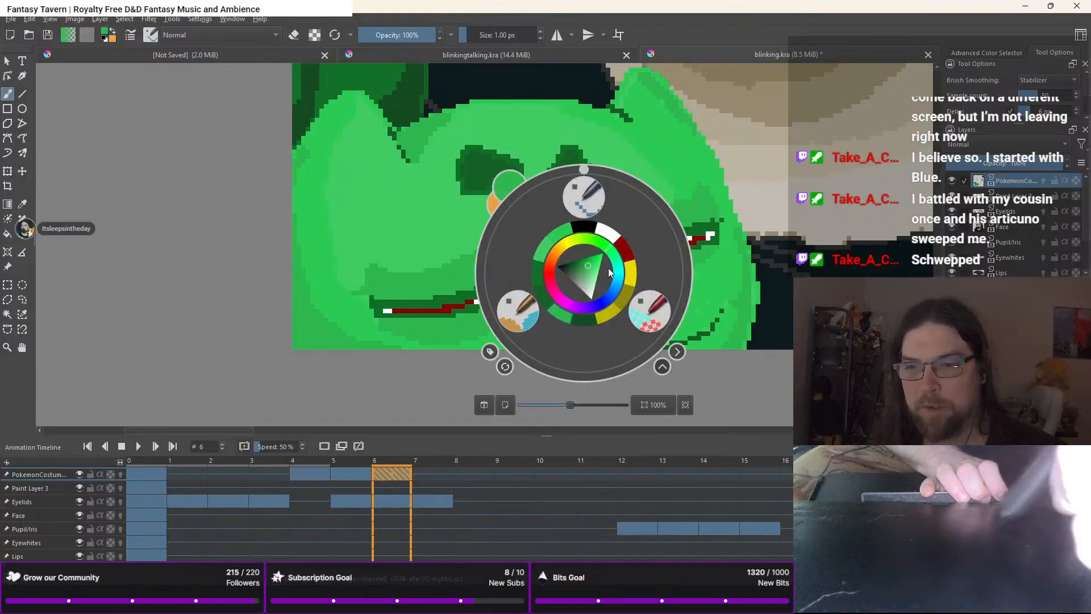
pyautogui.rightClick(580, 317)
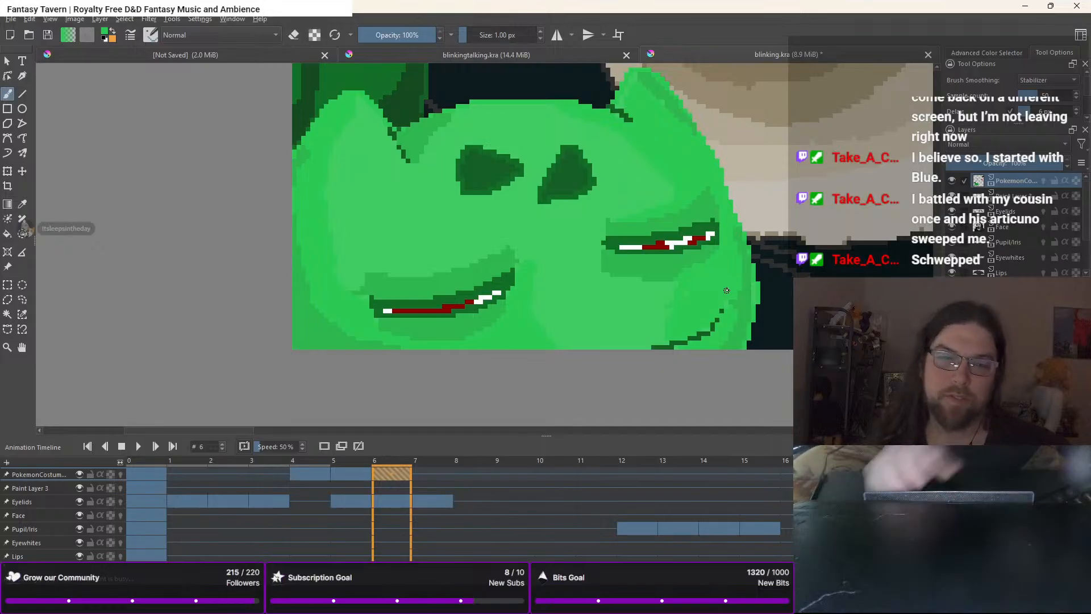
# On frame 7 of the costume layer, paint the remaining red-and-white slits of both eyes dark green to close them
pyautogui.scroll(-2, 726, 290)
pyautogui.moveTo(721, 289); pyautogui.dragTo(667, 258)
pyautogui.click(421, 472)
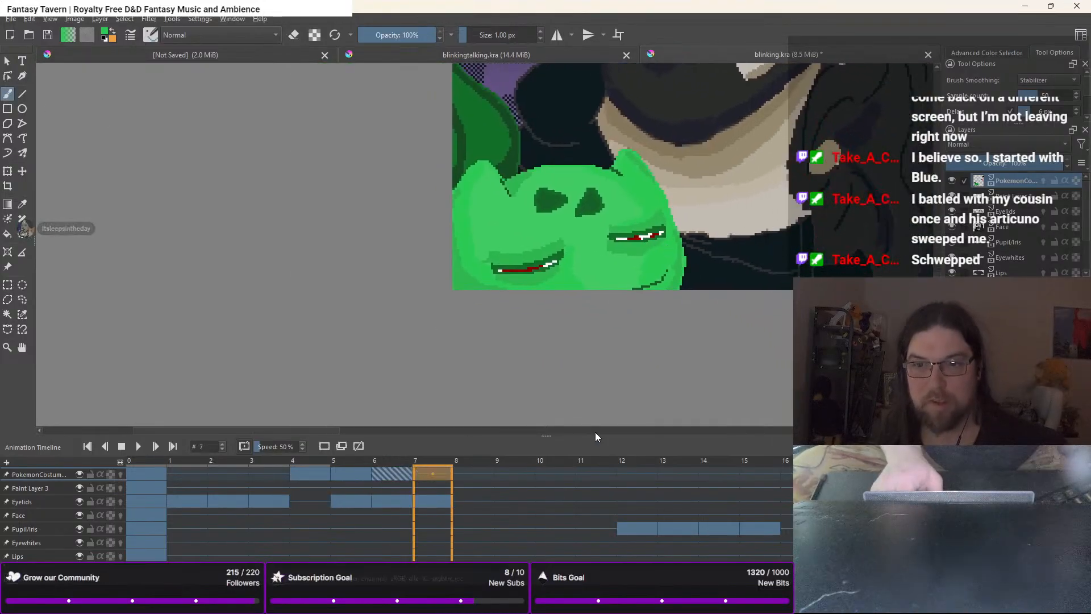
pyautogui.rightClick(341, 183)
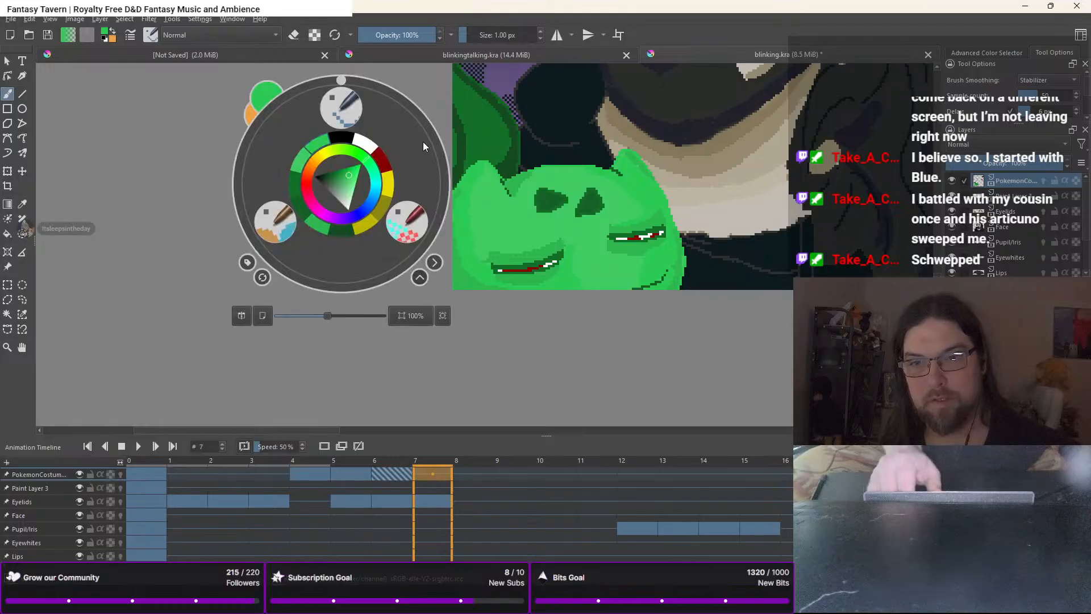
pyautogui.rightClick(339, 228)
pyautogui.scroll(3, 550, 250)
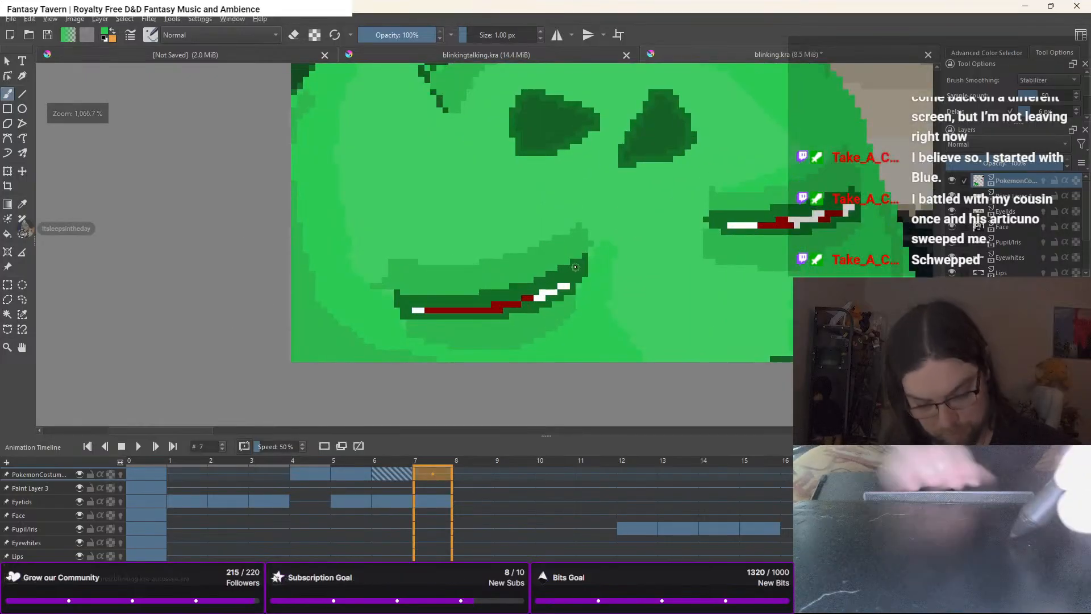
pyautogui.moveTo(524, 298); pyautogui.dragTo(556, 284)
pyautogui.moveTo(502, 307); pyautogui.dragTo(492, 307)
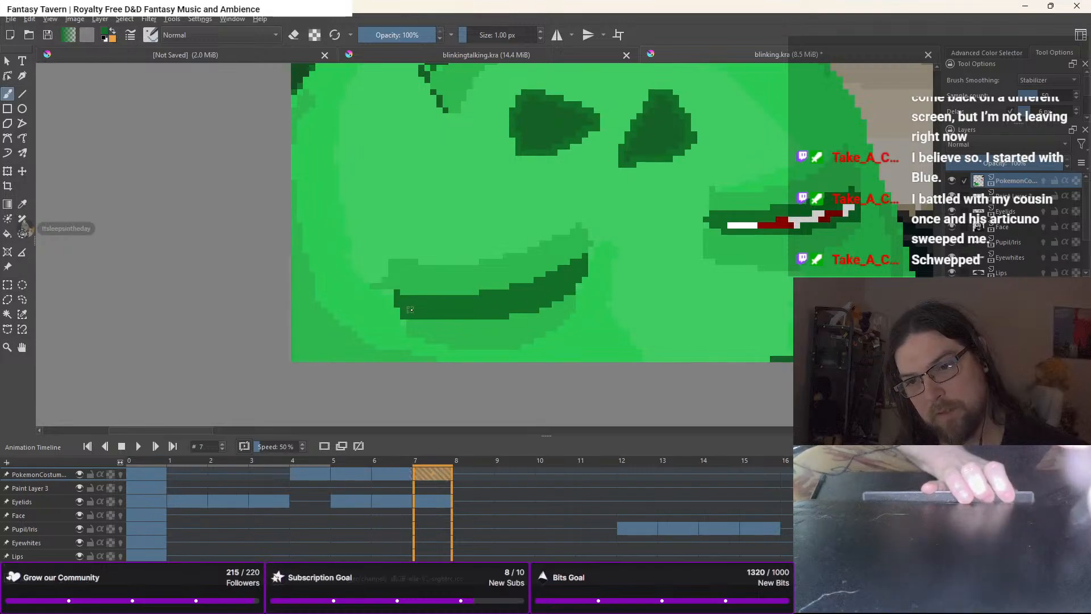
pyautogui.moveTo(751, 225)
pyautogui.mouseDown()
pyautogui.moveTo(738, 225)
pyautogui.moveTo(845, 214)
pyautogui.mouseUp()
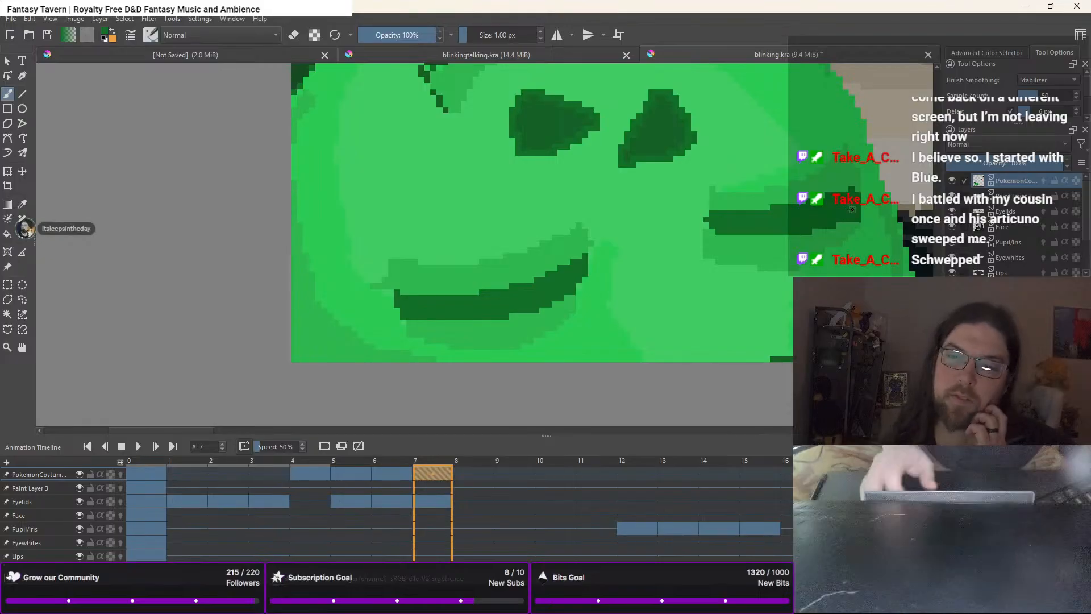
# Copy the costume layer's frame 6 keyframe and paste it at frame 8
pyautogui.scroll(-2, 852, 210)
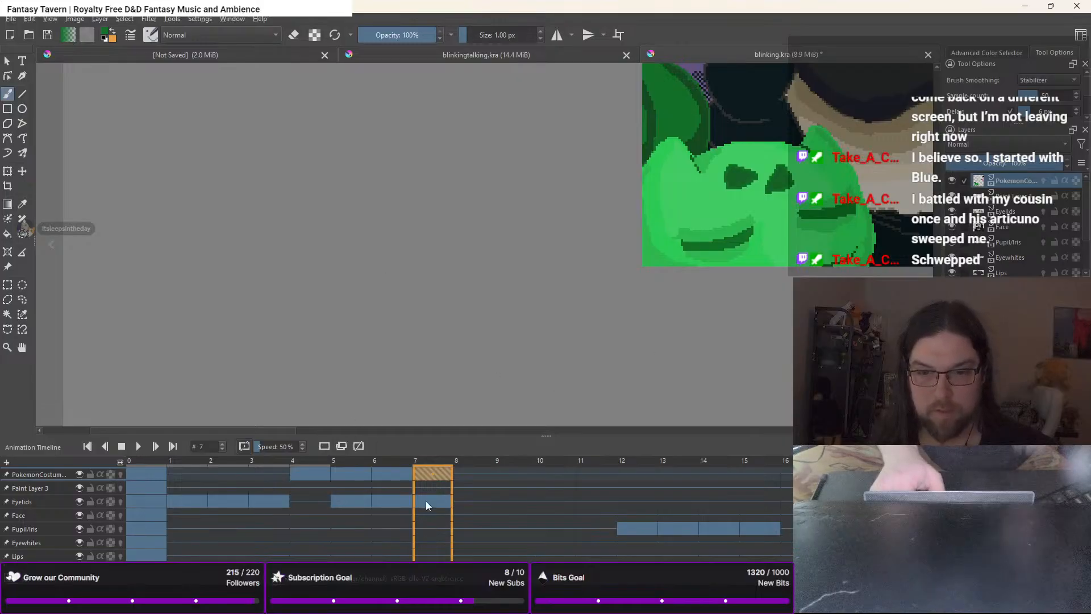
pyautogui.rightClick(394, 471)
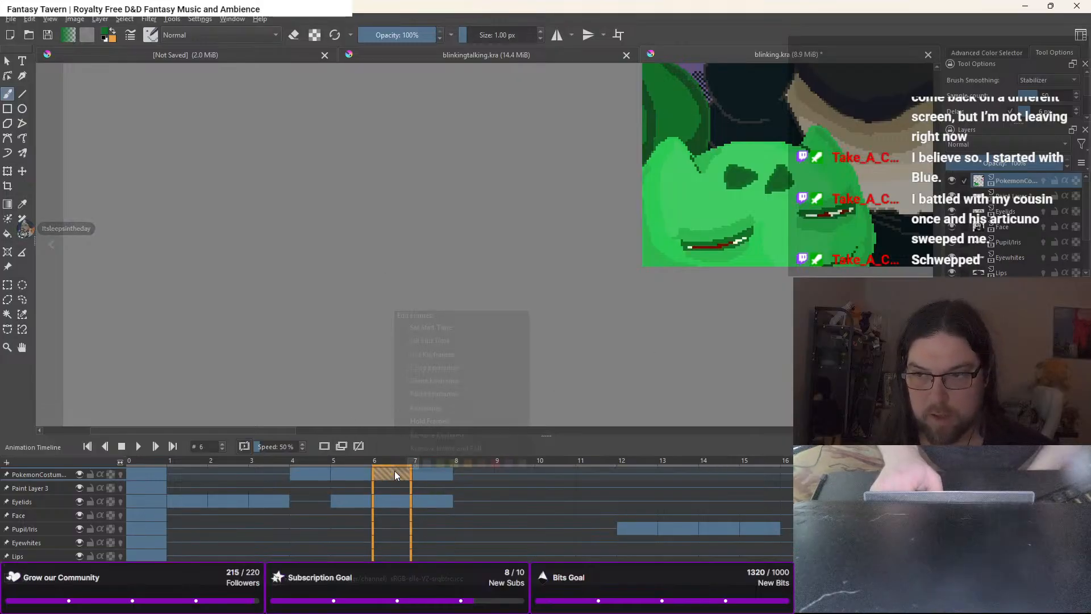
pyautogui.click(441, 368)
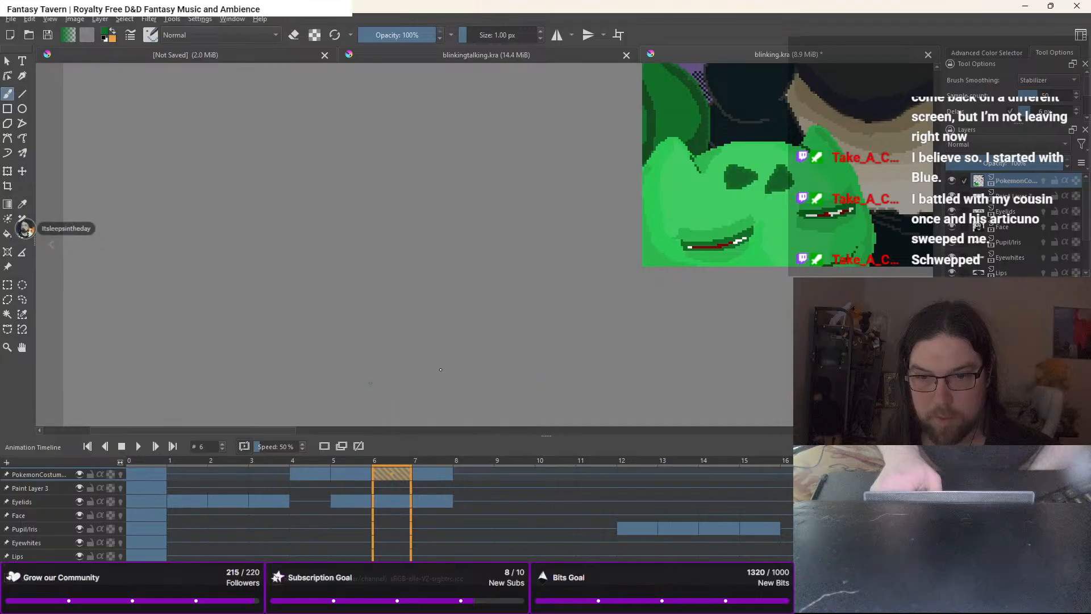
pyautogui.rightClick(468, 471)
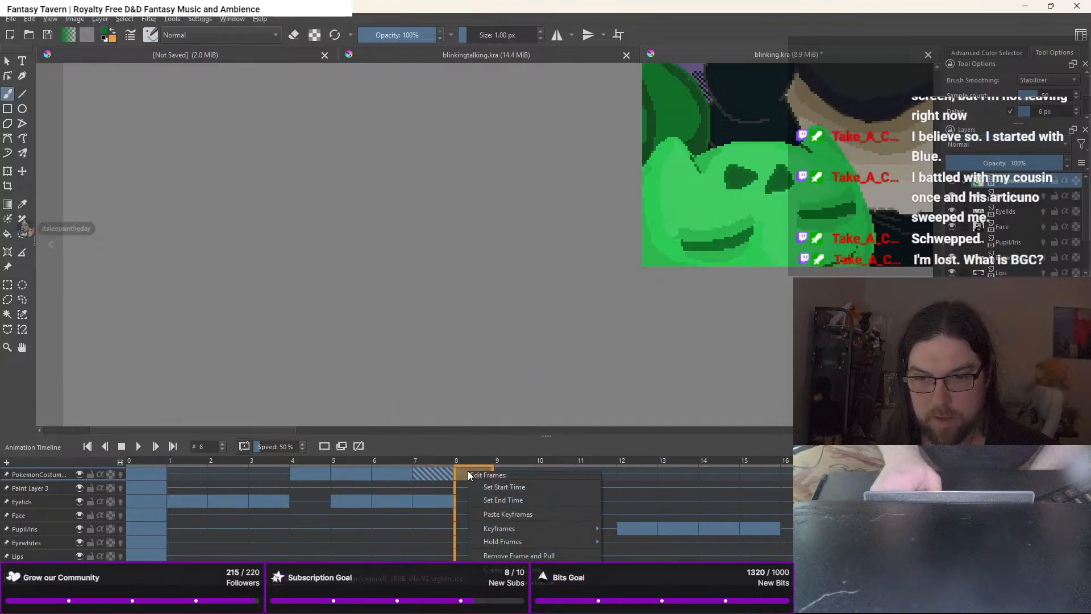
pyautogui.click(492, 517)
# Copy the costume layer's frame 5 keyframe and paste it at frame 9
pyautogui.rightClick(358, 472)
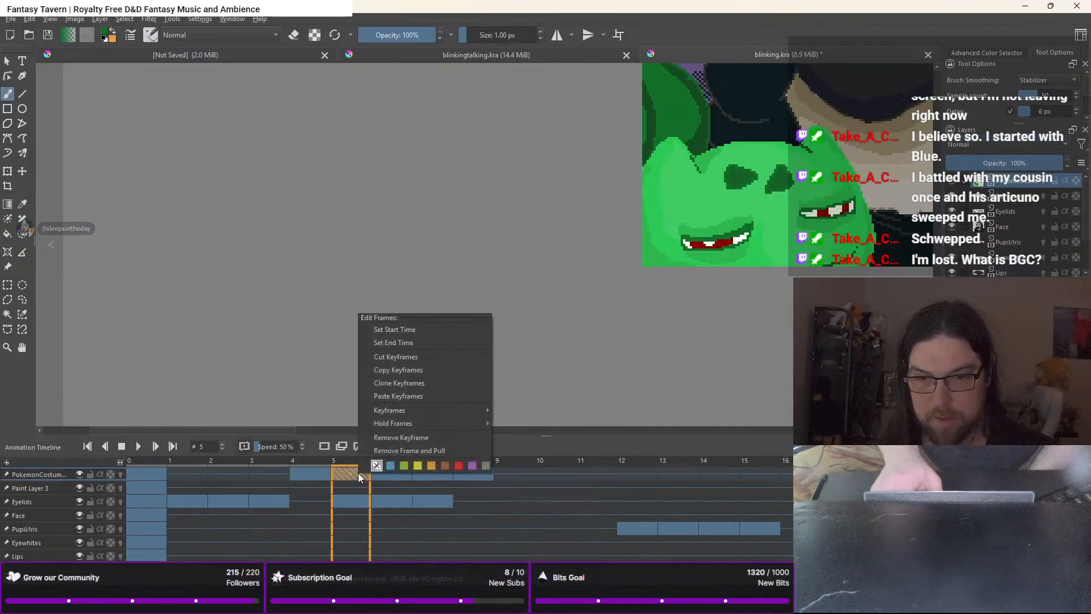
pyautogui.click(390, 369)
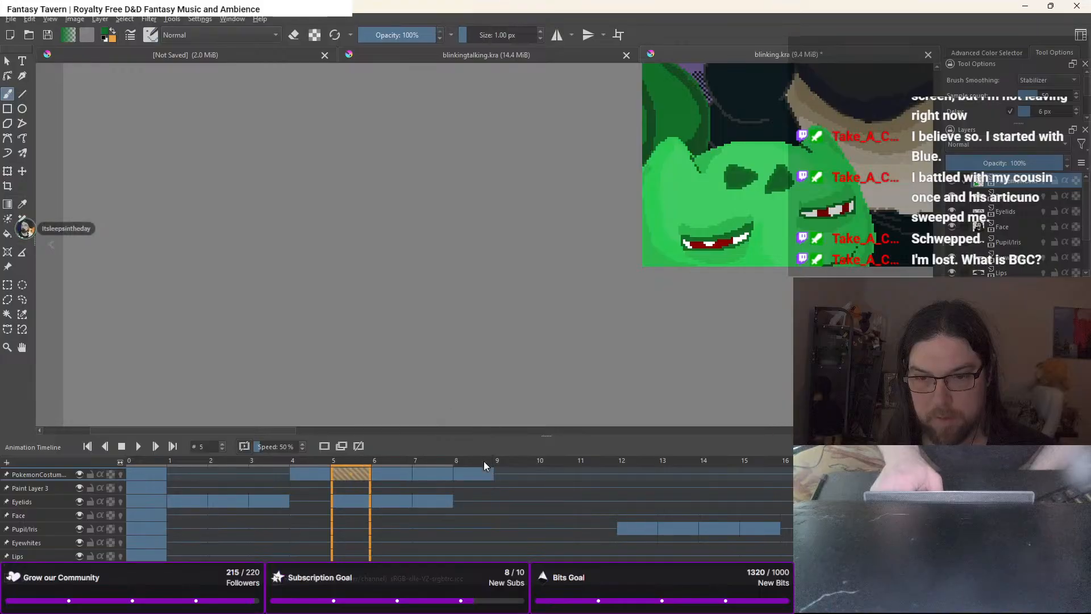
pyautogui.rightClick(514, 475)
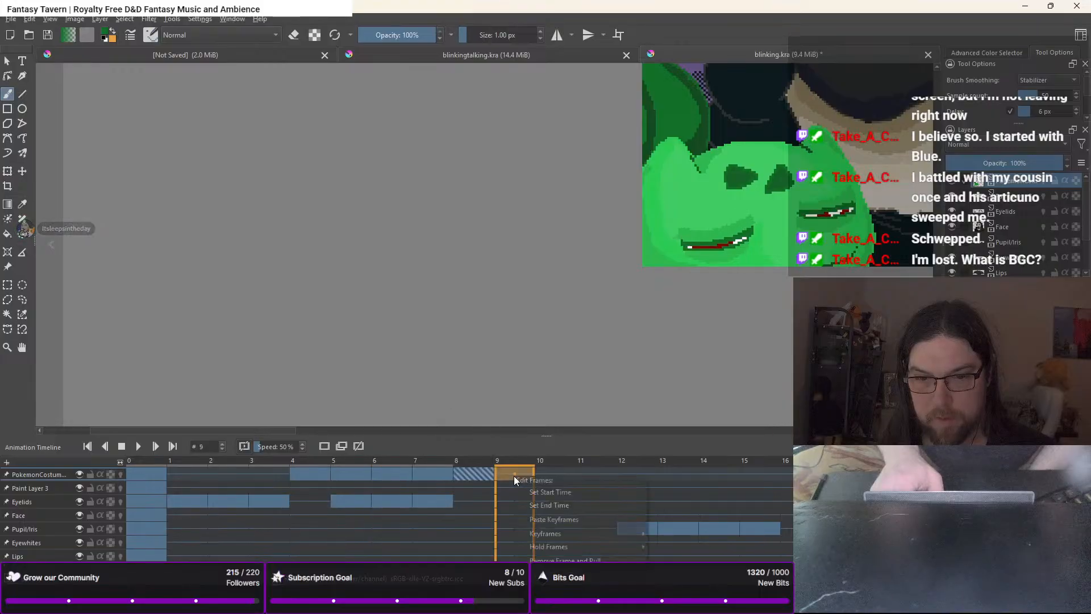
pyautogui.click(534, 520)
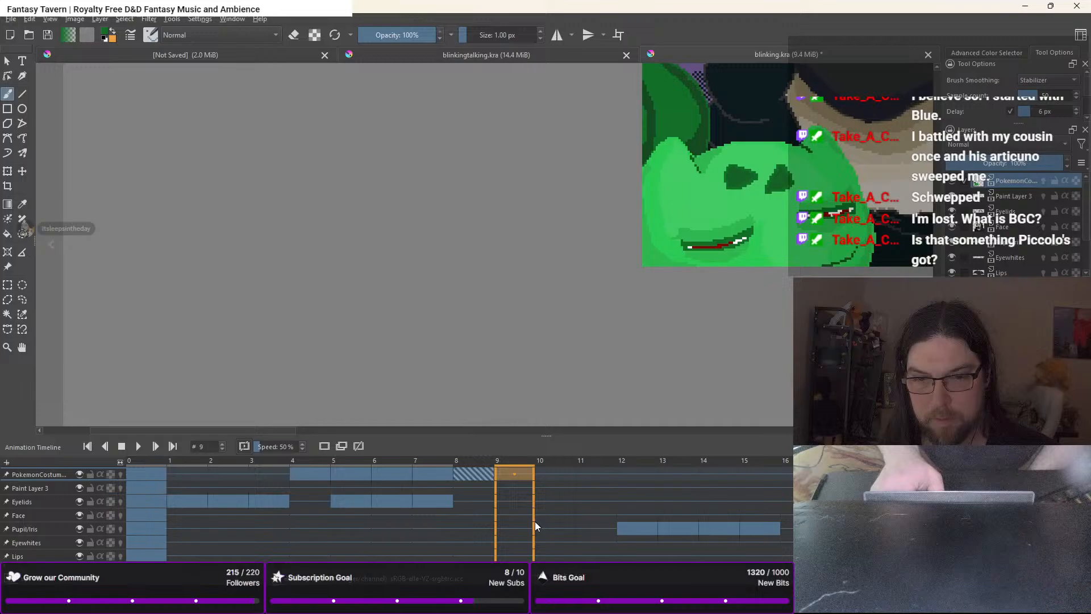
# Copy the costume layer's frame 4 keyframe and paste it at frame 10
pyautogui.rightClick(297, 474)
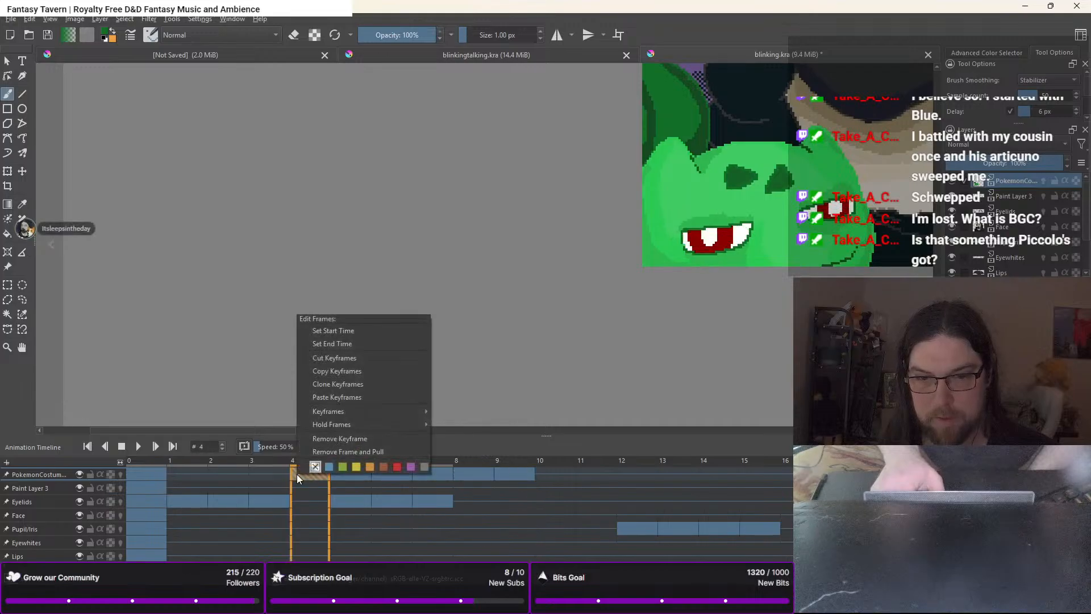
pyautogui.click(353, 370)
pyautogui.rightClick(545, 476)
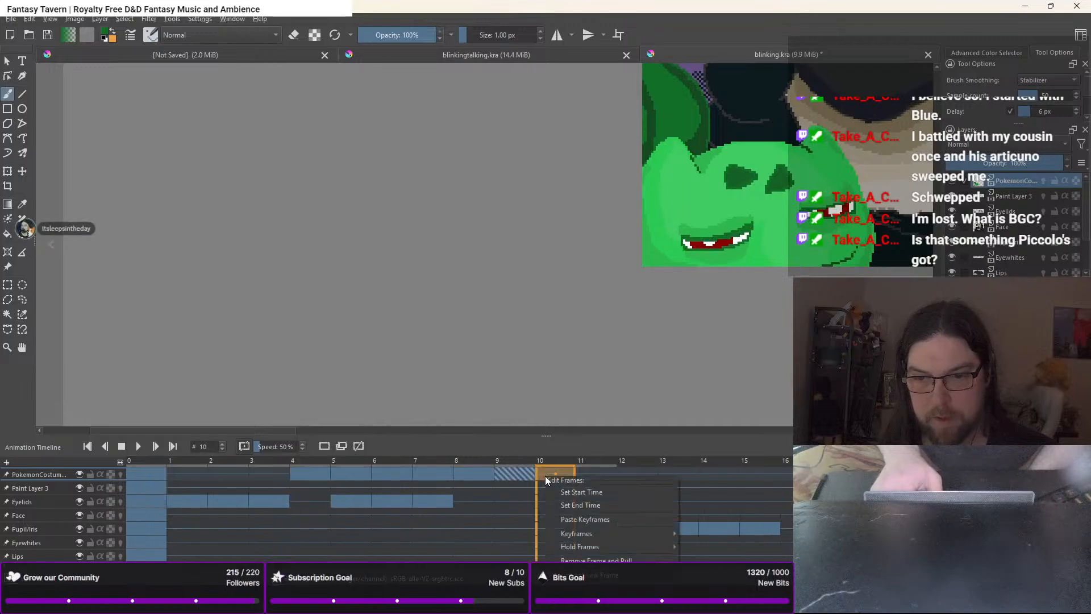
pyautogui.click(580, 522)
# Copy the open-eyed frame 0 keyframe of the costume layer and paste it at frame 11
pyautogui.rightClick(147, 475)
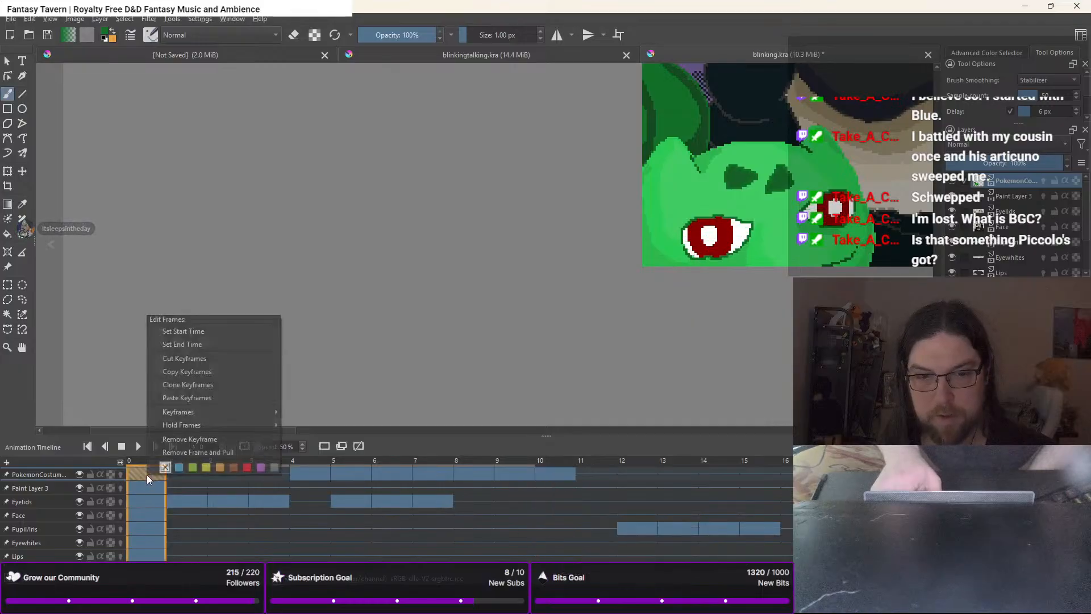
pyautogui.click(181, 372)
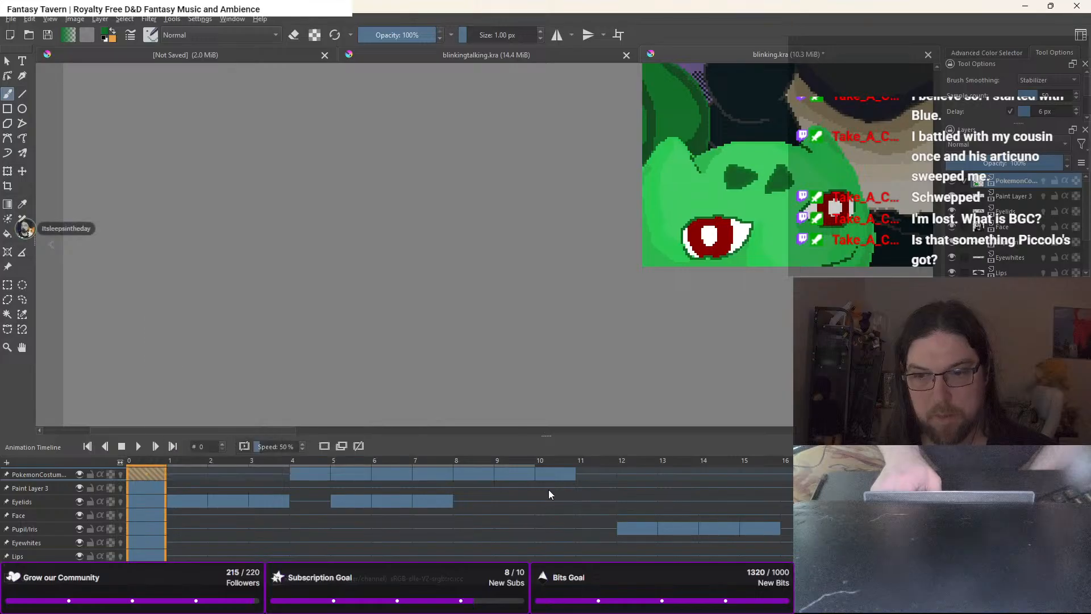
pyautogui.rightClick(585, 474)
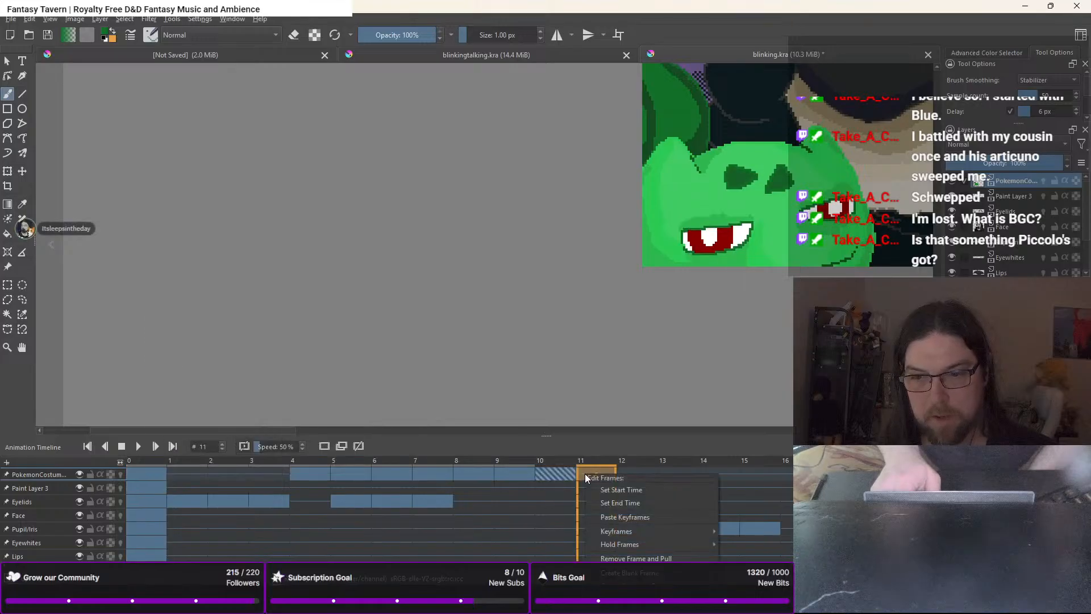
pyautogui.click(630, 514)
# Step back and forth through the costume layer's frames to check the closing and reopening of the hood's eyes
pyautogui.press('Left')
pyautogui.press('Left')
pyautogui.press('Left')
pyautogui.press('Left')
pyautogui.press('Left')
pyautogui.press('Left')
pyautogui.press('Left')
pyautogui.press('Left')
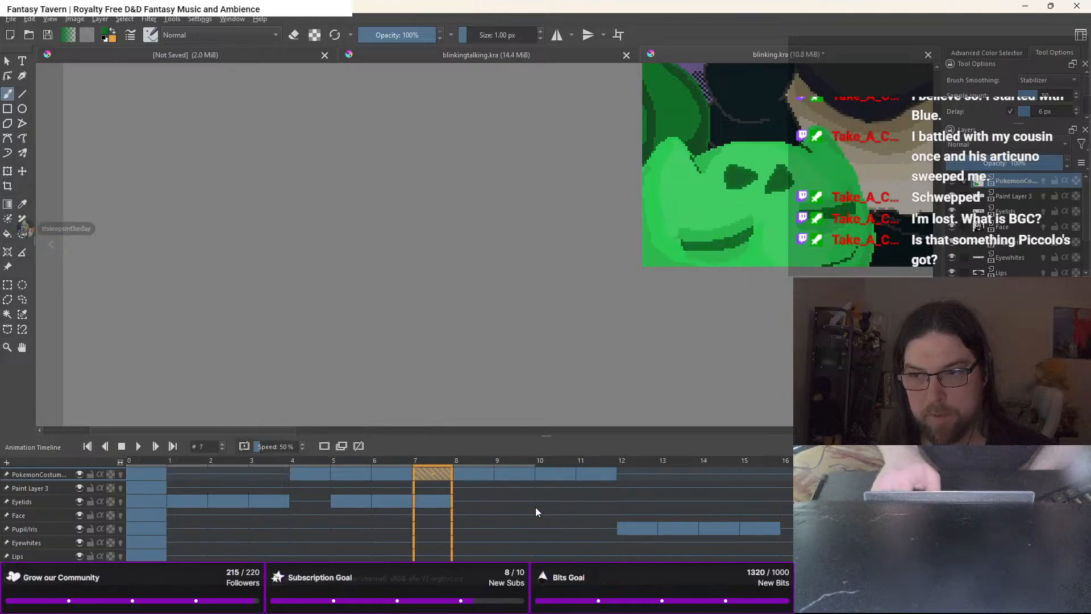
pyautogui.press('Right')
pyautogui.press('Right')
pyautogui.press('Right')
pyautogui.press('Right')
pyautogui.press('Right')
pyautogui.press('Right')
pyautogui.press('Right')
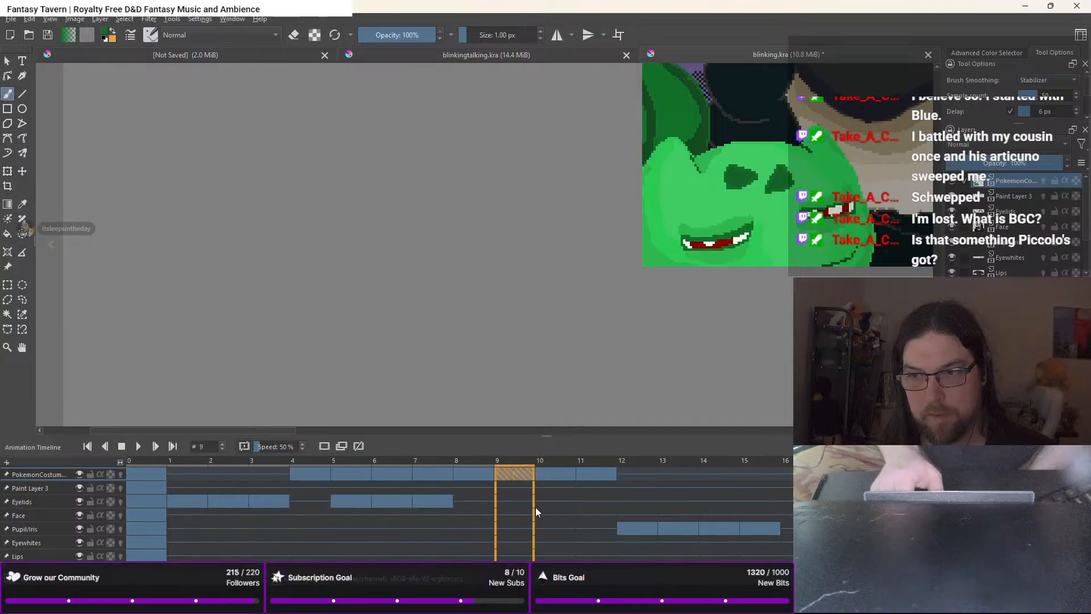
pyautogui.press('Right')
pyautogui.press('Left')
pyautogui.press('Left')
pyautogui.press('Left')
pyautogui.press('Left')
pyautogui.press('Left')
pyautogui.press('Left')
pyautogui.press('Left')
pyautogui.press('Left')
pyautogui.press('Left')
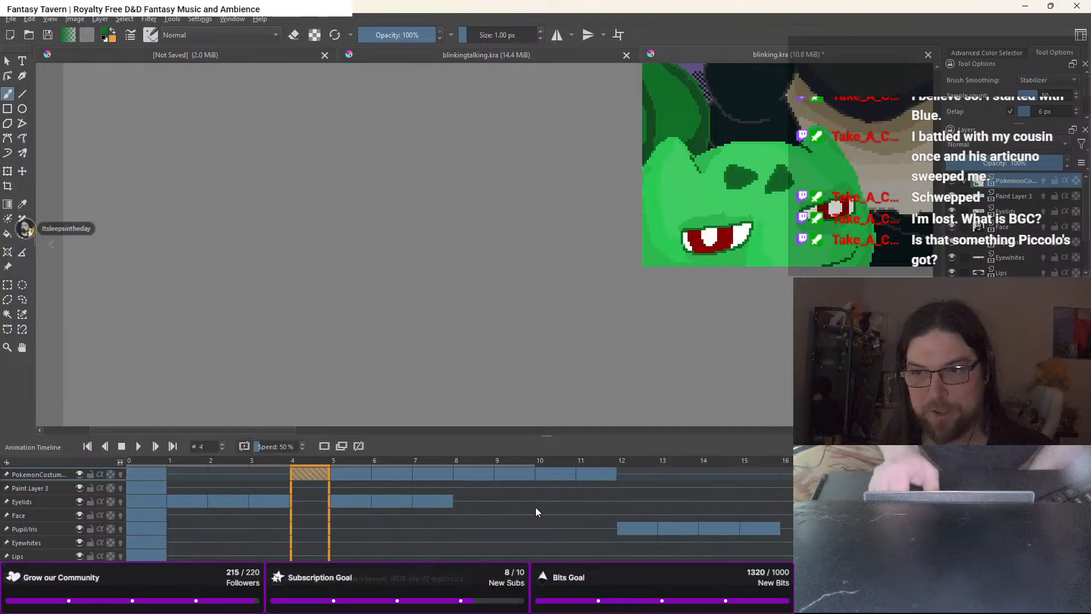
pyautogui.press('Left')
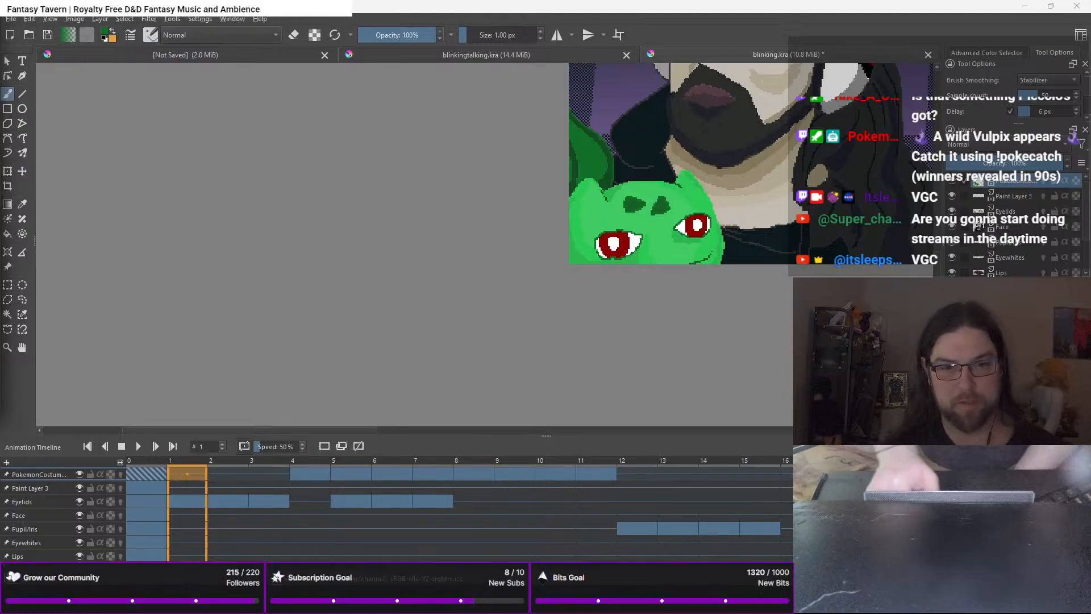
pyautogui.press('Left')
# Play the animation with the whole portrait in view to check the blink, and stop the playback
pyautogui.scroll(-1, 319, 227)
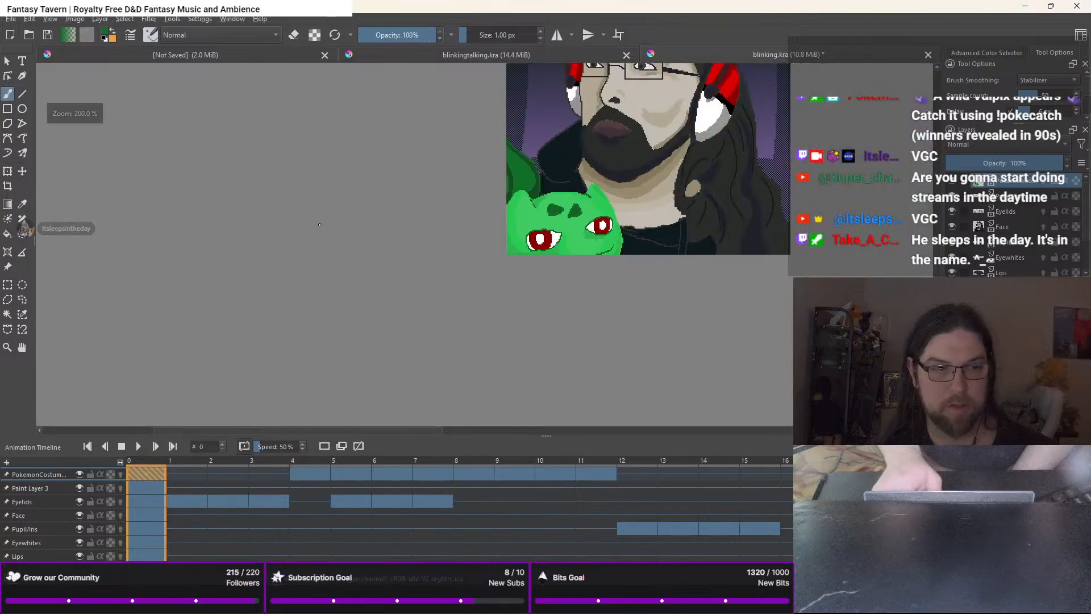
pyautogui.moveTo(443, 172); pyautogui.dragTo(275, 263)
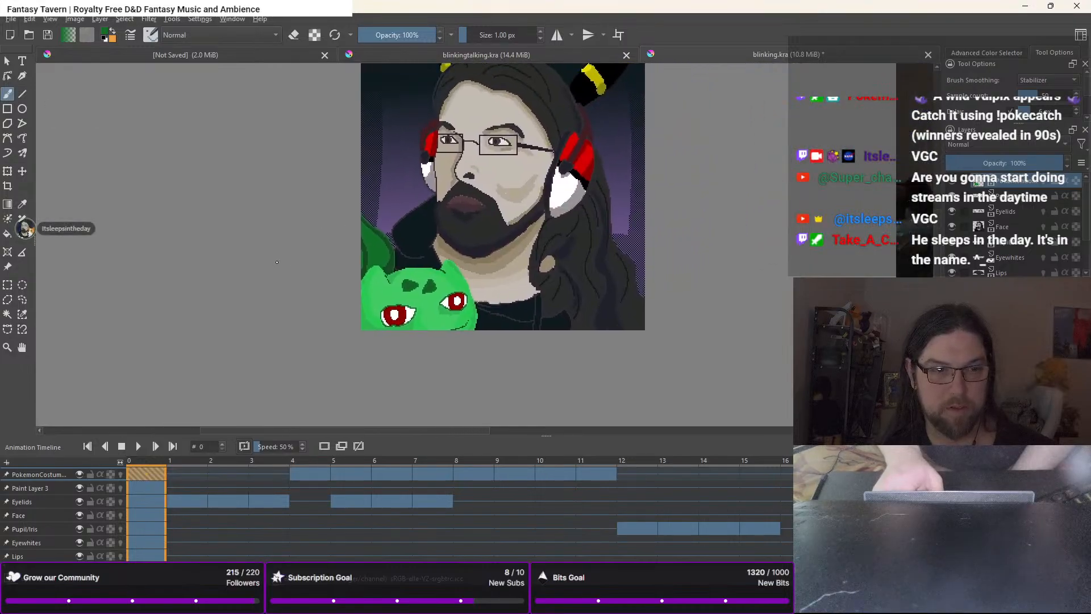
pyautogui.scroll(2, 373, 193)
pyautogui.scroll(-1, 398, 186)
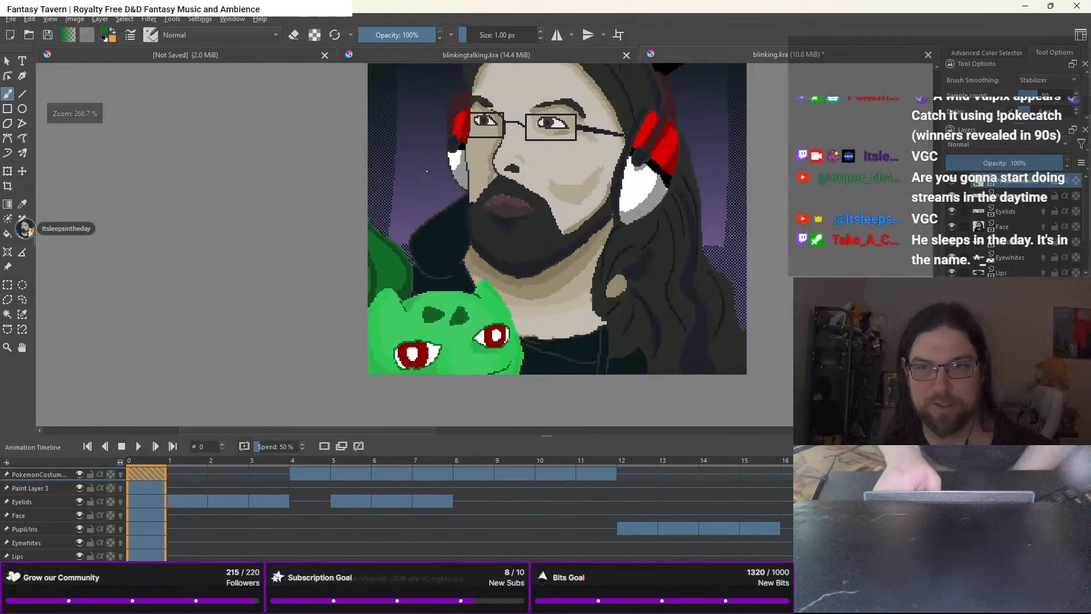
pyautogui.moveTo(427, 171); pyautogui.dragTo(378, 210)
pyautogui.scroll(-1, 340, 225)
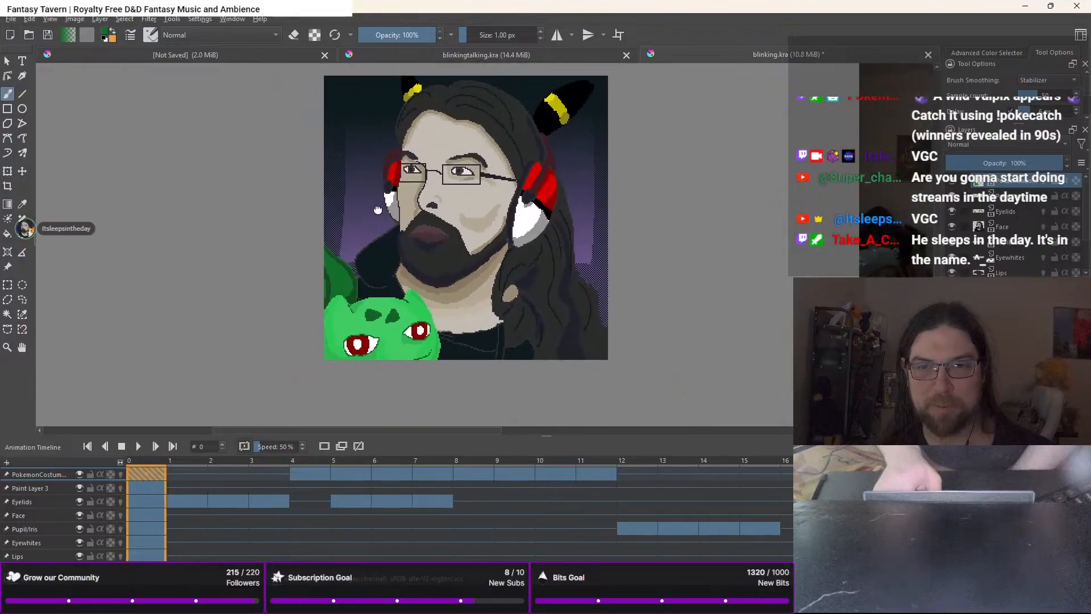
pyautogui.click(140, 446)
pyautogui.click(121, 446)
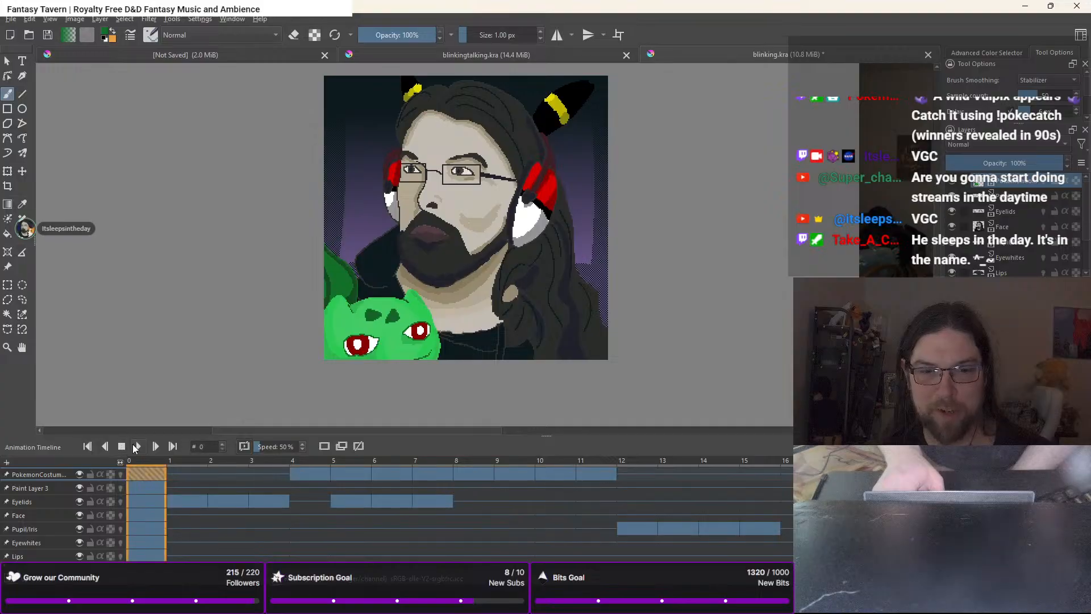
pyautogui.click(140, 446)
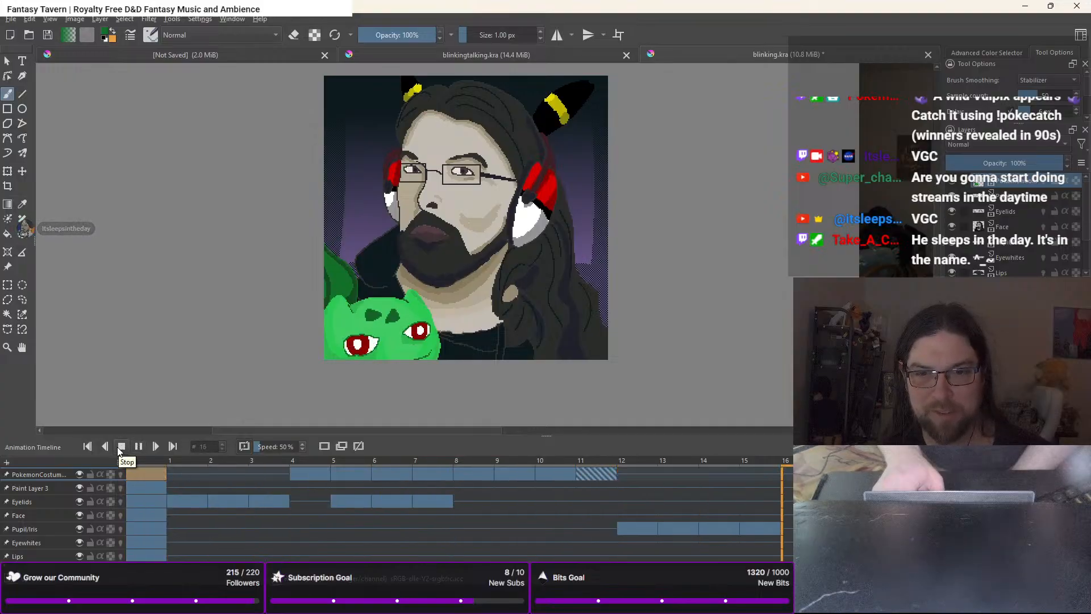
pyautogui.click(120, 446)
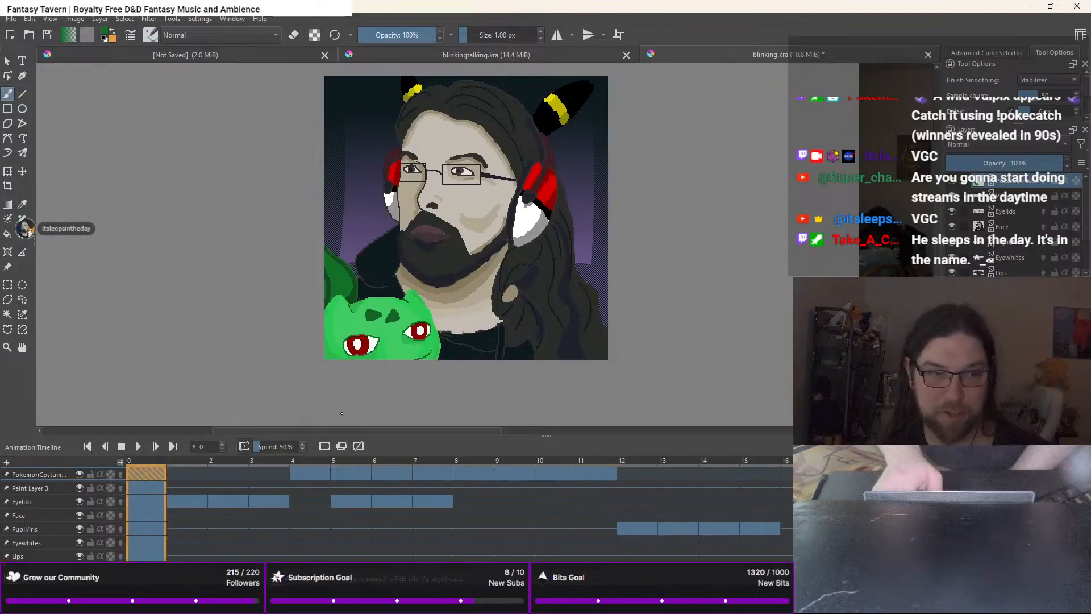
# Try to copy the costume layer's keyframes from frames 4 to 11 and paste them at frame 28 or frame 26
pyautogui.click(597, 475)
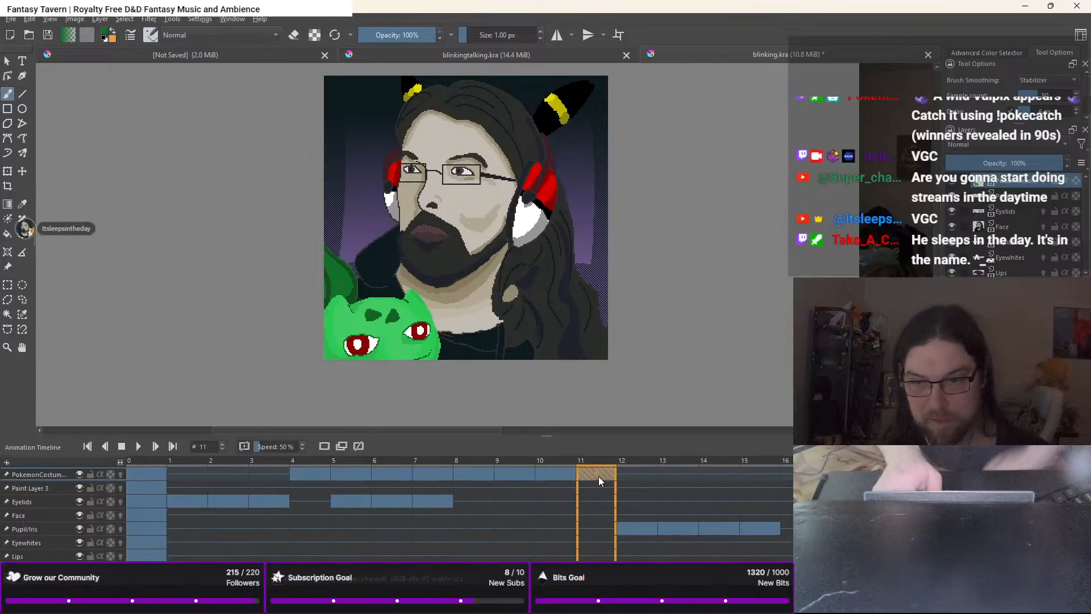
pyautogui.keyDown('shift'); pyautogui.click(296, 469); pyautogui.keyUp('shift')
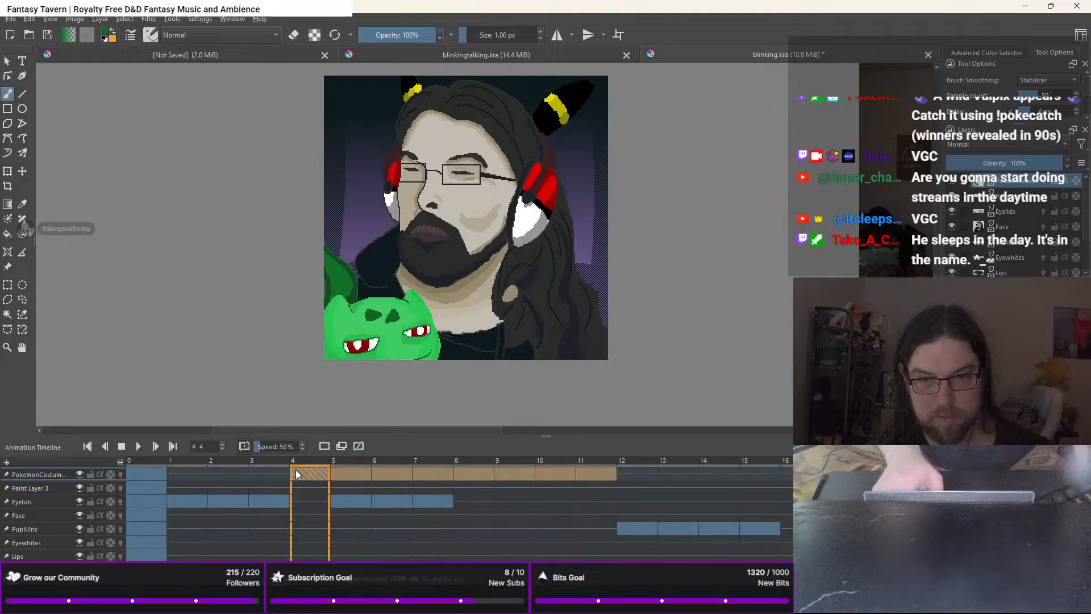
pyautogui.rightClick(296, 471)
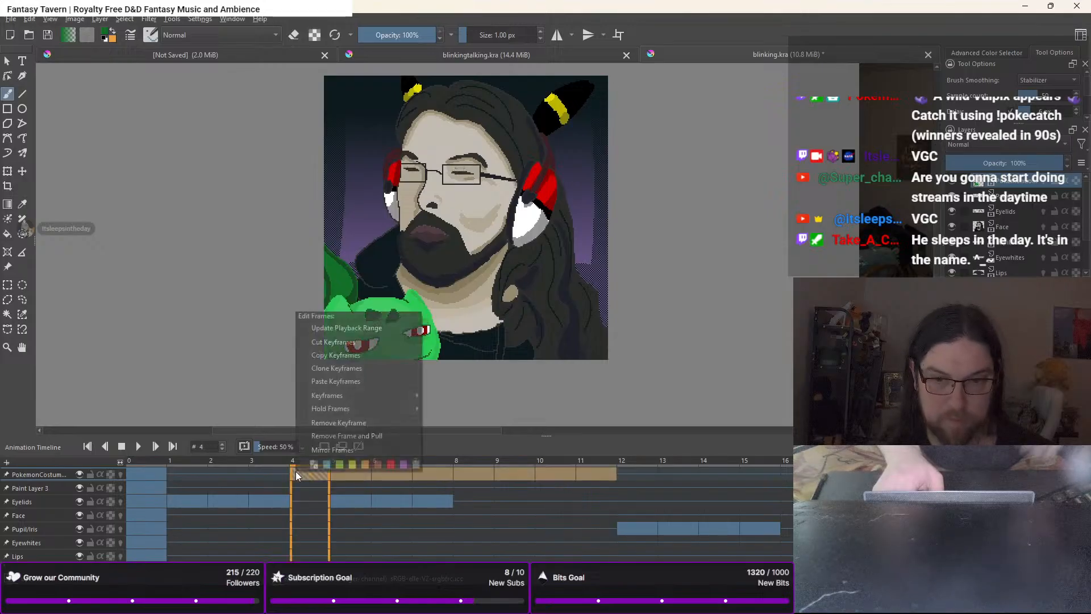
pyautogui.click(346, 350)
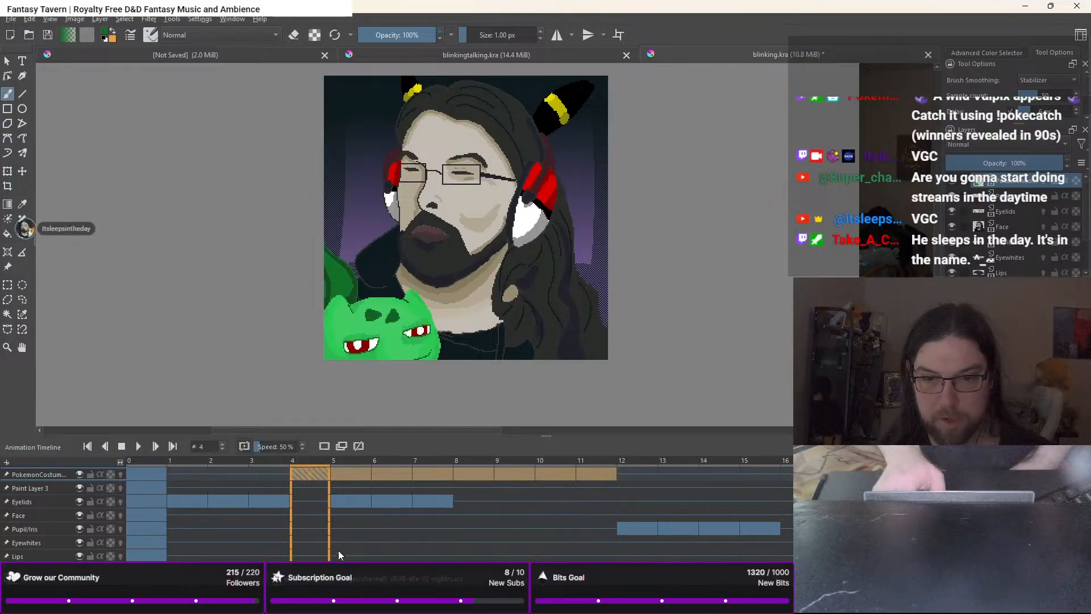
pyautogui.hscroll(8, 482, 467)
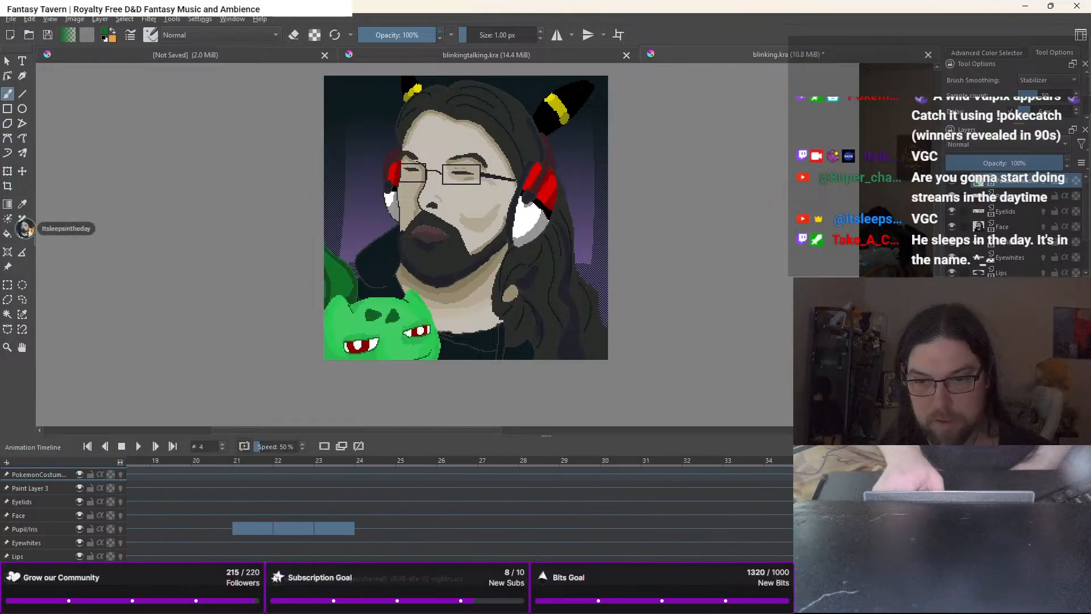
pyautogui.rightClick(526, 470)
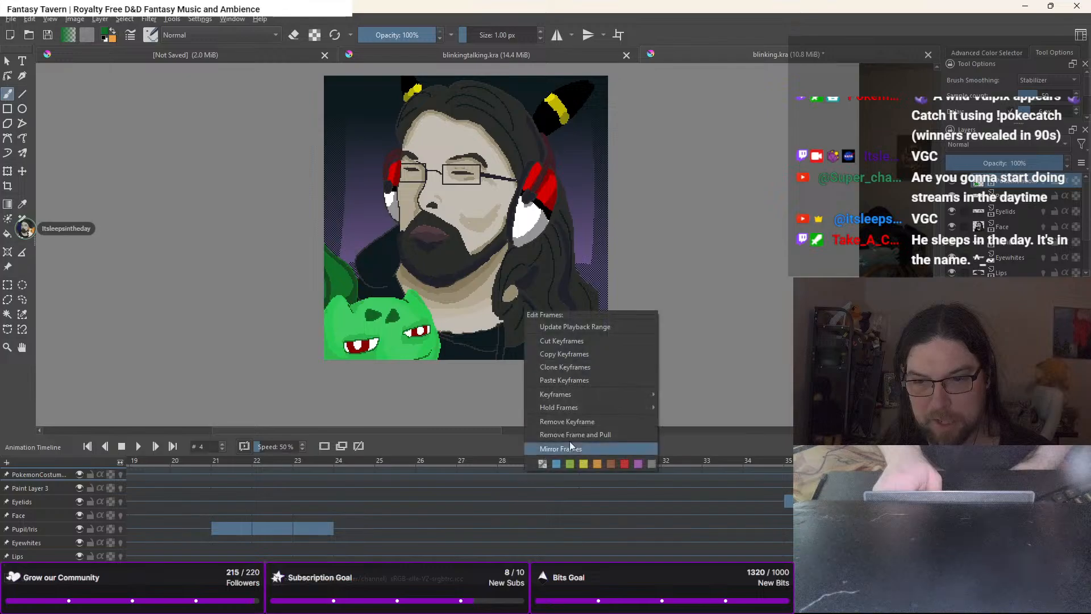
pyautogui.click(575, 383)
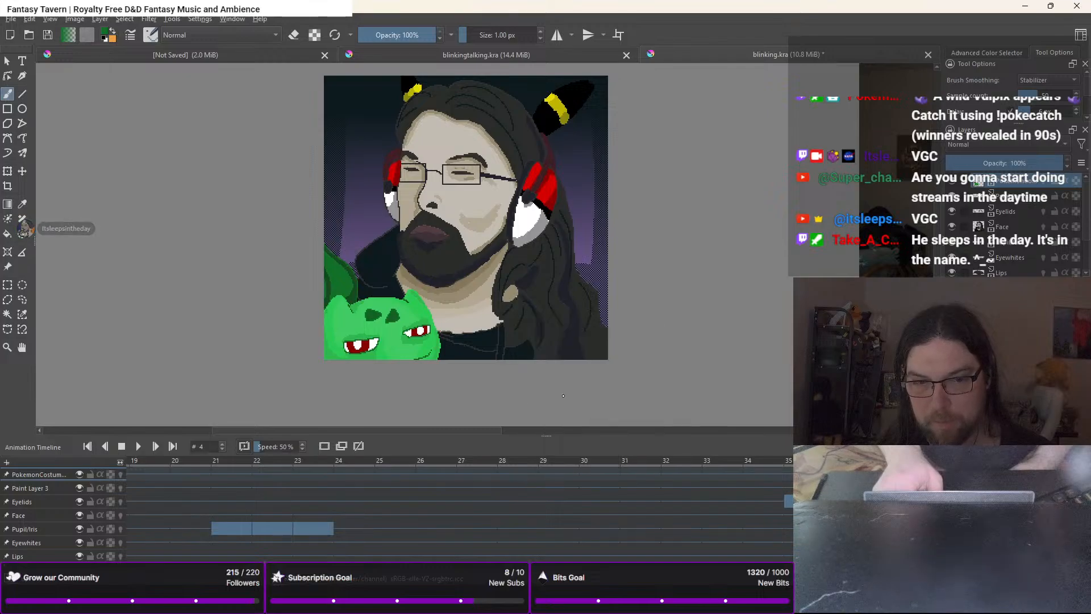
pyautogui.rightClick(442, 468)
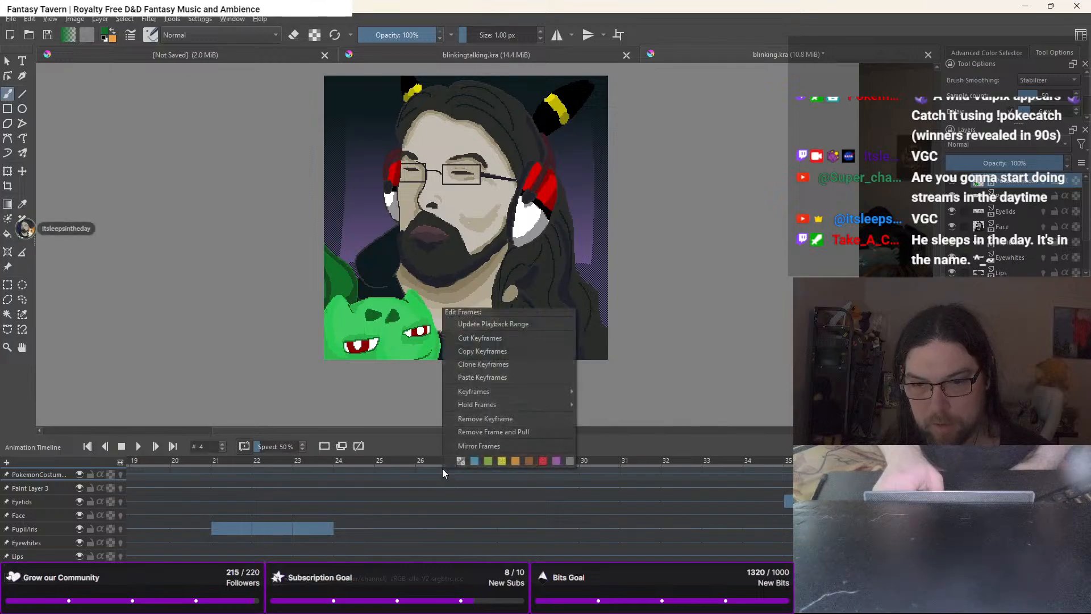
pyautogui.click(485, 379)
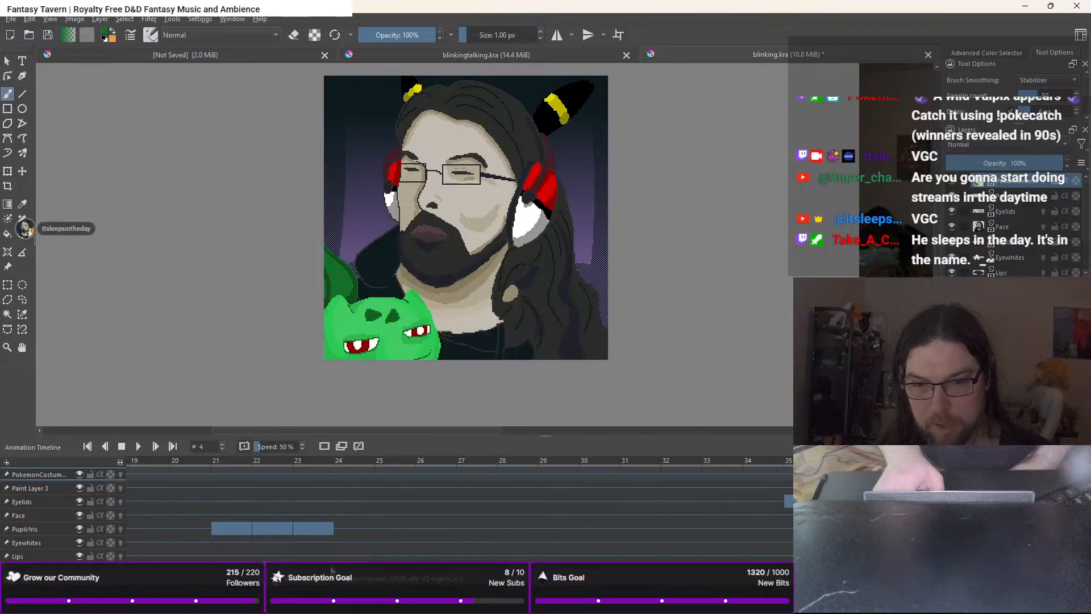
pyautogui.moveTo(316, 570); pyautogui.dragTo(219, 569)
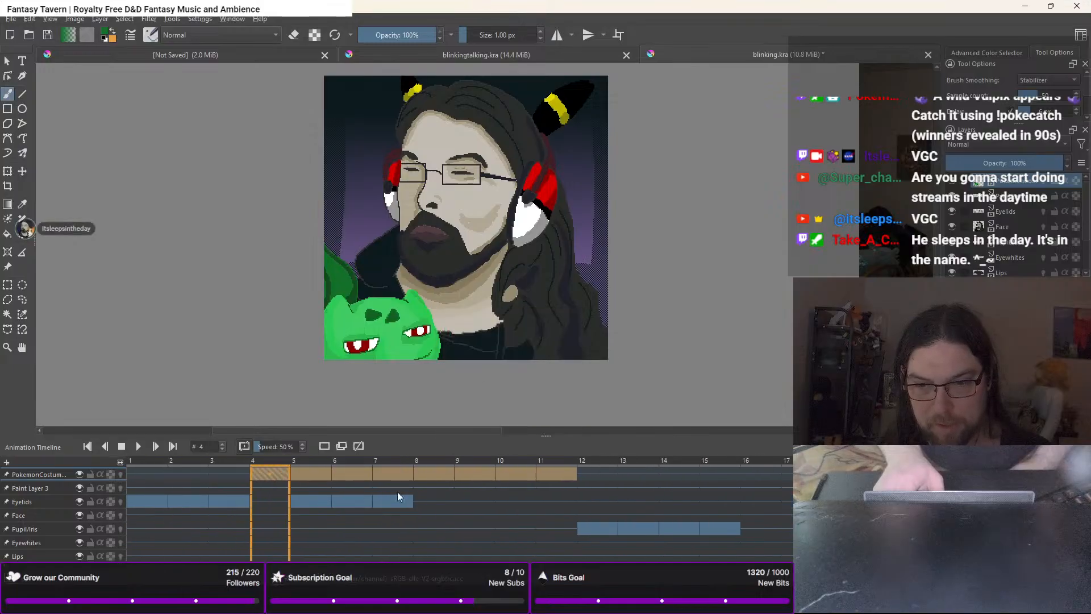
# Copy the costume layer's keyframes from frames 4 to 11 and paste them at frame 46
pyautogui.click(552, 471)
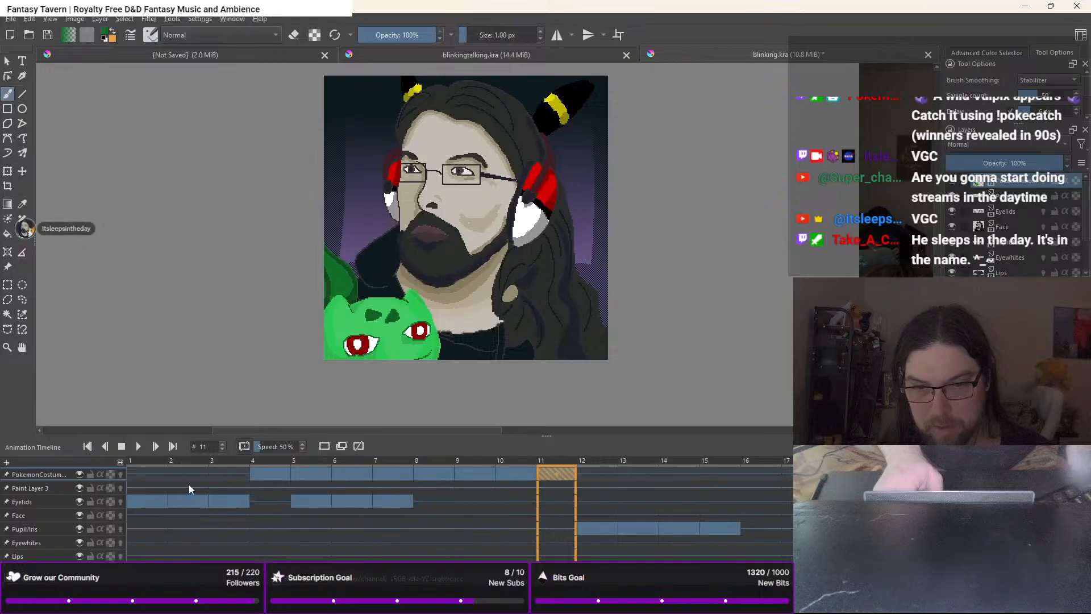
pyautogui.keyDown('shift'); pyautogui.click(260, 470); pyautogui.keyUp('shift')
pyautogui.rightClick(260, 471)
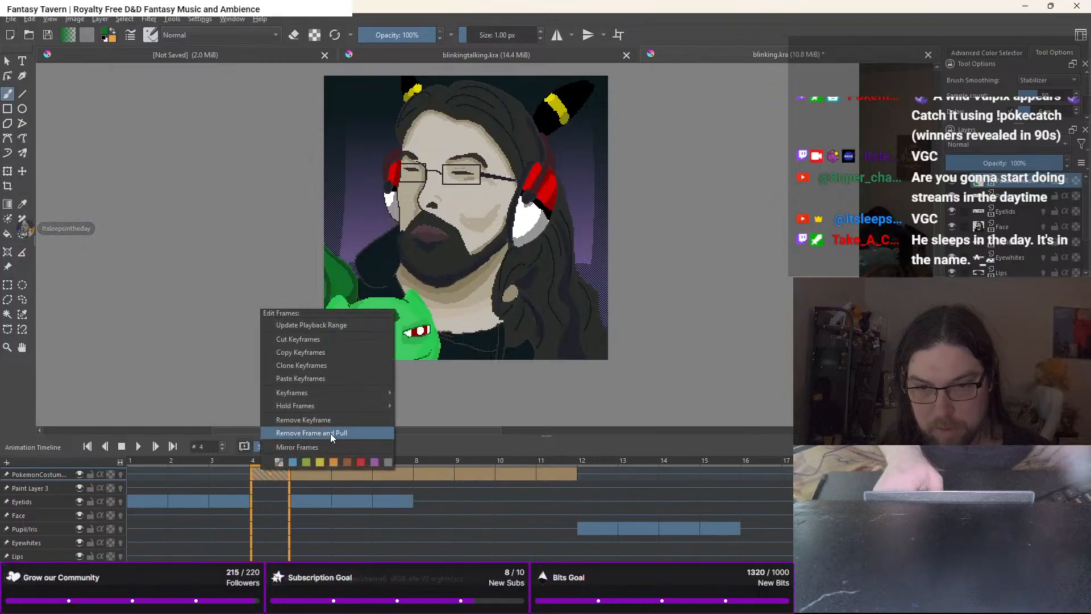
pyautogui.click(317, 353)
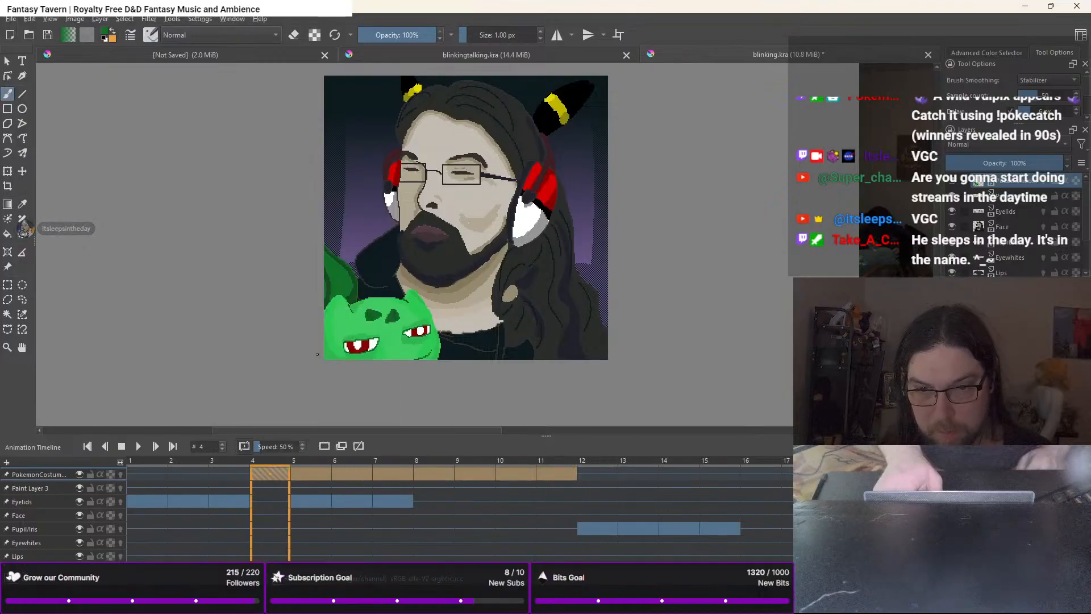
pyautogui.scroll(-10, 370, 545)
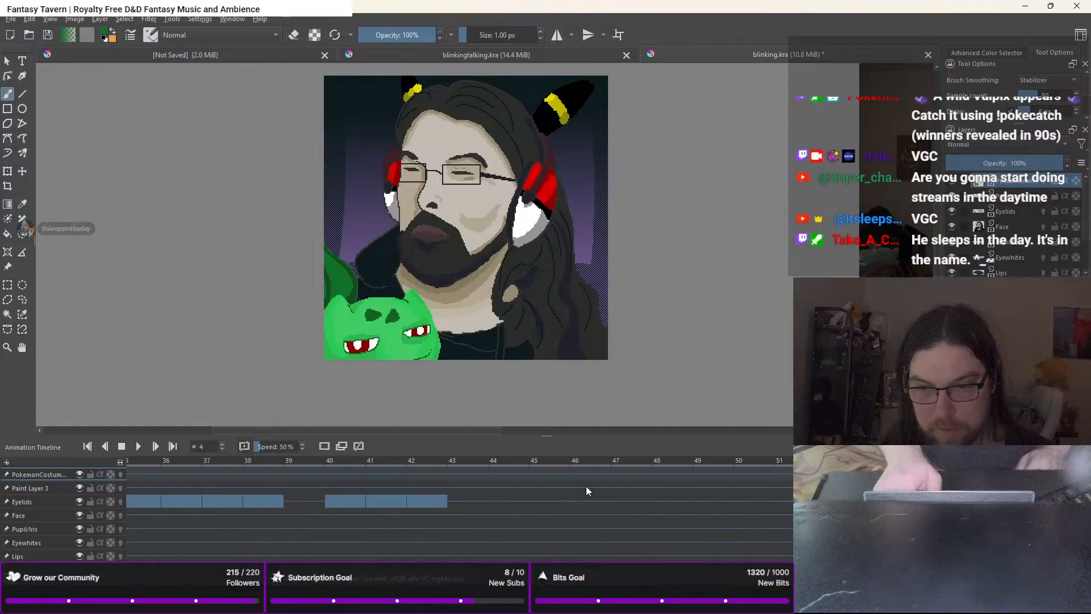
pyautogui.click(597, 472)
pyautogui.rightClick(598, 472)
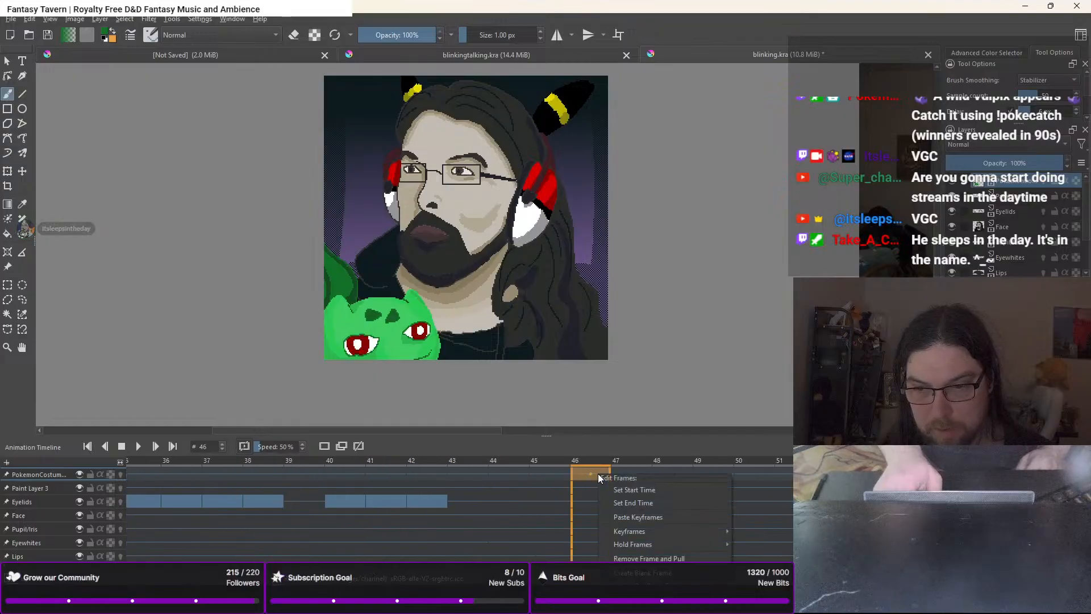
pyautogui.click(632, 517)
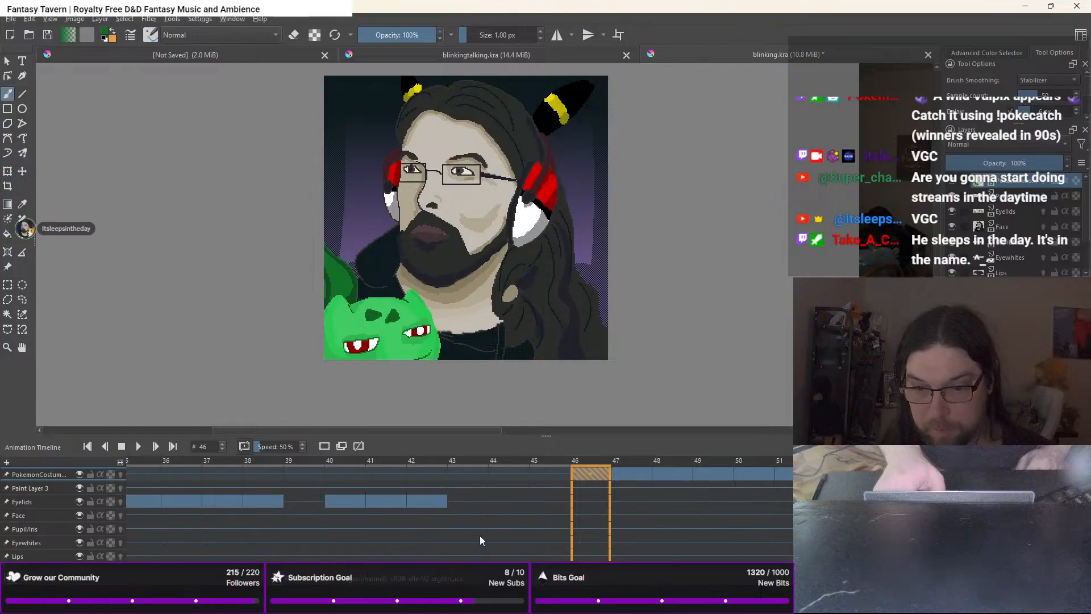
# Paste the copied blink keyframes on the costume layer at frame 72
pyautogui.scroll(-7, 454, 511)
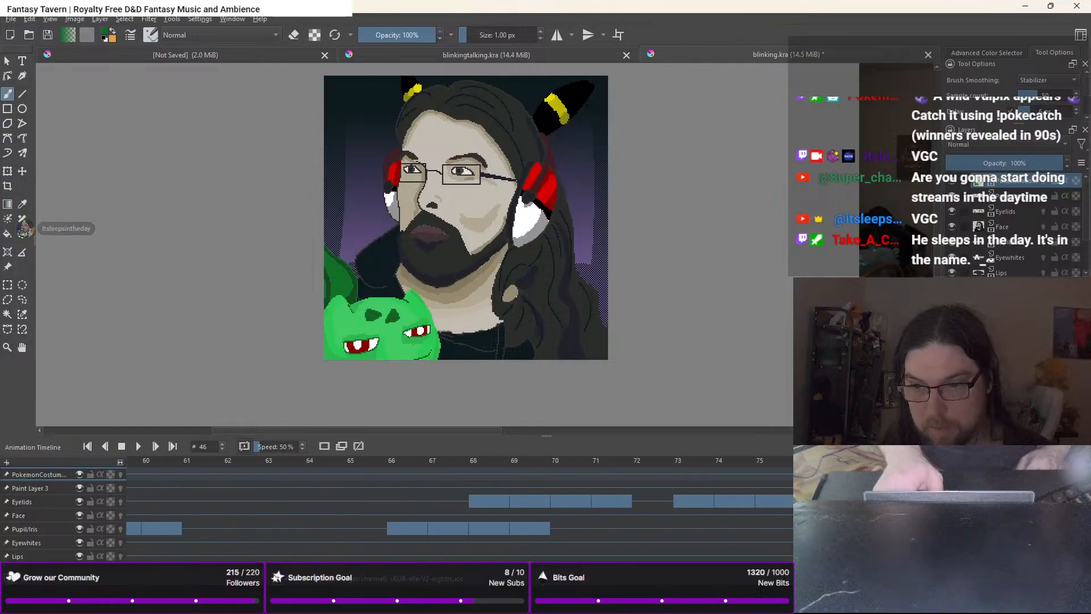
pyautogui.click(659, 478)
pyautogui.rightClick(667, 472)
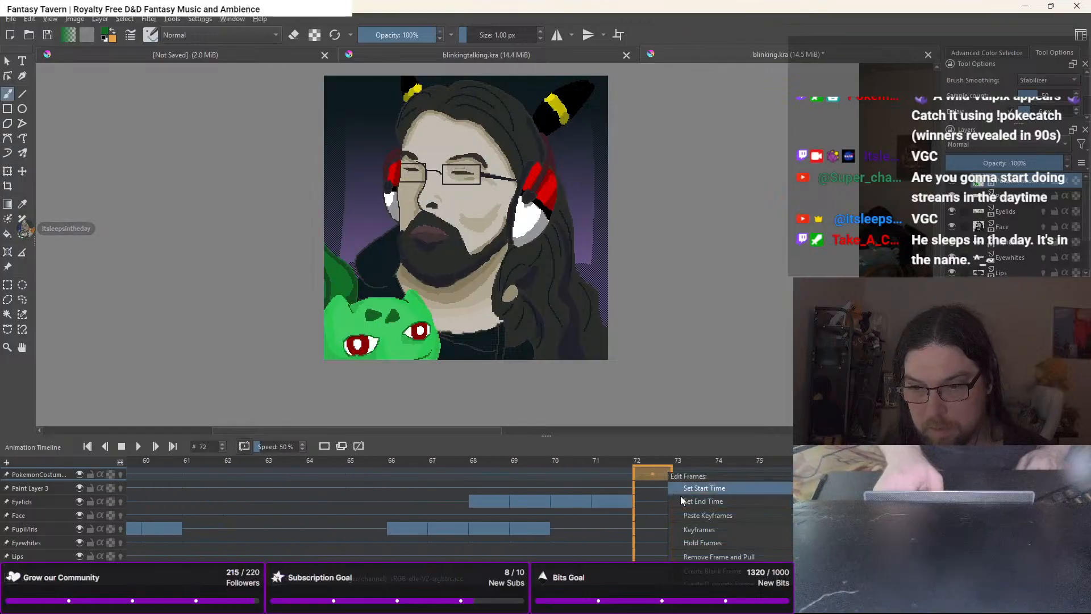
pyautogui.click(701, 517)
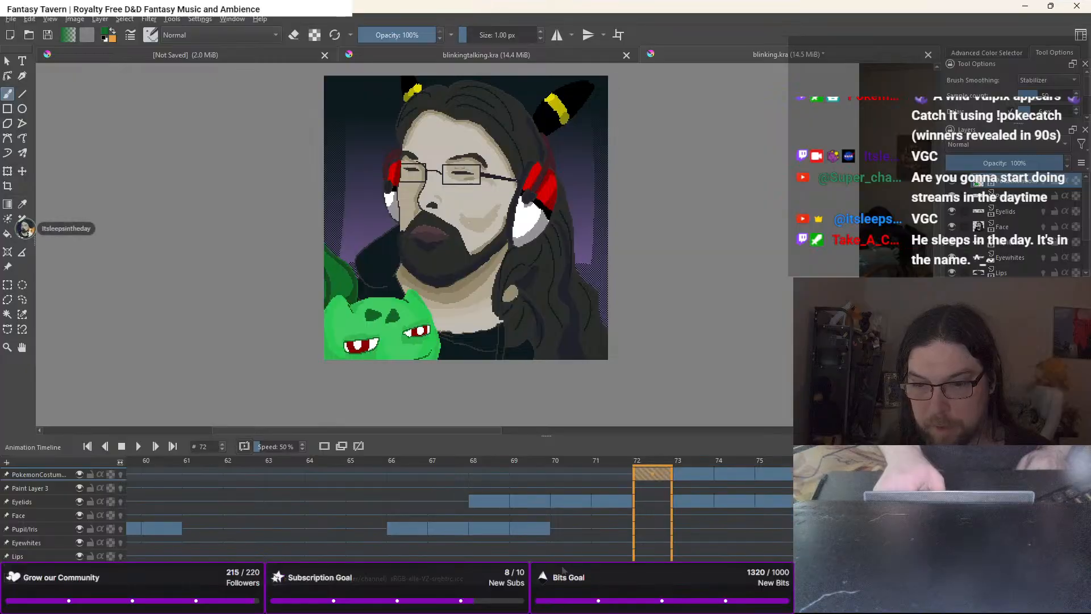
# Paste the copied blink keyframes on the costume layer at frame 89
pyautogui.scroll(-2, 459, 512)
pyautogui.scroll(-6, 459, 511)
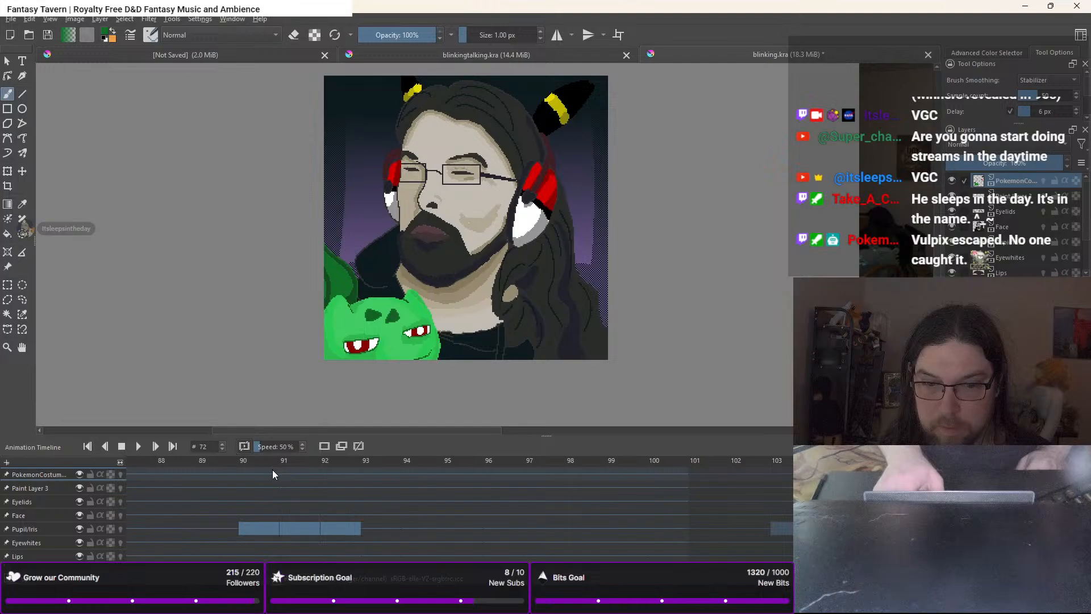
pyautogui.rightClick(237, 474)
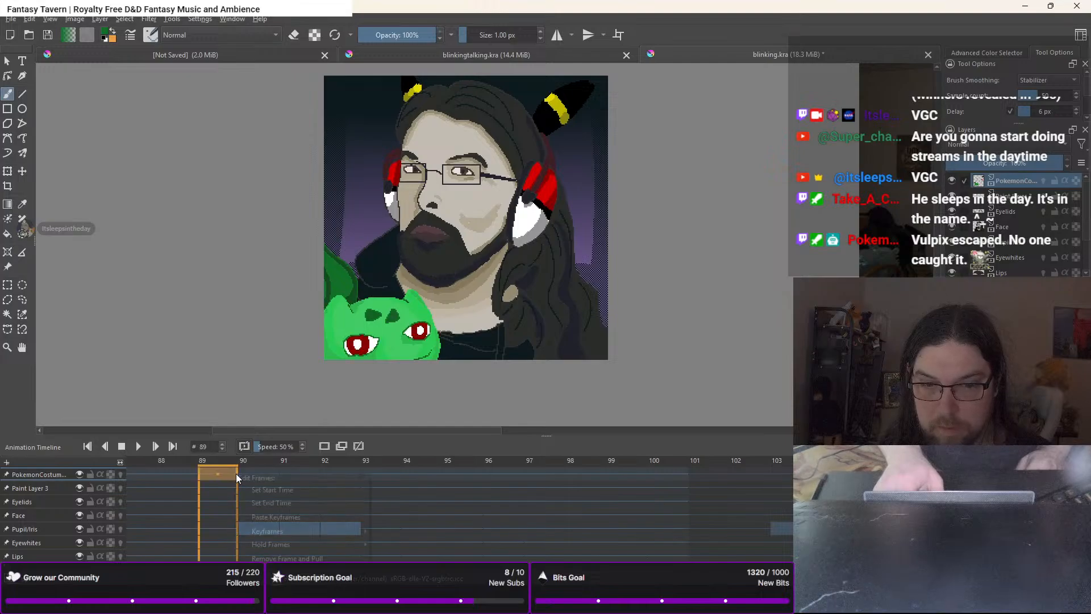
pyautogui.click(291, 516)
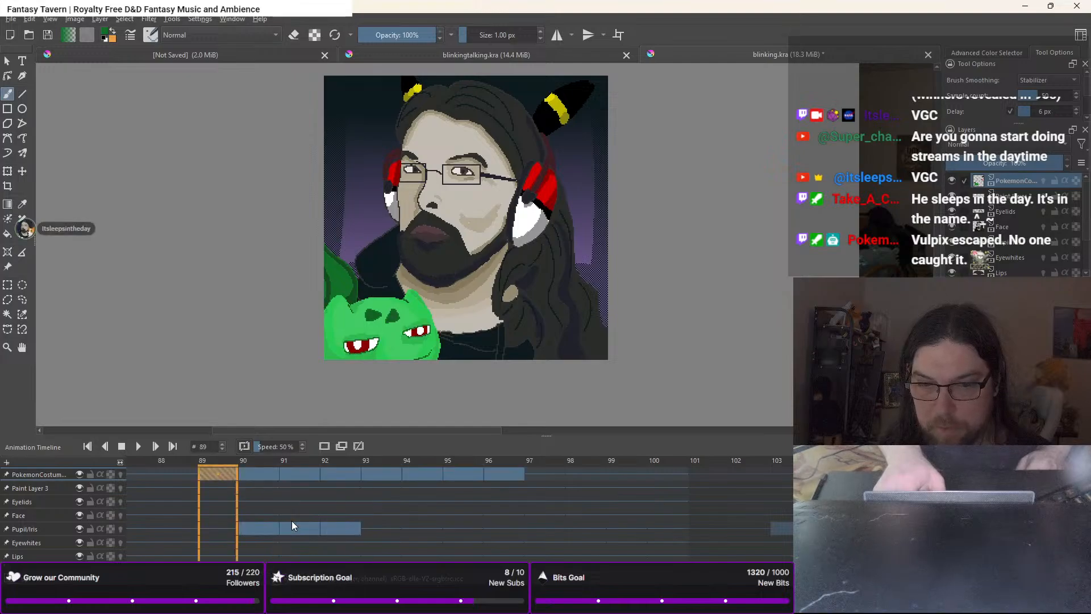
# Play the animation from frame 0 to check the repeated blinks, and stop the playback
pyautogui.hscroll(-15, 477, 571)
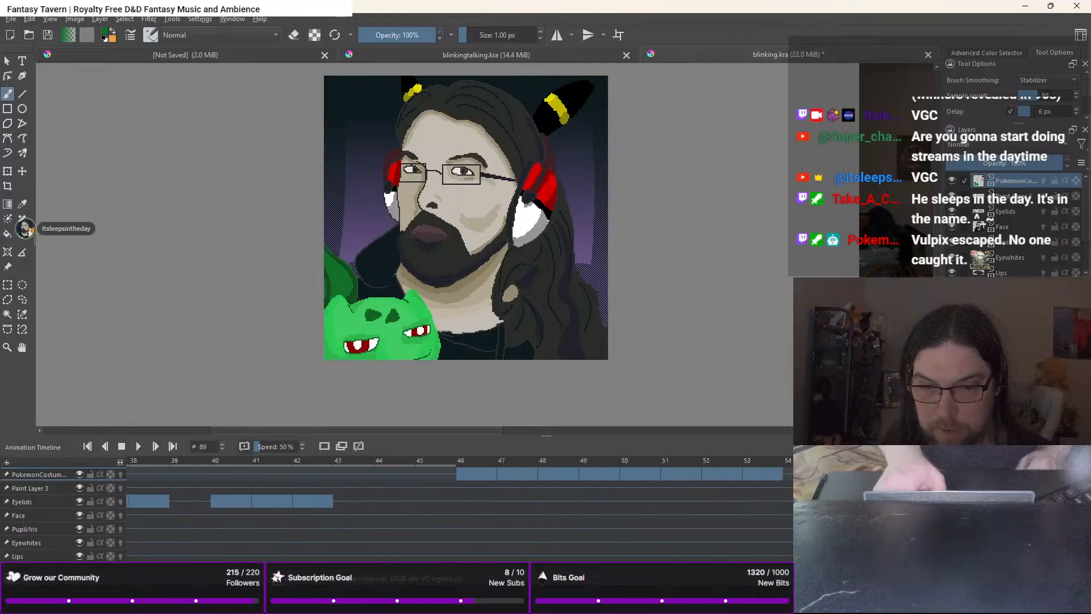
pyautogui.hscroll(-3, 459, 511)
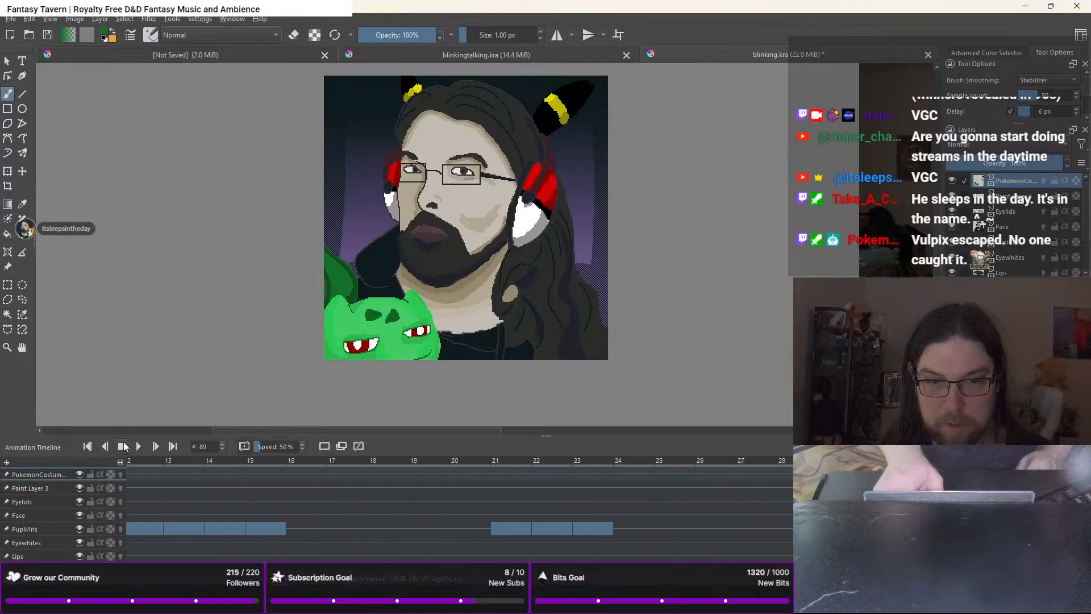
pyautogui.click(123, 446)
pyautogui.click(138, 446)
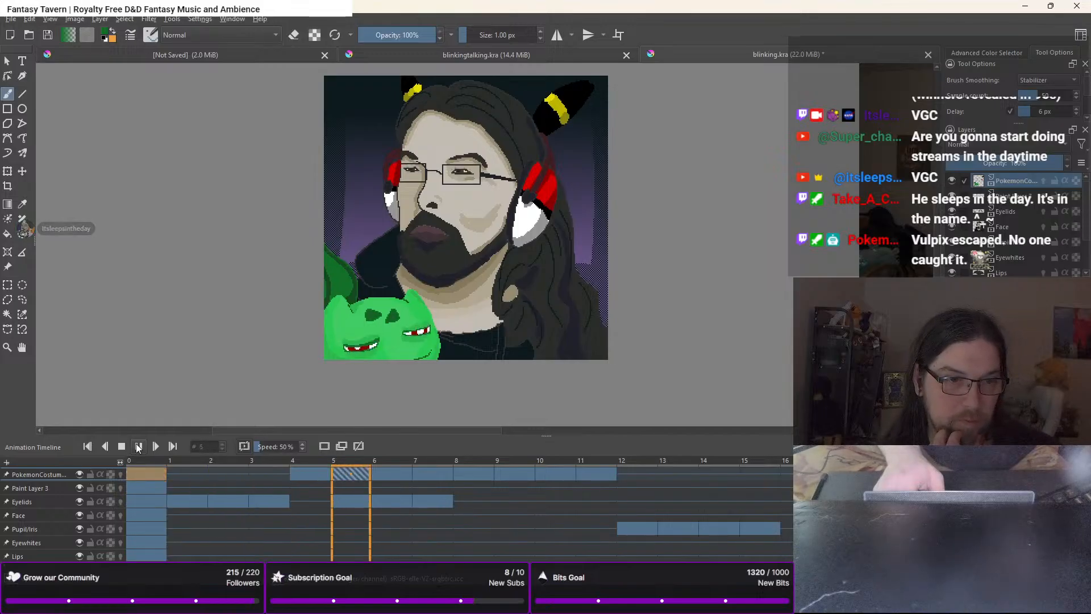
pyautogui.click(120, 447)
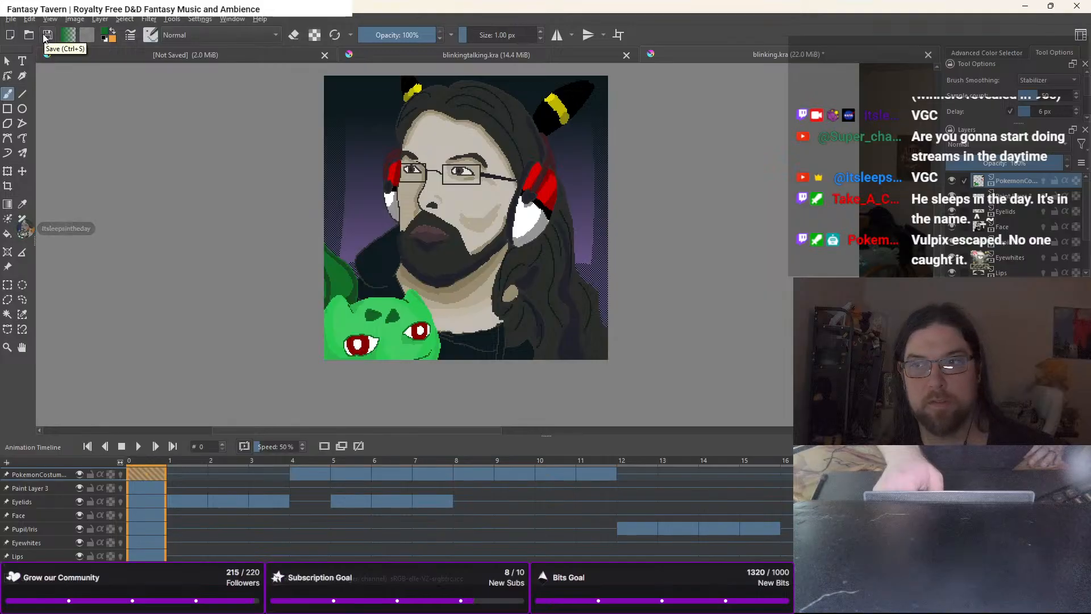
# Save the document under the new name PokemonBlinking.kra and render the animation as a GIF image at 12 FPS
pyautogui.click(10, 19)
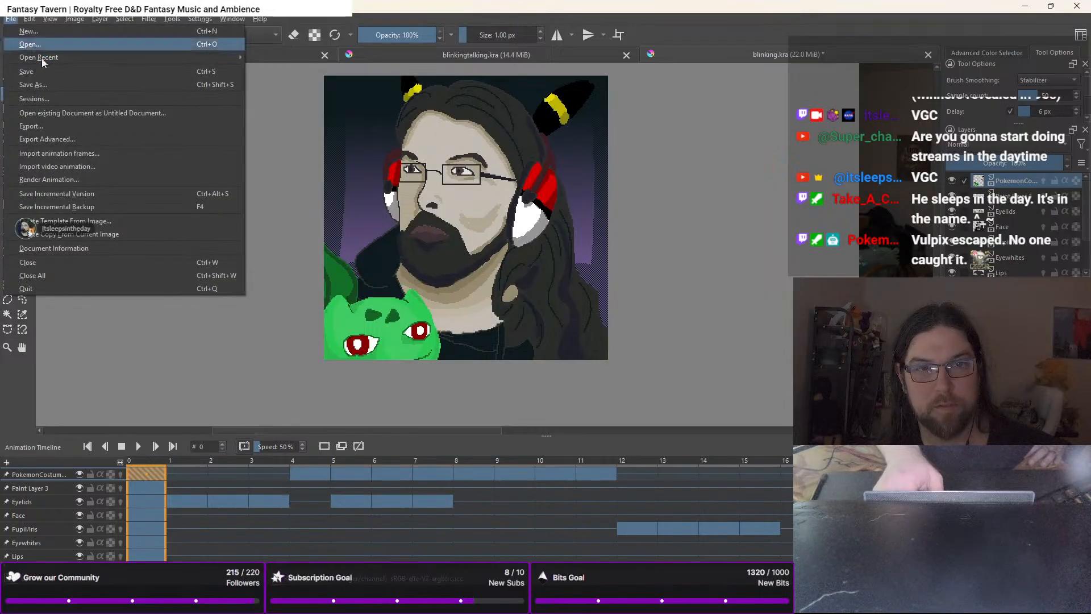
pyautogui.click(50, 84)
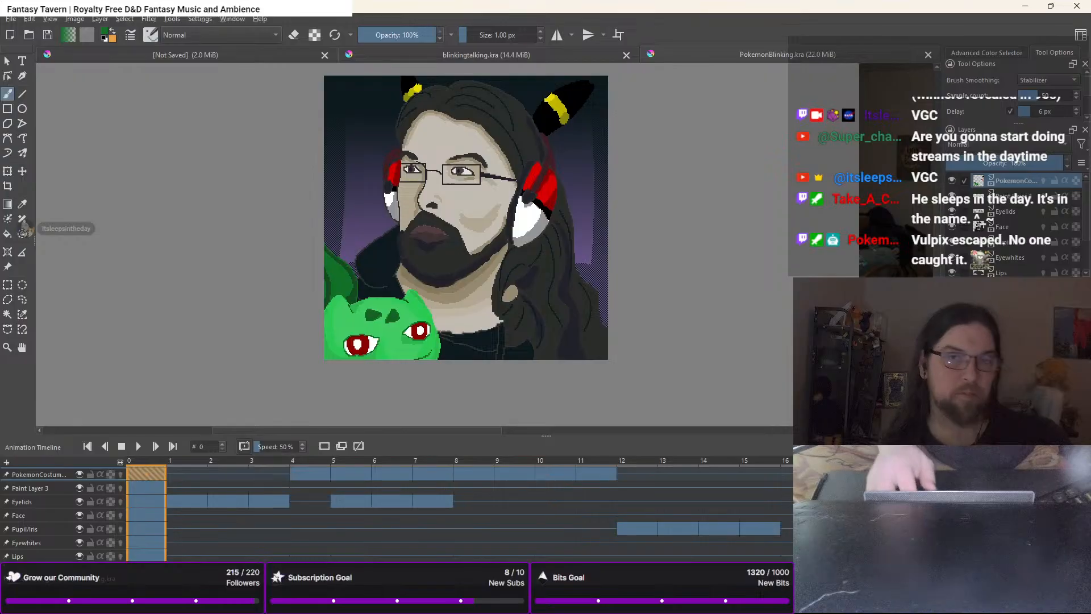
pyautogui.click(11, 19)
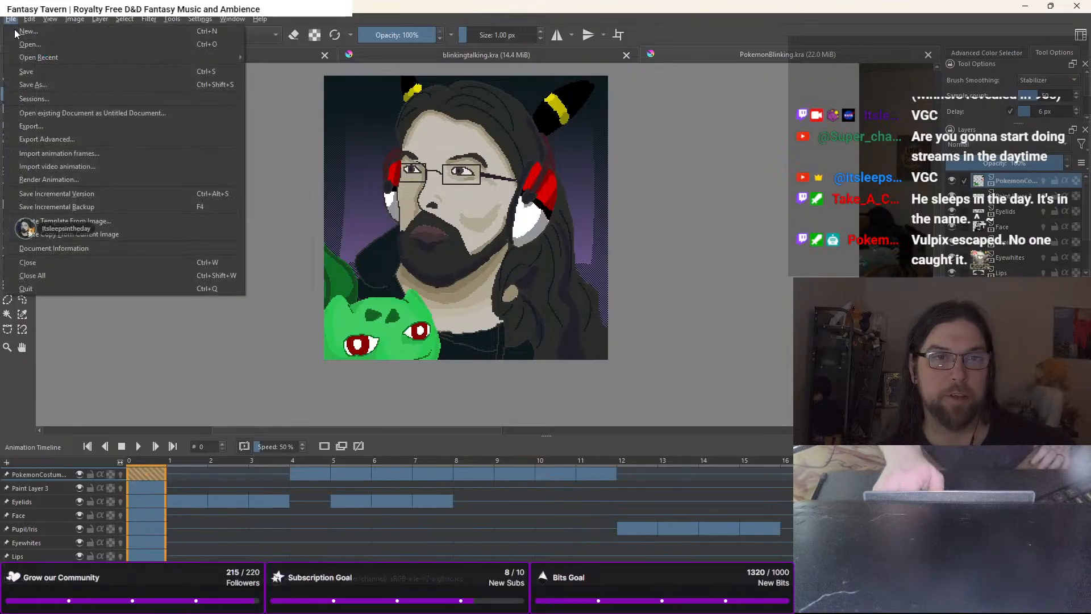
pyautogui.click(53, 175)
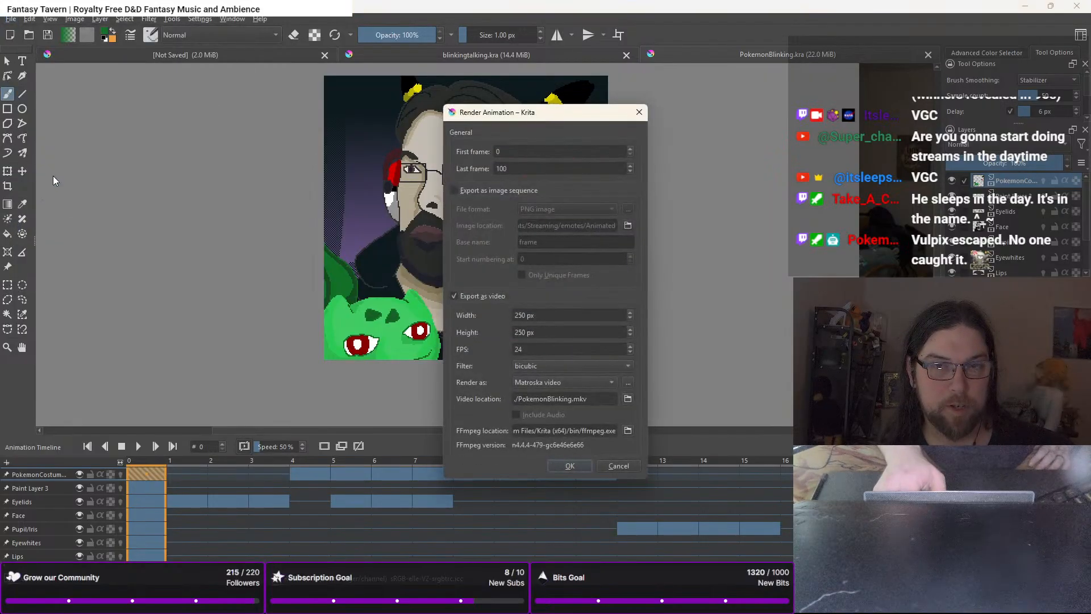
pyautogui.click(597, 381)
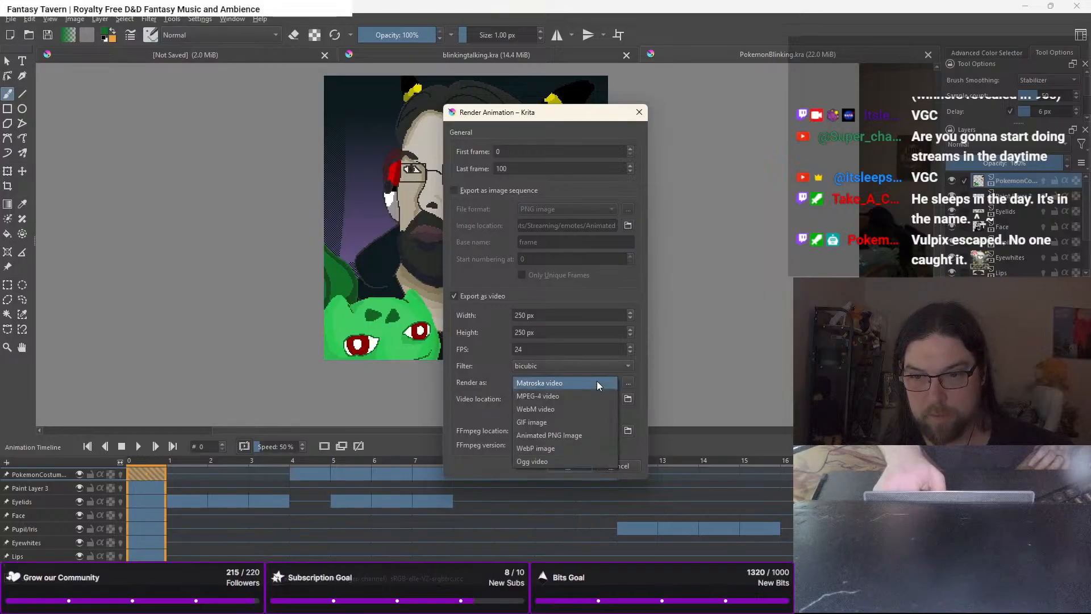
pyautogui.click(588, 421)
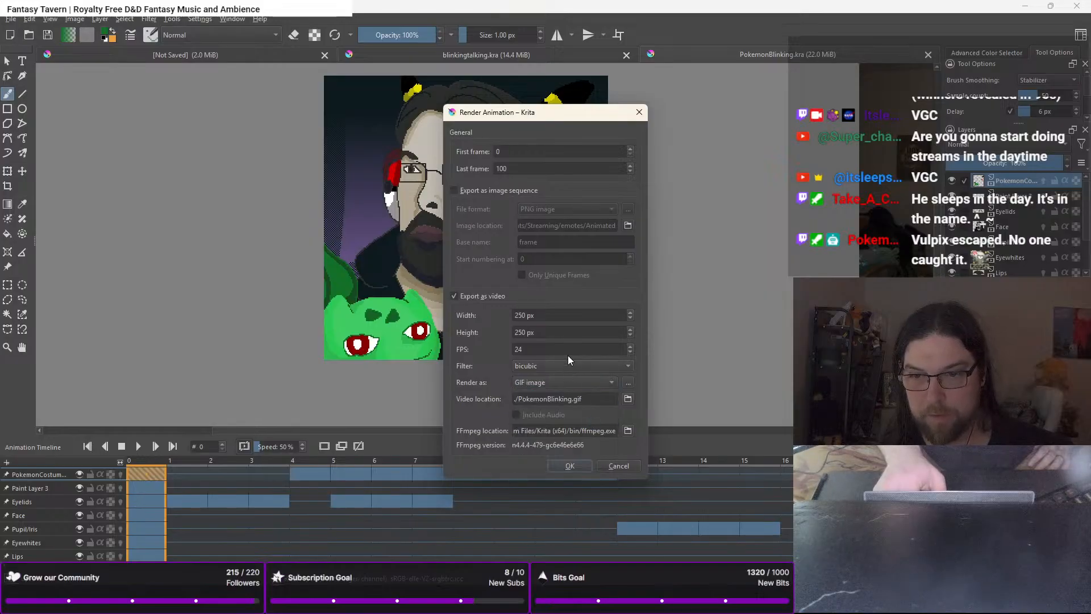
pyautogui.click(592, 353)
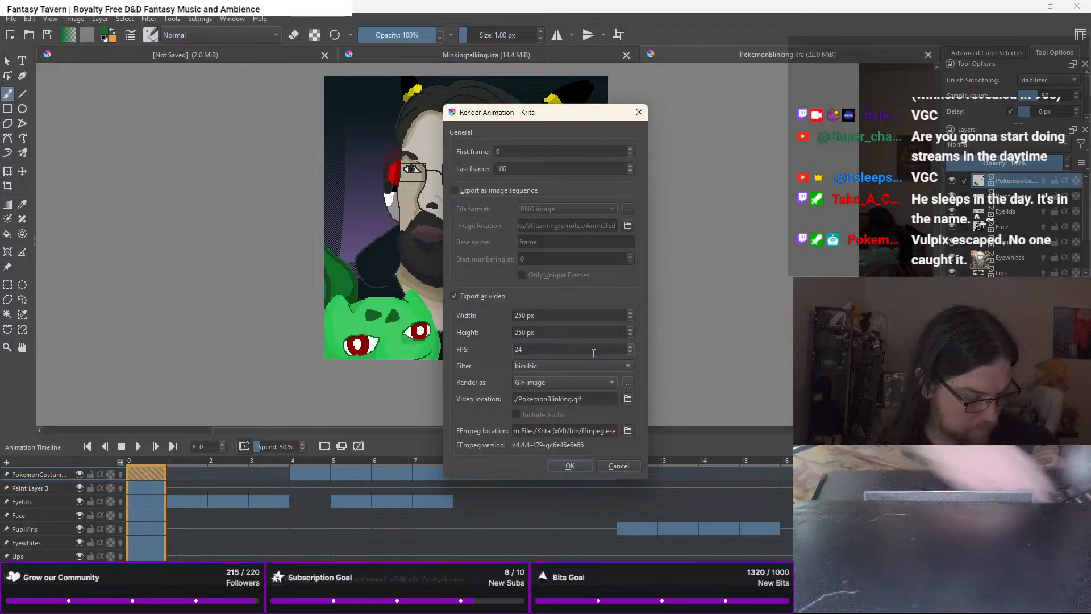
pyautogui.press('BackSpace')
pyautogui.press('BackSpace')
pyautogui.write('12')
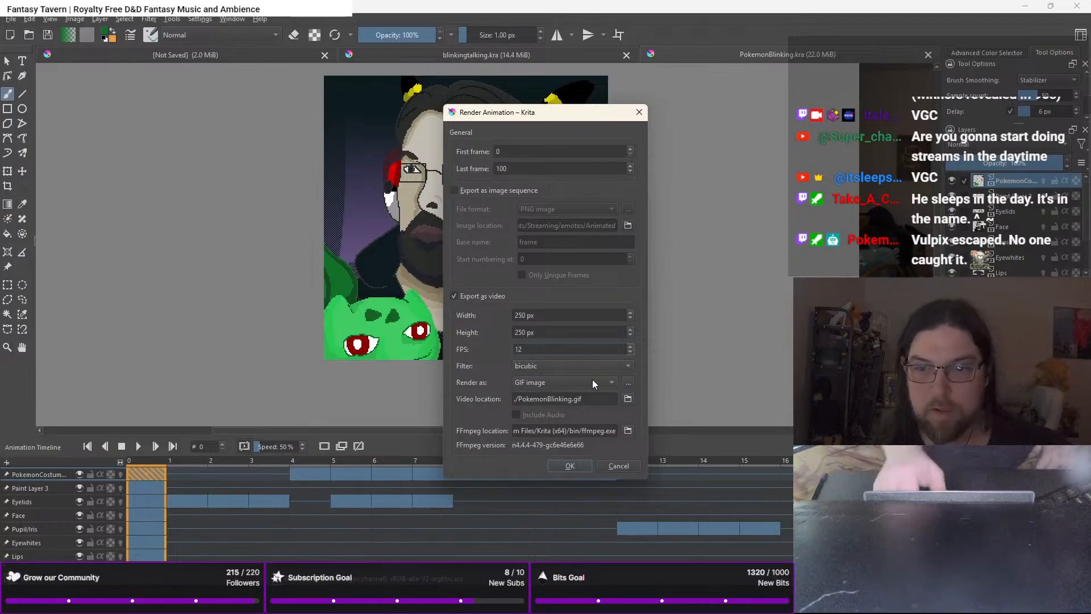
pyautogui.click(585, 470)
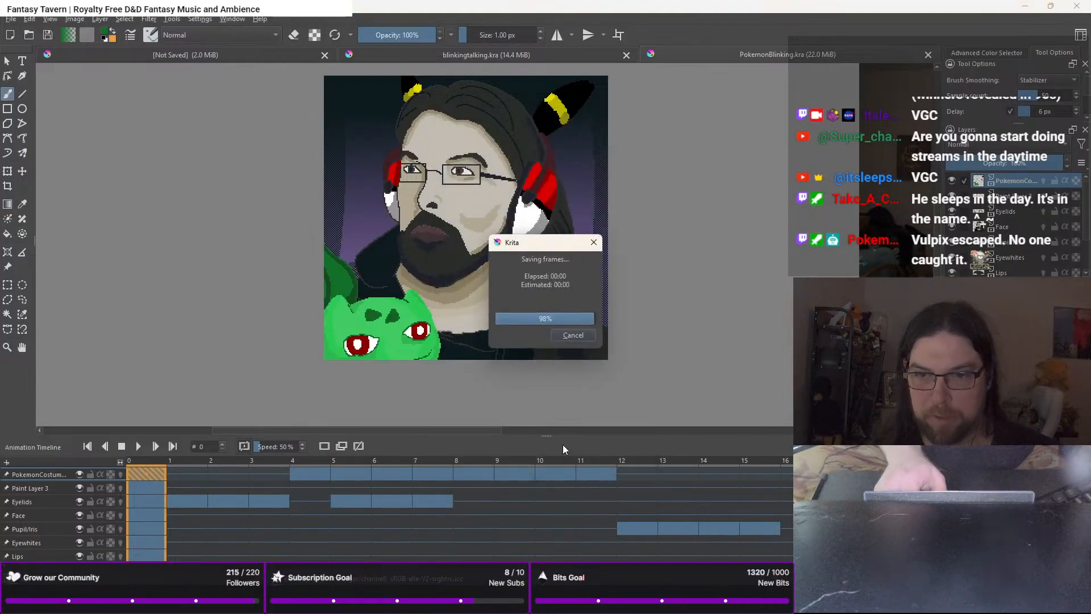
# Copy the costume layer from PokemonBlinking.kra and paste it above Paint Layer 3 in blinkingtalking.kra
pyautogui.rightClick(1016, 182)
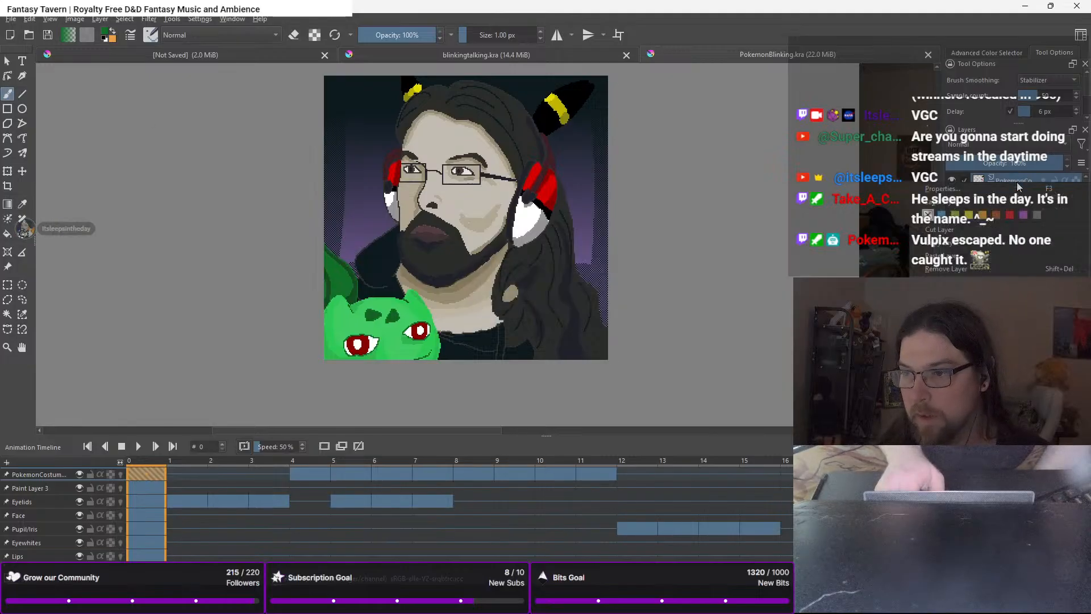
pyautogui.click(981, 243)
pyautogui.click(458, 59)
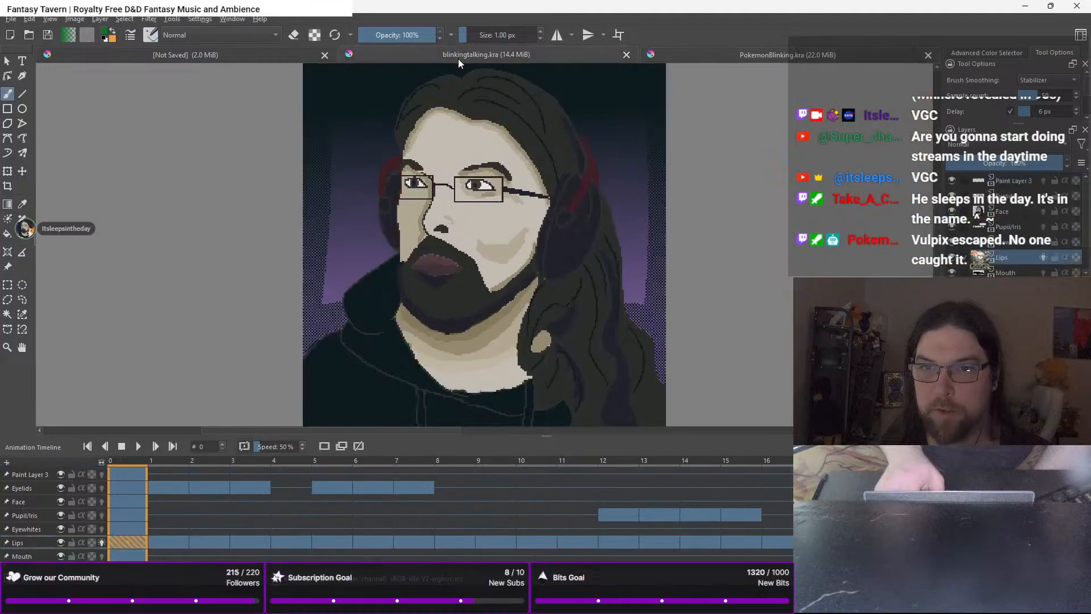
pyautogui.click(1008, 180)
pyautogui.hotkey('ctrl', 'v')
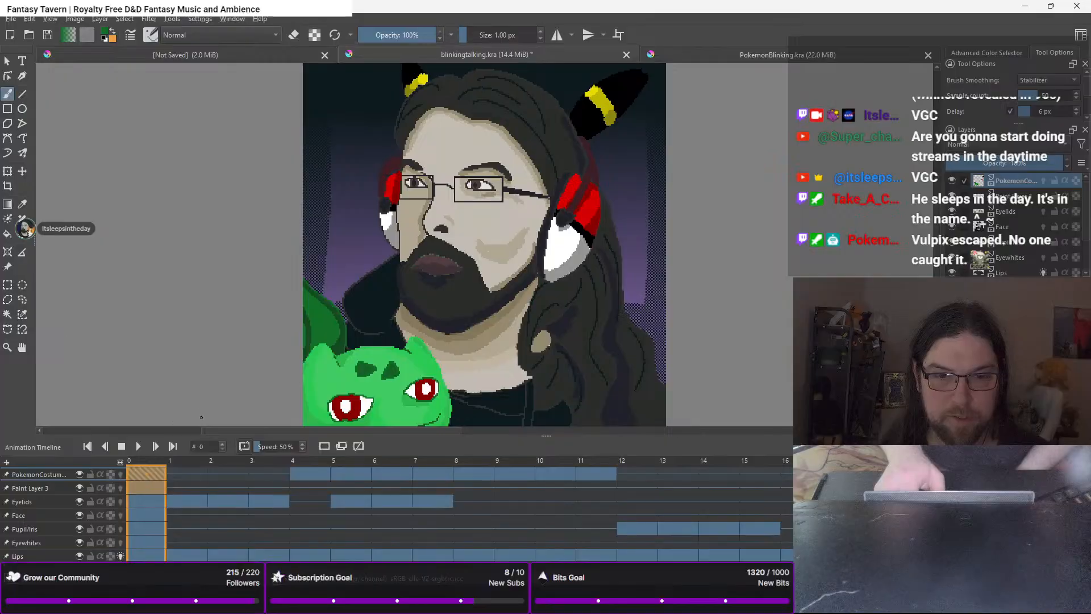
# Play the talking animation briefly to check the pasted costume, and save the document under the new name Pokemonblinkingtalking.kra
pyautogui.click(139, 446)
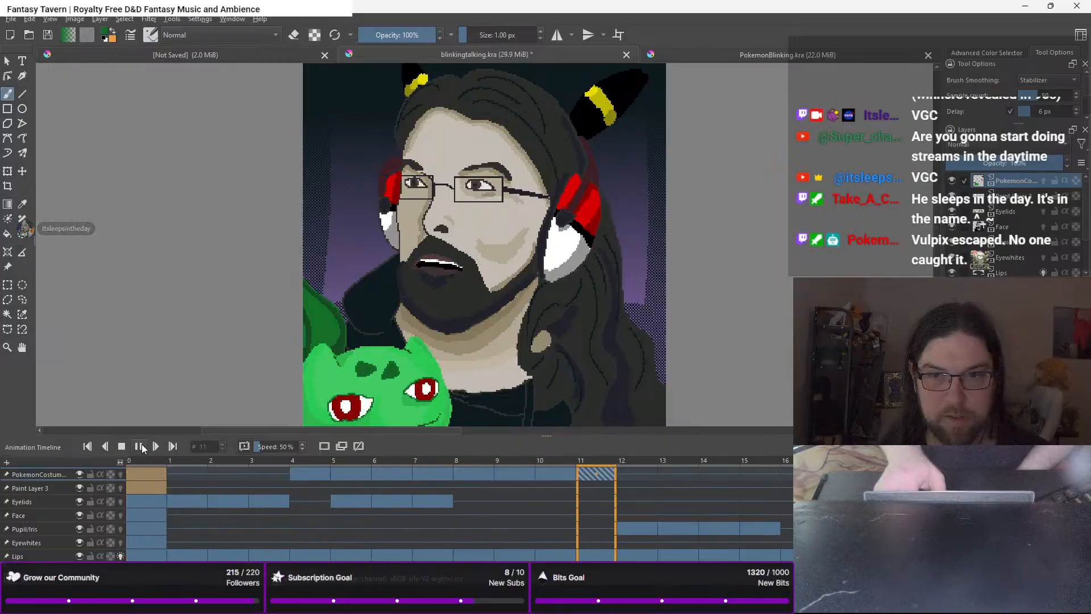
pyautogui.click(121, 446)
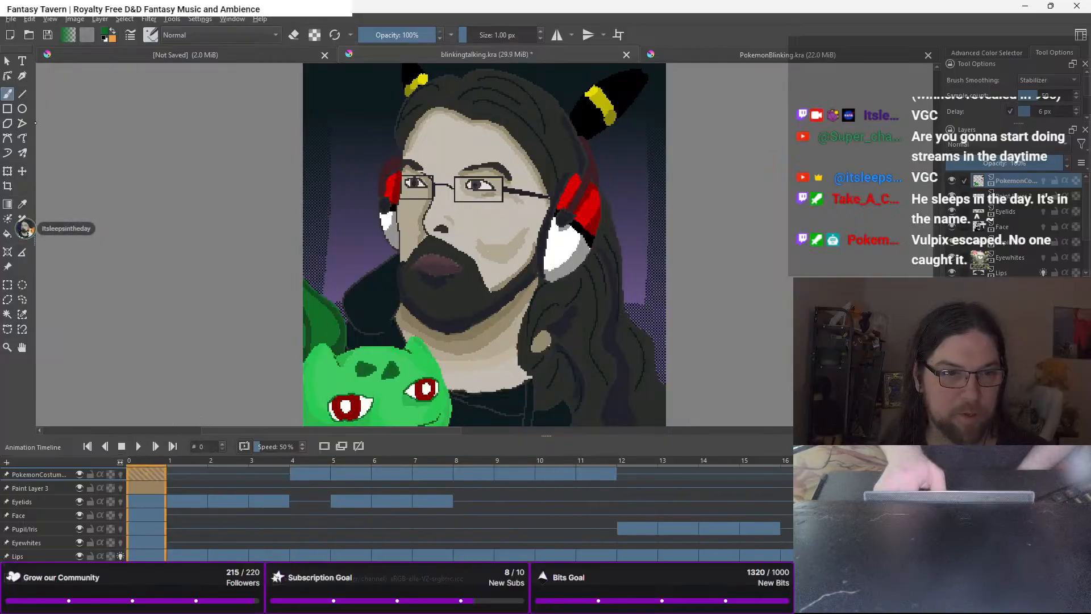
pyautogui.click(11, 19)
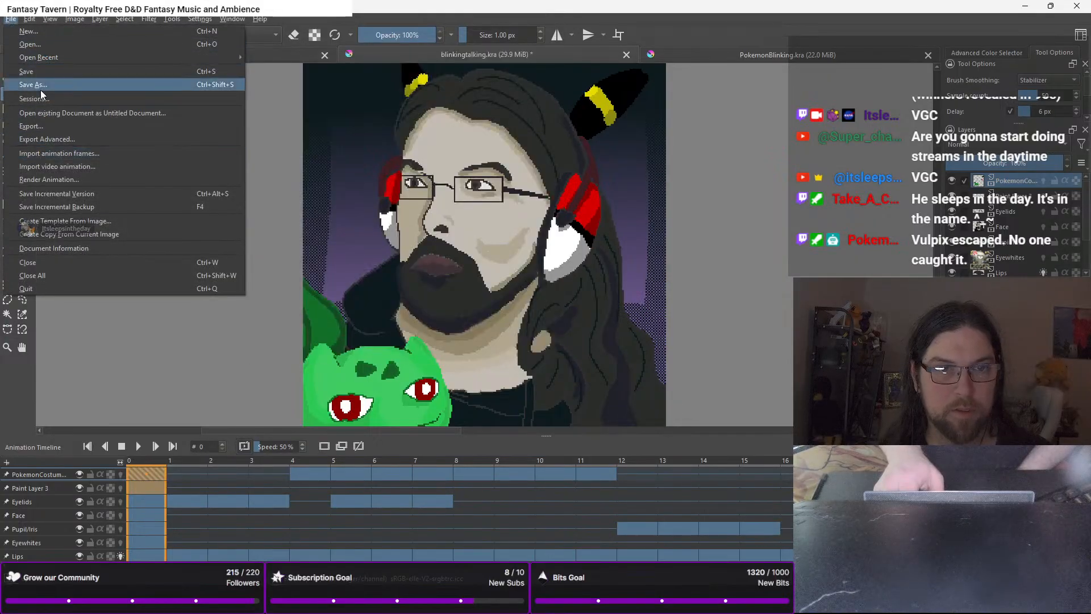
pyautogui.click(40, 85)
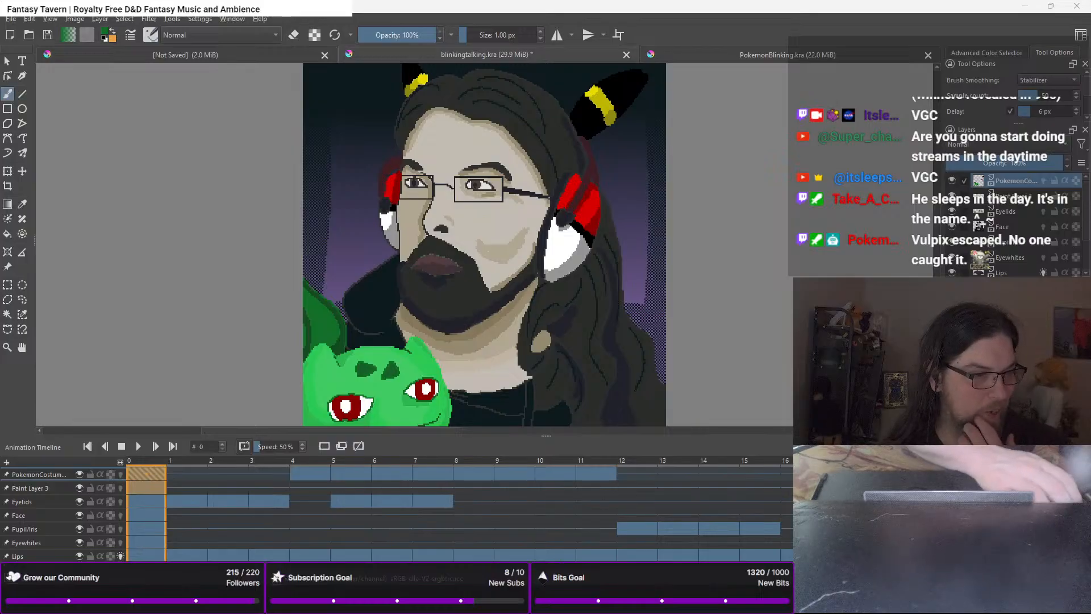
pyautogui.press('Return')
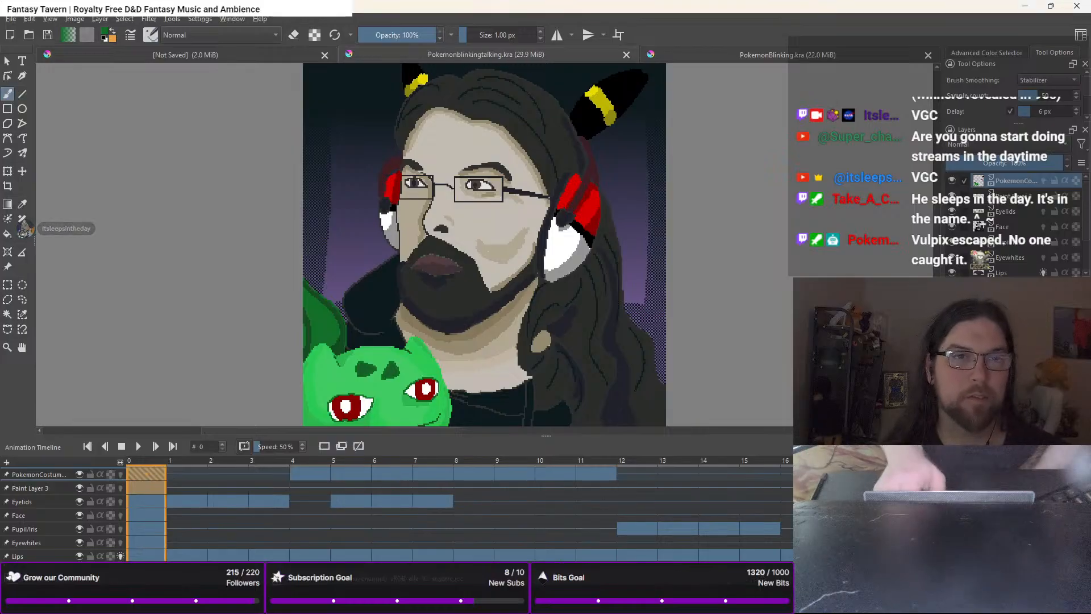
# Render the blinking and talking animation as a GIF image at 12 FPS
pyautogui.click(10, 20)
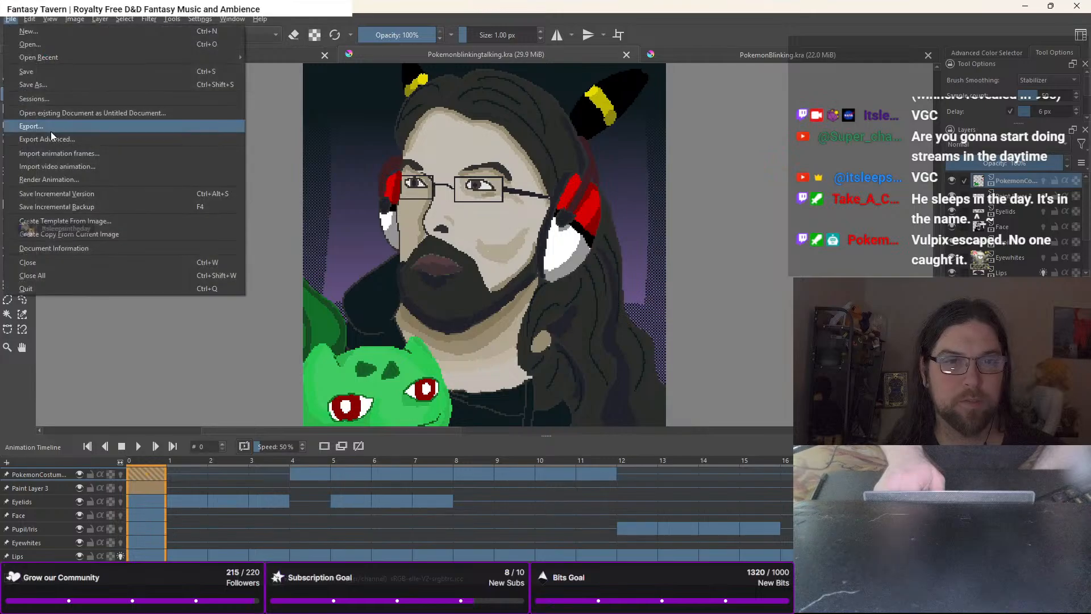
pyautogui.click(62, 181)
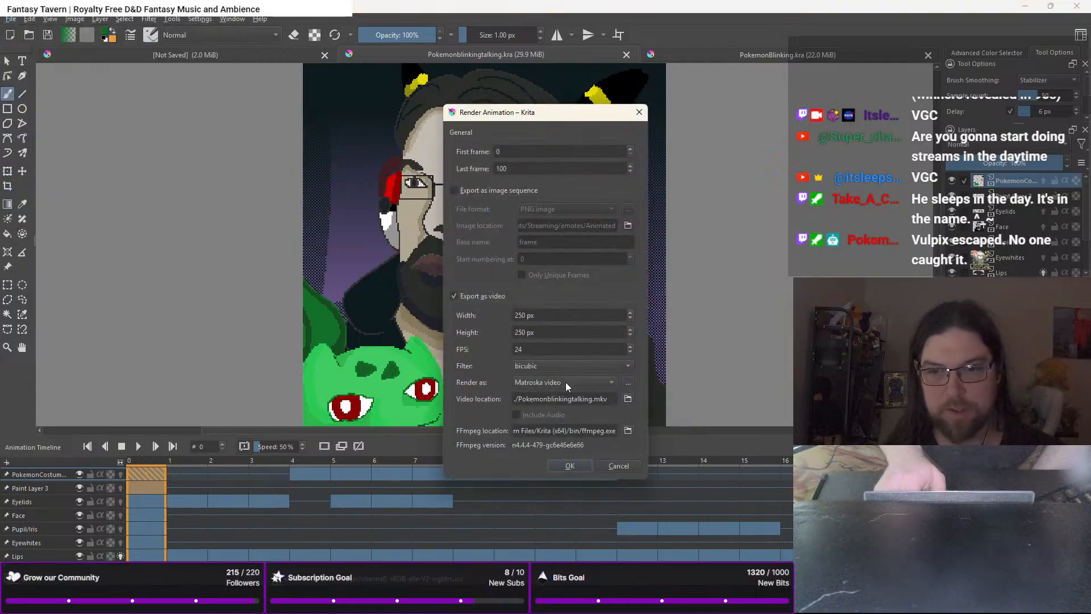
pyautogui.click(611, 382)
pyautogui.click(584, 425)
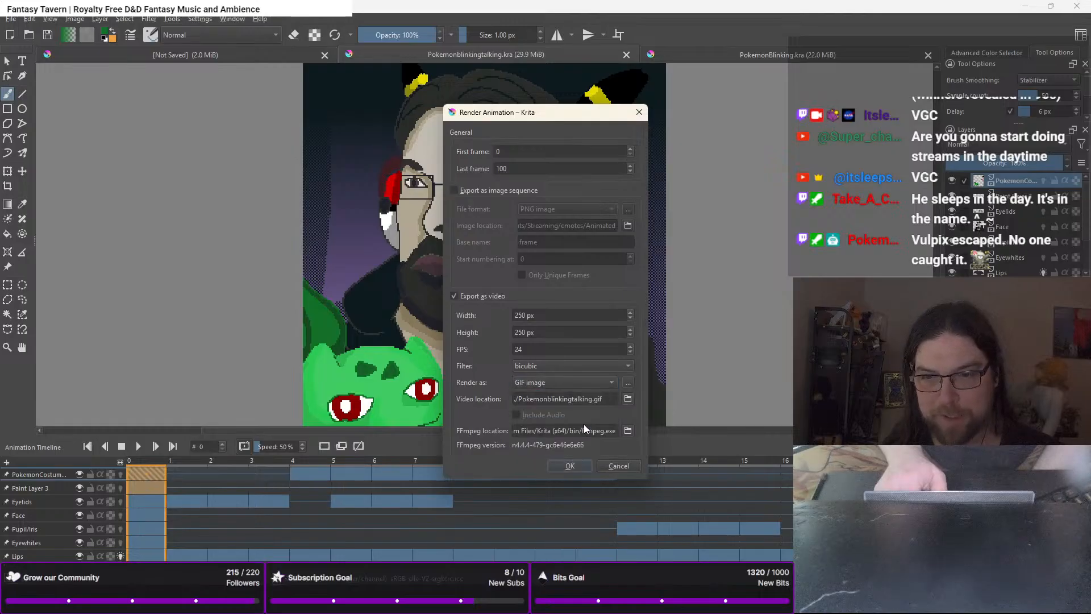
pyautogui.click(553, 351)
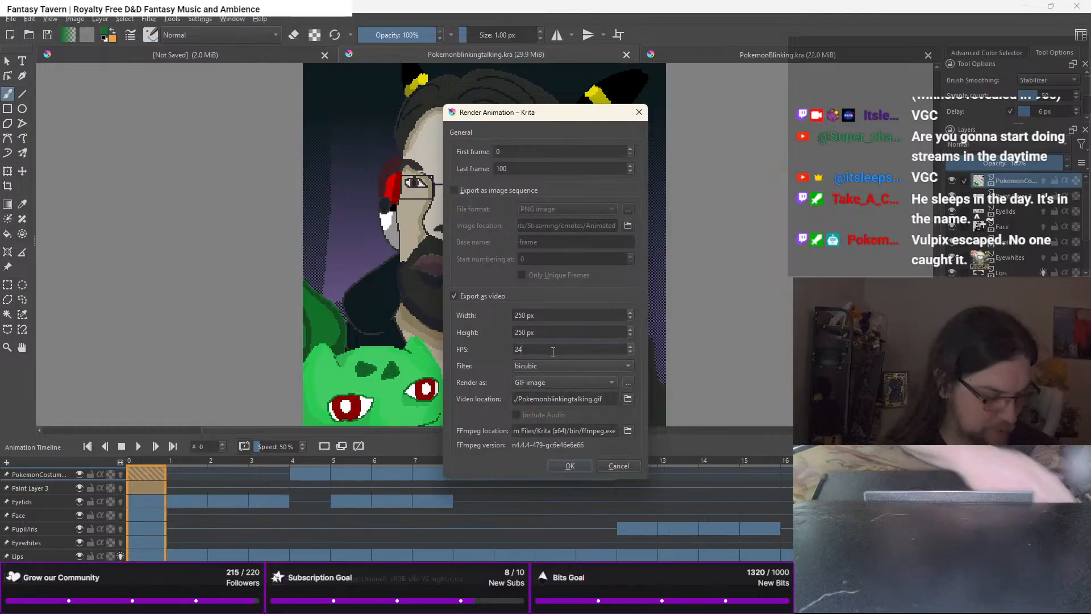
pyautogui.press('BackSpace')
pyautogui.press('Left')
pyautogui.write('1')
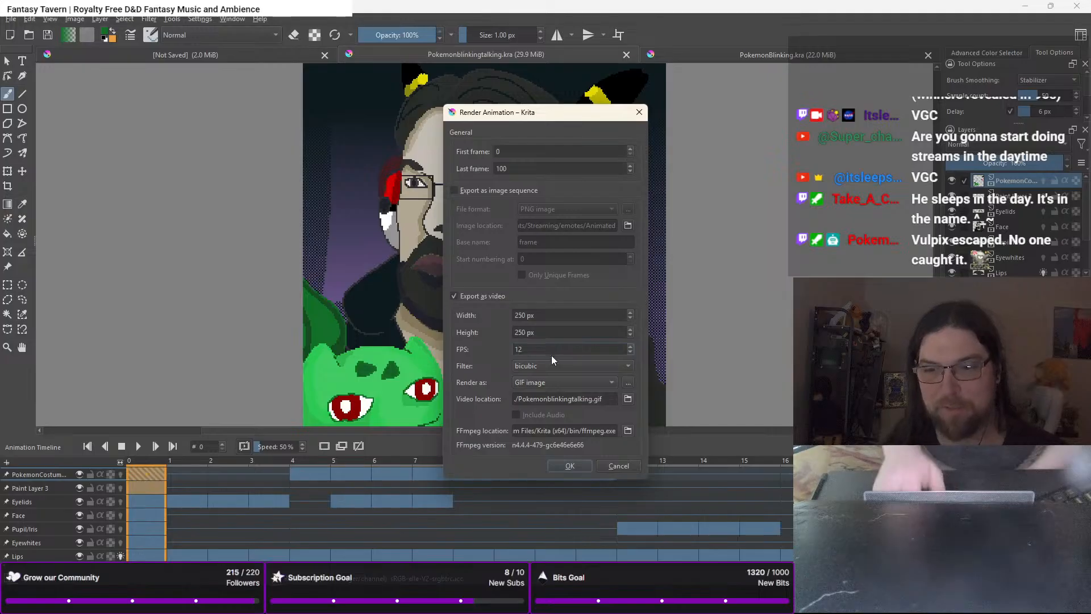
pyautogui.click(568, 466)
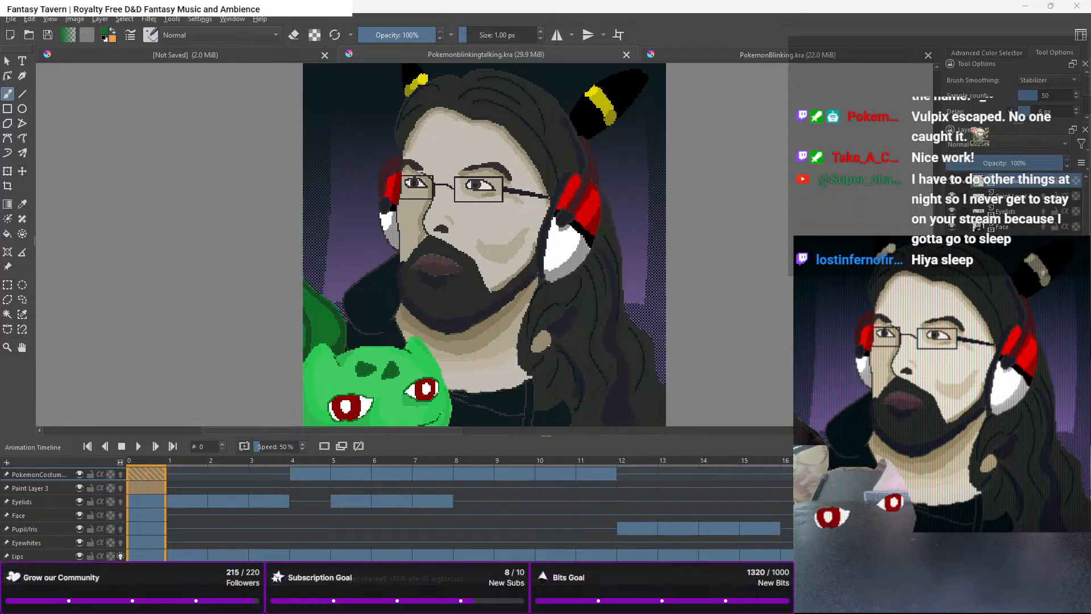
# Close Pokemonblinkingtalking.kra and PokemonBlinking.kra, and hide the Animation Timeline docker
pyautogui.click(626, 55)
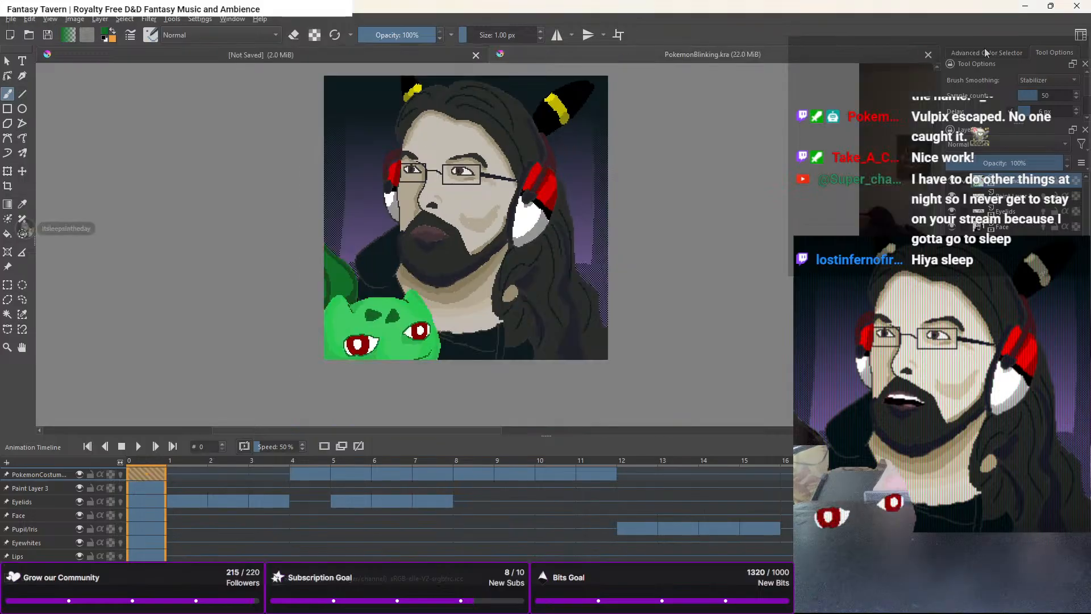
pyautogui.click(928, 55)
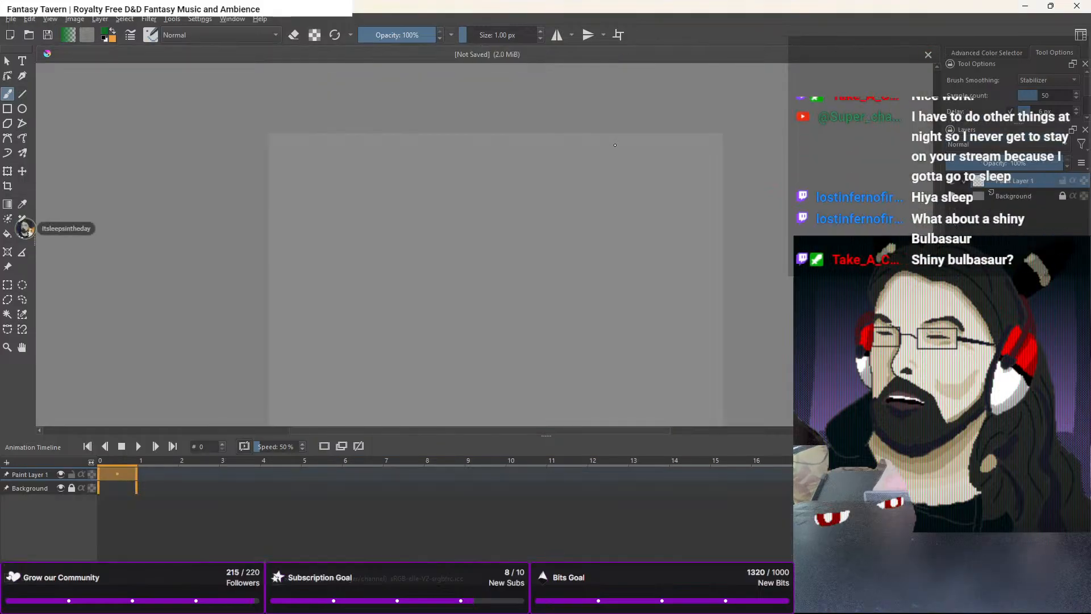
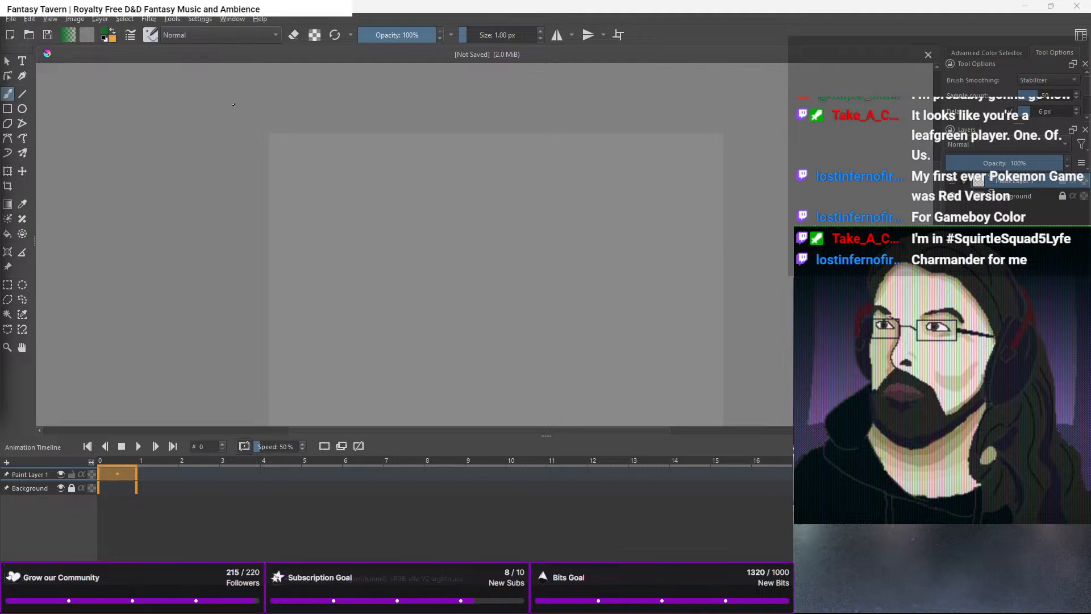
pyautogui.click(149, 19)
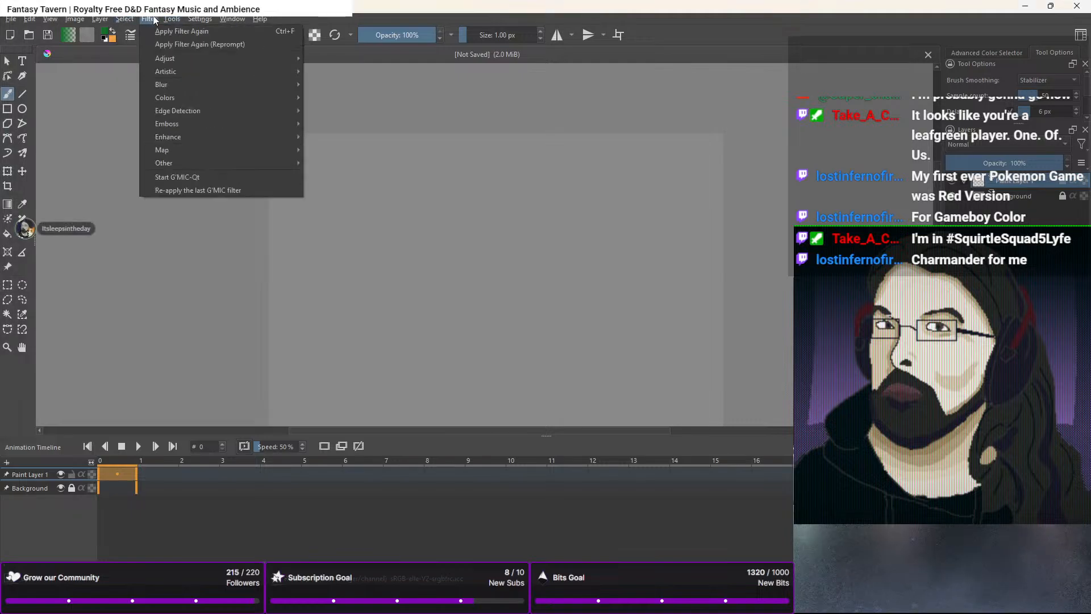
pyautogui.moveTo(199, 19)
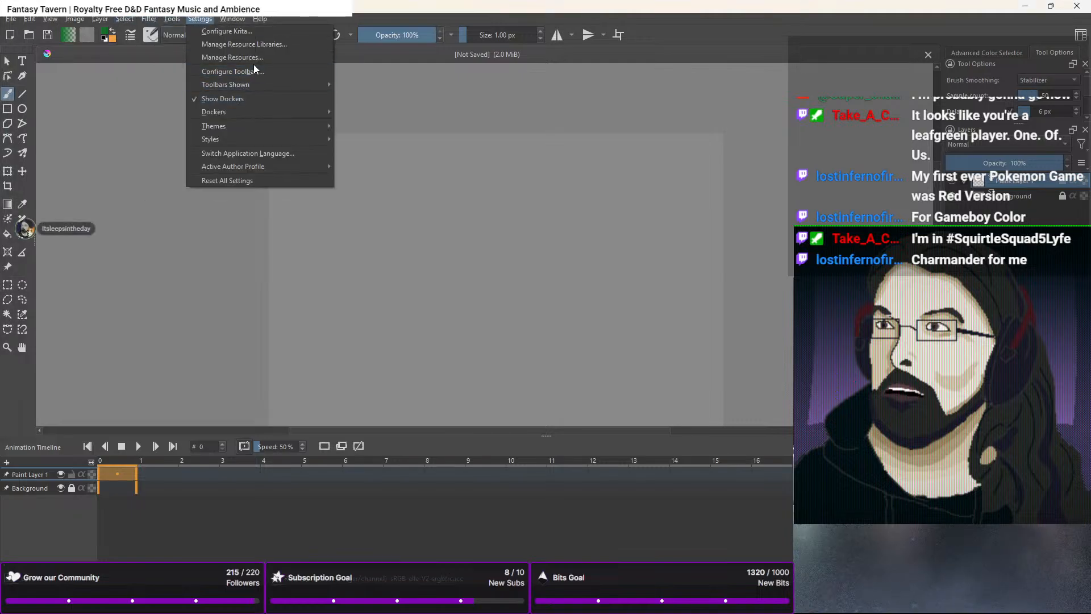
pyautogui.moveTo(254, 110)
pyautogui.click(442, 139)
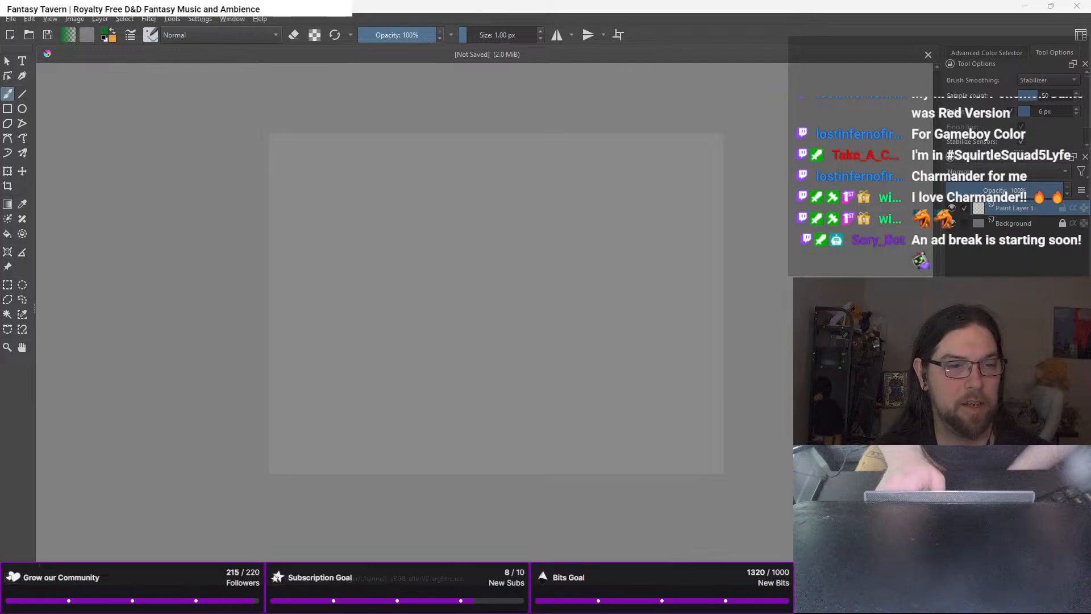
# Switch to Notepad, add Dragonite to the third-last line of the Pokémon list, and view Tagg.txt before closing the window
pyautogui.moveTo(501, 0); pyautogui.dragTo(796, 67)
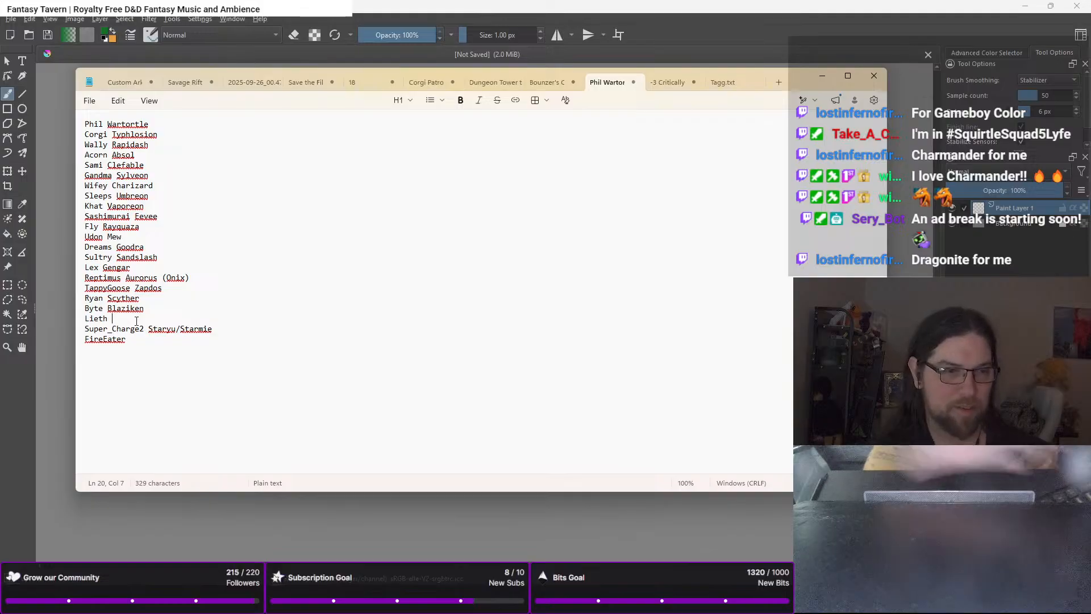
pyautogui.write('Dragonite')
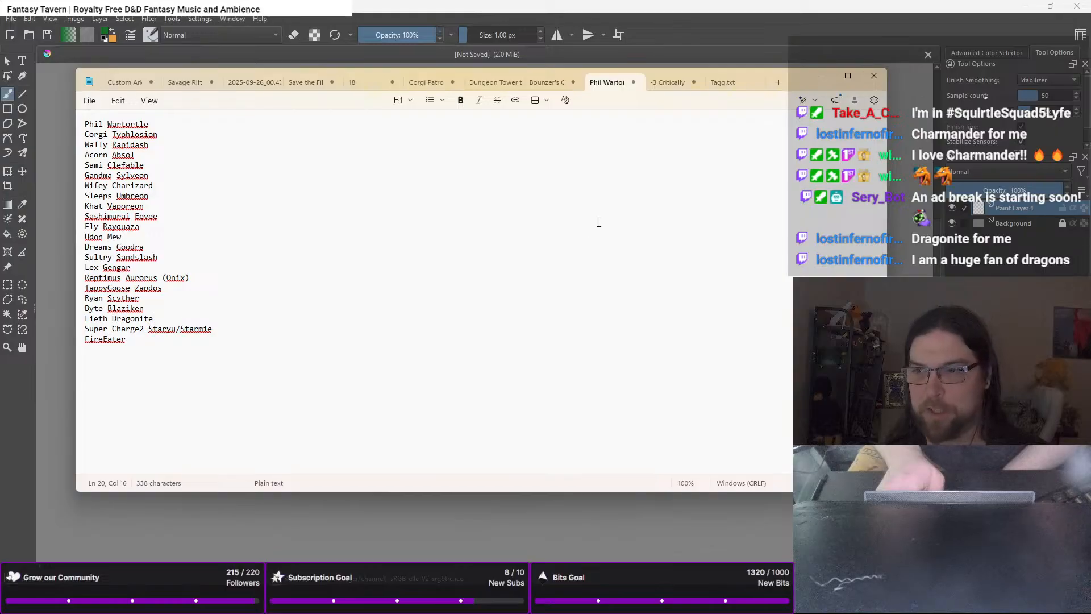
pyautogui.click(736, 86)
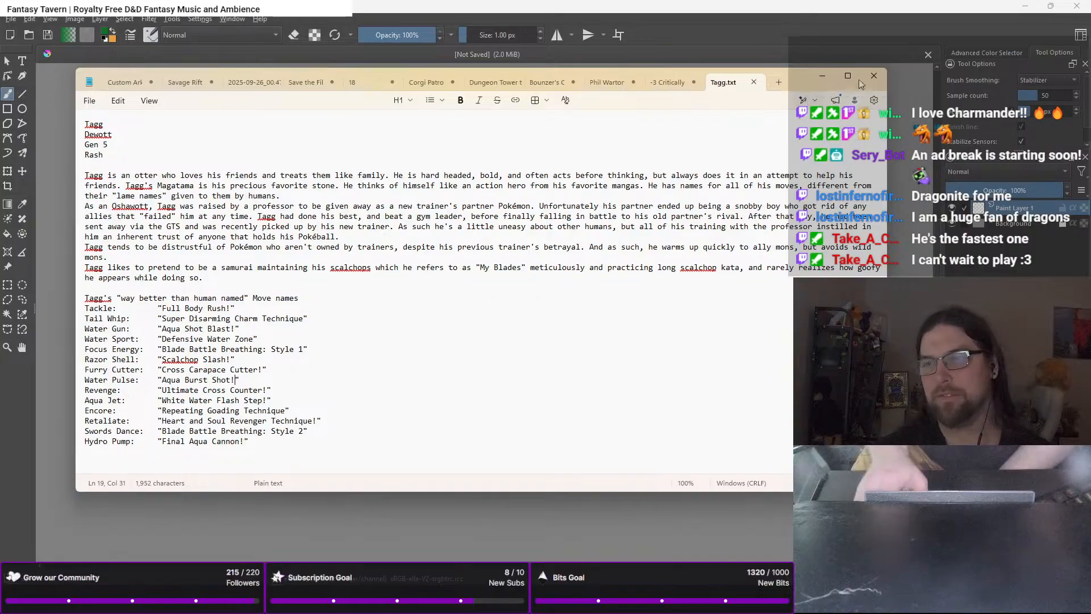
pyautogui.click(883, 75)
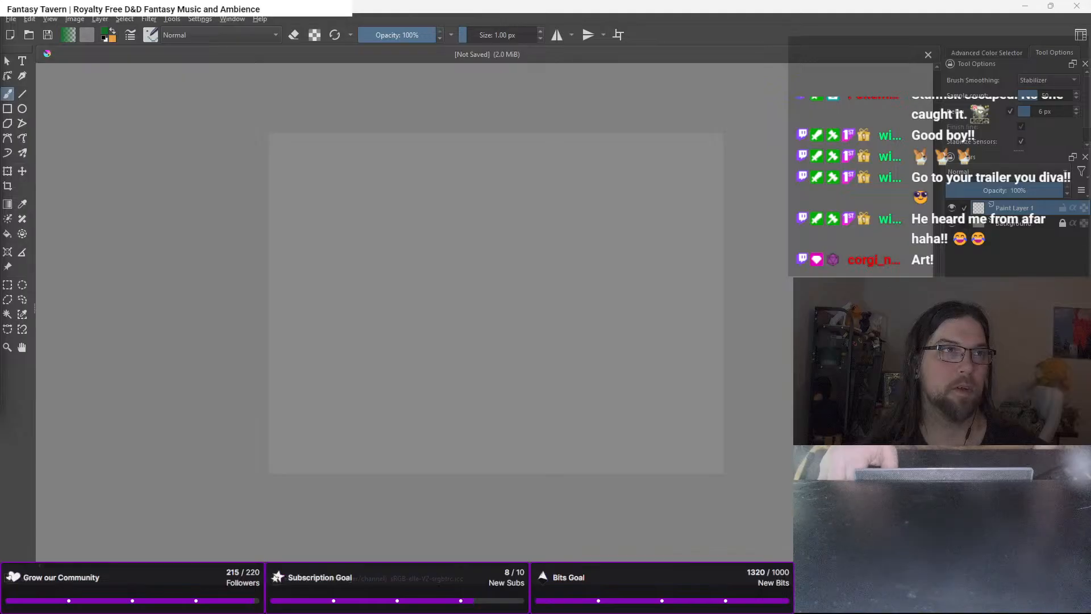
# Insert the channel colour palette image from File Explorer into the unsaved document as a reference image
pyautogui.press('super+e')
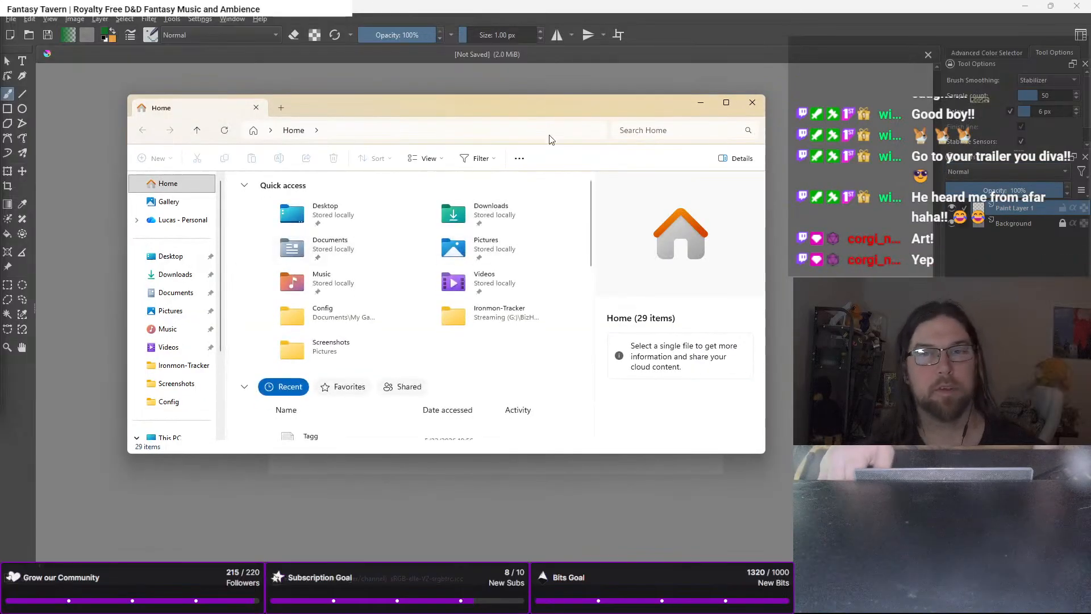
pyautogui.moveTo(492, 107); pyautogui.dragTo(0, 152)
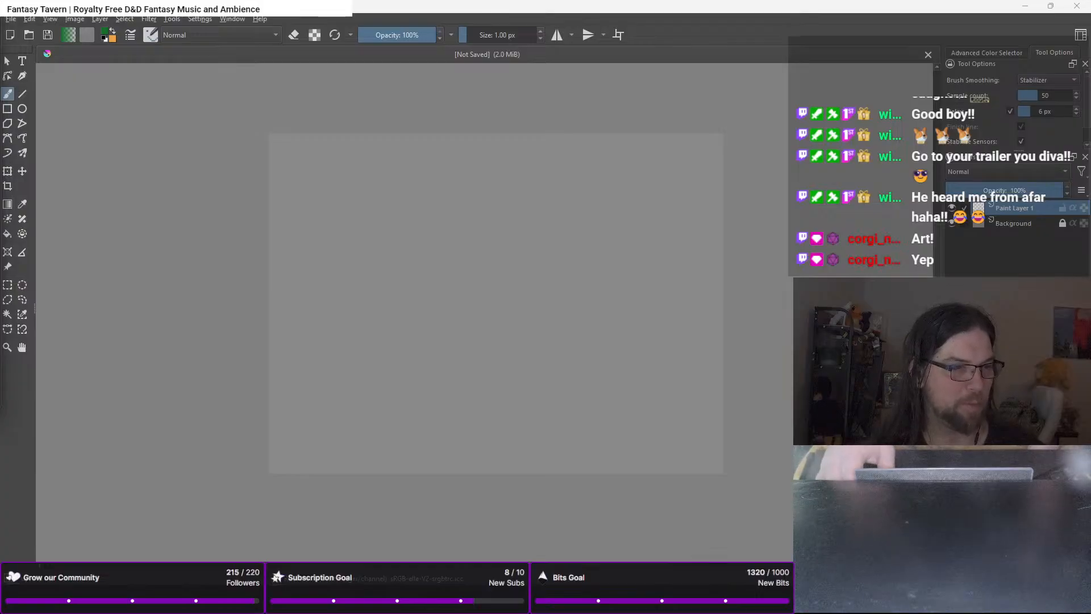
pyautogui.moveTo(178, 254); pyautogui.dragTo(213, 248)
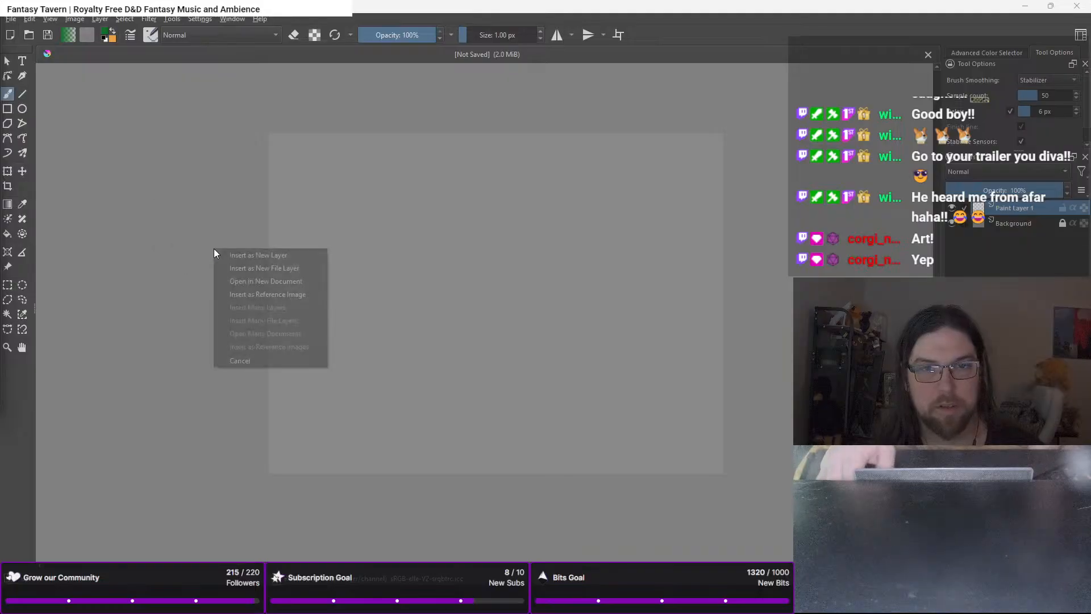
pyautogui.click(271, 295)
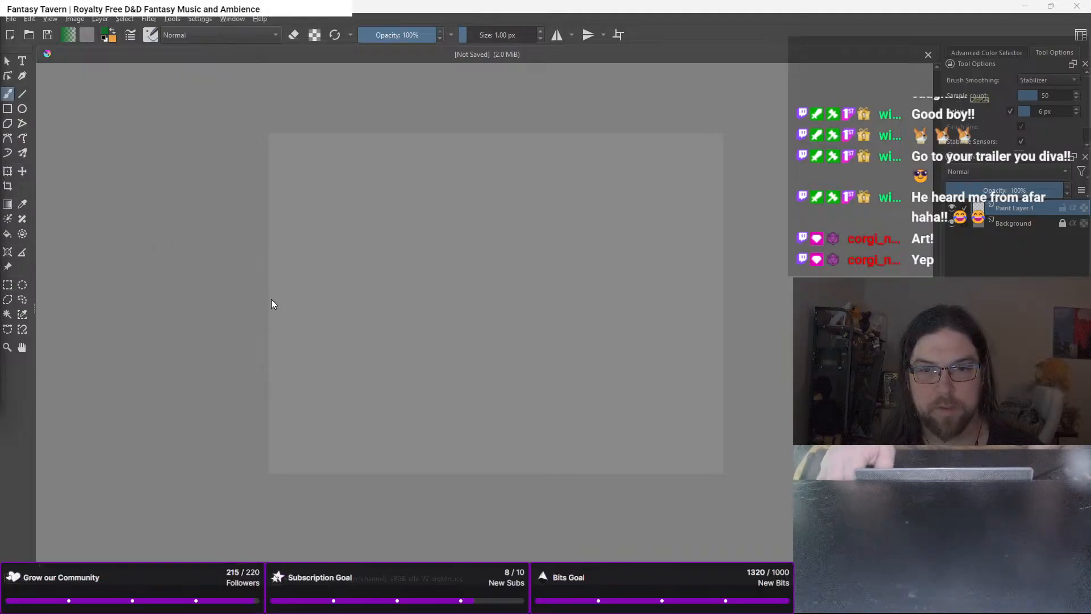
# Shrink the palette reference image and place it outside the canvas, flush against the left edge at the canvas's upper corner
pyautogui.scroll(-5, 271, 299)
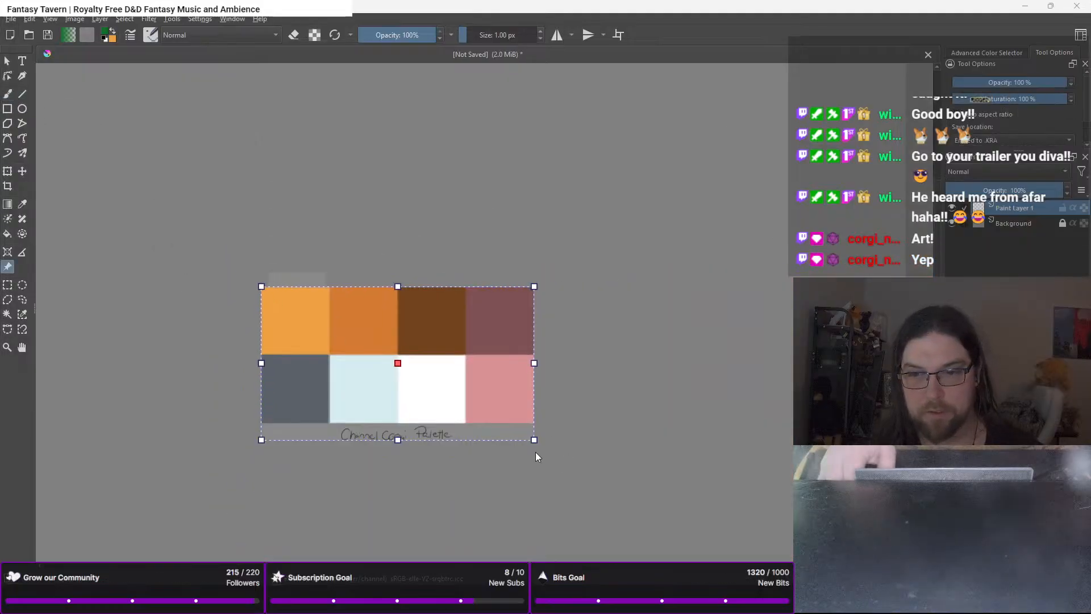
pyautogui.moveTo(535, 438); pyautogui.dragTo(487, 304)
pyautogui.press('1')
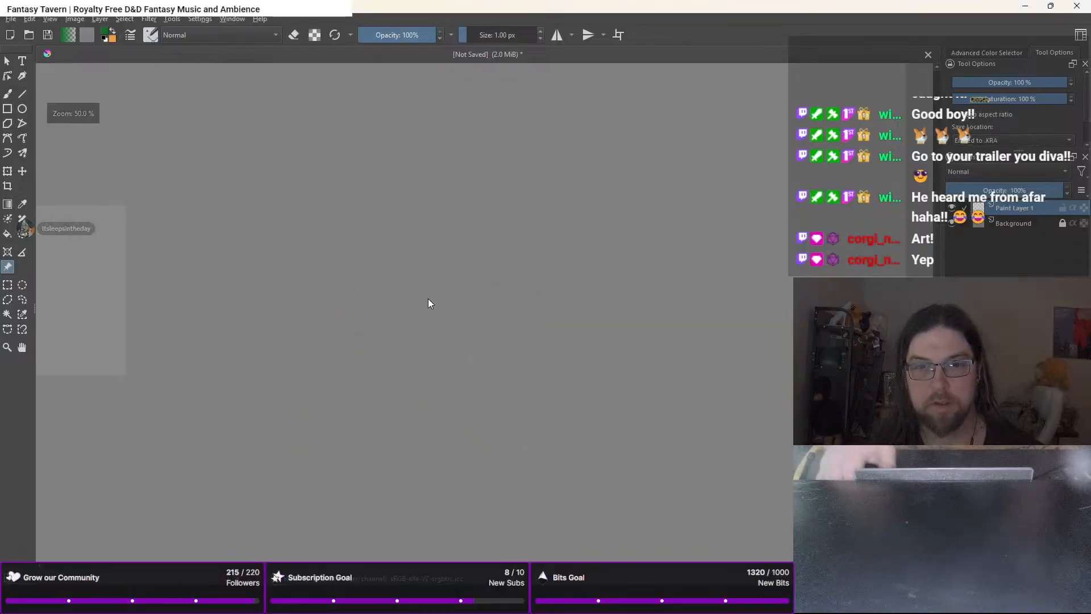
pyautogui.moveTo(536, 270); pyautogui.dragTo(622, 236)
pyautogui.scroll(4, 622, 236)
pyautogui.scroll(-1, 513, 247)
pyautogui.moveTo(512, 247); pyautogui.dragTo(710, 173)
pyautogui.scroll(-1, 612, 197)
pyautogui.moveTo(374, 292); pyautogui.dragTo(183, 178)
pyautogui.moveTo(480, 218); pyautogui.dragTo(580, 213)
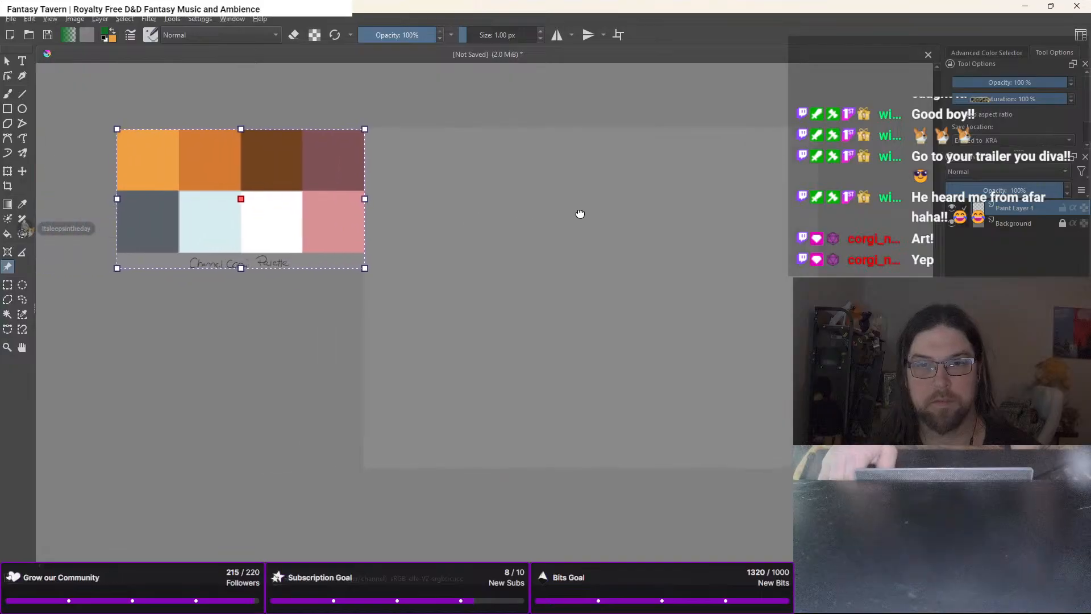
pyautogui.moveTo(274, 178); pyautogui.dragTo(272, 177)
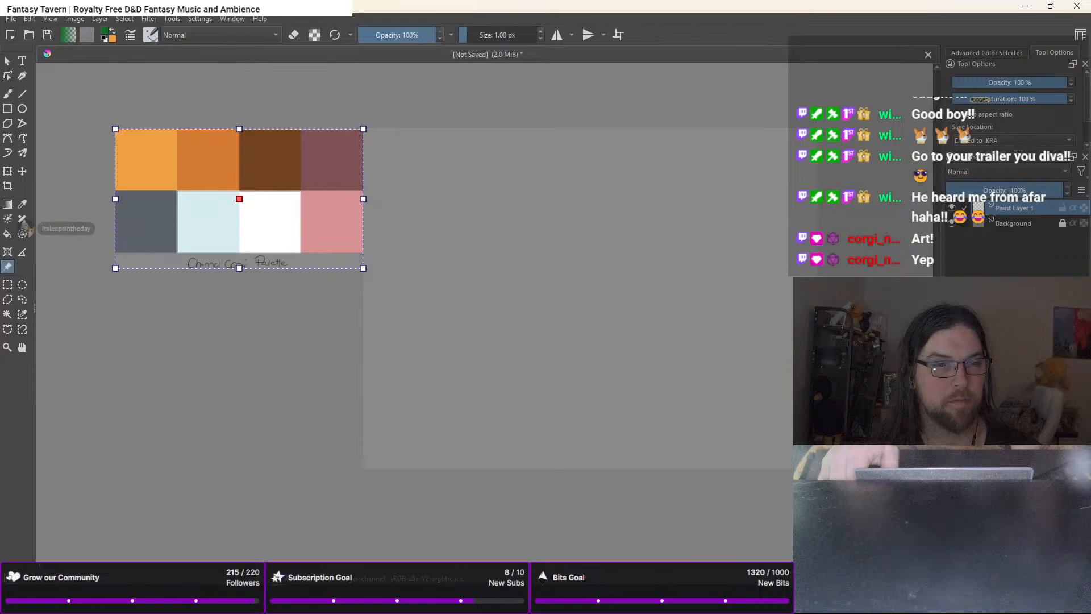
pyautogui.moveTo(459, 217); pyautogui.dragTo(442, 226)
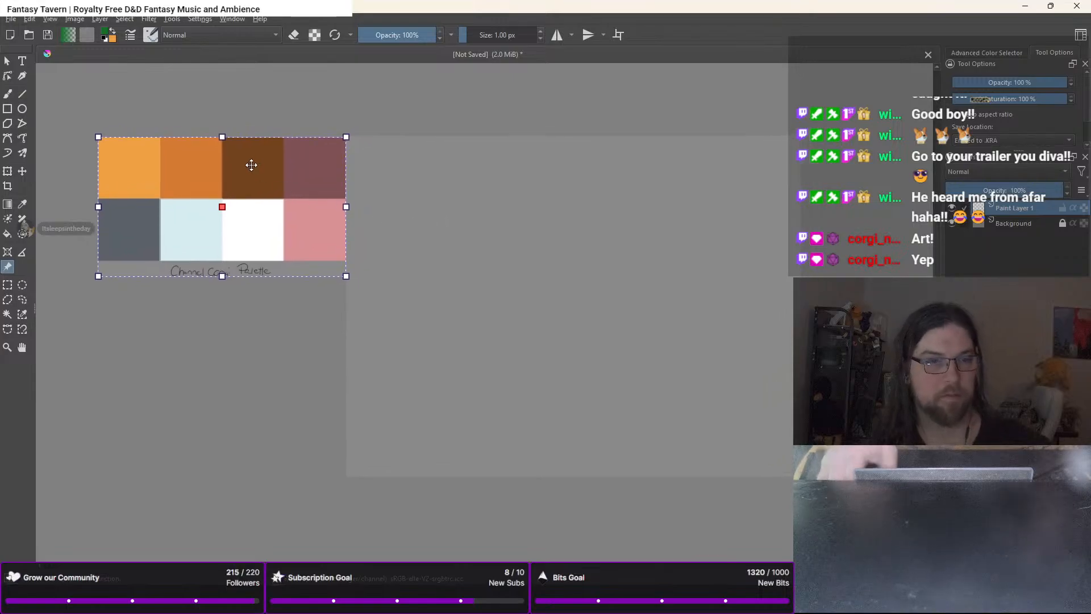
pyautogui.press('b')
pyautogui.moveTo(514, 250); pyautogui.dragTo(526, 259)
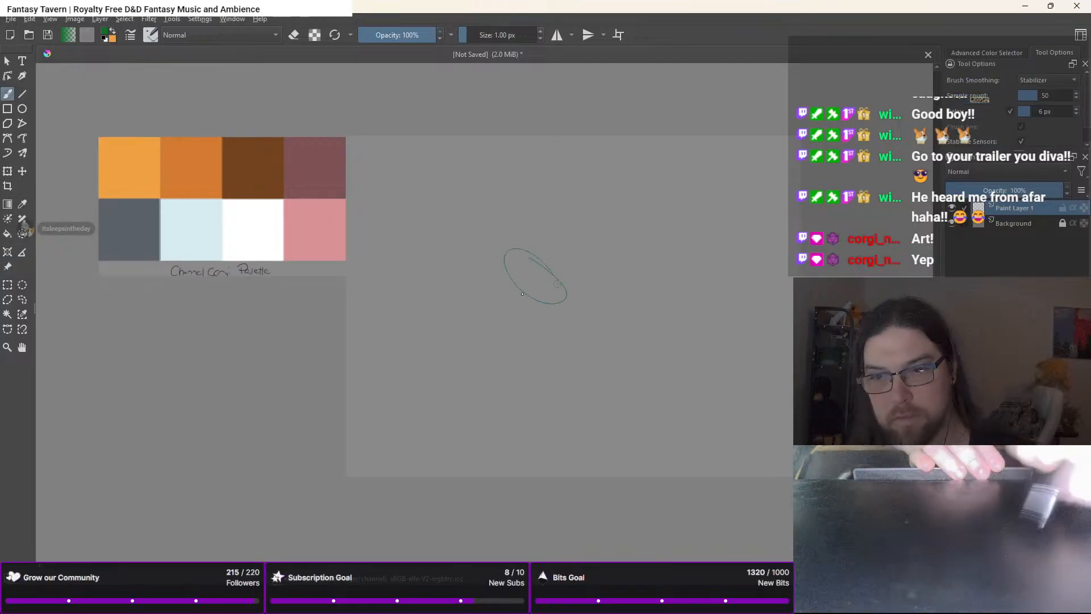
pyautogui.hotkey('ctrl', 'z')
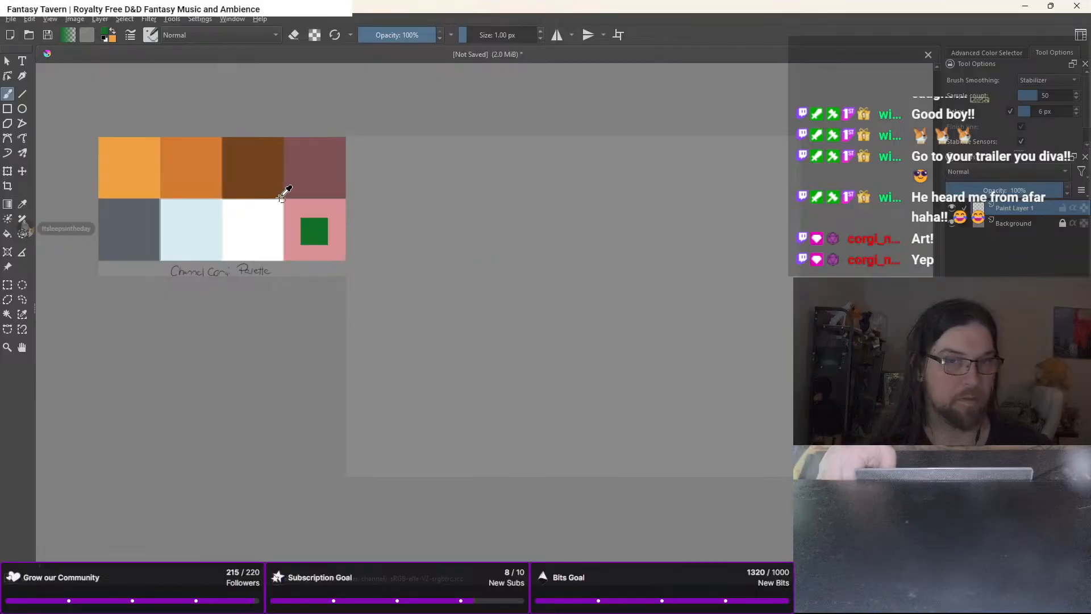
# Pick the dark brown from the palette and draw a circle with a larger upright ellipse overlapping its bottom
pyautogui.keyDown('ctrl'); pyautogui.click(239, 159); pyautogui.keyUp('ctrl')
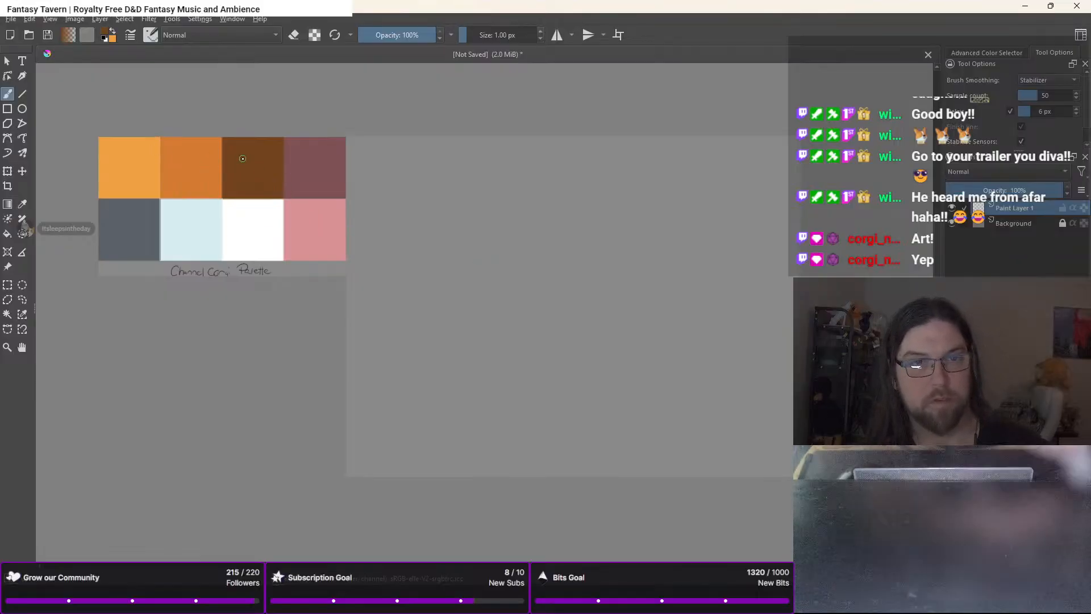
pyautogui.click(23, 110)
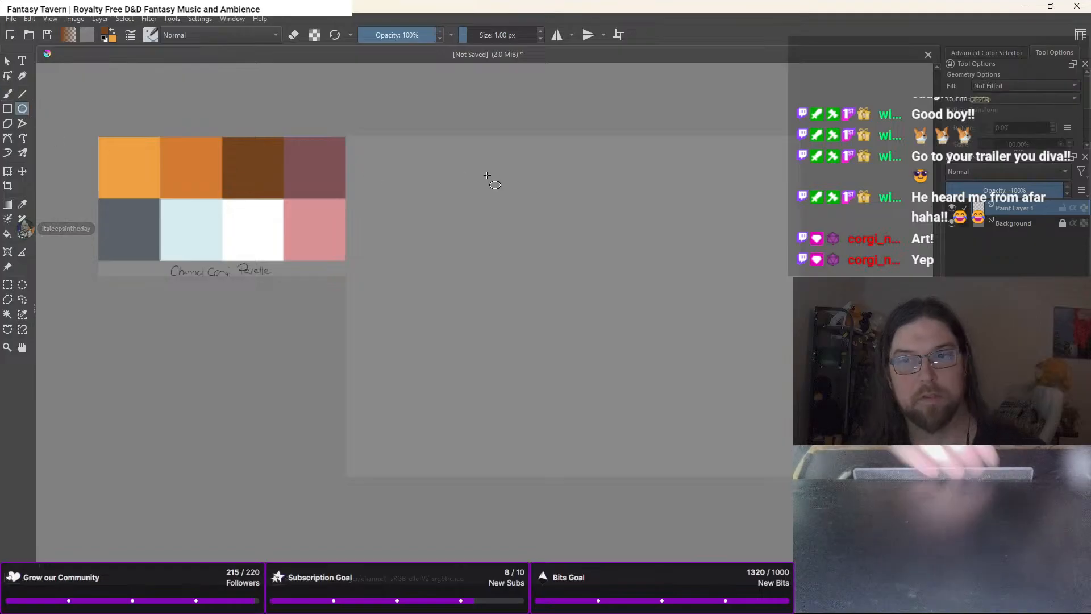
pyautogui.scroll(2, 535, 255)
pyautogui.scroll(-2, 523, 126)
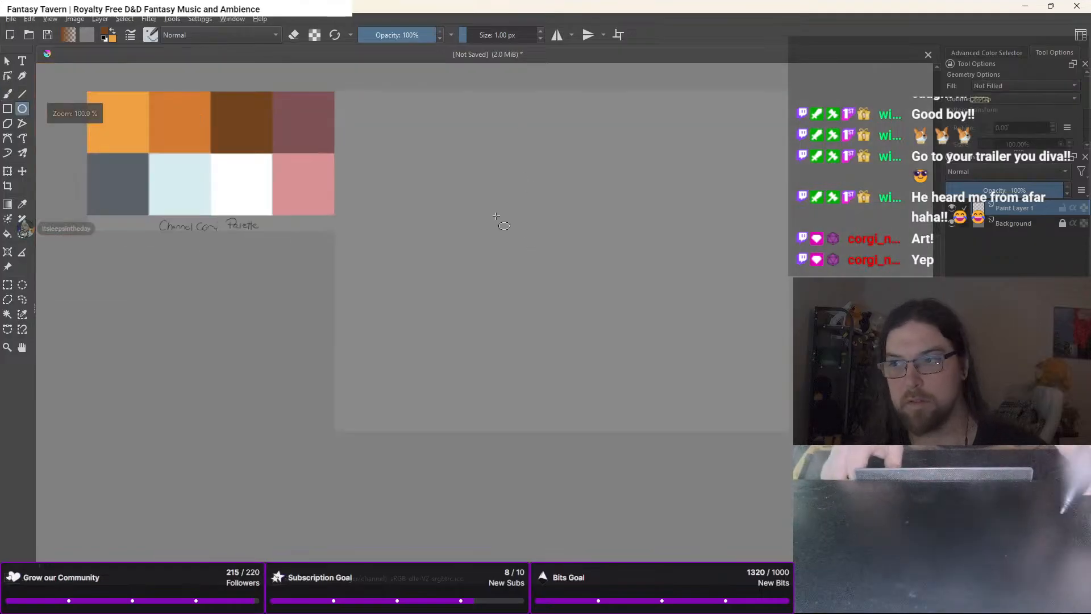
pyautogui.moveTo(498, 159); pyautogui.dragTo(506, 244)
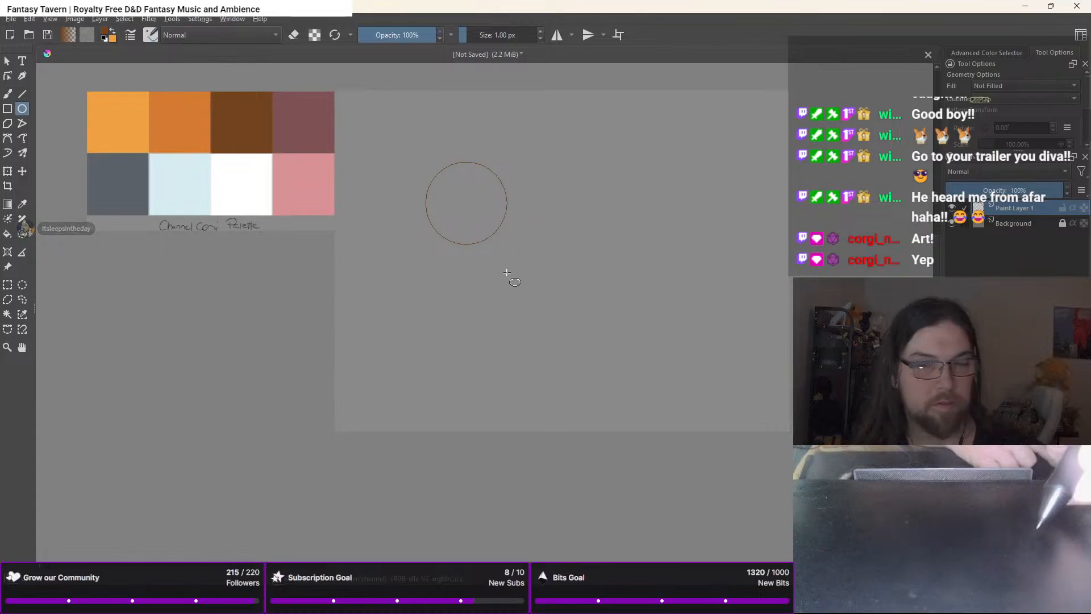
pyautogui.moveTo(432, 237); pyautogui.dragTo(511, 371)
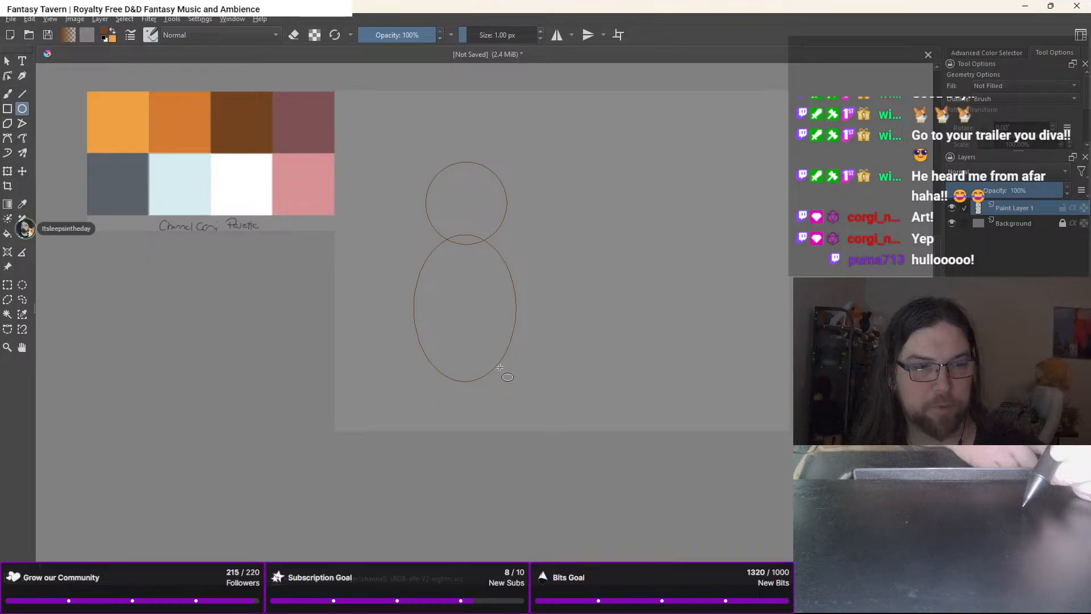
# Erase the overlapping line segments where the head circle meets the body ellipse, using a 32 px brush in eraser mode
pyautogui.press('b')
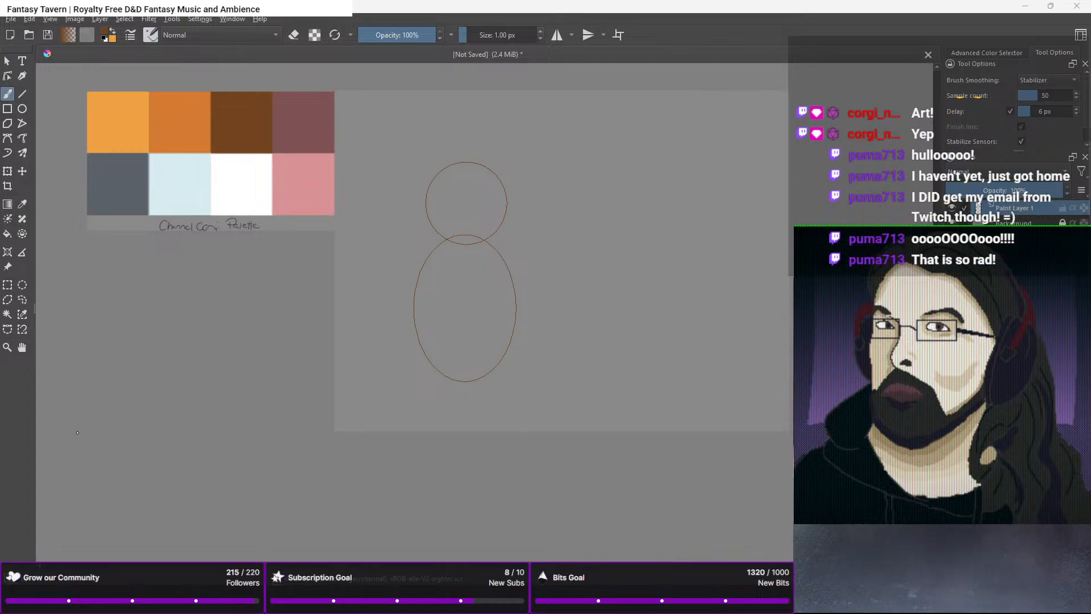
pyautogui.scroll(1, 462, 335)
pyautogui.moveTo(507, 326); pyautogui.dragTo(503, 487)
pyautogui.scroll(1, 507, 417)
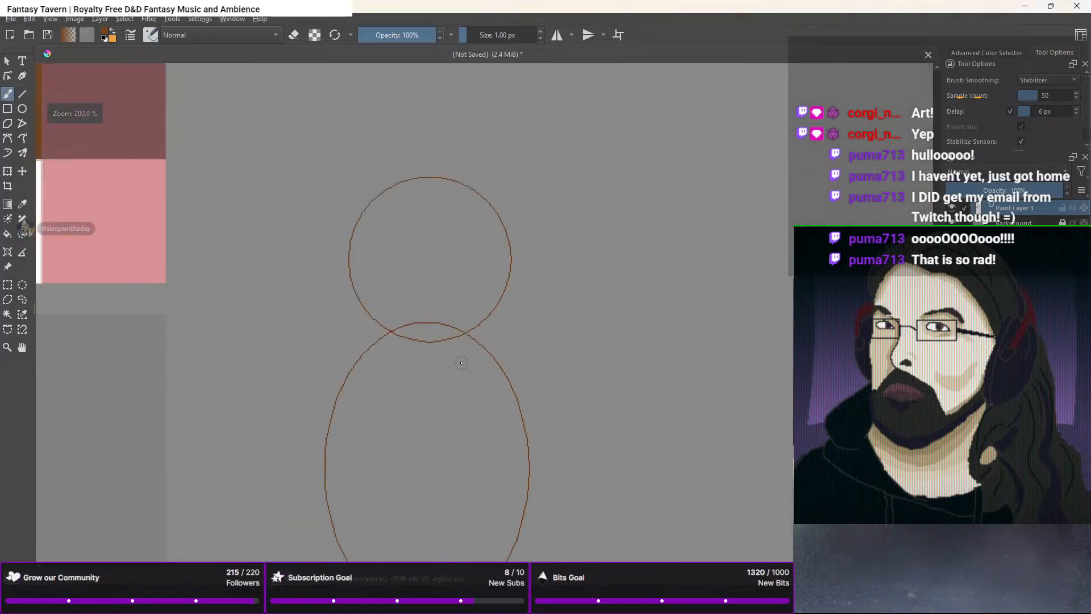
pyautogui.press('e')
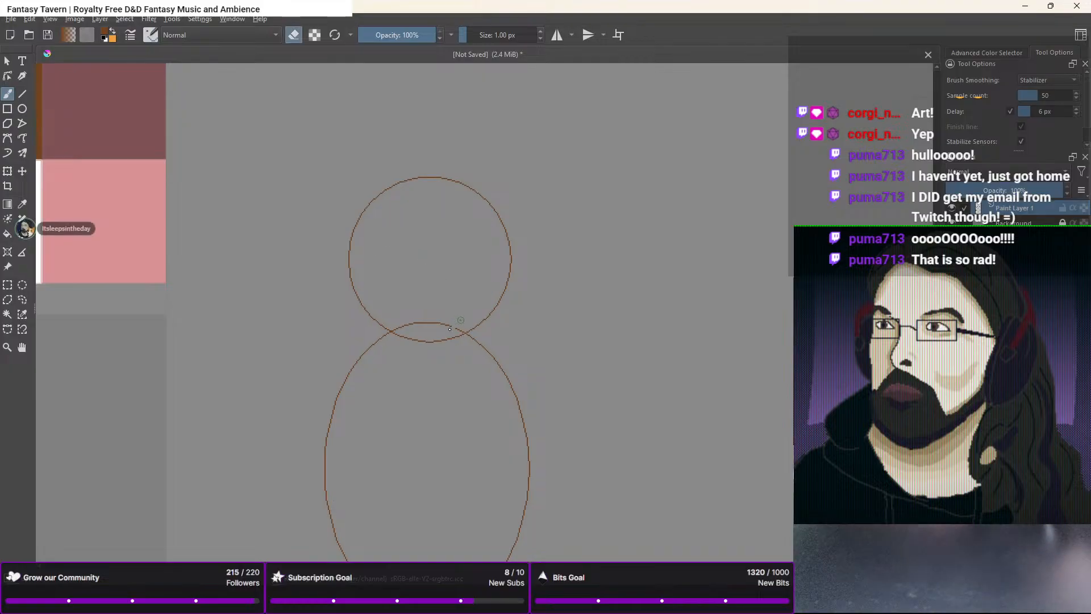
pyautogui.press('e')
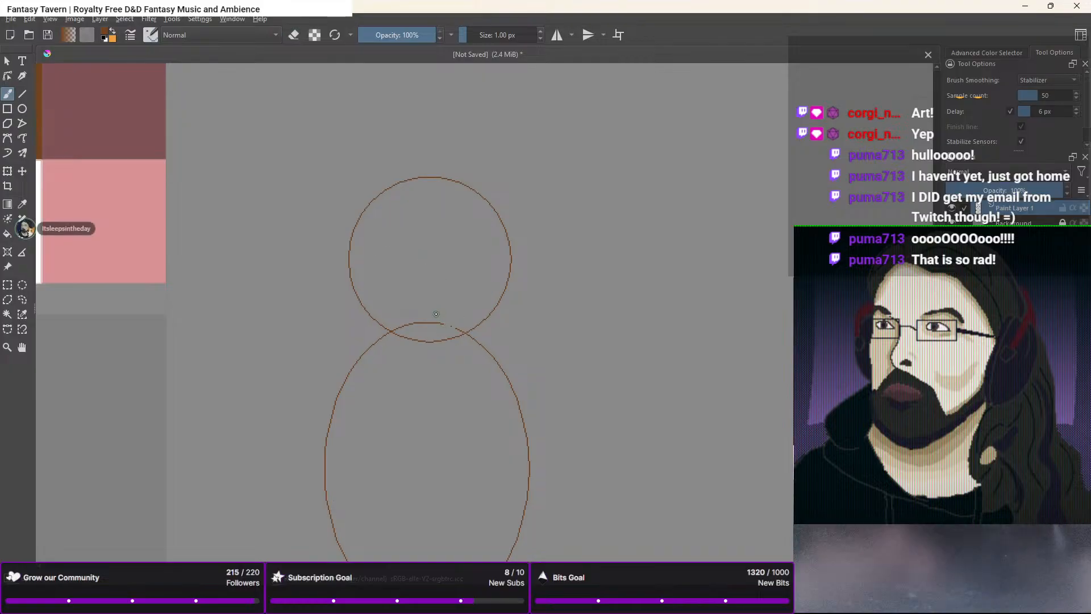
pyautogui.rightClick(435, 307)
pyautogui.click(384, 339)
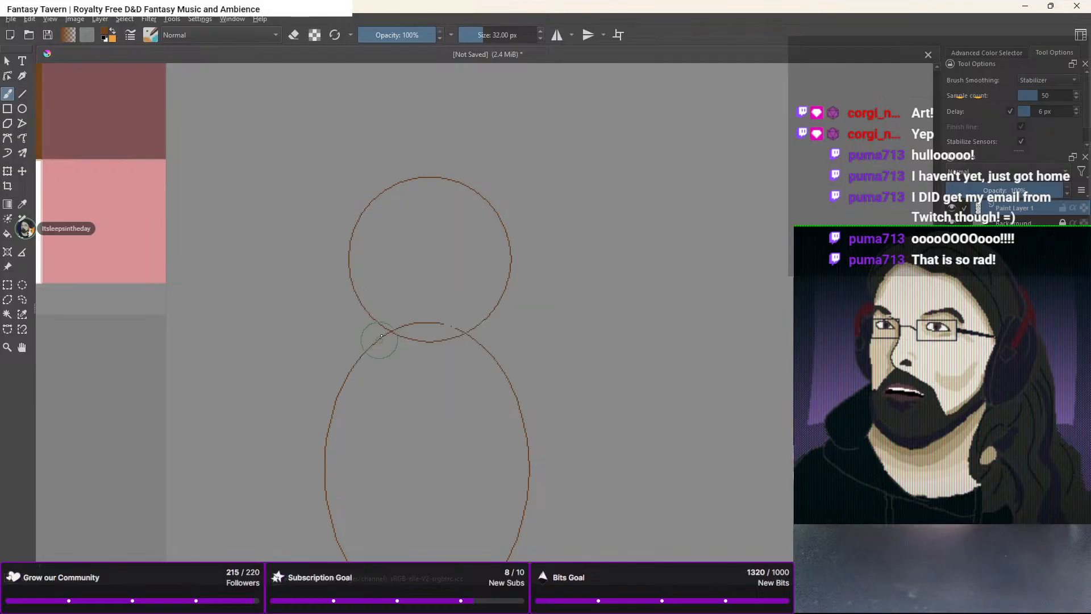
pyautogui.press('e')
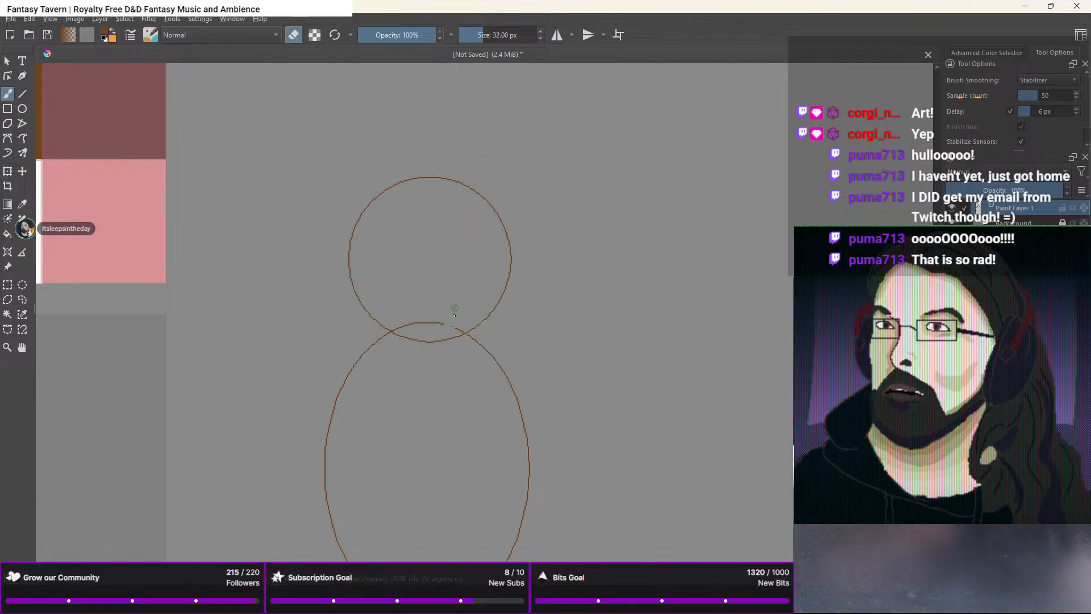
pyautogui.moveTo(445, 332)
pyautogui.mouseDown()
pyautogui.moveTo(432, 363)
pyautogui.moveTo(409, 345)
pyautogui.mouseUp()
pyautogui.press('e')
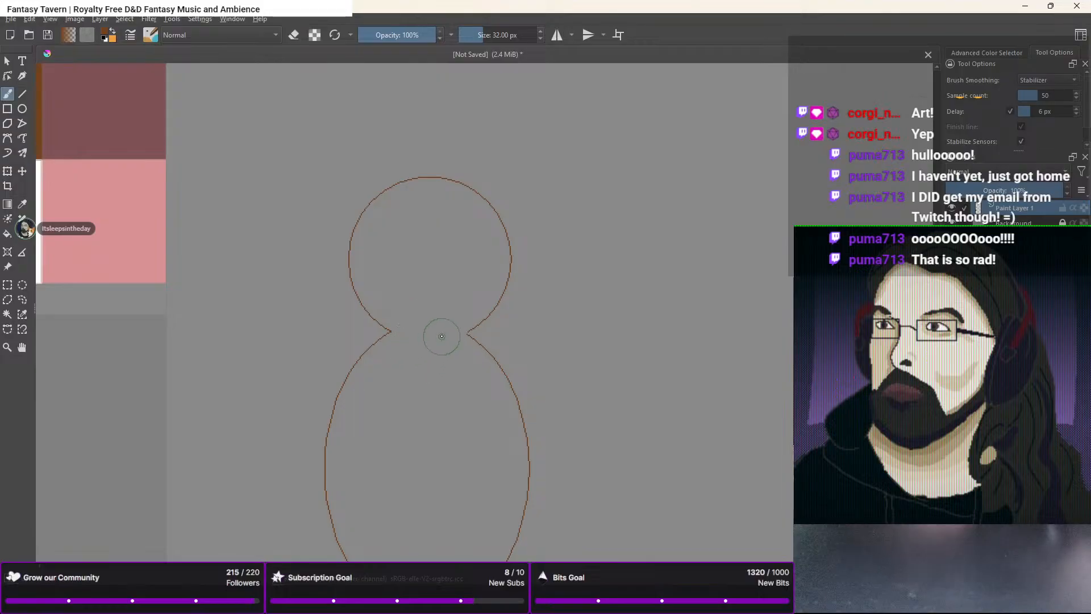
# Draw two pointed ears on the head circle with the 1 px brush, the left one larger and reaching down the side
pyautogui.rightClick(450, 268)
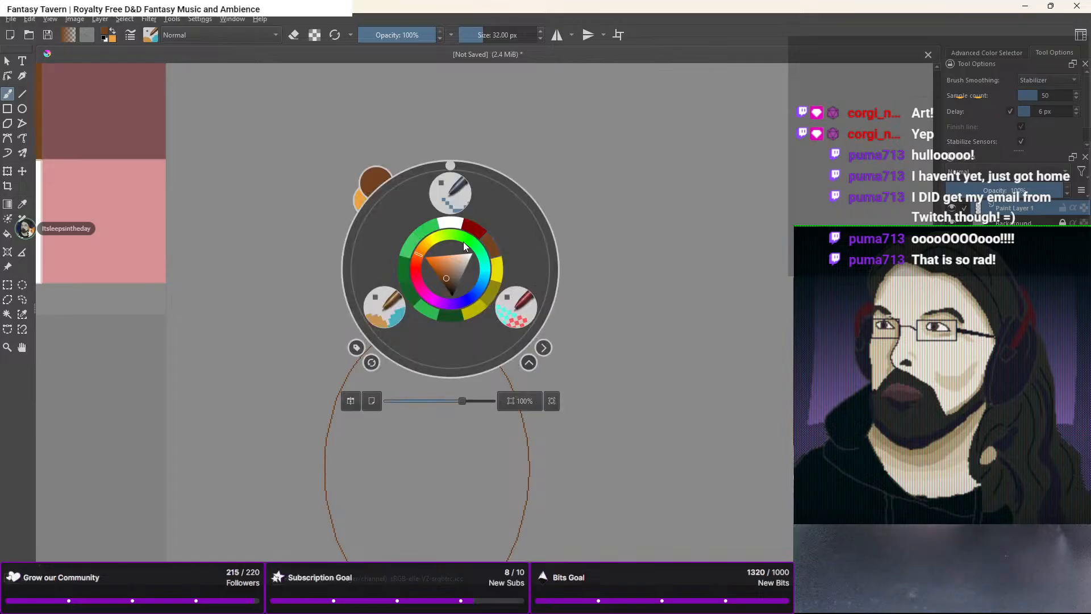
pyautogui.click(448, 189)
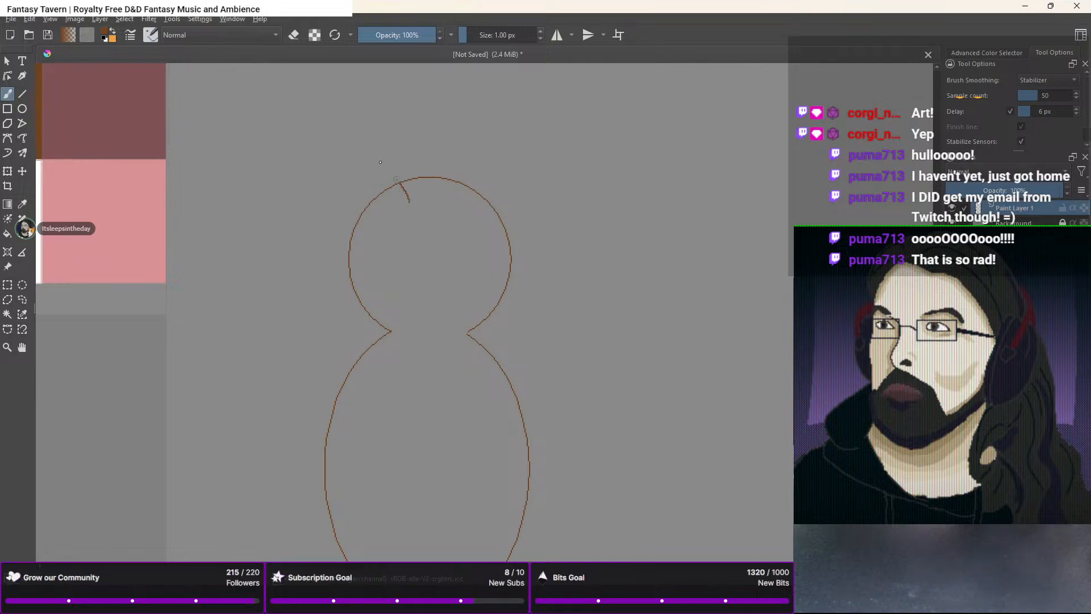
pyautogui.moveTo(348, 254); pyautogui.dragTo(354, 265)
pyautogui.hotkey('ctrl', 'z')
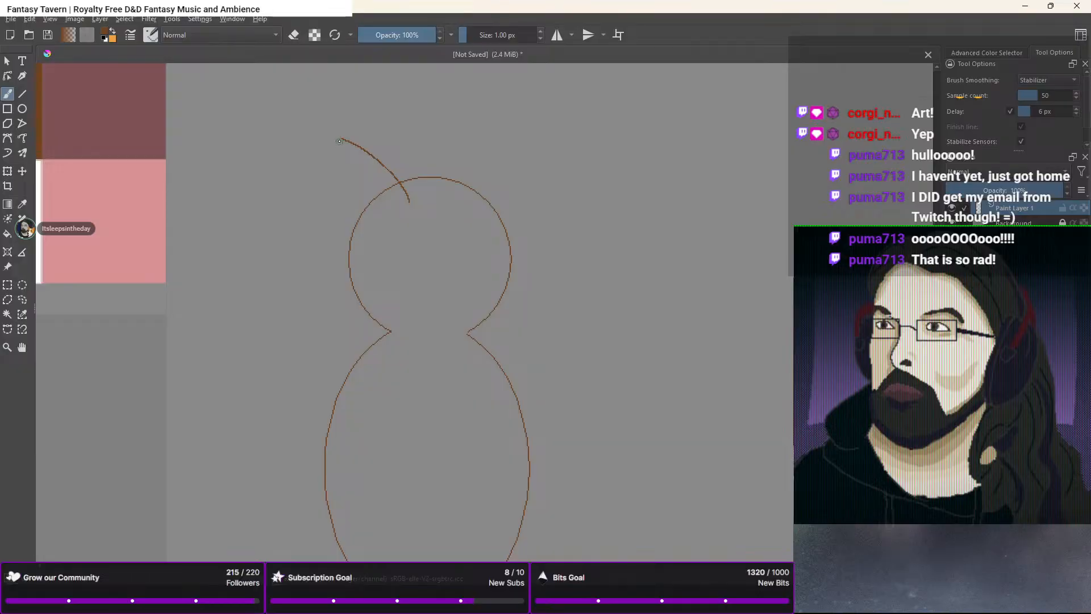
pyautogui.moveTo(337, 193); pyautogui.dragTo(363, 272)
pyautogui.click(471, 157)
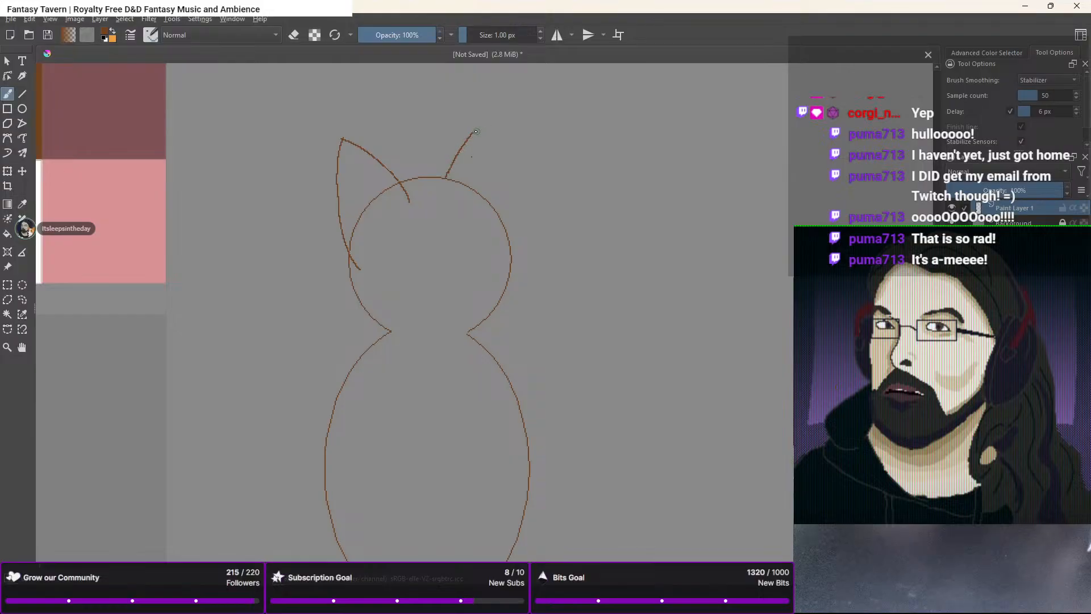
pyautogui.moveTo(474, 133)
pyautogui.mouseDown()
pyautogui.moveTo(500, 176)
pyautogui.moveTo(505, 225)
pyautogui.mouseUp()
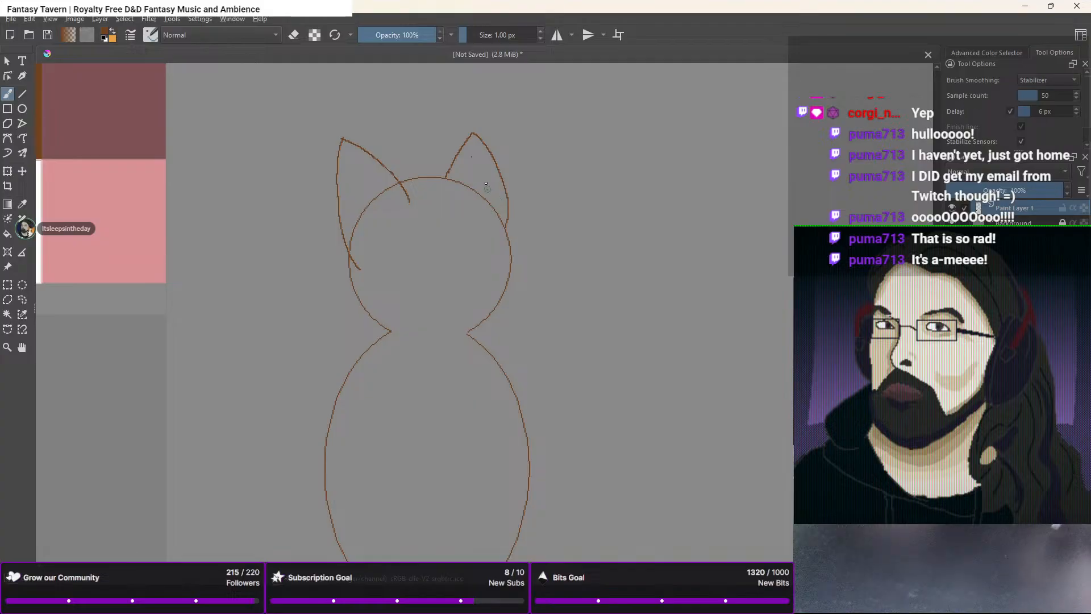
# Erase the part of the head circle inside the left ear with the 32 px brush, and return to the 1 px brush
pyautogui.rightClick(403, 203)
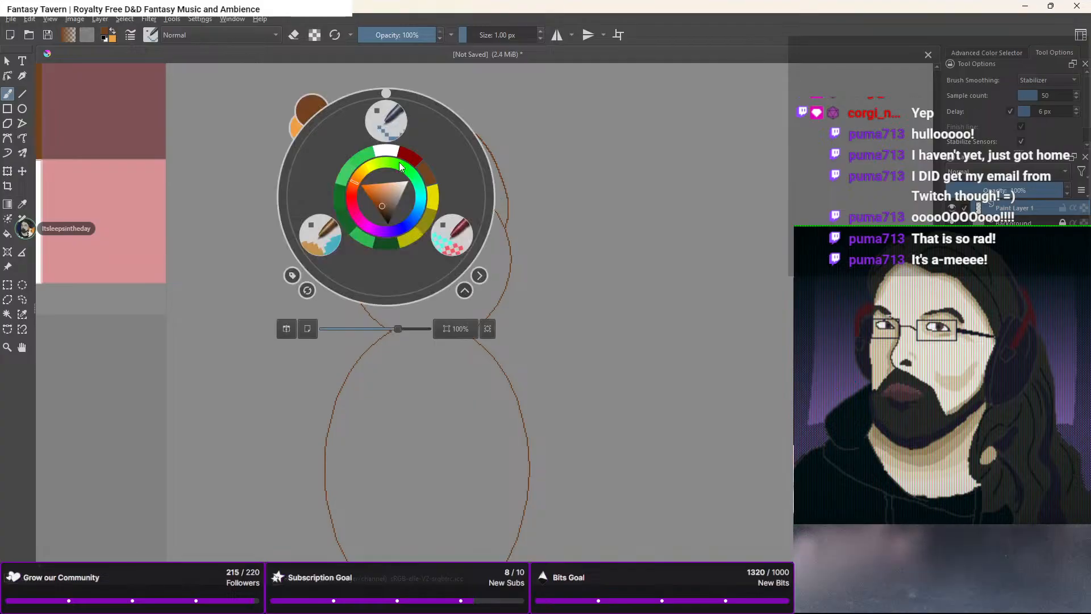
pyautogui.click(327, 240)
pyautogui.press('e')
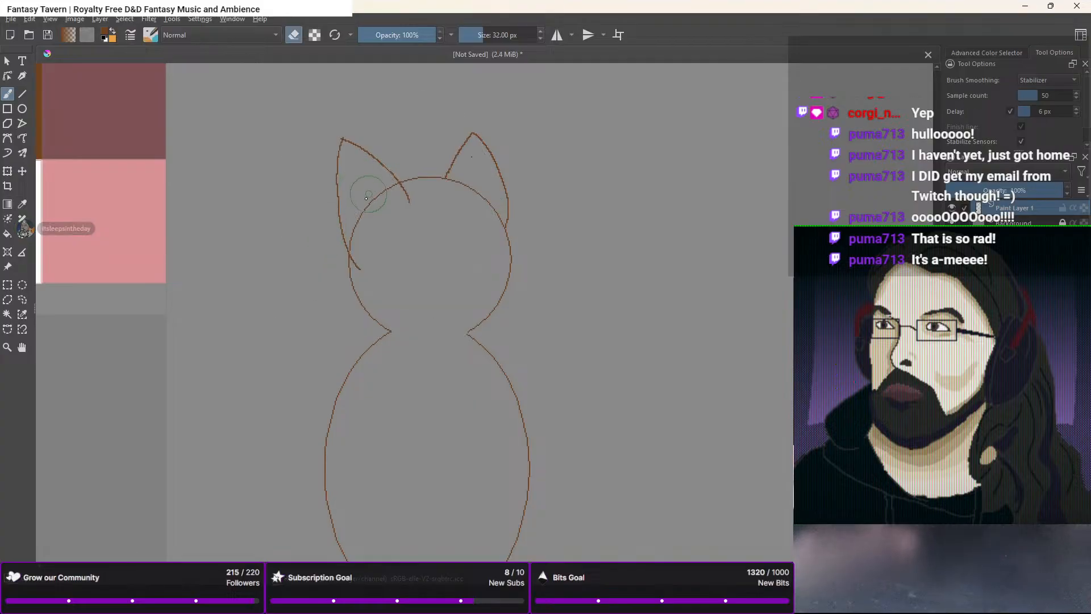
pyautogui.moveTo(364, 205); pyautogui.dragTo(365, 237)
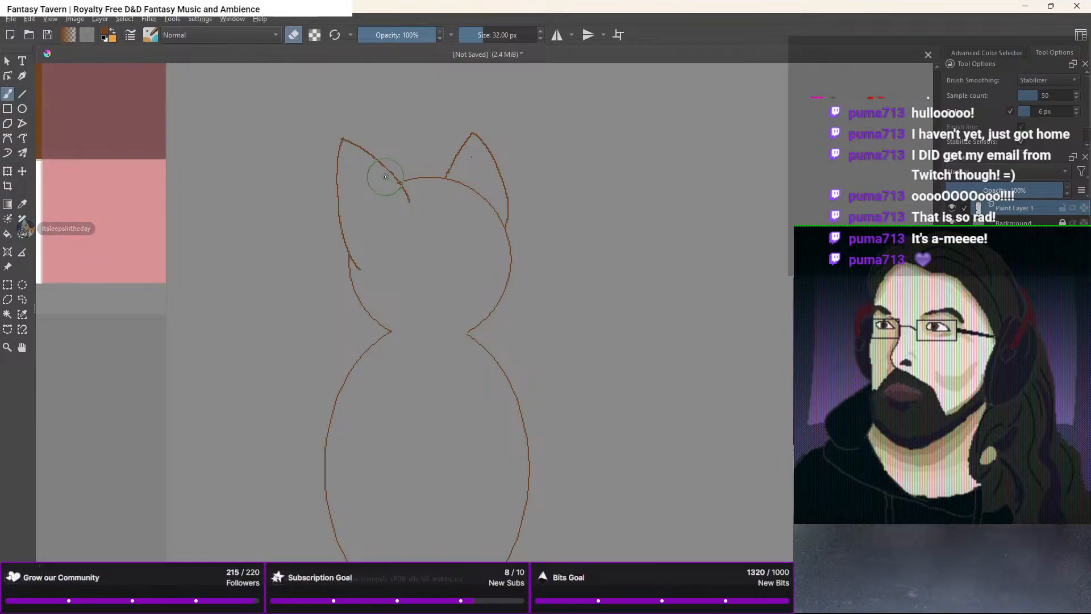
pyautogui.rightClick(492, 251)
pyautogui.click(494, 176)
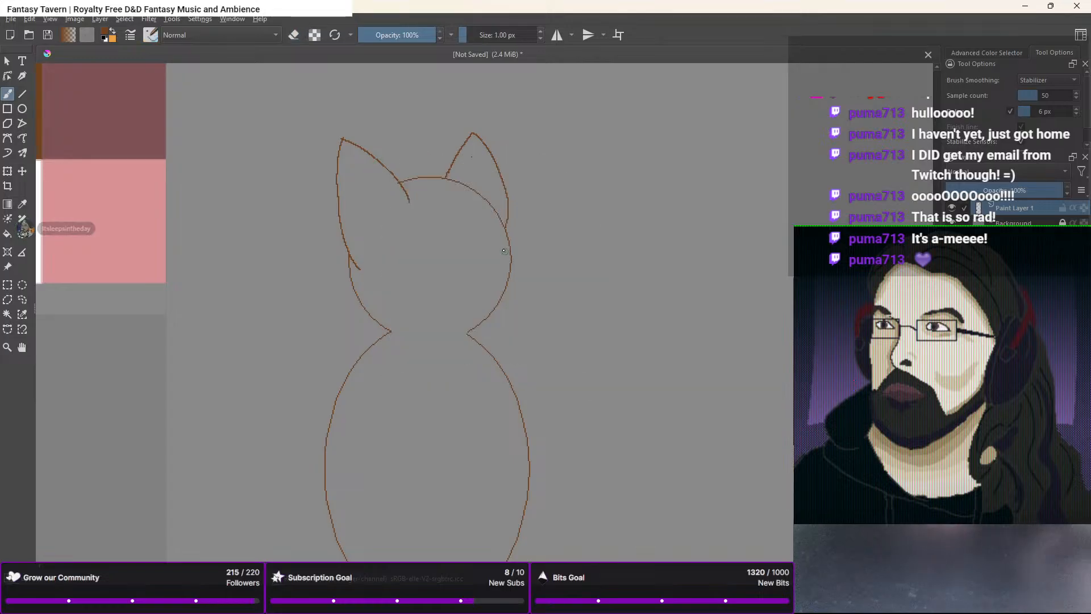
# Set the brush colour to black and draw a small rounded nose outline against the right edge of the head
pyautogui.rightClick(488, 224)
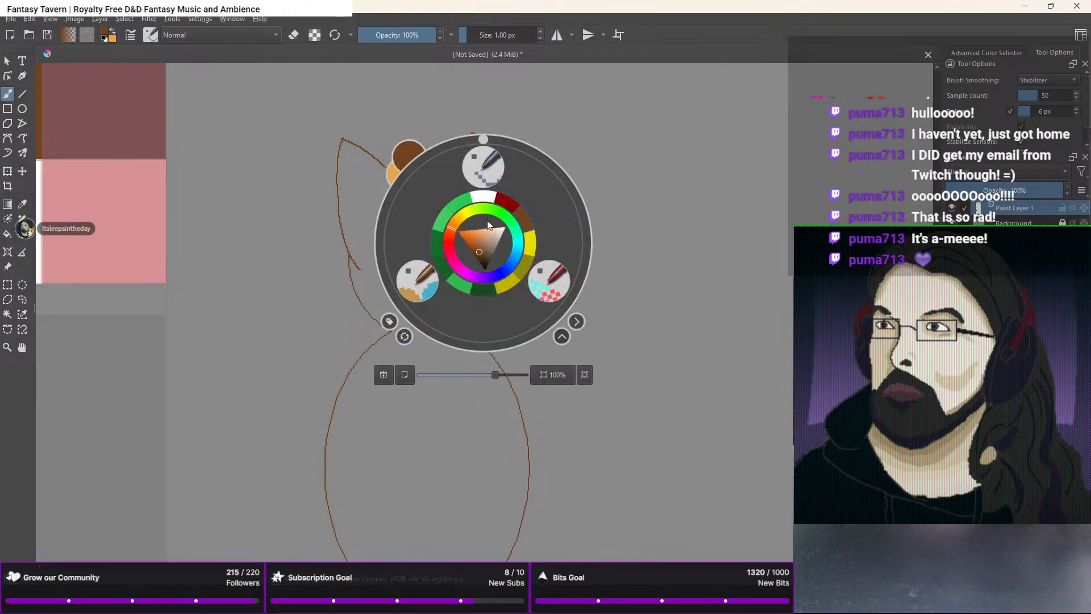
pyautogui.click(403, 340)
pyautogui.scroll(-2, 300, 297)
pyautogui.click(325, 273)
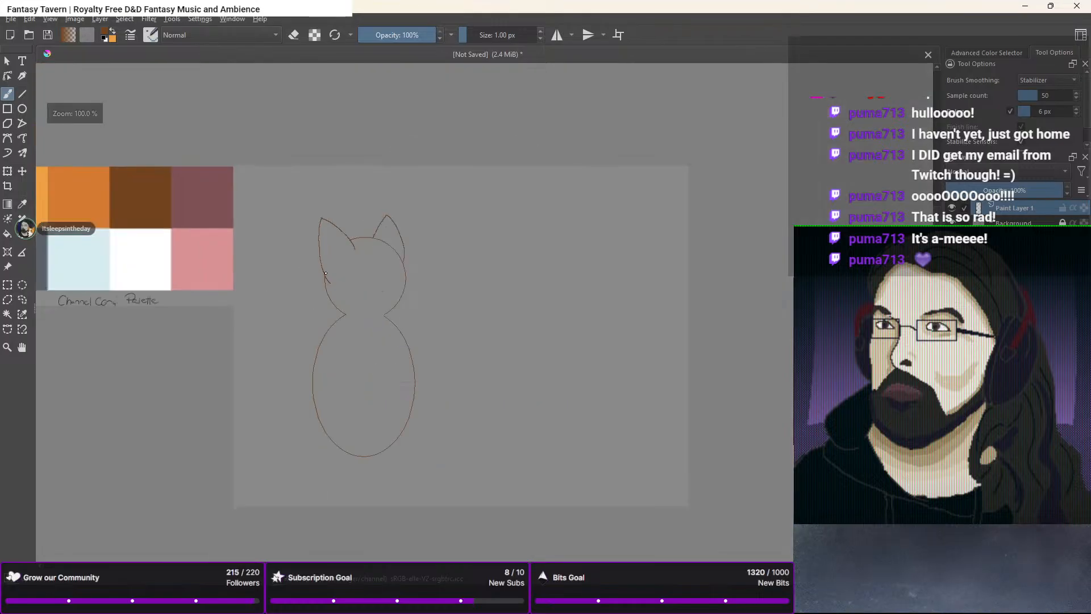
pyautogui.moveTo(275, 265); pyautogui.dragTo(380, 258)
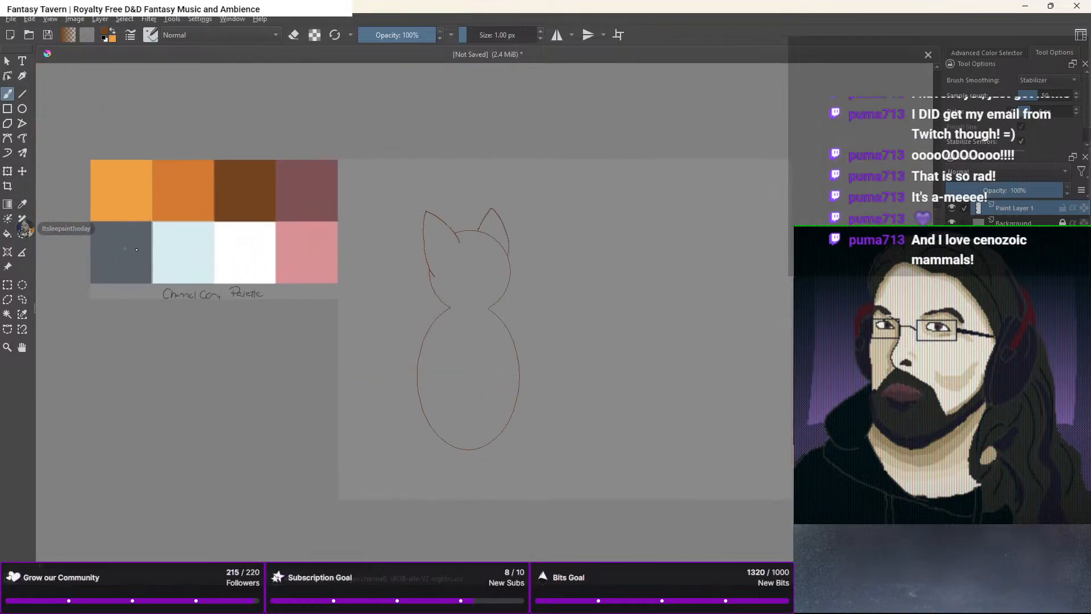
pyautogui.rightClick(252, 246)
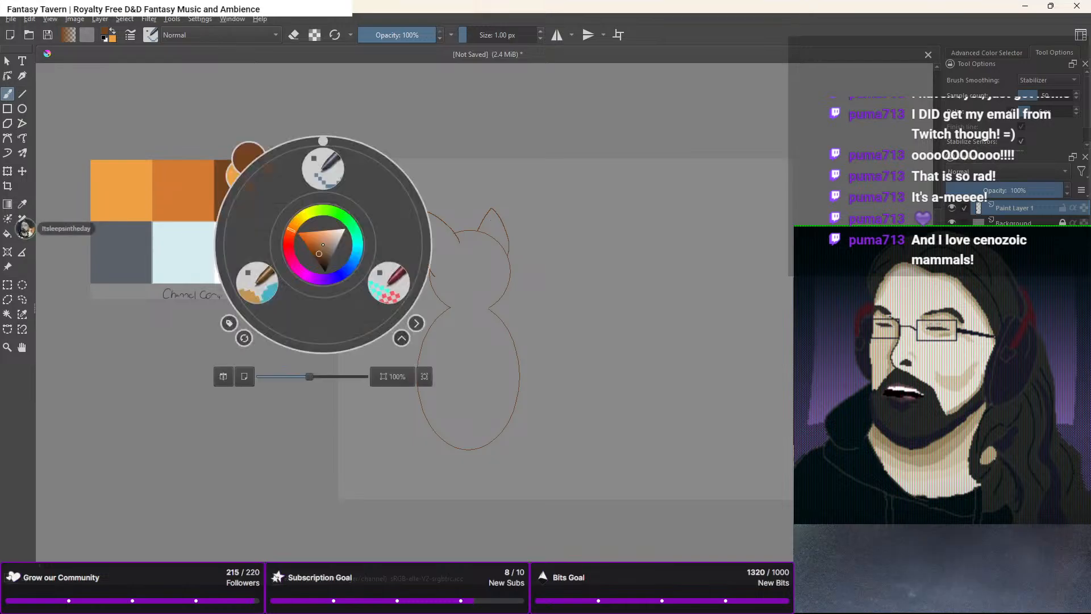
pyautogui.moveTo(320, 253); pyautogui.dragTo(318, 289)
pyautogui.click(603, 297)
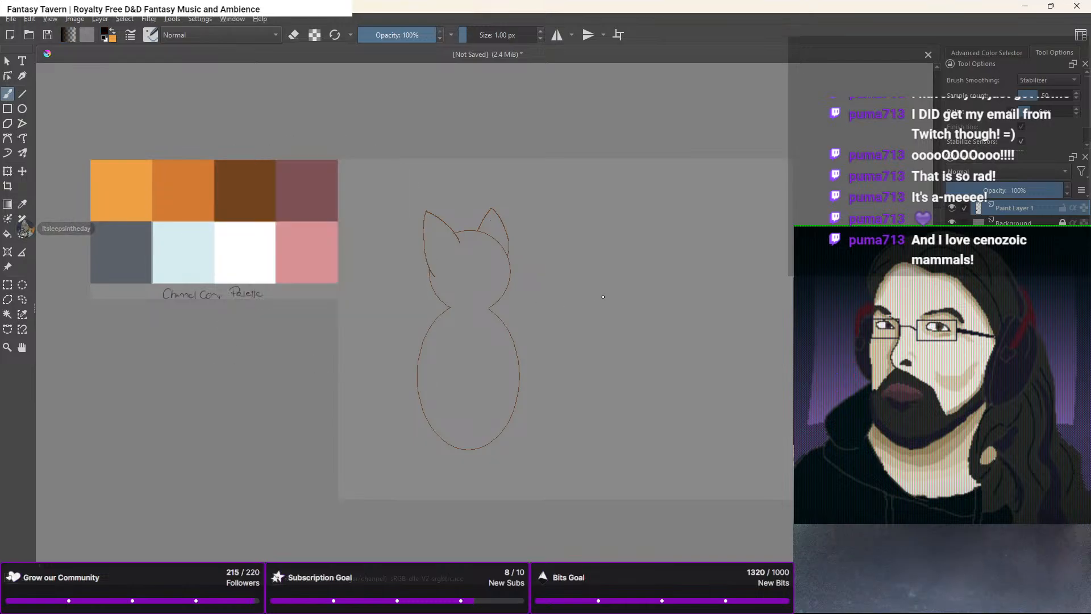
pyautogui.scroll(4, 510, 314)
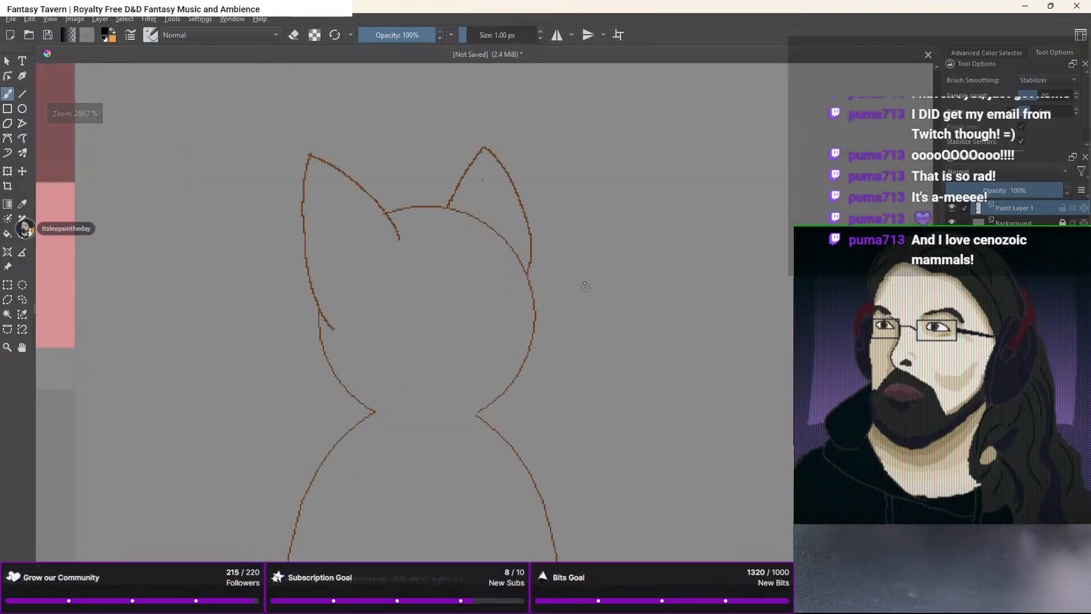
pyautogui.moveTo(524, 308); pyautogui.dragTo(500, 309)
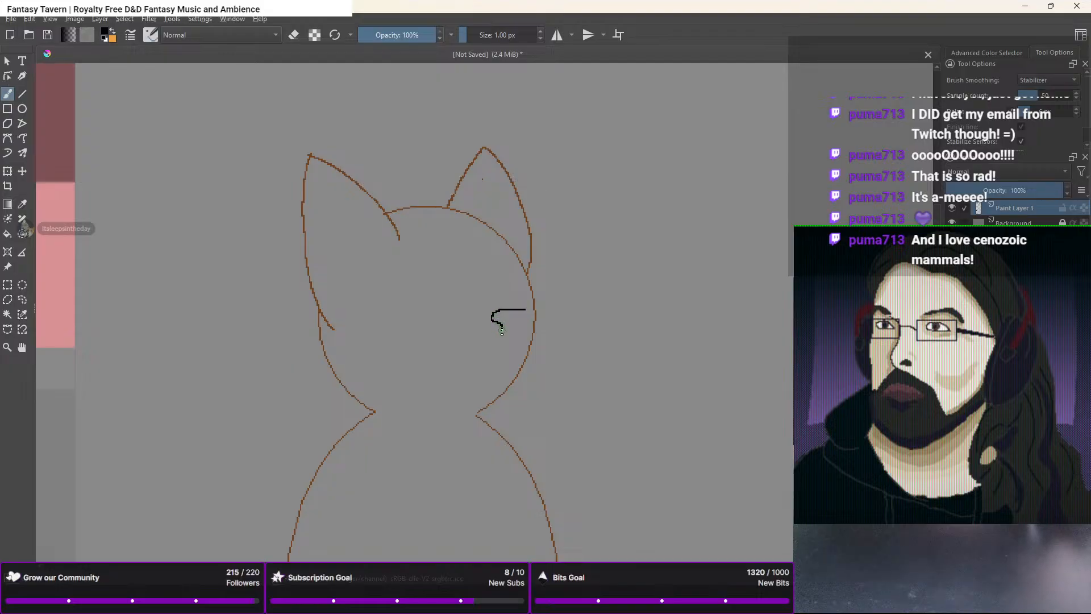
pyautogui.hotkey('ctrl', 'z')
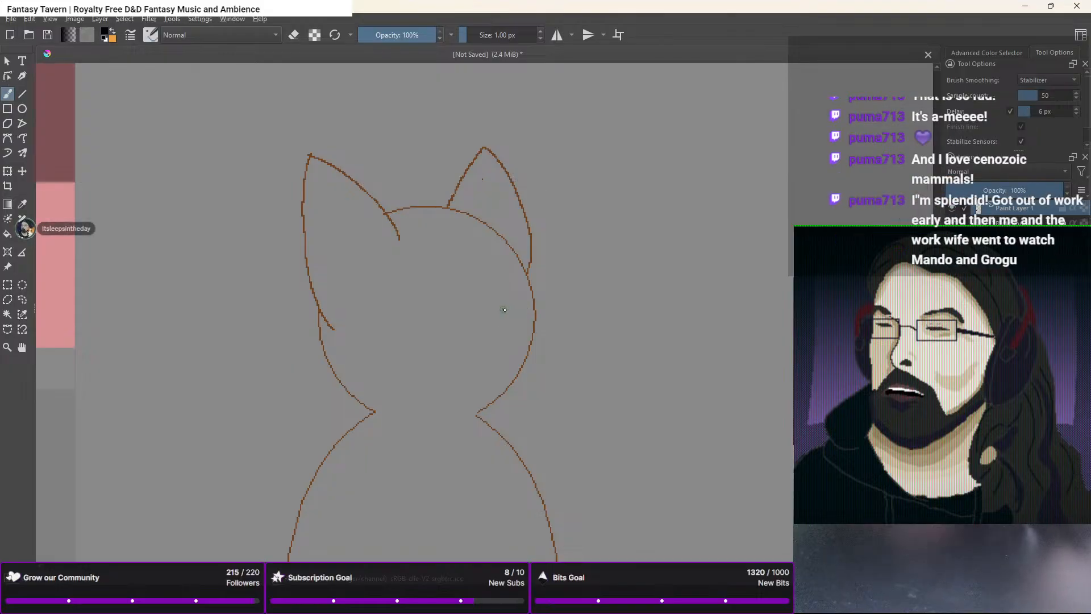
pyautogui.moveTo(501, 311)
pyautogui.mouseDown()
pyautogui.moveTo(533, 317)
pyautogui.moveTo(522, 331)
pyautogui.moveTo(492, 322)
pyautogui.moveTo(512, 312)
pyautogui.mouseUp()
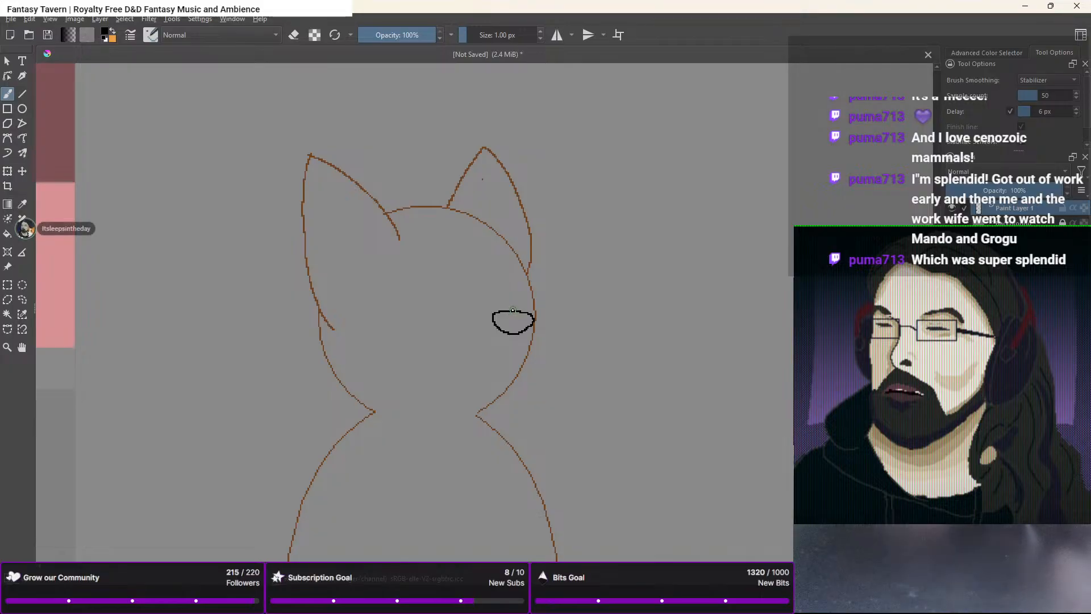
# Pick the pale blue from the palette reference and draw a curved mouth below the nose with a short crossing stroke at its end
pyautogui.rightClick(513, 309)
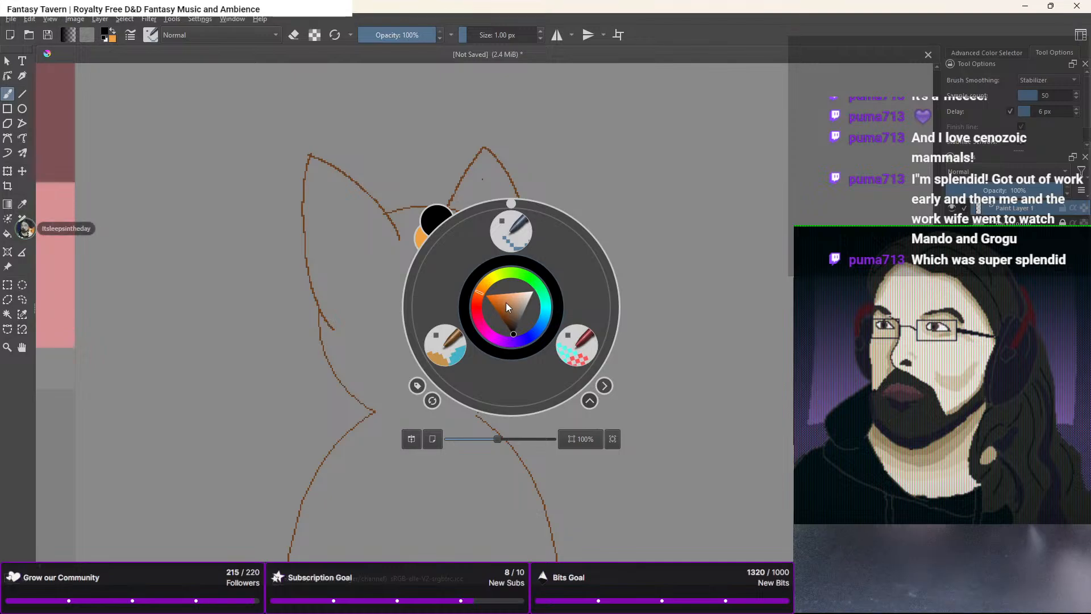
pyautogui.rightClick(508, 295)
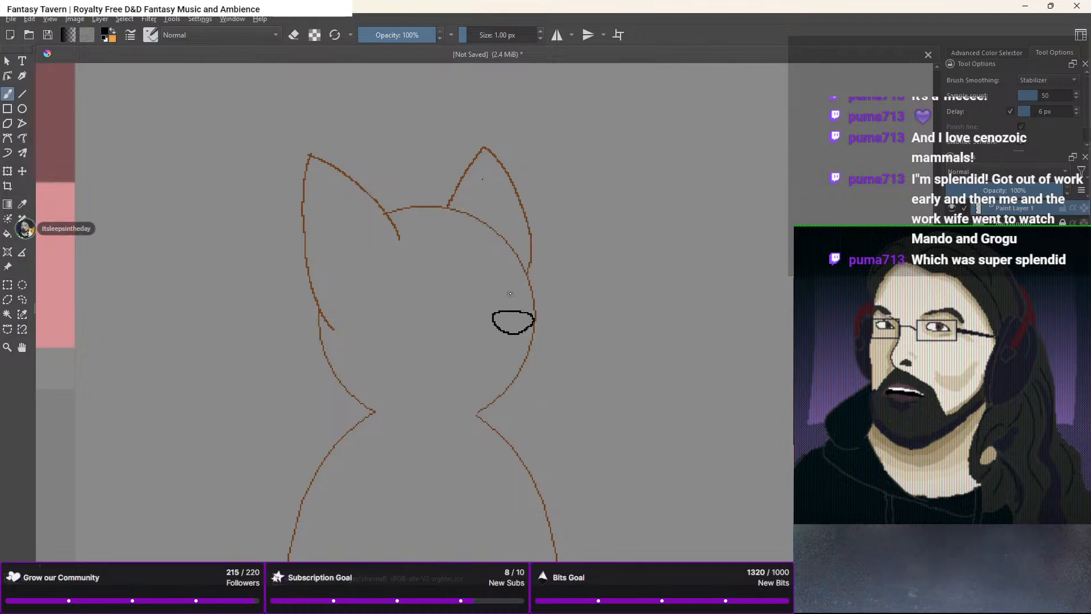
pyautogui.scroll(-3, 510, 293)
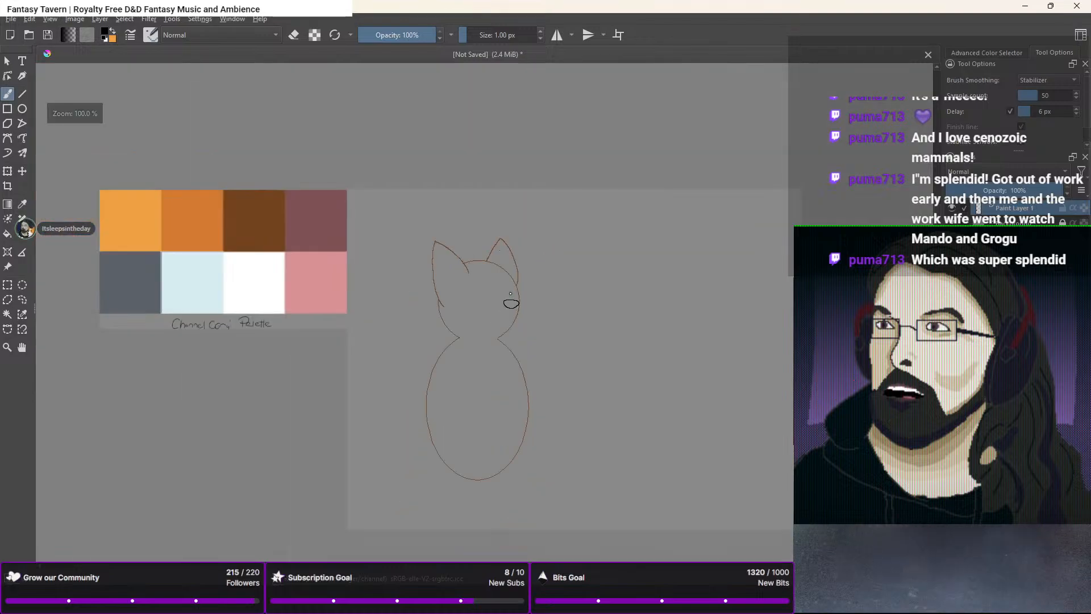
pyautogui.keyDown('ctrl'); pyautogui.click(249, 218); pyautogui.keyUp('ctrl')
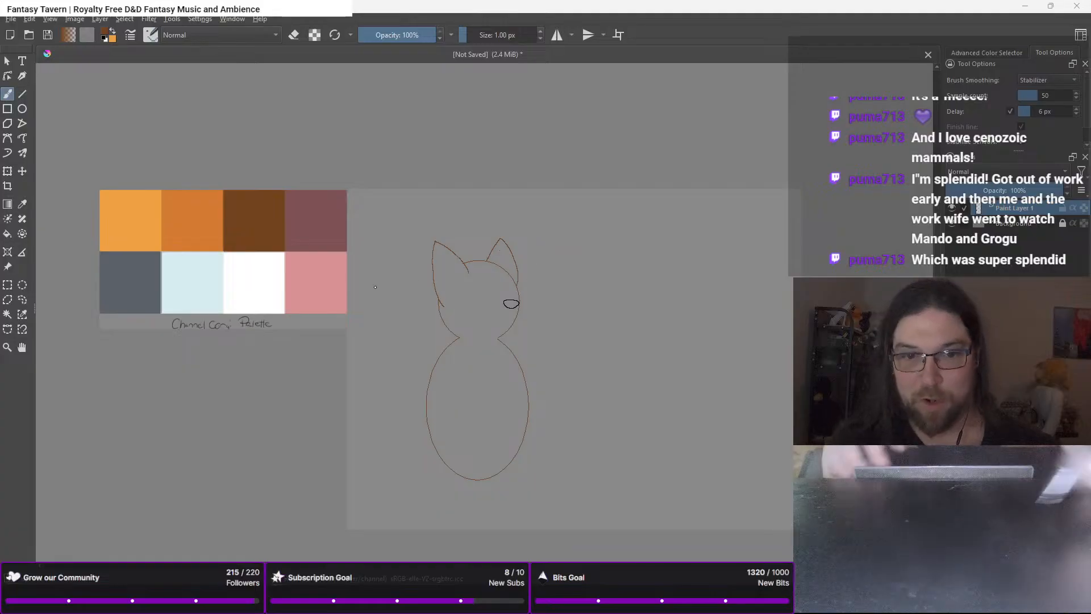
pyautogui.scroll(3, 410, 363)
pyautogui.scroll(-2, 234, 236)
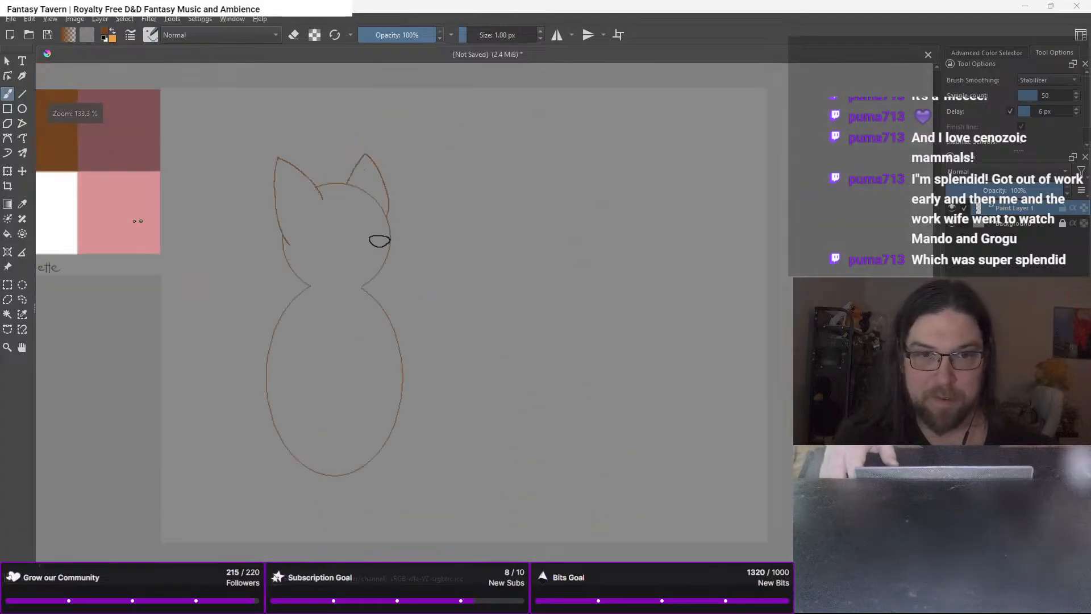
pyautogui.moveTo(238, 284); pyautogui.dragTo(449, 316)
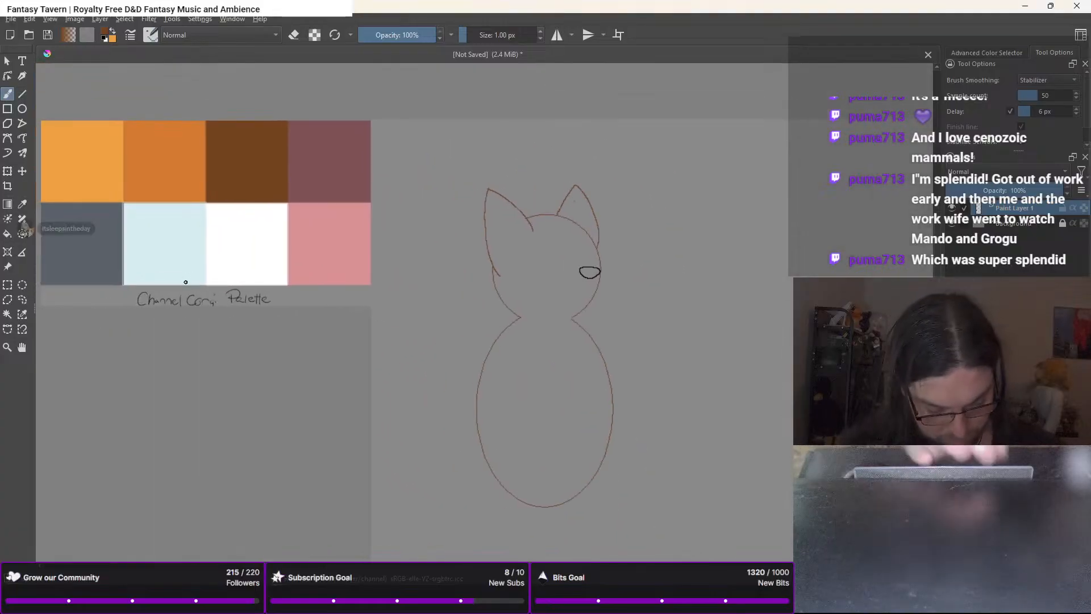
pyautogui.keyDown('ctrl'); pyautogui.click(185, 264); pyautogui.keyUp('ctrl')
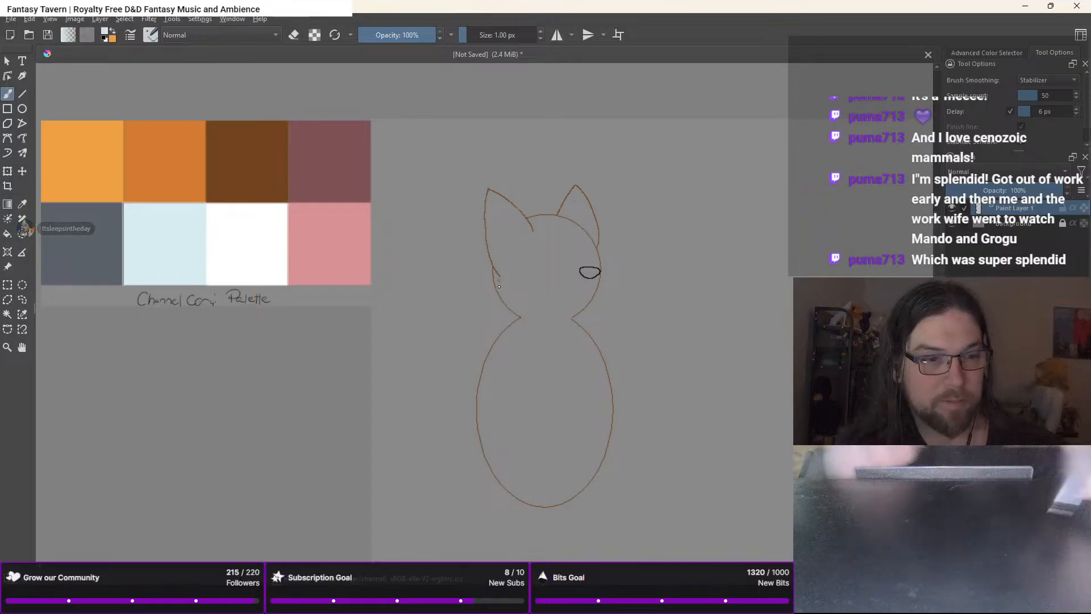
pyautogui.scroll(2, 504, 313)
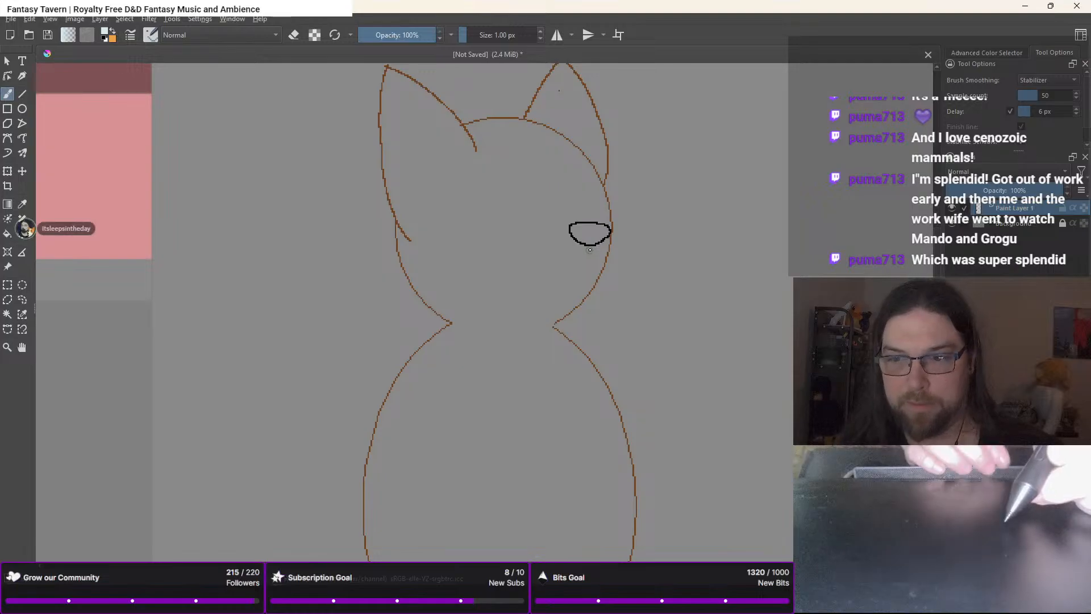
pyautogui.moveTo(588, 262); pyautogui.dragTo(579, 268)
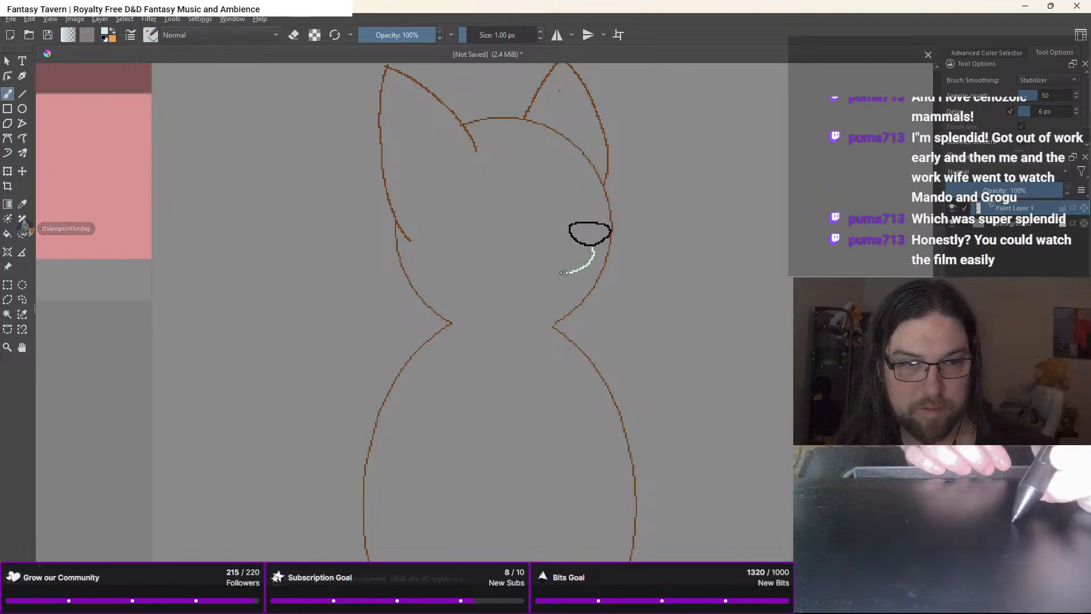
pyautogui.moveTo(555, 272); pyautogui.dragTo(549, 242)
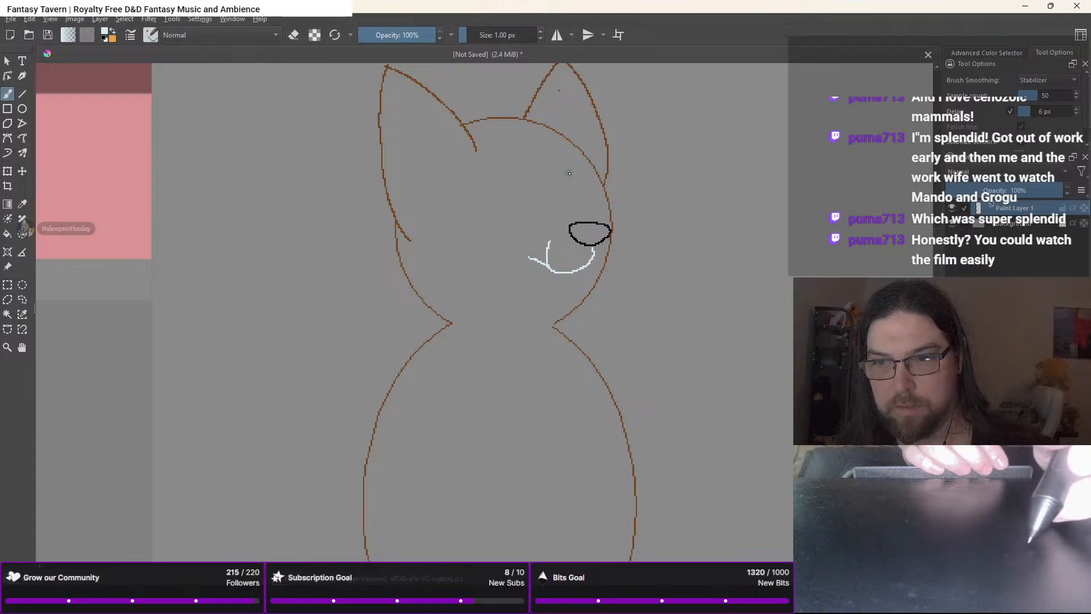
# Draw a pale blue curve from the right ear's base down to the nose, and a short curve closing the muzzle beneath it
pyautogui.moveTo(568, 173); pyautogui.dragTo(592, 199)
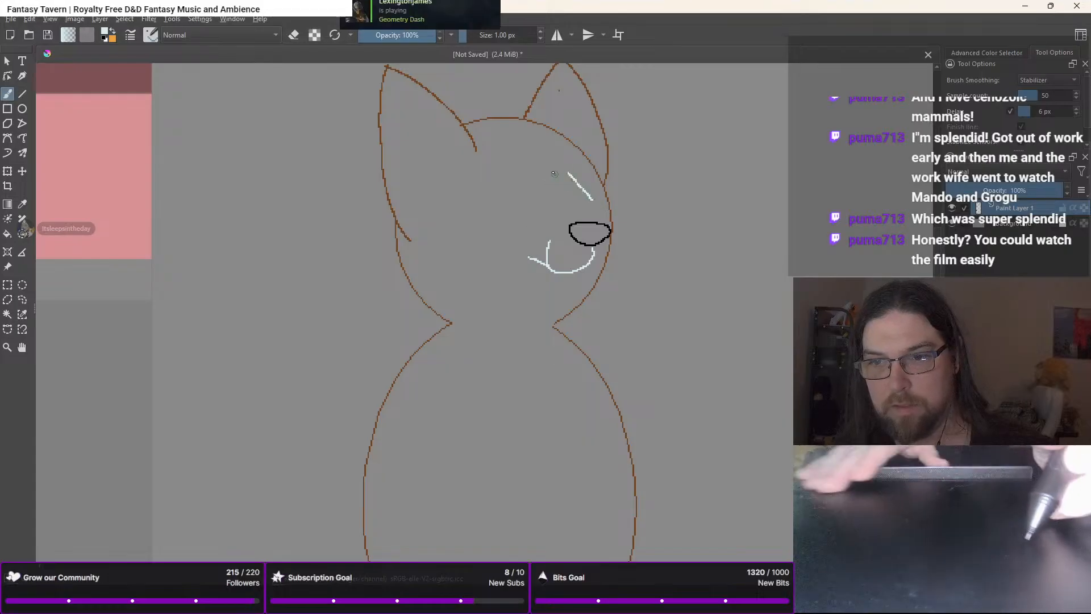
pyautogui.hotkey('ctrl', 'z')
pyautogui.moveTo(521, 119); pyautogui.dragTo(602, 216)
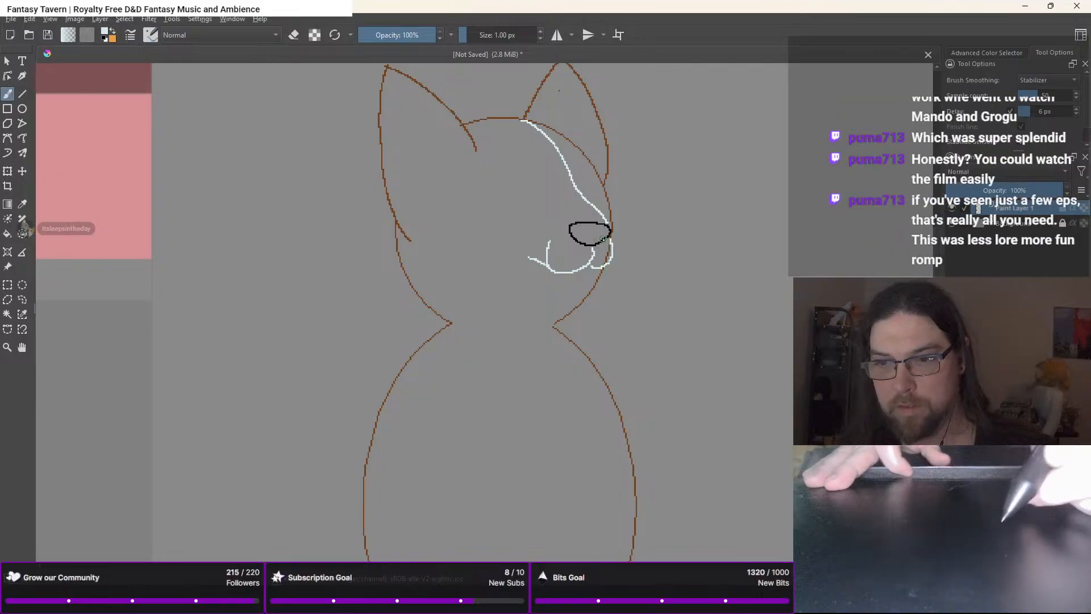
# Erase the brown head outline crossing the muzzle's right edge and the stretch just below the mouth
pyautogui.scroll(4, 611, 252)
pyautogui.press('e')
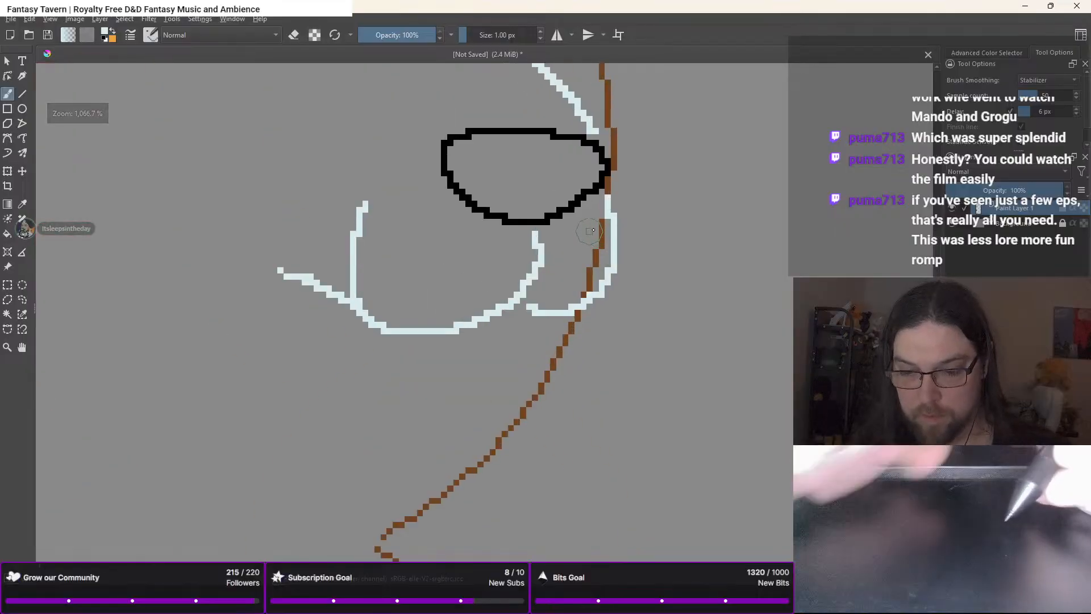
pyautogui.moveTo(602, 221); pyautogui.dragTo(598, 244)
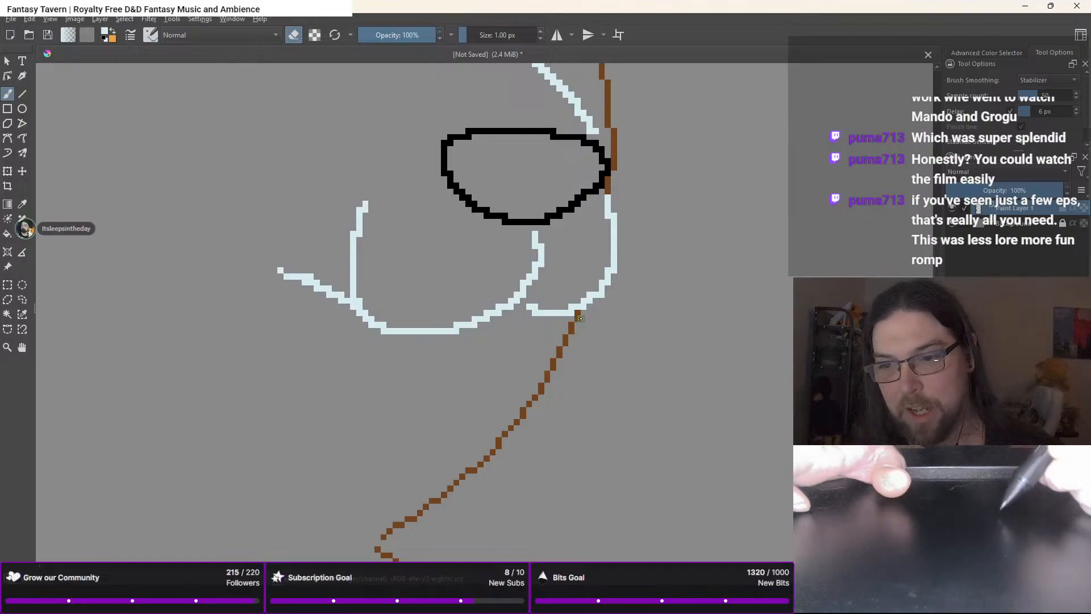
pyautogui.moveTo(571, 322); pyautogui.dragTo(555, 361)
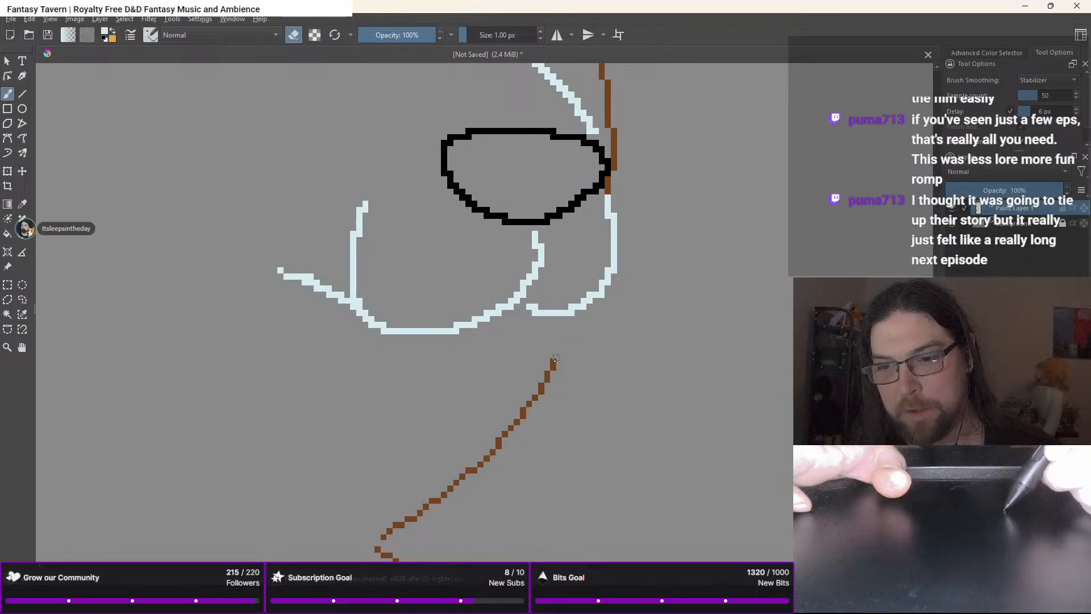
# Draw a pale blue lower jaw curve beneath the mouth, with a short angled stroke at its left end
pyautogui.press('e')
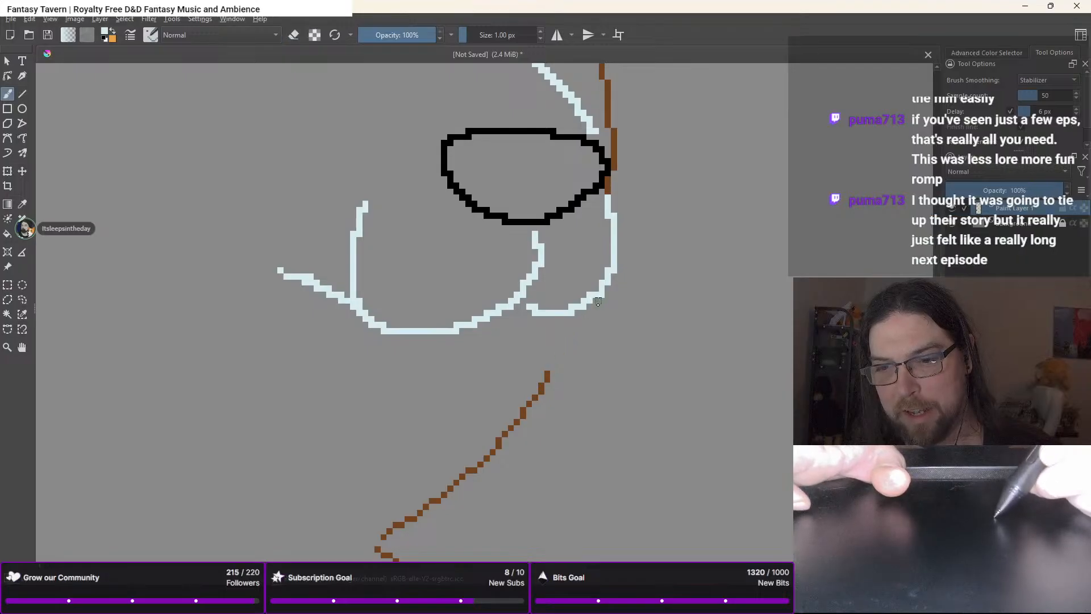
pyautogui.moveTo(594, 329)
pyautogui.mouseDown()
pyautogui.moveTo(543, 372)
pyautogui.moveTo(480, 378)
pyautogui.moveTo(390, 368)
pyautogui.moveTo(366, 313)
pyautogui.mouseUp()
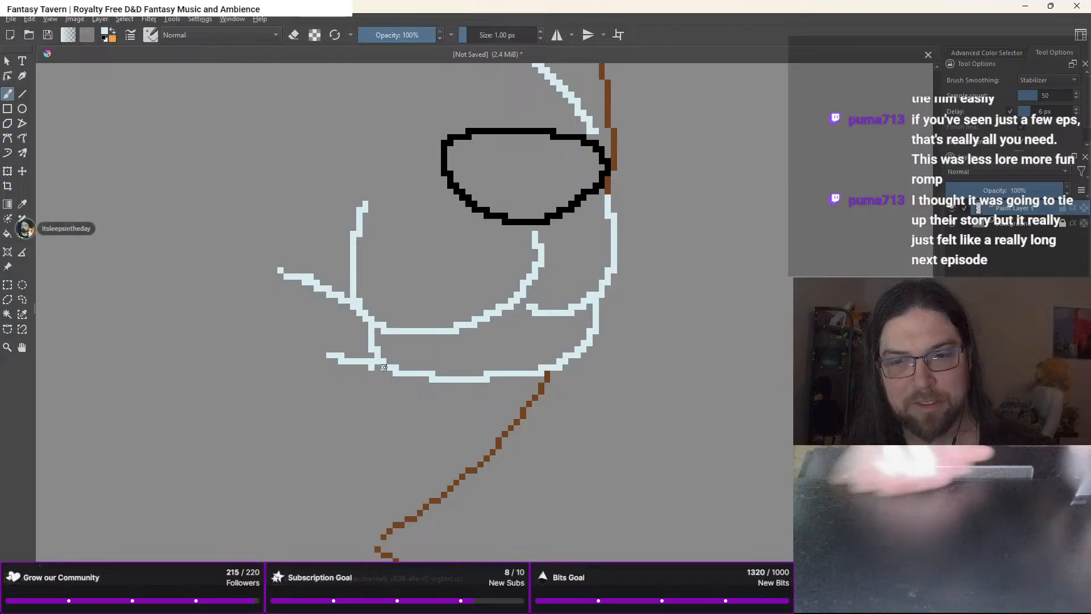
pyautogui.moveTo(380, 365); pyautogui.dragTo(299, 329)
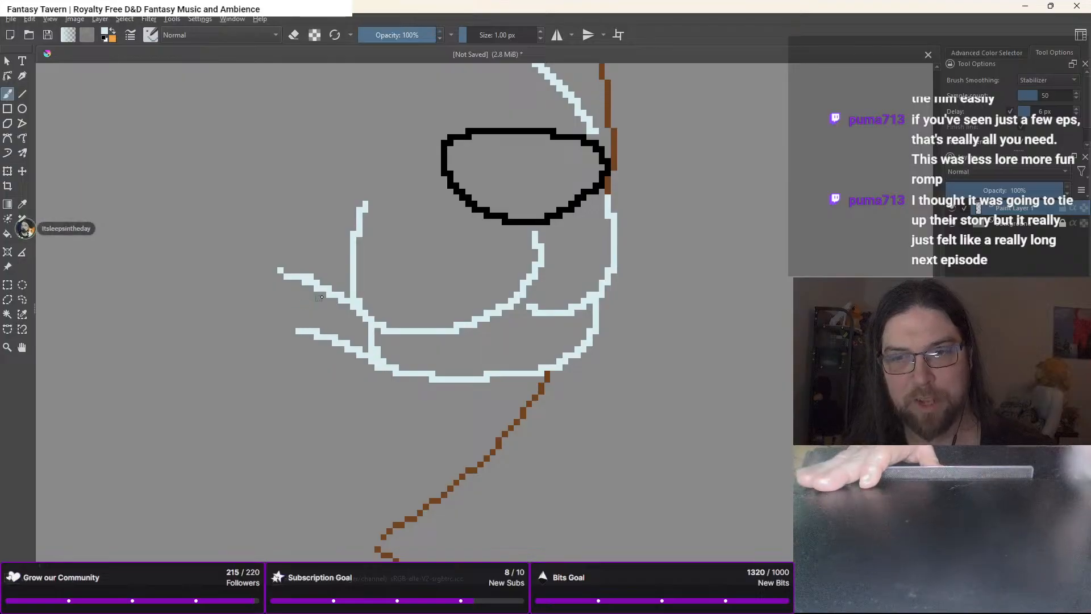
# Trace the top of the head between the ears and the left ear's inner edge in pale blue
pyautogui.scroll(-2, 382, 261)
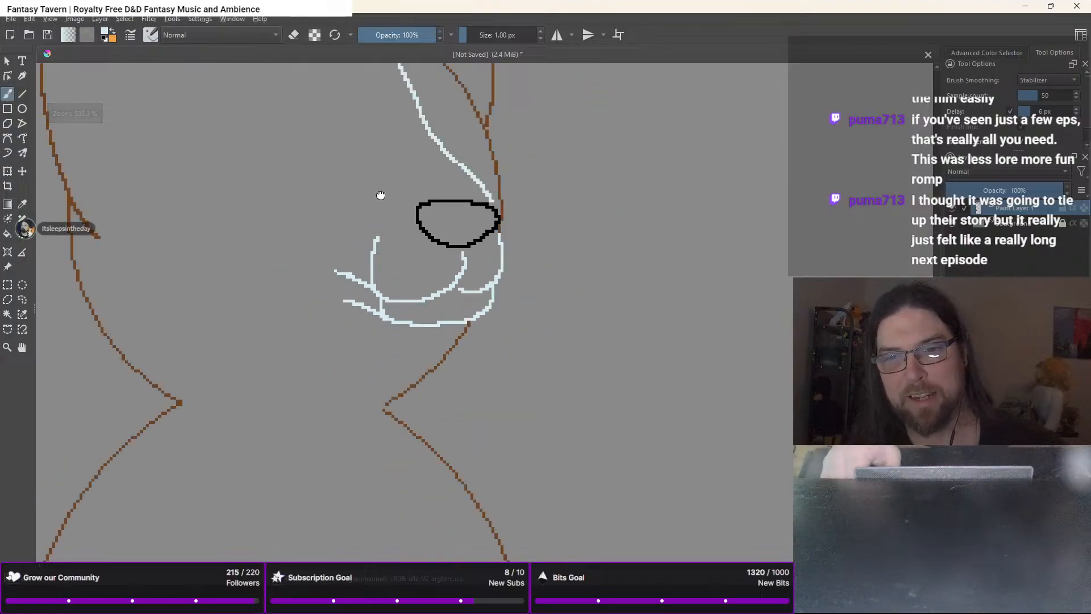
pyautogui.scroll(-1, 381, 195)
pyautogui.scroll(-1, 254, 139)
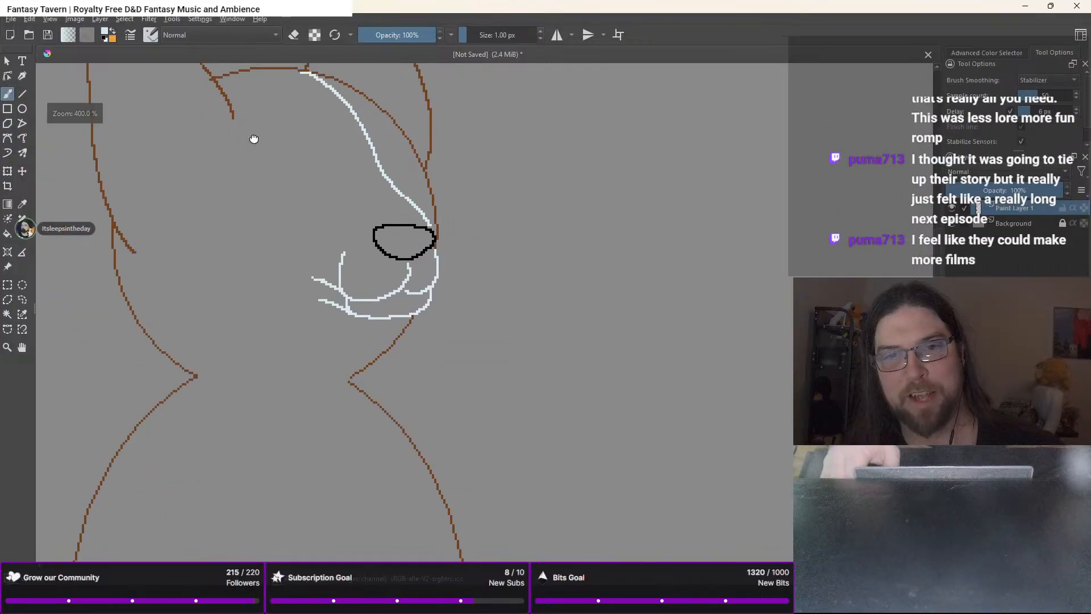
pyautogui.moveTo(254, 139); pyautogui.dragTo(278, 247)
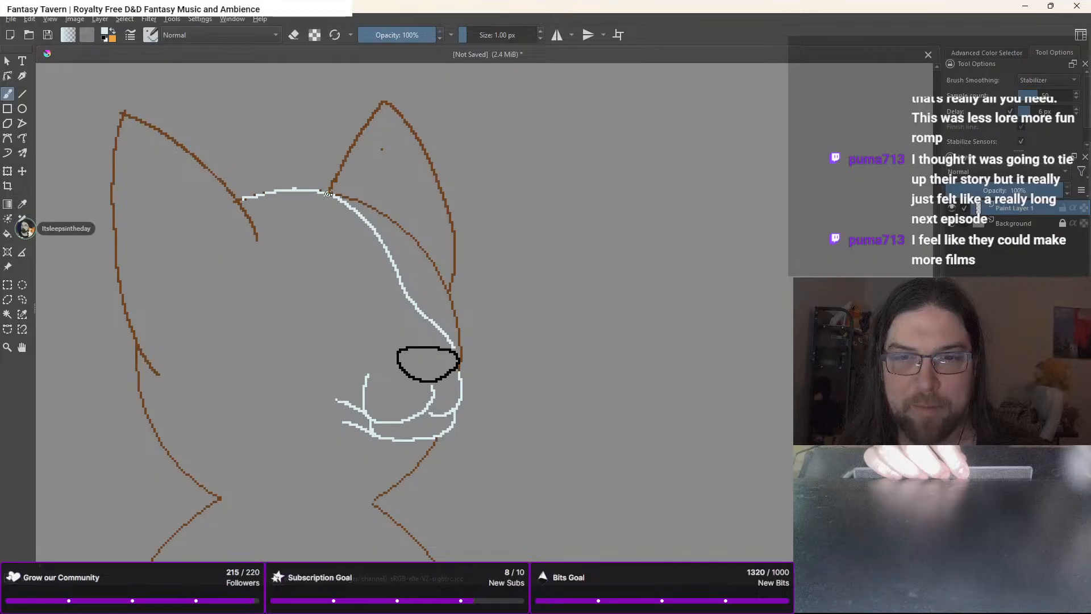
pyautogui.scroll(3, 273, 193)
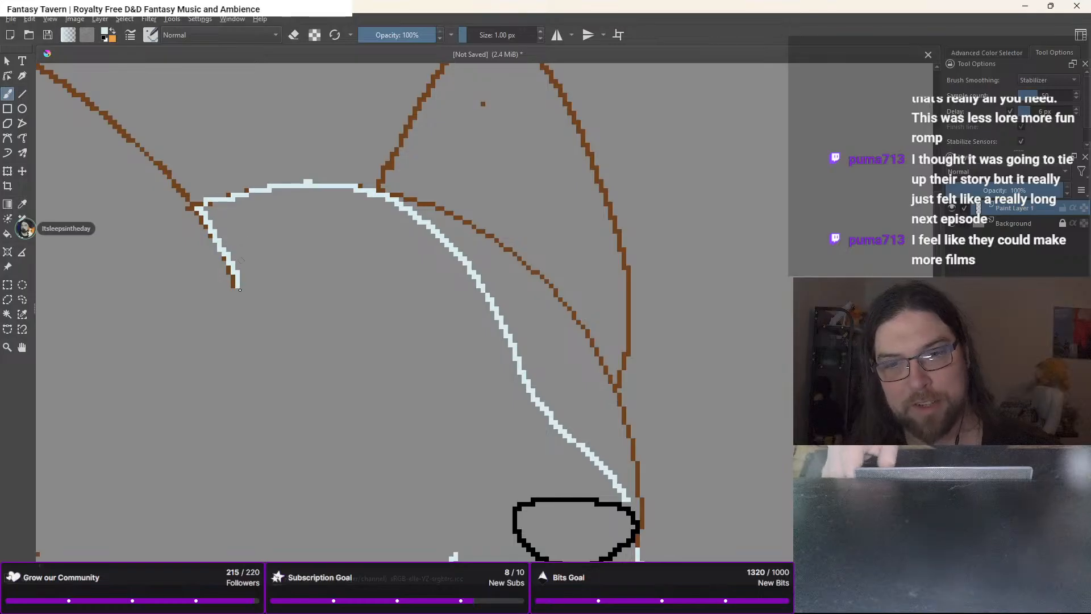
# Set the brush colour to white and draw a curve from the left ear's inner edge down to the muzzle
pyautogui.rightClick(242, 282)
pyautogui.scroll(-6, 273, 255)
pyautogui.moveTo(312, 254); pyautogui.dragTo(653, 215)
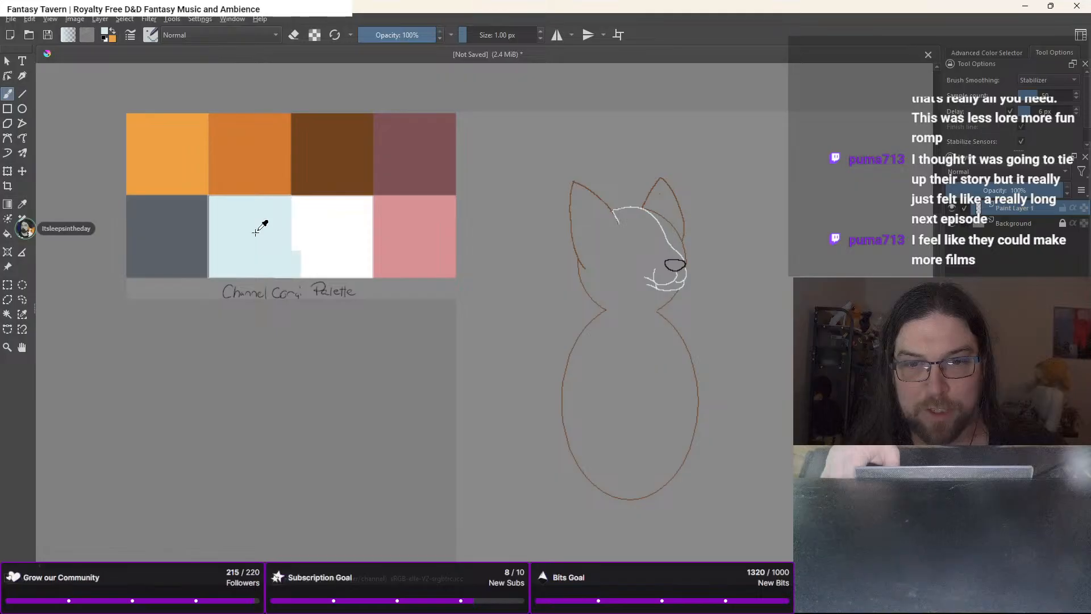
pyautogui.scroll(5, 604, 284)
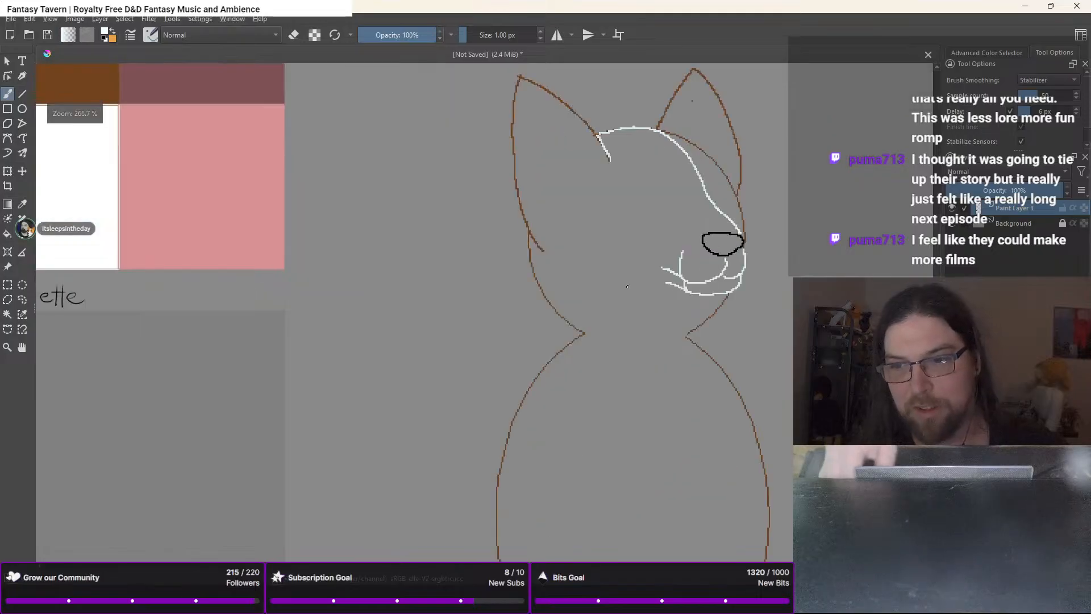
pyautogui.scroll(2, 466, 248)
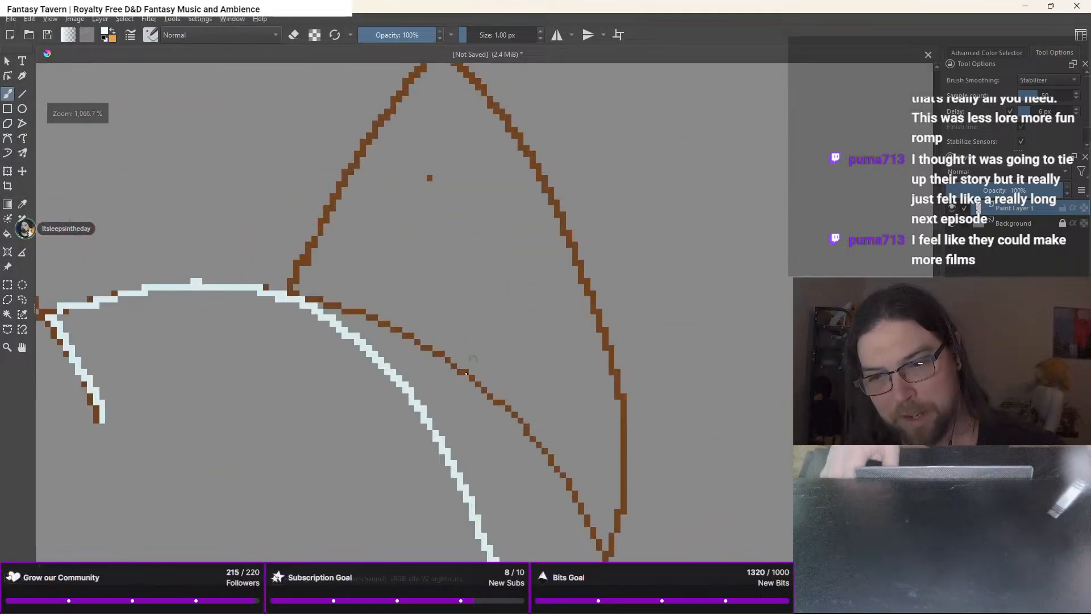
pyautogui.scroll(-2, 432, 239)
pyautogui.scroll(-2, 392, 233)
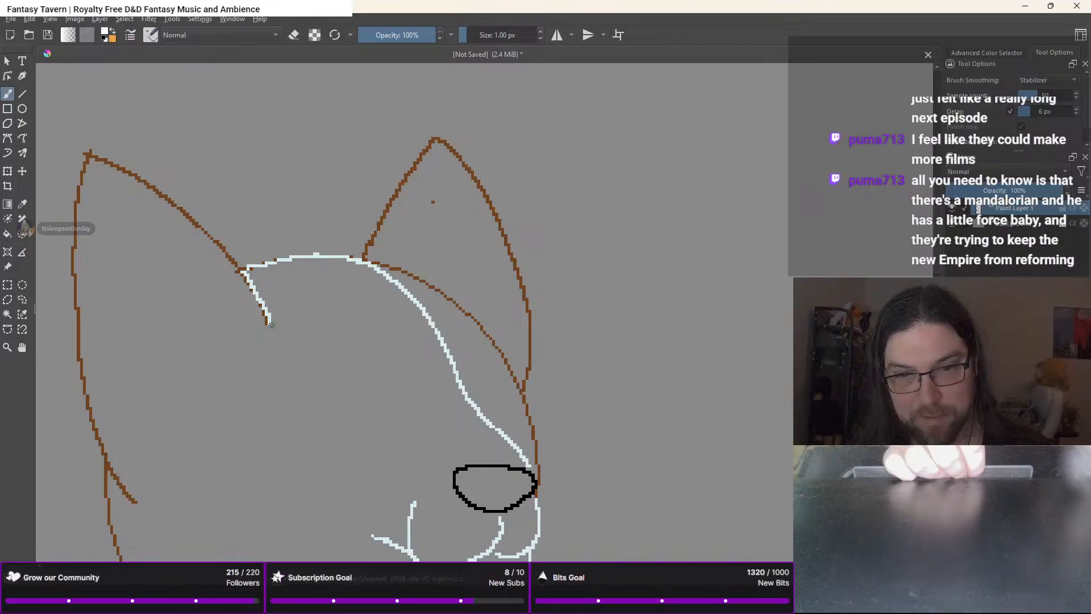
pyautogui.moveTo(271, 325); pyautogui.dragTo(415, 498)
# Return the brush to pale blue and draw a jagged cheek fur outline from the left side of the face to the jaw
pyautogui.rightClick(372, 408)
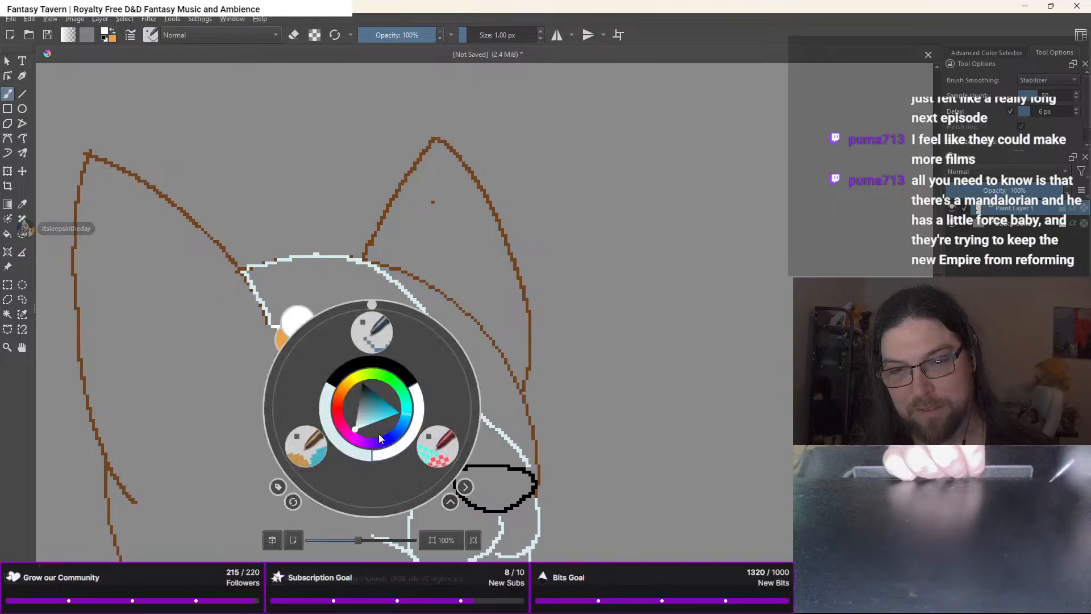
pyautogui.click(326, 415)
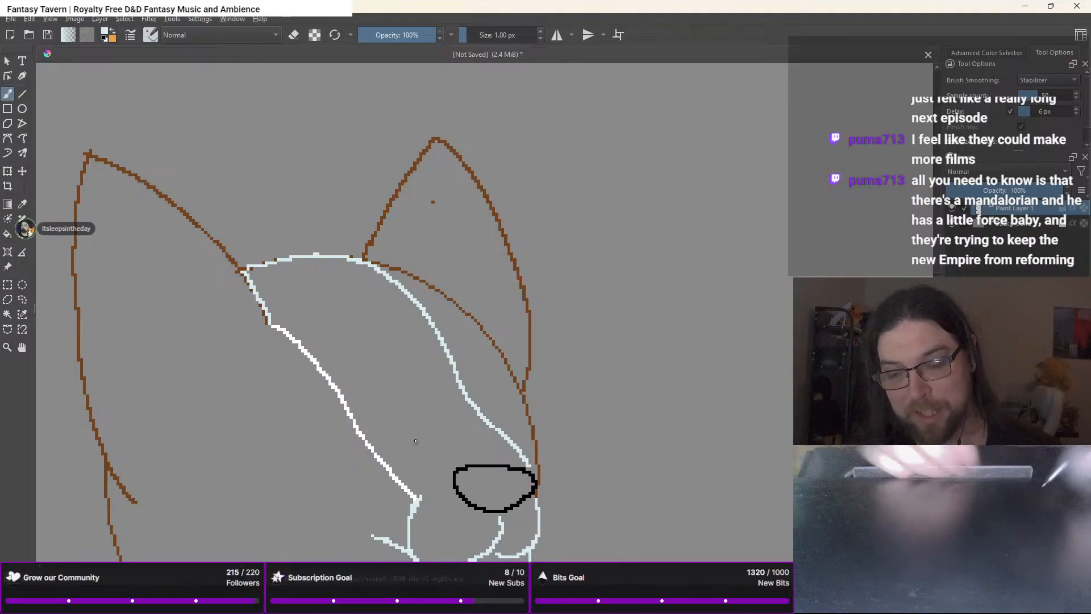
pyautogui.moveTo(292, 312); pyautogui.dragTo(333, 181)
pyautogui.moveTo(266, 330)
pyautogui.mouseDown()
pyautogui.moveTo(201, 401)
pyautogui.moveTo(188, 434)
pyautogui.mouseUp()
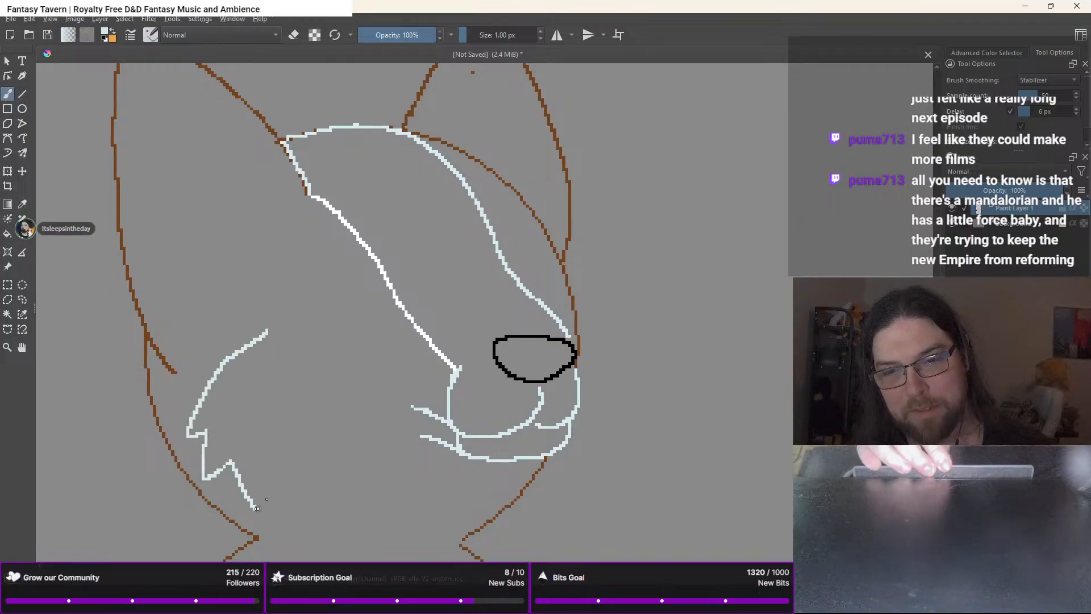
pyautogui.moveTo(258, 507)
pyautogui.mouseDown()
pyautogui.moveTo(284, 521)
pyautogui.moveTo(294, 507)
pyautogui.moveTo(356, 529)
pyautogui.moveTo(402, 469)
pyautogui.mouseUp()
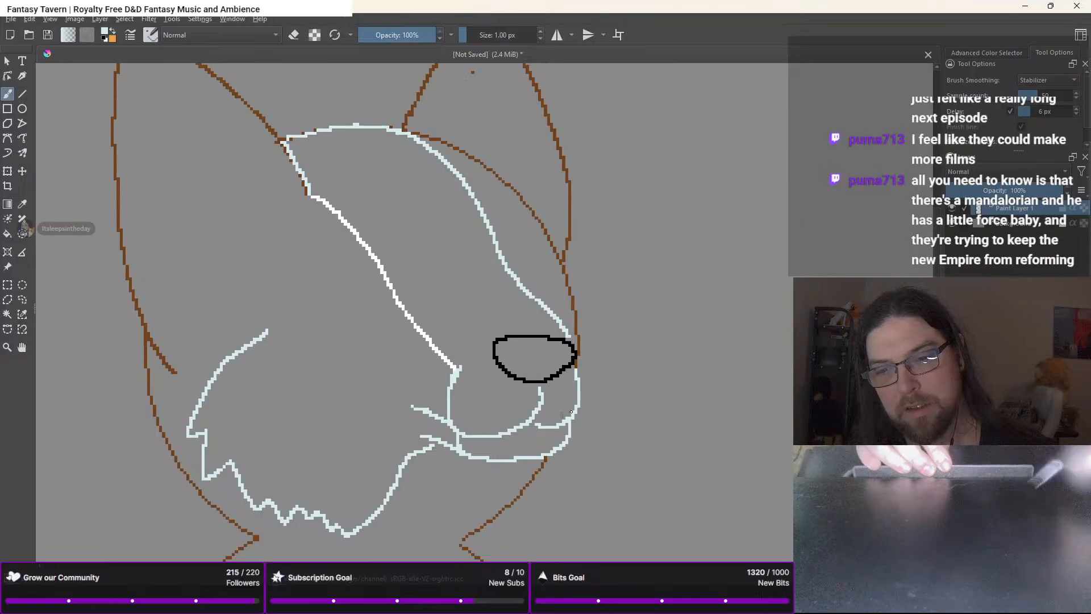
# Draw a jagged fur outline for the right cheek and join it to the forehead line and muzzle beside the nose
pyautogui.moveTo(582, 334)
pyautogui.mouseDown()
pyautogui.moveTo(640, 463)
pyautogui.moveTo(624, 452)
pyautogui.moveTo(608, 498)
pyautogui.moveTo(590, 489)
pyautogui.moveTo(546, 517)
pyautogui.moveTo(504, 506)
pyautogui.mouseUp()
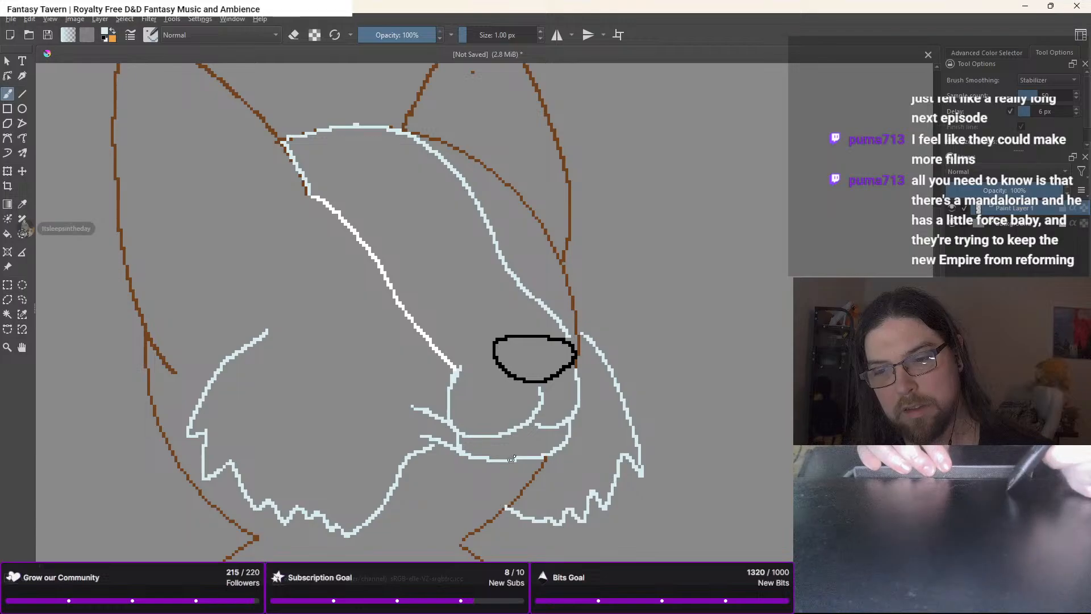
pyautogui.scroll(2, 574, 366)
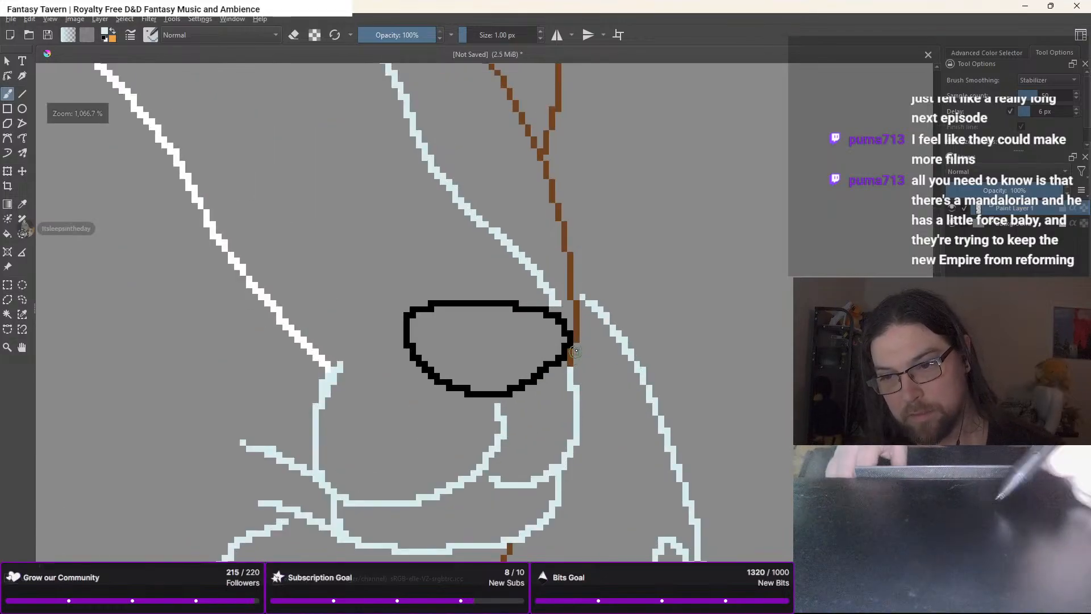
pyautogui.moveTo(577, 332); pyautogui.dragTo(579, 297)
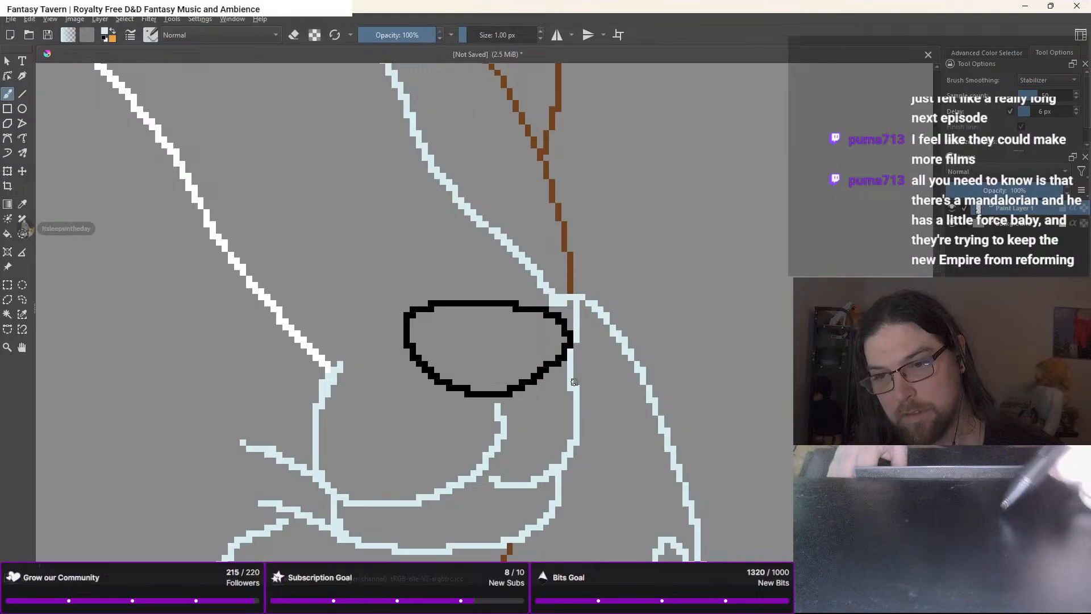
# Erase the head outline below the jaw and connect the jaw and right cheek fur to the neck with pale blue lines
pyautogui.scroll(-5, 574, 381)
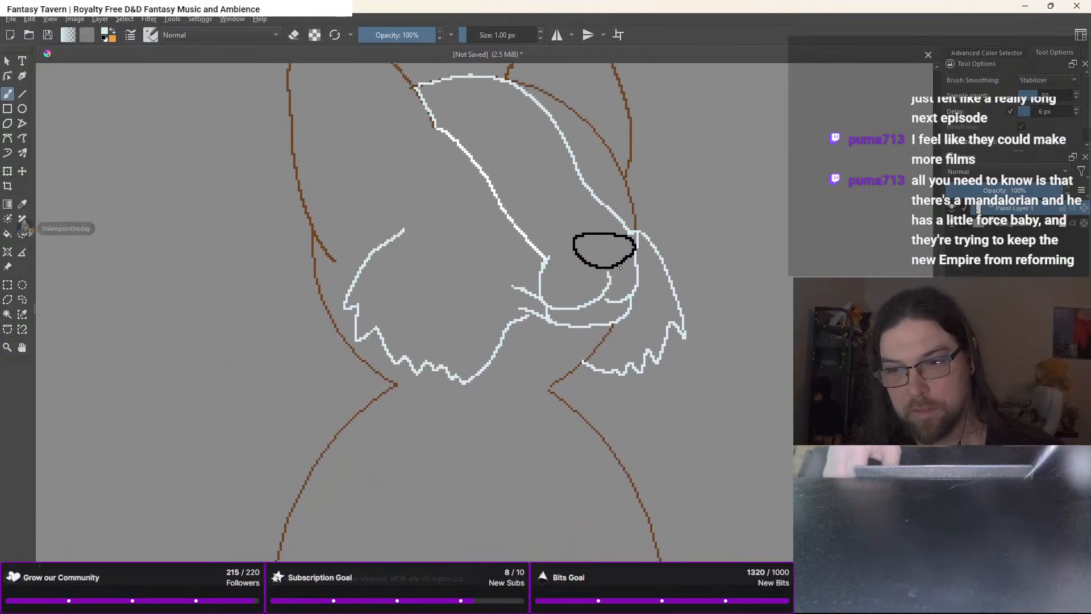
pyautogui.press('e')
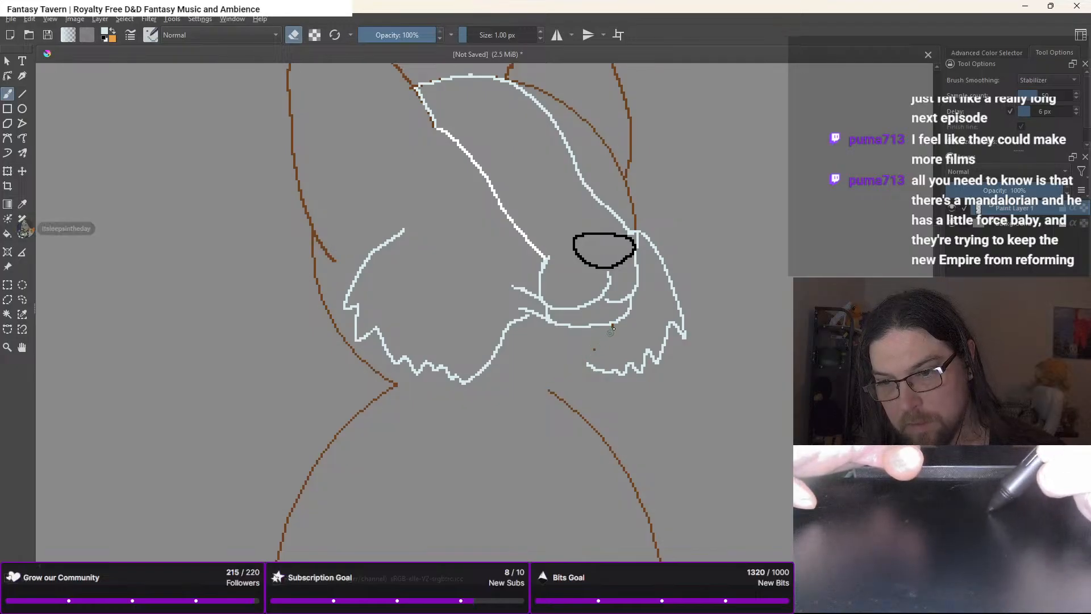
pyautogui.press('e')
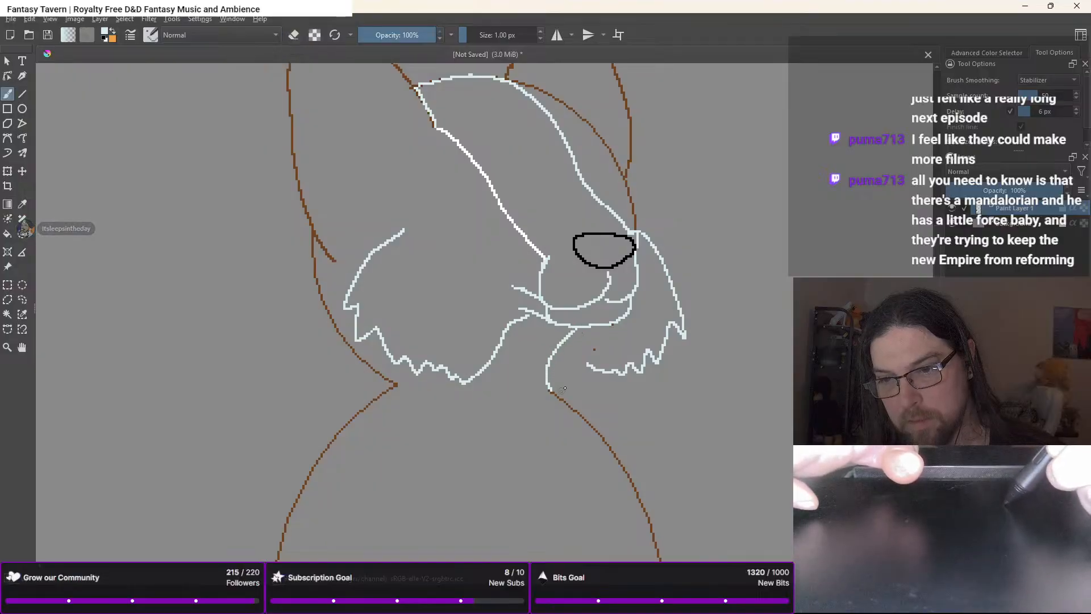
pyautogui.moveTo(592, 369)
pyautogui.mouseDown()
pyautogui.moveTo(577, 390)
pyautogui.moveTo(558, 397)
pyautogui.moveTo(551, 386)
pyautogui.moveTo(575, 382)
pyautogui.moveTo(550, 390)
pyautogui.mouseUp()
pyautogui.hotkey('ctrl', 'z')
# Try a narrower edge for the right cheek, and erase both that line and the outer cheek fur above the lower tufts
pyautogui.moveTo(639, 229); pyautogui.dragTo(647, 271)
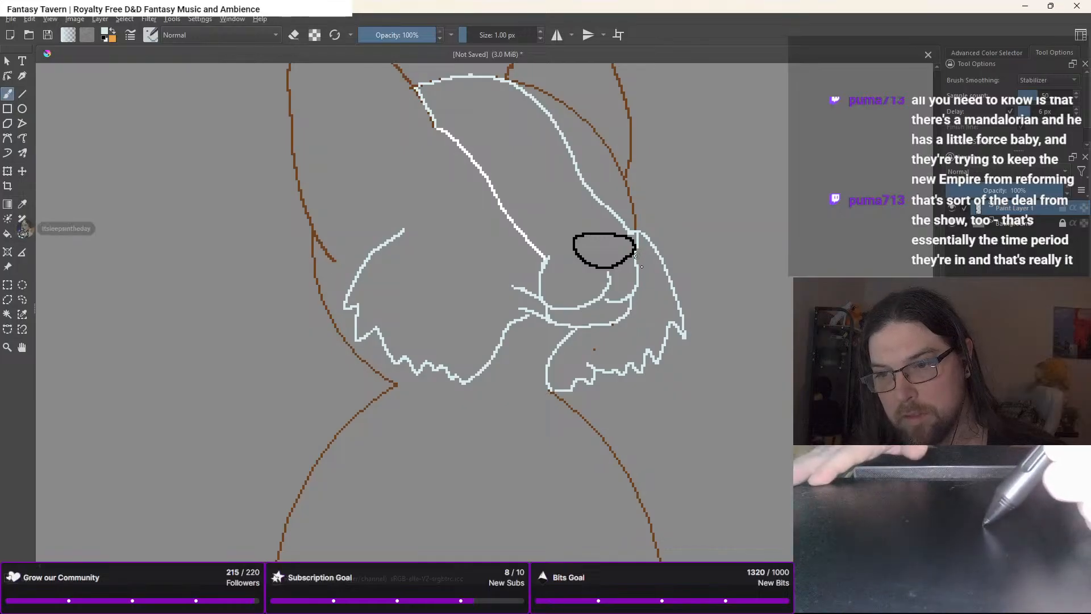
pyautogui.moveTo(641, 267); pyautogui.dragTo(642, 350)
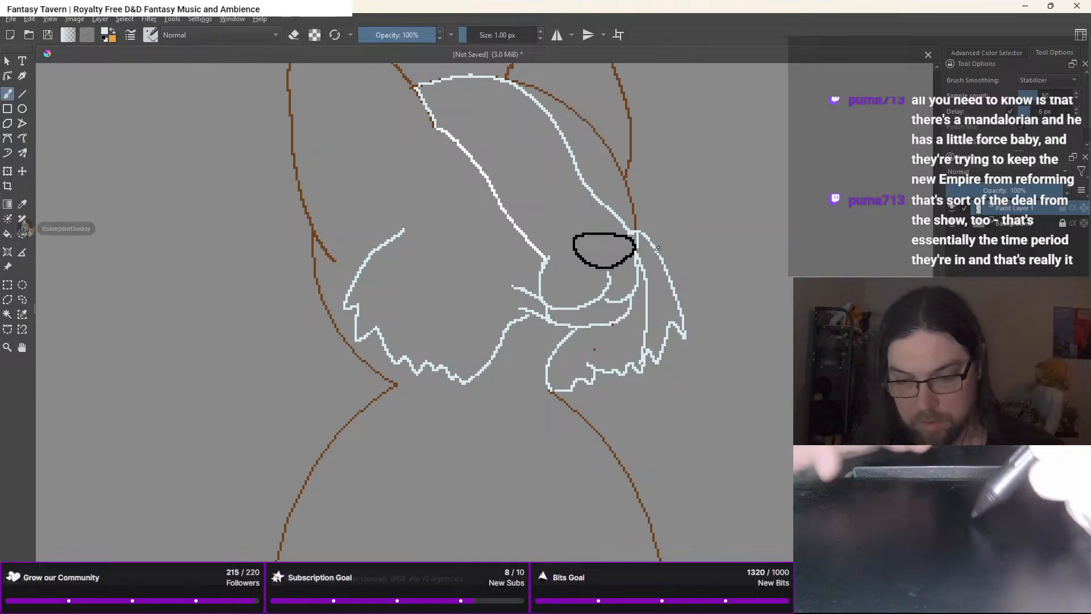
pyautogui.press('e')
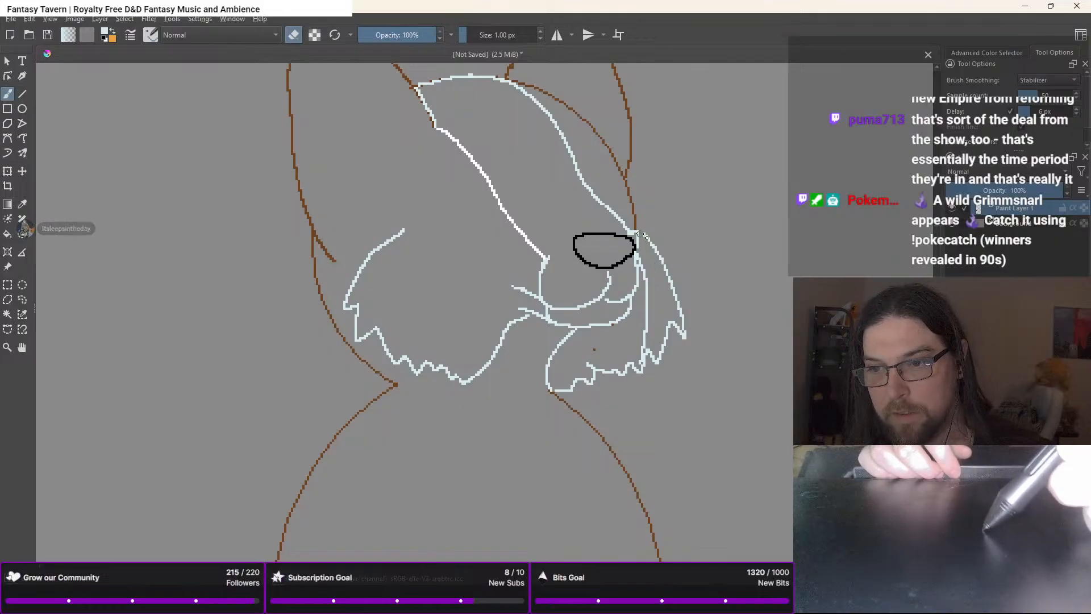
pyautogui.moveTo(642, 235)
pyautogui.mouseDown()
pyautogui.moveTo(668, 269)
pyautogui.moveTo(683, 332)
pyautogui.moveTo(673, 327)
pyautogui.moveTo(657, 354)
pyautogui.mouseUp()
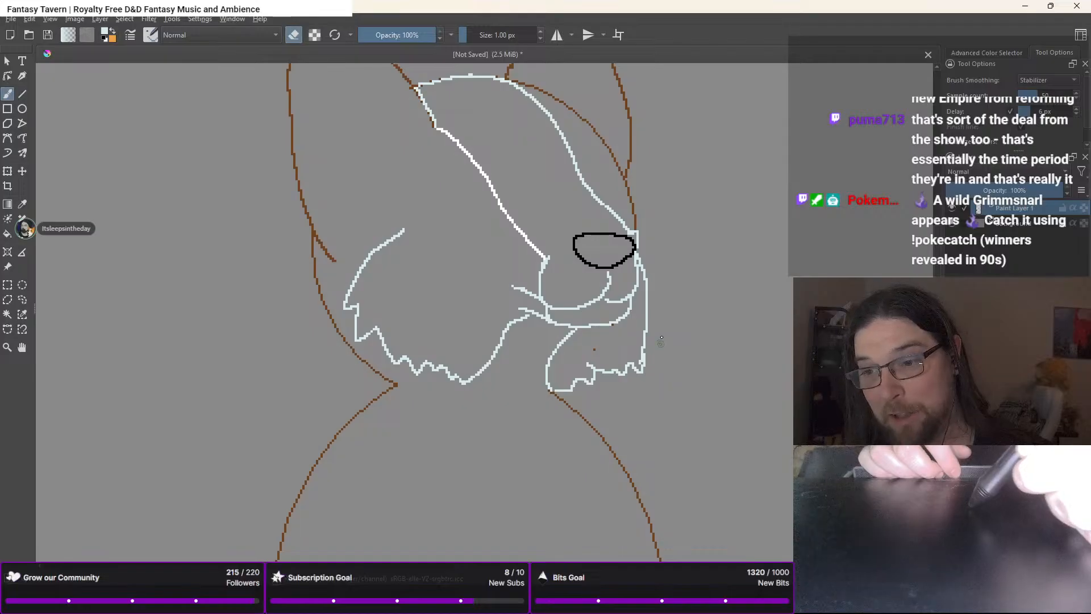
pyautogui.moveTo(640, 262); pyautogui.dragTo(646, 282)
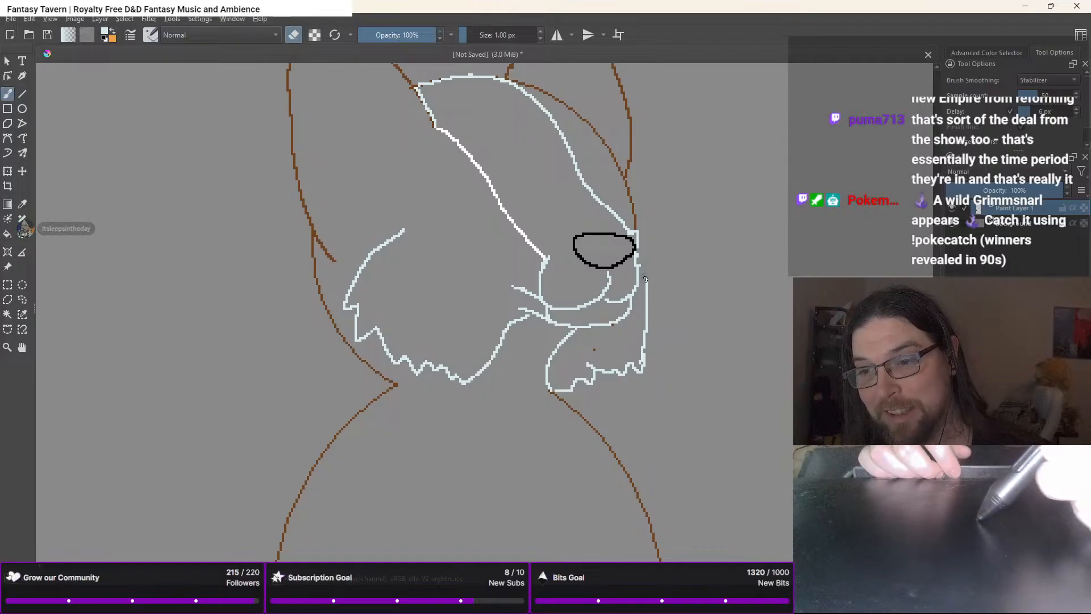
pyautogui.moveTo(646, 322); pyautogui.dragTo(647, 322)
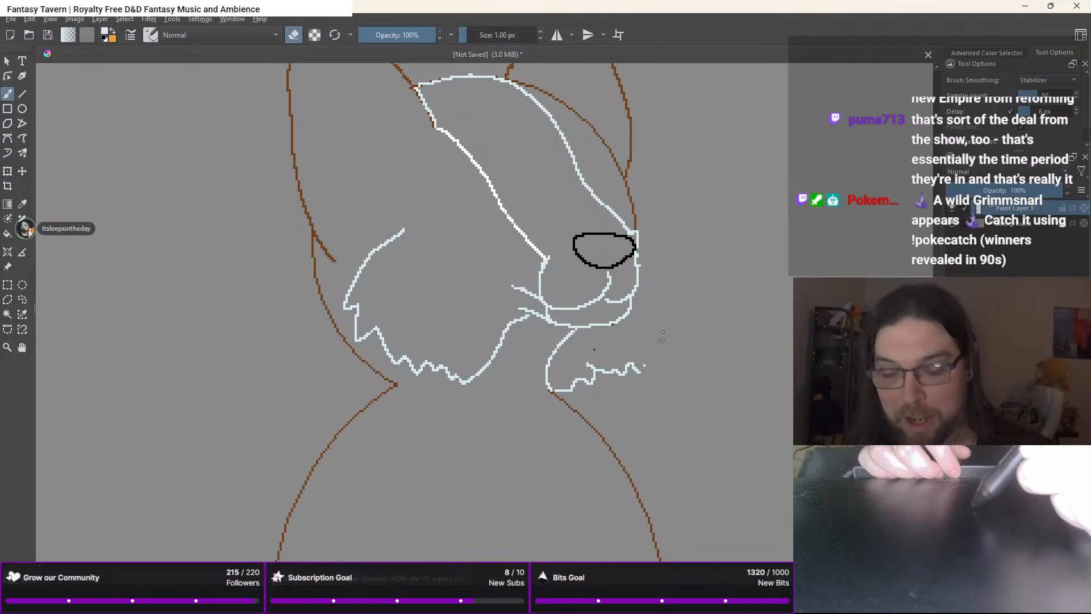
# Redraw the right cheek in pale blue as a shorter jagged curve closer to the muzzle
pyautogui.press('e')
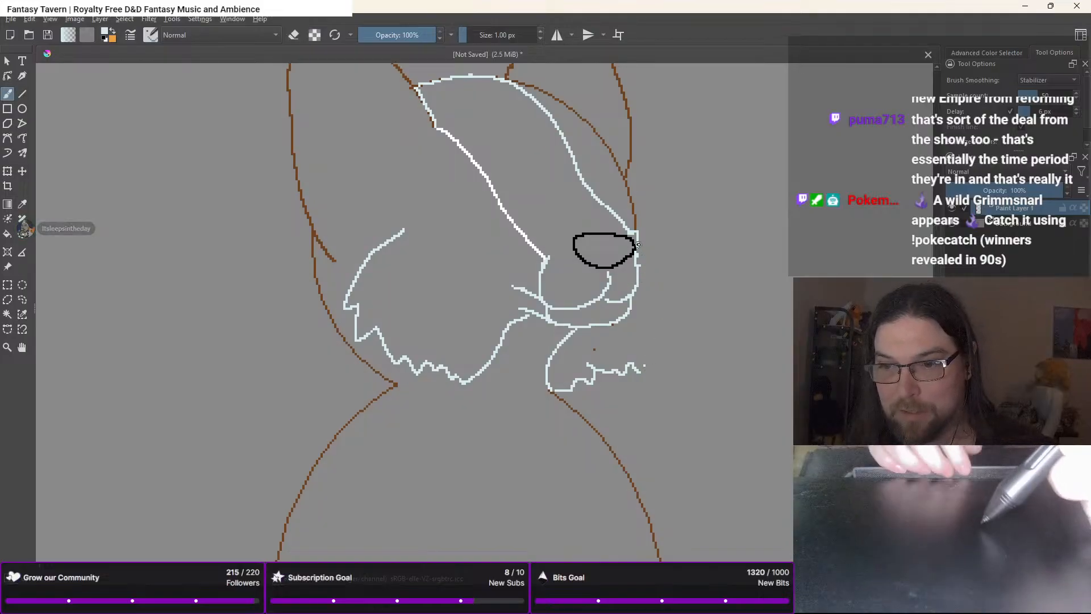
pyautogui.moveTo(639, 235)
pyautogui.mouseDown()
pyautogui.moveTo(664, 284)
pyautogui.moveTo(655, 279)
pyautogui.moveTo(647, 323)
pyautogui.mouseUp()
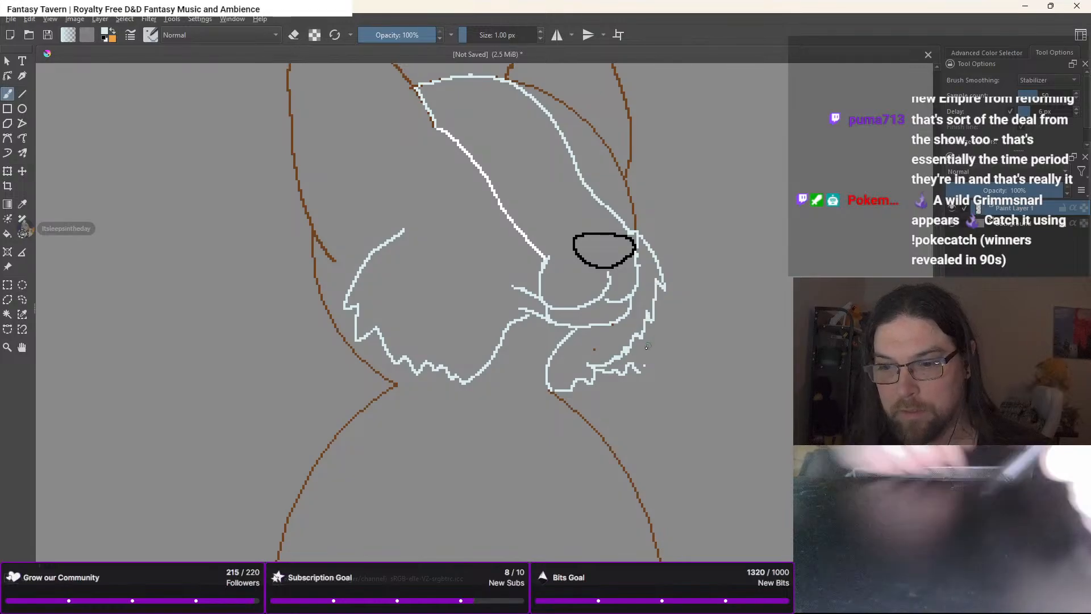
# Erase the leftover fur strokes below the right cheek's jagged edge with the 32 px brush preset
pyautogui.rightClick(651, 307)
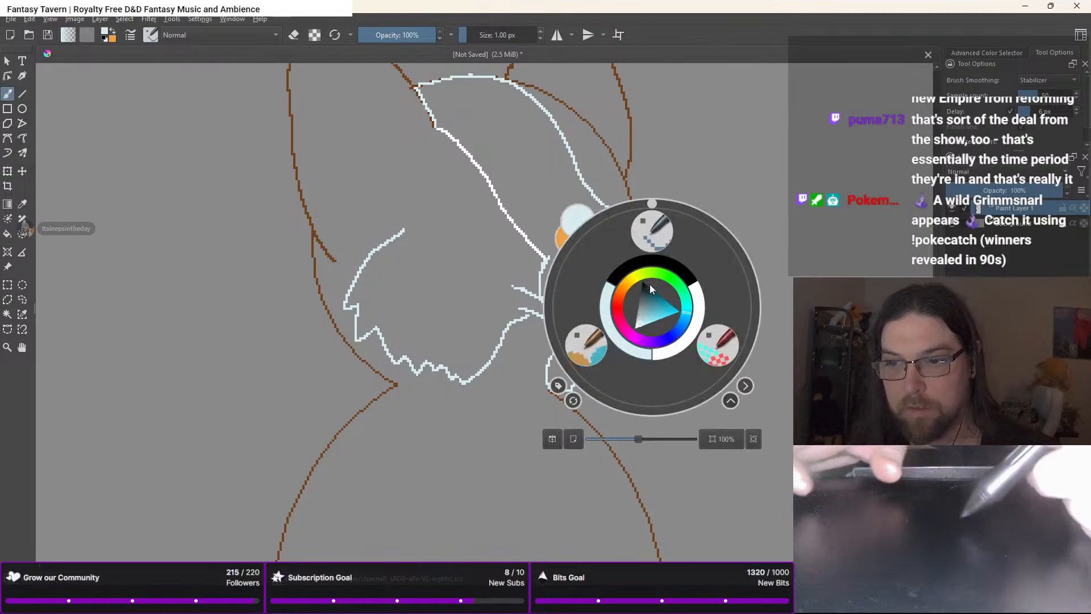
pyautogui.click(596, 344)
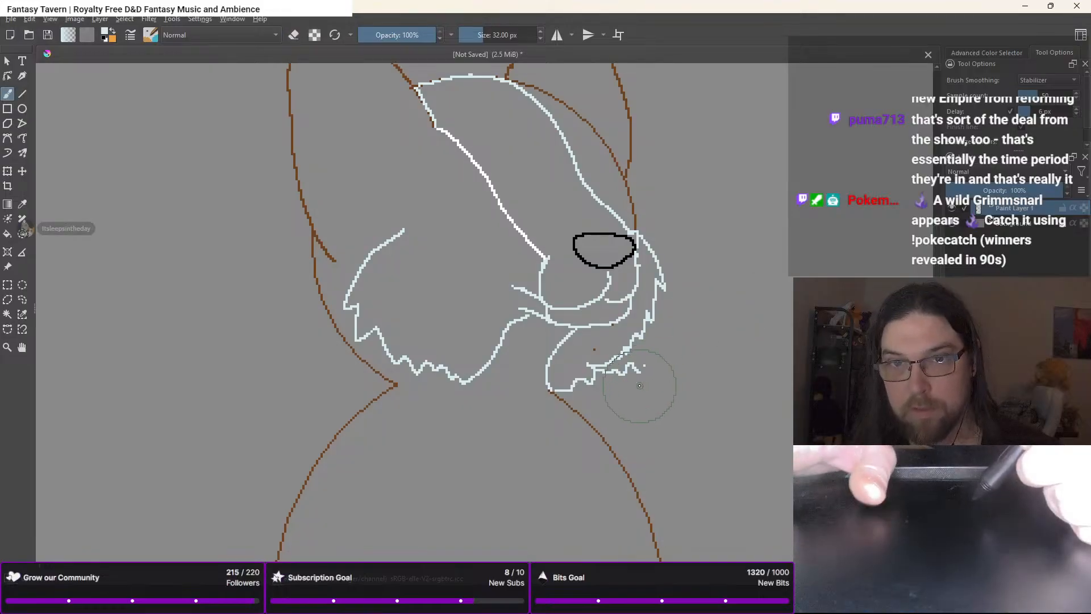
pyautogui.moveTo(640, 394); pyautogui.dragTo(650, 379)
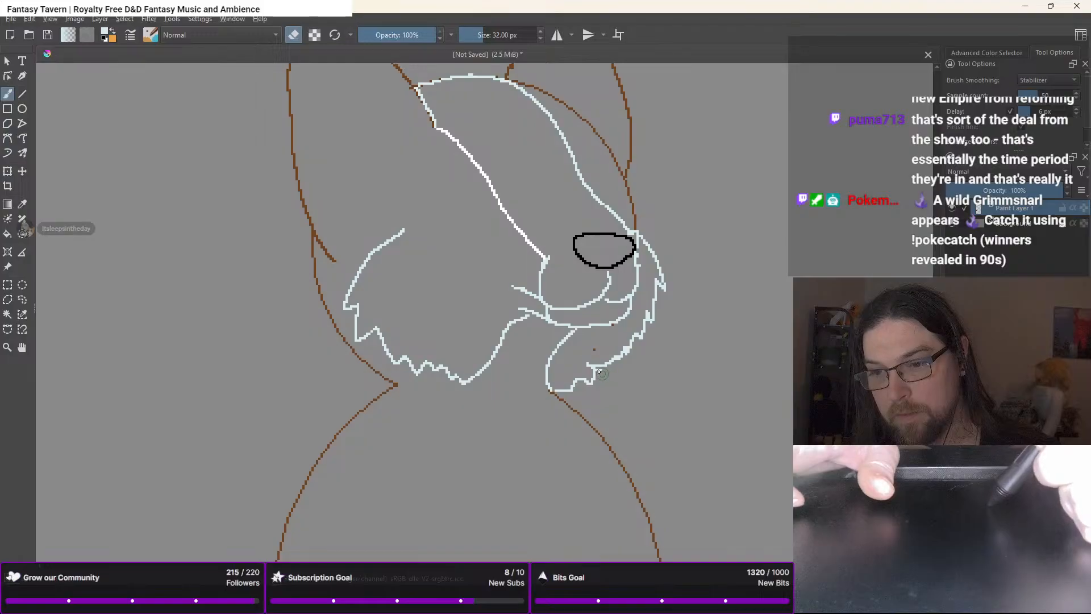
pyautogui.moveTo(599, 372); pyautogui.dragTo(588, 376)
pyautogui.press('e')
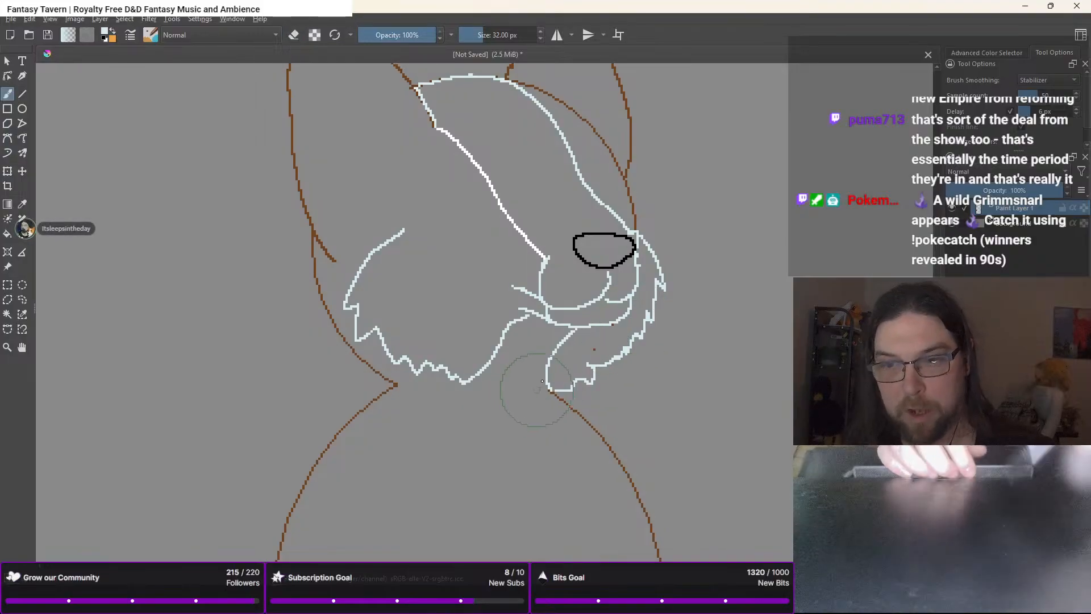
pyautogui.rightClick(511, 381)
pyautogui.click(458, 263)
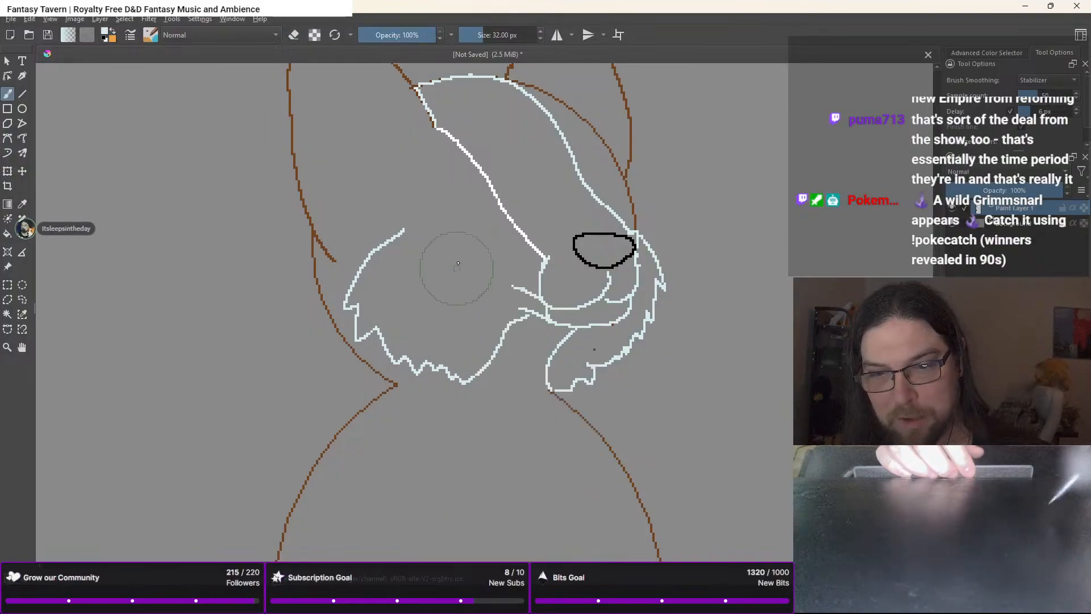
pyautogui.click(354, 189)
pyautogui.hotkey('ctrl', 'z')
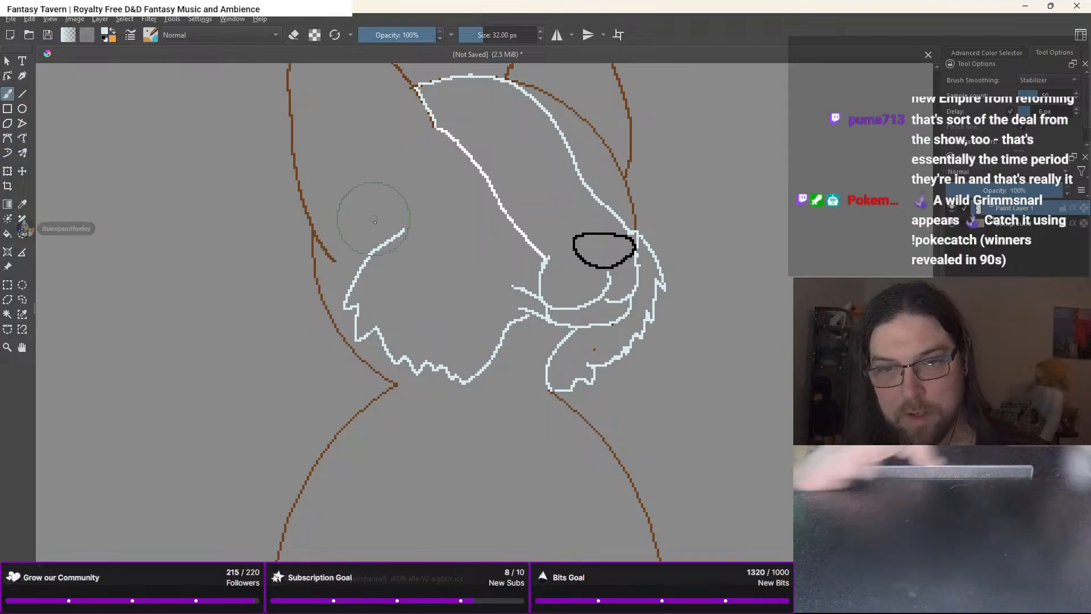
# Draw rounded black outlines for both eyes with the 1 px pixel brush, one on each side of the forehead stripe
pyautogui.rightClick(375, 222)
pyautogui.click(380, 305)
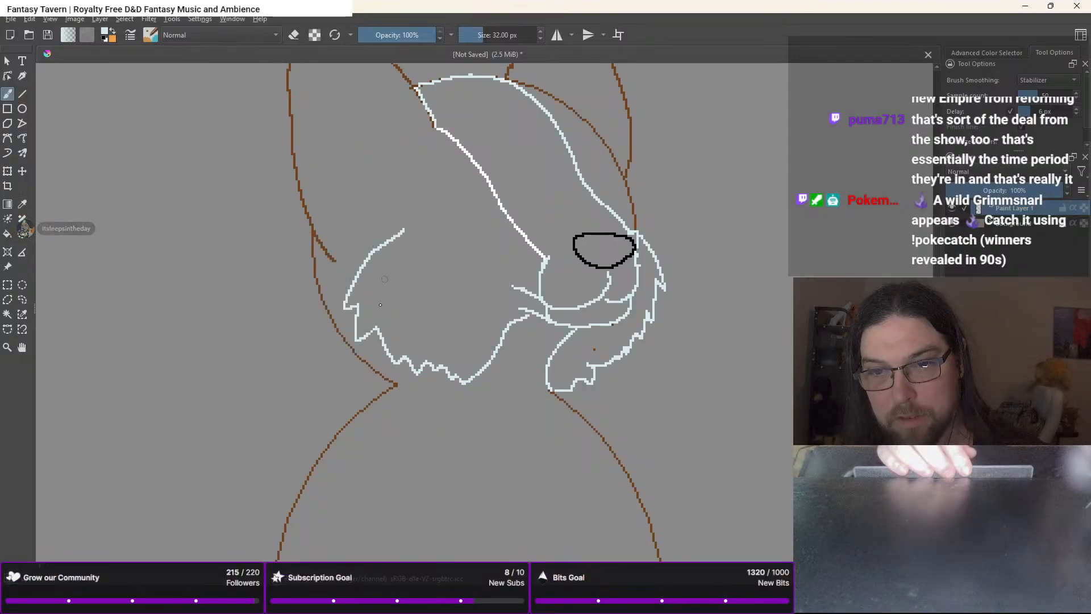
pyautogui.rightClick(380, 304)
pyautogui.click(391, 208)
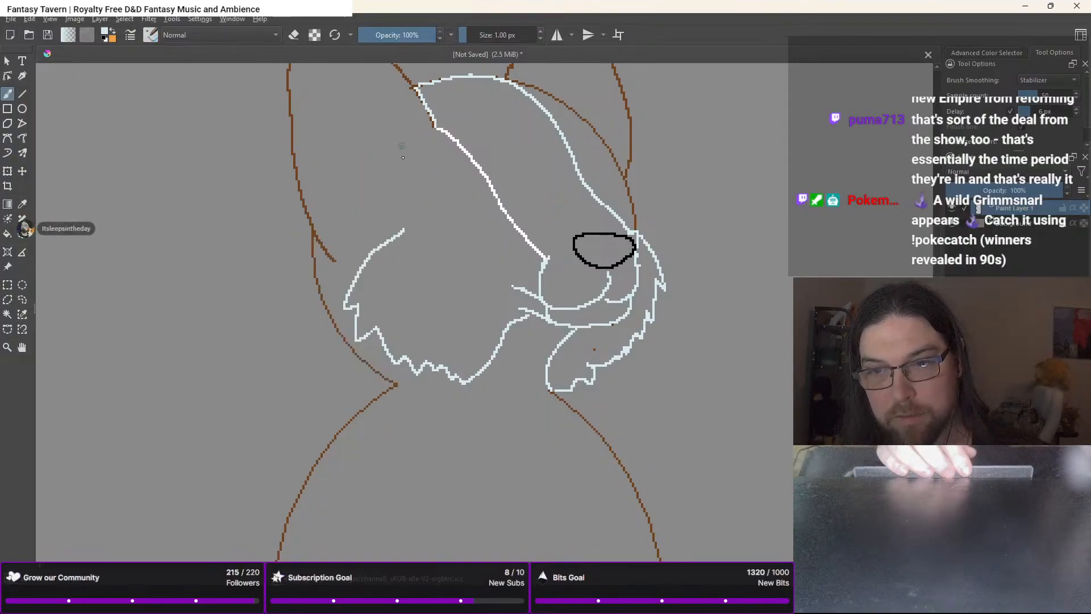
pyautogui.rightClick(433, 236)
pyautogui.click(459, 182)
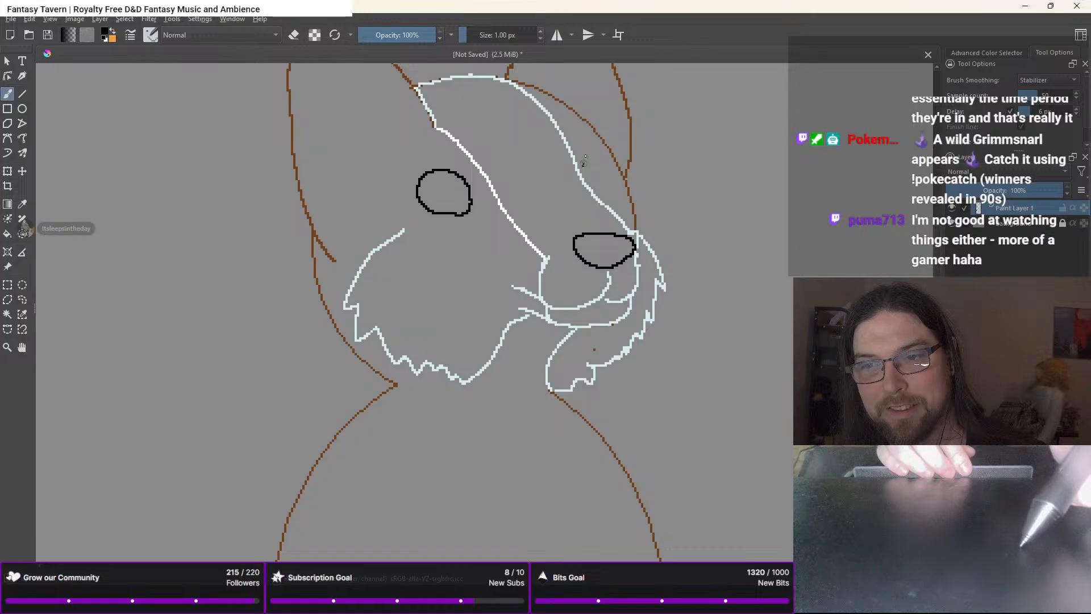
pyautogui.moveTo(584, 166)
pyautogui.mouseDown()
pyautogui.moveTo(594, 146)
pyautogui.moveTo(606, 147)
pyautogui.moveTo(583, 174)
pyautogui.moveTo(618, 171)
pyautogui.mouseUp()
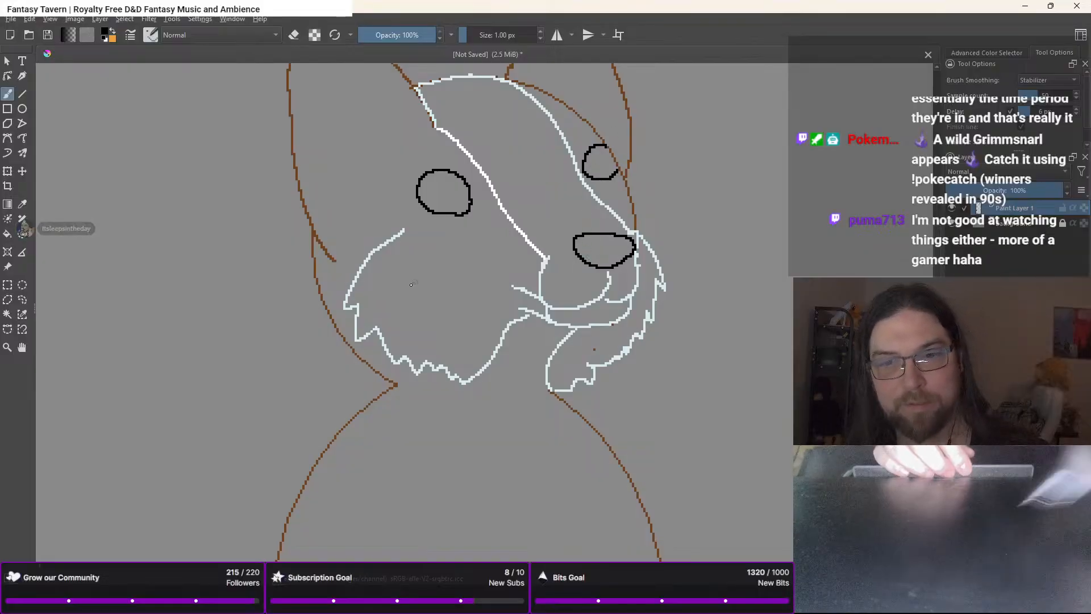
# Pick the dark brown from the palette swatches and add short strokes at the base of the left ear
pyautogui.rightClick(386, 242)
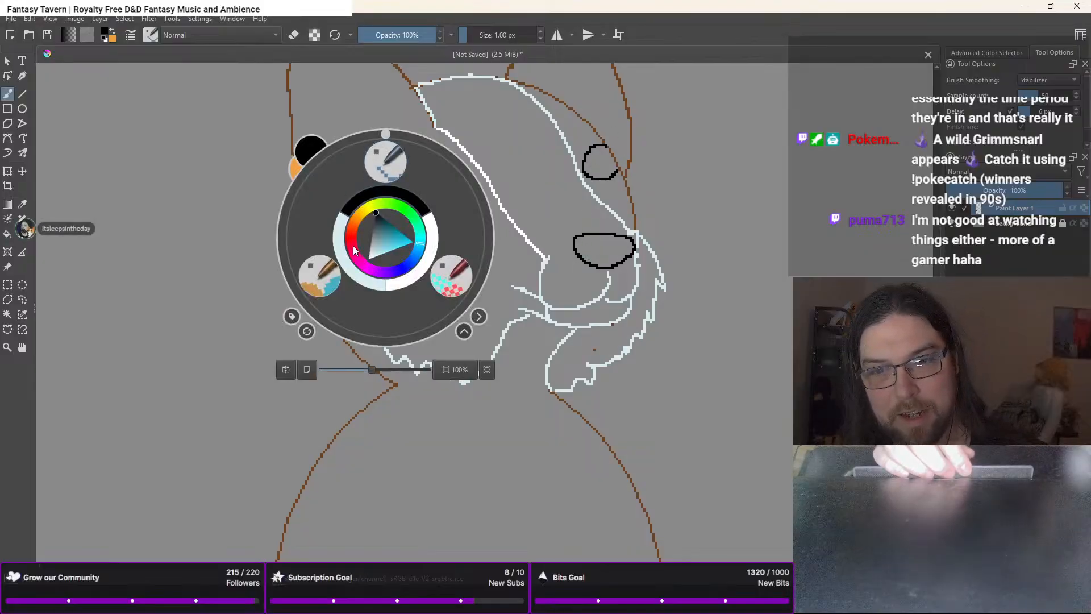
pyautogui.rightClick(358, 221)
pyautogui.scroll(-4, 358, 221)
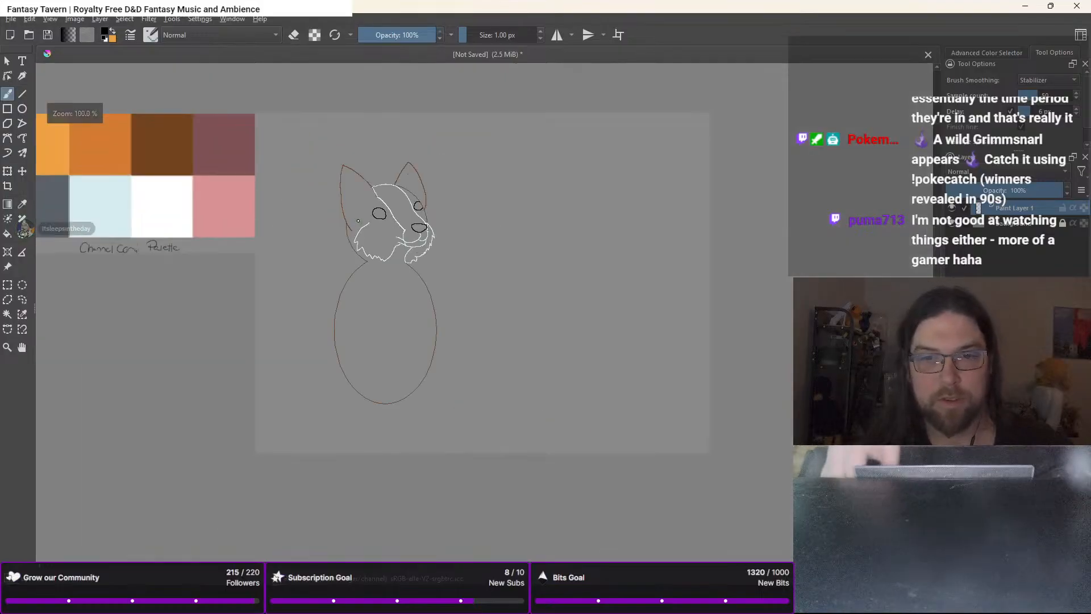
pyautogui.moveTo(358, 221); pyautogui.dragTo(473, 237)
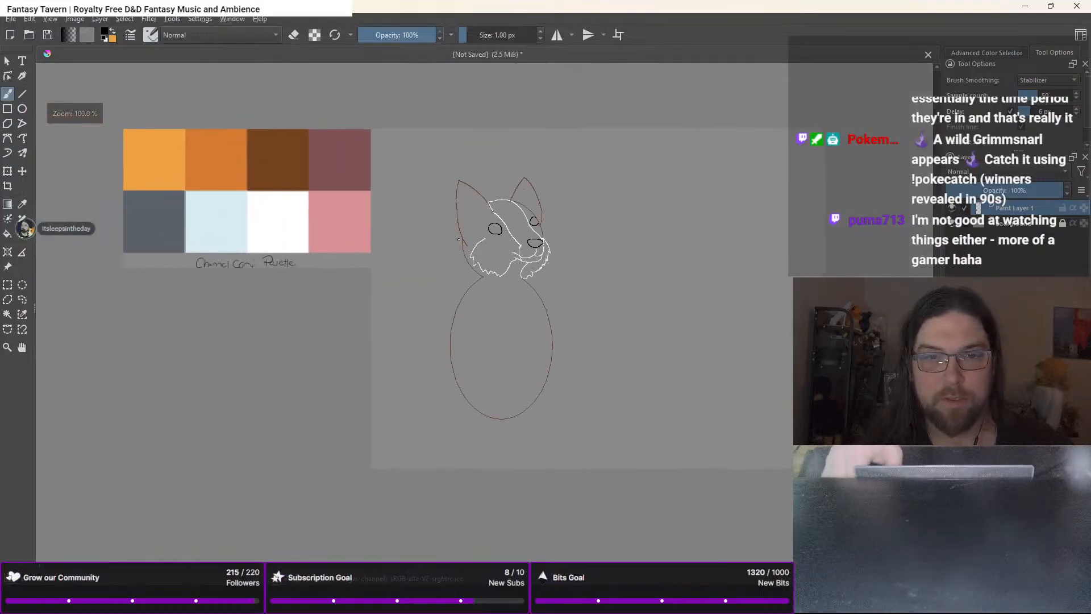
pyautogui.keyDown('ctrl'); pyautogui.click(288, 157); pyautogui.keyUp('ctrl')
pyautogui.scroll(3, 636, 311)
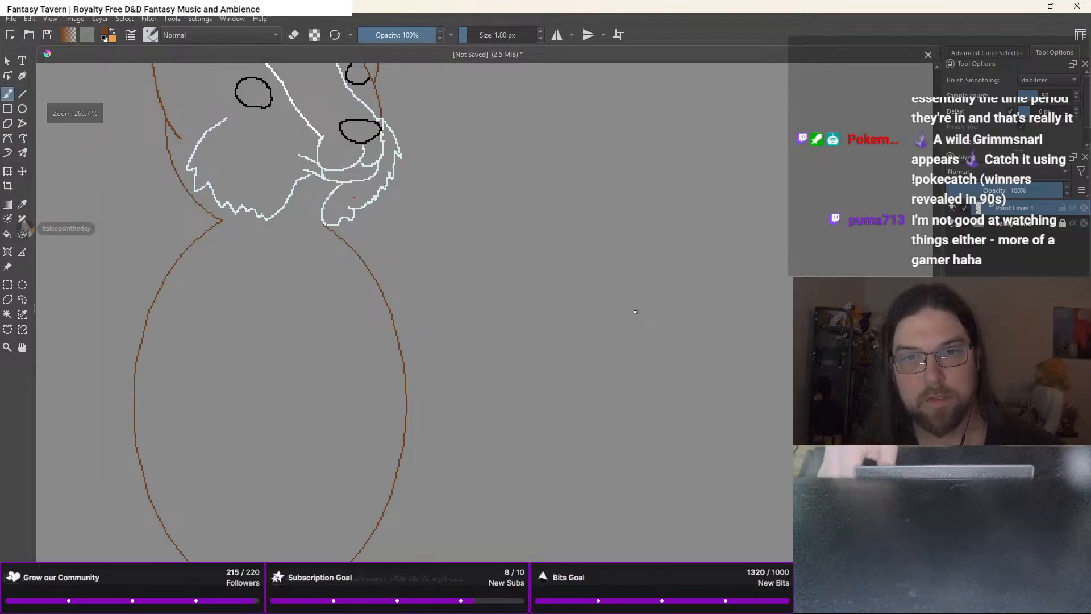
pyautogui.moveTo(636, 311); pyautogui.dragTo(853, 418)
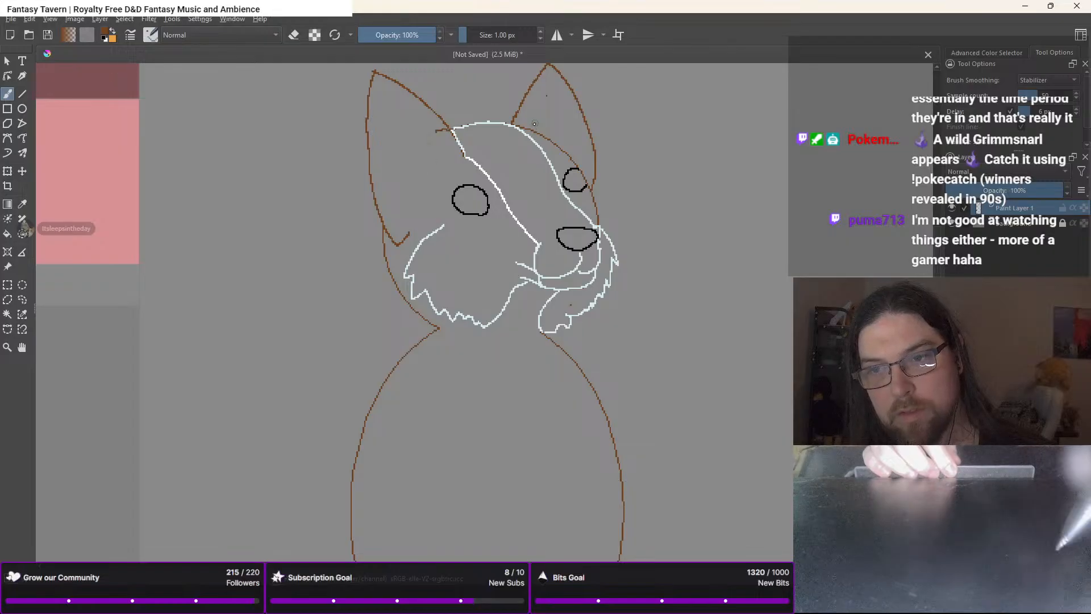
# Erase the part of the head outline that crosses the base of the right ear
pyautogui.rightClick(546, 183)
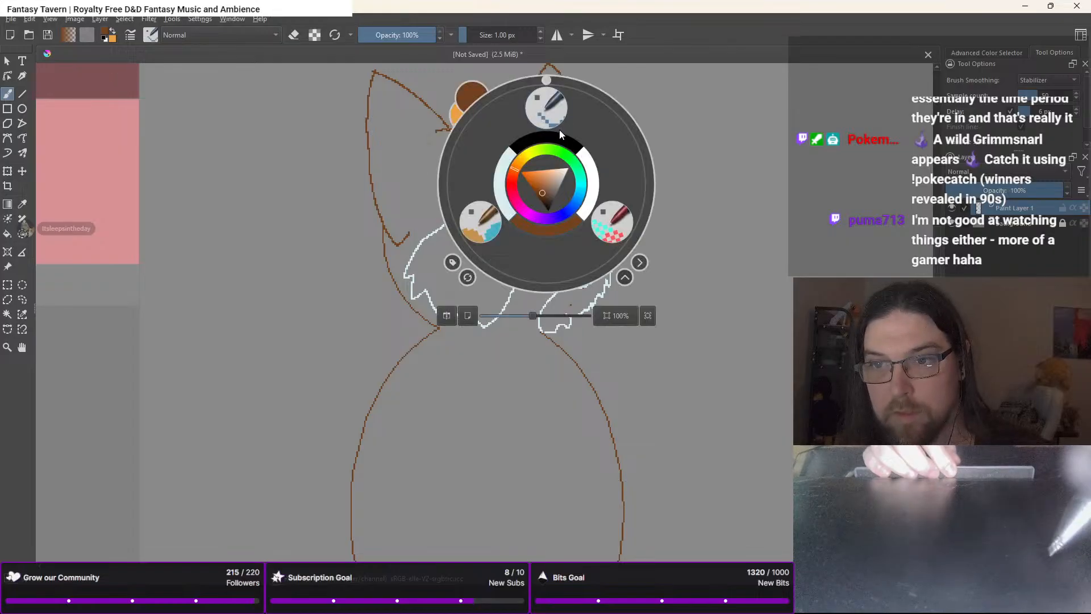
pyautogui.rightClick(559, 129)
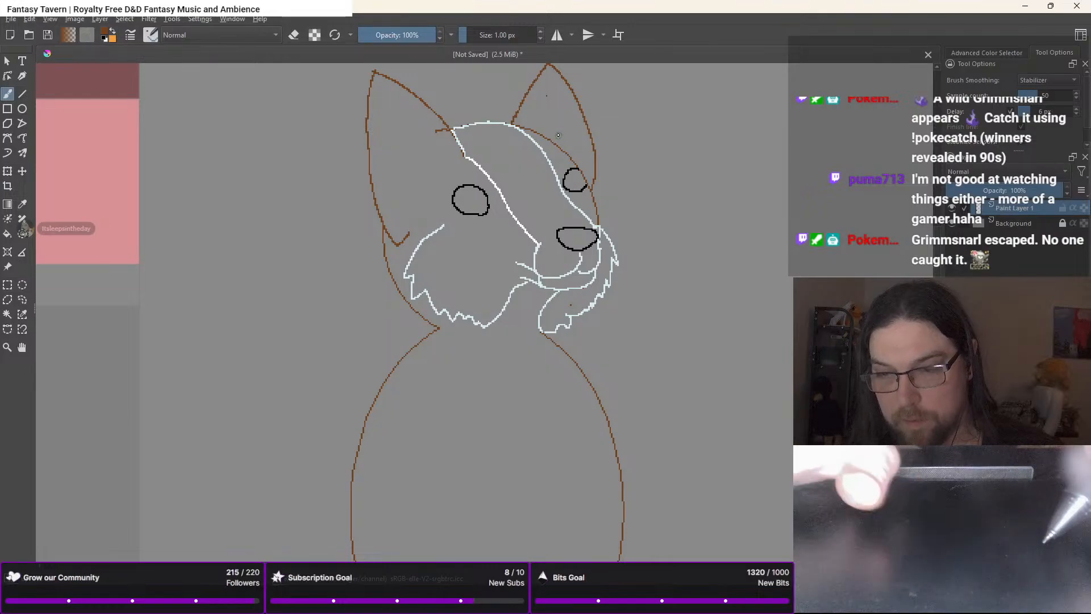
pyautogui.press('e')
pyautogui.moveTo(568, 154)
pyautogui.mouseDown()
pyautogui.moveTo(538, 130)
pyautogui.moveTo(572, 158)
pyautogui.mouseUp()
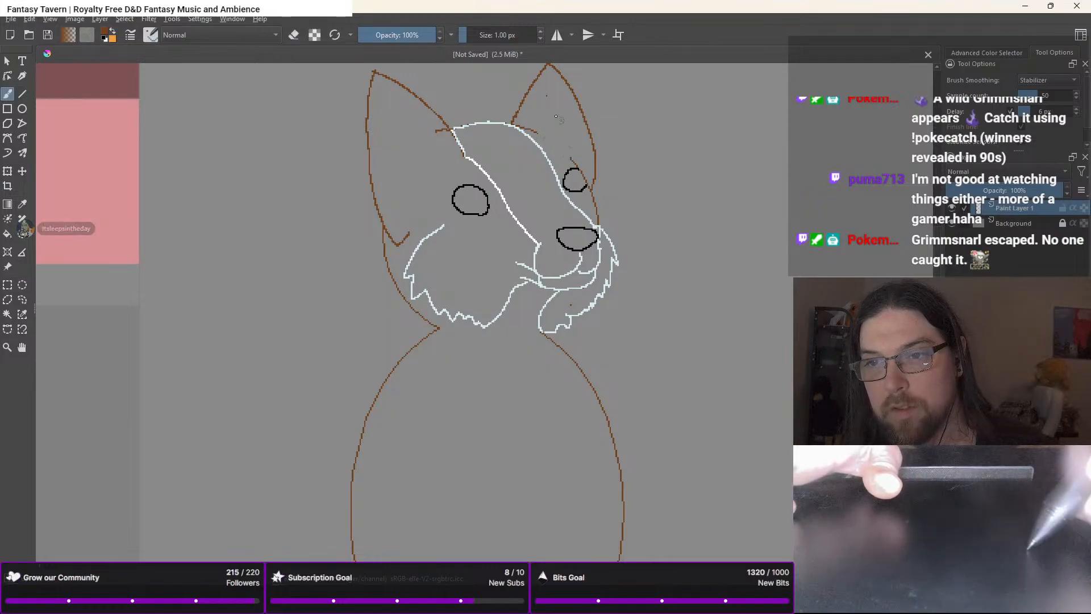
pyautogui.press('e')
# Draw a curved brown inner line from the tip of each ear down towards its base
pyautogui.rightClick(518, 184)
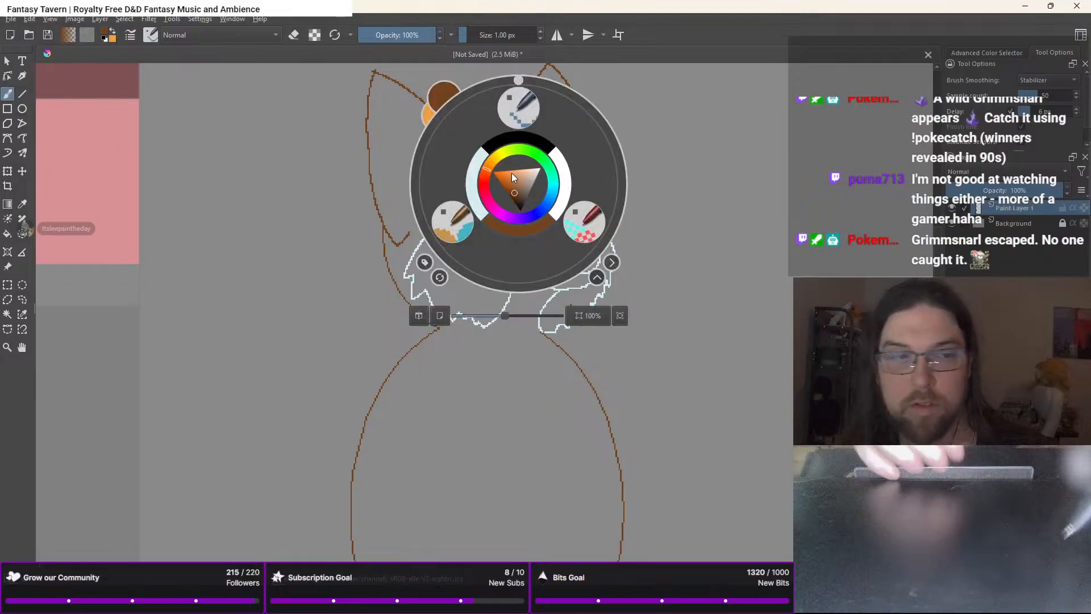
pyautogui.rightClick(532, 139)
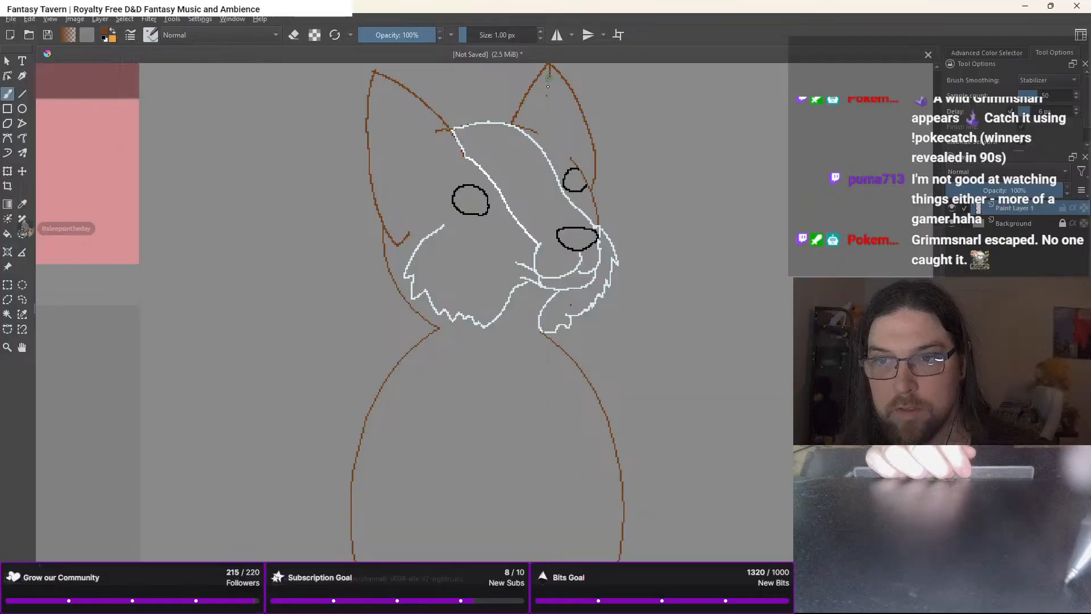
pyautogui.moveTo(549, 118); pyautogui.dragTo(549, 113)
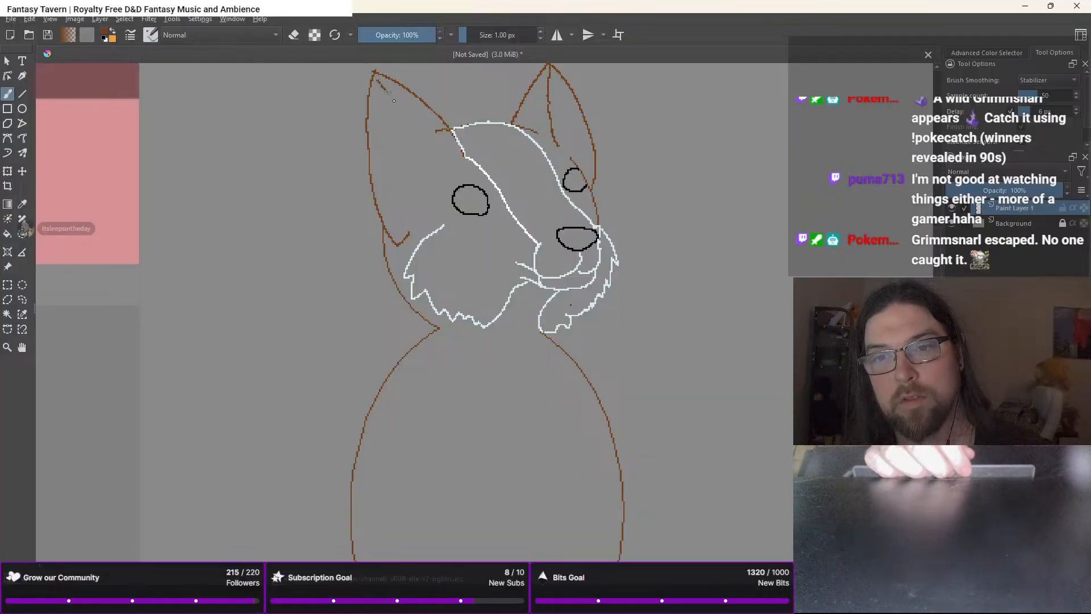
pyautogui.moveTo(394, 101); pyautogui.dragTo(413, 134)
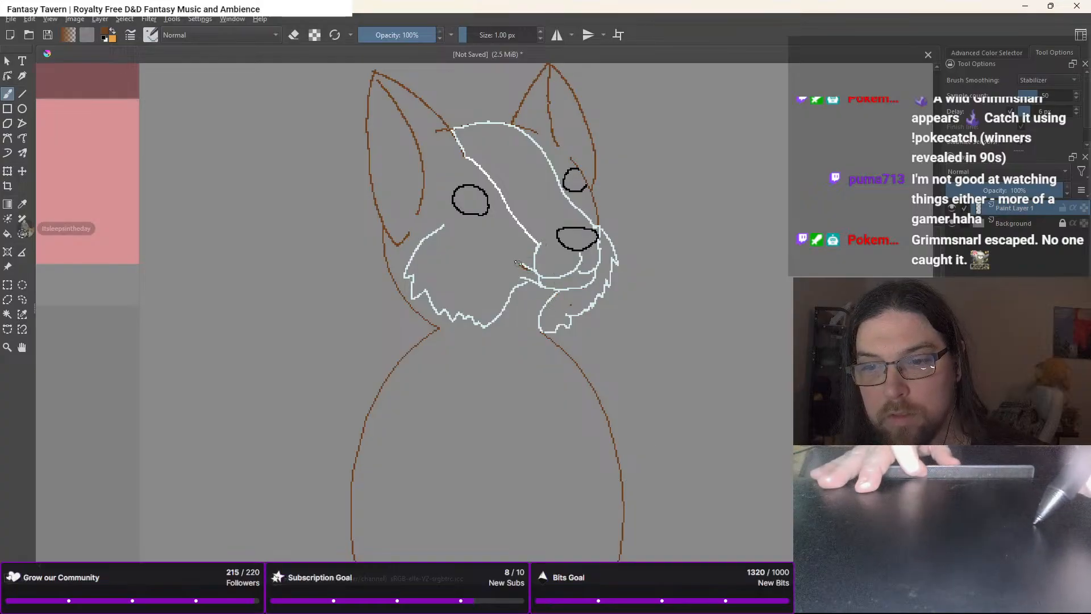
# Extend the mouth from the muzzle into the left cheek with a brown line, redrawing its end as a small hooked crease
pyautogui.moveTo(515, 262); pyautogui.dragTo(533, 270)
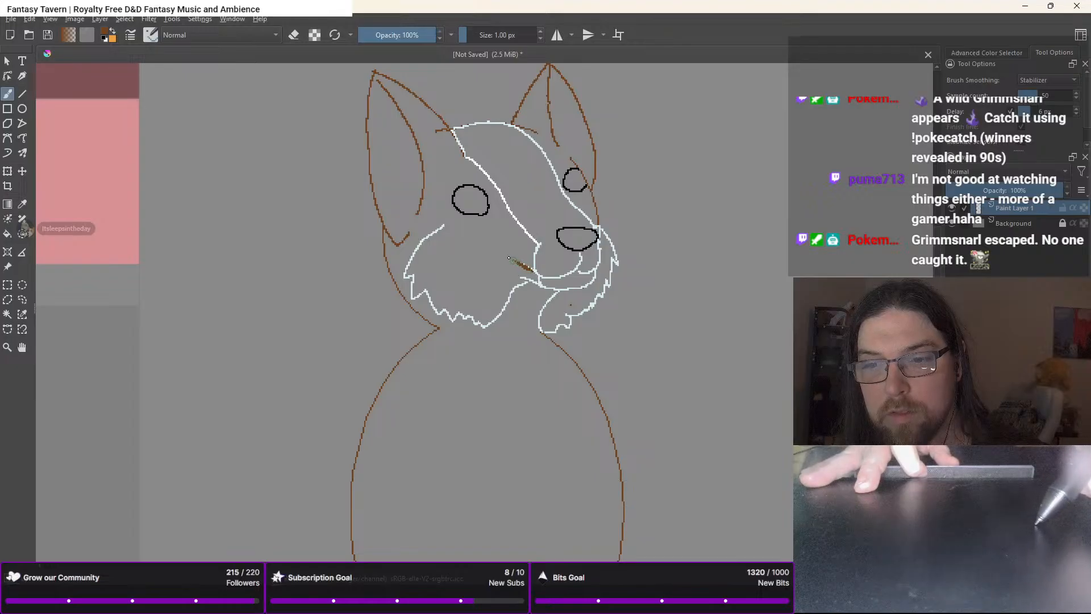
pyautogui.hotkey('ctrl', 'z')
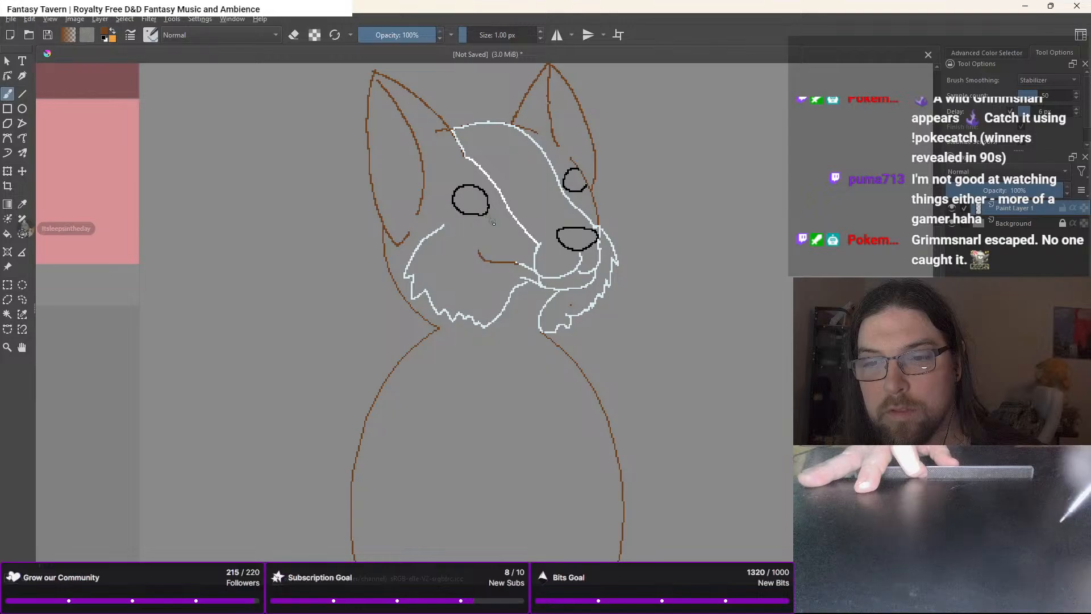
pyautogui.hotkey('ctrl', 'z')
pyautogui.moveTo(508, 262); pyautogui.dragTo(483, 263)
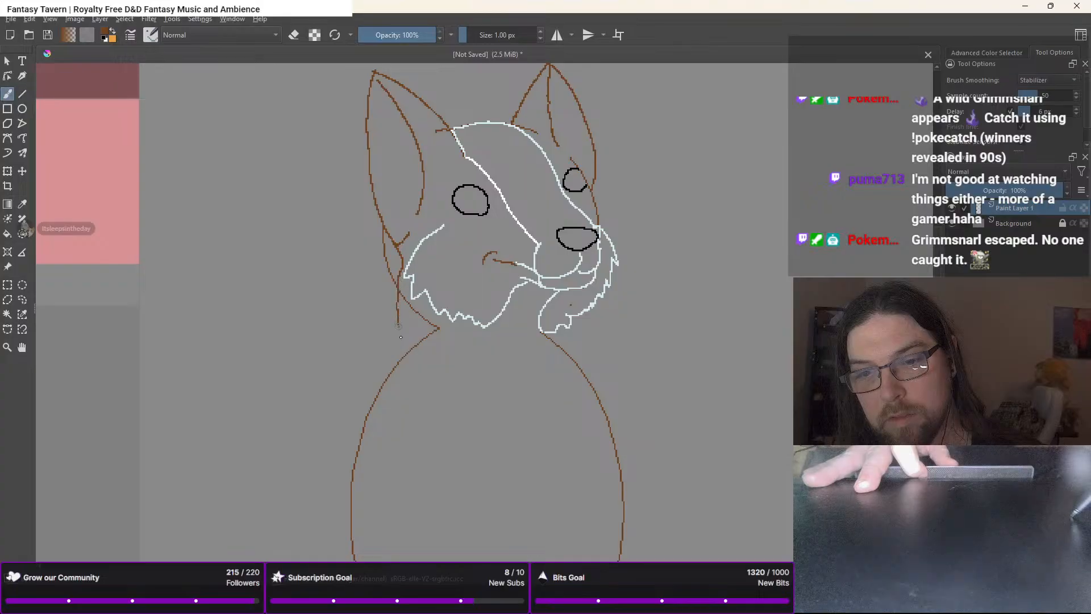
# Redraw the back of the neck in brown from the left ear to the shoulder, erasing the old head and upper body outlines there
pyautogui.hotkey('ctrl', 'z')
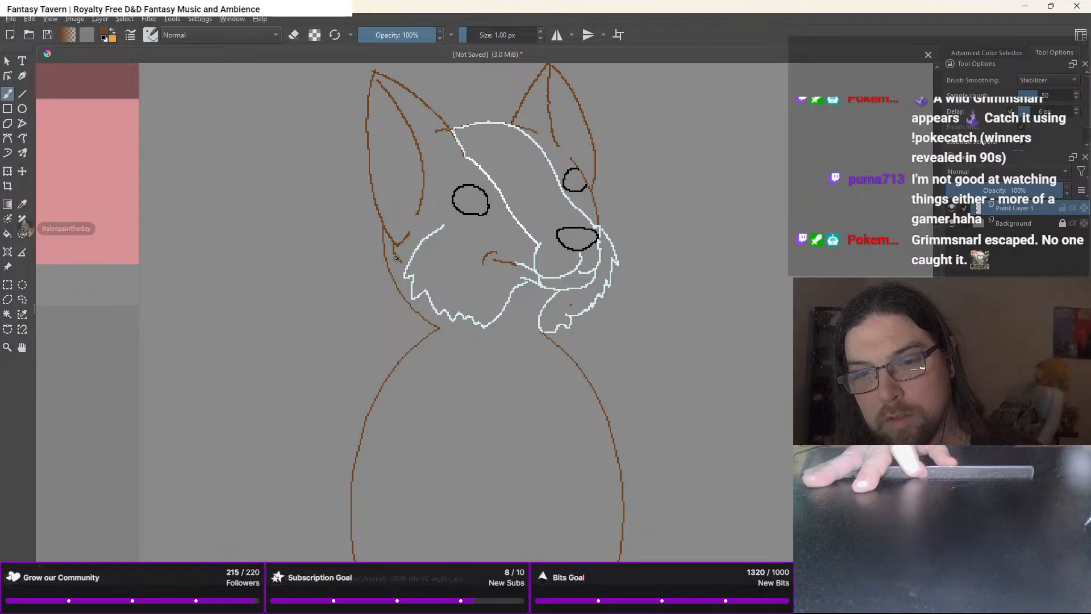
pyautogui.moveTo(393, 331); pyautogui.dragTo(396, 337)
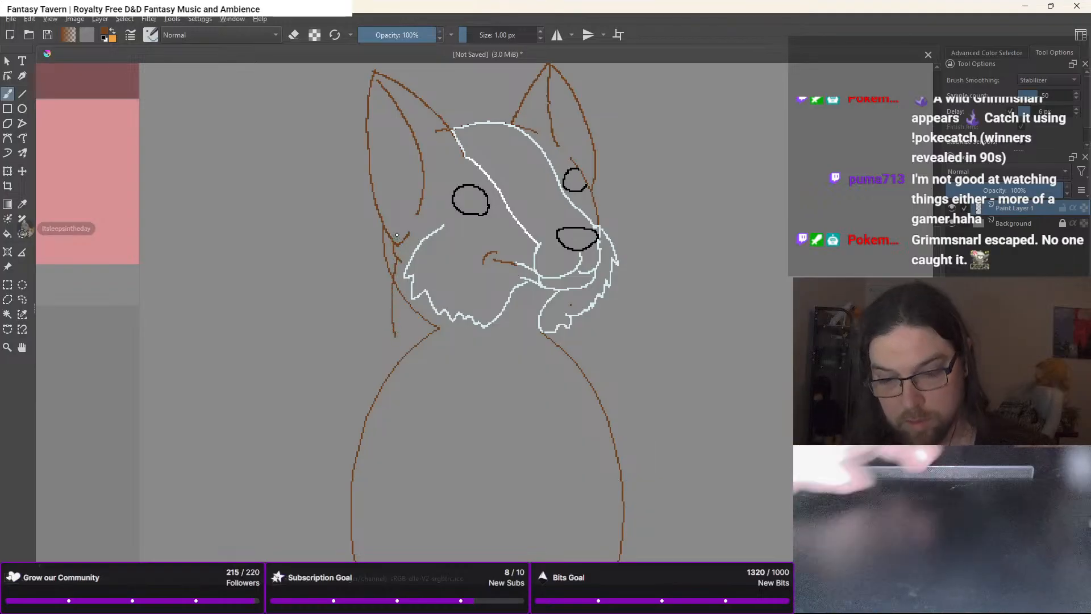
pyautogui.press('e')
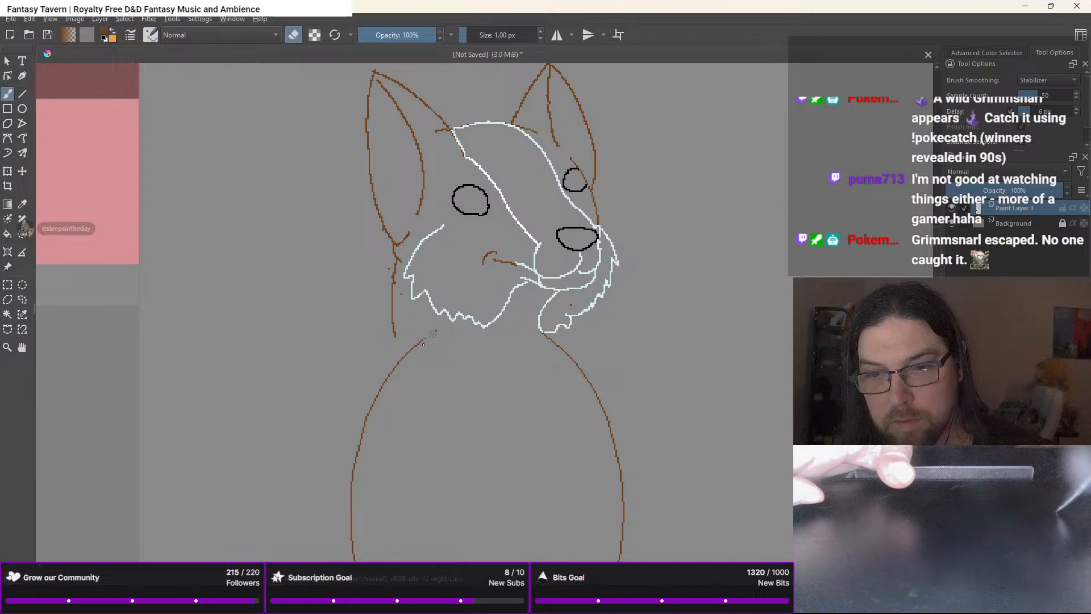
pyautogui.press('e')
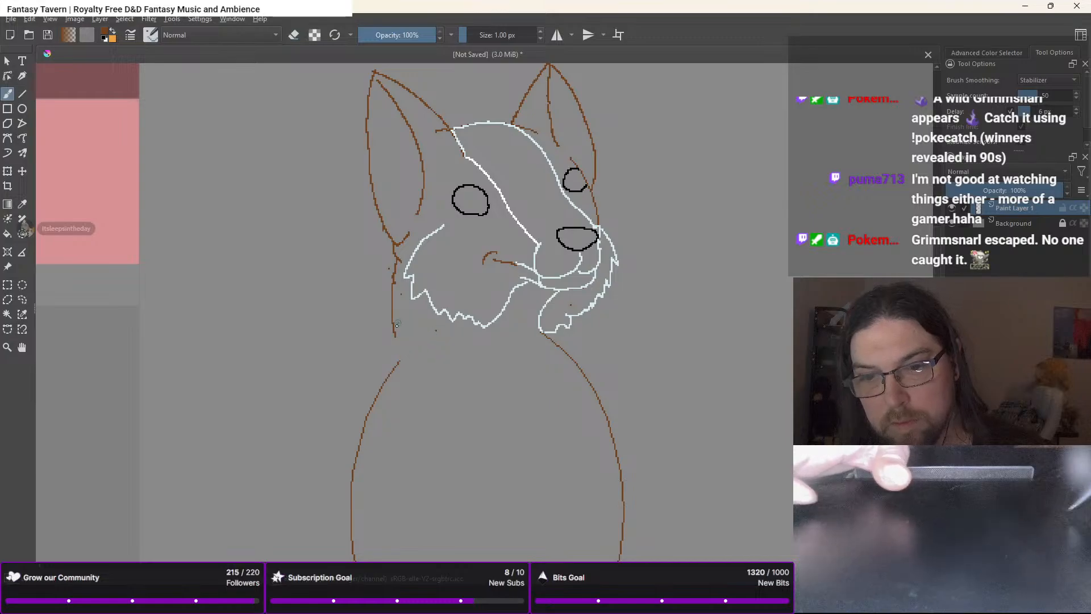
pyautogui.moveTo(395, 334); pyautogui.dragTo(375, 383)
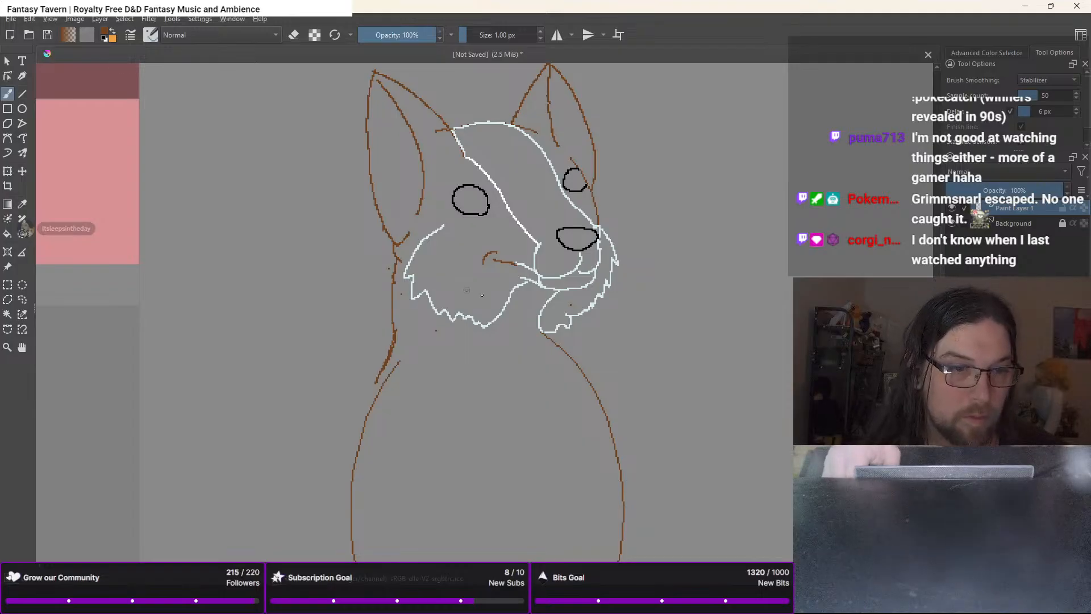
# Recolour the remaining white edge of the forehead blaze by filling it with the palette's pale blue
pyautogui.scroll(-1, 748, 268)
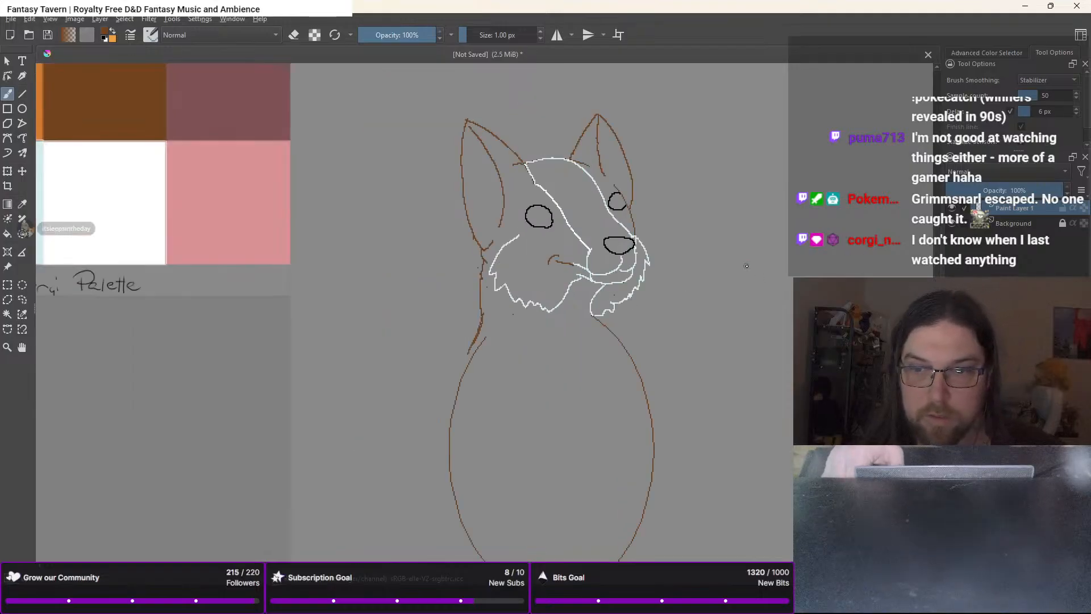
pyautogui.moveTo(715, 328); pyautogui.dragTo(631, 237)
pyautogui.moveTo(630, 290); pyautogui.dragTo(550, 318)
pyautogui.scroll(2, 328, 172)
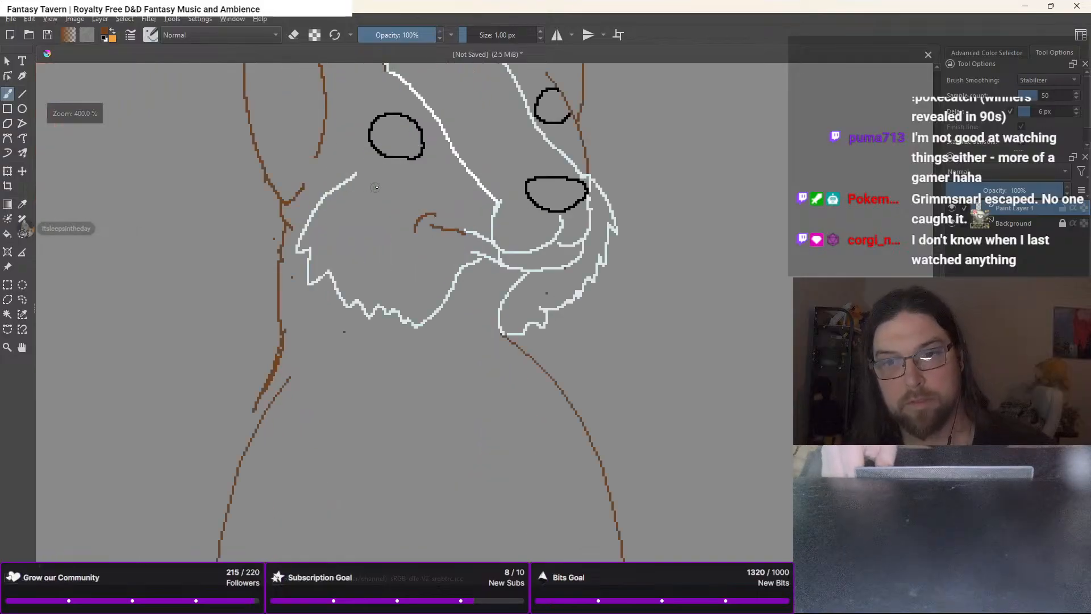
pyautogui.rightClick(384, 183)
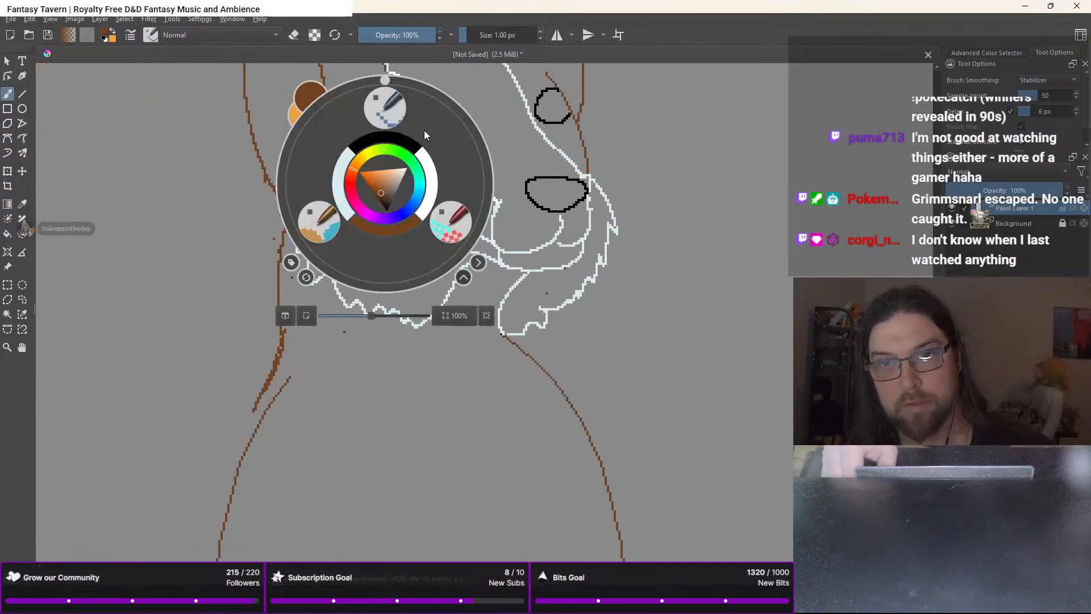
pyautogui.click(343, 180)
pyautogui.scroll(1, 384, 107)
pyautogui.moveTo(412, 116); pyautogui.dragTo(379, 219)
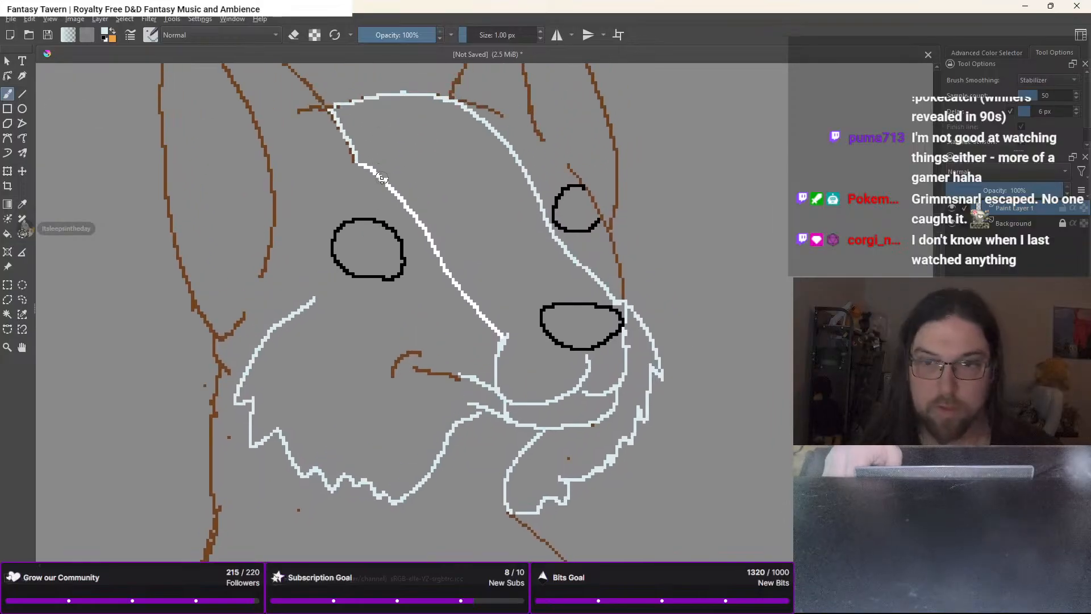
pyautogui.press('f')
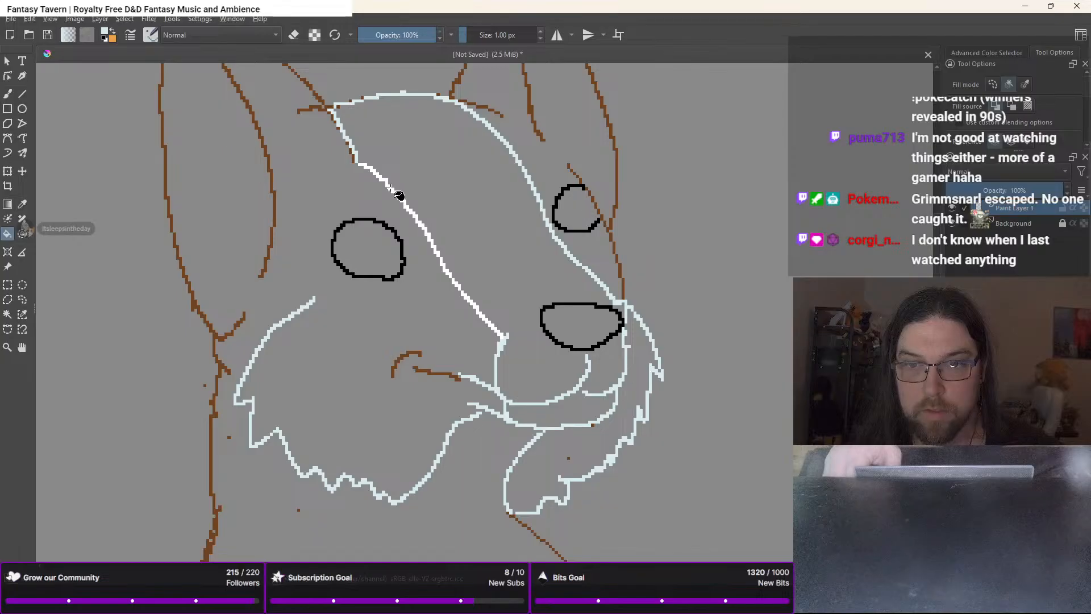
pyautogui.click(392, 189)
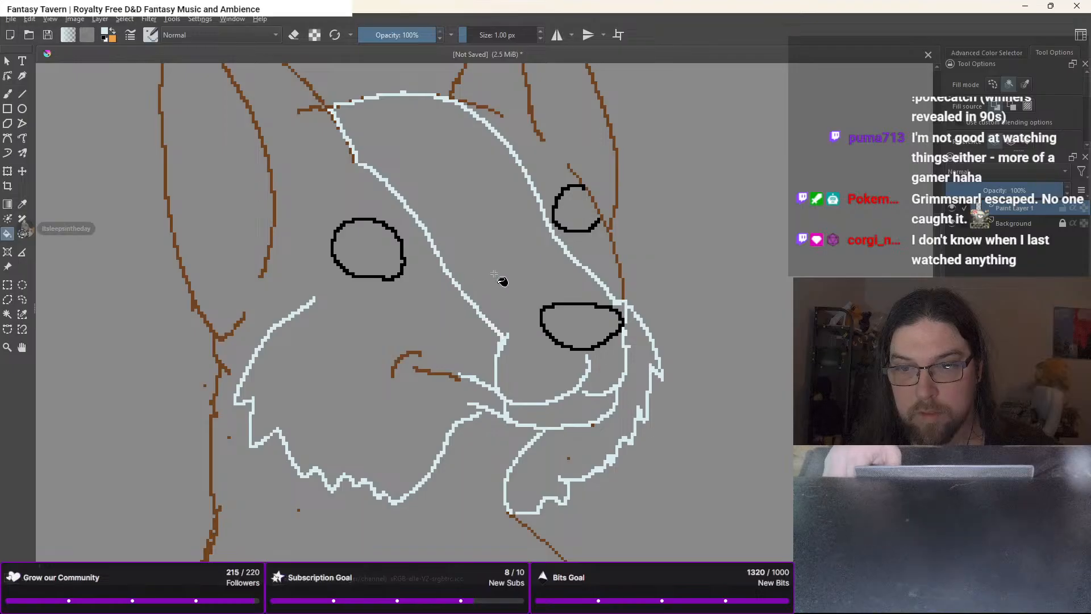
# Fill the forehead blaze and the muzzle with white
pyautogui.rightClick(511, 263)
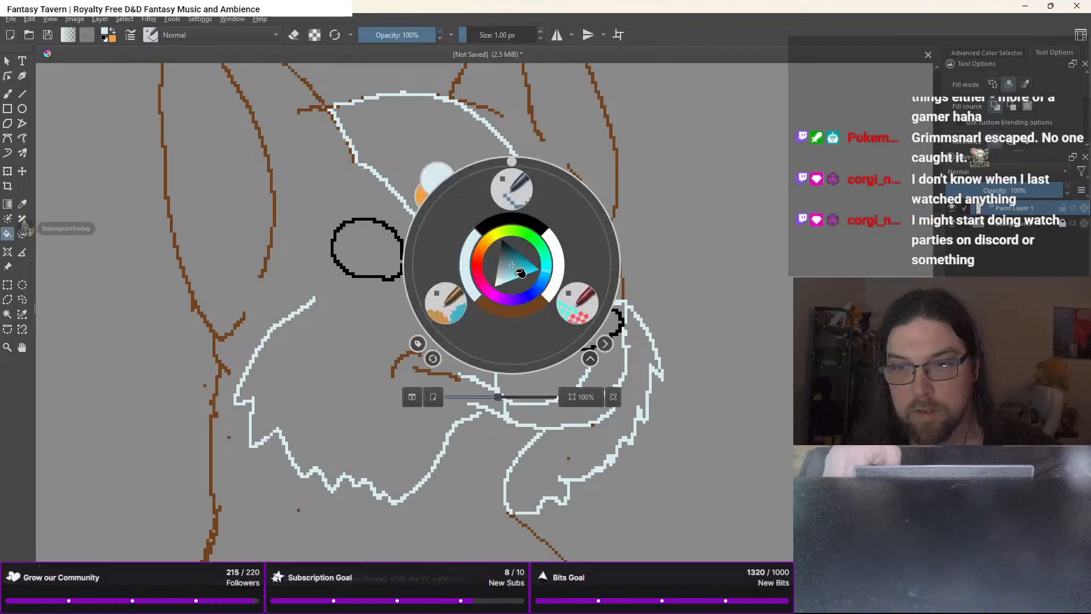
pyautogui.click(557, 260)
pyautogui.click(505, 305)
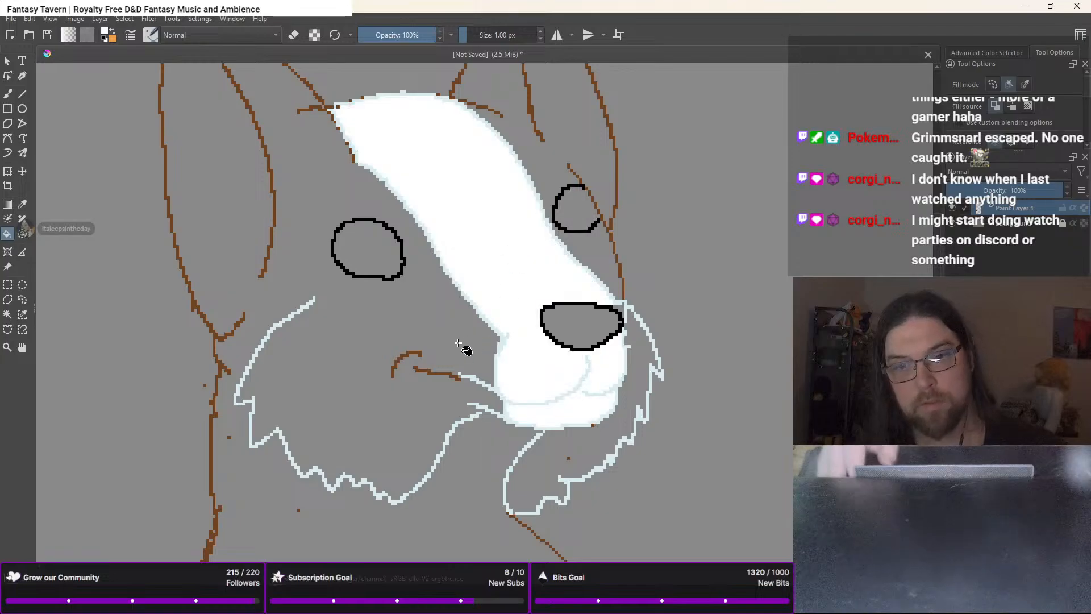
# Close the upper edge of the left cheek with a white line below the eye to the blaze, and fill both cheeks with white
pyautogui.press('b')
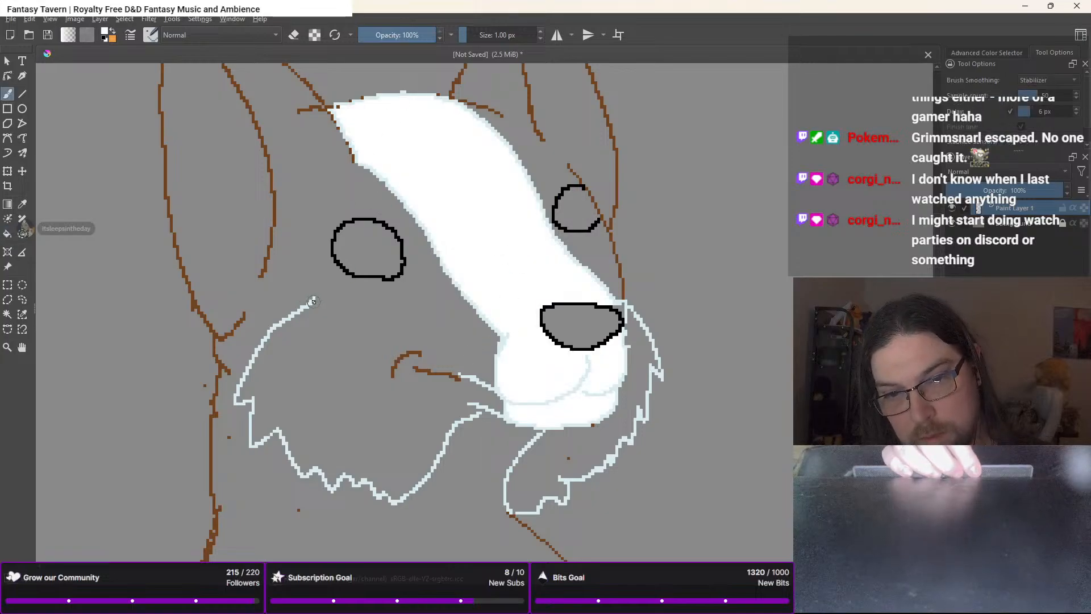
pyautogui.moveTo(340, 293)
pyautogui.mouseDown()
pyautogui.moveTo(401, 289)
pyautogui.moveTo(444, 269)
pyautogui.mouseUp()
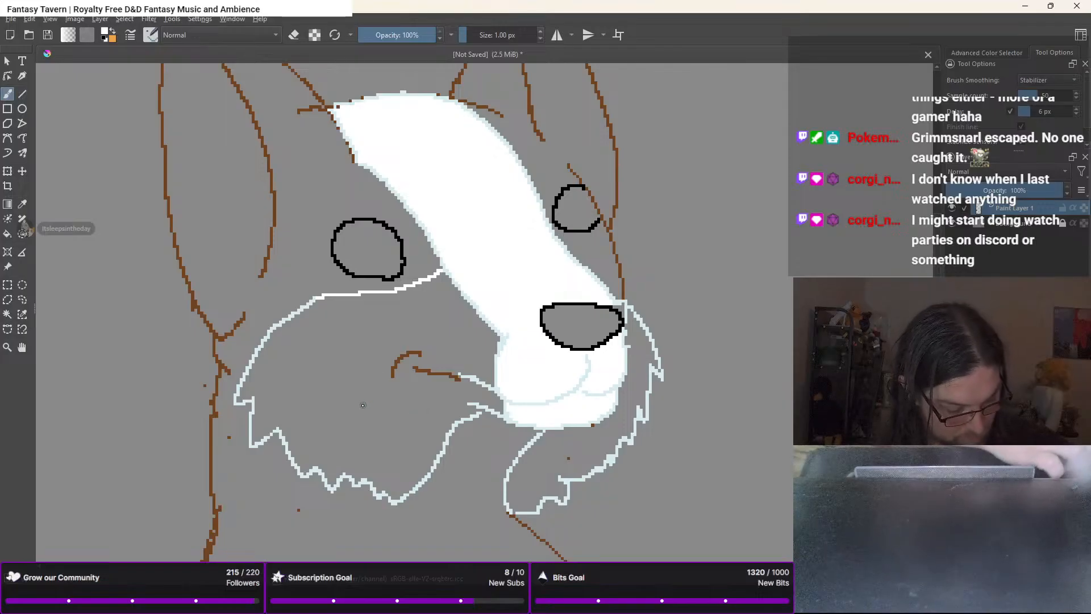
pyautogui.press('f')
pyautogui.click(380, 404)
pyautogui.hotkey('ctrl', 'z')
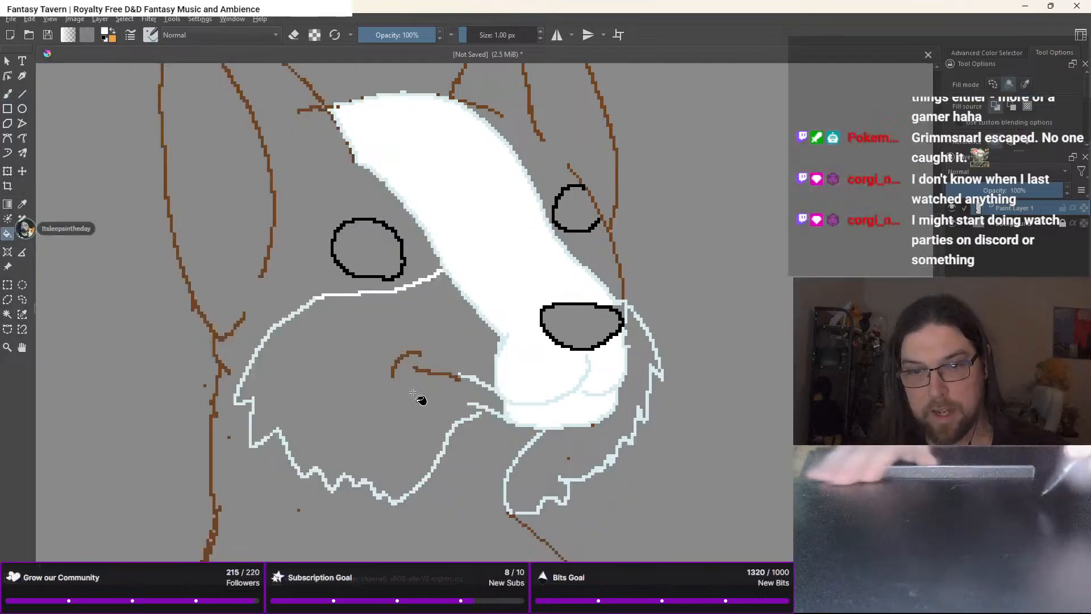
pyautogui.press('b')
pyautogui.scroll(2, 483, 423)
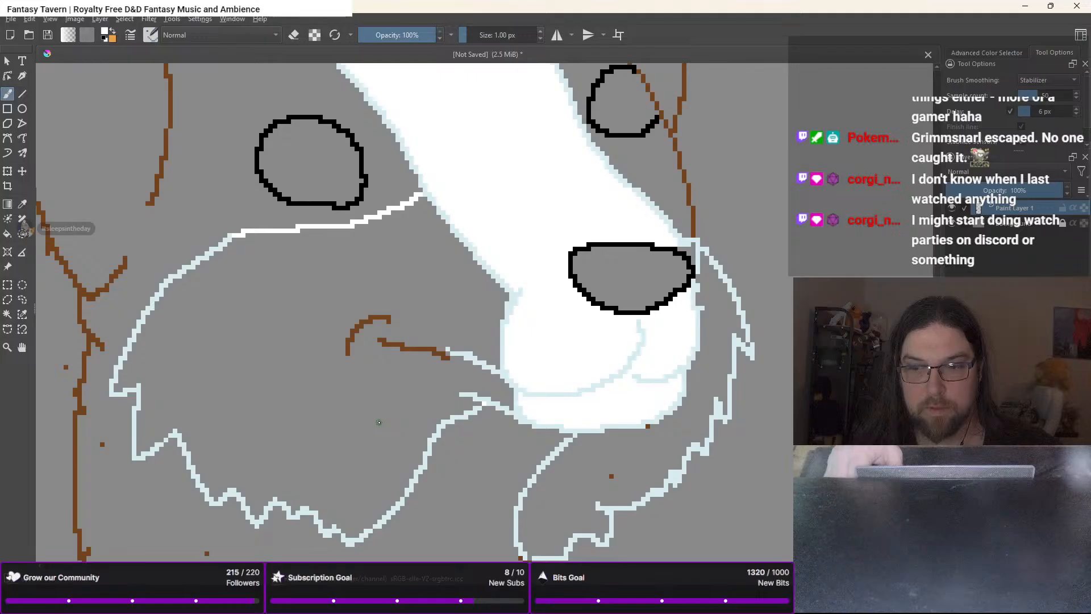
pyautogui.press('f')
pyautogui.click(385, 431)
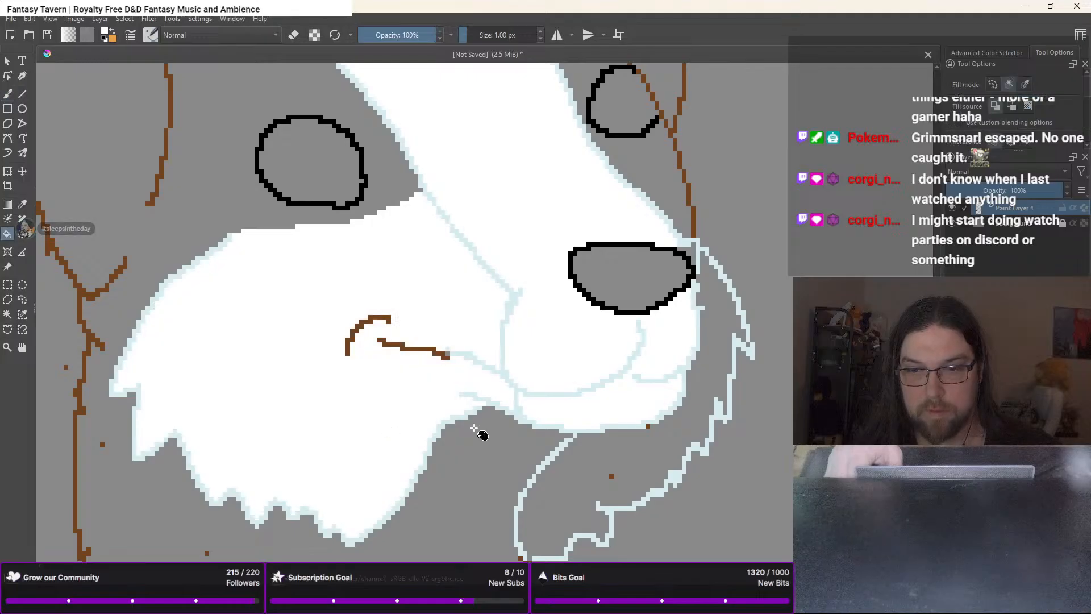
pyautogui.click(695, 388)
pyautogui.scroll(-2, 694, 395)
pyautogui.moveTo(579, 433); pyautogui.dragTo(662, 442)
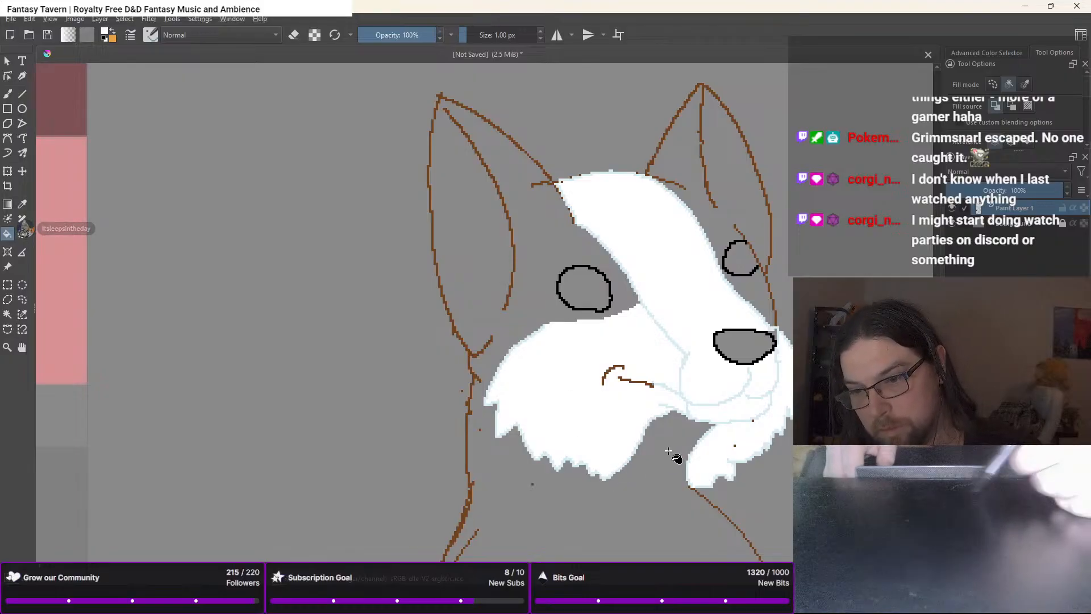
# Outline a jagged chest ruff in pale blue, from below the right cheek around the upper body and back up the neck to the left cheek
pyautogui.press('b')
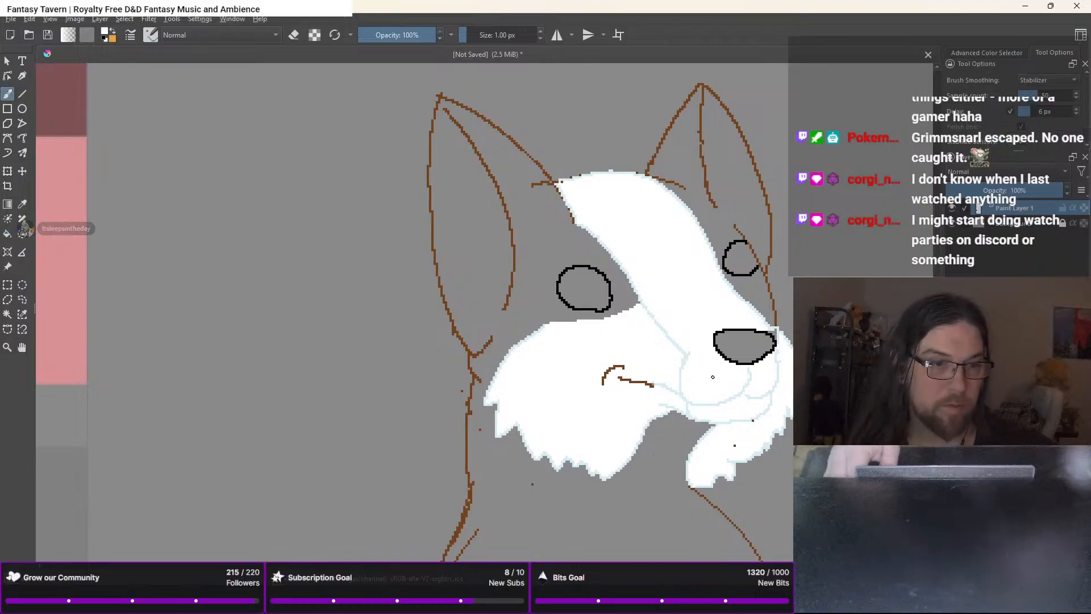
pyautogui.moveTo(712, 377)
pyautogui.mouseDown()
pyautogui.moveTo(652, 332)
pyautogui.moveTo(628, 296)
pyautogui.moveTo(591, 191)
pyautogui.mouseUp()
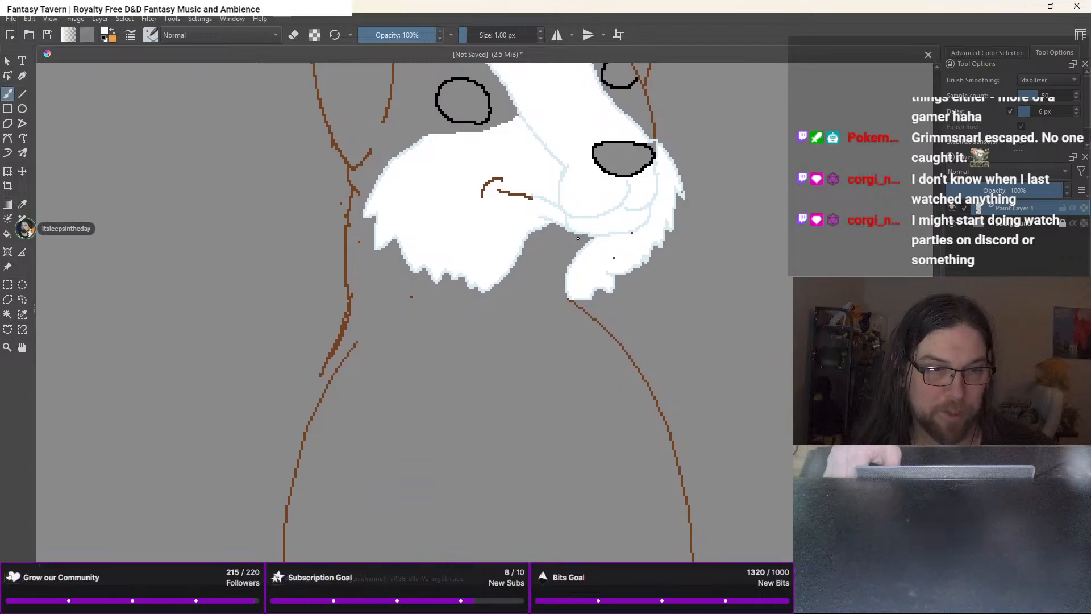
pyautogui.rightClick(562, 386)
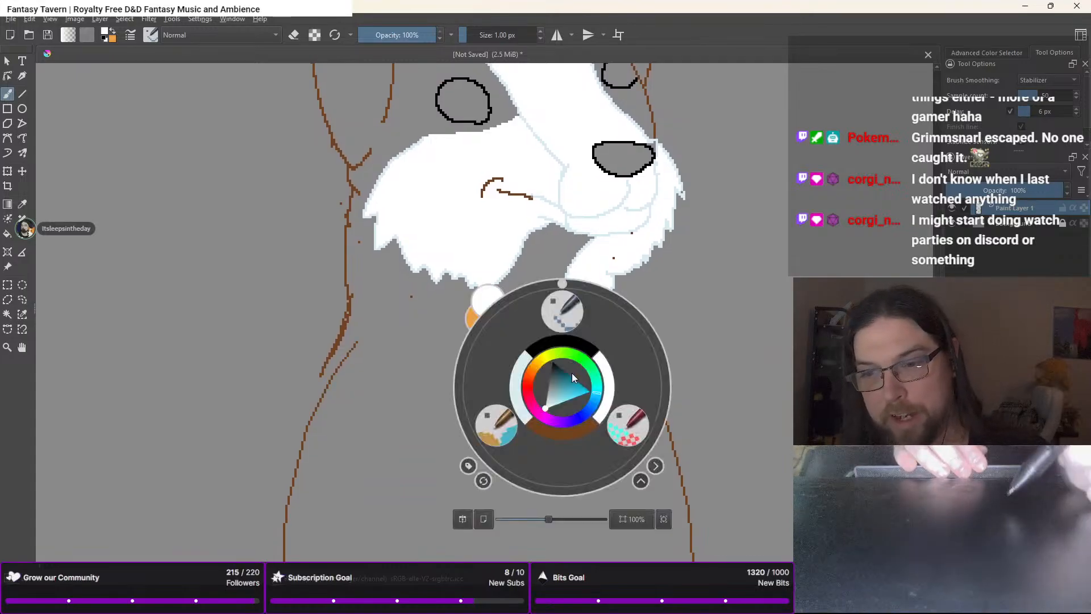
pyautogui.click(519, 397)
pyautogui.rightClick(519, 397)
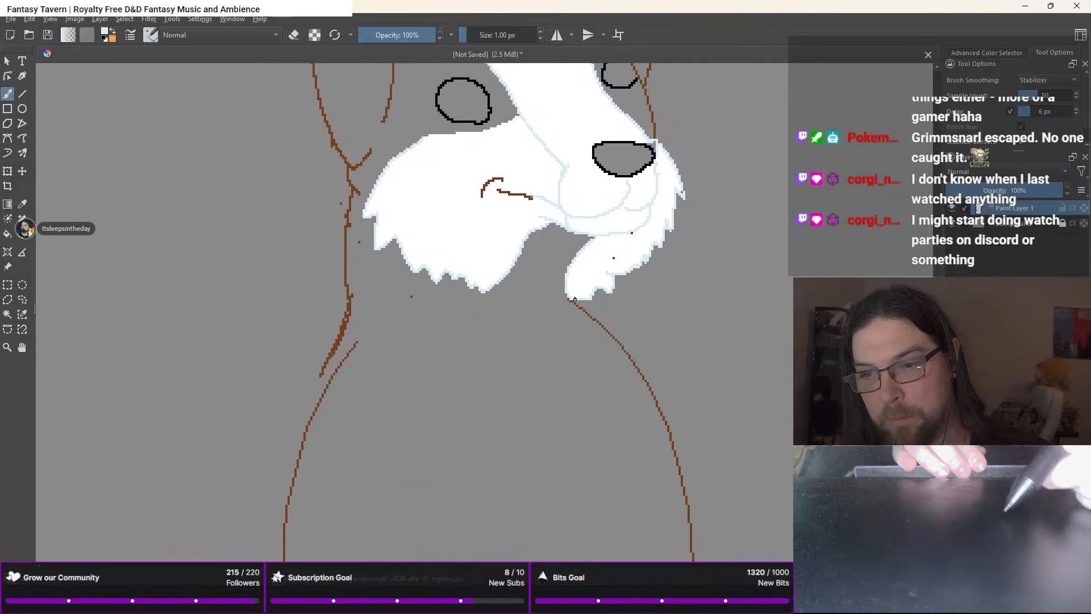
pyautogui.moveTo(570, 299)
pyautogui.mouseDown()
pyautogui.moveTo(618, 323)
pyautogui.moveTo(656, 414)
pyautogui.moveTo(640, 396)
pyautogui.moveTo(642, 449)
pyautogui.moveTo(584, 534)
pyautogui.mouseUp()
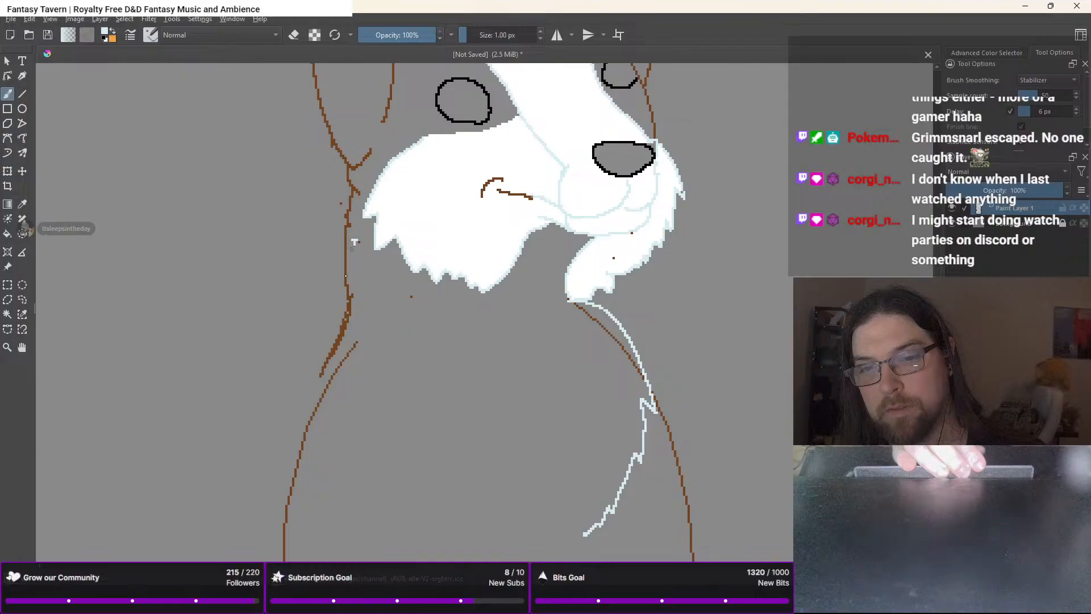
pyautogui.hotkey('ctrl', 'z')
pyautogui.moveTo(352, 307)
pyautogui.mouseDown()
pyautogui.moveTo(322, 374)
pyautogui.moveTo(353, 345)
pyautogui.moveTo(341, 379)
pyautogui.moveTo(352, 388)
pyautogui.moveTo(391, 367)
pyautogui.moveTo(410, 422)
pyautogui.moveTo(520, 542)
pyautogui.moveTo(529, 533)
pyautogui.moveTo(566, 553)
pyautogui.moveTo(586, 533)
pyautogui.mouseUp()
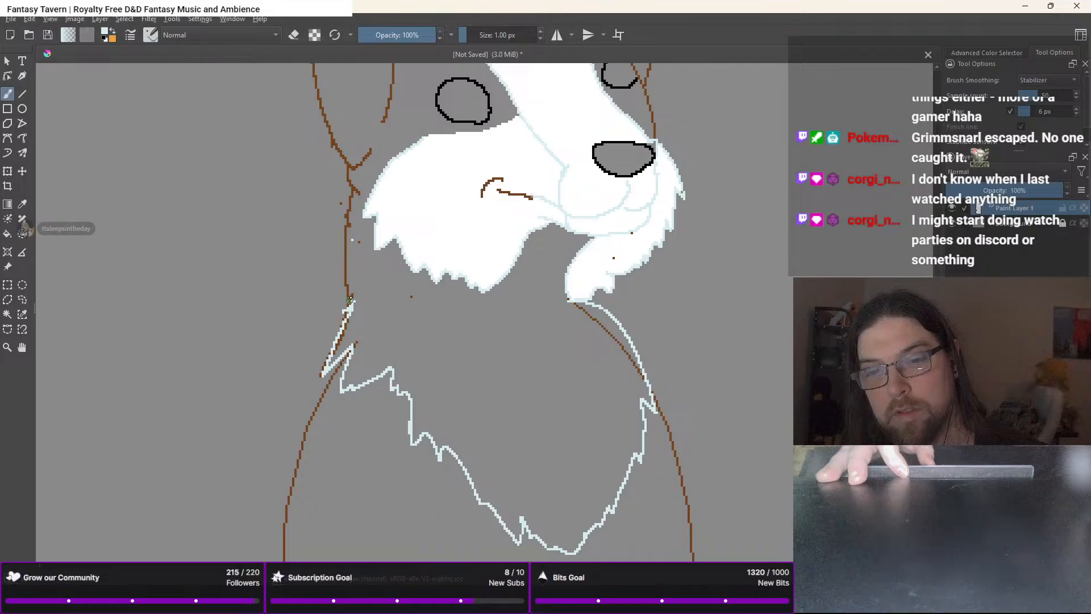
pyautogui.moveTo(349, 294)
pyautogui.mouseDown()
pyautogui.moveTo(391, 311)
pyautogui.moveTo(382, 285)
pyautogui.moveTo(382, 303)
pyautogui.moveTo(421, 336)
pyautogui.mouseUp()
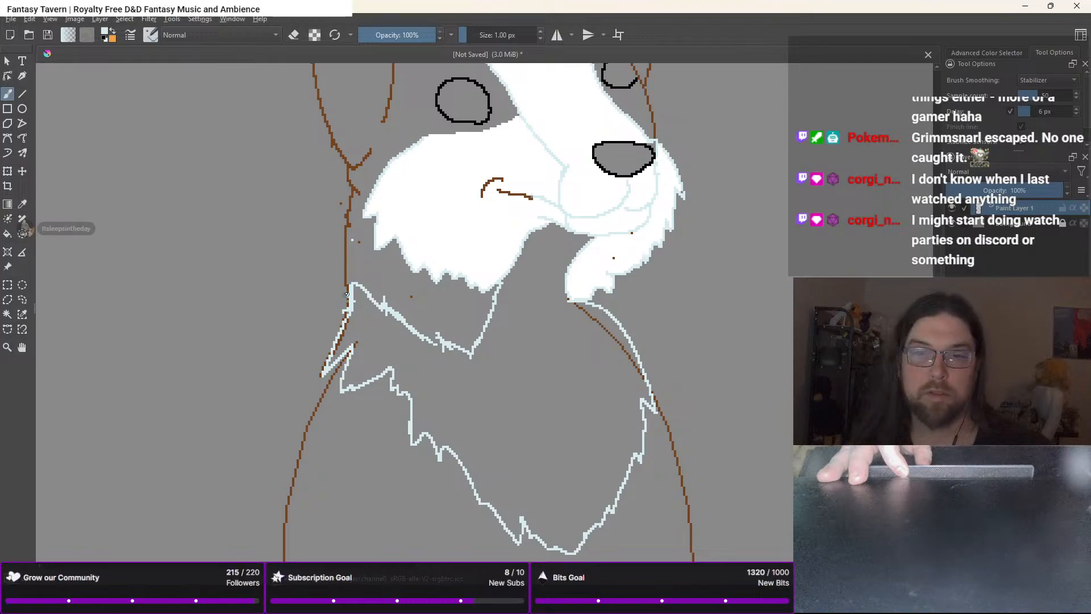
# Fill the chest ruff with white, including the narrow gap along its right shoulder edge
pyautogui.rightClick(344, 288)
pyautogui.click(388, 289)
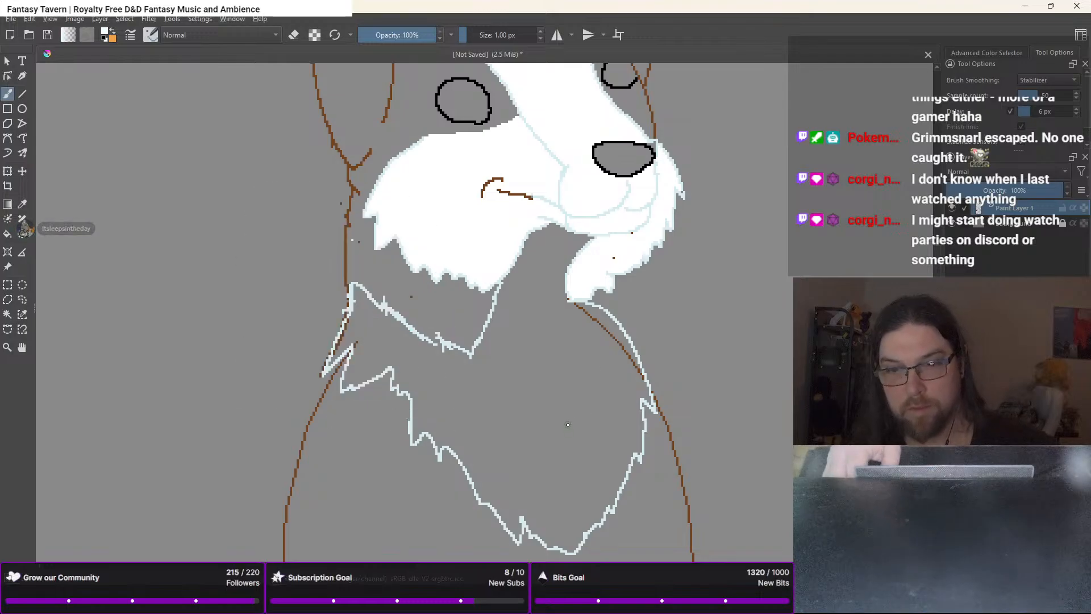
pyautogui.scroll(4, 441, 339)
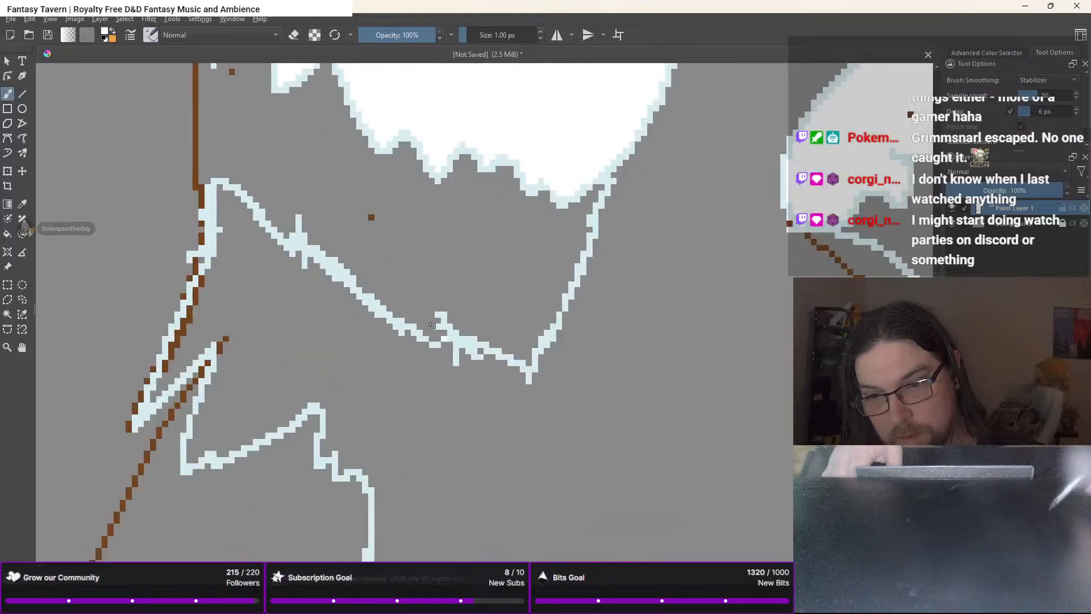
pyautogui.scroll(-6, 433, 325)
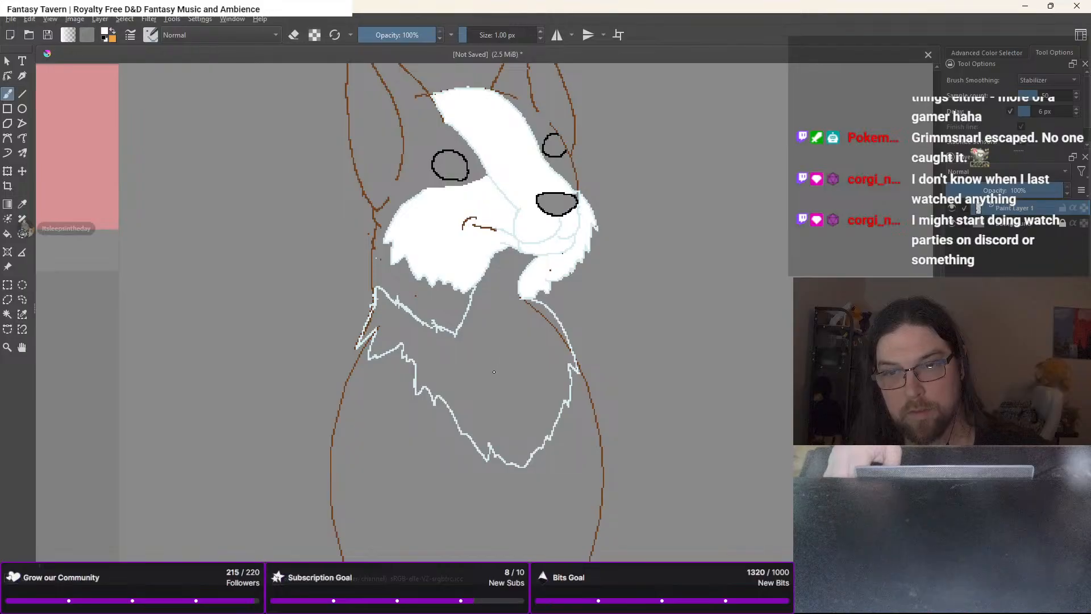
pyautogui.press('f')
pyautogui.click(494, 371)
pyautogui.scroll(5, 540, 328)
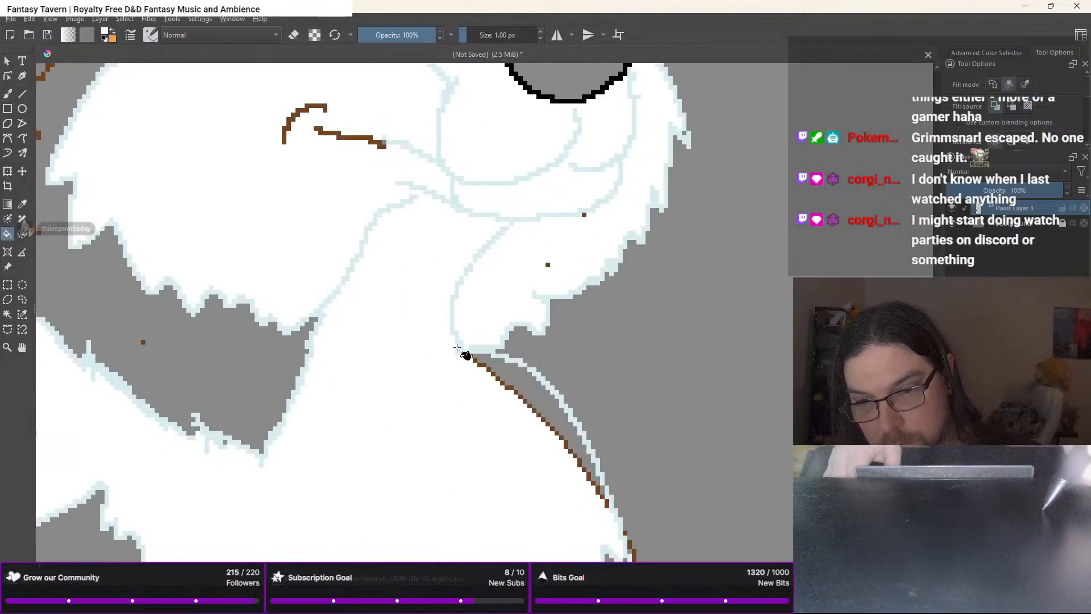
pyautogui.click(501, 376)
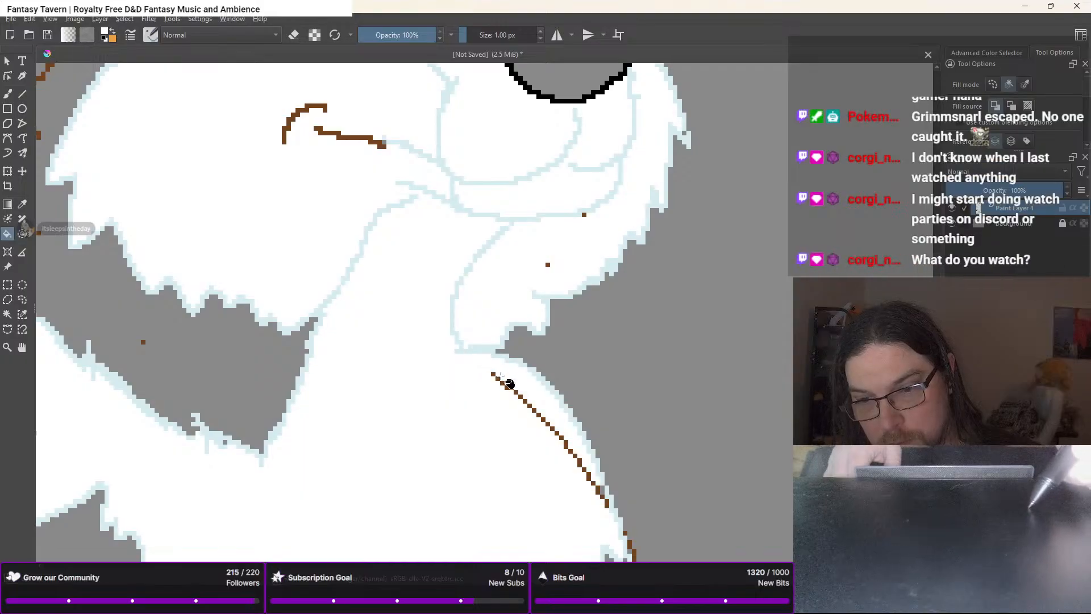
# Fill the leftover brown outline pixels inside the right edge of the chest ruff with white, one by one
pyautogui.click(493, 373)
pyautogui.click(497, 379)
pyautogui.click(516, 392)
pyautogui.click(520, 396)
pyautogui.click(502, 382)
pyautogui.click(506, 388)
pyautogui.click(525, 401)
pyautogui.click(529, 406)
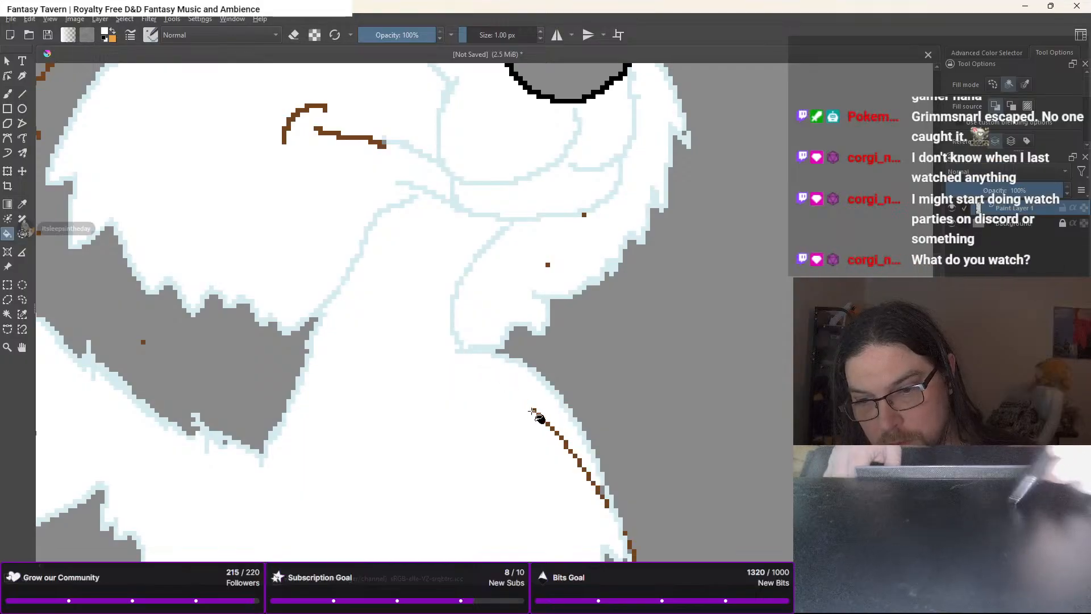
pyautogui.click(548, 424)
pyautogui.click(557, 433)
pyautogui.click(534, 410)
pyautogui.click(538, 415)
pyautogui.click(543, 419)
pyautogui.click(561, 438)
pyautogui.click(566, 443)
pyautogui.click(570, 451)
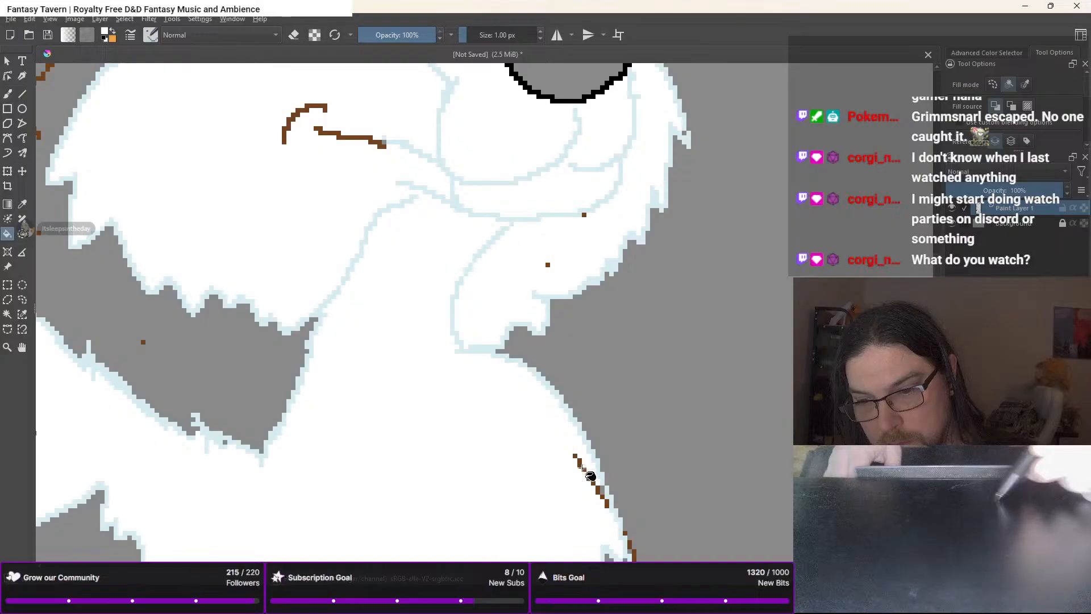
pyautogui.click(579, 461)
pyautogui.click(584, 468)
pyautogui.click(588, 473)
pyautogui.click(593, 480)
pyautogui.click(597, 486)
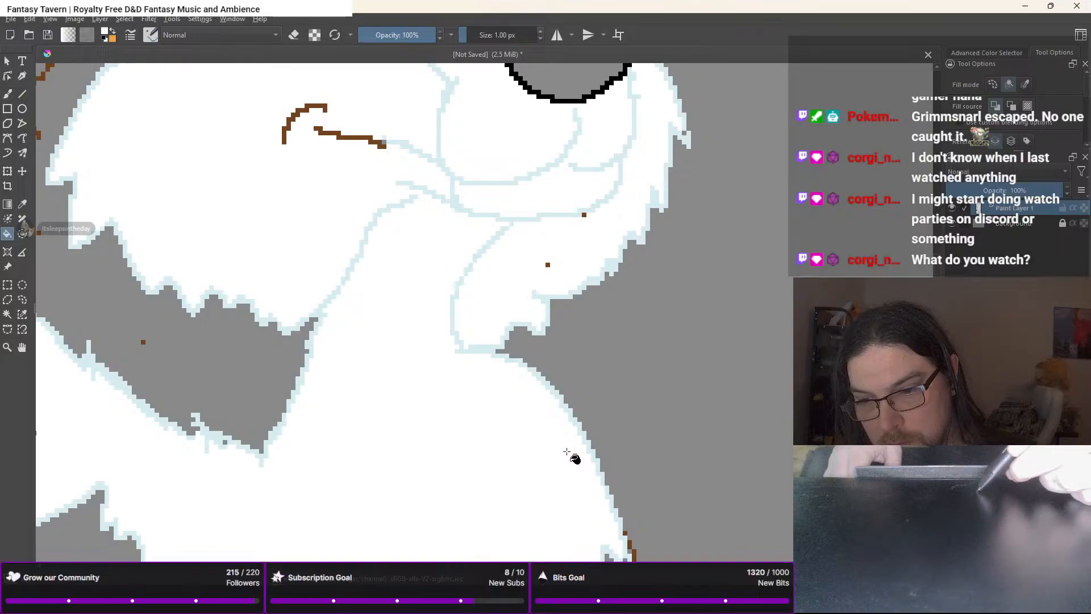
pyautogui.click(574, 456)
# Fill the coloured parts of the face, both ears and the neck band with the palette's darker orange
pyautogui.scroll(-2, 245, 364)
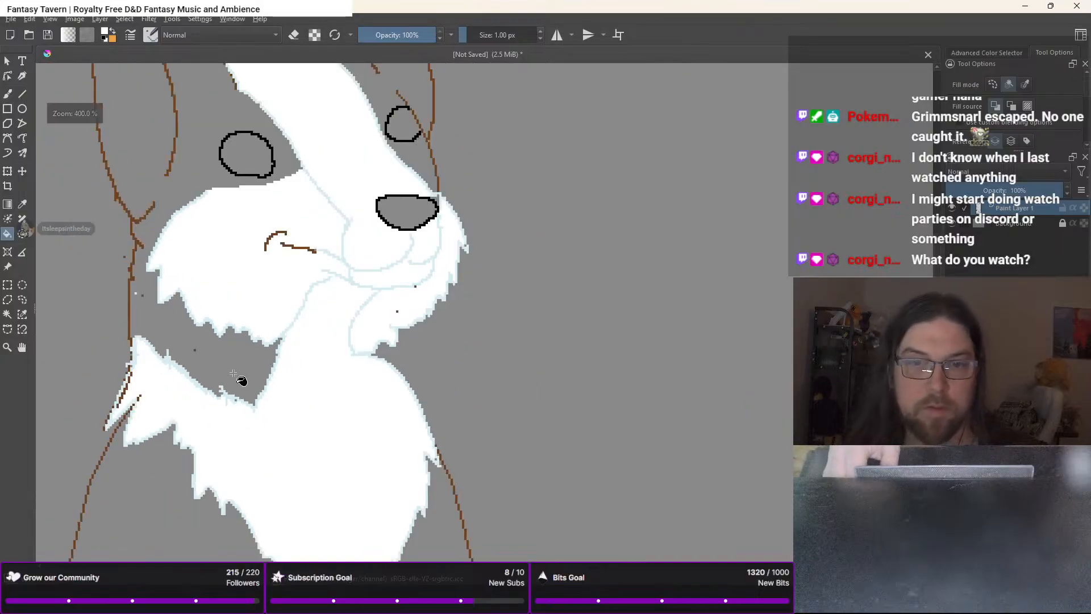
pyautogui.rightClick(239, 377)
pyautogui.rightClick(228, 355)
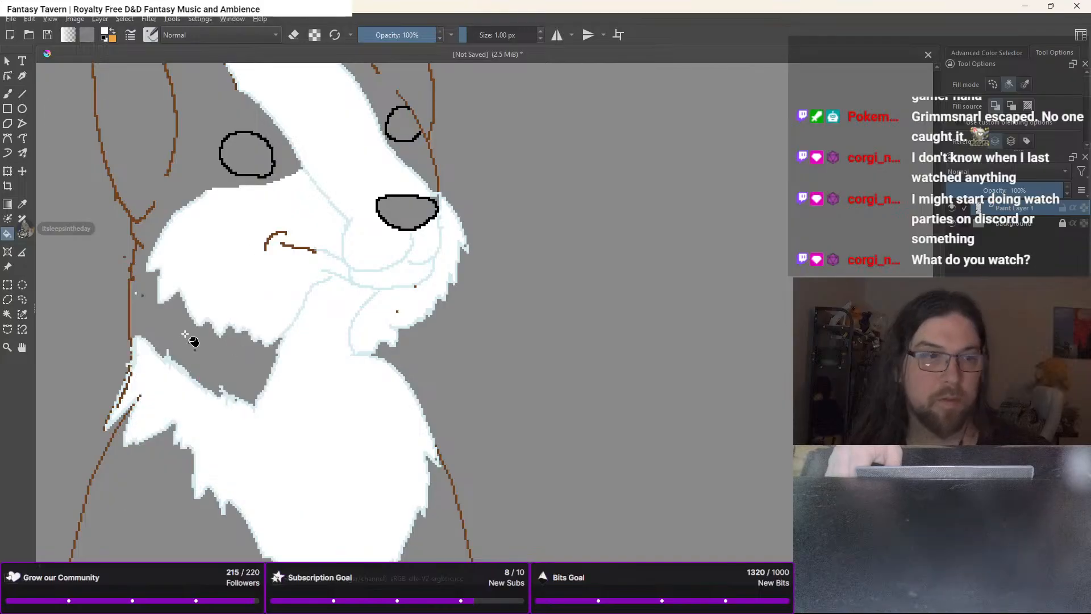
pyautogui.moveTo(136, 334); pyautogui.dragTo(440, 344)
pyautogui.moveTo(264, 322); pyautogui.dragTo(445, 300)
pyautogui.scroll(-5, 448, 303)
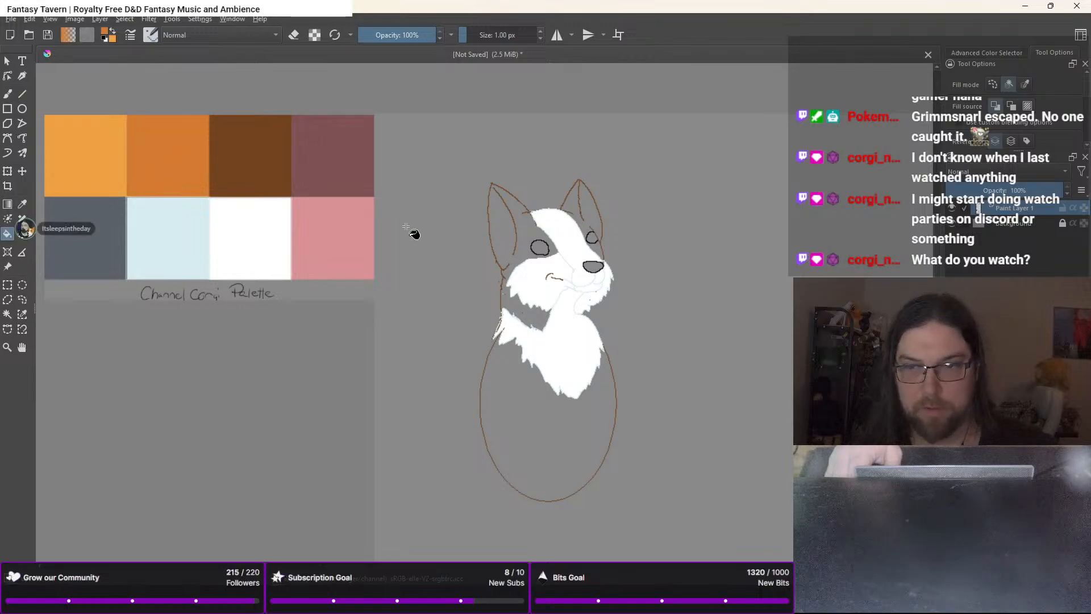
pyautogui.scroll(4, 413, 231)
pyautogui.scroll(2, 641, 309)
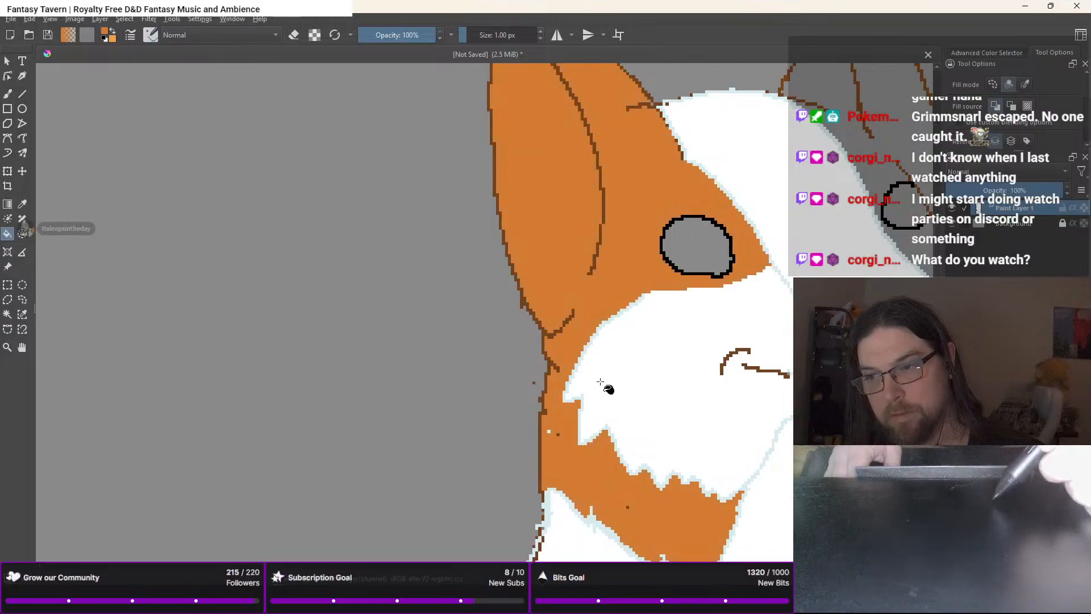
pyautogui.scroll(-2, 880, 263)
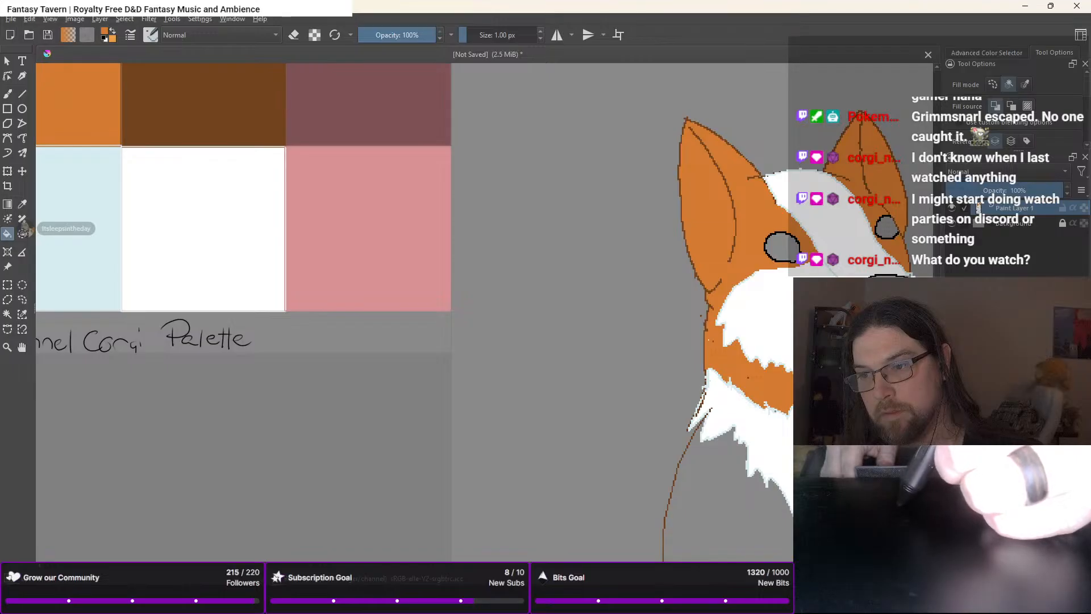
# Redraw the brown curved crease at the corner of the mouth in the palette's pale blue
pyautogui.rightClick(797, 326)
pyautogui.rightClick(796, 326)
pyautogui.press('b')
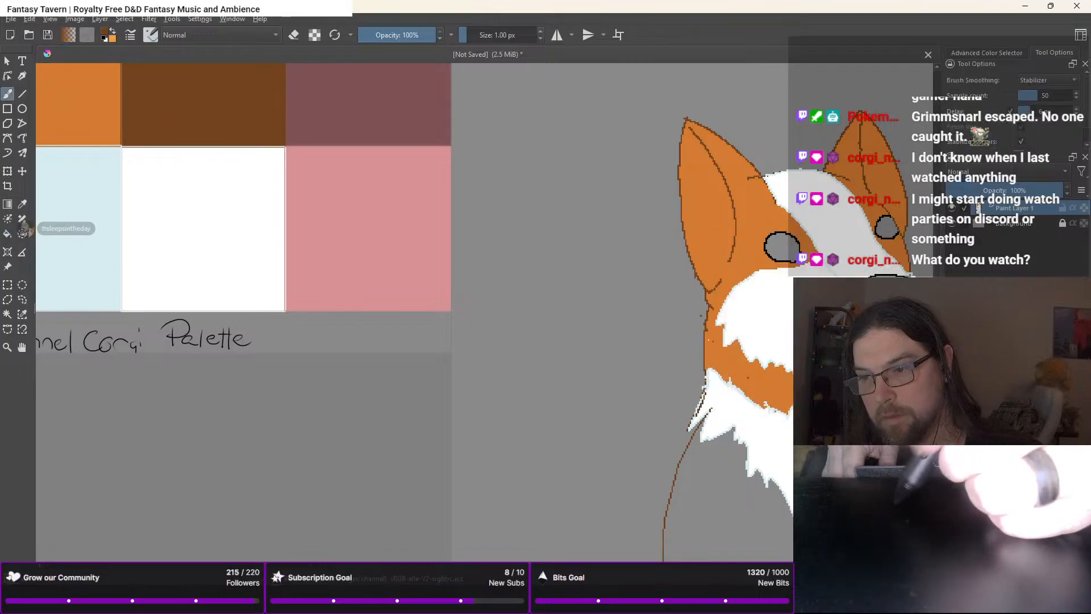
pyautogui.scroll(2, 838, 282)
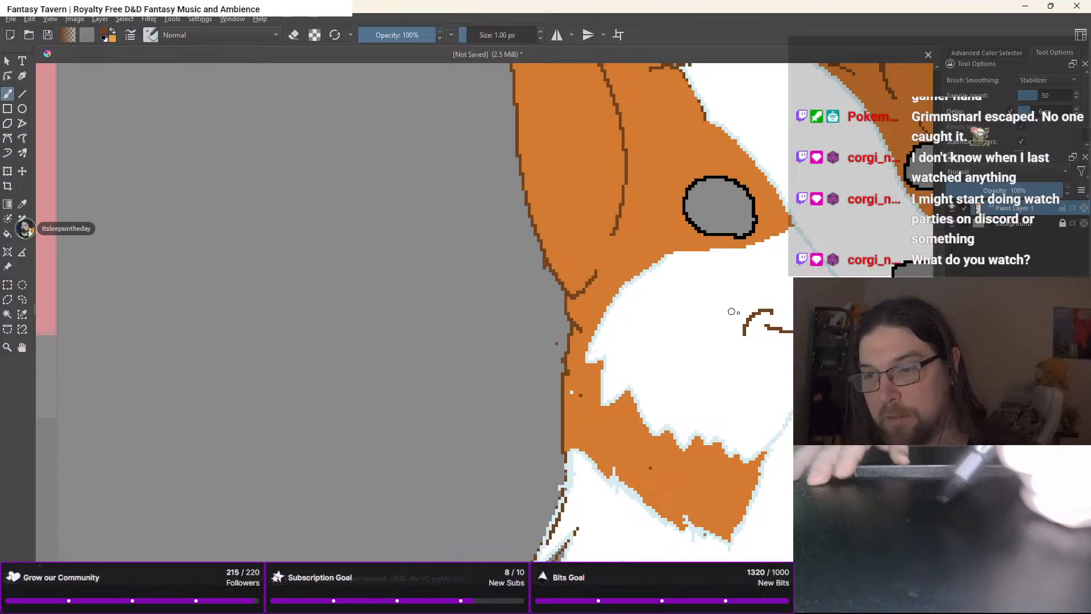
pyautogui.rightClick(751, 301)
pyautogui.click(701, 290)
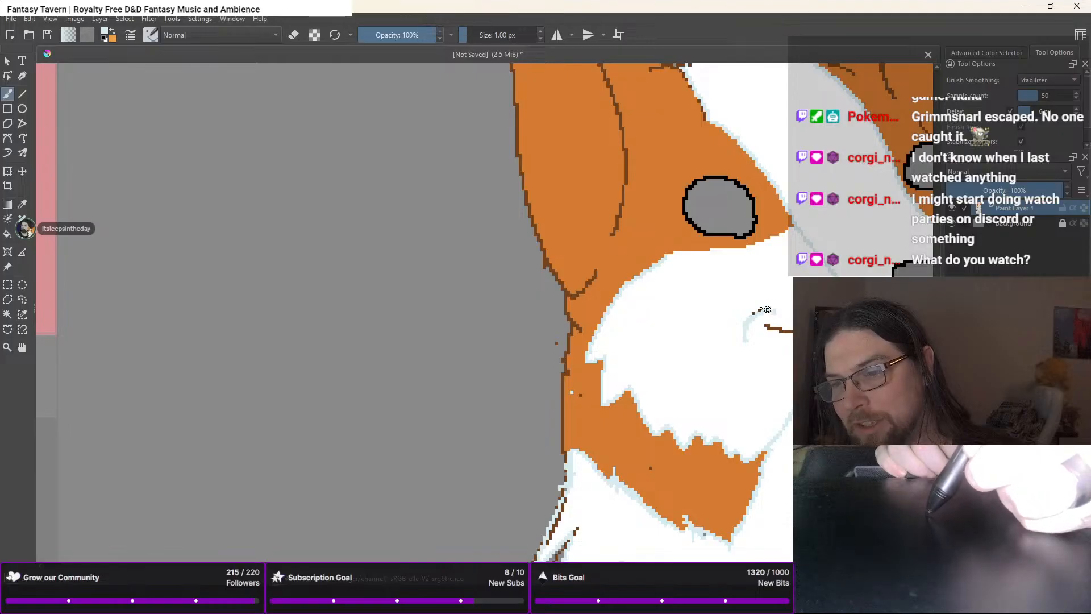
# Sample the palette's slate grey and redraw the brown mouth line with it, from the cheek to the muzzle
pyautogui.rightClick(753, 331)
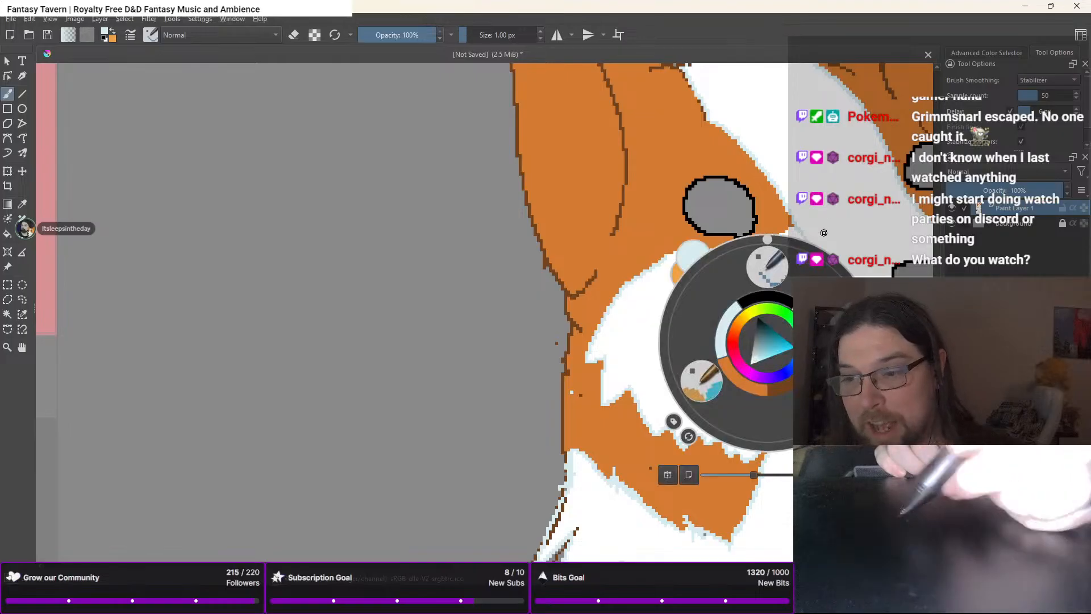
pyautogui.rightClick(752, 330)
pyautogui.scroll(-3, 752, 330)
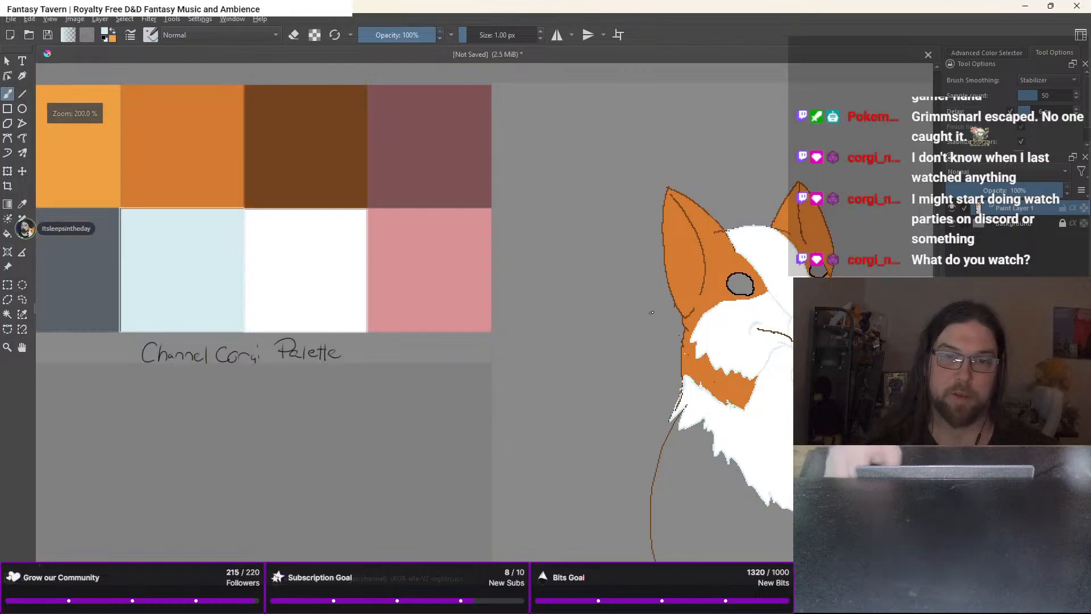
pyautogui.moveTo(653, 312); pyautogui.dragTo(800, 279)
pyautogui.press('ctrl')
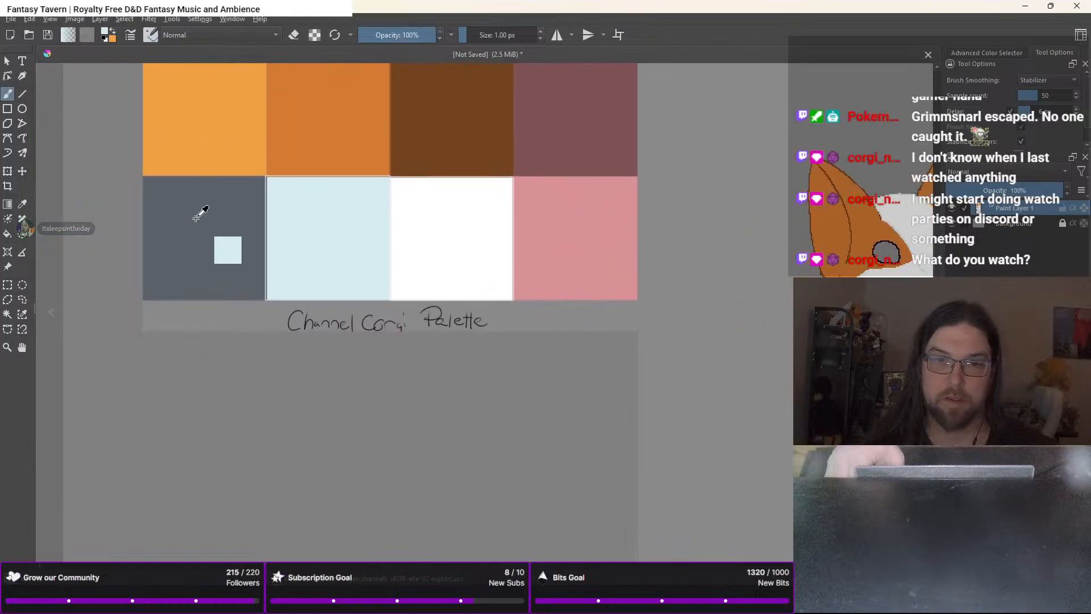
pyautogui.moveTo(710, 363); pyautogui.dragTo(172, 270)
pyautogui.scroll(4, 171, 271)
pyautogui.moveTo(735, 330); pyautogui.dragTo(553, 326)
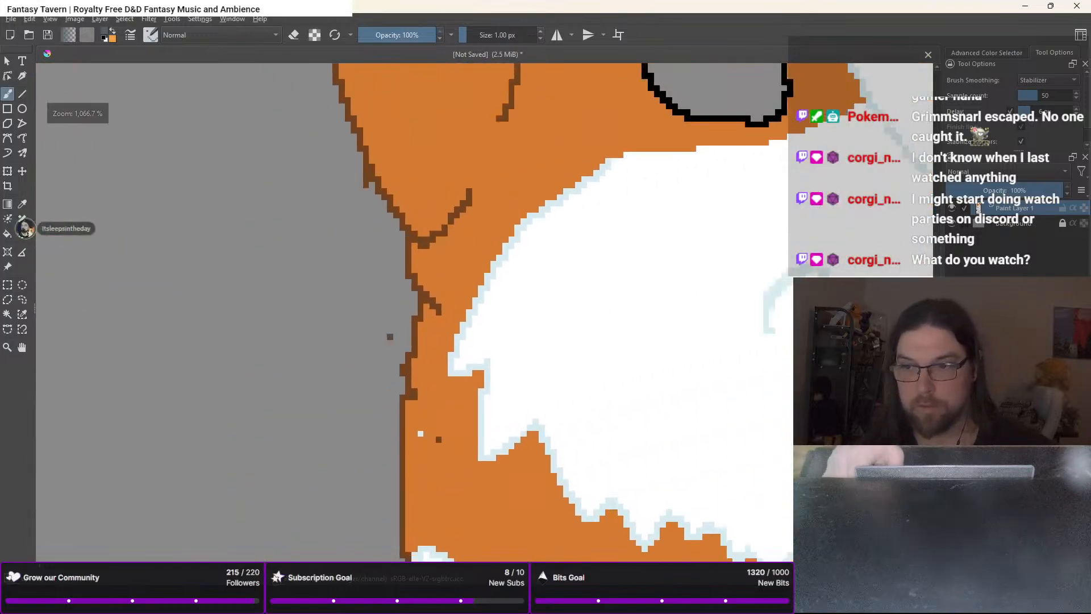
pyautogui.scroll(2, 554, 327)
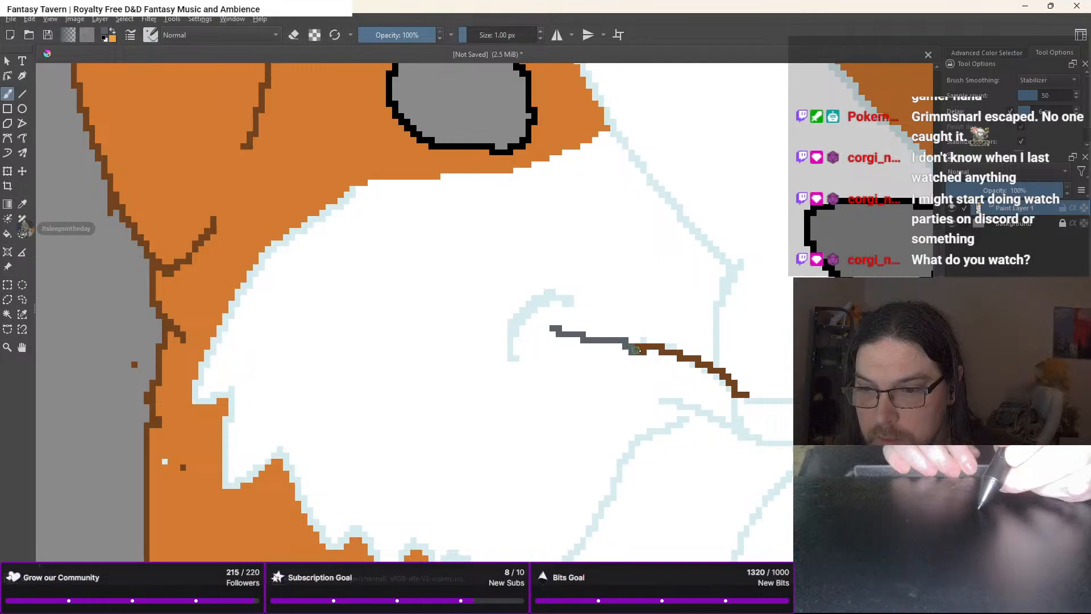
pyautogui.moveTo(637, 351); pyautogui.dragTo(708, 368)
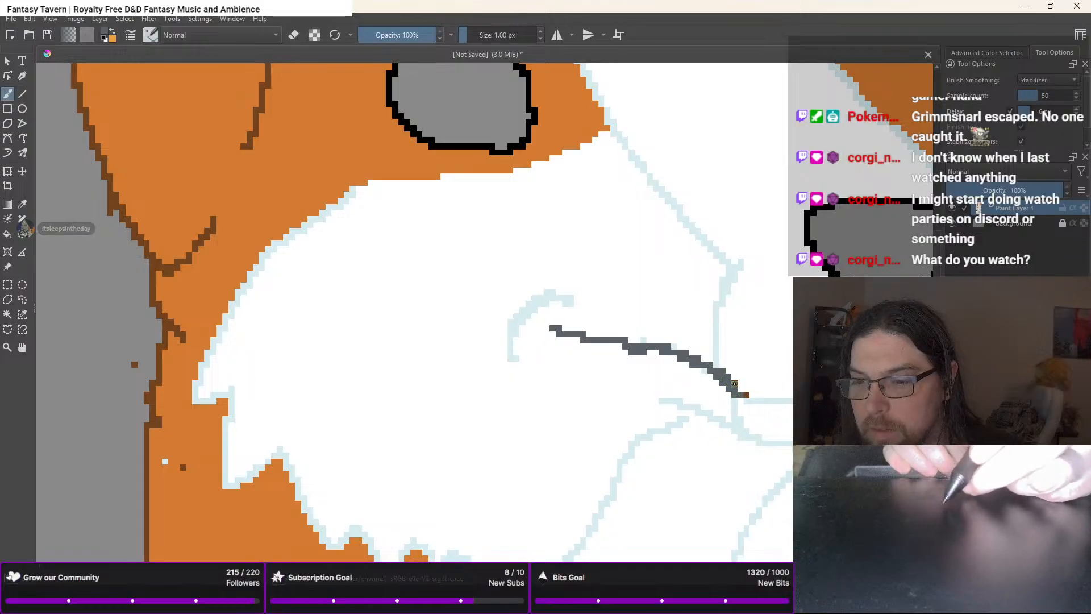
pyautogui.moveTo(734, 384); pyautogui.dragTo(738, 395)
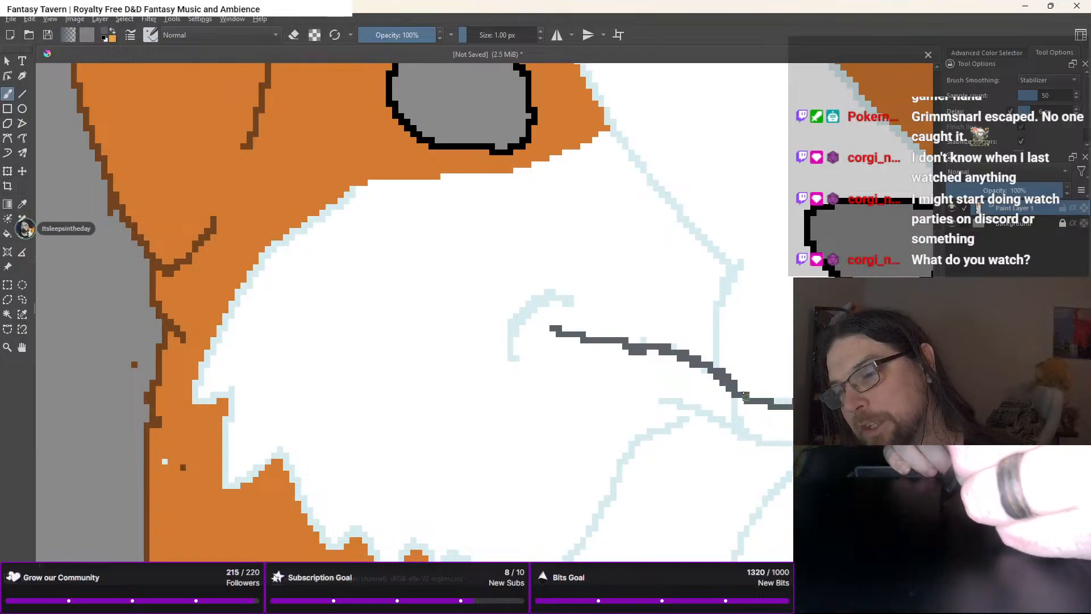
# Trace the muzzle in slate grey, from its left side along the upper lip and around the right side beneath the nose
pyautogui.moveTo(739, 260); pyautogui.dragTo(717, 305)
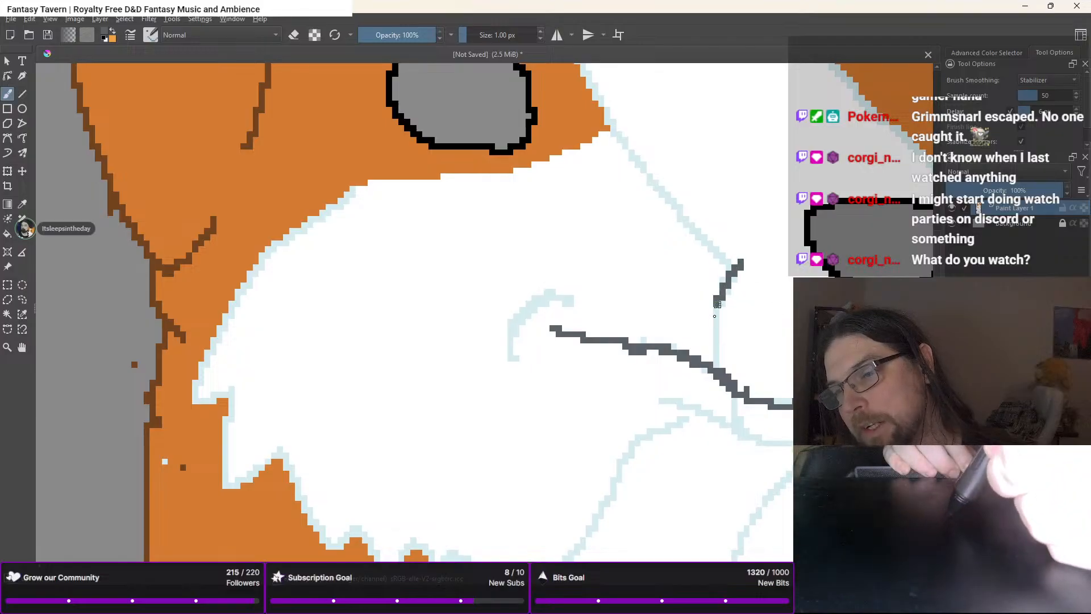
pyautogui.moveTo(712, 349)
pyautogui.mouseDown()
pyautogui.moveTo(720, 362)
pyautogui.moveTo(319, 343)
pyautogui.mouseUp()
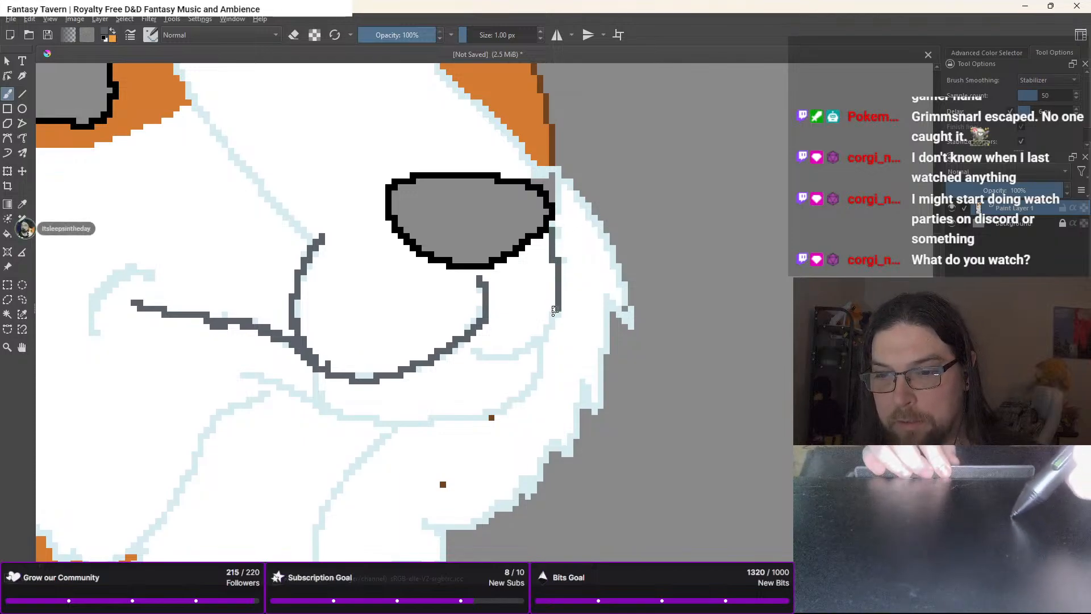
pyautogui.moveTo(554, 309)
pyautogui.mouseDown()
pyautogui.moveTo(543, 334)
pyautogui.moveTo(482, 354)
pyautogui.mouseUp()
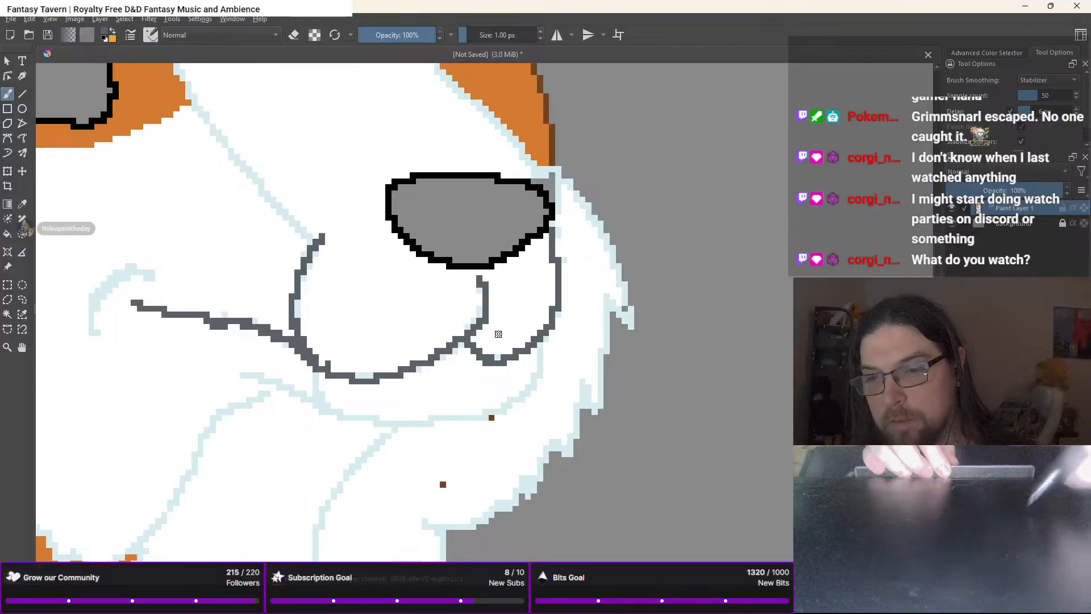
# Fill the inside of the nose with black
pyautogui.rightClick(498, 334)
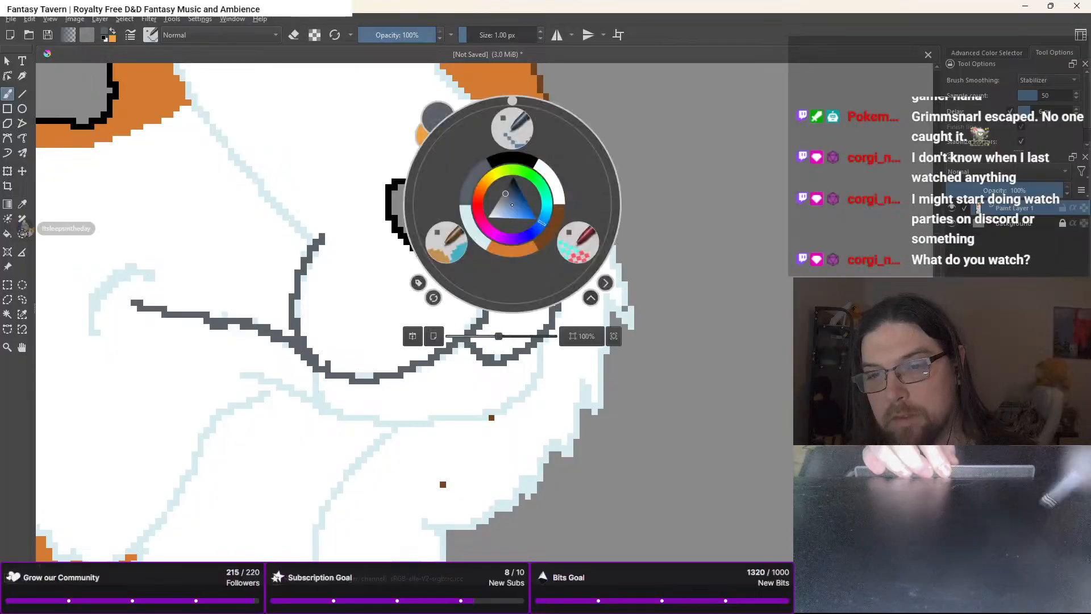
pyautogui.click(512, 158)
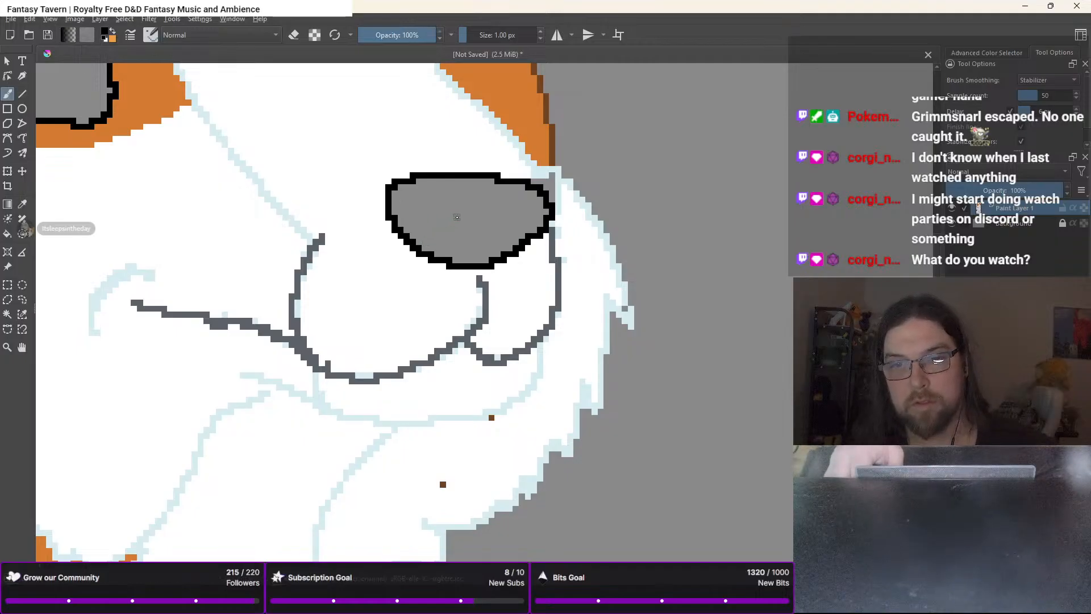
pyautogui.press('f')
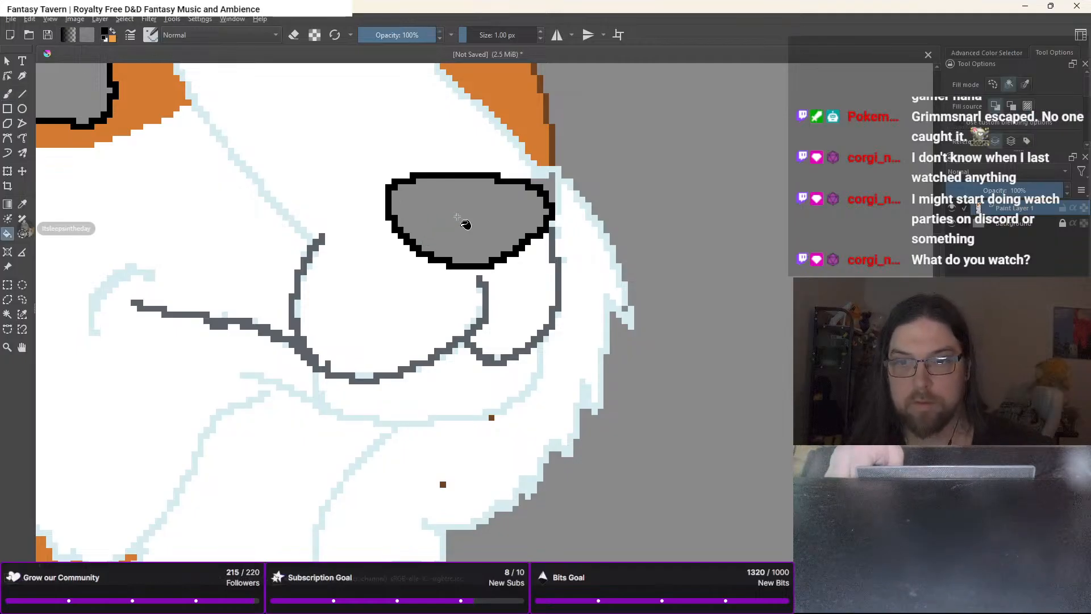
pyautogui.click(458, 217)
# Paint a brown highlight along the top and right side of the black nose with the 32 px brush
pyautogui.press('b')
pyautogui.rightClick(472, 207)
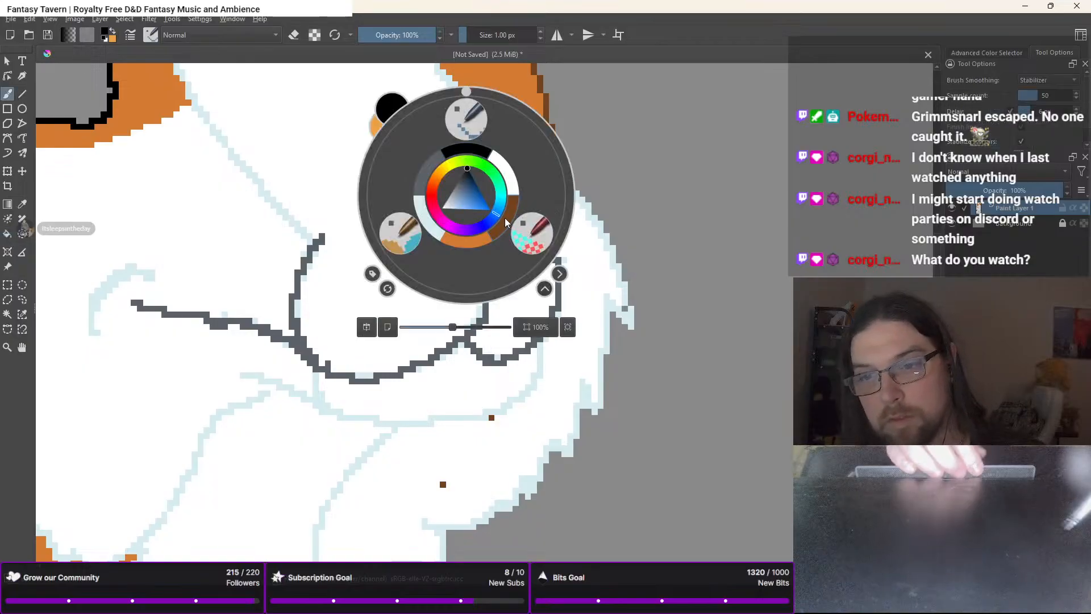
pyautogui.click(506, 222)
pyautogui.rightClick(411, 223)
pyautogui.click(354, 278)
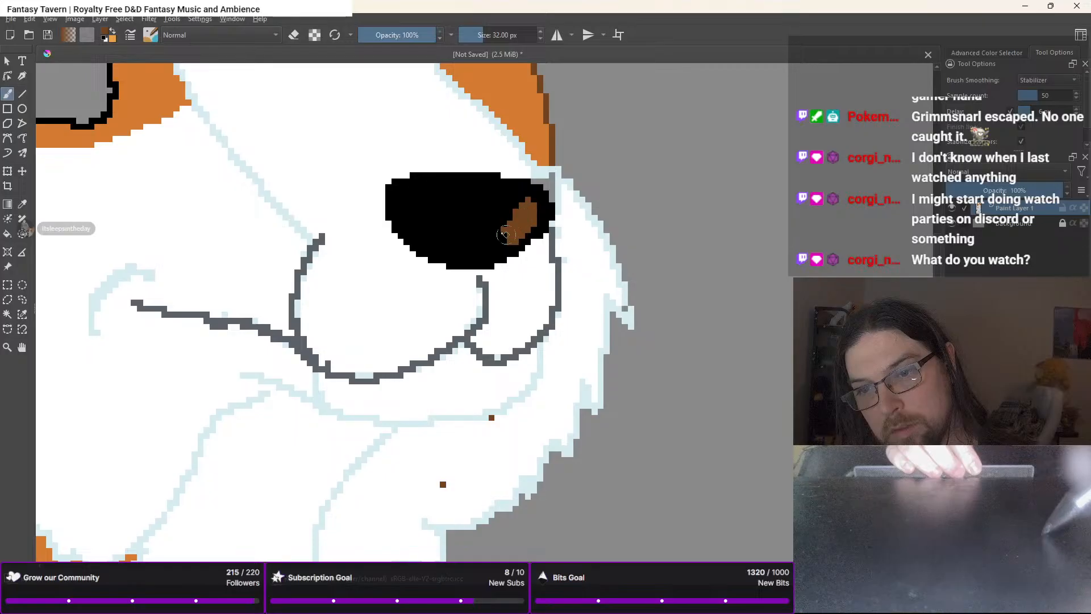
pyautogui.moveTo(522, 198)
pyautogui.mouseDown()
pyautogui.moveTo(440, 195)
pyautogui.moveTo(499, 219)
pyautogui.moveTo(468, 200)
pyautogui.moveTo(514, 192)
pyautogui.moveTo(401, 188)
pyautogui.moveTo(488, 211)
pyautogui.moveTo(463, 230)
pyautogui.moveTo(455, 214)
pyautogui.moveTo(487, 216)
pyautogui.moveTo(509, 241)
pyautogui.mouseUp()
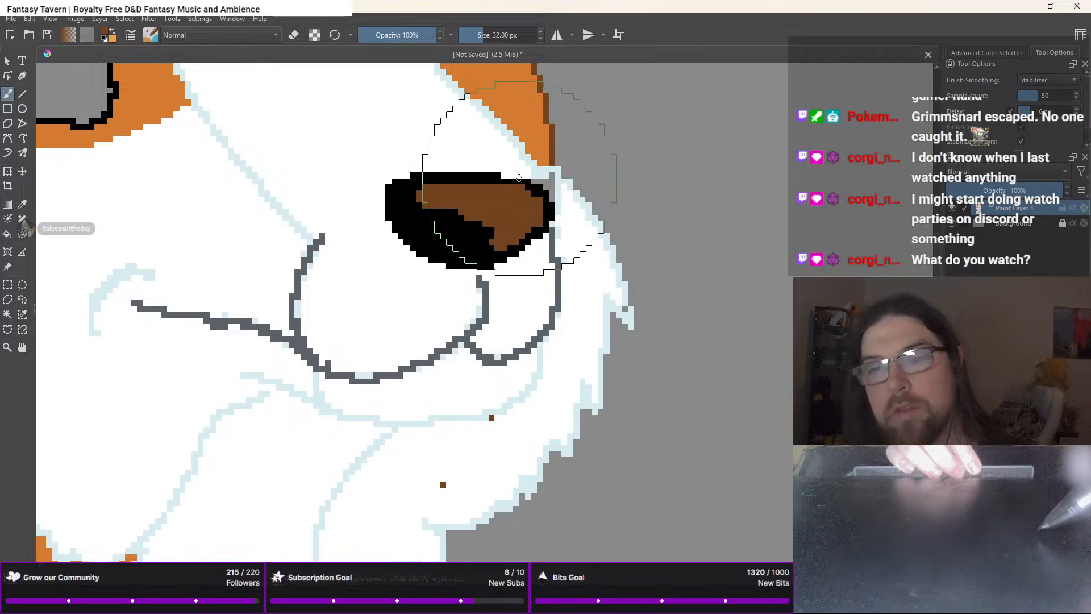
# Fill the small grey gap at the nose's upper right corner with white
pyautogui.rightClick(546, 183)
pyautogui.click(587, 158)
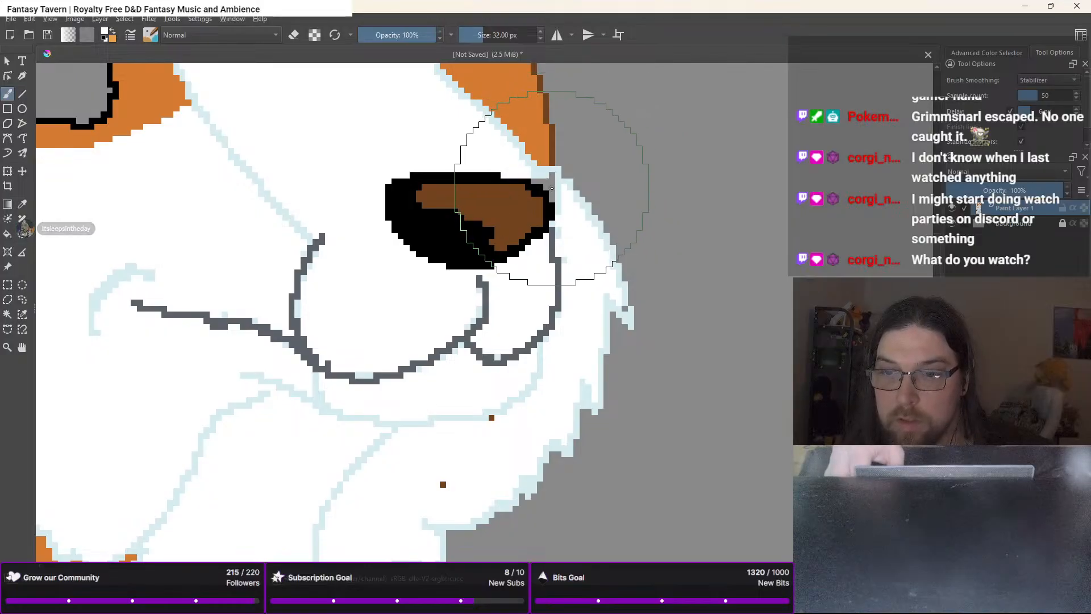
pyautogui.press('f')
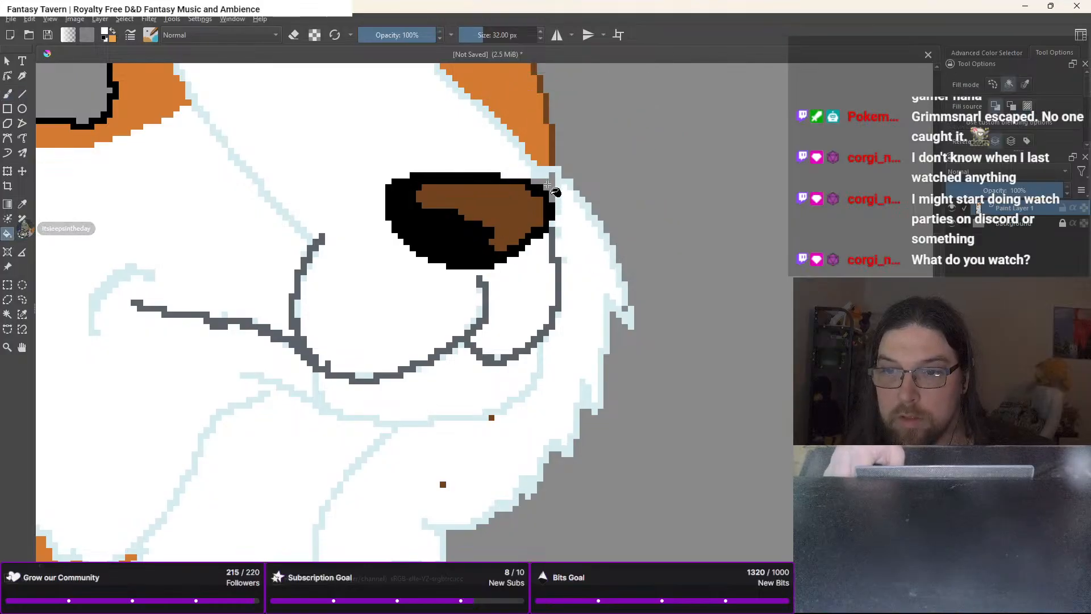
pyautogui.click(547, 184)
# Cover the stray brown pixels on the white chin fur with white, using the 1 px pixel brush
pyautogui.scroll(-2, 515, 342)
pyautogui.moveTo(479, 429); pyautogui.dragTo(518, 317)
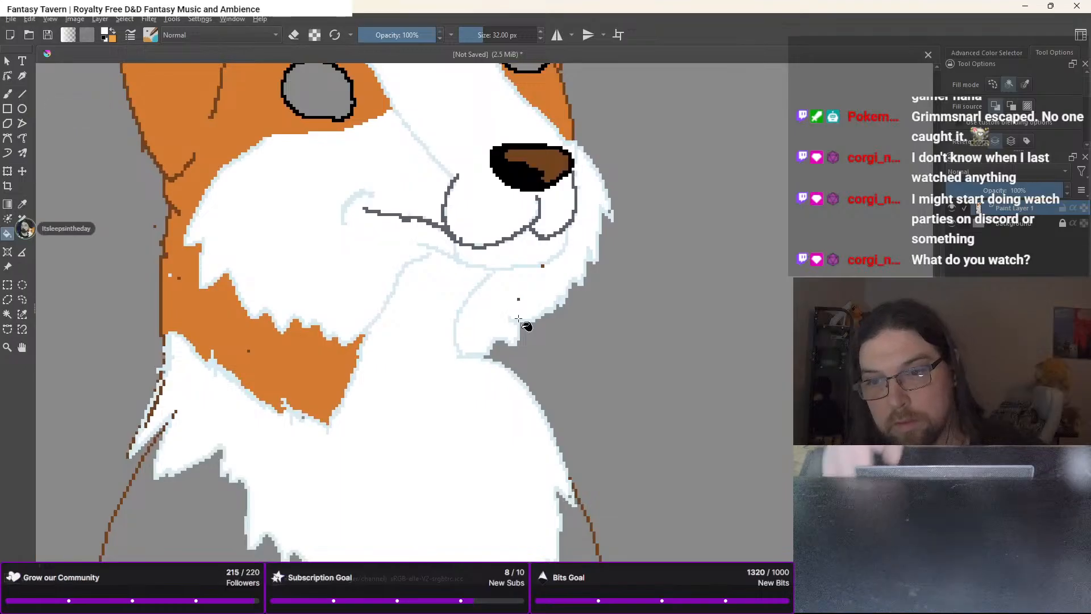
pyautogui.press('b')
pyautogui.scroll(4, 539, 278)
pyautogui.rightClick(548, 281)
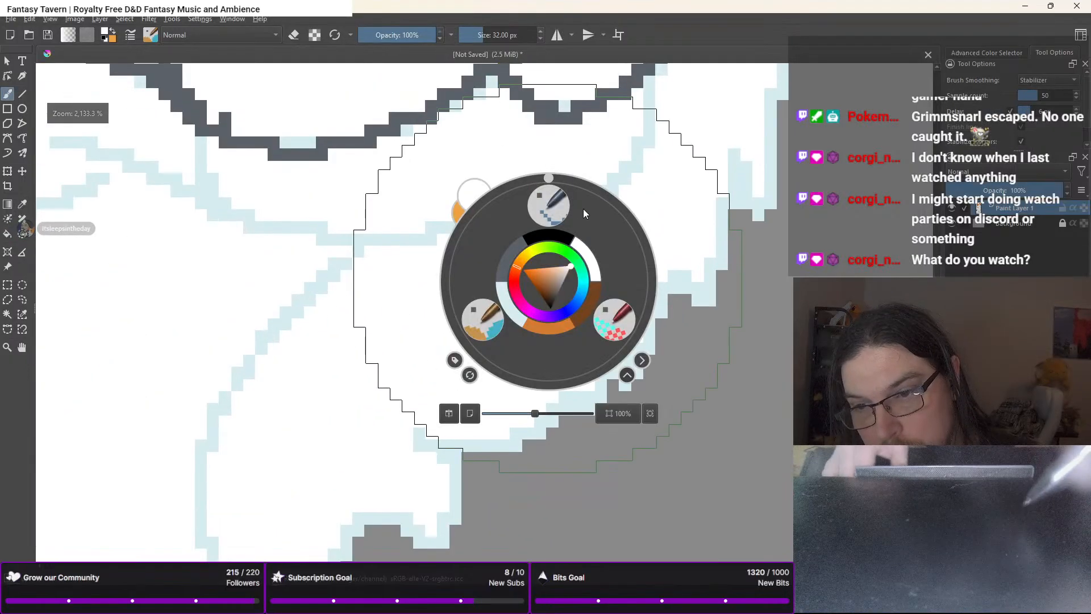
pyautogui.click(549, 206)
pyautogui.scroll(-3, 414, 394)
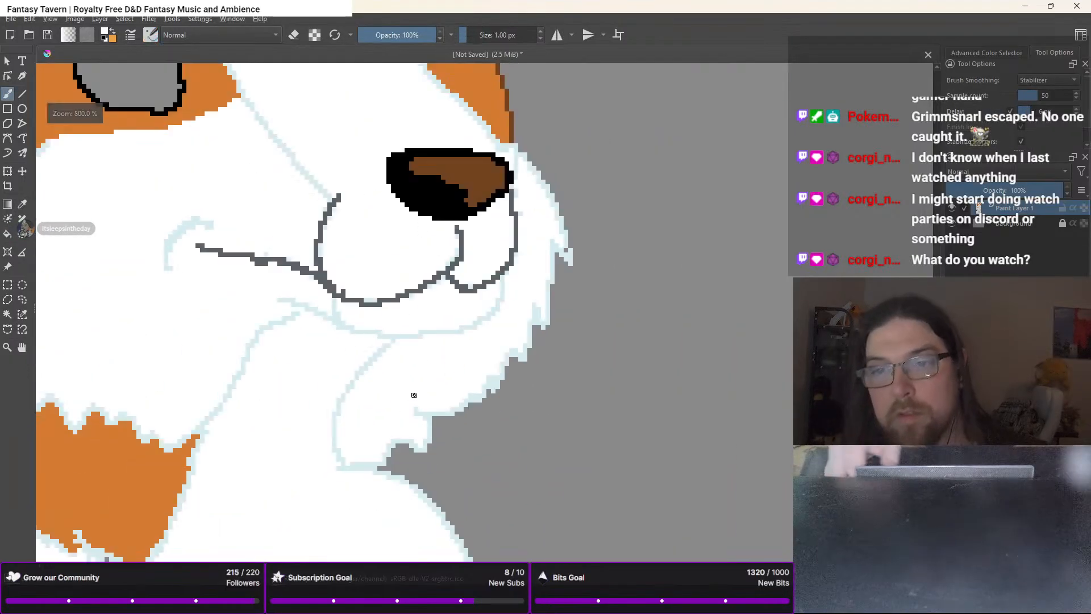
pyautogui.scroll(-4, 390, 382)
pyautogui.scroll(4, 566, 424)
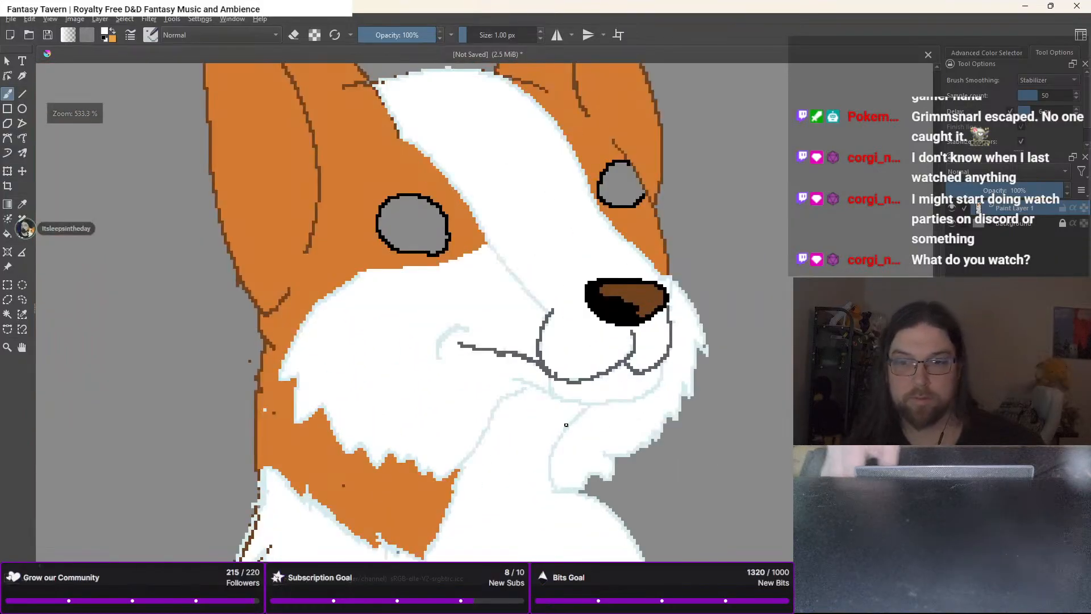
# Choose pale blue and select the cheek area between the eye patch corner, the muzzle edge and the mouth line with a freehand outline
pyautogui.rightClick(375, 270)
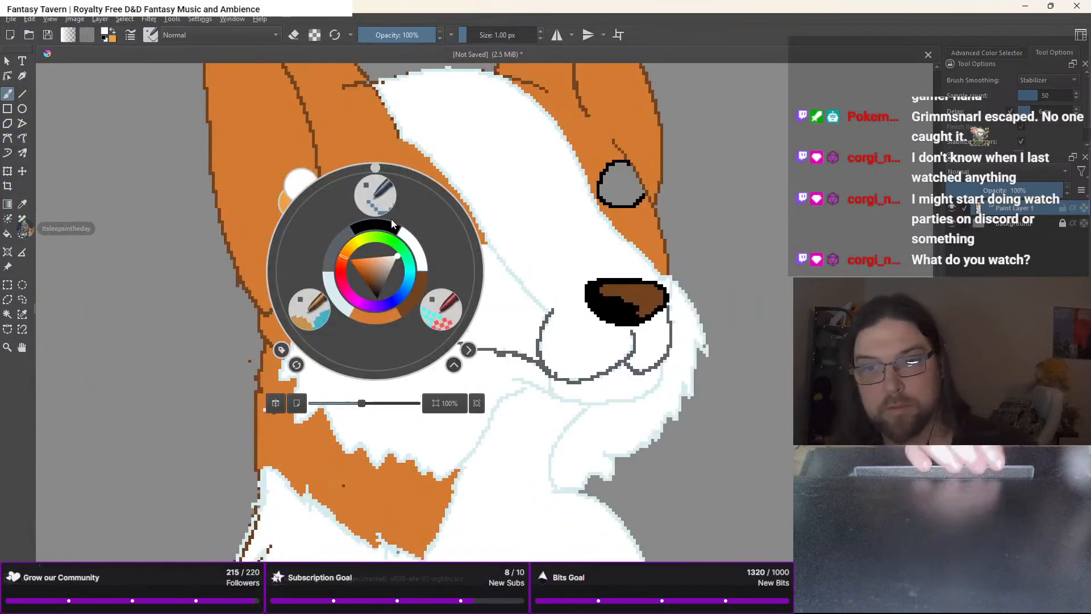
pyautogui.click(342, 300)
pyautogui.rightClick(442, 264)
pyautogui.click(49, 257)
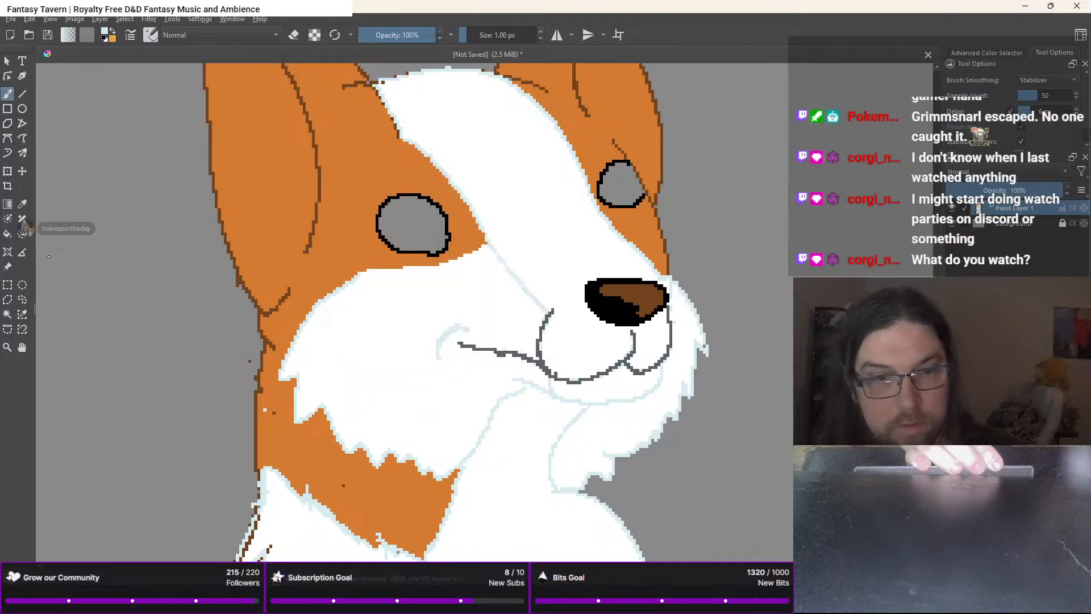
pyautogui.click(7, 314)
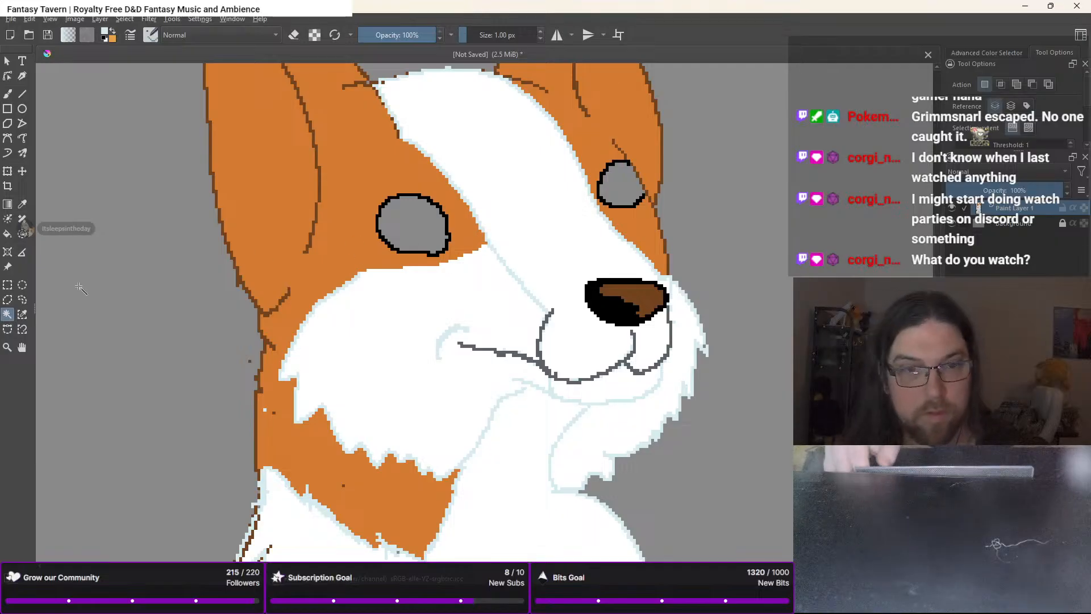
pyautogui.click(24, 299)
pyautogui.scroll(2, 392, 258)
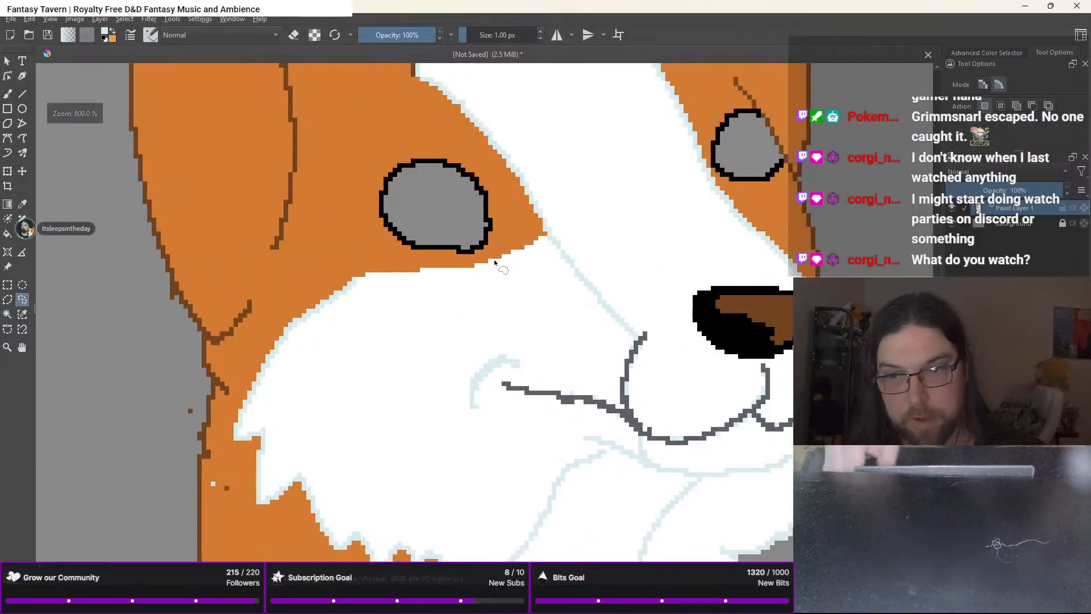
pyautogui.moveTo(579, 243); pyautogui.dragTo(589, 260)
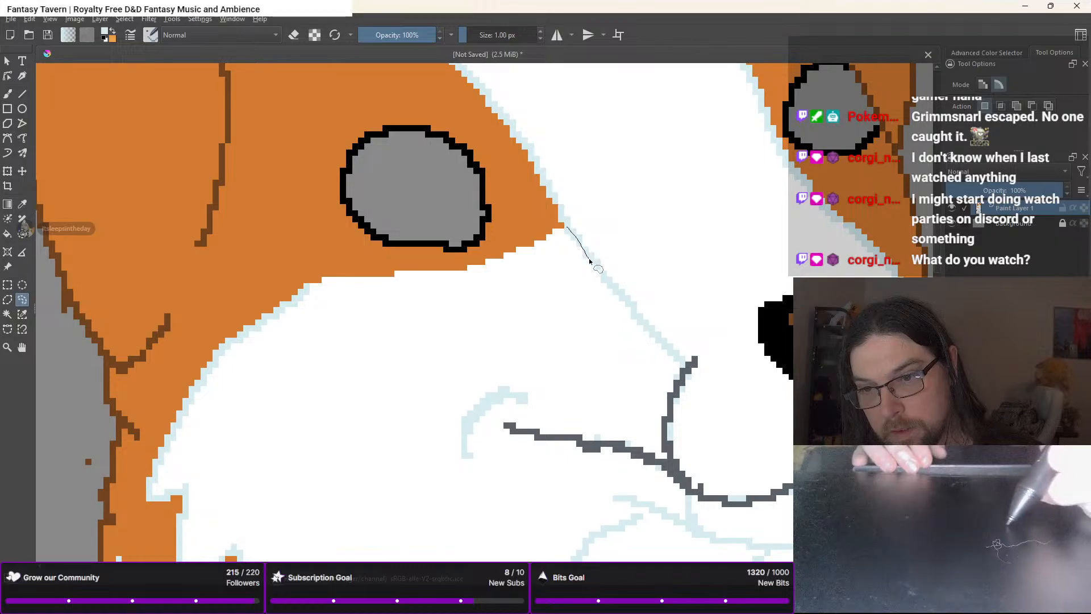
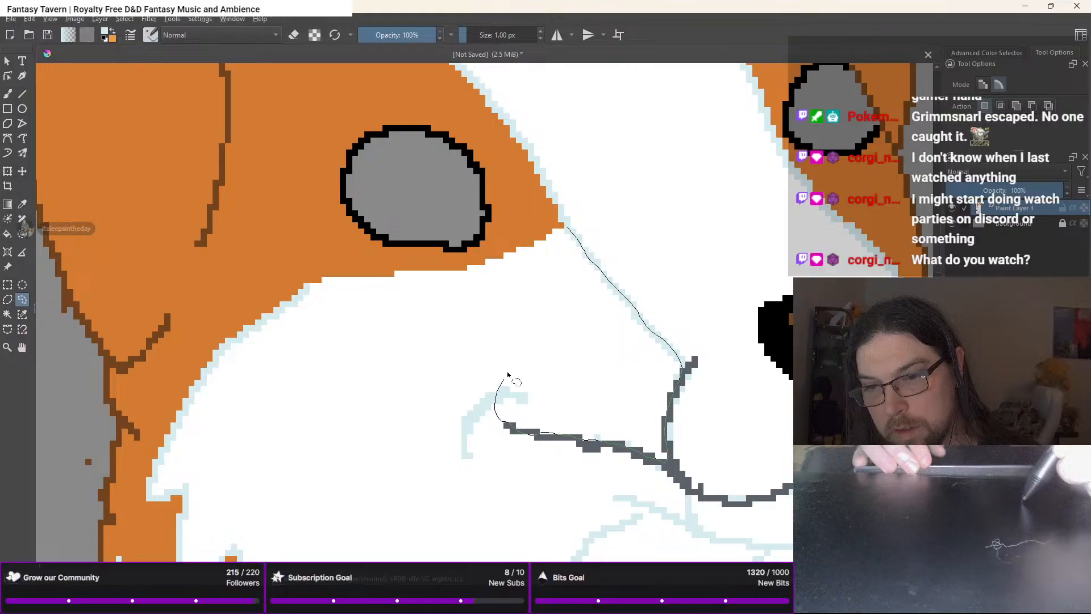
pyautogui.moveTo(562, 227); pyautogui.dragTo(563, 229)
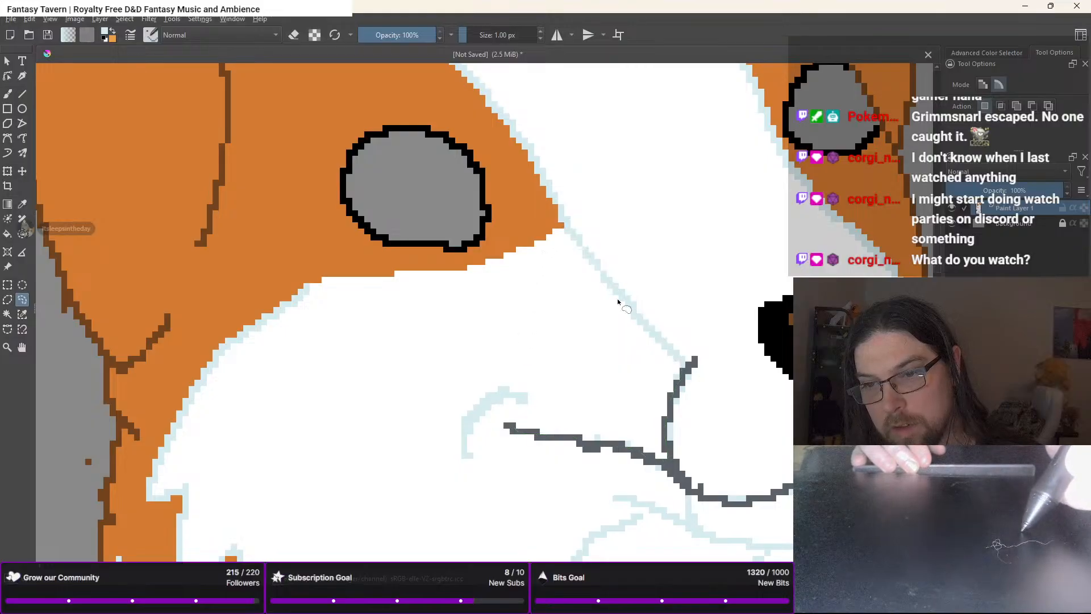
# Fill the selected cheek area with pale blue using the 32 px brush, and clear the selection
pyautogui.press('b')
pyautogui.rightClick(549, 361)
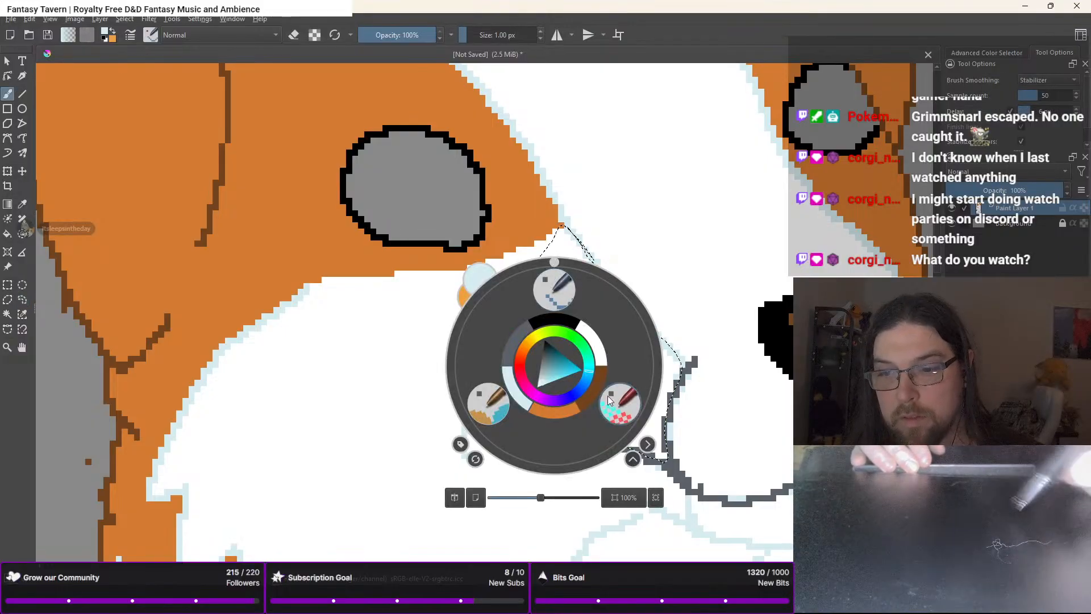
pyautogui.click(618, 402)
pyautogui.rightClick(505, 405)
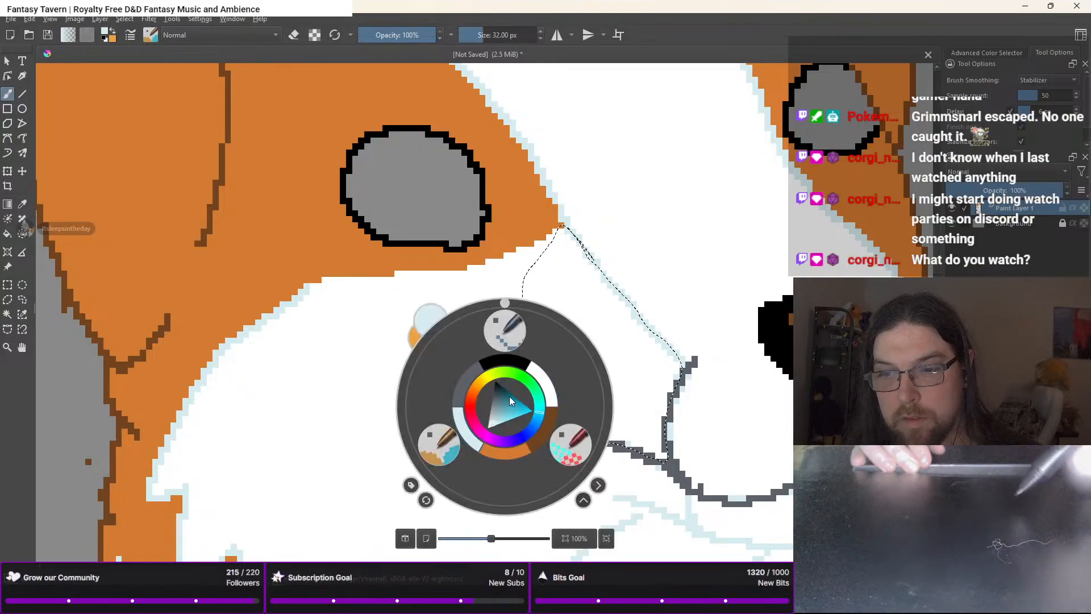
pyautogui.click(516, 347)
pyautogui.moveTo(613, 299); pyautogui.dragTo(584, 288)
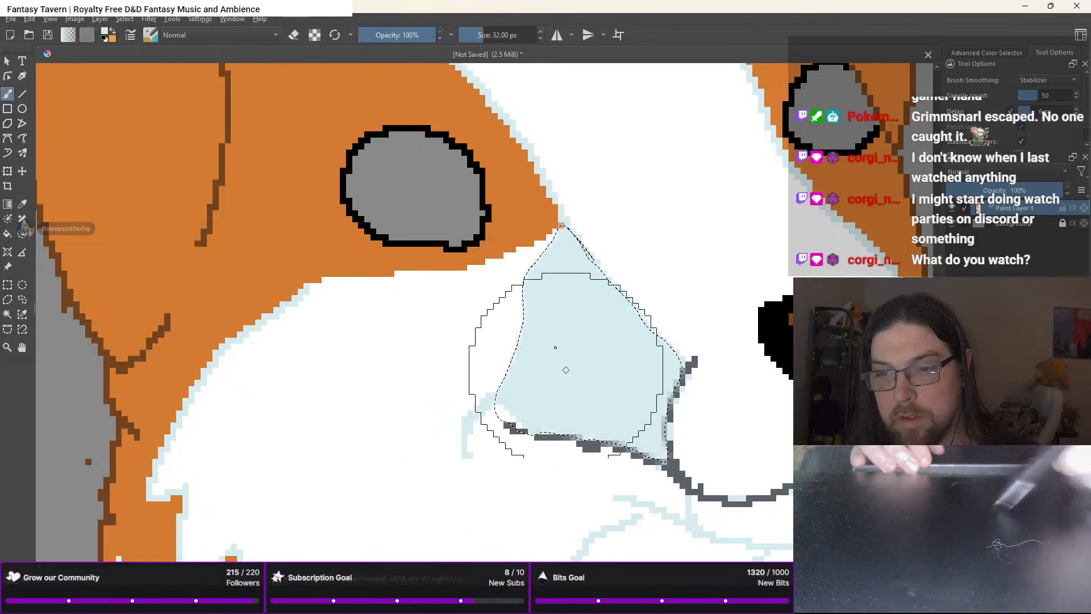
pyautogui.scroll(-5, 641, 384)
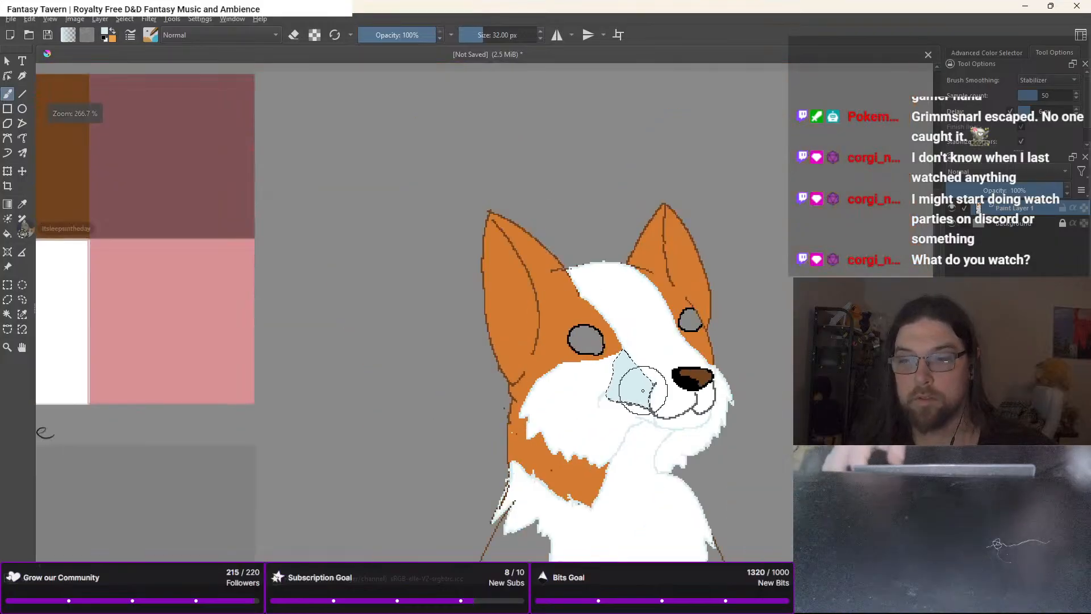
pyautogui.press('e')
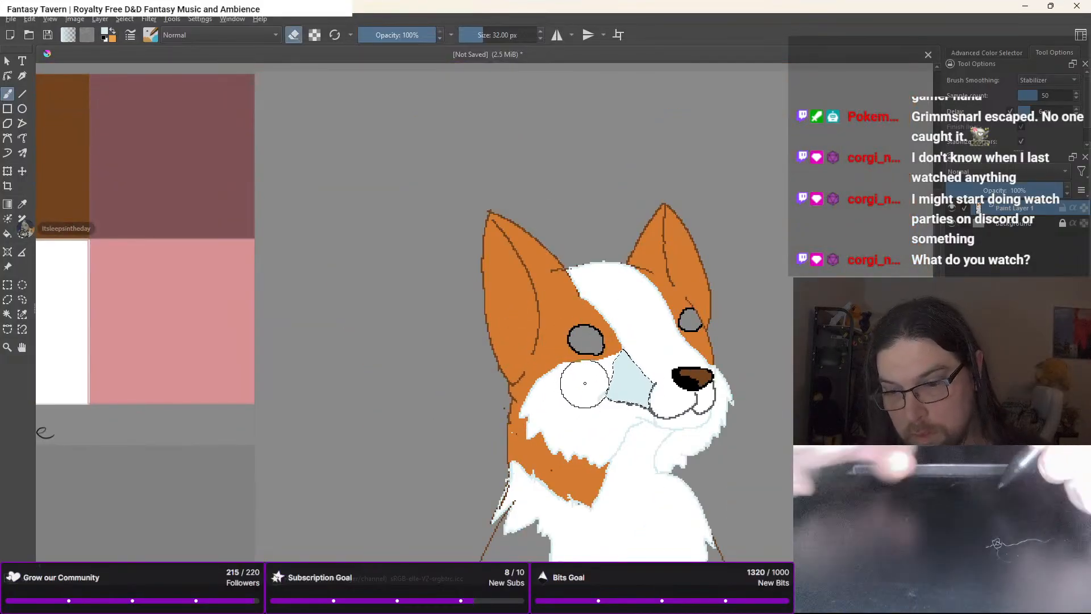
pyautogui.press('e')
pyautogui.hotkey('ctrl', 'shift', 'a')
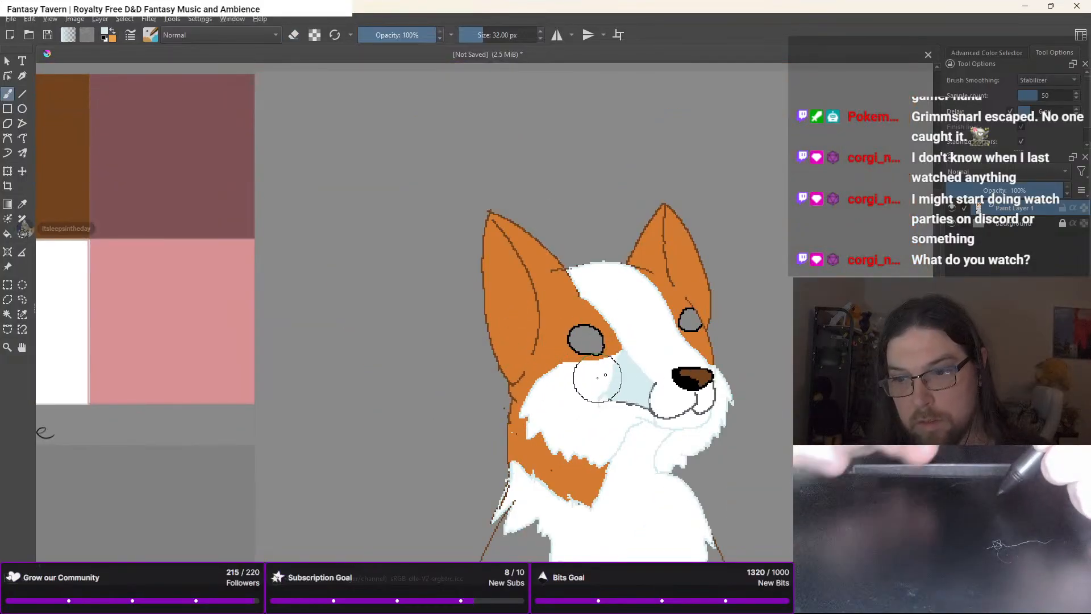
# Try to extend the pale blue cheek shading around the corner of the mouth
pyautogui.scroll(5, 597, 376)
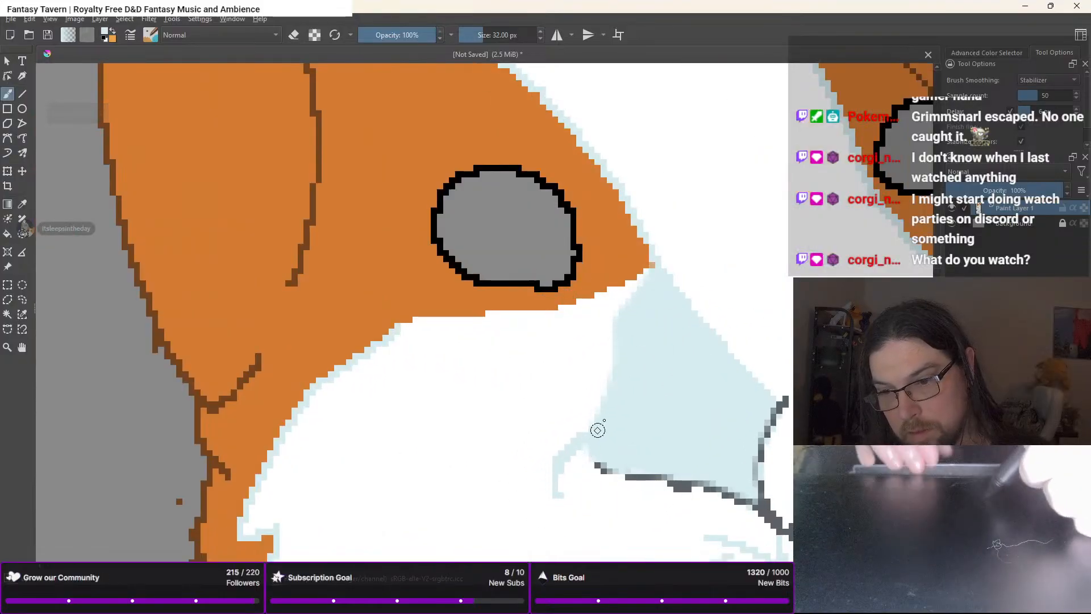
pyautogui.moveTo(596, 439)
pyautogui.mouseDown()
pyautogui.moveTo(574, 467)
pyautogui.moveTo(582, 477)
pyautogui.moveTo(588, 451)
pyautogui.mouseUp()
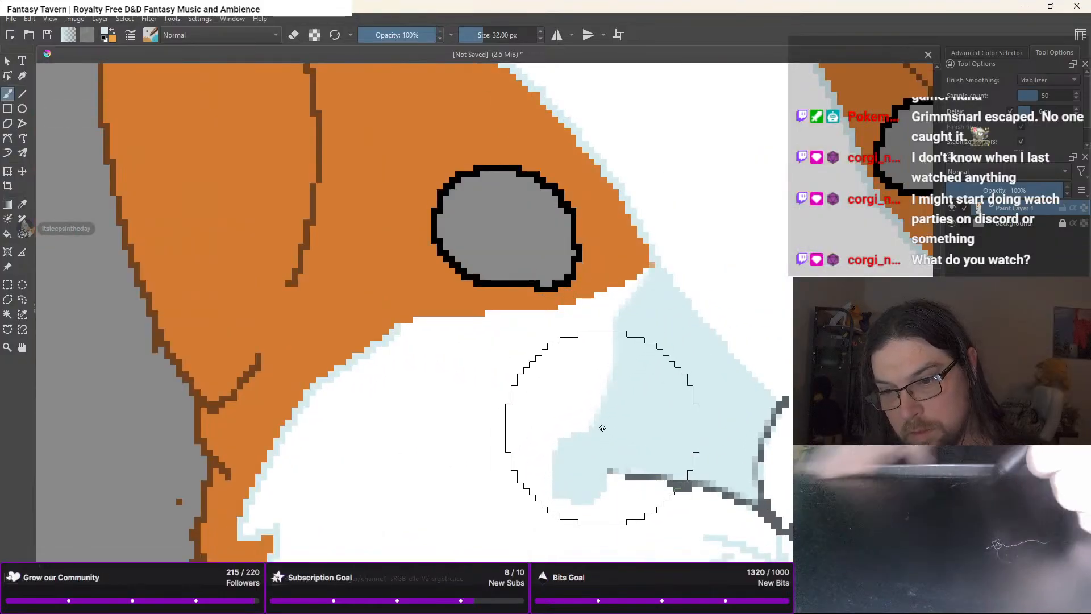
pyautogui.hotkey('ctrl', 'z')
# Redraw the curved crease at the mouth corner in dark grey with the 1 px pixel brush
pyautogui.rightClick(594, 434)
pyautogui.rightClick(561, 384)
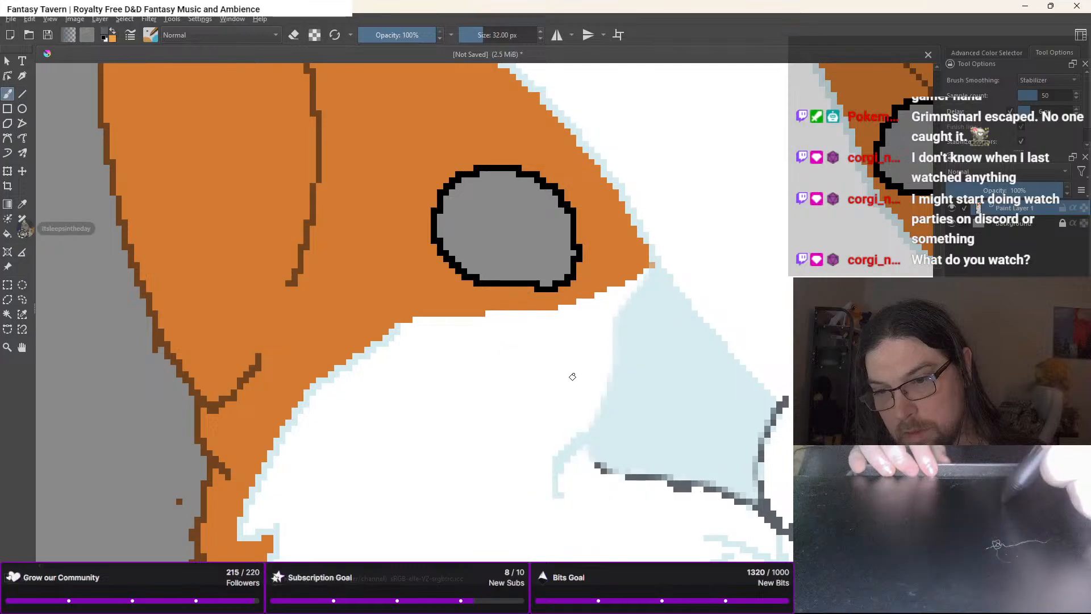
pyautogui.rightClick(580, 372)
pyautogui.click(581, 336)
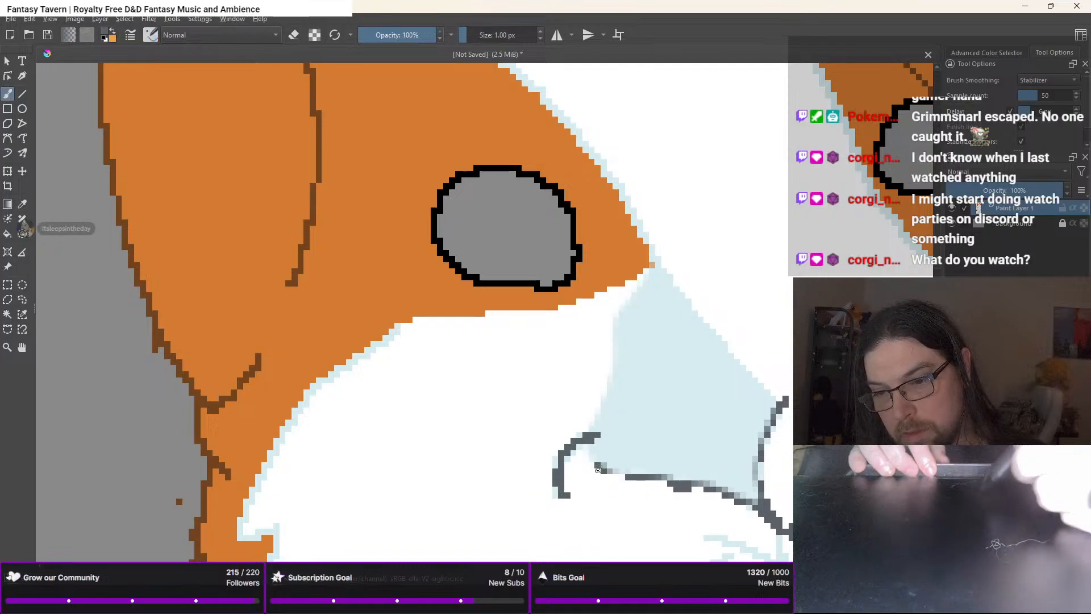
# Widen the pale blue cheek shading above the mouth crease with the 32 px brush, and paint a small pale blue patch on the muzzle bridge
pyautogui.rightClick(597, 482)
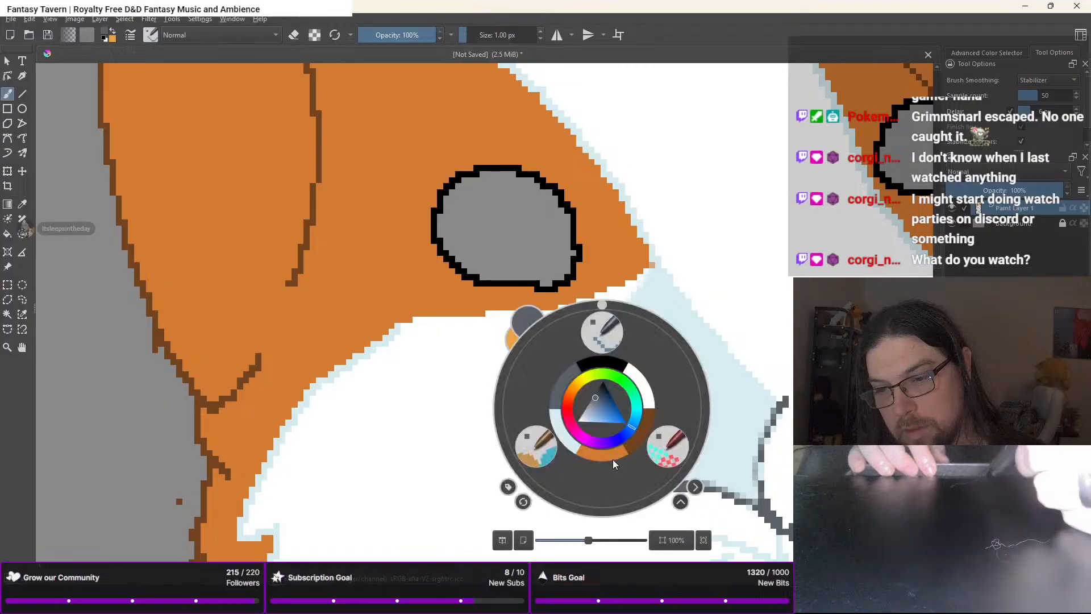
pyautogui.click(567, 437)
pyautogui.rightClick(571, 433)
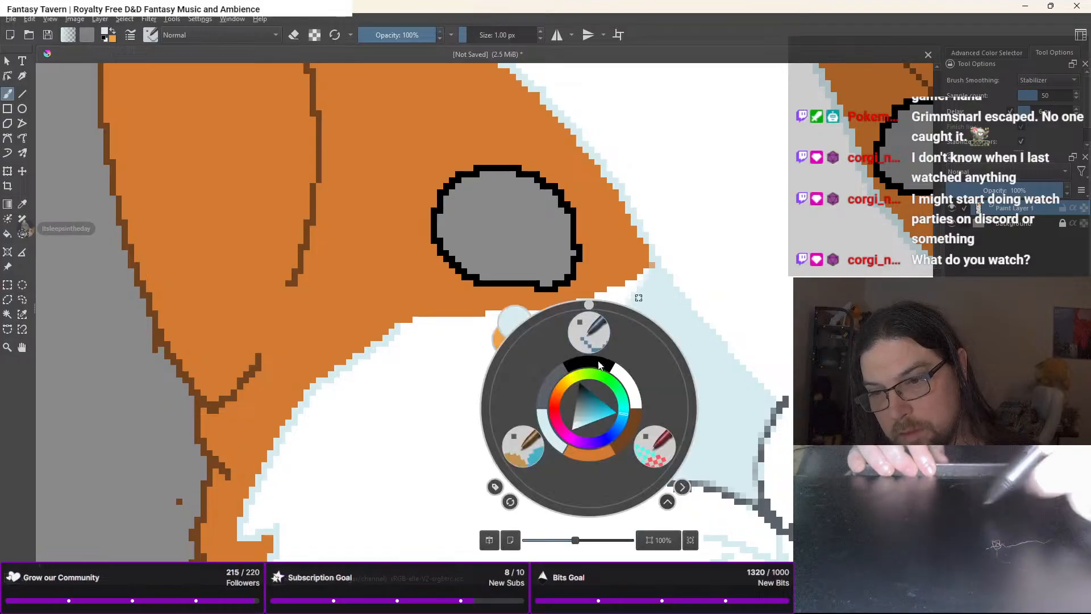
pyautogui.click(529, 446)
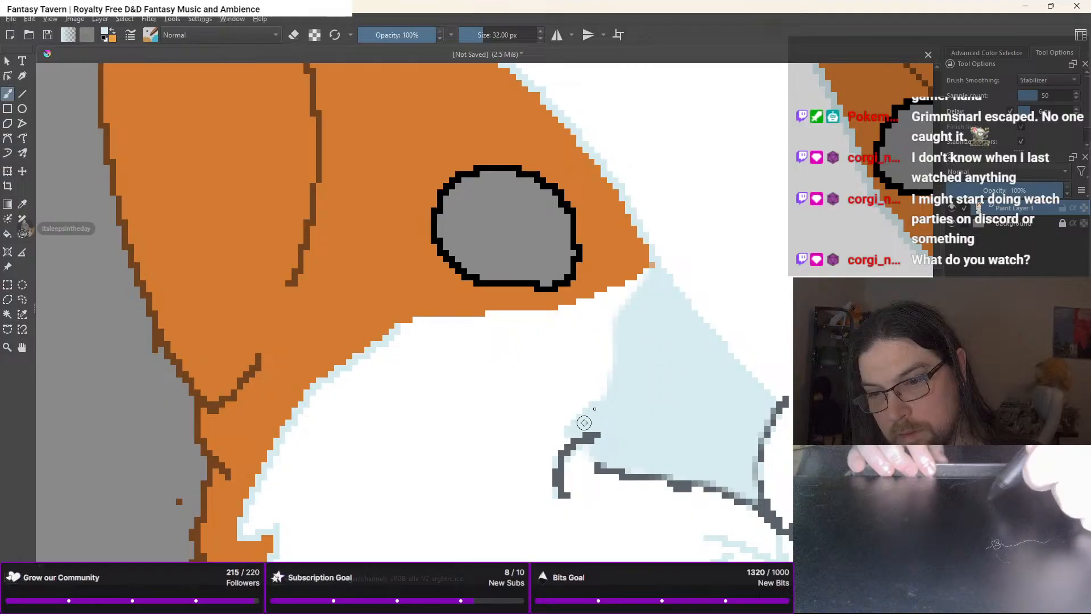
pyautogui.moveTo(615, 362); pyautogui.dragTo(605, 354)
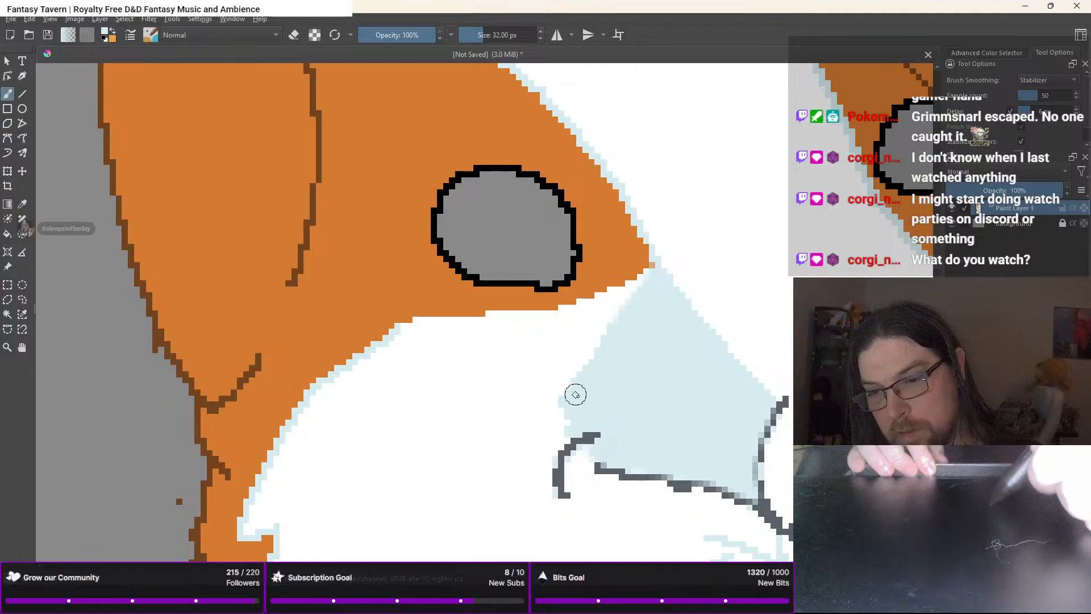
pyautogui.moveTo(581, 395)
pyautogui.mouseDown()
pyautogui.moveTo(555, 409)
pyautogui.moveTo(630, 336)
pyautogui.moveTo(570, 386)
pyautogui.moveTo(621, 326)
pyautogui.moveTo(619, 339)
pyautogui.moveTo(653, 311)
pyautogui.moveTo(604, 324)
pyautogui.moveTo(667, 298)
pyautogui.moveTo(615, 320)
pyautogui.moveTo(651, 302)
pyautogui.mouseUp()
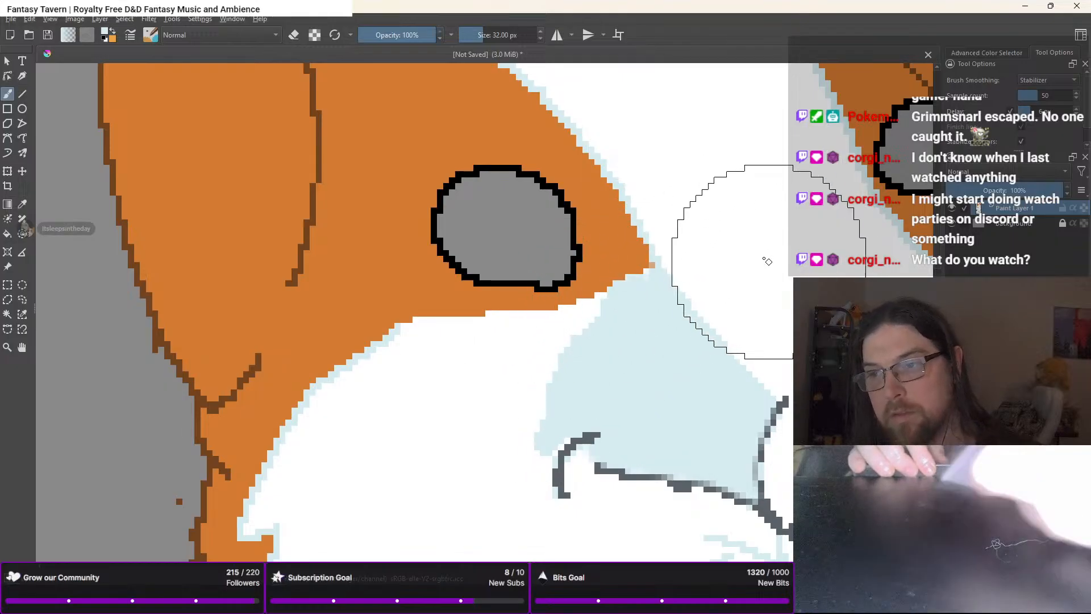
pyautogui.moveTo(748, 241)
pyautogui.mouseDown()
pyautogui.moveTo(842, 227)
pyautogui.moveTo(851, 266)
pyautogui.moveTo(780, 222)
pyautogui.moveTo(808, 195)
pyautogui.moveTo(784, 217)
pyautogui.moveTo(805, 206)
pyautogui.moveTo(725, 218)
pyautogui.moveTo(750, 230)
pyautogui.moveTo(798, 199)
pyautogui.mouseUp()
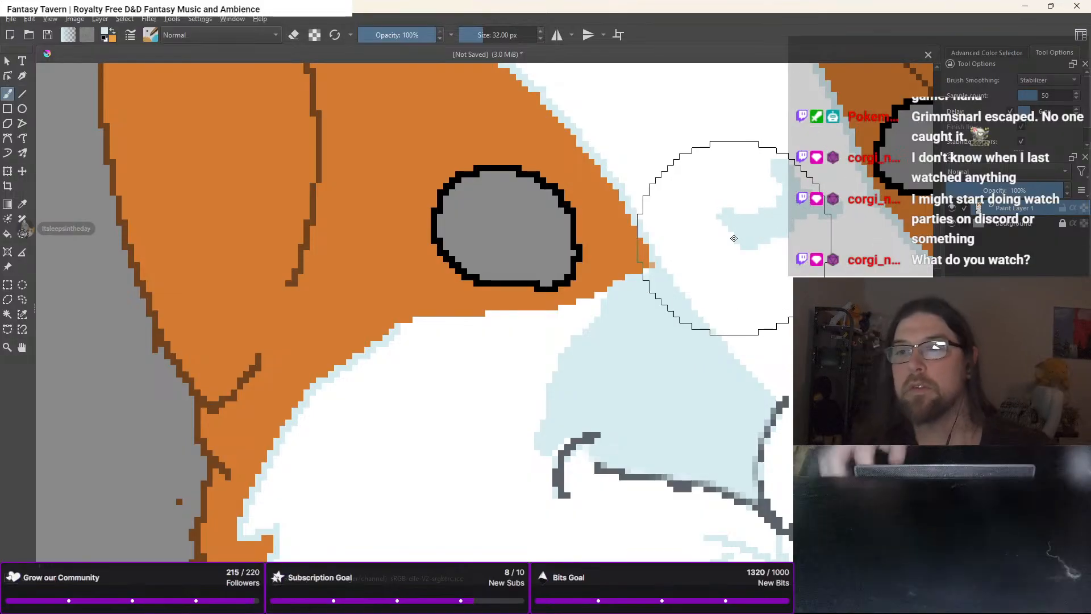
# Paint a small orange spot at the top of the white forehead with the 32 px brush
pyautogui.scroll(-2, 733, 238)
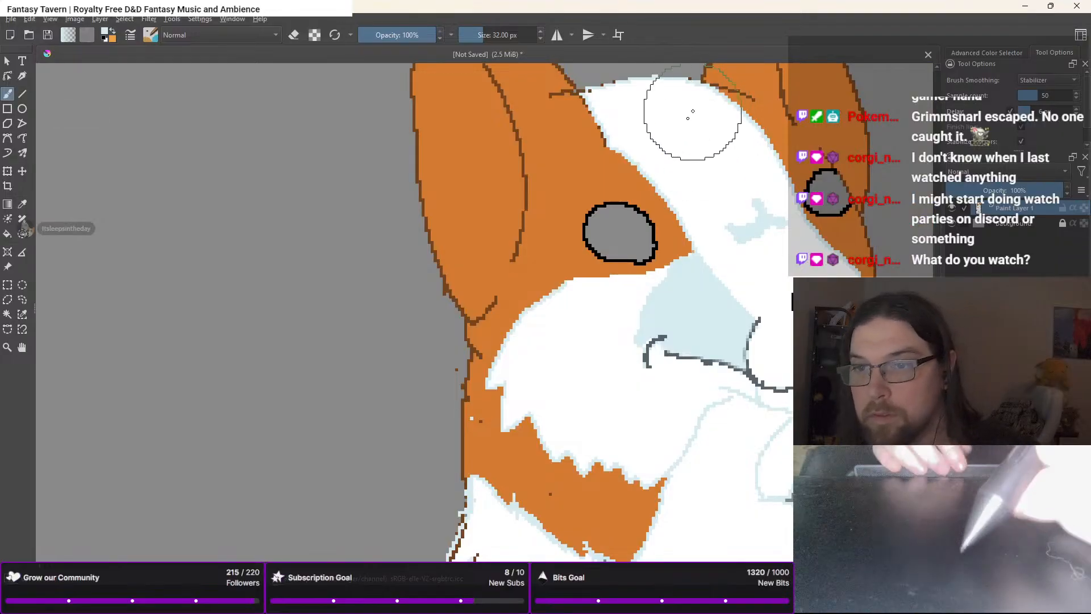
pyautogui.rightClick(633, 183)
pyautogui.click(637, 230)
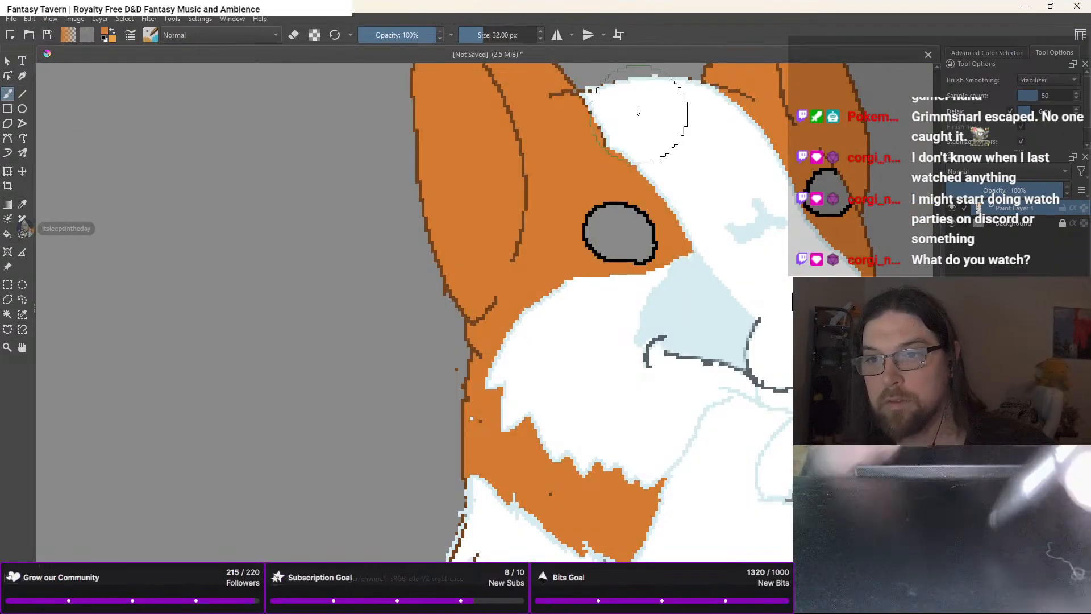
pyautogui.scroll(4, 638, 111)
pyautogui.moveTo(640, 112); pyautogui.dragTo(611, 421)
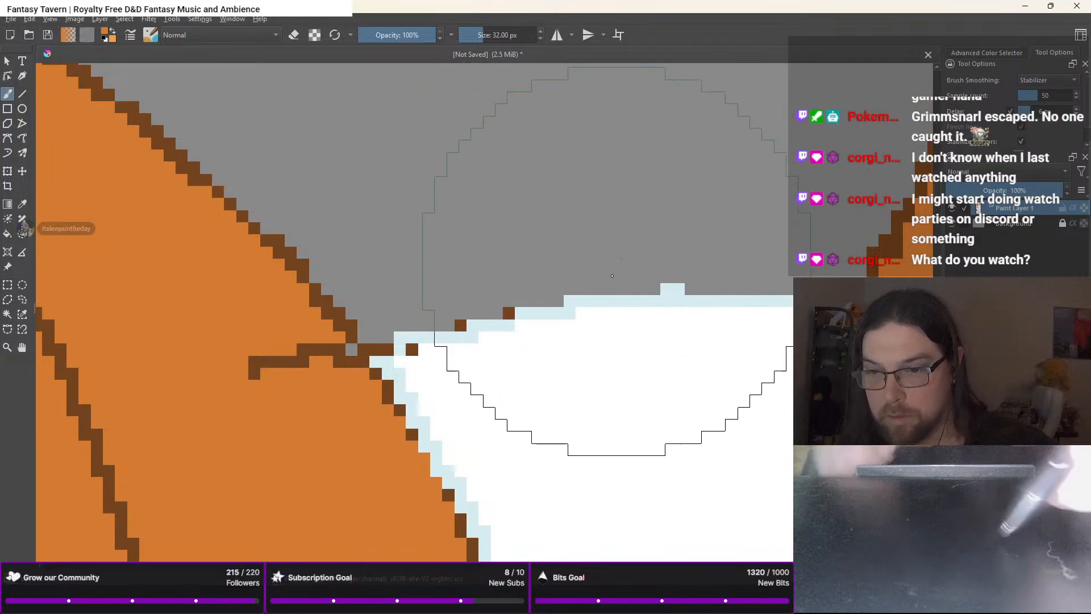
pyautogui.moveTo(600, 321)
pyautogui.mouseDown()
pyautogui.moveTo(654, 325)
pyautogui.moveTo(610, 317)
pyautogui.moveTo(626, 344)
pyautogui.moveTo(661, 335)
pyautogui.mouseUp()
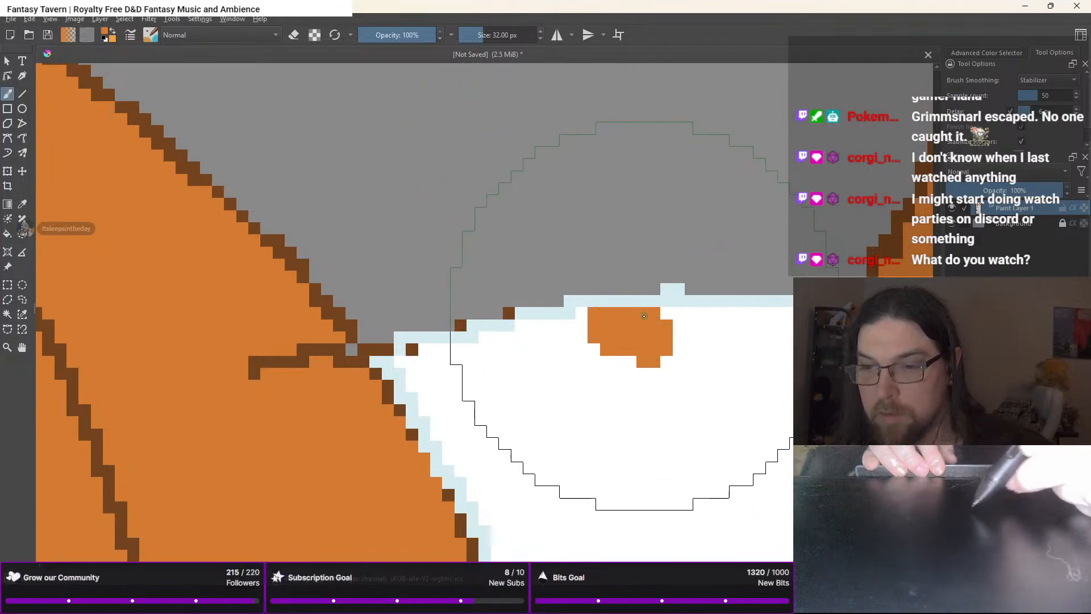
pyautogui.scroll(-6, 521, 279)
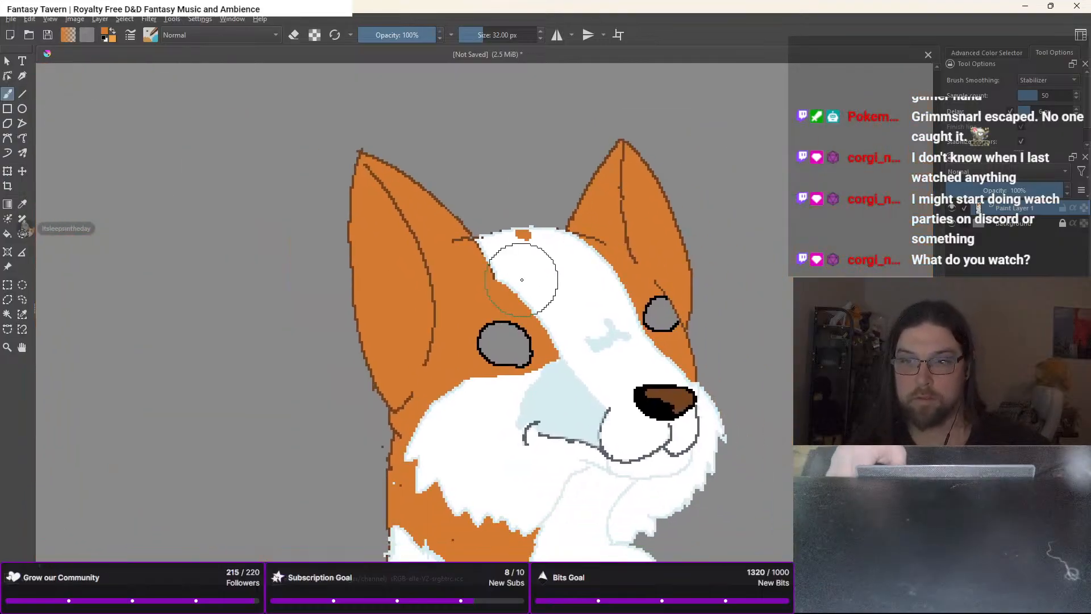
# Outline the orange forehead spot in brown with the 1 px pixel brush
pyautogui.scroll(6, 522, 280)
pyautogui.rightClick(510, 278)
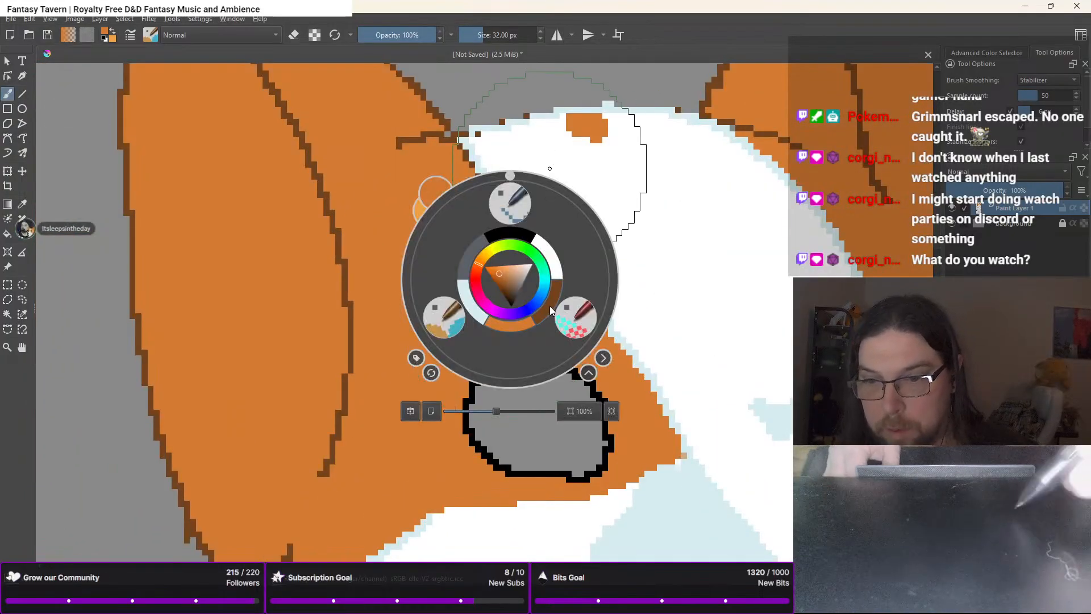
pyautogui.click(508, 281)
pyautogui.click(441, 319)
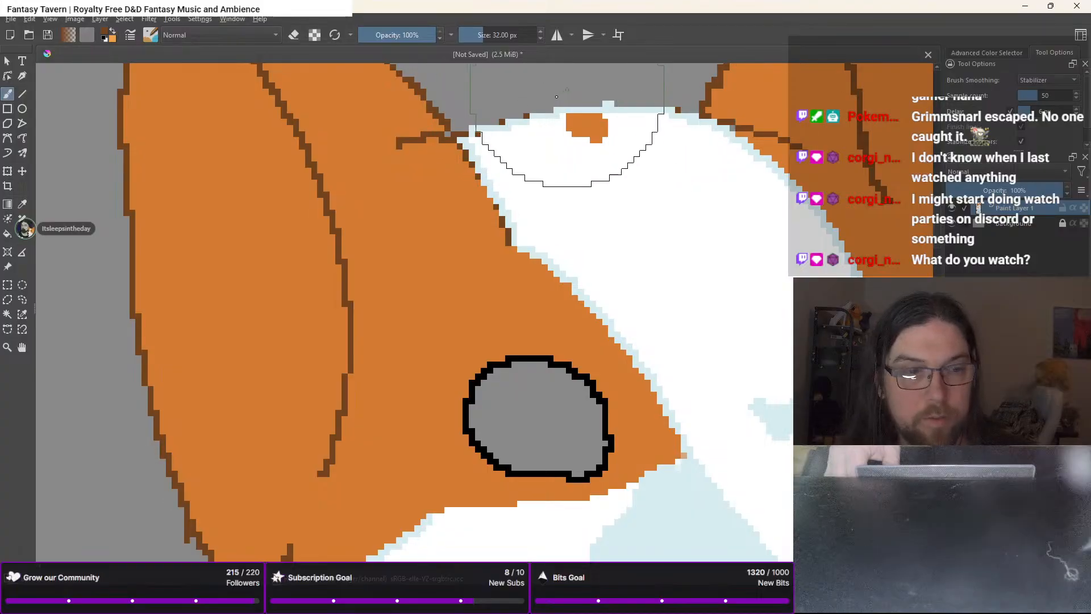
pyautogui.click(570, 109)
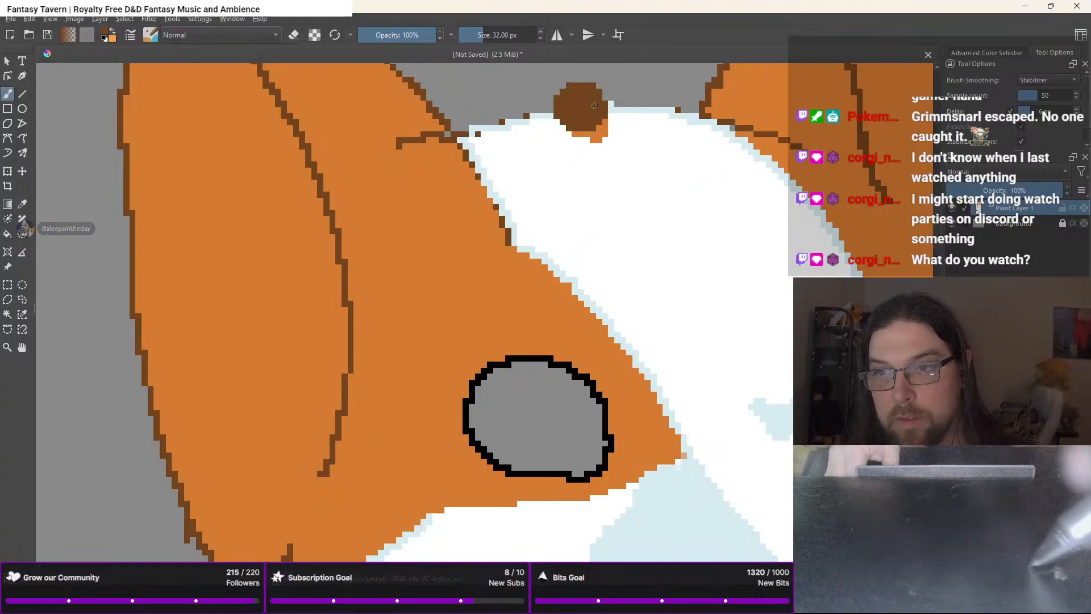
pyautogui.hotkey('ctrl', 'z')
pyautogui.rightClick(556, 140)
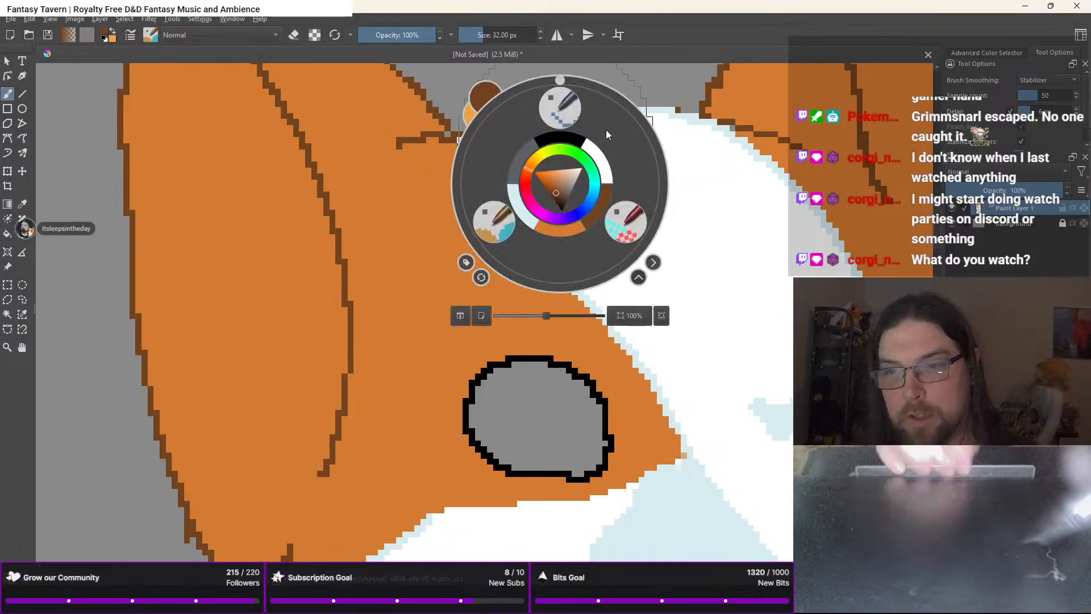
pyautogui.click(570, 123)
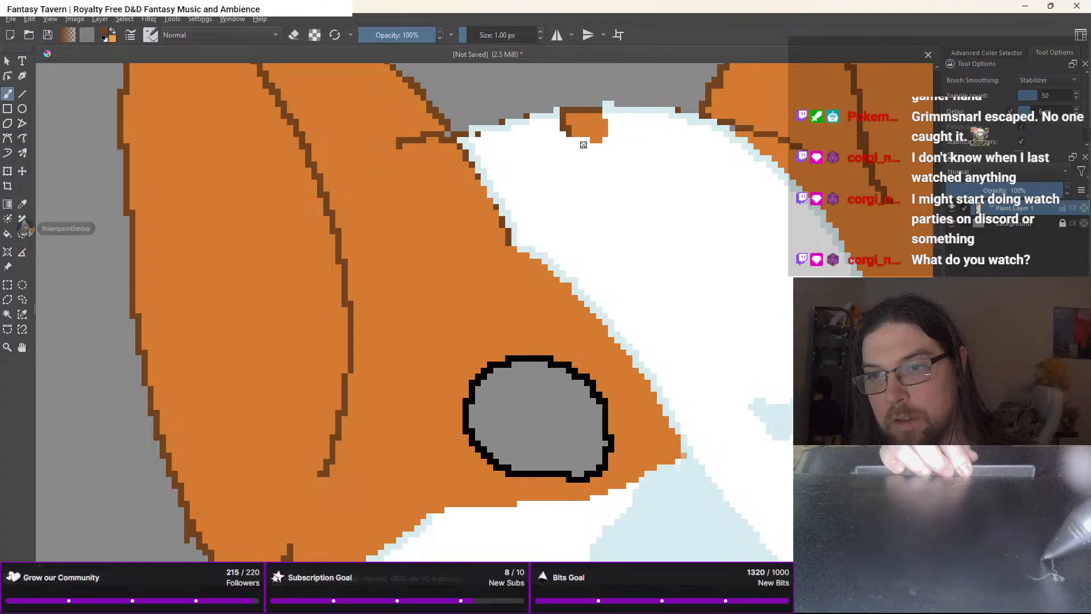
pyautogui.moveTo(588, 141); pyautogui.dragTo(606, 138)
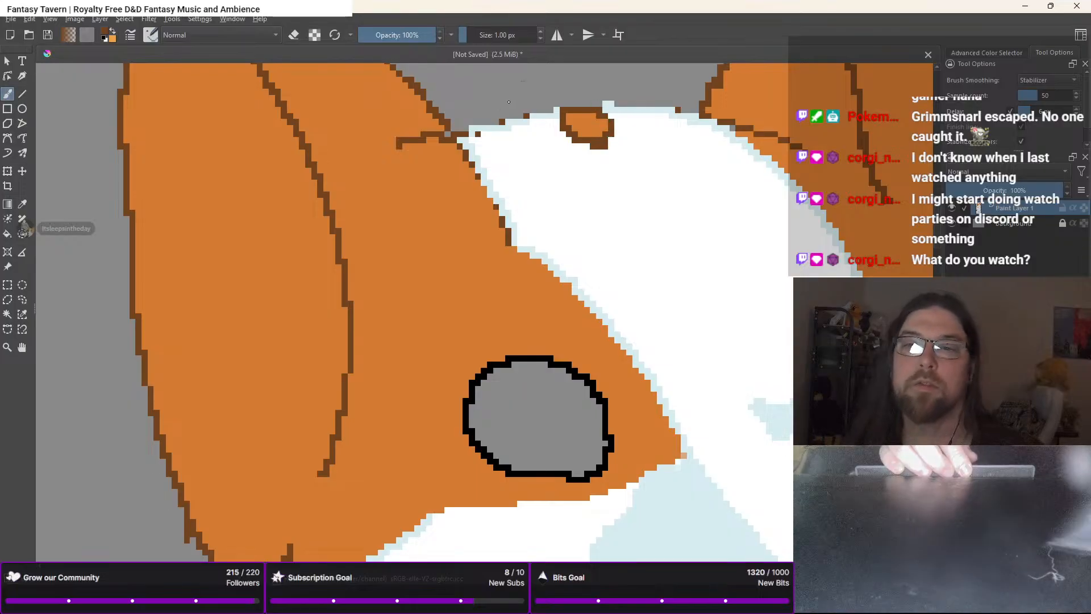
# Pick the light orange swatch from the Channel Corgi Palette as the painting colour
pyautogui.rightClick(296, 217)
pyautogui.rightClick(209, 303)
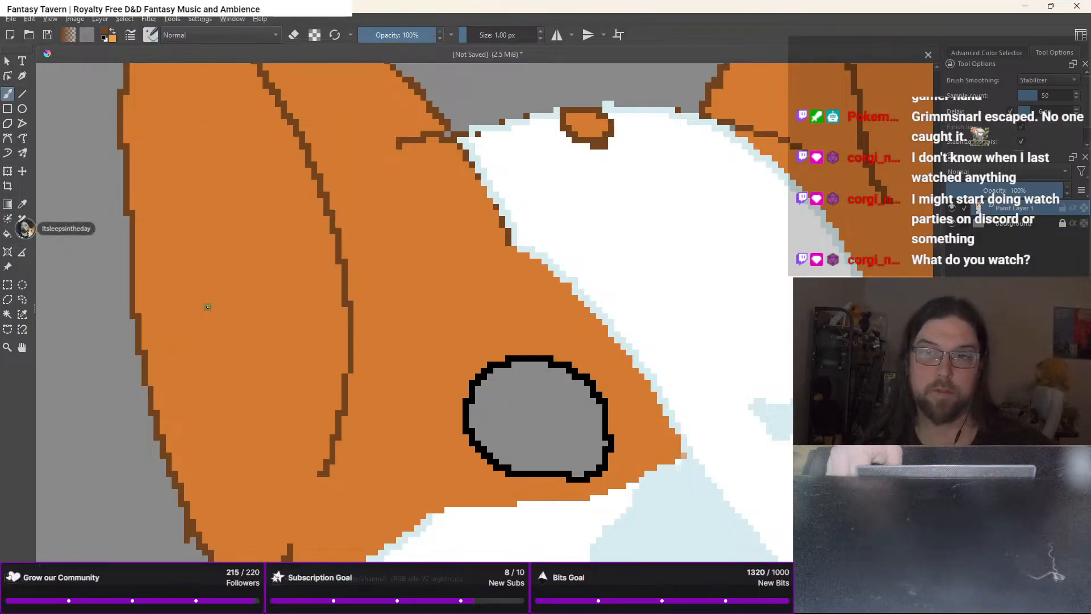
pyautogui.scroll(-3, 207, 304)
pyautogui.moveTo(207, 304); pyautogui.dragTo(624, 293)
pyautogui.moveTo(287, 290); pyautogui.dragTo(742, 255)
pyautogui.scroll(-4, 742, 254)
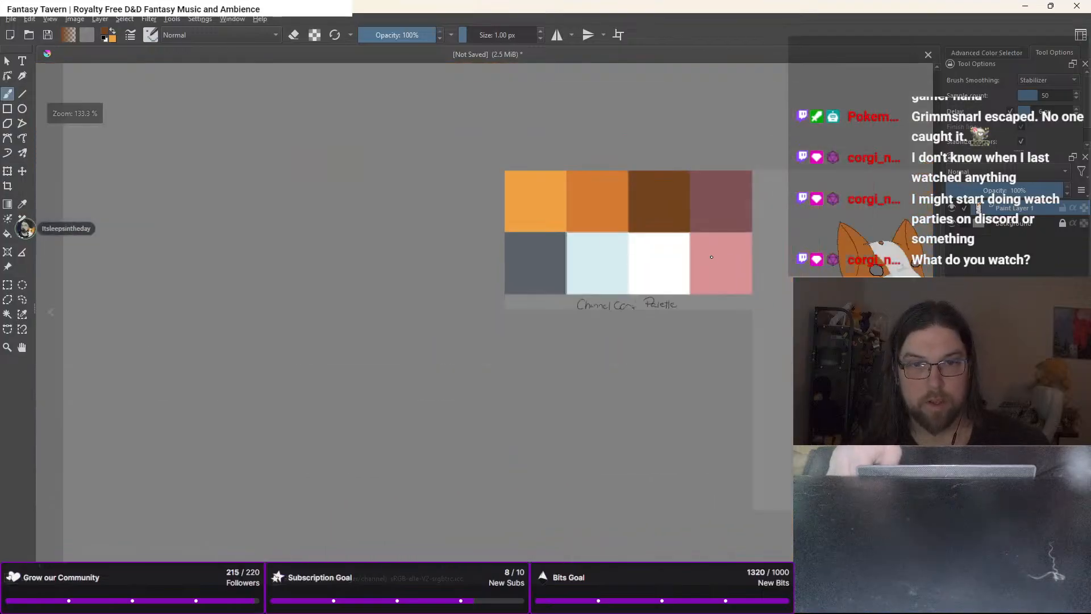
pyautogui.press('ctrl')
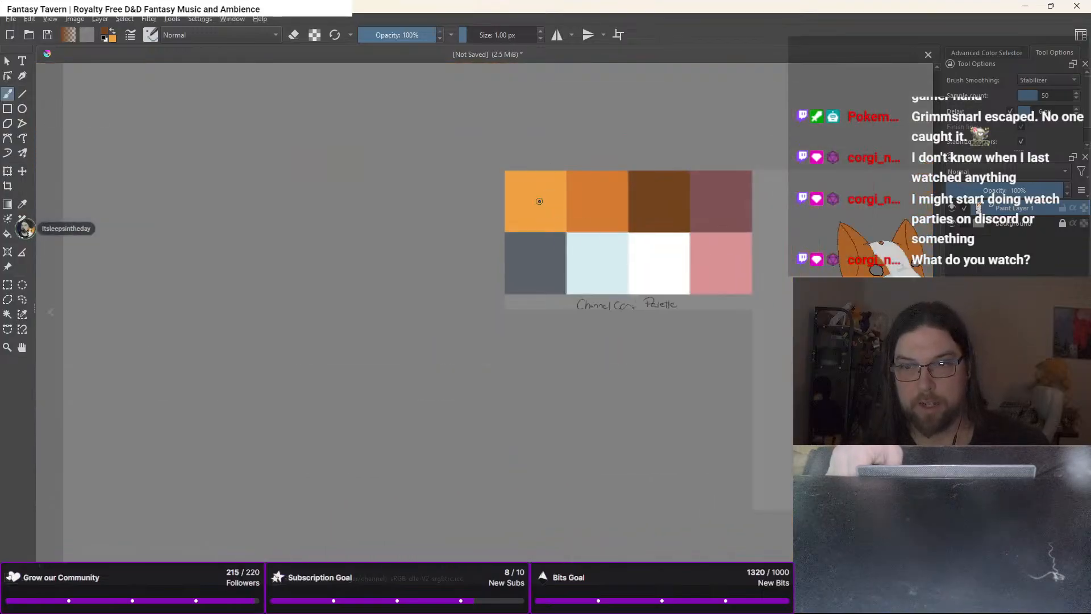
# Paint light orange highlights above the larger eye and along the inward-facing edges of both ears with the 32 px brush
pyautogui.scroll(3, 539, 201)
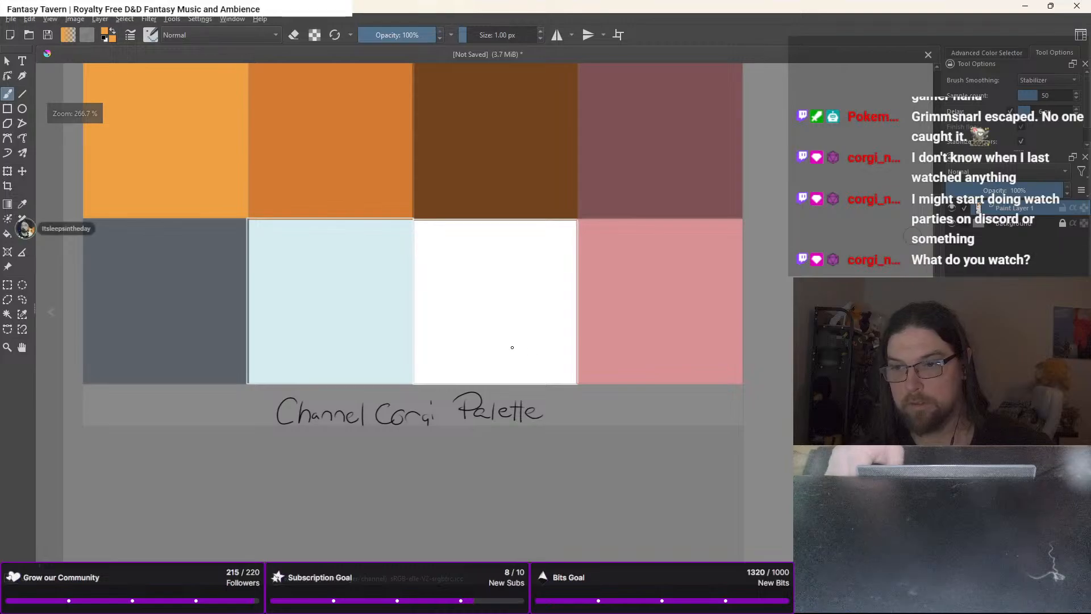
pyautogui.moveTo(615, 296); pyautogui.dragTo(88, 351)
pyautogui.rightClick(313, 294)
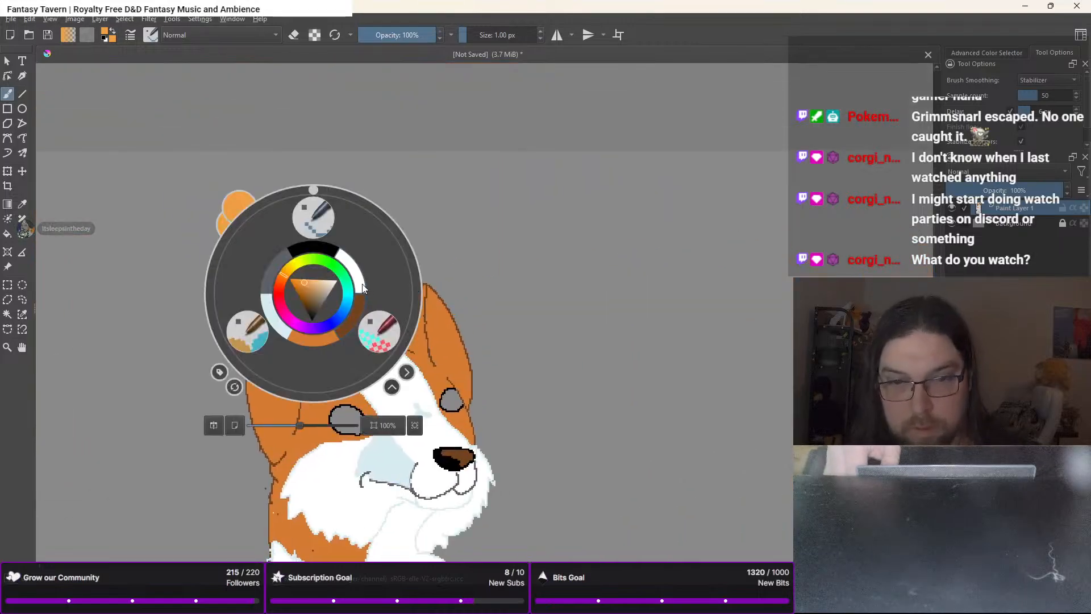
pyautogui.click(246, 335)
pyautogui.scroll(2, 357, 393)
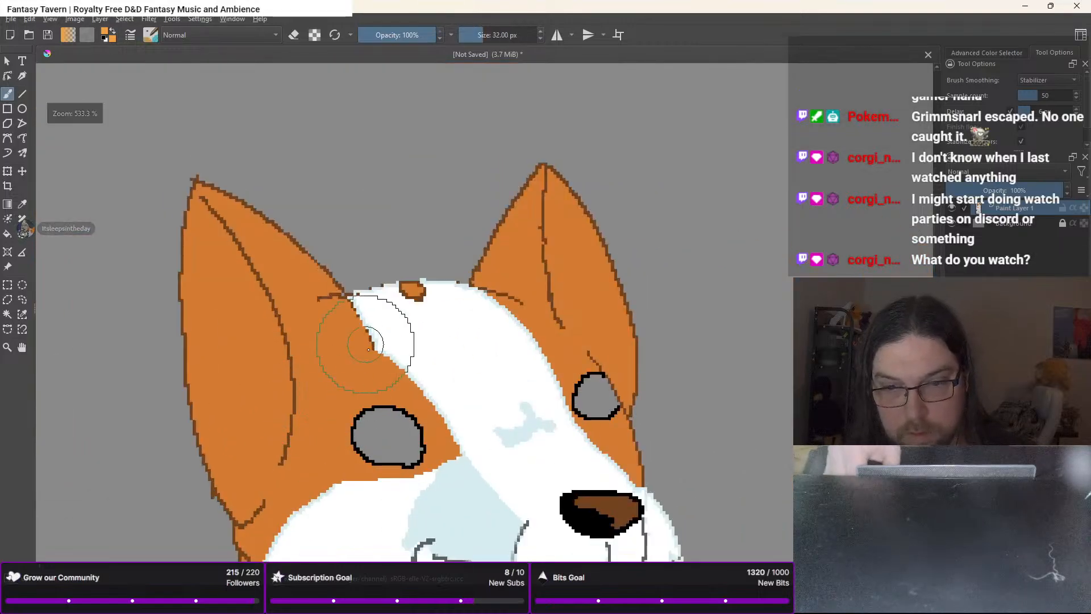
pyautogui.moveTo(357, 392); pyautogui.dragTo(408, 397)
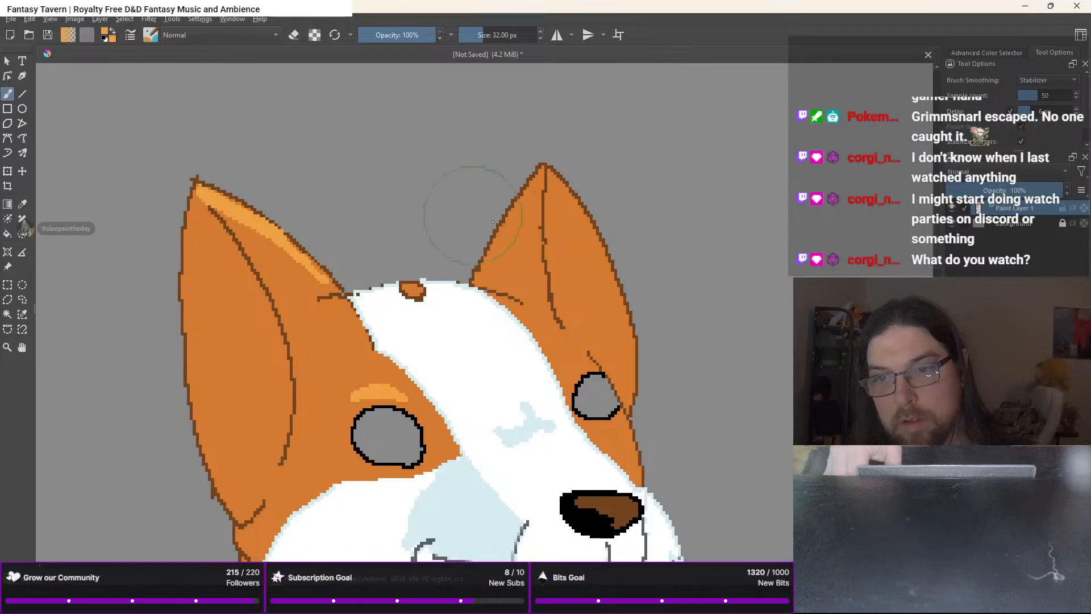
pyautogui.moveTo(490, 263)
pyautogui.mouseDown()
pyautogui.moveTo(543, 170)
pyautogui.moveTo(487, 267)
pyautogui.mouseUp()
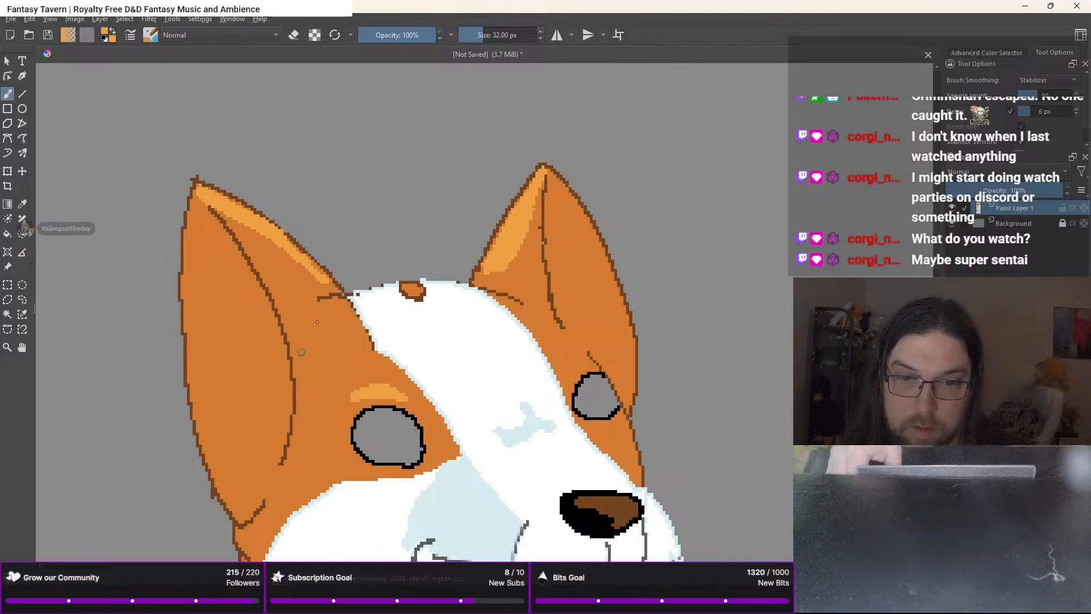
# Paint light orange highlights on the forehead just below the inner bases of both ears with the 32 px brush
pyautogui.moveTo(337, 318)
pyautogui.mouseDown()
pyautogui.moveTo(303, 353)
pyautogui.moveTo(318, 322)
pyautogui.moveTo(309, 375)
pyautogui.moveTo(324, 333)
pyautogui.moveTo(311, 343)
pyautogui.moveTo(330, 322)
pyautogui.mouseUp()
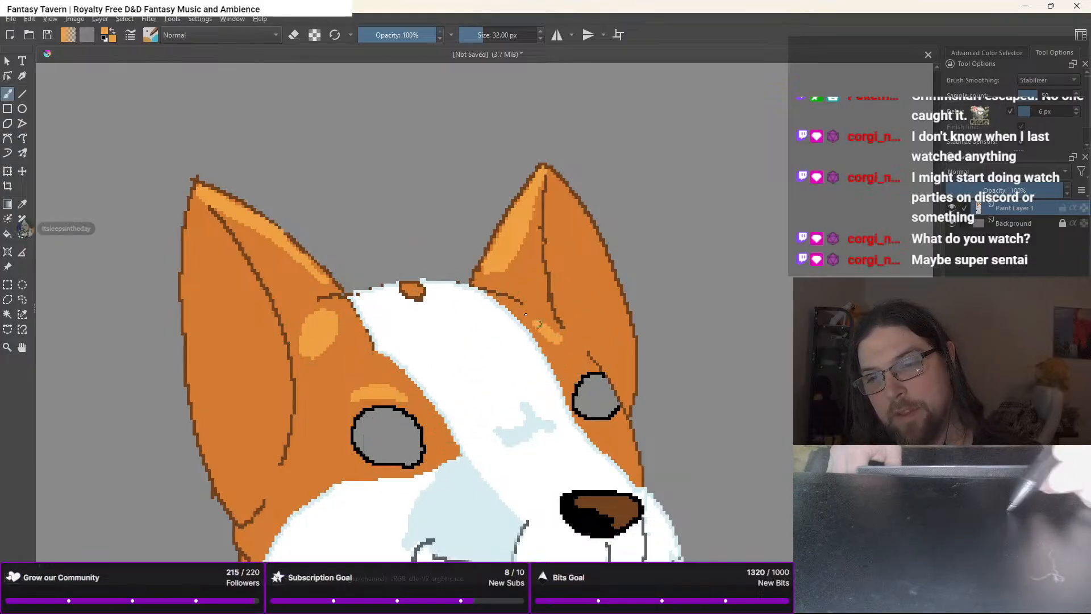
pyautogui.moveTo(563, 341); pyautogui.dragTo(526, 314)
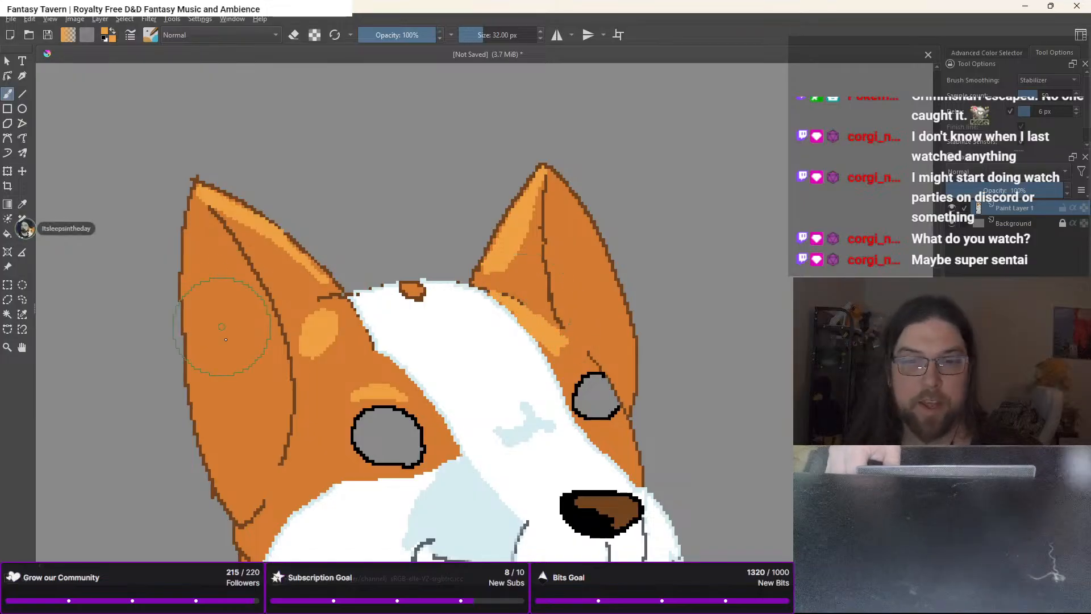
# Pick the pink palette swatch, close the gaps in the larger ear's inner outline with it, and fill the inner ear pink
pyautogui.scroll(-2, 241, 376)
pyautogui.moveTo(366, 355); pyautogui.dragTo(858, 262)
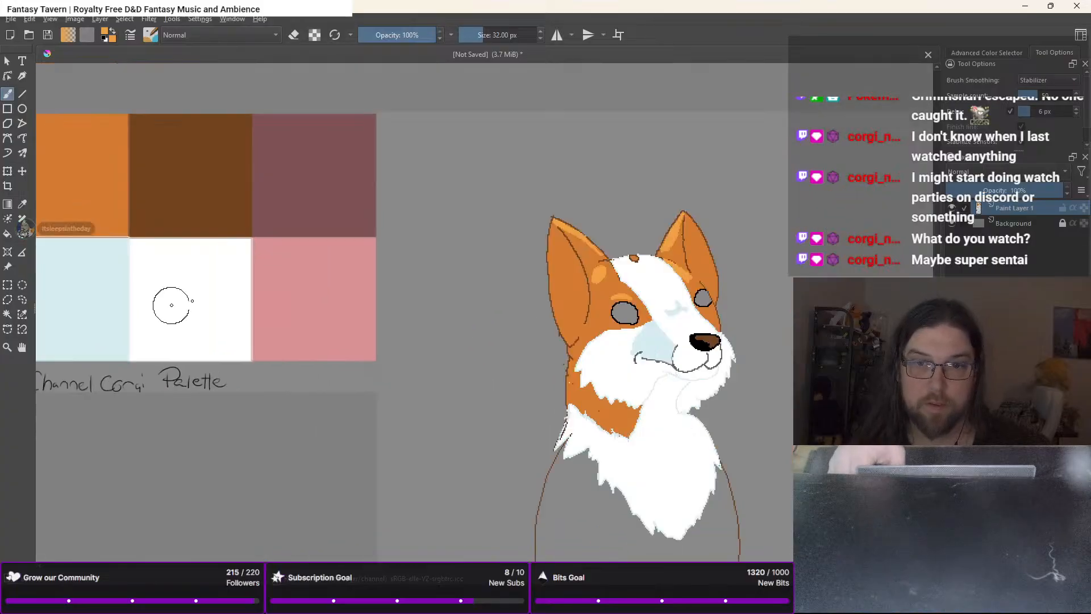
pyautogui.scroll(-1, 165, 305)
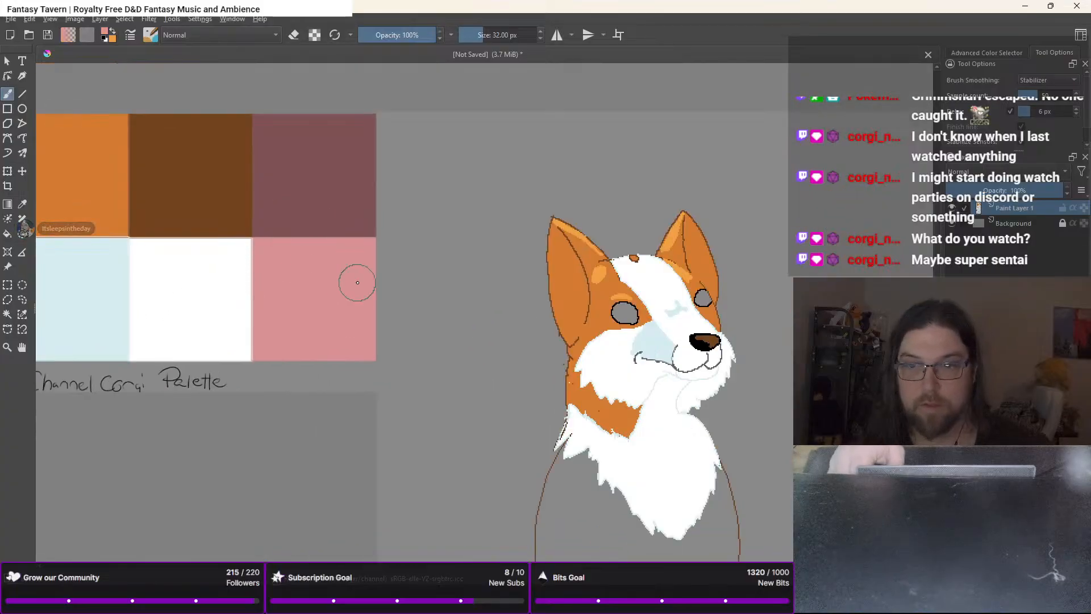
pyautogui.scroll(1, 356, 280)
pyautogui.scroll(2, 597, 240)
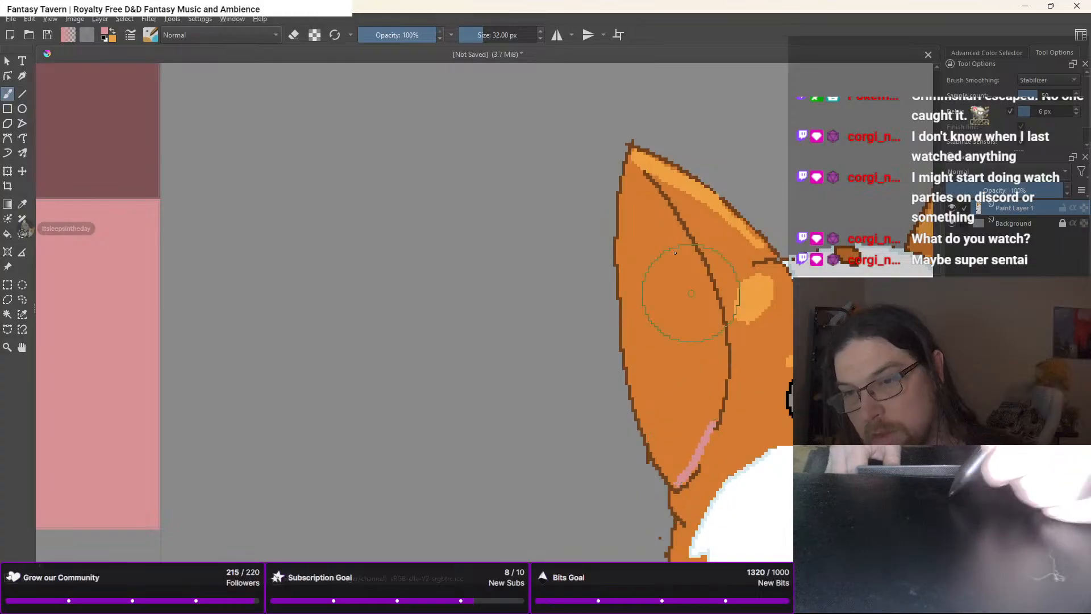
pyautogui.moveTo(627, 160); pyautogui.dragTo(637, 167)
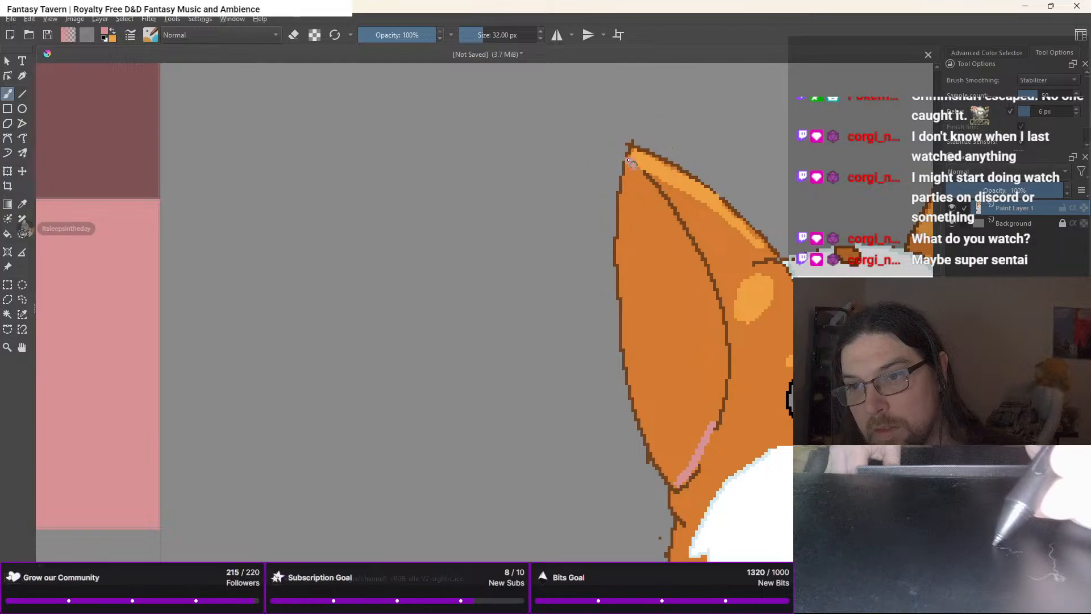
pyautogui.press('f')
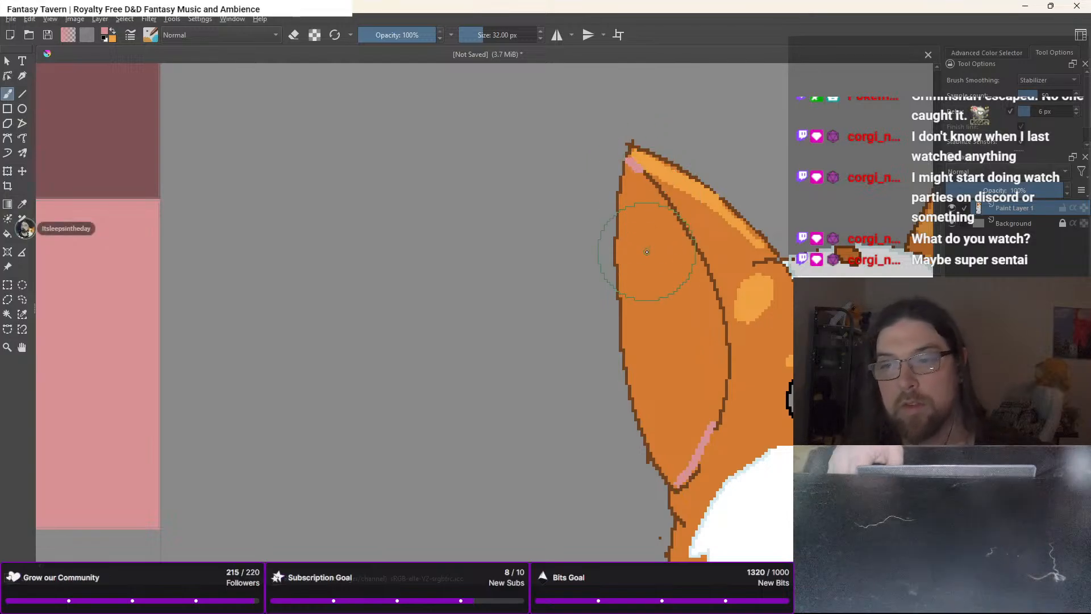
pyautogui.click(664, 277)
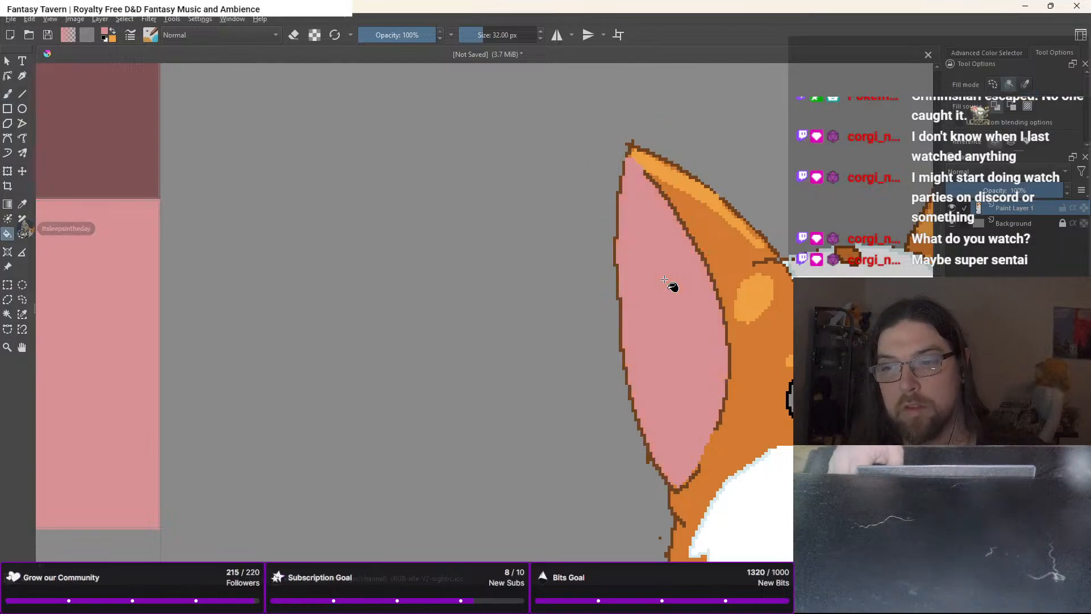
# Outline a rounded dark mauve shadow in the larger ear's lower interior with the 1 px pixel brush, fill it, and cover the leftover orange edge pixels
pyautogui.scroll(-3, 665, 278)
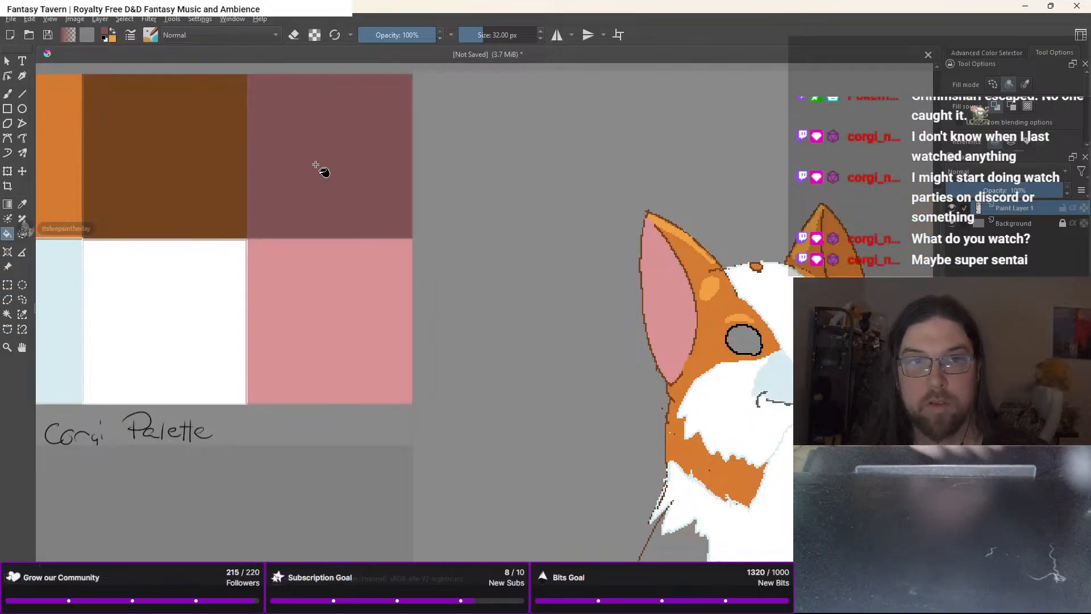
pyautogui.press('b')
pyautogui.rightClick(662, 308)
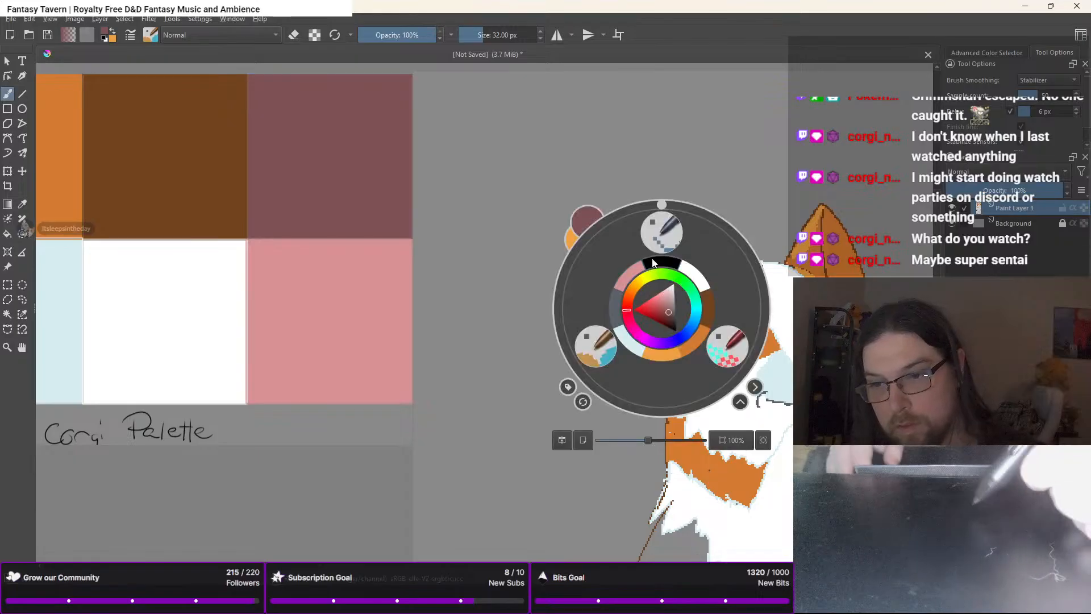
pyautogui.click(661, 233)
pyautogui.scroll(2, 631, 345)
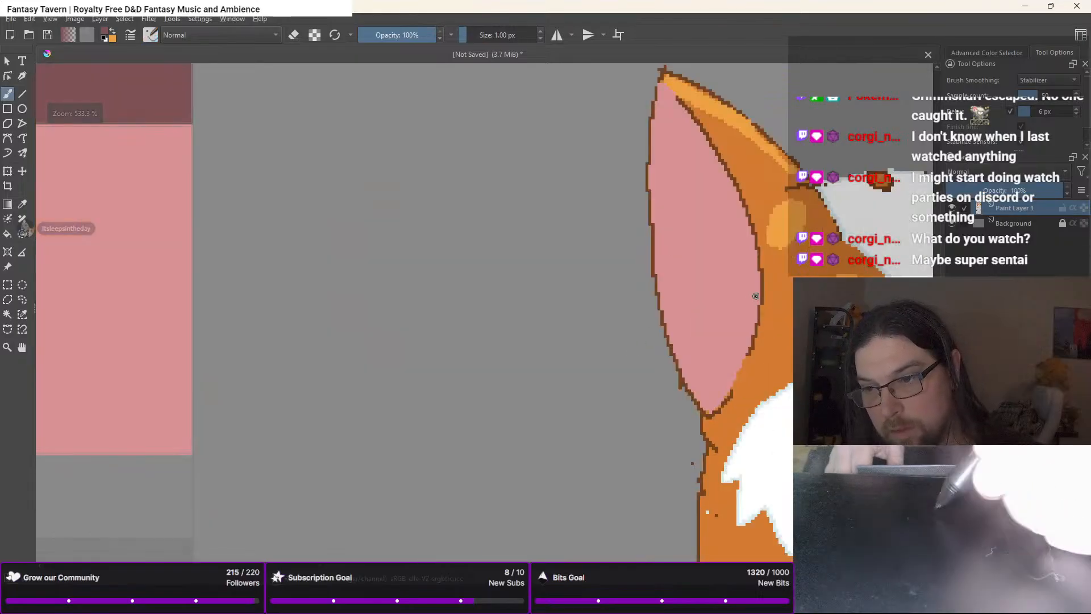
pyautogui.moveTo(758, 294)
pyautogui.mouseDown()
pyautogui.moveTo(754, 251)
pyautogui.moveTo(724, 198)
pyautogui.moveTo(710, 197)
pyautogui.moveTo(671, 283)
pyautogui.mouseUp()
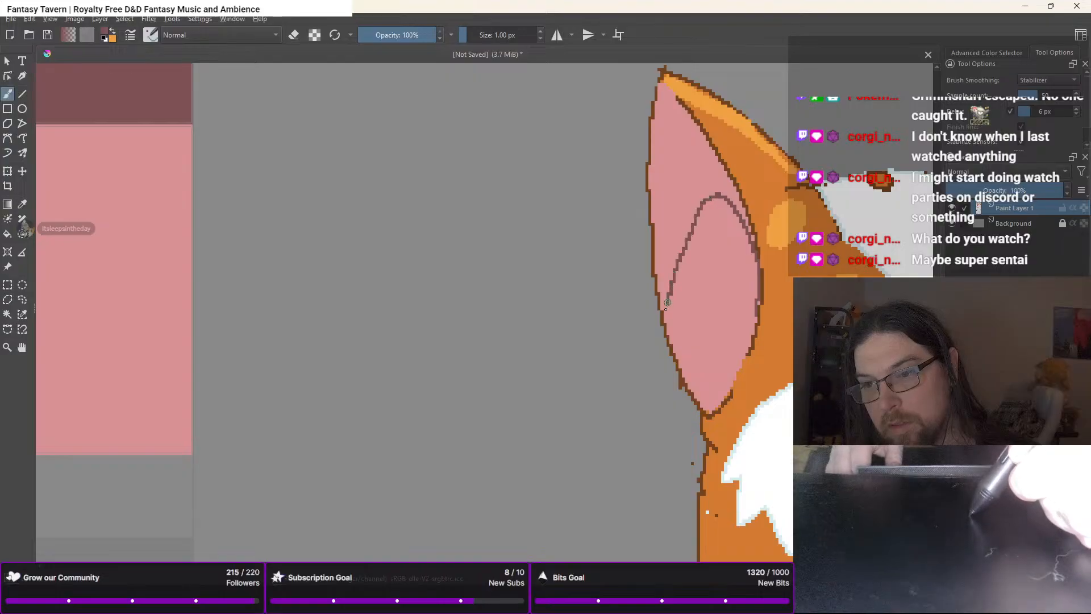
pyautogui.press('f')
pyautogui.click(707, 310)
pyautogui.press('b')
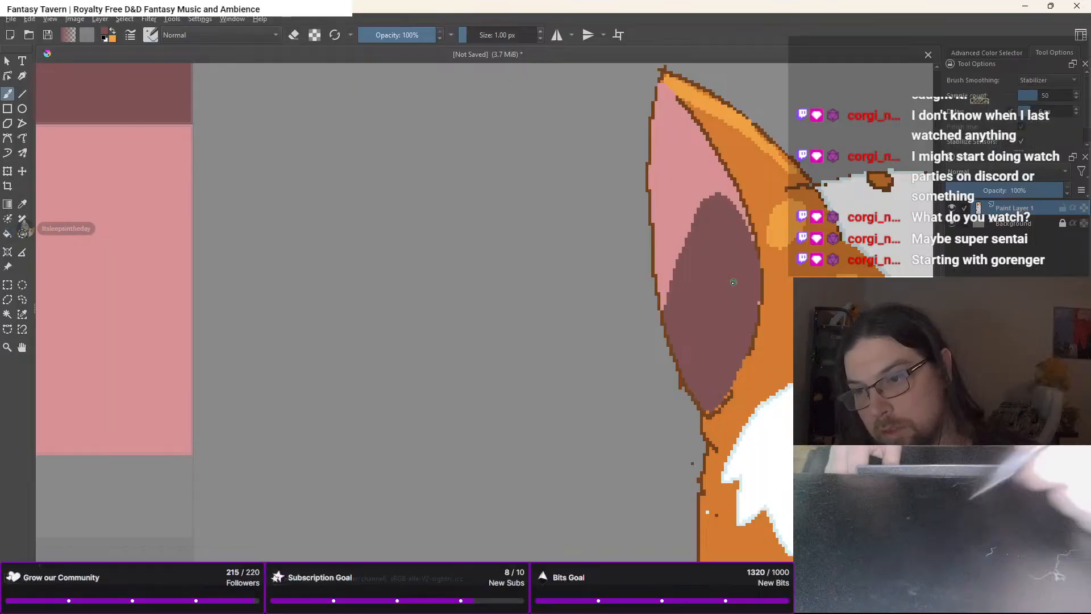
pyautogui.scroll(3, 748, 307)
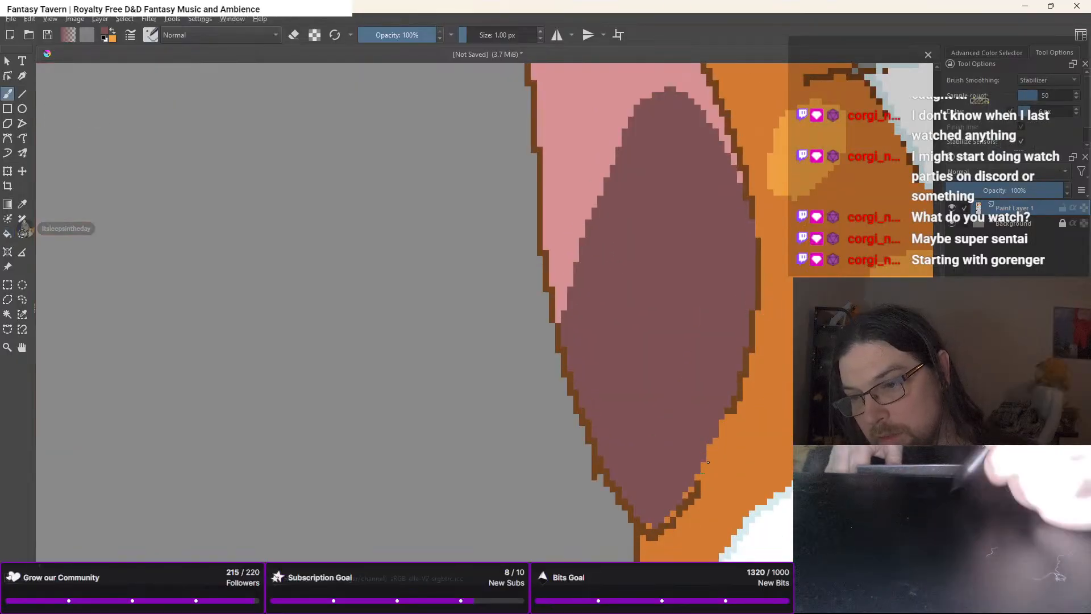
pyautogui.moveTo(721, 418); pyautogui.dragTo(702, 456)
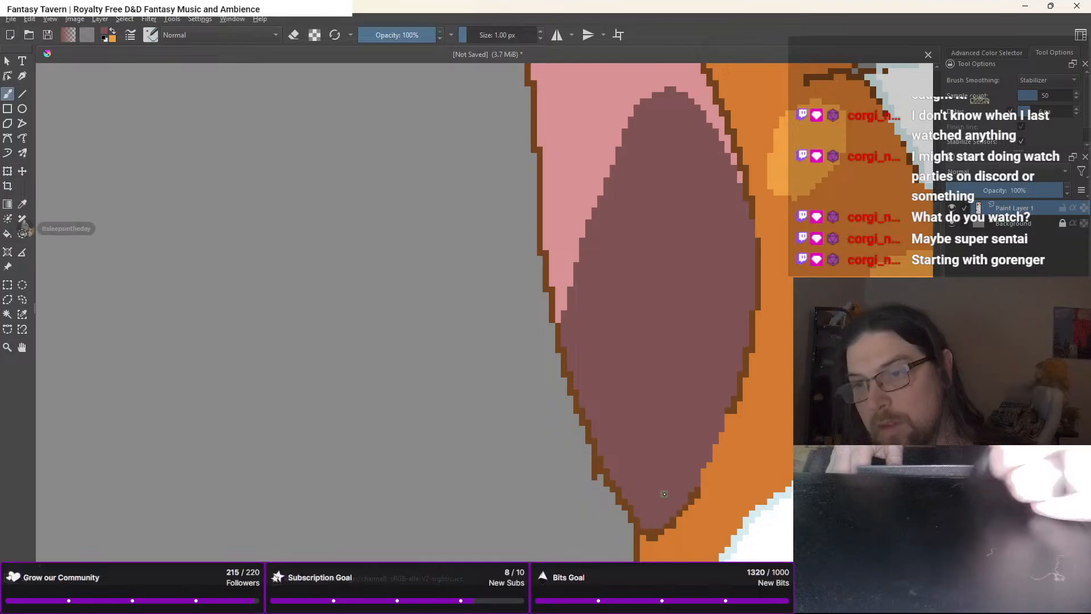
# Paint a jagged pale blue fur tuft across the base of the larger ear's interior with the 1 px pixel brush
pyautogui.rightClick(594, 351)
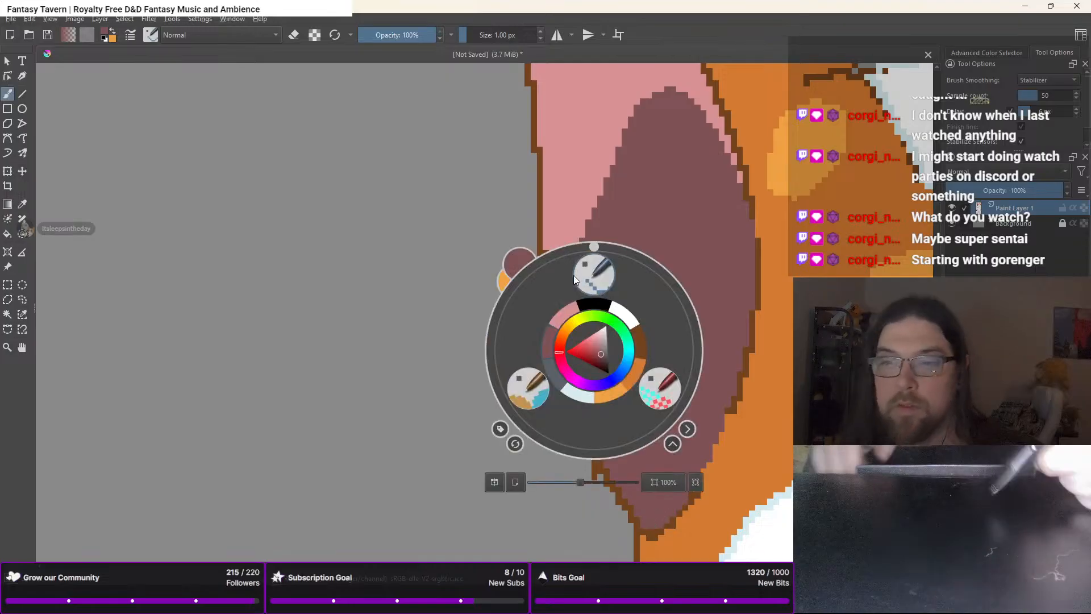
pyautogui.click(577, 396)
pyautogui.rightClick(559, 371)
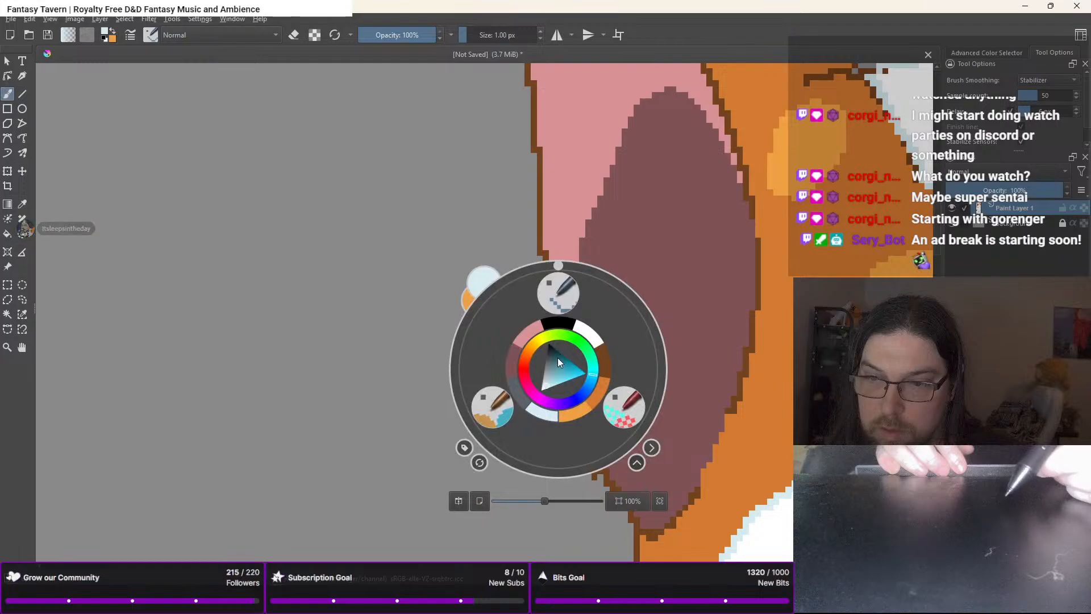
pyautogui.click(559, 294)
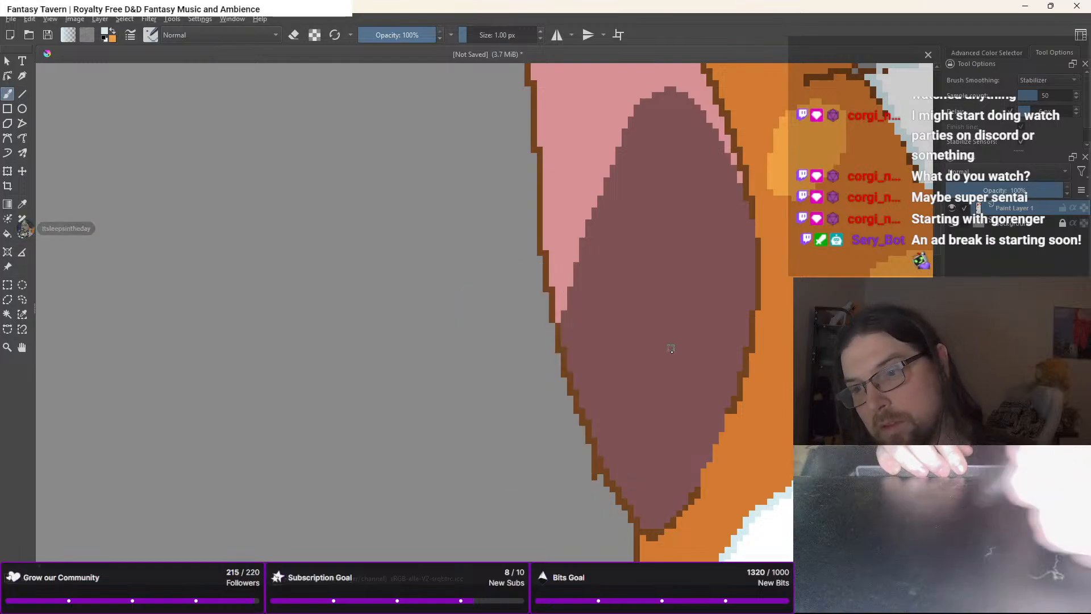
pyautogui.moveTo(690, 380)
pyautogui.mouseDown()
pyautogui.moveTo(564, 372)
pyautogui.moveTo(621, 371)
pyautogui.moveTo(628, 380)
pyautogui.moveTo(581, 381)
pyautogui.moveTo(637, 375)
pyautogui.moveTo(568, 401)
pyautogui.mouseUp()
pyautogui.moveTo(657, 385)
pyautogui.mouseDown()
pyautogui.moveTo(586, 410)
pyautogui.moveTo(629, 391)
pyautogui.moveTo(551, 443)
pyautogui.mouseUp()
pyautogui.moveTo(587, 406)
pyautogui.mouseDown()
pyautogui.moveTo(639, 387)
pyautogui.moveTo(678, 405)
pyautogui.moveTo(696, 395)
pyautogui.moveTo(711, 423)
pyautogui.moveTo(638, 409)
pyautogui.moveTo(638, 396)
pyautogui.moveTo(625, 423)
pyautogui.moveTo(638, 396)
pyautogui.moveTo(568, 466)
pyautogui.mouseUp()
pyautogui.moveTo(618, 420)
pyautogui.mouseDown()
pyautogui.moveTo(572, 411)
pyautogui.moveTo(571, 399)
pyautogui.moveTo(557, 415)
pyautogui.moveTo(685, 433)
pyautogui.moveTo(573, 473)
pyautogui.moveTo(641, 428)
pyautogui.moveTo(601, 466)
pyautogui.moveTo(660, 410)
pyautogui.moveTo(612, 478)
pyautogui.moveTo(615, 533)
pyautogui.moveTo(677, 437)
pyautogui.moveTo(614, 511)
pyautogui.moveTo(661, 442)
pyautogui.moveTo(652, 426)
pyautogui.moveTo(621, 481)
pyautogui.moveTo(645, 462)
pyautogui.moveTo(653, 426)
pyautogui.mouseUp()
pyautogui.moveTo(599, 458)
pyautogui.mouseDown()
pyautogui.moveTo(585, 467)
pyautogui.moveTo(659, 392)
pyautogui.mouseUp()
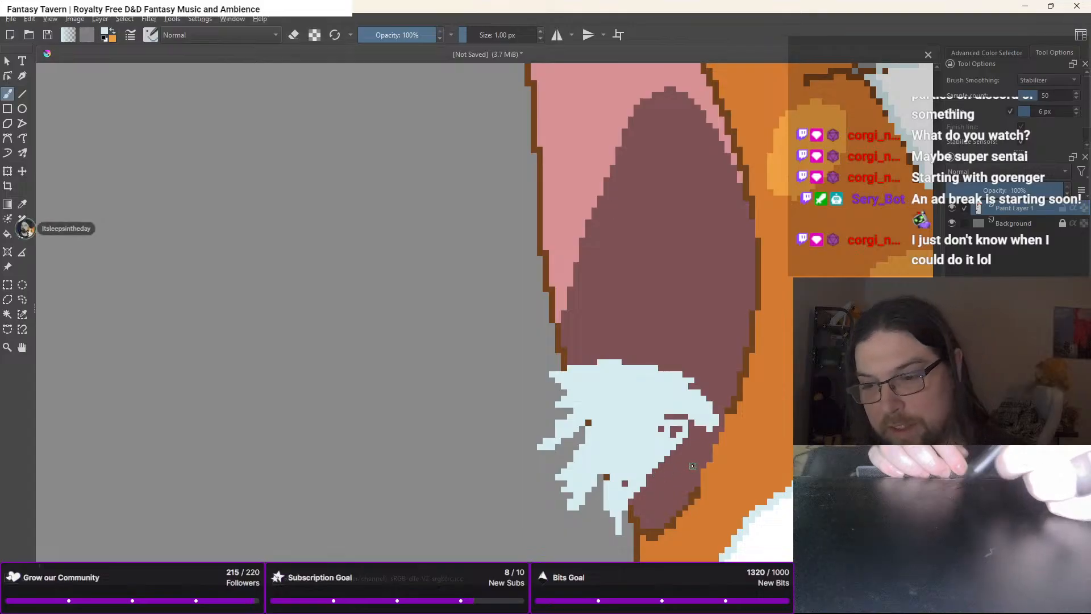
pyautogui.moveTo(697, 487); pyautogui.dragTo(642, 539)
pyautogui.moveTo(675, 474)
pyautogui.mouseDown()
pyautogui.moveTo(626, 475)
pyautogui.moveTo(649, 461)
pyautogui.moveTo(638, 497)
pyautogui.moveTo(650, 504)
pyautogui.moveTo(684, 488)
pyautogui.moveTo(667, 467)
pyautogui.moveTo(674, 414)
pyautogui.mouseUp()
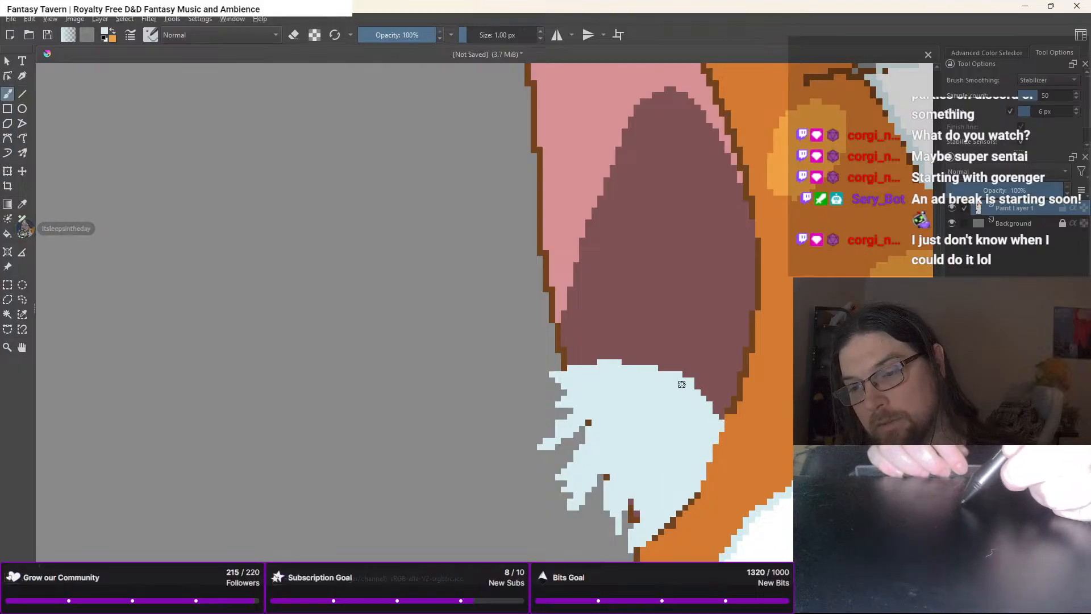
# Cover the stray brown outline pixels in the pale blue ear tuft and extend its upper edge with another pointed strand
pyautogui.click(589, 422)
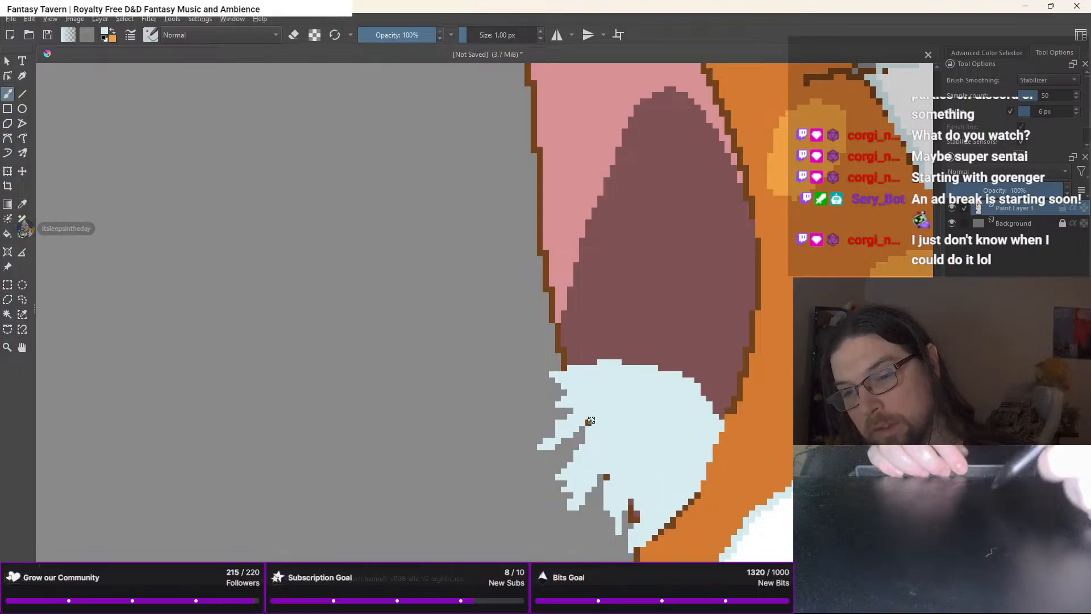
pyautogui.click(606, 477)
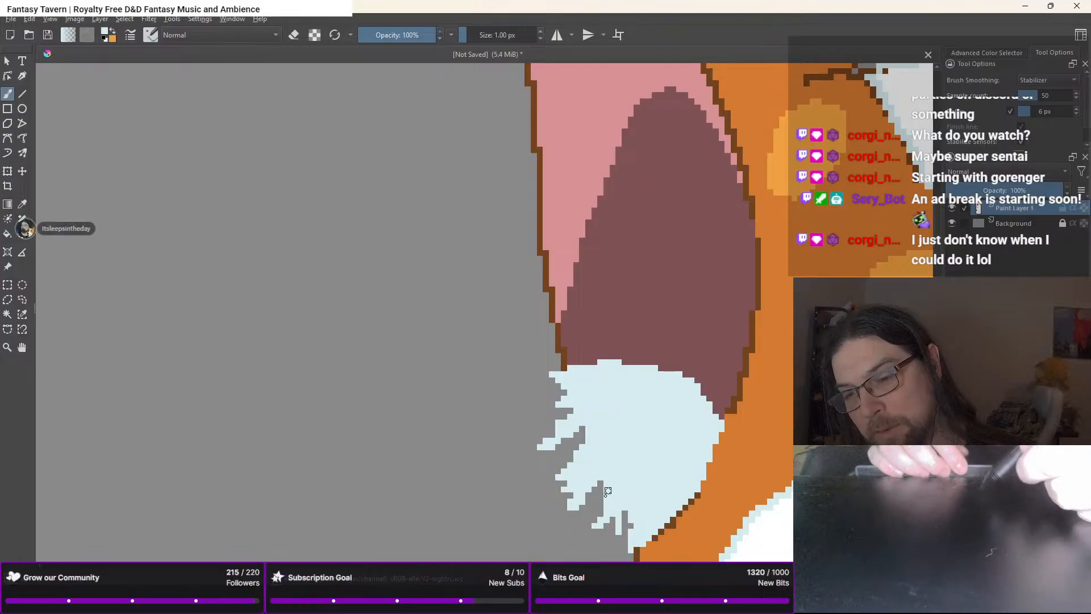
pyautogui.moveTo(606, 494); pyautogui.dragTo(595, 514)
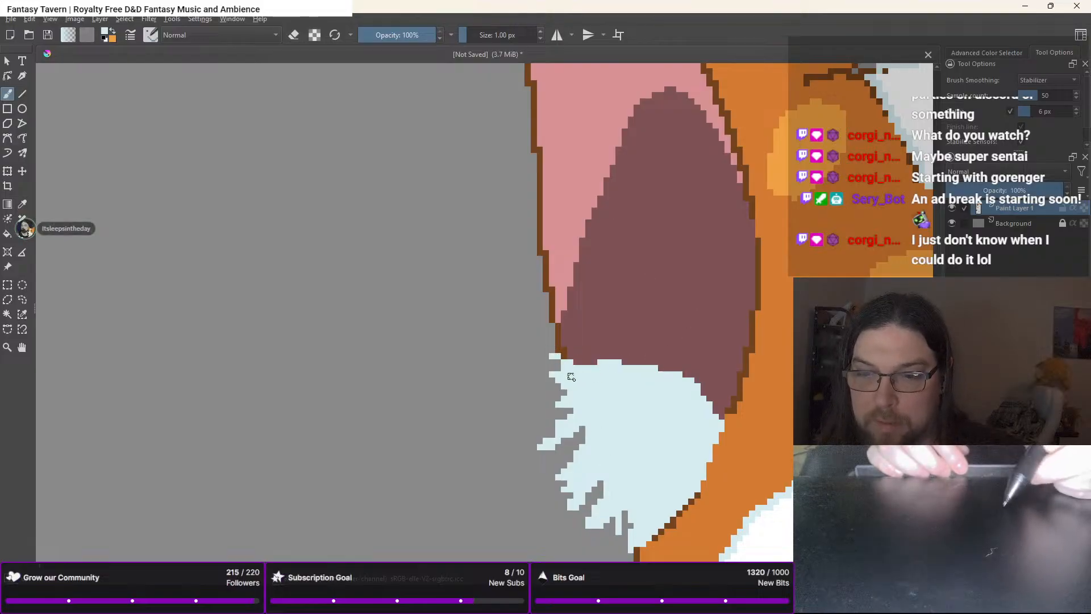
pyautogui.moveTo(603, 370)
pyautogui.mouseDown()
pyautogui.moveTo(572, 358)
pyautogui.moveTo(589, 357)
pyautogui.moveTo(546, 318)
pyautogui.moveTo(607, 345)
pyautogui.mouseUp()
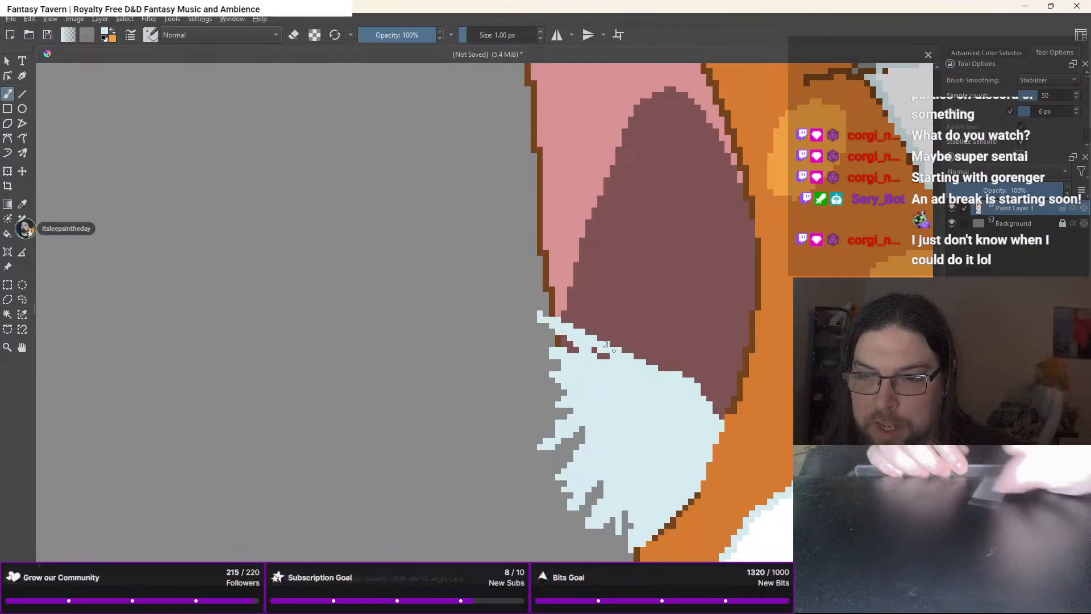
pyautogui.rightClick(576, 401)
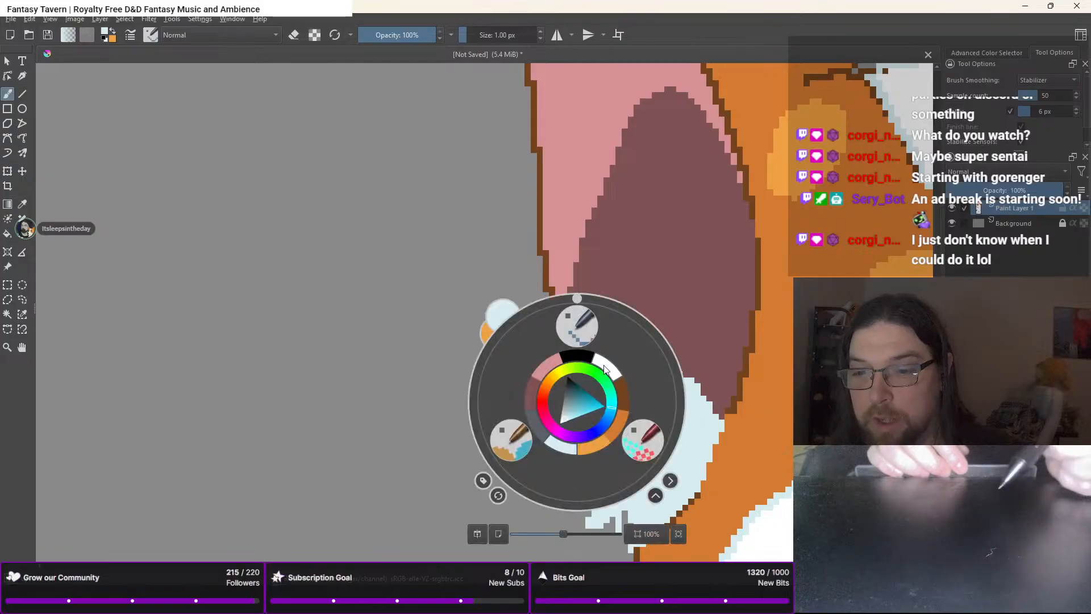
pyautogui.rightClick(544, 407)
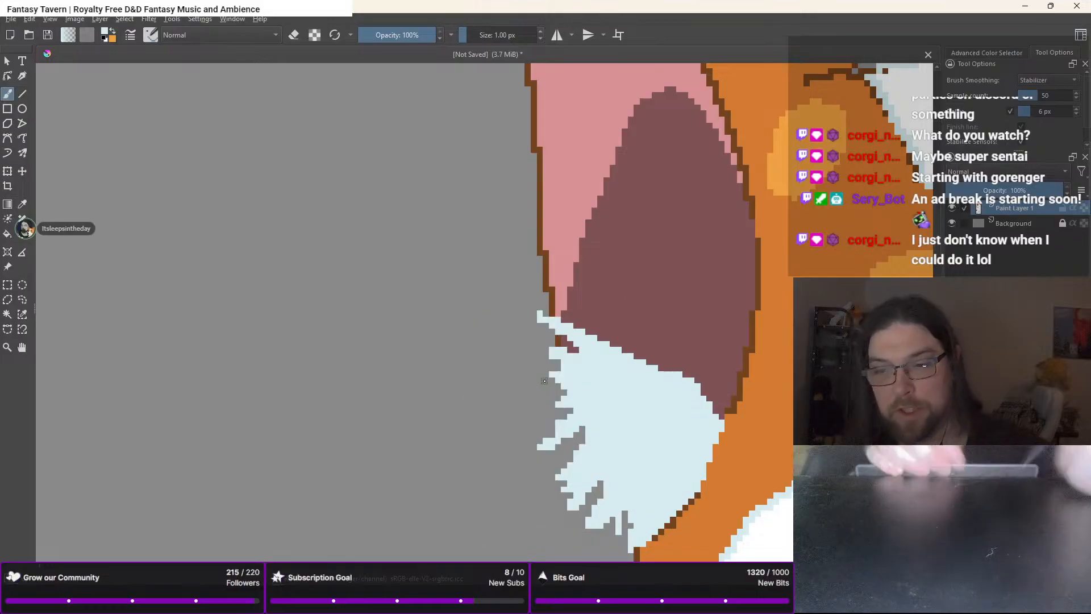
# Pick the white palette swatch and paint white fur strands over the pale blue ear tuft, leaving its lower inner part as shadow
pyautogui.scroll(-2, 544, 382)
pyautogui.moveTo(434, 371); pyautogui.dragTo(888, 265)
pyautogui.scroll(-3, 670, 270)
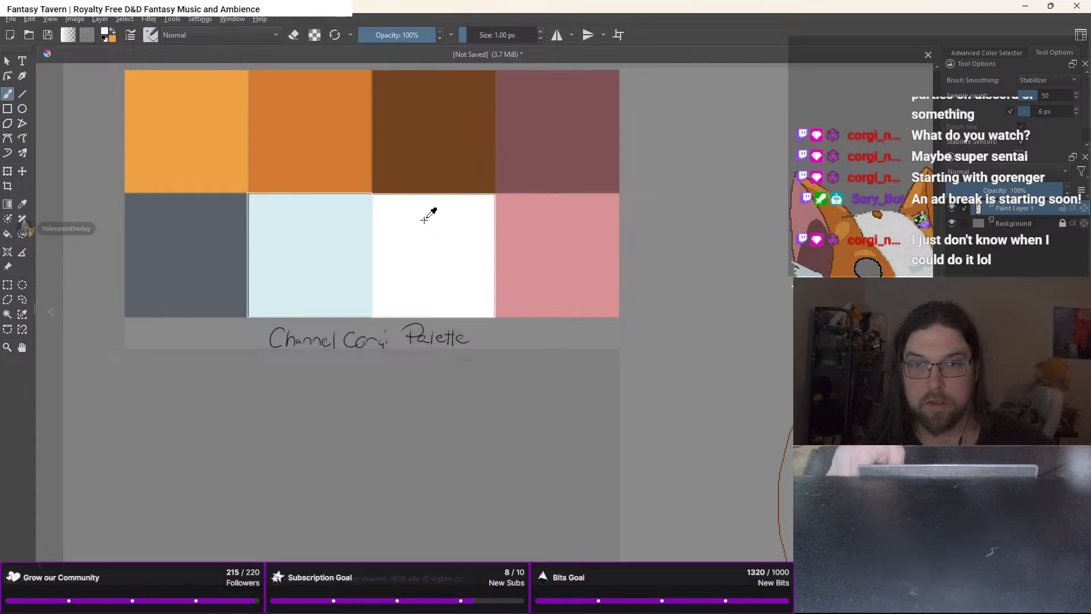
pyautogui.scroll(3, 920, 270)
pyautogui.moveTo(698, 274); pyautogui.dragTo(617, 312)
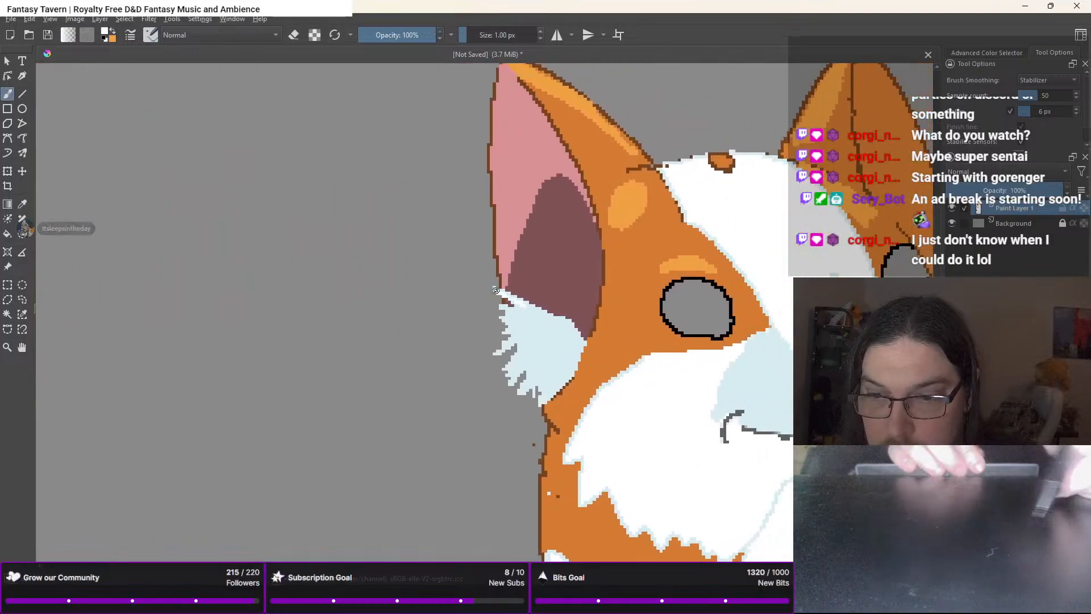
pyautogui.moveTo(532, 307); pyautogui.dragTo(552, 318)
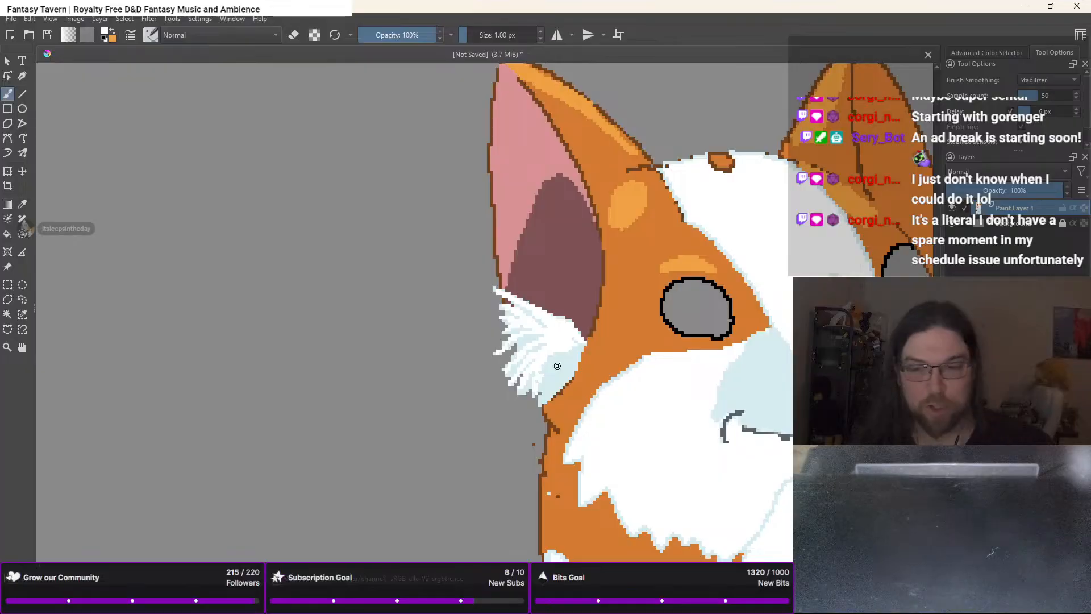
pyautogui.rightClick(384, 402)
pyautogui.click(433, 387)
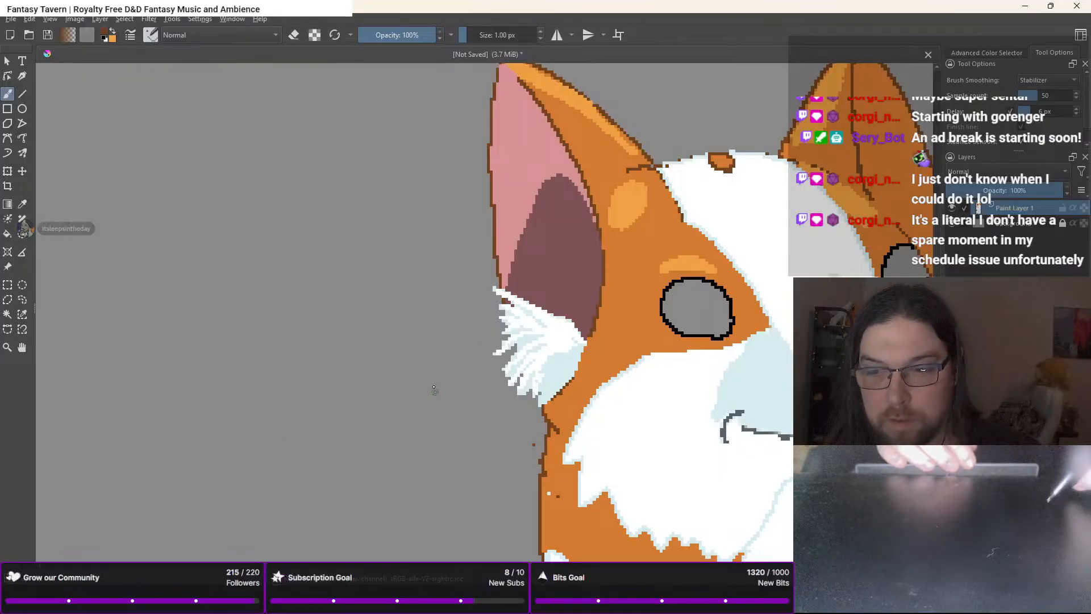
pyautogui.rightClick(551, 287)
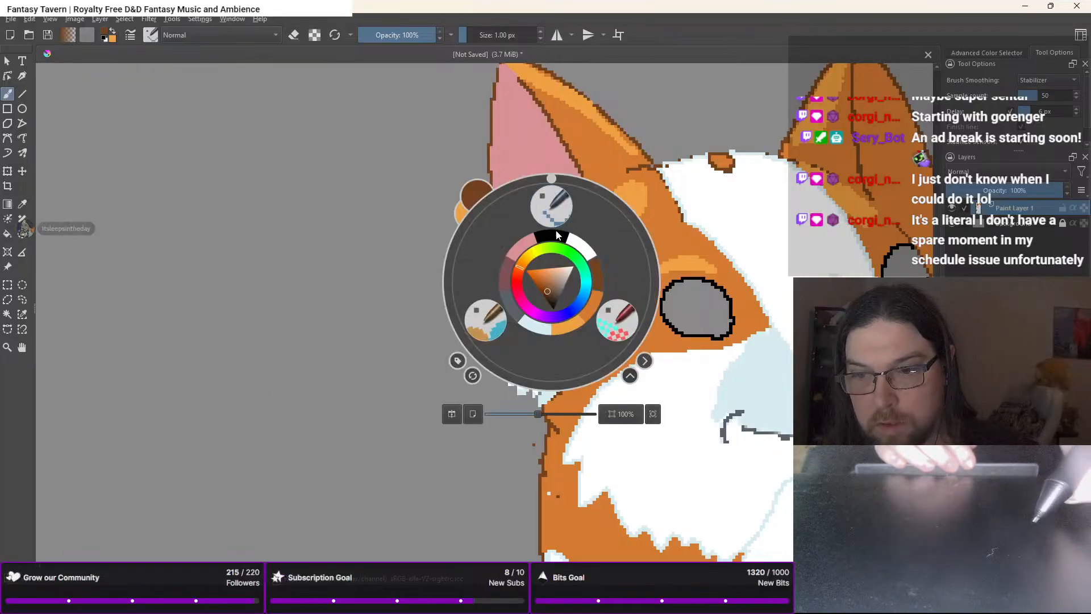
pyautogui.click(493, 322)
pyautogui.moveTo(587, 304); pyautogui.dragTo(587, 313)
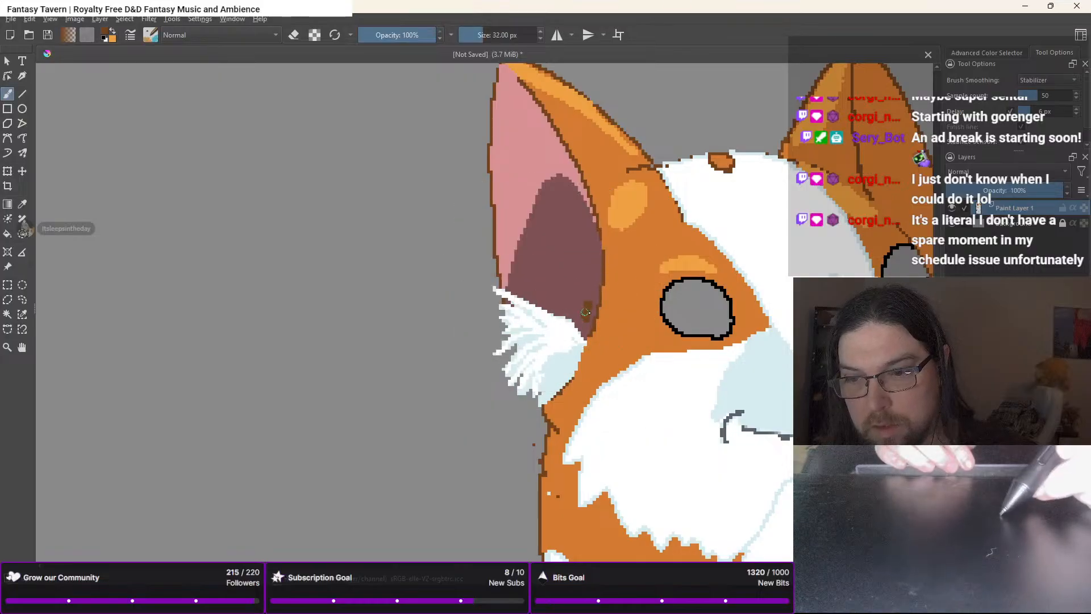
pyautogui.rightClick(544, 300)
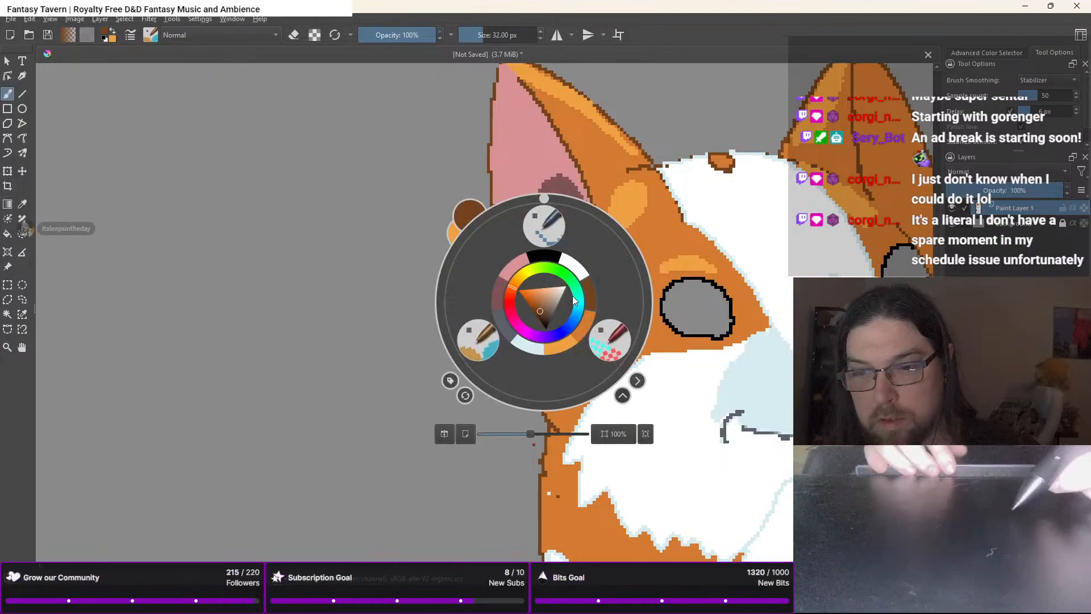
pyautogui.click(543, 261)
pyautogui.moveTo(585, 311); pyautogui.dragTo(584, 327)
pyautogui.hotkey('ctrl', 'z')
# Dither the outer edge of the inner-ear shadow in dark mauve with the 12 px dithering brush
pyautogui.rightClick(527, 293)
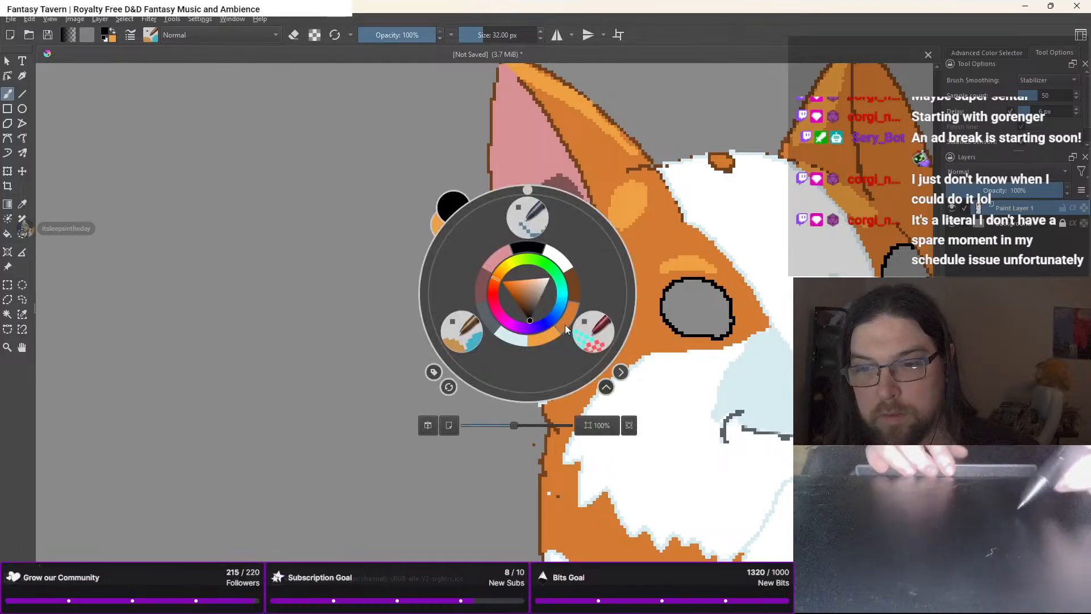
pyautogui.click(570, 327)
pyautogui.rightClick(535, 304)
pyautogui.click(491, 291)
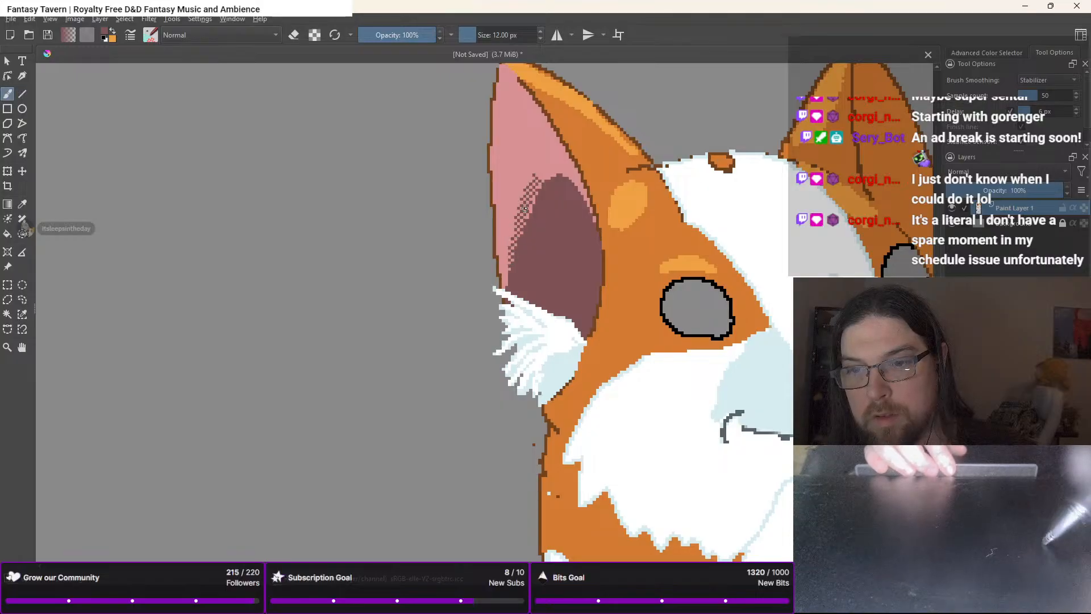
# Extend the dark mauve dithering around the upper edge of the larger ear's inner shadow and thicken the dithered band
pyautogui.moveTo(549, 170)
pyautogui.mouseDown()
pyautogui.moveTo(583, 195)
pyautogui.moveTo(592, 221)
pyautogui.mouseUp()
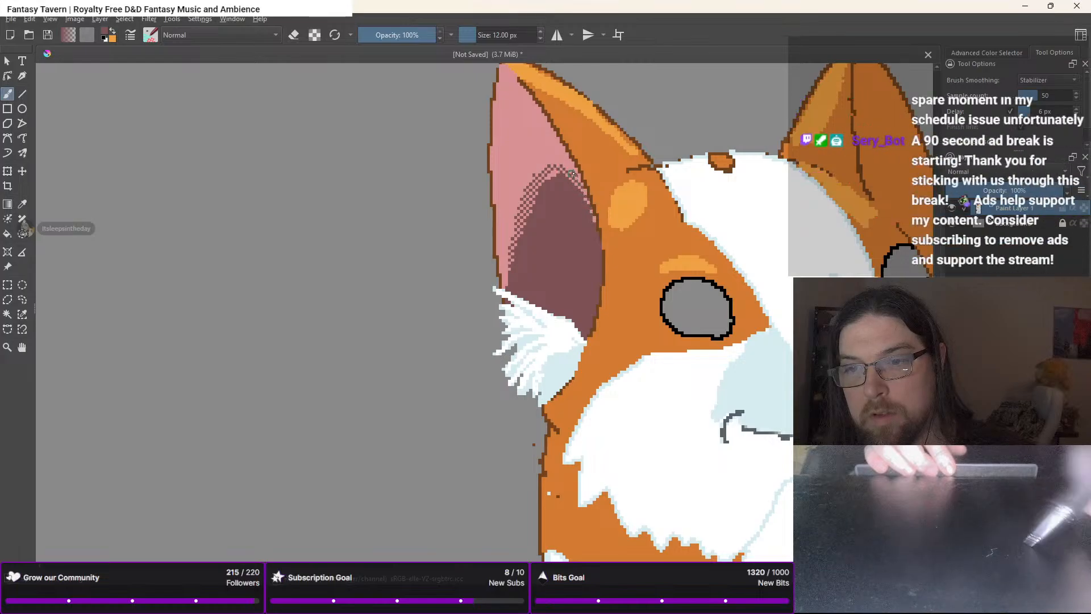
pyautogui.moveTo(560, 163)
pyautogui.mouseDown()
pyautogui.moveTo(525, 188)
pyautogui.moveTo(552, 156)
pyautogui.mouseUp()
pyautogui.moveTo(523, 205)
pyautogui.mouseDown()
pyautogui.moveTo(530, 175)
pyautogui.moveTo(509, 275)
pyautogui.moveTo(504, 259)
pyautogui.moveTo(555, 181)
pyautogui.moveTo(529, 202)
pyautogui.moveTo(561, 166)
pyautogui.mouseUp()
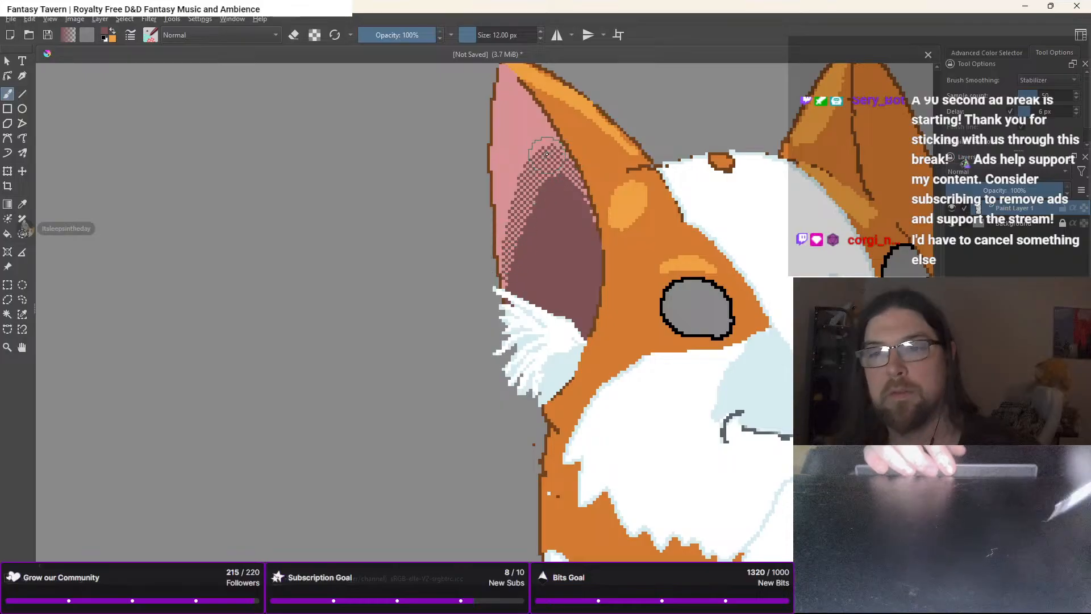
pyautogui.scroll(3, 517, 277)
pyautogui.scroll(-5, 522, 284)
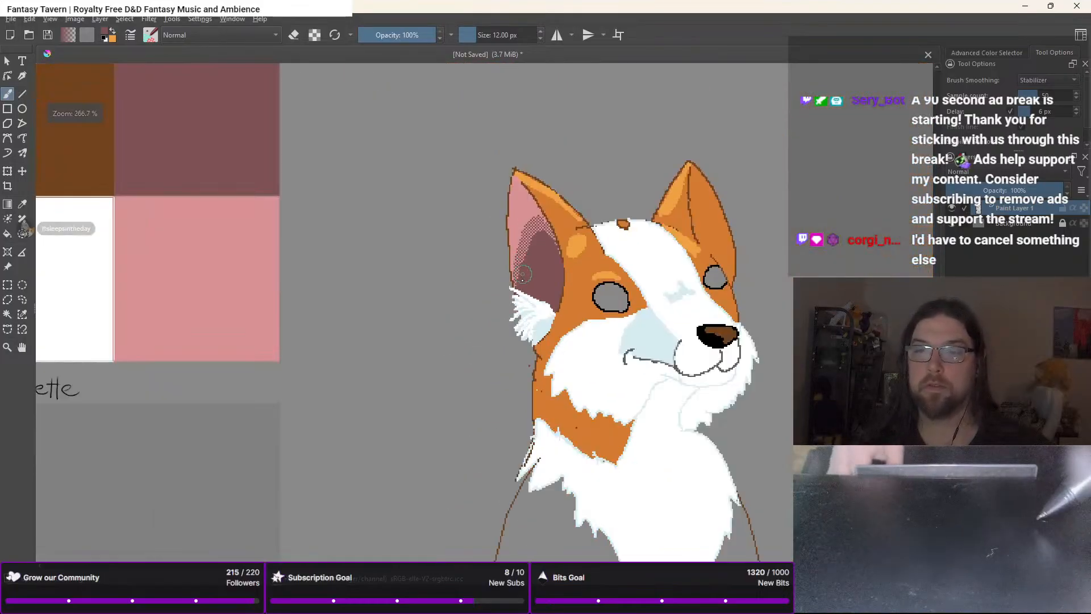
# Pick the pale blue palette swatch and the 32 px brush, and paint a pale blue fur tuft at the smaller ear's base beside the eye
pyautogui.rightClick(518, 310)
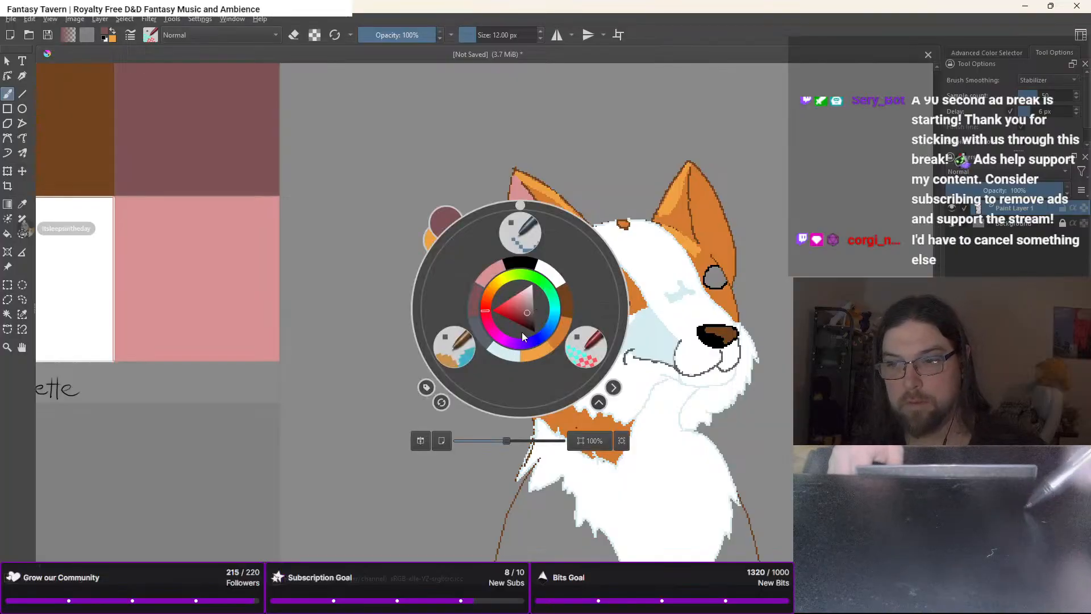
pyautogui.click(503, 349)
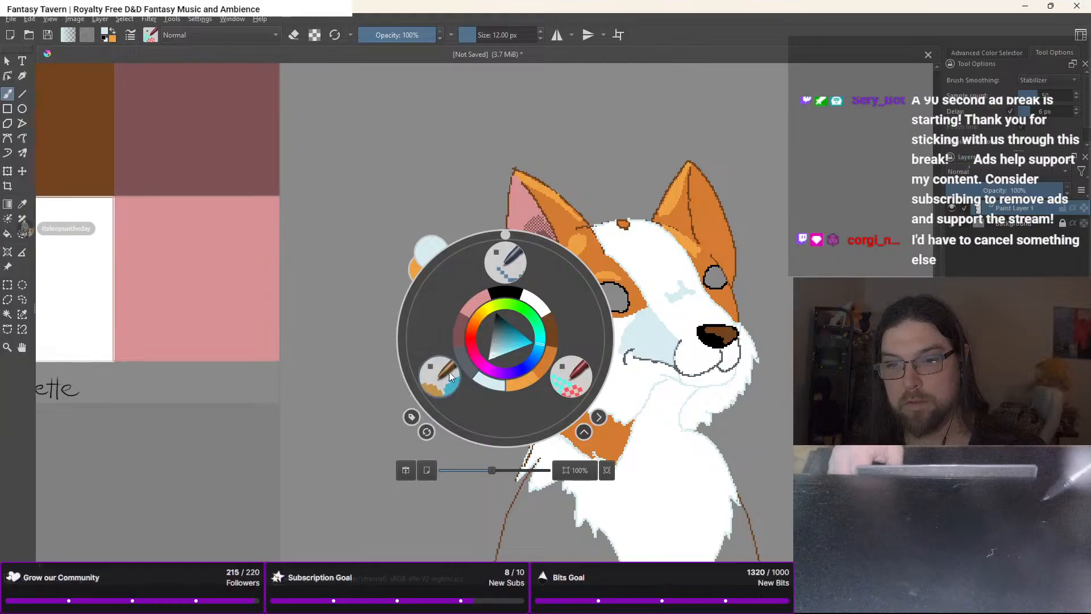
pyautogui.click(449, 371)
pyautogui.moveTo(758, 233); pyautogui.dragTo(724, 252)
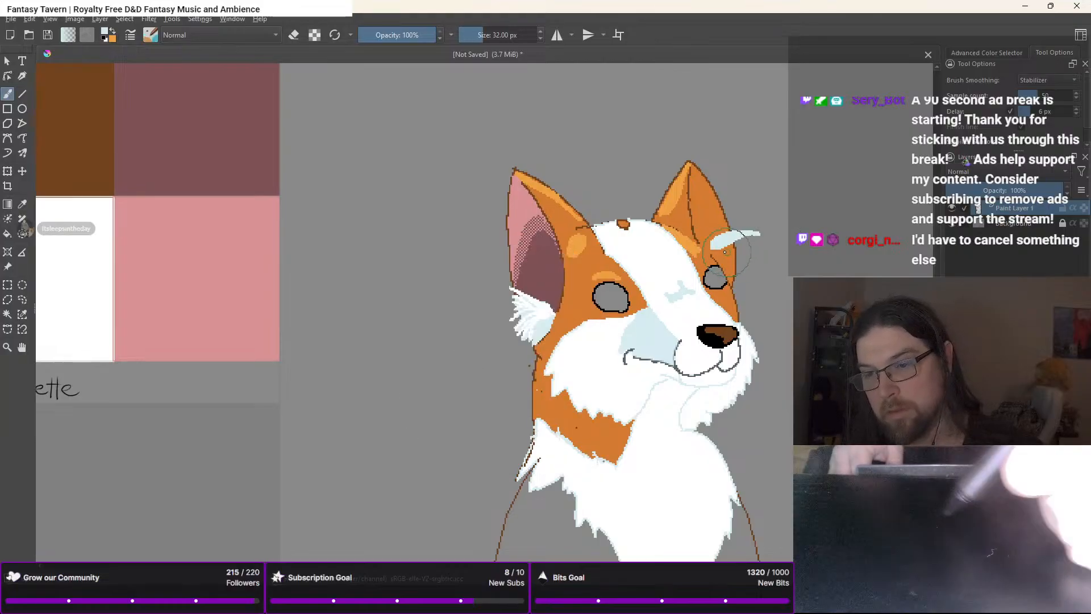
pyautogui.hotkey('ctrl', 'z')
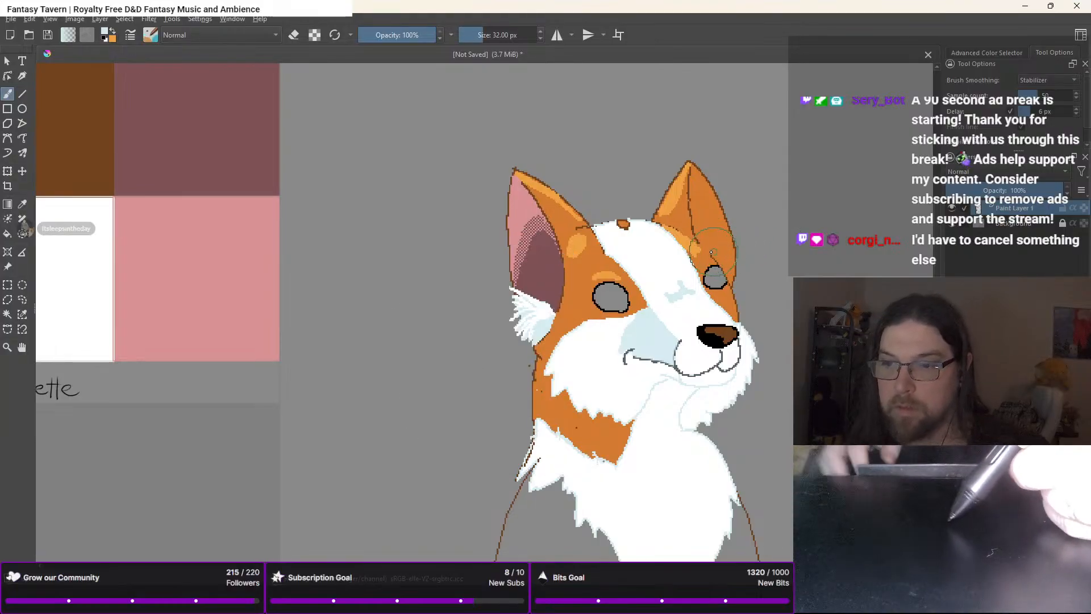
pyautogui.scroll(4, 711, 252)
pyautogui.moveTo(792, 244)
pyautogui.mouseDown()
pyautogui.moveTo(738, 244)
pyautogui.moveTo(770, 255)
pyautogui.moveTo(786, 306)
pyautogui.moveTo(760, 264)
pyautogui.moveTo(745, 262)
pyautogui.moveTo(847, 273)
pyautogui.moveTo(763, 259)
pyautogui.moveTo(790, 293)
pyautogui.moveTo(787, 330)
pyautogui.moveTo(742, 285)
pyautogui.moveTo(788, 386)
pyautogui.mouseUp()
pyautogui.hotkey('ctrl', 'z')
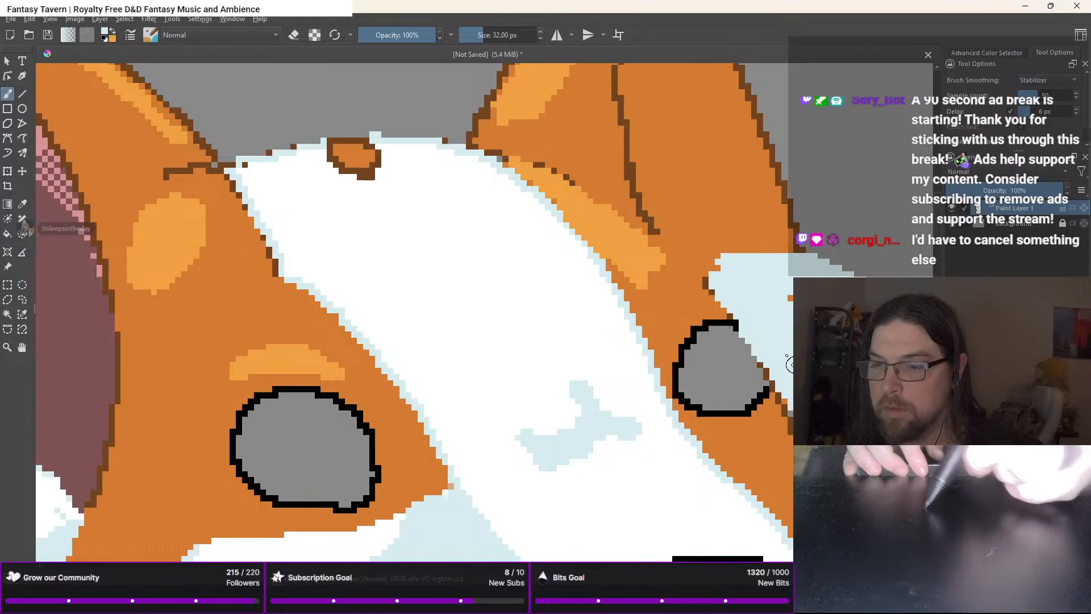
# Pick the white palette swatch and paint white fur strands over the pale blue tuft beside the smaller eye
pyautogui.rightClick(762, 230)
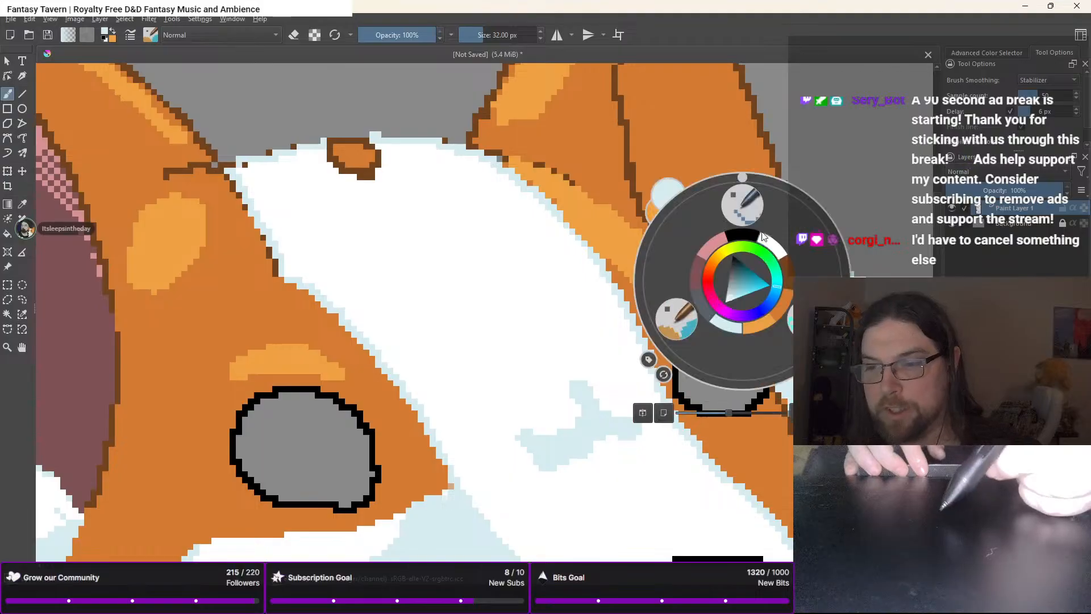
pyautogui.click(777, 244)
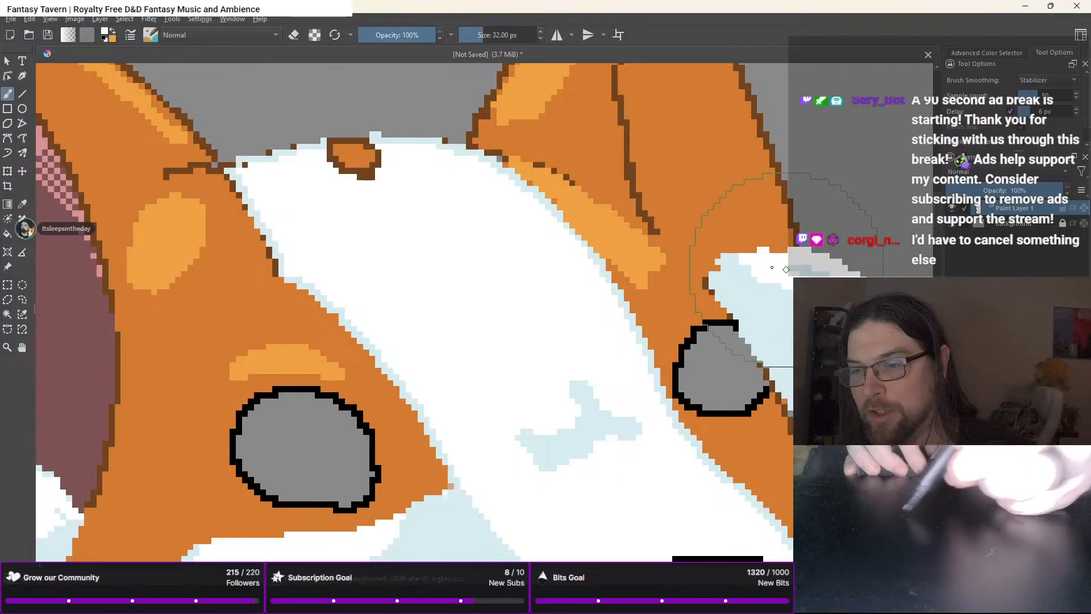
pyautogui.moveTo(767, 295)
pyautogui.mouseDown()
pyautogui.moveTo(755, 280)
pyautogui.moveTo(790, 307)
pyautogui.moveTo(769, 344)
pyautogui.moveTo(792, 371)
pyautogui.mouseUp()
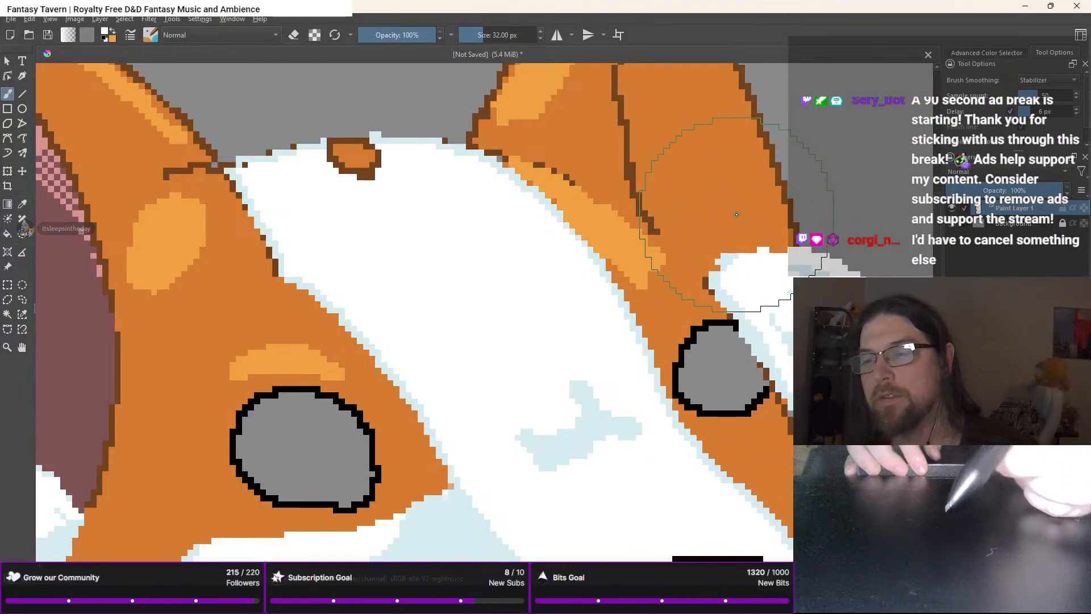
# Pick black and the 1 px pixel brush, and redraw the smaller eye's outline where the fur tuft covers it
pyautogui.scroll(-2, 737, 218)
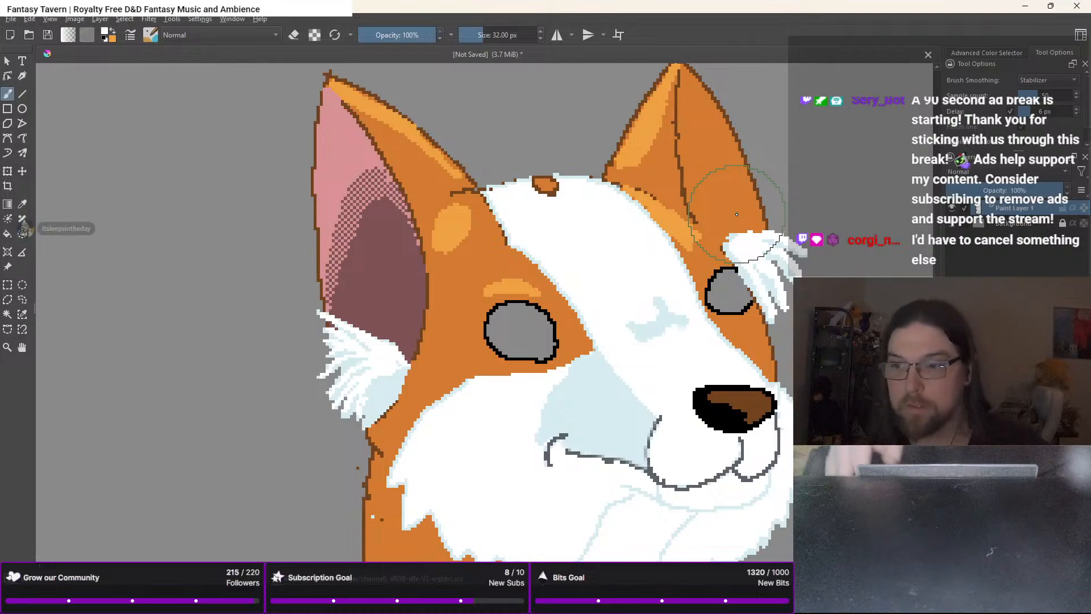
pyautogui.rightClick(744, 332)
pyautogui.click(742, 284)
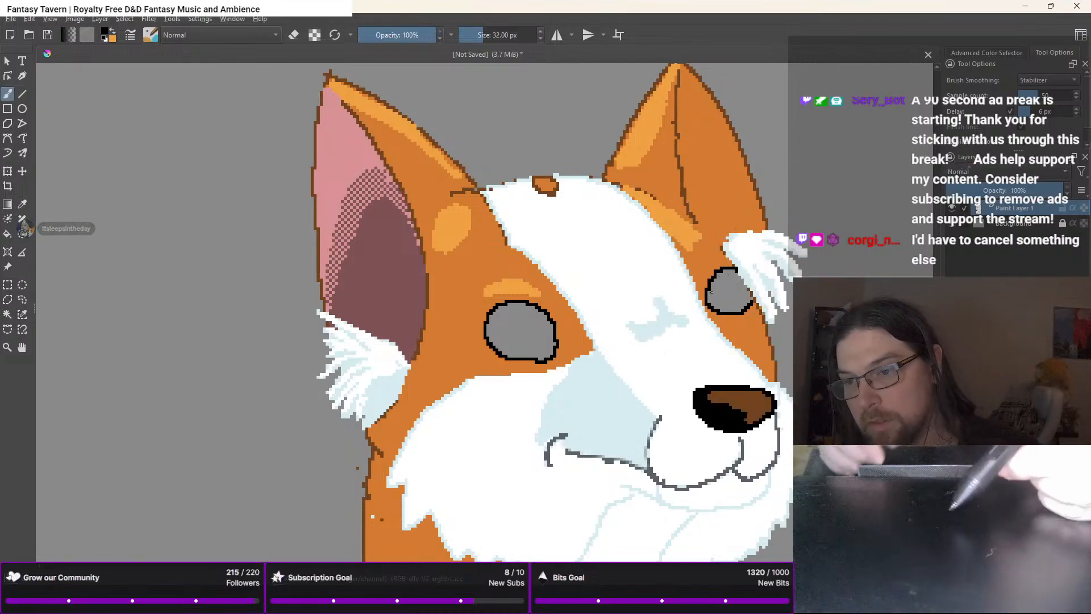
pyautogui.rightClick(730, 276)
pyautogui.click(734, 273)
pyautogui.scroll(2, 737, 272)
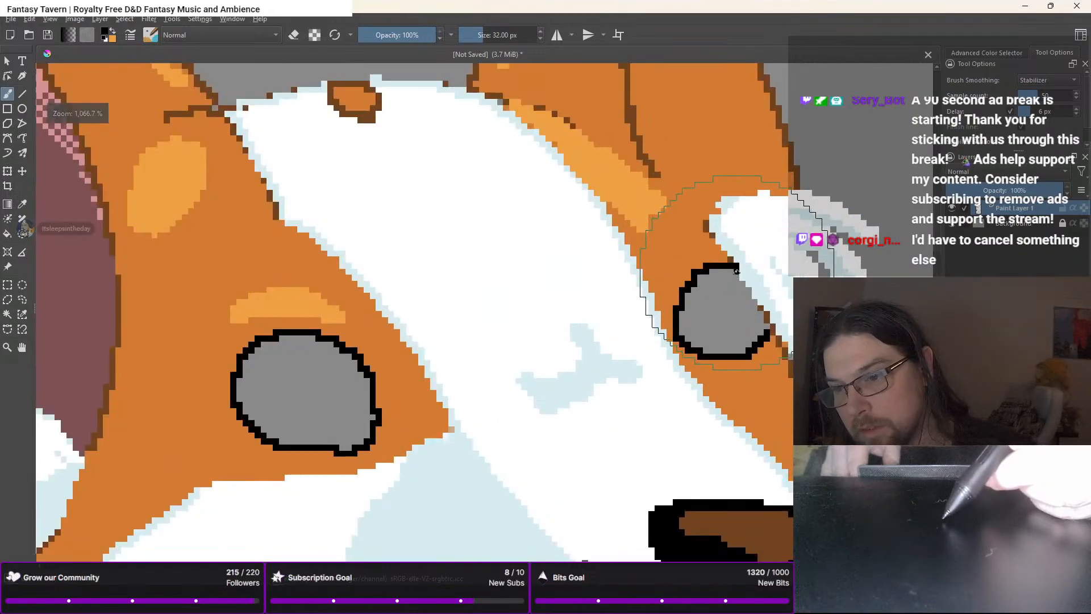
pyautogui.rightClick(709, 292)
pyautogui.click(731, 273)
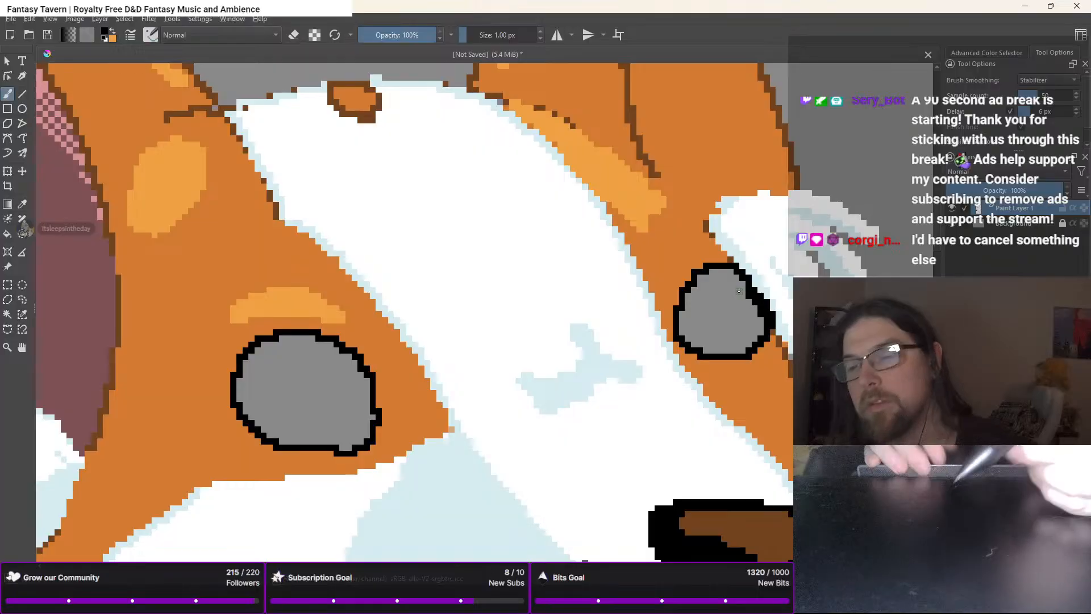
# Pick the brown palette swatch and paint a short brown line inside the larger eye along its edge nearest the muzzle
pyautogui.scroll(-1, 738, 291)
pyautogui.scroll(-2, 739, 291)
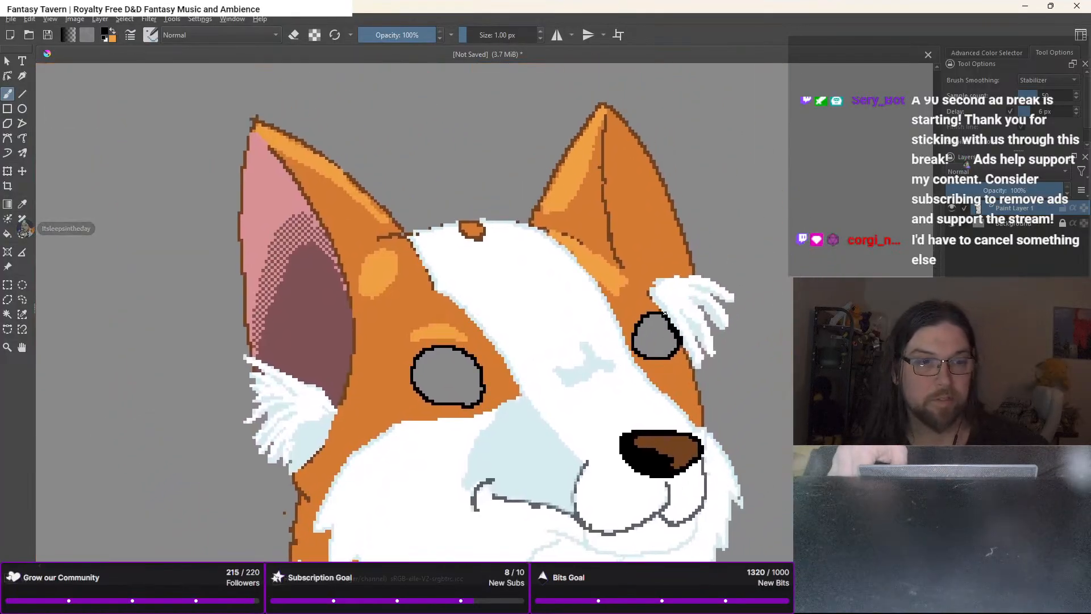
pyautogui.rightClick(471, 302)
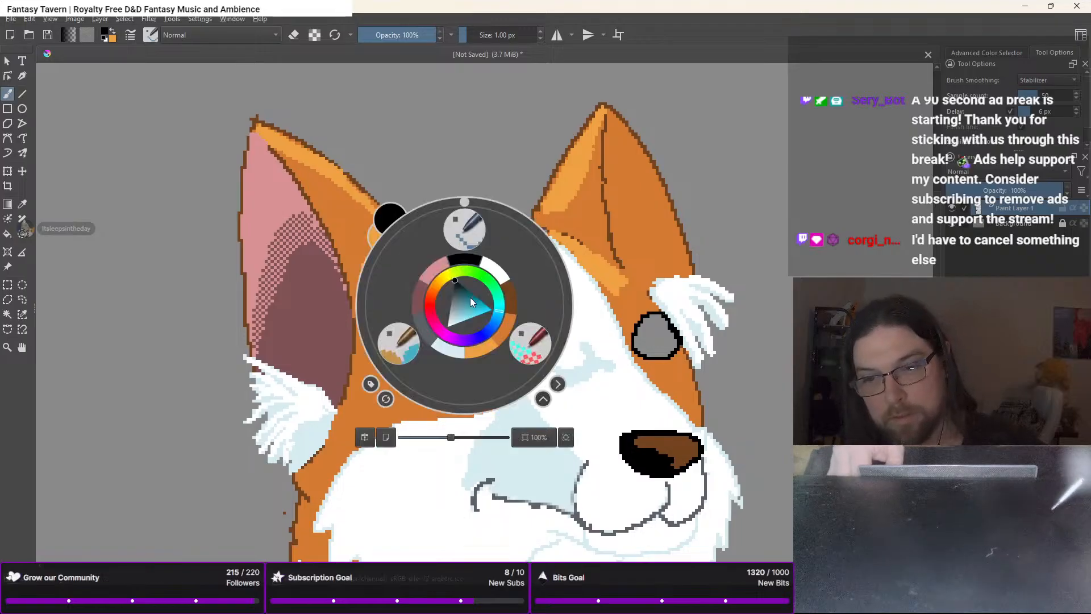
pyautogui.click(513, 296)
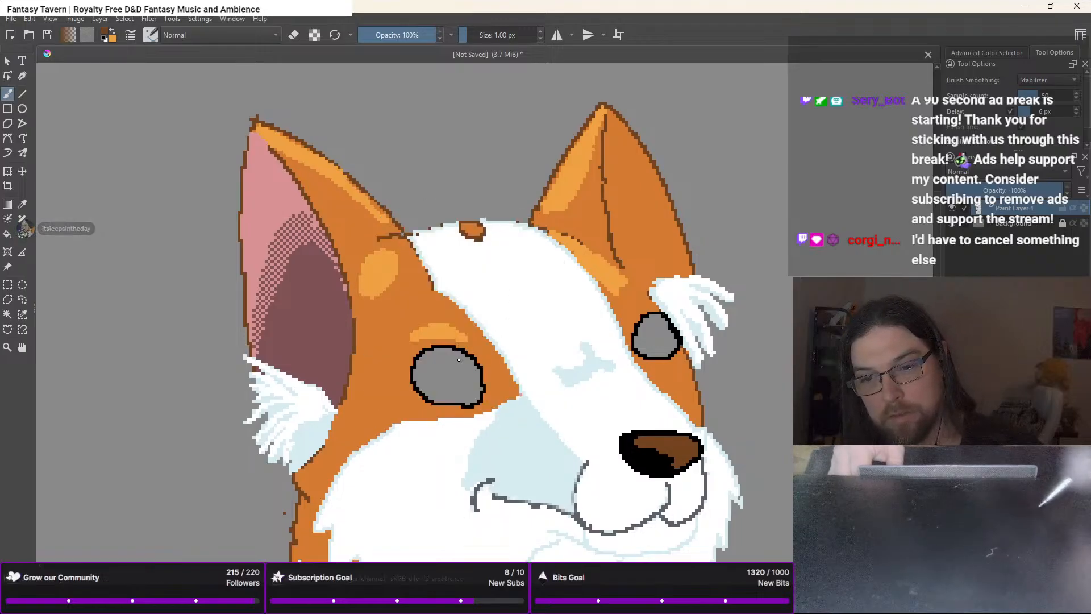
pyautogui.scroll(2, 469, 362)
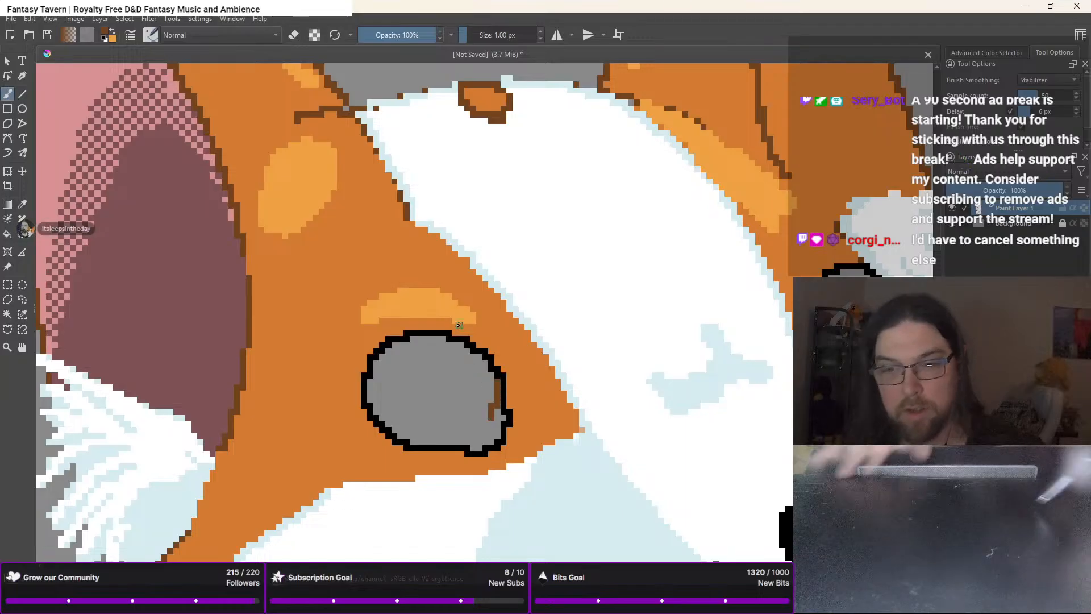
# Undo the last brown stroke and fill the grey insides of both outlined eyes with black
pyautogui.hotkey('ctrl', 'z')
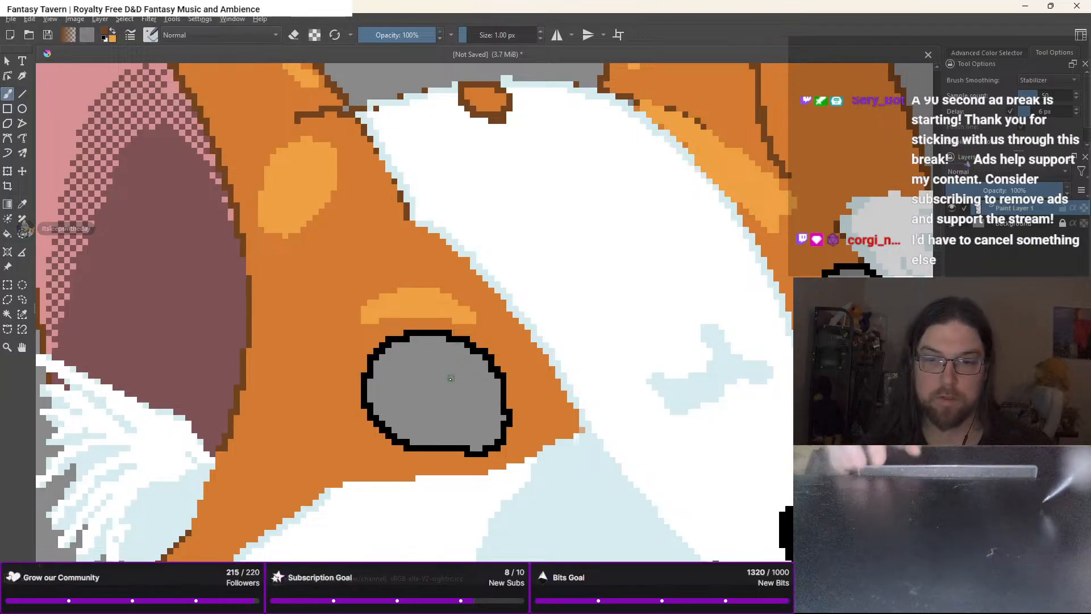
pyautogui.rightClick(449, 373)
pyautogui.click(449, 332)
pyautogui.press('f')
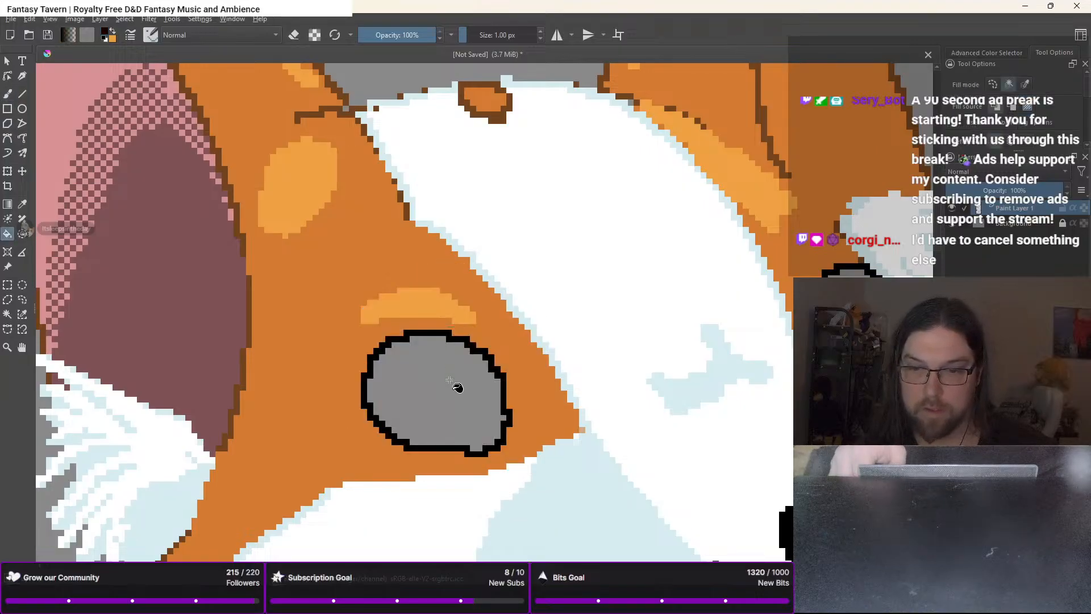
pyautogui.click(443, 389)
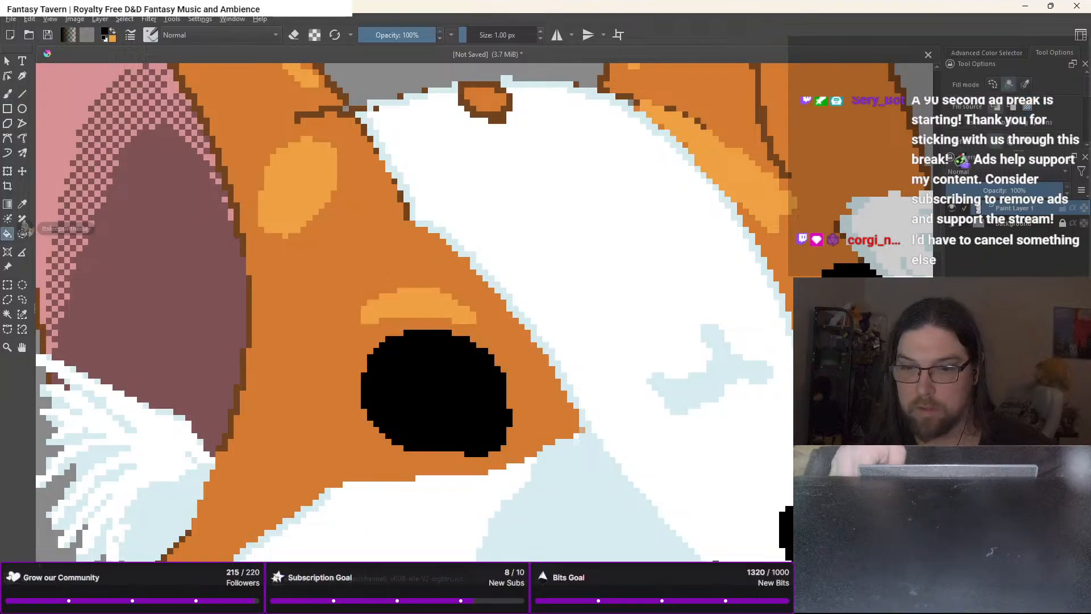
# Paint a brown oval iris inside each black eye with a 32 px brush
pyautogui.rightClick(427, 257)
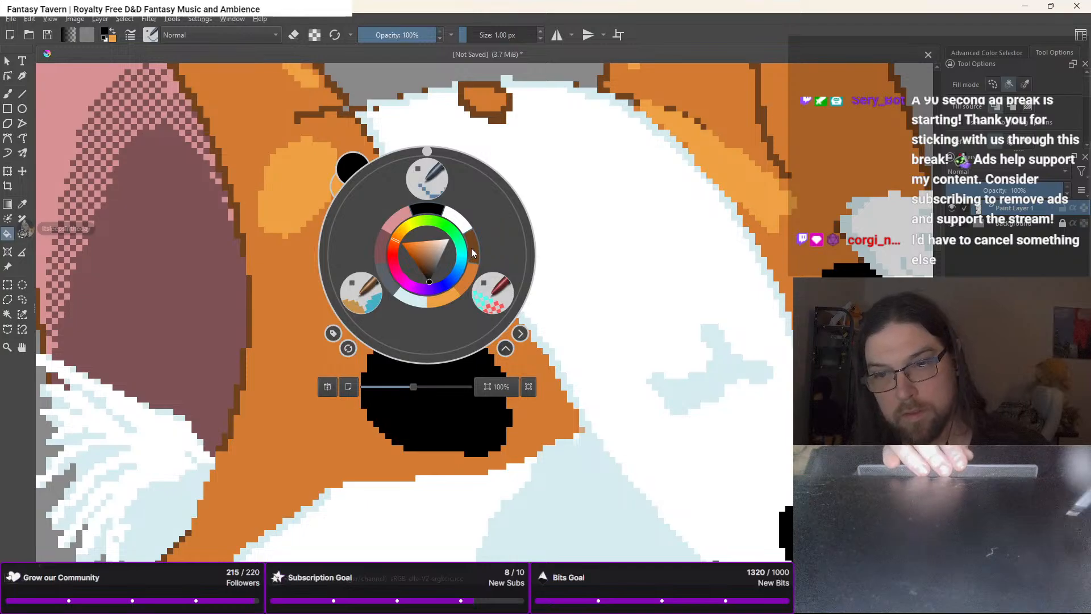
pyautogui.click(472, 253)
pyautogui.rightClick(430, 284)
pyautogui.click(364, 321)
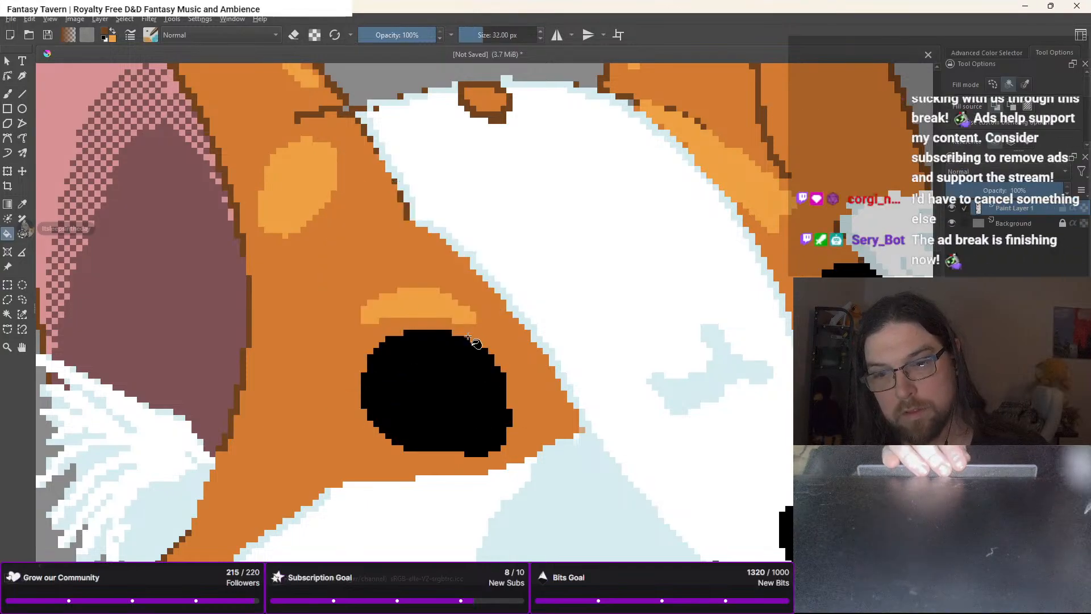
pyautogui.press('b')
pyautogui.click(437, 377)
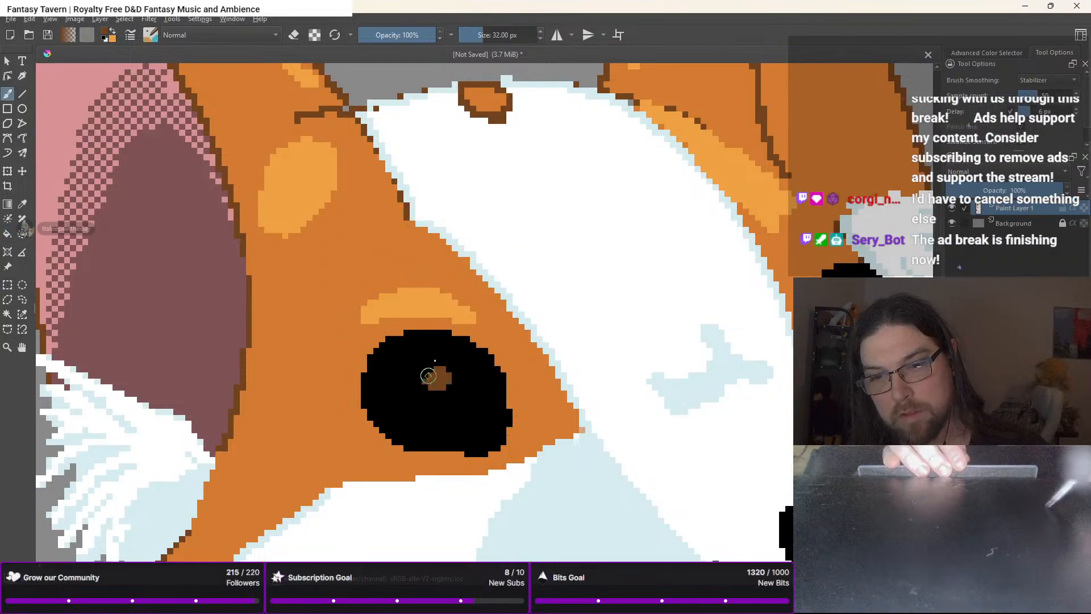
pyautogui.moveTo(427, 375)
pyautogui.mouseDown()
pyautogui.moveTo(446, 392)
pyautogui.moveTo(432, 365)
pyautogui.moveTo(440, 416)
pyautogui.moveTo(443, 369)
pyautogui.moveTo(421, 415)
pyautogui.moveTo(453, 387)
pyautogui.moveTo(412, 407)
pyautogui.moveTo(451, 374)
pyautogui.moveTo(418, 387)
pyautogui.moveTo(453, 390)
pyautogui.mouseUp()
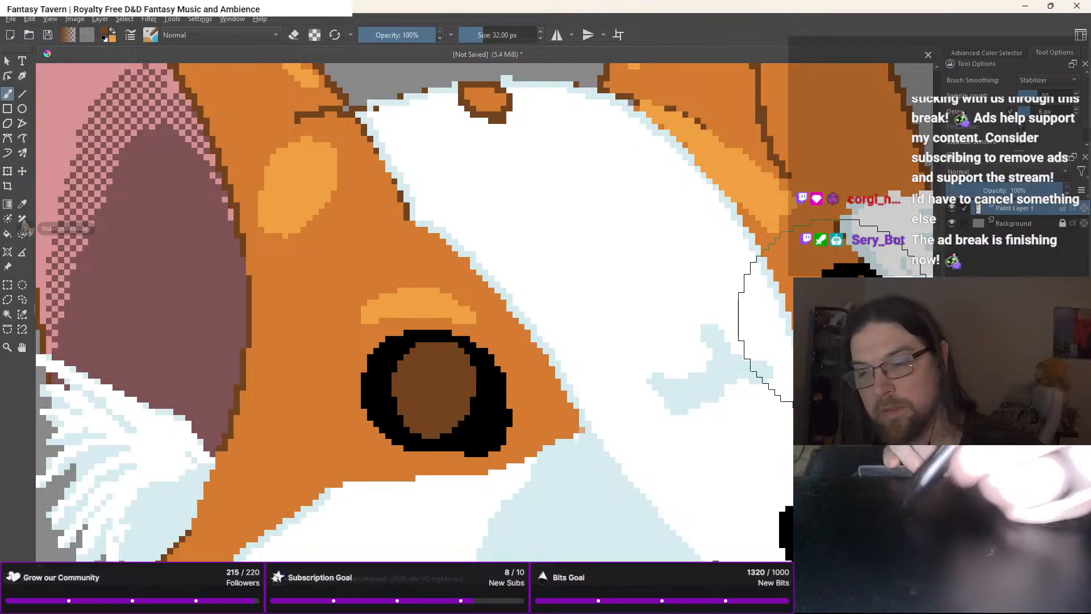
# Paint a small vertical black pupil in the centre of each brown iris
pyautogui.rightClick(437, 392)
pyautogui.click(429, 339)
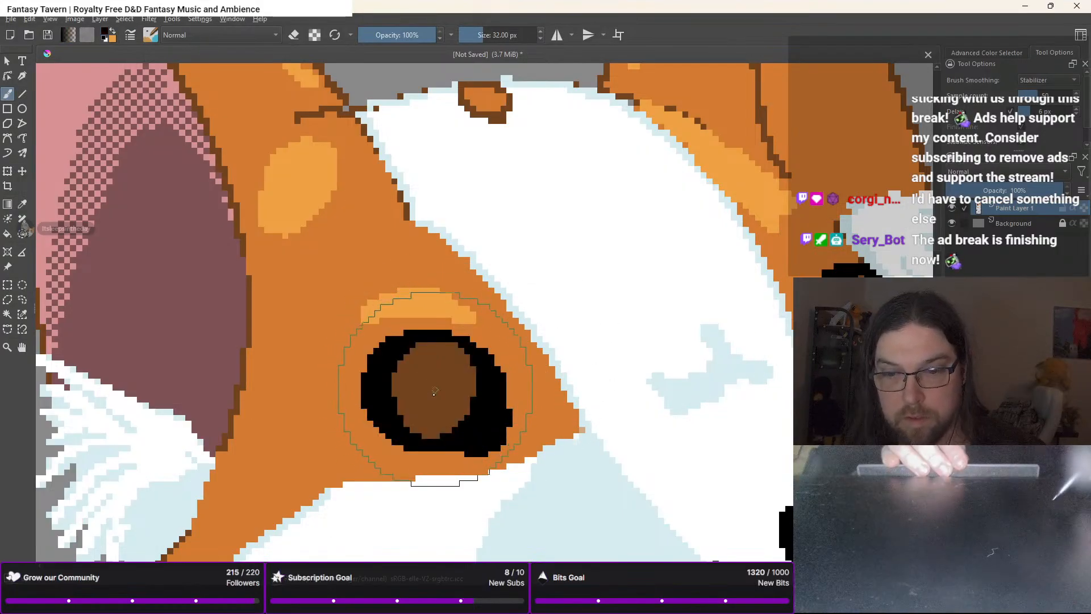
pyautogui.moveTo(435, 368); pyautogui.dragTo(432, 397)
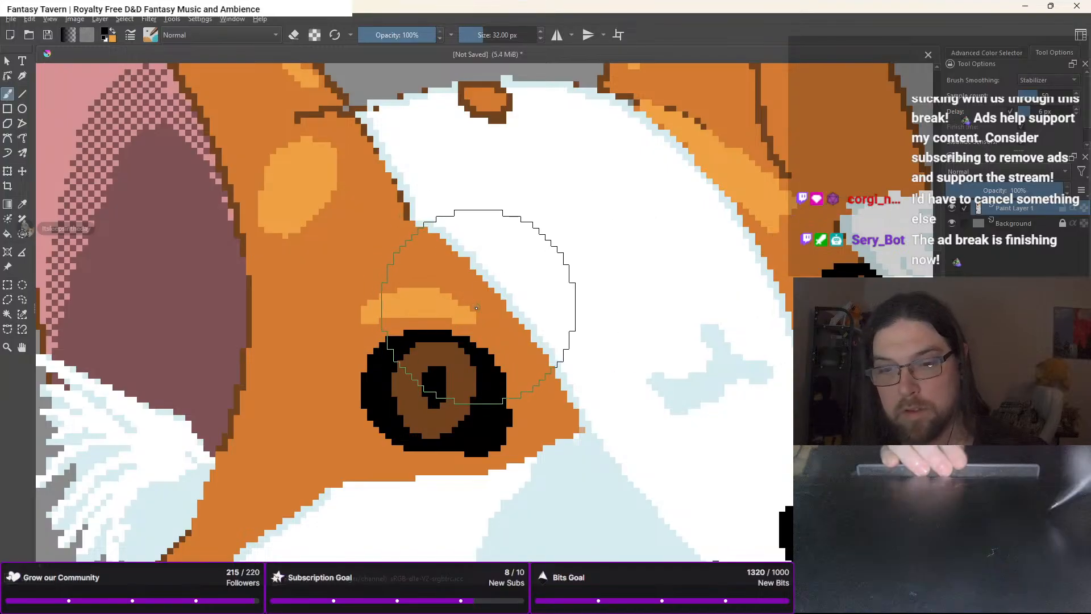
pyautogui.rightClick(480, 344)
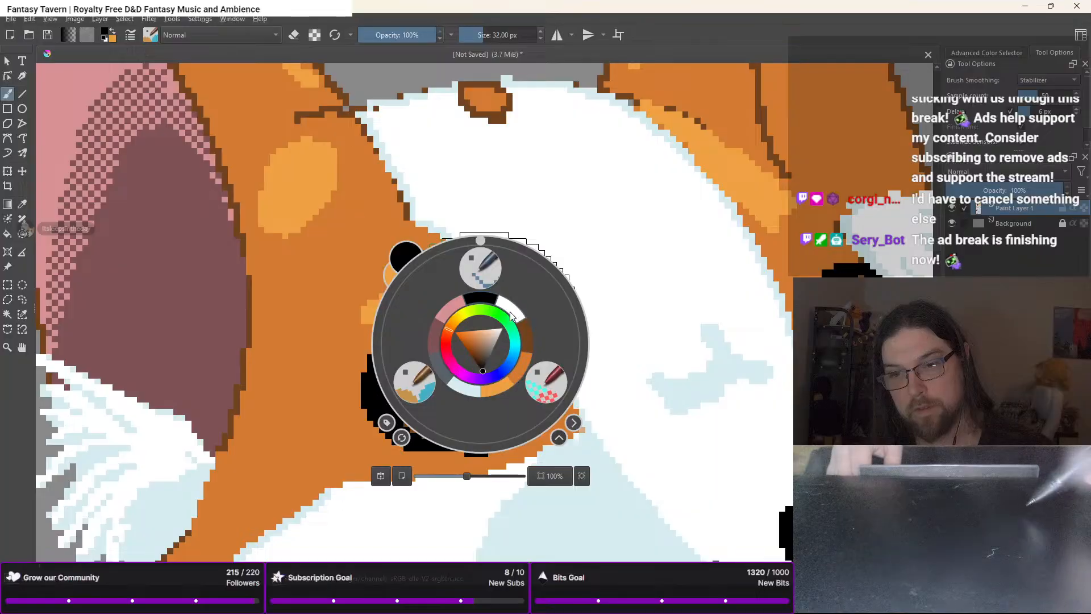
pyautogui.rightClick(490, 353)
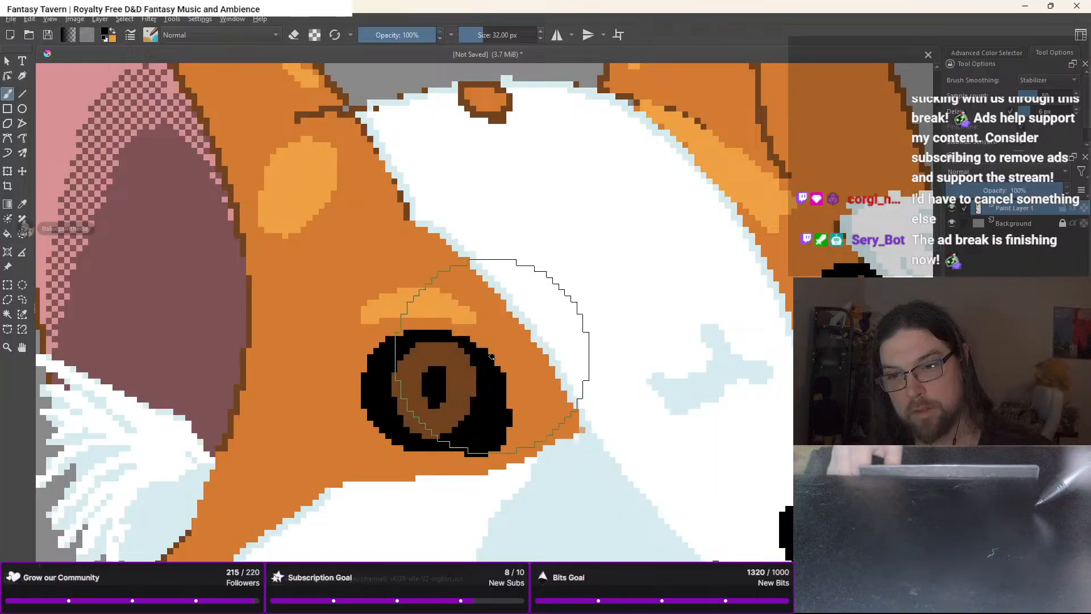
# Try black shading across the upper part of the larger eye's brown iris, and undo it
pyautogui.scroll(2, 448, 411)
pyautogui.rightClick(459, 386)
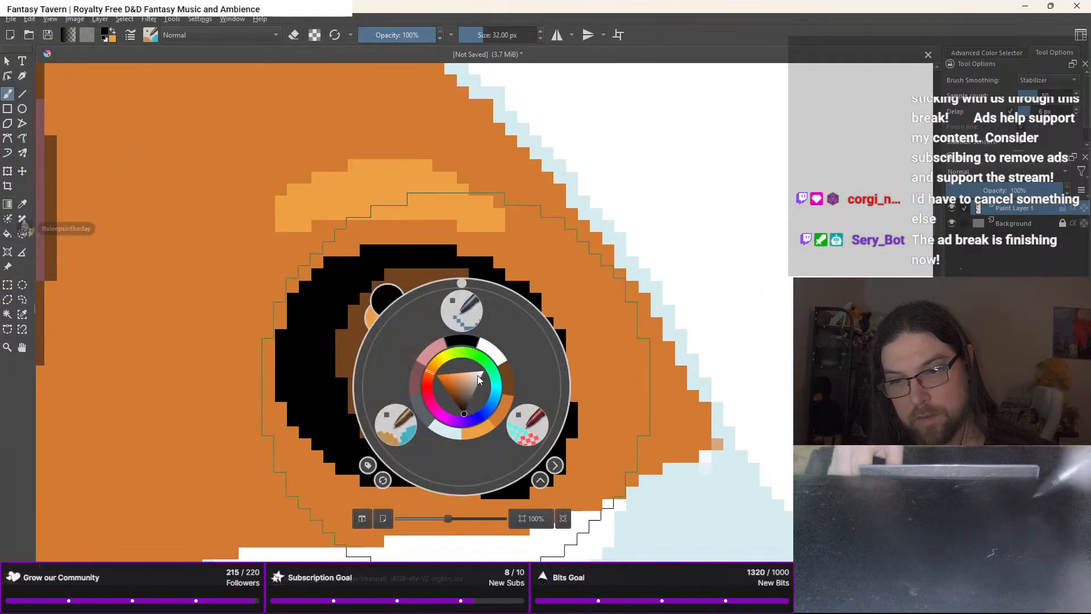
pyautogui.click(461, 343)
pyautogui.moveTo(477, 334)
pyautogui.mouseDown()
pyautogui.moveTo(436, 303)
pyautogui.moveTo(408, 301)
pyautogui.moveTo(370, 329)
pyautogui.moveTo(414, 288)
pyautogui.moveTo(458, 300)
pyautogui.moveTo(480, 338)
pyautogui.moveTo(386, 333)
pyautogui.moveTo(372, 355)
pyautogui.moveTo(380, 332)
pyautogui.mouseUp()
pyautogui.scroll(-4, 417, 361)
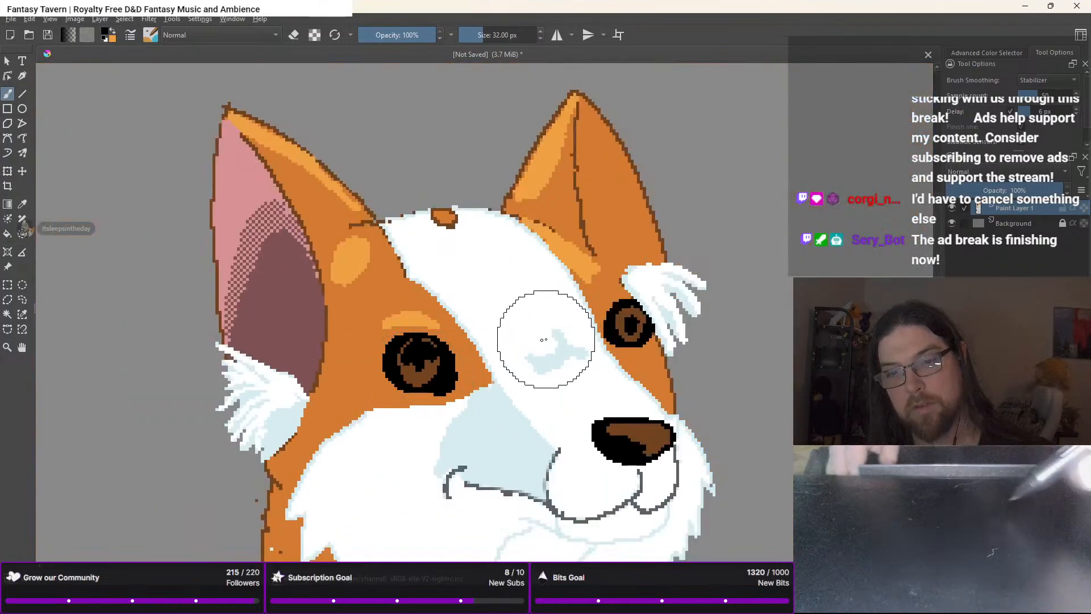
pyautogui.hotkey('ctrl', 'z')
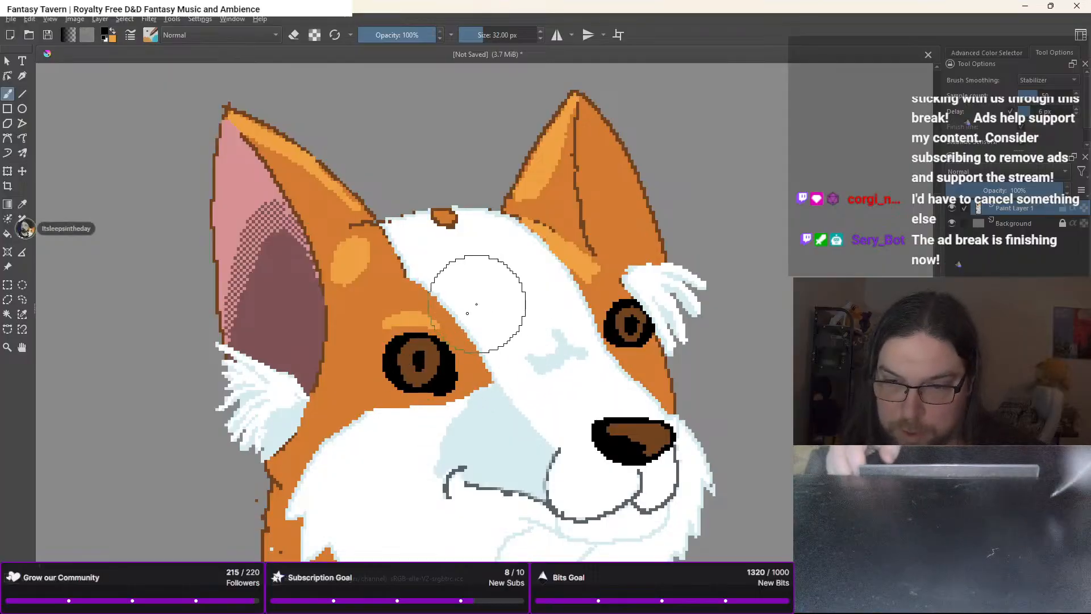
# Try a thick white rim around the larger eye by painting over its black edge with the 32 px brush
pyautogui.scroll(4, 439, 355)
pyautogui.rightClick(406, 372)
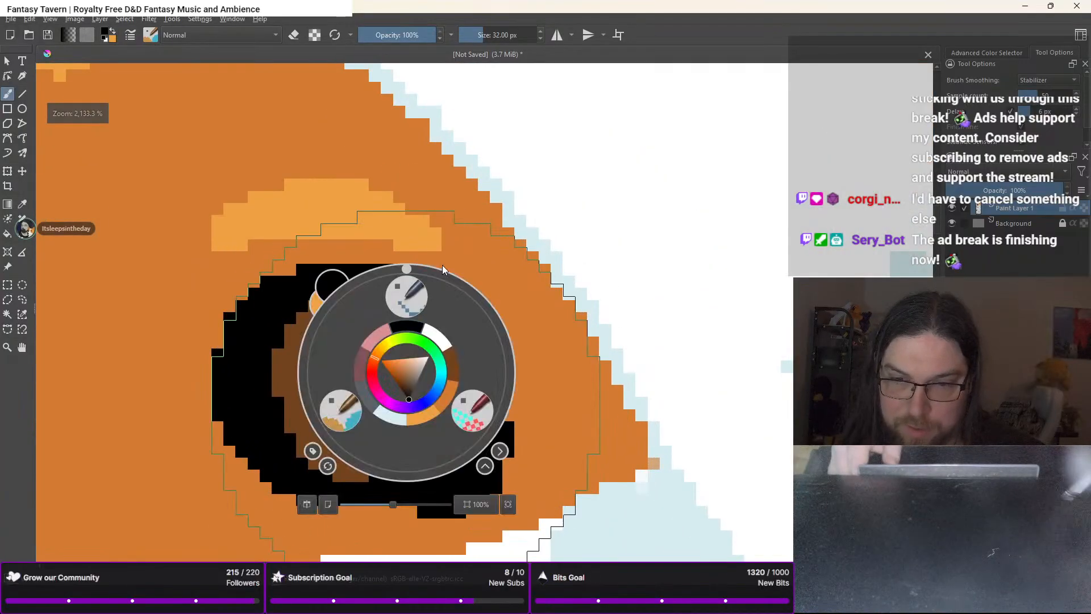
pyautogui.click(439, 344)
pyautogui.rightClick(454, 383)
pyautogui.rightClick(492, 402)
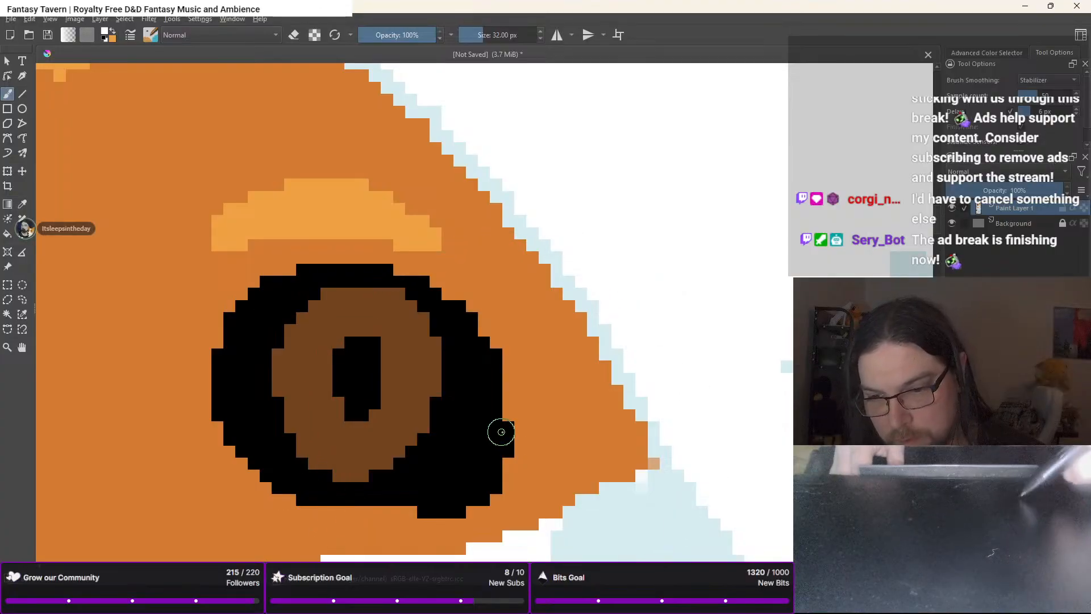
pyautogui.moveTo(501, 432)
pyautogui.mouseDown()
pyautogui.moveTo(491, 466)
pyautogui.moveTo(438, 507)
pyautogui.moveTo(479, 488)
pyautogui.mouseUp()
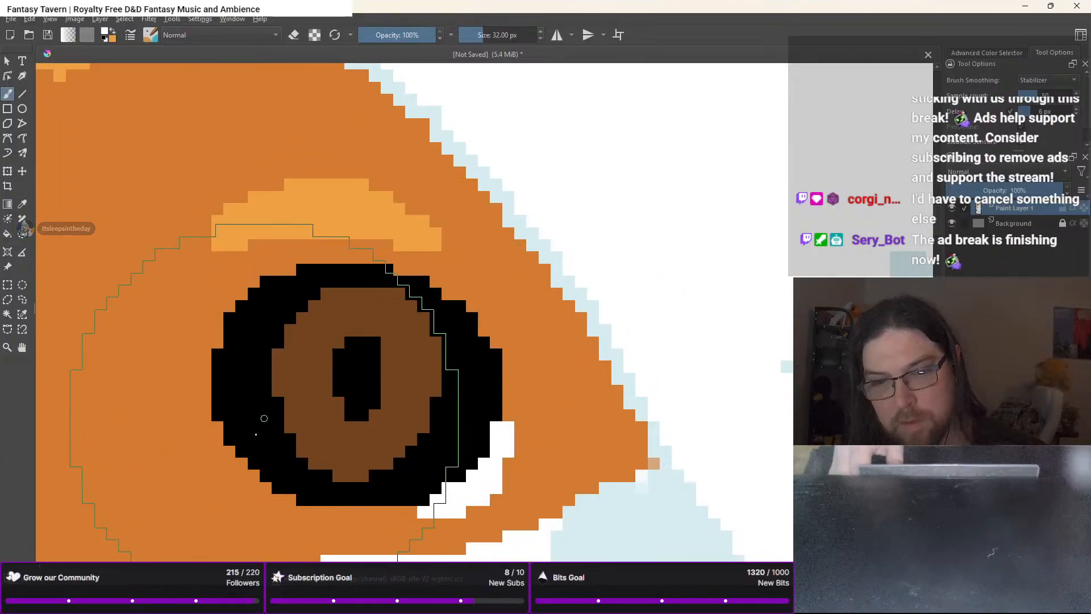
pyautogui.moveTo(287, 509)
pyautogui.mouseDown()
pyautogui.moveTo(228, 439)
pyautogui.moveTo(209, 366)
pyautogui.mouseUp()
pyautogui.moveTo(230, 323)
pyautogui.mouseDown()
pyautogui.moveTo(219, 352)
pyautogui.moveTo(262, 286)
pyautogui.moveTo(320, 258)
pyautogui.moveTo(400, 267)
pyautogui.mouseUp()
pyautogui.moveTo(335, 241)
pyautogui.mouseDown()
pyautogui.moveTo(373, 257)
pyautogui.moveTo(439, 292)
pyautogui.moveTo(395, 265)
pyautogui.moveTo(462, 305)
pyautogui.moveTo(422, 275)
pyautogui.moveTo(489, 330)
pyautogui.moveTo(428, 284)
pyautogui.moveTo(501, 360)
pyautogui.mouseUp()
pyautogui.moveTo(463, 315)
pyautogui.mouseDown()
pyautogui.moveTo(494, 365)
pyautogui.moveTo(488, 431)
pyautogui.moveTo(492, 377)
pyautogui.moveTo(496, 429)
pyautogui.mouseUp()
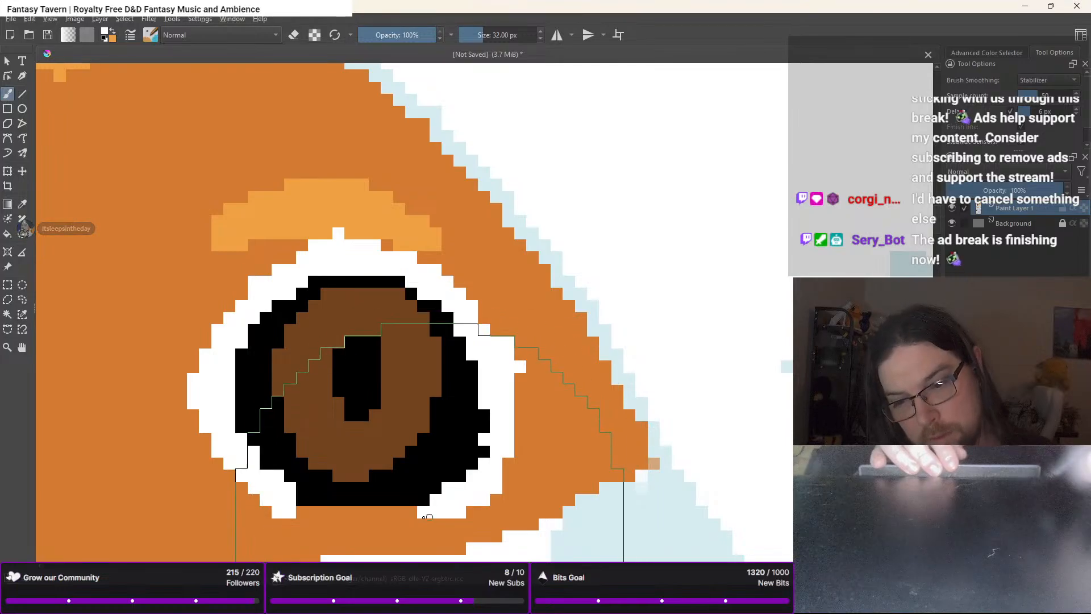
pyautogui.moveTo(427, 517); pyautogui.dragTo(291, 504)
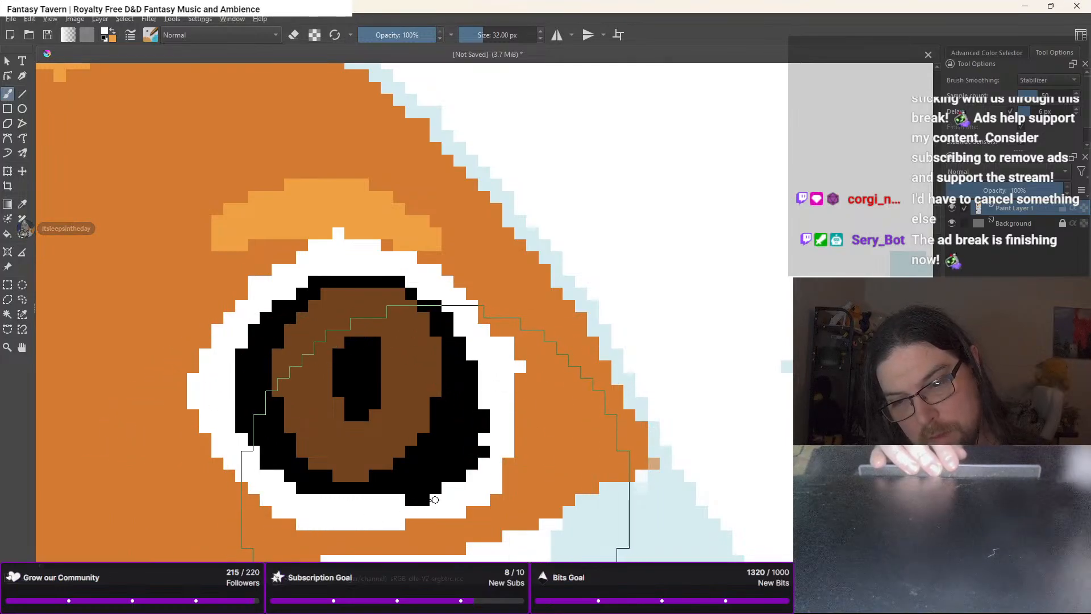
pyautogui.scroll(-3, 434, 500)
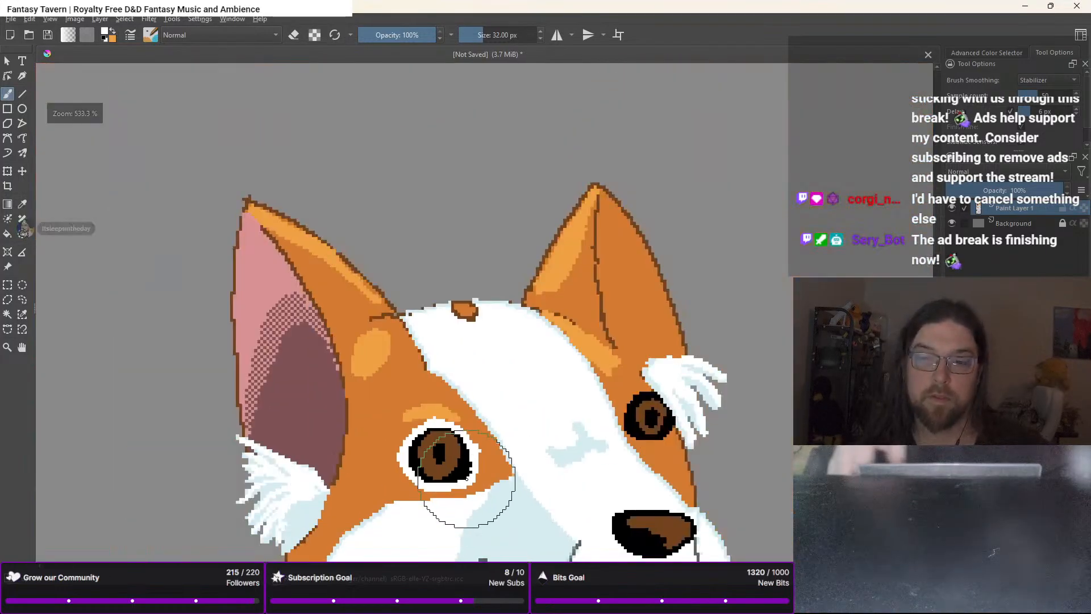
pyautogui.moveTo(466, 479); pyautogui.dragTo(414, 450)
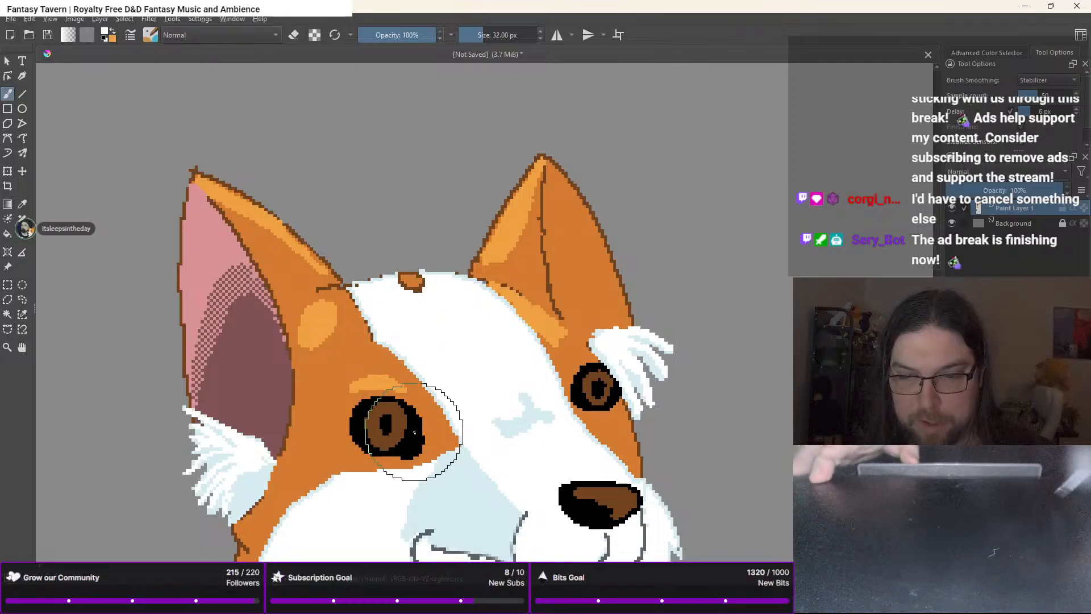
# Draw a thin white ring just inside the larger eye's black edge with the 1 px brush
pyautogui.rightClick(414, 408)
pyautogui.click(426, 344)
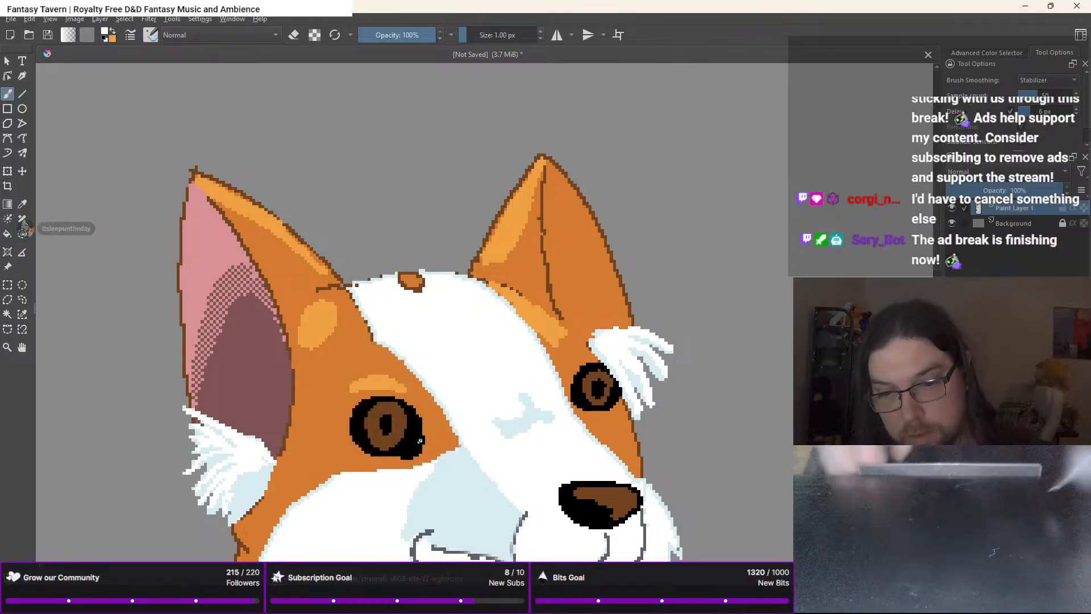
pyautogui.scroll(2, 416, 423)
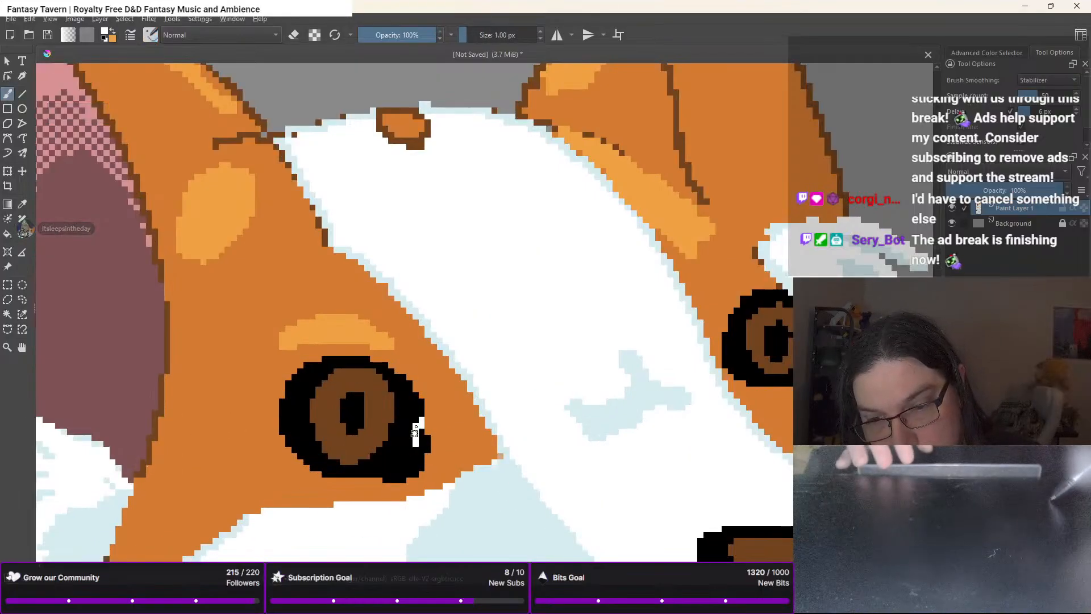
pyautogui.moveTo(416, 412); pyautogui.dragTo(417, 423)
pyautogui.hotkey('ctrl', 'z')
pyautogui.hotkey('ctrl', 'z')
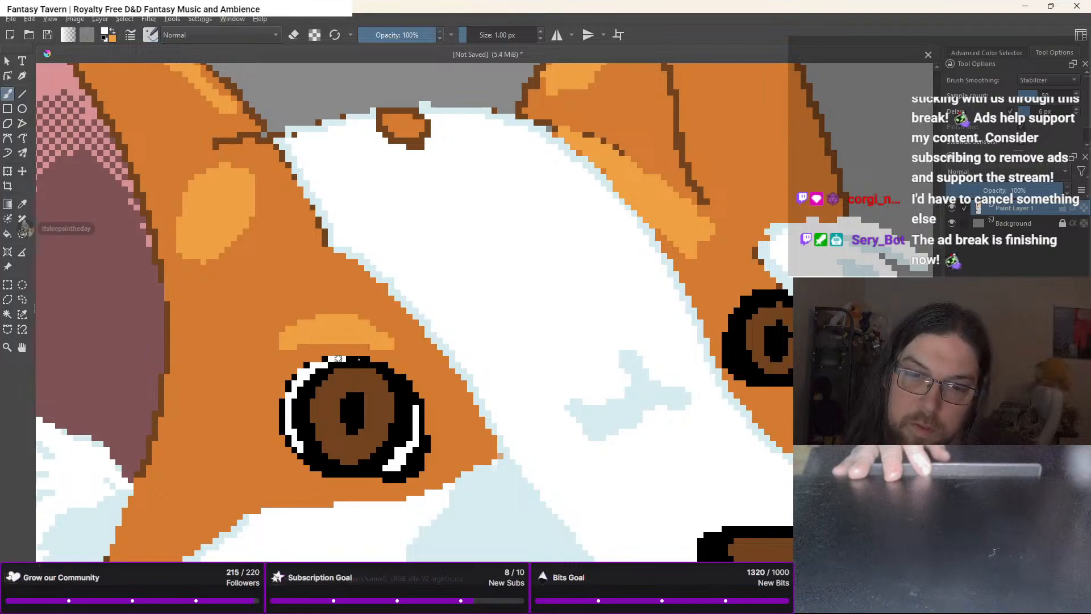
pyautogui.moveTo(353, 359); pyautogui.dragTo(375, 359)
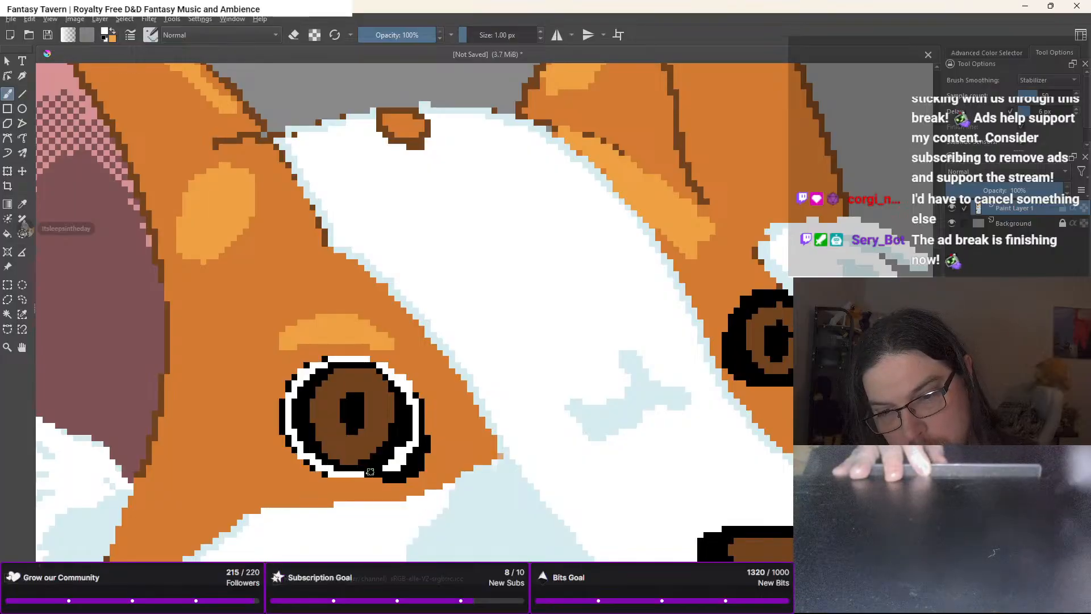
# Extend the black outline along the upper and lower edges of the larger eye's white ring
pyautogui.rightClick(413, 408)
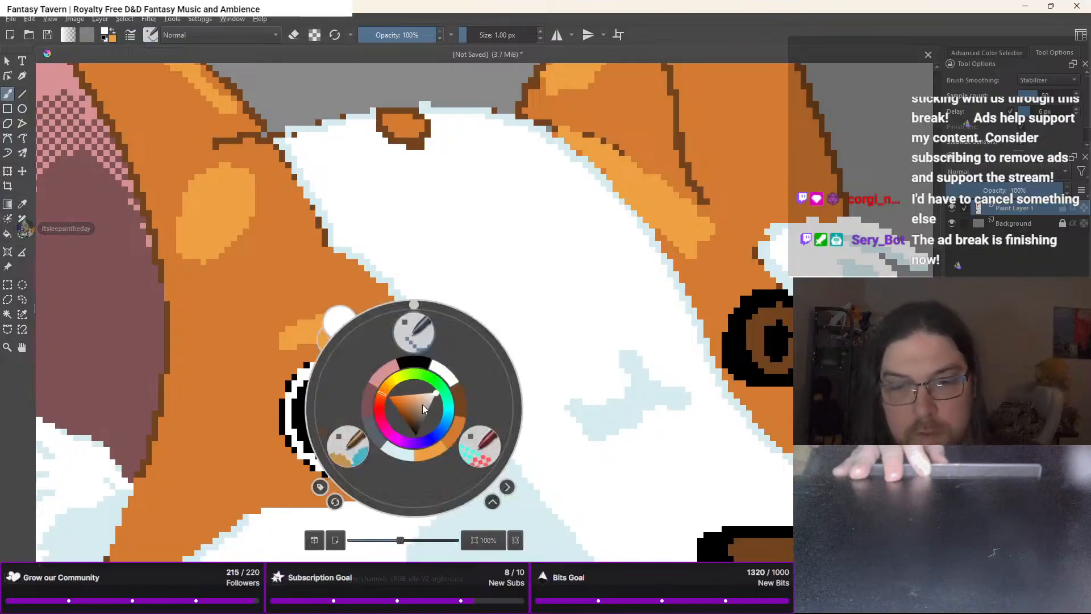
pyautogui.click(414, 366)
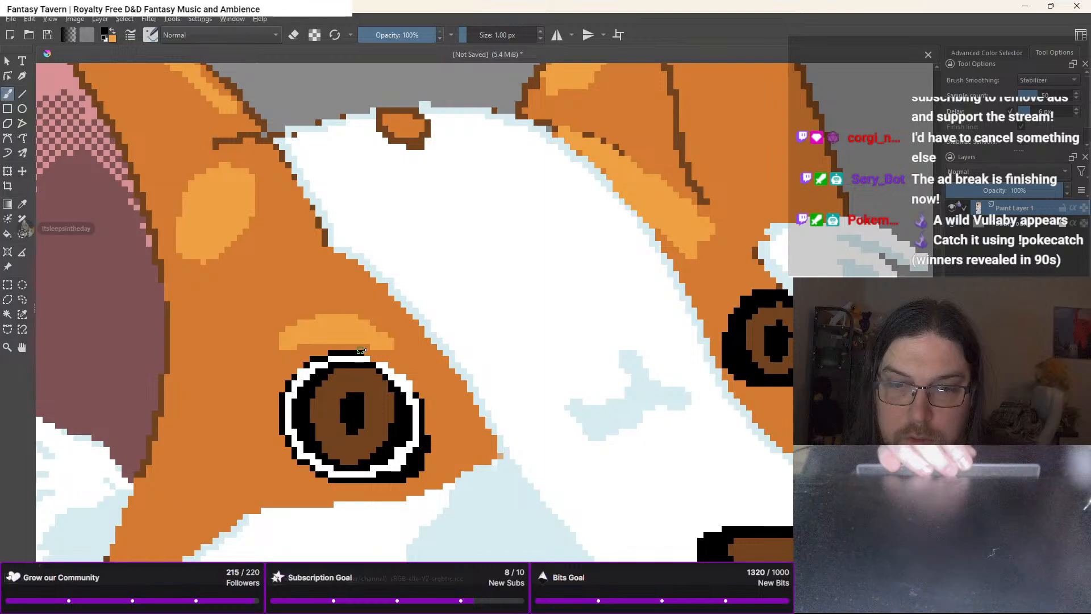
pyautogui.hotkey('ctrl', 'z')
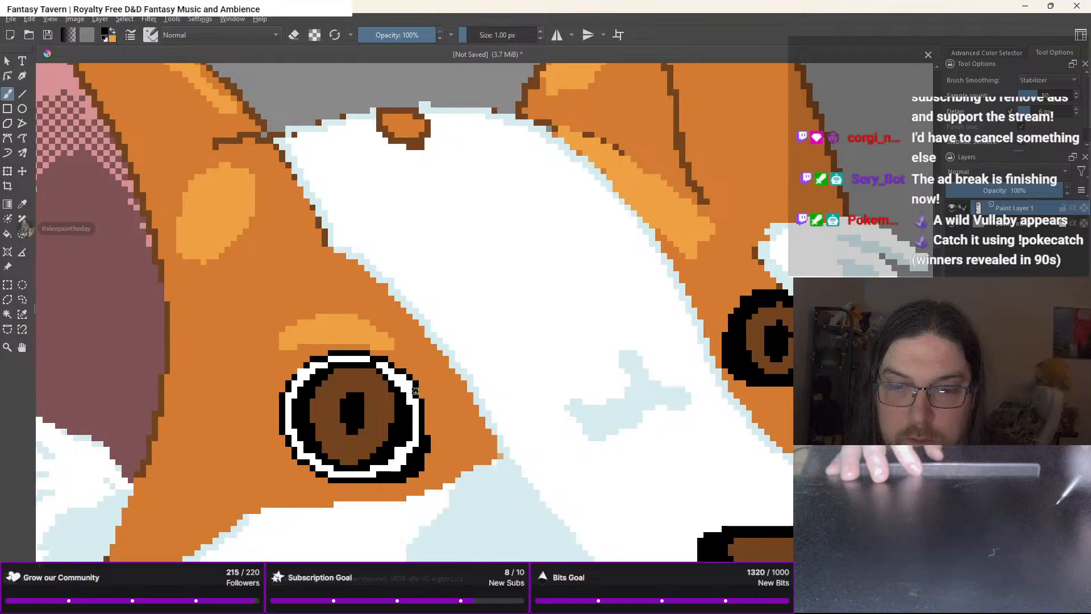
pyautogui.press('-')
pyautogui.press('-')
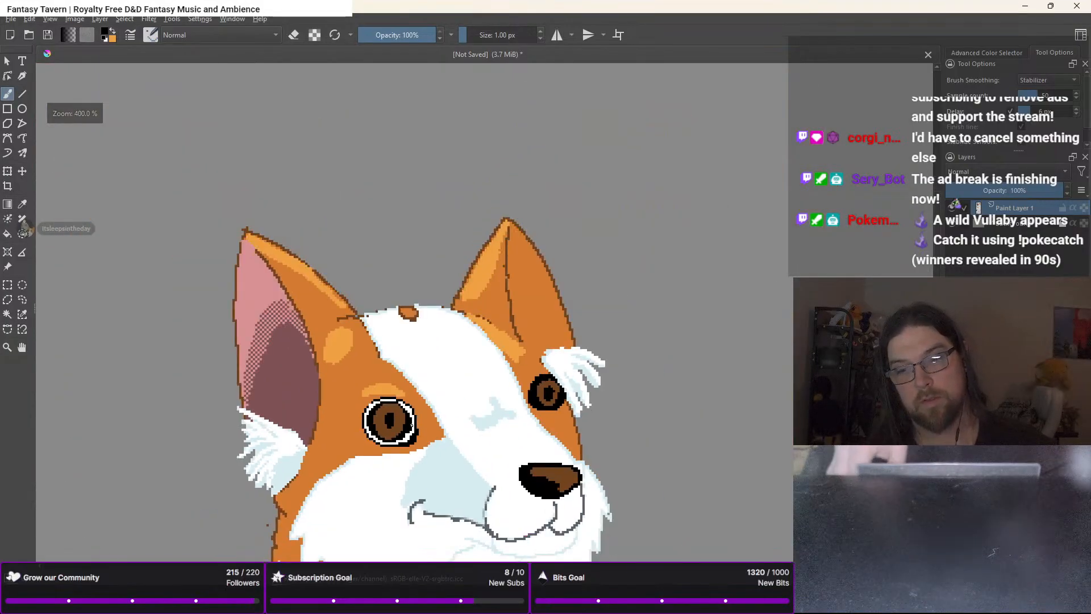
pyautogui.press('-')
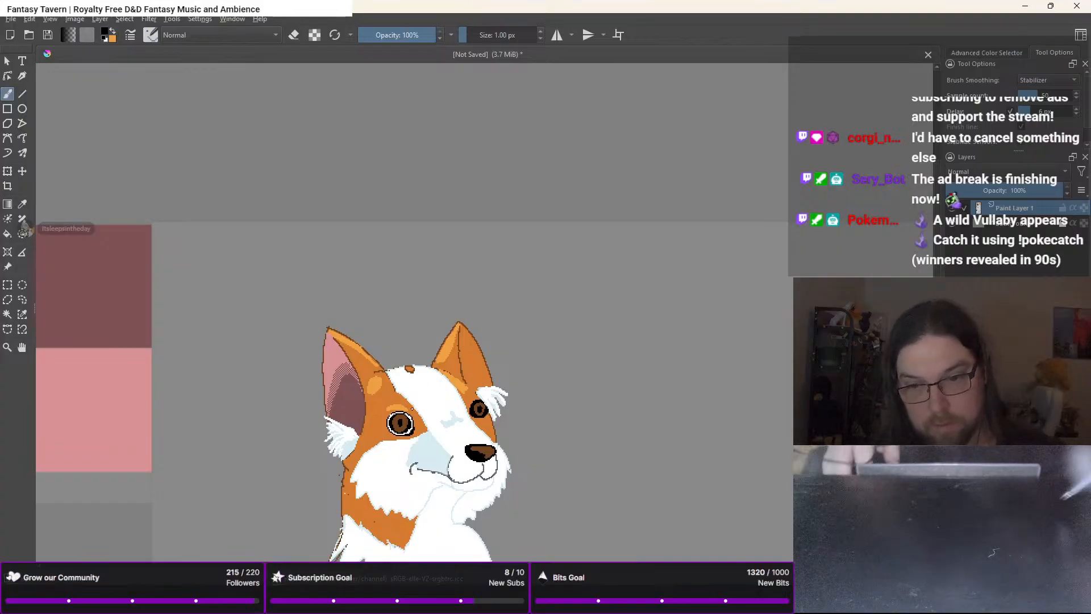
# Shade the lower part of the larger eye's white ring, on the side facing the muzzle, with pale blue using the 1 px brush
pyautogui.press('+')
pyautogui.press('+')
pyautogui.press('+')
pyautogui.rightClick(401, 408)
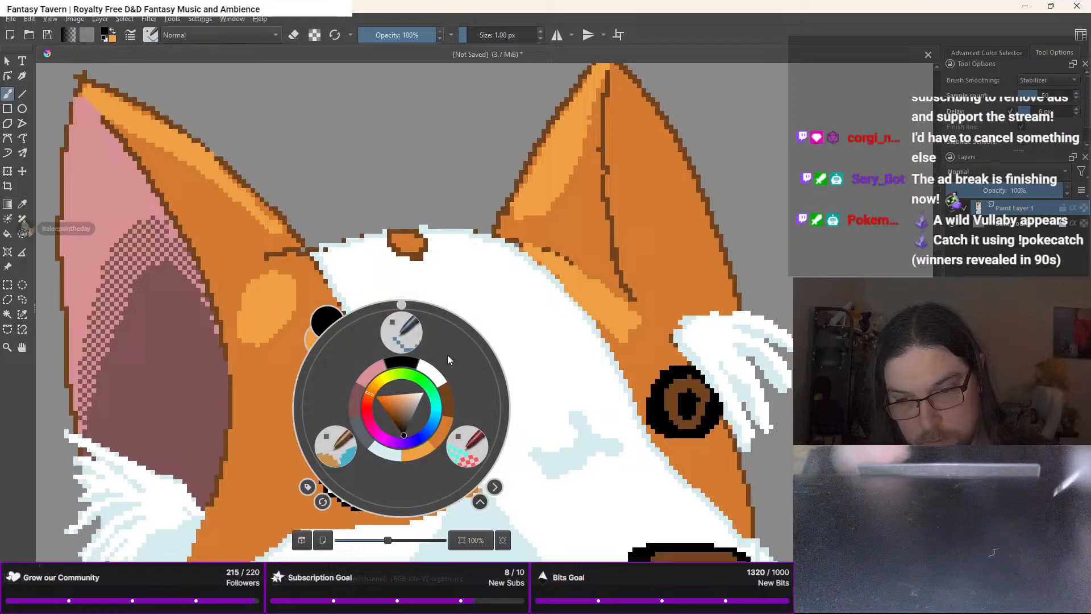
pyautogui.rightClick(392, 450)
pyautogui.scroll(1, 416, 449)
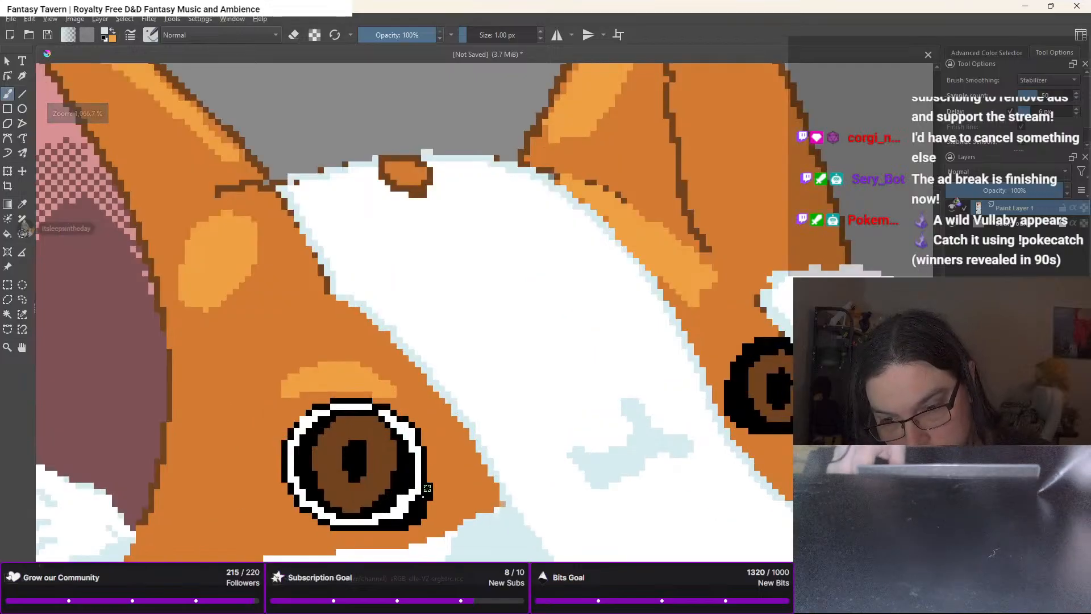
pyautogui.click(423, 489)
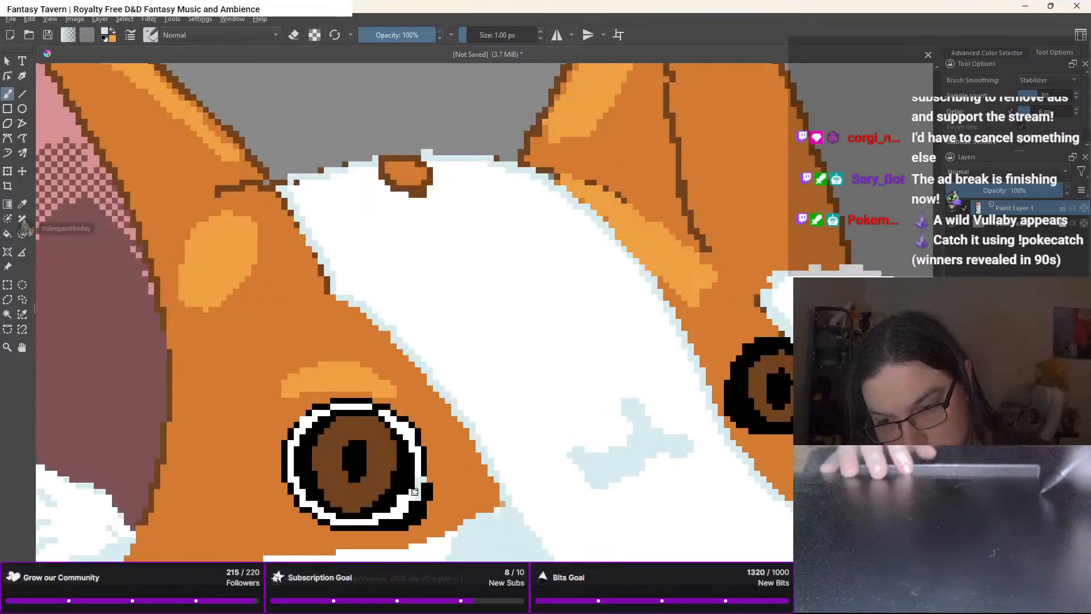
pyautogui.moveTo(420, 497); pyautogui.dragTo(418, 465)
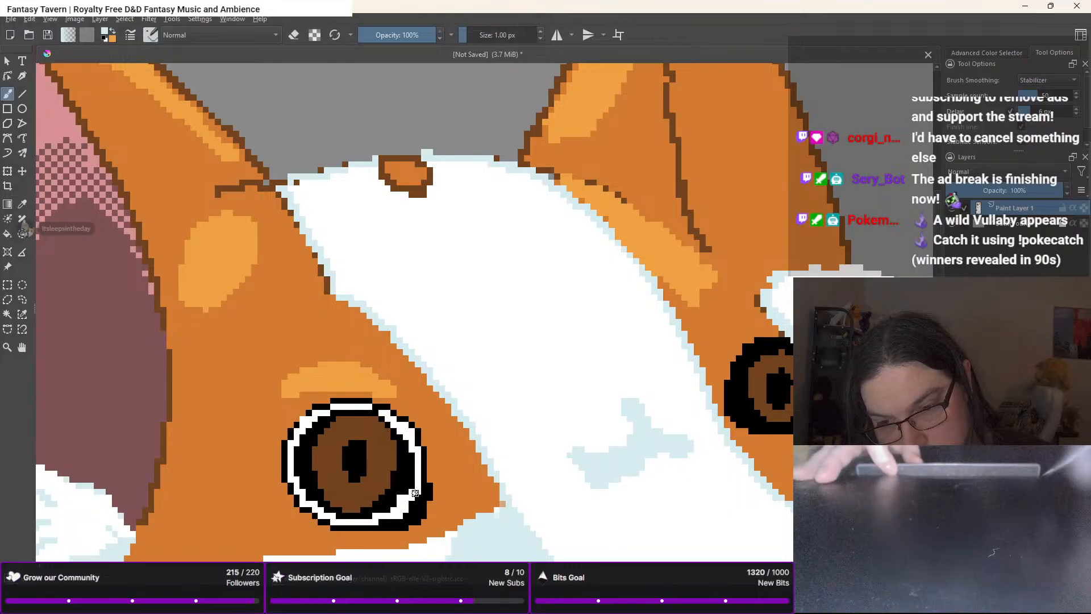
# Paint small pale blue highlights across the upper part of the pupils in both eyes
pyautogui.rightClick(380, 471)
pyautogui.rightClick(366, 418)
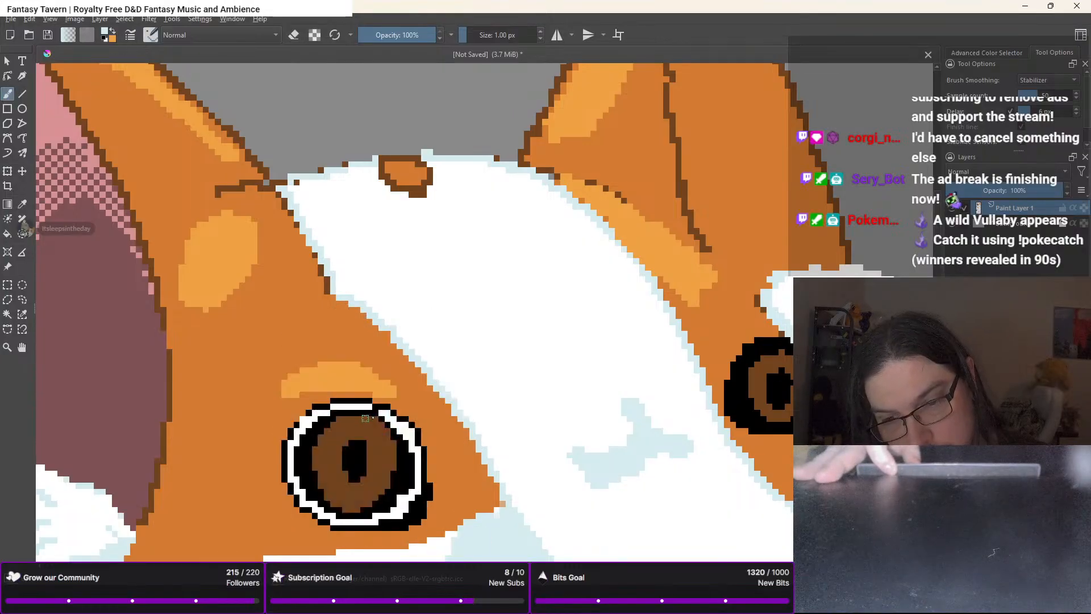
pyautogui.hotkey('ctrl', 'z')
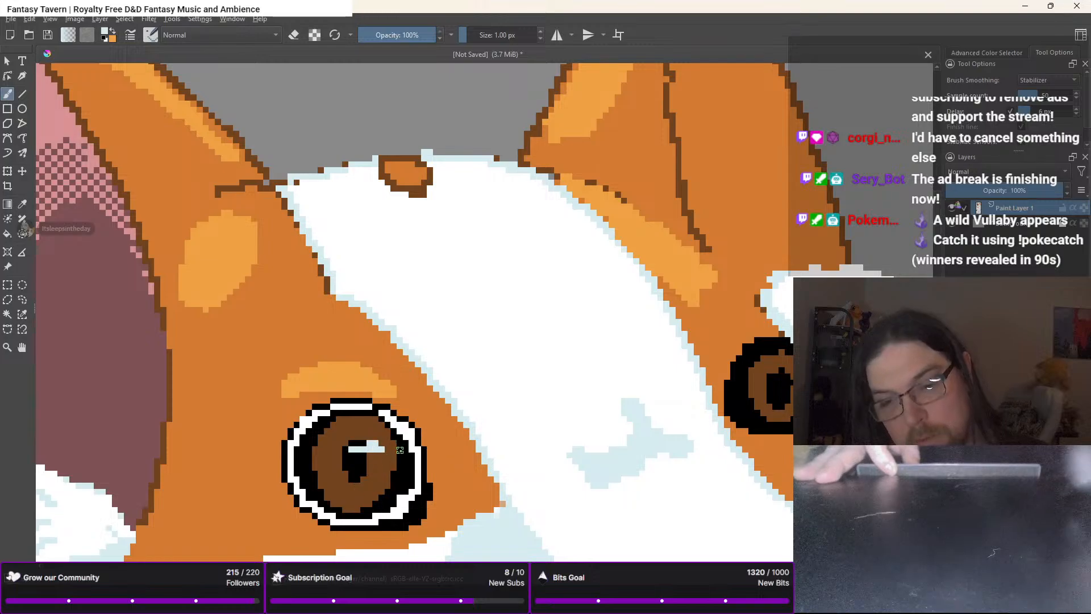
pyautogui.click(783, 378)
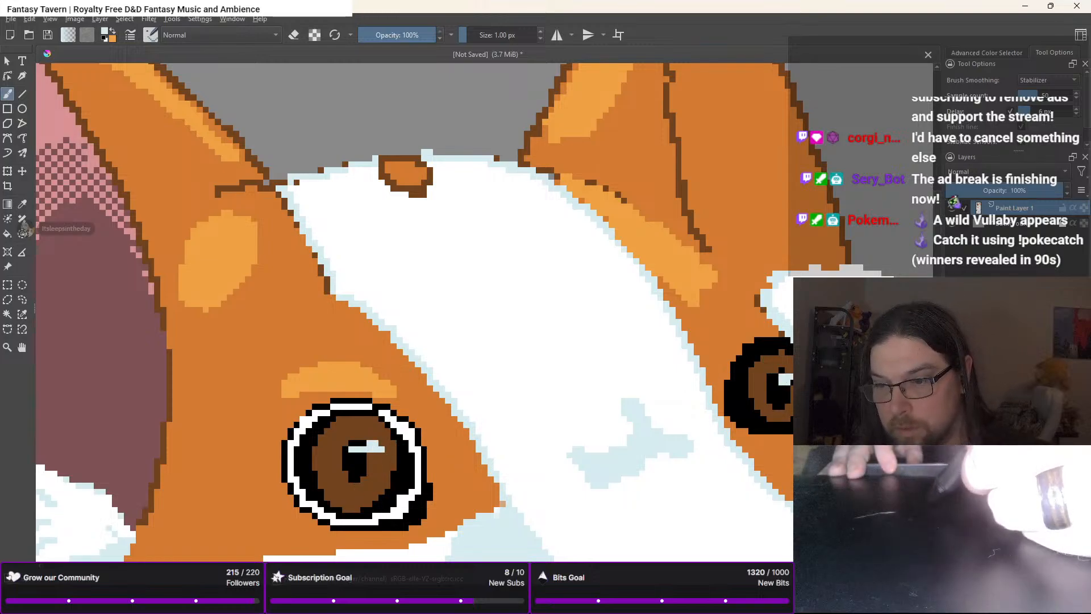
# Paint a thin pale blue ring over the outer part of the smaller eye's black edge with the 1 px brush
pyautogui.rightClick(739, 401)
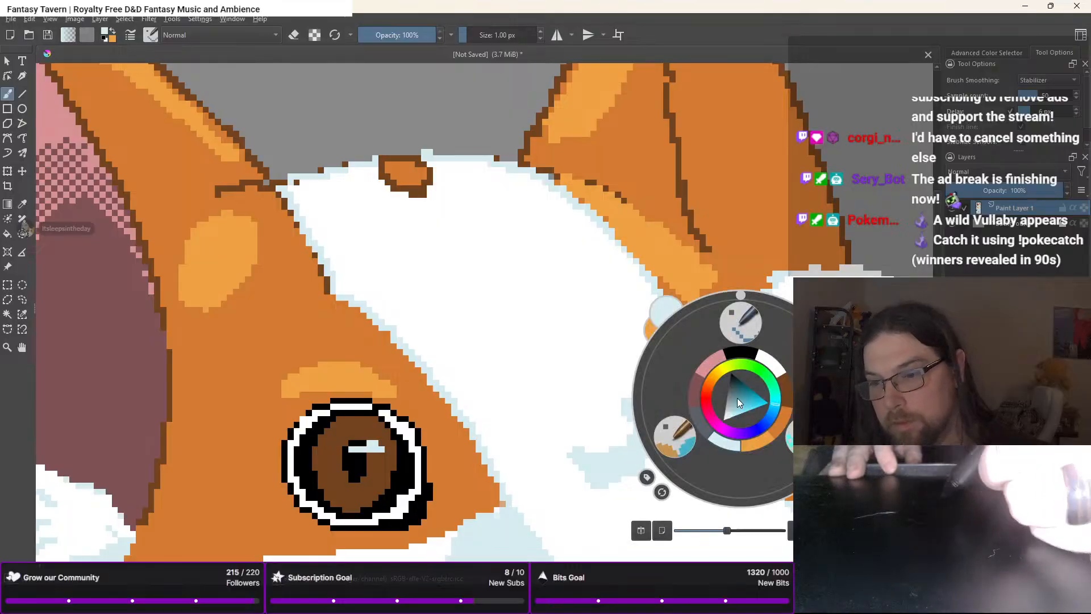
pyautogui.rightClick(716, 441)
pyautogui.scroll(2, 811, 411)
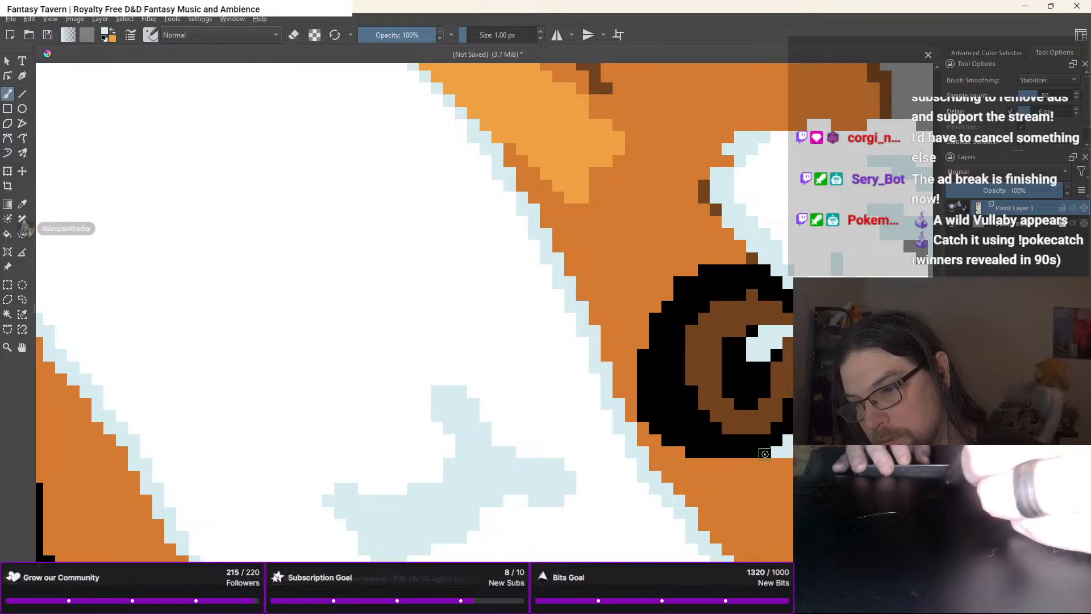
pyautogui.click(691, 452)
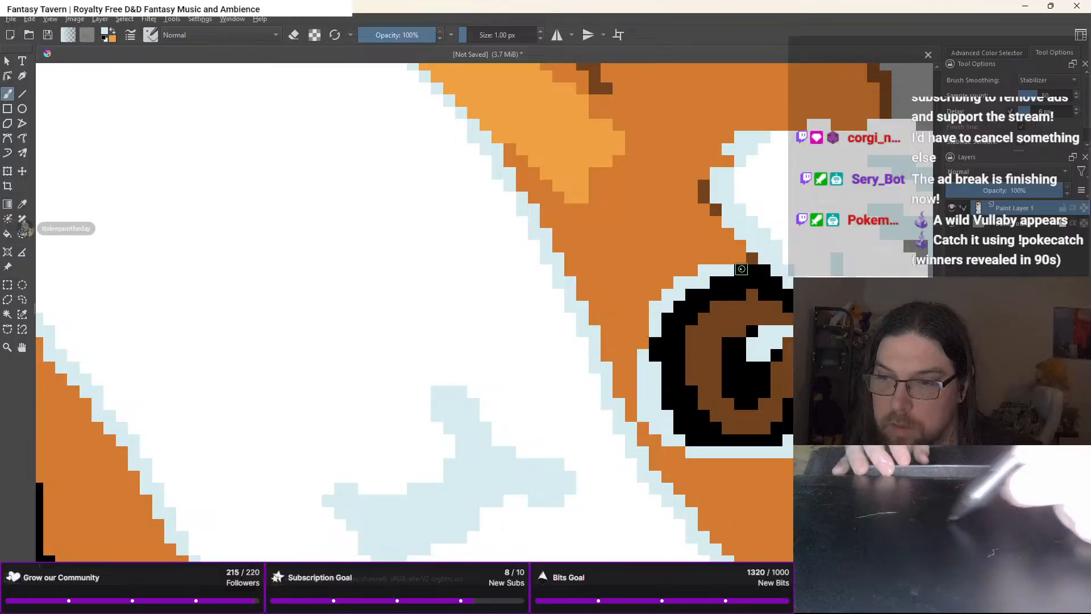
# Draw a 1 px black outline around the outside of the smaller eye's pale blue ring
pyautogui.rightClick(675, 315)
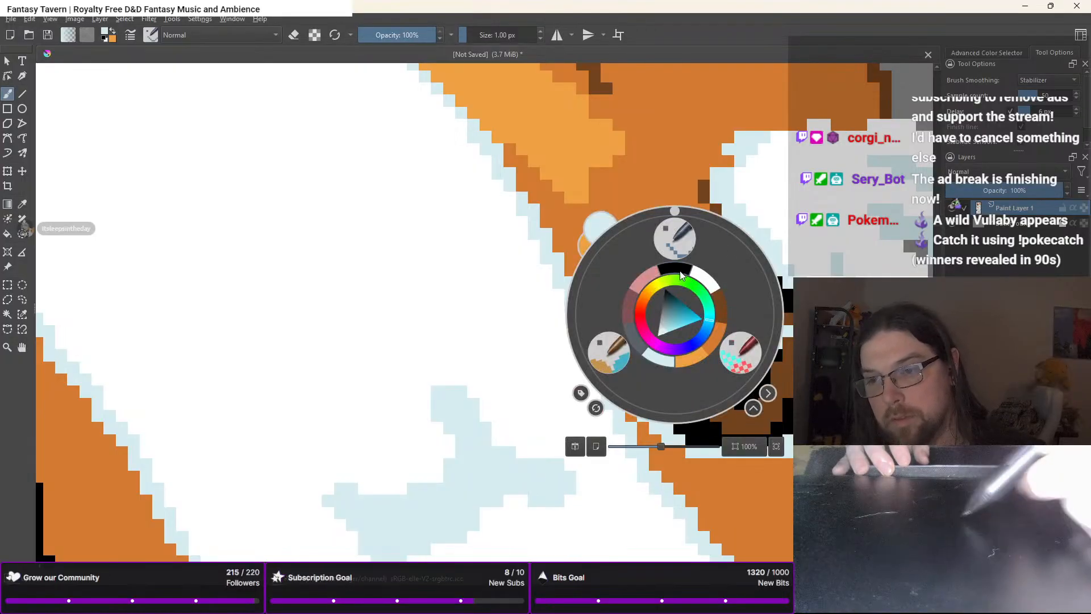
pyautogui.click(686, 262)
pyautogui.moveTo(749, 258); pyautogui.dragTo(670, 275)
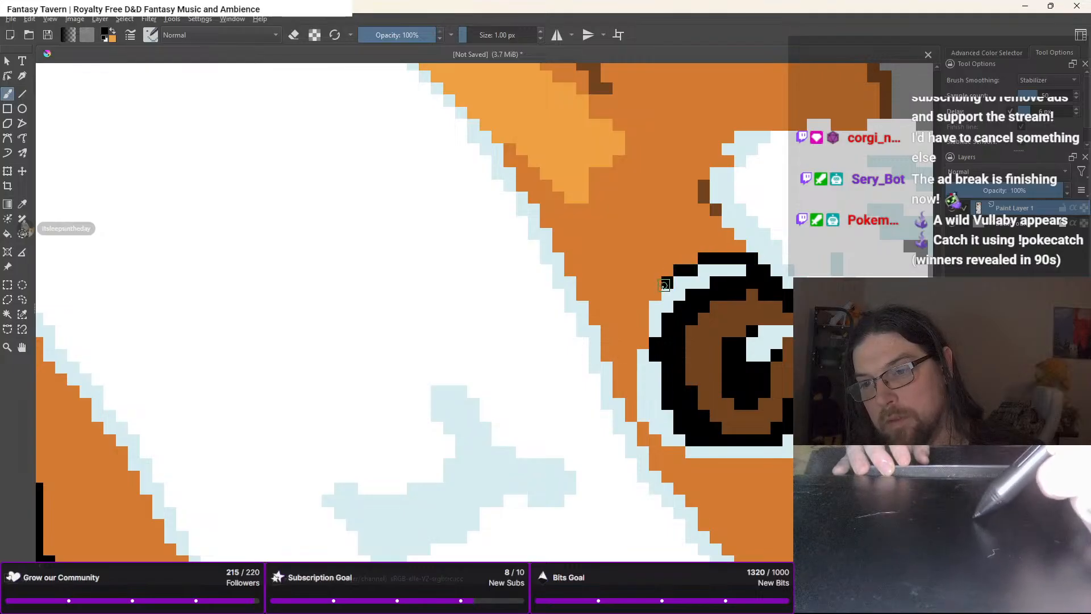
pyautogui.moveTo(641, 317); pyautogui.dragTo(626, 407)
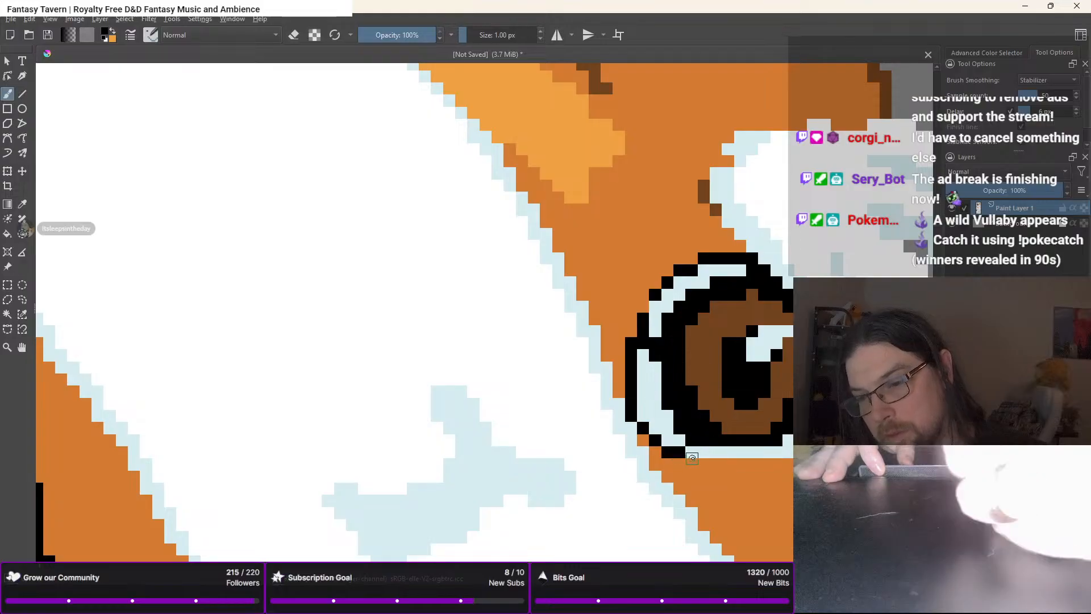
pyautogui.moveTo(690, 463); pyautogui.dragTo(708, 464)
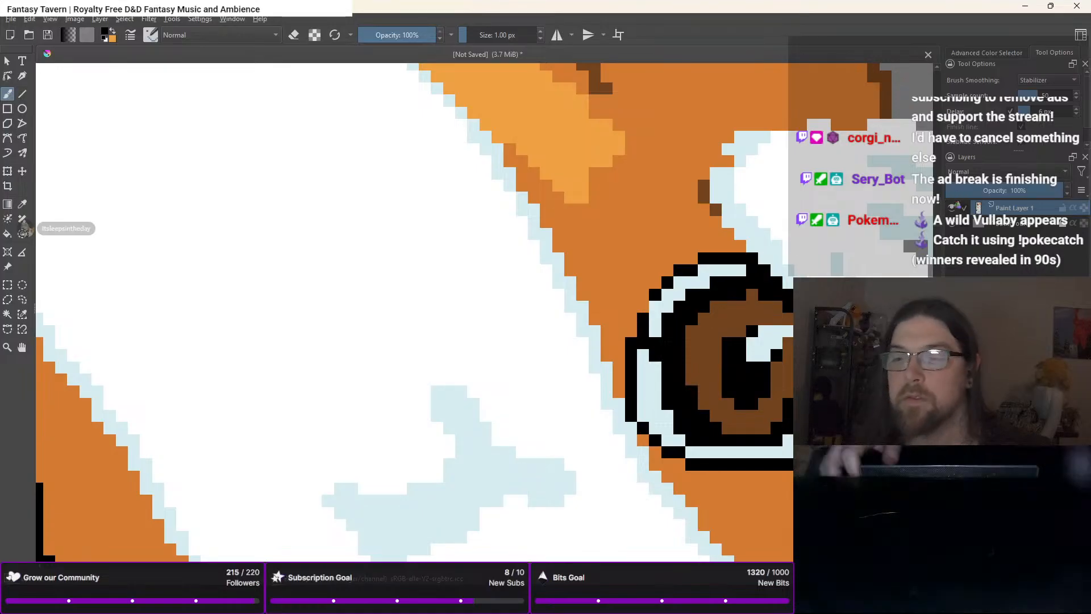
# Outline the chin below the mouth and the jaw line running down to the chest in dark grey with the 1 px brush
pyautogui.scroll(-4, 881, 369)
pyautogui.moveTo(880, 370); pyautogui.dragTo(673, 276)
pyautogui.scroll(-2, 653, 328)
pyautogui.scroll(-2, 654, 329)
pyautogui.scroll(2, 614, 323)
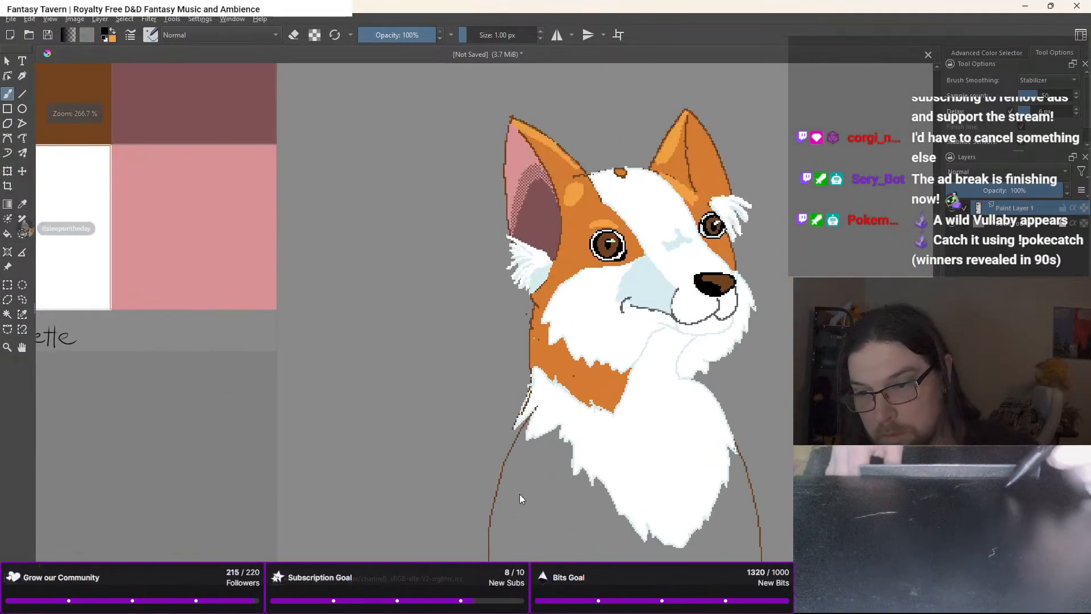
pyautogui.rightClick(519, 493)
pyautogui.click(481, 435)
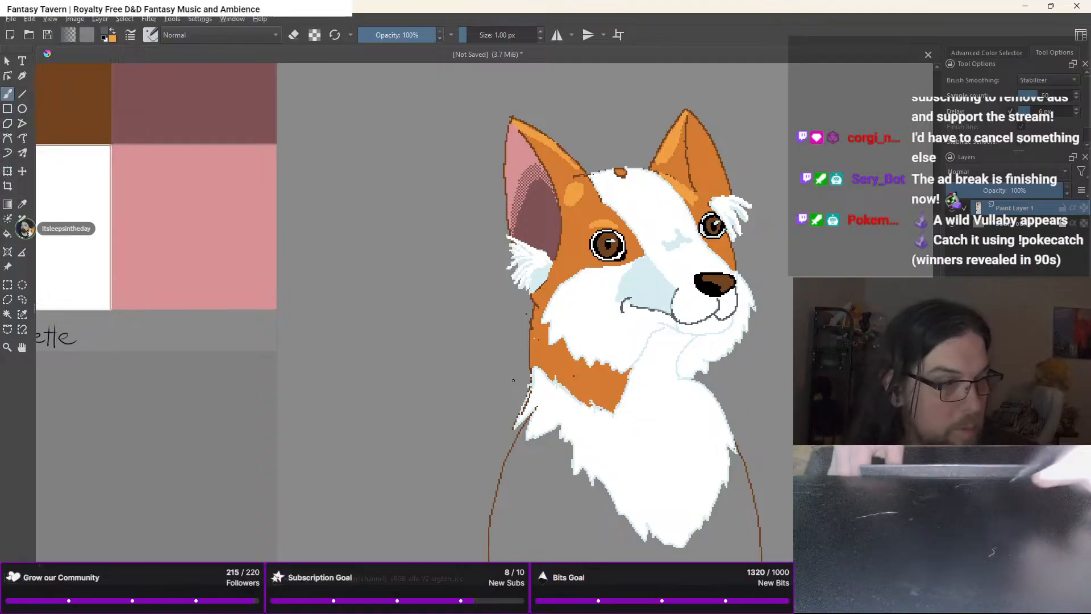
pyautogui.scroll(2, 720, 290)
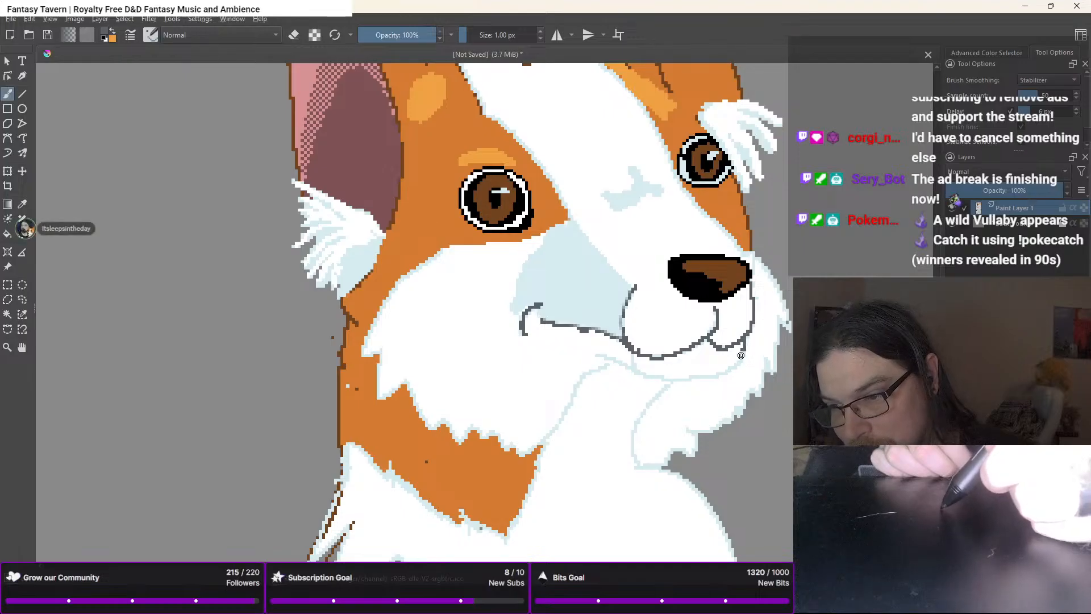
pyautogui.moveTo(729, 371)
pyautogui.mouseDown()
pyautogui.moveTo(702, 381)
pyautogui.moveTo(711, 378)
pyautogui.moveTo(674, 370)
pyautogui.moveTo(706, 374)
pyautogui.moveTo(666, 376)
pyautogui.mouseUp()
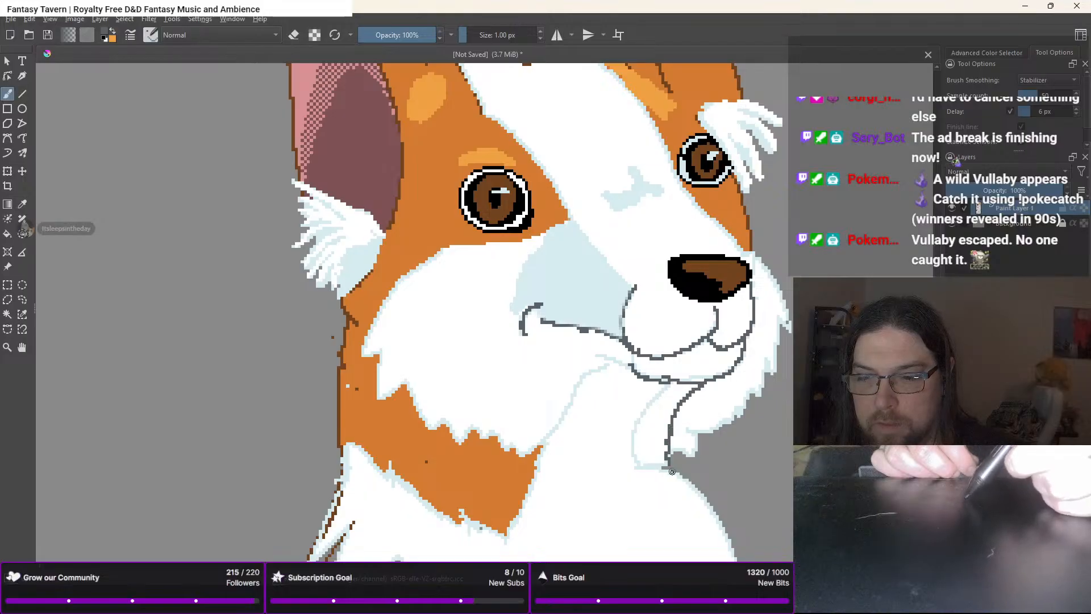
# Shade the lower muzzle, the area beneath the nose and the chin with pale blue using the 32 px brush
pyautogui.rightClick(685, 398)
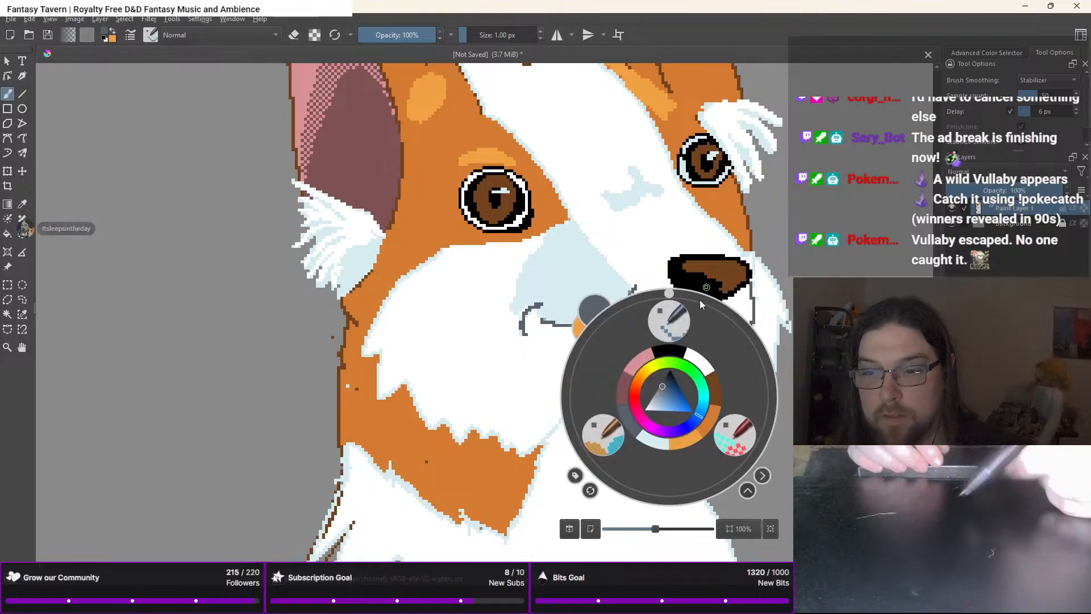
pyautogui.click(653, 440)
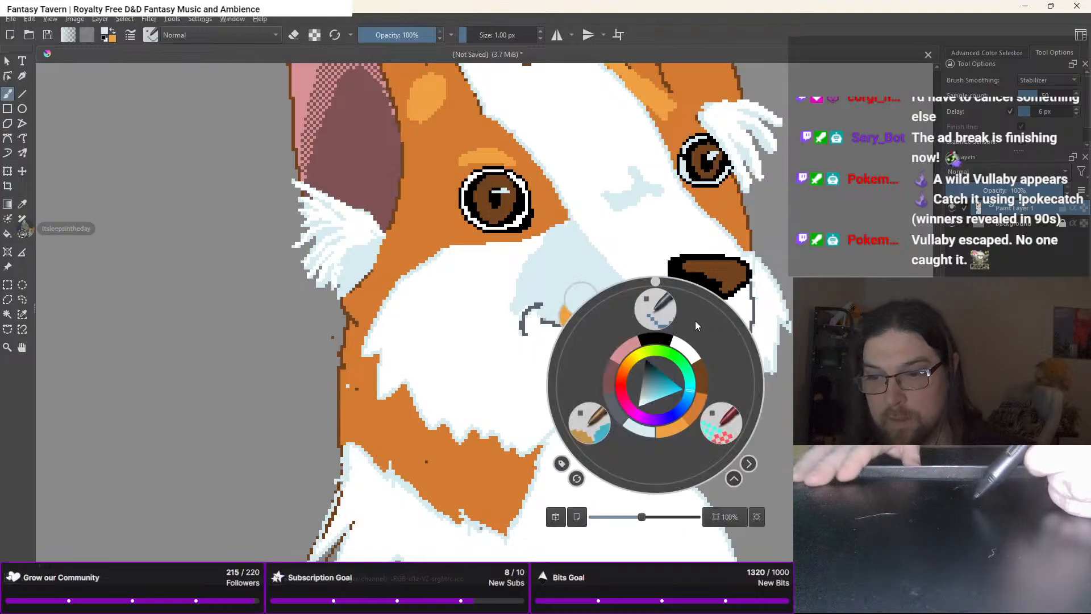
pyautogui.rightClick(656, 387)
pyautogui.click(595, 423)
pyautogui.scroll(2, 738, 341)
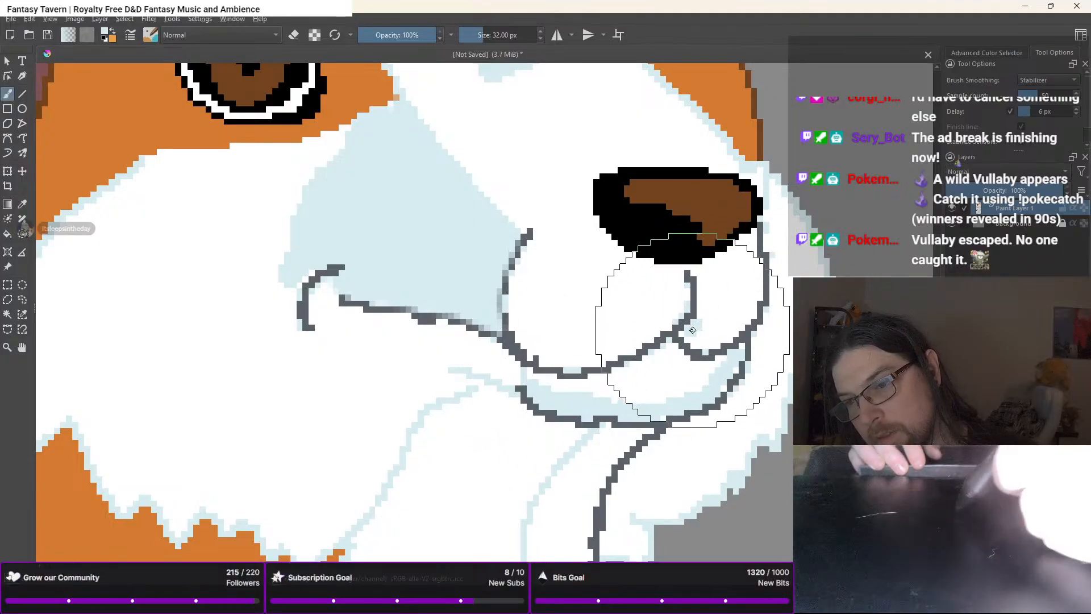
pyautogui.moveTo(690, 330); pyautogui.dragTo(707, 292)
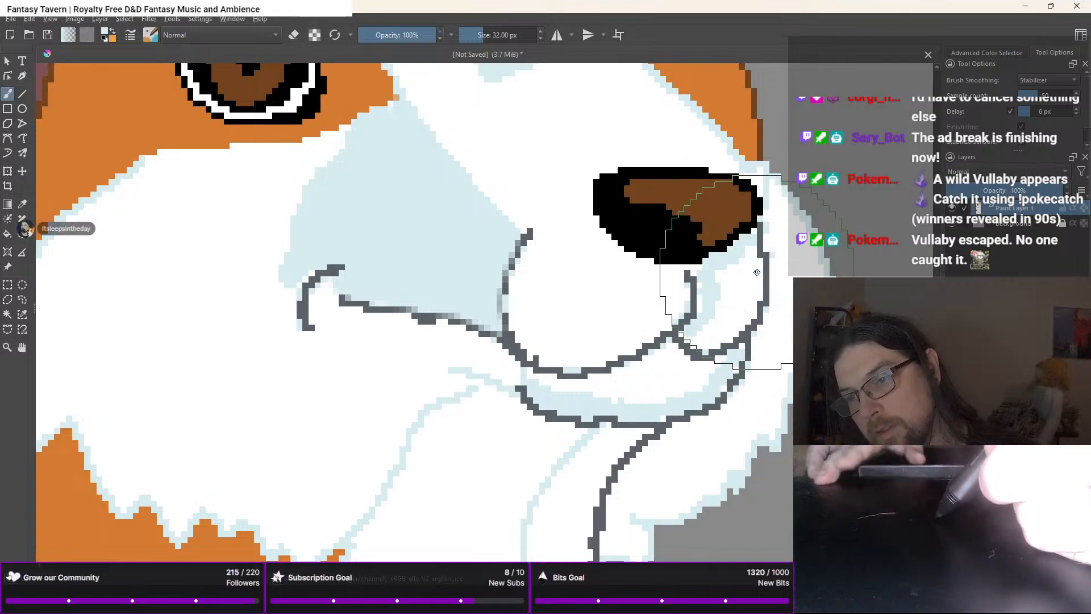
pyautogui.moveTo(735, 325); pyautogui.dragTo(700, 341)
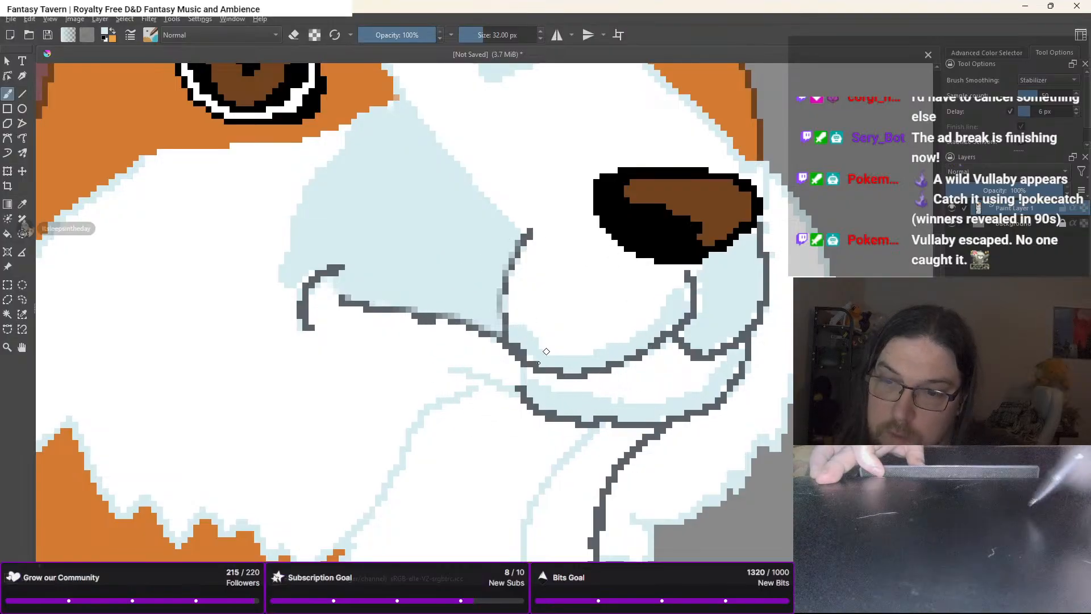
# Add pale blue checkered dithering to the muzzle, chin and upper throat with the 12 px dither brush
pyautogui.rightClick(544, 362)
pyautogui.click(609, 406)
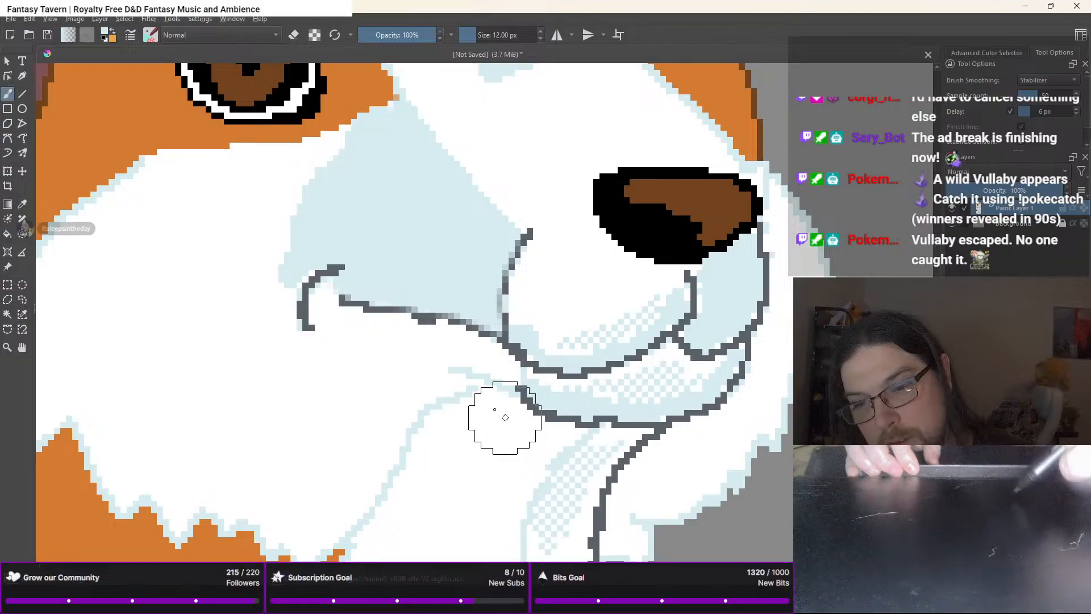
pyautogui.moveTo(444, 390); pyautogui.dragTo(505, 449)
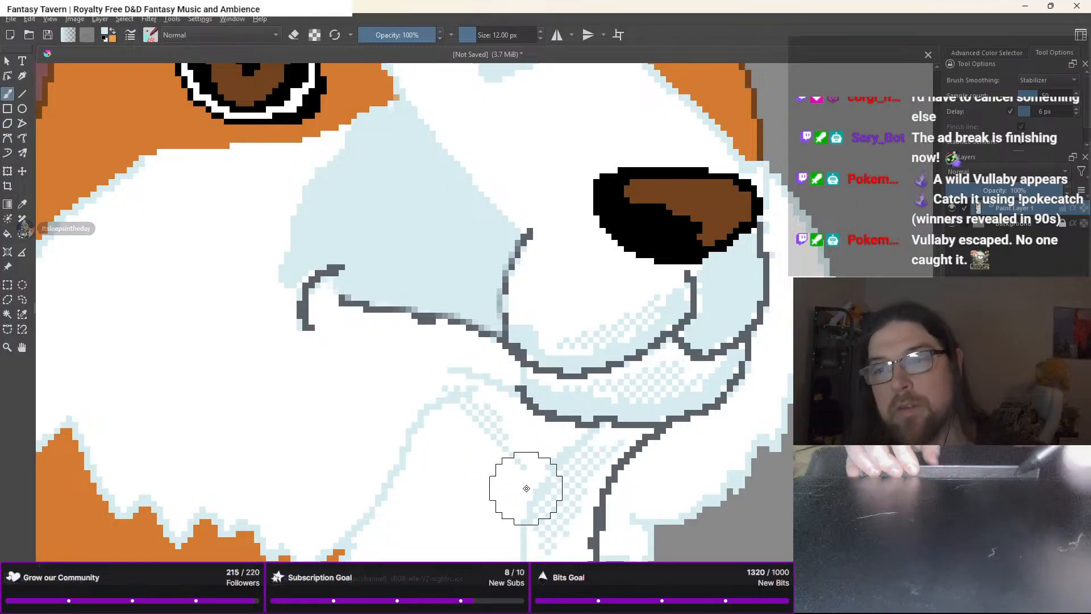
# Fill solid pale blue shadow under the chin and down the throat beside the dark grey jaw line with the 32 px brush
pyautogui.scroll(-3, 526, 488)
pyautogui.moveTo(527, 488); pyautogui.dragTo(576, 297)
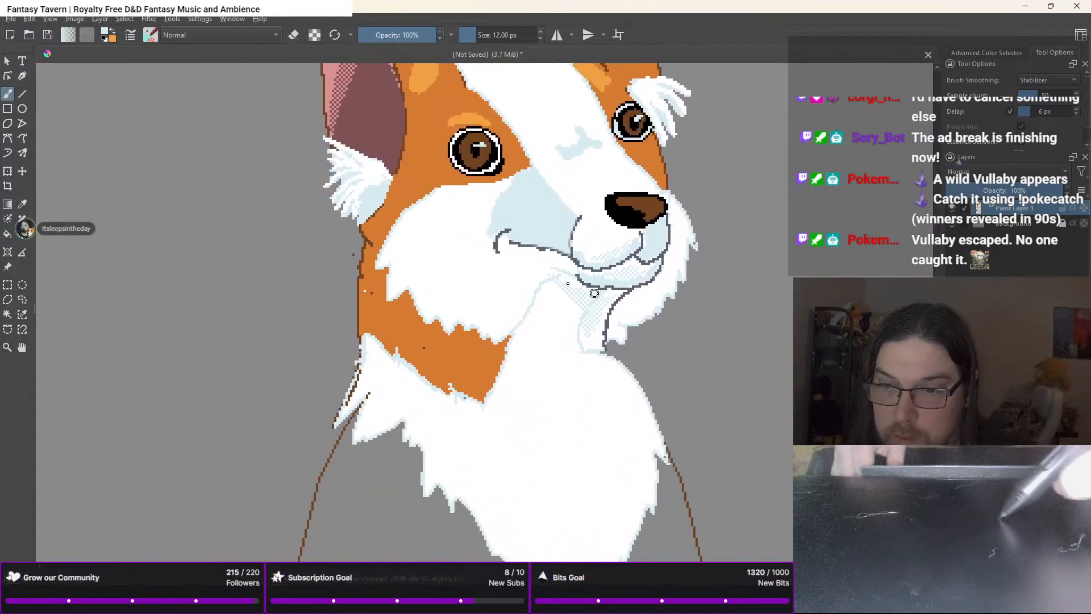
pyautogui.rightClick(580, 306)
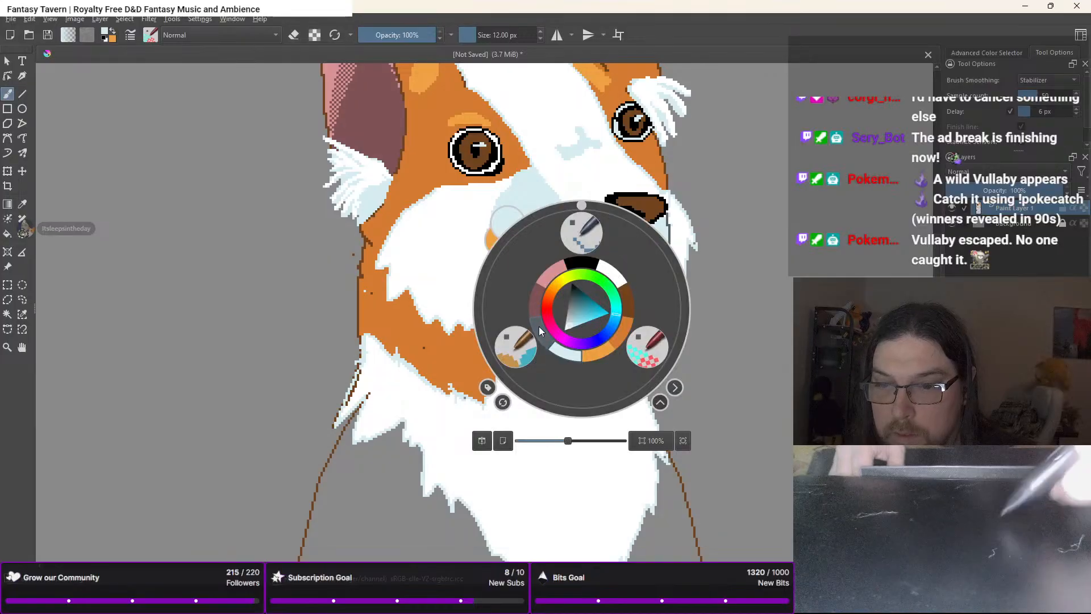
pyautogui.click(512, 349)
pyautogui.scroll(3, 618, 307)
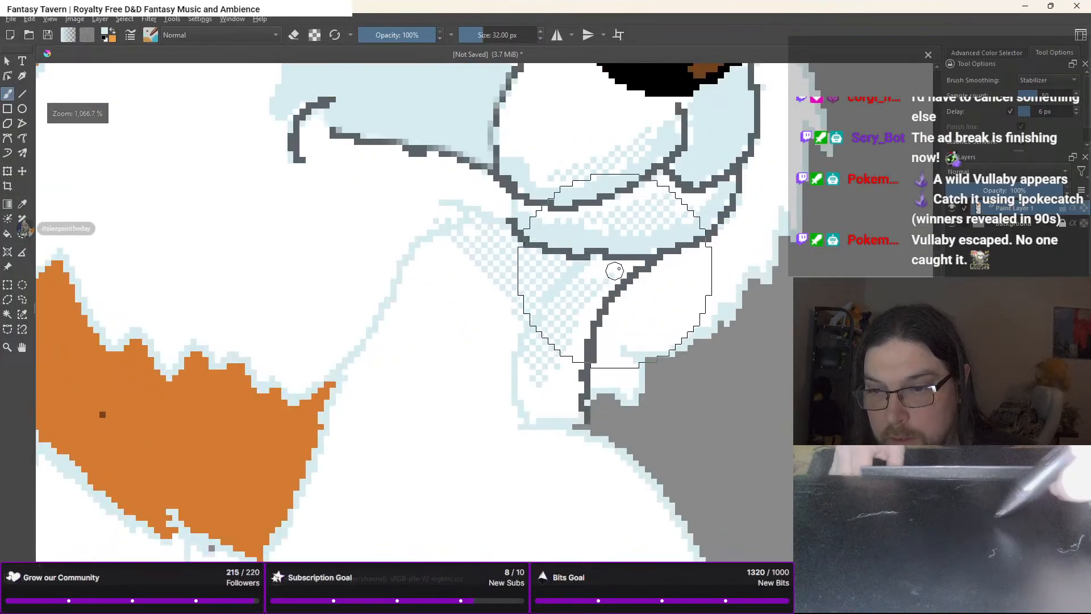
pyautogui.moveTo(616, 265)
pyautogui.mouseDown()
pyautogui.moveTo(585, 276)
pyautogui.moveTo(602, 266)
pyautogui.mouseUp()
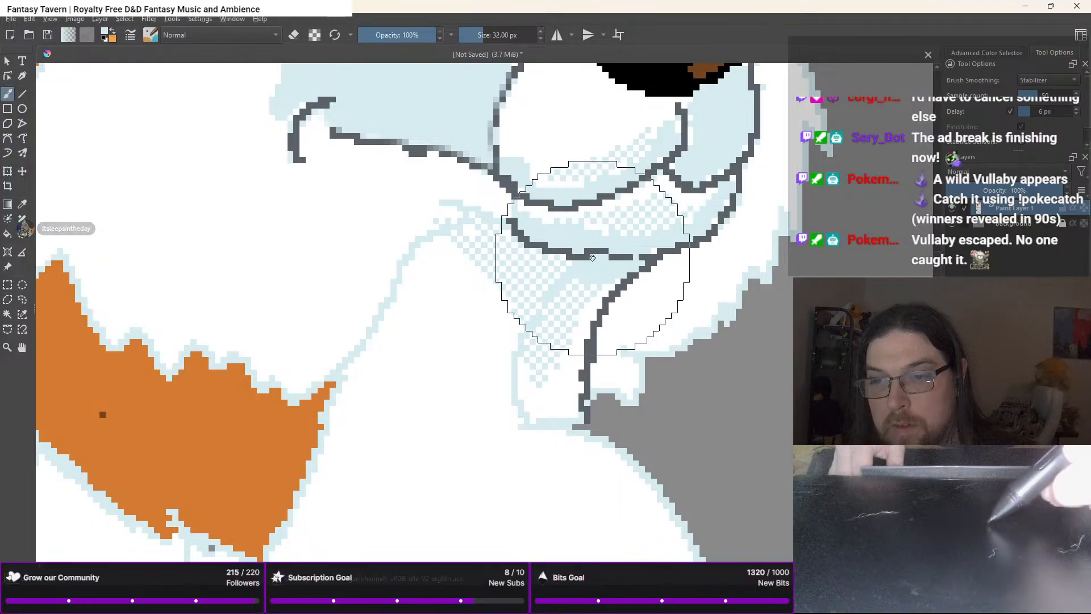
pyautogui.moveTo(540, 263)
pyautogui.mouseDown()
pyautogui.moveTo(572, 272)
pyautogui.moveTo(448, 217)
pyautogui.moveTo(516, 246)
pyautogui.mouseUp()
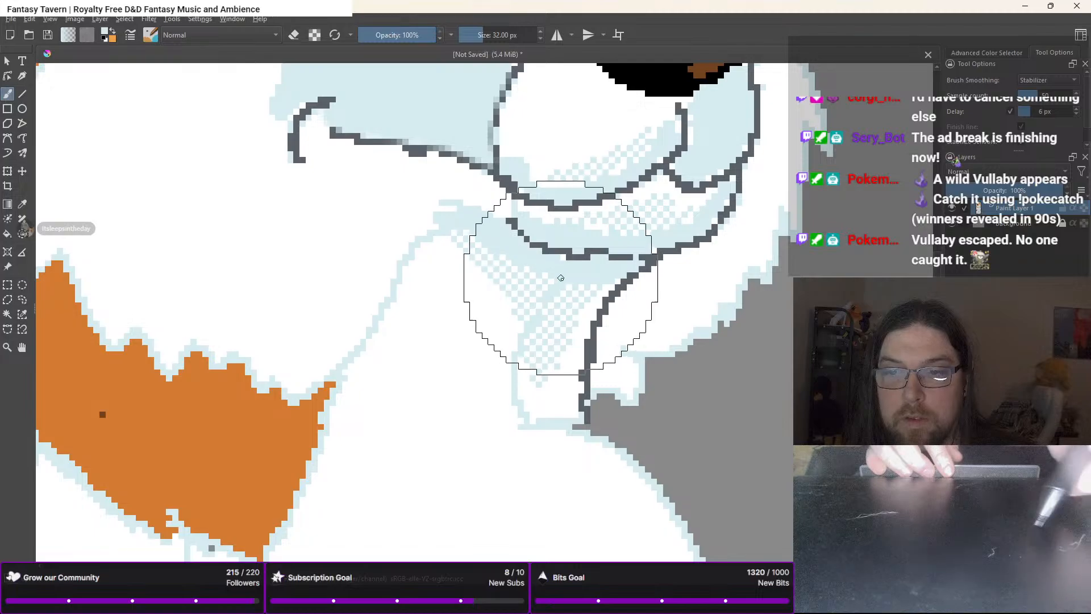
pyautogui.moveTo(596, 300)
pyautogui.mouseDown()
pyautogui.moveTo(571, 342)
pyautogui.moveTo(584, 324)
pyautogui.moveTo(567, 387)
pyautogui.mouseUp()
pyautogui.moveTo(593, 298)
pyautogui.mouseDown()
pyautogui.moveTo(597, 287)
pyautogui.moveTo(552, 405)
pyautogui.mouseUp()
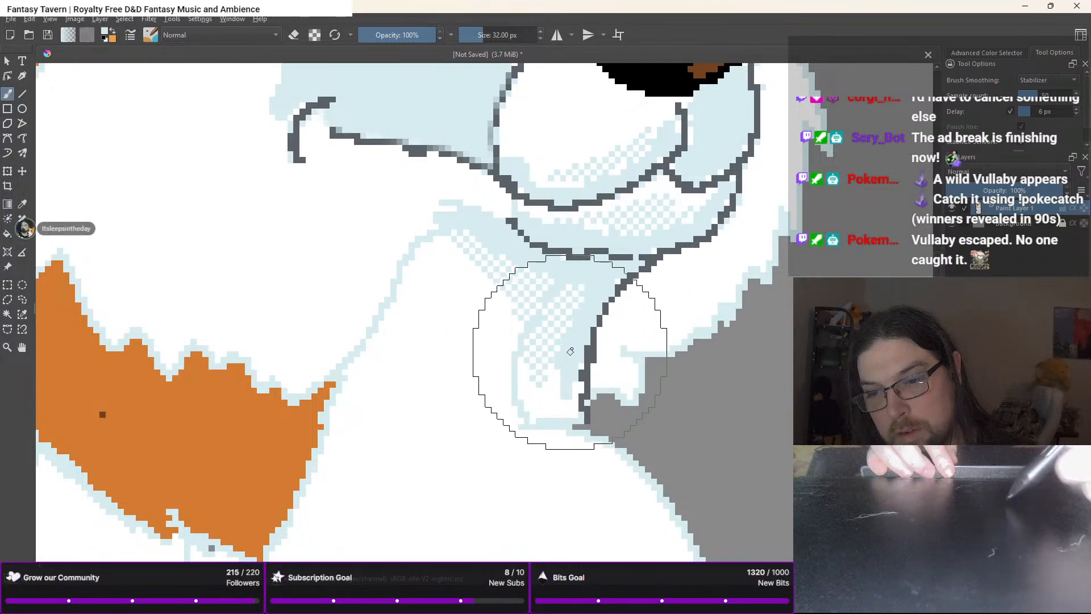
pyautogui.moveTo(570, 352)
pyautogui.mouseDown()
pyautogui.moveTo(574, 416)
pyautogui.moveTo(561, 365)
pyautogui.moveTo(545, 406)
pyautogui.moveTo(537, 369)
pyautogui.moveTo(546, 411)
pyautogui.moveTo(551, 370)
pyautogui.mouseUp()
pyautogui.moveTo(573, 312); pyautogui.dragTo(588, 272)
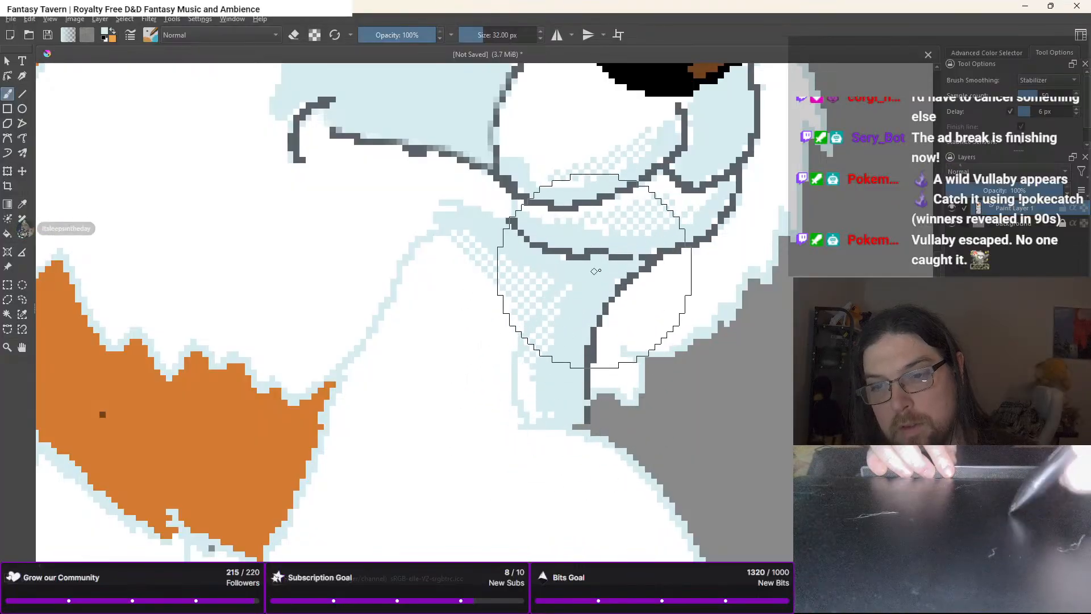
# Add pale blue checkered dithering to the side of the muzzle beneath the nose with the 12 px dither brush
pyautogui.scroll(-4, 436, 362)
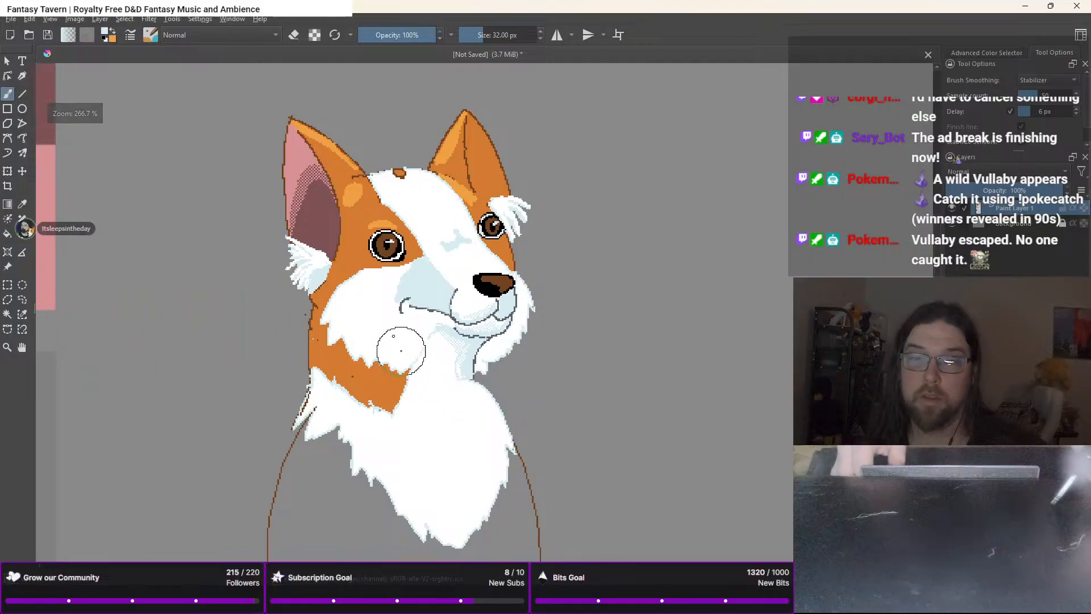
pyautogui.scroll(-1, 396, 311)
pyautogui.scroll(1, 399, 325)
pyautogui.scroll(2, 400, 325)
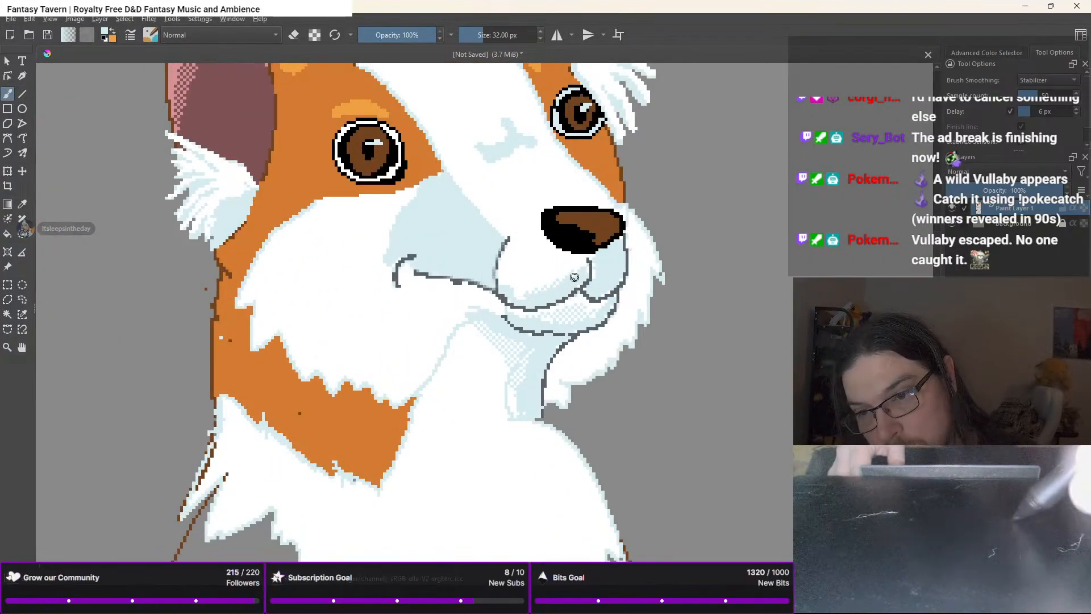
pyautogui.rightClick(529, 297)
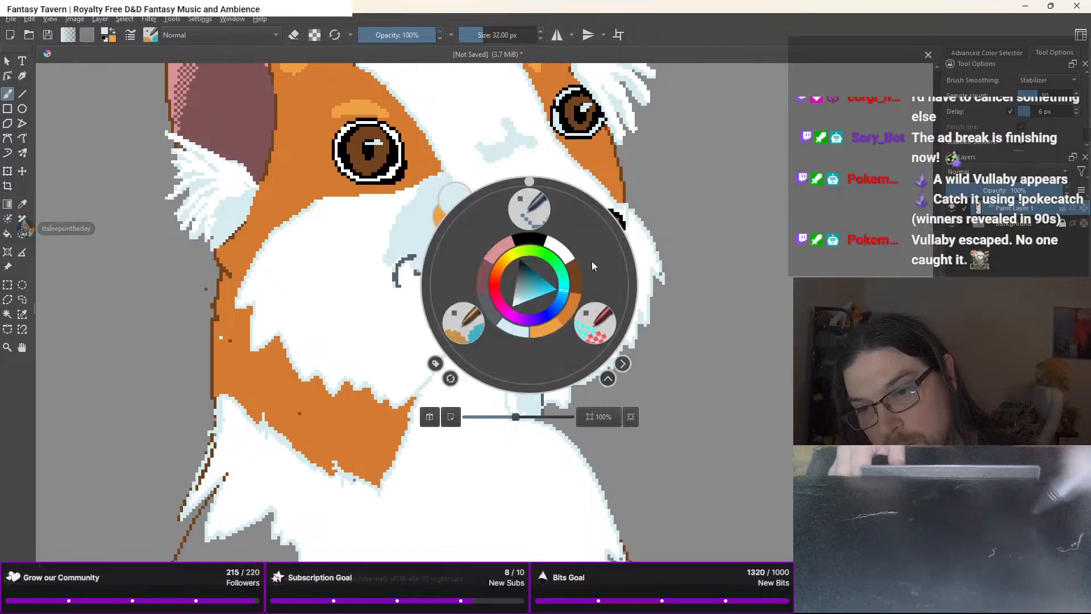
pyautogui.click(590, 305)
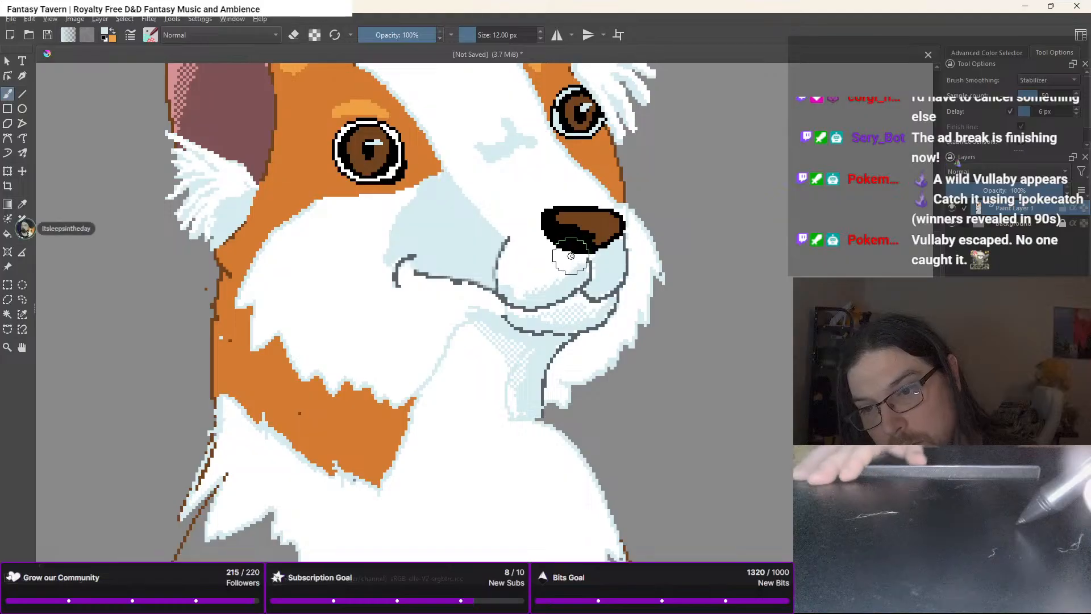
# Paint a small white highlight on the upper part of the nose with the 32 px brush
pyautogui.rightClick(532, 271)
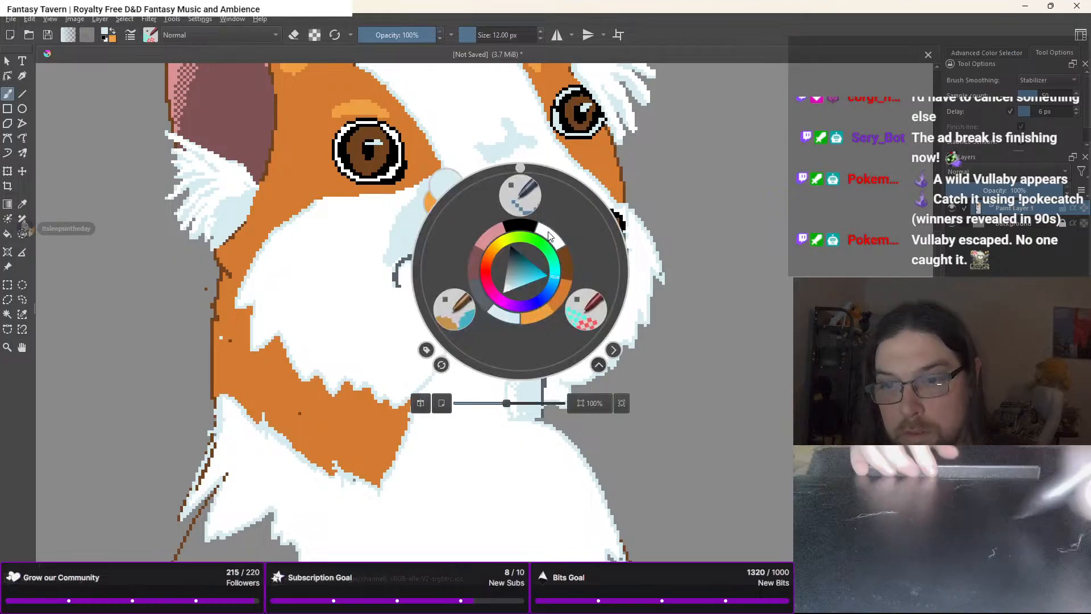
pyautogui.rightClick(531, 267)
pyautogui.rightClick(528, 269)
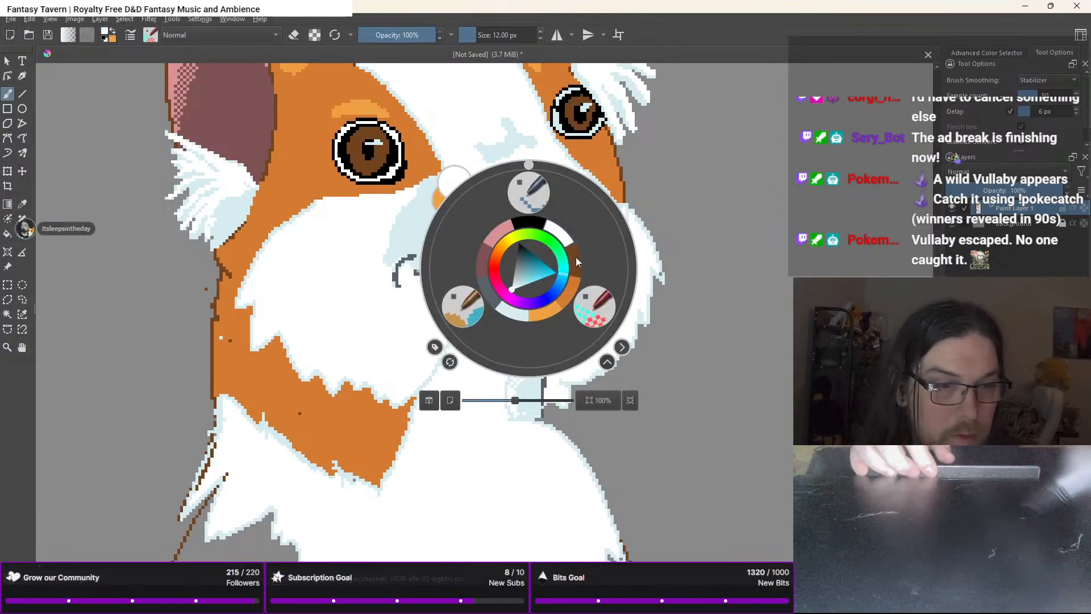
pyautogui.click(479, 299)
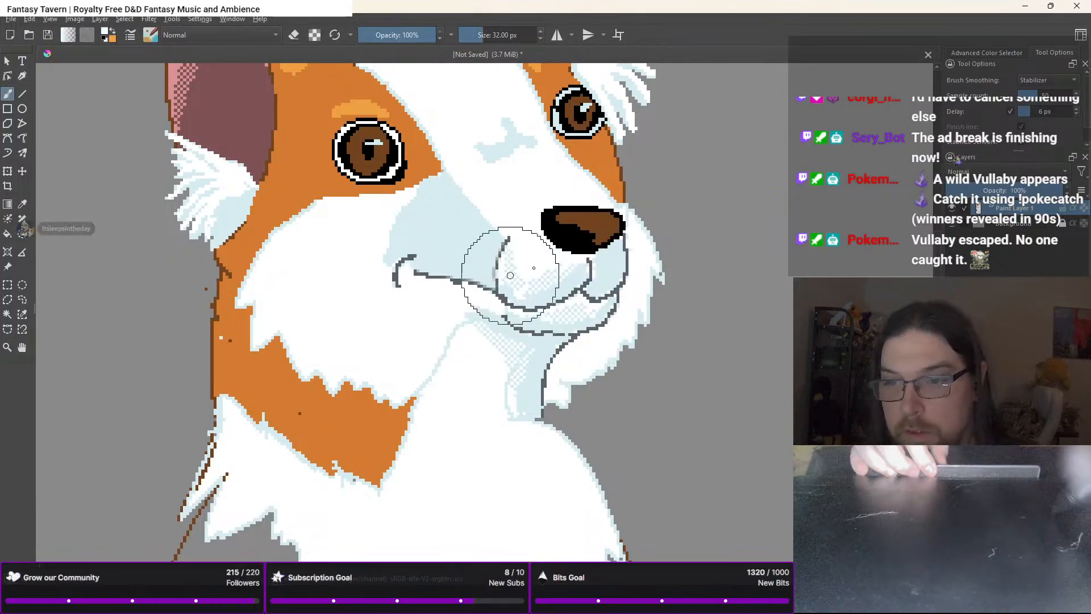
pyautogui.click(585, 217)
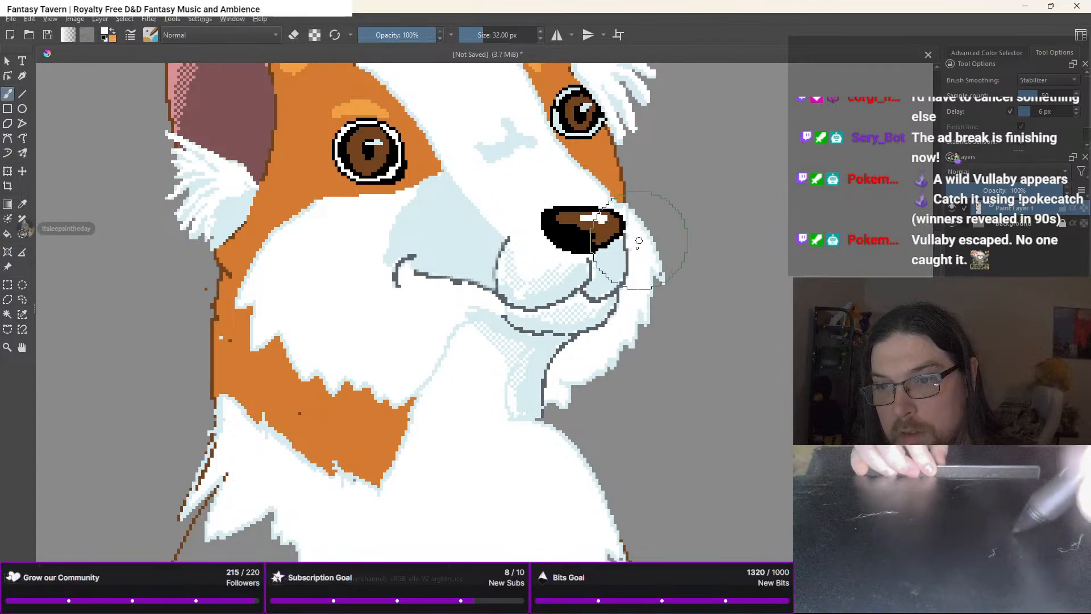
pyautogui.scroll(-5, 638, 241)
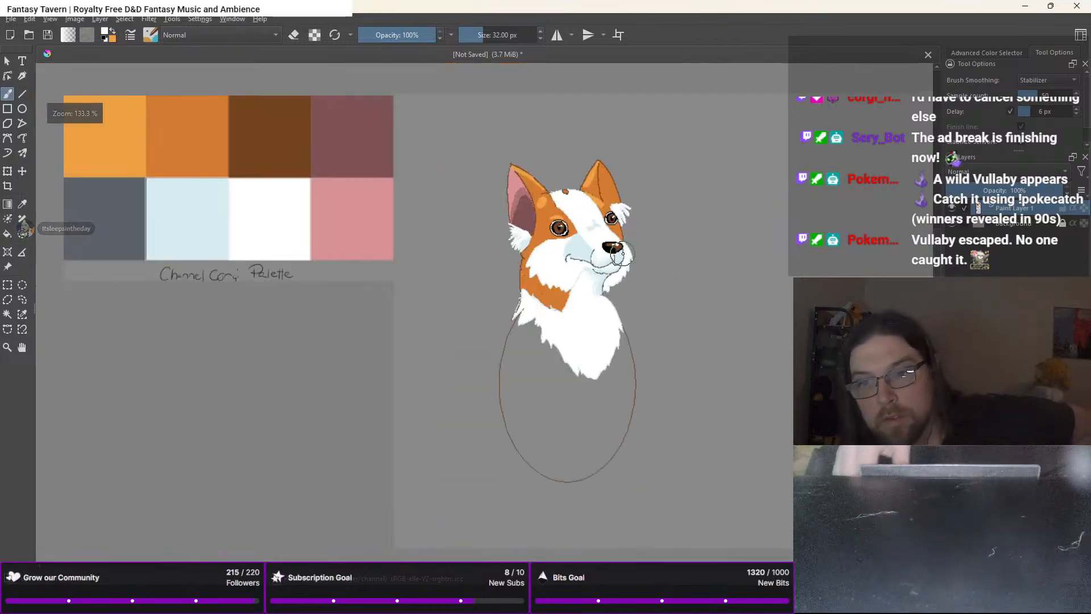
pyautogui.scroll(-1, 622, 254)
pyautogui.scroll(1, 622, 254)
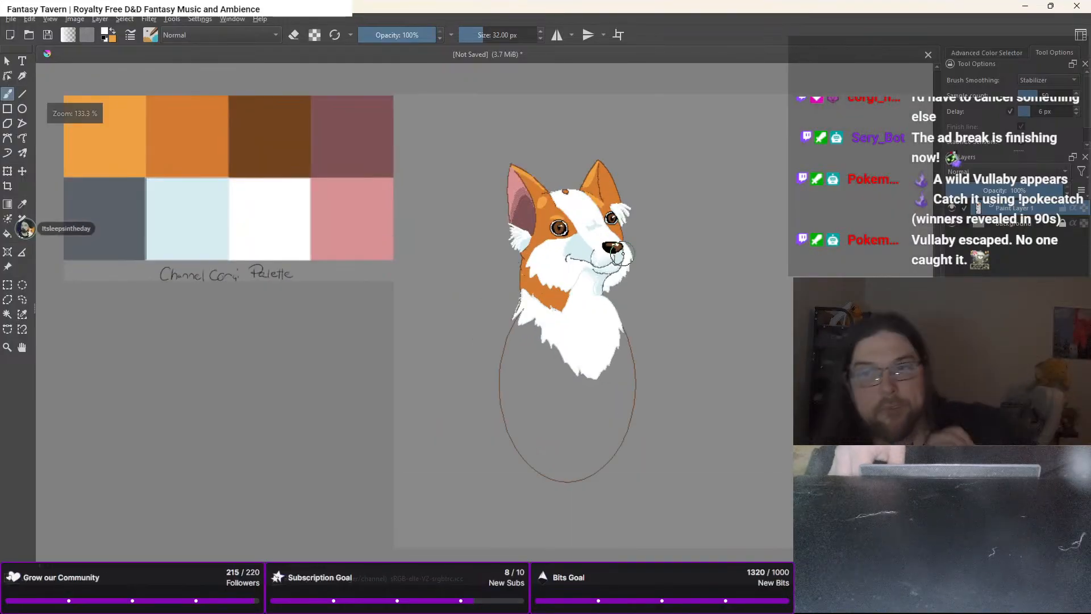
# Set the paint colour to the palette's orange, keeping the 32 px brush, for reshaping the near eye
pyautogui.scroll(3, 621, 254)
pyautogui.rightClick(394, 200)
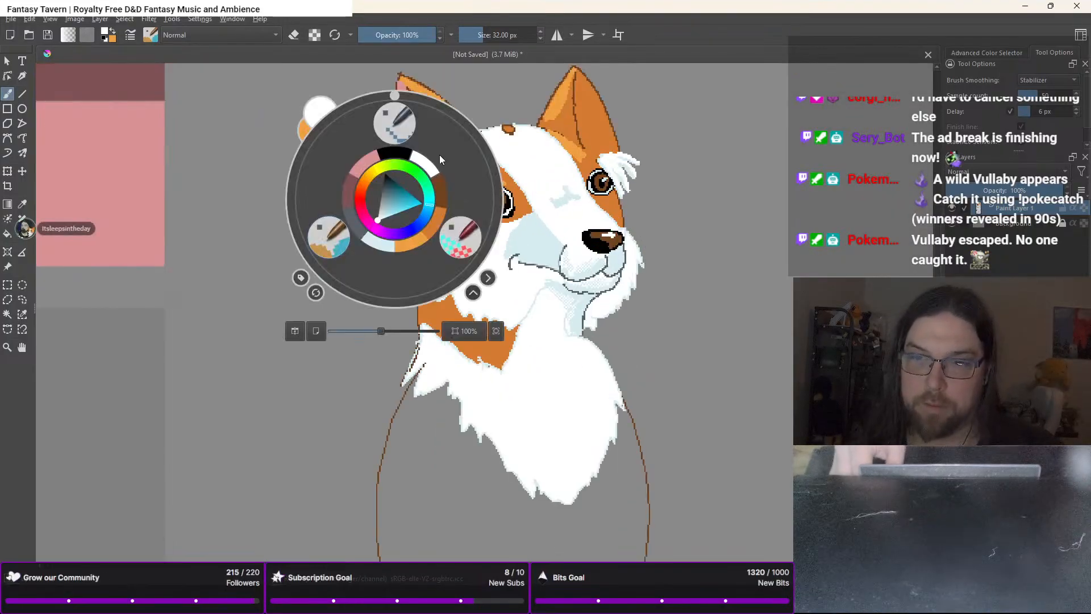
pyautogui.click(436, 226)
pyautogui.scroll(5, 548, 205)
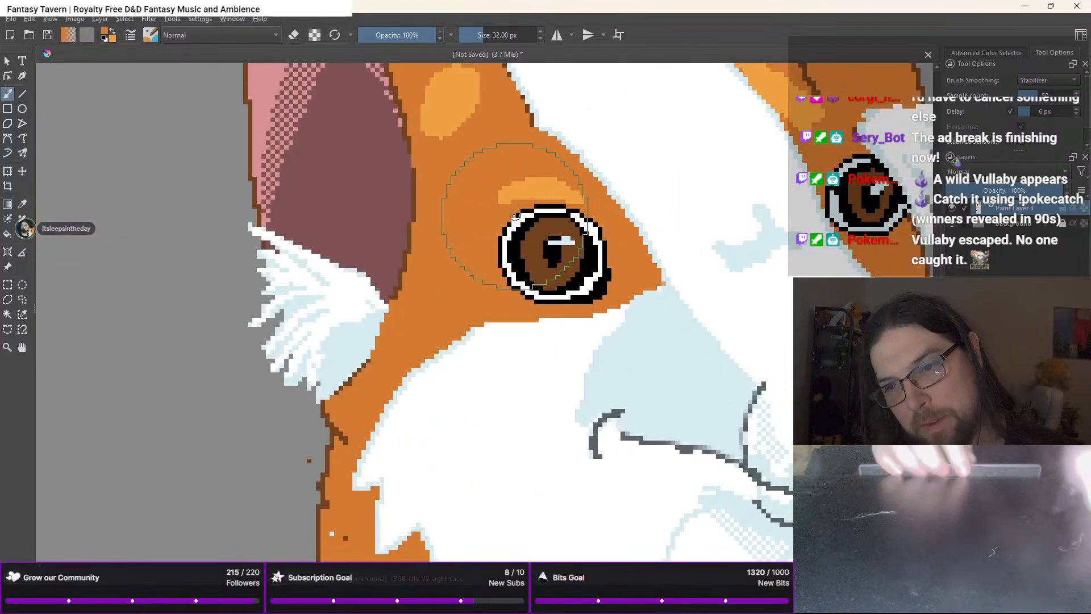
pyautogui.moveTo(510, 213); pyautogui.dragTo(526, 214)
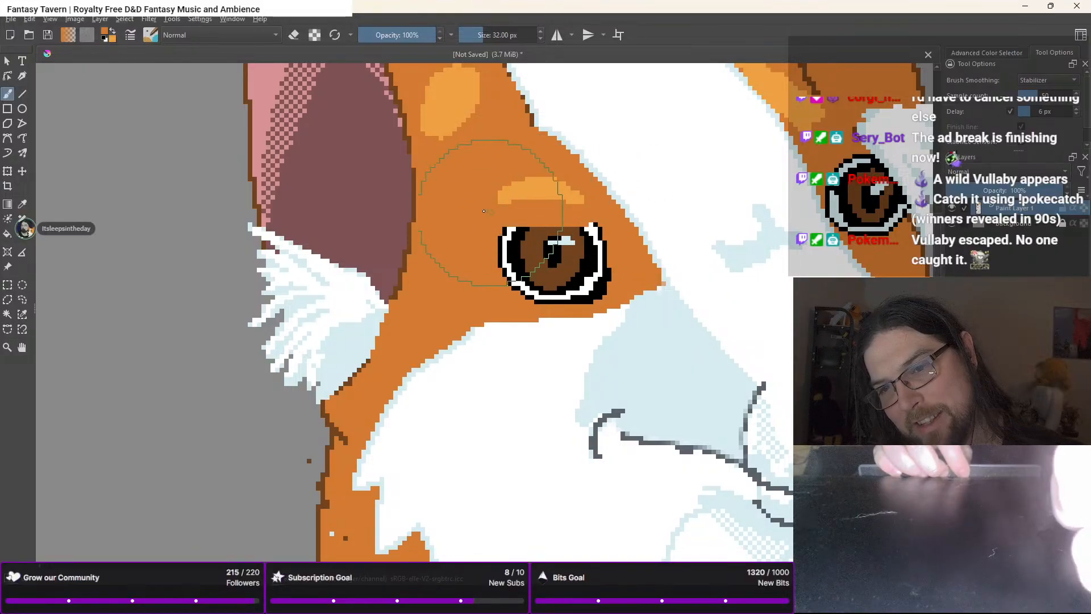
pyautogui.moveTo(597, 305)
pyautogui.mouseDown()
pyautogui.moveTo(532, 297)
pyautogui.moveTo(550, 297)
pyautogui.mouseUp()
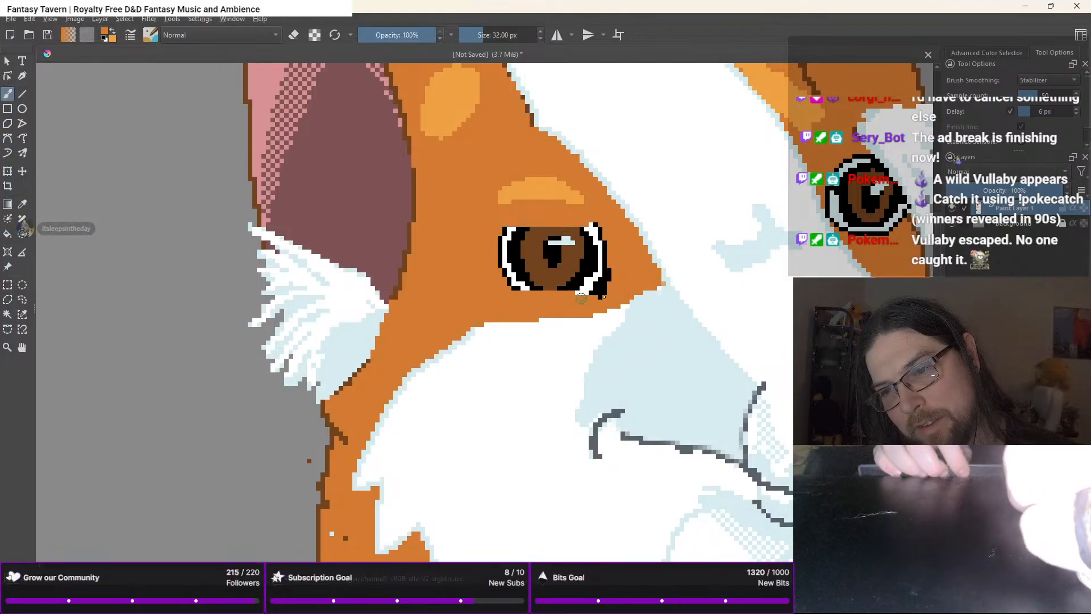
pyautogui.hotkey('ctrl', 'z')
pyautogui.hotkey('ctrl', 'z')
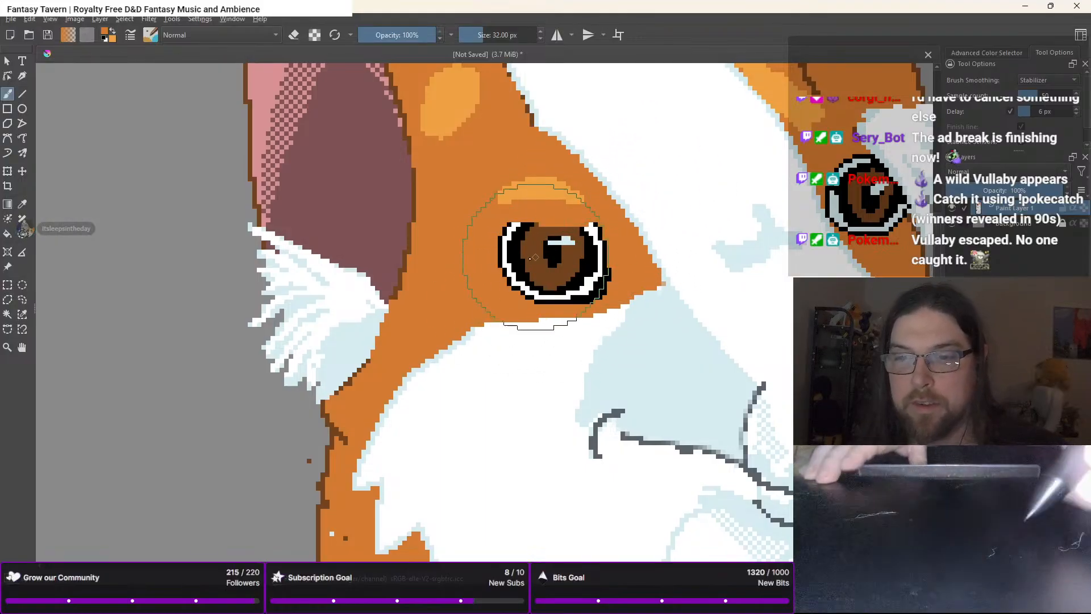
pyautogui.hotkey('ctrl', 'z')
pyautogui.hotkey('ctrl', 'z')
pyautogui.hotkey('ctrl', 'z')
pyautogui.hotkey('ctrl', 'z')
pyautogui.hotkey('ctrl', 'z')
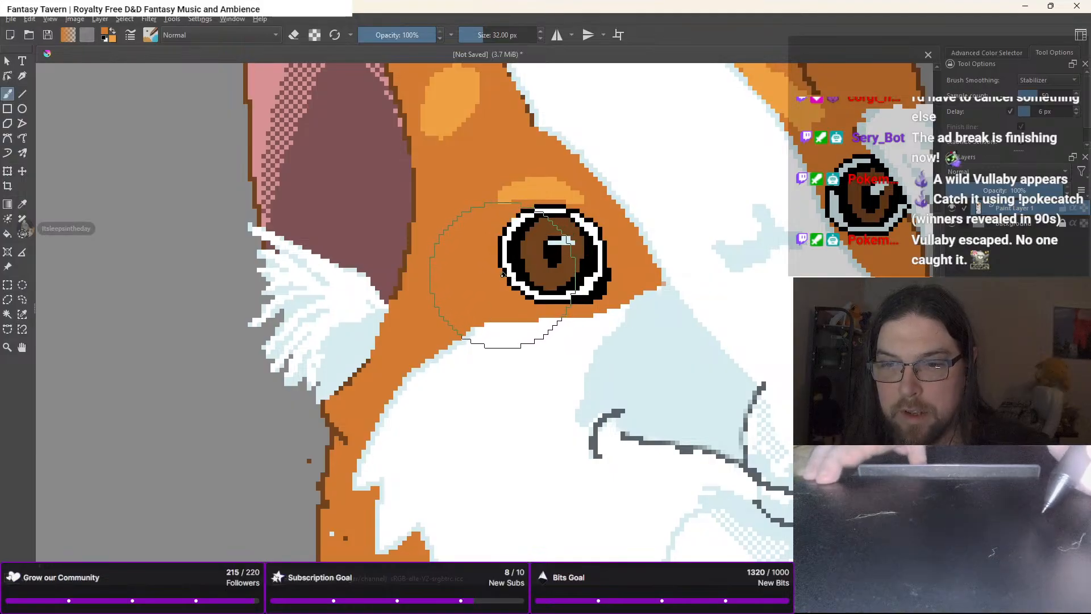
# Cover the bottom edge of both eyes with orange and line the lower lids in brown with the 1 px brush
pyautogui.hotkey('ctrl', 'z')
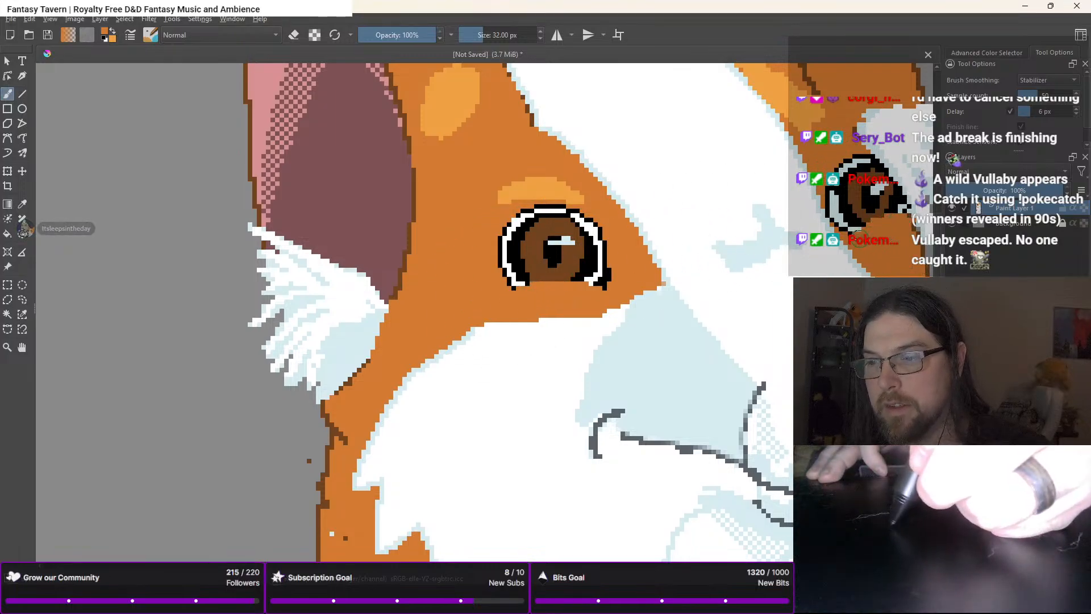
pyautogui.rightClick(576, 196)
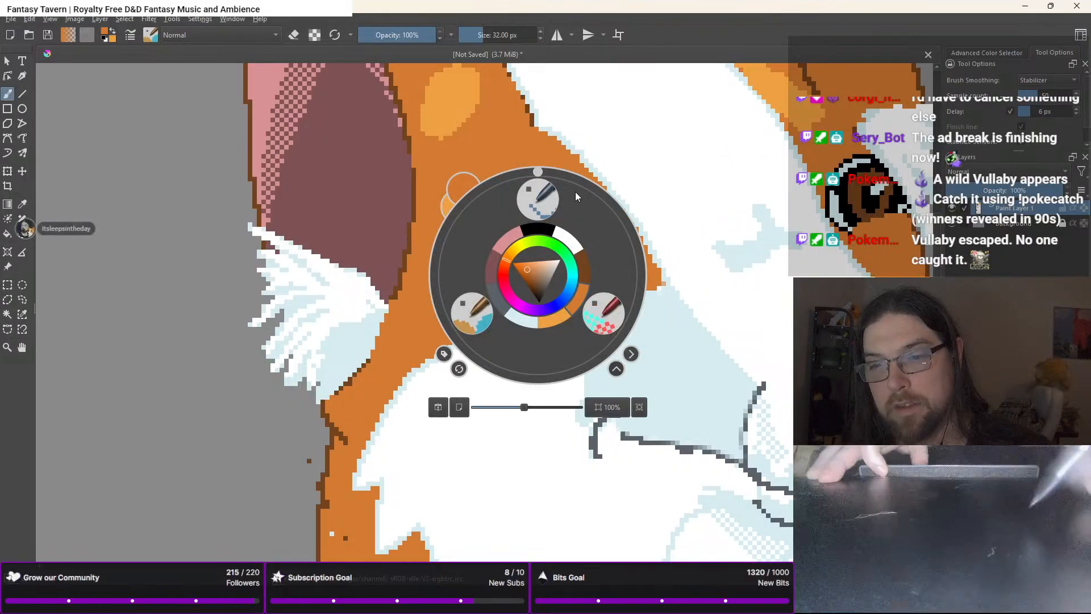
pyautogui.click(585, 269)
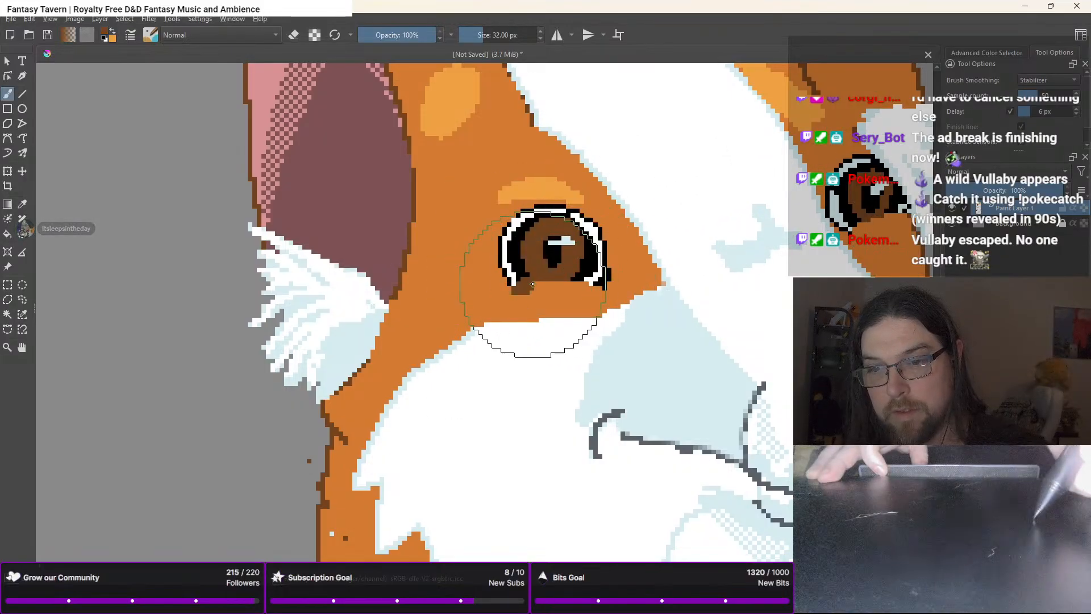
pyautogui.rightClick(505, 293)
pyautogui.click(504, 233)
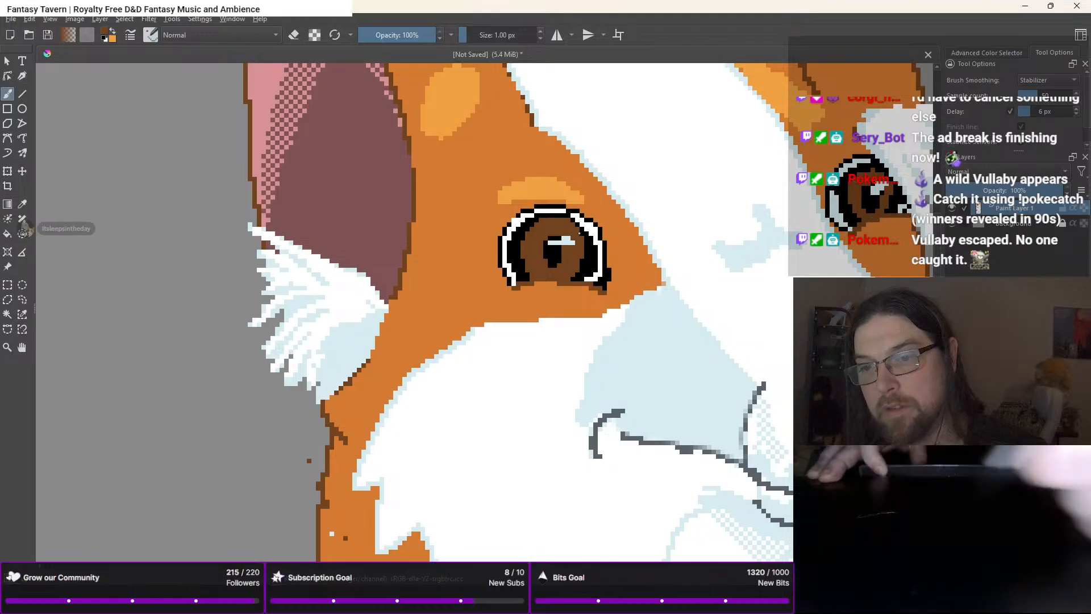
# Draw a thin light orange highlight along the lower lids of both eyes with the 1 px brush
pyautogui.rightClick(531, 272)
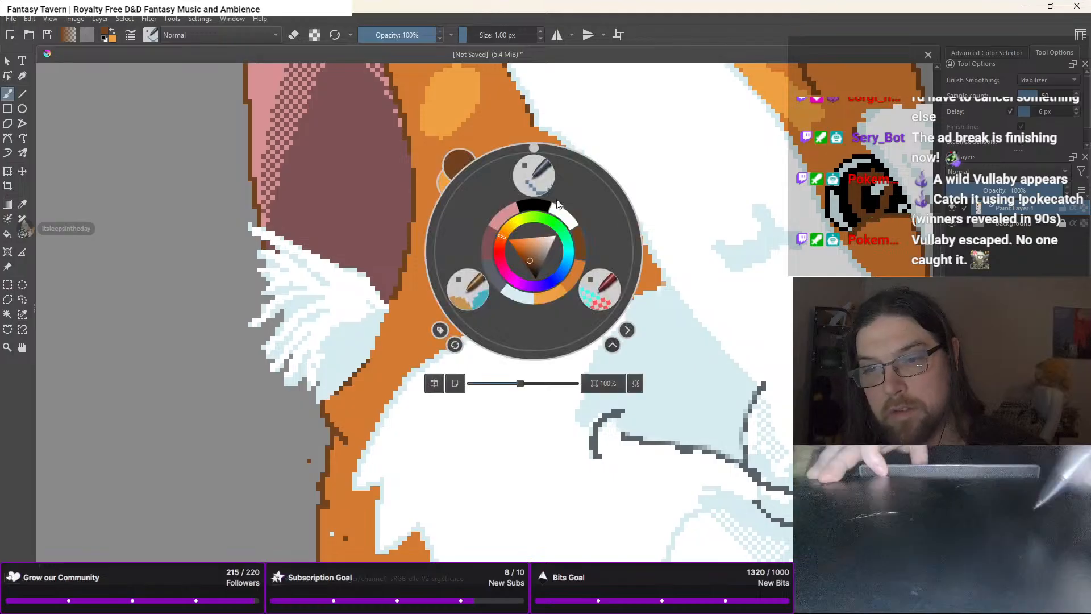
pyautogui.click(551, 295)
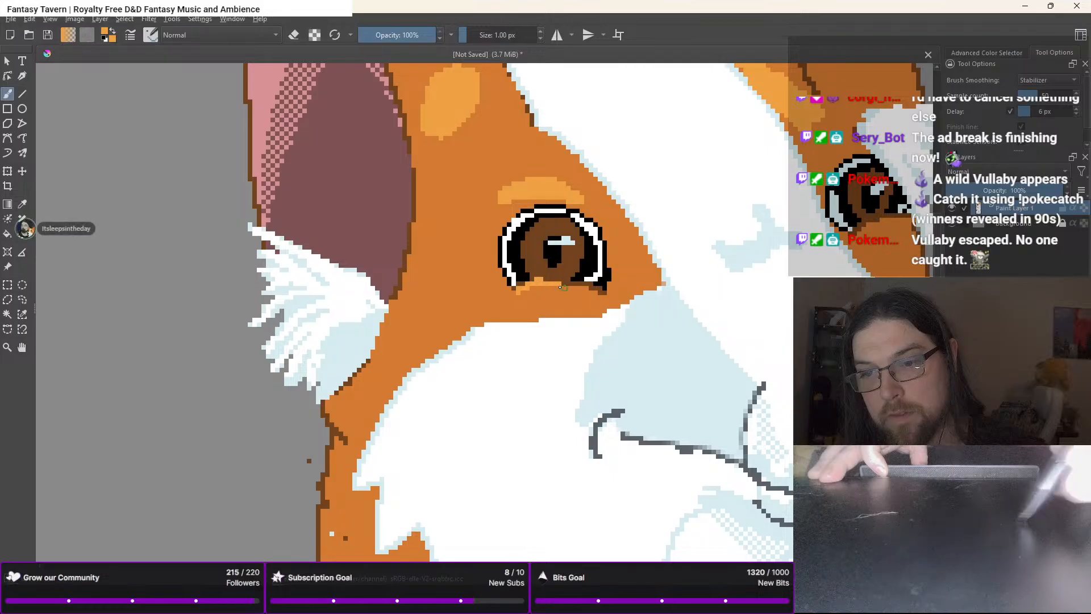
pyautogui.moveTo(563, 287); pyautogui.dragTo(589, 291)
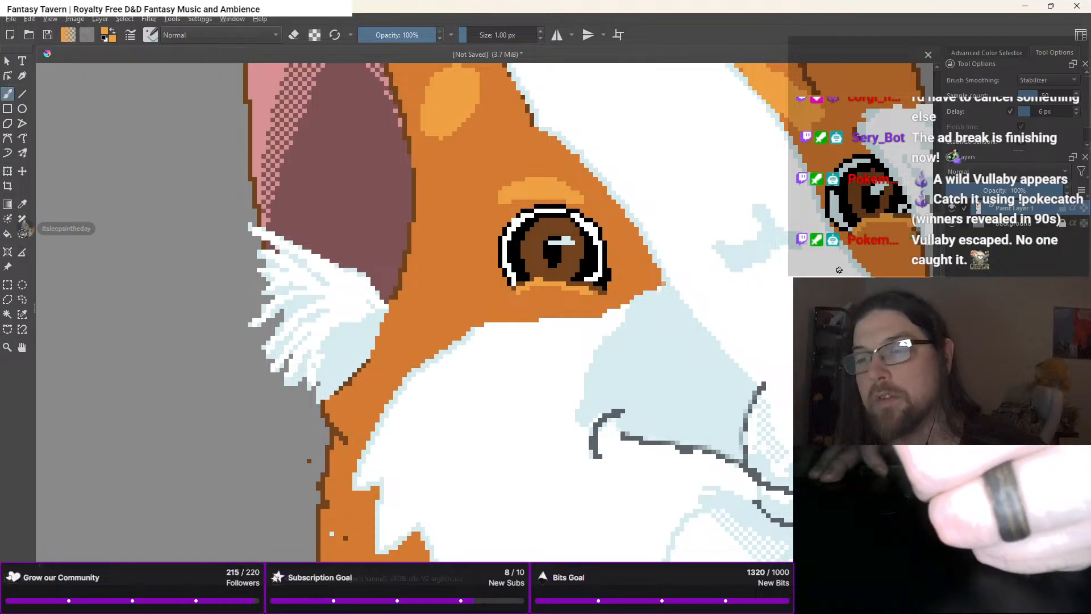
pyautogui.rightClick(804, 268)
pyautogui.rightClick(841, 269)
pyautogui.scroll(-3, 603, 307)
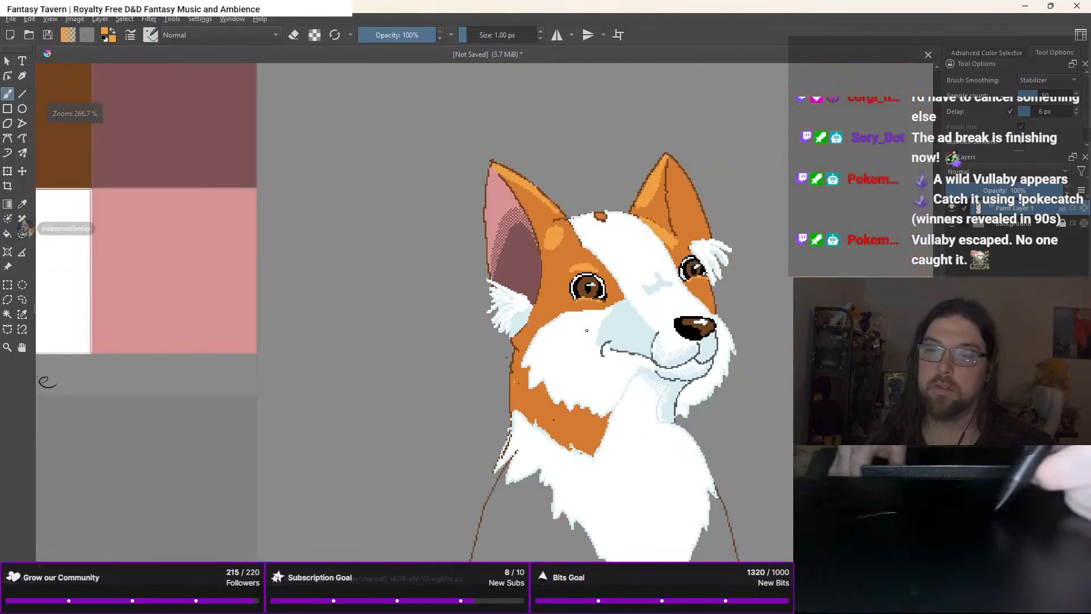
pyautogui.moveTo(575, 332); pyautogui.dragTo(486, 309)
pyautogui.scroll(2, 512, 351)
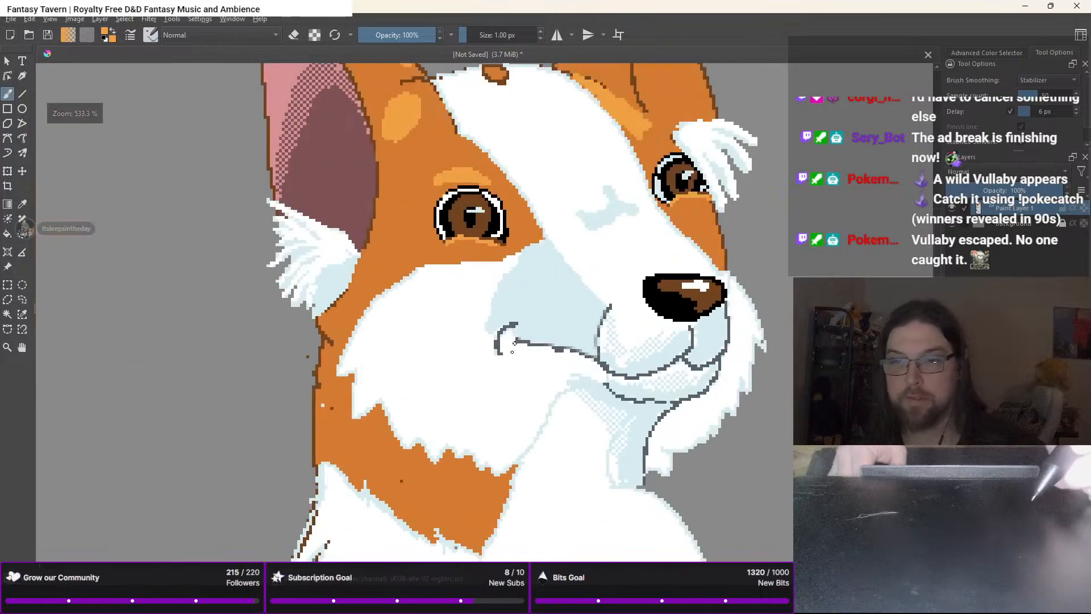
# Touch up the edge of the far eye with orange using the 1 px brush
pyautogui.rightClick(491, 400)
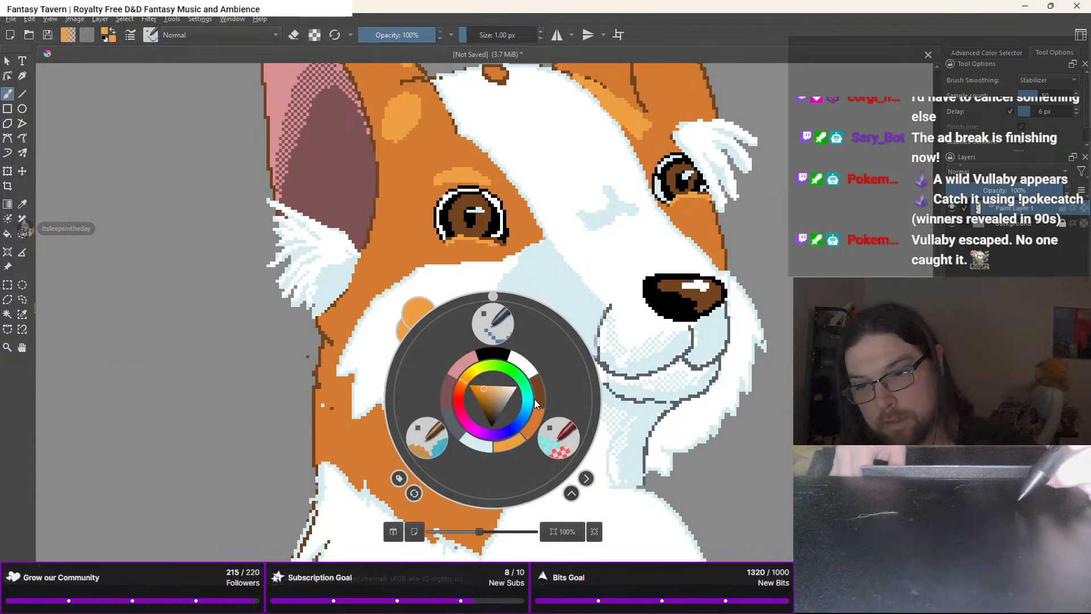
pyautogui.click(526, 430)
pyautogui.rightClick(530, 425)
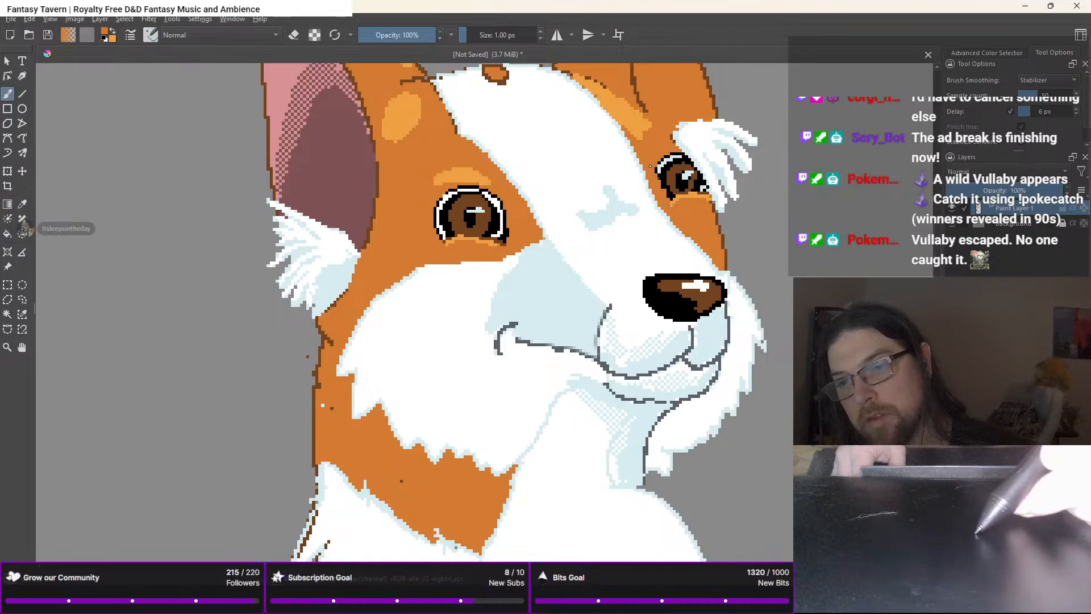
# Add brown dithered shadows beneath both eyes with the 12 px dither brush
pyautogui.rightClick(600, 252)
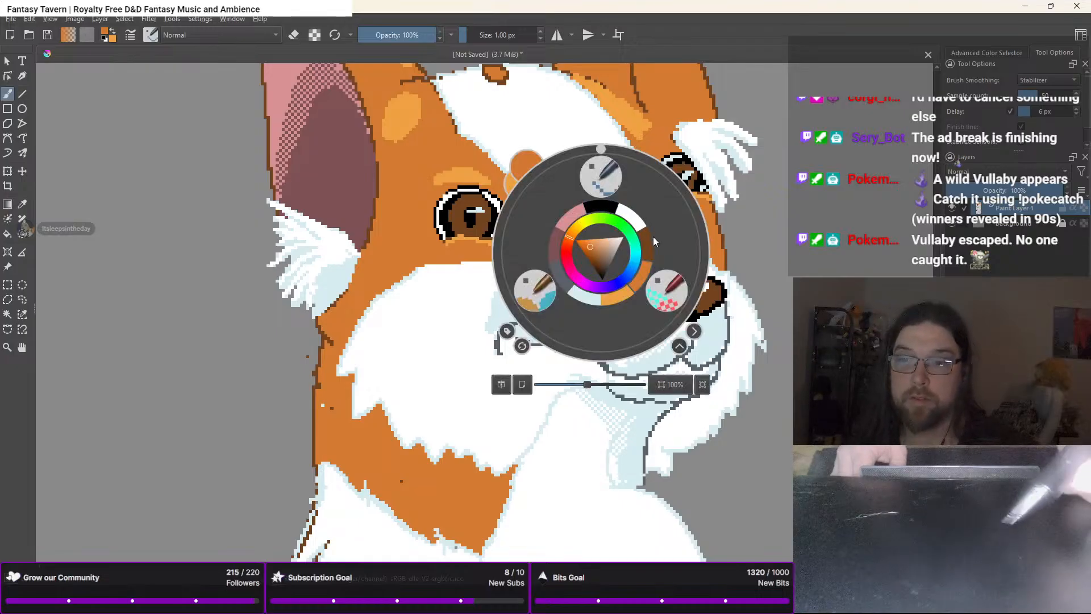
pyautogui.click(654, 240)
pyautogui.rightClick(614, 228)
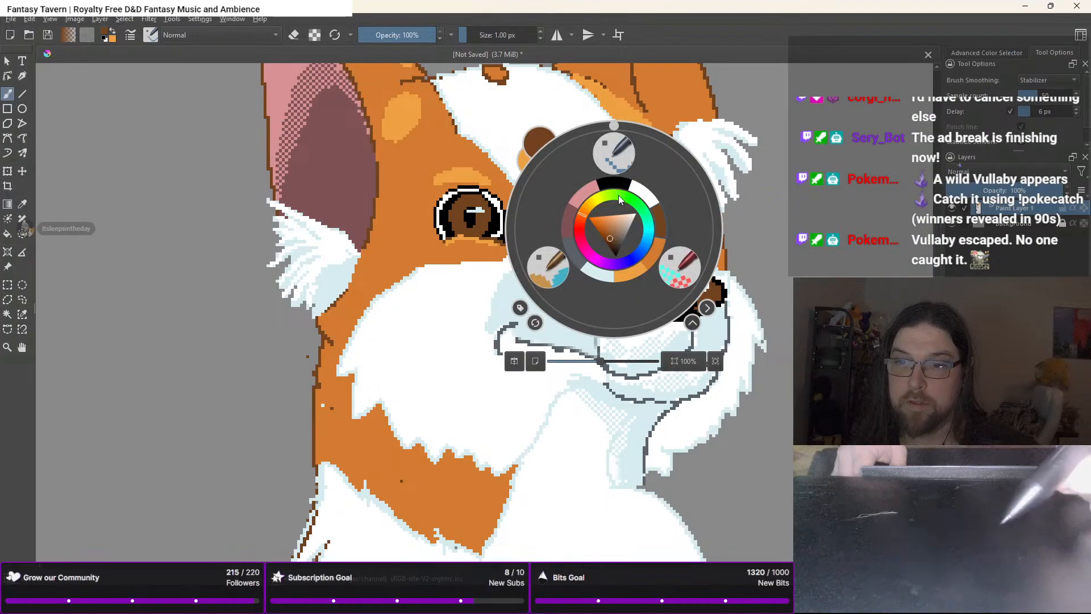
pyautogui.click(621, 162)
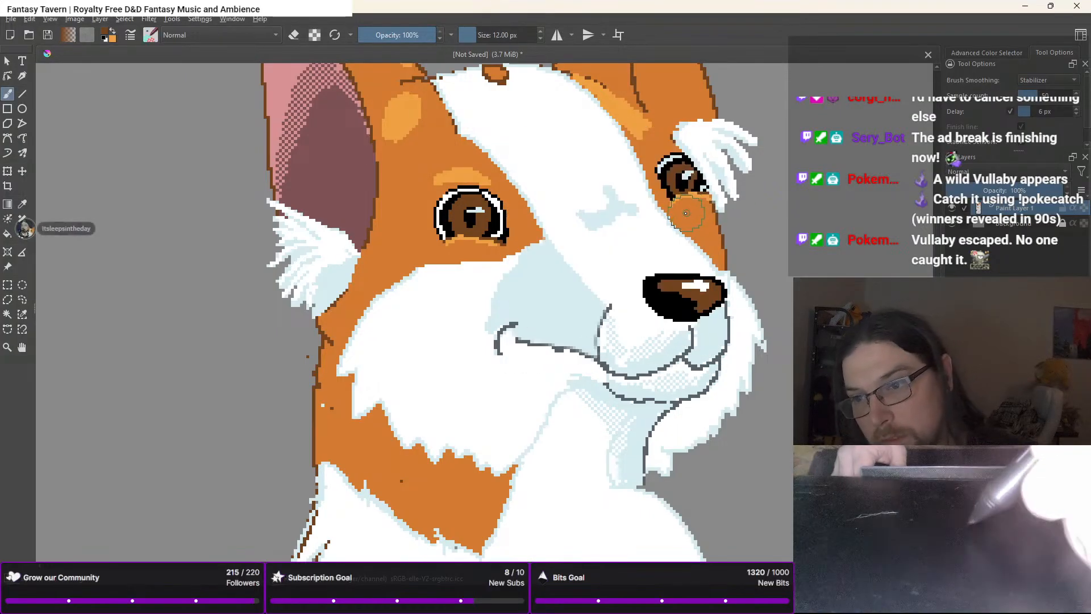
pyautogui.moveTo(687, 216); pyautogui.dragTo(694, 214)
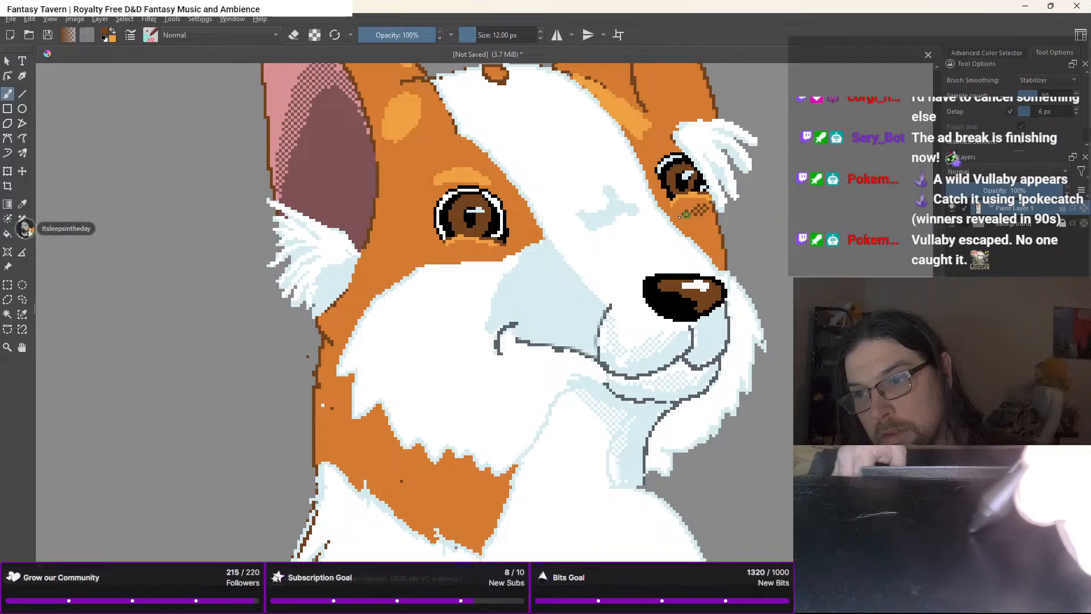
pyautogui.moveTo(455, 249)
pyautogui.mouseDown()
pyautogui.moveTo(484, 253)
pyautogui.moveTo(454, 247)
pyautogui.mouseUp()
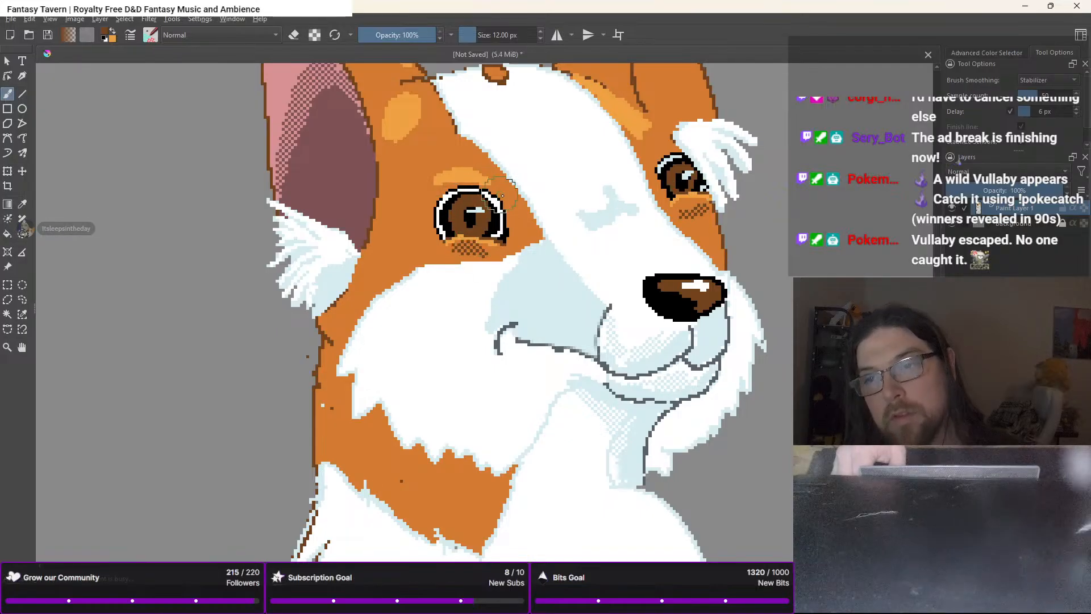
# Add light orange dithering around the brow highlights above both eyes with the 12 px dither brush, undoing a stray stroke
pyautogui.rightClick(517, 193)
pyautogui.click(540, 233)
pyautogui.rightClick(520, 213)
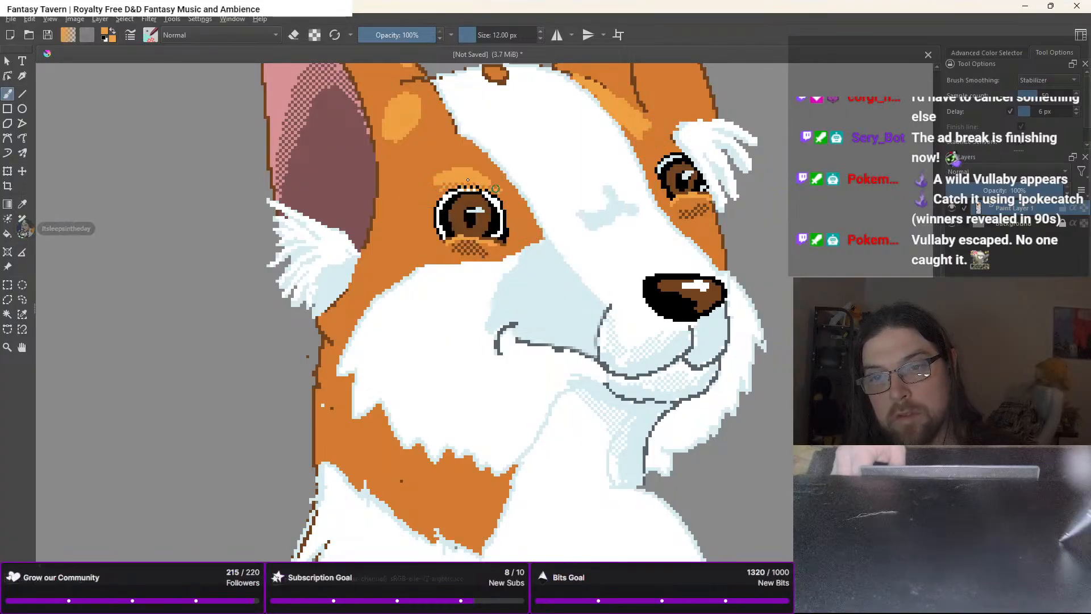
pyautogui.moveTo(446, 186); pyautogui.dragTo(476, 193)
pyautogui.hotkey('ctrl', 'z')
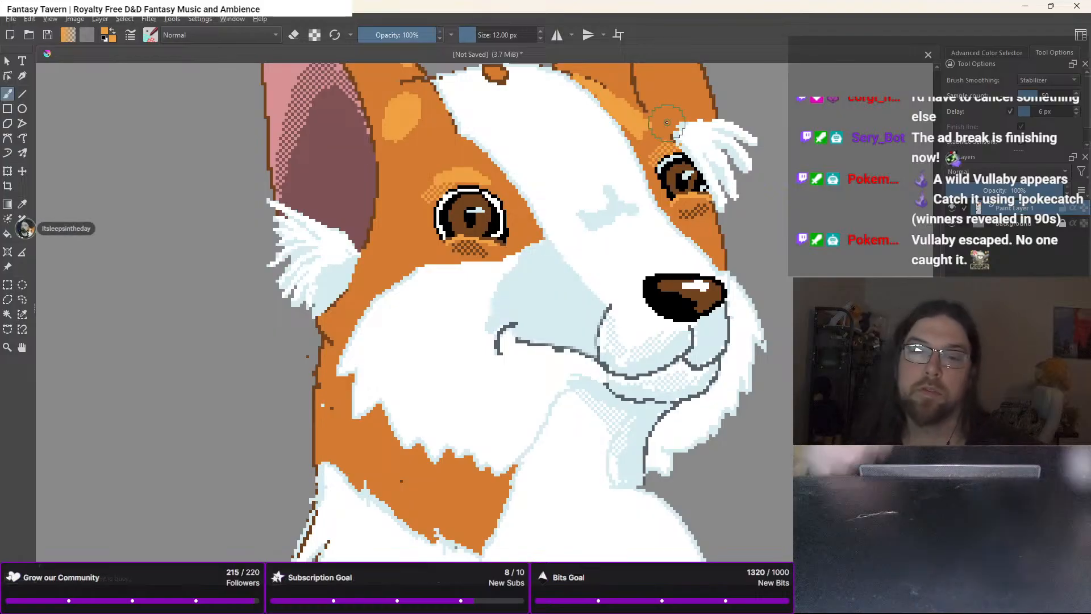
pyautogui.scroll(-4, 666, 122)
pyautogui.moveTo(650, 128); pyautogui.dragTo(398, 259)
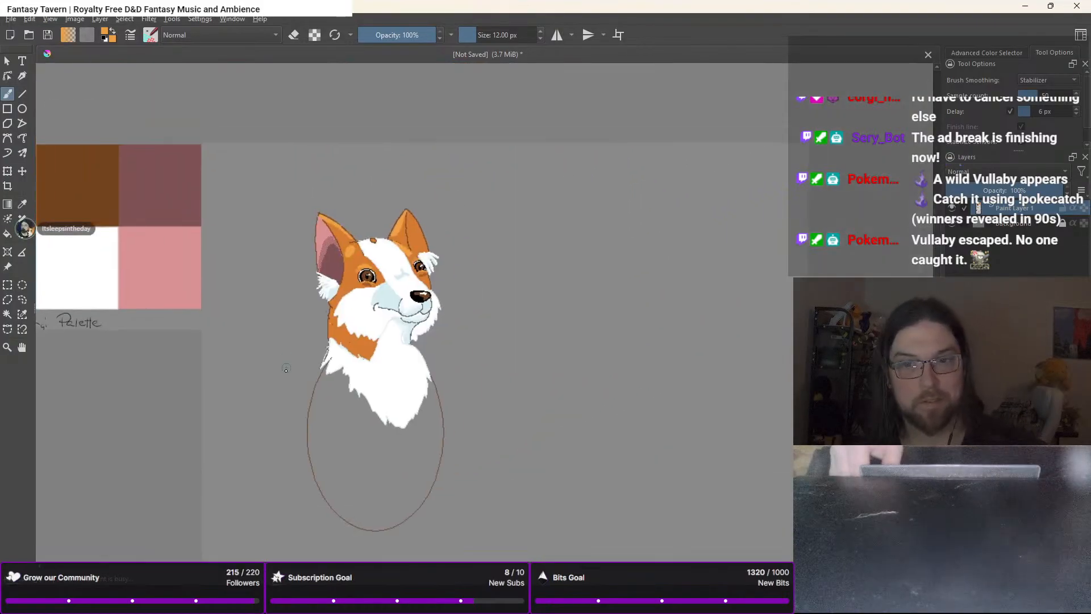
# Add light blue dithering to the near cheek along the edge of the muzzle shadow with the 12 px dither brush
pyautogui.scroll(2, 280, 382)
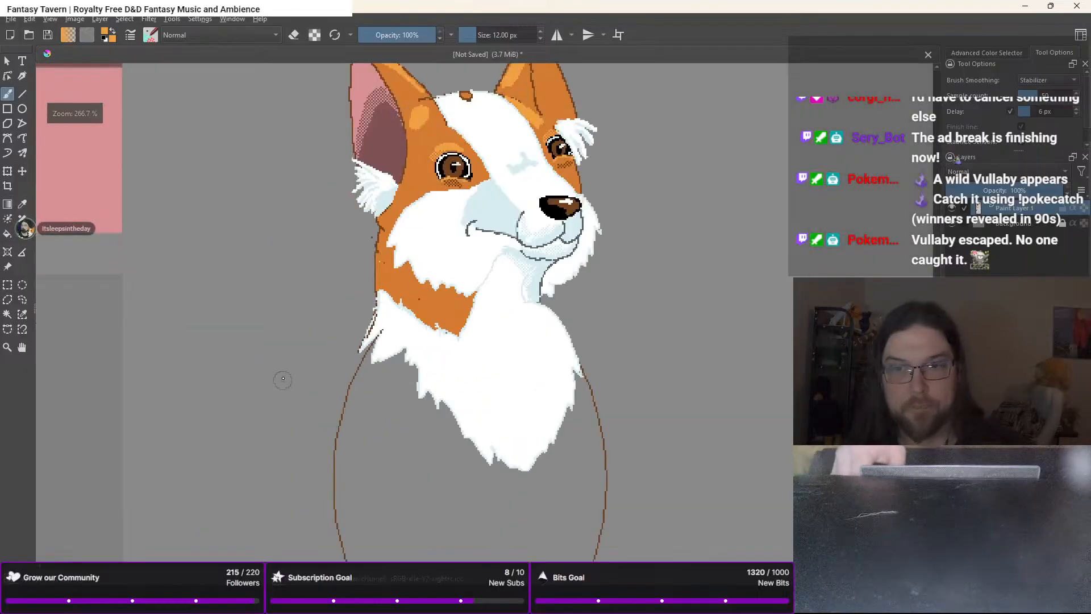
pyautogui.rightClick(389, 250)
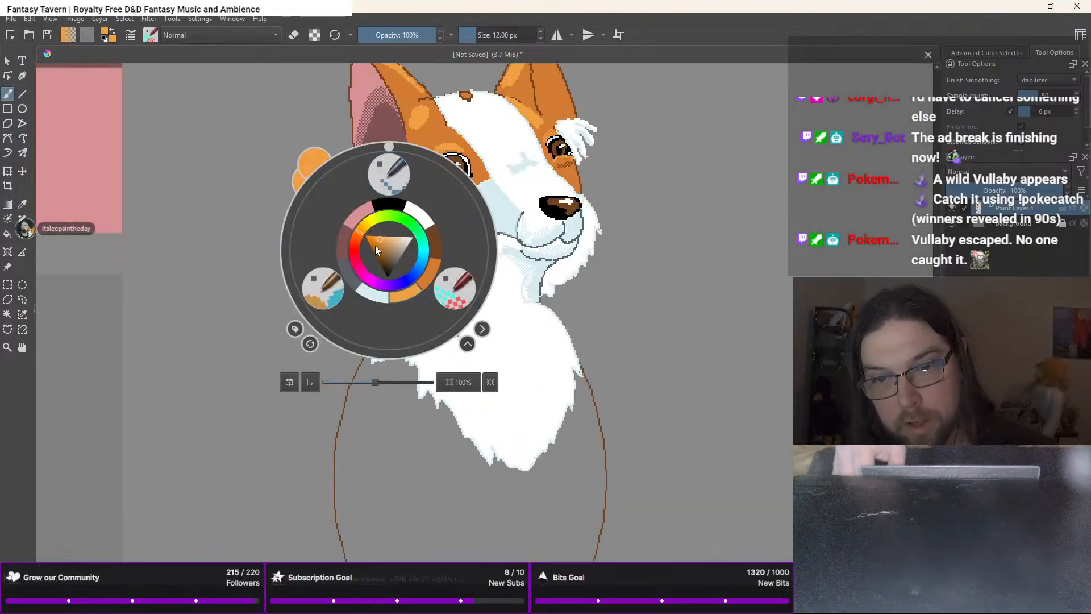
pyautogui.click(370, 294)
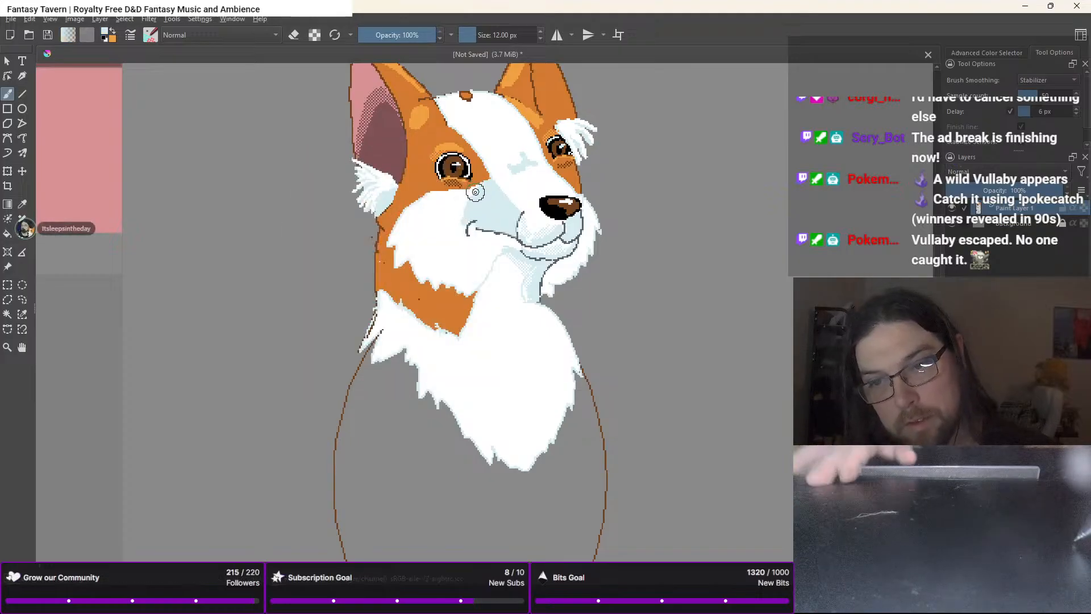
pyautogui.scroll(3, 472, 194)
pyautogui.scroll(1, 472, 193)
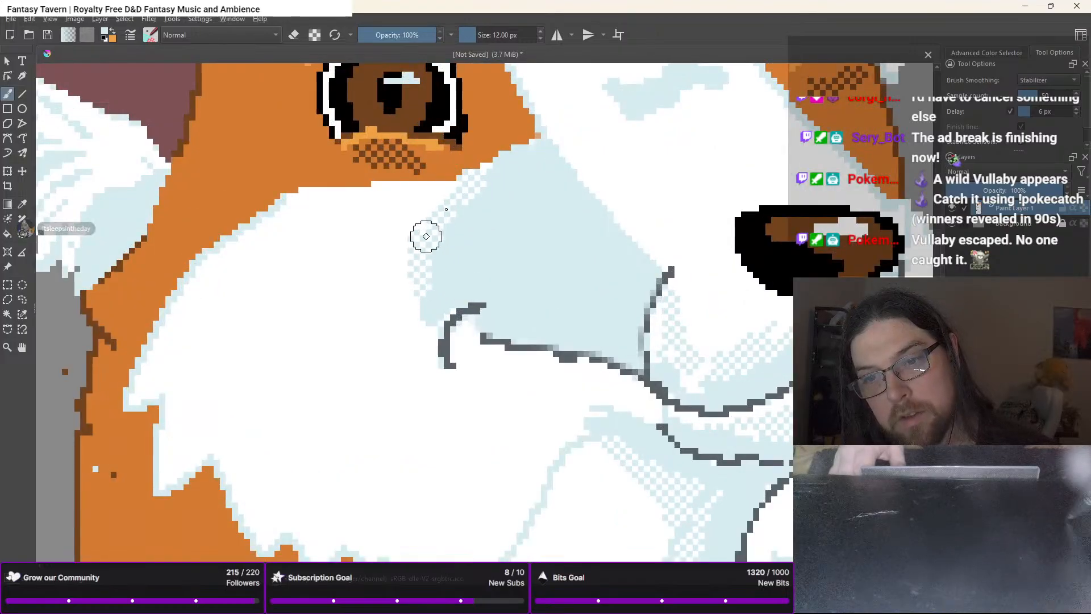
pyautogui.moveTo(426, 237); pyautogui.dragTo(428, 273)
pyautogui.moveTo(416, 231); pyautogui.dragTo(407, 291)
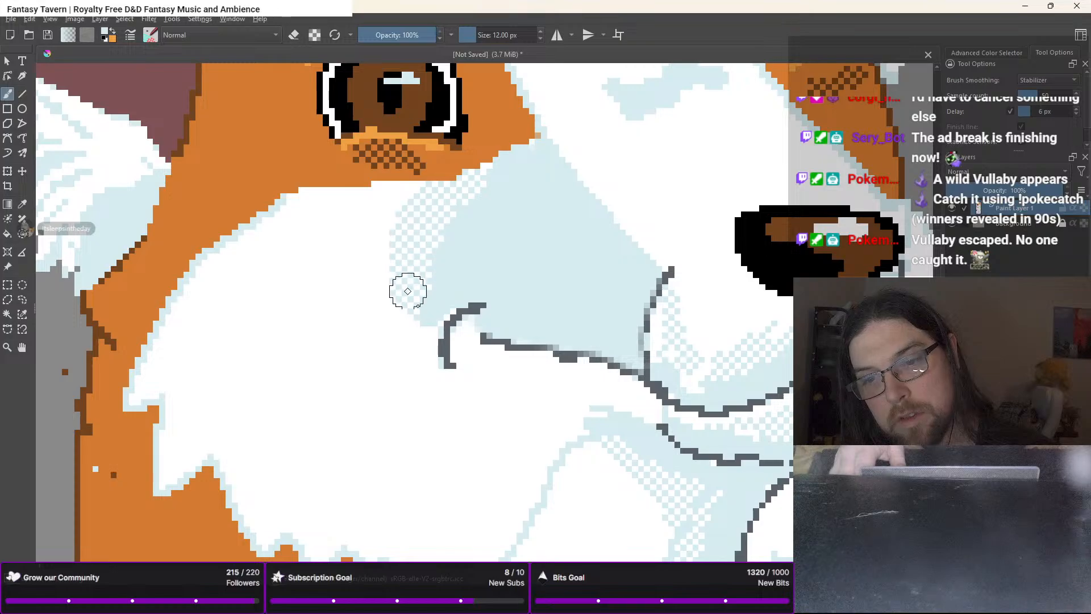
pyautogui.moveTo(413, 339)
pyautogui.mouseDown()
pyautogui.moveTo(406, 277)
pyautogui.moveTo(399, 312)
pyautogui.mouseUp()
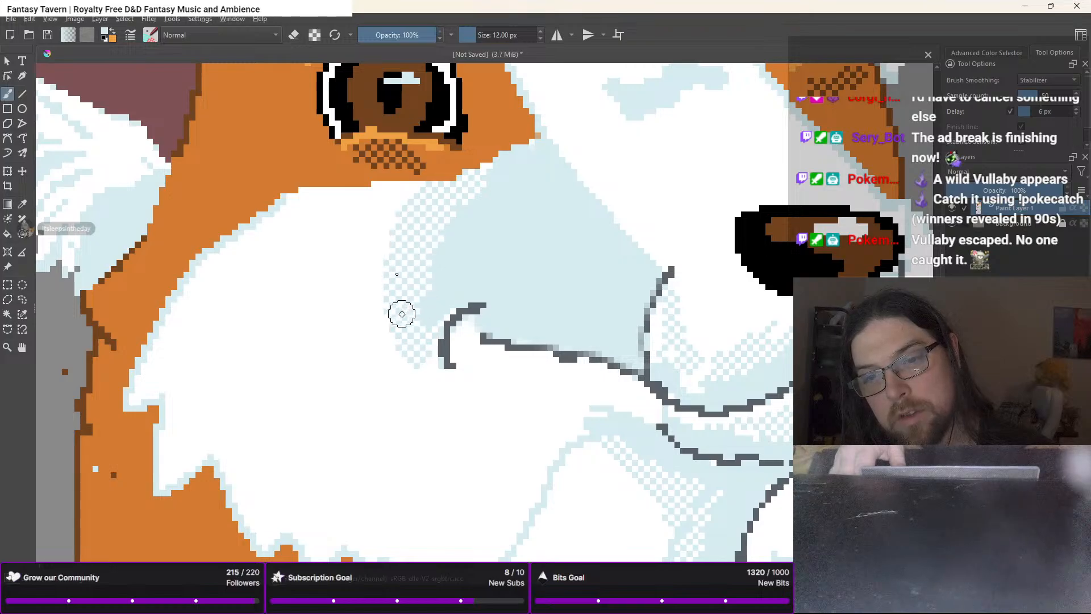
# Draw light blue fur marks on the near cheek and beneath the mouth line with the 1 px brush
pyautogui.rightClick(338, 276)
pyautogui.click(338, 199)
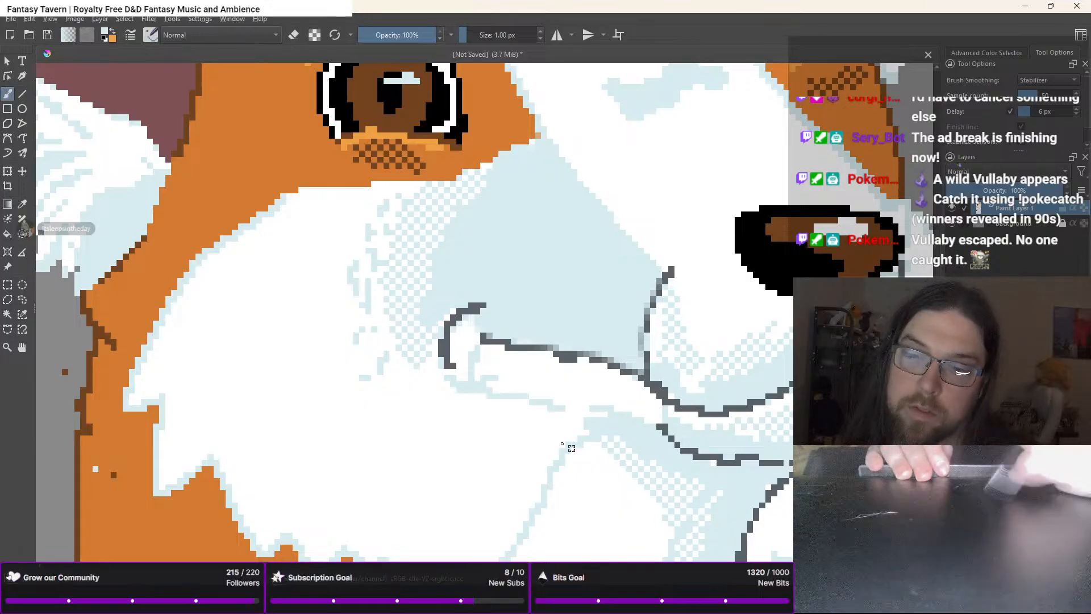
pyautogui.moveTo(479, 394); pyautogui.dragTo(563, 437)
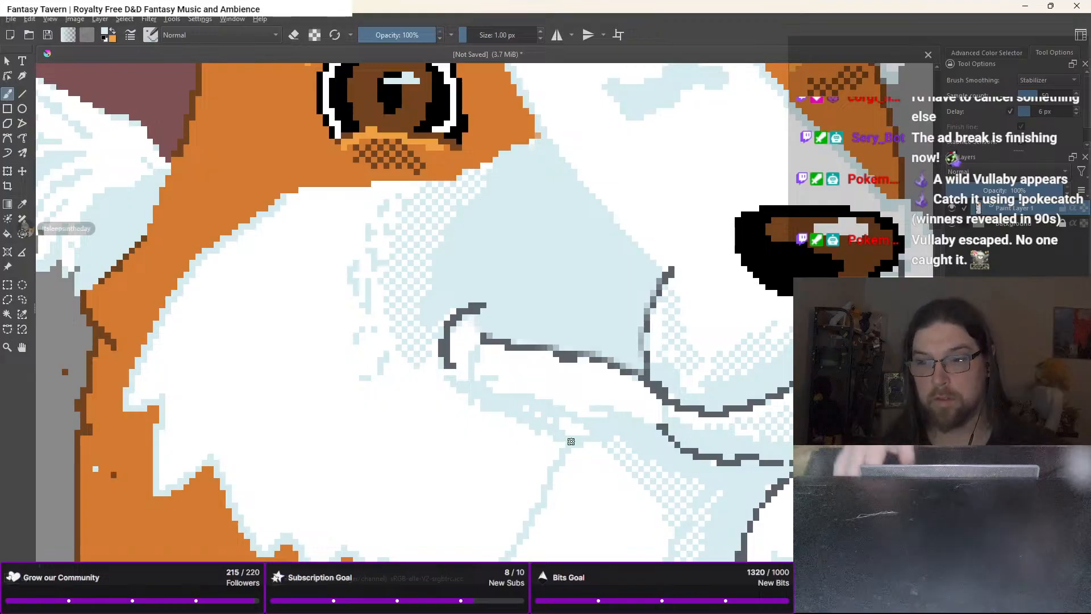
pyautogui.scroll(-3, 490, 389)
pyautogui.moveTo(490, 389); pyautogui.dragTo(440, 335)
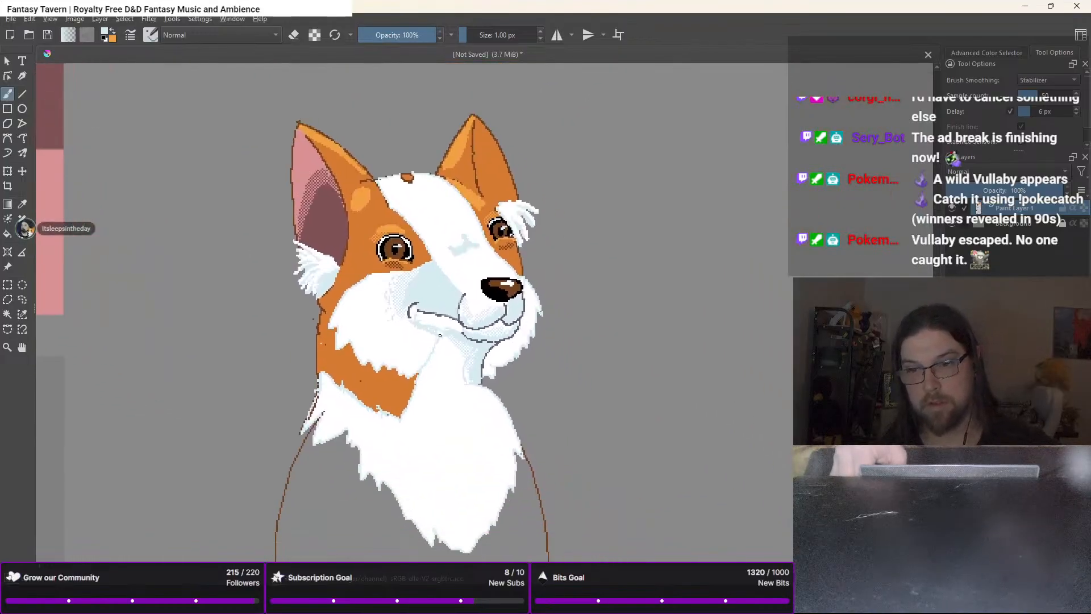
# Paint a light blue shadow on the far cheek fur beside the muzzle with the 32 px brush
pyautogui.rightClick(440, 335)
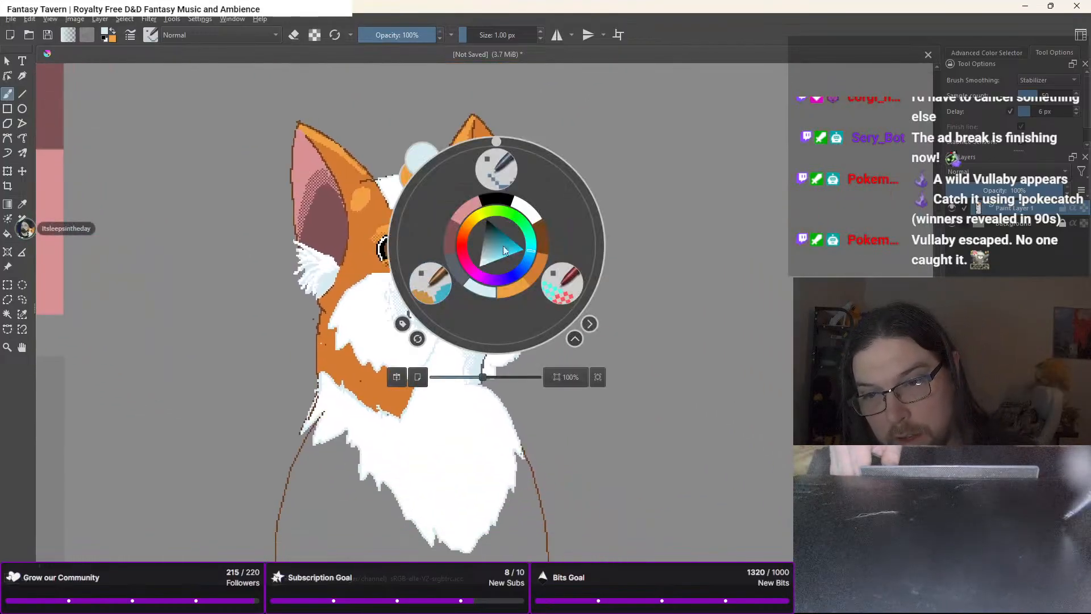
pyautogui.click(478, 288)
pyautogui.rightClick(432, 289)
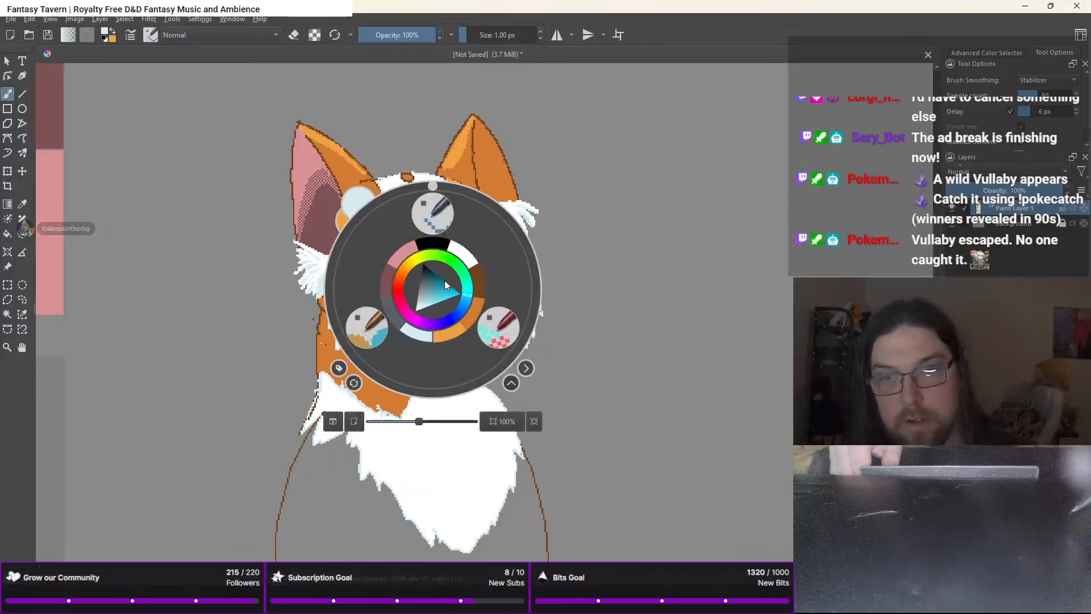
pyautogui.click(359, 324)
pyautogui.scroll(8, 502, 193)
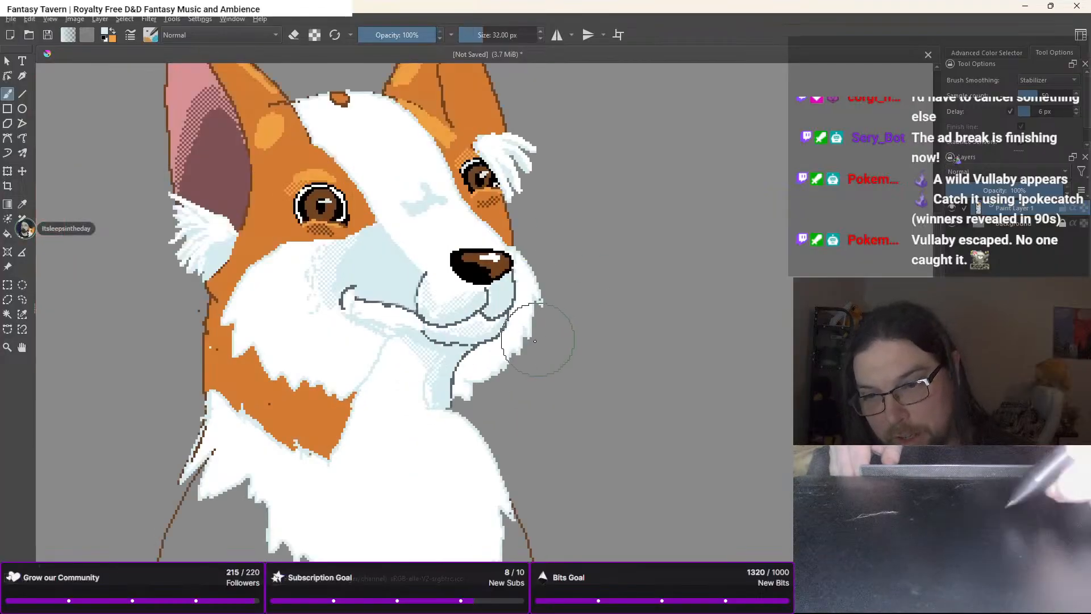
pyautogui.moveTo(492, 172); pyautogui.dragTo(509, 272)
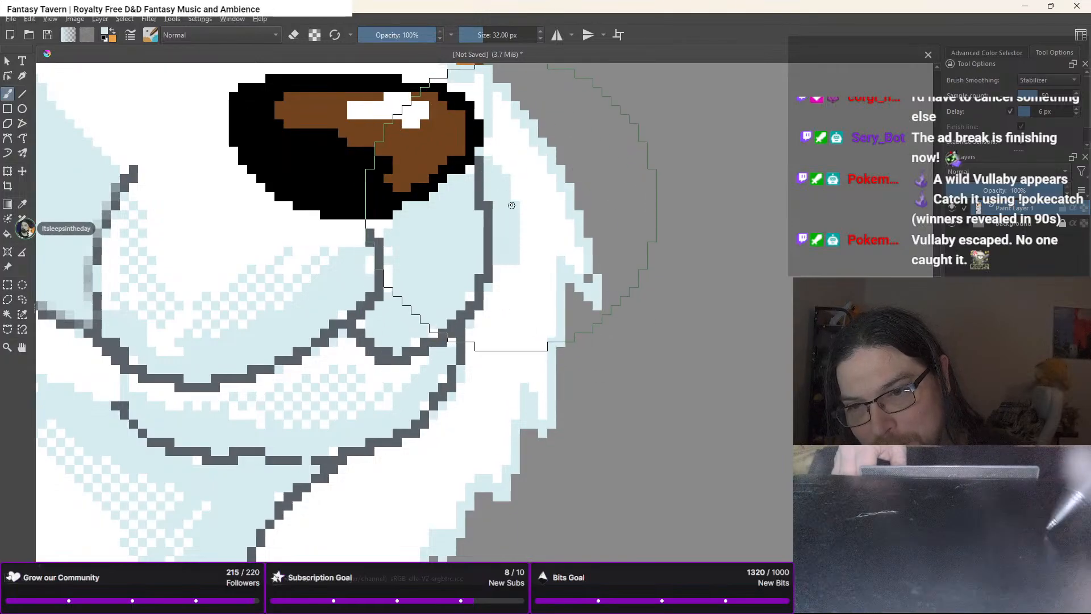
pyautogui.moveTo(512, 207); pyautogui.dragTo(539, 244)
pyautogui.moveTo(503, 188)
pyautogui.mouseDown()
pyautogui.moveTo(543, 230)
pyautogui.moveTo(553, 280)
pyautogui.mouseUp()
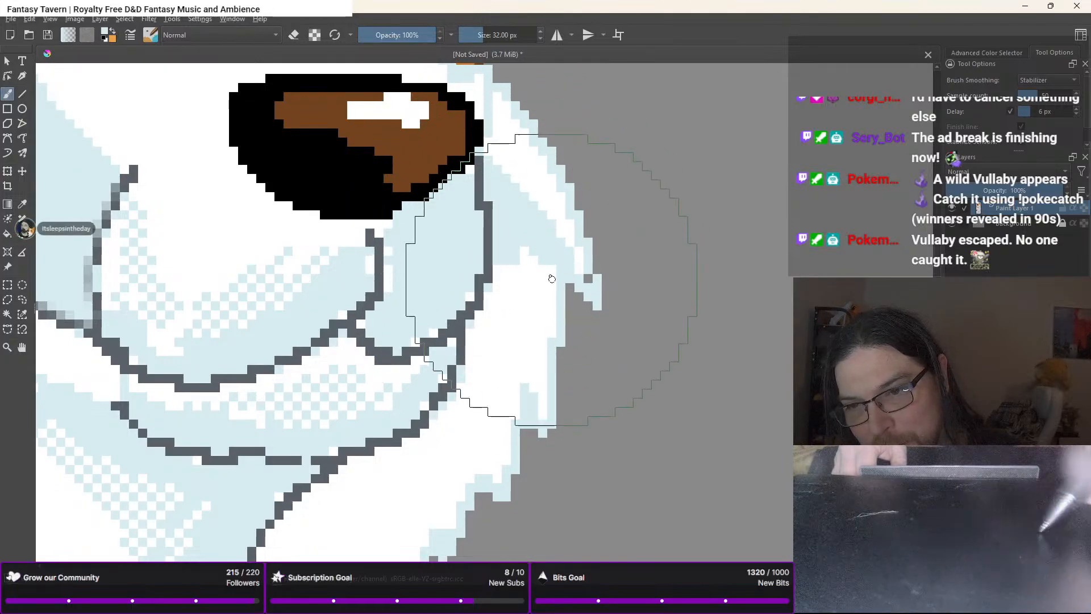
pyautogui.moveTo(515, 233)
pyautogui.mouseDown()
pyautogui.moveTo(528, 254)
pyautogui.moveTo(514, 330)
pyautogui.mouseUp()
pyautogui.moveTo(507, 270)
pyautogui.mouseDown()
pyautogui.moveTo(477, 365)
pyautogui.moveTo(482, 324)
pyautogui.moveTo(496, 353)
pyautogui.mouseUp()
# Extend the light blue shadow along the jaw line down to the lower tuft of the far cheek fur
pyautogui.moveTo(511, 304)
pyautogui.mouseDown()
pyautogui.moveTo(533, 335)
pyautogui.moveTo(529, 372)
pyautogui.moveTo(472, 405)
pyautogui.moveTo(462, 433)
pyautogui.mouseUp()
pyautogui.moveTo(472, 390); pyautogui.dragTo(421, 467)
pyautogui.moveTo(448, 416)
pyautogui.mouseDown()
pyautogui.moveTo(400, 479)
pyautogui.moveTo(394, 401)
pyautogui.moveTo(540, 215)
pyautogui.moveTo(492, 239)
pyautogui.moveTo(452, 284)
pyautogui.mouseUp()
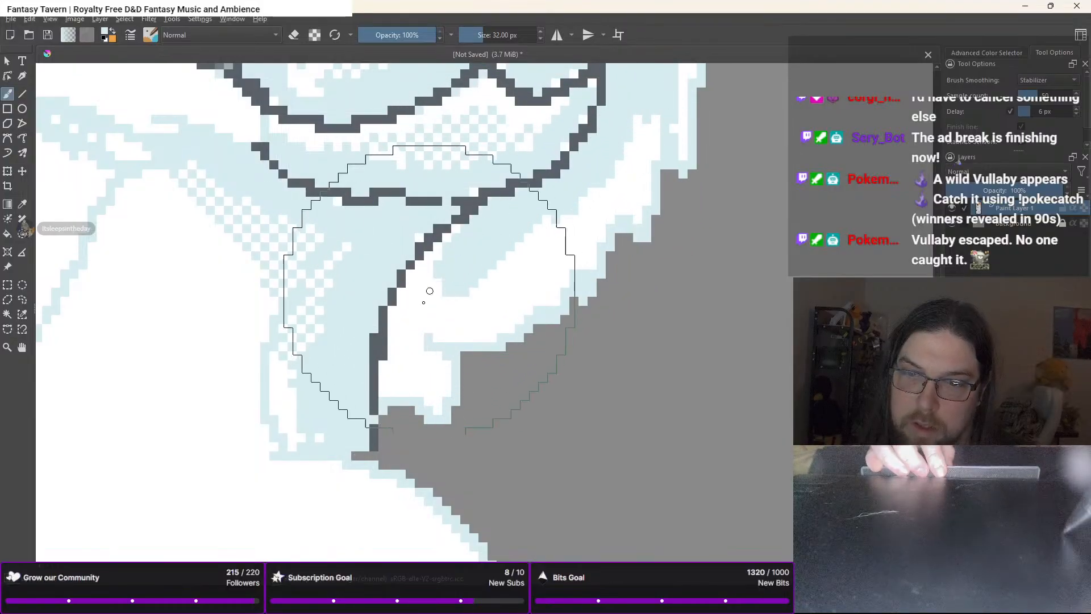
pyautogui.moveTo(467, 236); pyautogui.dragTo(422, 304)
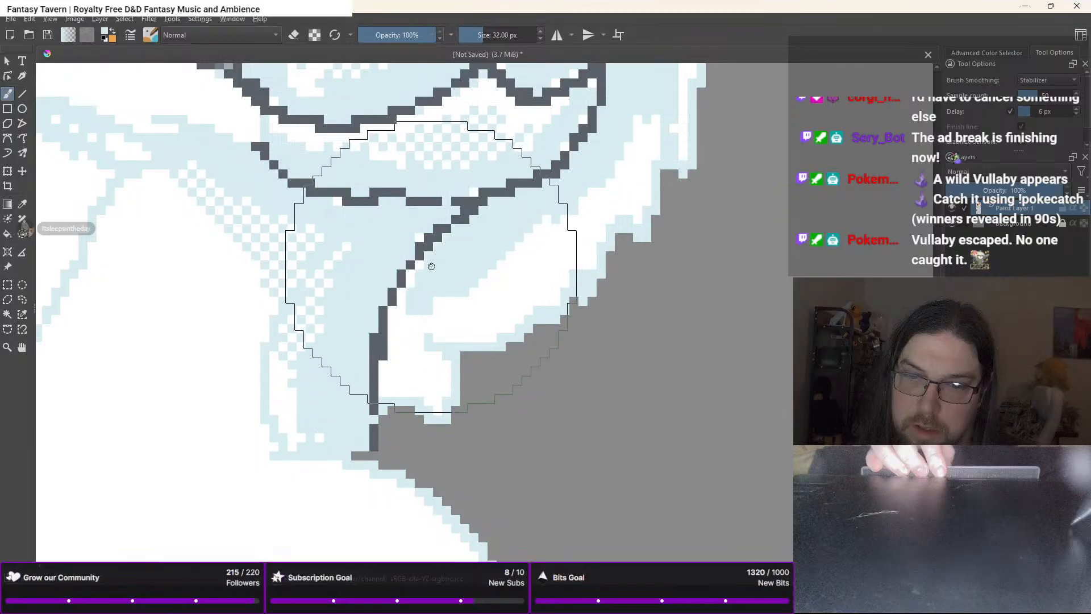
pyautogui.moveTo(430, 267)
pyautogui.mouseDown()
pyautogui.moveTo(398, 330)
pyautogui.moveTo(421, 281)
pyautogui.moveTo(404, 309)
pyautogui.moveTo(387, 399)
pyautogui.moveTo(411, 329)
pyautogui.moveTo(473, 291)
pyautogui.mouseUp()
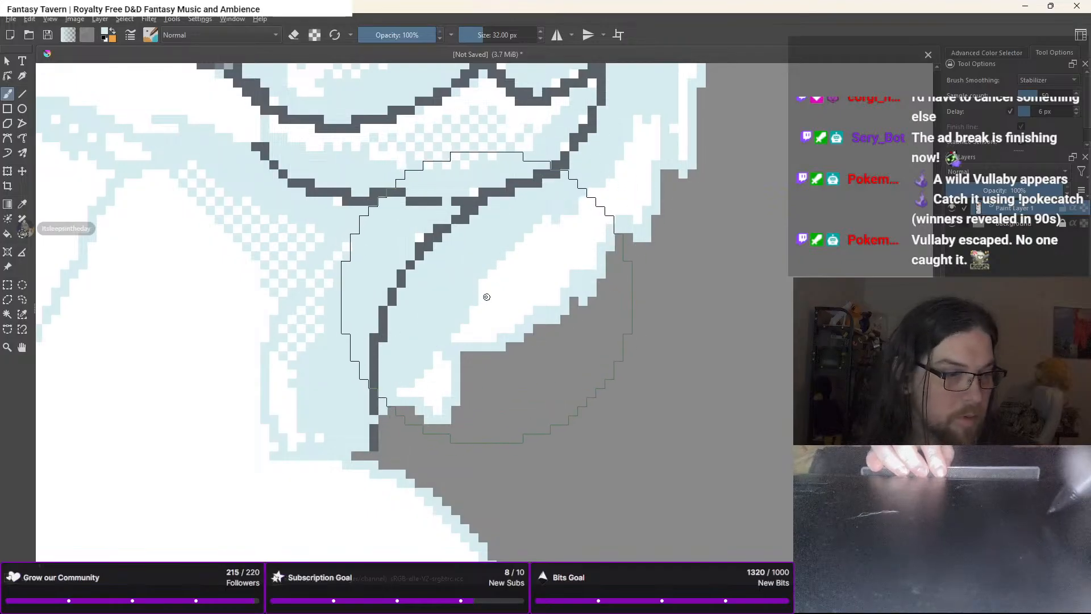
# Dither the far cheek's shadow edge and the area beneath the near mouth corner in light blue with the 12 px dither brush
pyautogui.rightClick(488, 291)
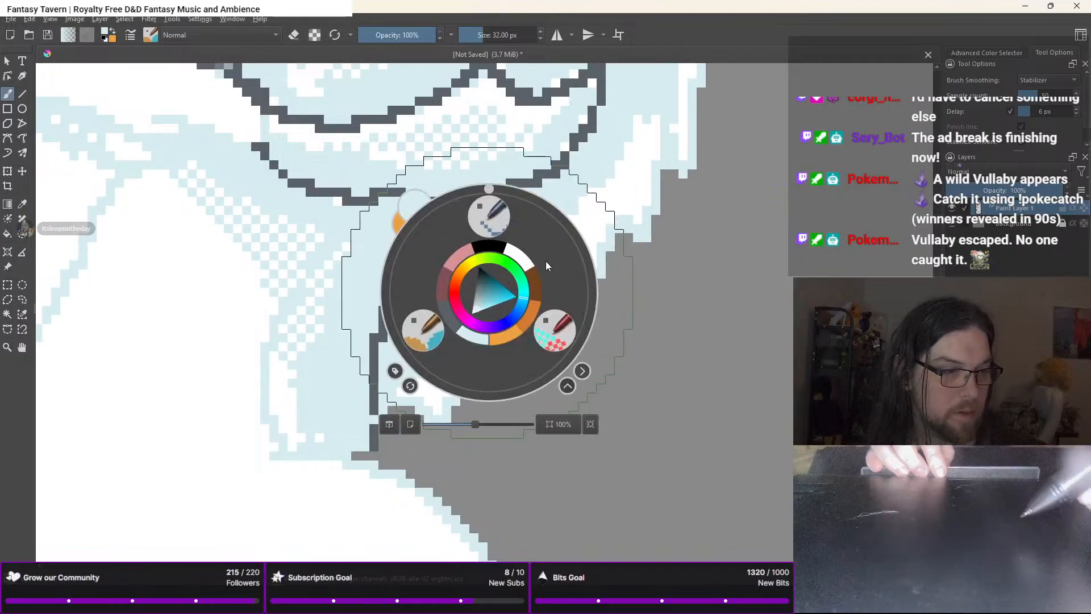
pyautogui.click(554, 330)
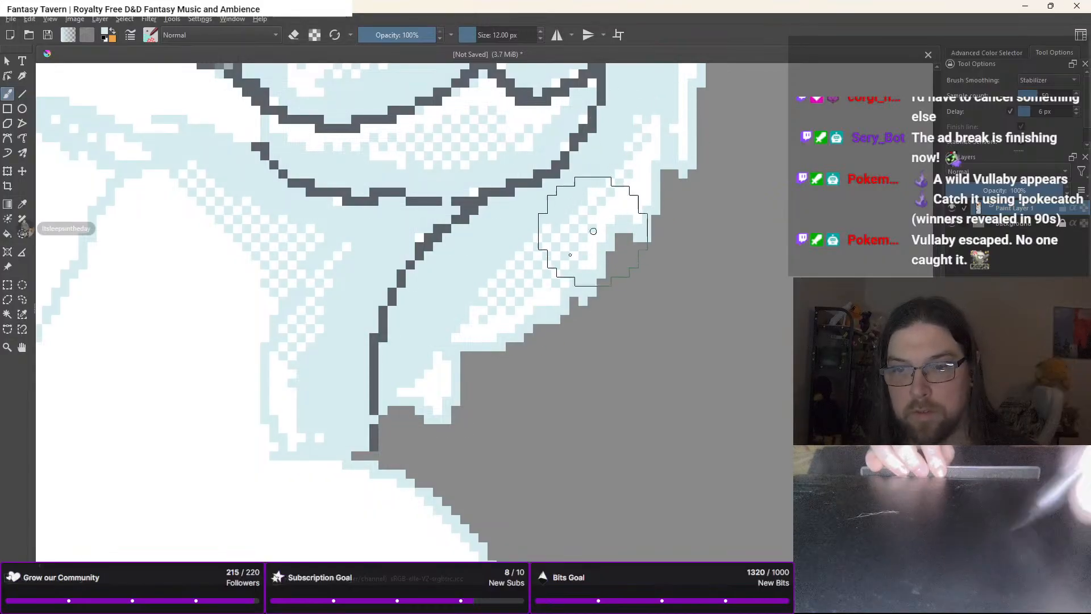
pyautogui.moveTo(544, 280); pyautogui.dragTo(413, 387)
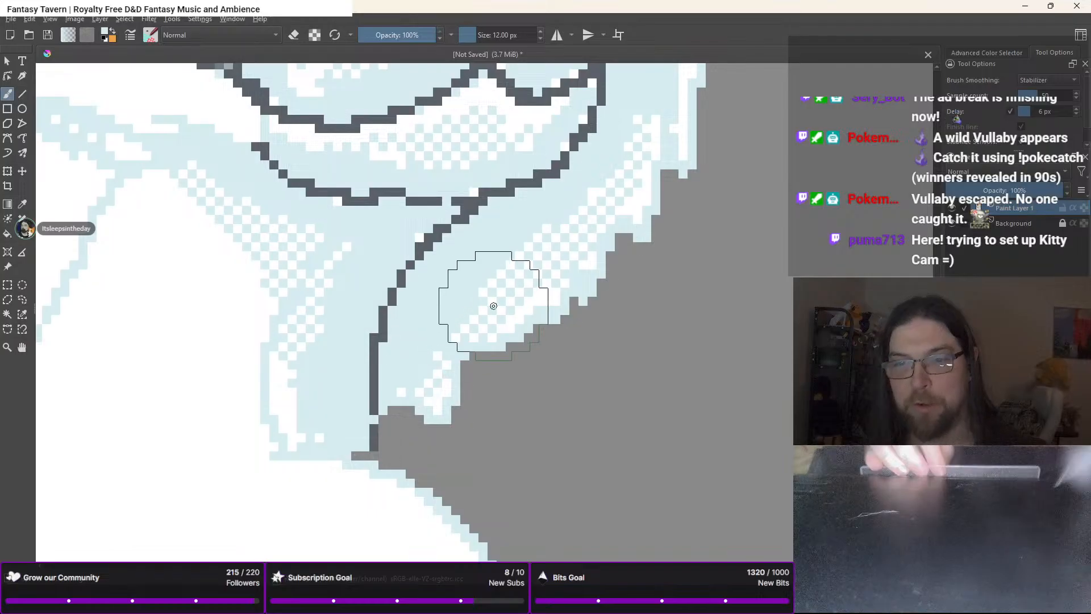
pyautogui.scroll(-4, 493, 306)
pyautogui.scroll(-2, 493, 306)
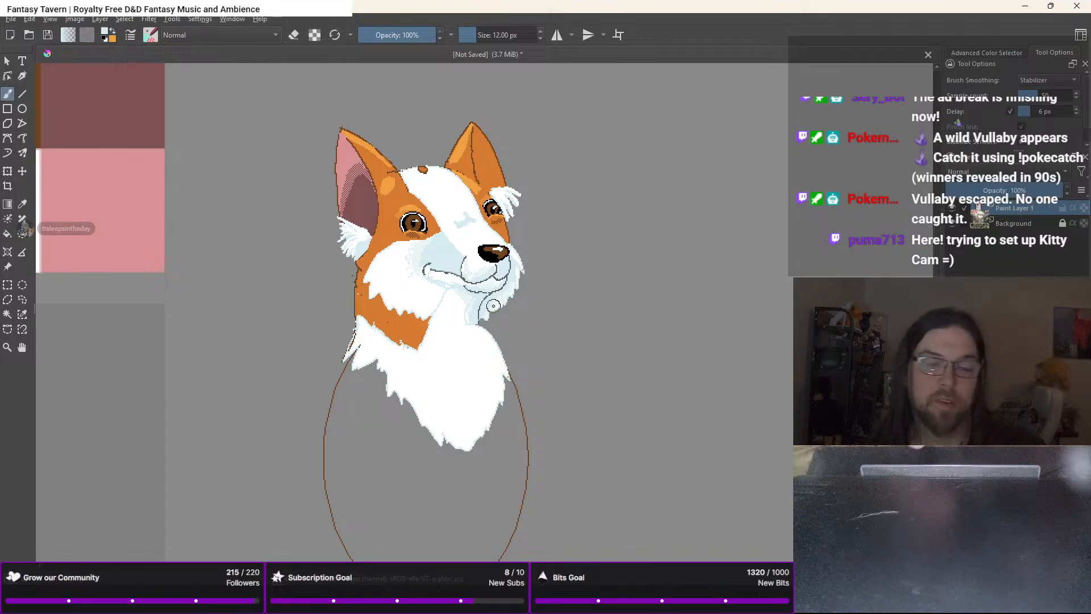
pyautogui.press('+')
pyautogui.scroll(4, 423, 233)
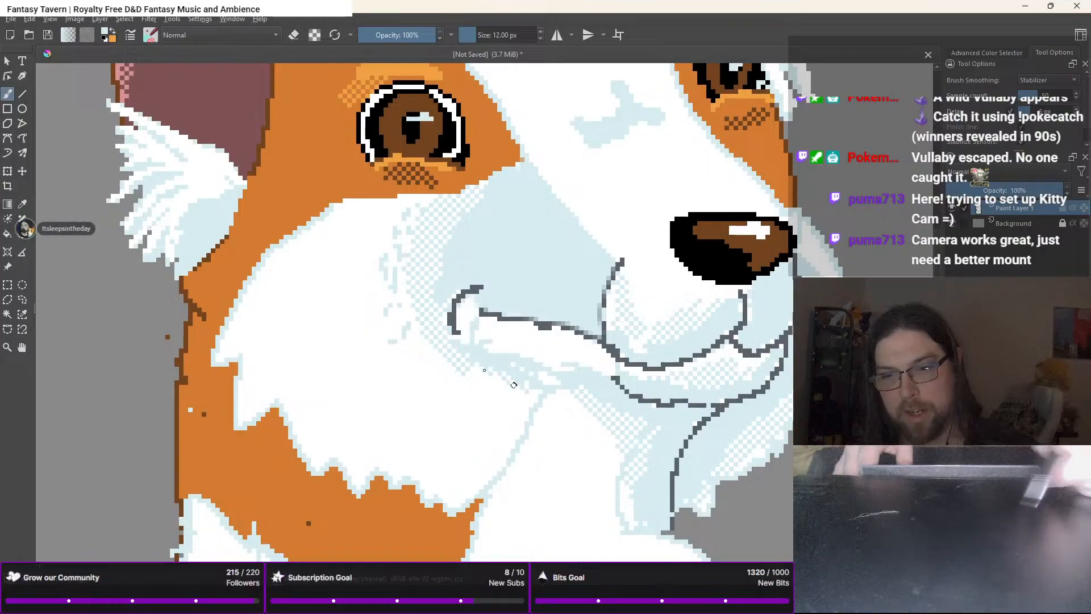
# Draw thin curved white highlights across the shaded side of the muzzle above the mouth line with the 1 px brush
pyautogui.rightClick(567, 311)
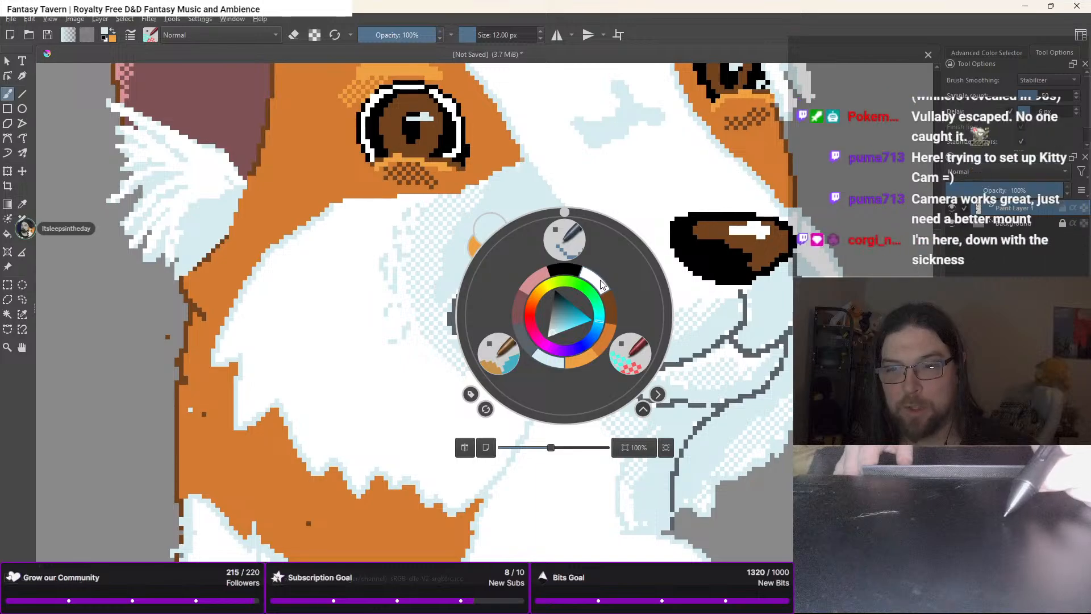
pyautogui.rightClick(561, 341)
pyautogui.rightClick(559, 357)
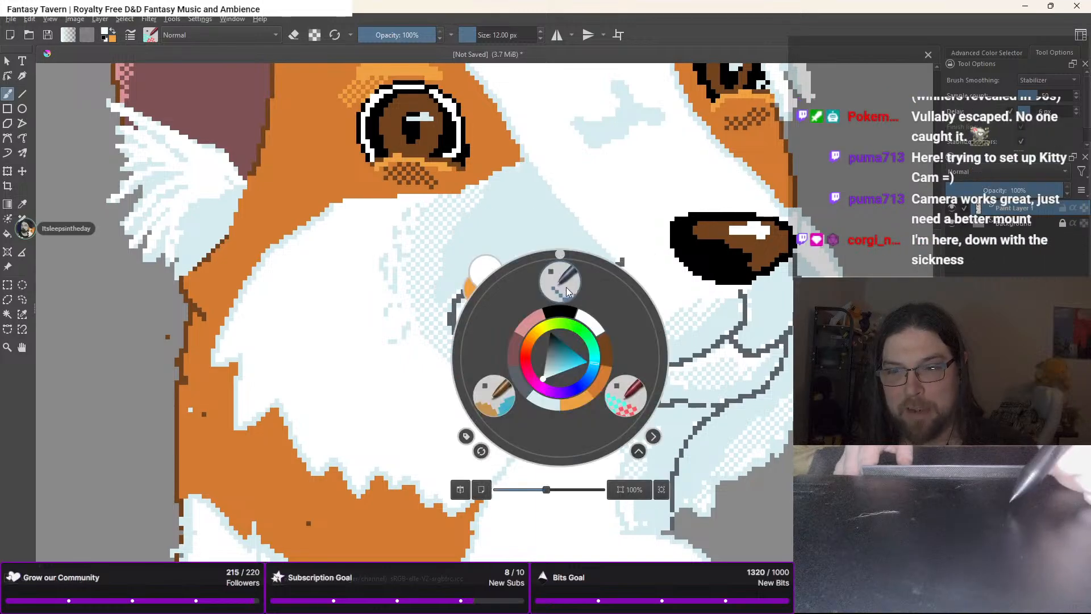
pyautogui.click(493, 395)
pyautogui.rightClick(587, 323)
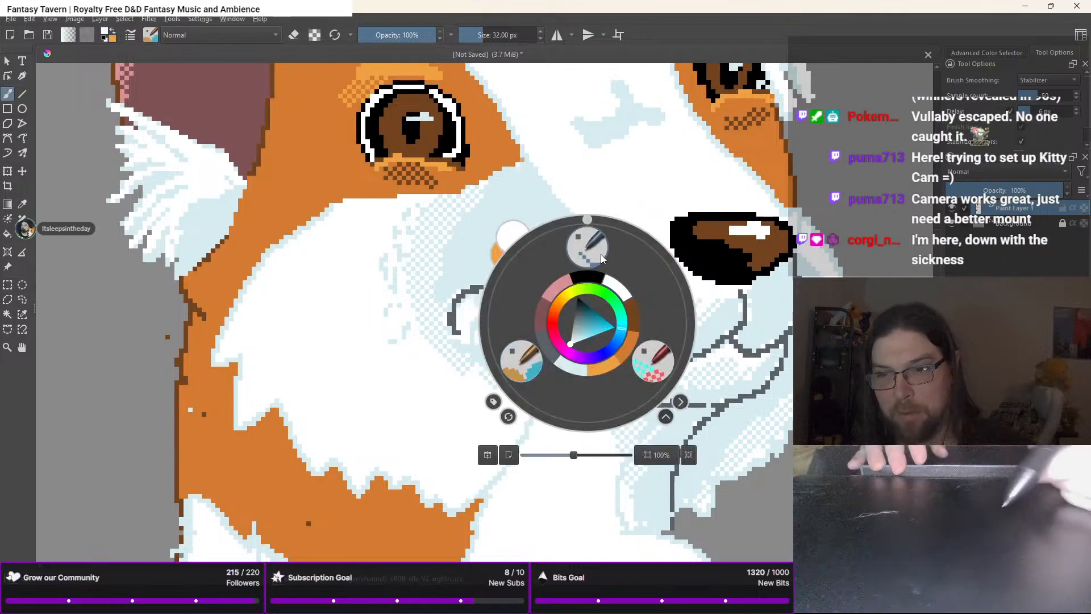
pyautogui.click(587, 246)
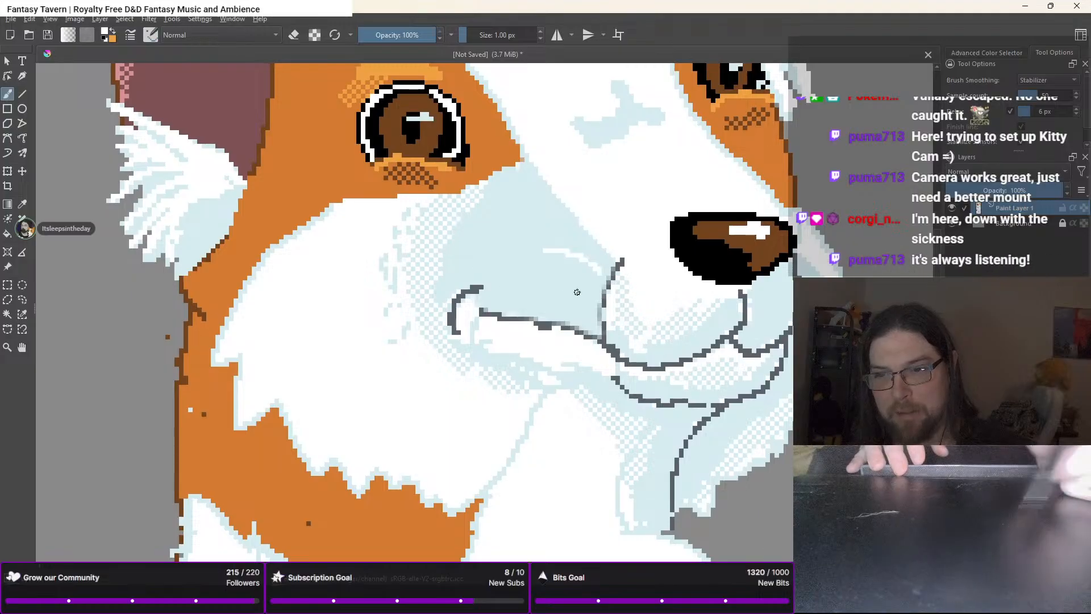
pyautogui.moveTo(577, 292); pyautogui.dragTo(494, 312)
pyautogui.moveTo(589, 333); pyautogui.dragTo(566, 326)
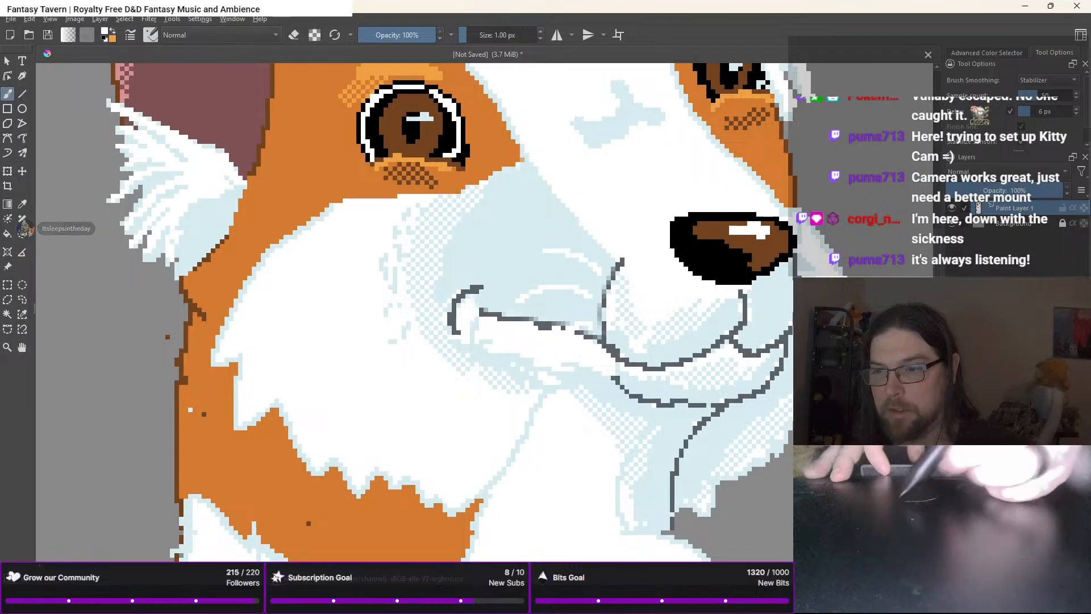
# Add thin light blue fur lines to the white bridge of the snout between the eyes with the 1 px brush
pyautogui.scroll(1, 818, 335)
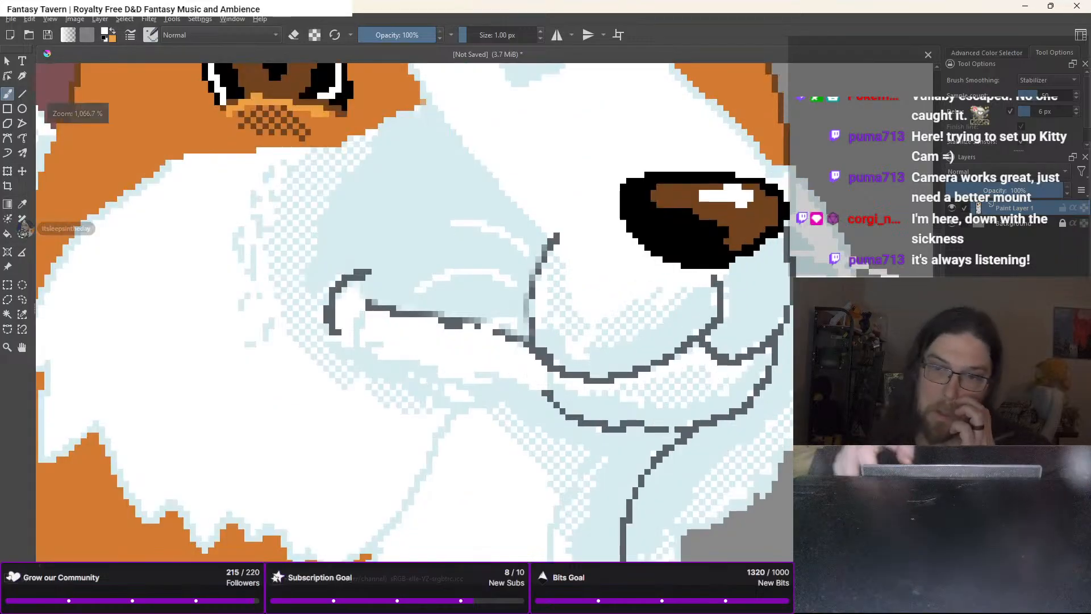
pyautogui.scroll(-4, 818, 335)
pyautogui.scroll(-3, 818, 338)
pyautogui.scroll(2, 818, 338)
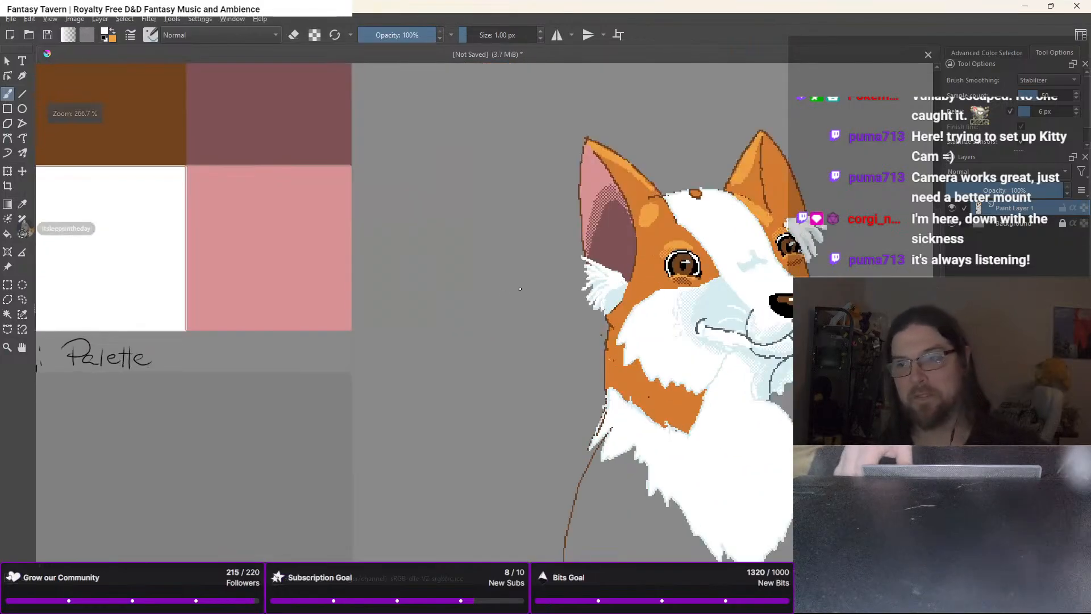
pyautogui.rightClick(522, 253)
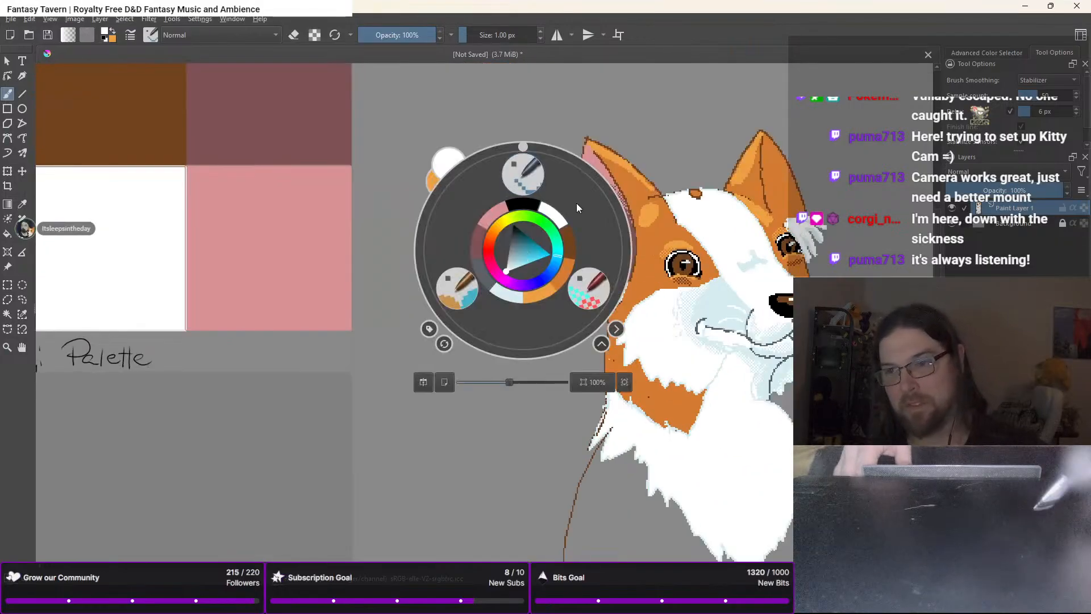
pyautogui.click(503, 292)
pyautogui.scroll(2, 709, 263)
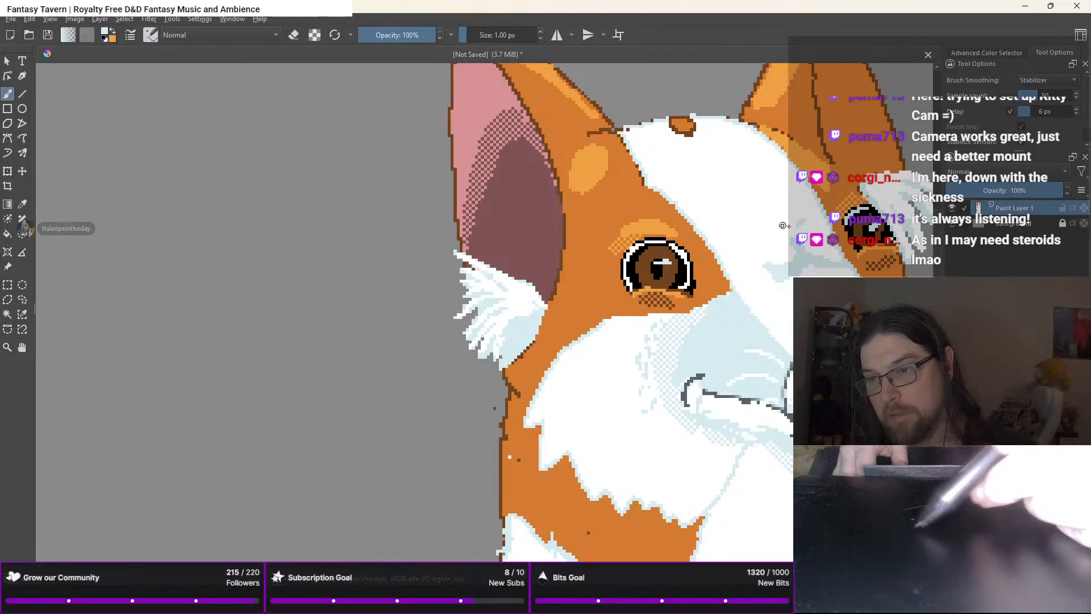
pyautogui.moveTo(783, 226); pyautogui.dragTo(748, 226)
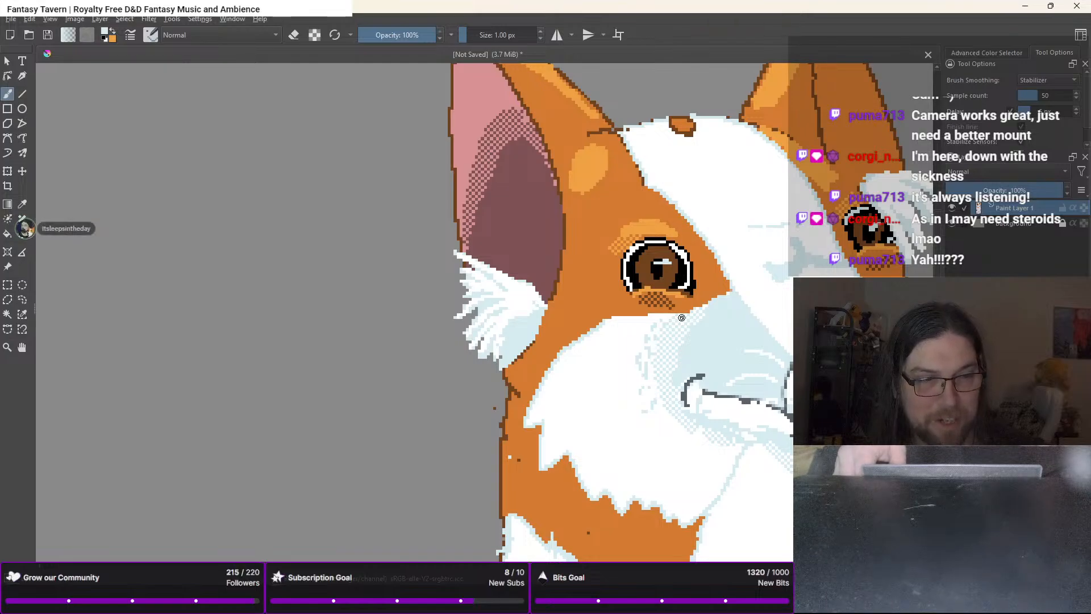
# Dither the lower cheek and throat below the mouth in light blue with the 12 px dither brush
pyautogui.scroll(-1, 681, 318)
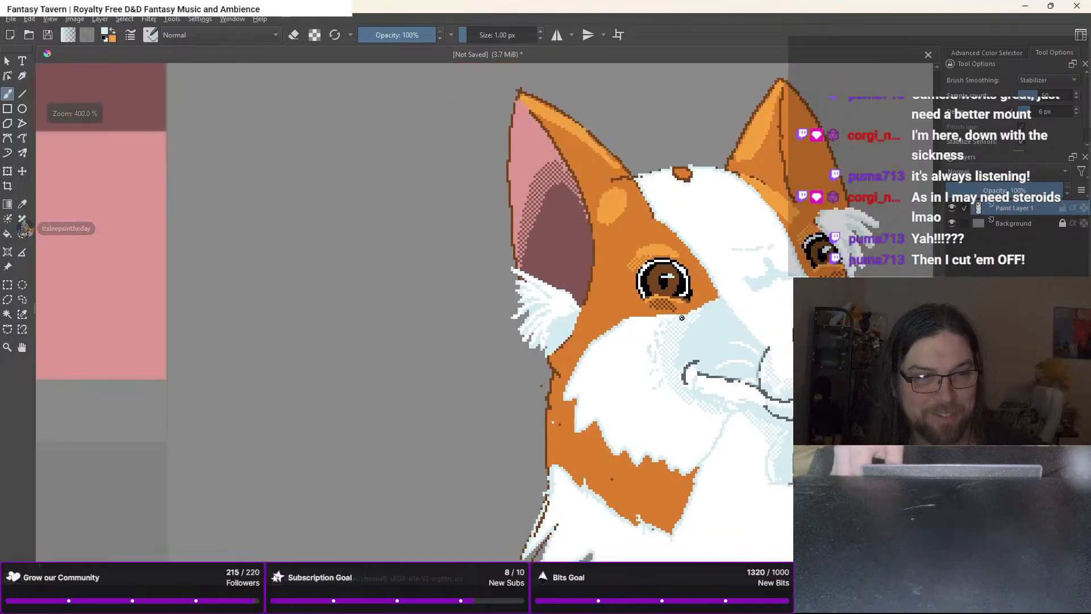
pyautogui.moveTo(681, 317); pyautogui.dragTo(606, 290)
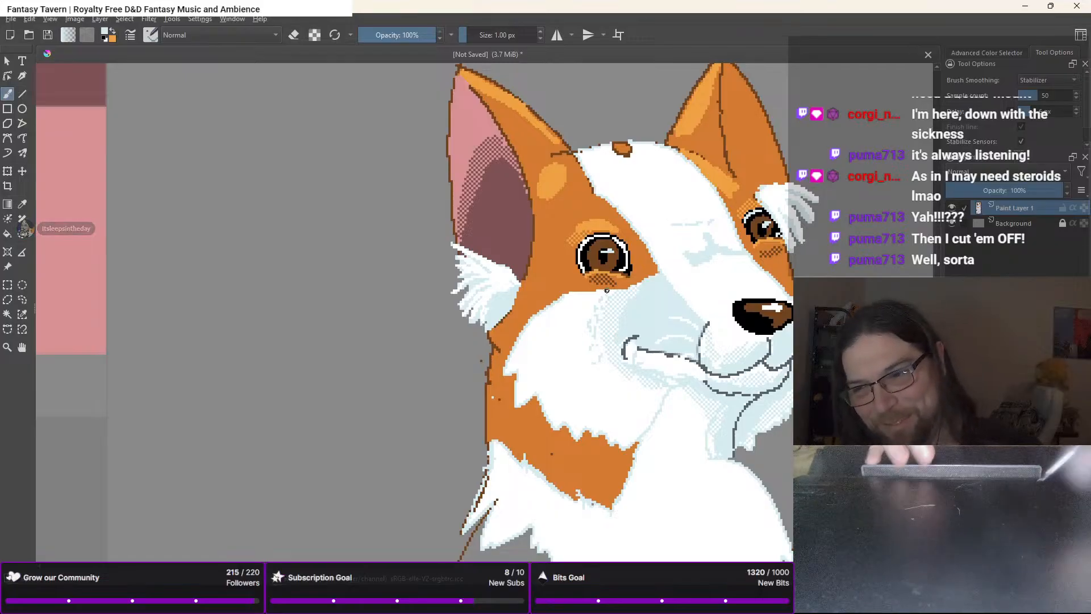
pyautogui.rightClick(637, 376)
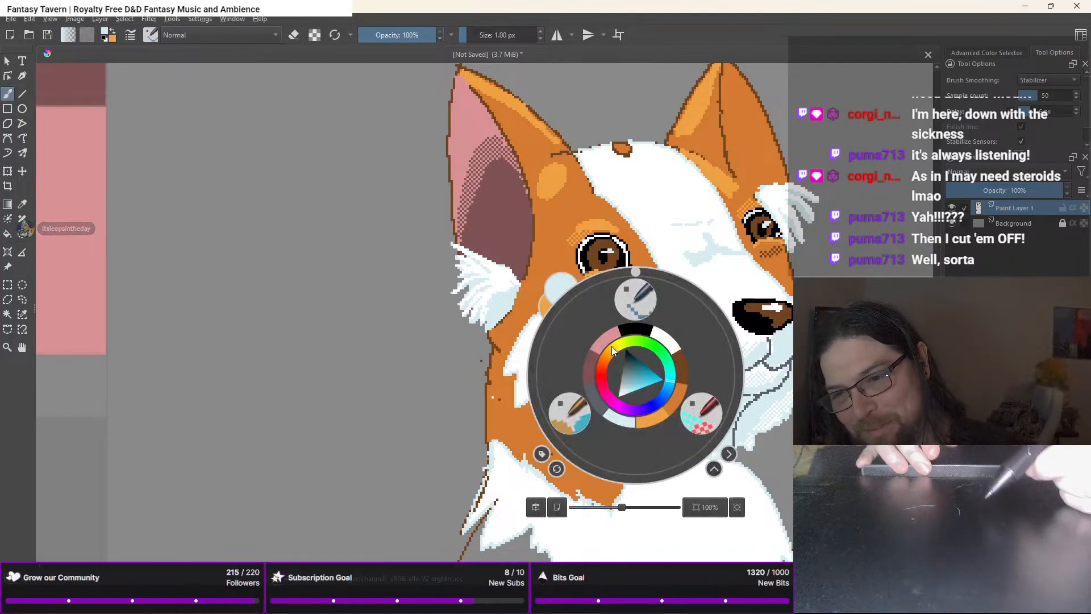
pyautogui.click(620, 421)
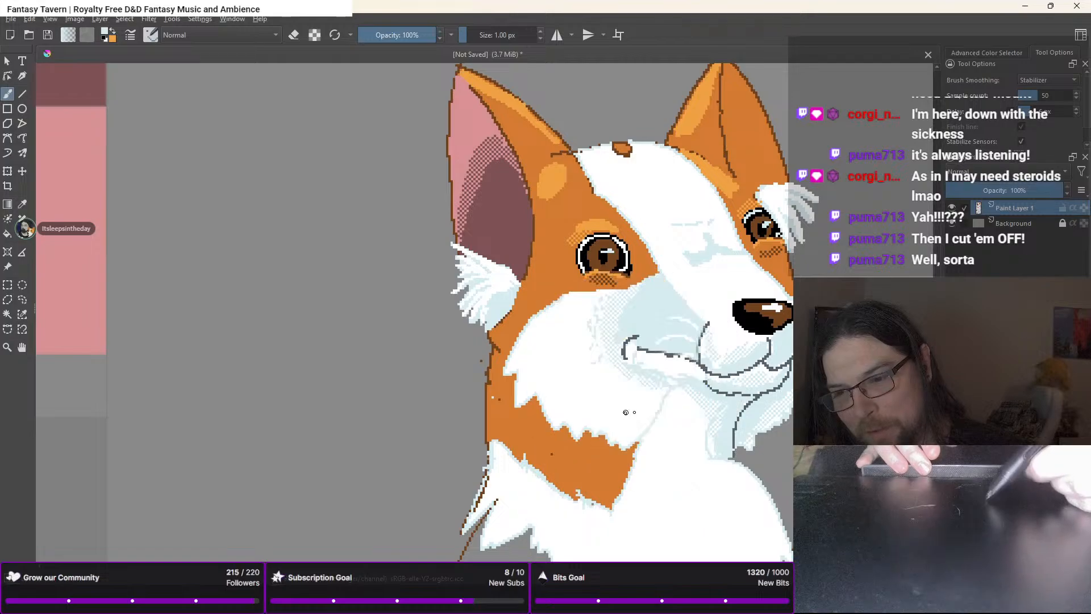
pyautogui.rightClick(663, 408)
pyautogui.click(728, 443)
pyautogui.moveTo(707, 433)
pyautogui.mouseDown()
pyautogui.moveTo(719, 408)
pyautogui.moveTo(707, 439)
pyautogui.moveTo(675, 398)
pyautogui.mouseUp()
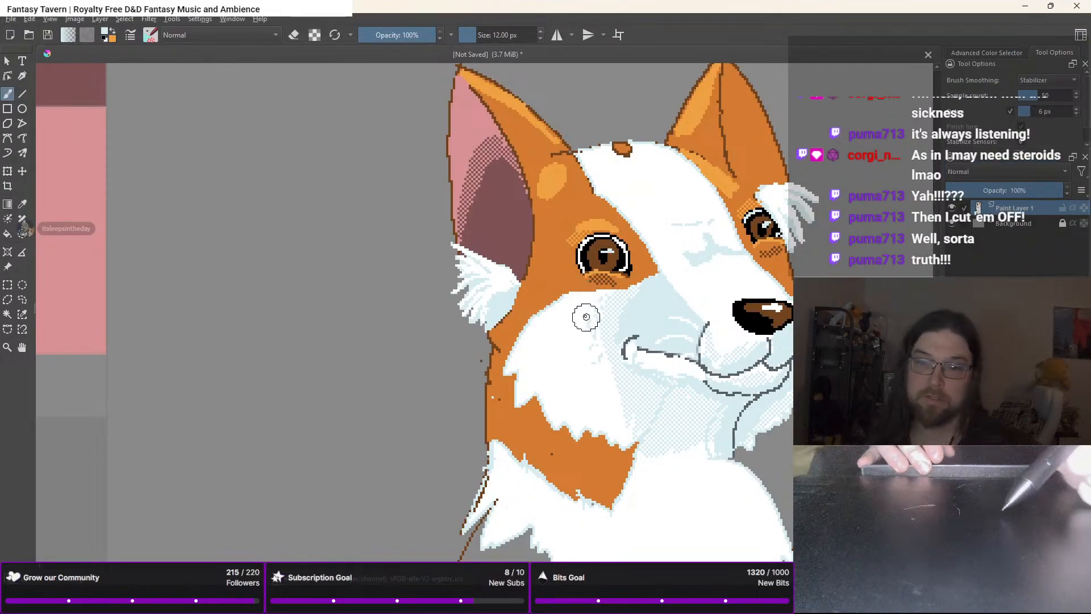
# Dither light orange over the ears' outer fur, the brow area, the near temple and the outer edge of the neck
pyautogui.rightClick(581, 287)
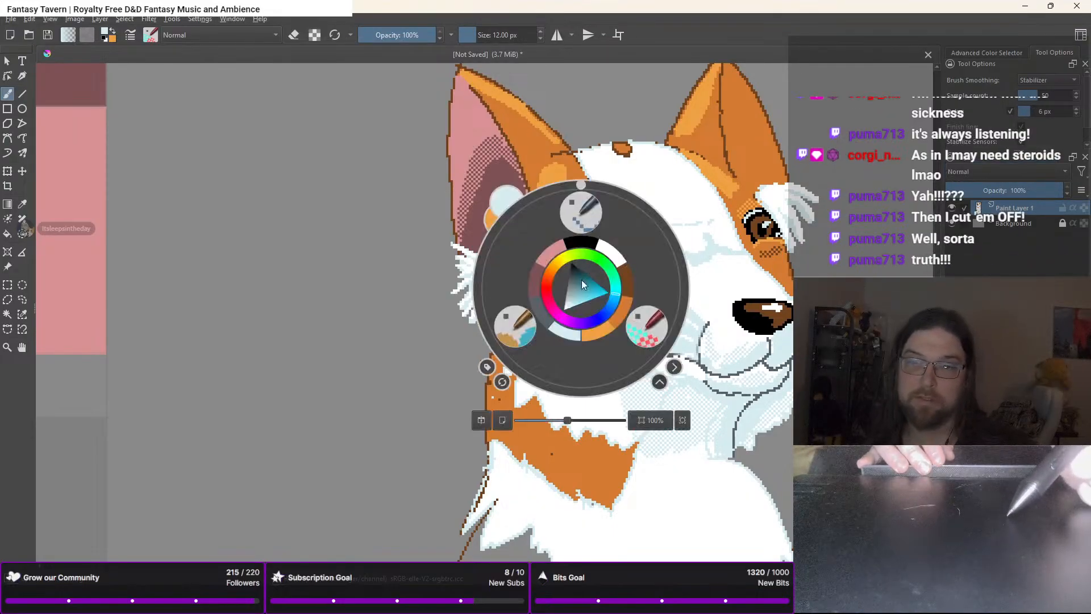
pyautogui.click(601, 330)
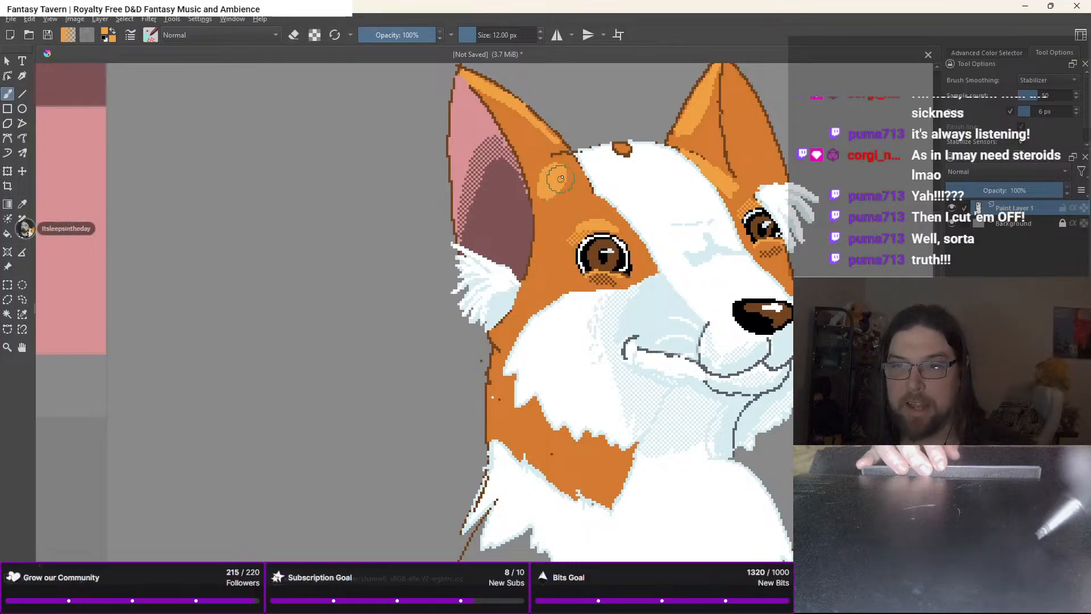
pyautogui.moveTo(561, 178); pyautogui.dragTo(507, 106)
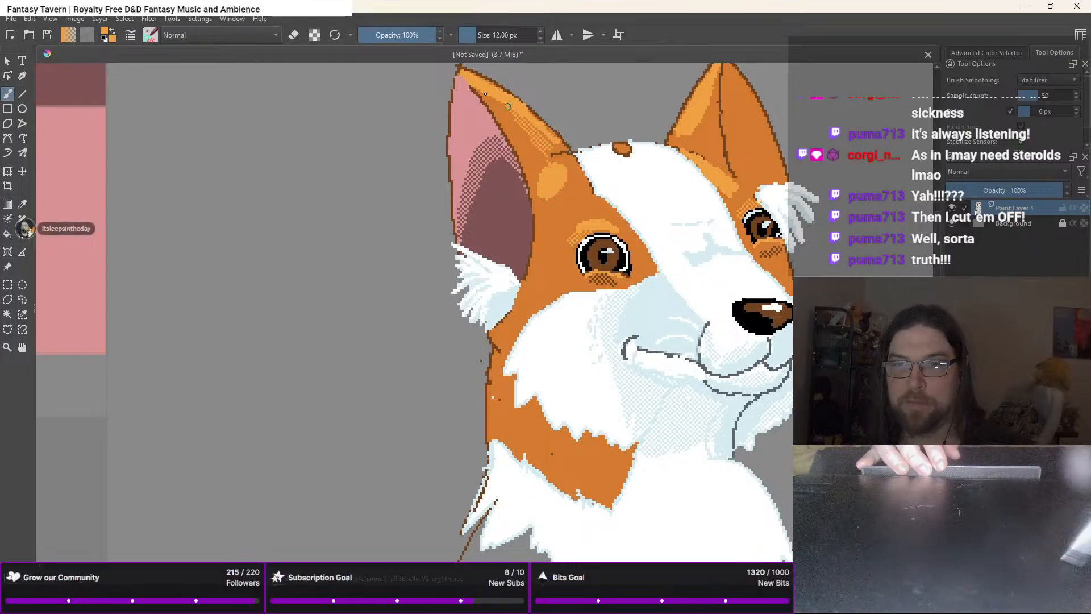
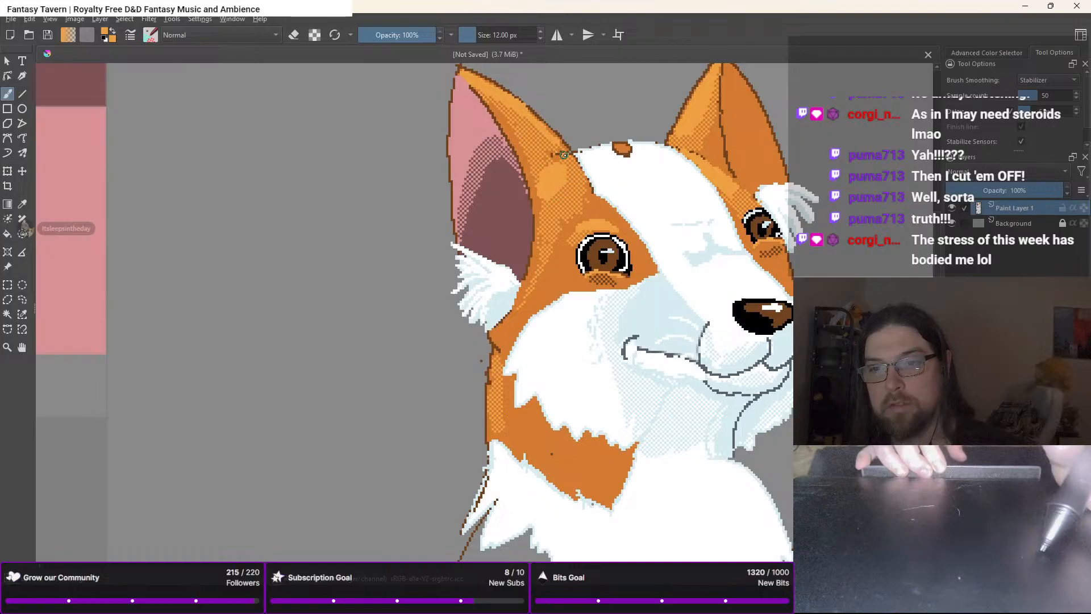
# Dither light blue shading across the white fur between the eyes, above the snout's shadow crease
pyautogui.rightClick(638, 242)
pyautogui.click(620, 284)
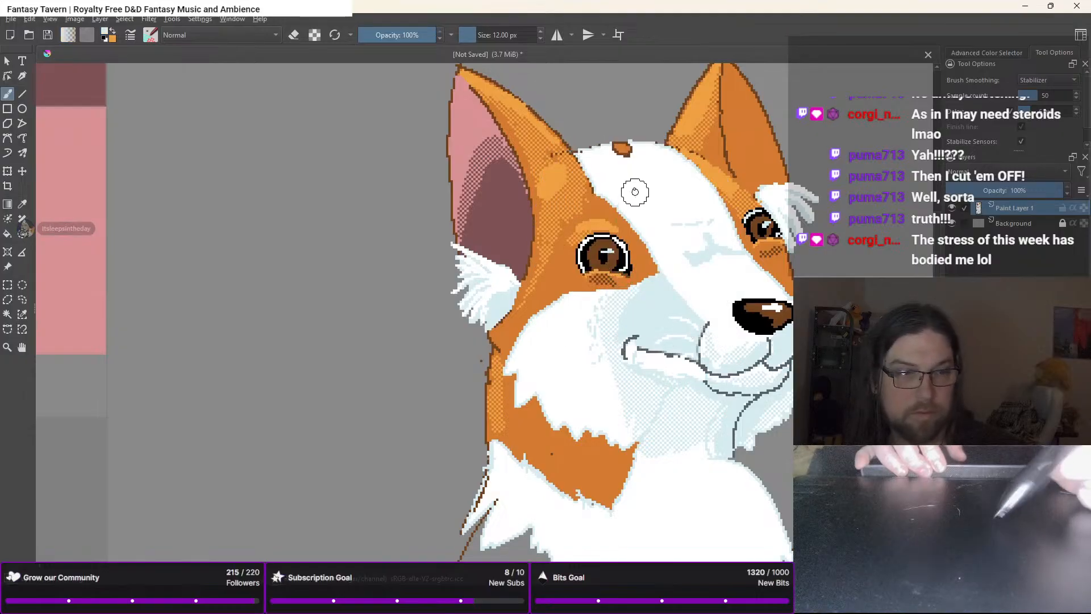
pyautogui.moveTo(694, 212)
pyautogui.mouseDown()
pyautogui.moveTo(692, 236)
pyautogui.moveTo(672, 241)
pyautogui.mouseUp()
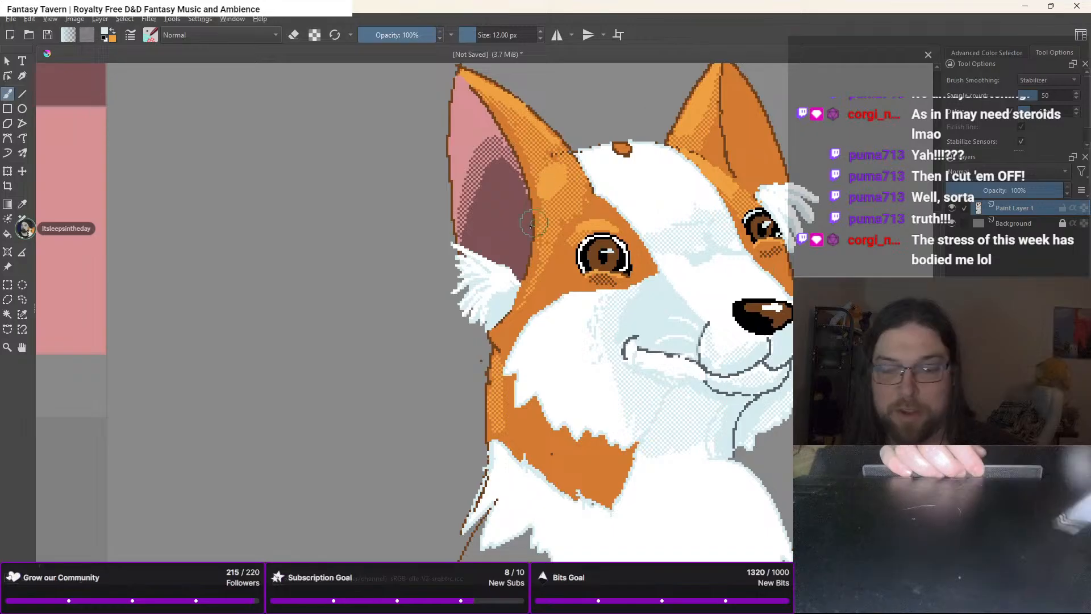
# Outline a rounded shadow area inside the far ear in dark mauve with the 1 px brush
pyautogui.rightClick(503, 230)
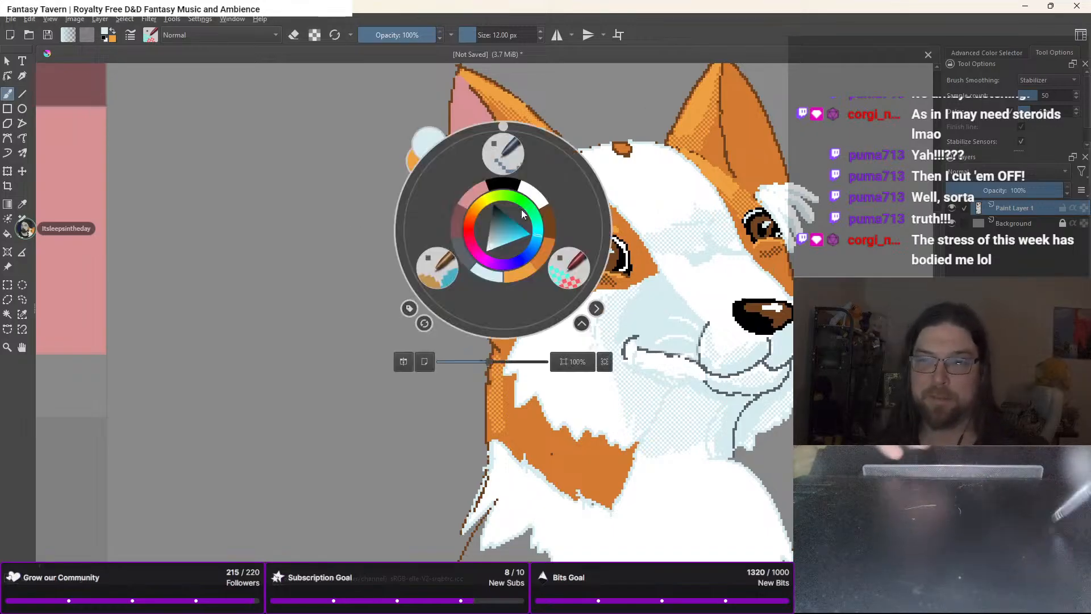
pyautogui.click(459, 219)
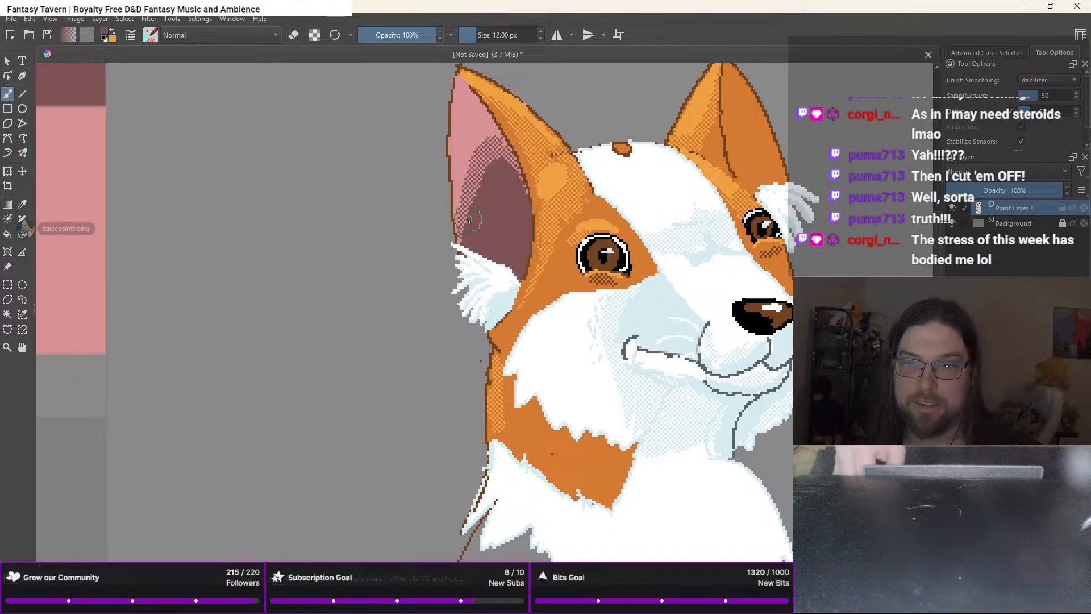
pyautogui.rightClick(487, 200)
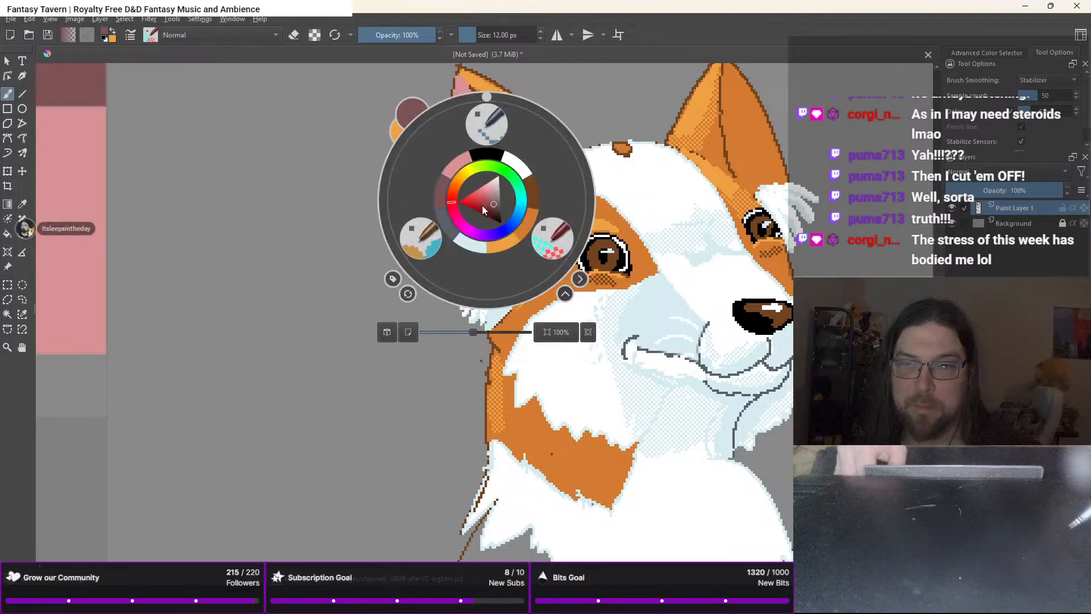
pyautogui.click(428, 237)
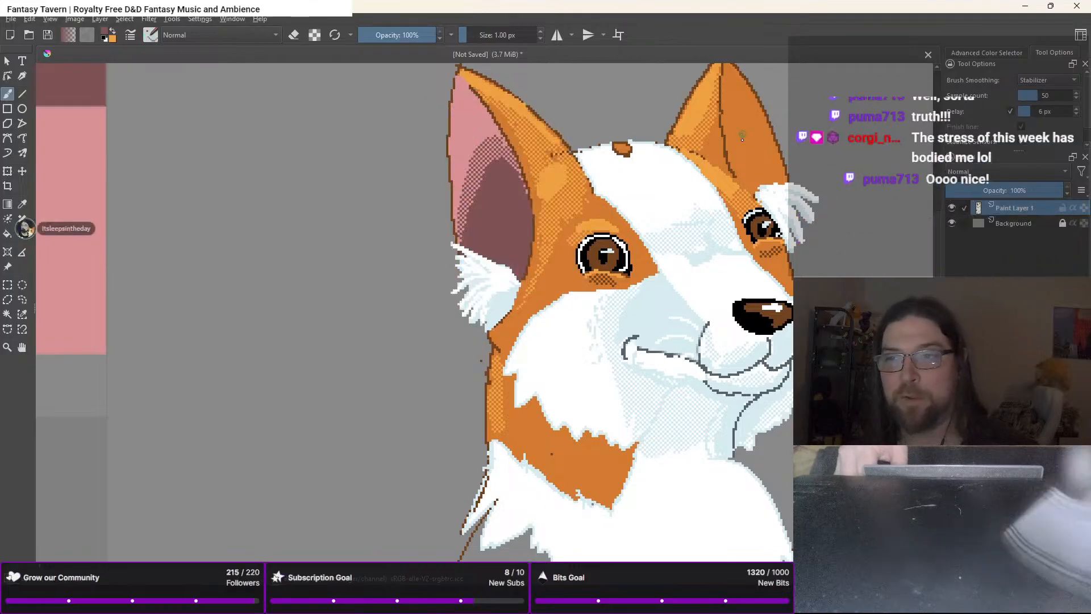
pyautogui.rightClick(504, 232)
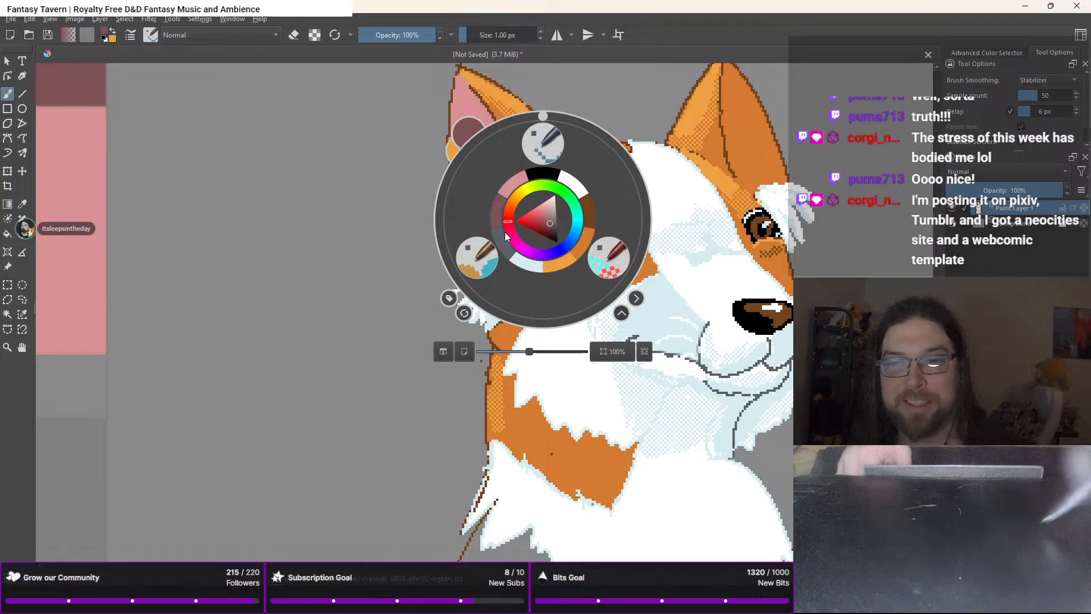
pyautogui.click(540, 141)
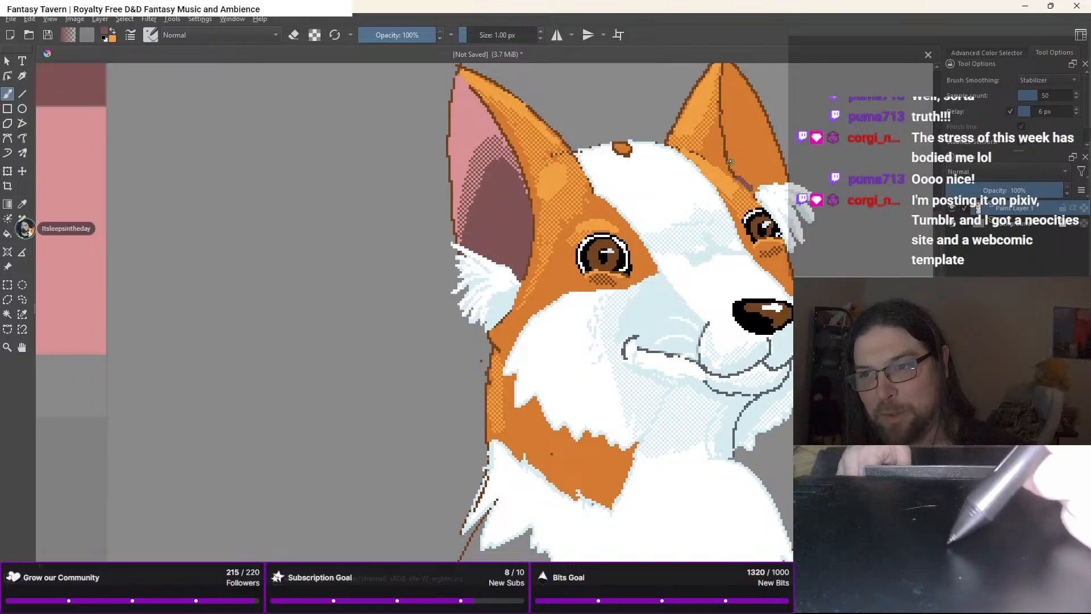
pyautogui.moveTo(735, 139)
pyautogui.mouseDown()
pyautogui.moveTo(755, 120)
pyautogui.moveTo(769, 132)
pyautogui.mouseUp()
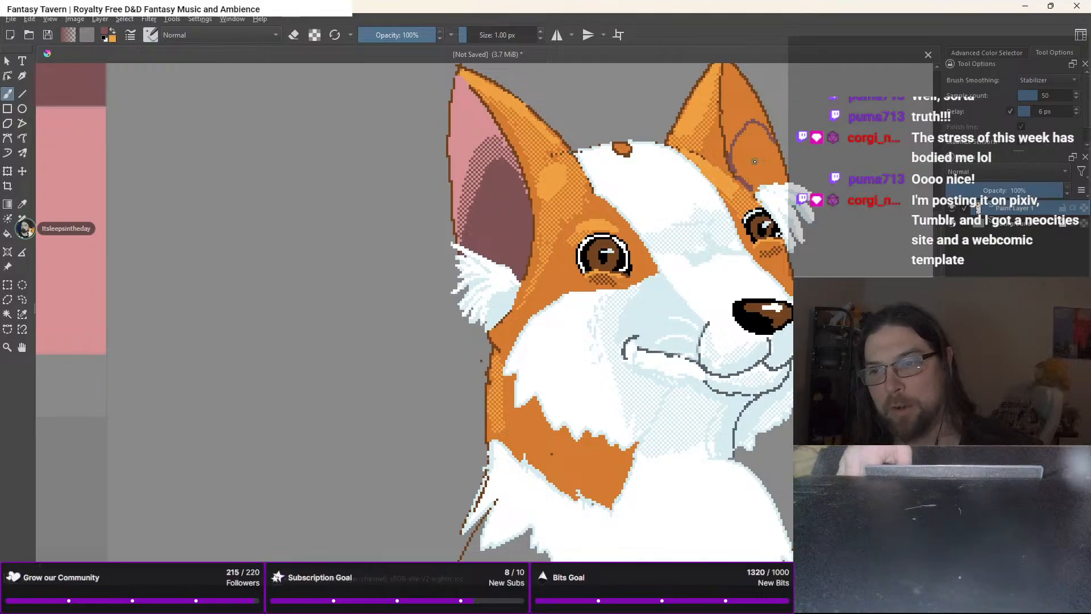
# Fill the outlined shadow area inside the far ear with dark mauve
pyautogui.scroll(3, 755, 161)
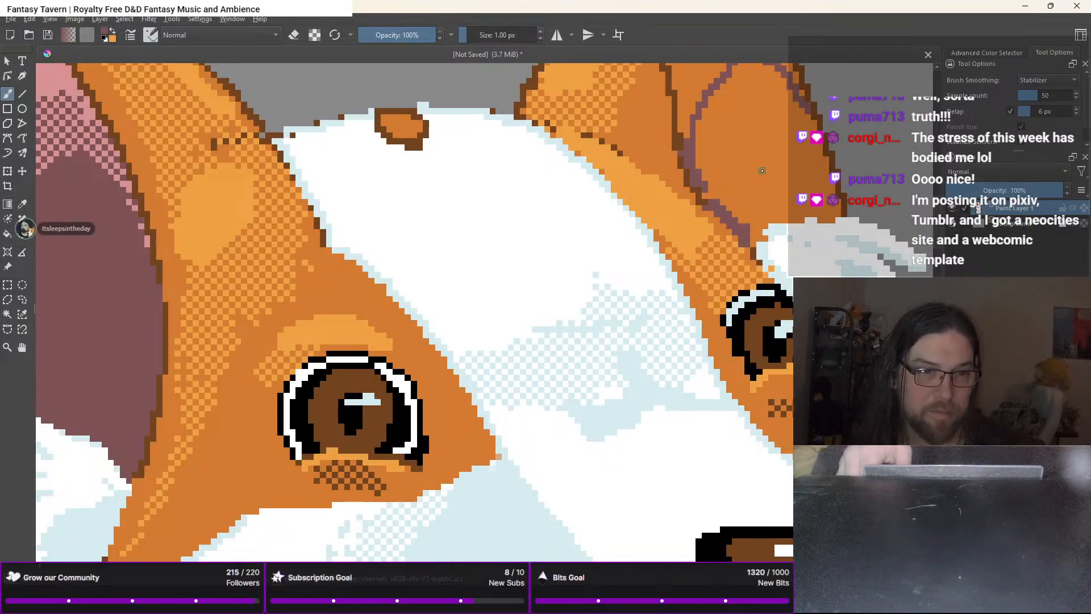
pyautogui.press('f')
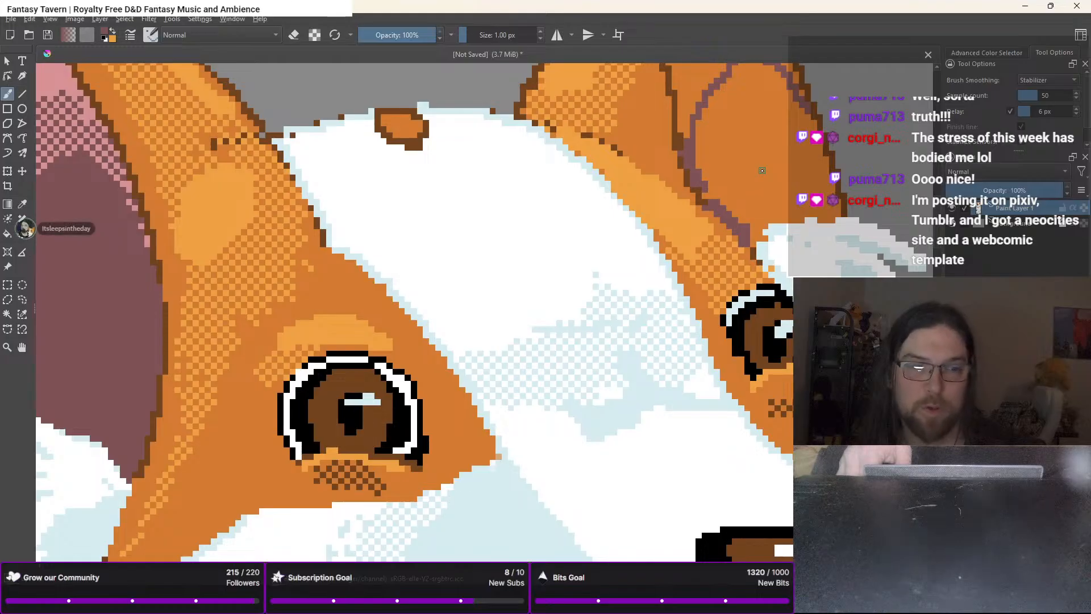
pyautogui.click(762, 165)
# Touch up the inner tip of the far ear in pink and fill the remaining orange inner ear with pink
pyautogui.scroll(-2, 761, 161)
pyautogui.moveTo(762, 161); pyautogui.dragTo(705, 282)
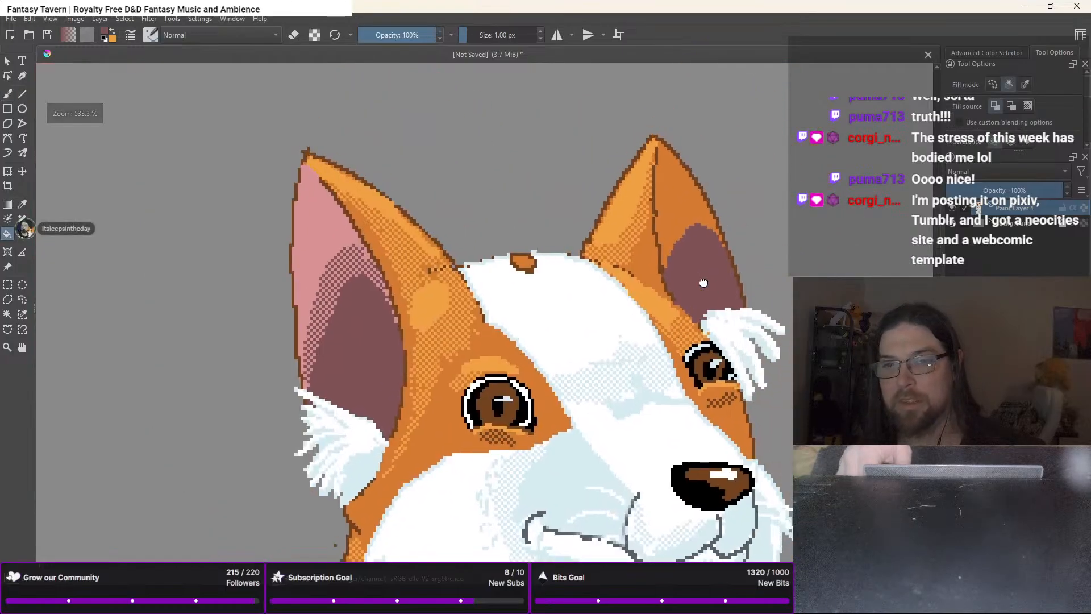
pyautogui.rightClick(436, 225)
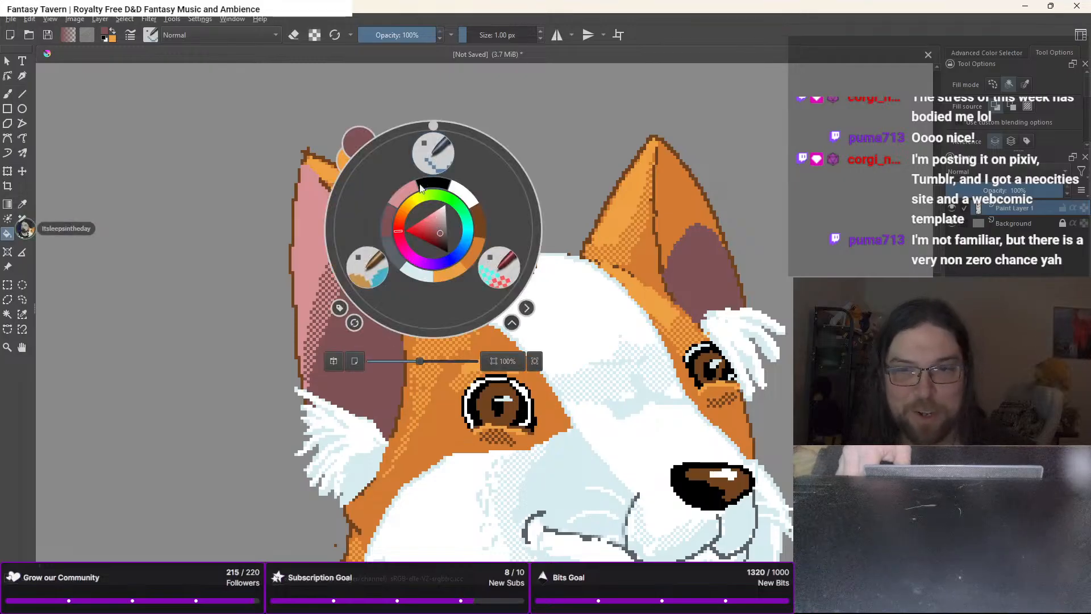
pyautogui.rightClick(404, 189)
pyautogui.scroll(2, 658, 142)
pyautogui.press('b')
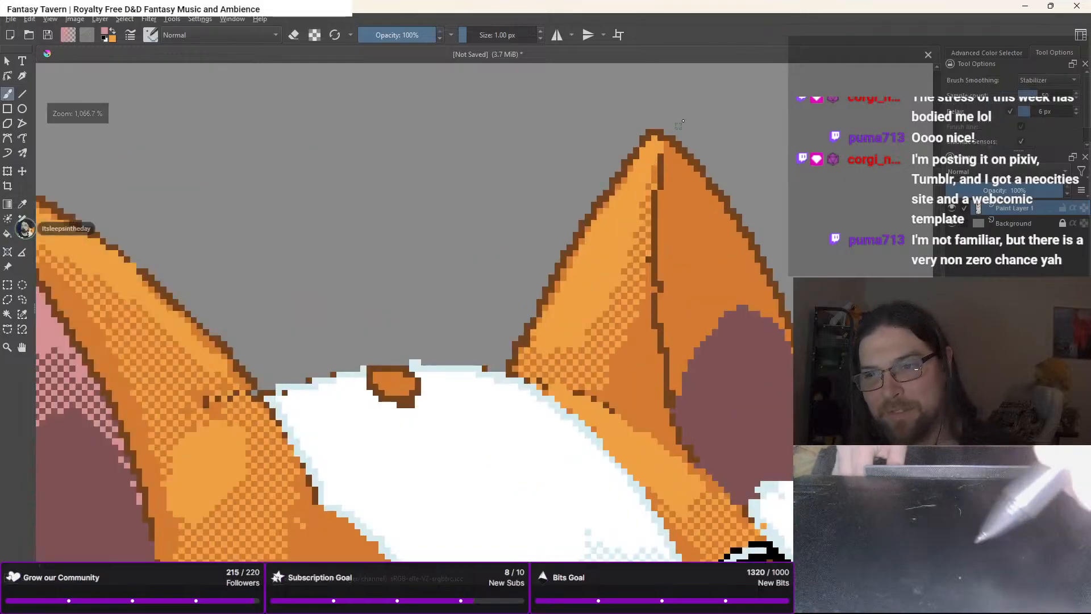
pyautogui.click(665, 148)
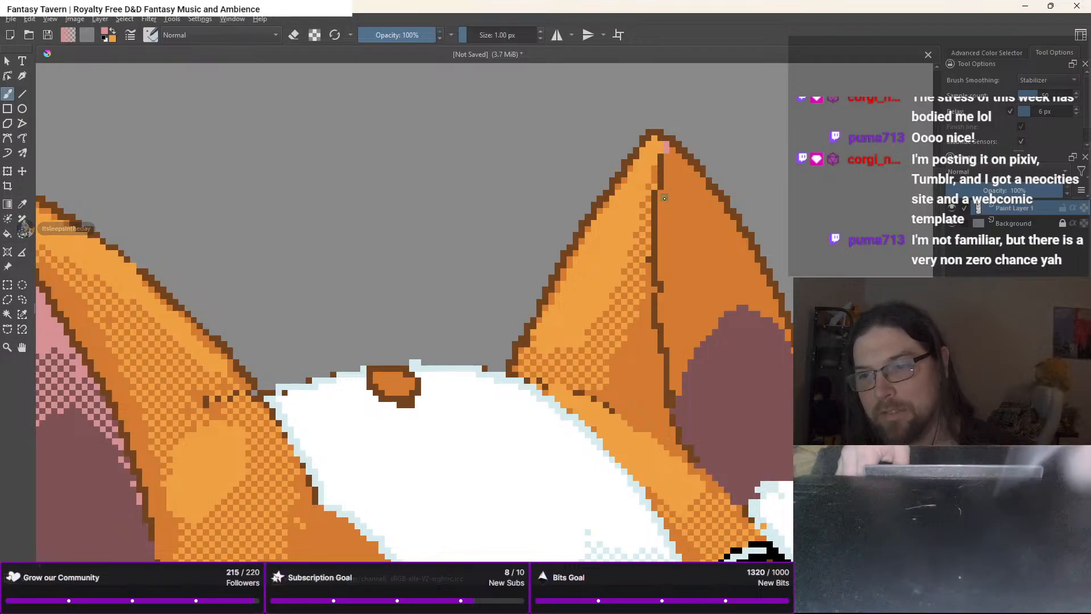
pyautogui.press('f')
pyautogui.click(709, 234)
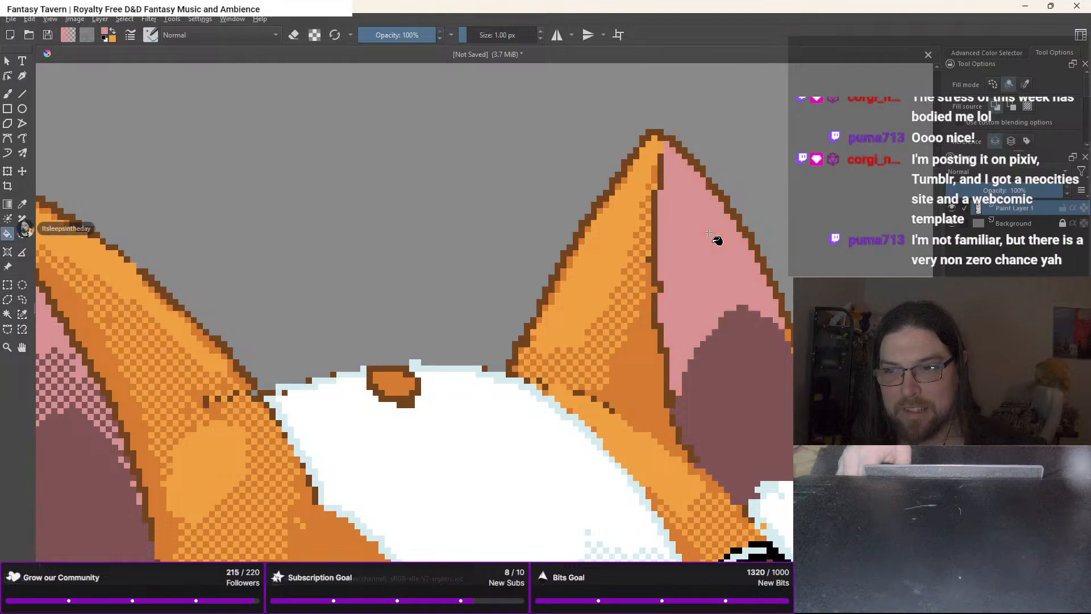
# Dither the transition between the pink and the dark mauve shadow inside the far ear with the 12 px dither brush
pyautogui.scroll(-4, 709, 250)
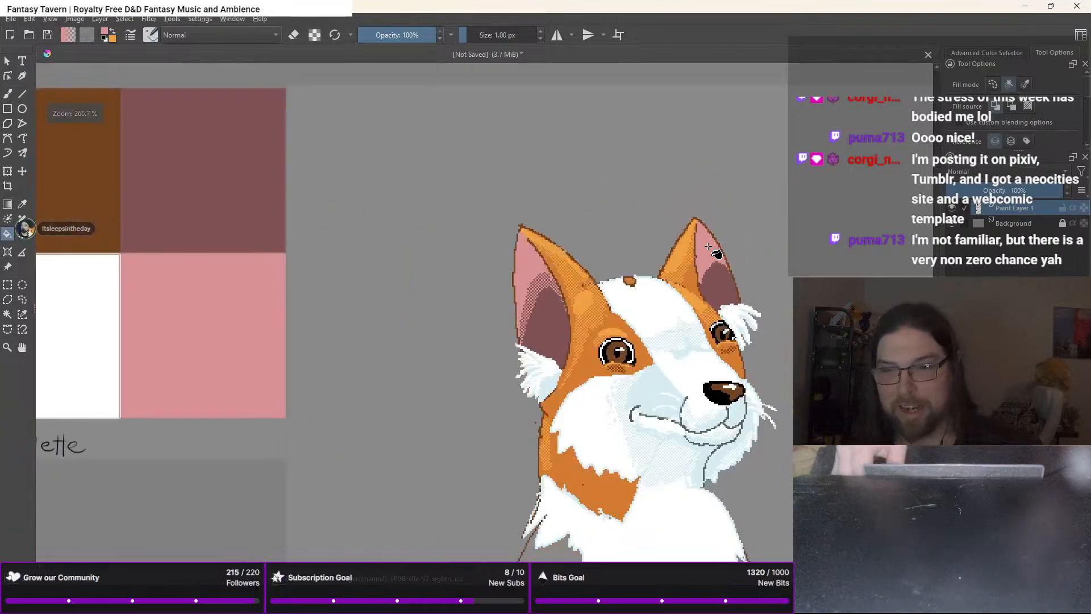
pyautogui.scroll(4, 640, 324)
pyautogui.rightClick(663, 288)
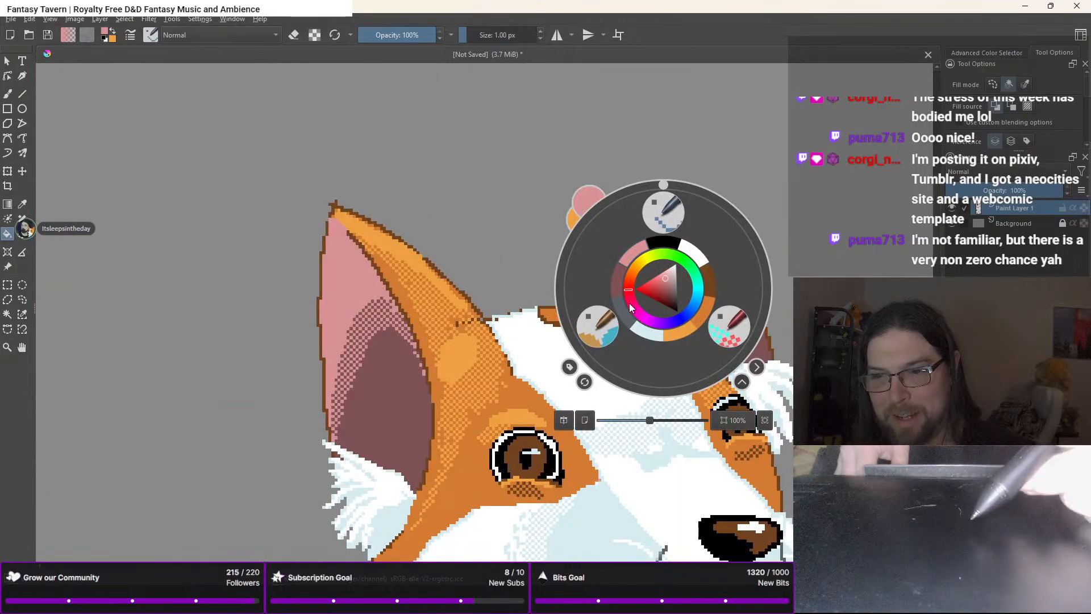
pyautogui.click(722, 322)
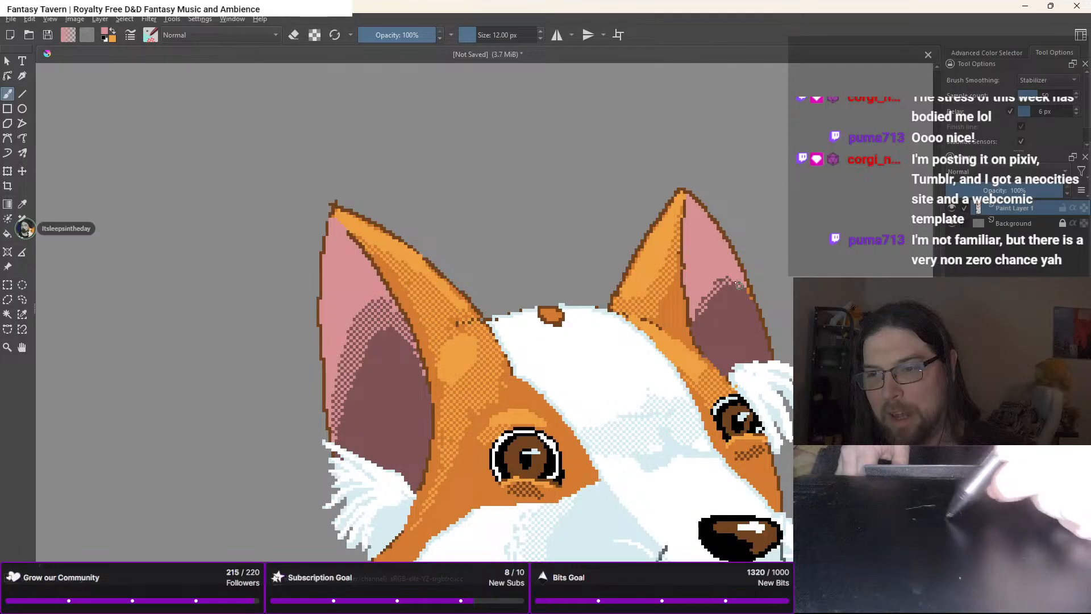
pyautogui.rightClick(705, 289)
pyautogui.click(667, 282)
pyautogui.rightClick(667, 281)
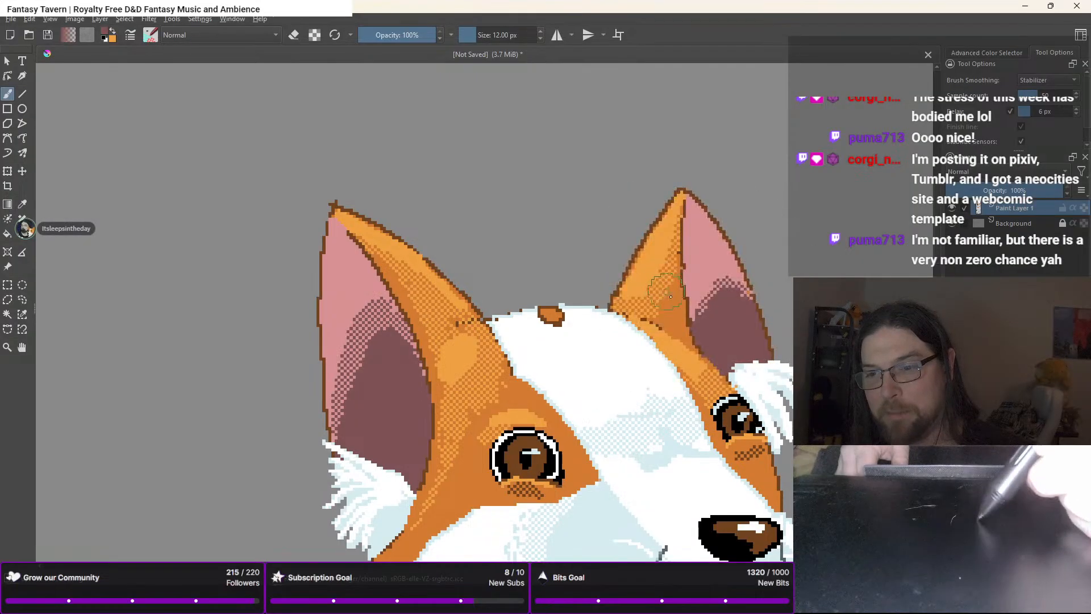
pyautogui.moveTo(700, 317); pyautogui.dragTo(716, 292)
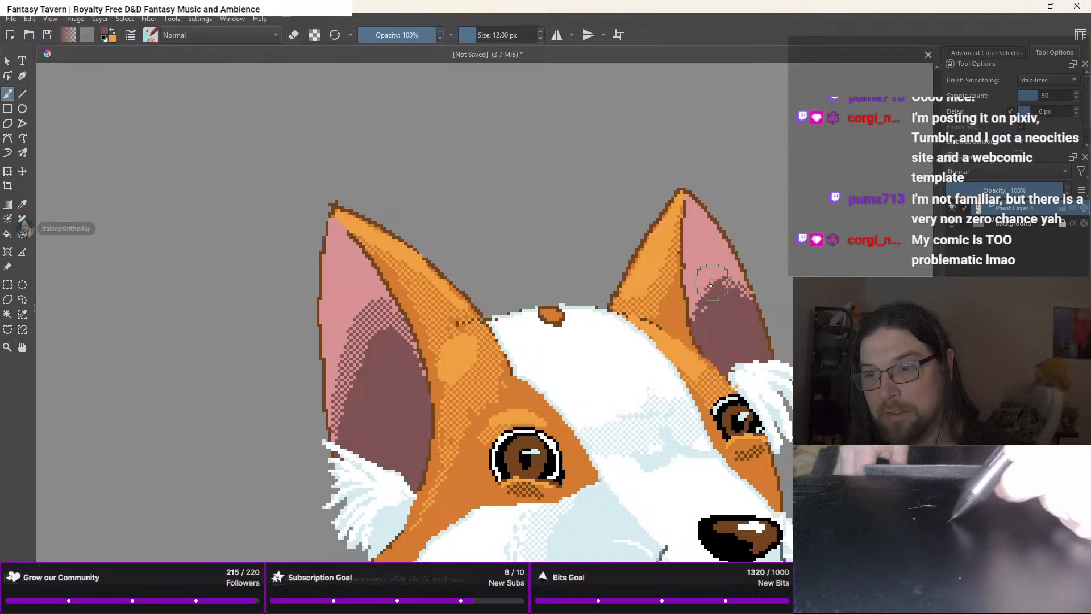
pyautogui.rightClick(703, 290)
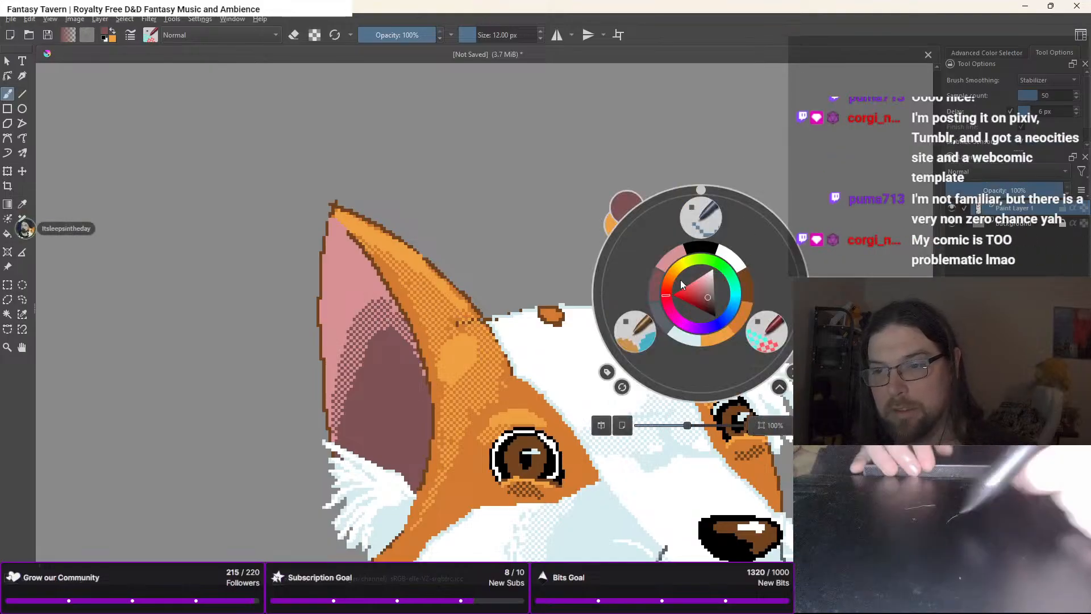
pyautogui.rightClick(680, 283)
pyautogui.moveTo(701, 323); pyautogui.dragTo(706, 287)
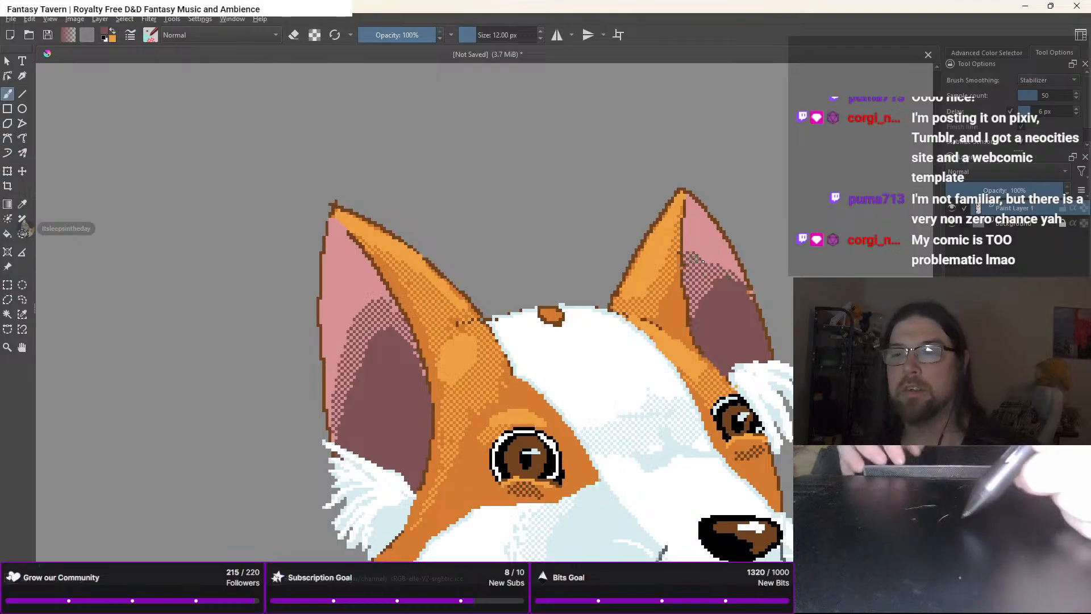
pyautogui.scroll(-2, 710, 325)
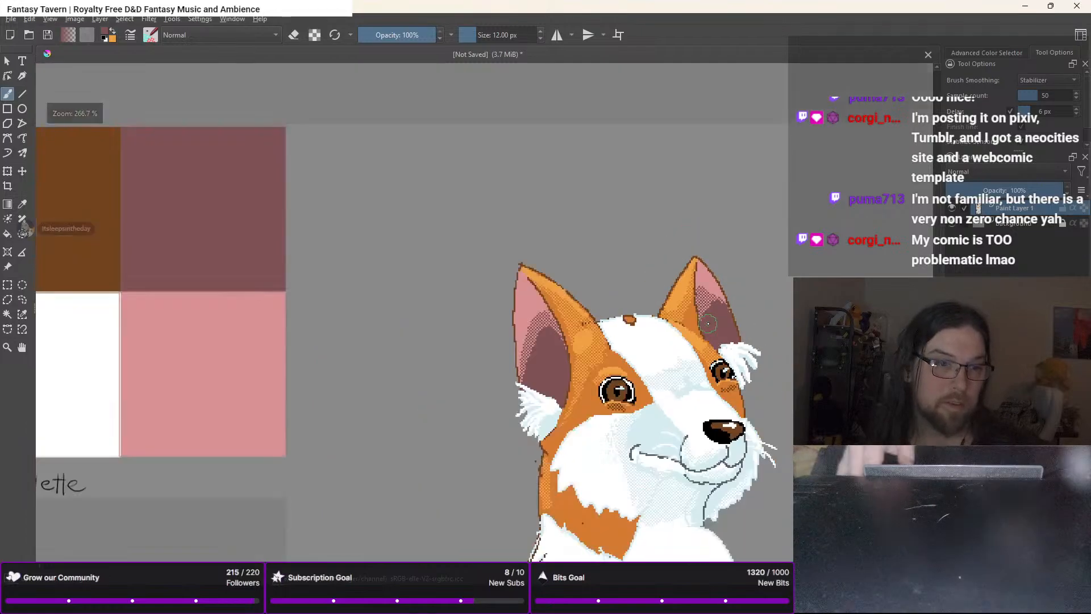
pyautogui.moveTo(708, 321)
pyautogui.mouseDown()
pyautogui.moveTo(506, 189)
pyautogui.moveTo(591, 148)
pyautogui.mouseUp()
pyautogui.scroll(2, 590, 148)
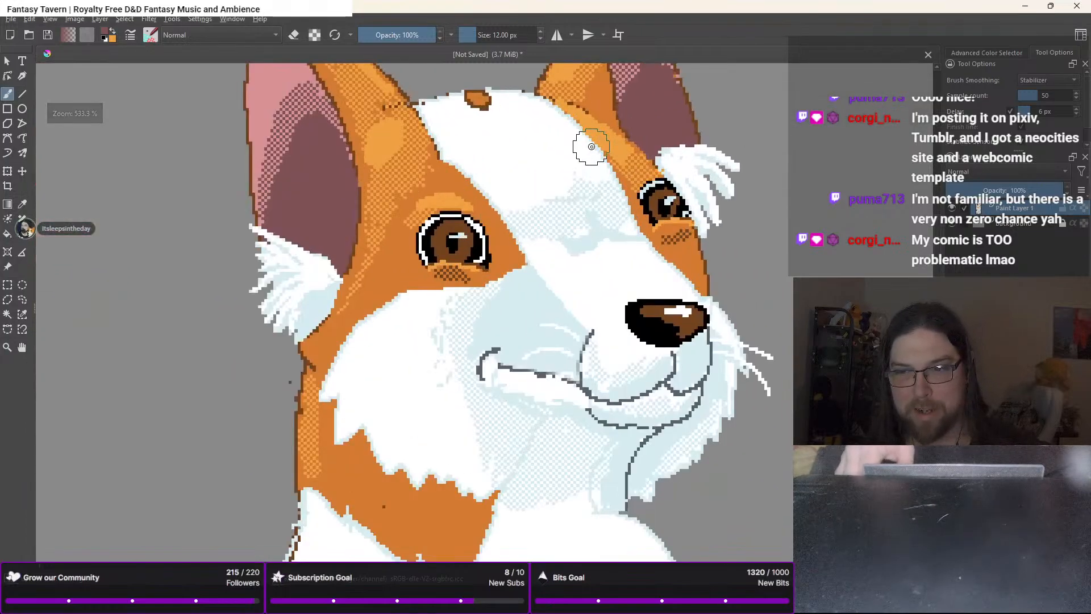
pyautogui.scroll(-1, 591, 148)
pyautogui.scroll(1, 402, 334)
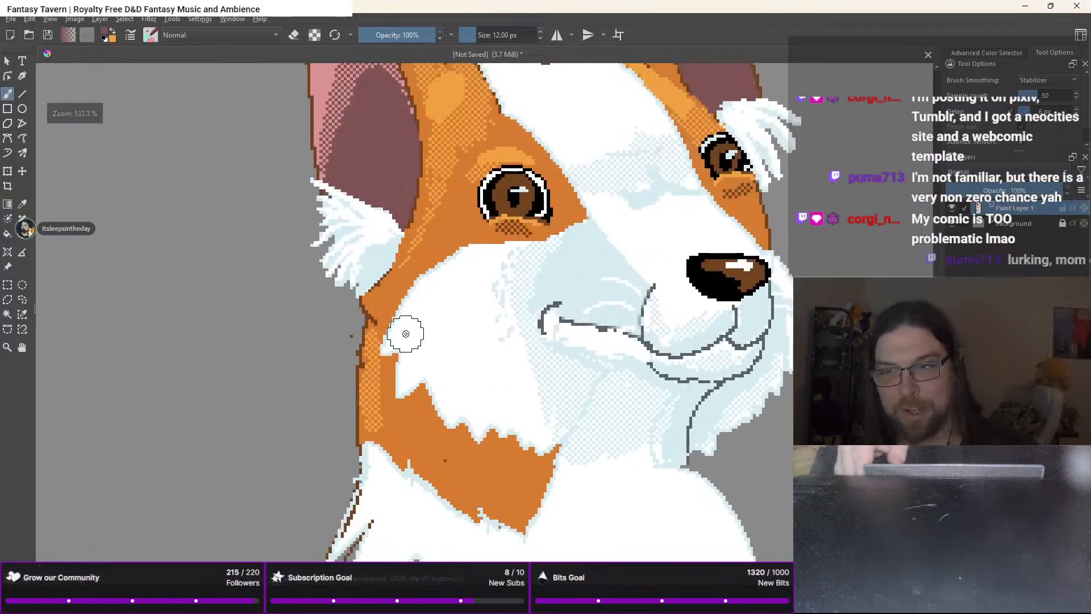
# Pick light blue and dither fur tufts along the outer edge of the white cheek with the 12 px dither brush
pyautogui.rightClick(471, 259)
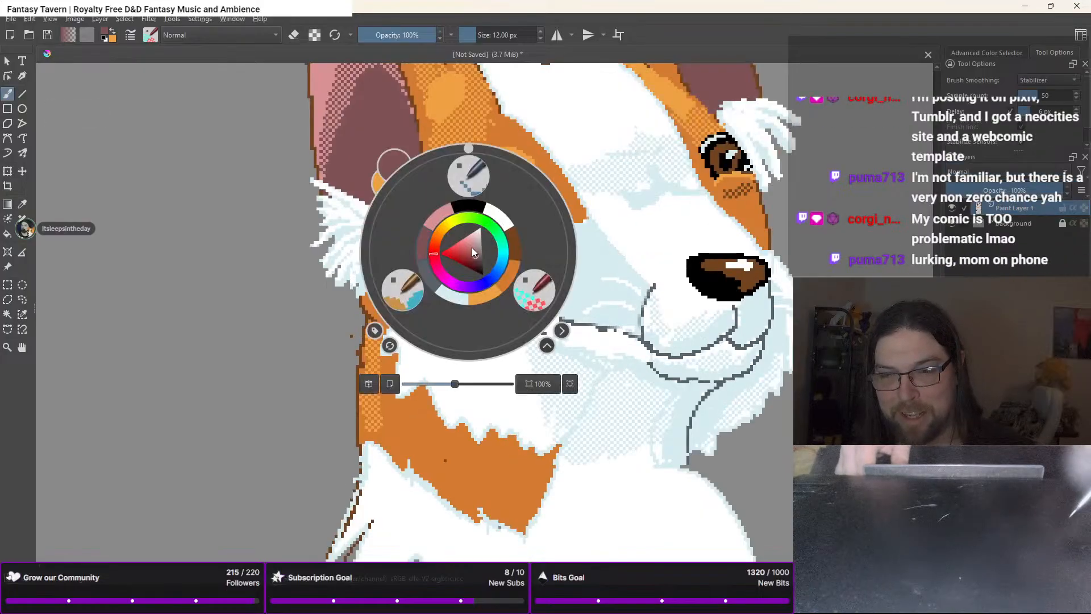
pyautogui.rightClick(473, 244)
pyautogui.rightClick(492, 249)
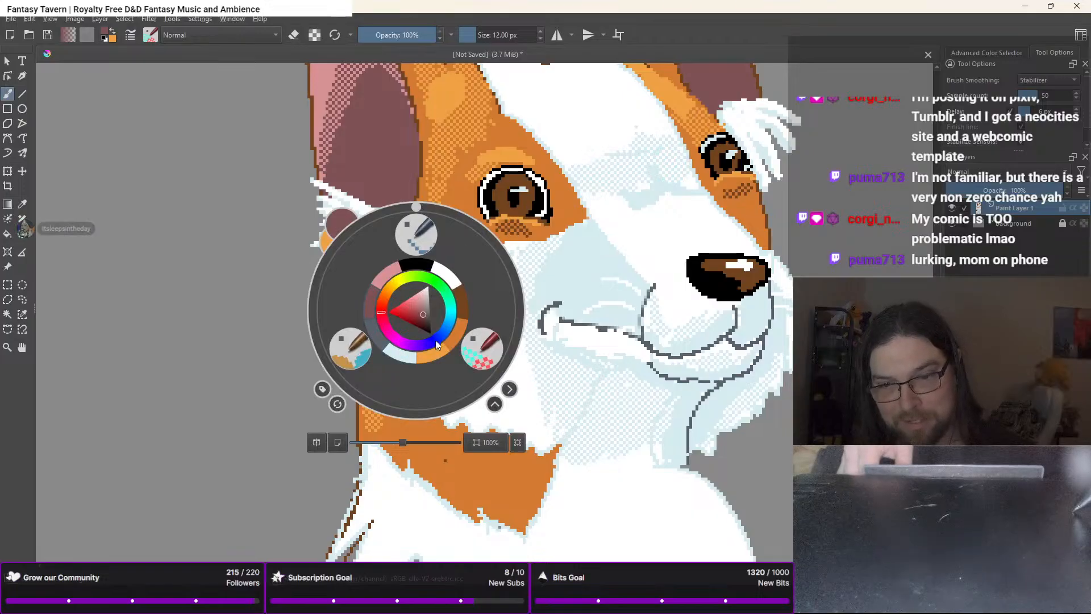
pyautogui.click(401, 355)
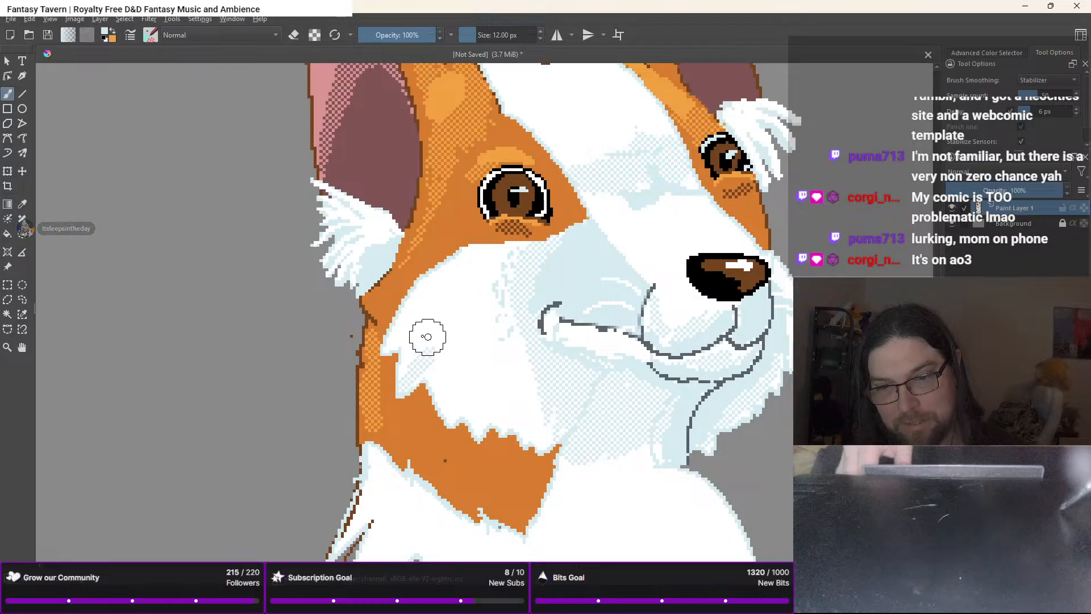
pyautogui.moveTo(427, 336); pyautogui.dragTo(387, 352)
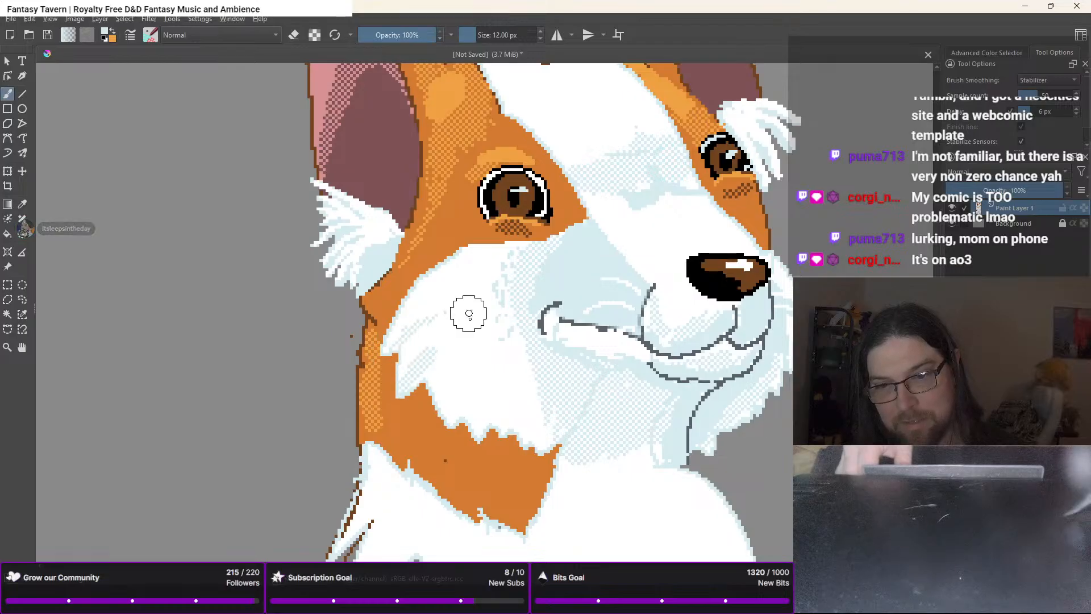
pyautogui.moveTo(453, 410); pyautogui.dragTo(472, 361)
pyautogui.moveTo(483, 433); pyautogui.dragTo(490, 408)
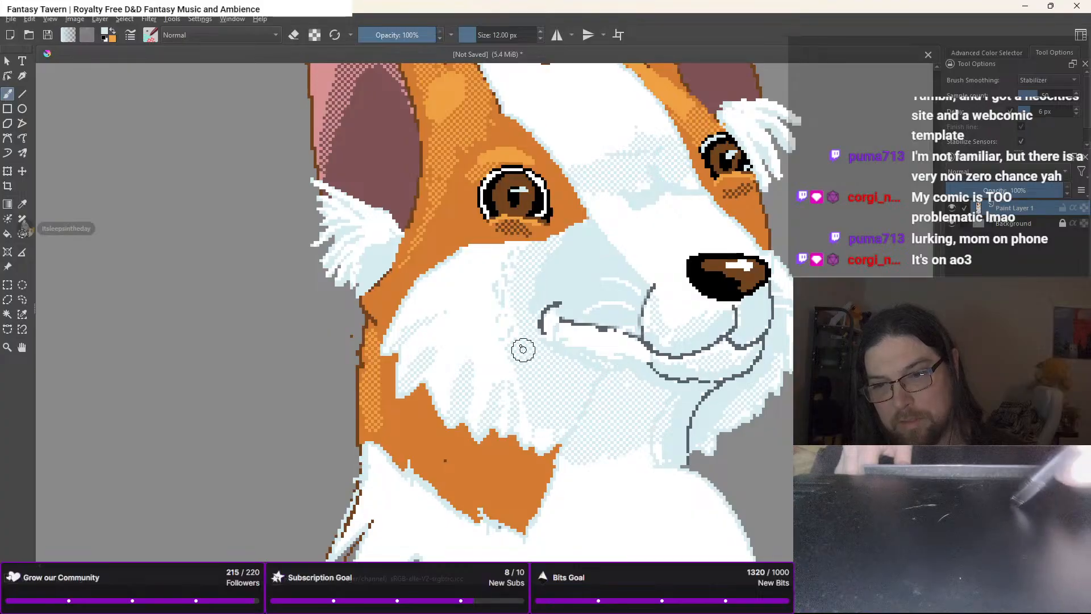
# Dither light-blue shading around the outer edges and lower tip of the white chest fur with the 12 px dither brush
pyautogui.scroll(-2, 519, 245)
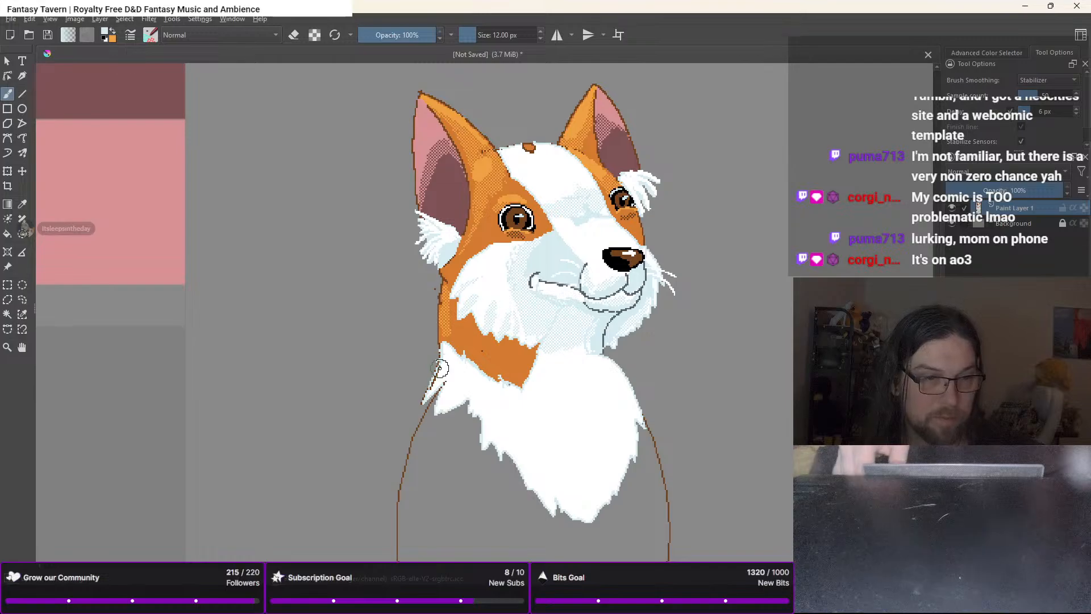
pyautogui.scroll(3, 441, 368)
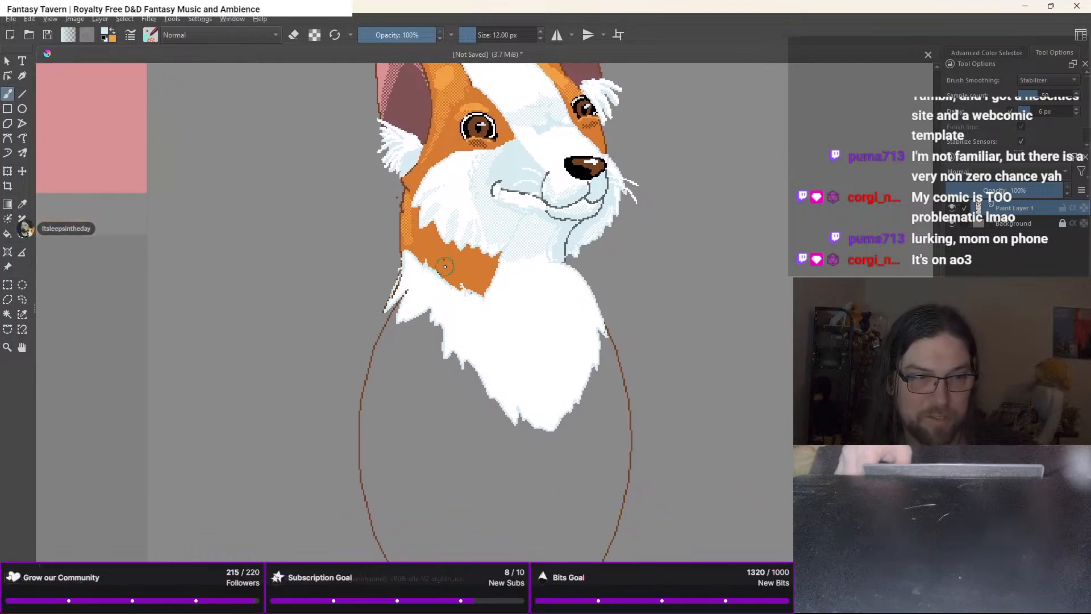
pyautogui.moveTo(445, 267); pyautogui.dragTo(420, 272)
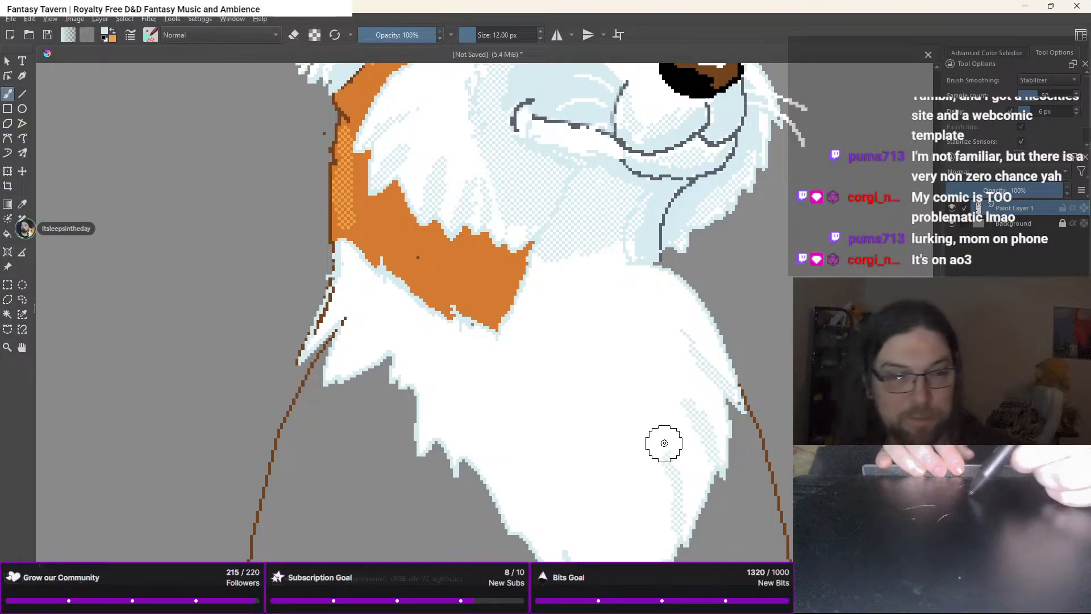
pyautogui.moveTo(662, 443); pyautogui.dragTo(709, 289)
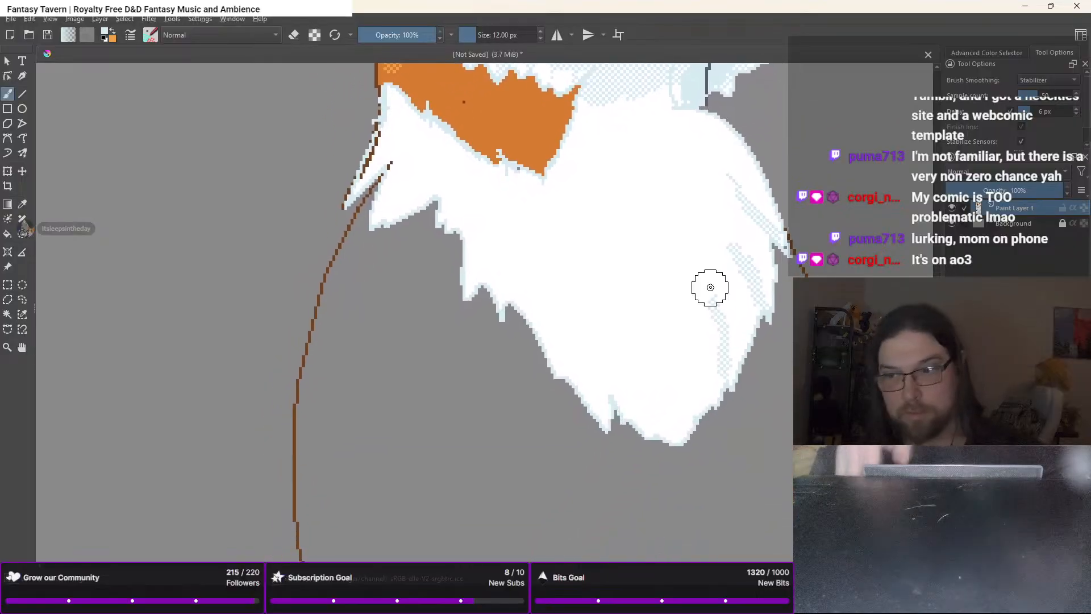
pyautogui.moveTo(695, 426)
pyautogui.mouseDown()
pyautogui.moveTo(650, 374)
pyautogui.moveTo(656, 355)
pyautogui.moveTo(632, 367)
pyautogui.moveTo(655, 427)
pyautogui.mouseUp()
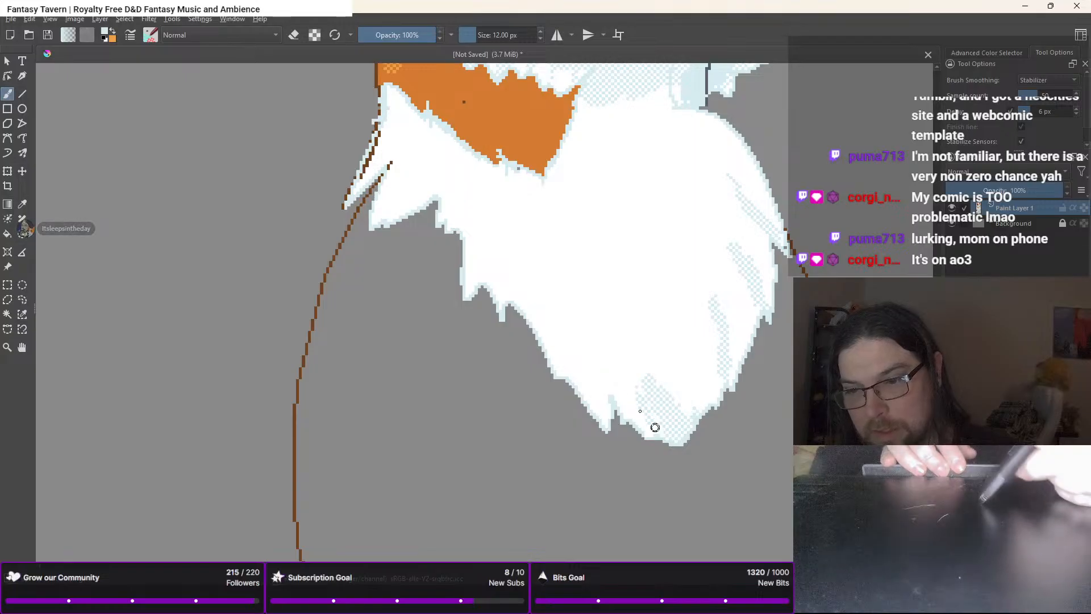
pyautogui.moveTo(620, 391)
pyautogui.mouseDown()
pyautogui.moveTo(606, 406)
pyautogui.moveTo(525, 310)
pyautogui.mouseUp()
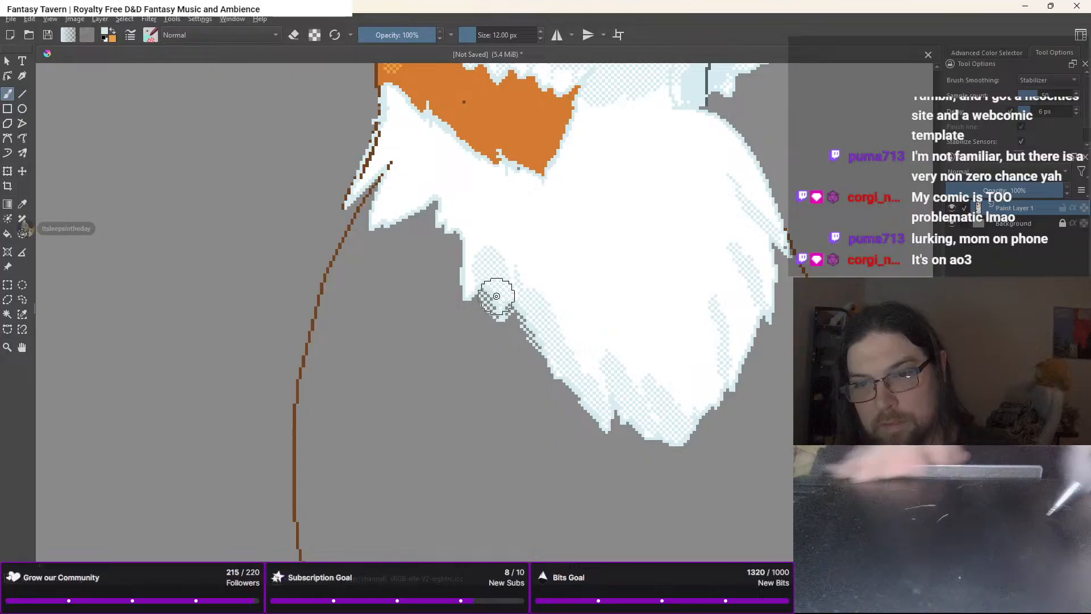
pyautogui.moveTo(499, 302); pyautogui.dragTo(488, 239)
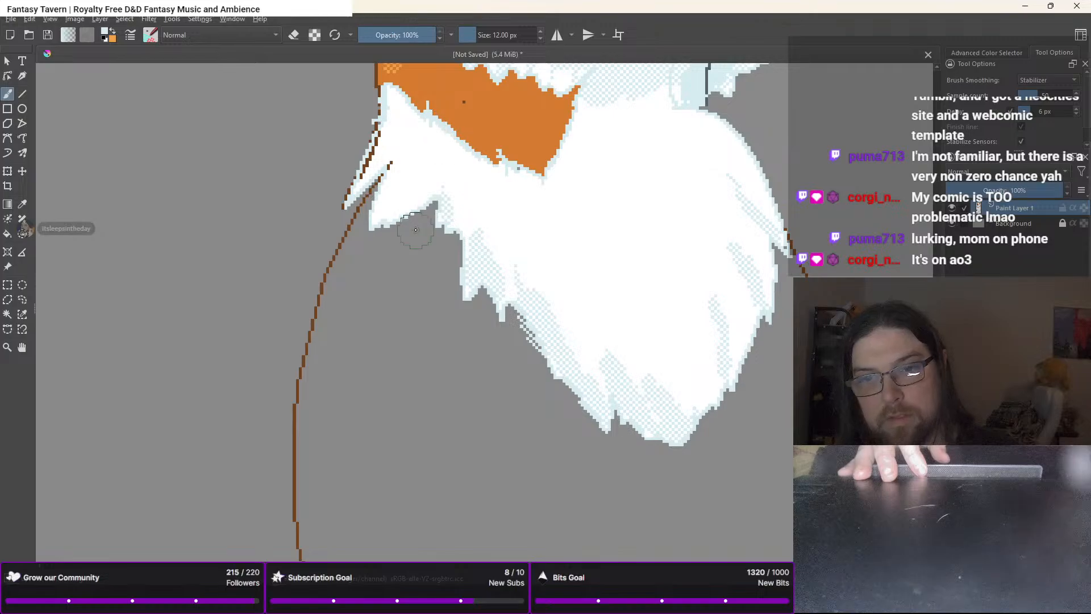
pyautogui.moveTo(377, 213); pyautogui.dragTo(397, 205)
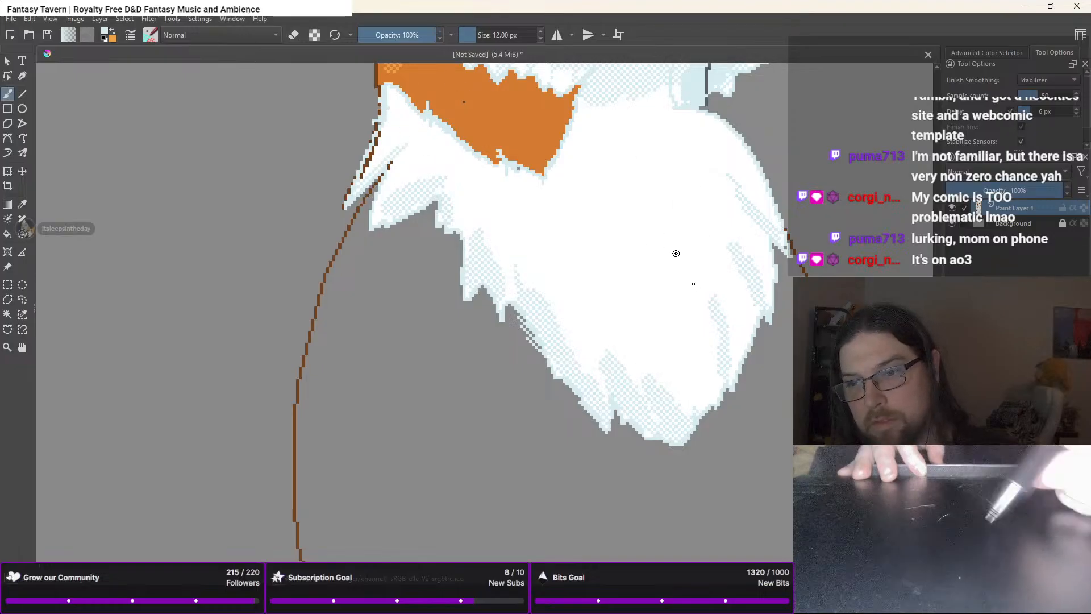
# Dither jagged light-blue fur tufts across the middle of the white chest, undoing the first stroke
pyautogui.moveTo(674, 251)
pyautogui.mouseDown()
pyautogui.moveTo(671, 289)
pyautogui.moveTo(646, 272)
pyautogui.mouseUp()
pyautogui.hotkey('ctrl', 'z')
pyautogui.moveTo(688, 174)
pyautogui.mouseDown()
pyautogui.moveTo(703, 211)
pyautogui.moveTo(700, 271)
pyautogui.mouseUp()
pyautogui.moveTo(665, 214)
pyautogui.mouseDown()
pyautogui.moveTo(678, 274)
pyautogui.moveTo(665, 308)
pyautogui.moveTo(643, 265)
pyautogui.moveTo(628, 332)
pyautogui.mouseUp()
pyautogui.moveTo(542, 217); pyautogui.dragTo(583, 315)
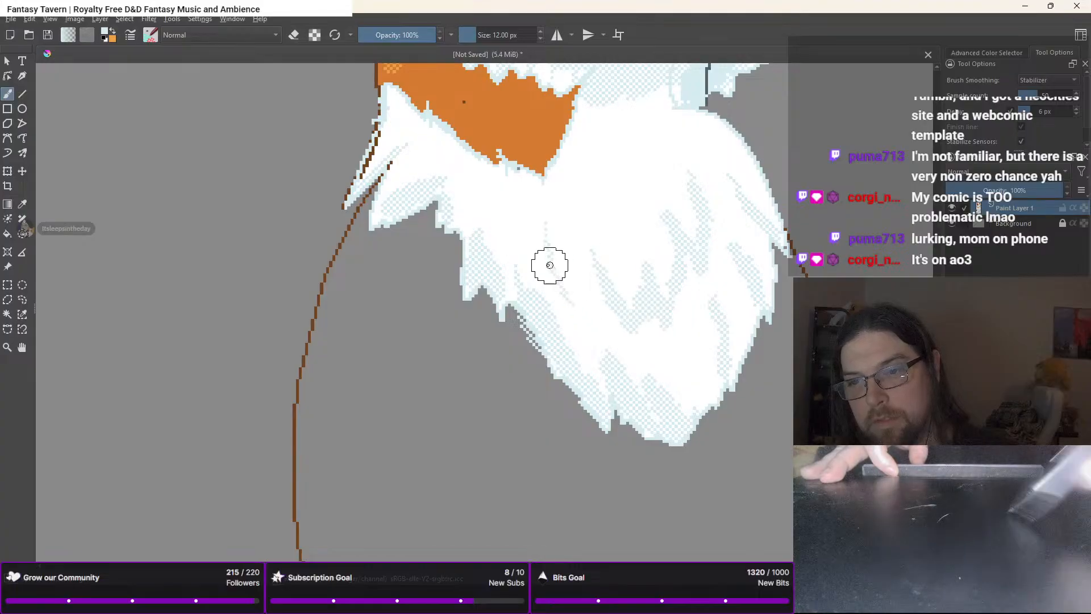
pyautogui.moveTo(550, 266); pyautogui.dragTo(578, 317)
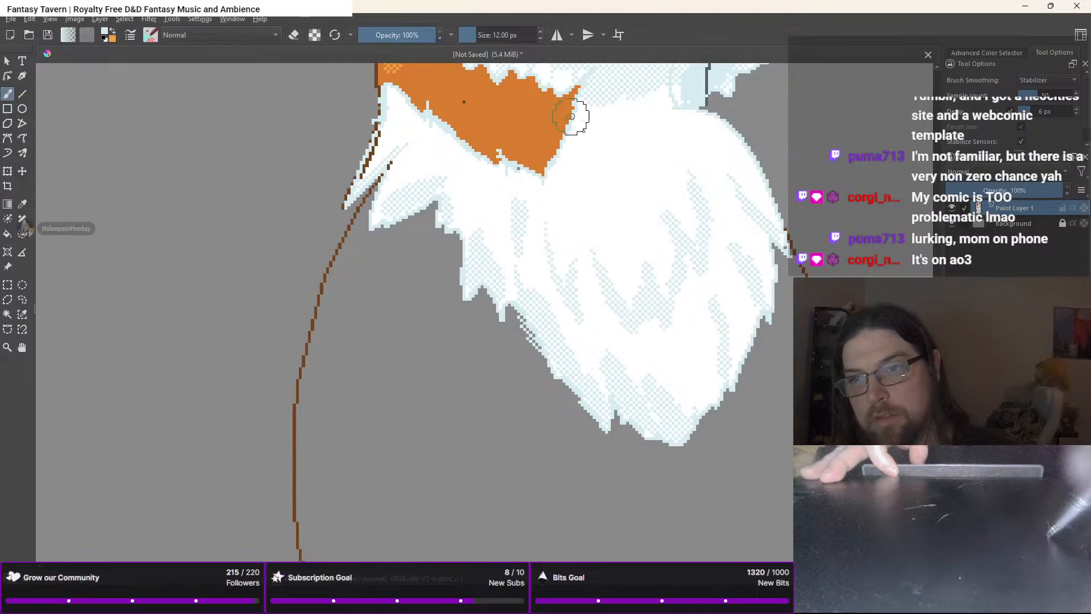
# Switch to the solid 32 px brush and paint a light-blue shadow under the chin along the top of the chest fur
pyautogui.rightClick(609, 183)
pyautogui.rightClick(601, 179)
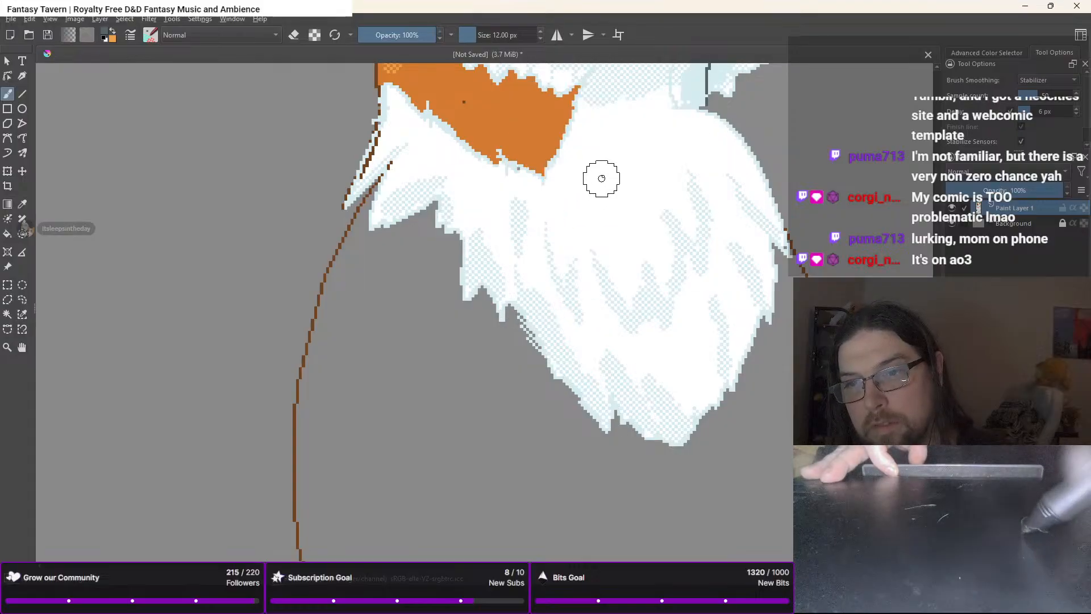
pyautogui.rightClick(596, 176)
pyautogui.rightClick(585, 224)
pyautogui.rightClick(591, 207)
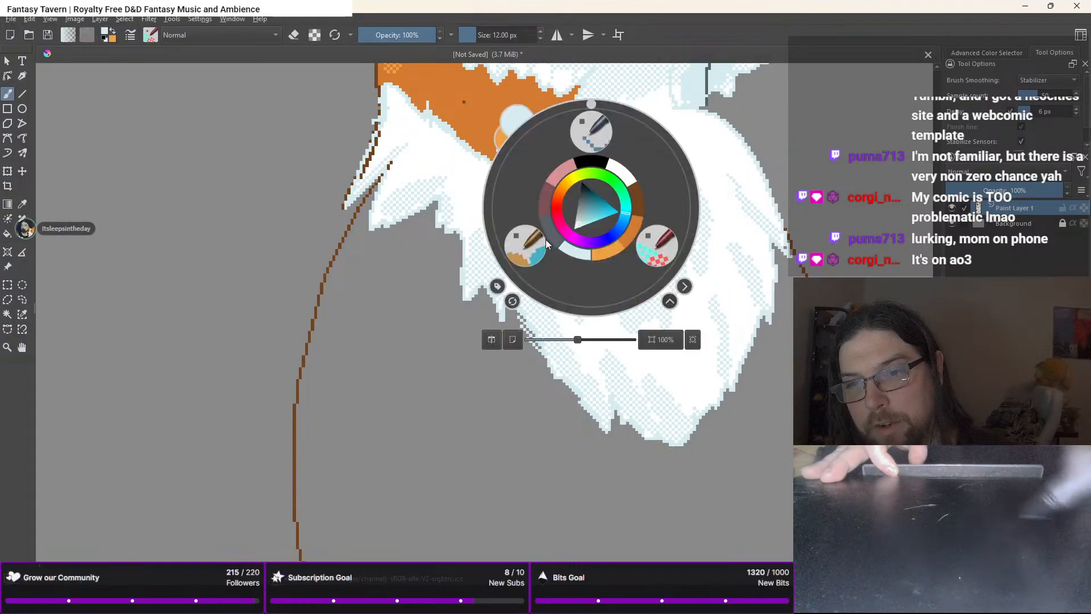
pyautogui.click(544, 241)
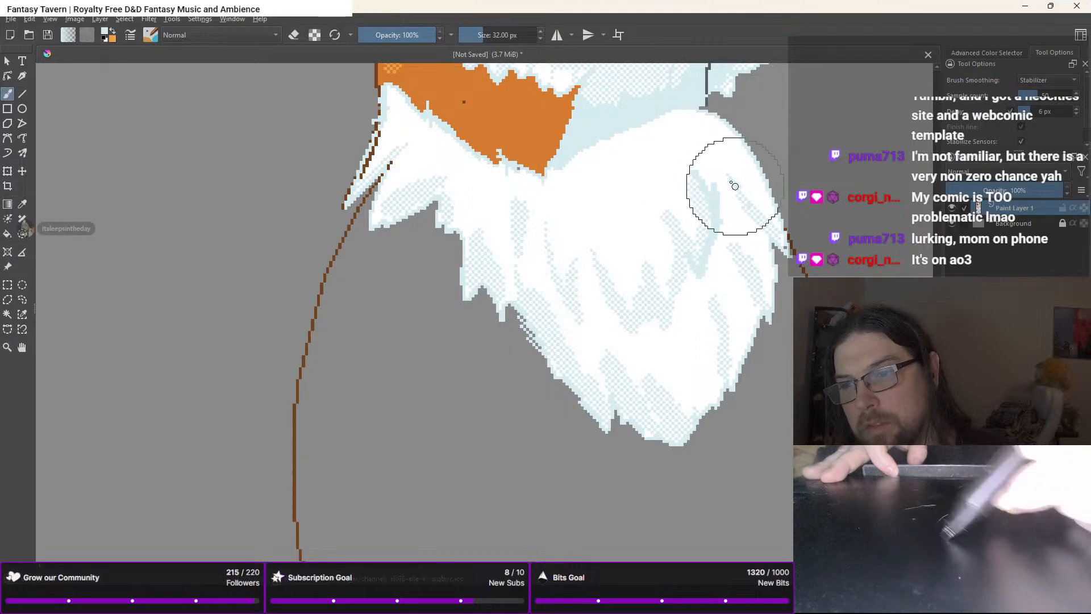
# Paint solid light-blue accents into the dithered chest tufts and along the chest's edge, and switch back to the 12 px dither brush
pyautogui.moveTo(737, 188); pyautogui.dragTo(730, 175)
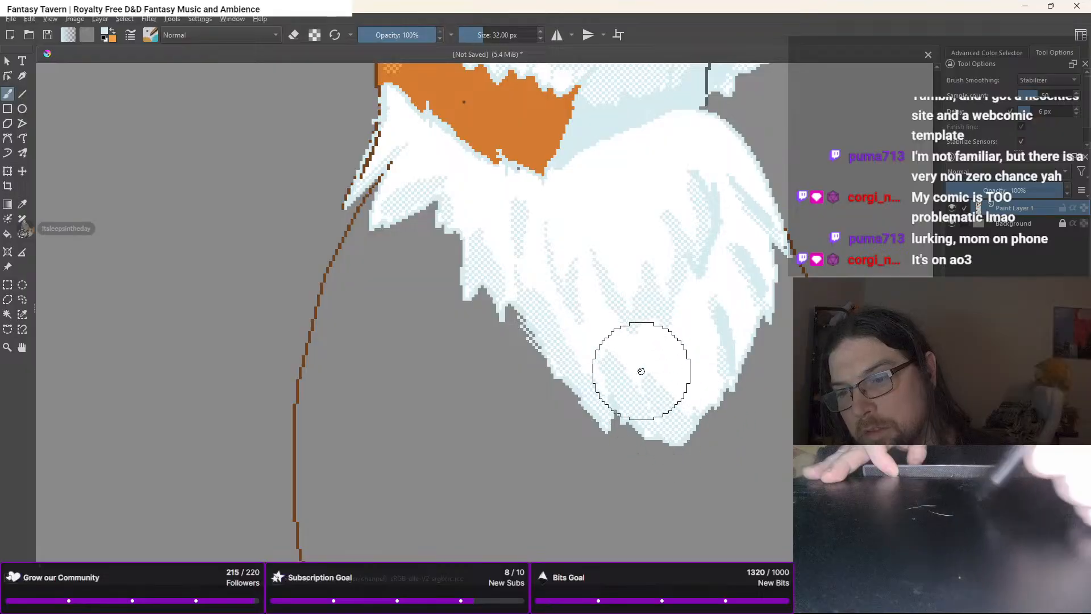
pyautogui.moveTo(640, 370); pyautogui.dragTo(656, 402)
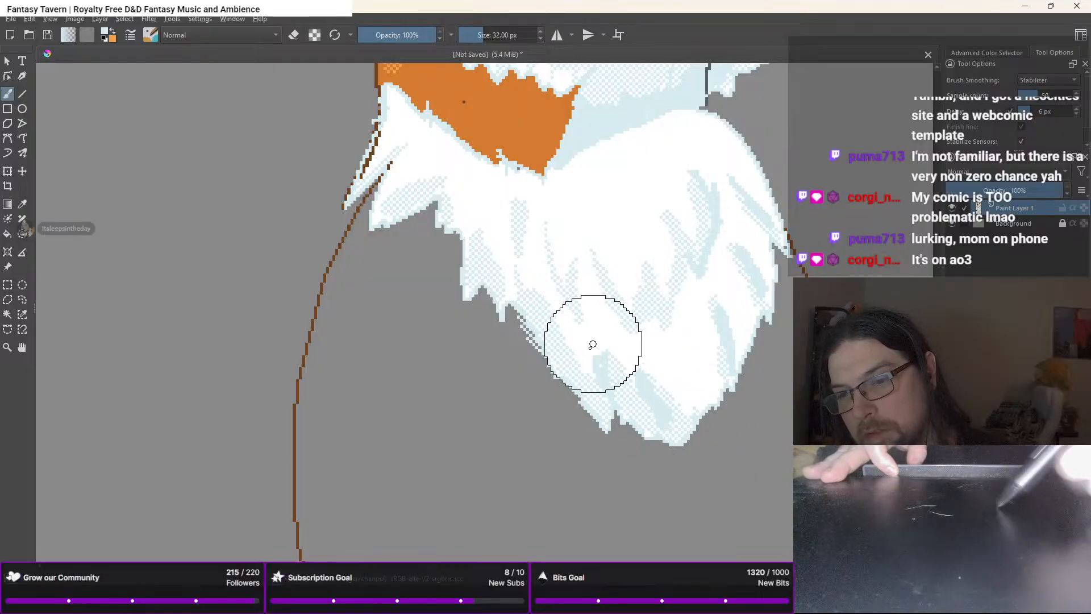
pyautogui.moveTo(598, 366); pyautogui.dragTo(595, 338)
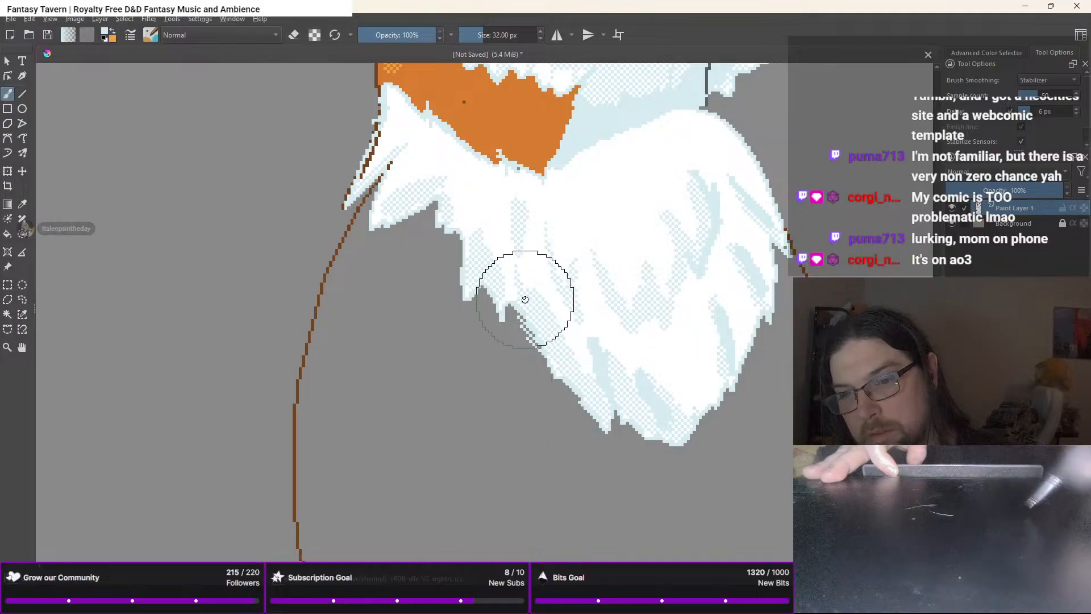
pyautogui.moveTo(518, 302); pyautogui.dragTo(565, 385)
pyautogui.moveTo(504, 297)
pyautogui.mouseDown()
pyautogui.moveTo(483, 266)
pyautogui.moveTo(475, 283)
pyautogui.moveTo(469, 239)
pyautogui.moveTo(463, 272)
pyautogui.moveTo(441, 199)
pyautogui.mouseUp()
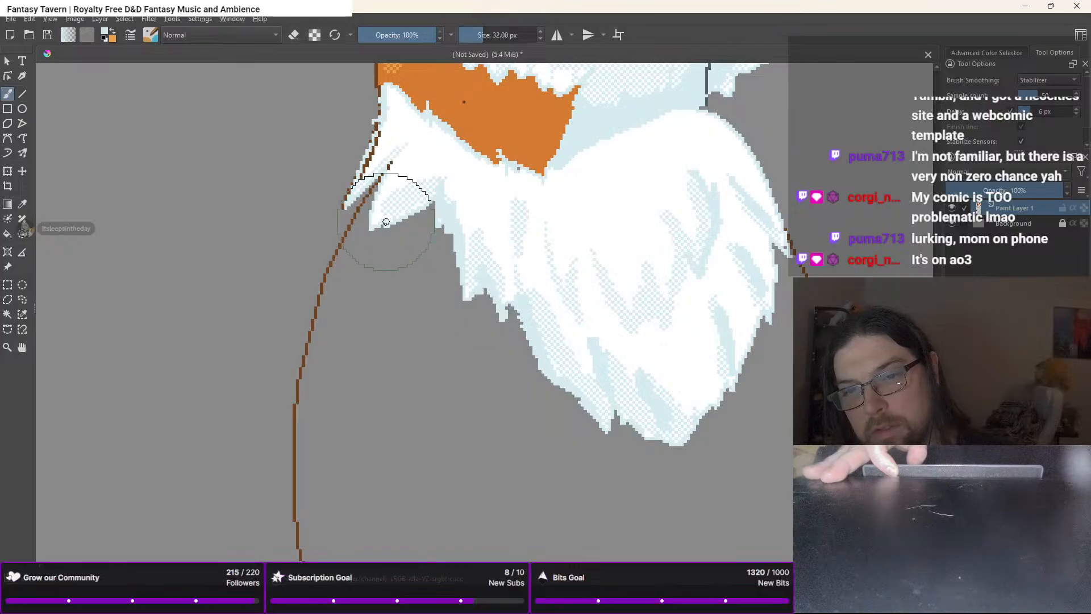
pyautogui.moveTo(375, 223)
pyautogui.mouseDown()
pyautogui.moveTo(446, 177)
pyautogui.moveTo(343, 189)
pyautogui.moveTo(348, 202)
pyautogui.moveTo(406, 125)
pyautogui.moveTo(380, 184)
pyautogui.moveTo(392, 149)
pyautogui.mouseUp()
pyautogui.rightClick(383, 183)
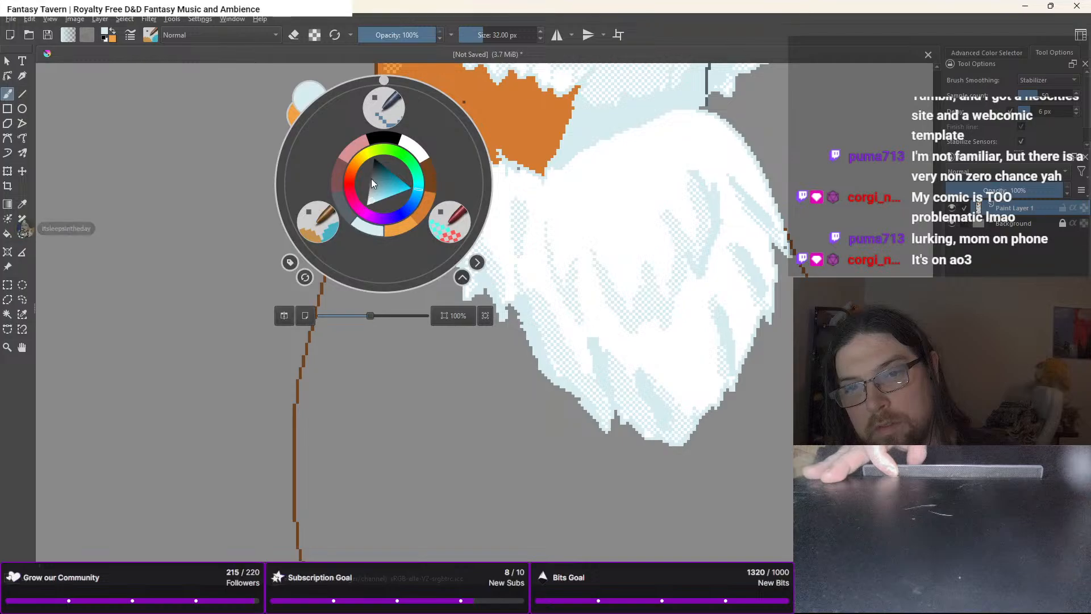
pyautogui.click(448, 227)
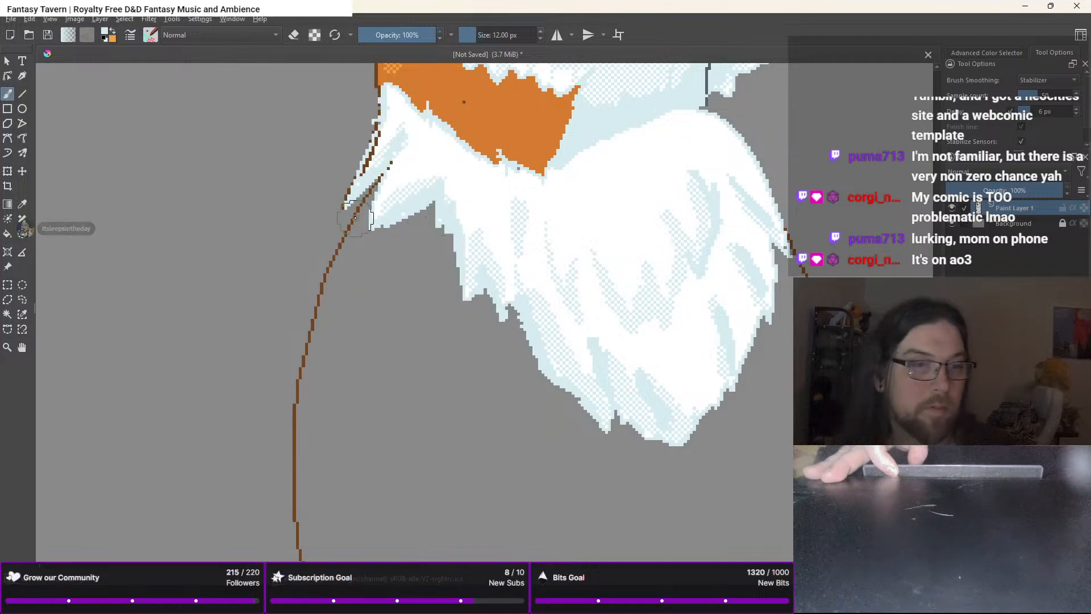
# Pick dark brown and sketch arm and leg lines around the body oval with the 1 px brush
pyautogui.scroll(-3, 355, 218)
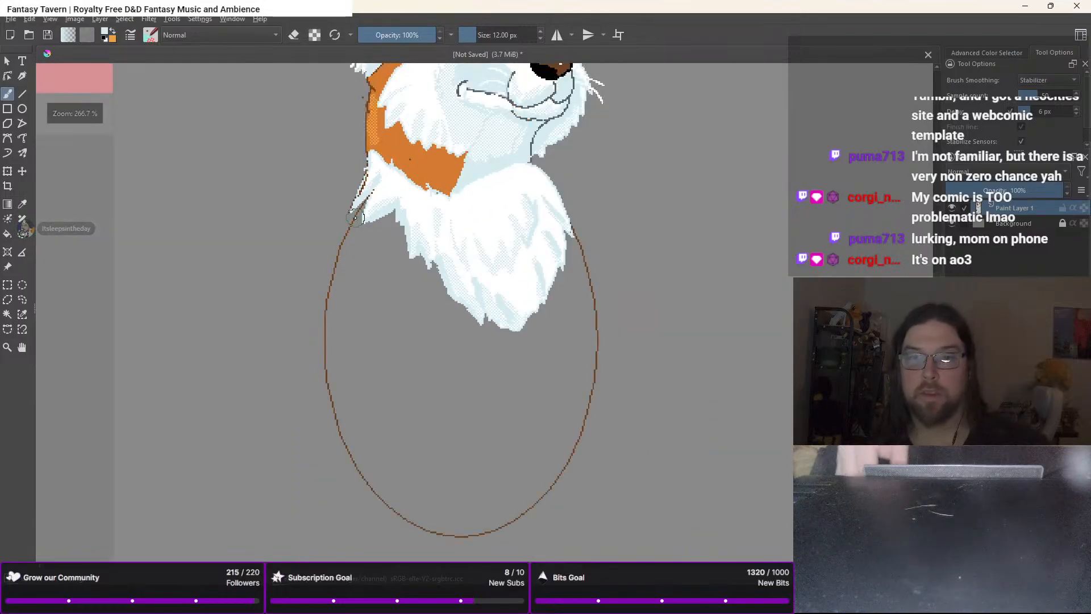
pyautogui.scroll(-4, 328, 349)
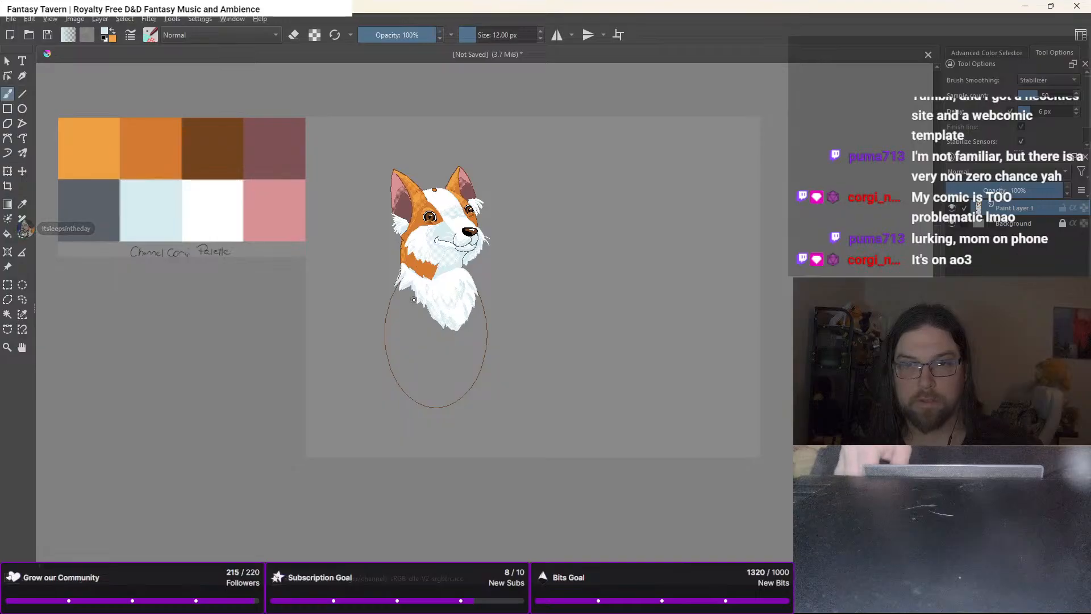
pyautogui.scroll(1, 397, 306)
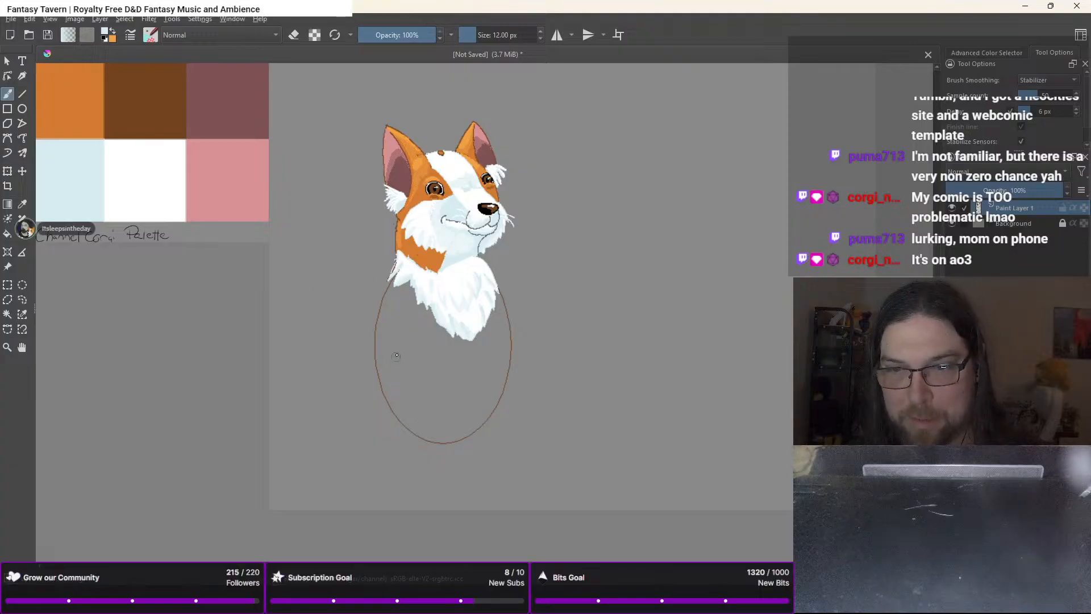
pyautogui.rightClick(401, 342)
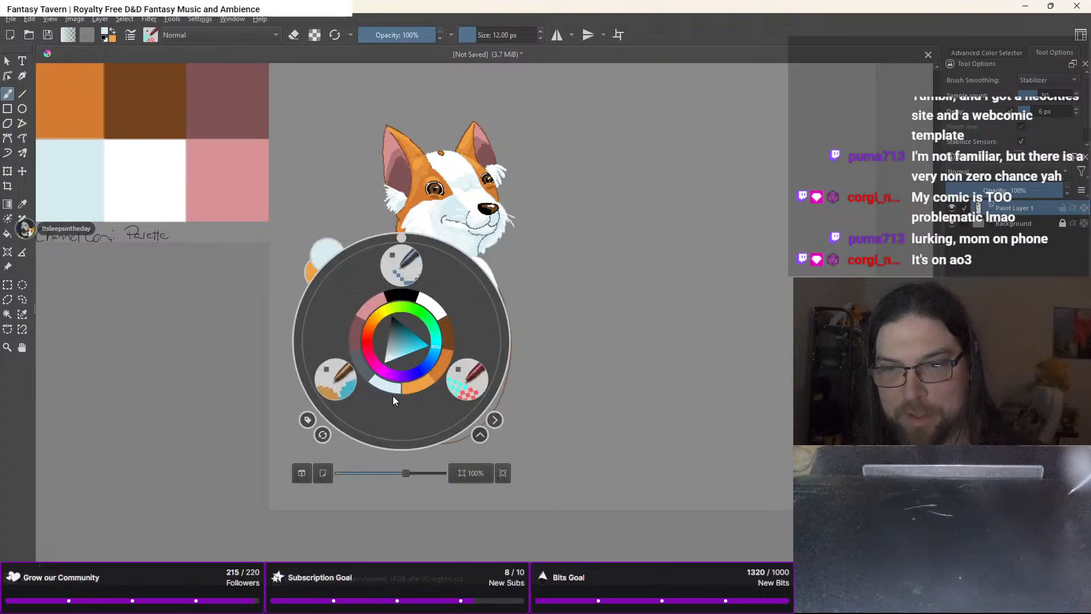
pyautogui.click(442, 335)
pyautogui.rightClick(419, 336)
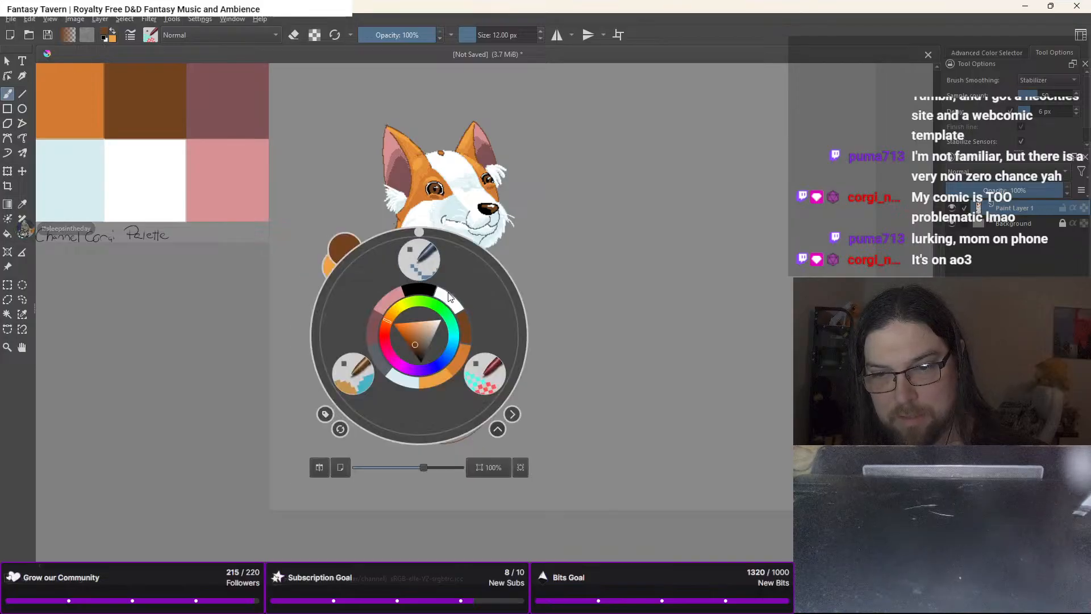
pyautogui.click(464, 323)
pyautogui.rightClick(409, 347)
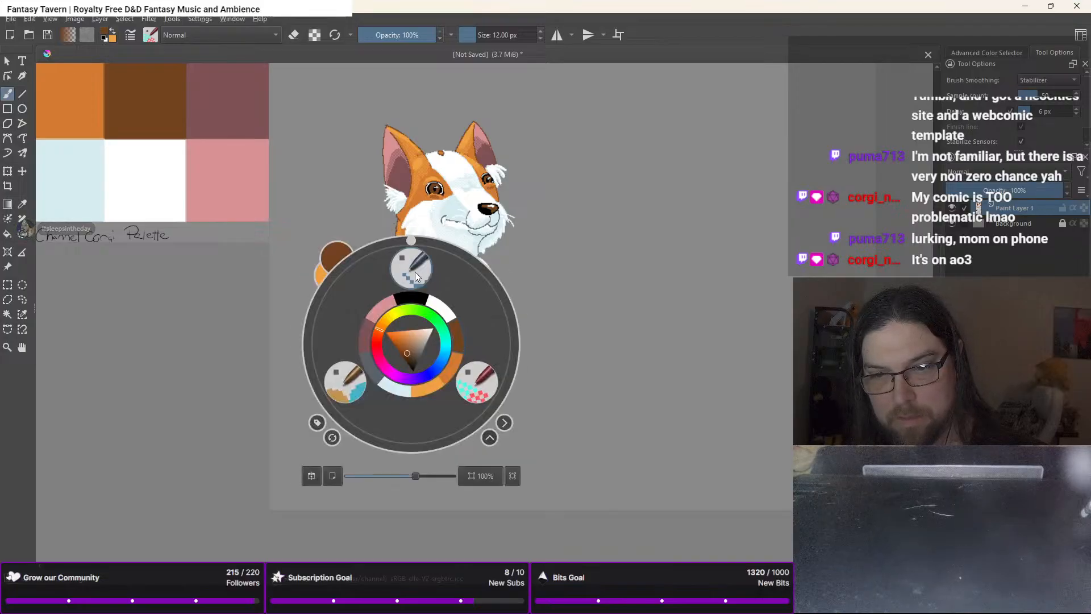
pyautogui.click(415, 271)
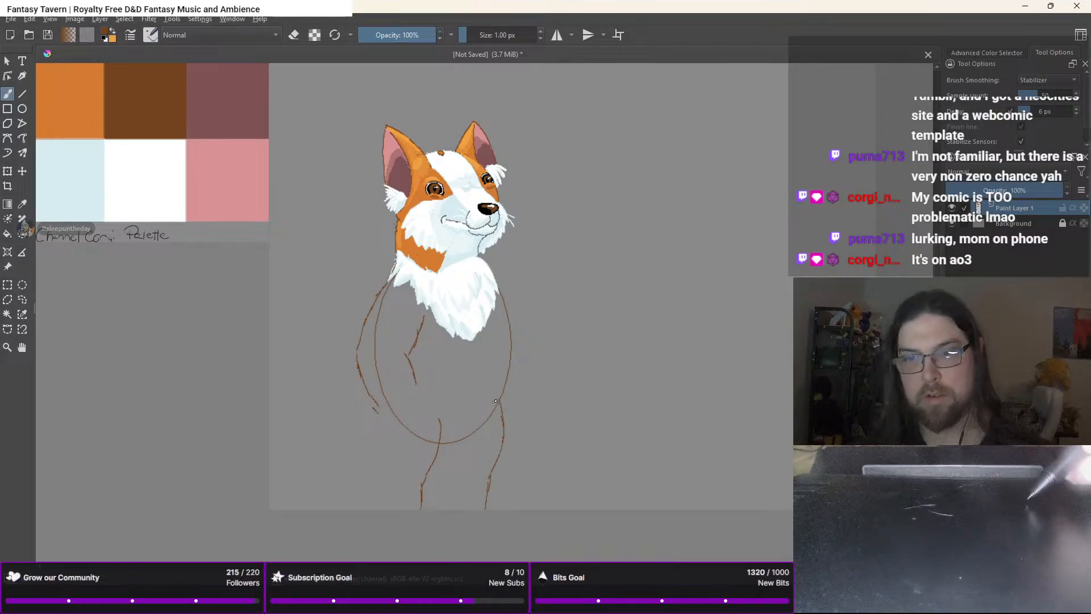
# Undo the sketched leg lines below the body oval
pyautogui.hotkey('ctrl', 'z')
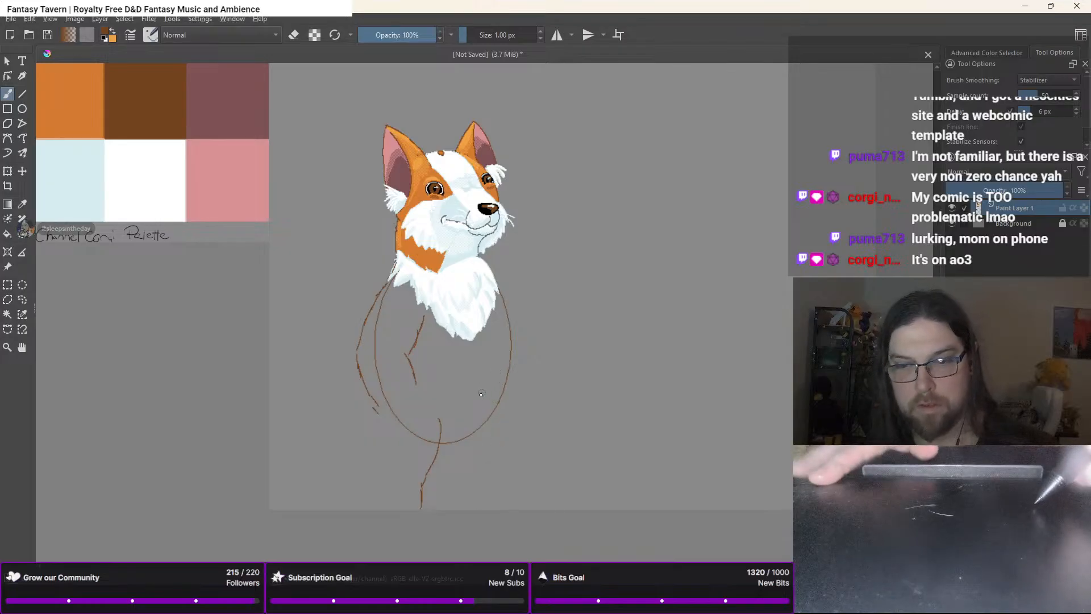
pyautogui.hotkey('ctrl', 'z')
pyautogui.hotkey('ctrl', 'z')
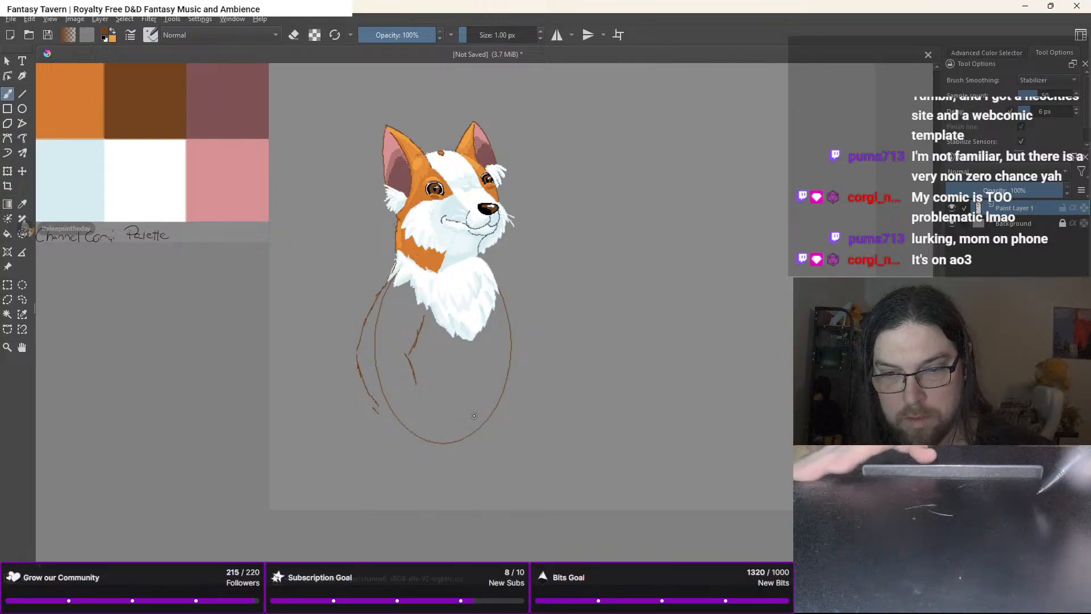
# Erase the far edge of the body oval with the 32 px brush, from the chest fur down to the lower curve
pyautogui.rightClick(464, 408)
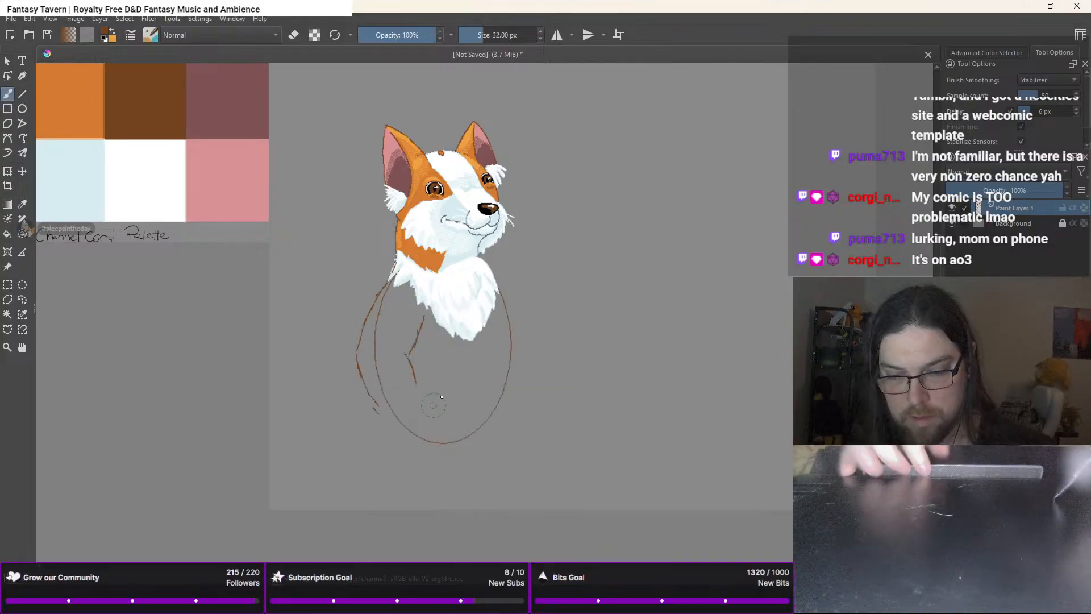
pyautogui.click(404, 443)
pyautogui.scroll(6, 510, 294)
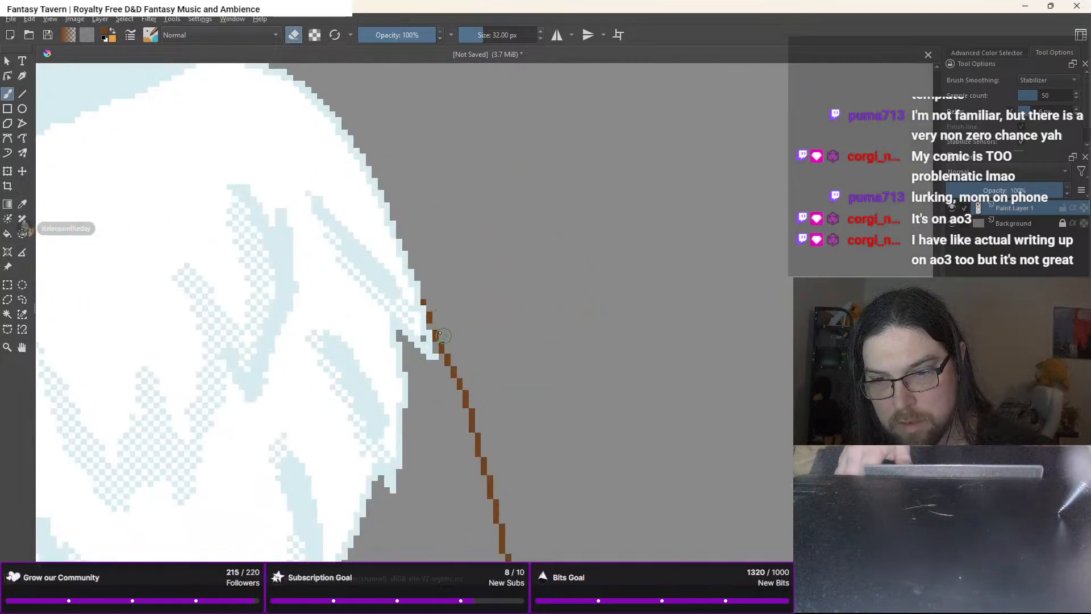
pyautogui.moveTo(439, 333); pyautogui.dragTo(438, 319)
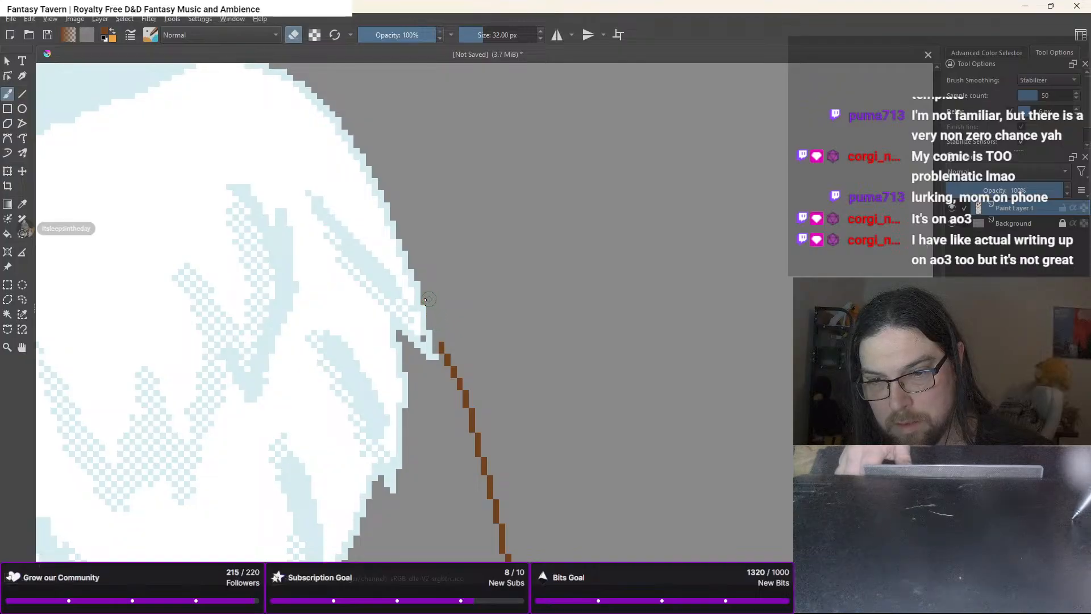
pyautogui.moveTo(447, 331)
pyautogui.mouseDown()
pyautogui.moveTo(492, 481)
pyautogui.moveTo(462, 305)
pyautogui.moveTo(475, 256)
pyautogui.mouseUp()
pyautogui.scroll(-2, 495, 477)
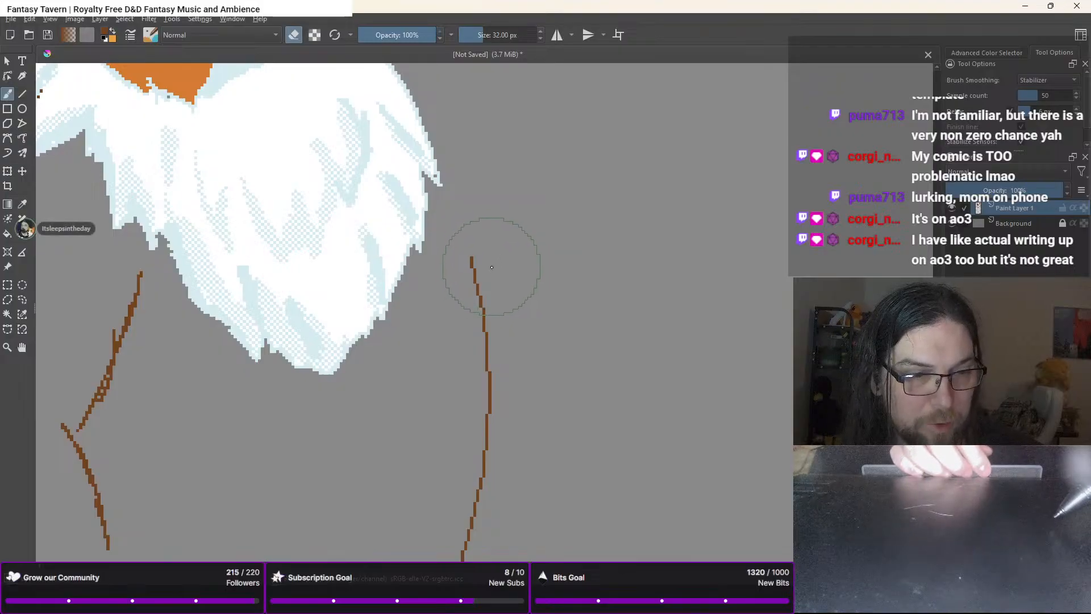
pyautogui.moveTo(484, 249); pyautogui.dragTo(477, 286)
pyautogui.moveTo(484, 346)
pyautogui.mouseDown()
pyautogui.moveTo(489, 406)
pyautogui.moveTo(470, 543)
pyautogui.mouseUp()
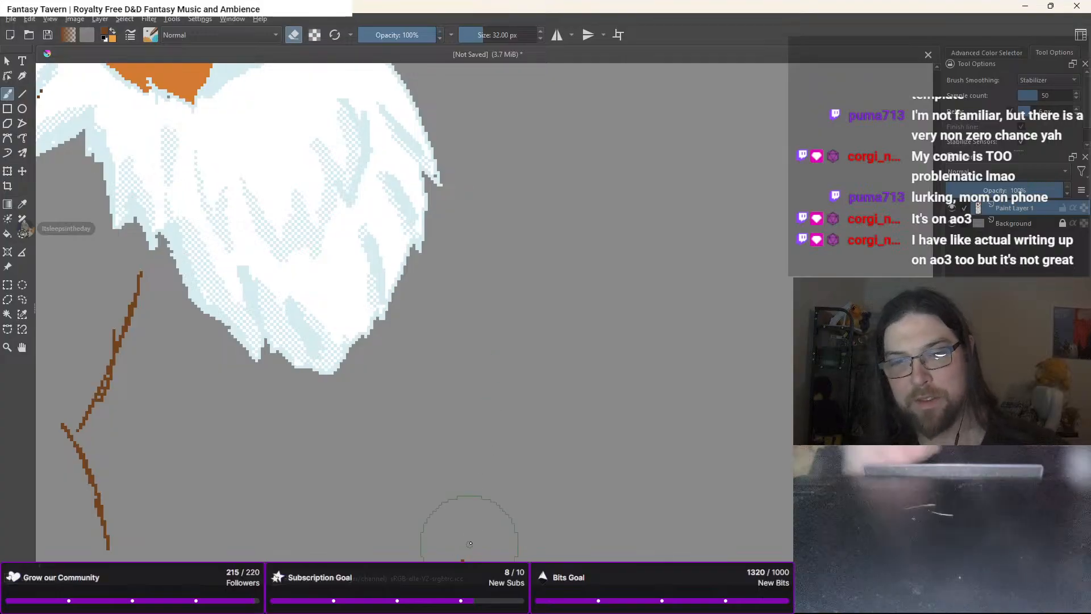
pyautogui.moveTo(529, 364); pyautogui.dragTo(551, 155)
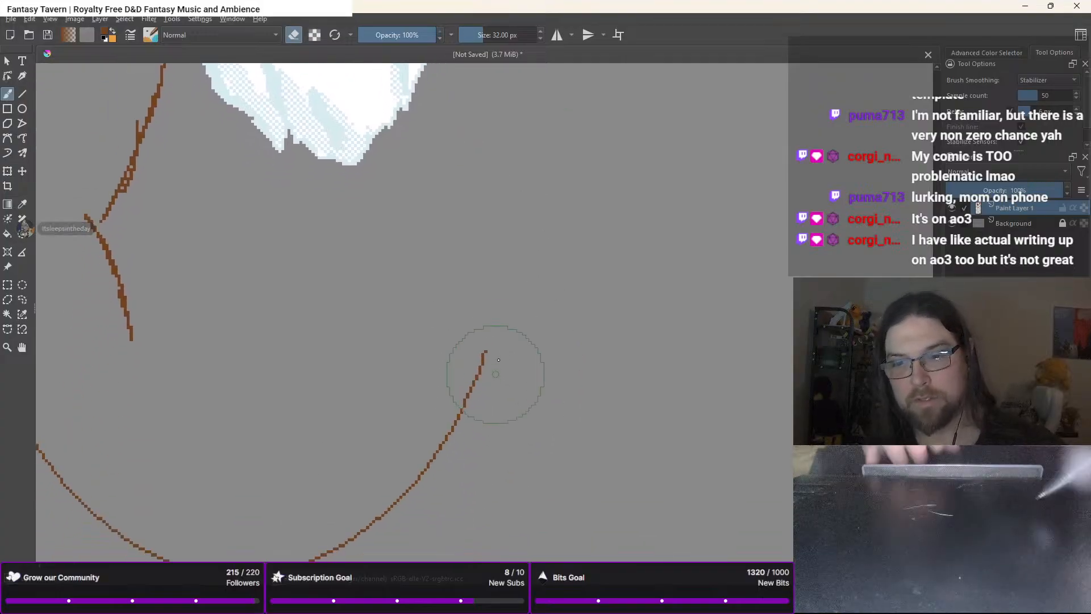
pyautogui.moveTo(487, 366)
pyautogui.mouseDown()
pyautogui.moveTo(438, 466)
pyautogui.moveTo(478, 375)
pyautogui.moveTo(380, 510)
pyautogui.mouseUp()
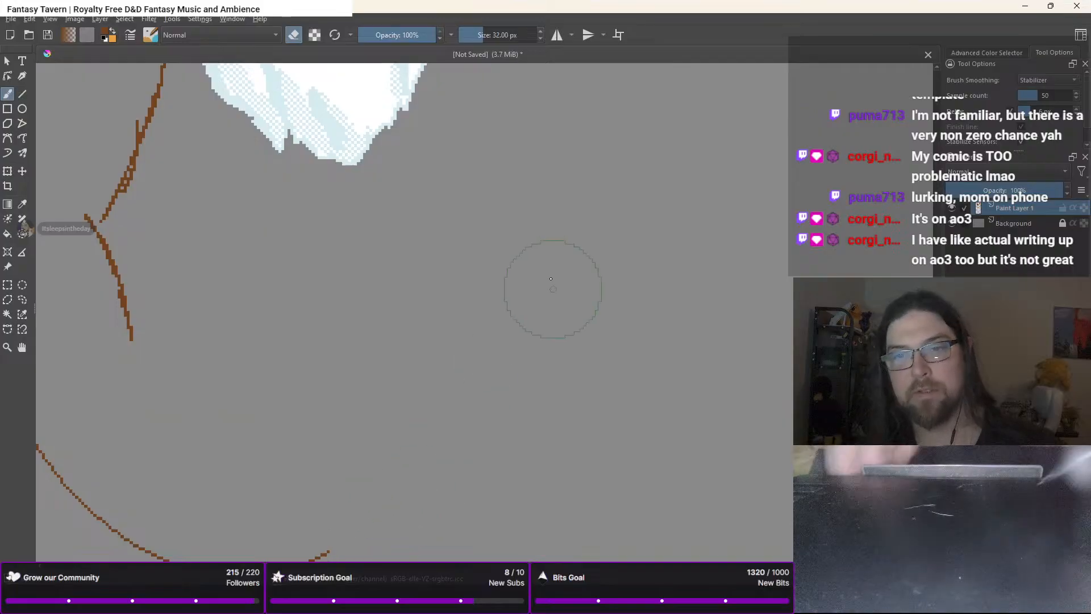
# Redraw the front body line in brown with the 1 px brush, from the chest fur down to the oval's base
pyautogui.scroll(-2, 505, 297)
pyautogui.rightClick(490, 302)
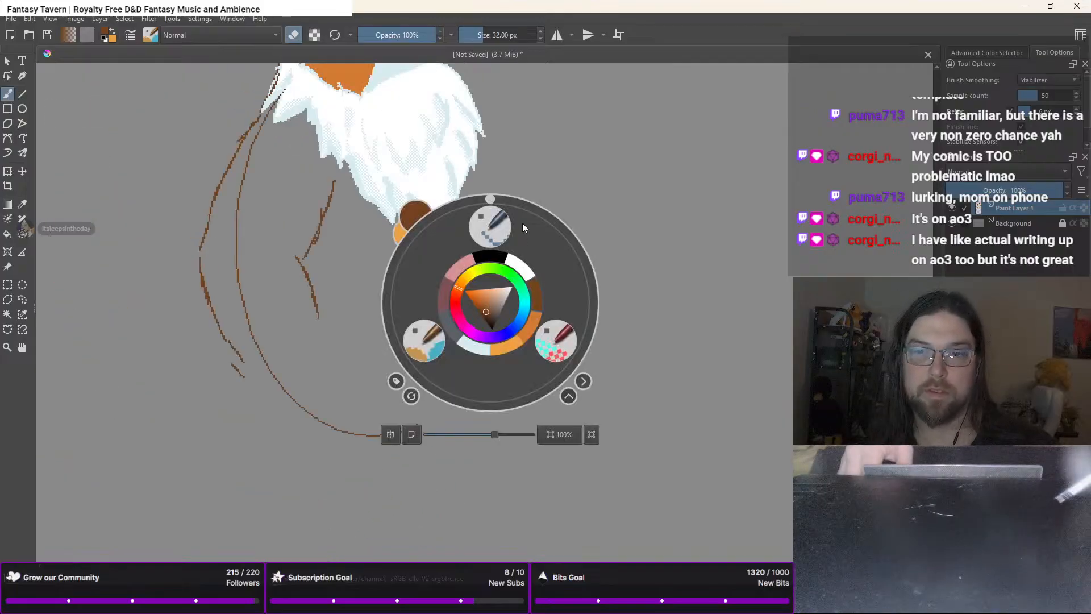
pyautogui.rightClick(532, 299)
pyautogui.press('e')
pyautogui.rightClick(490, 292)
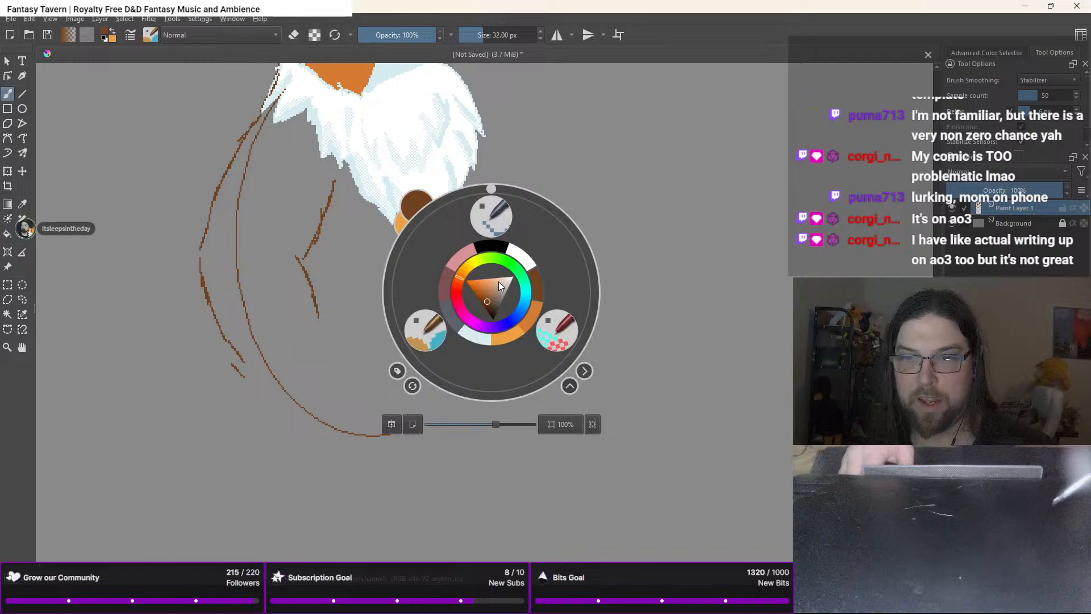
pyautogui.click(499, 225)
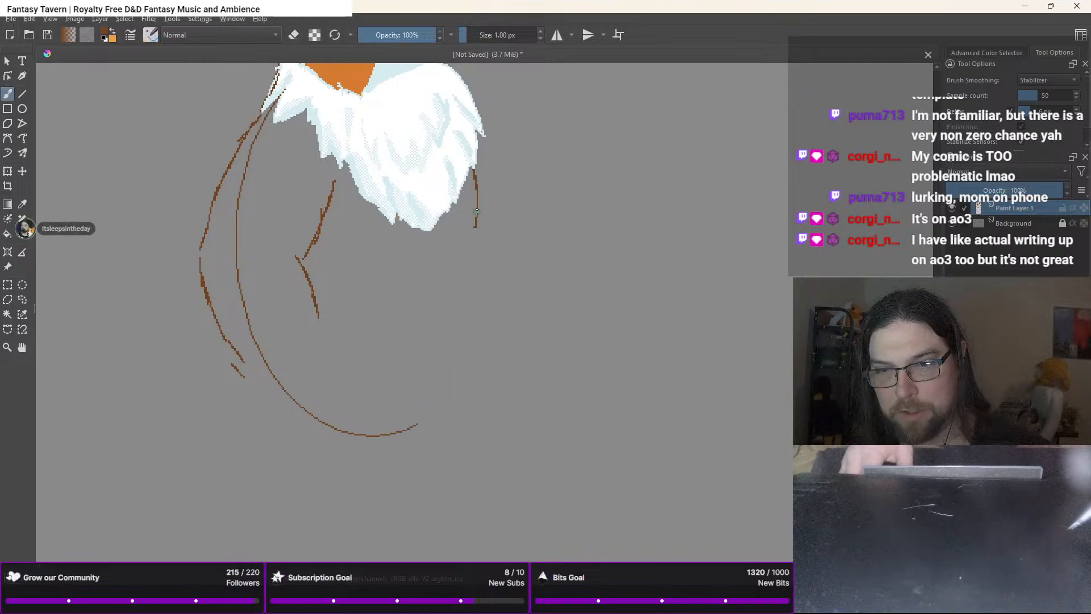
pyautogui.moveTo(476, 211)
pyautogui.mouseDown()
pyautogui.moveTo(461, 347)
pyautogui.moveTo(438, 415)
pyautogui.moveTo(396, 433)
pyautogui.mouseUp()
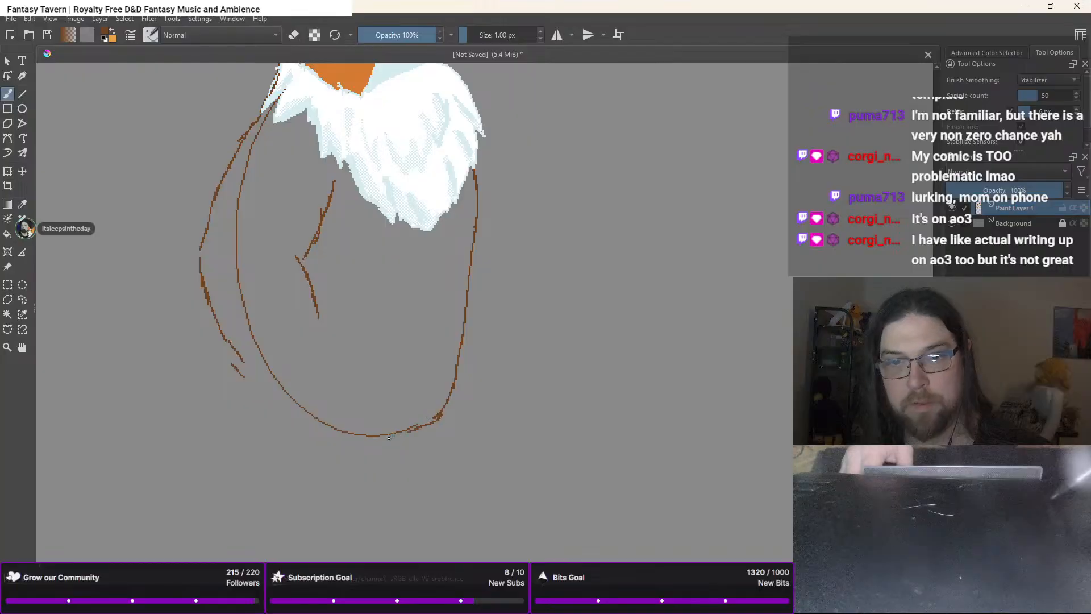
# Erase the upper back segment of the body oval inside the arm outline with the 32 px brush
pyautogui.rightClick(457, 257)
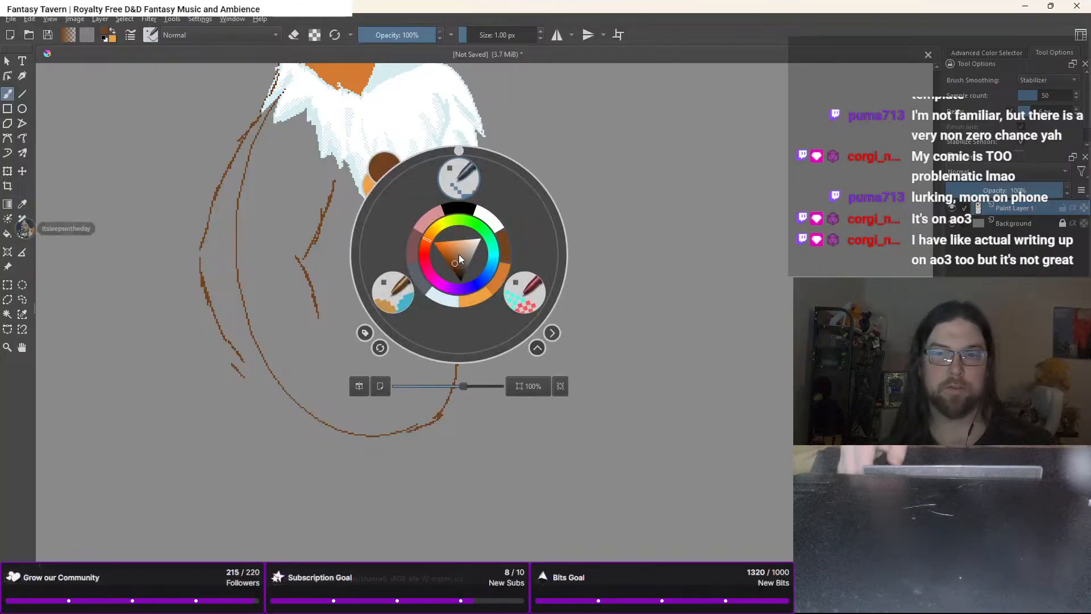
pyautogui.click(341, 222)
pyautogui.press('e')
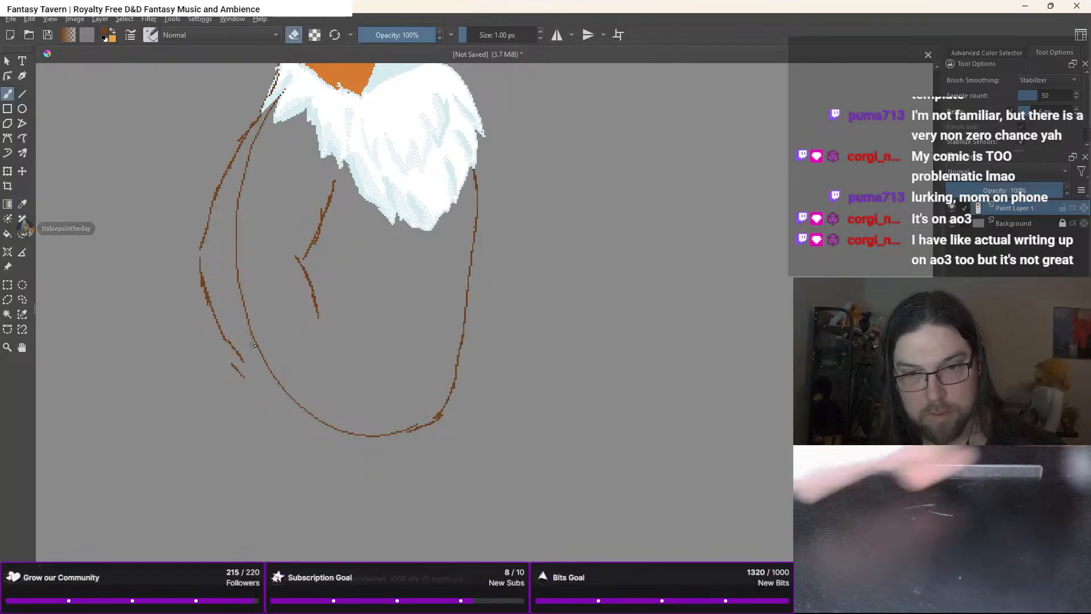
pyautogui.moveTo(256, 344); pyautogui.dragTo(246, 321)
pyautogui.rightClick(261, 293)
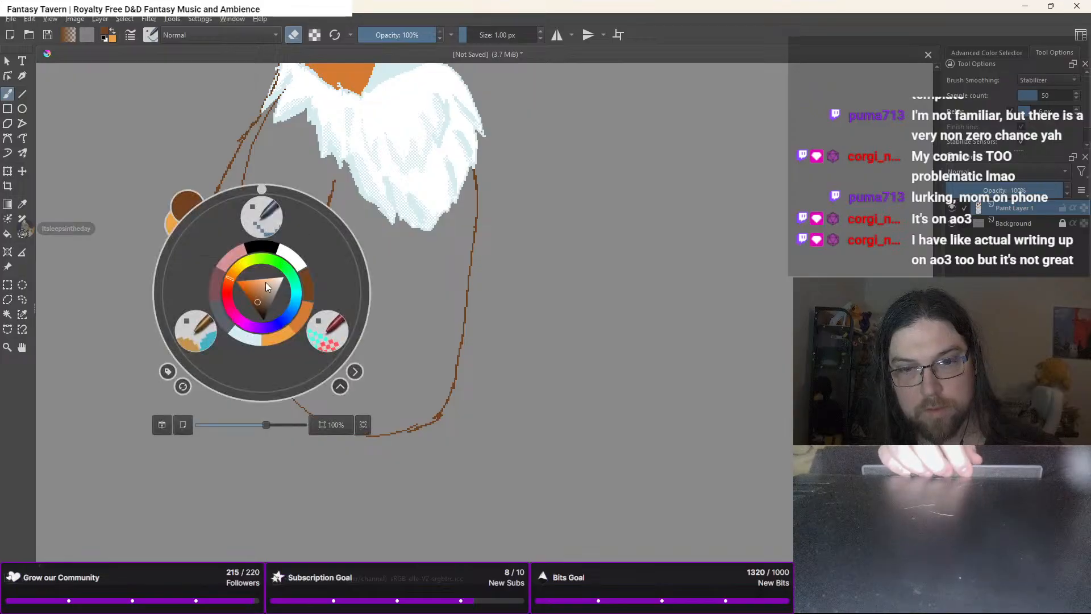
pyautogui.click(203, 320)
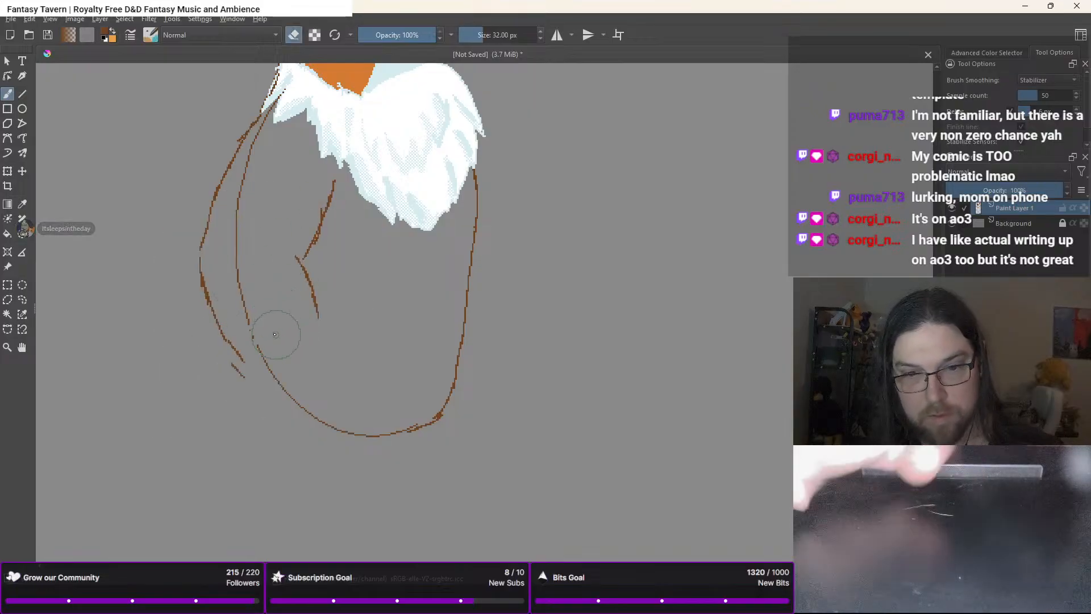
pyautogui.moveTo(261, 350); pyautogui.dragTo(239, 276)
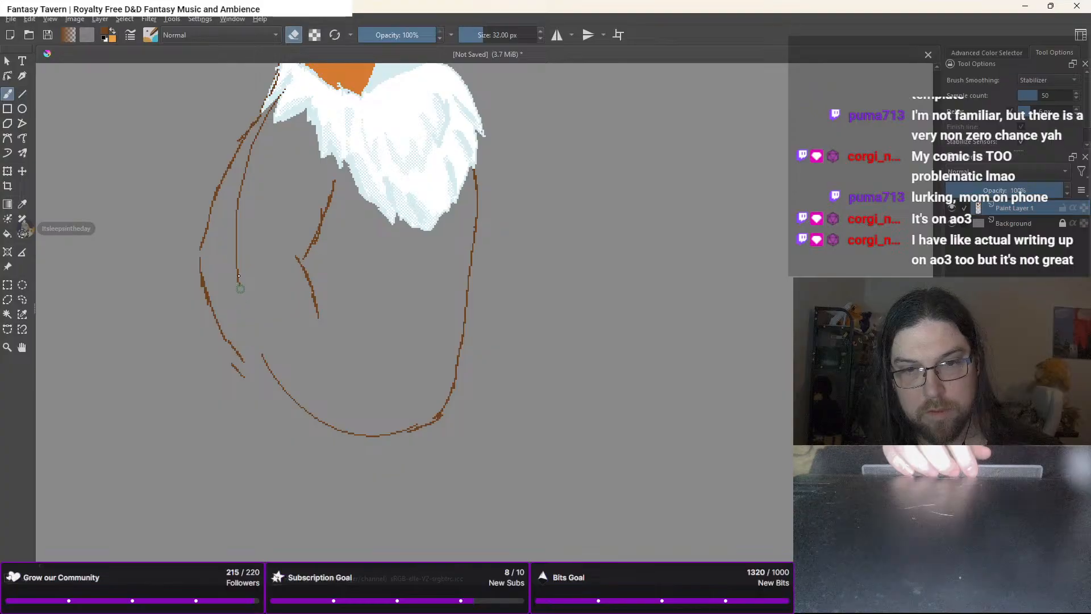
pyautogui.moveTo(244, 179); pyautogui.dragTo(249, 159)
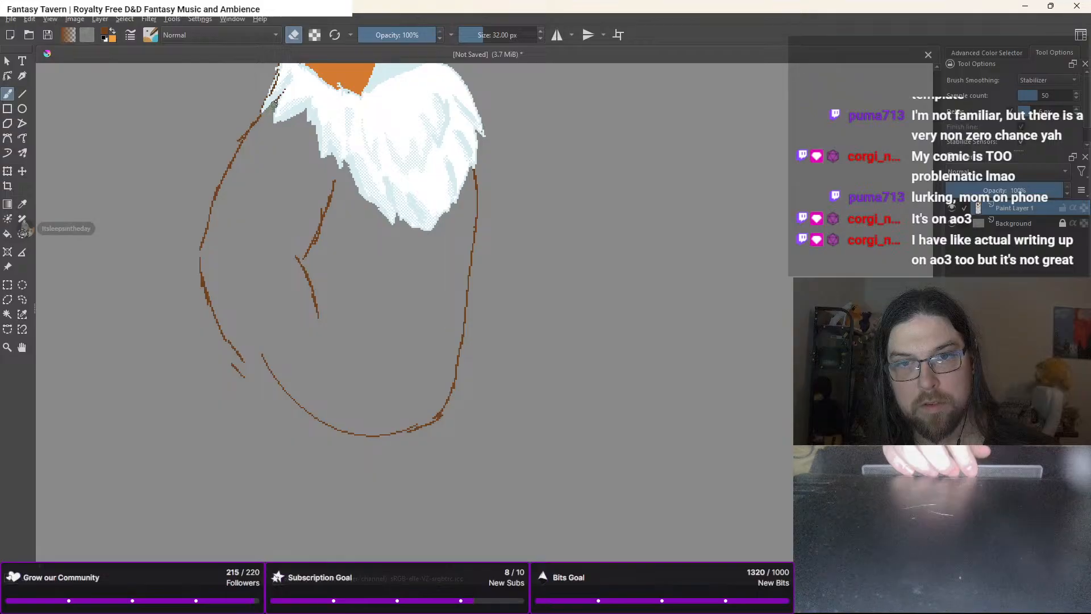
# Paint over the brown sketch line on the outer neck tuft with white and light blue using the 32 px brush
pyautogui.moveTo(312, 140); pyautogui.dragTo(299, 427)
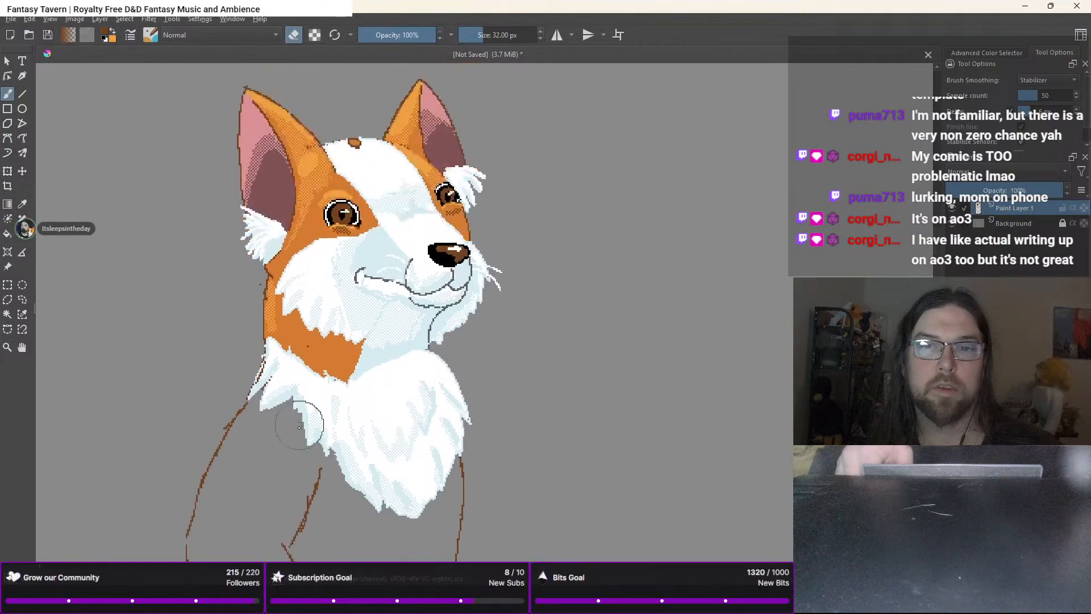
pyautogui.scroll(5, 299, 426)
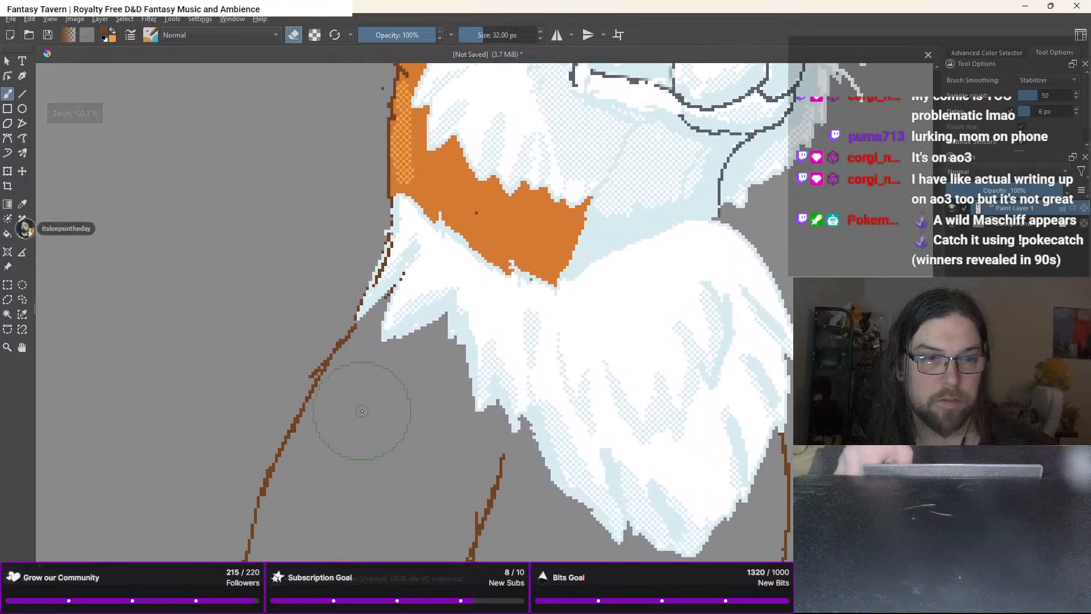
pyautogui.scroll(2, 362, 411)
pyautogui.rightClick(443, 207)
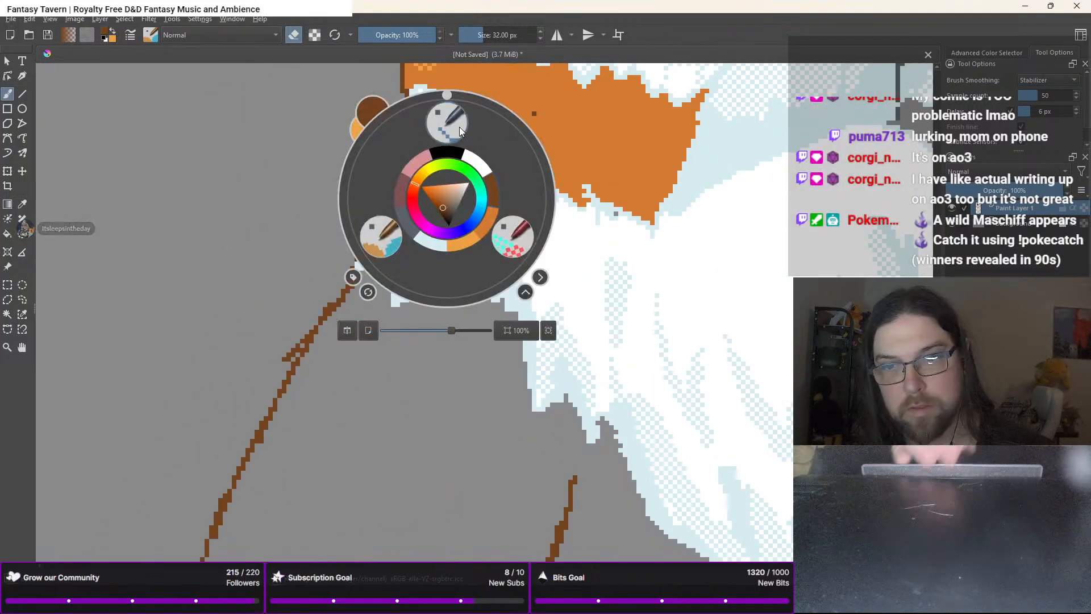
pyautogui.click(475, 164)
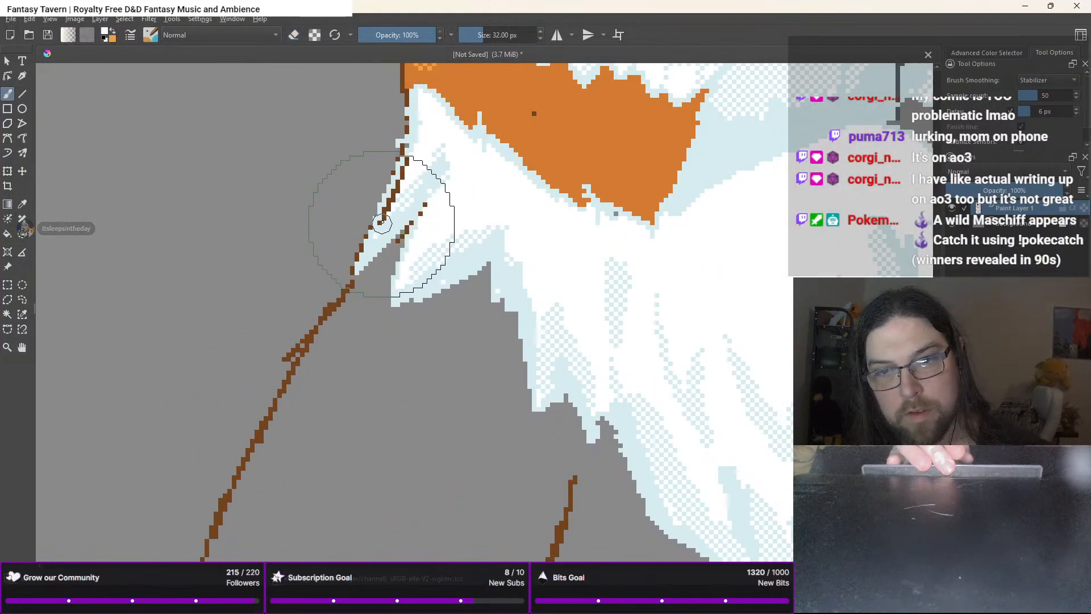
pyautogui.moveTo(382, 222); pyautogui.dragTo(407, 151)
pyautogui.rightClick(394, 182)
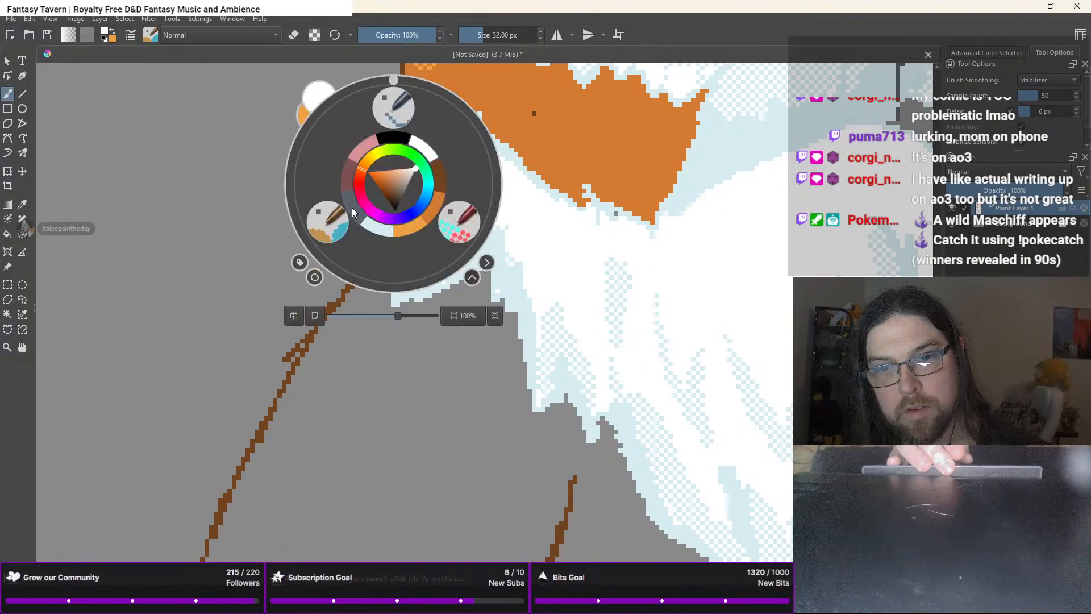
pyautogui.click(372, 224)
pyautogui.rightClick(359, 212)
pyautogui.click(295, 249)
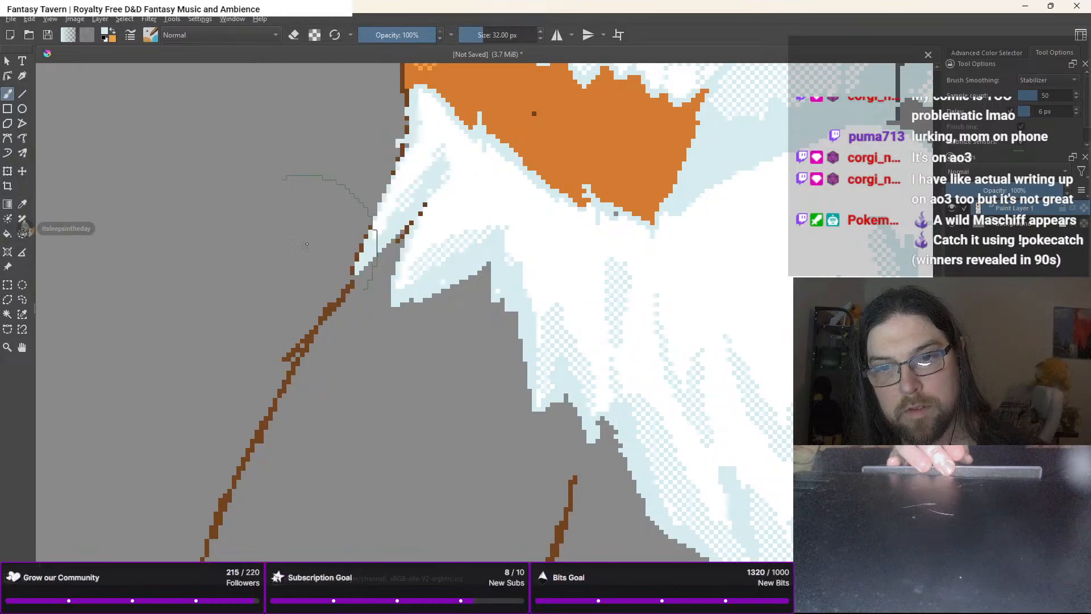
pyautogui.moveTo(394, 169); pyautogui.dragTo(400, 152)
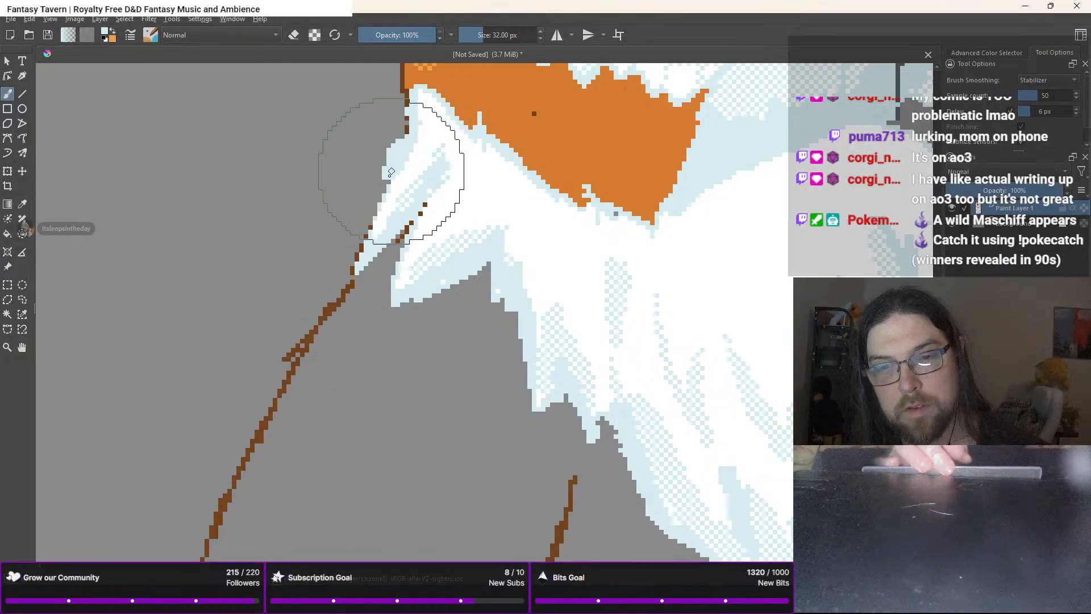
# Erase the leftover brown pixels along the neck tuft's outer edge and touch up the edge in light blue with the 1 px brush
pyautogui.rightClick(384, 177)
pyautogui.click(385, 111)
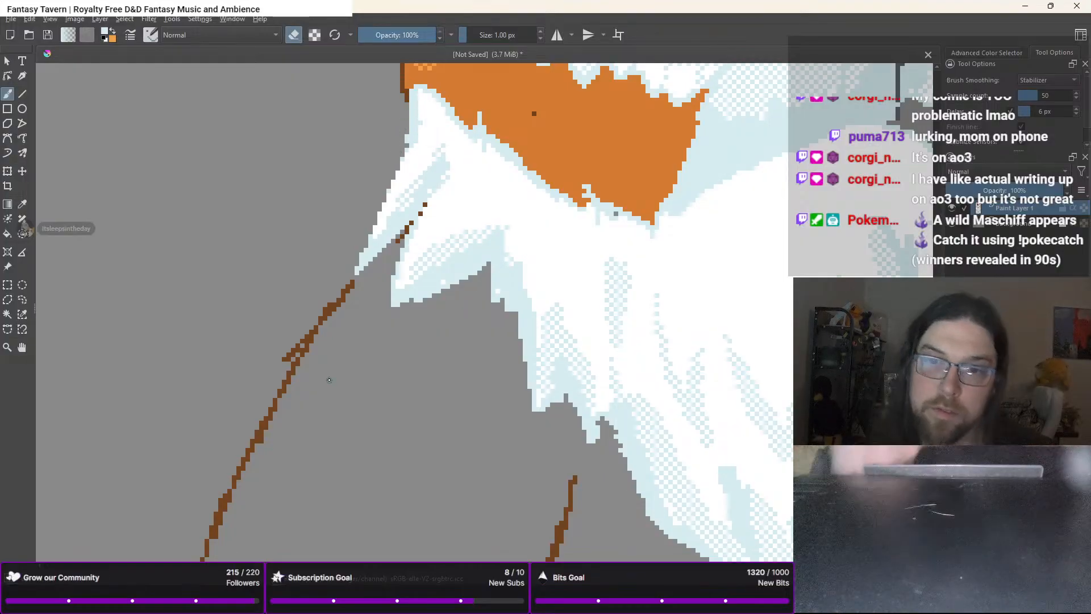
pyautogui.scroll(-1, 321, 389)
pyautogui.press('e')
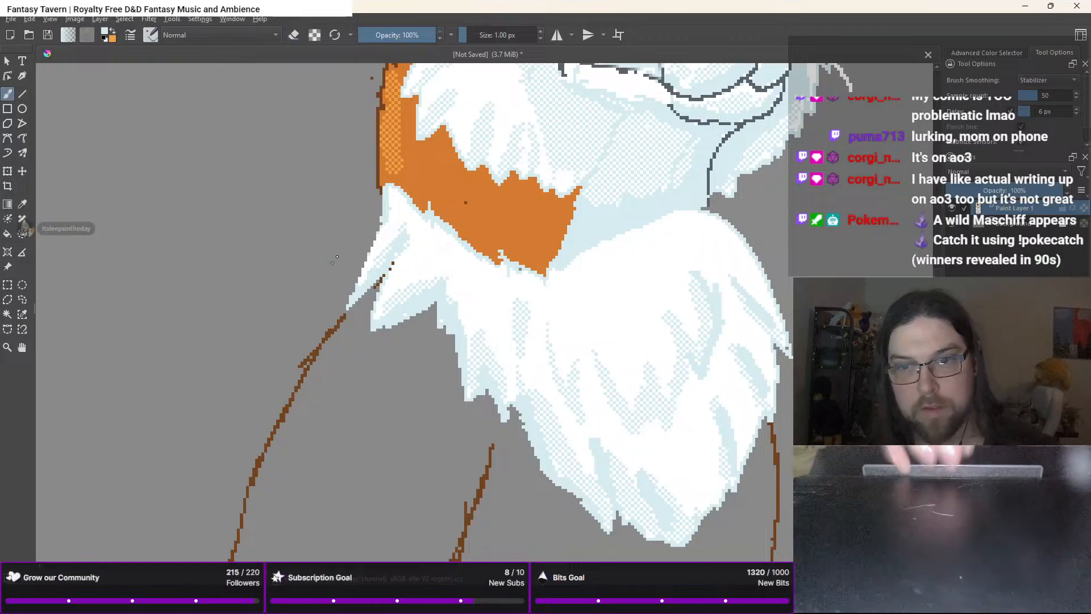
pyautogui.moveTo(350, 302); pyautogui.dragTo(354, 289)
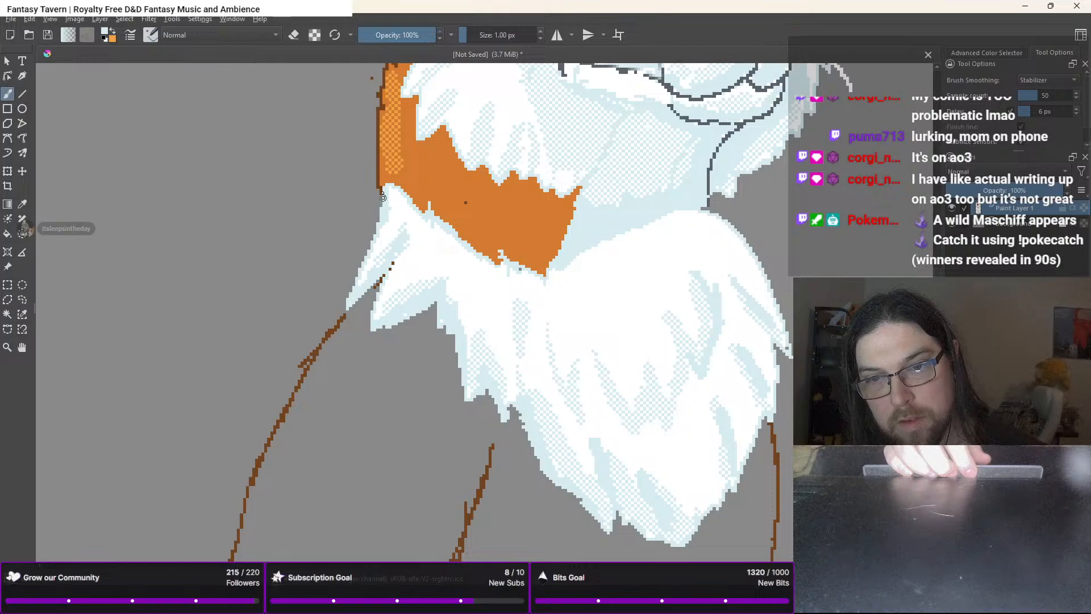
# Shade the lower inner part of the nearer ear in black with the 12 px dither brush
pyautogui.scroll(-5, 386, 187)
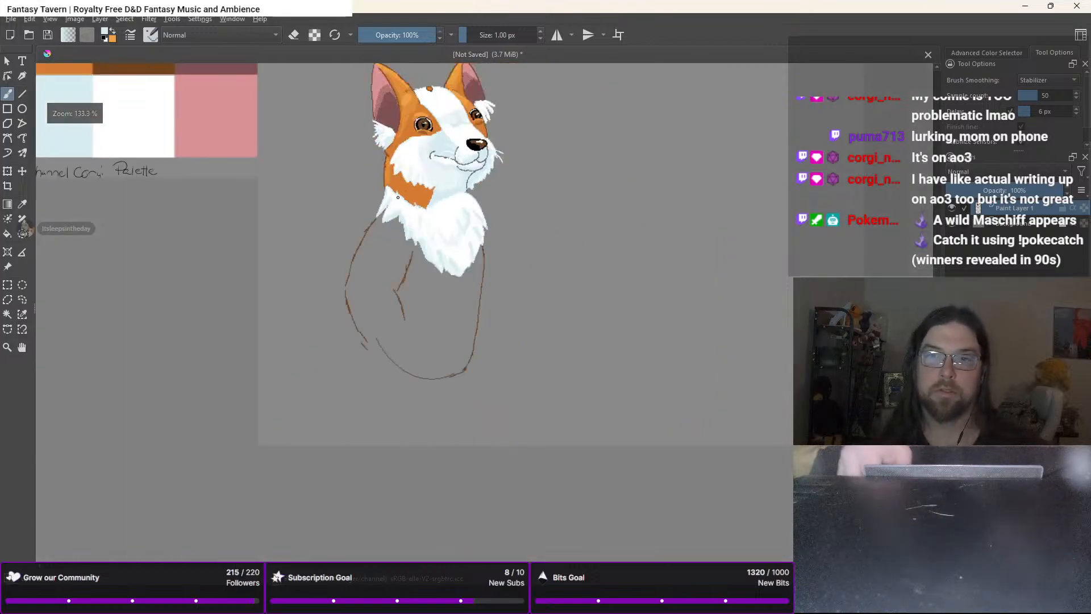
pyautogui.moveTo(398, 198); pyautogui.dragTo(357, 299)
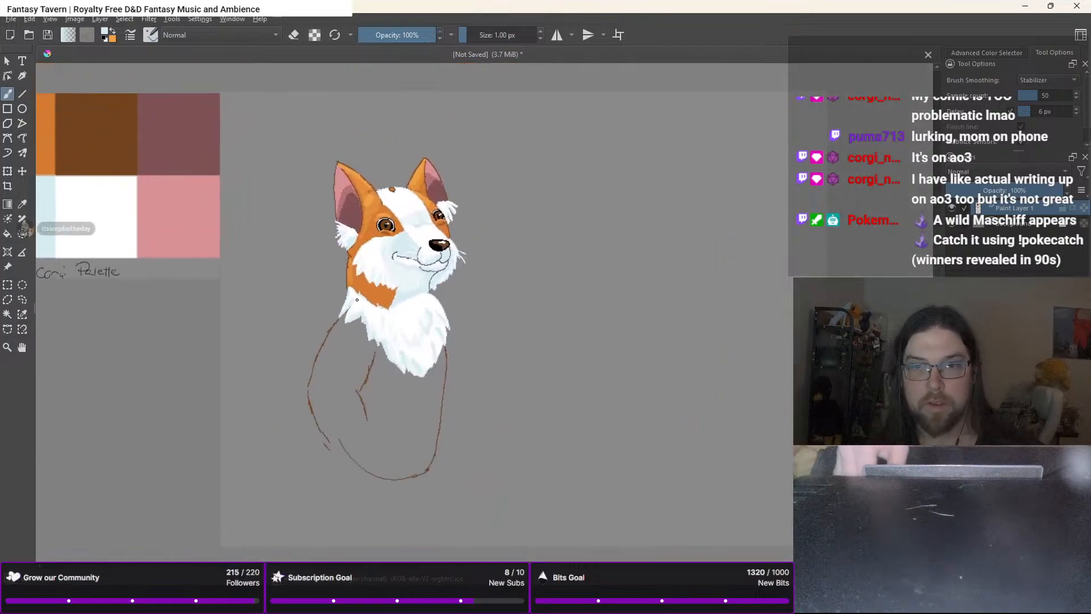
pyautogui.scroll(1, 357, 299)
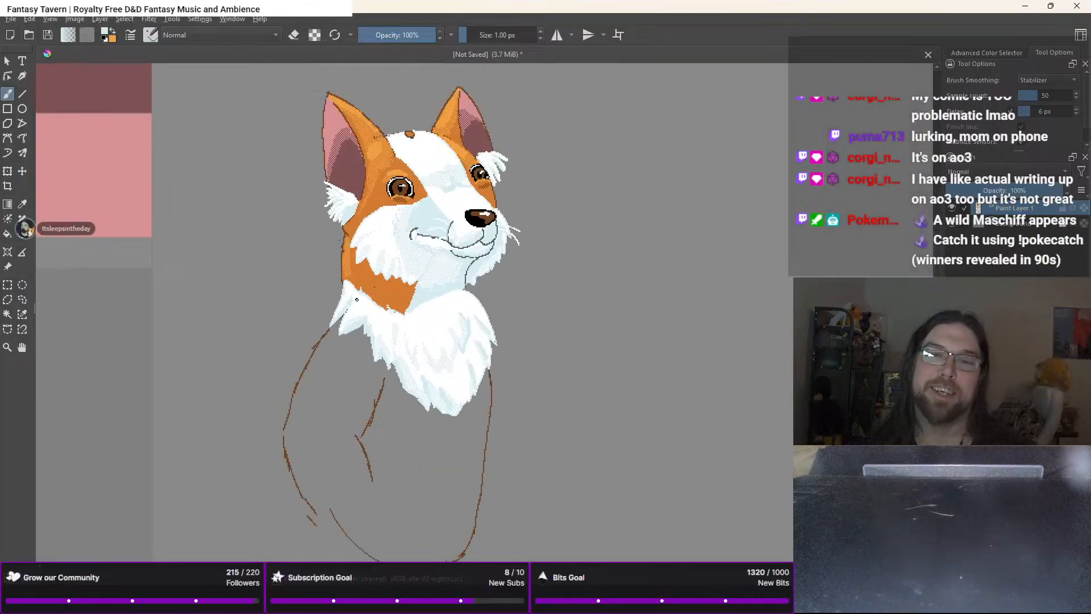
pyautogui.rightClick(398, 317)
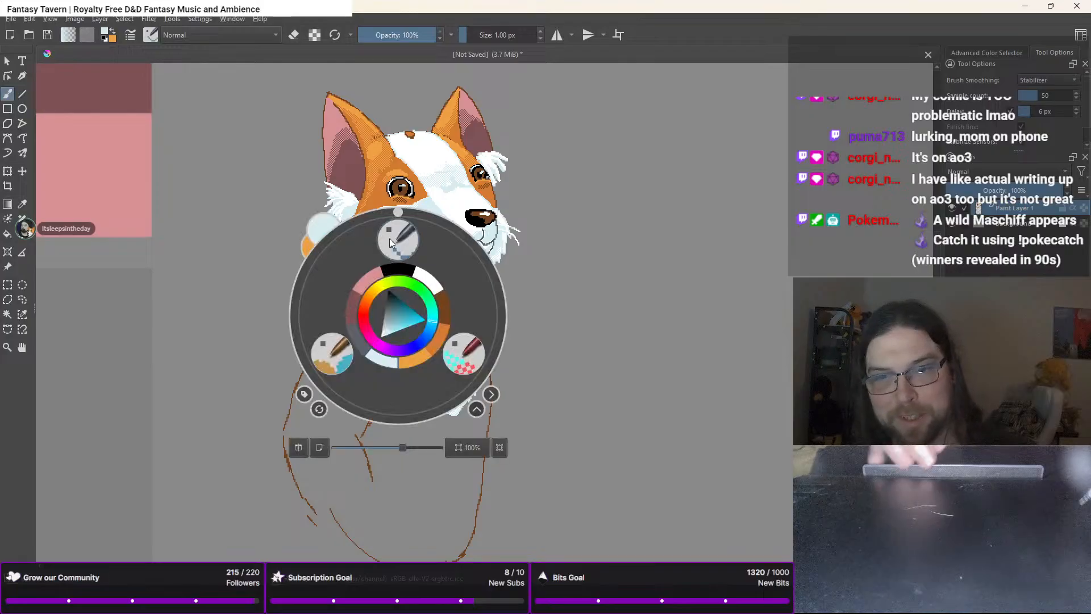
pyautogui.click(396, 273)
pyautogui.rightClick(443, 362)
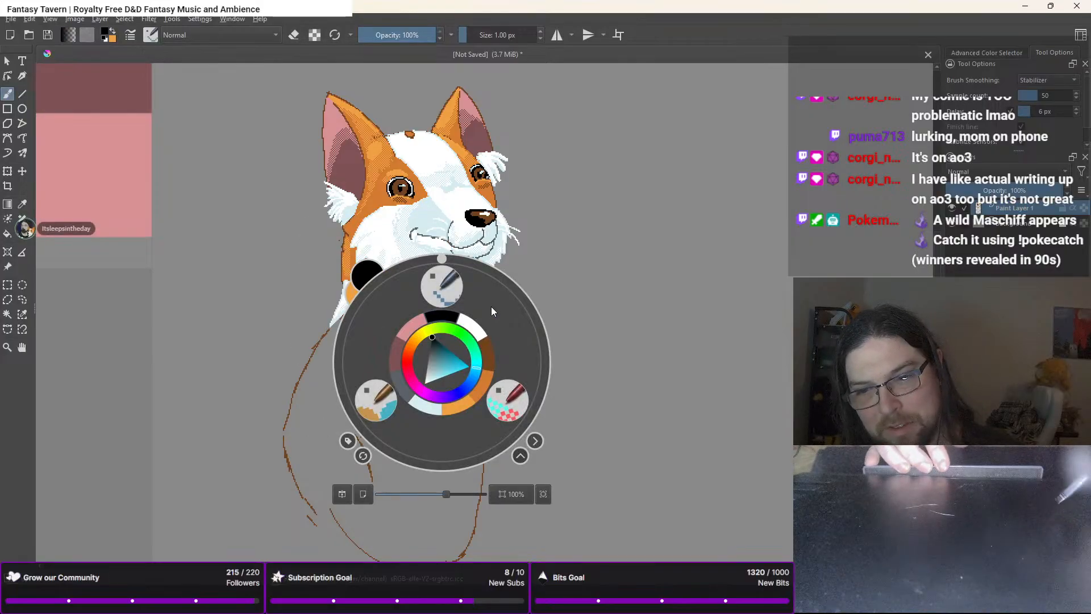
pyautogui.click(505, 395)
pyautogui.scroll(2, 347, 181)
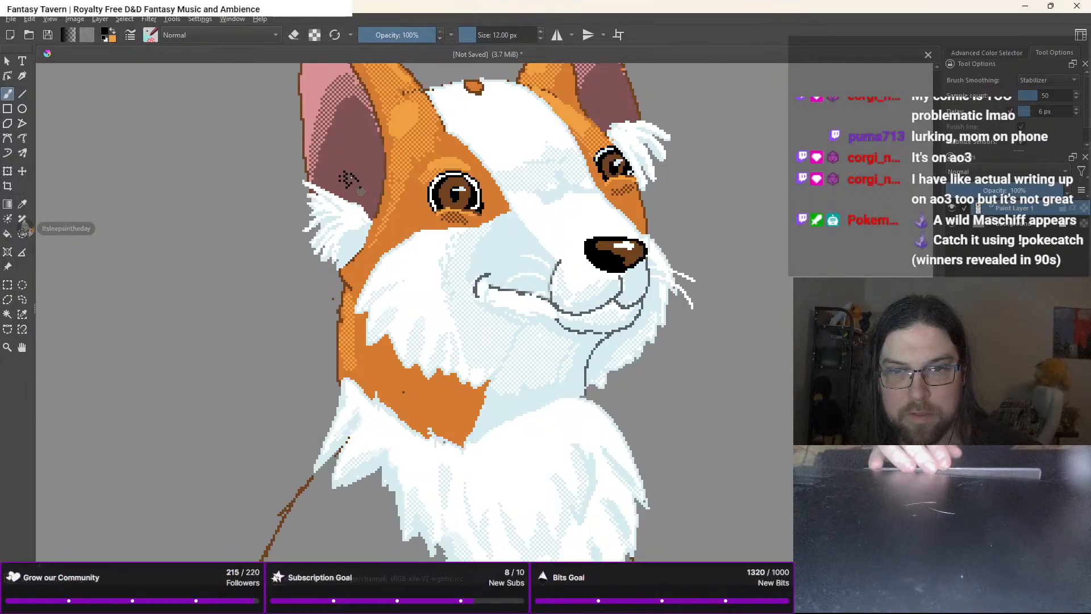
pyautogui.moveTo(375, 194); pyautogui.dragTo(371, 188)
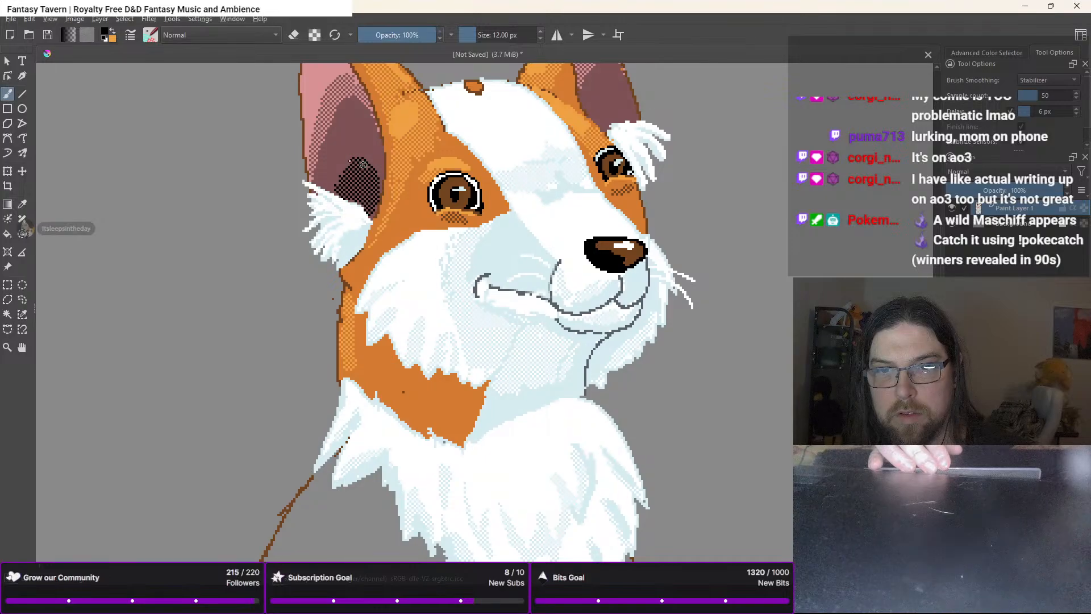
pyautogui.moveTo(338, 182); pyautogui.dragTo(336, 186)
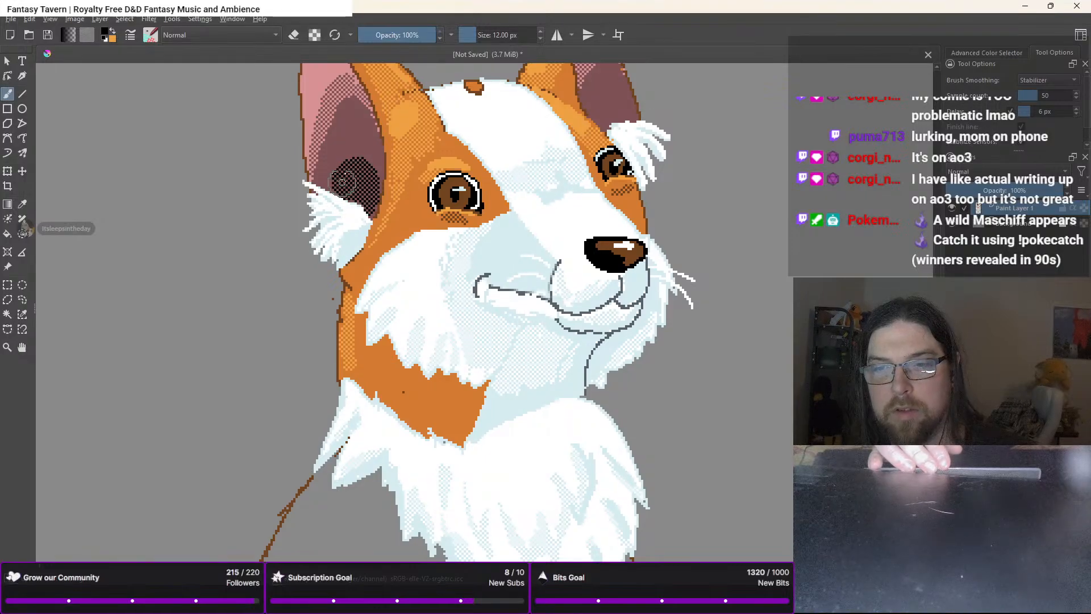
# Shade the lower inner part of the farther ear in black with the 12 px dither brush
pyautogui.moveTo(598, 113)
pyautogui.mouseDown()
pyautogui.moveTo(610, 115)
pyautogui.moveTo(595, 120)
pyautogui.moveTo(602, 126)
pyautogui.moveTo(617, 115)
pyautogui.moveTo(590, 113)
pyautogui.mouseUp()
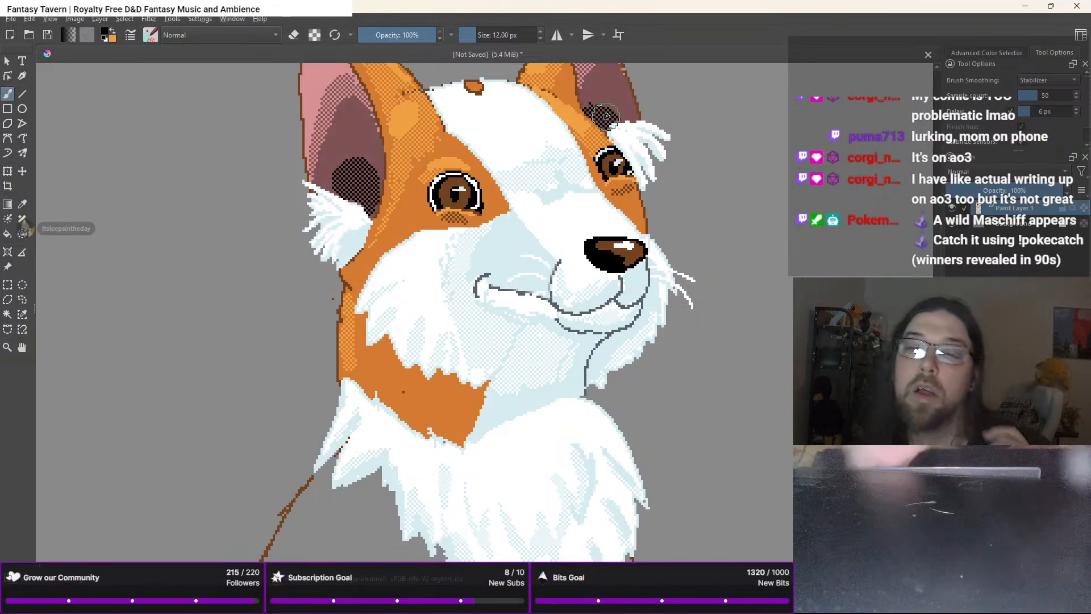
pyautogui.press('1')
pyautogui.moveTo(549, 123); pyautogui.dragTo(549, 116)
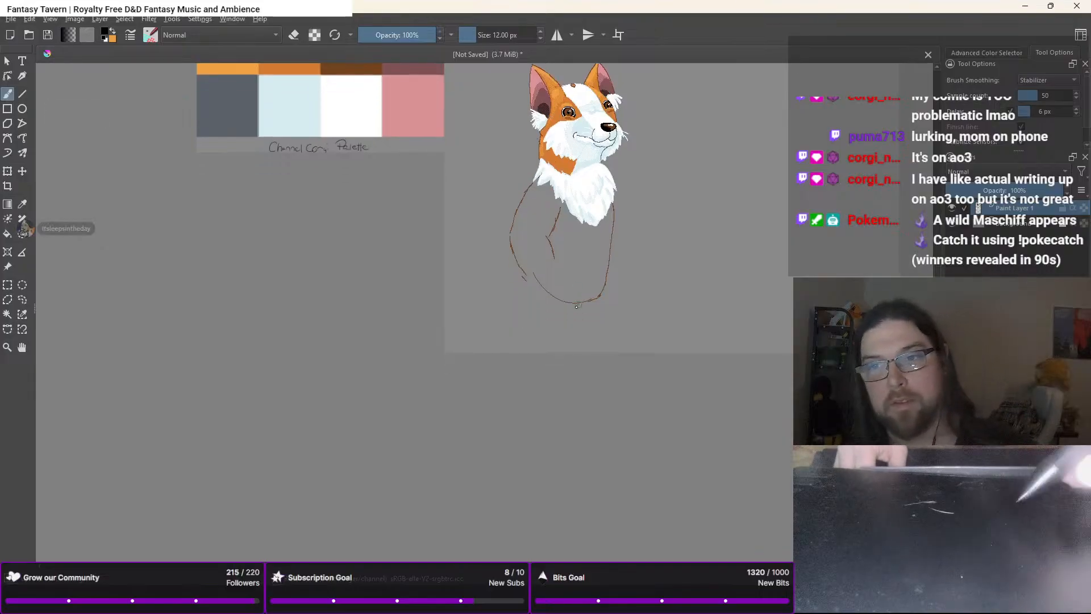
# Shade the underside of the chin and the throat line in dark slate gray with the 12 px dither brush
pyautogui.scroll(2, 570, 317)
pyautogui.moveTo(586, 294); pyautogui.dragTo(477, 446)
pyautogui.moveTo(523, 360); pyautogui.dragTo(556, 440)
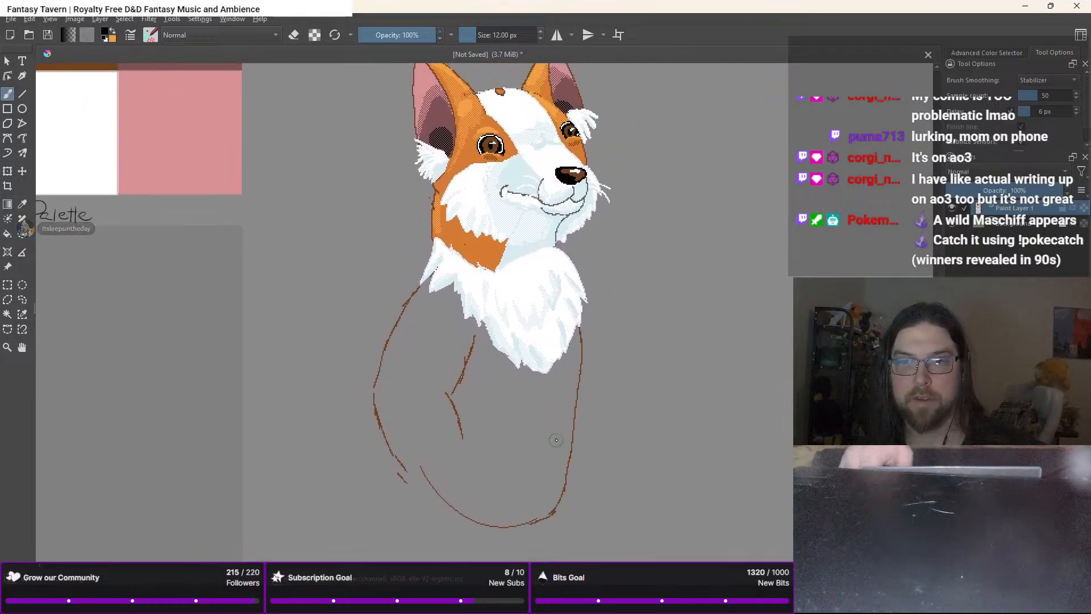
pyautogui.scroll(-1, 557, 439)
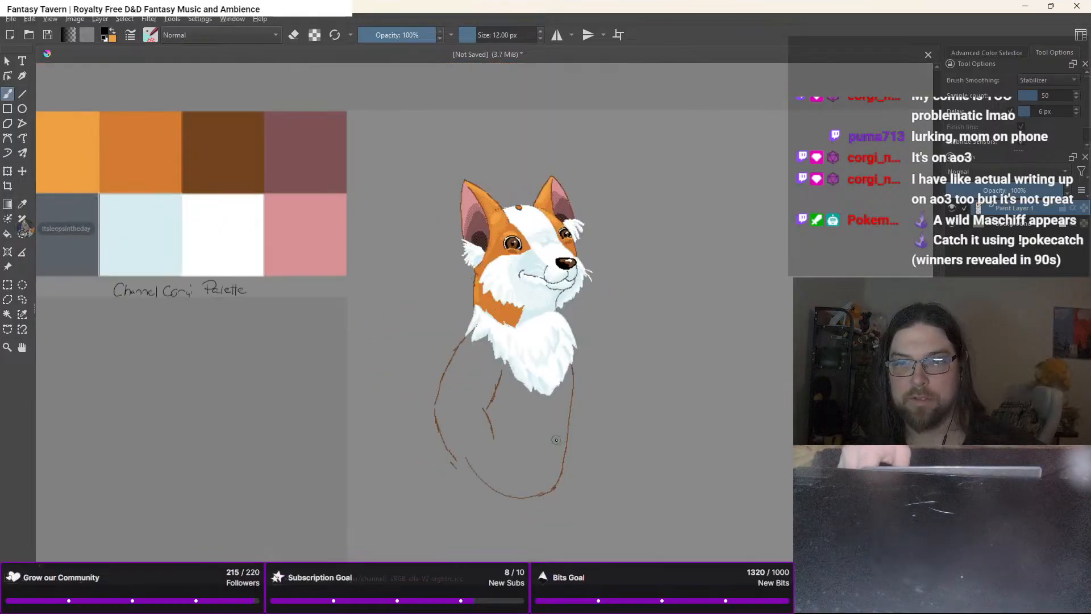
pyautogui.scroll(1, 556, 439)
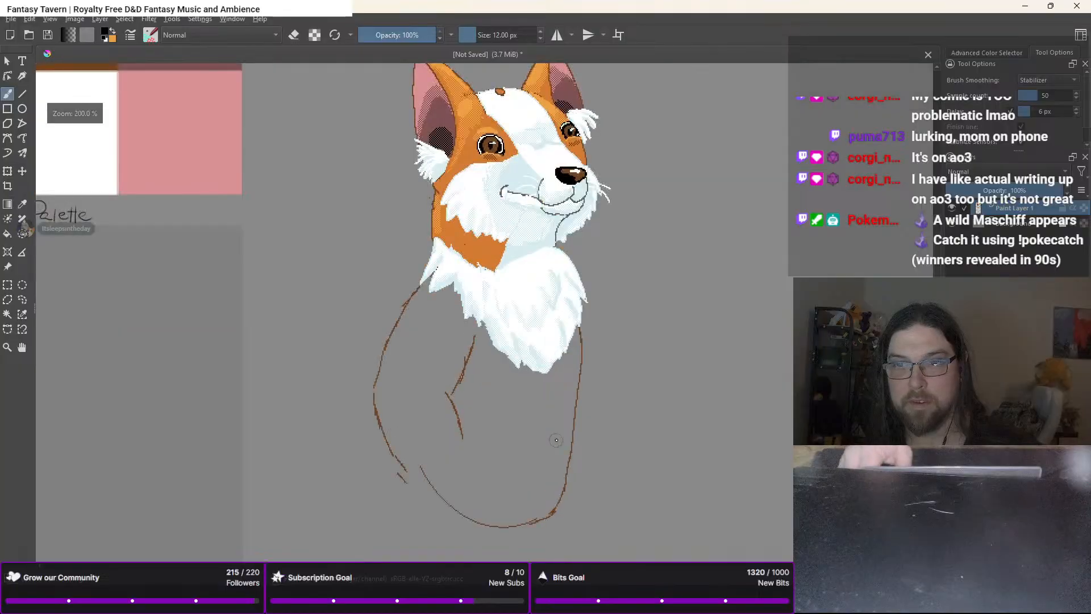
pyautogui.moveTo(563, 388)
pyautogui.mouseDown()
pyautogui.moveTo(552, 404)
pyautogui.moveTo(528, 363)
pyautogui.mouseUp()
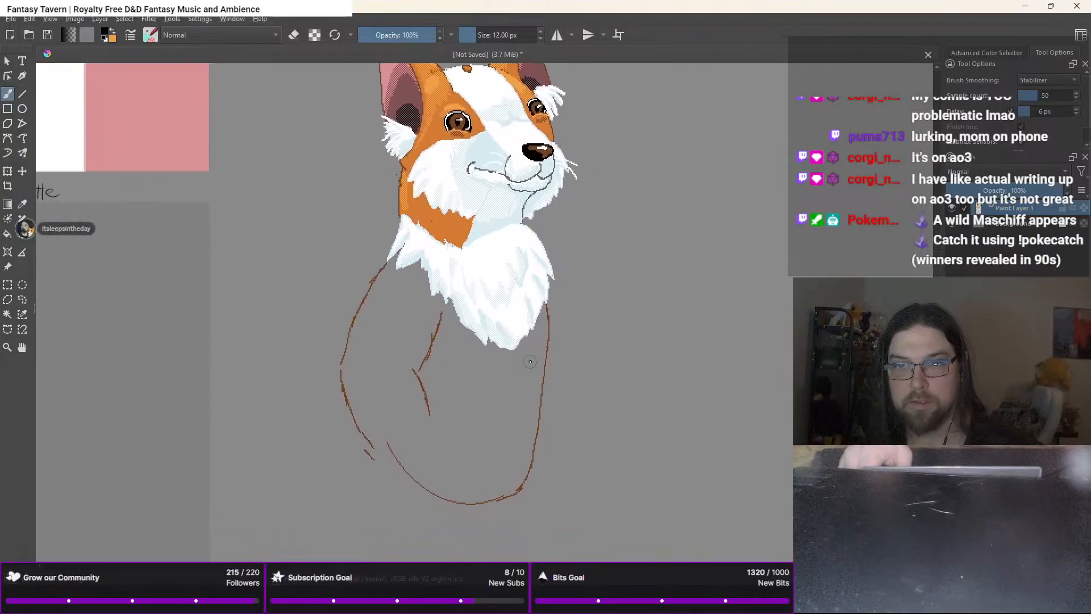
pyautogui.rightClick(413, 227)
pyautogui.click(377, 255)
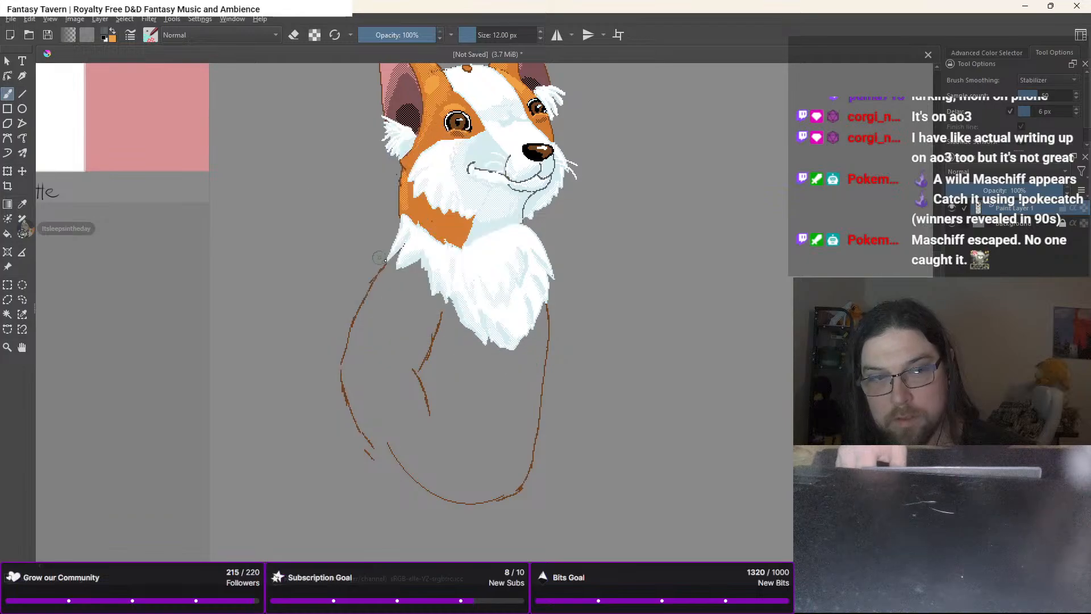
pyautogui.scroll(1, 449, 331)
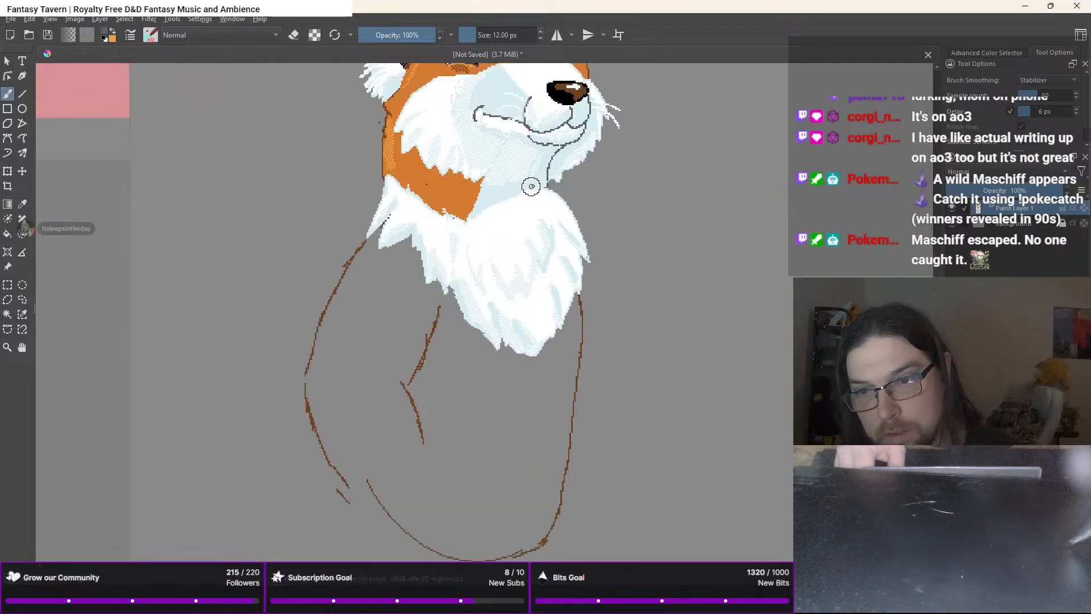
pyautogui.moveTo(534, 188)
pyautogui.mouseDown()
pyautogui.moveTo(555, 152)
pyautogui.moveTo(529, 187)
pyautogui.mouseUp()
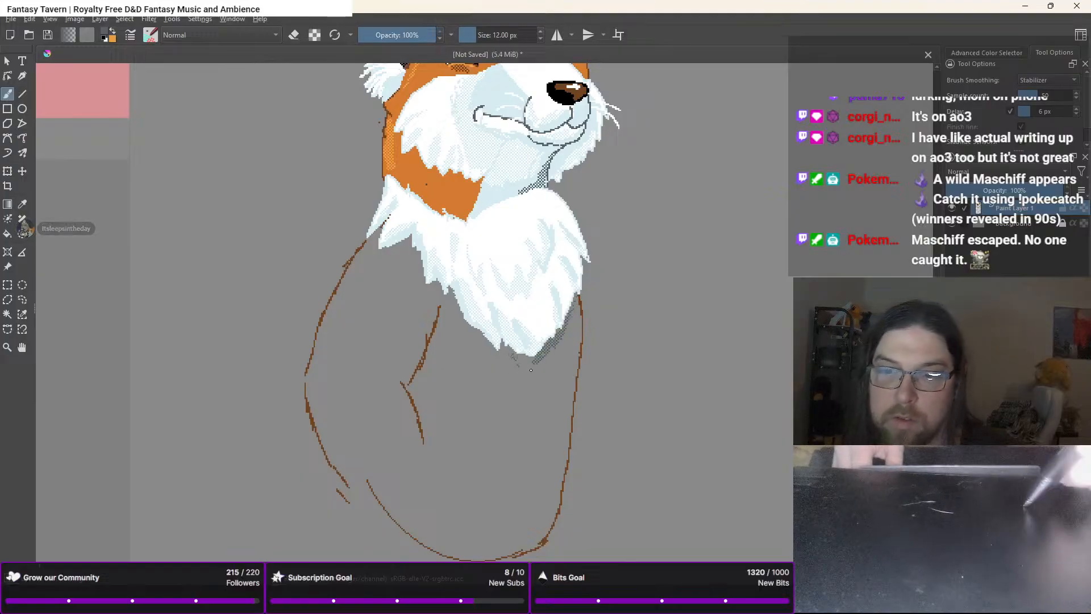
# Try dithering slate gray shading along the lower edge of the chest fur, and undo those strokes
pyautogui.moveTo(512, 350); pyautogui.dragTo(525, 365)
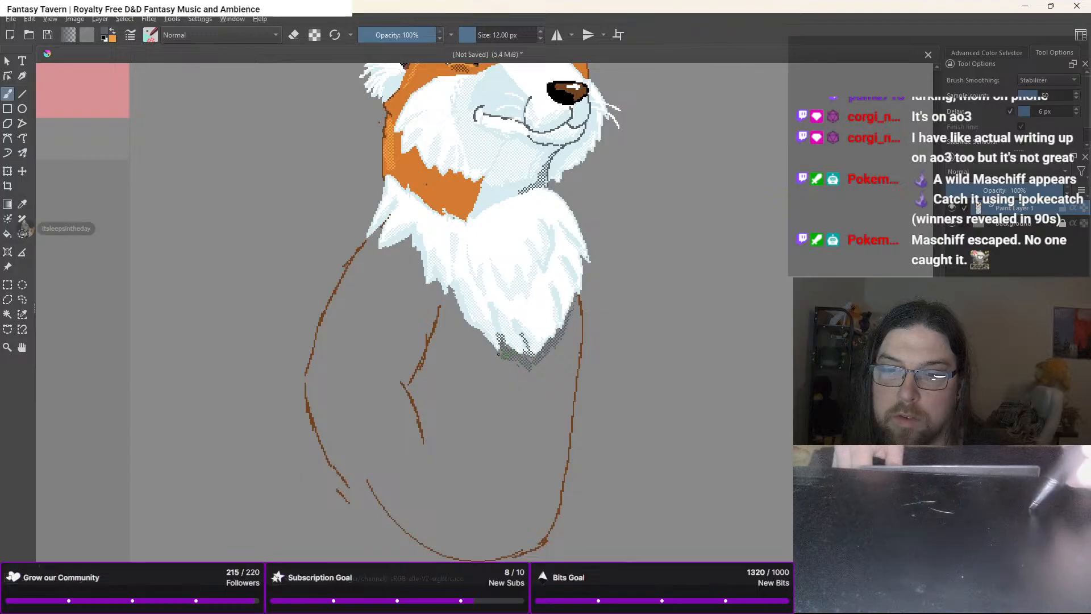
pyautogui.moveTo(498, 354); pyautogui.dragTo(483, 332)
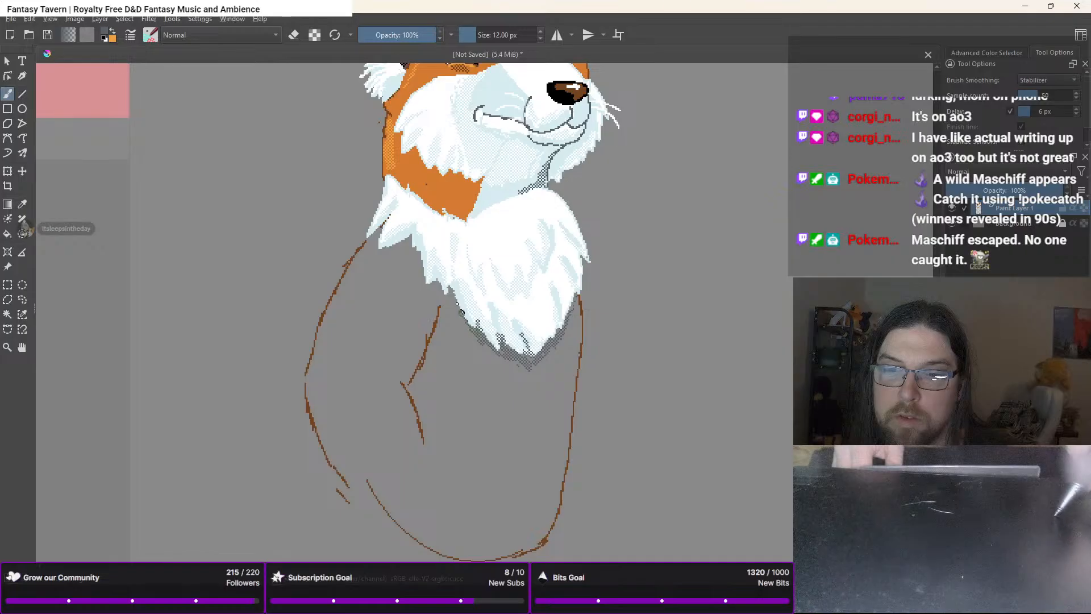
pyautogui.moveTo(462, 314)
pyautogui.mouseDown()
pyautogui.moveTo(449, 276)
pyautogui.moveTo(454, 313)
pyautogui.moveTo(438, 268)
pyautogui.moveTo(448, 304)
pyautogui.moveTo(413, 246)
pyautogui.mouseUp()
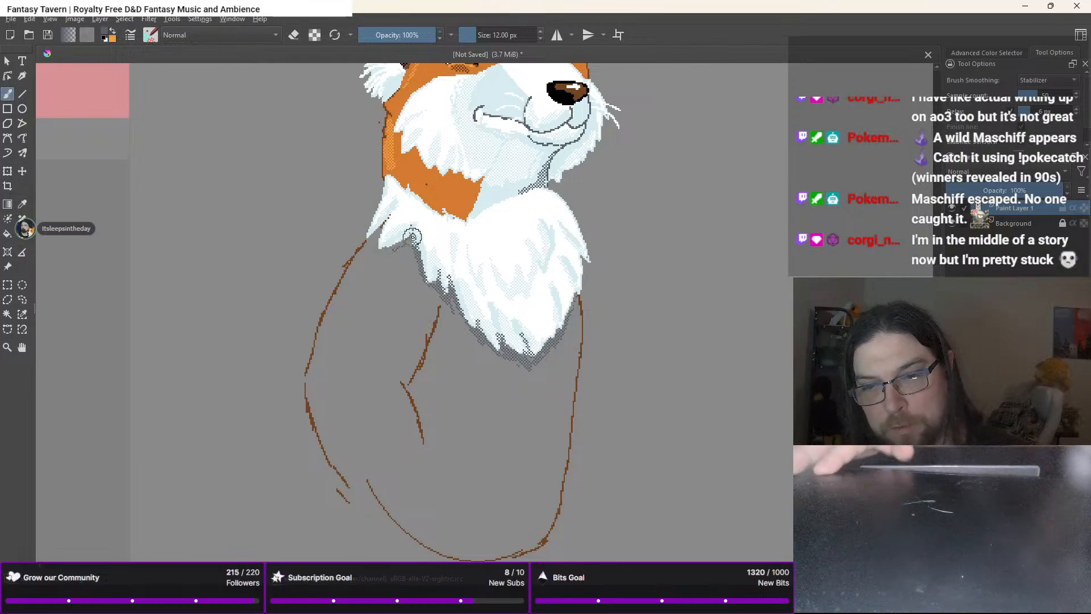
pyautogui.hotkey('ctrl', 'z')
pyautogui.hotkey('ctrl', 'z')
pyautogui.hotkey('ctrl', 'shift', 'z')
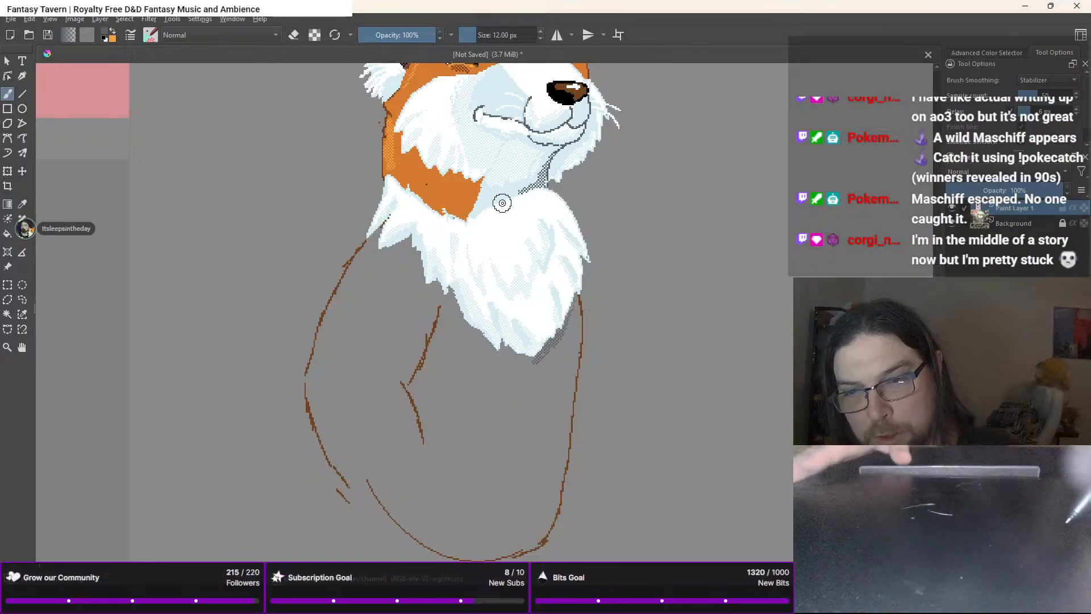
pyautogui.hotkey('ctrl', 'z')
# Try a light blue line running down the body from the chest fur with the 1 px brush, and undo it
pyautogui.rightClick(506, 258)
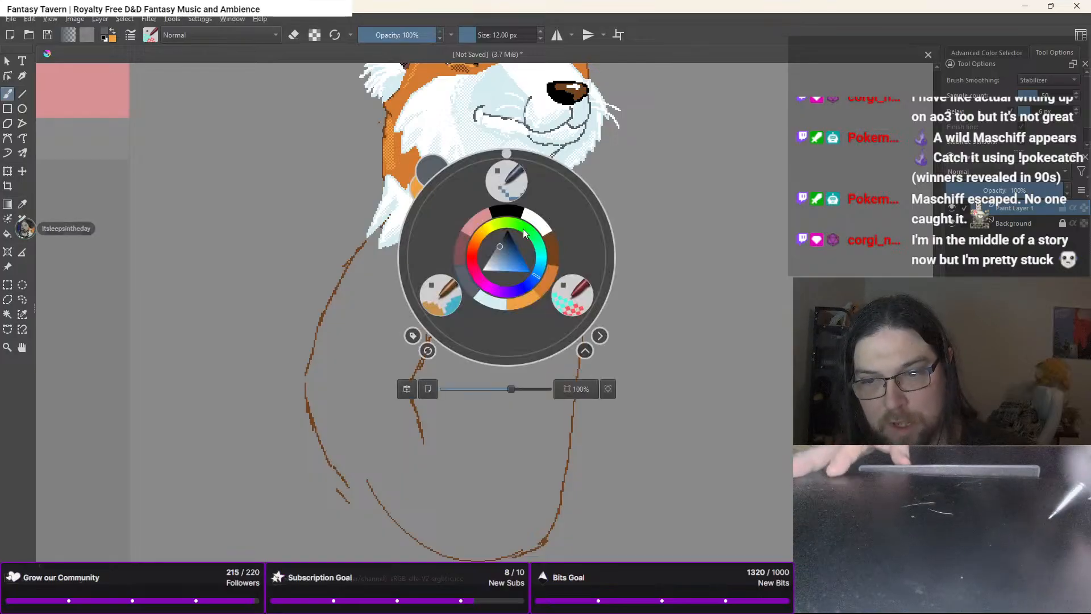
pyautogui.click(489, 297)
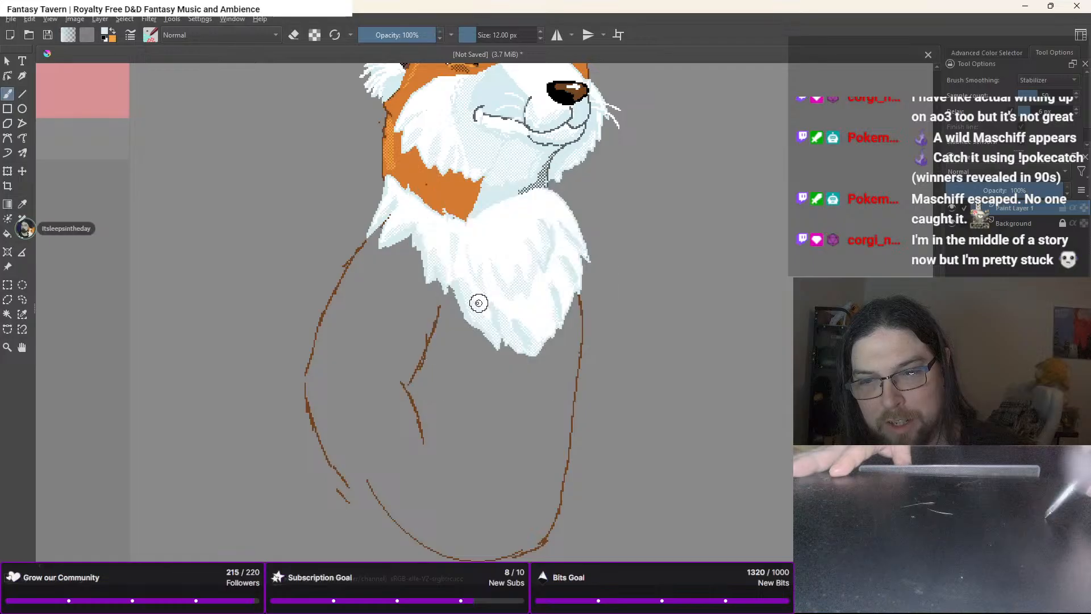
pyautogui.rightClick(465, 292)
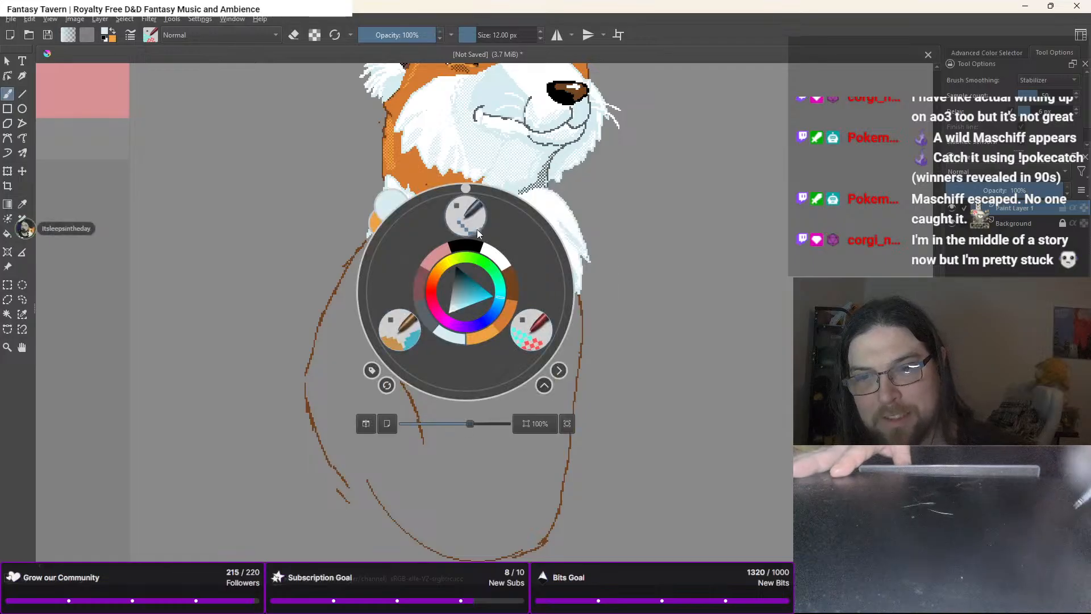
pyautogui.click(470, 222)
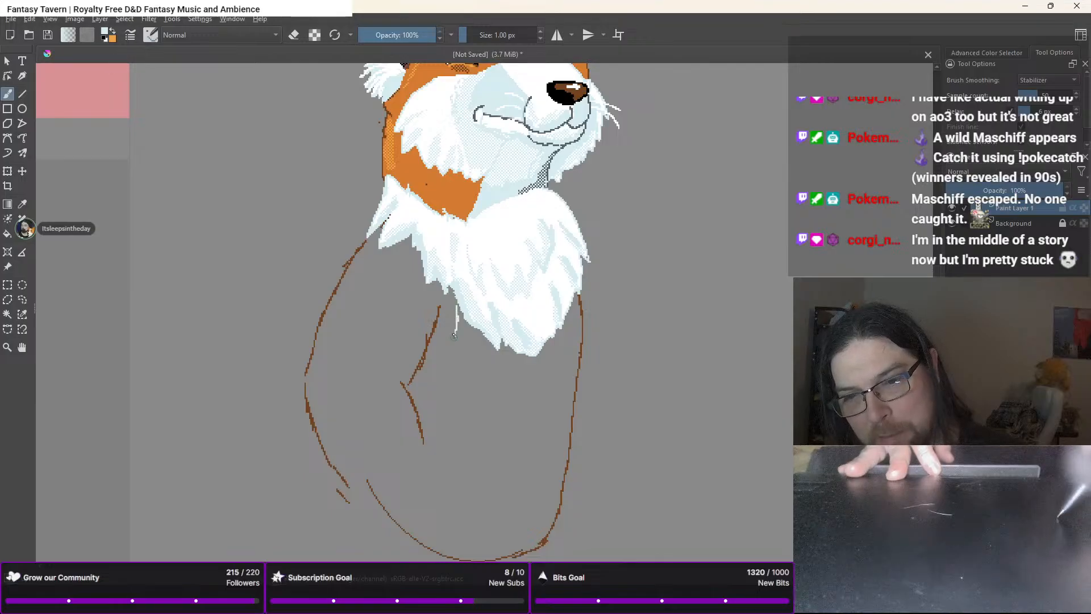
pyautogui.moveTo(456, 307); pyautogui.dragTo(456, 398)
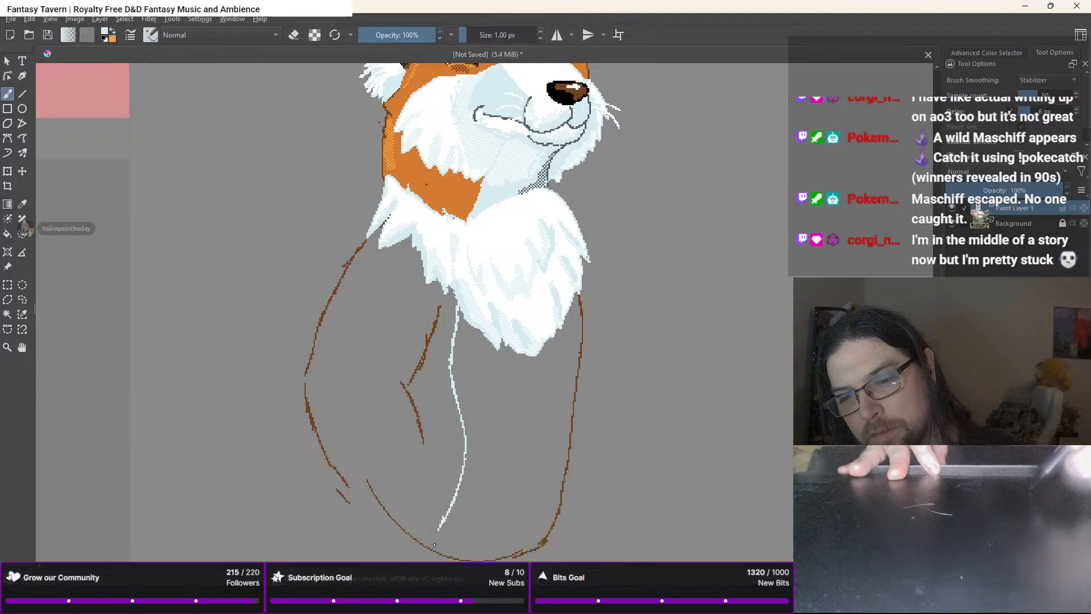
pyautogui.hotkey('ctrl', 'z')
pyautogui.hotkey('ctrl', 'z')
pyautogui.hotkey('ctrl', 'z')
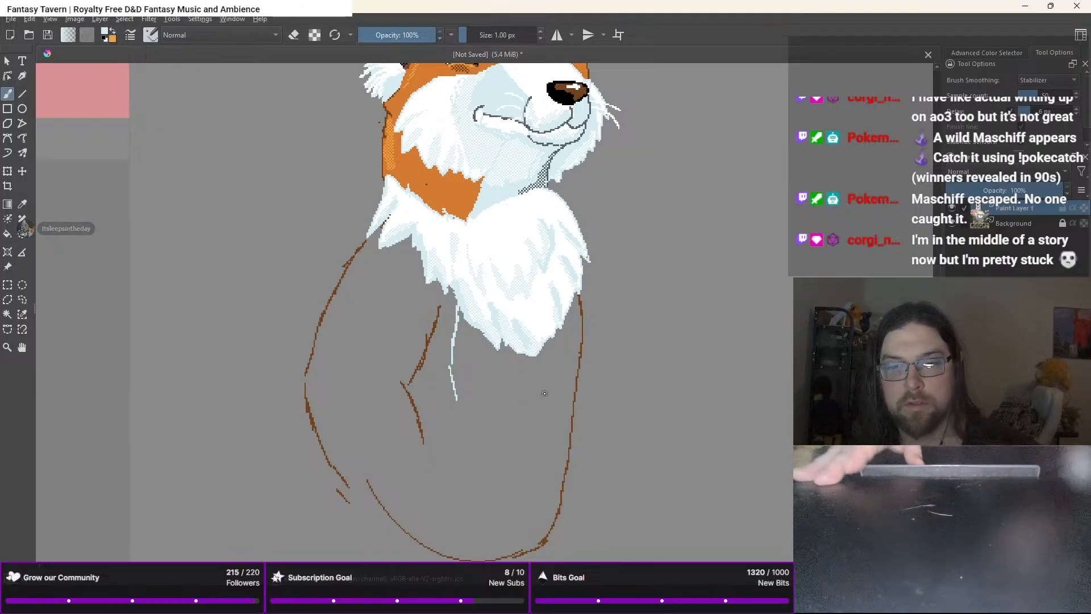
pyautogui.hotkey('ctrl', 'z')
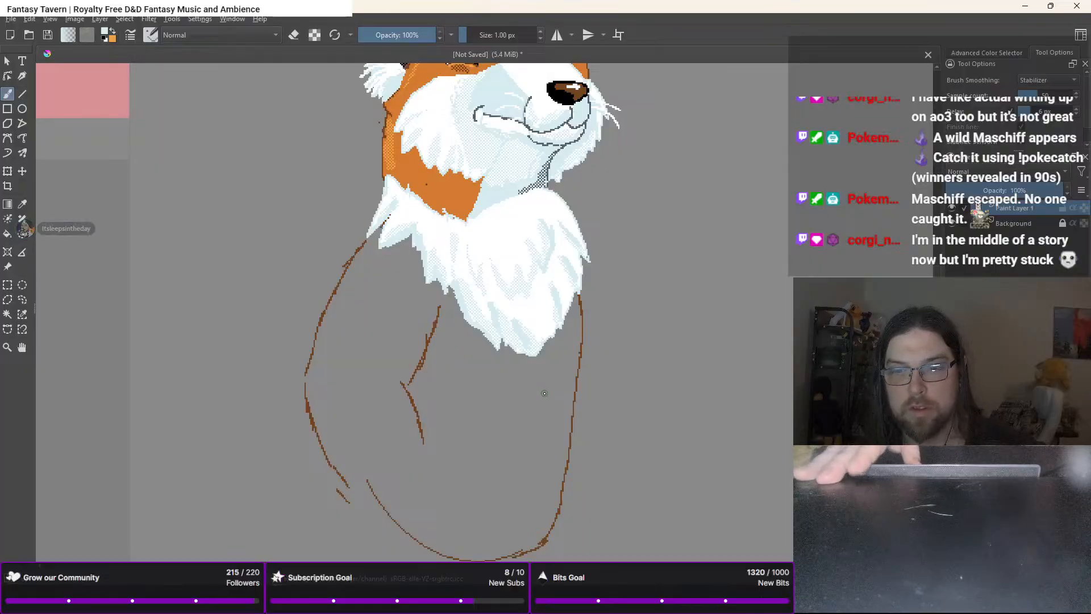
# Outline the upper arm's inner edge and jagged lower fur edge in dark orange with the 1 px brush, closing the gap in the outer line
pyautogui.scroll(-2, 544, 393)
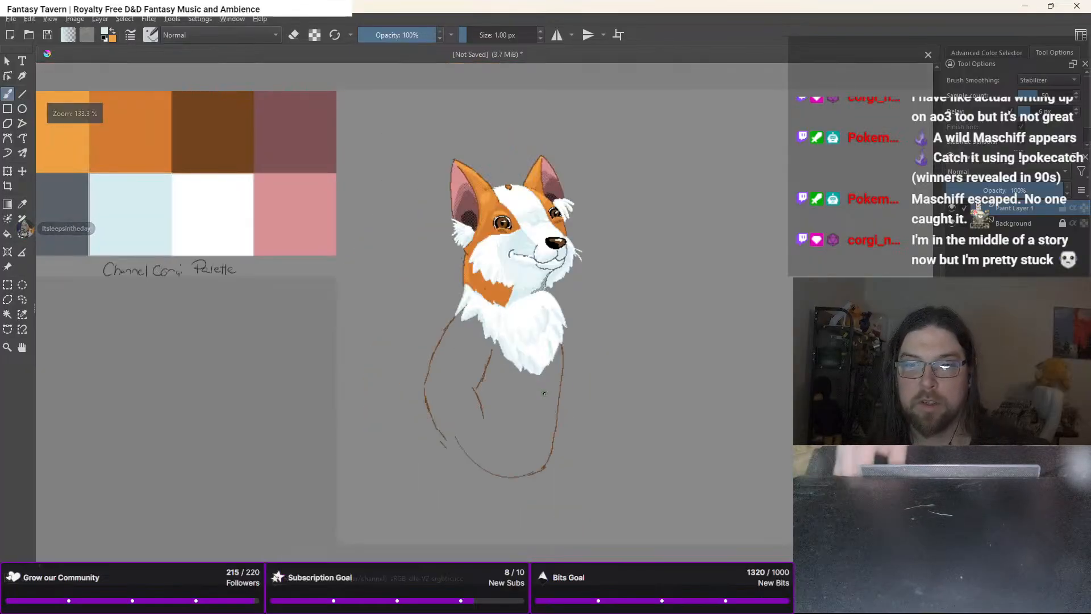
pyautogui.moveTo(544, 393)
pyautogui.mouseDown()
pyautogui.moveTo(572, 365)
pyautogui.moveTo(586, 306)
pyautogui.mouseUp()
pyautogui.rightClick(444, 247)
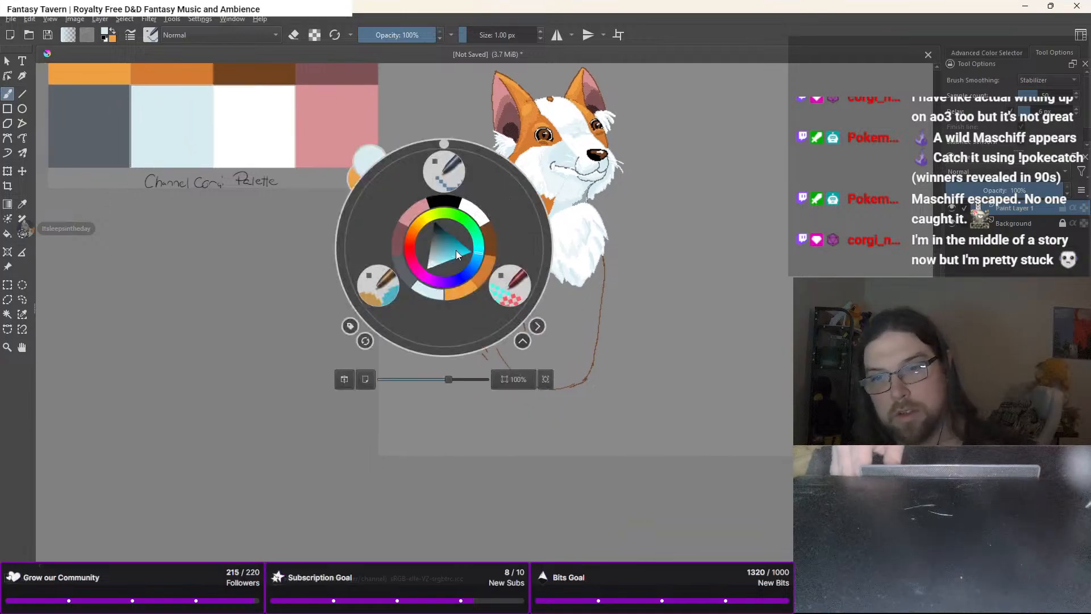
pyautogui.click(480, 277)
pyautogui.scroll(3, 492, 251)
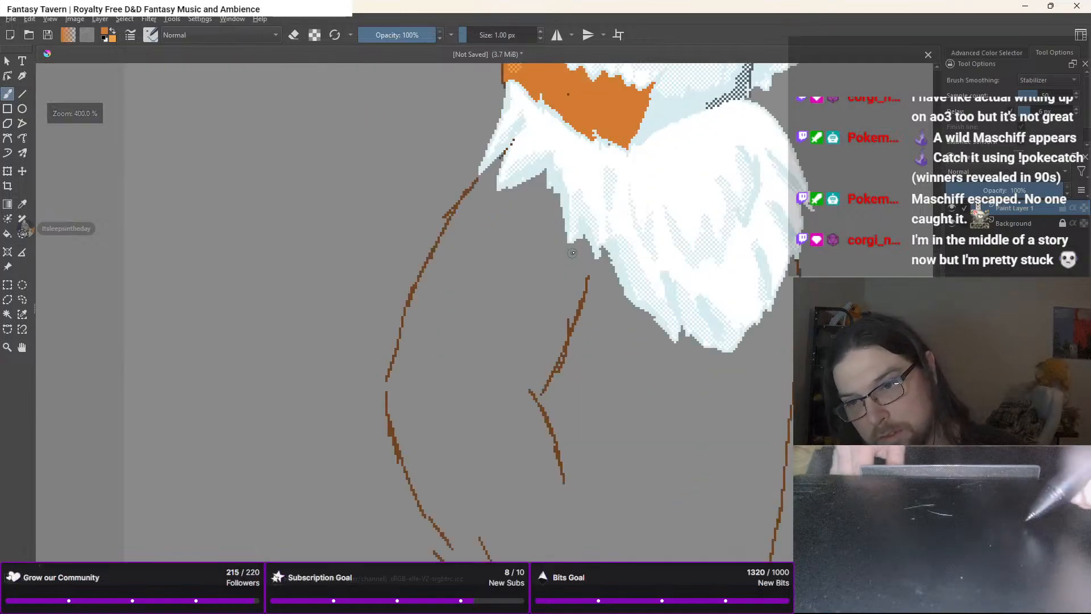
pyautogui.moveTo(586, 242); pyautogui.dragTo(568, 302)
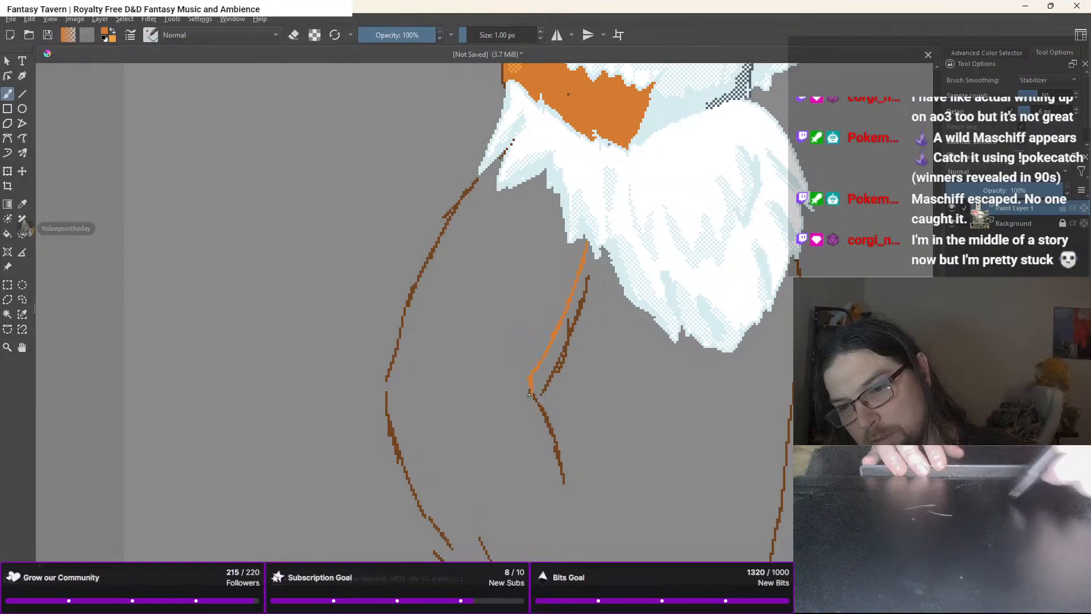
pyautogui.moveTo(546, 437)
pyautogui.mouseDown()
pyautogui.moveTo(548, 461)
pyautogui.moveTo(522, 478)
pyautogui.moveTo(501, 489)
pyautogui.moveTo(483, 468)
pyautogui.mouseUp()
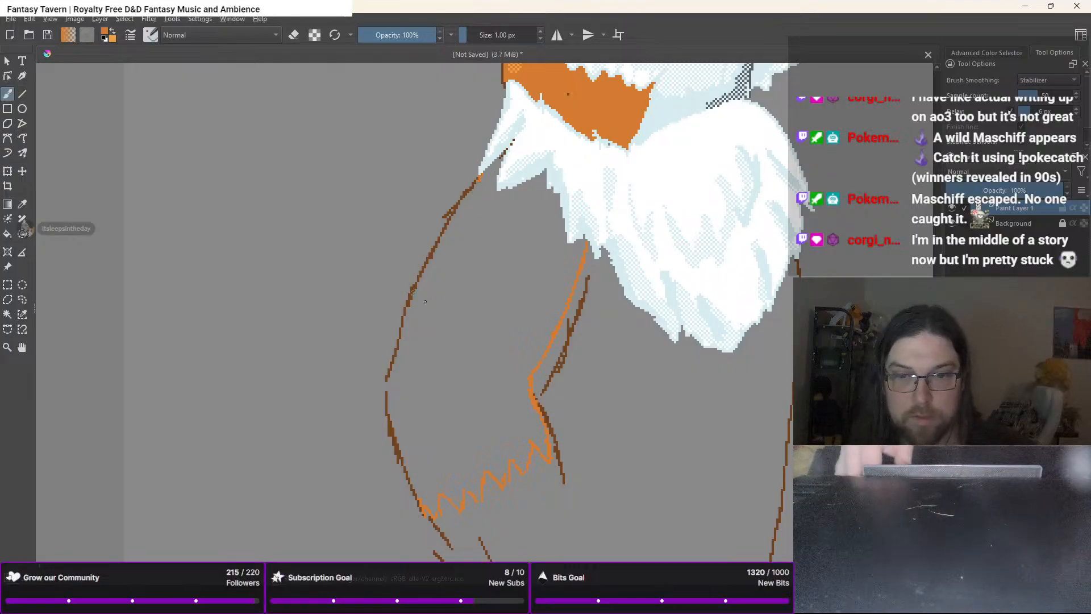
pyautogui.scroll(2, 397, 379)
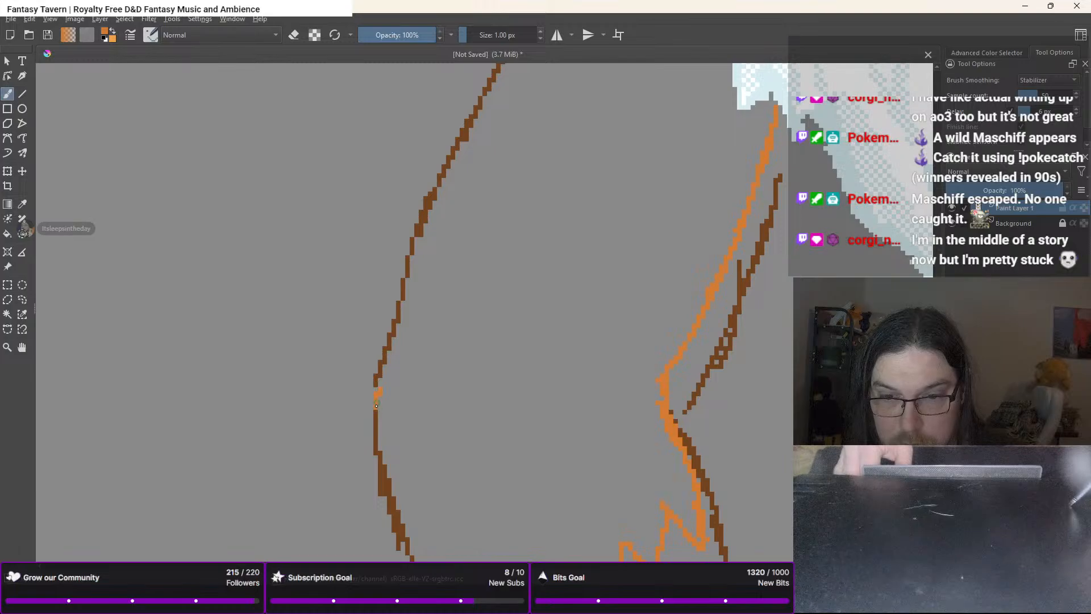
pyautogui.scroll(-2, 377, 414)
# Close the gaps in the jagged fur edge with the 1 px brush and fill the upper arm with dark orange
pyautogui.press('f')
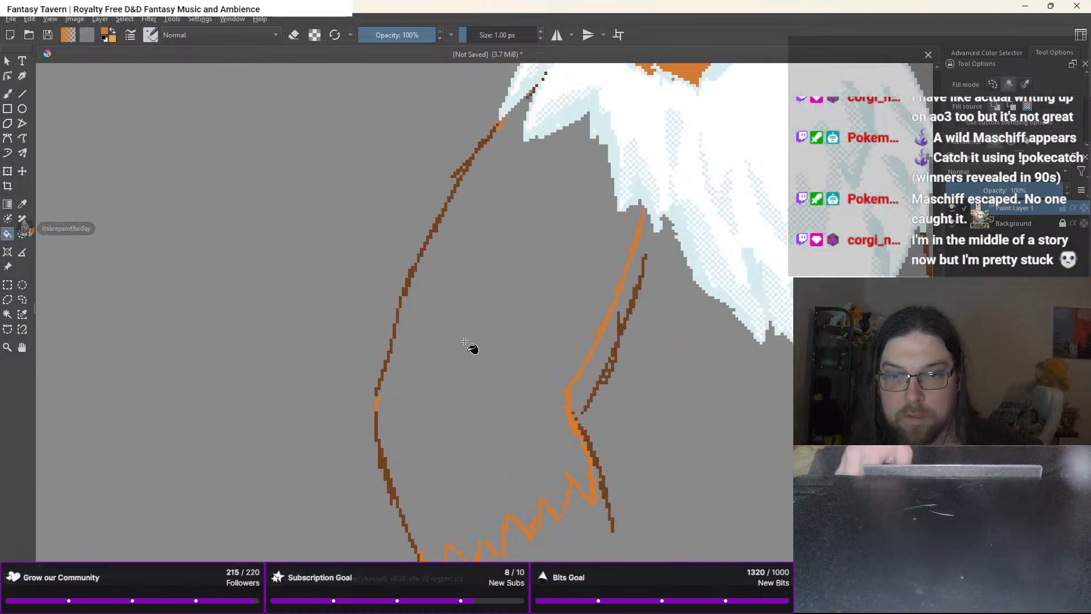
pyautogui.click(465, 341)
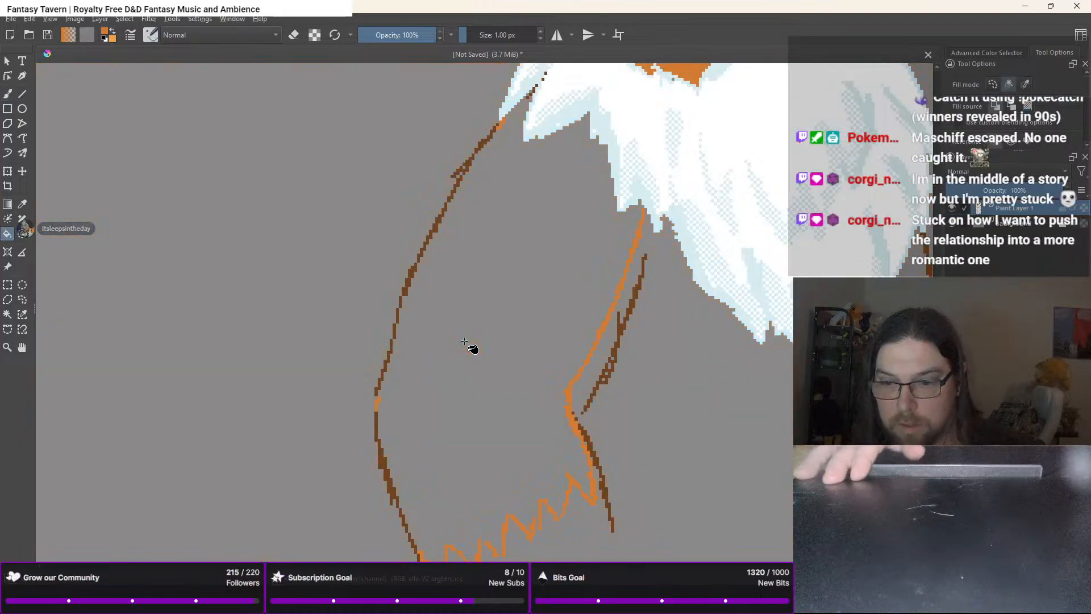
pyautogui.moveTo(461, 410); pyautogui.dragTo(492, 278)
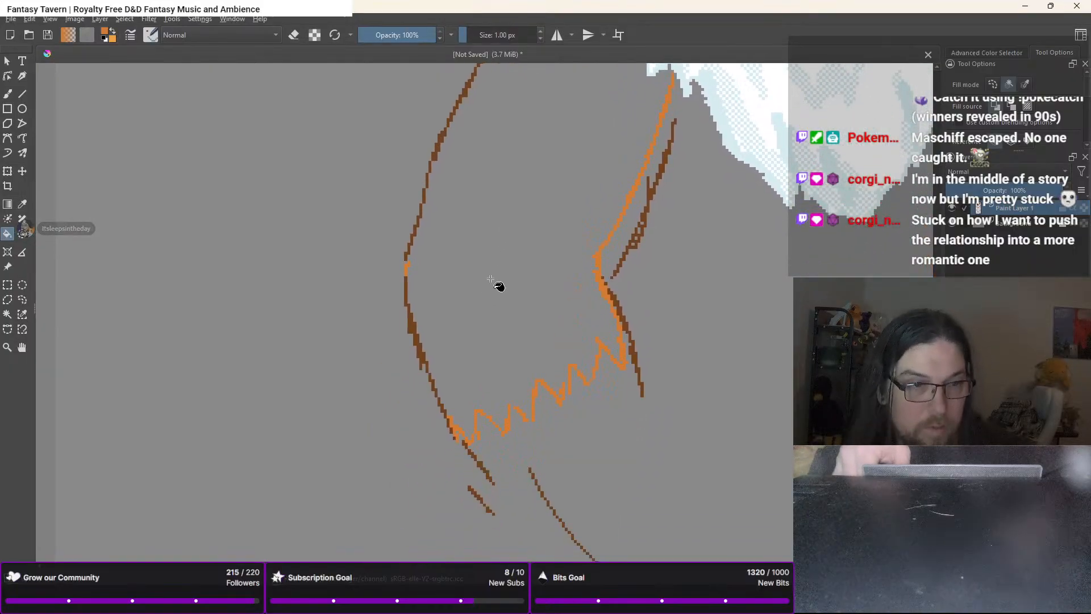
pyautogui.press('b')
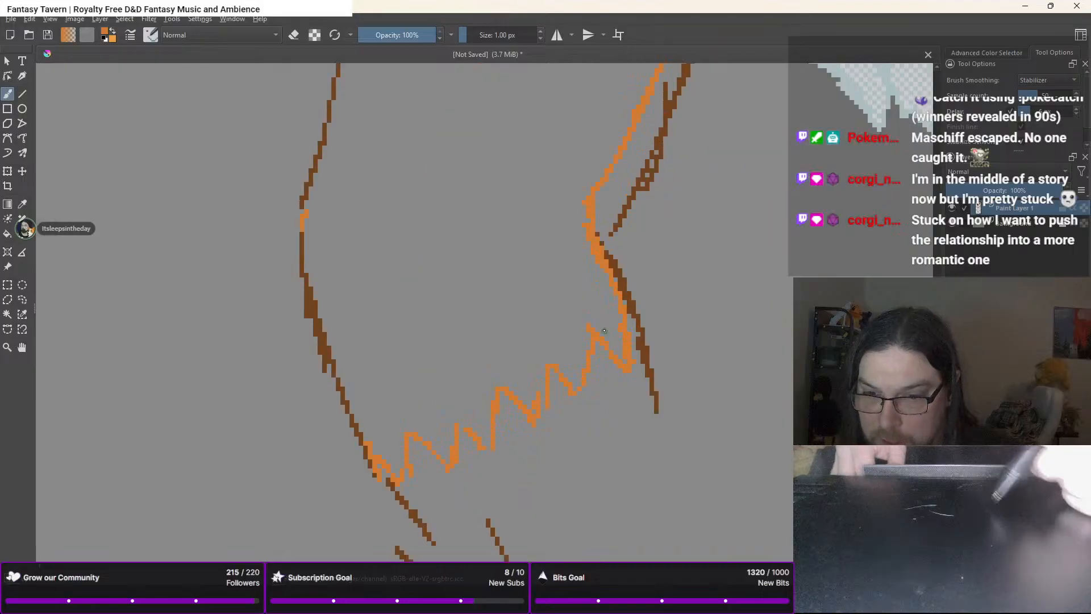
pyautogui.scroll(1, 607, 418)
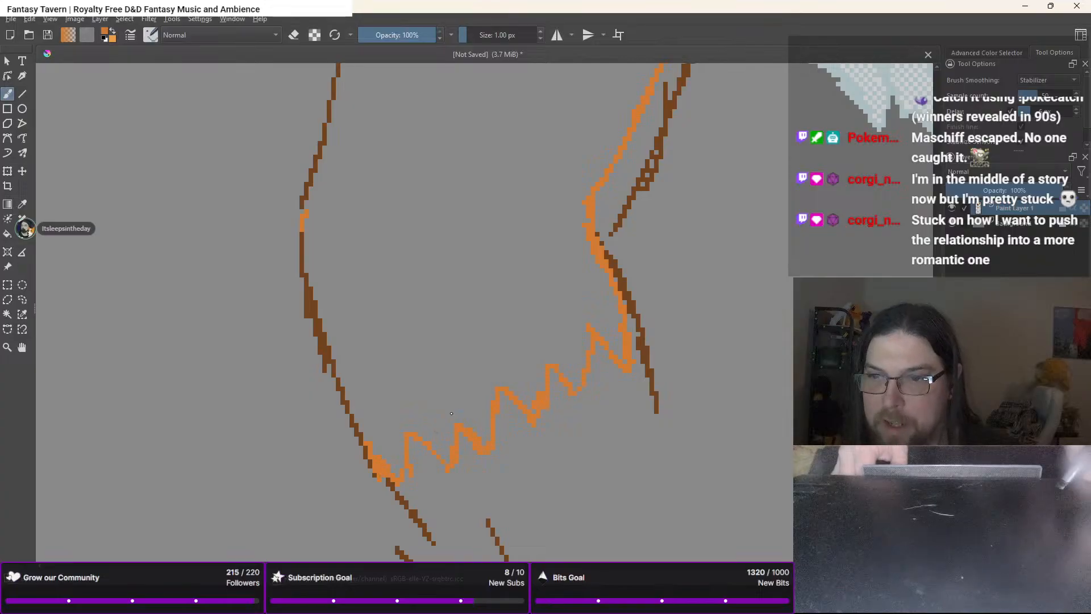
pyautogui.scroll(-1, 554, 427)
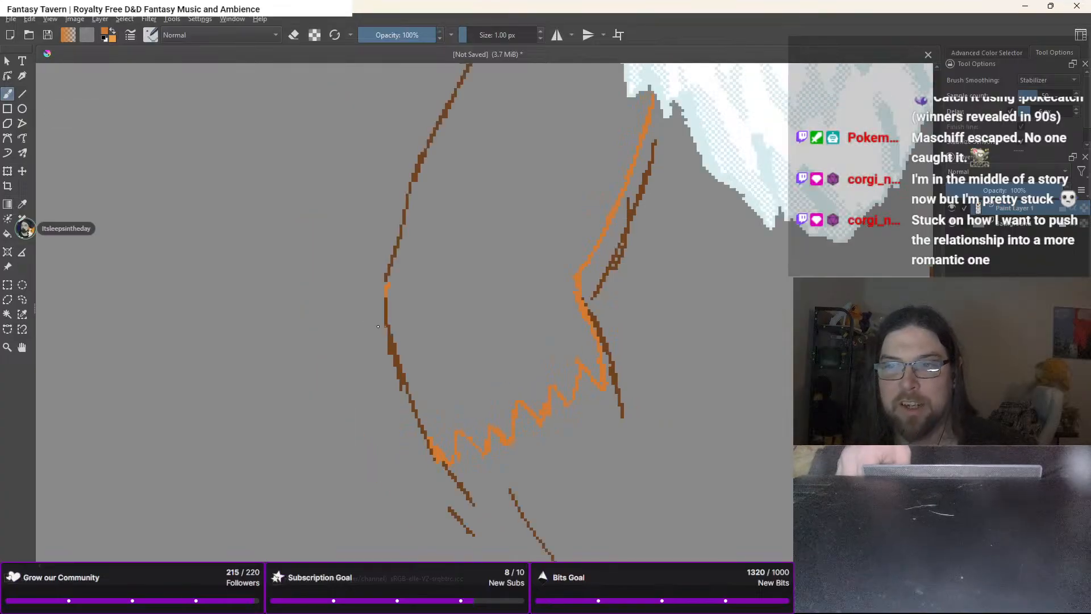
pyautogui.press('f')
pyautogui.scroll(-2, 470, 236)
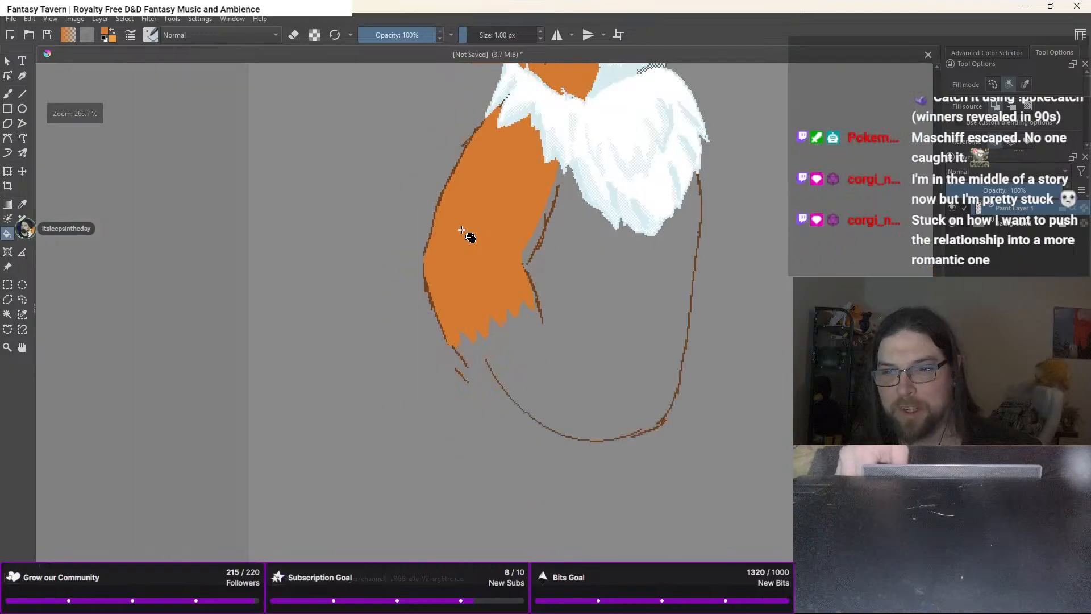
# Outline a curved highlight area on the upper arm's outer side in light orange with the 1 px brush and fill it
pyautogui.scroll(2, 470, 236)
pyautogui.rightClick(558, 277)
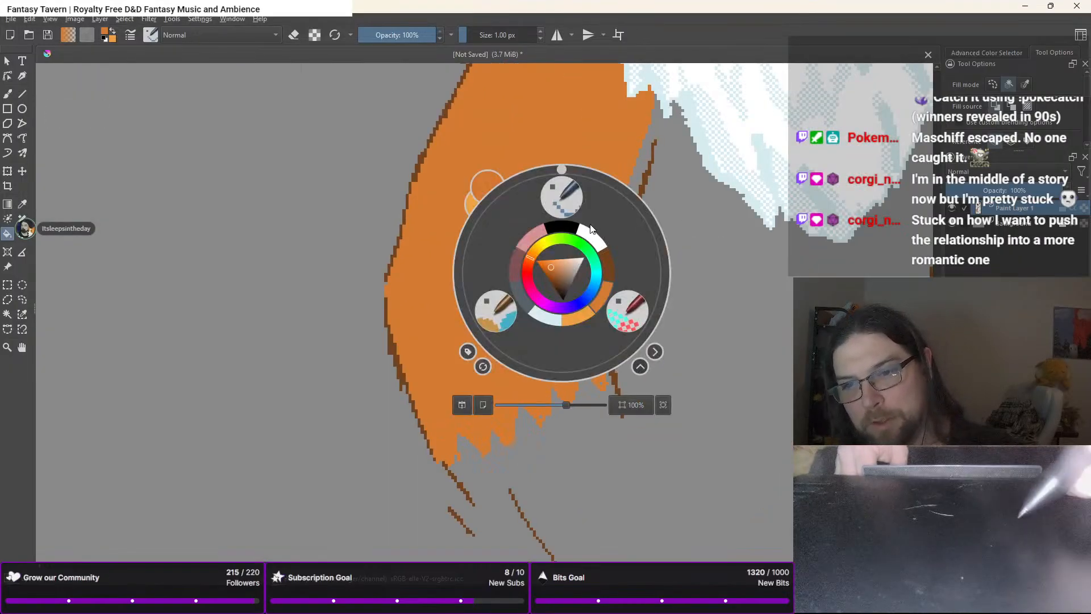
pyautogui.click(588, 312)
pyautogui.press('b')
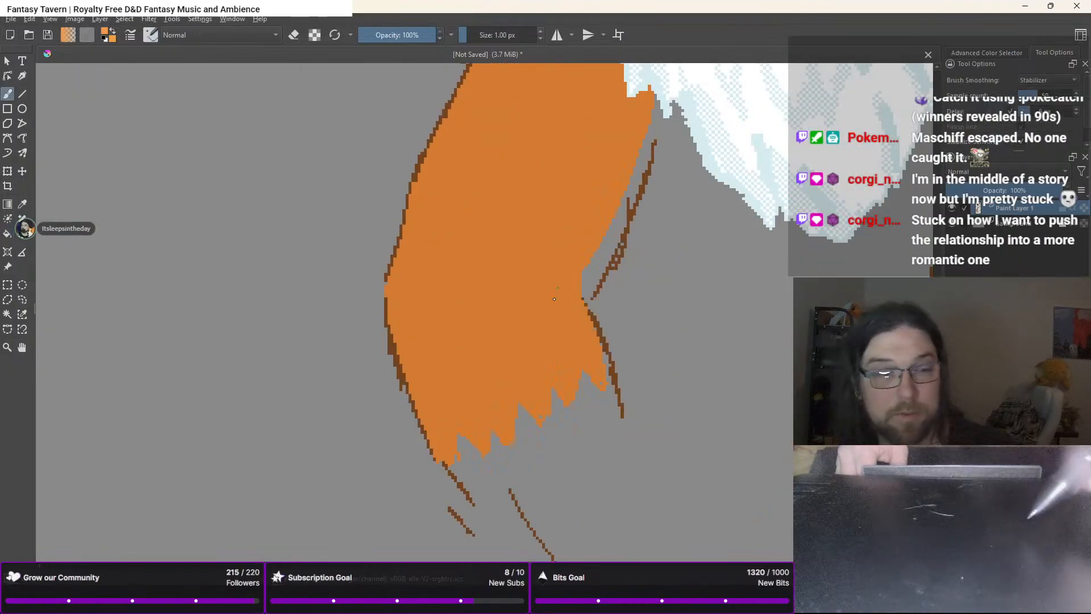
pyautogui.moveTo(527, 340); pyautogui.dragTo(607, 424)
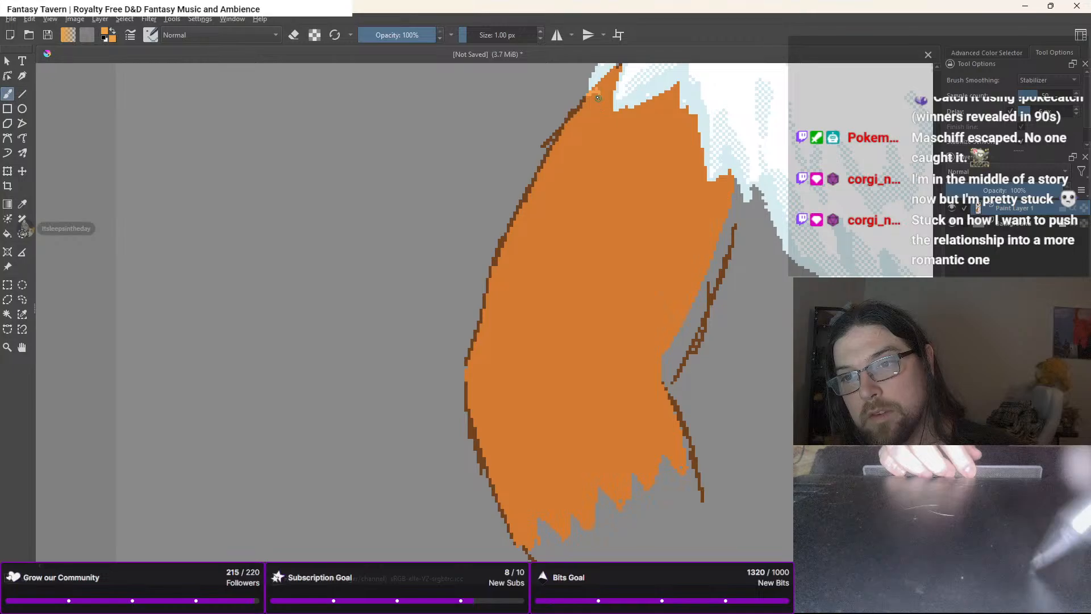
pyautogui.moveTo(606, 126)
pyautogui.mouseDown()
pyautogui.moveTo(620, 168)
pyautogui.moveTo(611, 151)
pyautogui.moveTo(616, 187)
pyautogui.mouseUp()
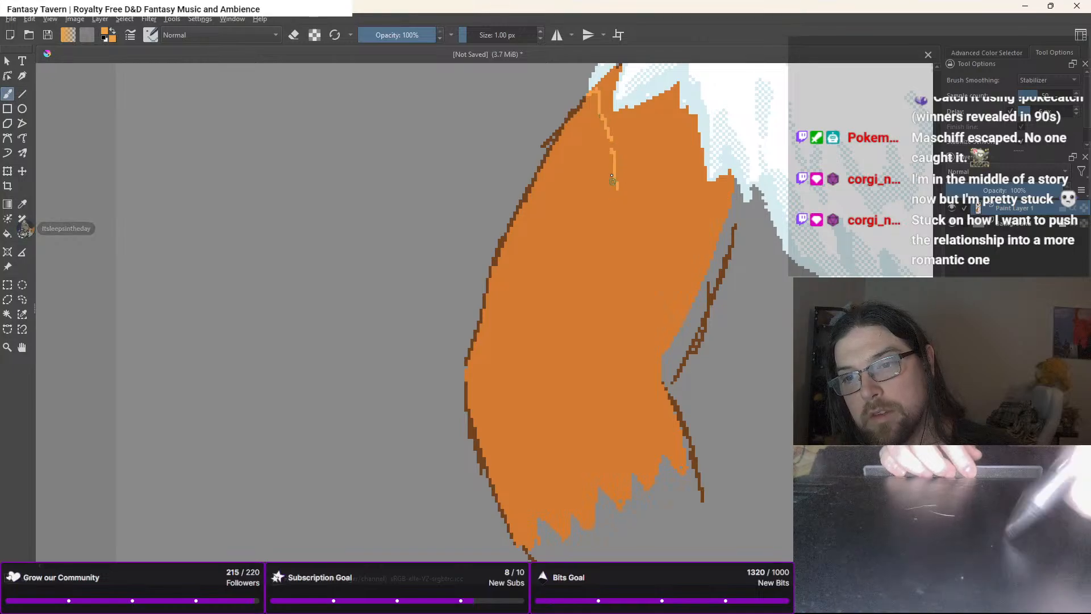
pyautogui.moveTo(607, 140)
pyautogui.mouseDown()
pyautogui.moveTo(620, 212)
pyautogui.moveTo(592, 276)
pyautogui.moveTo(546, 332)
pyautogui.mouseUp()
pyautogui.moveTo(586, 273); pyautogui.dragTo(528, 350)
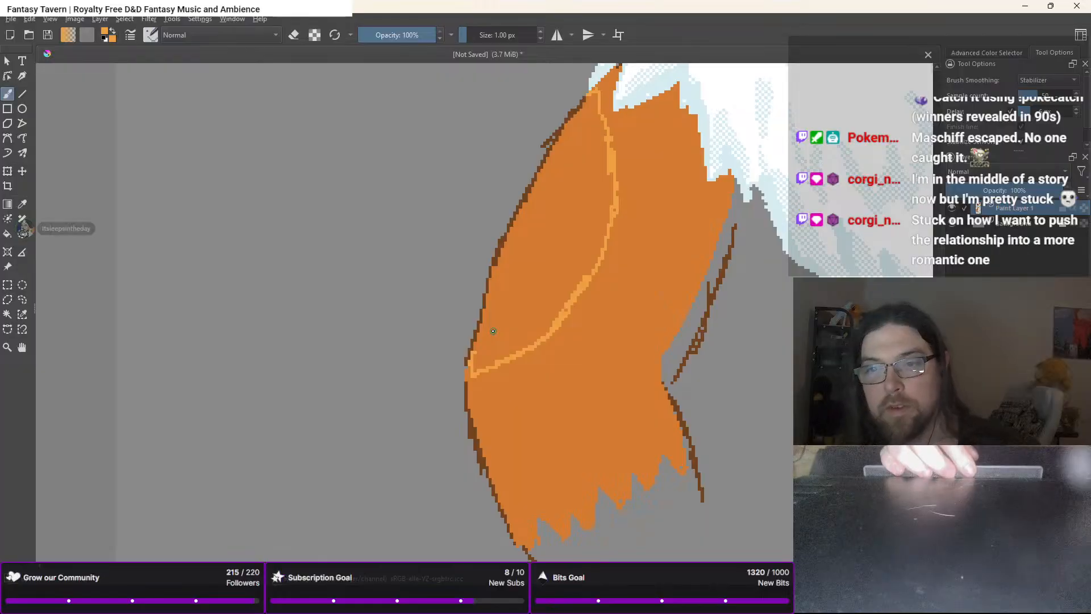
pyautogui.press('f')
pyautogui.click(540, 284)
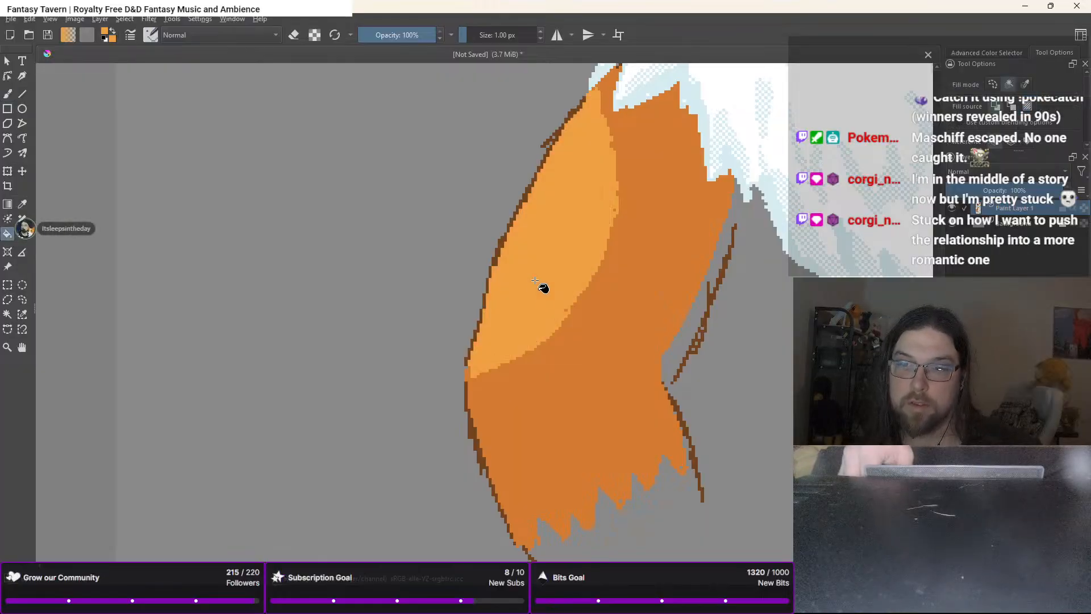
# Dither light orange along the inner and lower edges of the upper arm highlight with the 12 px dithering brush
pyautogui.rightClick(536, 217)
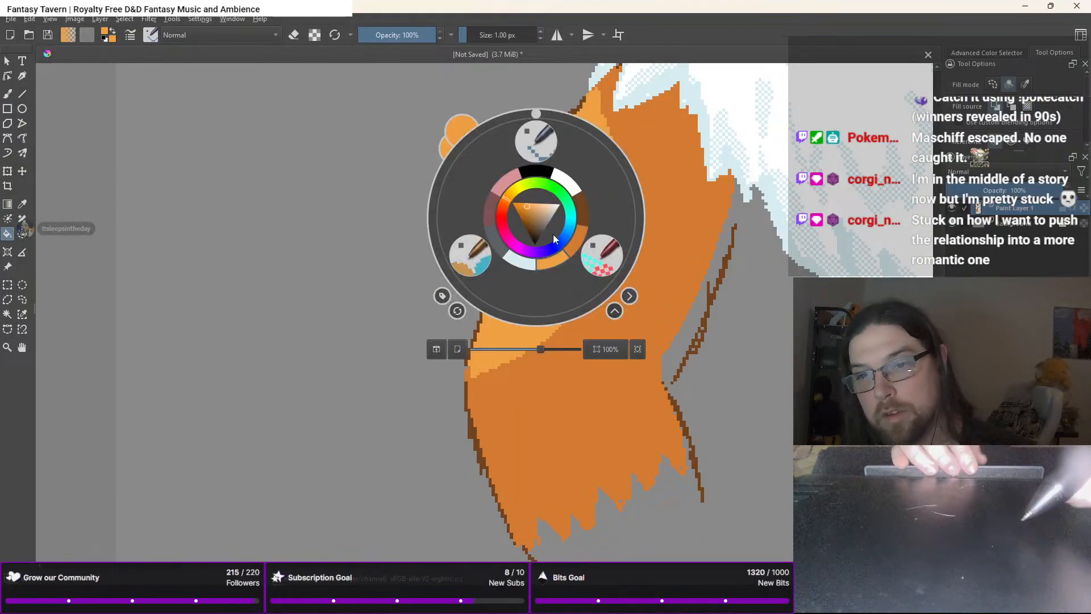
pyautogui.click(594, 250)
pyautogui.press('b')
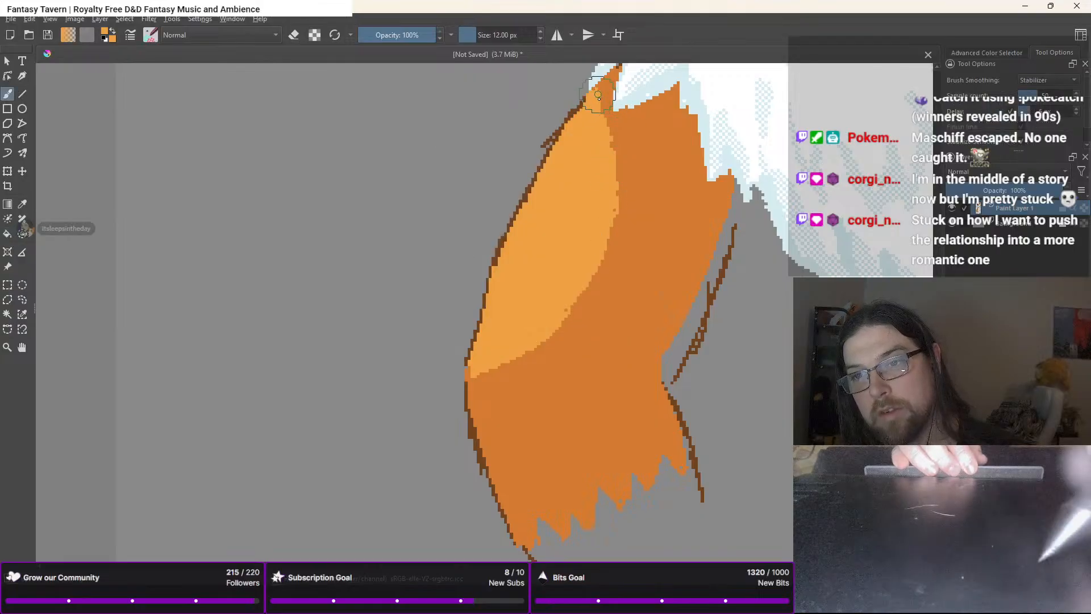
pyautogui.moveTo(602, 89)
pyautogui.mouseDown()
pyautogui.moveTo(624, 202)
pyautogui.moveTo(616, 150)
pyautogui.moveTo(617, 257)
pyautogui.moveTo(623, 195)
pyautogui.moveTo(594, 281)
pyautogui.mouseUp()
pyautogui.moveTo(613, 145)
pyautogui.mouseDown()
pyautogui.moveTo(606, 250)
pyautogui.moveTo(579, 293)
pyautogui.mouseUp()
pyautogui.moveTo(614, 238)
pyautogui.mouseDown()
pyautogui.moveTo(553, 354)
pyautogui.moveTo(562, 348)
pyautogui.moveTo(571, 320)
pyautogui.moveTo(544, 344)
pyautogui.moveTo(570, 319)
pyautogui.moveTo(494, 391)
pyautogui.moveTo(527, 350)
pyautogui.moveTo(481, 384)
pyautogui.moveTo(517, 372)
pyautogui.moveTo(505, 391)
pyautogui.moveTo(549, 376)
pyautogui.moveTo(621, 253)
pyautogui.moveTo(650, 231)
pyautogui.moveTo(624, 248)
pyautogui.moveTo(642, 164)
pyautogui.moveTo(632, 170)
pyautogui.moveTo(628, 131)
pyautogui.moveTo(651, 123)
pyautogui.mouseUp()
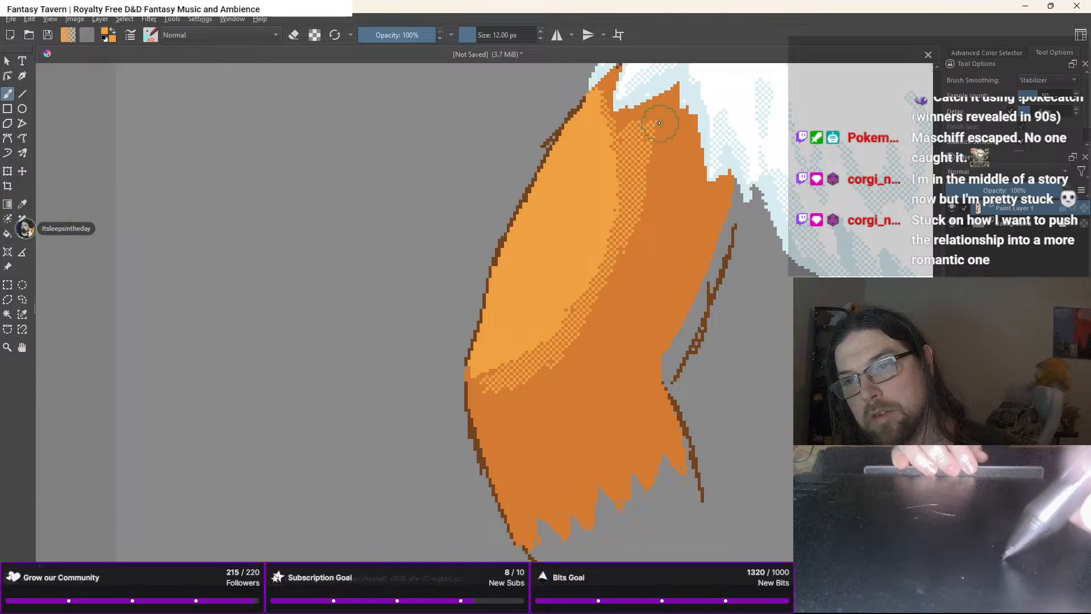
pyautogui.moveTo(658, 146)
pyautogui.mouseDown()
pyautogui.moveTo(659, 123)
pyautogui.moveTo(635, 249)
pyautogui.moveTo(653, 158)
pyautogui.moveTo(618, 269)
pyautogui.moveTo(646, 198)
pyautogui.moveTo(607, 293)
pyautogui.moveTo(592, 314)
pyautogui.mouseUp()
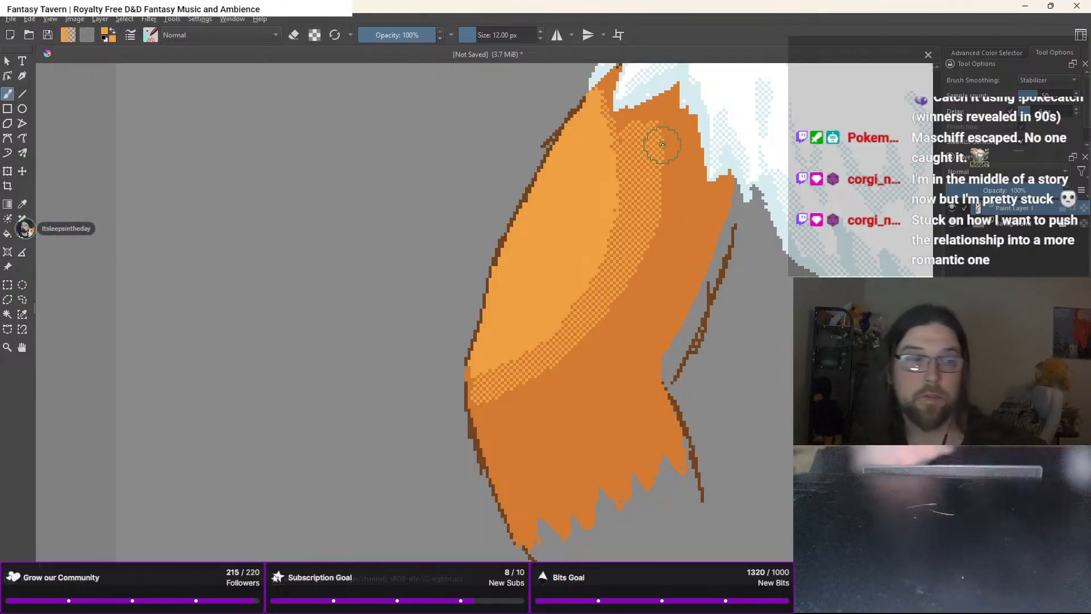
# Paint the outer part of the lower arm light orange down to the jagged fur edge with the 32 px brush
pyautogui.press('-')
pyautogui.press('-')
pyautogui.press('-')
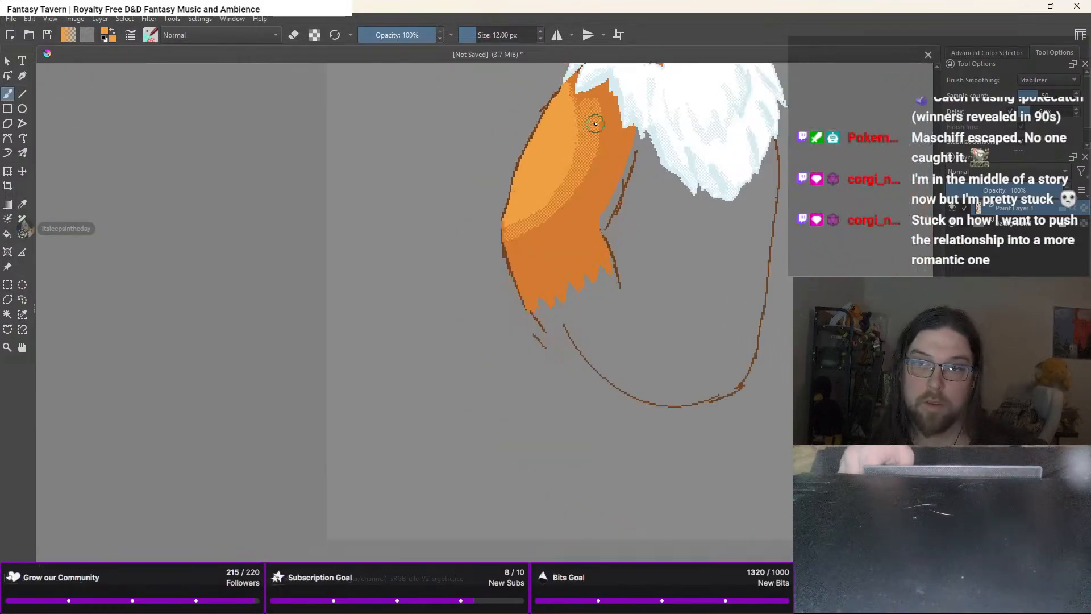
pyautogui.moveTo(591, 242); pyautogui.dragTo(565, 355)
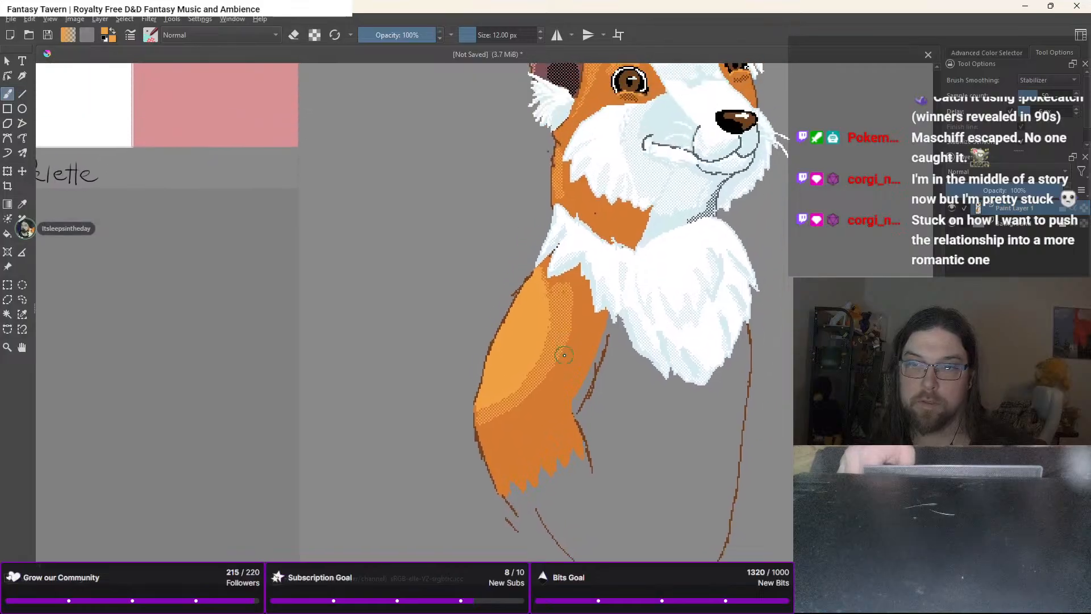
pyautogui.scroll(-1, 564, 355)
pyautogui.scroll(2, 564, 355)
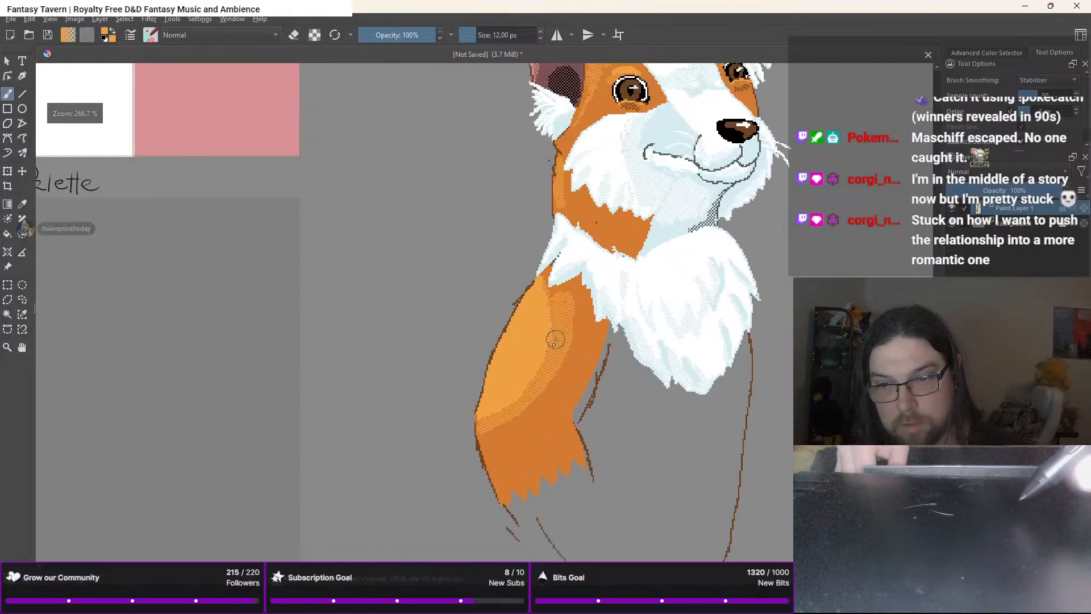
pyautogui.rightClick(521, 390)
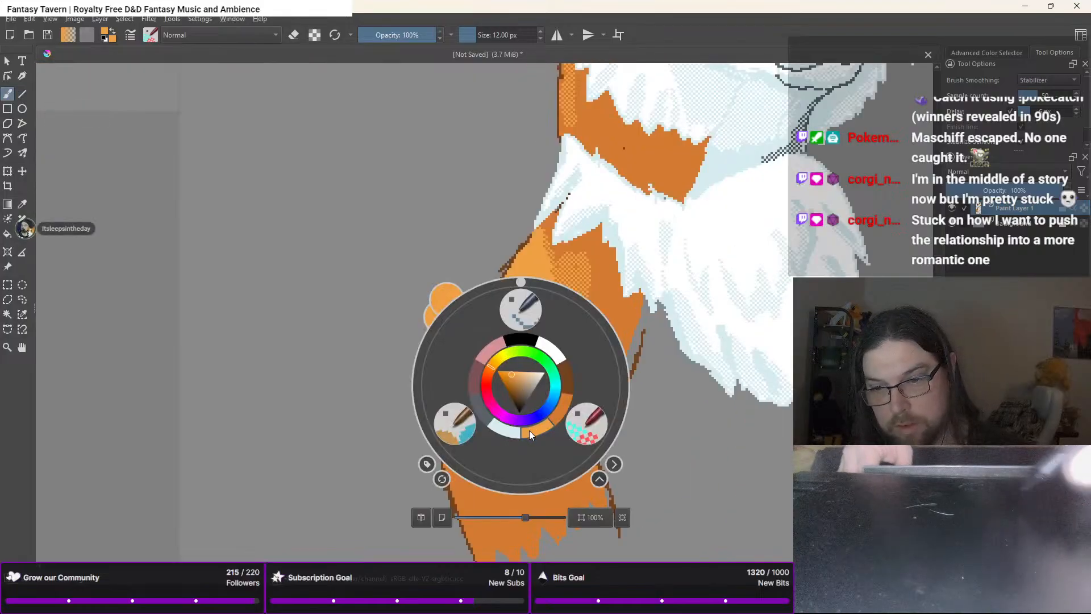
pyautogui.rightClick(511, 400)
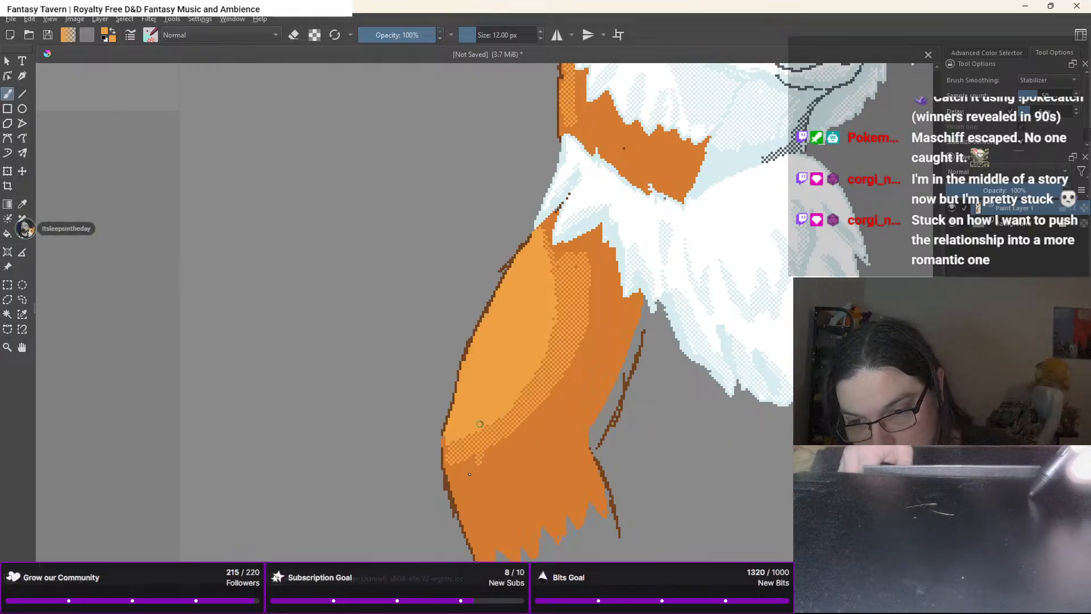
pyautogui.rightClick(467, 439)
pyautogui.click(398, 443)
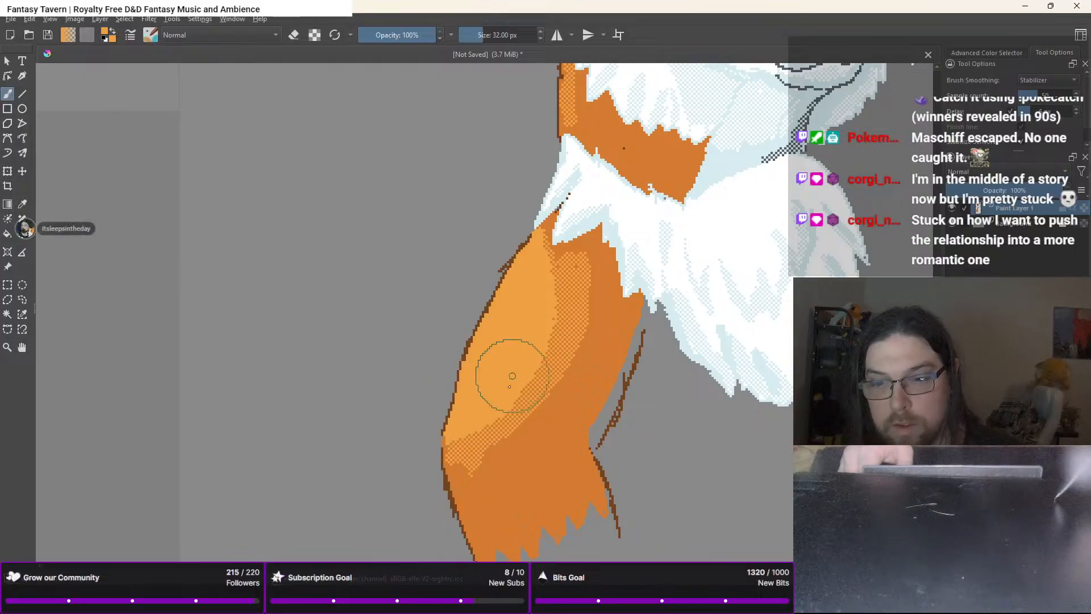
pyautogui.moveTo(472, 425)
pyautogui.mouseDown()
pyautogui.moveTo(450, 457)
pyautogui.moveTo(461, 495)
pyautogui.moveTo(469, 462)
pyautogui.moveTo(503, 519)
pyautogui.moveTo(483, 409)
pyautogui.moveTo(493, 482)
pyautogui.moveTo(483, 488)
pyautogui.moveTo(522, 512)
pyautogui.moveTo(492, 414)
pyautogui.moveTo(518, 468)
pyautogui.moveTo(523, 528)
pyautogui.mouseUp()
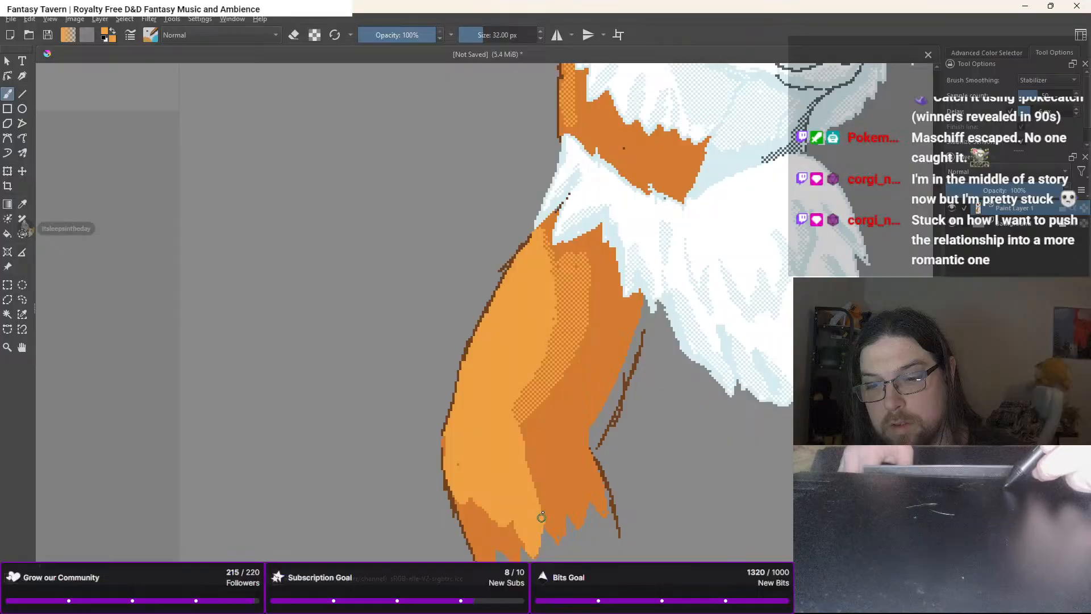
pyautogui.moveTo(551, 537); pyautogui.dragTo(550, 534)
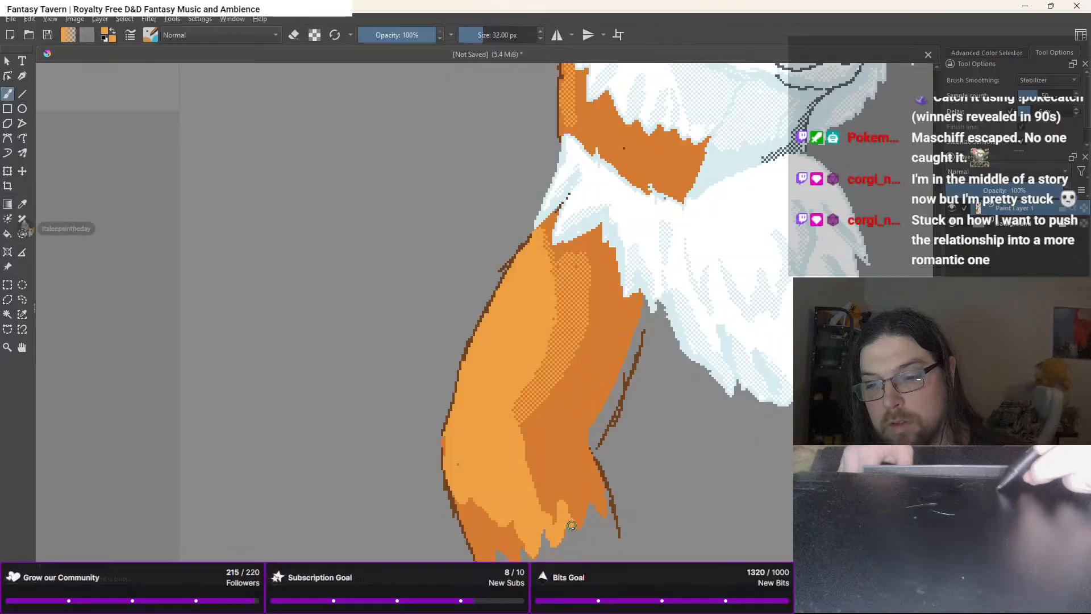
# Extend the light orange across the inner part of the lower arm and into the remaining fur tips
pyautogui.moveTo(583, 506)
pyautogui.mouseDown()
pyautogui.moveTo(557, 438)
pyautogui.moveTo(573, 472)
pyautogui.moveTo(522, 395)
pyautogui.mouseUp()
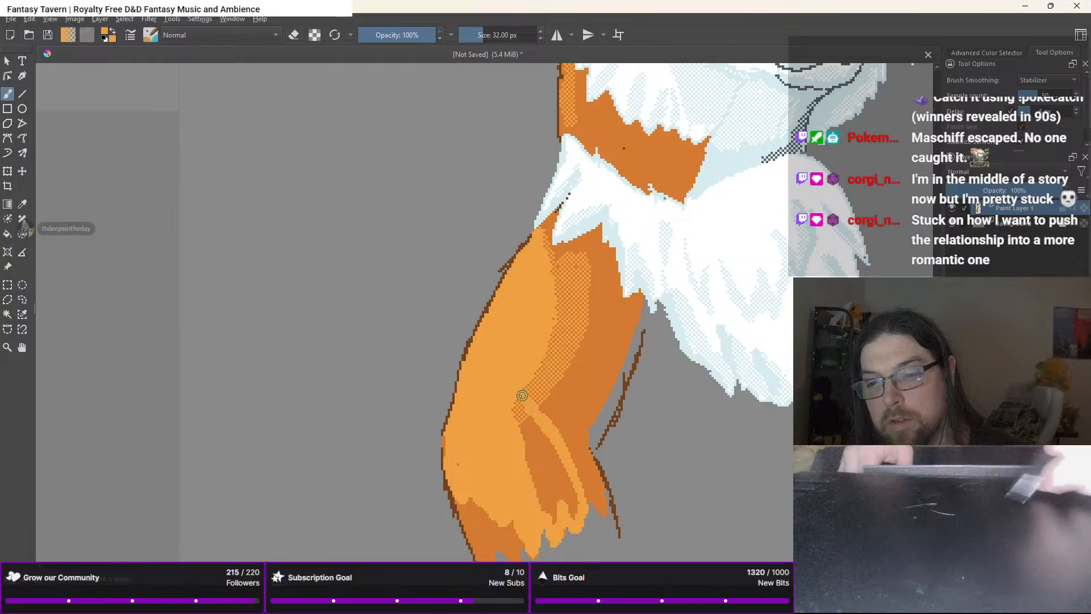
pyautogui.moveTo(538, 433)
pyautogui.mouseDown()
pyautogui.moveTo(517, 416)
pyautogui.moveTo(546, 484)
pyautogui.moveTo(562, 482)
pyautogui.moveTo(553, 451)
pyautogui.moveTo(552, 518)
pyautogui.mouseUp()
pyautogui.moveTo(533, 480); pyautogui.dragTo(526, 316)
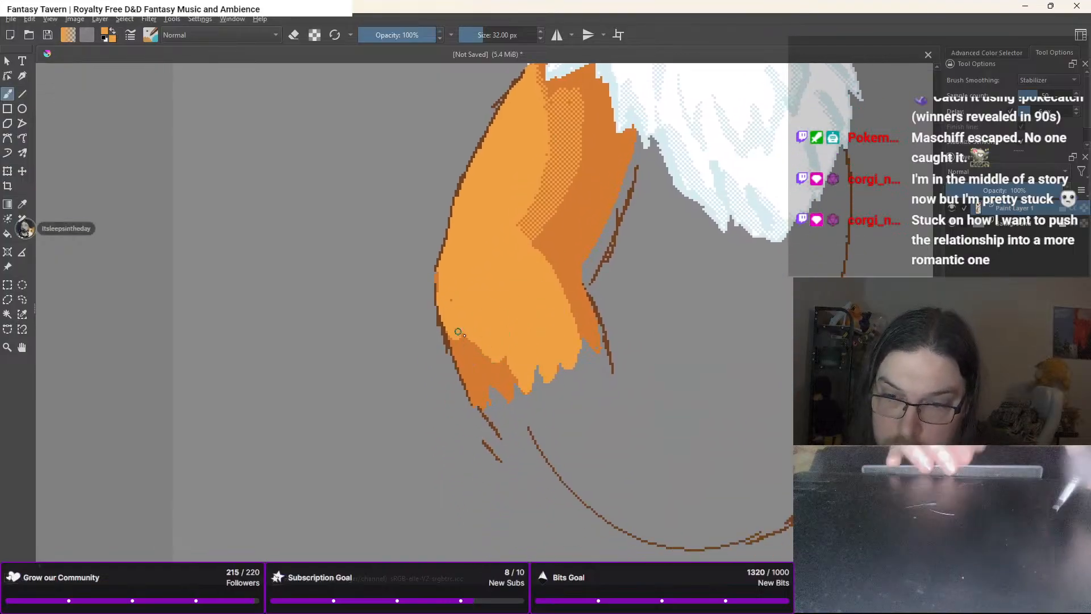
pyautogui.moveTo(467, 341)
pyautogui.mouseDown()
pyautogui.moveTo(501, 387)
pyautogui.moveTo(504, 360)
pyautogui.mouseUp()
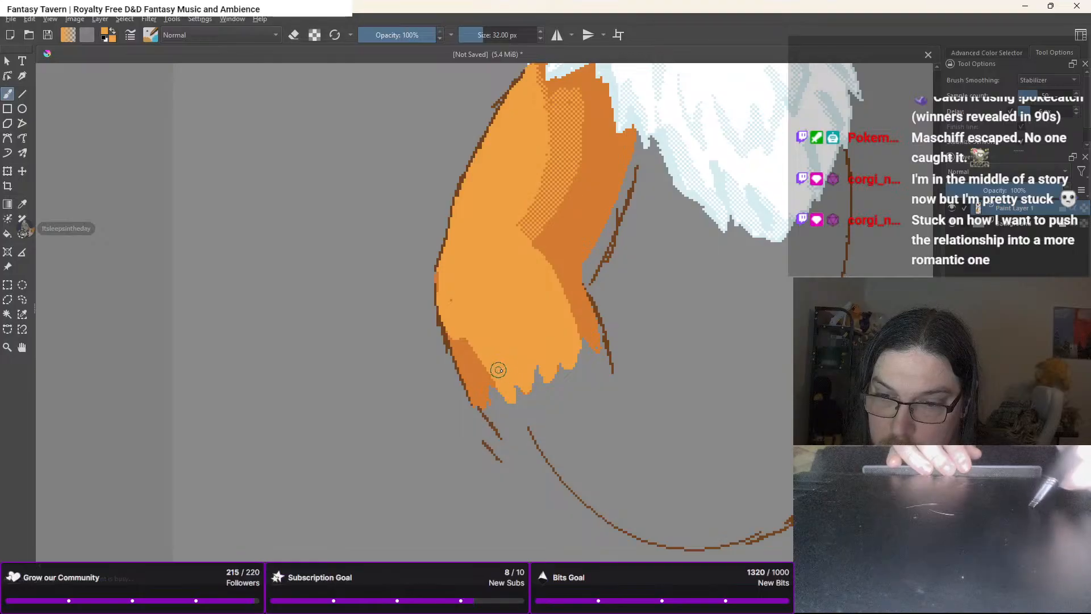
pyautogui.moveTo(528, 398); pyautogui.dragTo(529, 391)
pyautogui.moveTo(542, 345)
pyautogui.mouseDown()
pyautogui.moveTo(529, 379)
pyautogui.moveTo(534, 367)
pyautogui.moveTo(555, 380)
pyautogui.mouseUp()
# Dither dark orange along both sides of the lower arm's highlight with the 12 px dithering brush
pyautogui.rightClick(471, 403)
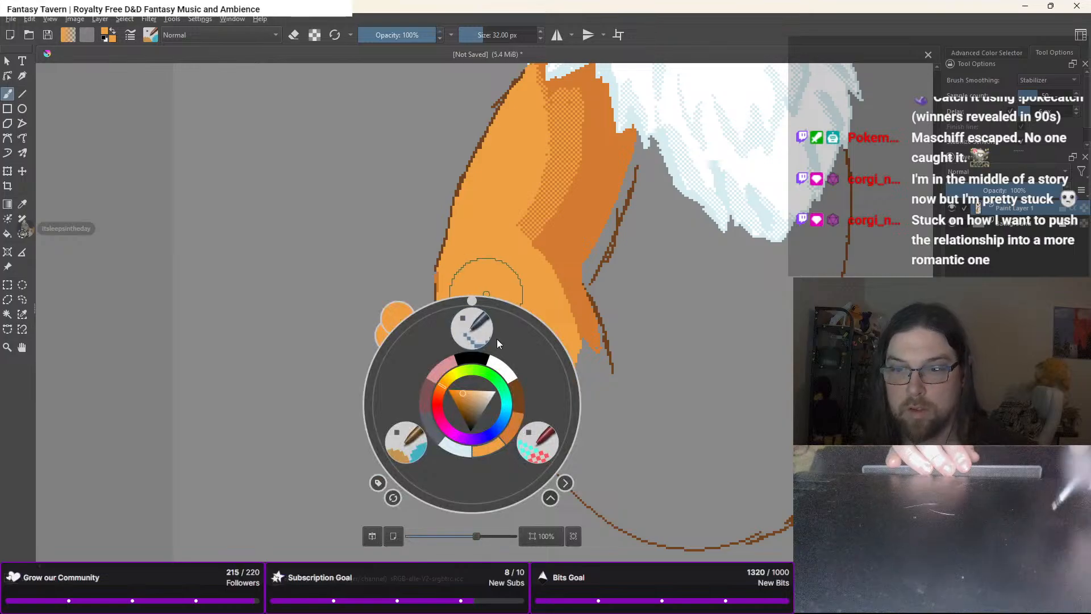
pyautogui.rightClick(510, 421)
pyautogui.rightClick(486, 408)
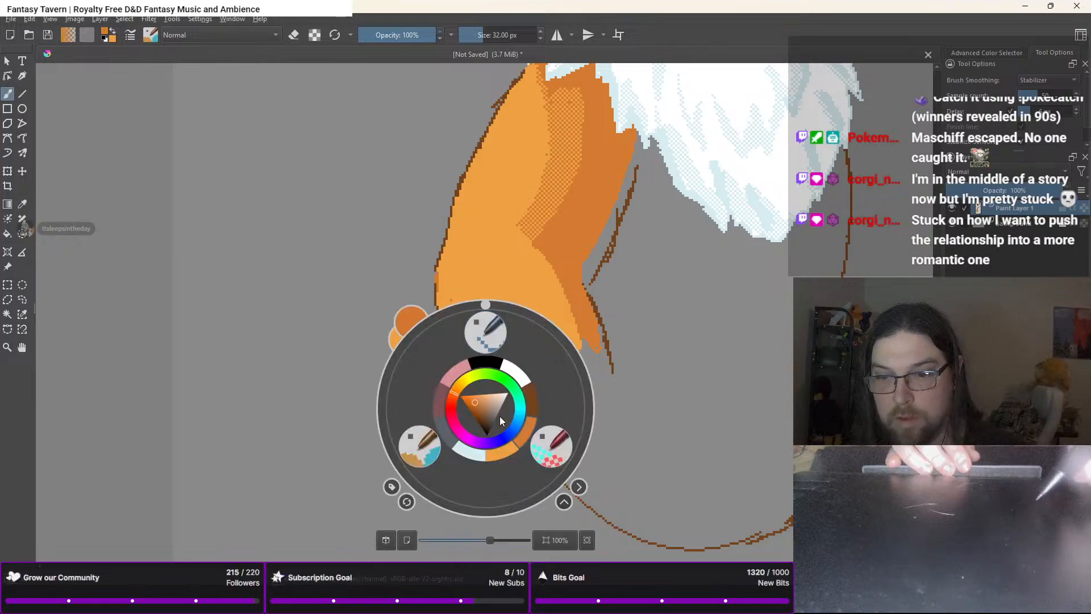
pyautogui.click(552, 456)
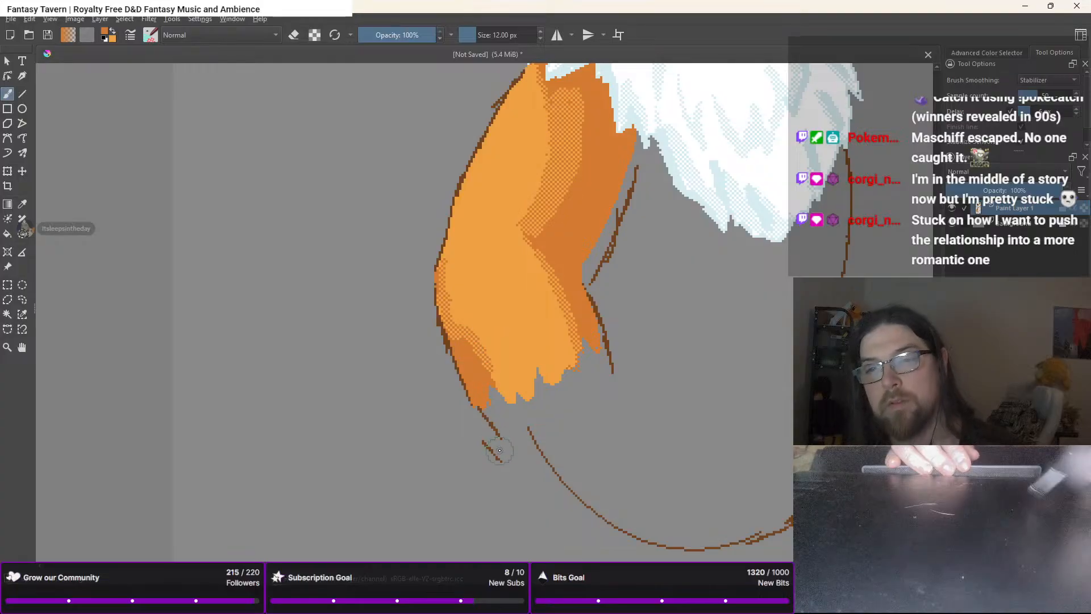
# Try dithering a white and a light blue highlight along the upper arm's outer edge, and undo both
pyautogui.scroll(-5, 500, 451)
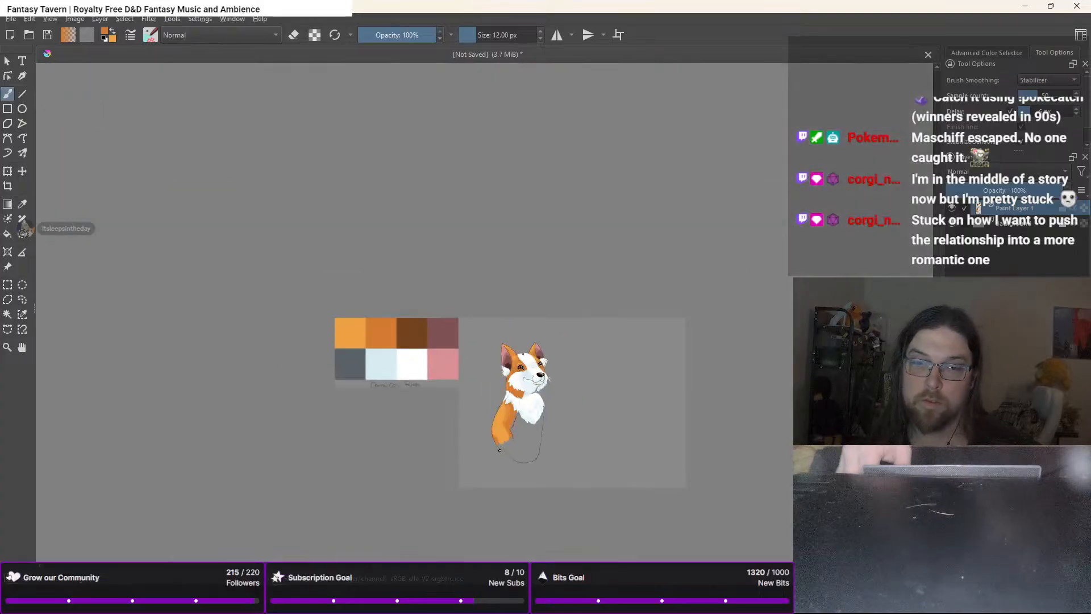
pyautogui.scroll(5, 499, 450)
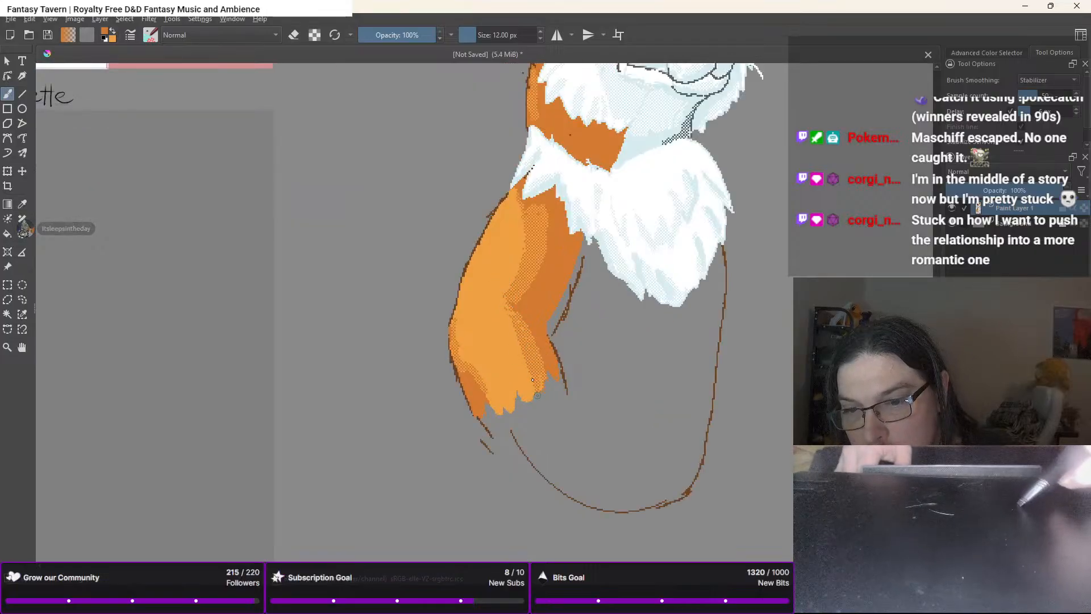
pyautogui.rightClick(486, 336)
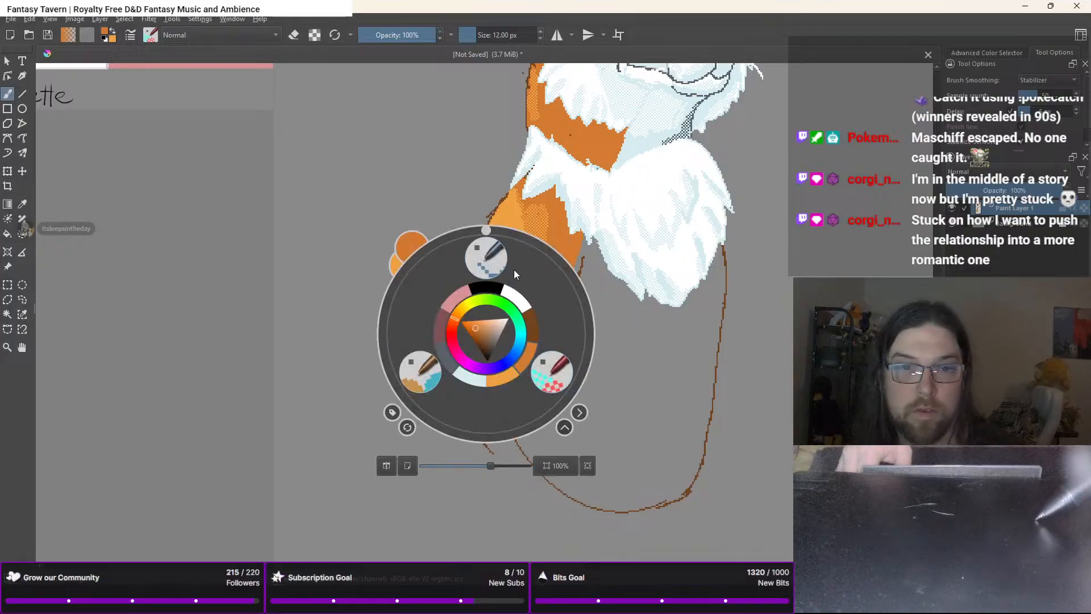
pyautogui.click(512, 298)
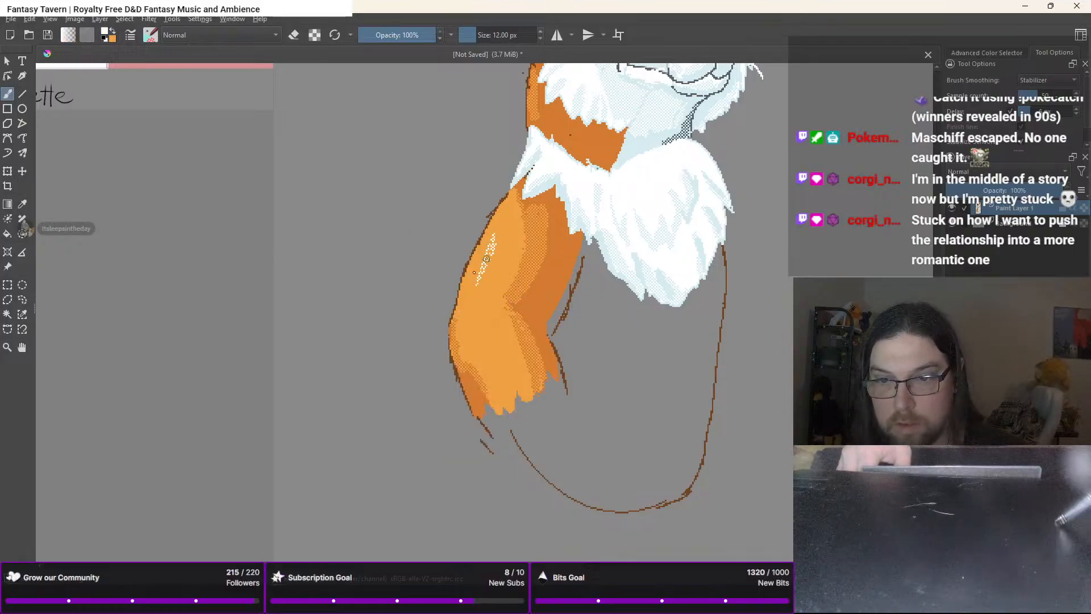
pyautogui.hotkey('ctrl', 'z')
pyautogui.rightClick(486, 255)
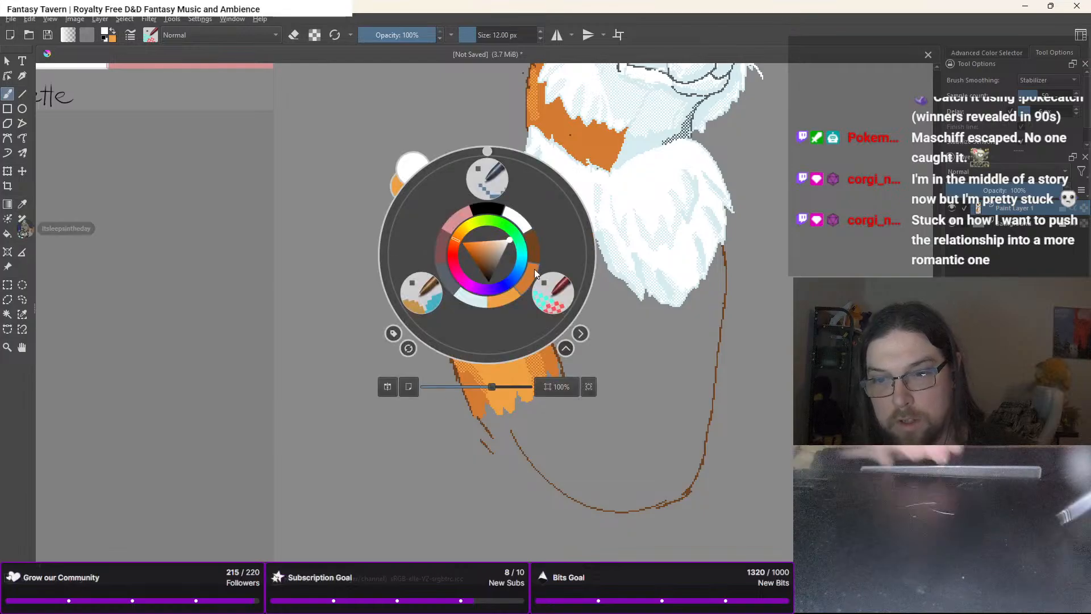
pyautogui.click(468, 300)
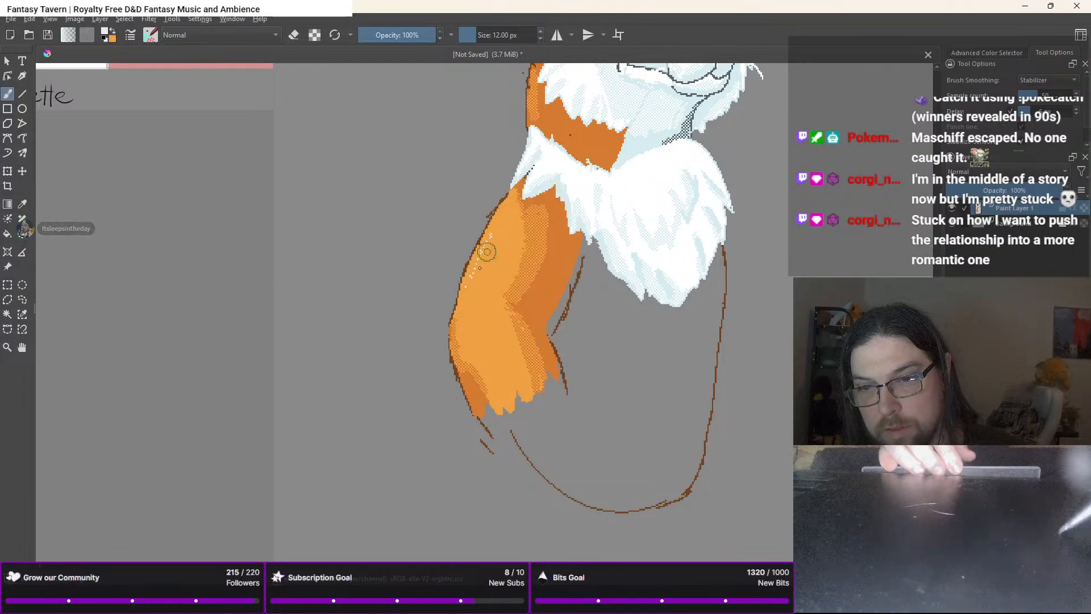
pyautogui.hotkey('ctrl', 'z')
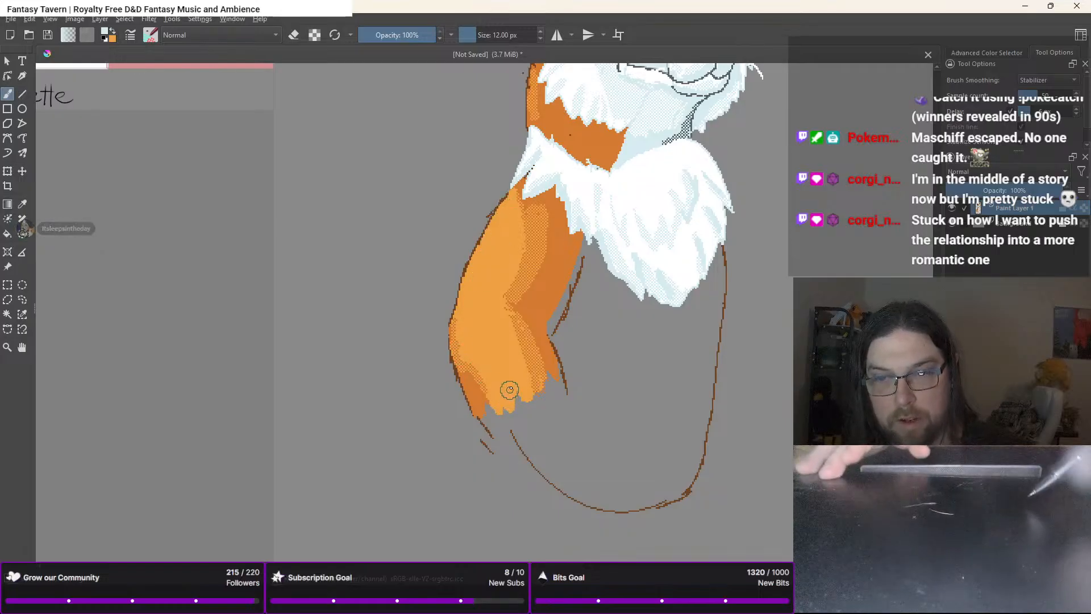
# Fill the gap between the upper arm's inner edge and the brown sketch line with light blue using the 32 px brush
pyautogui.rightClick(540, 350)
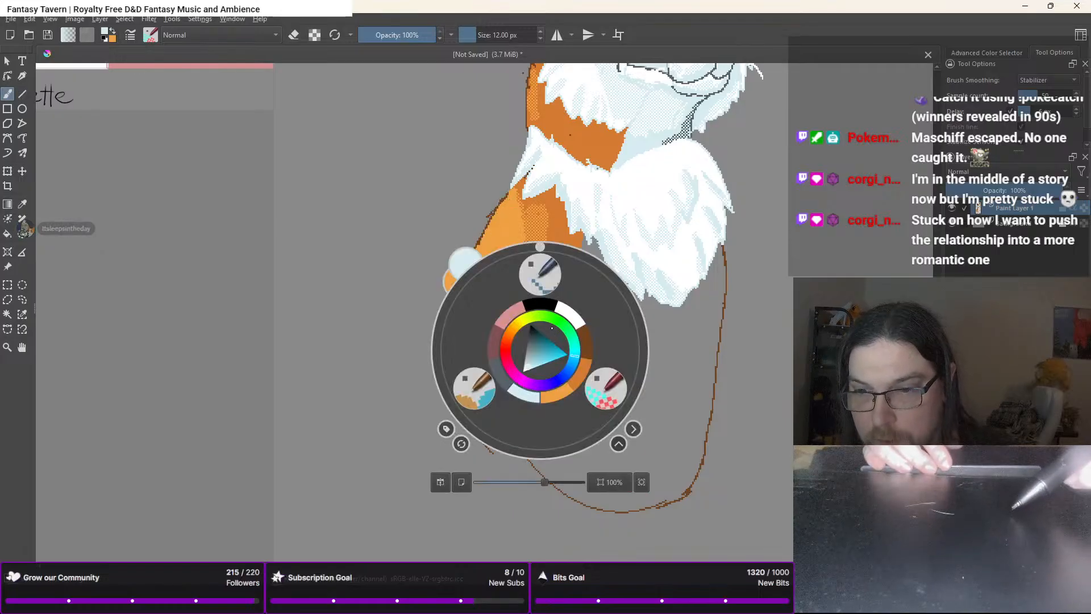
pyautogui.rightClick(558, 309)
pyautogui.rightClick(551, 316)
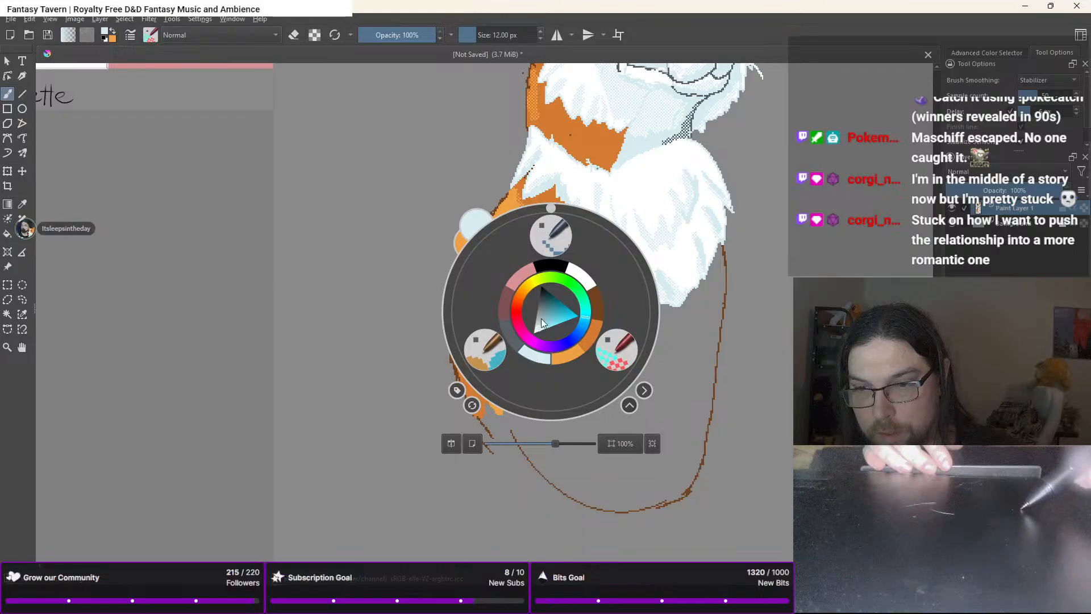
pyautogui.click(483, 353)
pyautogui.scroll(7, 487, 329)
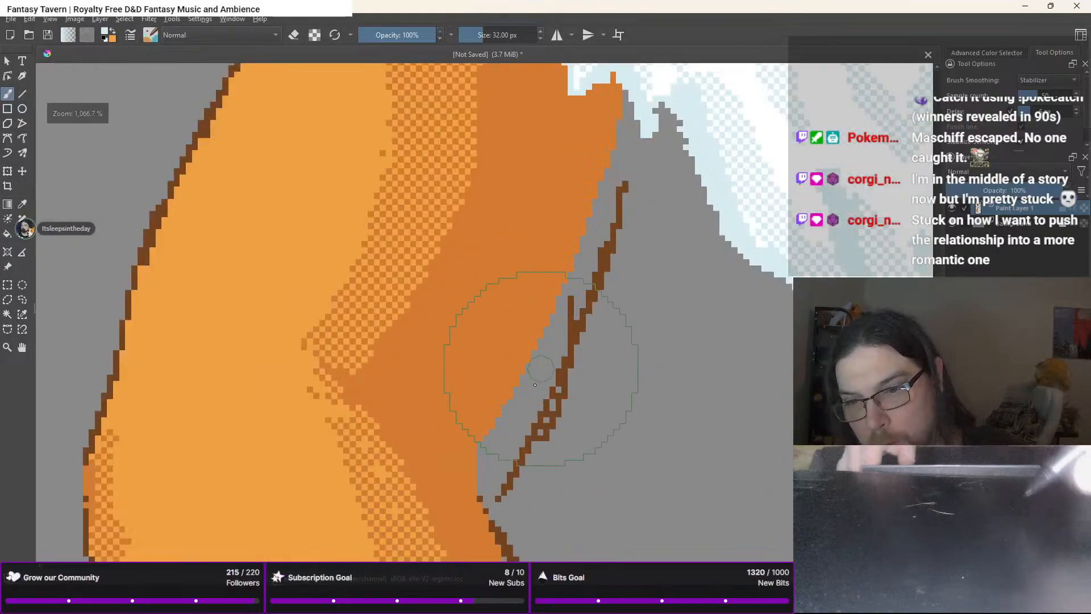
pyautogui.moveTo(499, 452)
pyautogui.mouseDown()
pyautogui.moveTo(490, 483)
pyautogui.moveTo(503, 464)
pyautogui.moveTo(497, 476)
pyautogui.moveTo(498, 440)
pyautogui.moveTo(484, 458)
pyautogui.moveTo(501, 423)
pyautogui.mouseUp()
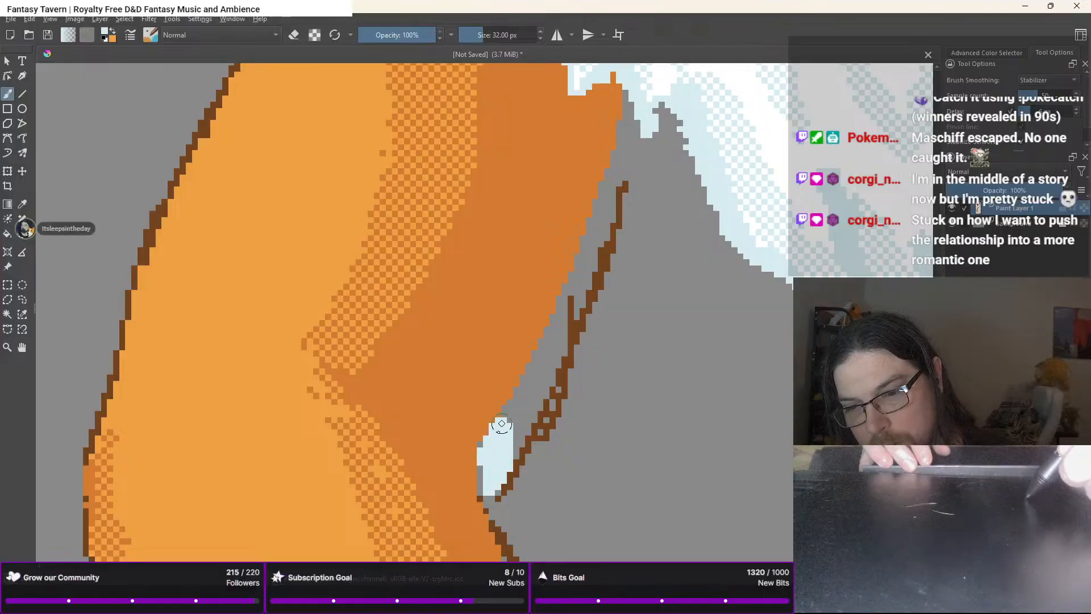
pyautogui.moveTo(490, 482)
pyautogui.mouseDown()
pyautogui.moveTo(493, 431)
pyautogui.moveTo(525, 436)
pyautogui.moveTo(550, 388)
pyautogui.moveTo(541, 419)
pyautogui.moveTo(557, 362)
pyautogui.moveTo(527, 418)
pyautogui.moveTo(534, 382)
pyautogui.moveTo(513, 426)
pyautogui.moveTo(507, 420)
pyautogui.moveTo(565, 321)
pyautogui.moveTo(574, 326)
pyautogui.moveTo(551, 357)
pyautogui.moveTo(576, 295)
pyautogui.moveTo(536, 365)
pyautogui.moveTo(580, 282)
pyautogui.moveTo(617, 168)
pyautogui.moveTo(578, 263)
pyautogui.mouseUp()
# Redraw the brown outline beside the upper arm's light blue fur in slate grey with the 1 px brush
pyautogui.rightClick(546, 333)
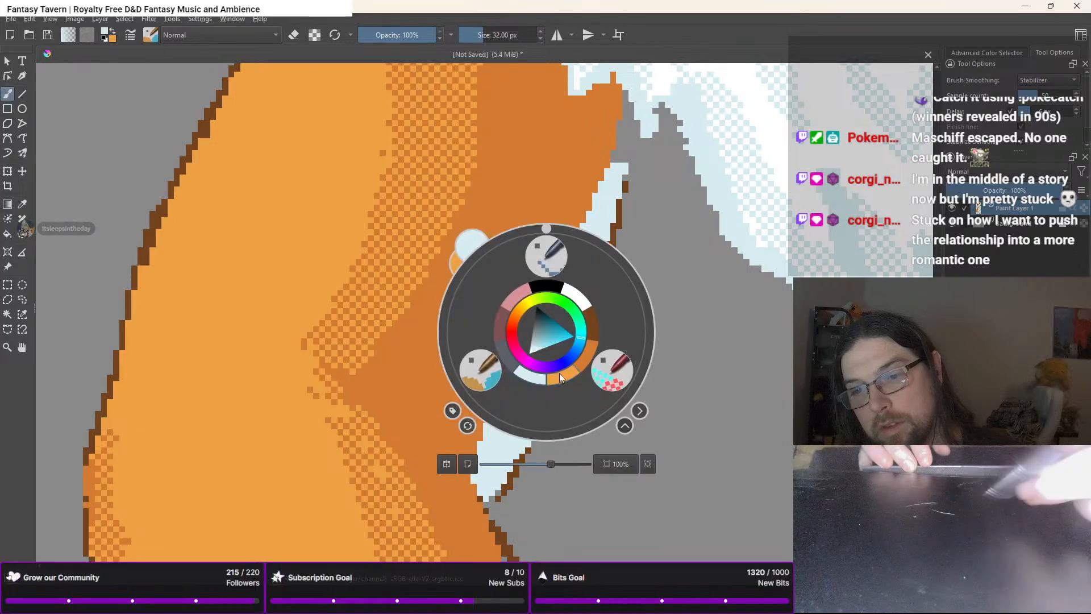
pyautogui.click(519, 356)
pyautogui.click(507, 364)
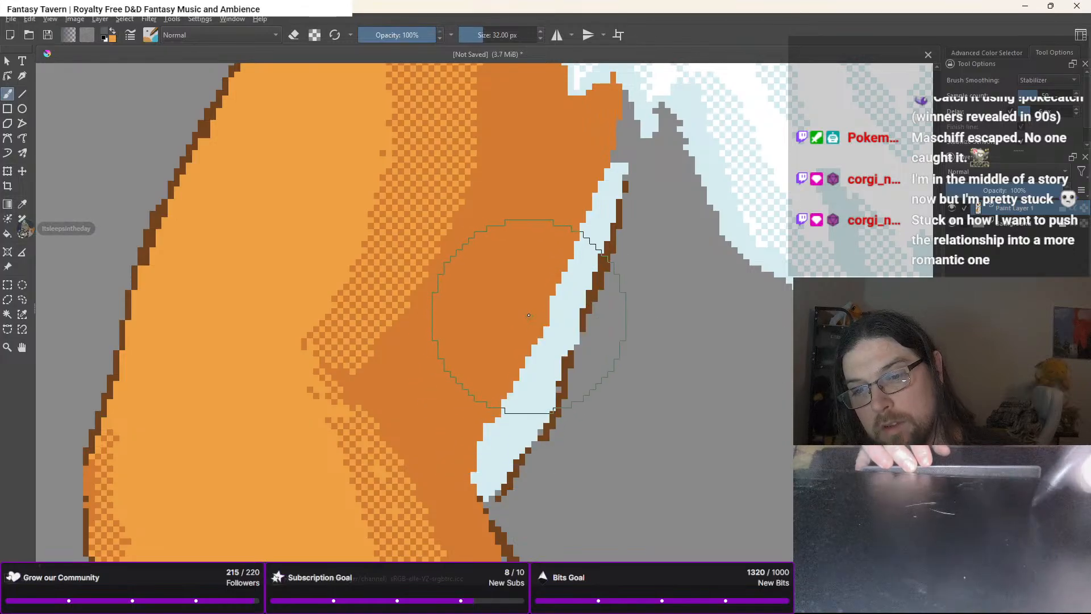
pyautogui.rightClick(540, 277)
pyautogui.click(544, 204)
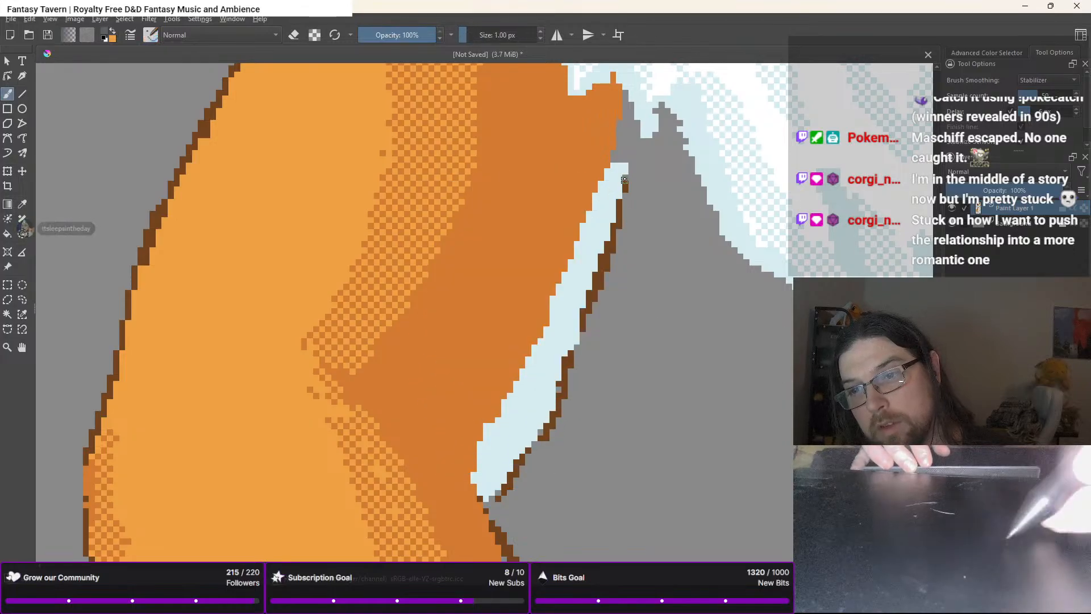
pyautogui.moveTo(624, 170)
pyautogui.mouseDown()
pyautogui.moveTo(612, 253)
pyautogui.moveTo(614, 229)
pyautogui.moveTo(590, 293)
pyautogui.moveTo(602, 273)
pyautogui.moveTo(589, 341)
pyautogui.moveTo(586, 305)
pyautogui.moveTo(576, 342)
pyautogui.mouseUp()
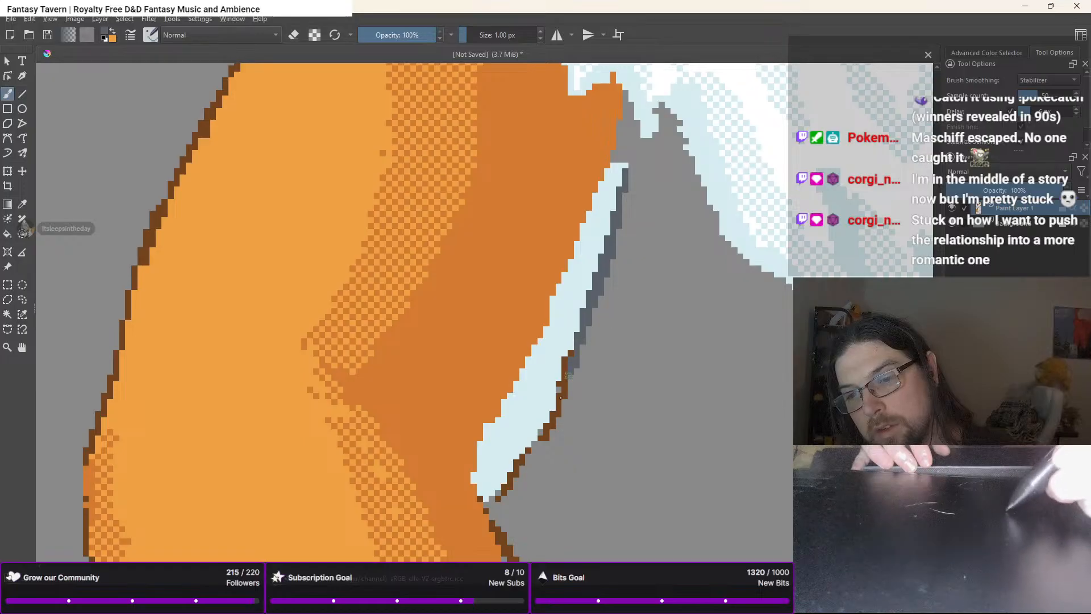
pyautogui.moveTo(560, 398)
pyautogui.mouseDown()
pyautogui.moveTo(568, 360)
pyautogui.moveTo(550, 414)
pyautogui.mouseUp()
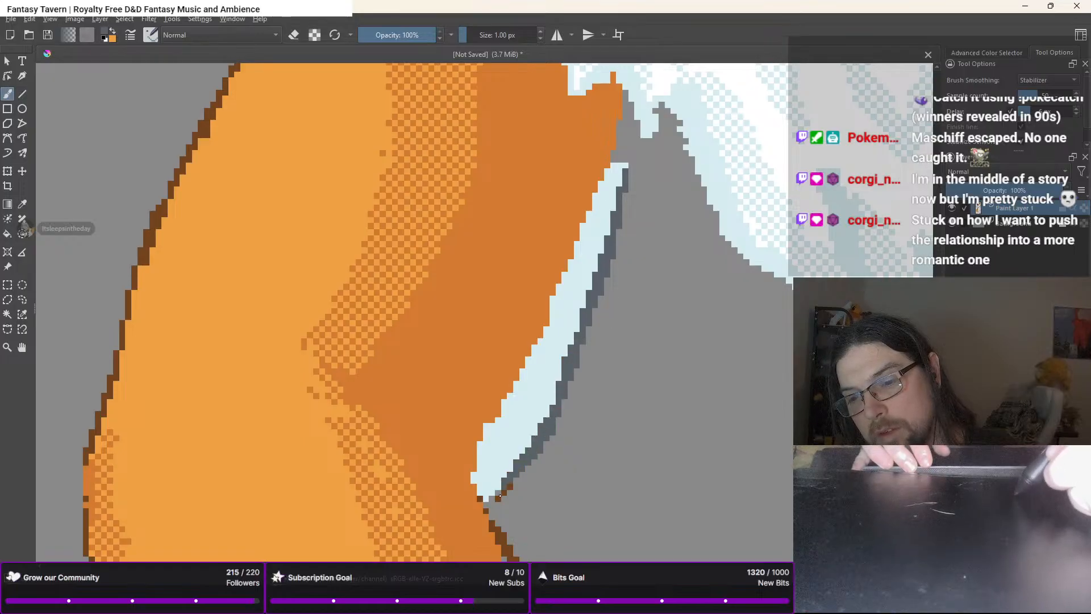
pyautogui.moveTo(500, 496)
pyautogui.mouseDown()
pyautogui.moveTo(521, 463)
pyautogui.moveTo(492, 504)
pyautogui.moveTo(508, 487)
pyautogui.mouseUp()
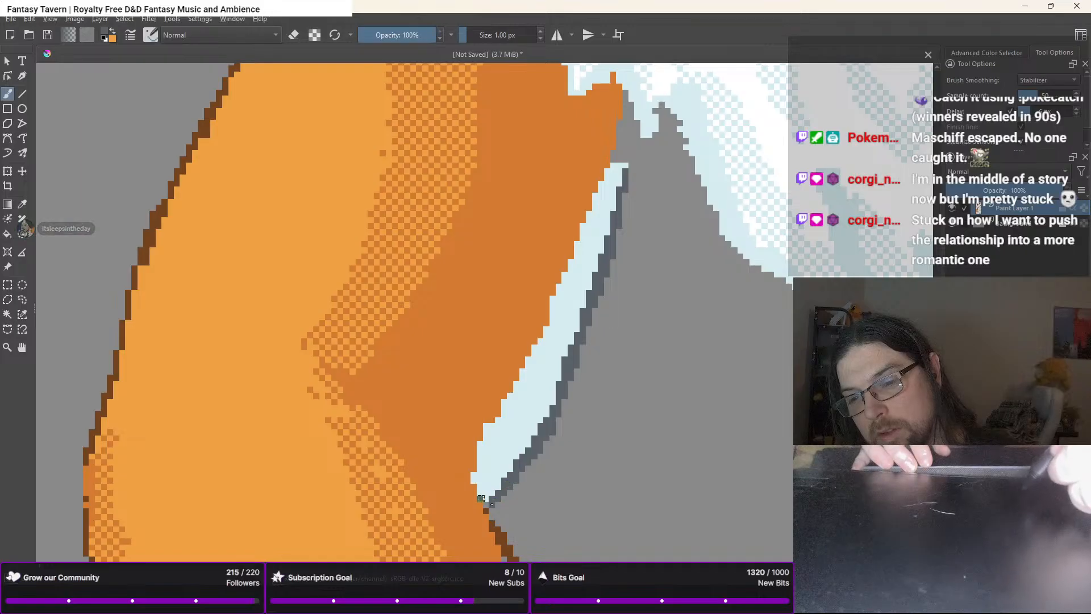
# Continue the slate grey outline from the elbow down the inner edge of the lower arm, slightly past the fur tip
pyautogui.scroll(-2, 520, 488)
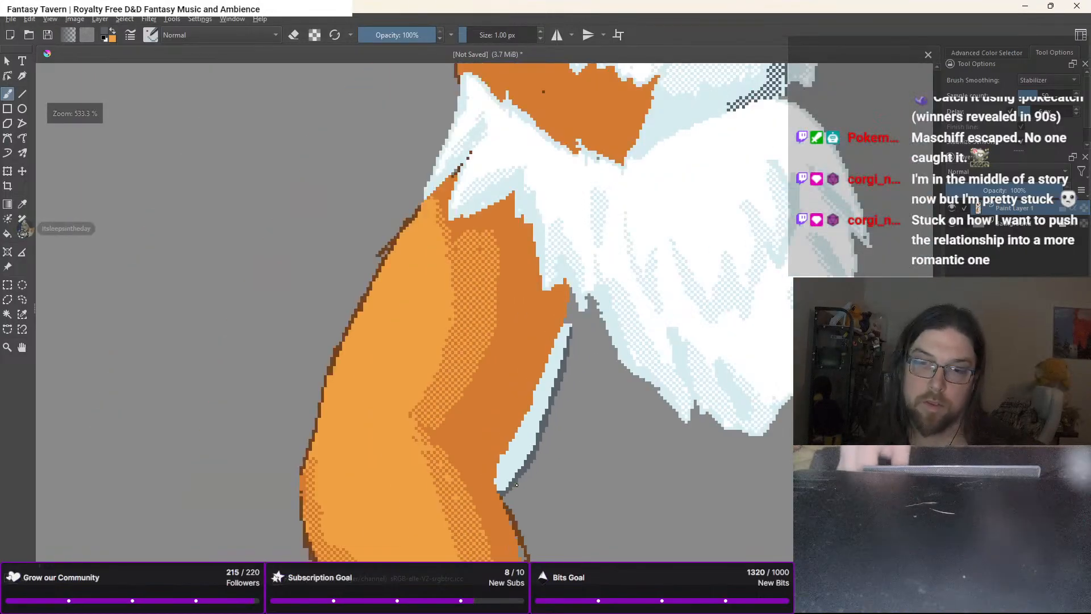
pyautogui.moveTo(514, 459); pyautogui.dragTo(523, 278)
pyautogui.scroll(2, 536, 413)
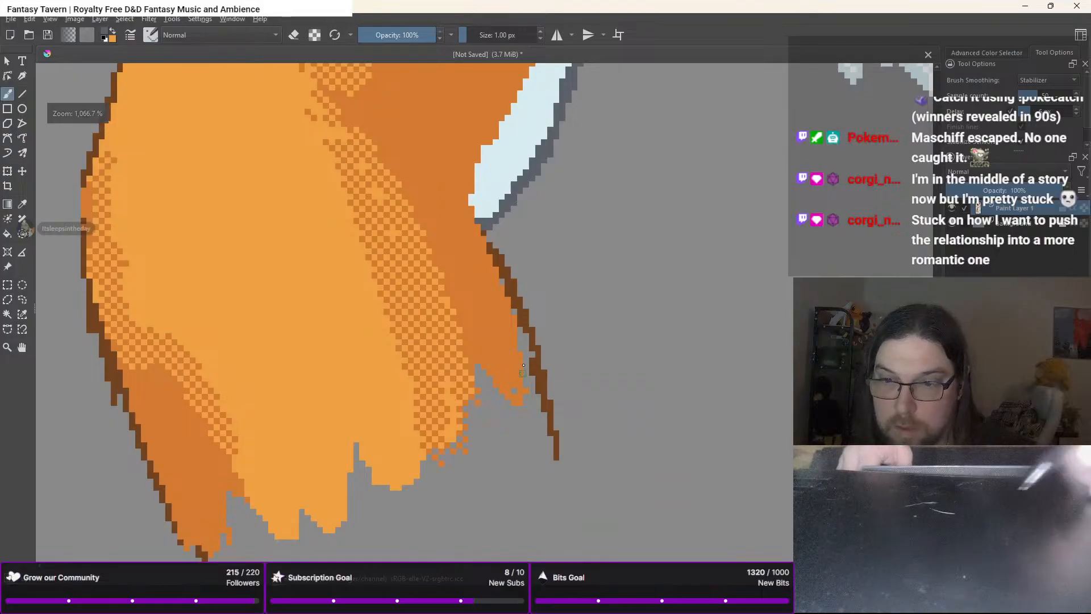
pyautogui.moveTo(482, 228); pyautogui.dragTo(498, 261)
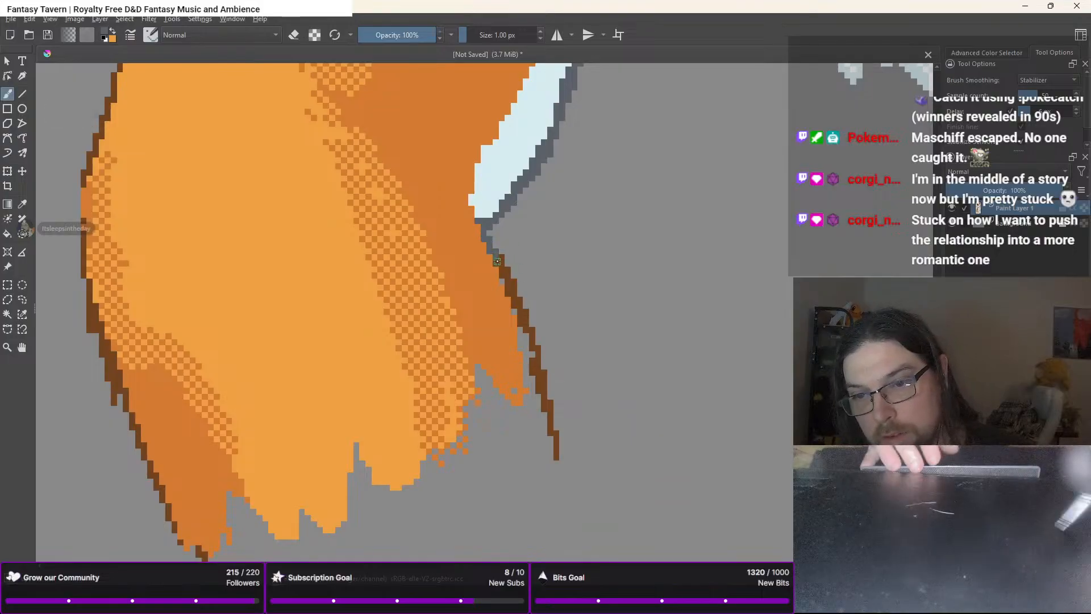
pyautogui.moveTo(519, 312); pyautogui.dragTo(508, 295)
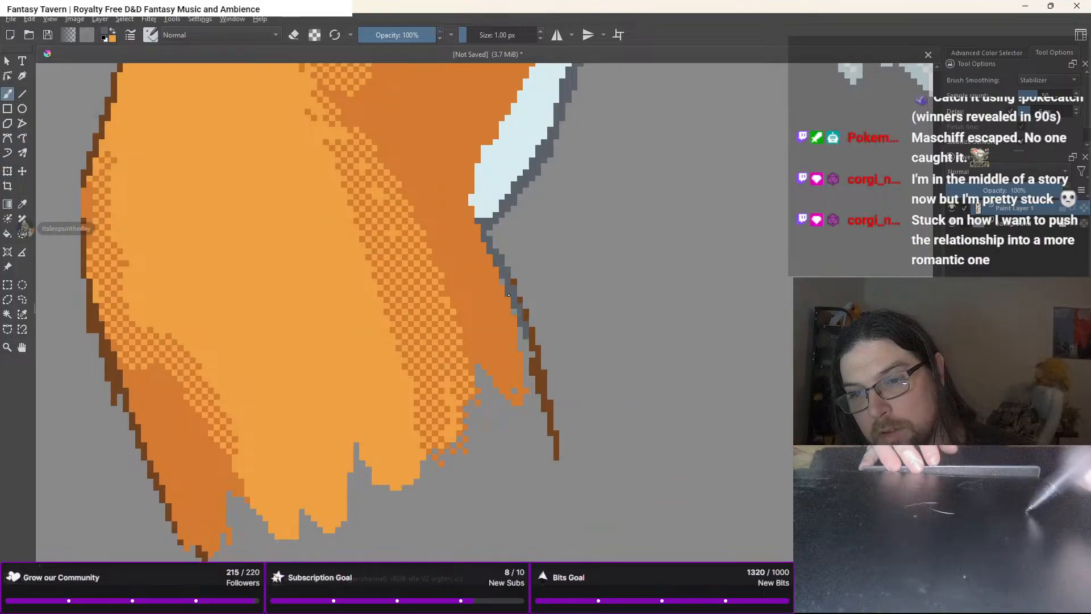
pyautogui.moveTo(526, 341); pyautogui.dragTo(535, 409)
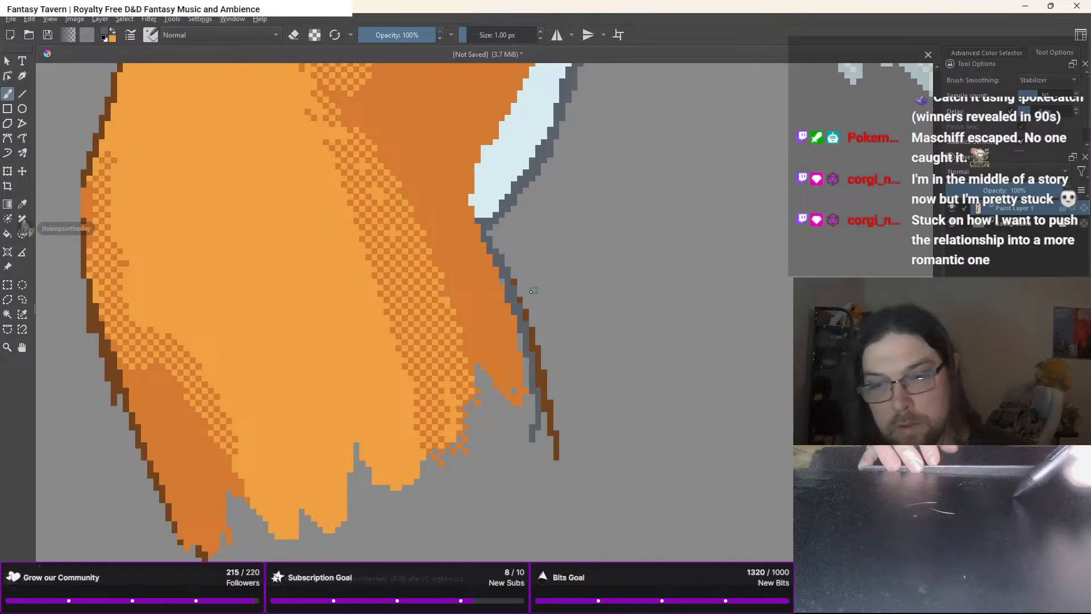
# Erase the leftover brown sketch line beside the lower arm's slate grey outline
pyautogui.rightClick(509, 313)
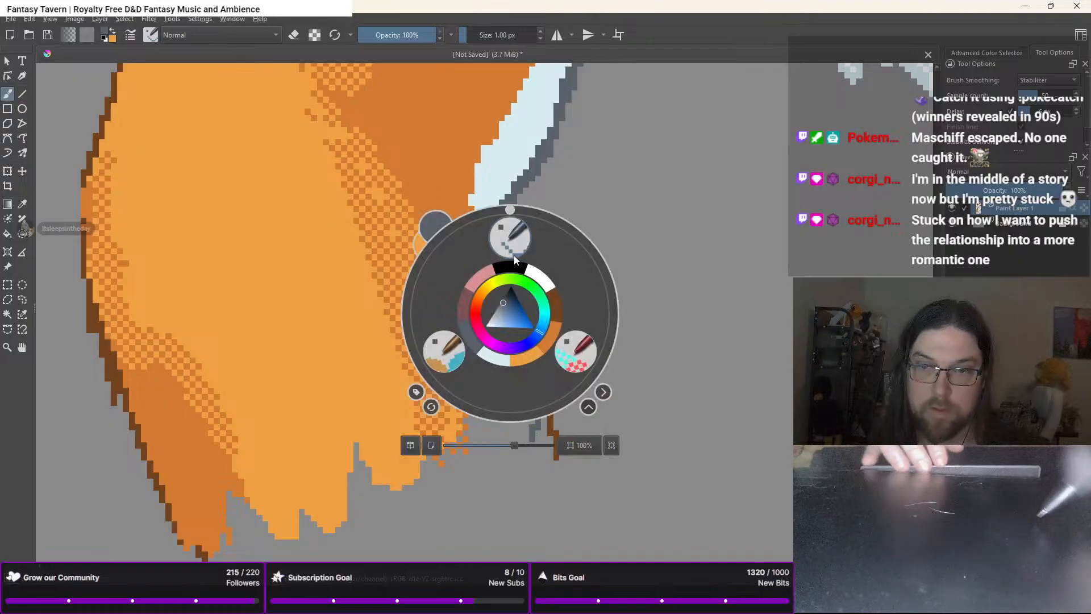
pyautogui.rightClick(476, 283)
pyautogui.press('e')
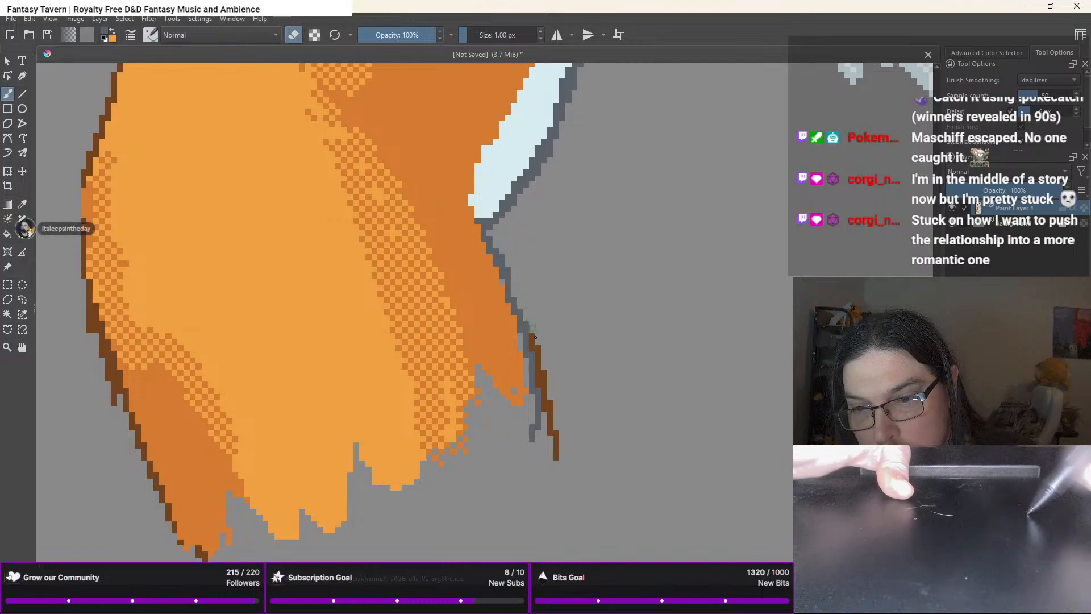
pyautogui.moveTo(535, 337)
pyautogui.mouseDown()
pyautogui.moveTo(547, 419)
pyautogui.moveTo(547, 390)
pyautogui.mouseUp()
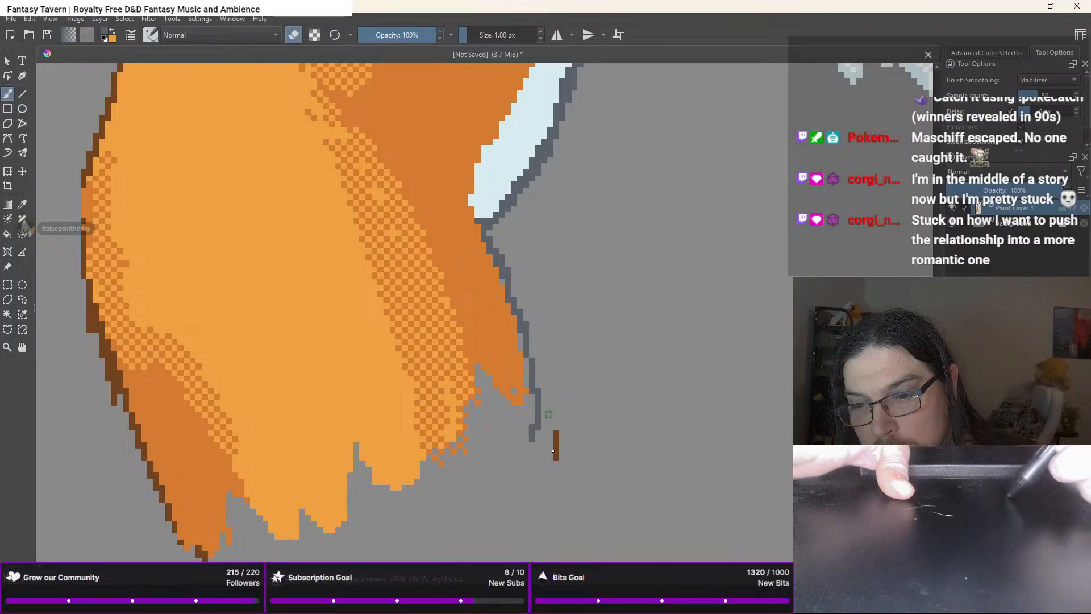
pyautogui.press('e')
# Paint a thin light blue strip along the lower arm's inner edge, just inside the slate grey outline, with the 1 px brush
pyautogui.rightClick(554, 310)
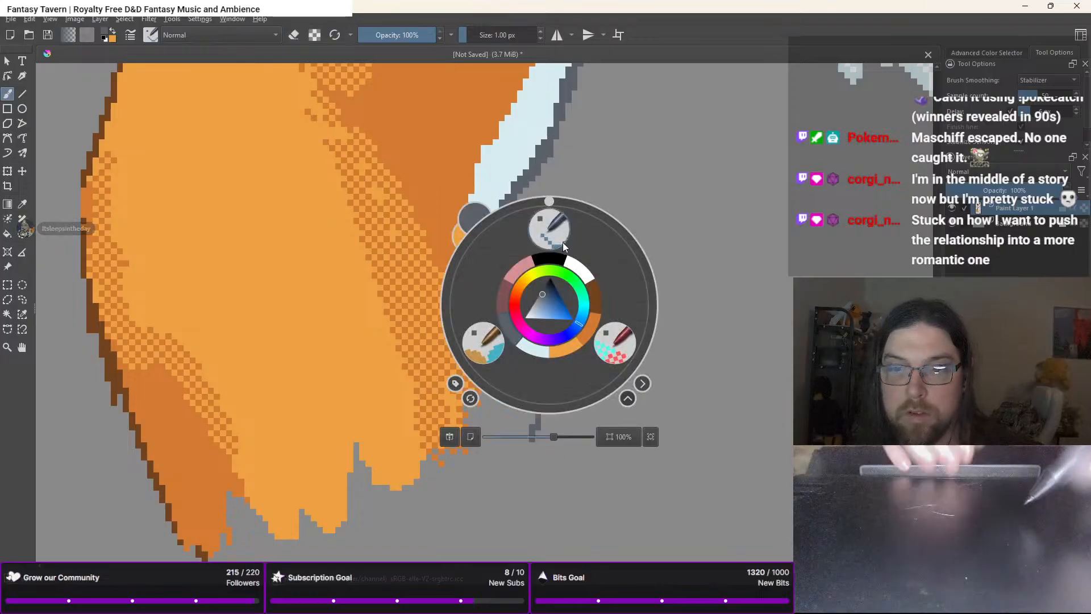
pyautogui.click(583, 353)
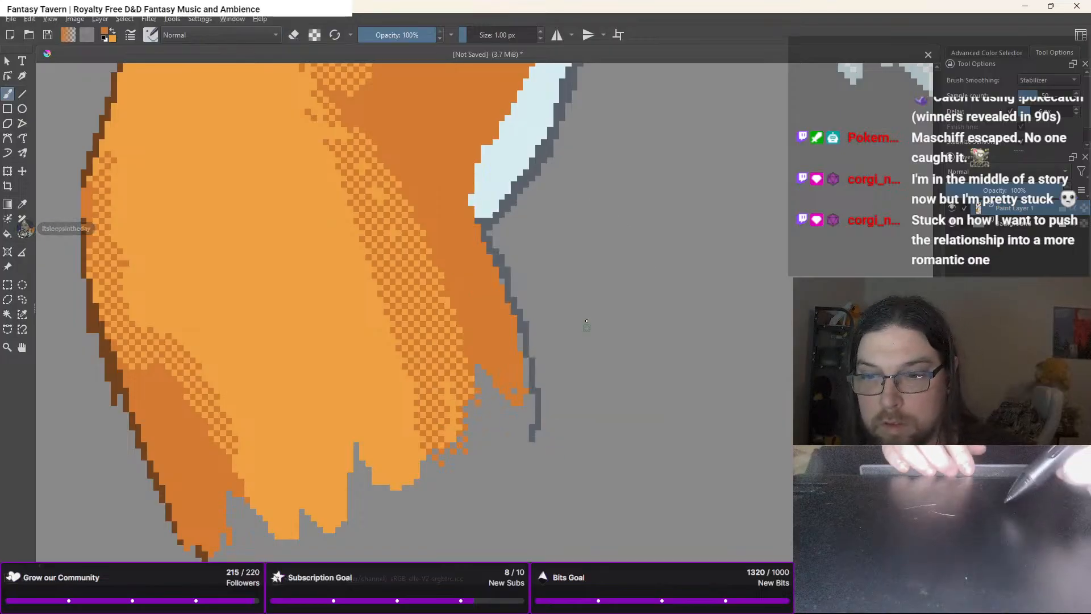
pyautogui.rightClick(498, 269)
pyautogui.click(484, 215)
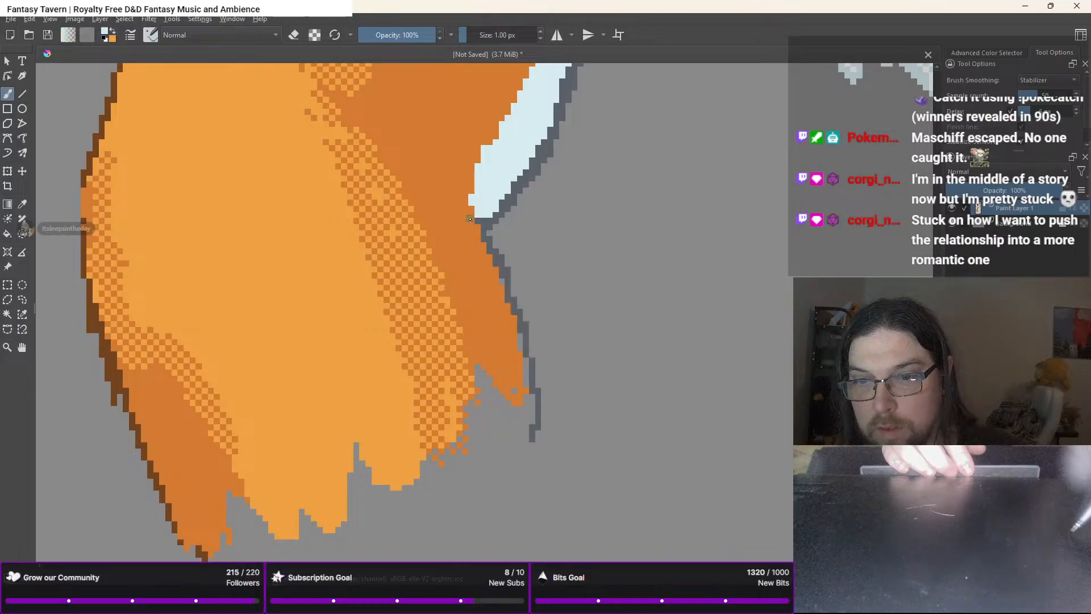
pyautogui.moveTo(479, 240)
pyautogui.mouseDown()
pyautogui.moveTo(502, 301)
pyautogui.moveTo(488, 268)
pyautogui.moveTo(494, 295)
pyautogui.mouseUp()
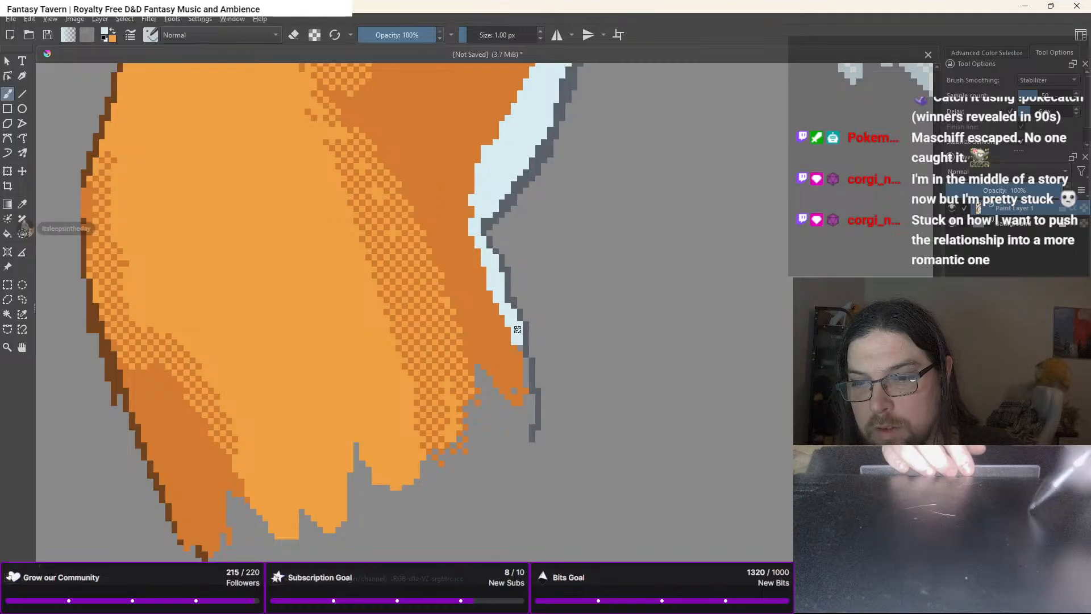
pyautogui.moveTo(515, 343); pyautogui.dragTo(529, 421)
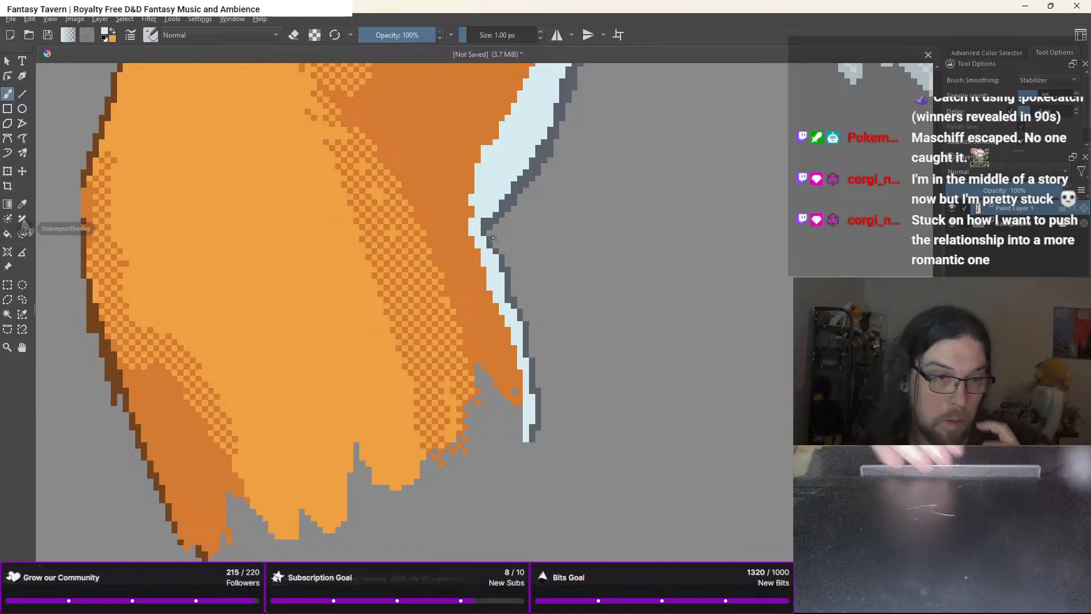
# Extend the light blue strip at the top of the upper arm's inner edge up to the chest fur
pyautogui.moveTo(413, 312); pyautogui.dragTo(534, 127)
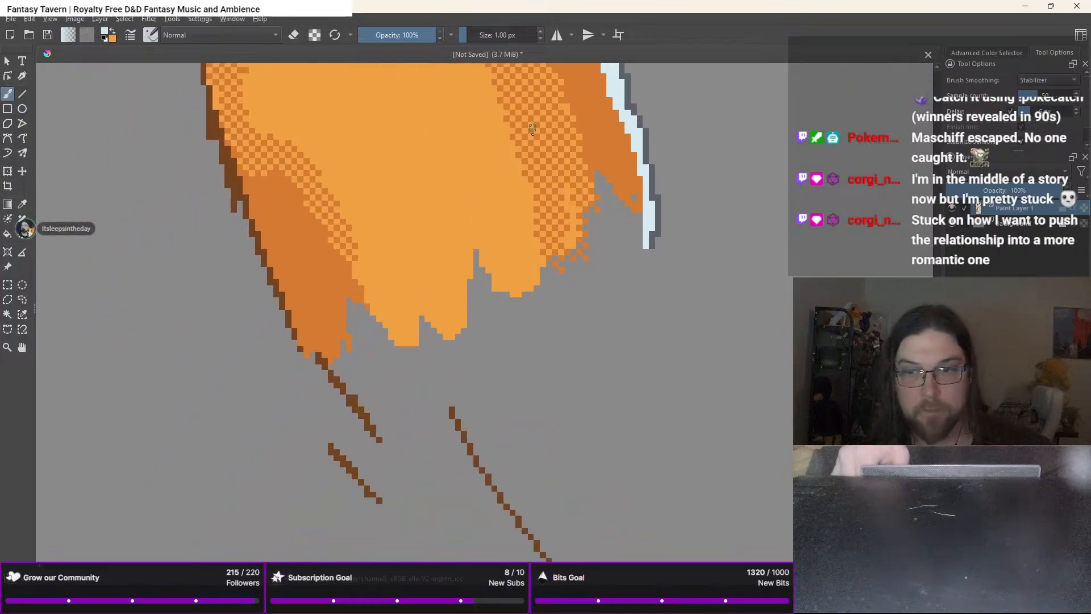
pyautogui.scroll(-3, 530, 211)
pyautogui.moveTo(515, 231); pyautogui.dragTo(389, 447)
pyautogui.scroll(3, 561, 221)
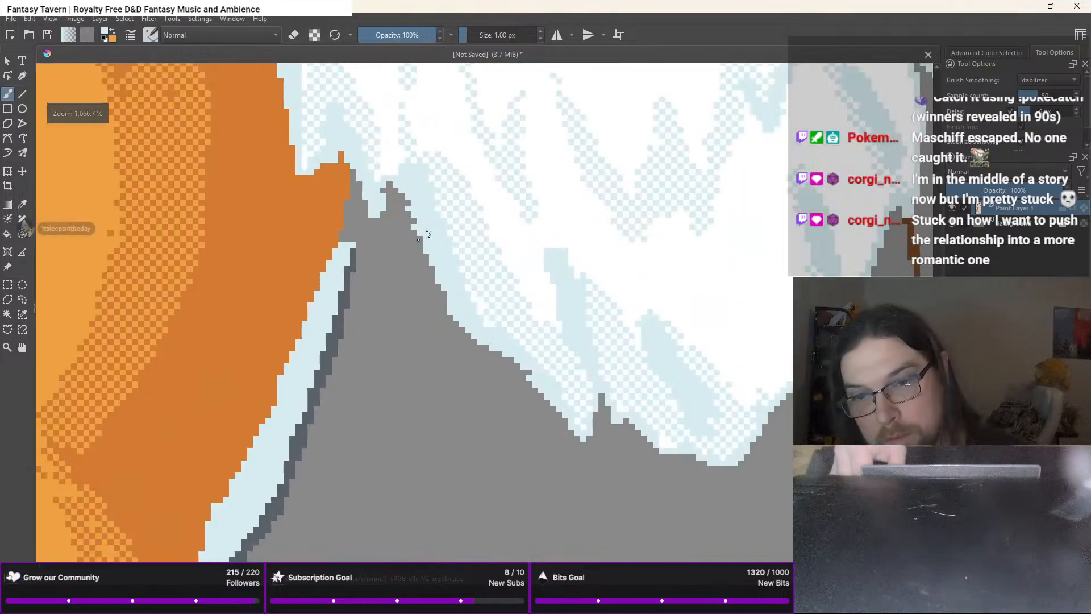
pyautogui.moveTo(343, 244)
pyautogui.mouseDown()
pyautogui.moveTo(367, 196)
pyautogui.moveTo(351, 244)
pyautogui.moveTo(360, 184)
pyautogui.moveTo(351, 222)
pyautogui.moveTo(346, 160)
pyautogui.mouseUp()
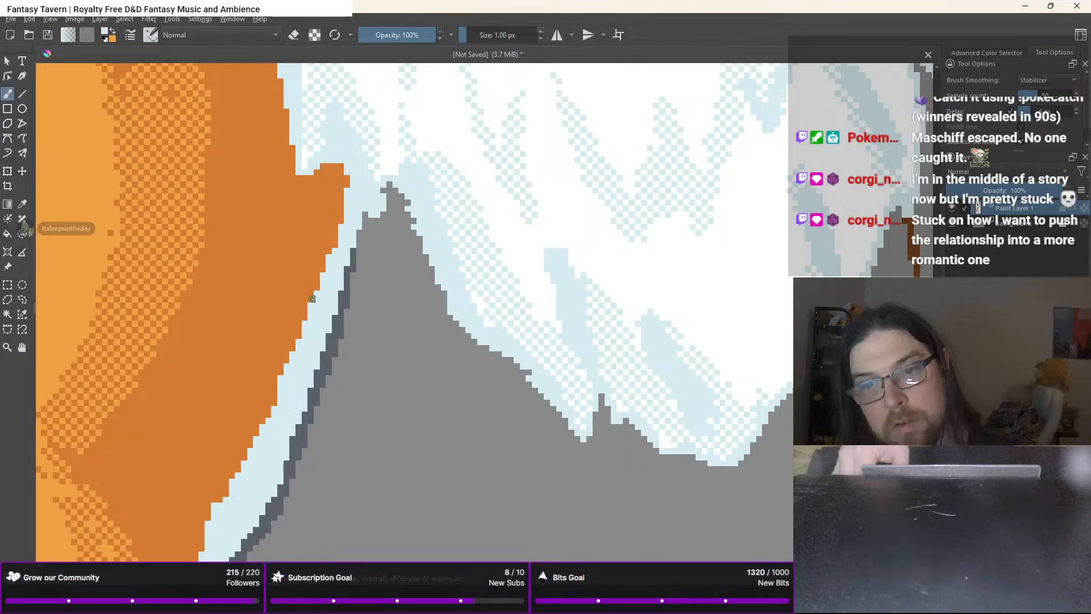
# Examine the whole corgi beside its palette, and the unfinished area below the lower arm
pyautogui.scroll(-6, 339, 236)
pyautogui.scroll(3, 312, 298)
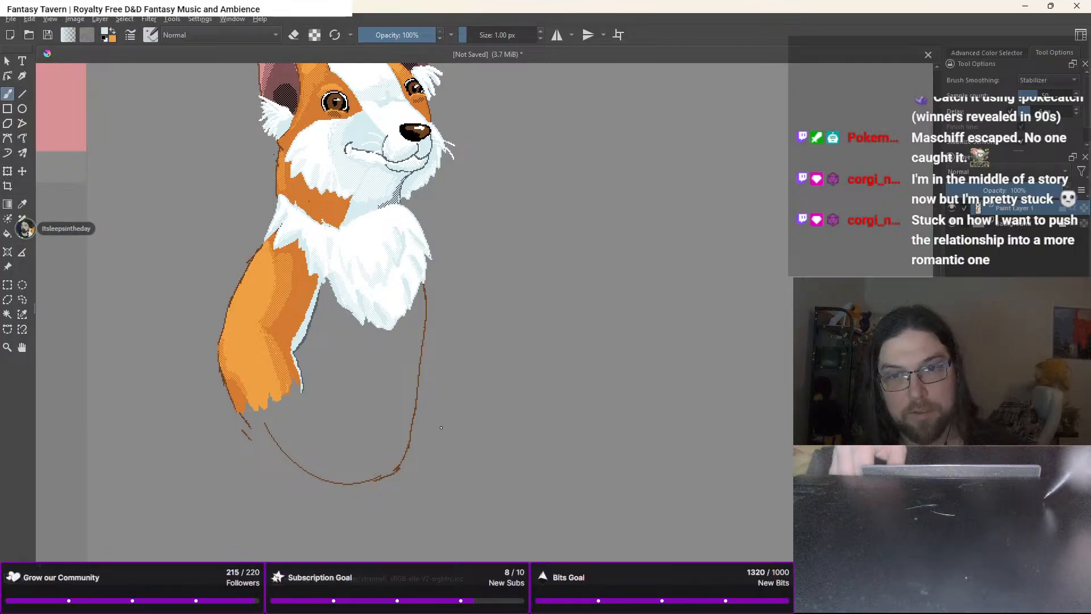
pyautogui.scroll(-4, 446, 412)
pyautogui.scroll(1, 448, 423)
pyautogui.moveTo(448, 427); pyautogui.dragTo(554, 337)
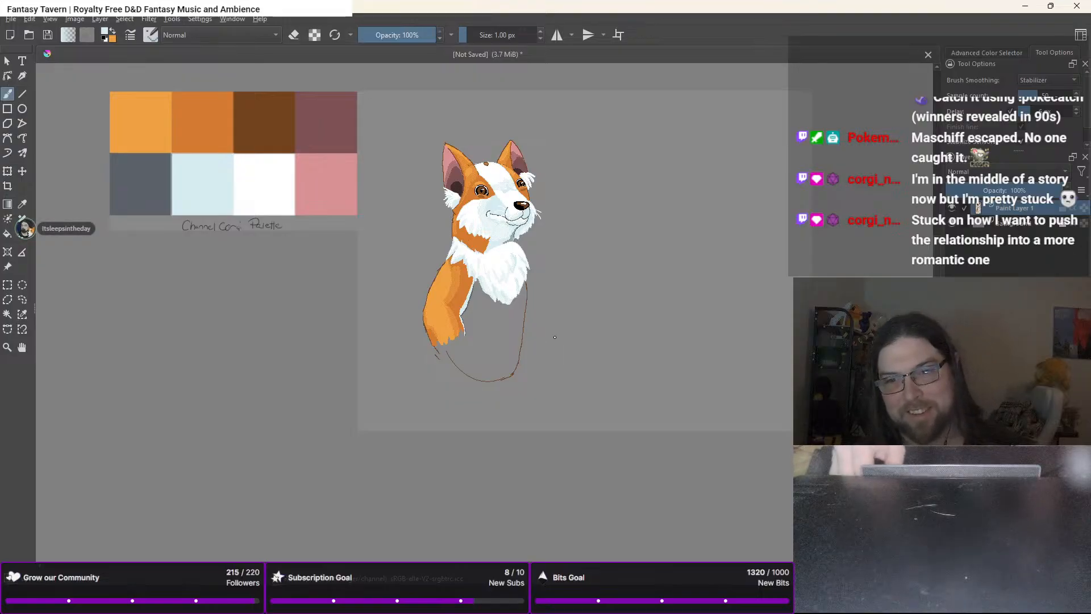
pyautogui.scroll(2, 554, 337)
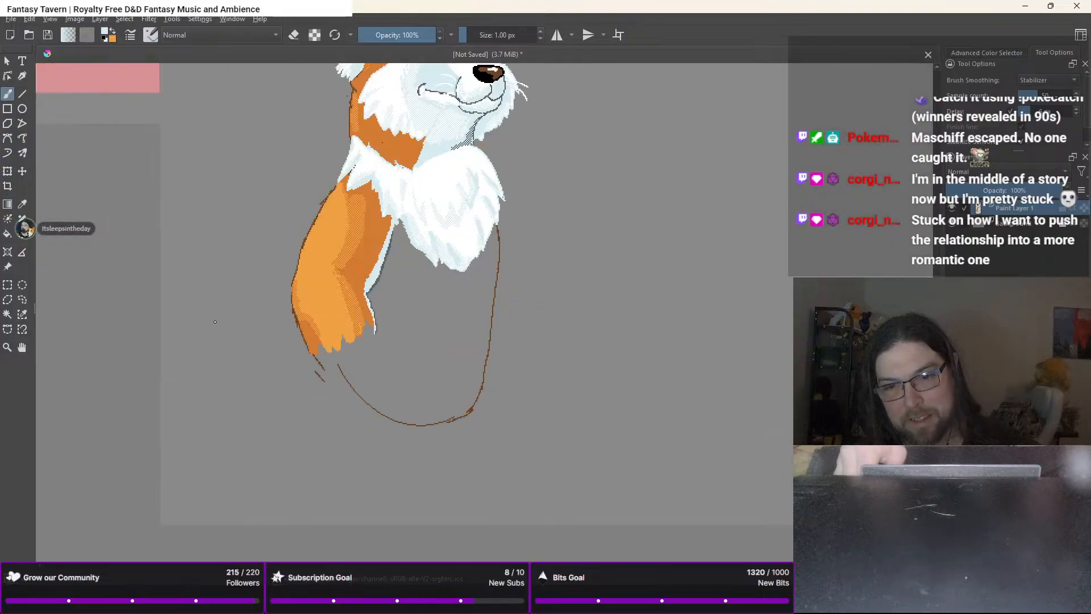
pyautogui.moveTo(315, 376); pyautogui.dragTo(411, 311)
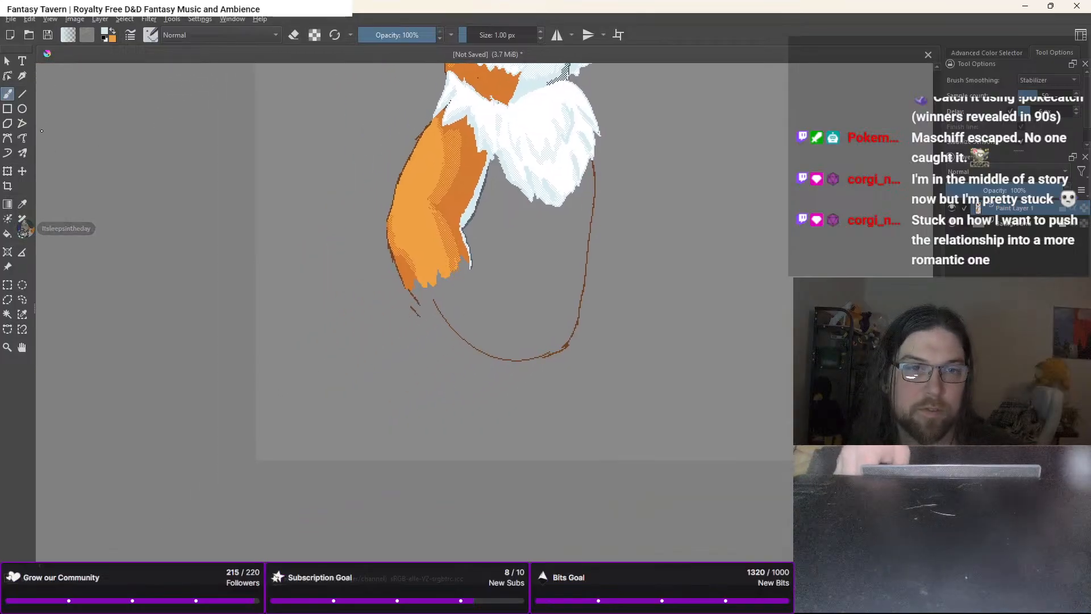
pyautogui.scroll(3, 412, 285)
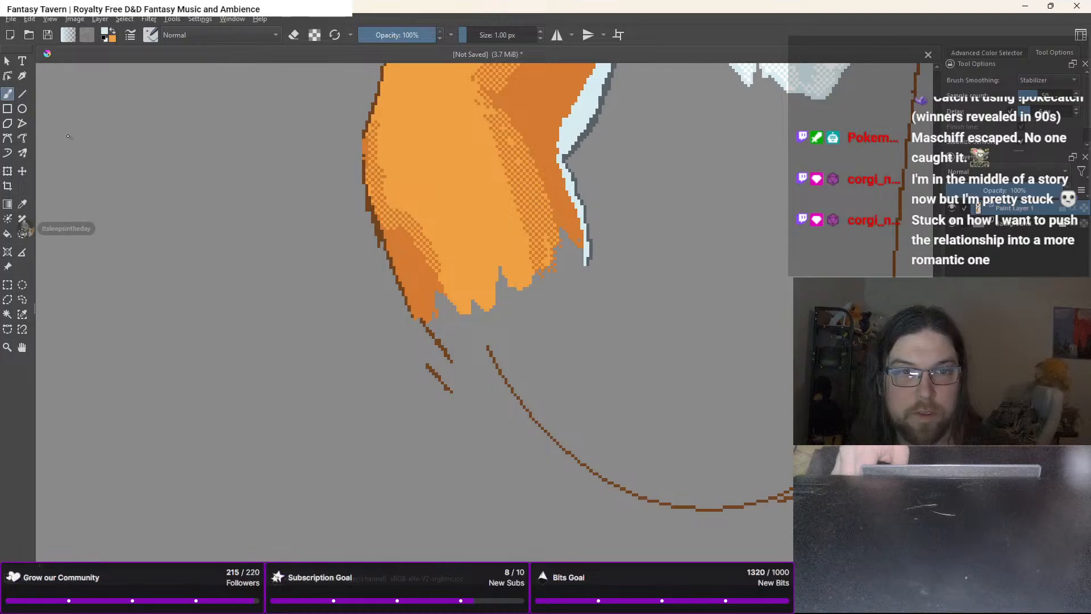
# Outline three slate grey ellipses as toes in a diagonal row below the lower arm's jagged fur edge
pyautogui.click(23, 108)
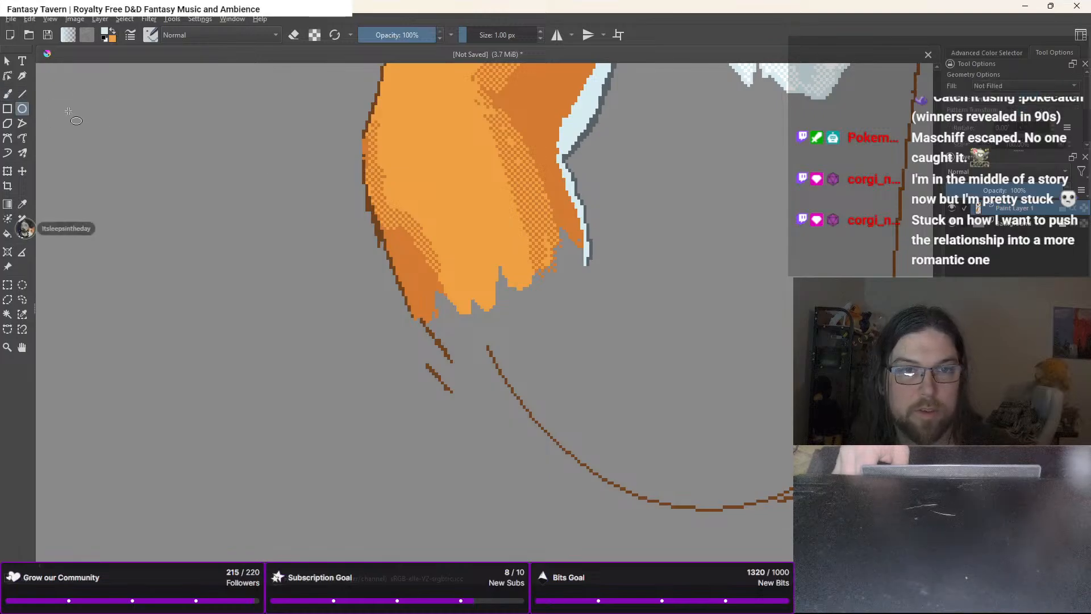
pyautogui.moveTo(599, 281); pyautogui.dragTo(469, 378)
pyautogui.hotkey('ctrl', 'z')
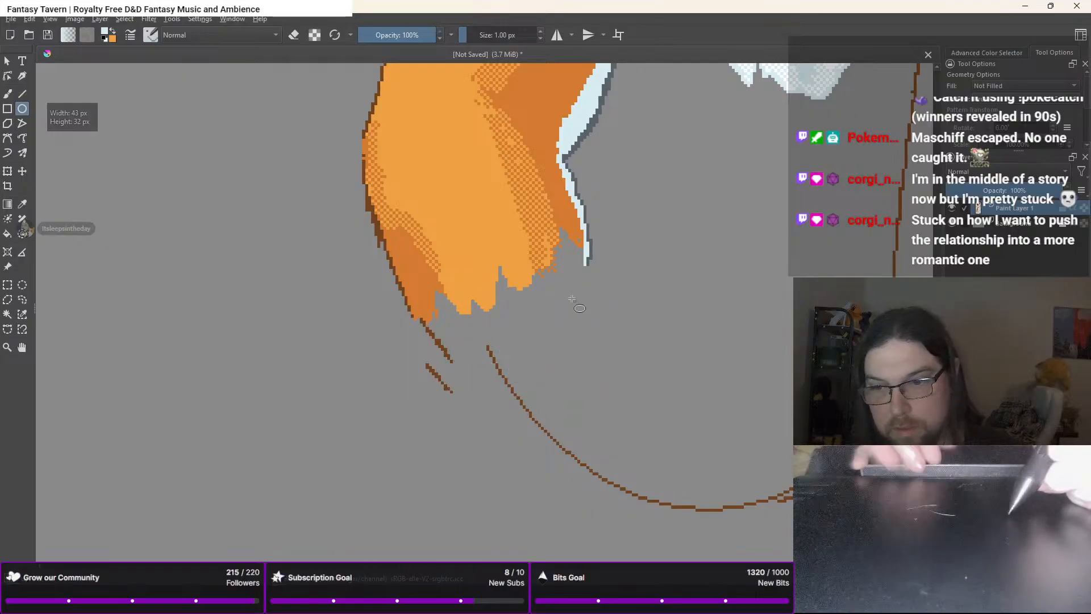
pyautogui.rightClick(405, 276)
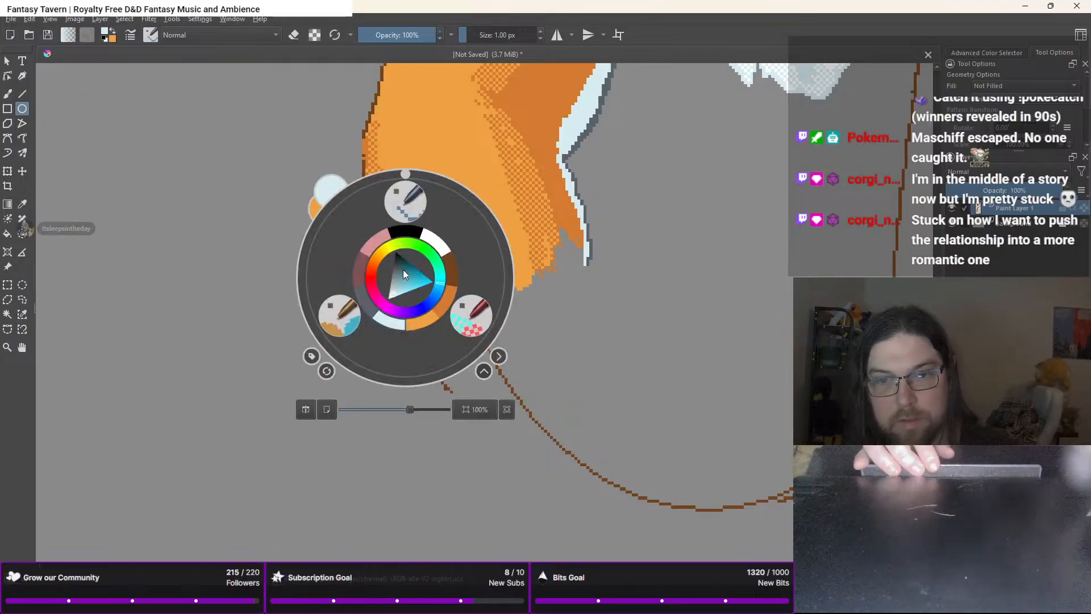
pyautogui.click(370, 302)
pyautogui.moveTo(545, 305); pyautogui.dragTo(601, 356)
pyautogui.moveTo(482, 344); pyautogui.dragTo(552, 386)
pyautogui.click(446, 358)
pyautogui.moveTo(446, 358); pyautogui.dragTo(495, 412)
pyautogui.press('b')
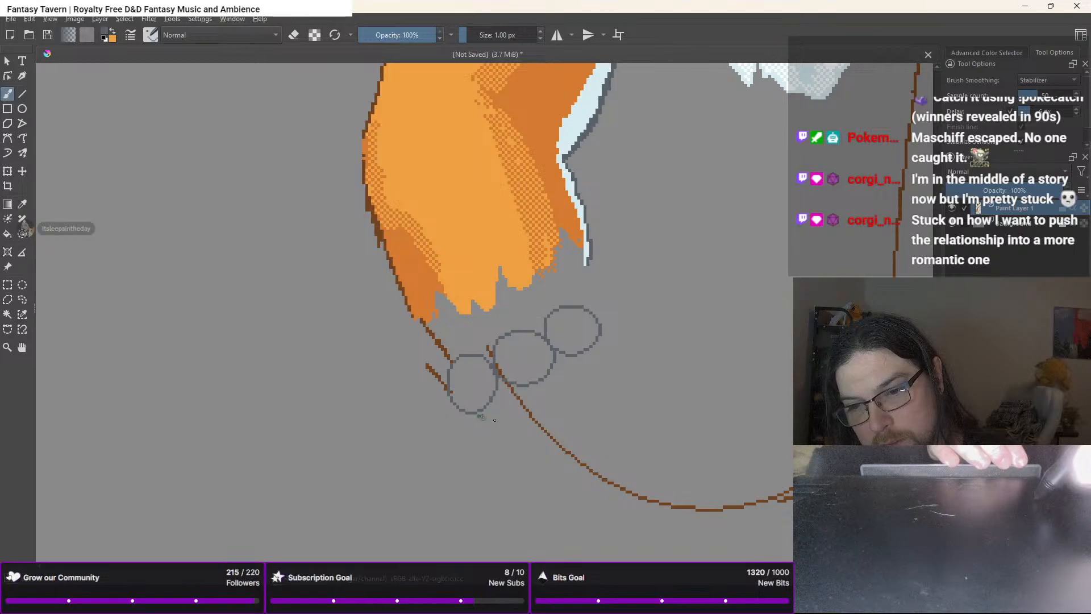
# Outline the undersides of the three fingers and a curled thumb below the wrist in slate grey with the 1 px brush
pyautogui.moveTo(480, 417)
pyautogui.mouseDown()
pyautogui.moveTo(543, 422)
pyautogui.moveTo(552, 391)
pyautogui.moveTo(525, 389)
pyautogui.moveTo(572, 386)
pyautogui.moveTo(581, 362)
pyautogui.moveTo(606, 360)
pyautogui.moveTo(616, 319)
pyautogui.mouseUp()
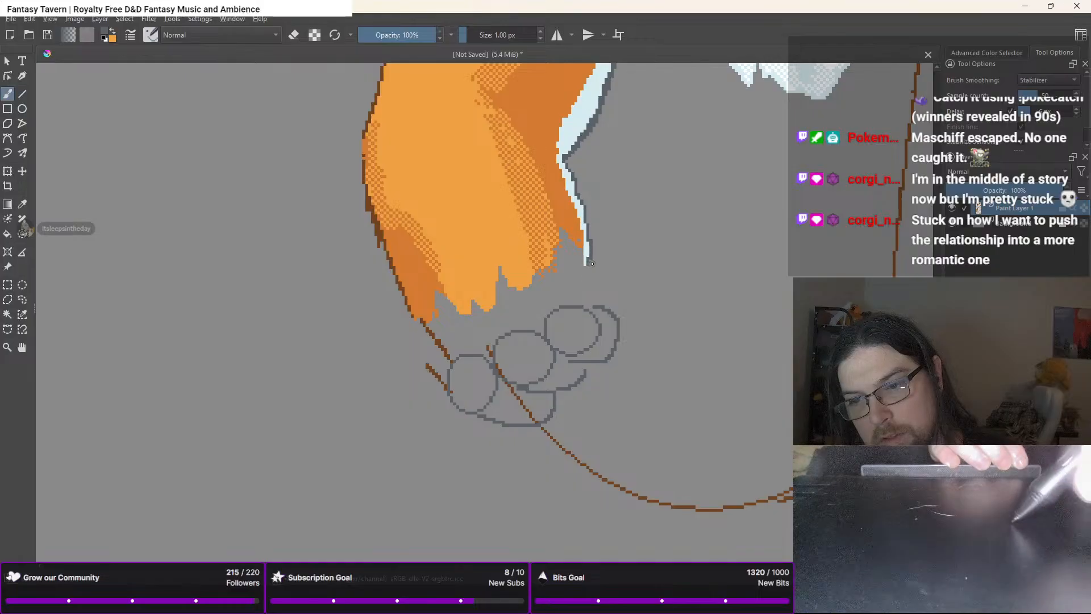
pyautogui.moveTo(588, 263); pyautogui.dragTo(612, 276)
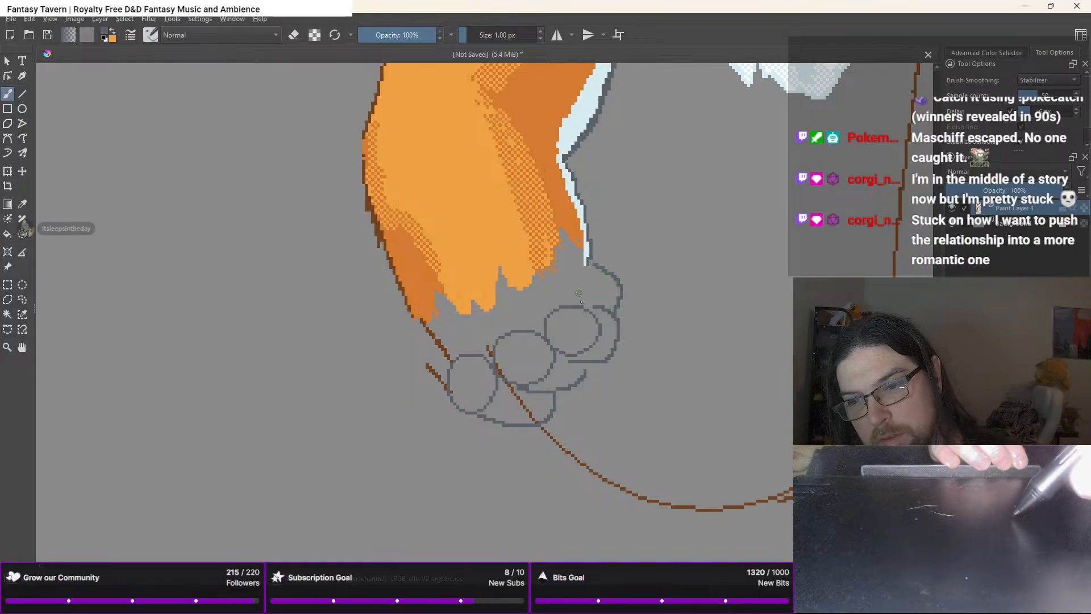
pyautogui.moveTo(578, 293); pyautogui.dragTo(597, 313)
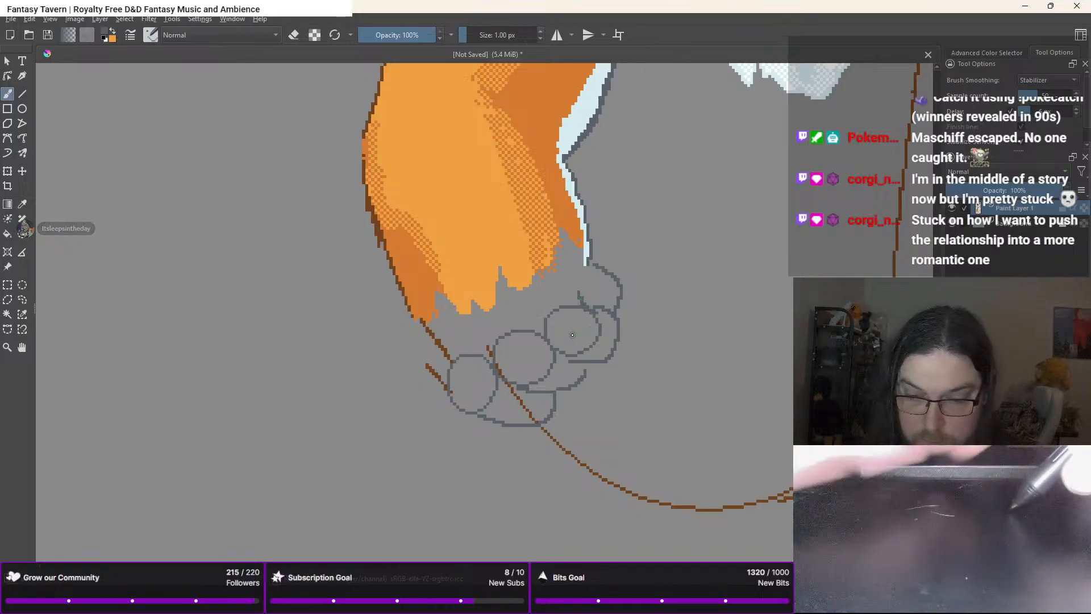
# Erase the ellipses' inner lines and the brown sketch line crossing the paw, keeping the paw's outer contour
pyautogui.press('e')
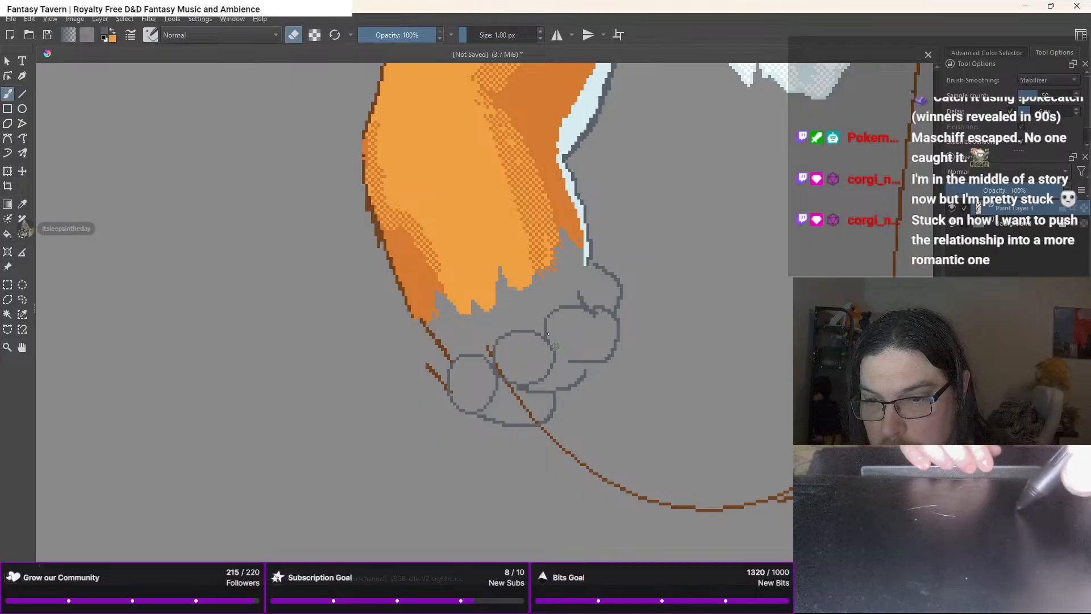
pyautogui.moveTo(549, 334); pyautogui.dragTo(549, 317)
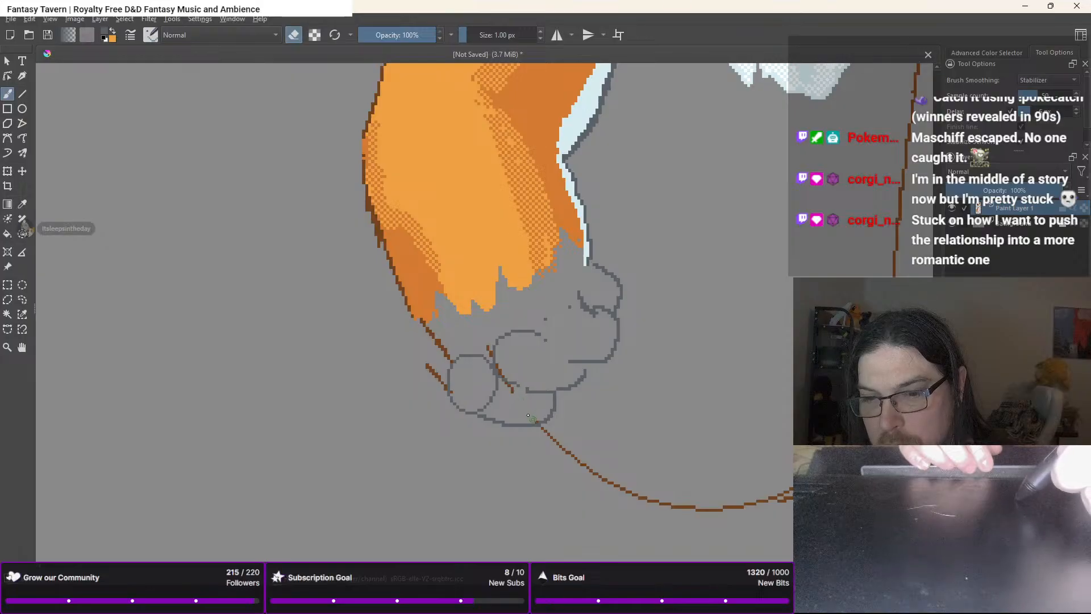
pyautogui.moveTo(507, 385); pyautogui.dragTo(499, 373)
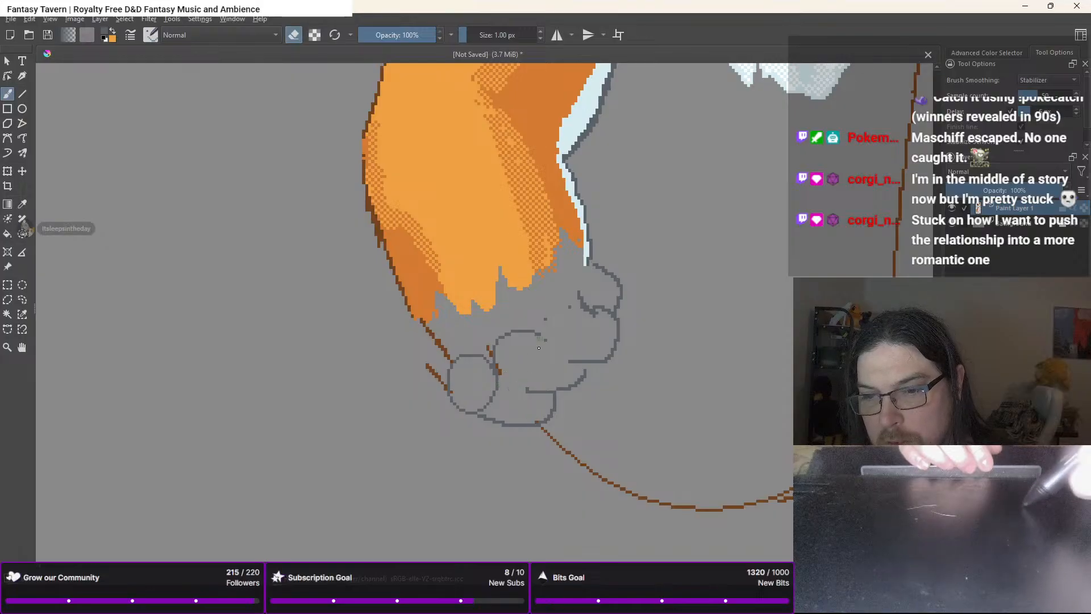
pyautogui.moveTo(526, 327); pyautogui.dragTo(517, 326)
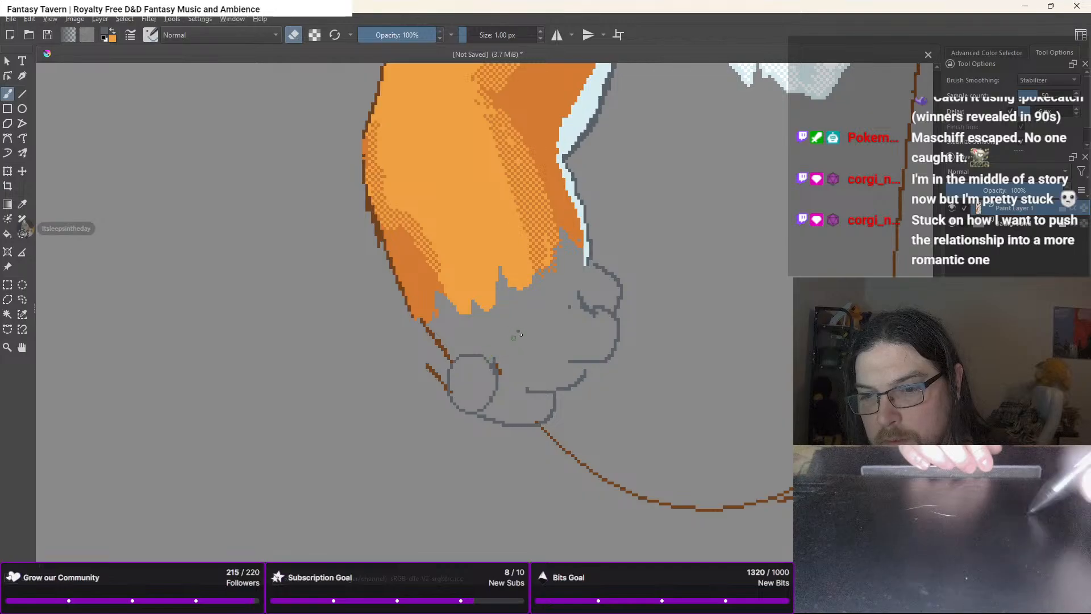
pyautogui.moveTo(498, 373); pyautogui.dragTo(482, 410)
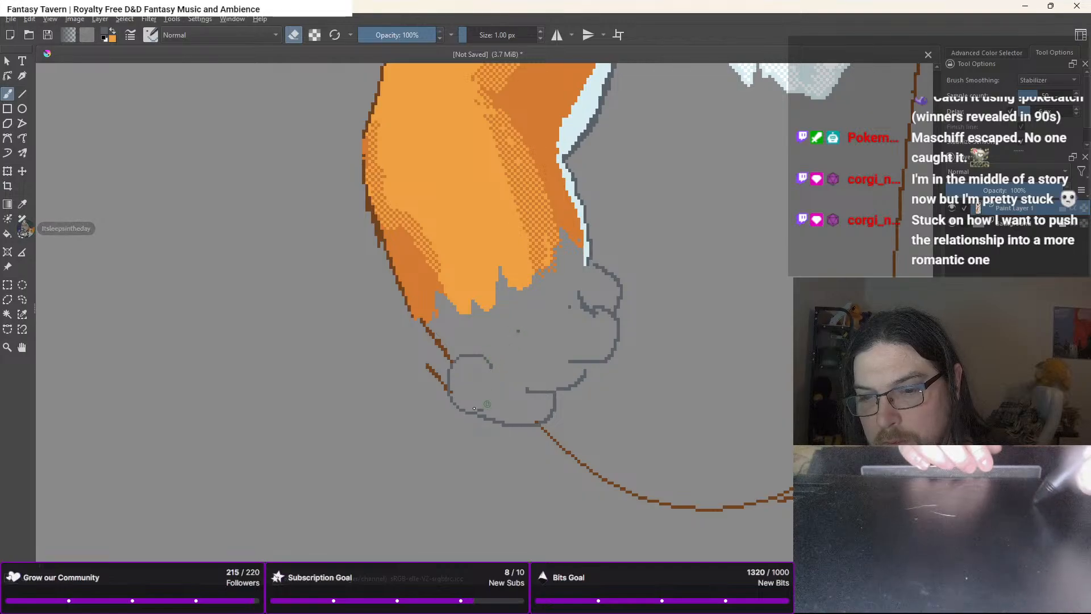
pyautogui.moveTo(492, 368); pyautogui.dragTo(467, 353)
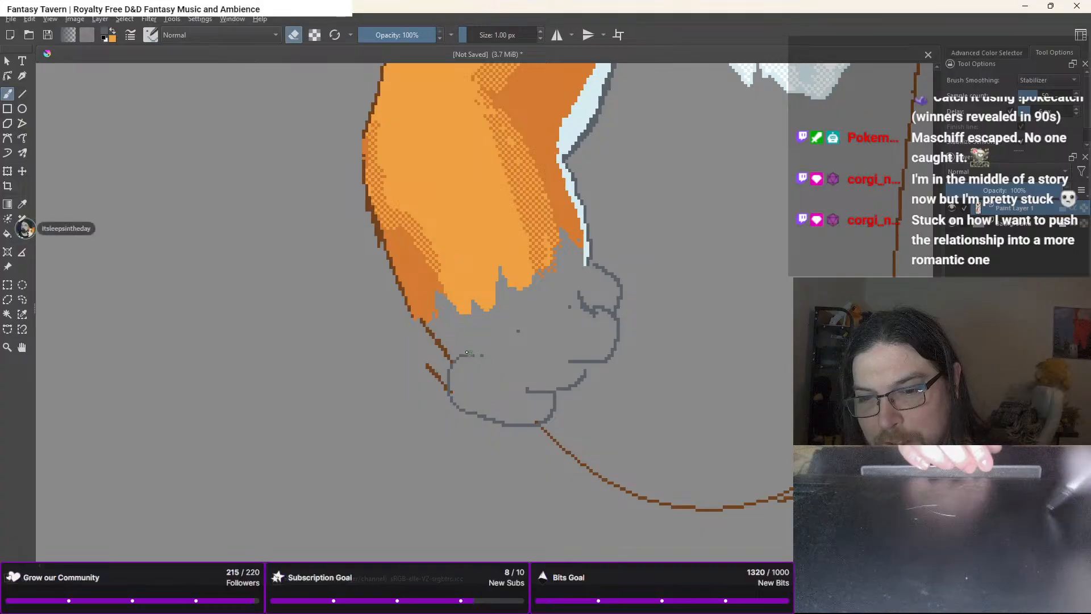
# Connect the lower arm's outer edge to the paw with a slate grey line and erase the leftover brown sketch strokes beside it
pyautogui.rightClick(462, 365)
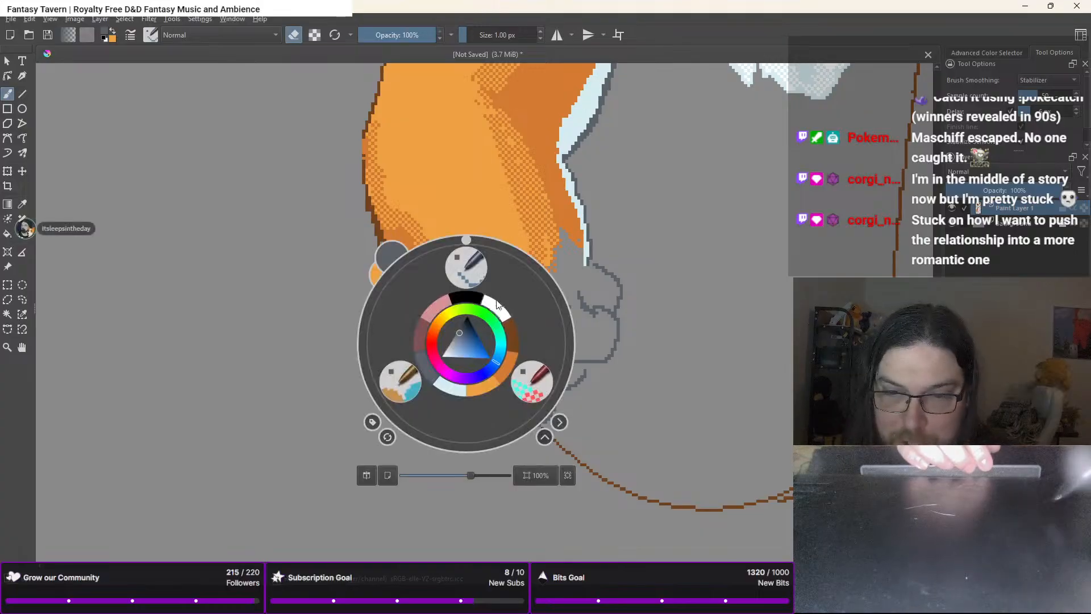
pyautogui.click(420, 375)
pyautogui.moveTo(413, 318); pyautogui.dragTo(423, 323)
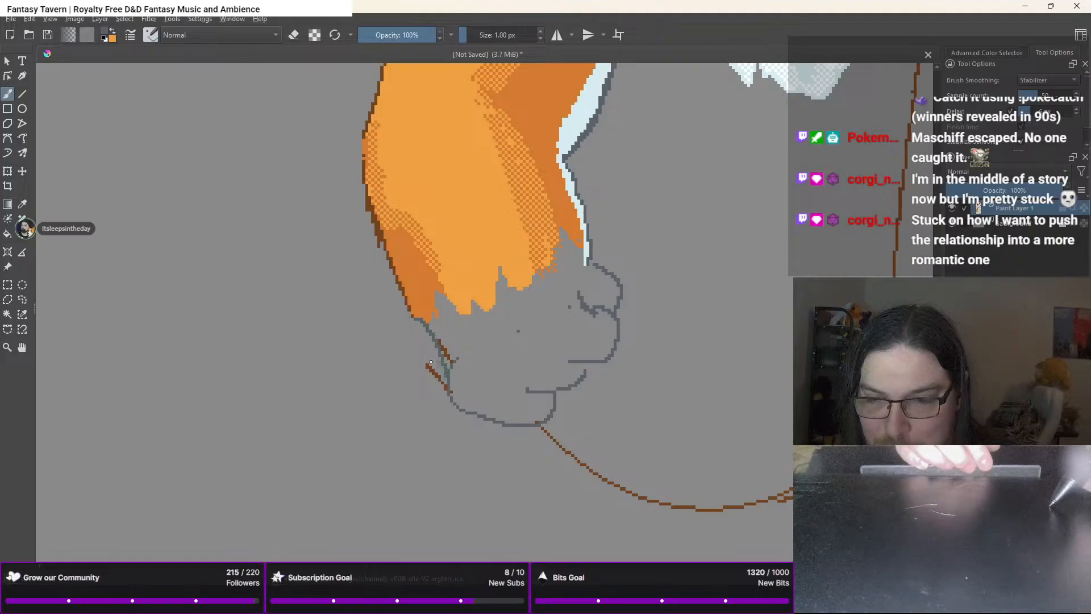
pyautogui.press('e')
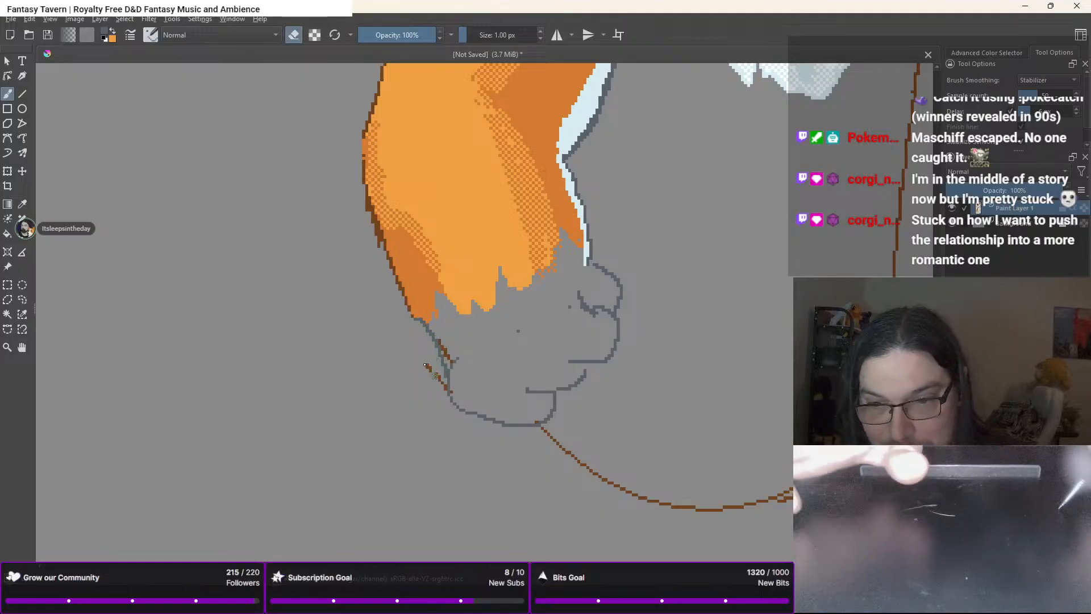
pyautogui.moveTo(425, 365); pyautogui.dragTo(446, 391)
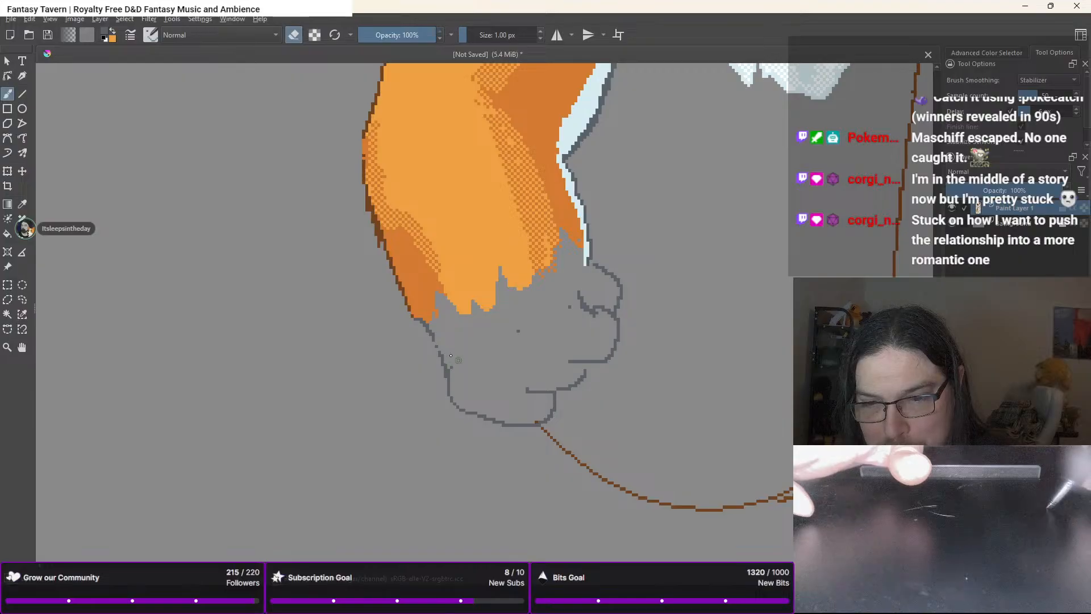
pyautogui.press('e')
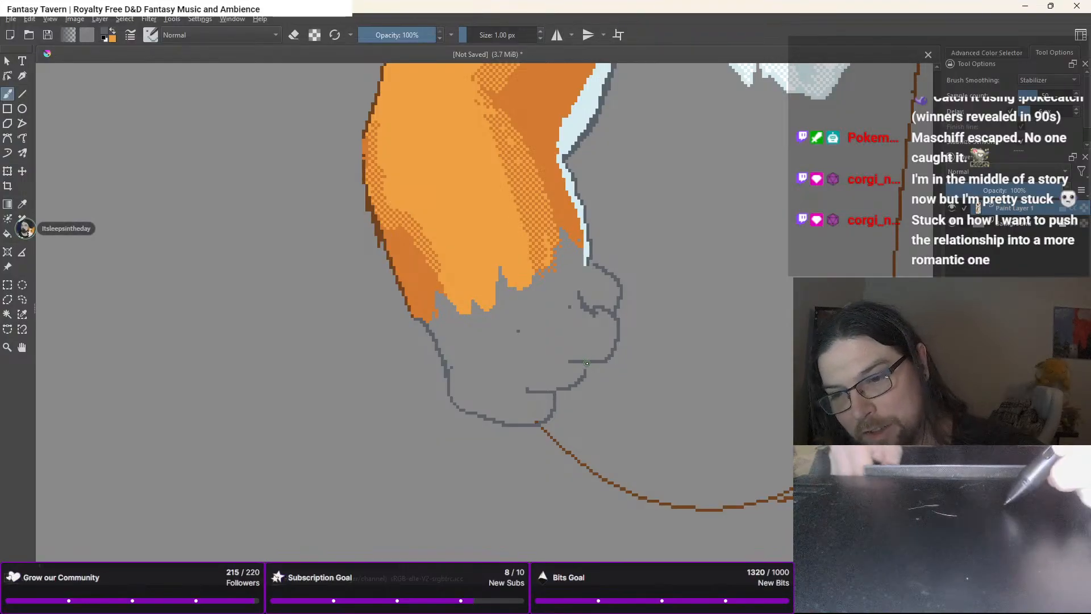
# Close the outline gap between wrist and thumb in white and fill the whole paw with white
pyautogui.scroll(-3, 591, 318)
pyautogui.scroll(2, 591, 318)
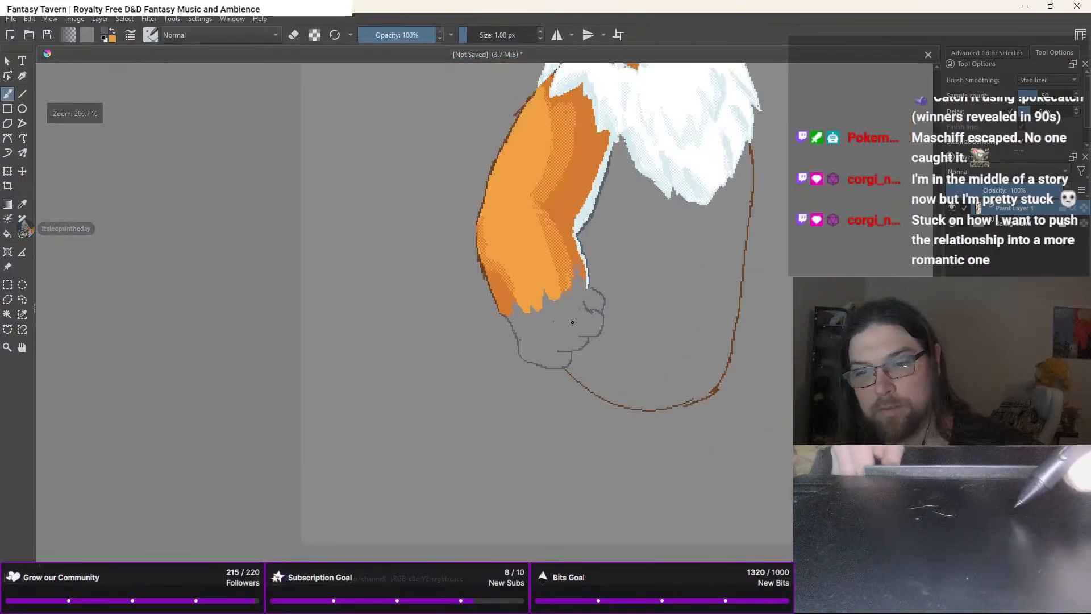
pyautogui.rightClick(569, 321)
pyautogui.rightClick(595, 286)
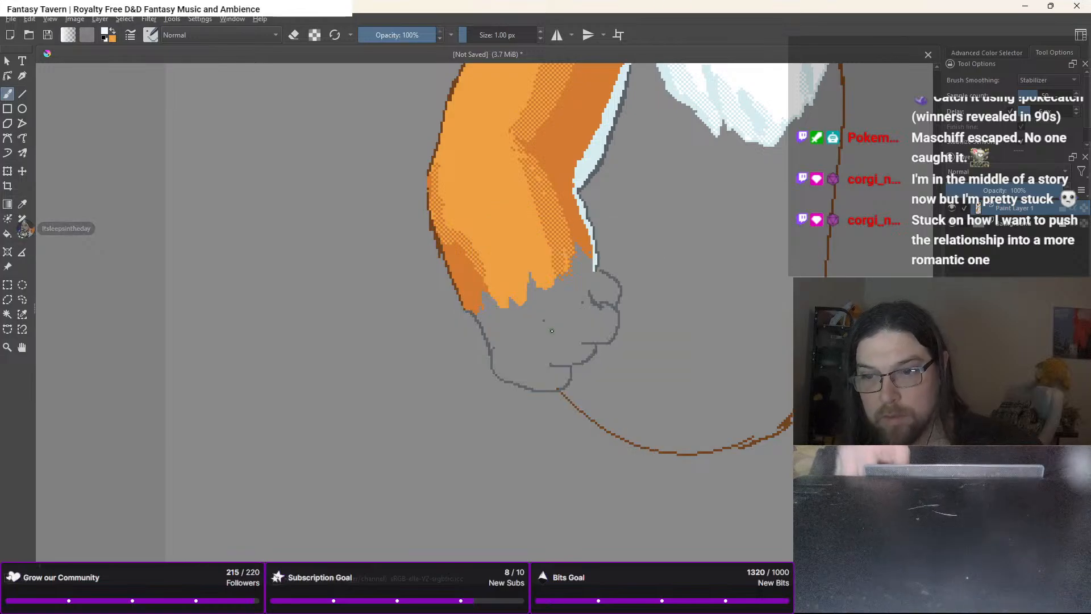
pyautogui.scroll(2, 551, 331)
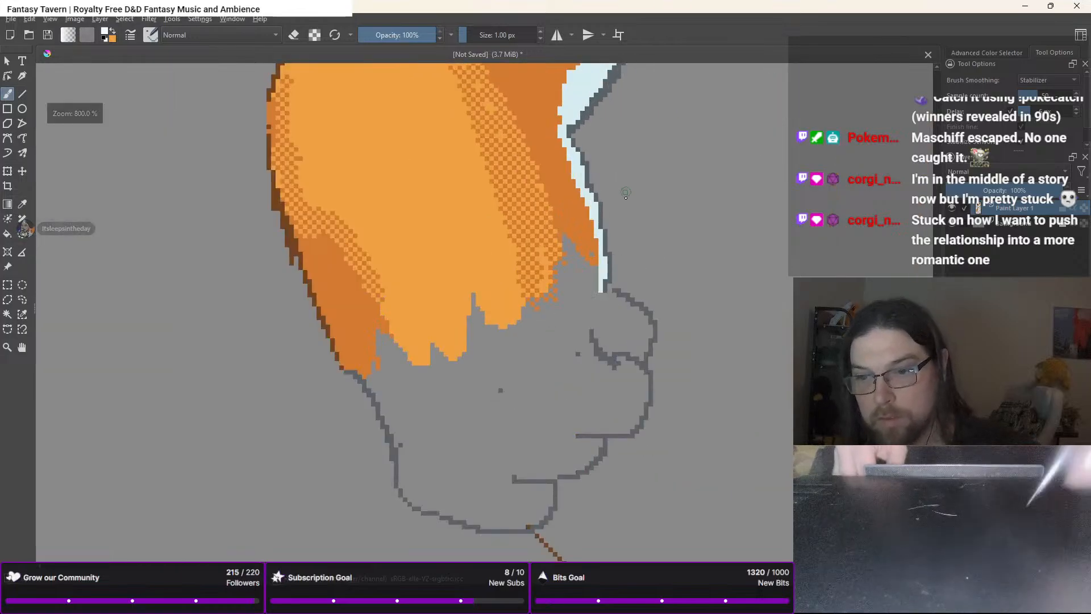
pyautogui.click(608, 292)
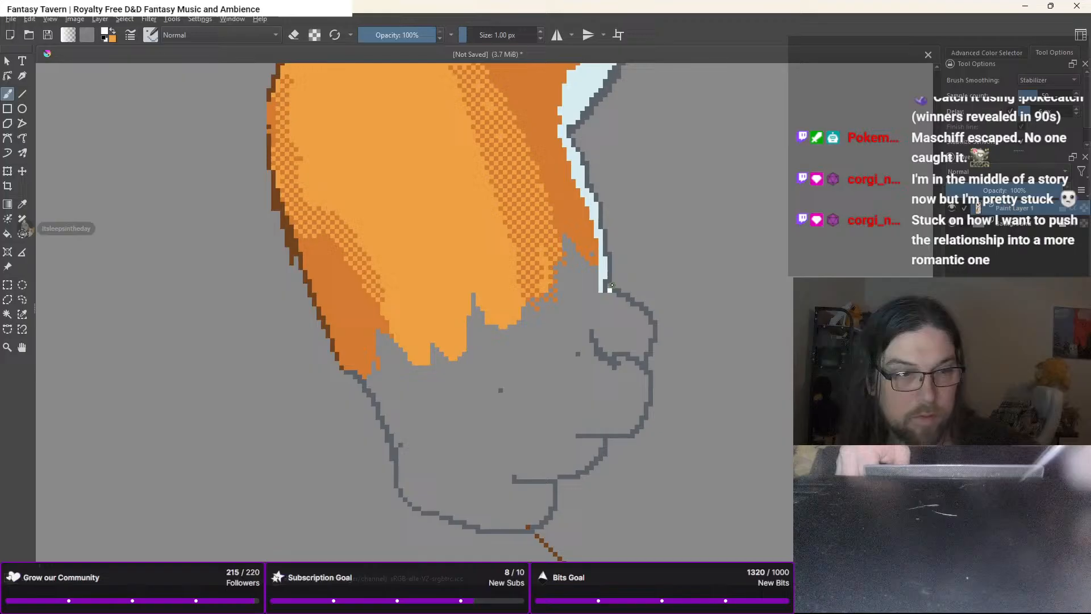
pyautogui.press('f')
pyautogui.click(545, 372)
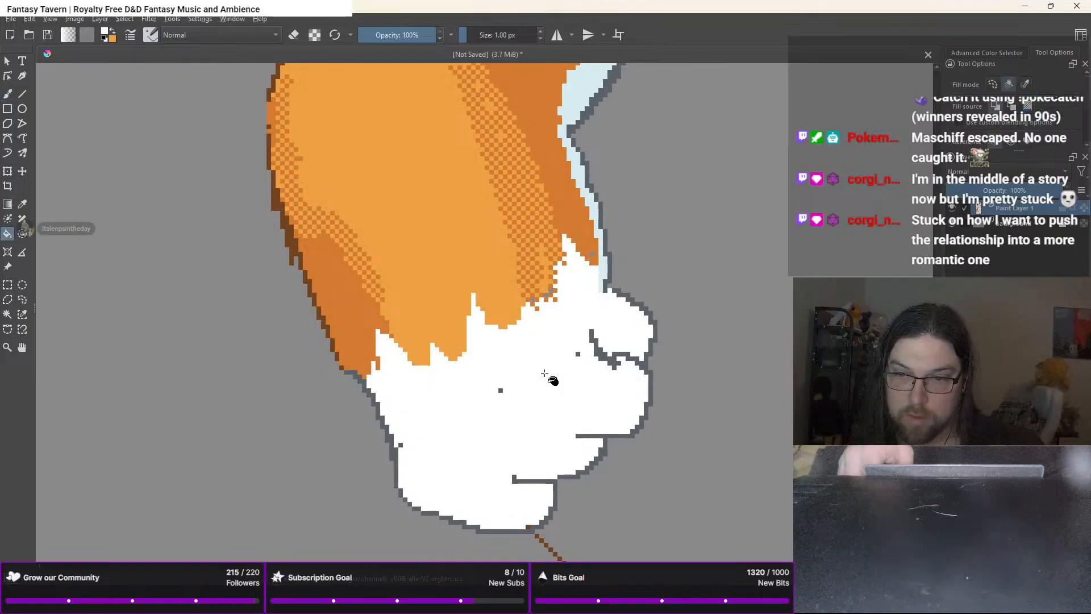
pyautogui.press('b')
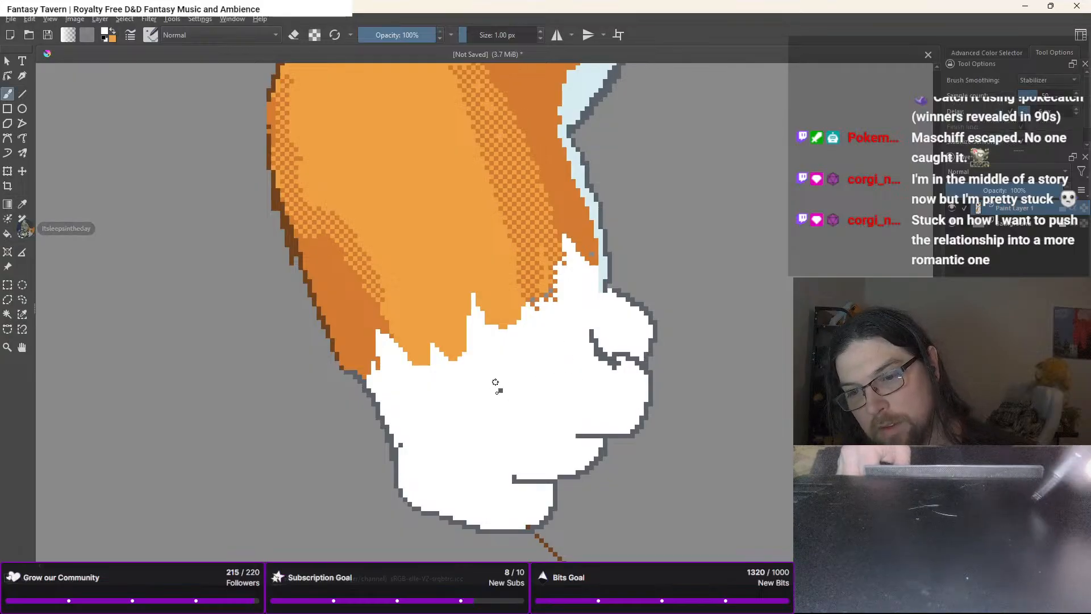
# Shade the undersides of the three fingers and the paw's lower edge with light blue using the 1 px brush
pyautogui.rightClick(524, 379)
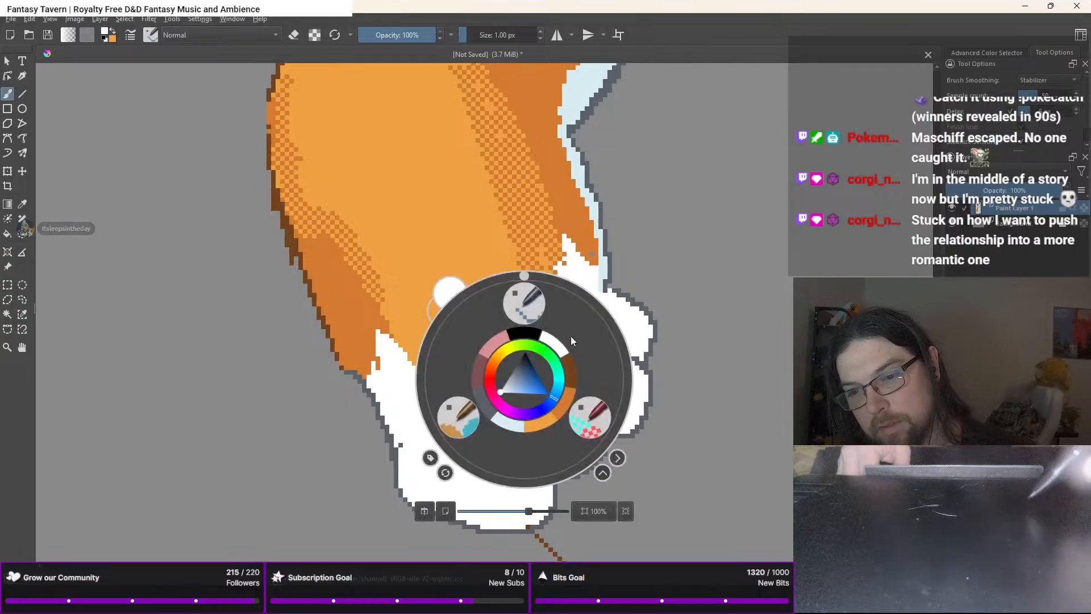
pyautogui.click(503, 422)
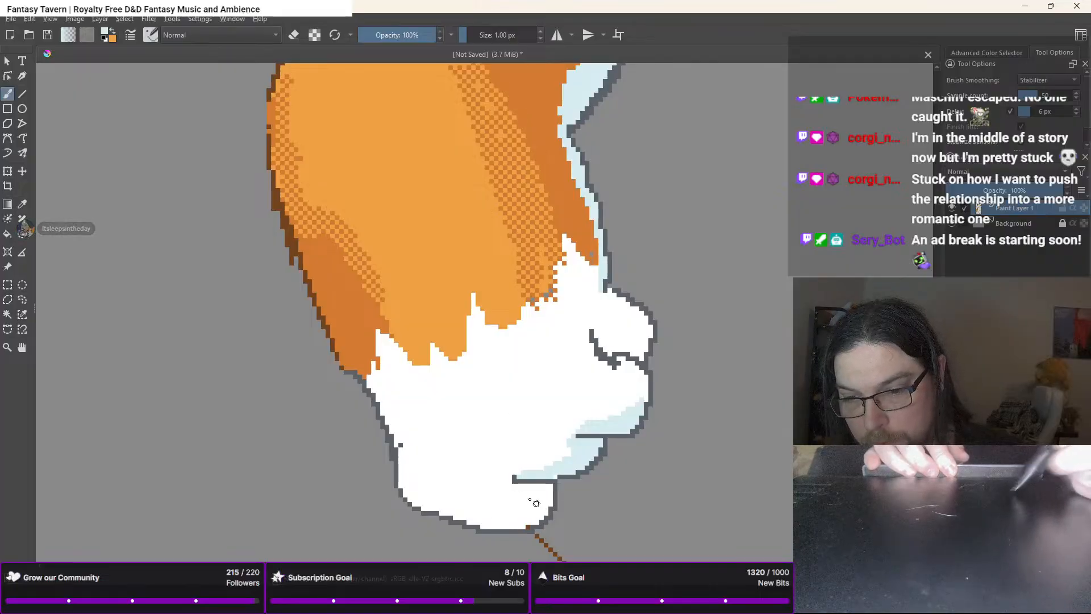
pyautogui.moveTo(537, 492); pyautogui.dragTo(546, 507)
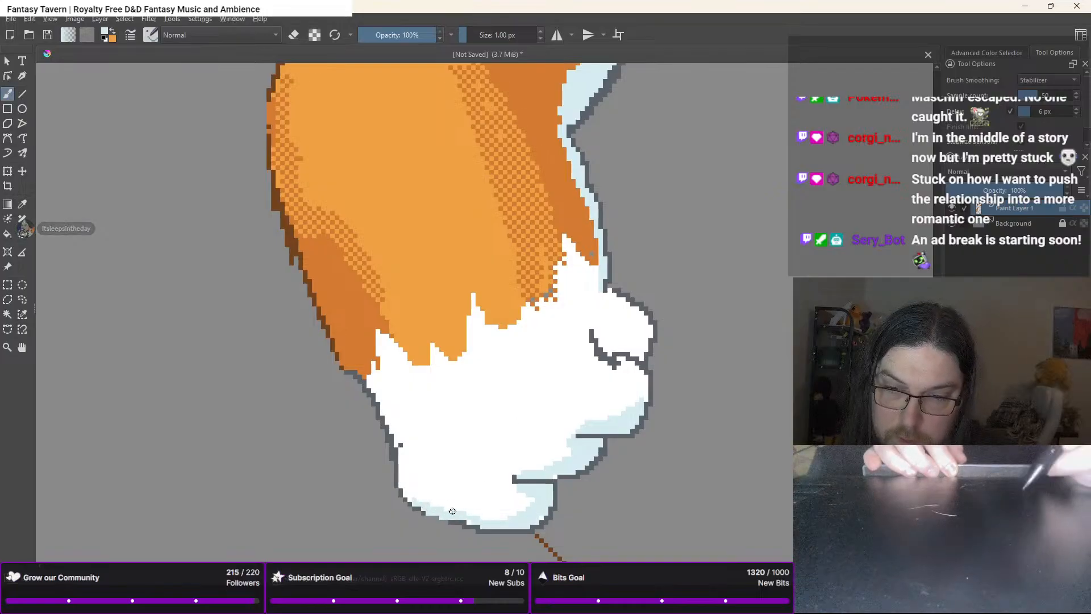
pyautogui.moveTo(454, 511); pyautogui.dragTo(500, 481)
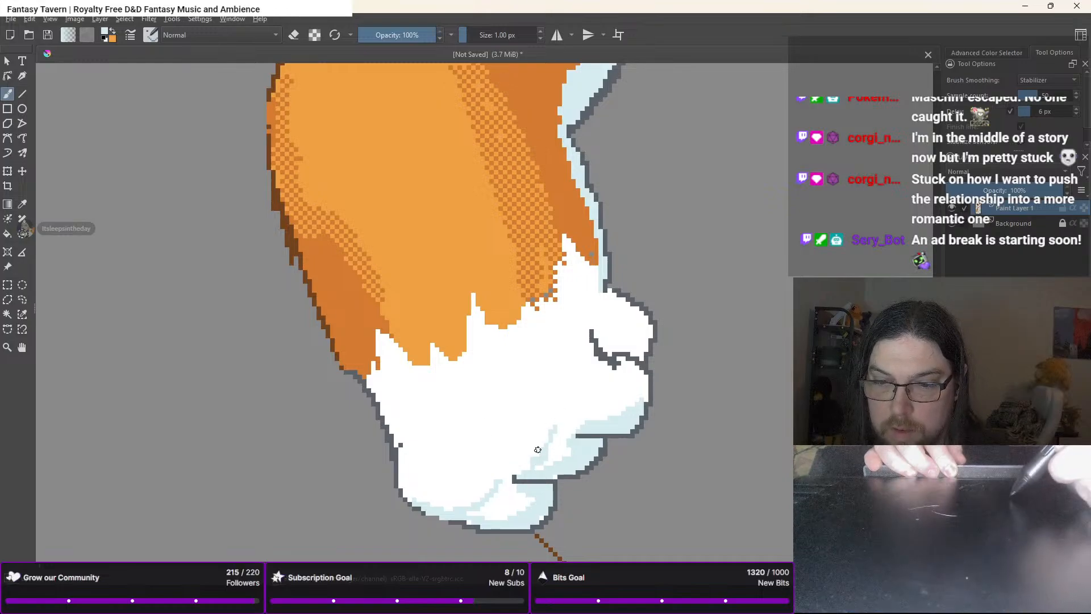
pyautogui.hotkey('ctrl', 'z')
pyautogui.hotkey('ctrl', 'z')
pyautogui.hotkey('ctrl', 'z')
pyautogui.hotkey('ctrl', 'z')
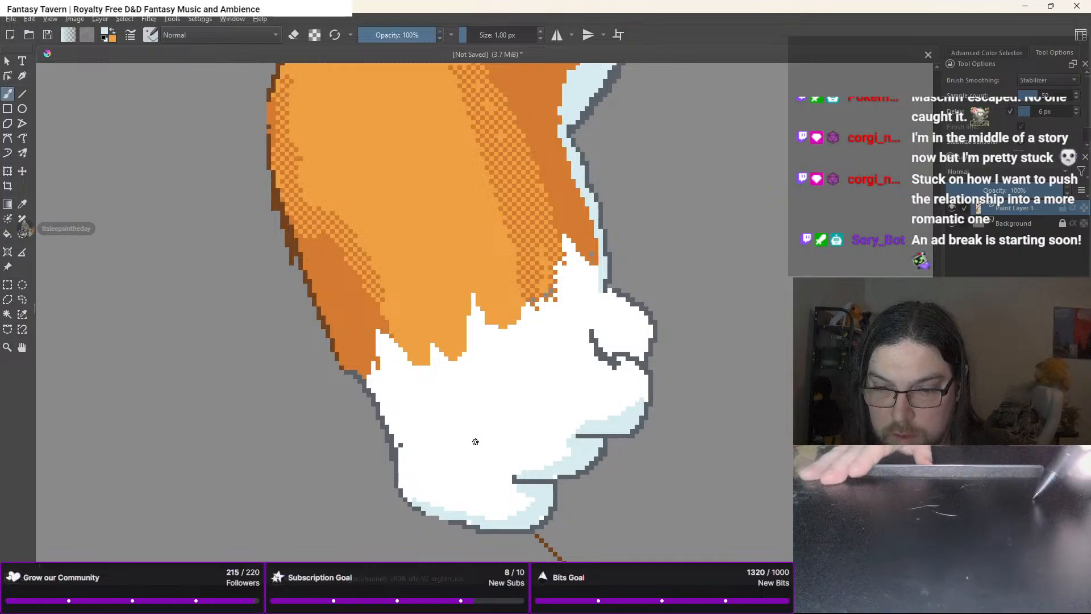
# Paint light blue crease strokes leading into the two finger gaps, and shade the thumb and inner wrist light blue
pyautogui.moveTo(475, 435); pyautogui.dragTo(502, 478)
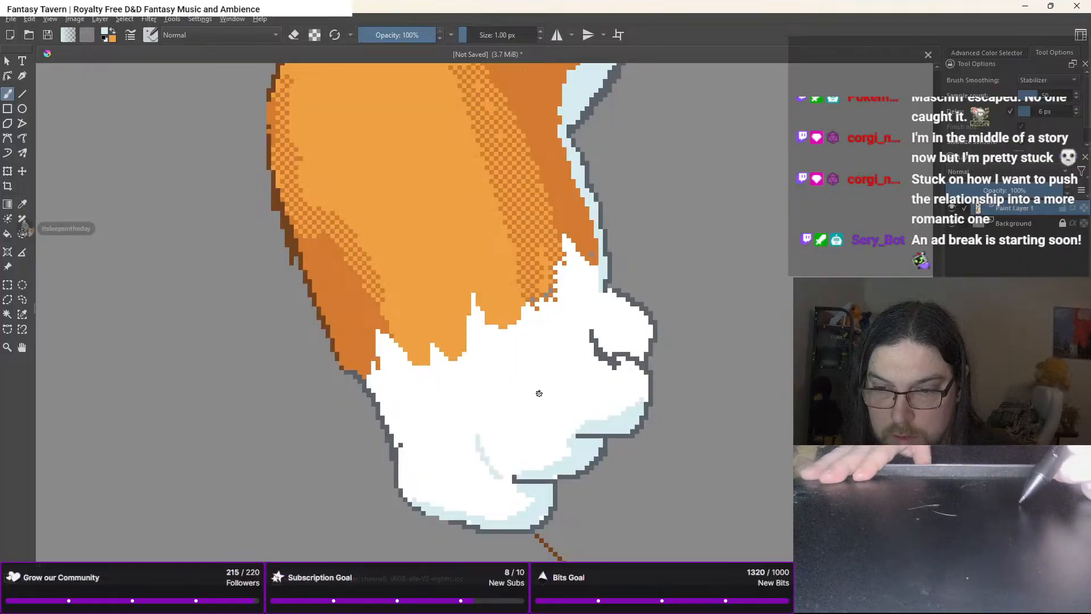
pyautogui.moveTo(538, 393); pyautogui.dragTo(578, 427)
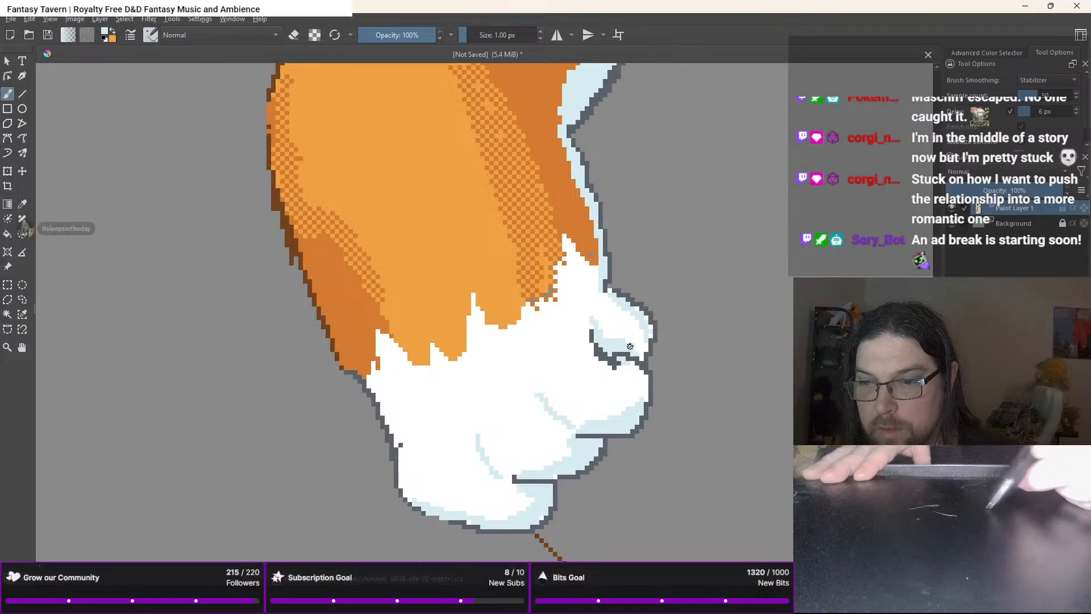
pyautogui.rightClick(555, 353)
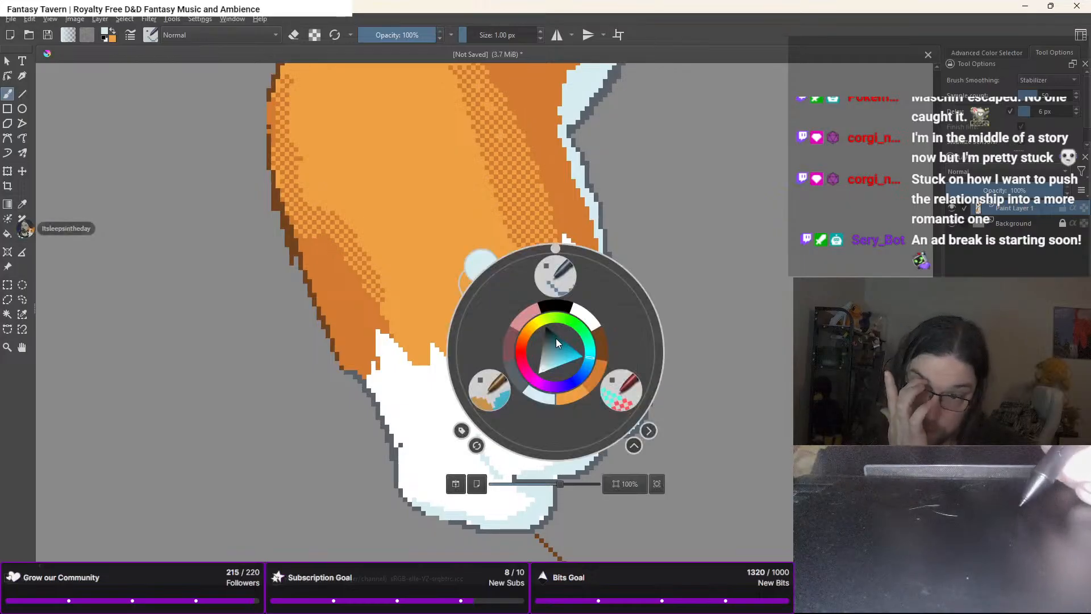
pyautogui.rightClick(556, 338)
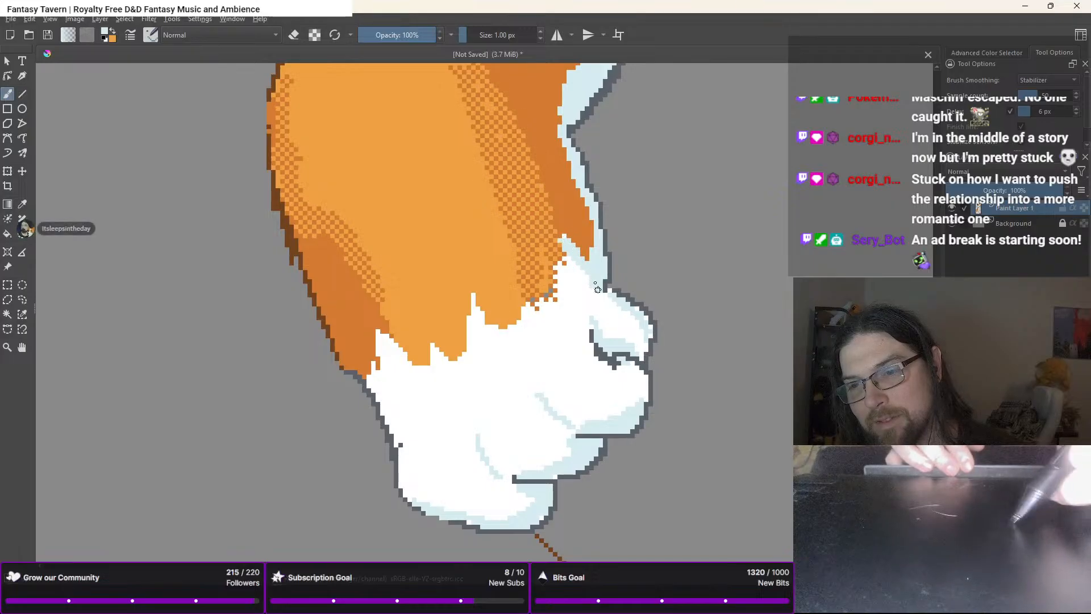
# Dither light blue below the wrist's orange fur edge with the 12 px brush, and widen the finger shading with the 32 px brush
pyautogui.rightClick(561, 264)
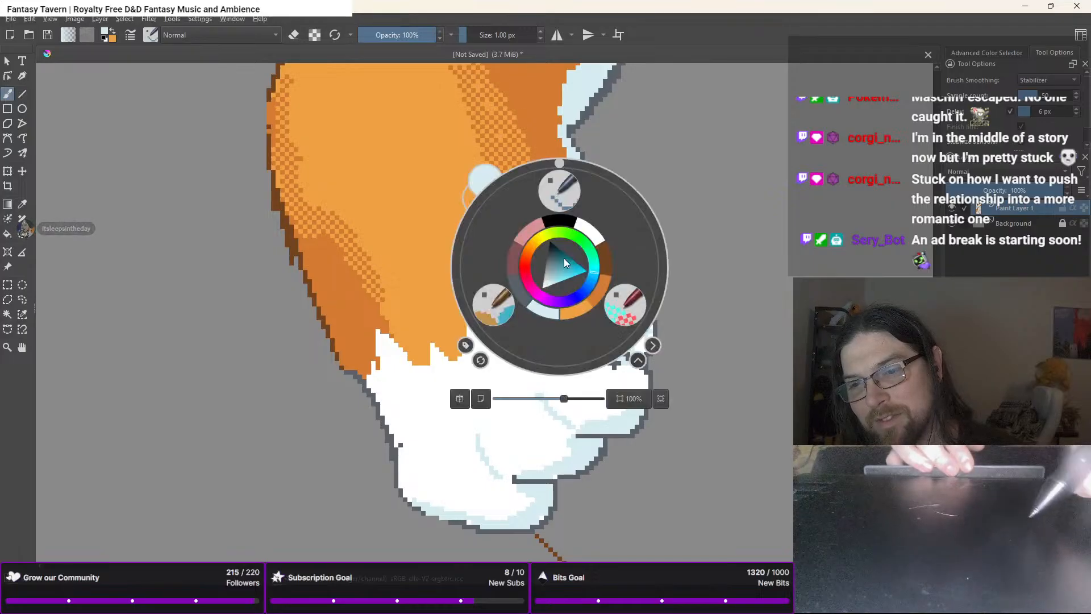
pyautogui.click(623, 302)
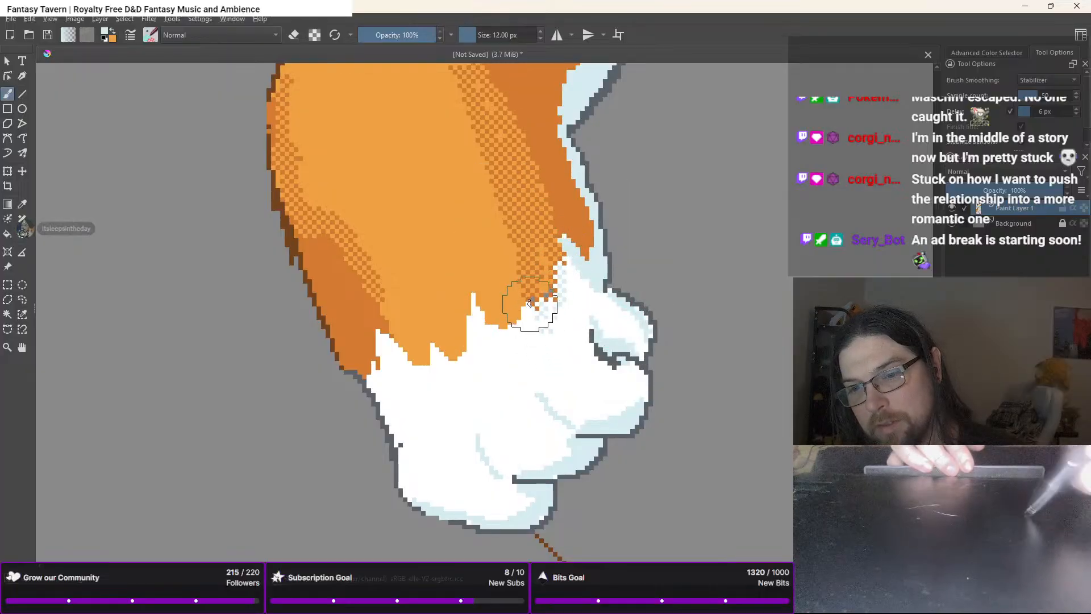
pyautogui.rightClick(557, 319)
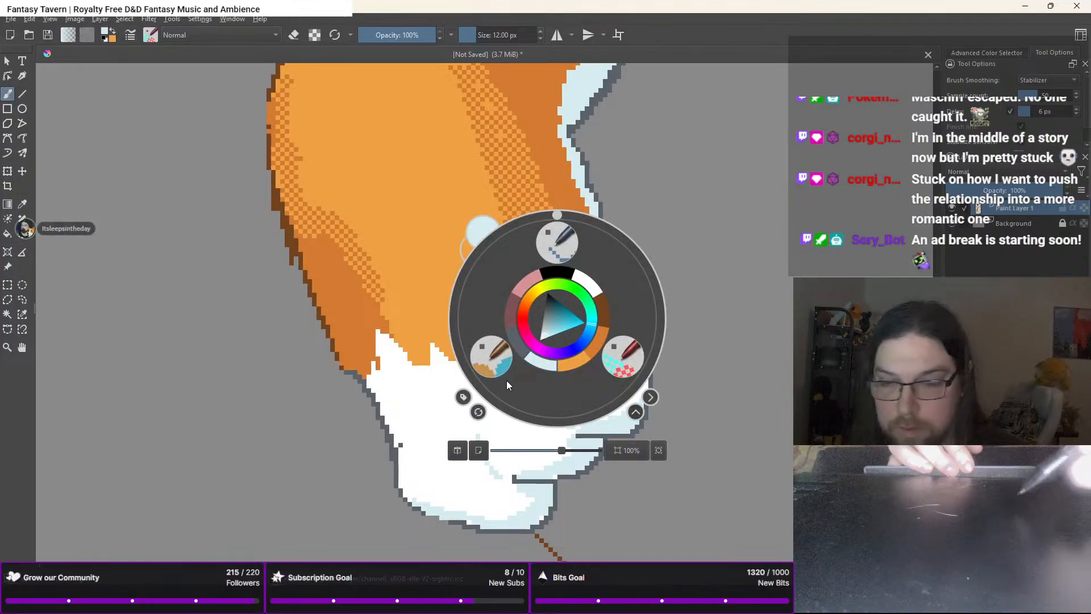
pyautogui.click(492, 369)
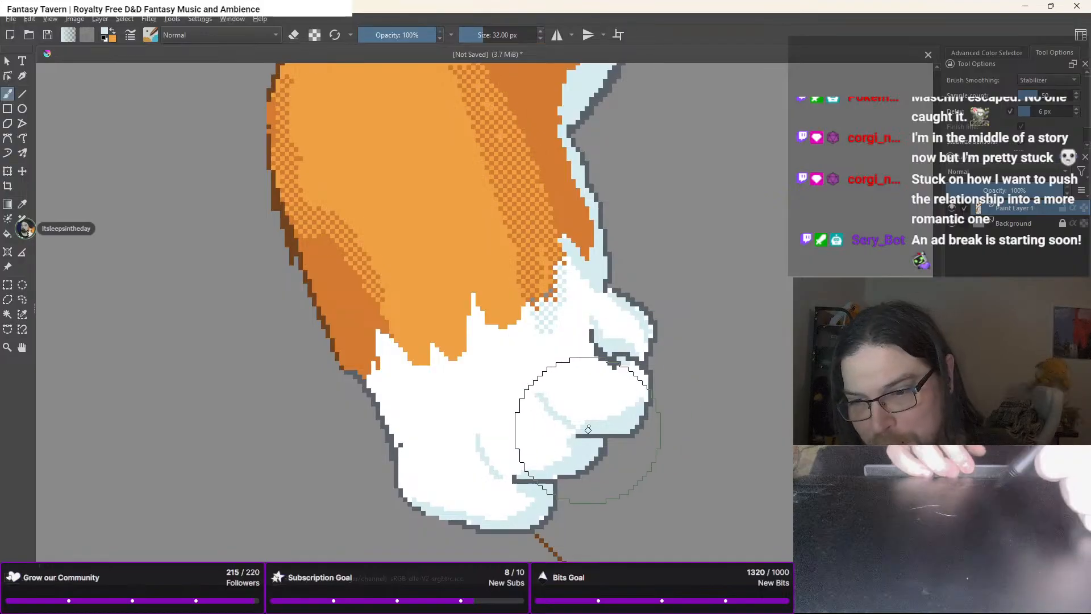
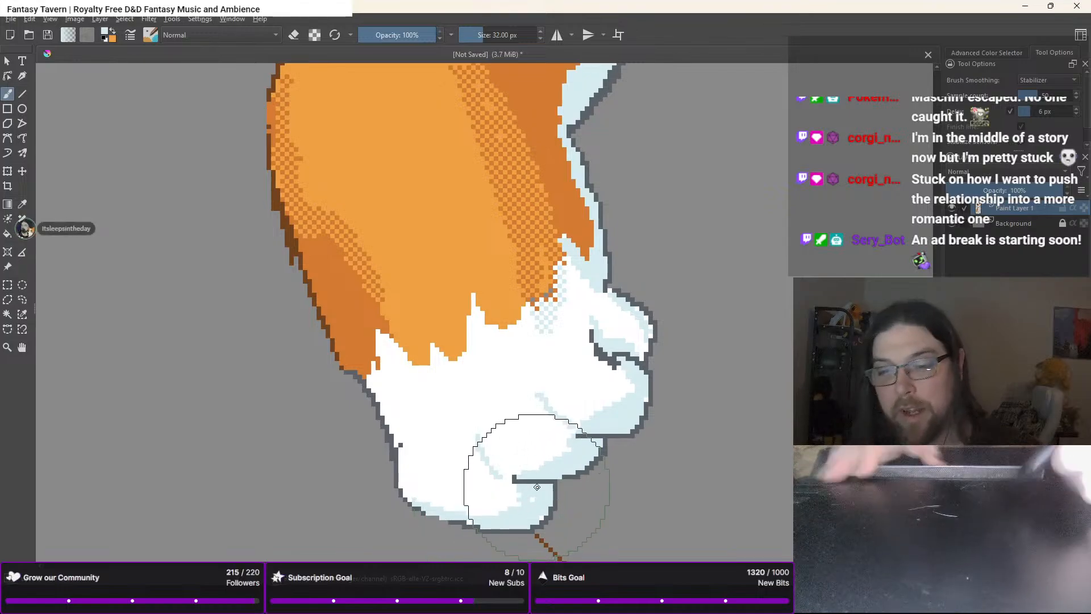
pyautogui.scroll(-1, 537, 490)
pyautogui.scroll(-2, 537, 488)
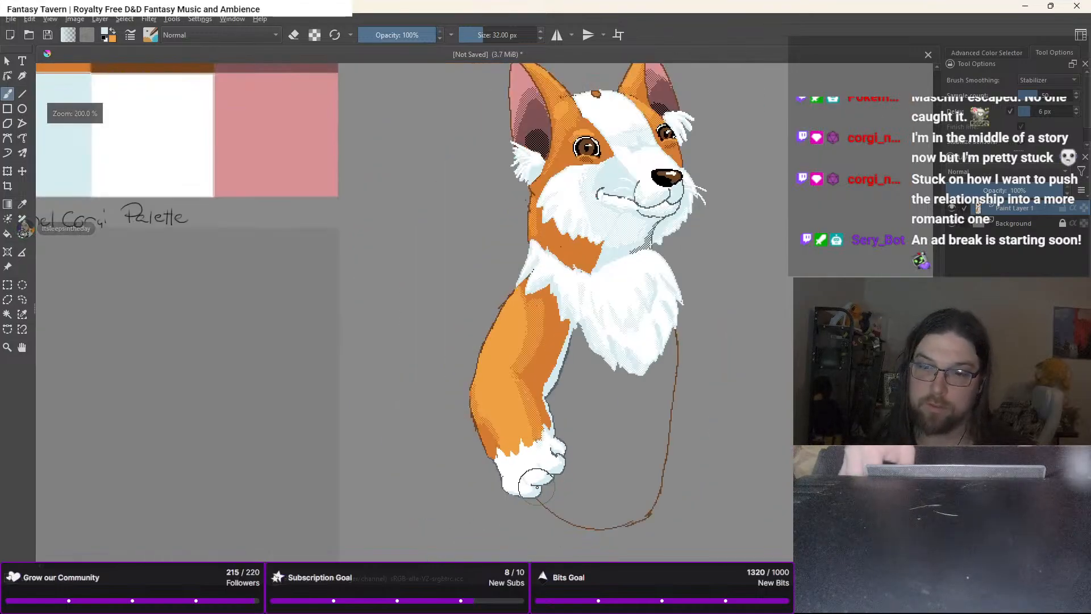
pyautogui.scroll(-1, 537, 487)
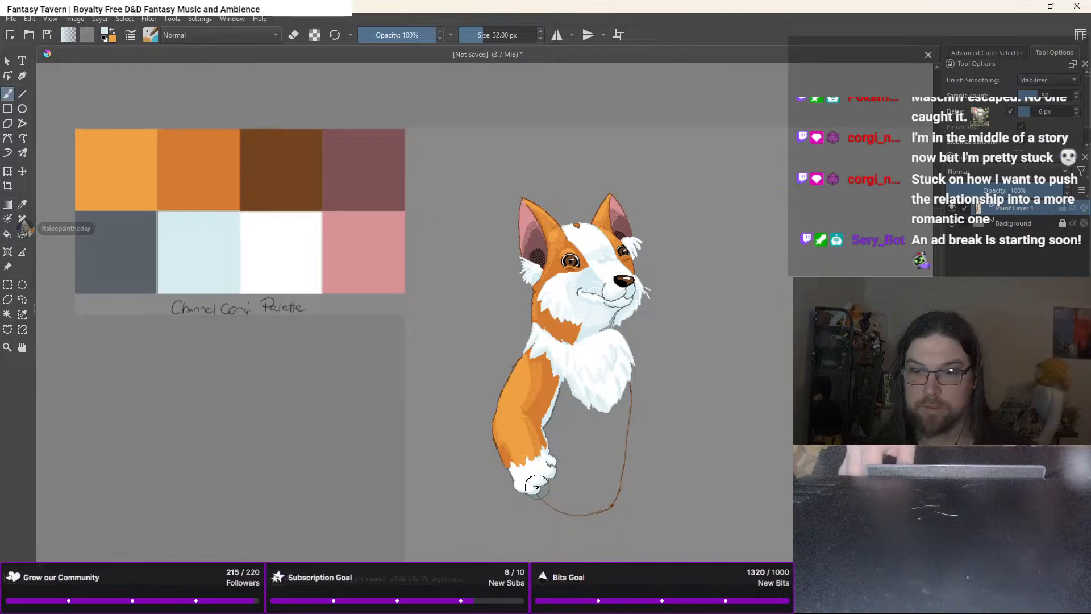
pyautogui.scroll(-1, 536, 487)
pyautogui.scroll(4, 537, 487)
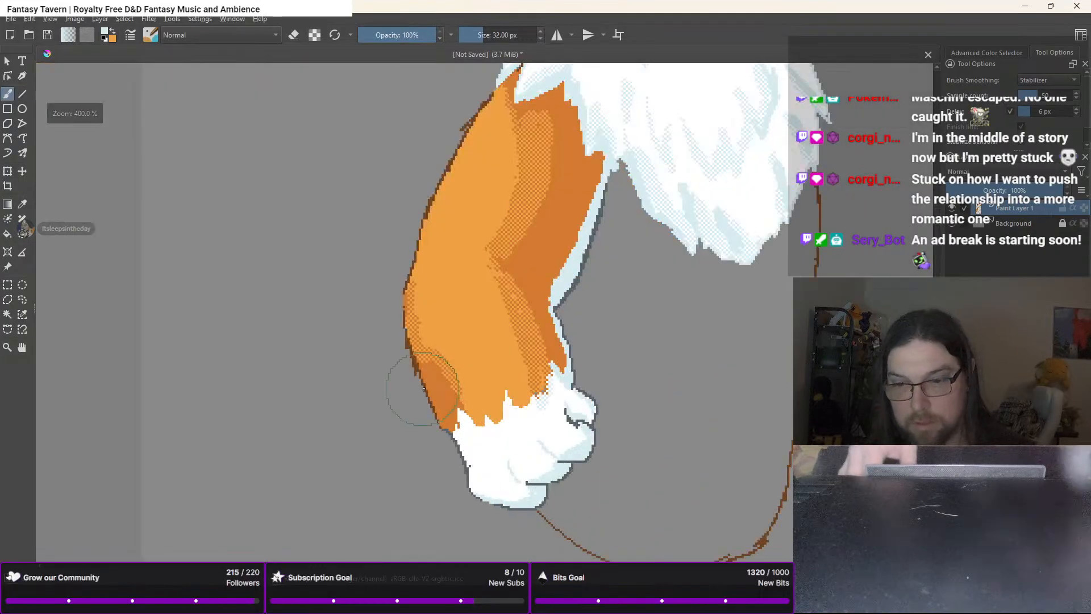
pyautogui.rightClick(438, 408)
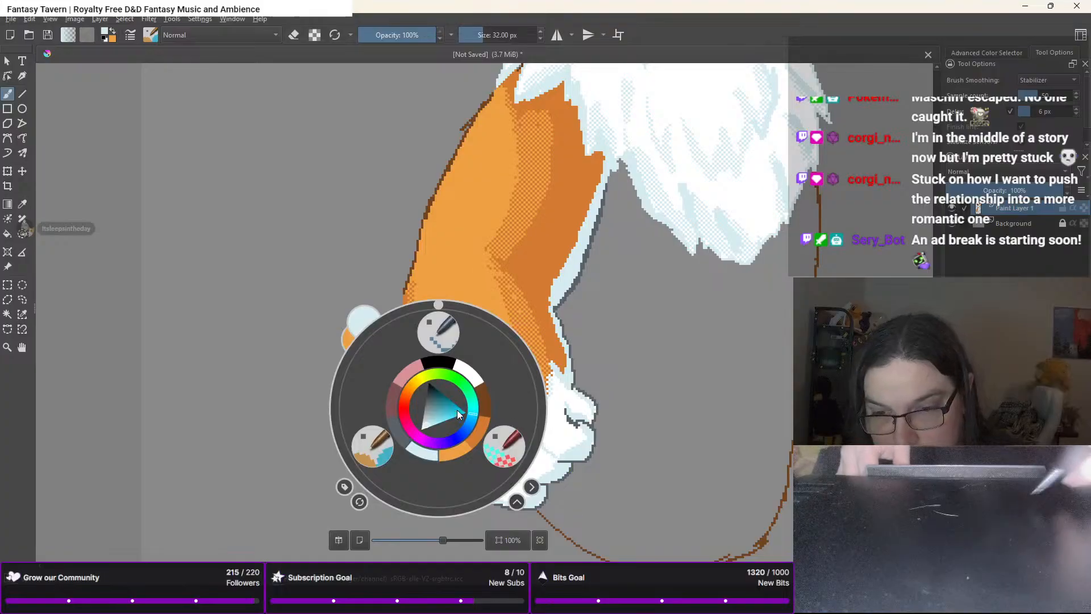
pyautogui.click(418, 452)
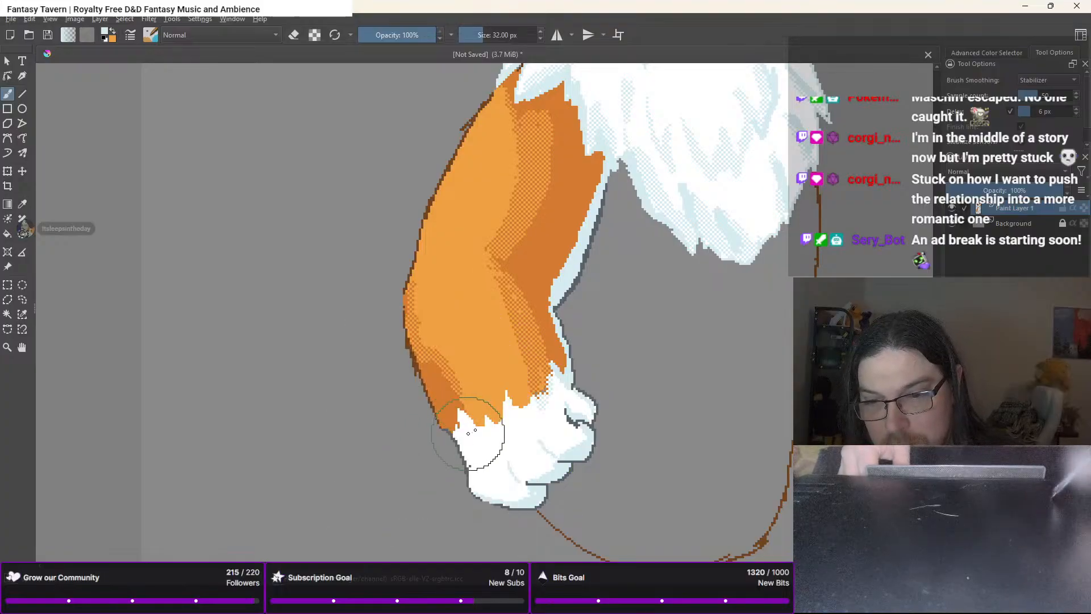
pyautogui.moveTo(488, 390); pyautogui.dragTo(495, 416)
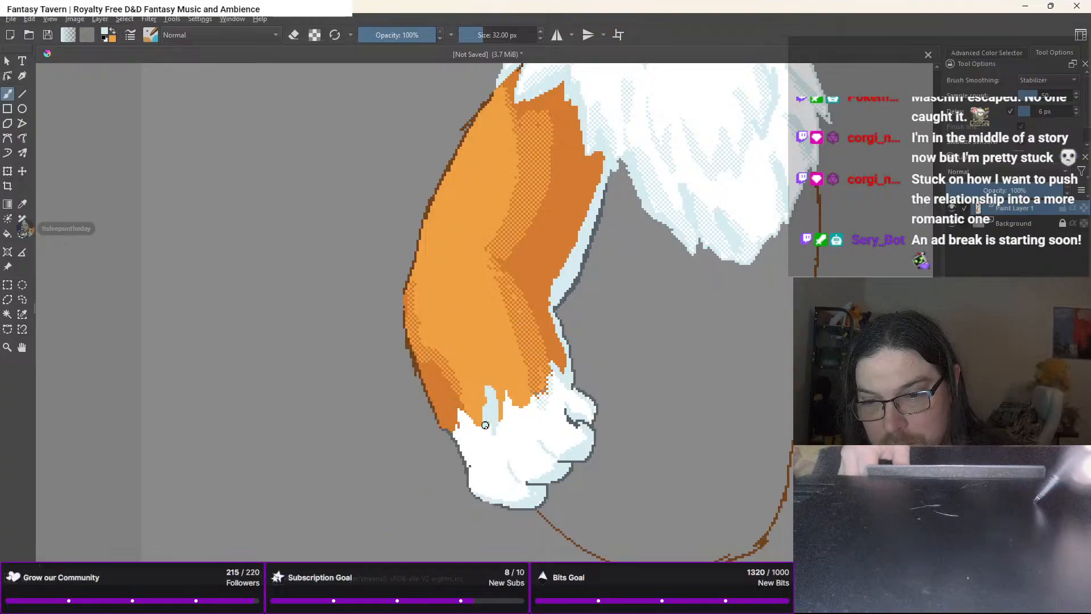
# Paint jagged white fur tufts from the paw up into the wrist's orange edge with the 32 px brush
pyautogui.rightClick(489, 408)
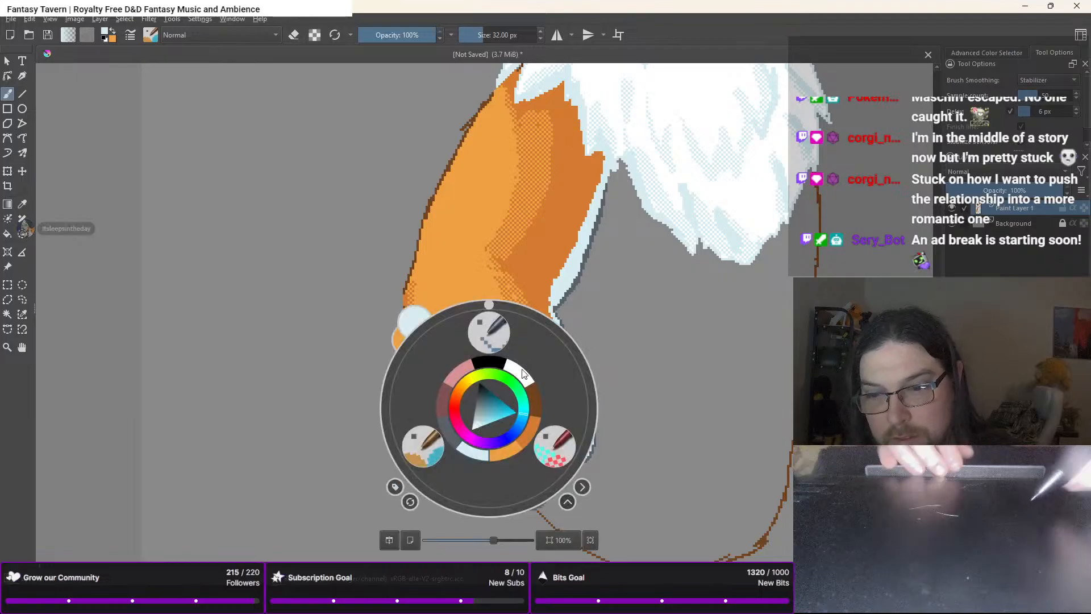
pyautogui.click(523, 373)
pyautogui.moveTo(487, 426)
pyautogui.mouseDown()
pyautogui.moveTo(483, 393)
pyautogui.moveTo(485, 413)
pyautogui.moveTo(503, 418)
pyautogui.moveTo(506, 381)
pyautogui.moveTo(522, 405)
pyautogui.moveTo(512, 402)
pyautogui.moveTo(538, 408)
pyautogui.moveTo(523, 410)
pyautogui.moveTo(530, 355)
pyautogui.moveTo(530, 382)
pyautogui.moveTo(525, 364)
pyautogui.moveTo(543, 401)
pyautogui.moveTo(553, 384)
pyautogui.moveTo(554, 401)
pyautogui.moveTo(555, 368)
pyautogui.mouseUp()
# Shade the inner wrist's white fur above the thumb with solid light blue
pyautogui.rightClick(513, 408)
pyautogui.click(493, 452)
pyautogui.rightClick(506, 421)
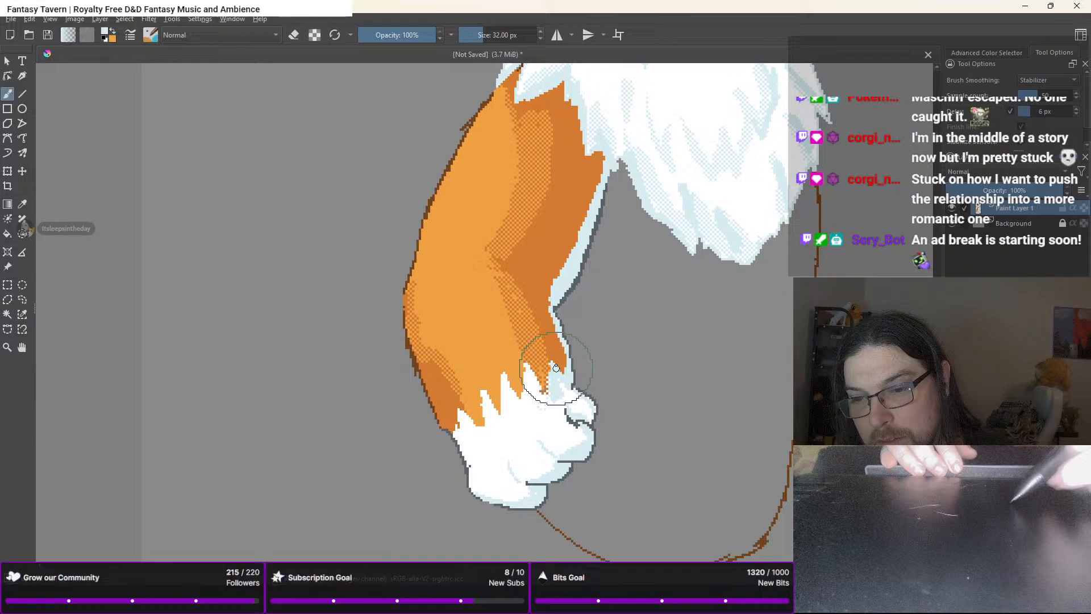
pyautogui.rightClick(514, 409)
pyautogui.rightClick(512, 414)
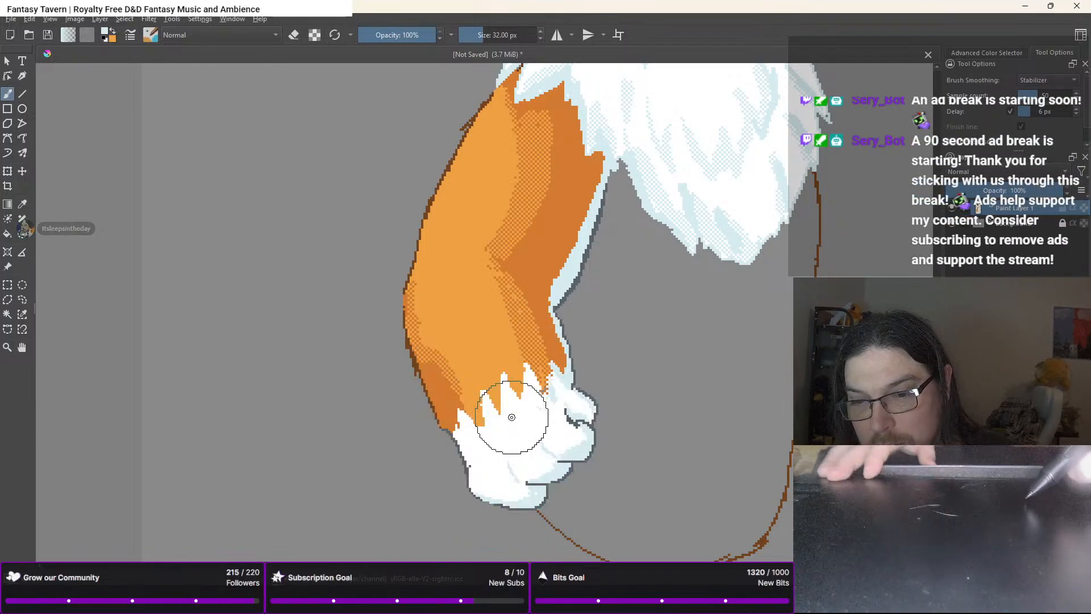
# Dither light blue around the inner wrist and over the thumb with the 12 px dithering brush
pyautogui.rightClick(507, 408)
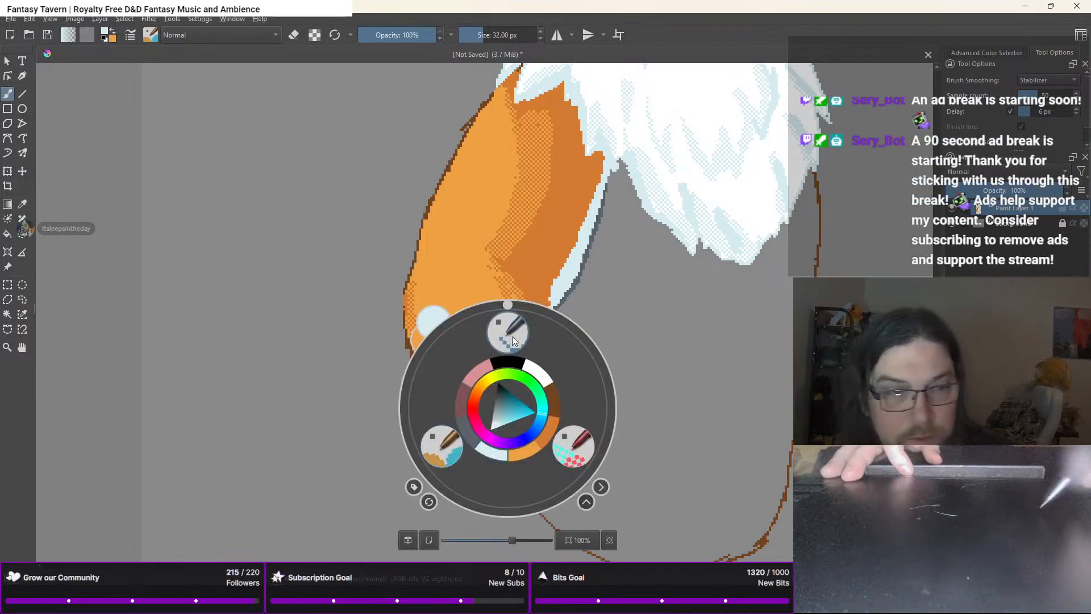
pyautogui.click(575, 445)
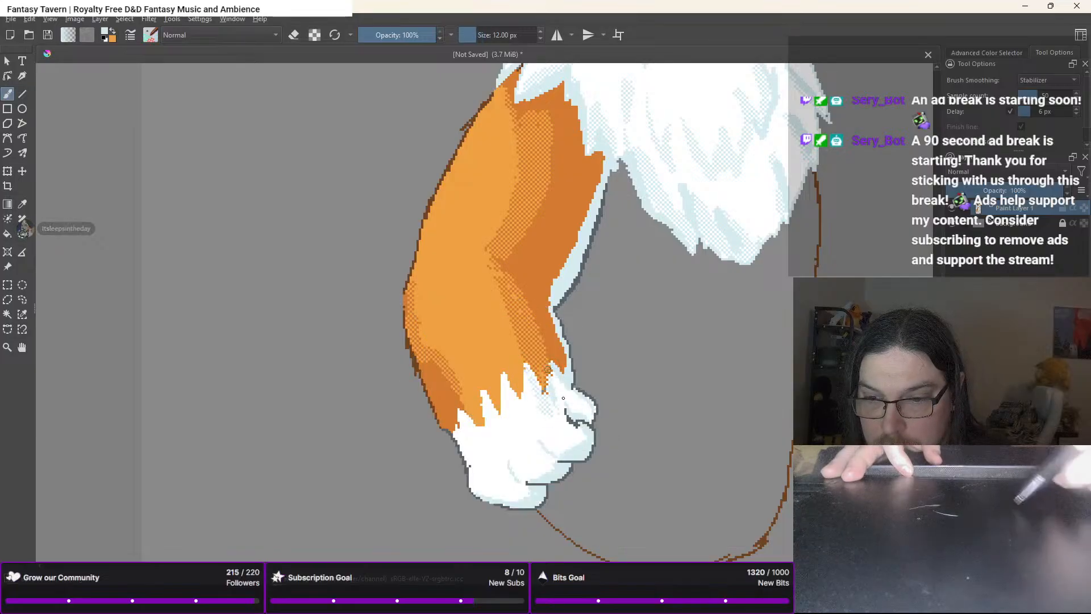
pyautogui.scroll(-6, 518, 519)
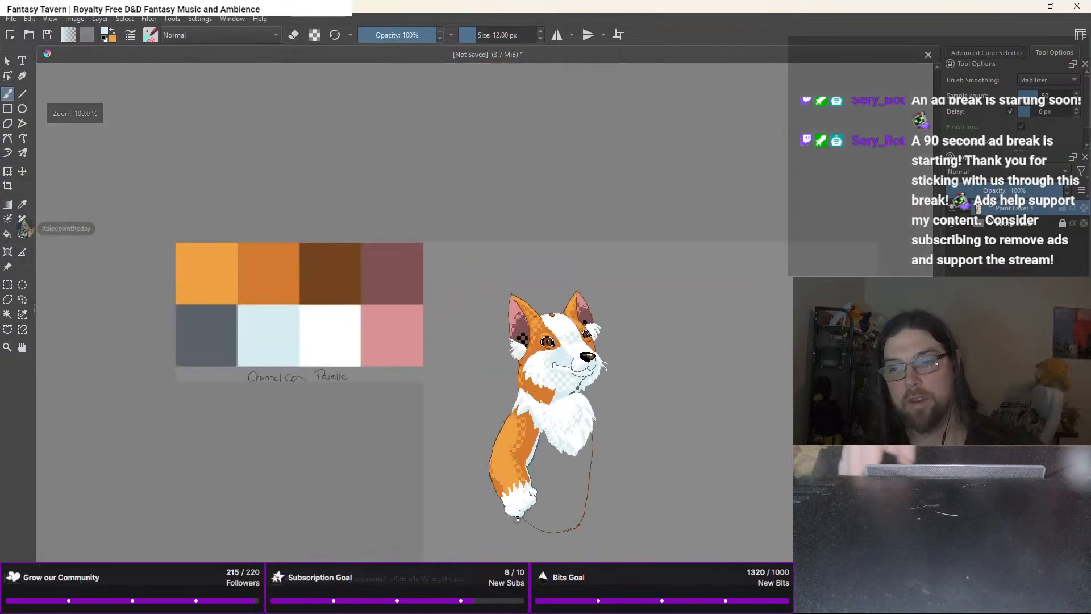
pyautogui.scroll(8, 520, 491)
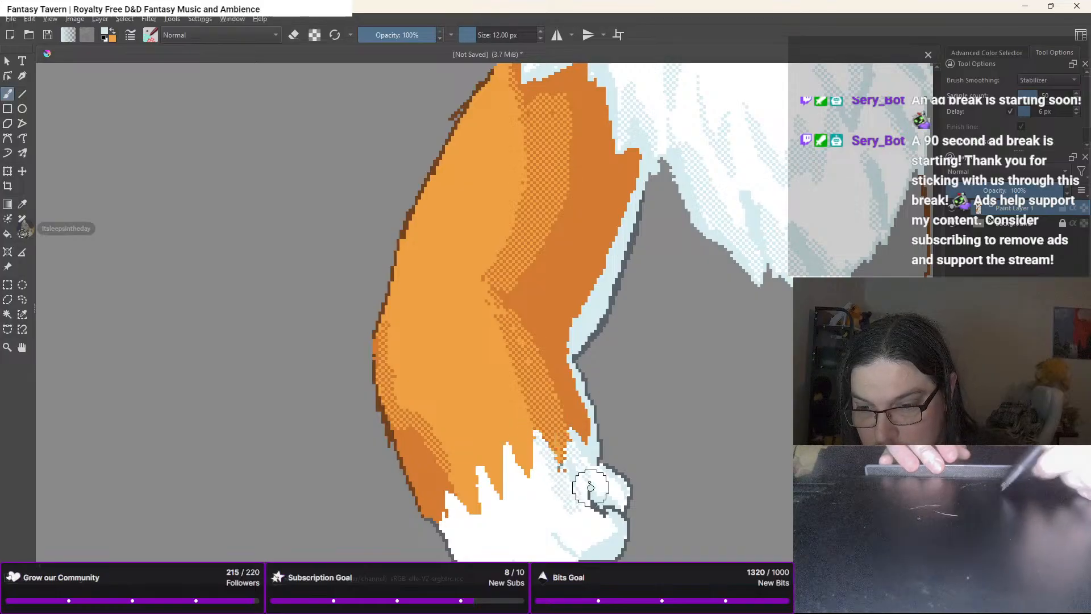
pyautogui.moveTo(604, 481); pyautogui.dragTo(608, 523)
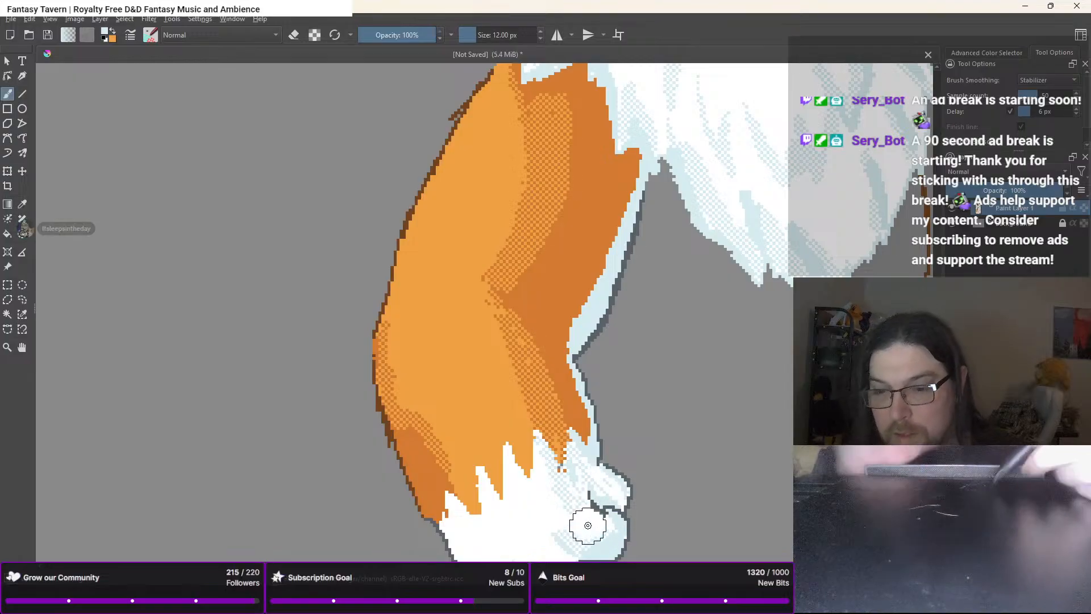
# Dither light blue above the finger shading, along the paw's lower edge and up its outer edge
pyautogui.moveTo(587, 521); pyautogui.dragTo(565, 367)
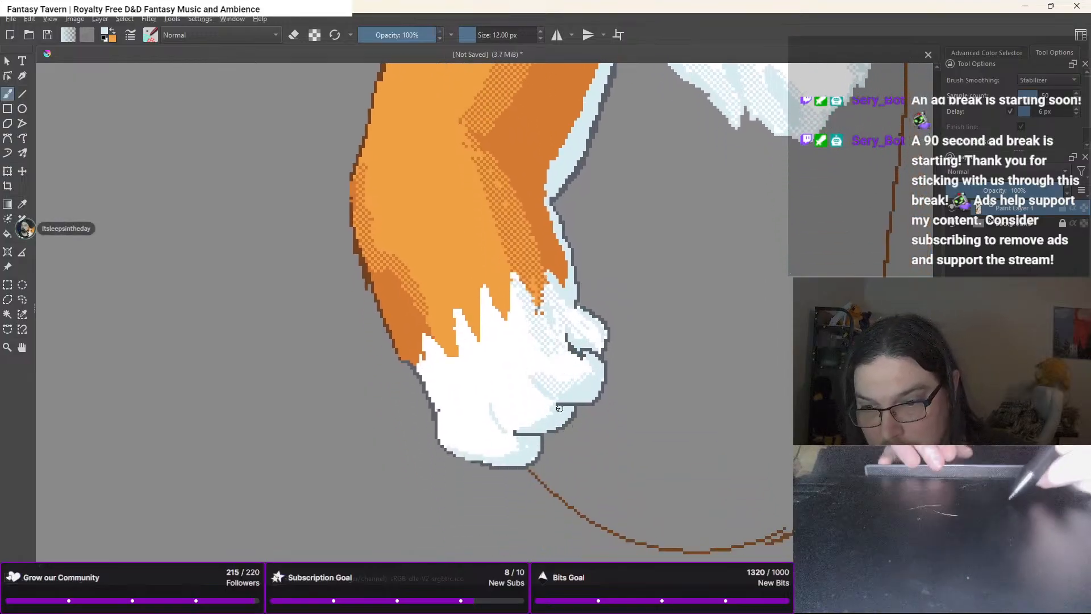
pyautogui.moveTo(554, 409)
pyautogui.mouseDown()
pyautogui.moveTo(534, 423)
pyautogui.moveTo(551, 417)
pyautogui.moveTo(514, 421)
pyautogui.moveTo(501, 408)
pyautogui.moveTo(522, 397)
pyautogui.moveTo(552, 406)
pyautogui.moveTo(504, 413)
pyautogui.moveTo(510, 422)
pyautogui.moveTo(493, 407)
pyautogui.moveTo(519, 449)
pyautogui.moveTo(442, 423)
pyautogui.mouseUp()
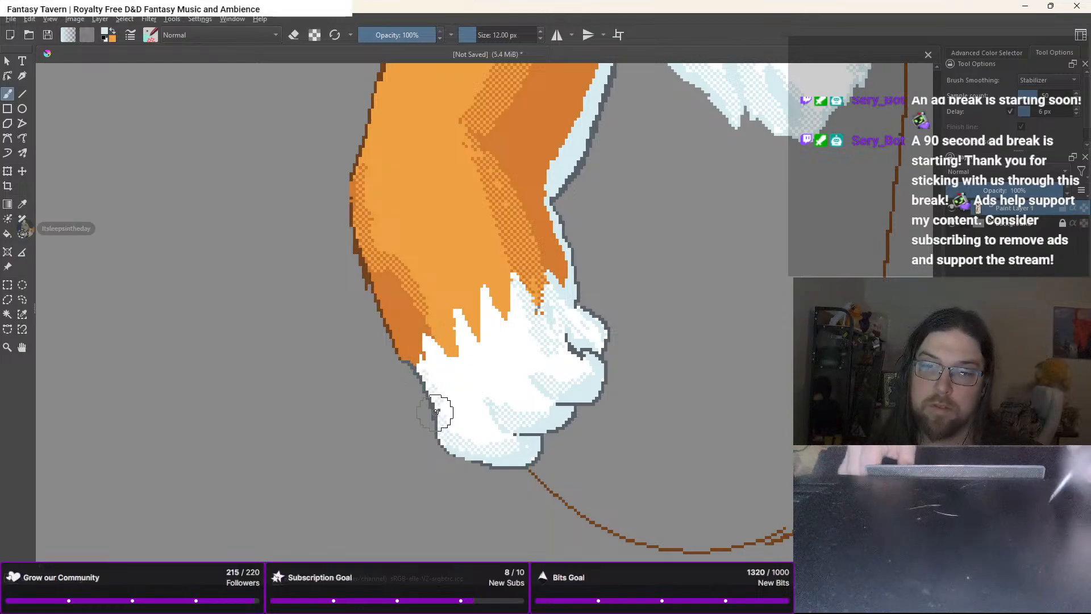
pyautogui.scroll(-3, 432, 352)
pyautogui.scroll(4, 439, 403)
pyautogui.rightClick(437, 406)
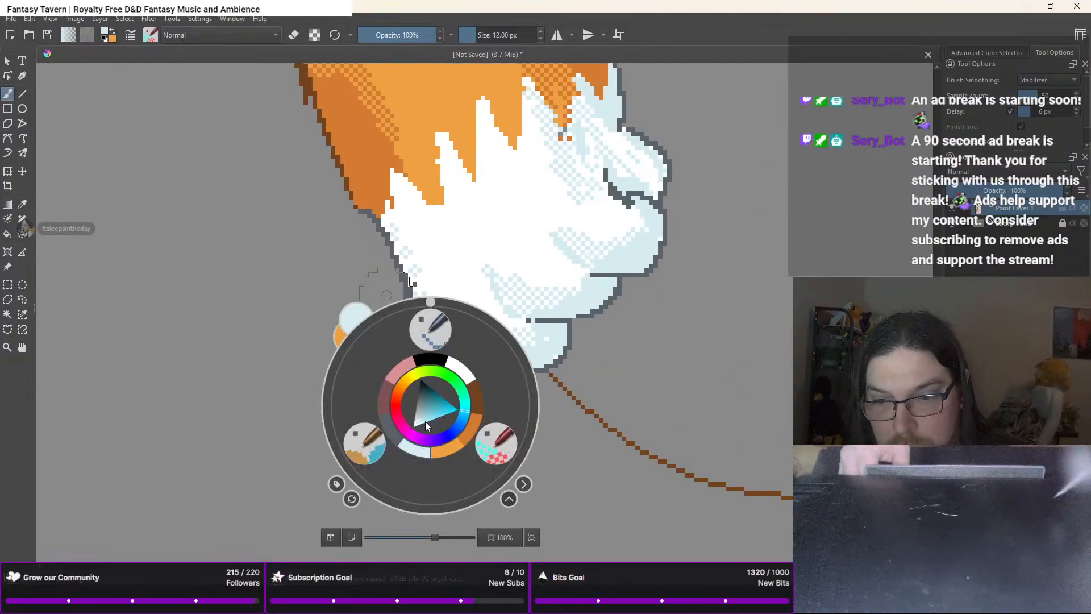
# Shade the paw's outer edge in light blue with the 32 px brush and soften the transition with the 12 px dither brush
pyautogui.click(364, 443)
pyautogui.moveTo(386, 223)
pyautogui.mouseDown()
pyautogui.moveTo(393, 174)
pyautogui.moveTo(400, 209)
pyautogui.mouseUp()
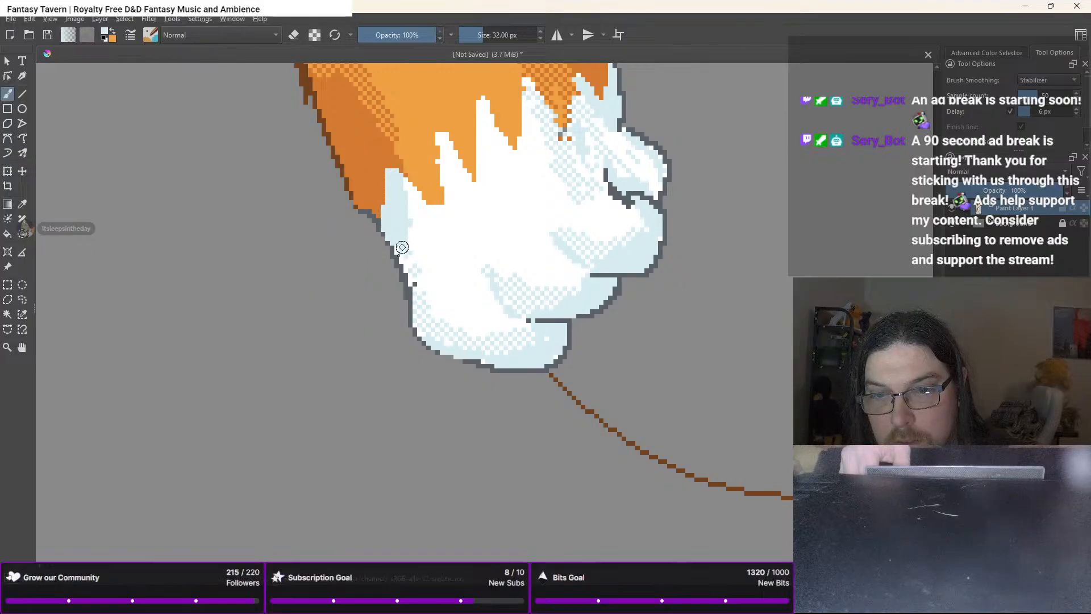
pyautogui.rightClick(374, 380)
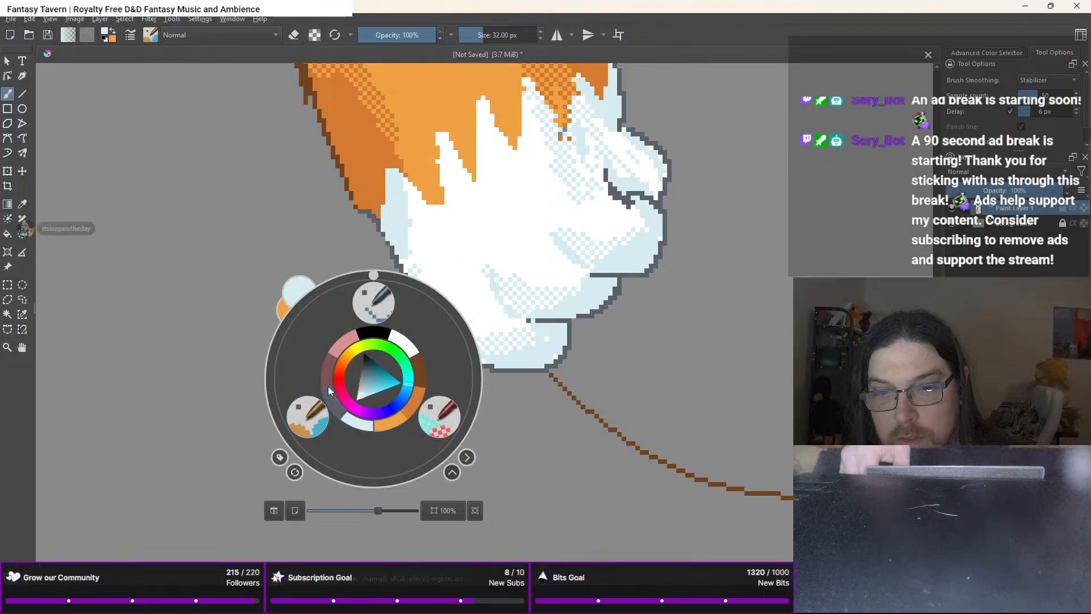
pyautogui.click(430, 407)
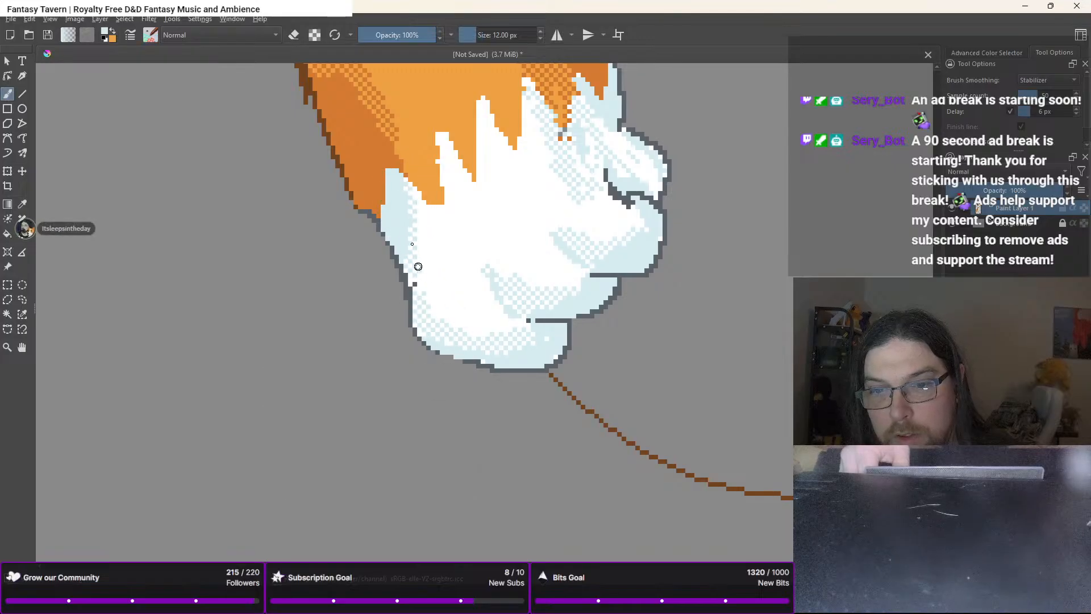
# Choose the 1 px pixel brush and dark slate grey as the painting colour
pyautogui.press('1')
pyautogui.moveTo(451, 380); pyautogui.dragTo(395, 258)
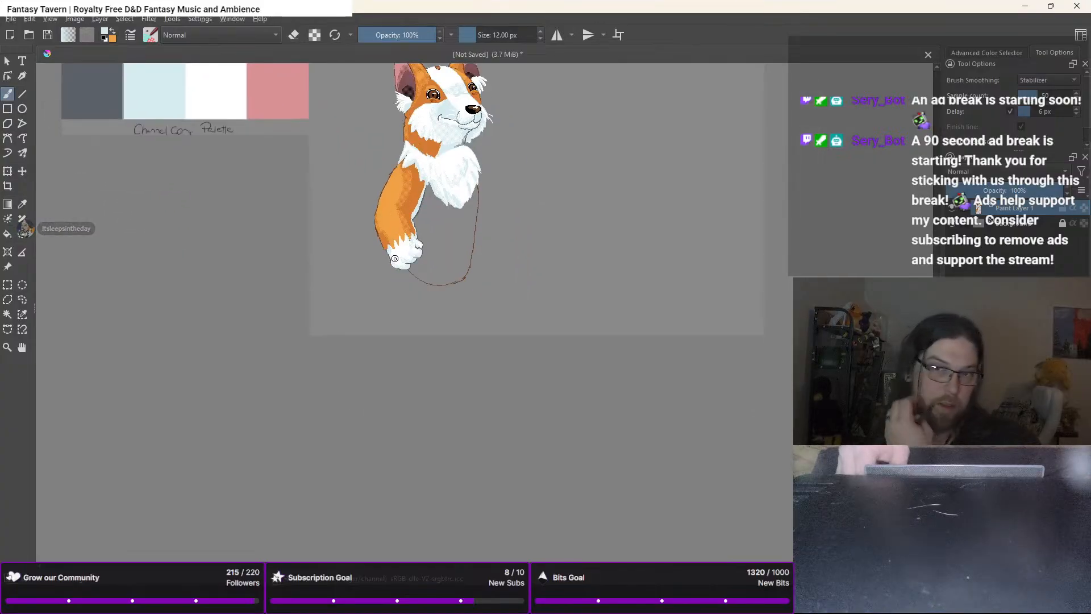
pyautogui.scroll(2, 395, 259)
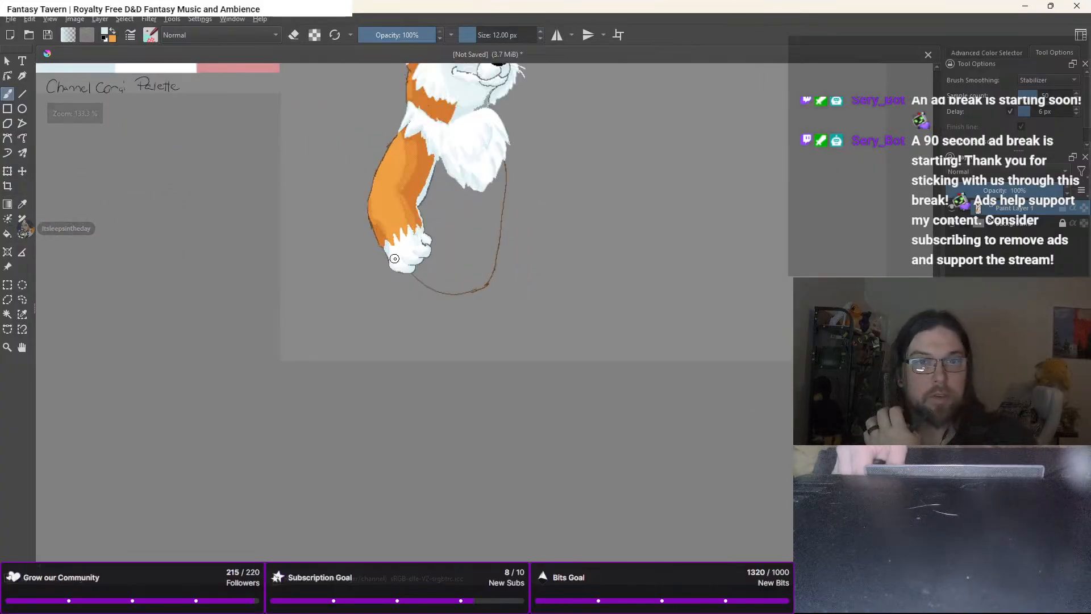
pyautogui.scroll(1, 394, 258)
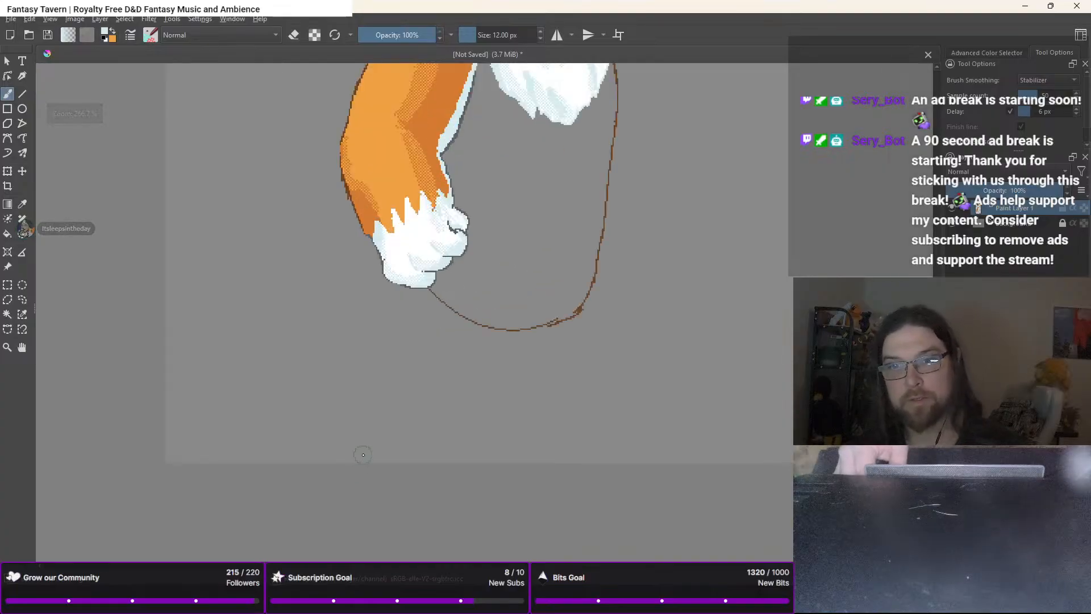
pyautogui.rightClick(375, 386)
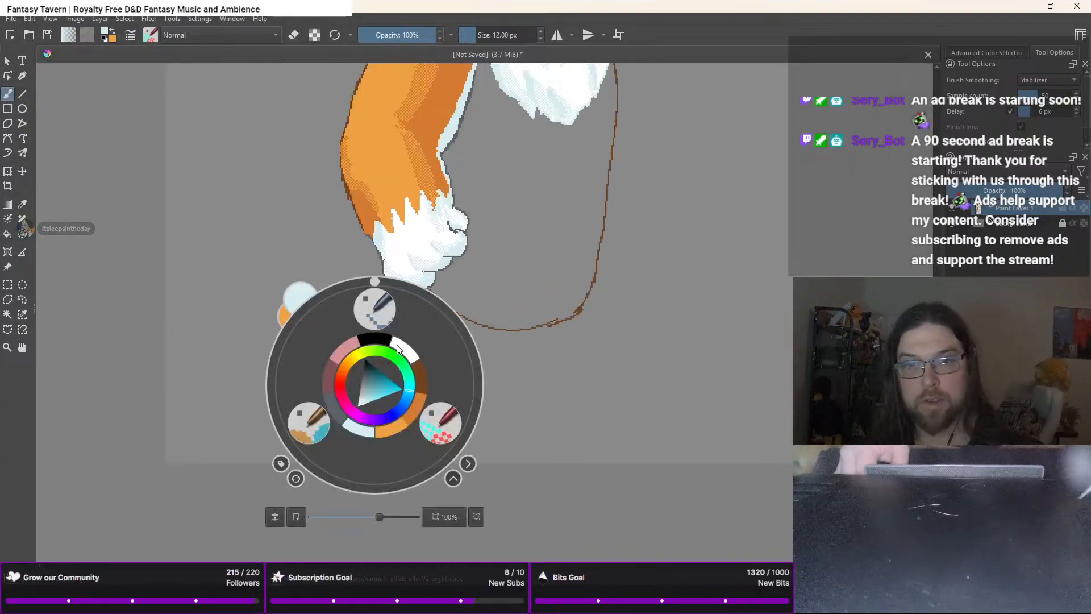
pyautogui.click(374, 309)
pyautogui.rightClick(341, 408)
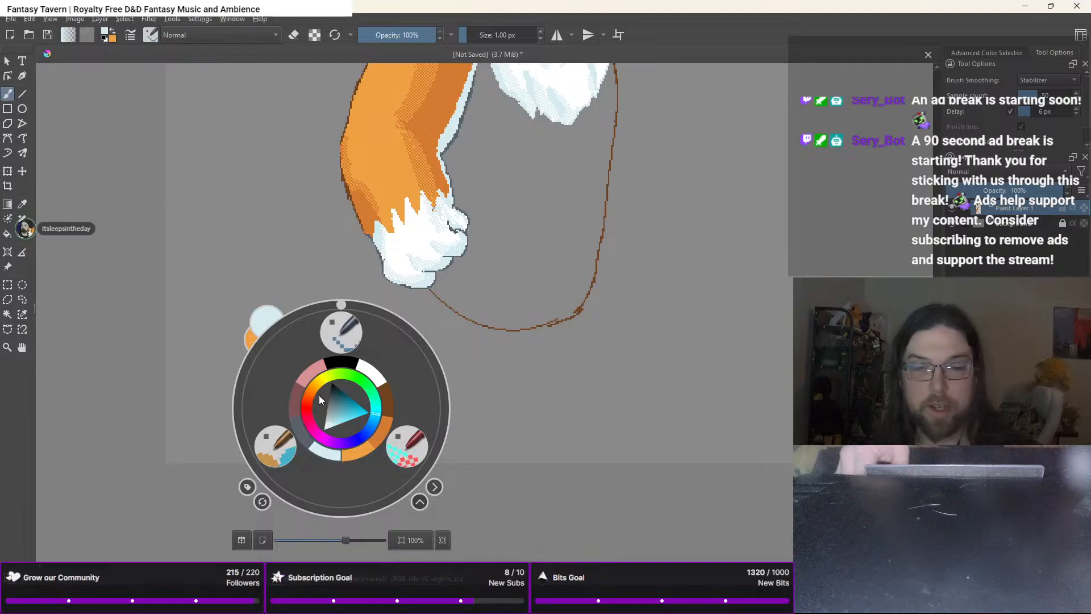
pyautogui.click(300, 436)
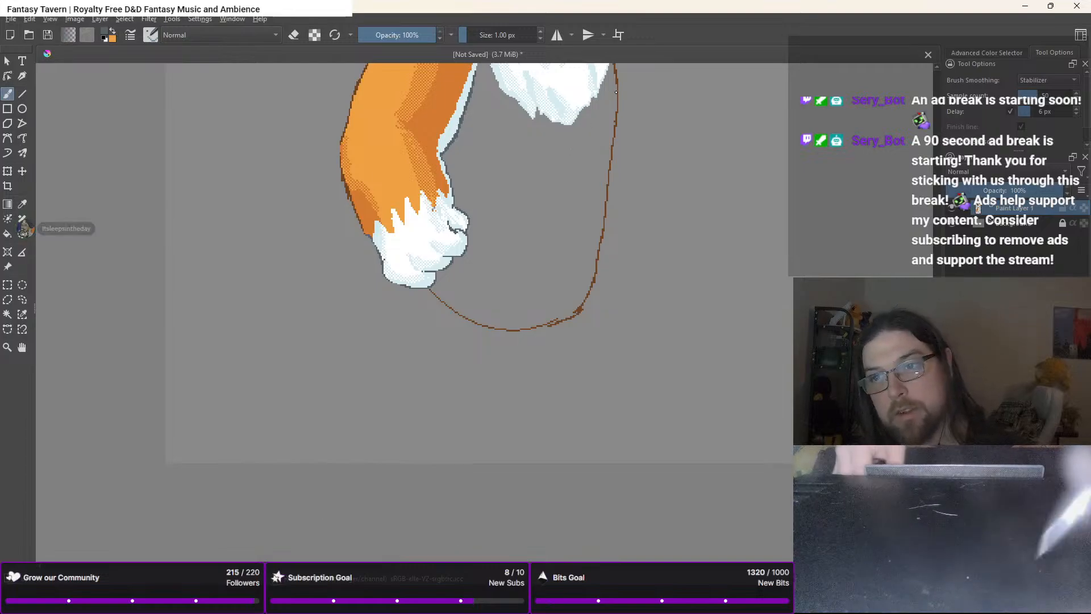
# Recolour the lower part of the torso's brown front outline dark grey with the Fill tool, stopping above the bottom curve
pyautogui.scroll(-3, 616, 101)
pyautogui.moveTo(618, 106); pyautogui.dragTo(557, 206)
pyautogui.scroll(5, 557, 206)
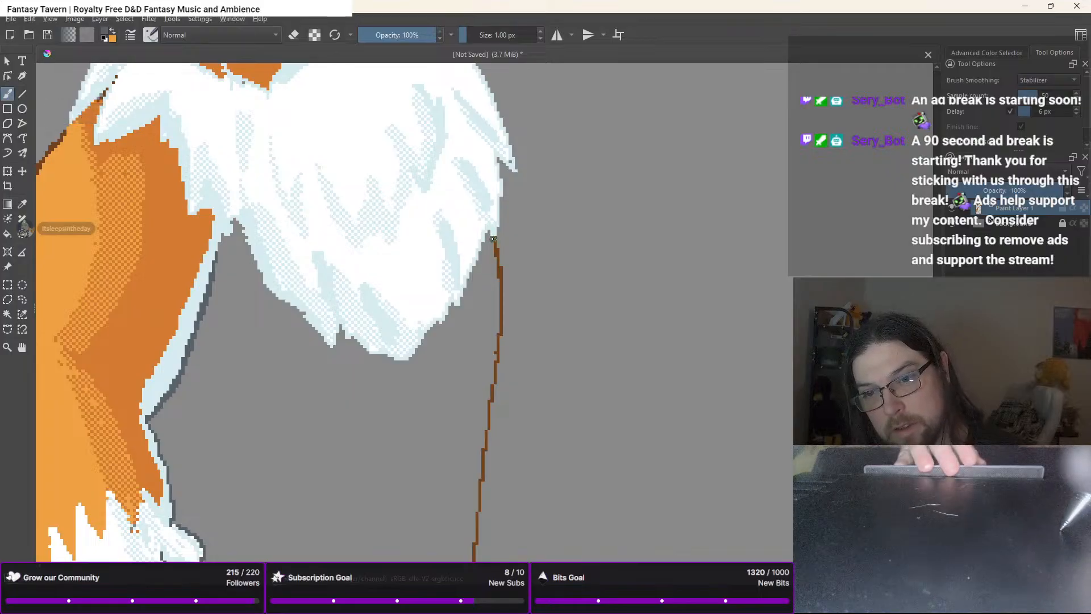
pyautogui.scroll(-10, 487, 269)
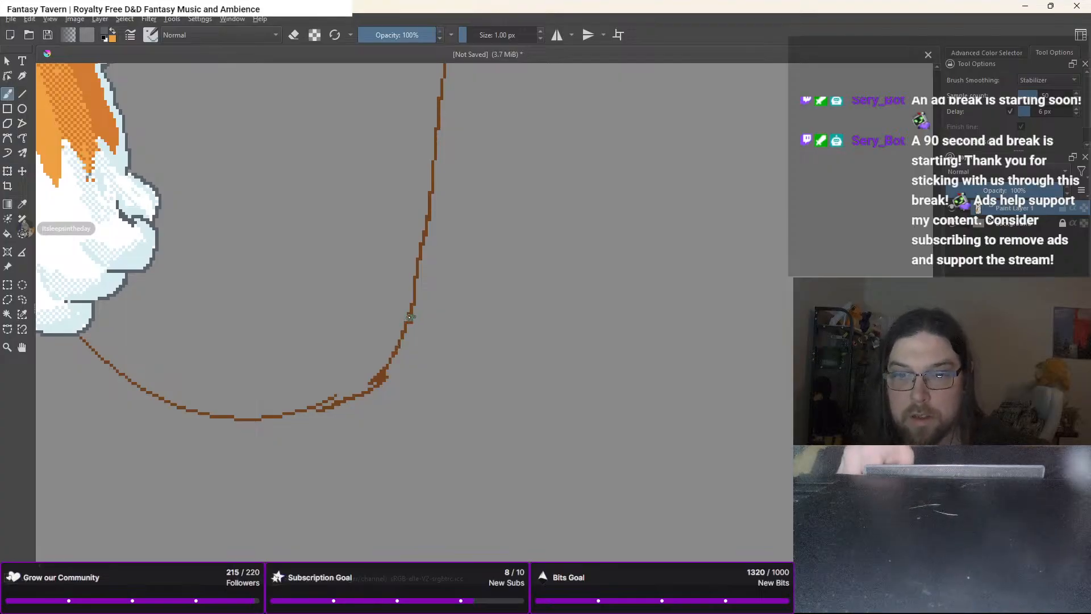
pyautogui.press('f')
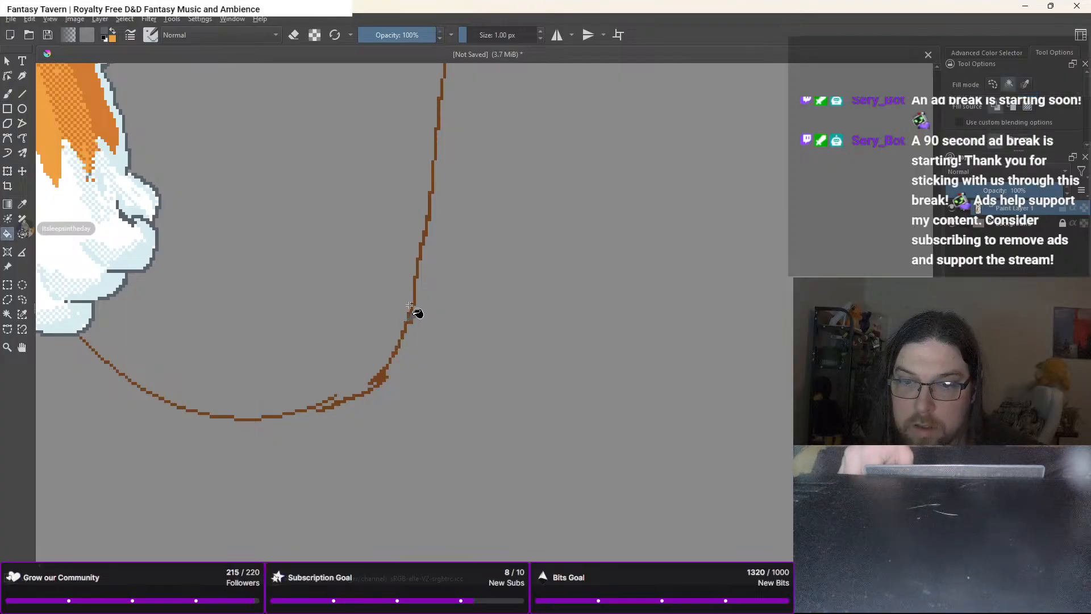
pyautogui.click(410, 307)
pyautogui.hotkey('ctrl', 'z')
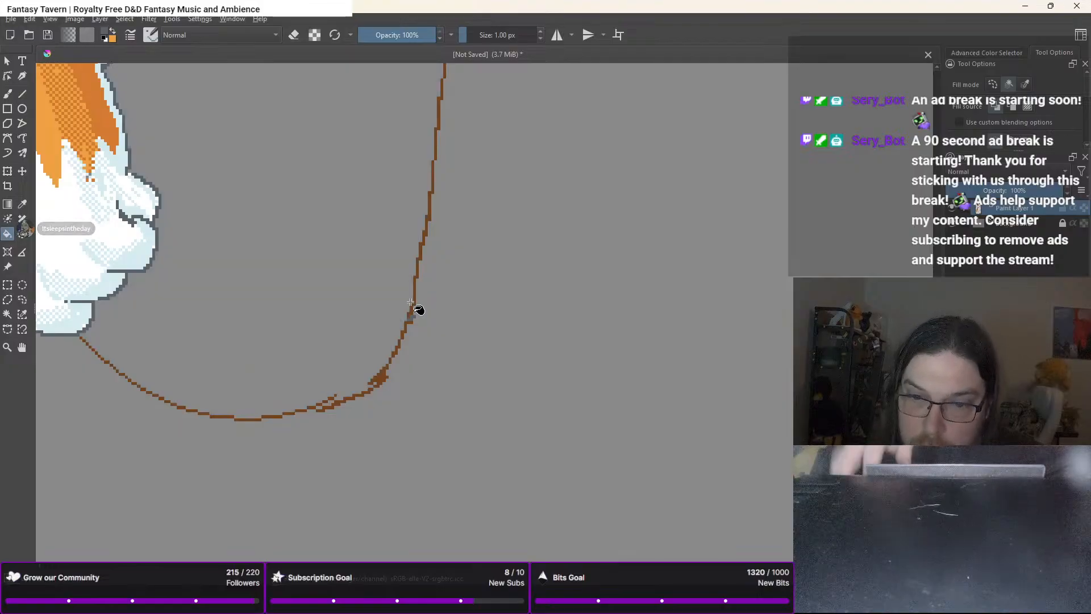
pyautogui.click(415, 289)
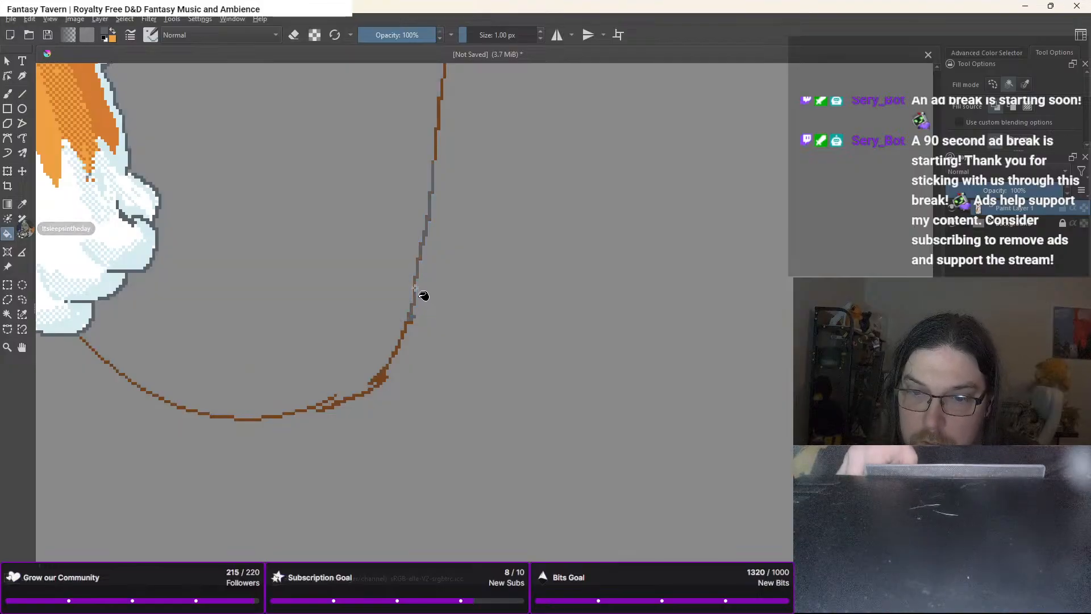
pyautogui.click(436, 136)
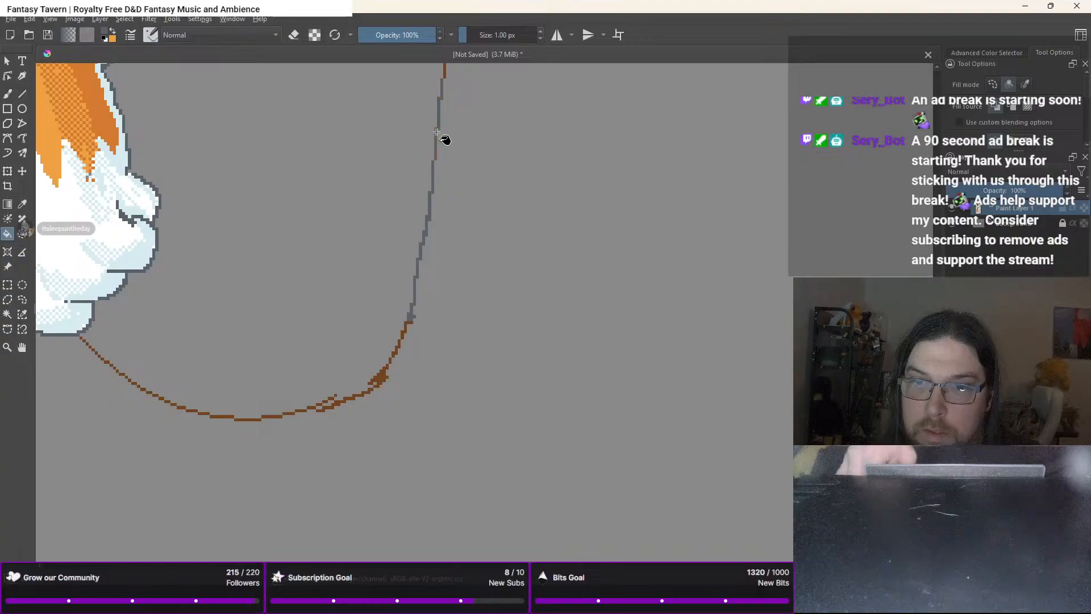
# Fill the remaining brown segments of the torso's front outline with dark grey up to the chest fur
pyautogui.scroll(5, 444, 139)
pyautogui.click(432, 198)
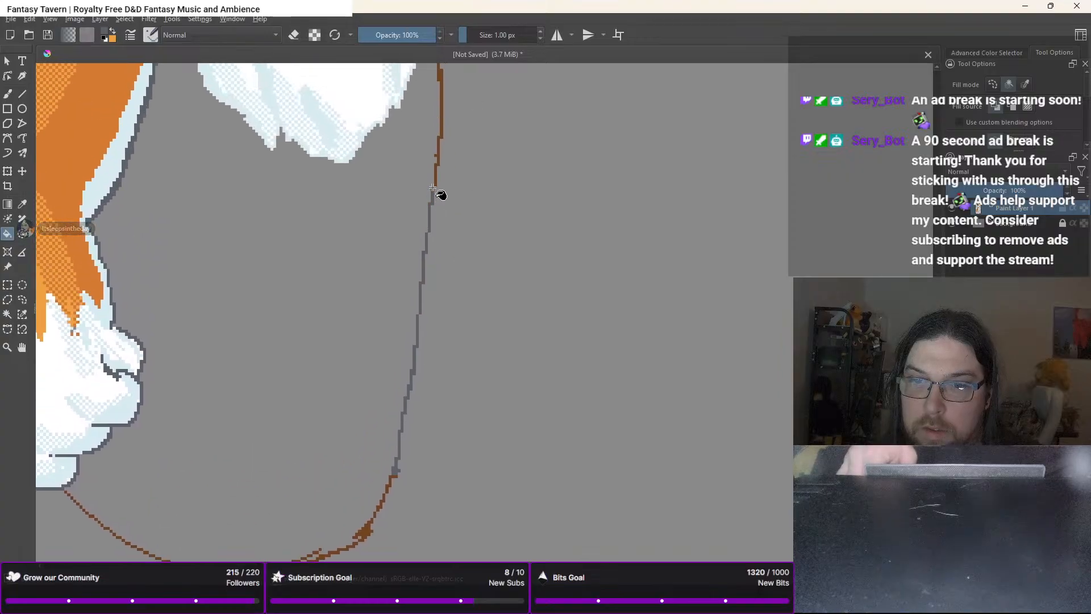
pyautogui.click(435, 171)
pyautogui.moveTo(452, 136); pyautogui.dragTo(444, 329)
pyautogui.scroll(-3, 444, 329)
pyautogui.scroll(1, 444, 329)
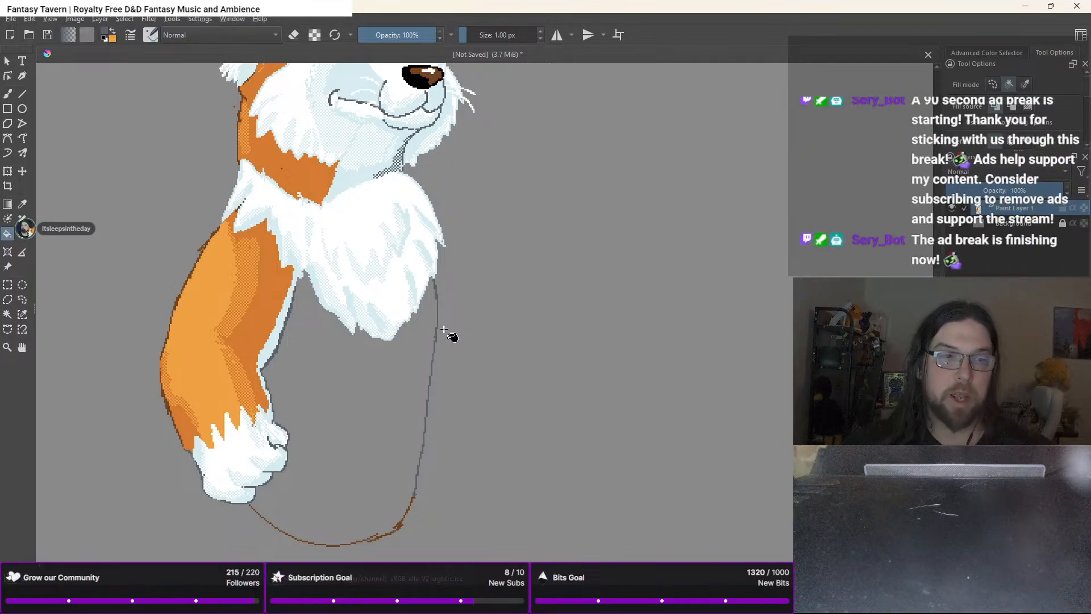
# Outline the right underside of the chest fur in dark grey with the 1 px brush, redrawing the stroke near the lower tip
pyautogui.press('b')
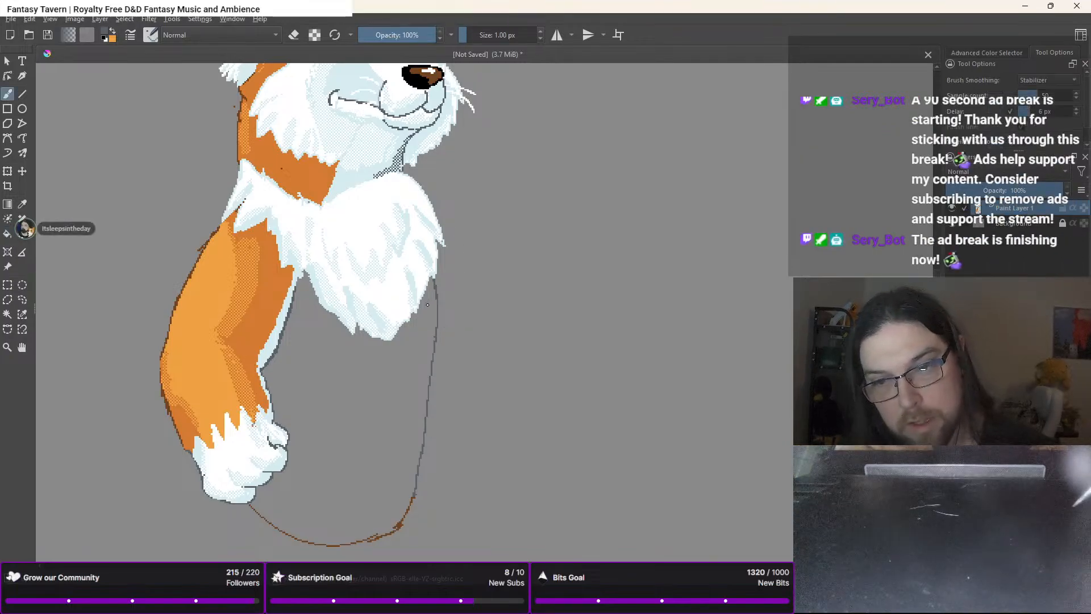
pyautogui.scroll(5, 435, 280)
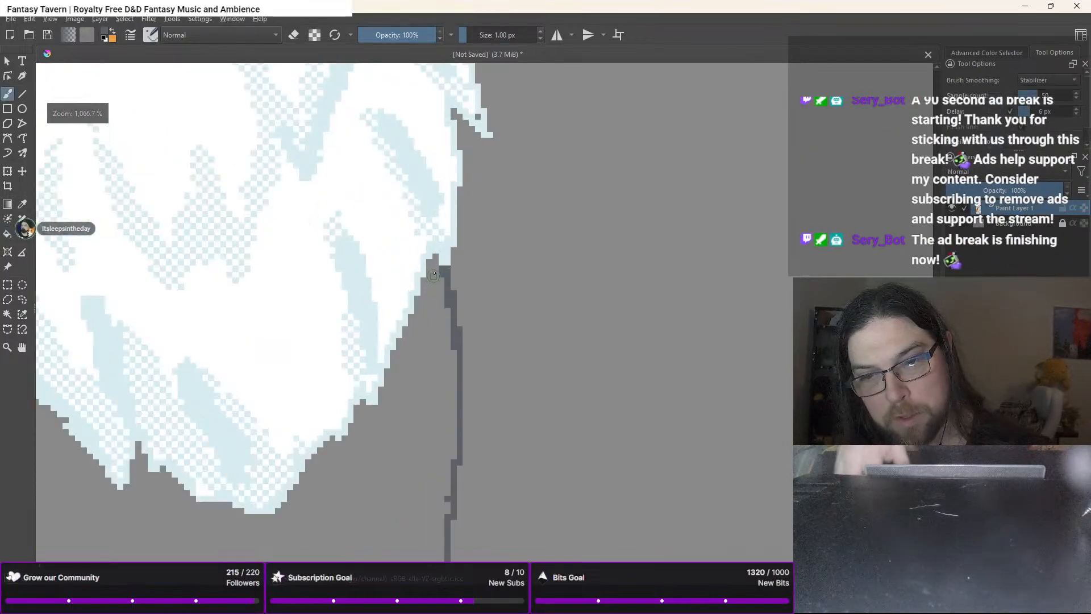
pyautogui.moveTo(428, 256)
pyautogui.mouseDown()
pyautogui.moveTo(363, 430)
pyautogui.moveTo(370, 398)
pyautogui.moveTo(356, 403)
pyautogui.moveTo(347, 439)
pyautogui.moveTo(328, 460)
pyautogui.moveTo(345, 433)
pyautogui.moveTo(327, 450)
pyautogui.moveTo(333, 440)
pyautogui.moveTo(307, 476)
pyautogui.mouseUp()
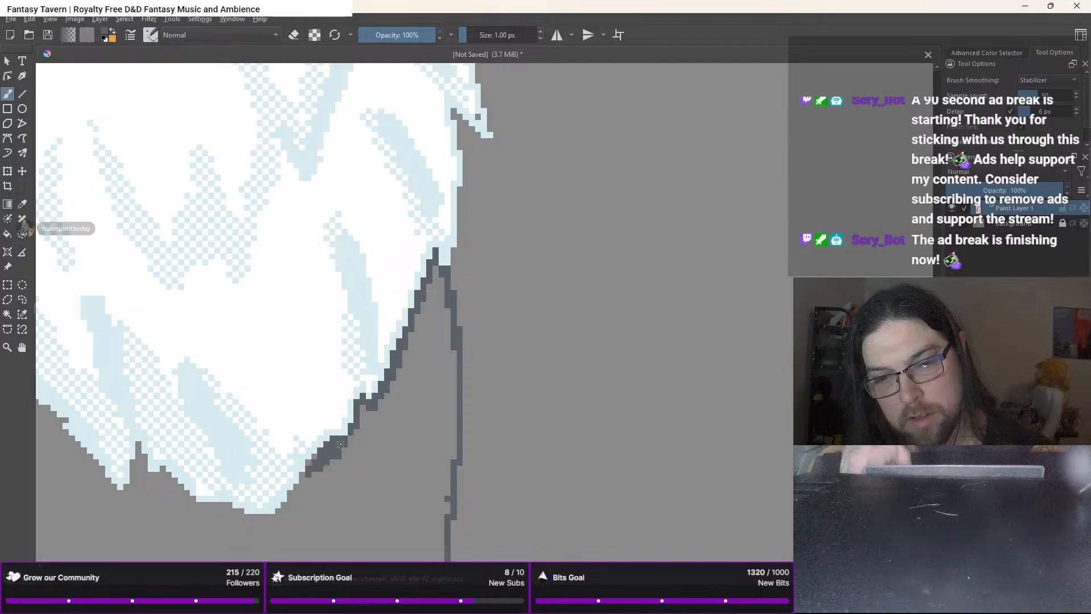
pyautogui.hotkey('ctrl', 'z')
pyautogui.hotkey('ctrl', 'z')
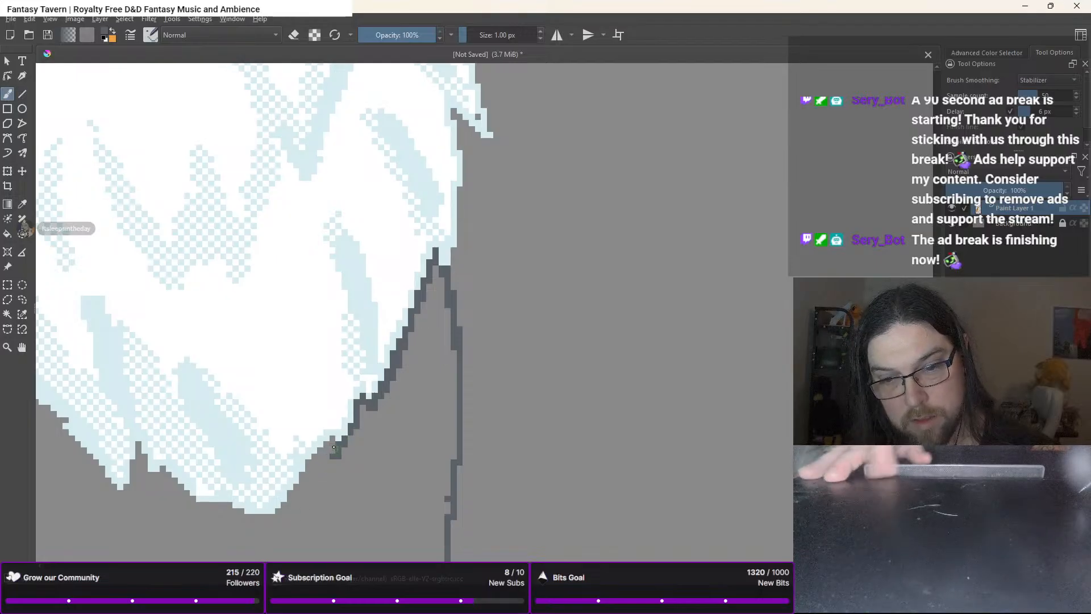
pyautogui.moveTo(334, 447)
pyautogui.mouseDown()
pyautogui.moveTo(295, 492)
pyautogui.moveTo(316, 451)
pyautogui.moveTo(298, 483)
pyautogui.mouseUp()
pyautogui.moveTo(335, 450); pyautogui.dragTo(312, 473)
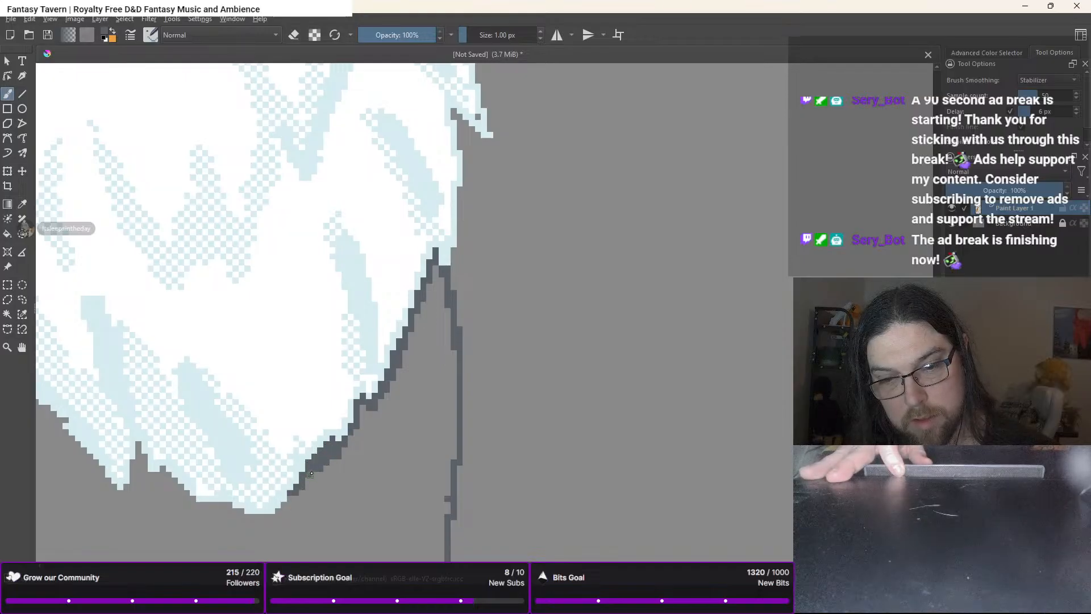
# Continue the dark grey outline around the chest fur's bottom tip, the notch and the smaller tuft beside it
pyautogui.moveTo(276, 518); pyautogui.dragTo(288, 499)
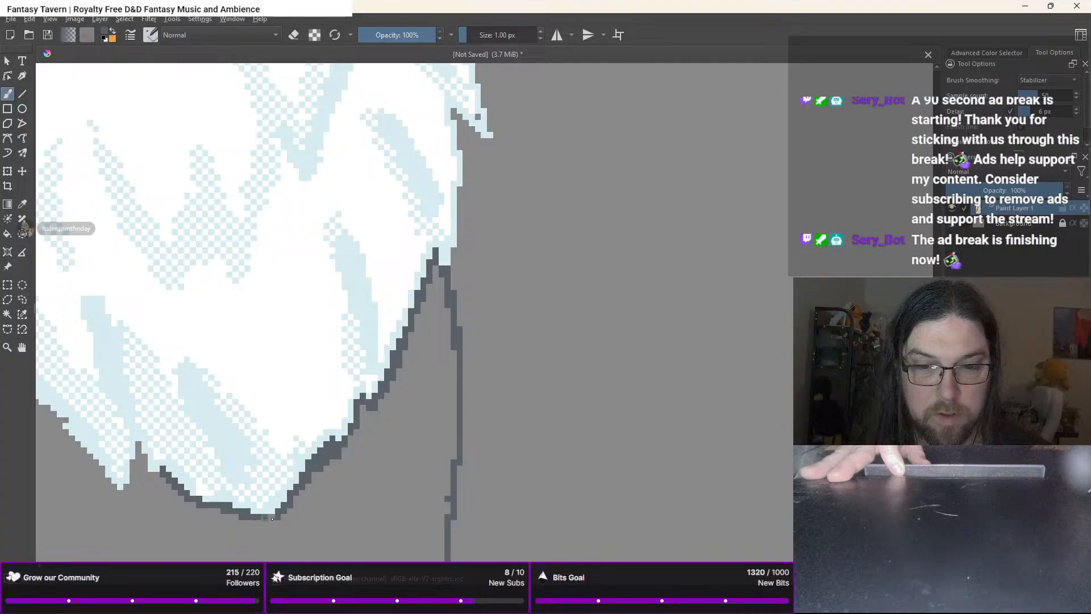
pyautogui.moveTo(272, 519); pyautogui.dragTo(280, 518)
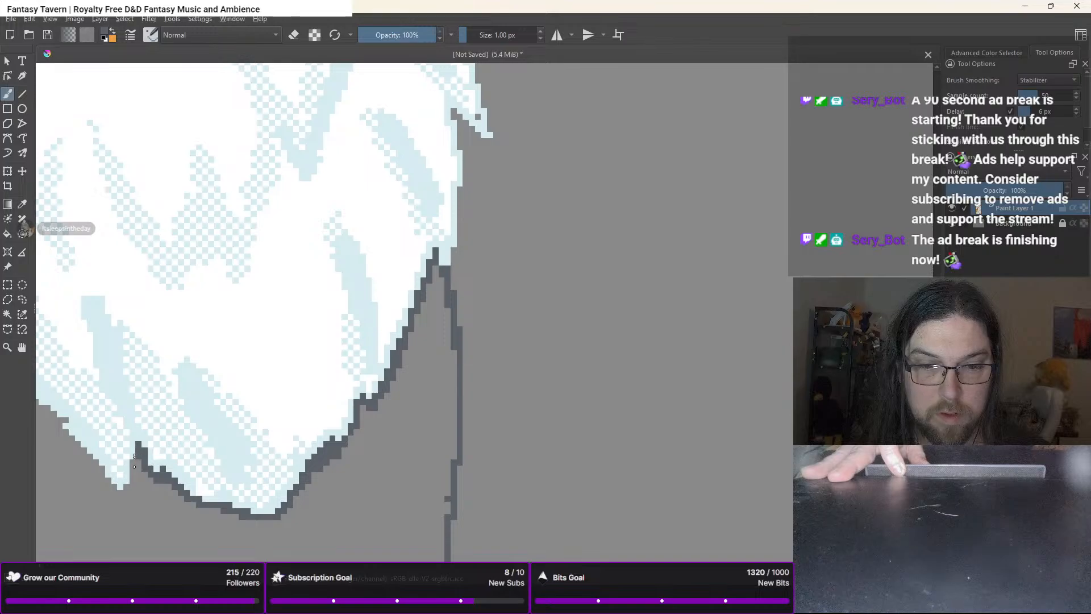
pyautogui.moveTo(134, 466); pyautogui.dragTo(123, 493)
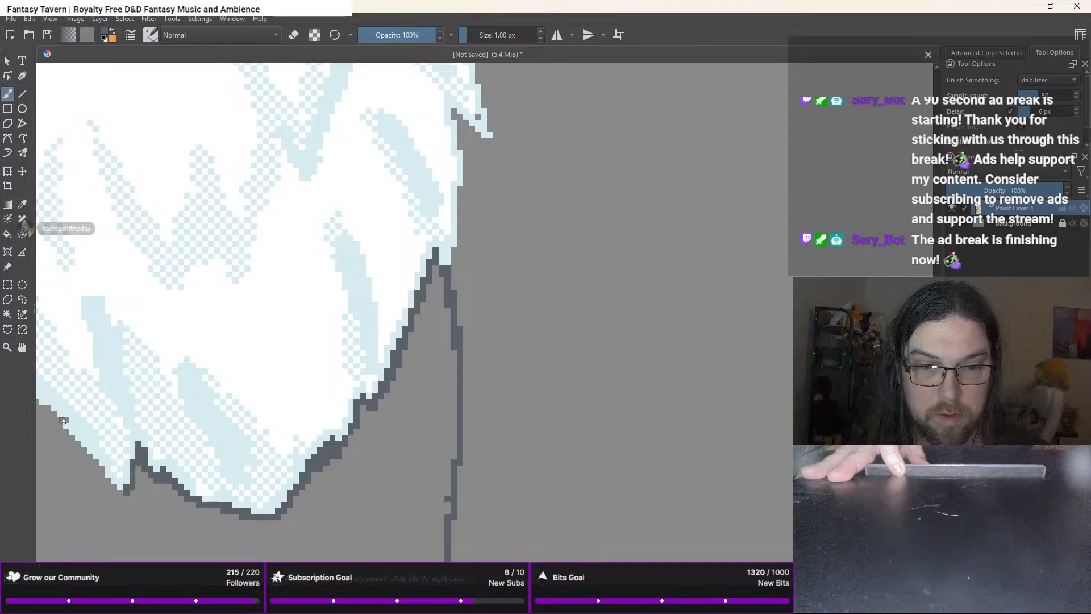
pyautogui.moveTo(61, 425); pyautogui.dragTo(120, 499)
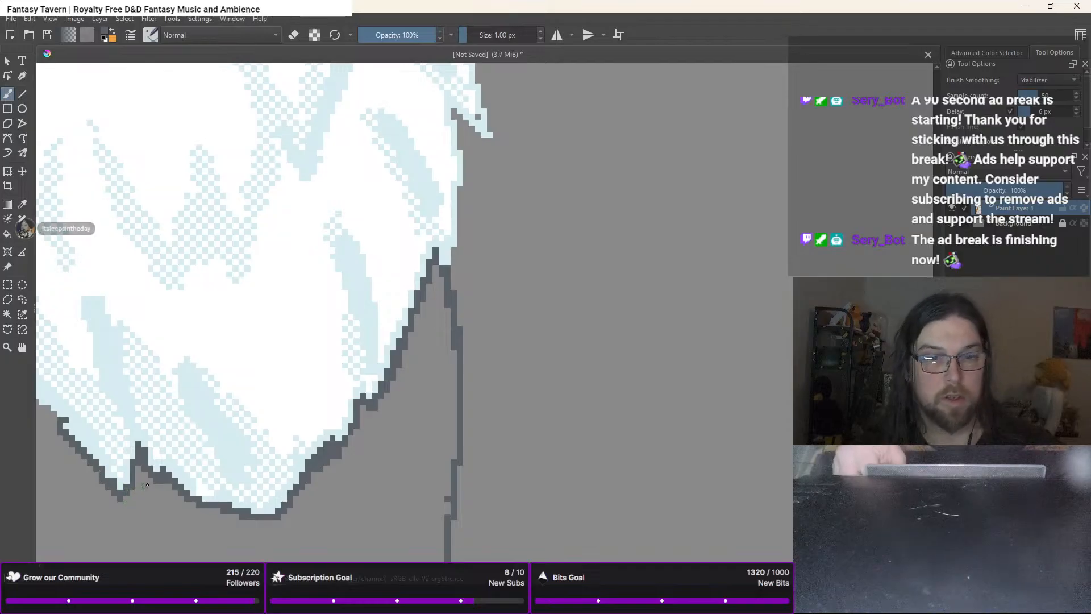
# Outline the chest fur's left underside in dark grey, from the gap beside the arm down to the small tuft
pyautogui.moveTo(314, 489); pyautogui.dragTo(661, 501)
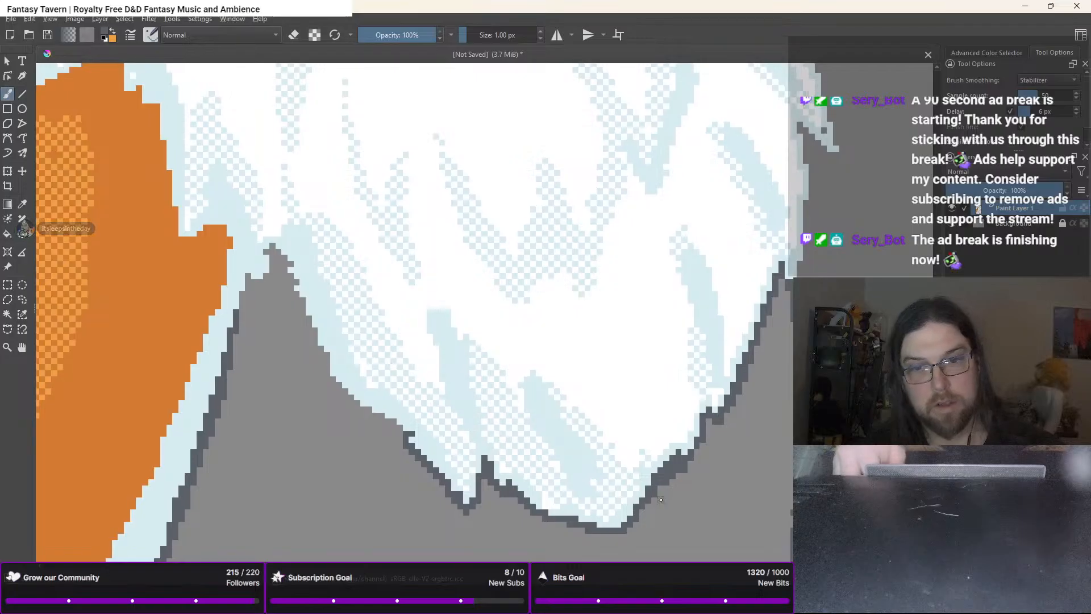
pyautogui.moveTo(271, 248); pyautogui.dragTo(280, 259)
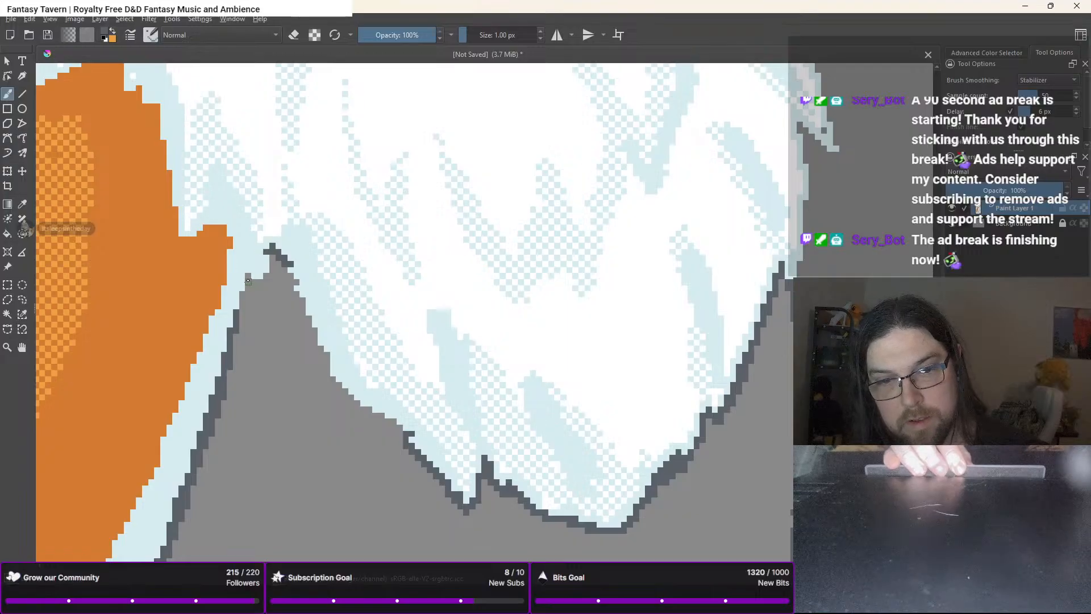
pyautogui.moveTo(247, 277)
pyautogui.mouseDown()
pyautogui.moveTo(241, 299)
pyautogui.moveTo(256, 286)
pyautogui.mouseUp()
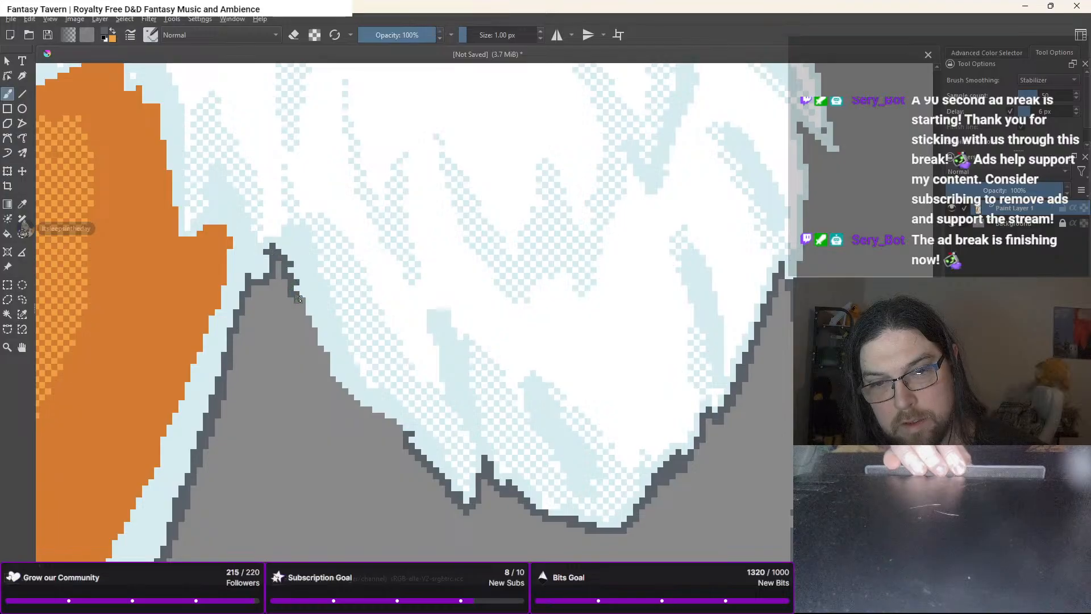
pyautogui.moveTo(303, 311); pyautogui.dragTo(330, 369)
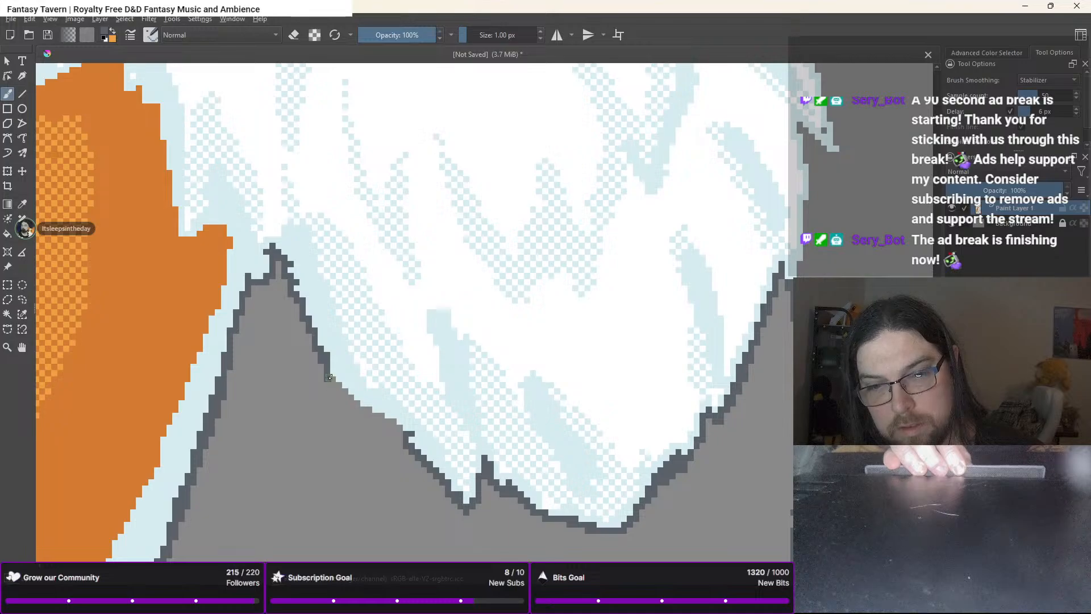
pyautogui.moveTo(340, 386); pyautogui.dragTo(404, 439)
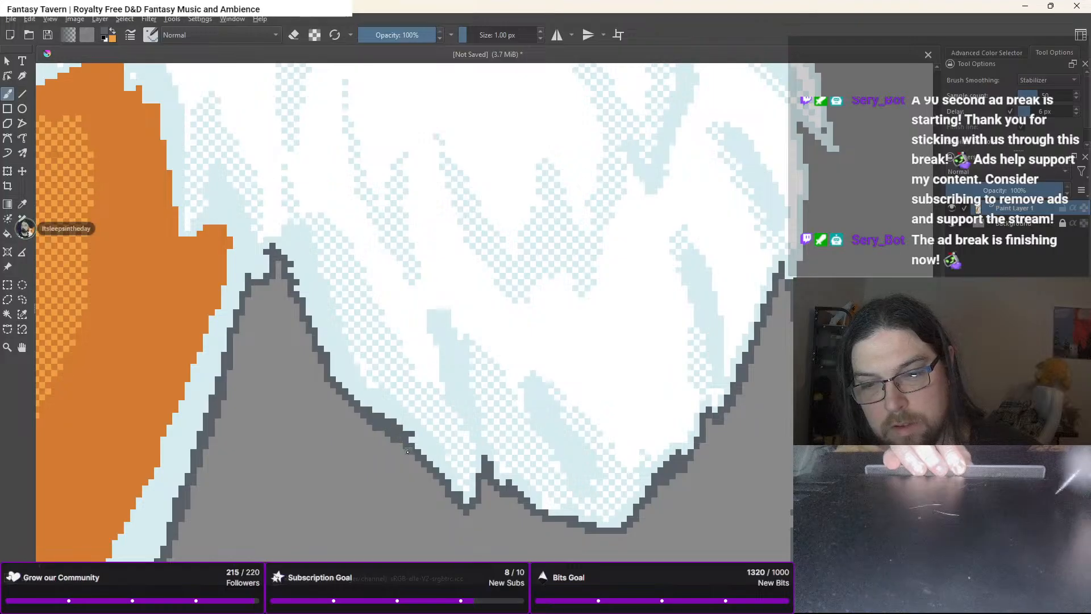
# Sketch a jagged brown fur line down the torso with the 1 px brush, from the chest fur's left underside to the torso's bottom curve
pyautogui.scroll(-5, 408, 462)
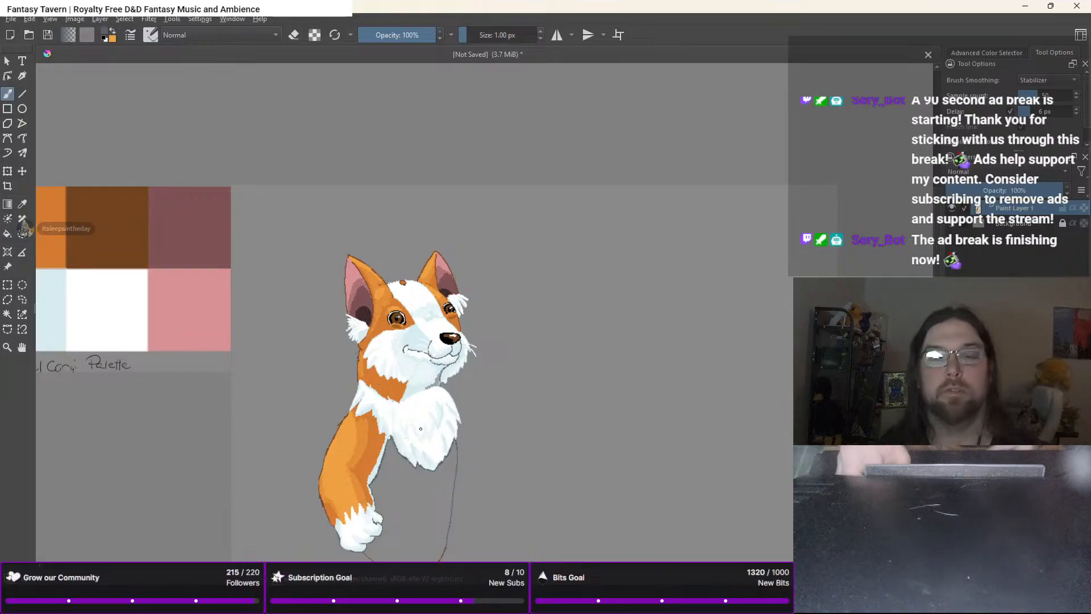
pyautogui.moveTo(487, 443); pyautogui.dragTo(414, 330)
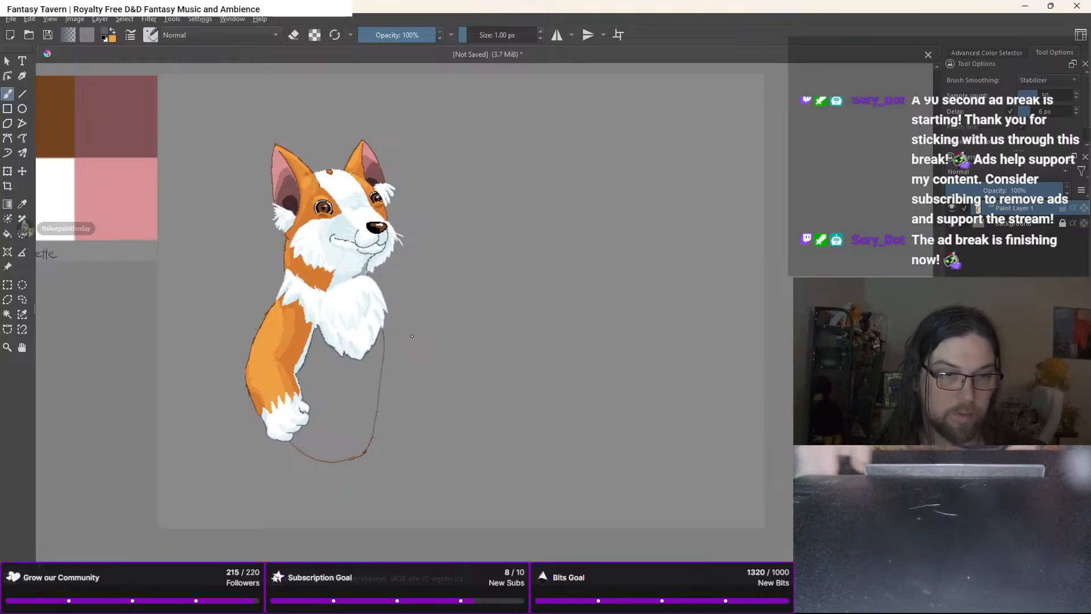
pyautogui.scroll(3, 393, 307)
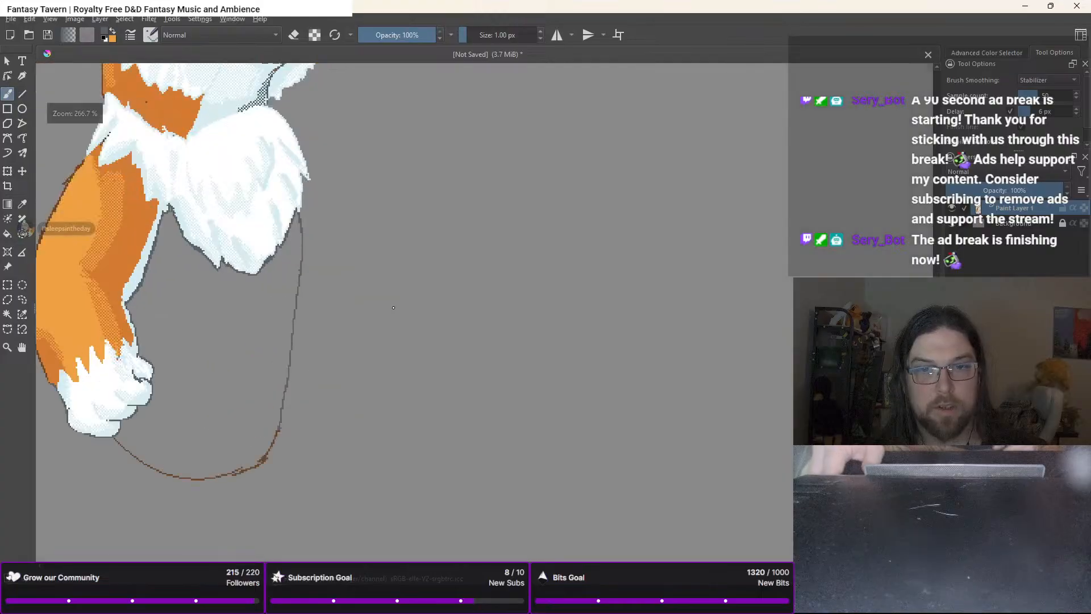
pyautogui.rightClick(304, 311)
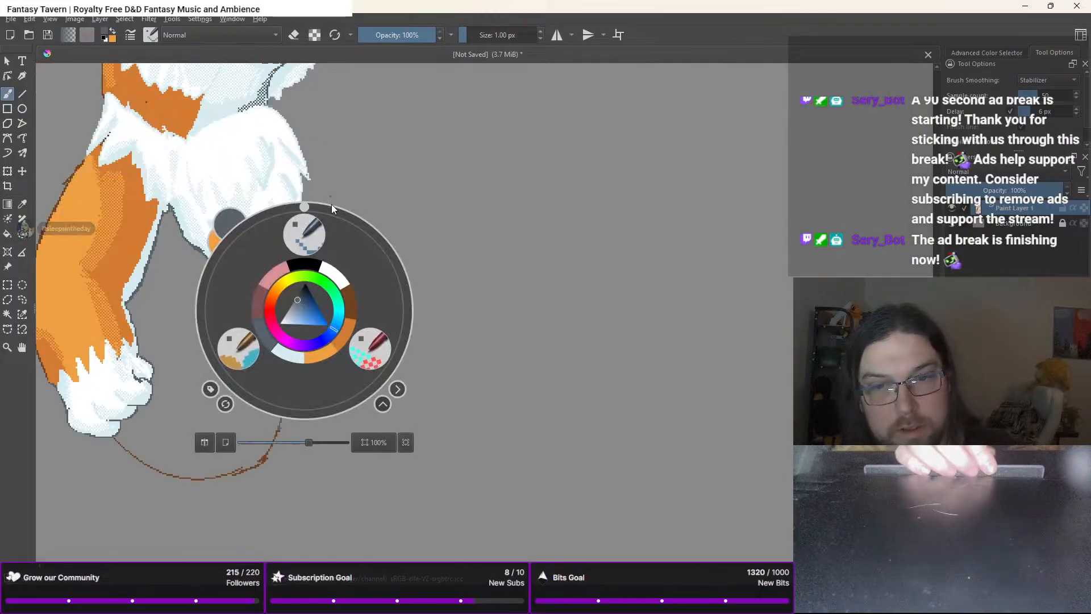
pyautogui.rightClick(263, 306)
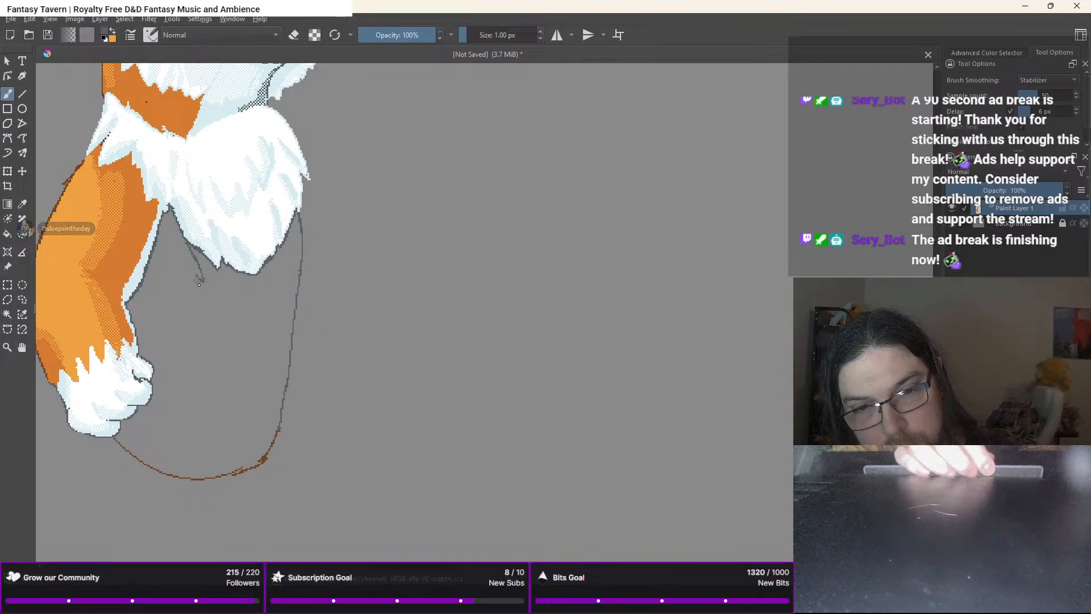
pyautogui.rightClick(209, 320)
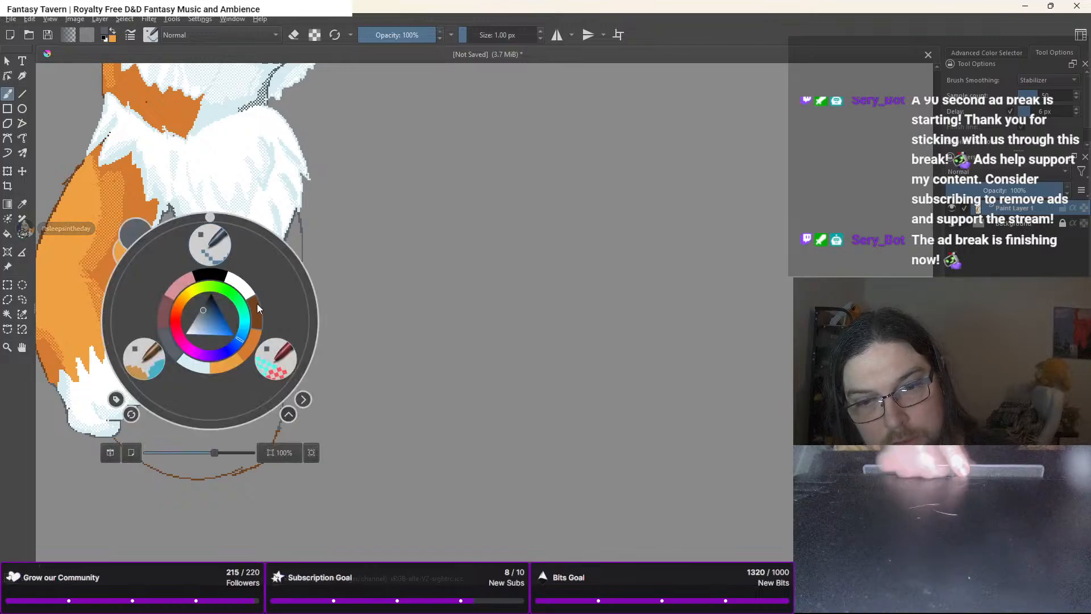
pyautogui.rightClick(223, 258)
pyautogui.moveTo(186, 243); pyautogui.dragTo(195, 278)
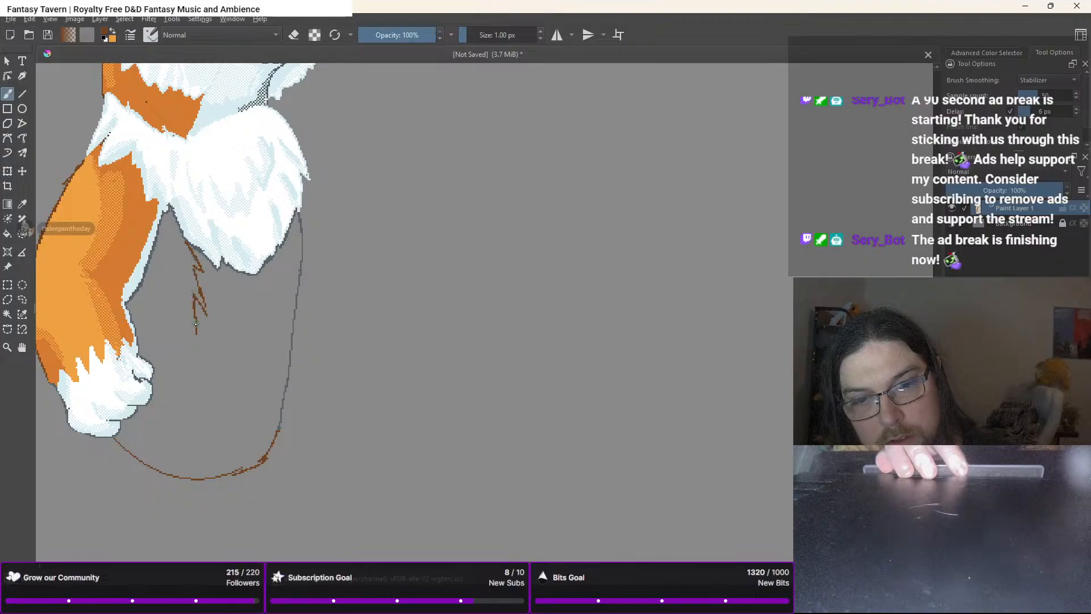
pyautogui.moveTo(186, 350); pyautogui.dragTo(176, 419)
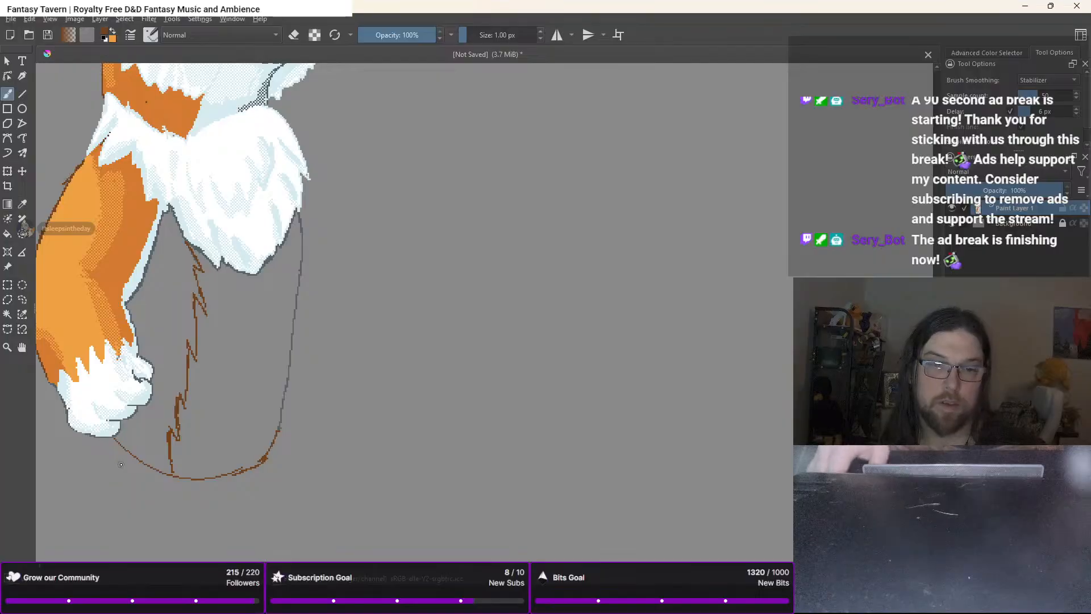
# Sketch the near leg's outer contour in brown, from the paw's outer side down to the canvas edge
pyautogui.moveTo(111, 477); pyautogui.dragTo(188, 331)
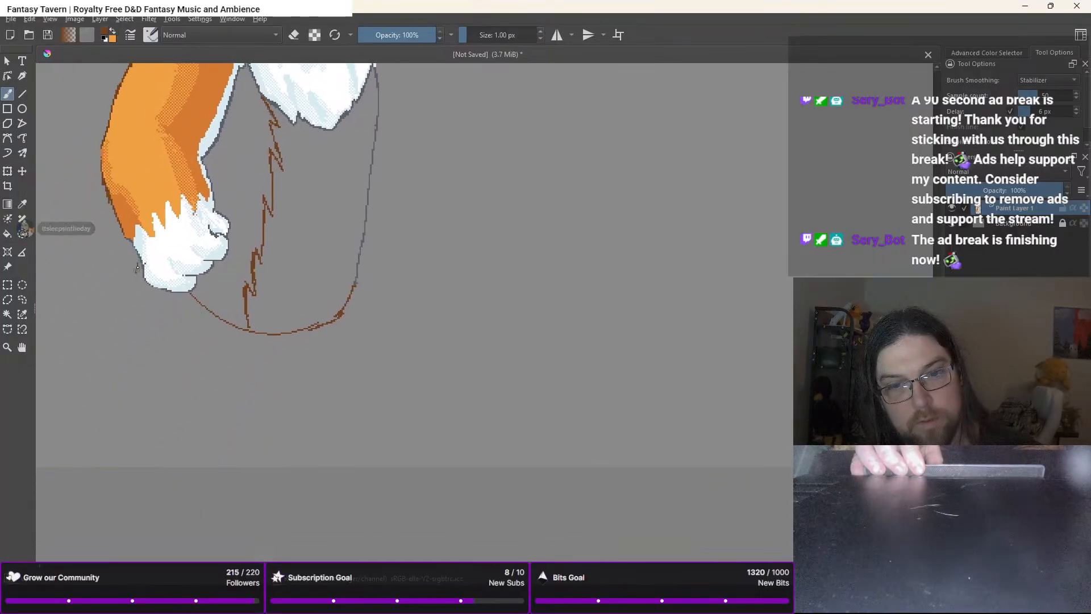
pyautogui.moveTo(137, 267); pyautogui.dragTo(129, 339)
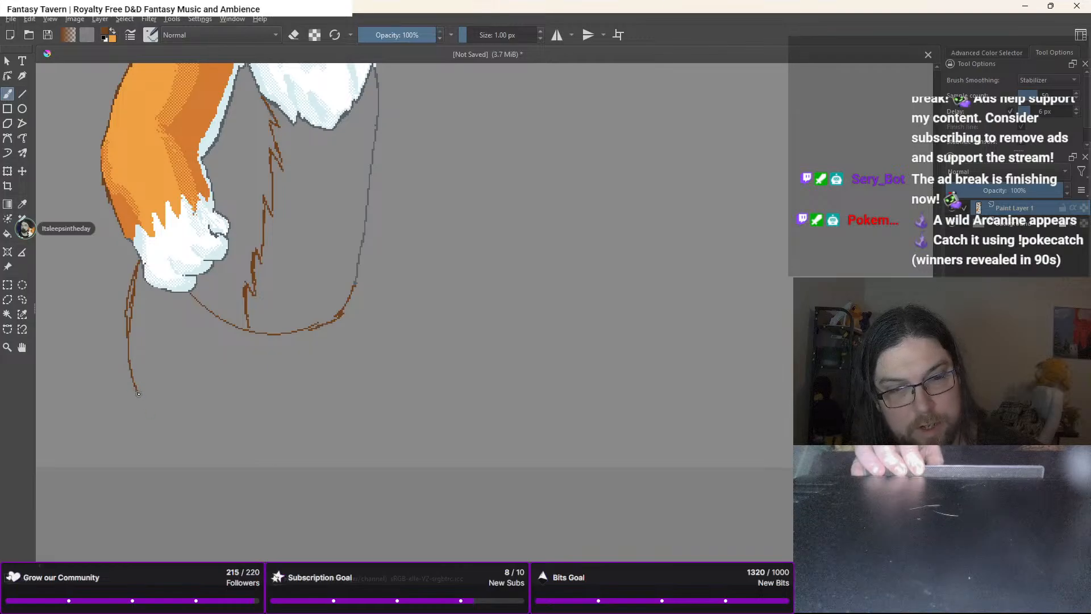
pyautogui.moveTo(136, 389)
pyautogui.mouseDown()
pyautogui.moveTo(146, 423)
pyautogui.moveTo(139, 469)
pyautogui.mouseUp()
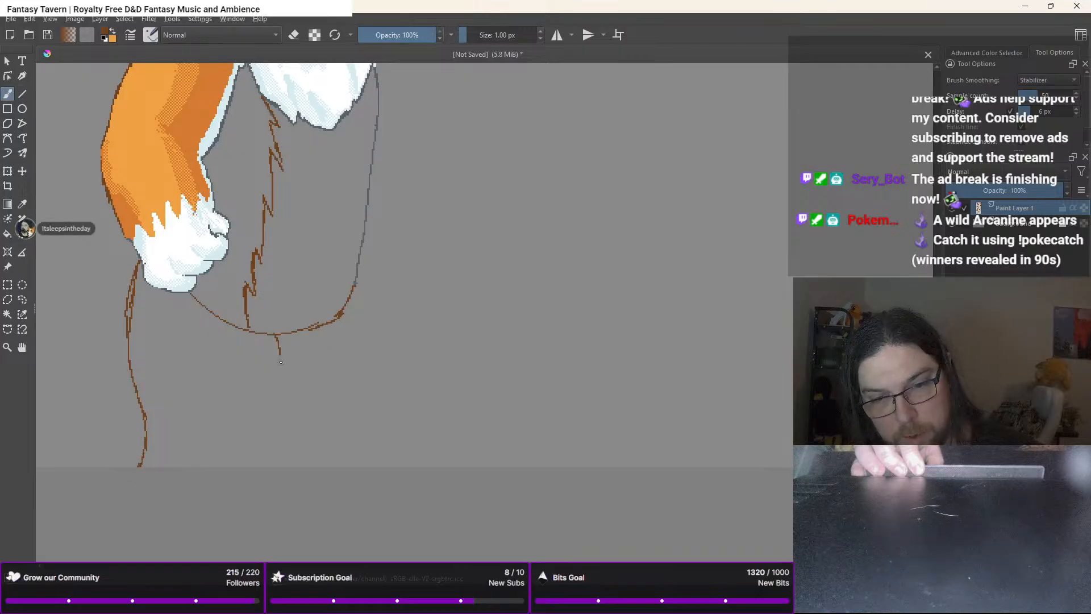
# Sketch the near leg's inner contour and the far leg's front contour in brown, from the torso's bottom curve down to the canvas edge
pyautogui.moveTo(281, 362); pyautogui.dragTo(277, 392)
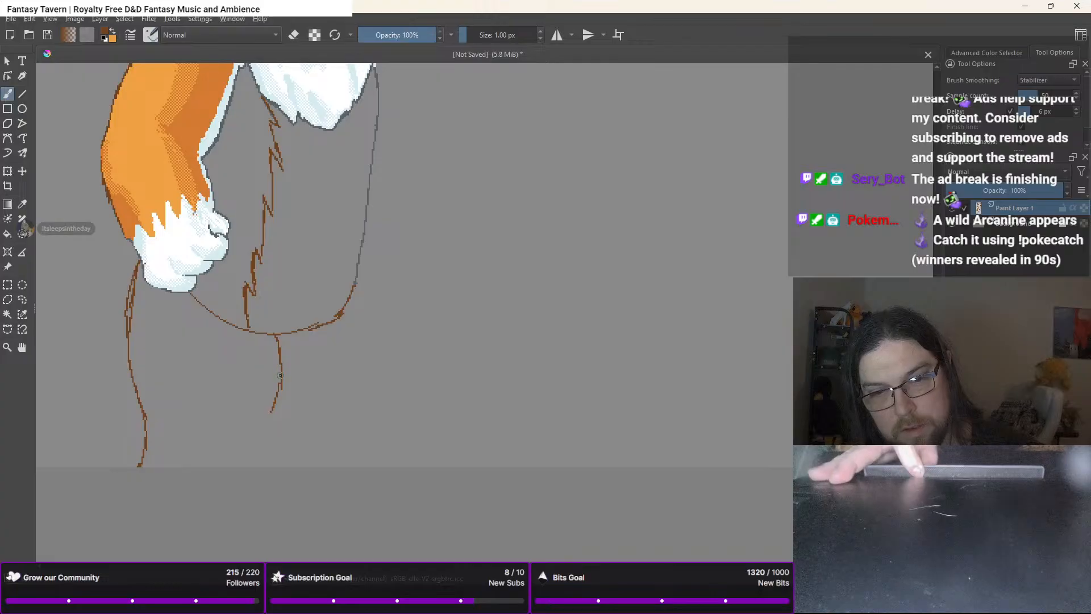
pyautogui.moveTo(282, 388); pyautogui.dragTo(276, 418)
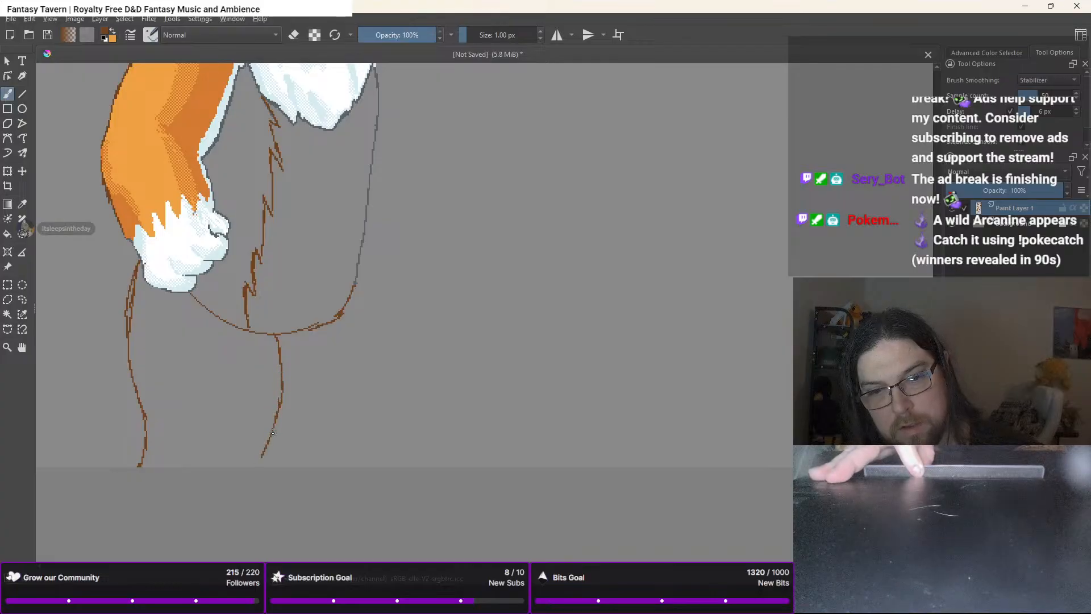
pyautogui.moveTo(281, 391); pyautogui.dragTo(279, 454)
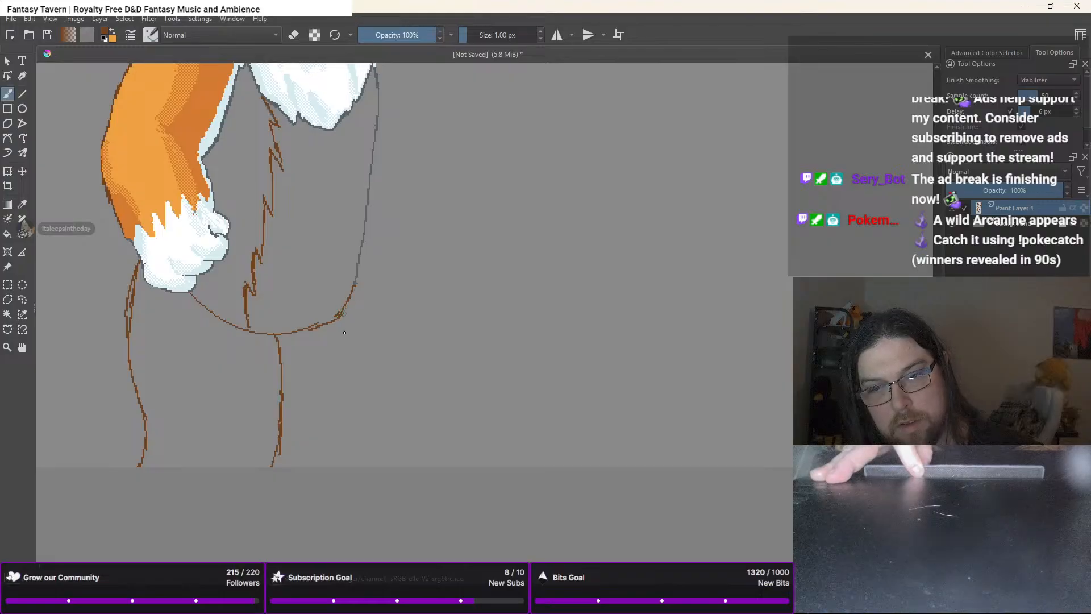
pyautogui.moveTo(343, 354)
pyautogui.mouseDown()
pyautogui.moveTo(333, 446)
pyautogui.moveTo(315, 466)
pyautogui.mouseUp()
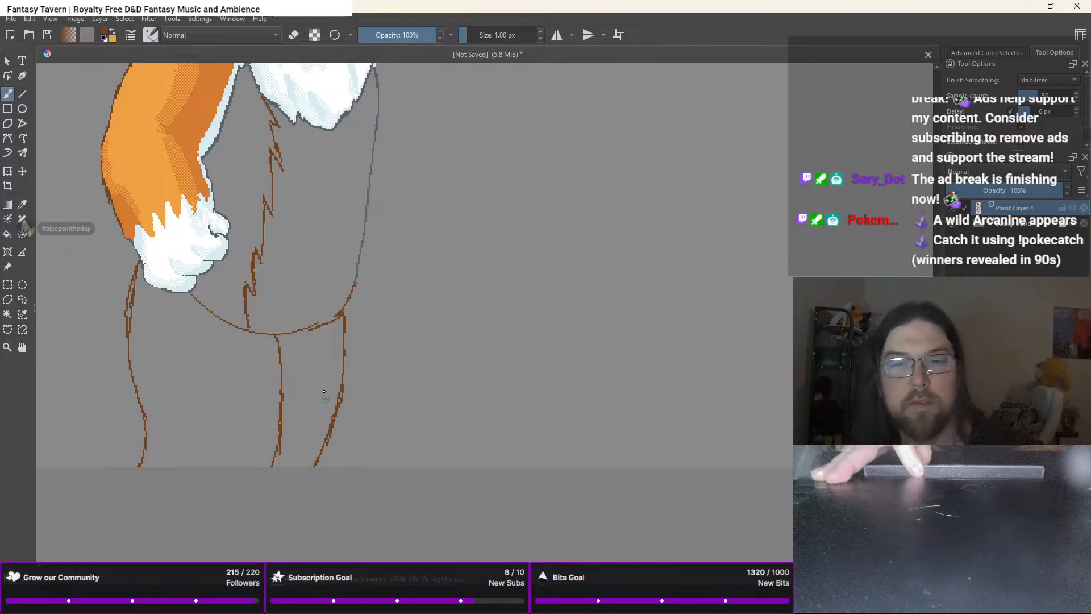
# Continue the jagged brown fur line from the torso's bottom curve down inside the near leg to the canvas edge
pyautogui.scroll(-4, 324, 391)
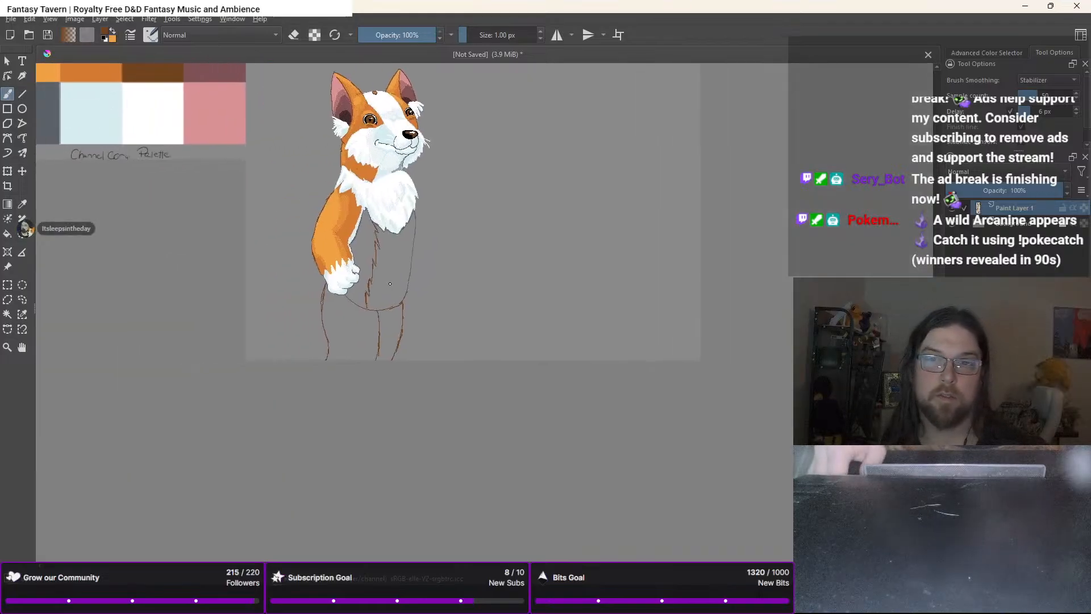
pyautogui.scroll(5, 390, 284)
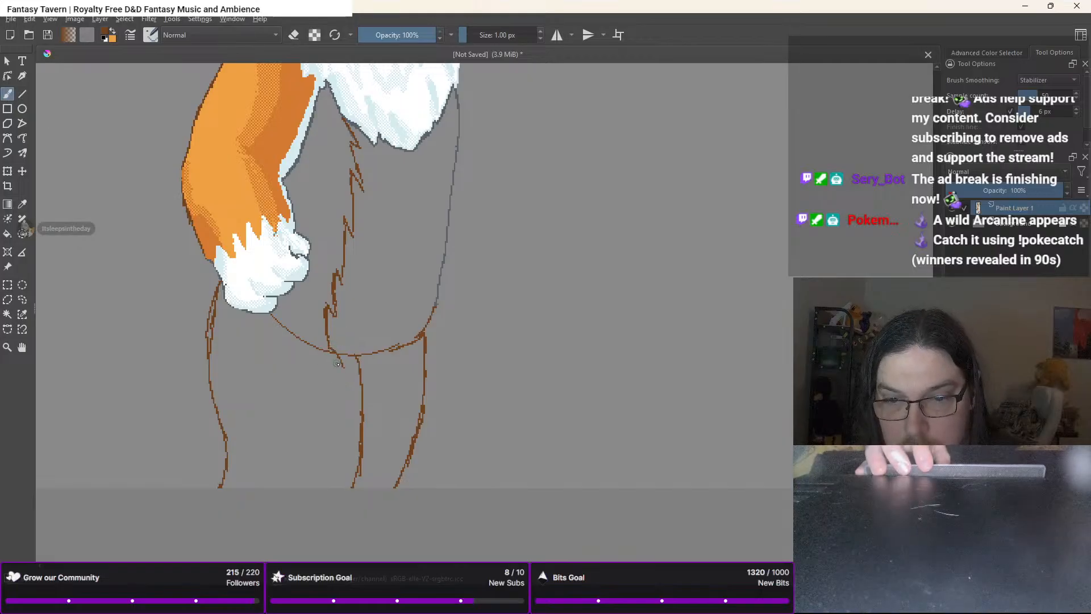
pyautogui.moveTo(338, 364); pyautogui.dragTo(345, 397)
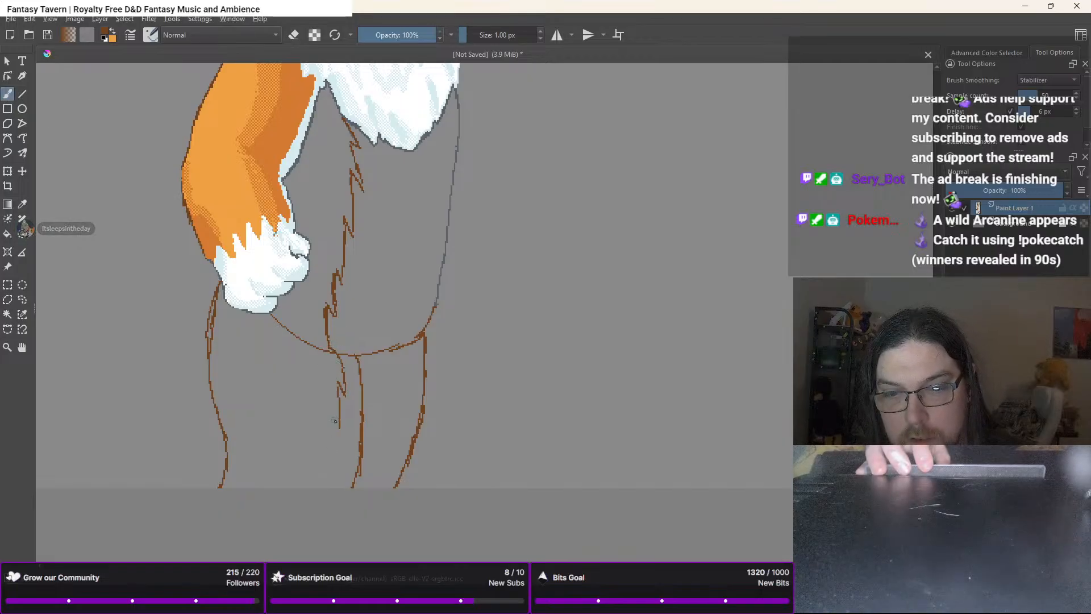
pyautogui.moveTo(329, 414)
pyautogui.mouseDown()
pyautogui.moveTo(328, 471)
pyautogui.moveTo(339, 437)
pyautogui.moveTo(321, 486)
pyautogui.mouseUp()
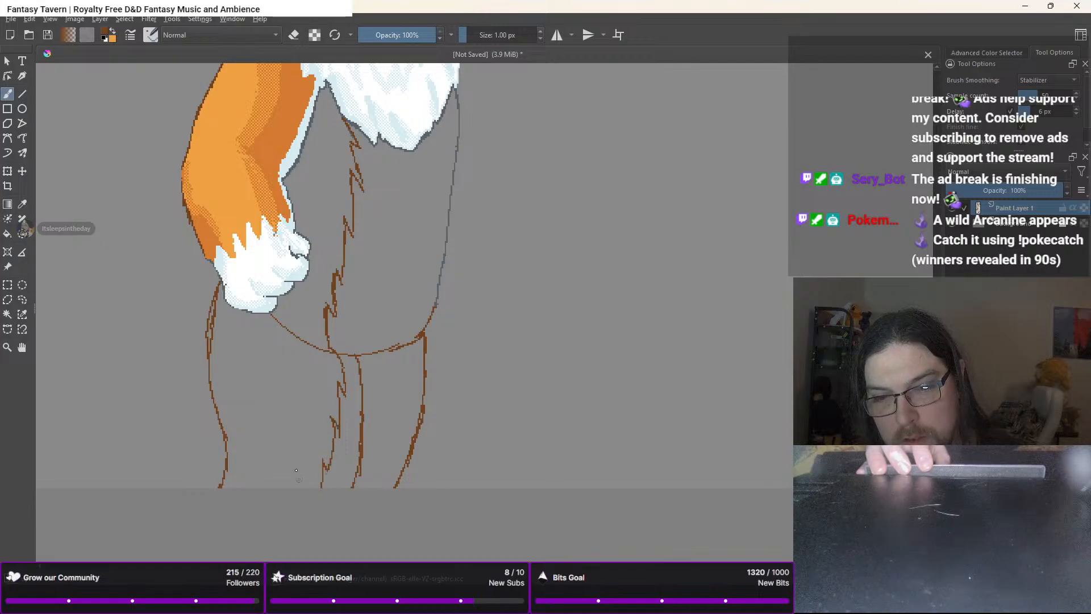
# Sketch jagged brown fur tufts along the near leg's outer edge and across its lower part to meet the inner fur line
pyautogui.moveTo(220, 284)
pyautogui.mouseDown()
pyautogui.moveTo(197, 366)
pyautogui.moveTo(215, 327)
pyautogui.moveTo(201, 412)
pyautogui.moveTo(196, 394)
pyautogui.moveTo(218, 360)
pyautogui.moveTo(209, 369)
pyautogui.moveTo(212, 424)
pyautogui.moveTo(239, 372)
pyautogui.mouseUp()
pyautogui.hotkey('ctrl', 'z')
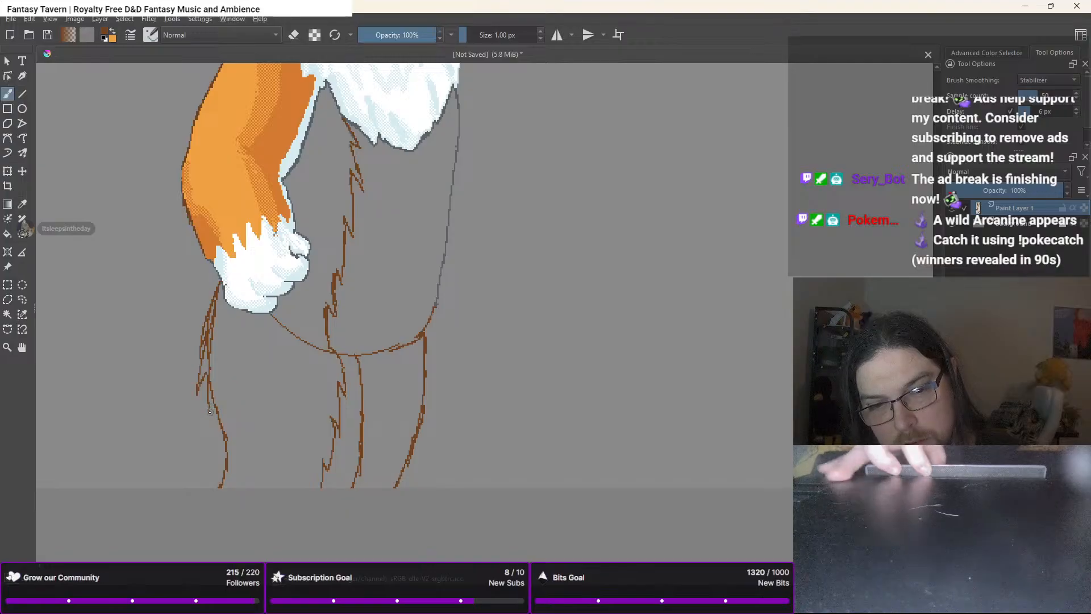
pyautogui.moveTo(218, 394)
pyautogui.mouseDown()
pyautogui.moveTo(243, 447)
pyautogui.moveTo(231, 425)
pyautogui.moveTo(245, 401)
pyautogui.moveTo(240, 463)
pyautogui.mouseUp()
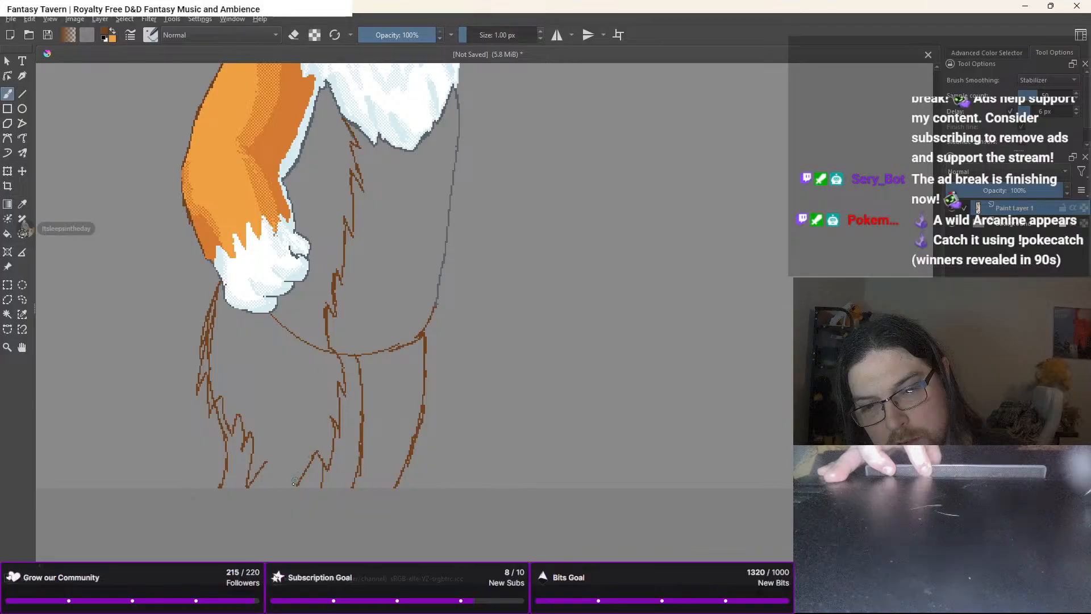
pyautogui.moveTo(296, 484); pyautogui.dragTo(293, 448)
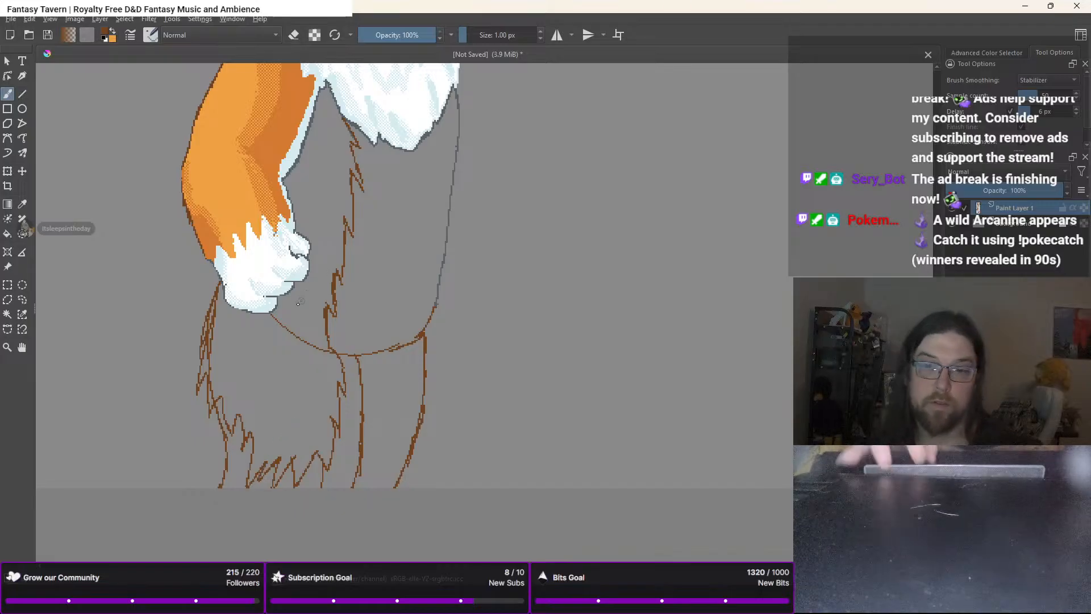
# Erase the torso's bottom curve between the paw and the jagged fur line, including the stub beneath the paw
pyautogui.rightClick(281, 395)
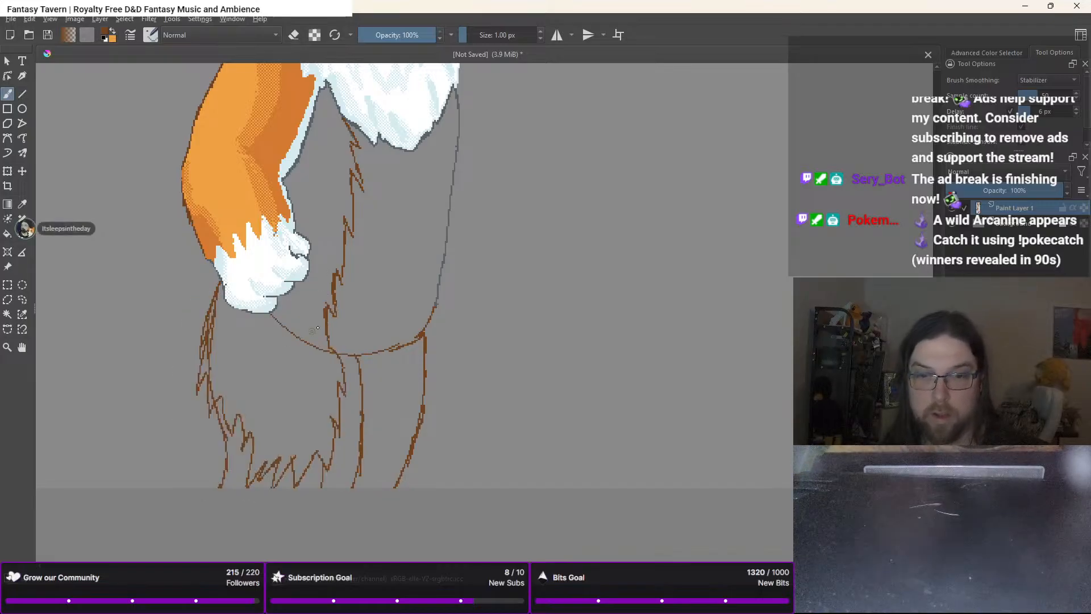
pyautogui.press('e')
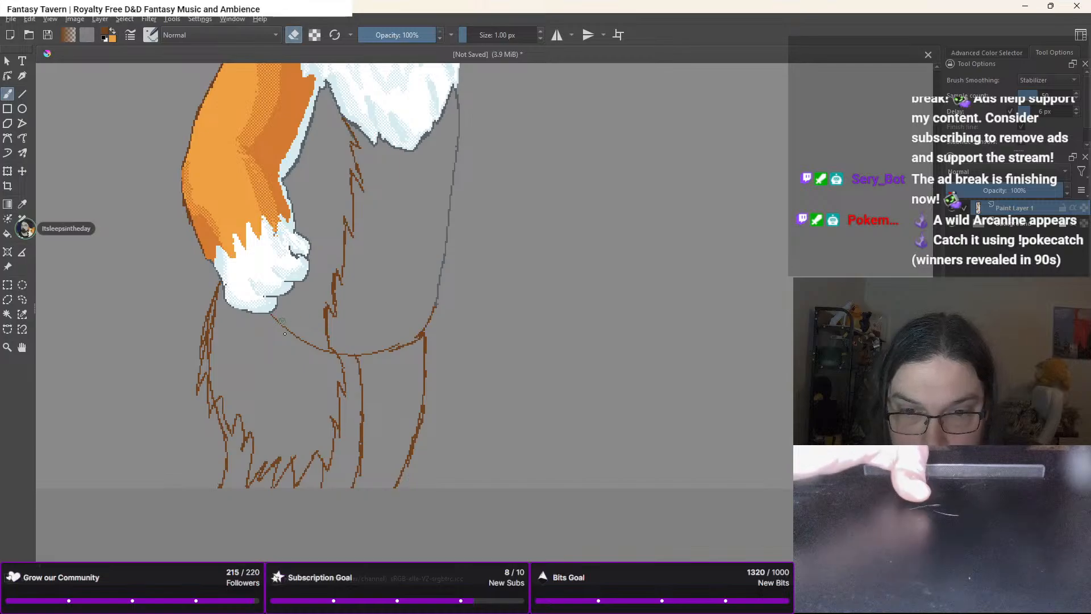
pyautogui.moveTo(271, 314); pyautogui.dragTo(307, 344)
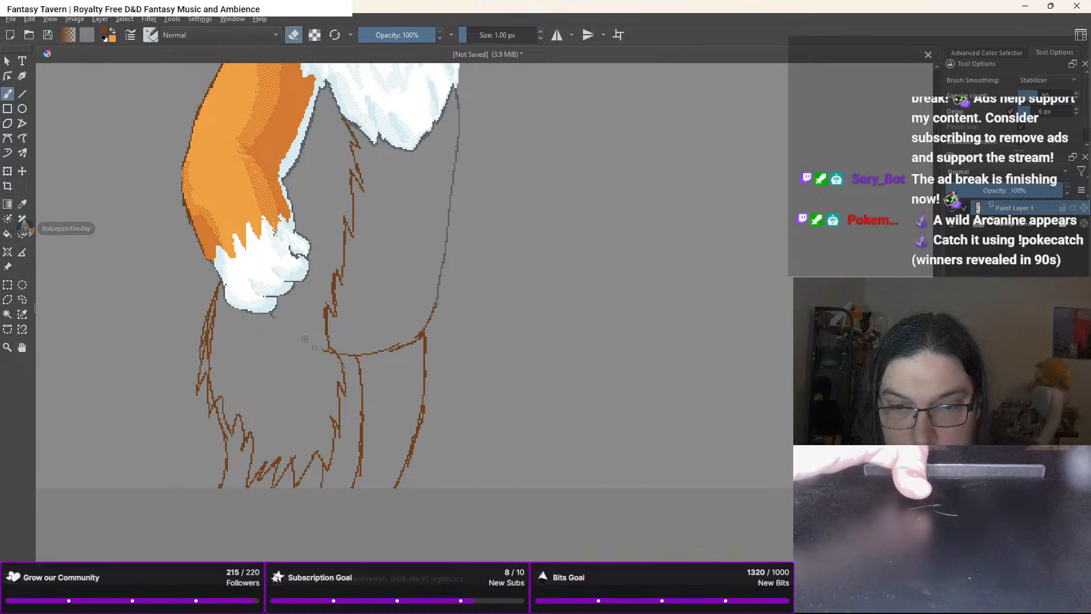
pyautogui.scroll(5, 314, 347)
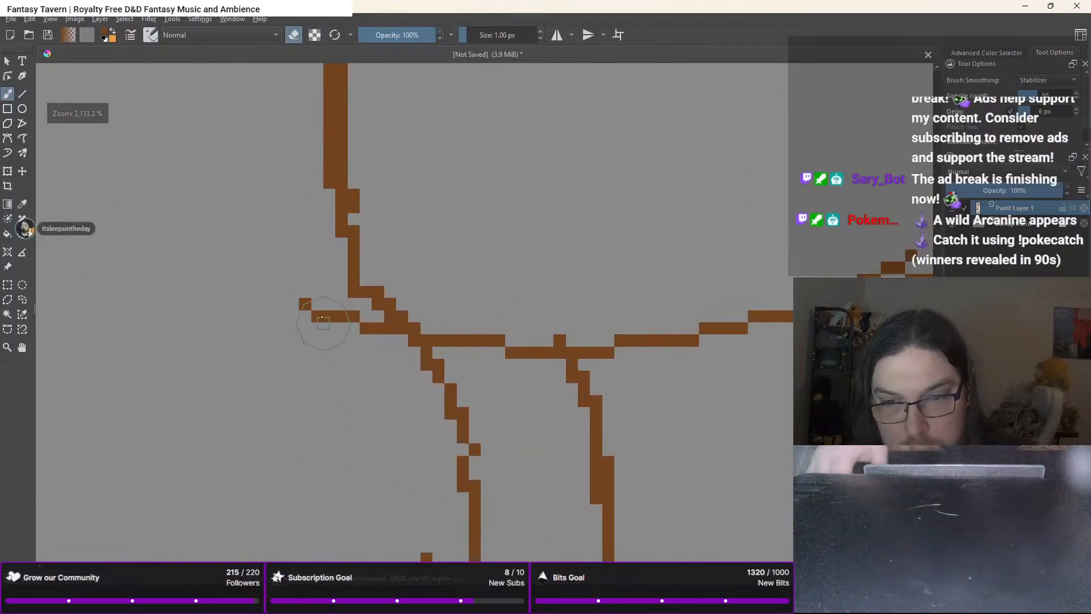
pyautogui.moveTo(321, 318)
pyautogui.mouseDown()
pyautogui.moveTo(306, 304)
pyautogui.moveTo(370, 328)
pyautogui.mouseUp()
pyautogui.scroll(-4, 355, 305)
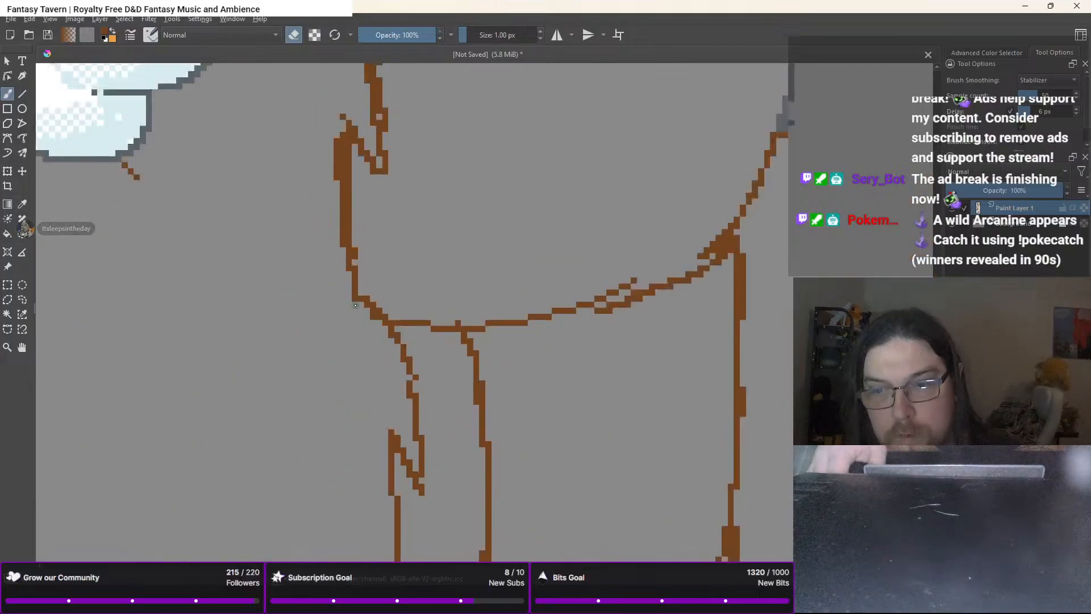
pyautogui.moveTo(292, 299); pyautogui.dragTo(519, 365)
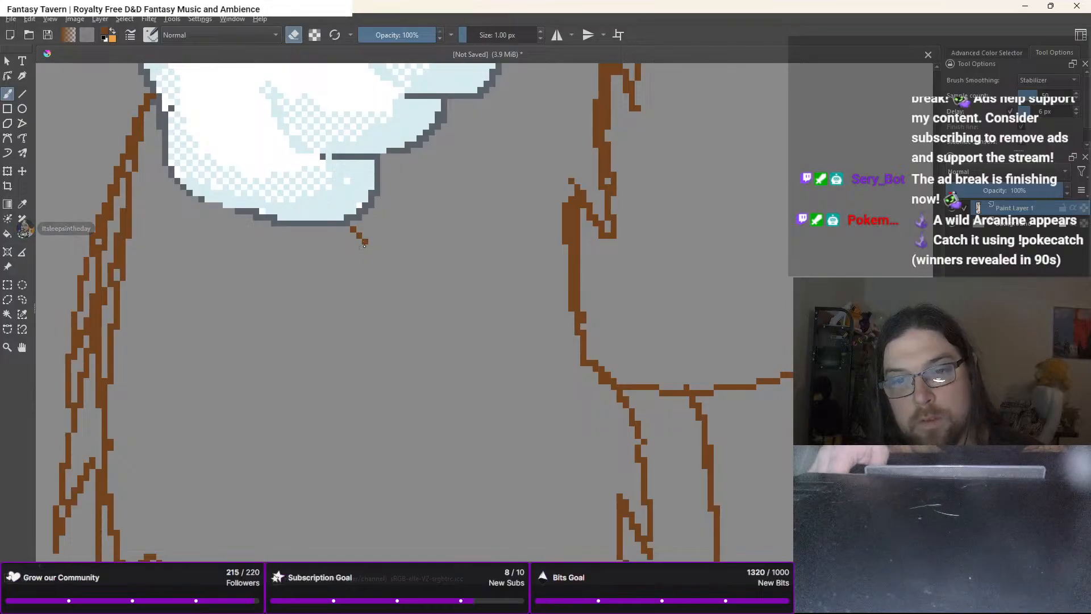
pyautogui.moveTo(338, 273); pyautogui.dragTo(696, 129)
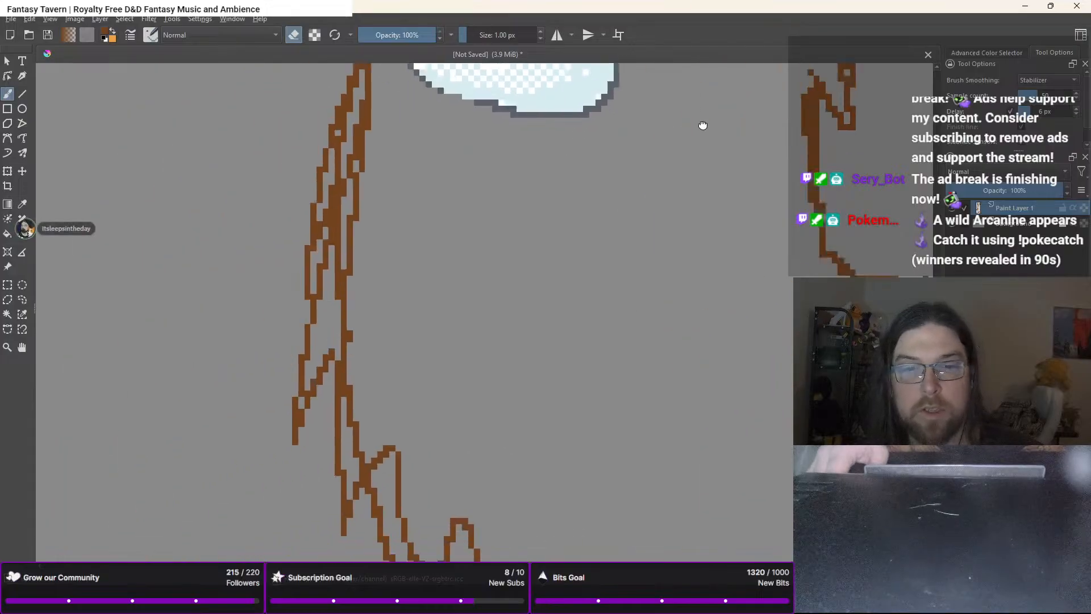
pyautogui.scroll(-1, 701, 127)
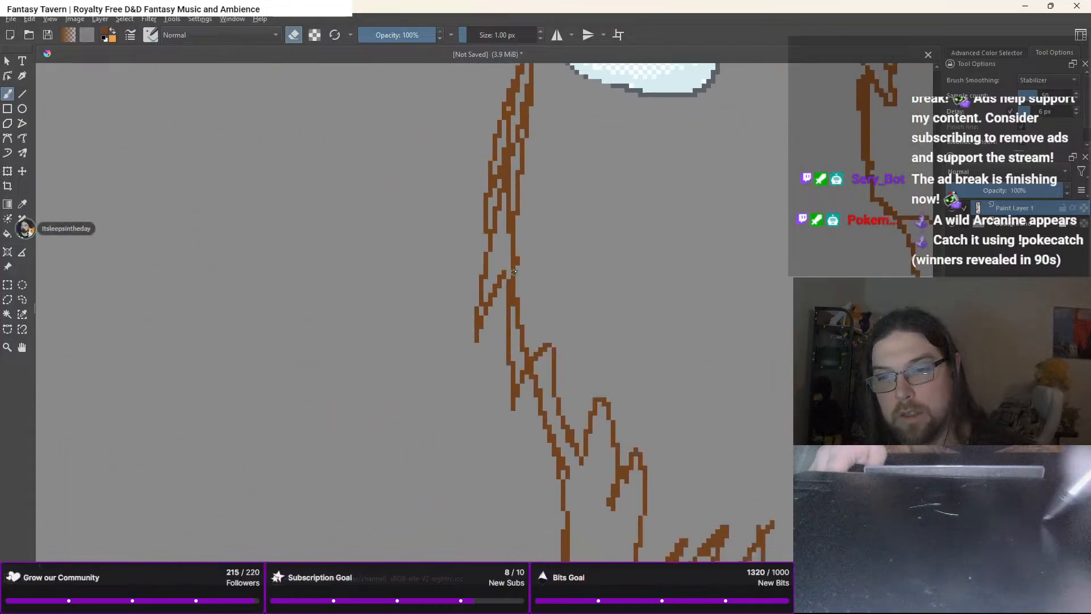
pyautogui.moveTo(515, 276)
pyautogui.mouseDown()
pyautogui.moveTo(513, 143)
pyautogui.moveTo(497, 182)
pyautogui.moveTo(518, 173)
pyautogui.mouseUp()
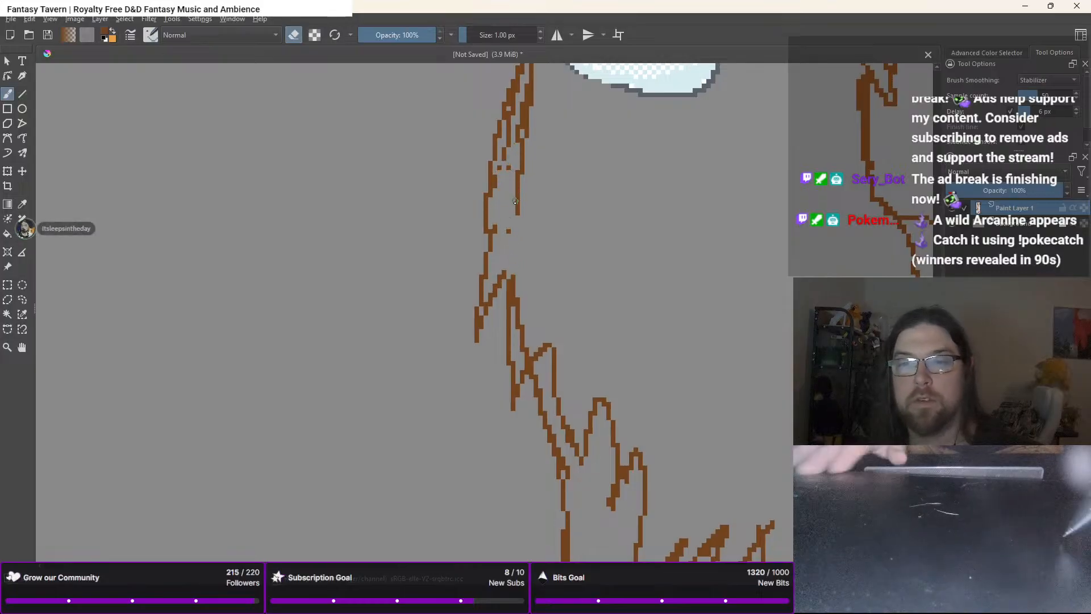
pyautogui.hotkey('ctrl', 'z')
pyautogui.hotkey('ctrl', 'z')
pyautogui.hotkey('ctrl', 'z')
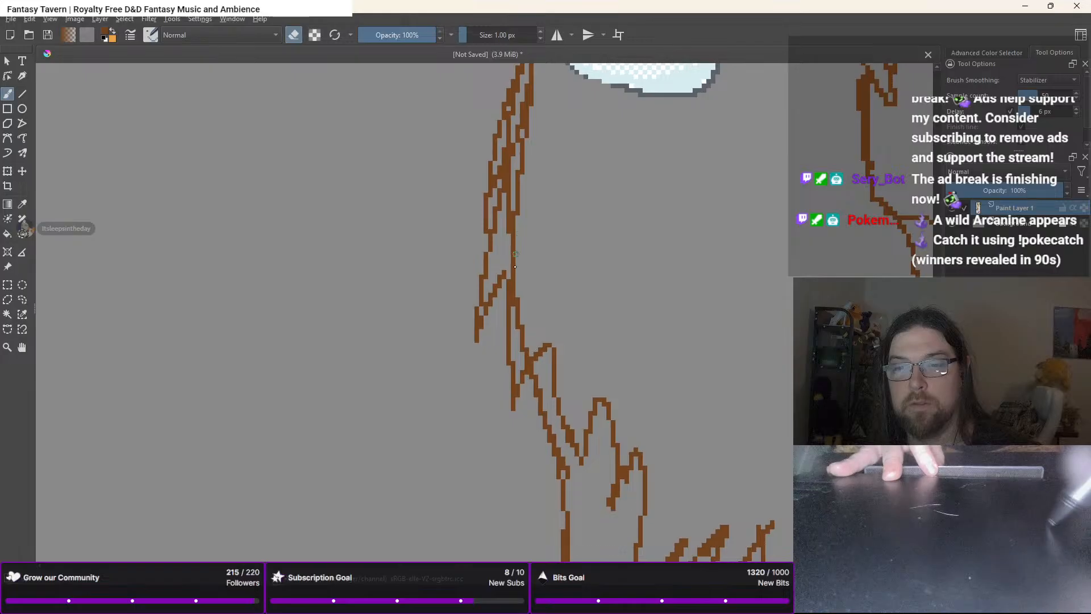
# Erase the overlapping brown construction lines along the furry outer contour, from the chin down to the first tufts above the bottom edge
pyautogui.moveTo(514, 250)
pyautogui.mouseDown()
pyautogui.moveTo(514, 271)
pyautogui.moveTo(504, 183)
pyautogui.mouseUp()
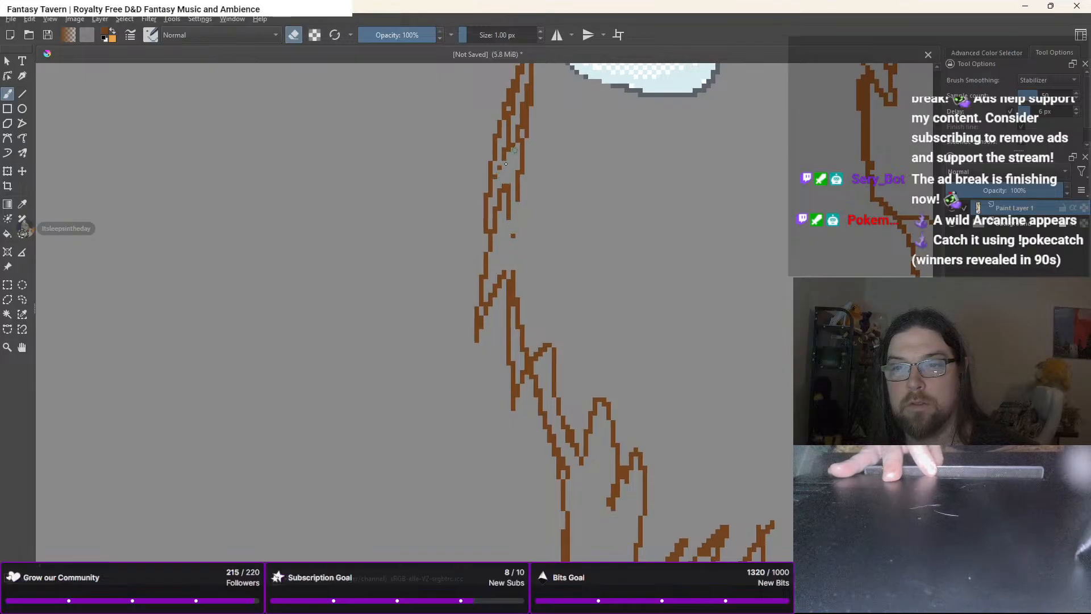
pyautogui.moveTo(510, 125)
pyautogui.mouseDown()
pyautogui.moveTo(505, 134)
pyautogui.moveTo(528, 101)
pyautogui.moveTo(526, 86)
pyautogui.moveTo(517, 142)
pyautogui.mouseUp()
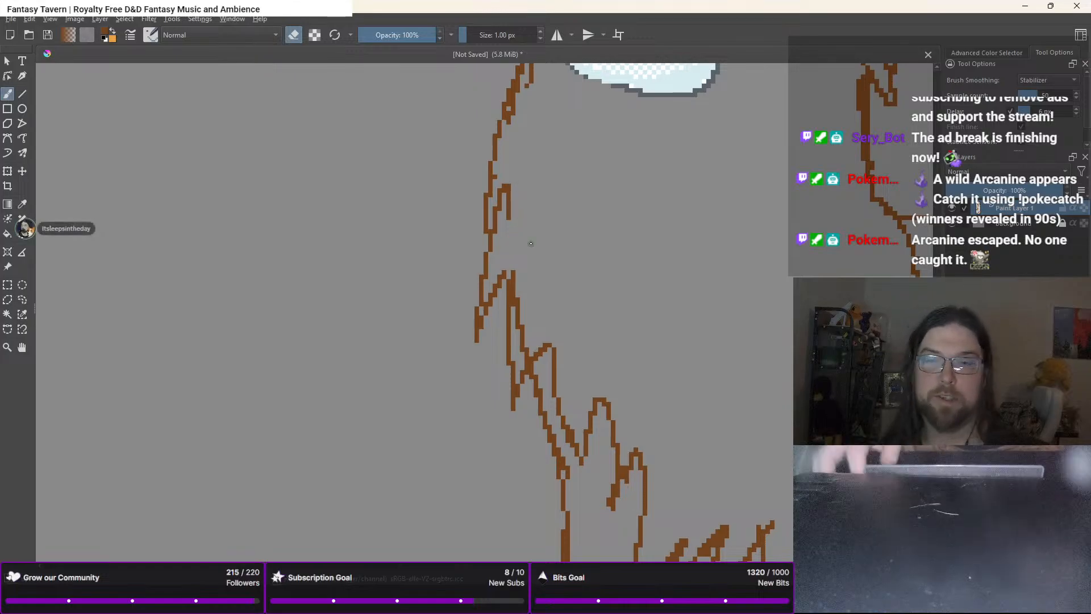
pyautogui.moveTo(596, 210); pyautogui.dragTo(559, 404)
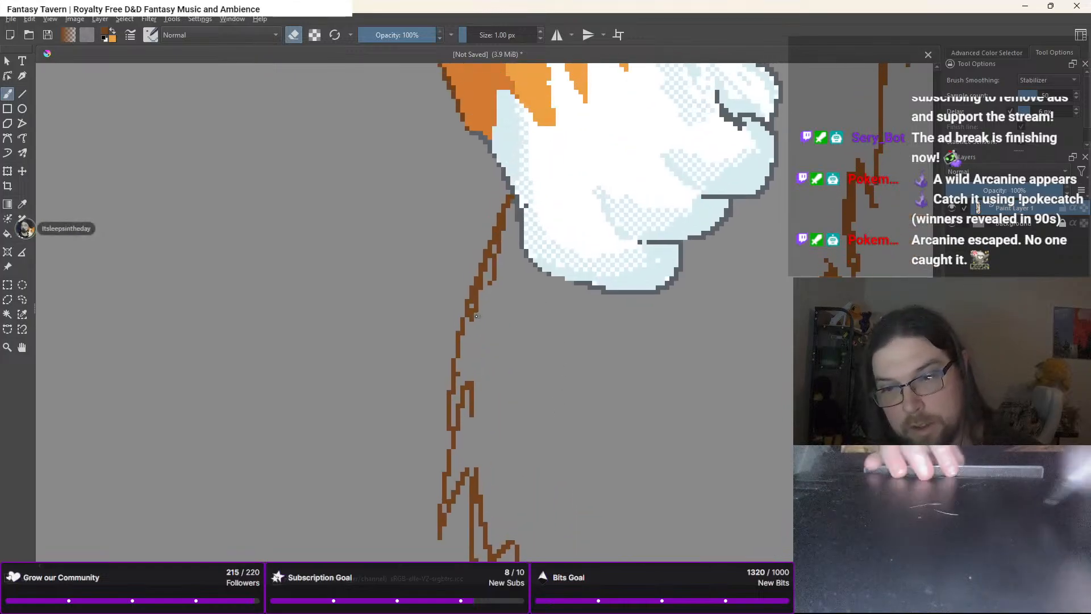
pyautogui.moveTo(470, 322); pyautogui.dragTo(490, 275)
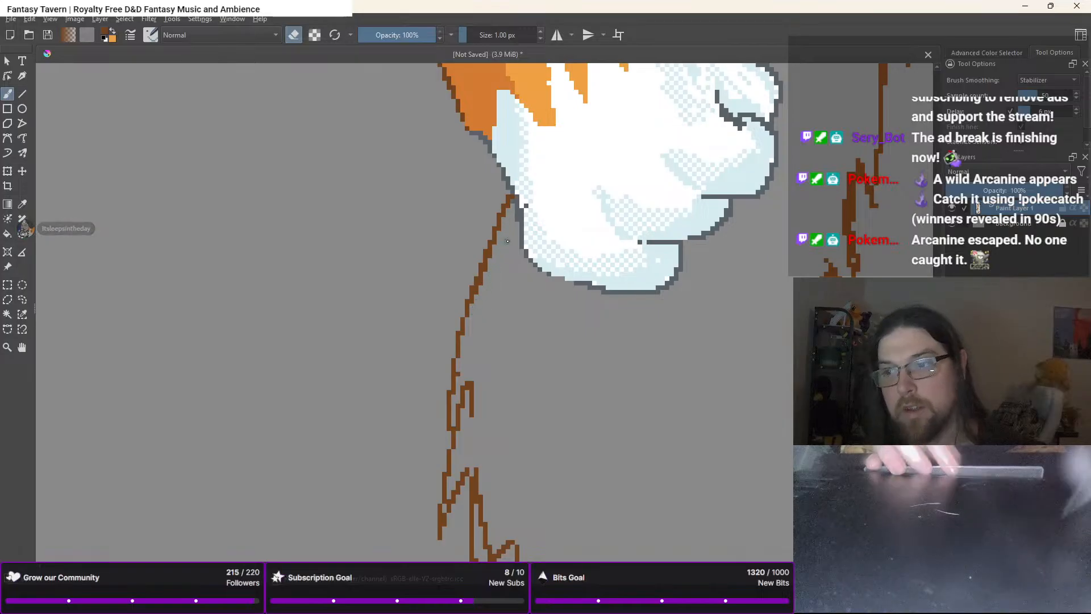
pyautogui.scroll(-5, 516, 290)
pyautogui.scroll(-4, 521, 244)
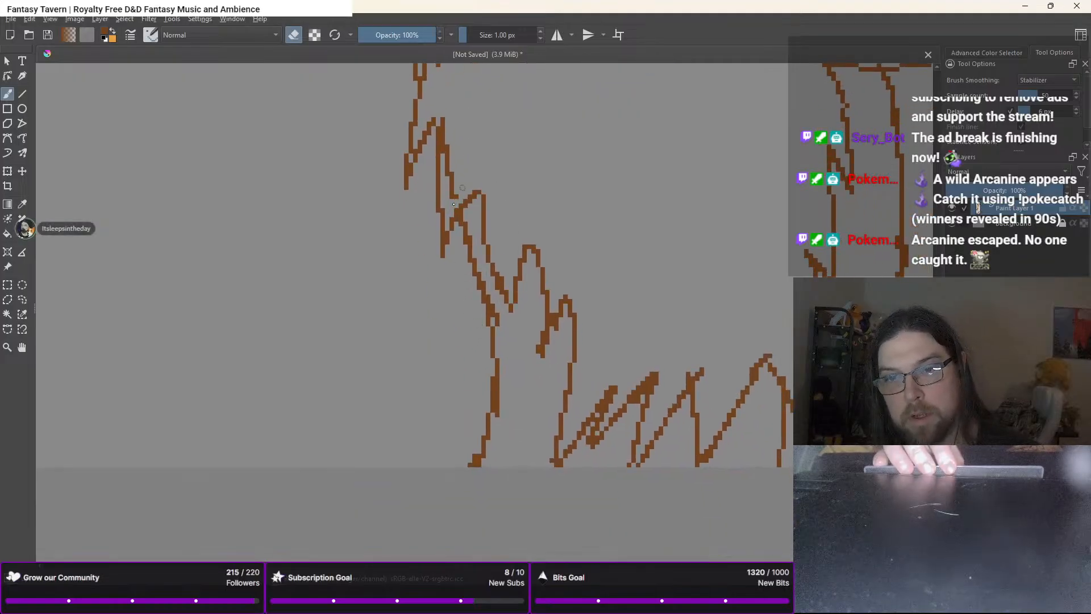
pyautogui.moveTo(454, 204); pyautogui.dragTo(447, 171)
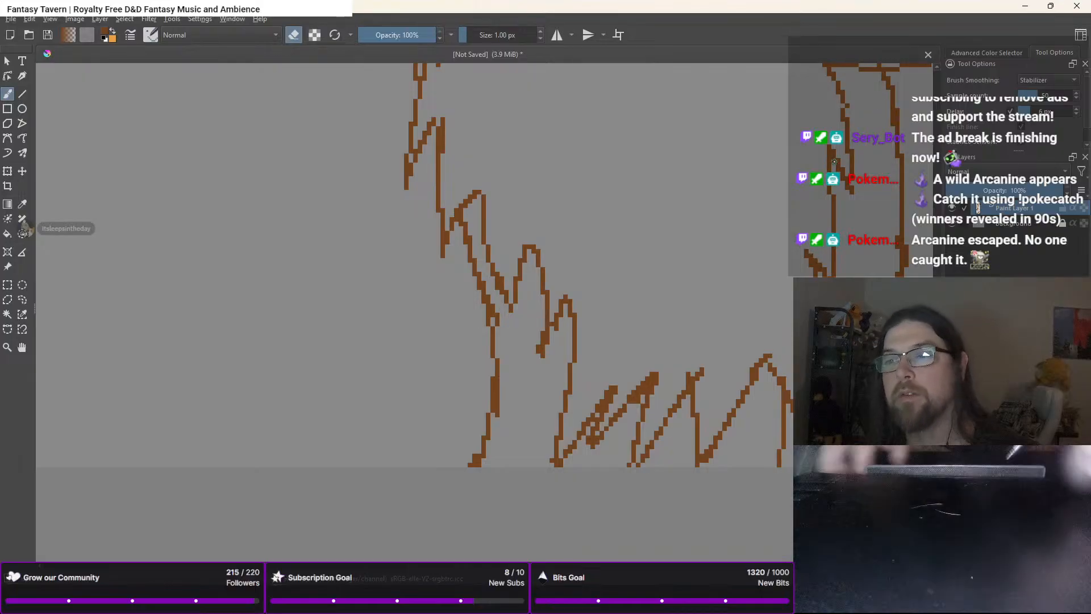
# Fill the outlined furry area behind and below the arm and paw with the palette's light orange
pyautogui.scroll(-5, 834, 161)
pyautogui.moveTo(840, 130); pyautogui.dragTo(753, 335)
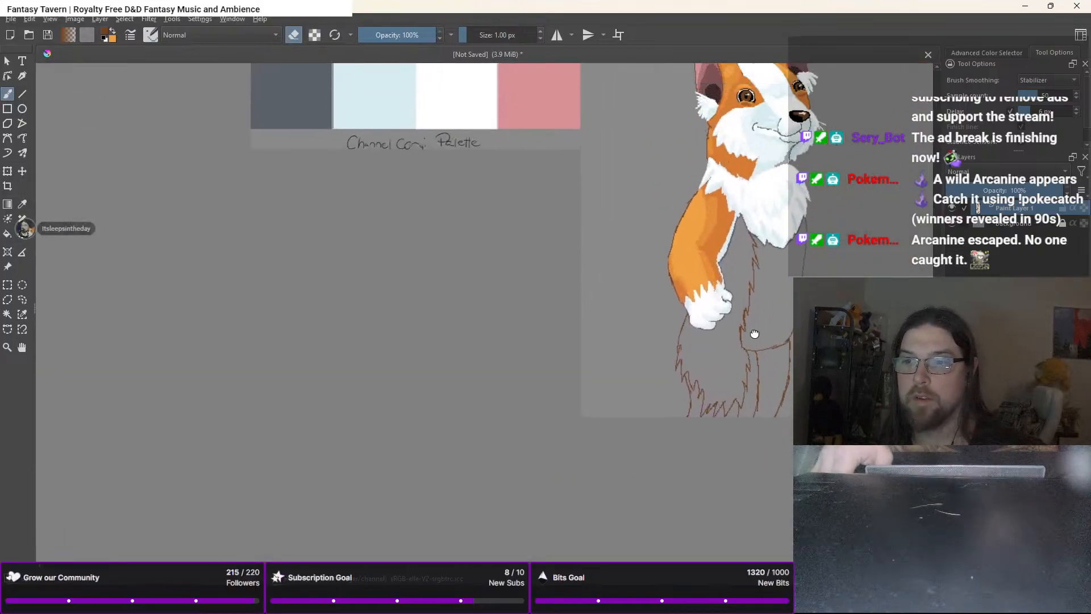
pyautogui.rightClick(724, 249)
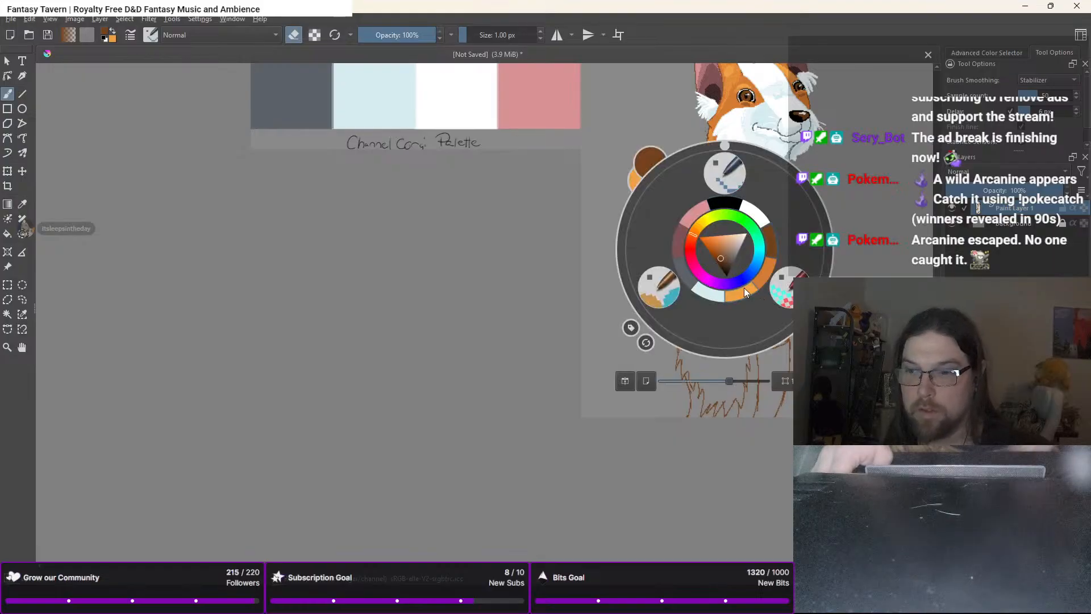
pyautogui.click(744, 287)
pyautogui.press('f')
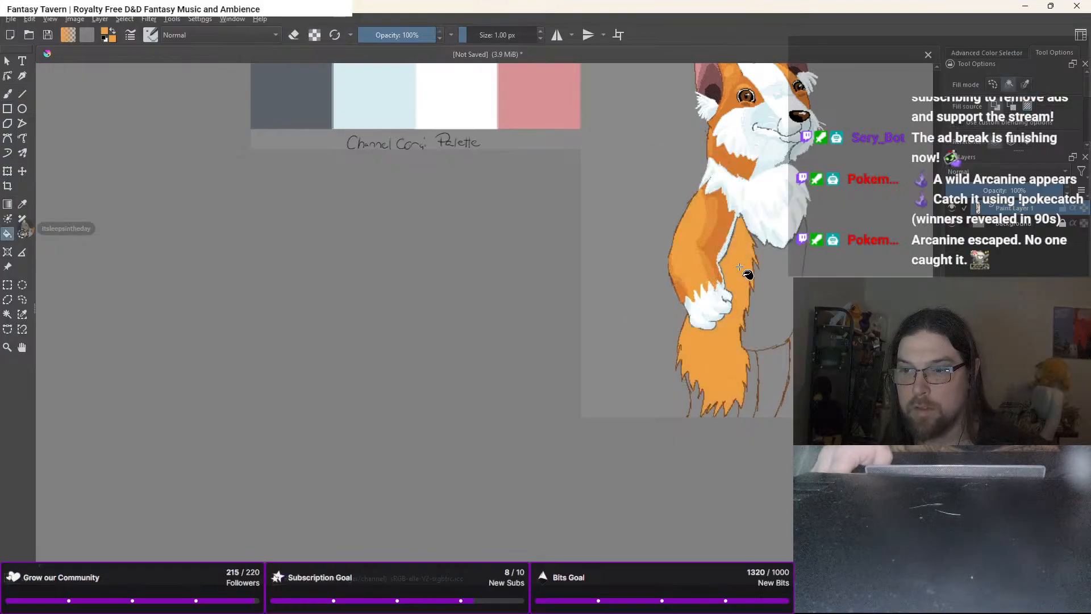
pyautogui.click(746, 276)
# Outline shadow edges in darker orange with the 1 px pixel brush, beneath the chest fur, along the arm's inner side and around the paw
pyautogui.rightClick(569, 299)
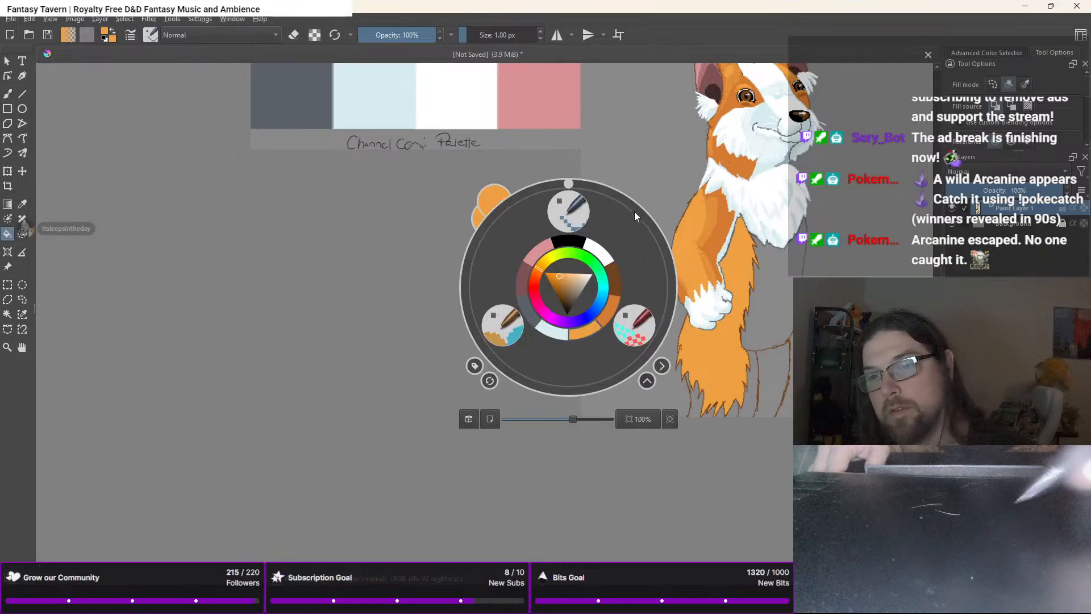
pyautogui.click(608, 310)
pyautogui.scroll(2, 712, 284)
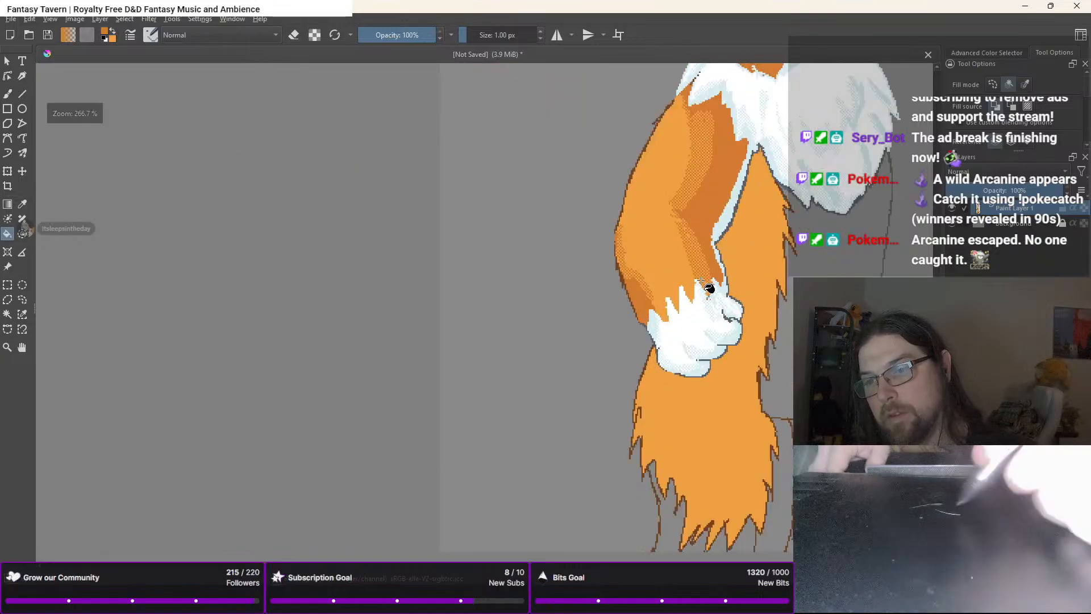
pyautogui.rightClick(706, 286)
pyautogui.click(642, 309)
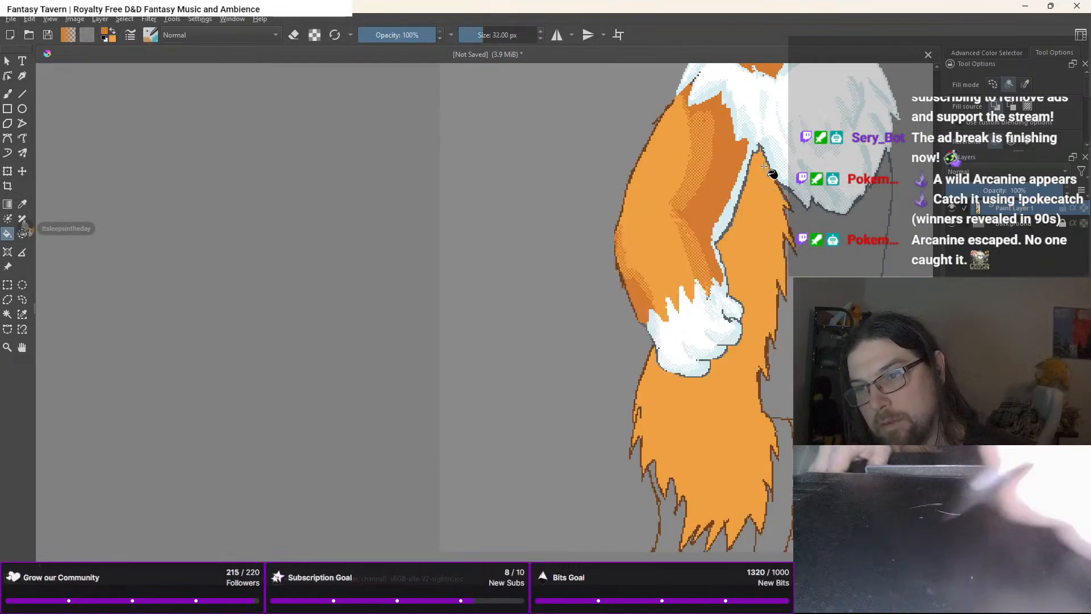
pyautogui.scroll(3, 754, 155)
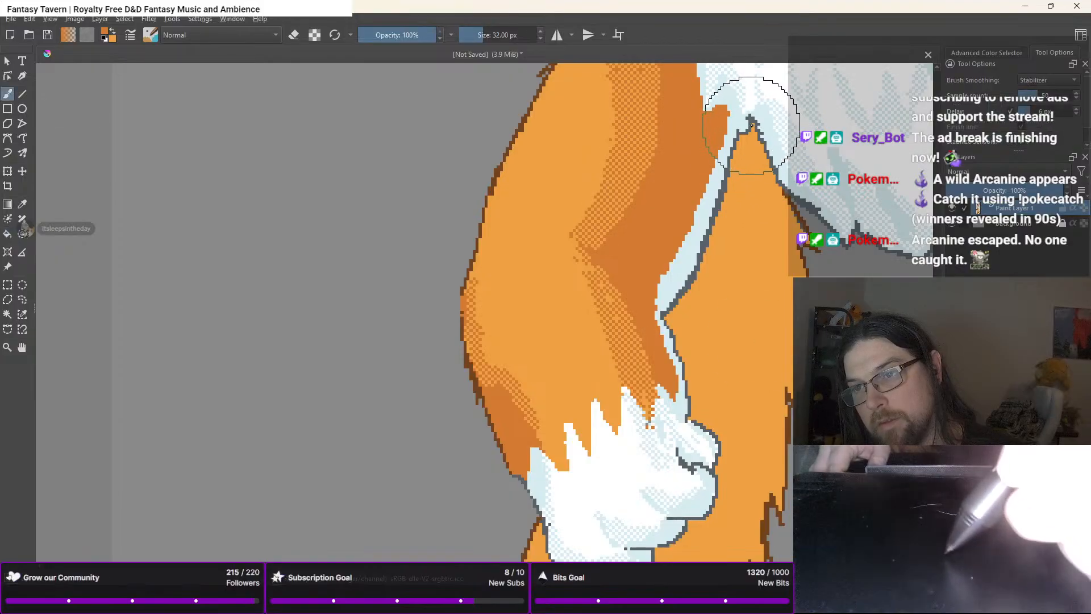
pyautogui.rightClick(715, 215)
pyautogui.click(728, 135)
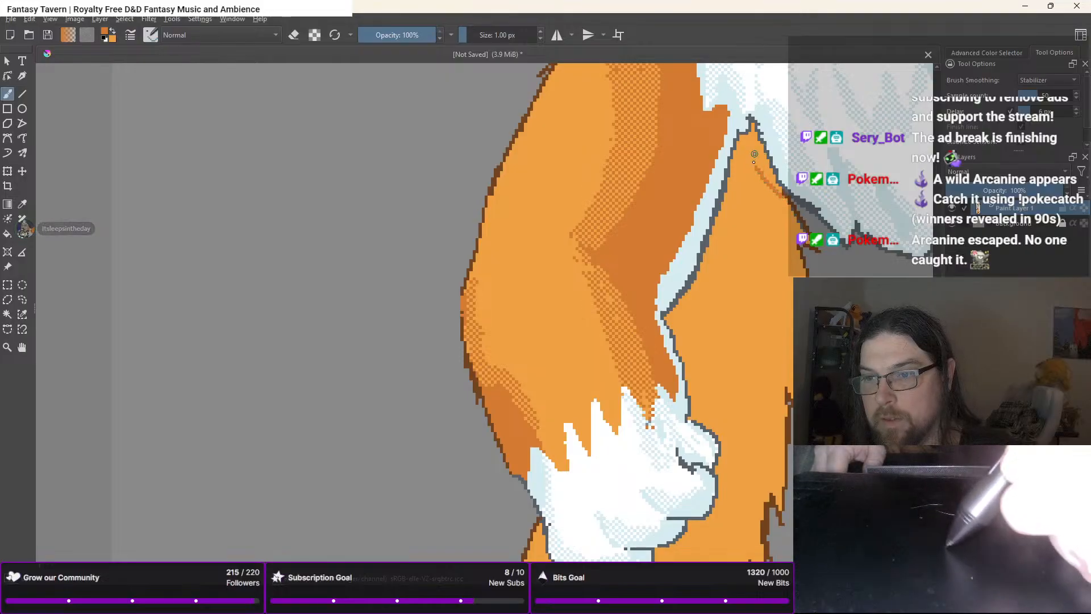
pyautogui.moveTo(754, 151); pyautogui.dragTo(714, 269)
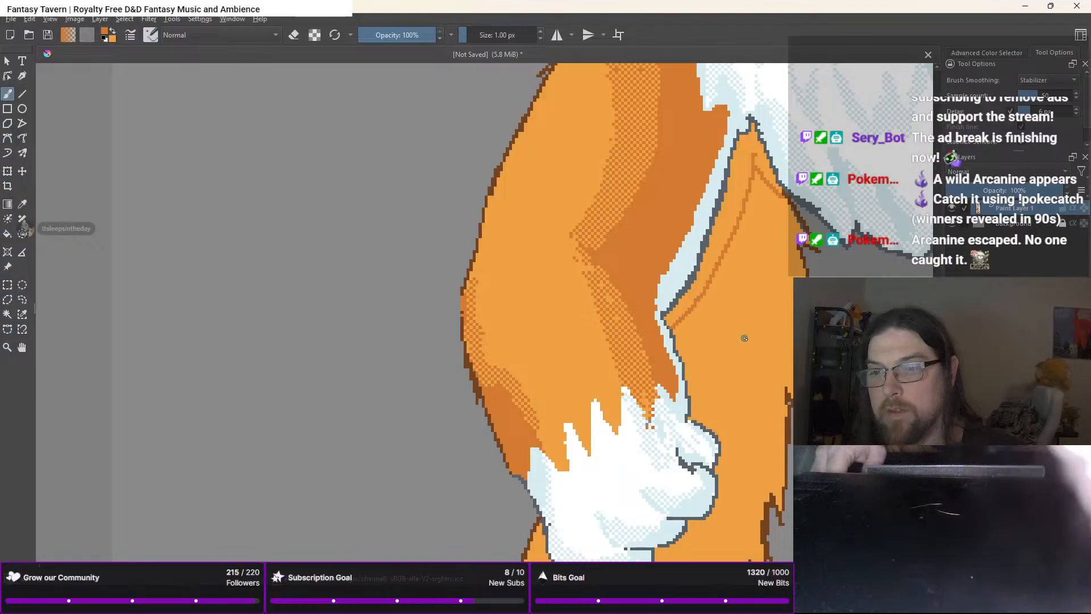
pyautogui.moveTo(742, 336)
pyautogui.mouseDown()
pyautogui.moveTo(602, 211)
pyautogui.moveTo(601, 196)
pyautogui.mouseUp()
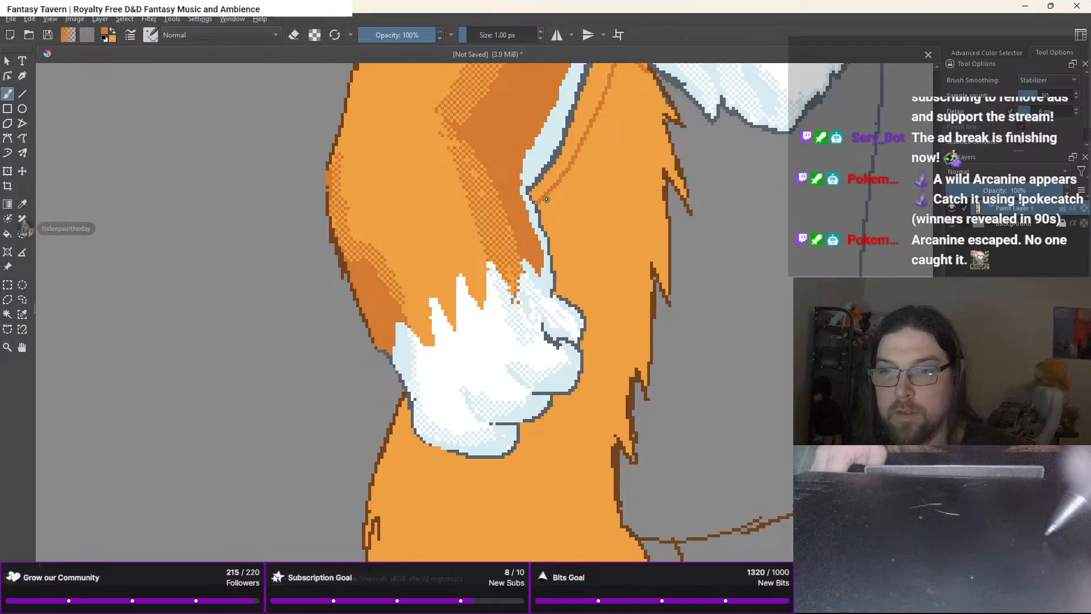
pyautogui.moveTo(561, 244)
pyautogui.mouseDown()
pyautogui.moveTo(563, 295)
pyautogui.moveTo(575, 291)
pyautogui.moveTo(586, 305)
pyautogui.mouseUp()
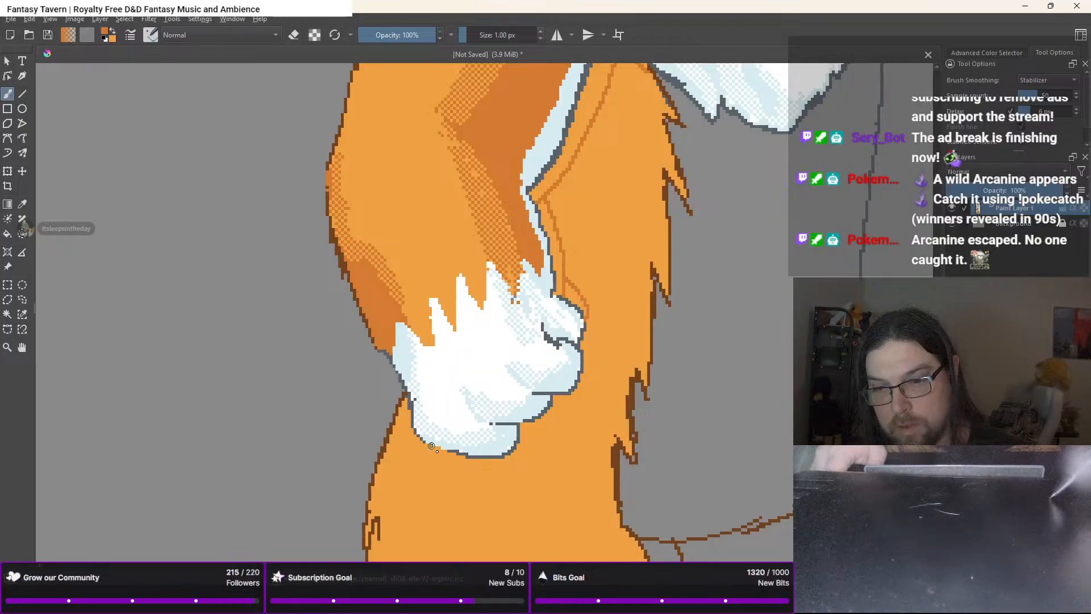
pyautogui.moveTo(438, 451); pyautogui.dragTo(459, 469)
# Shade the fur tufts along the orange area's outer edge in darker orange, from beneath the paw down to the lower tufts
pyautogui.moveTo(448, 533)
pyautogui.mouseDown()
pyautogui.moveTo(431, 420)
pyautogui.moveTo(476, 351)
pyautogui.mouseUp()
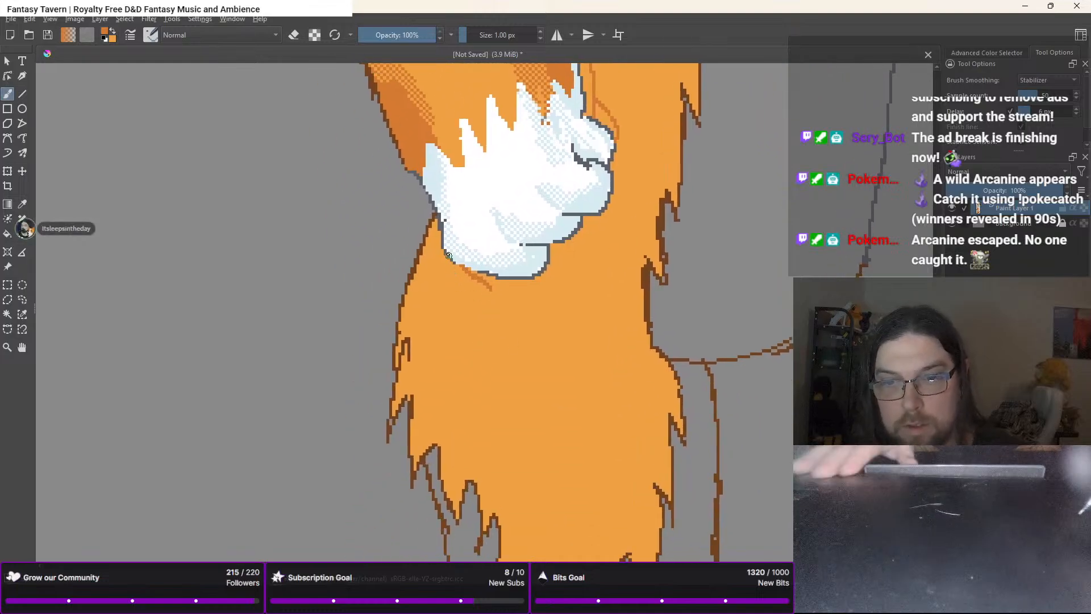
pyautogui.moveTo(434, 237); pyautogui.dragTo(421, 307)
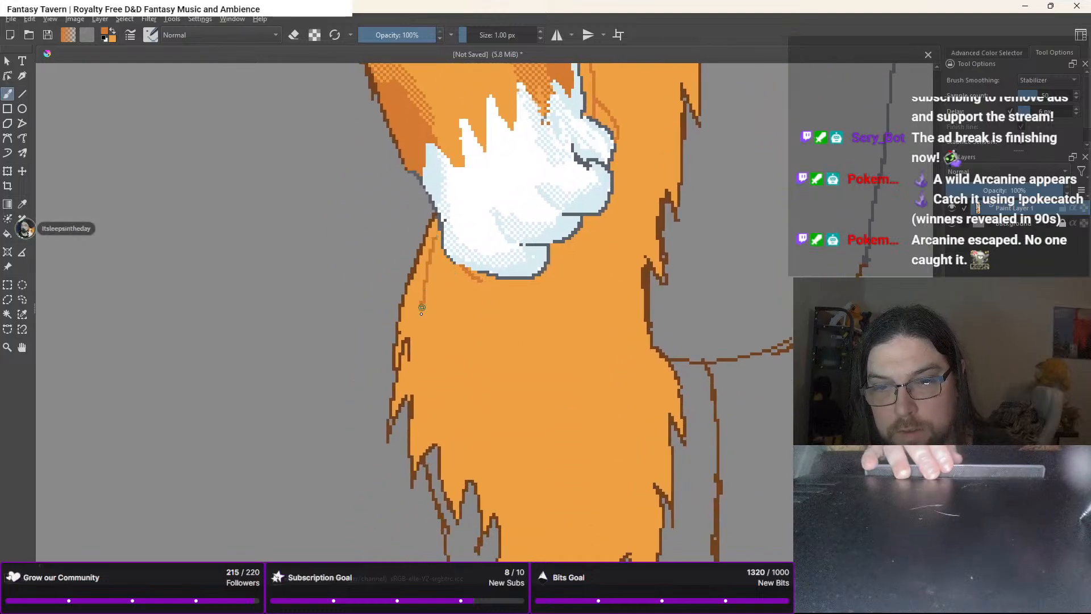
pyautogui.moveTo(419, 364); pyautogui.dragTo(415, 456)
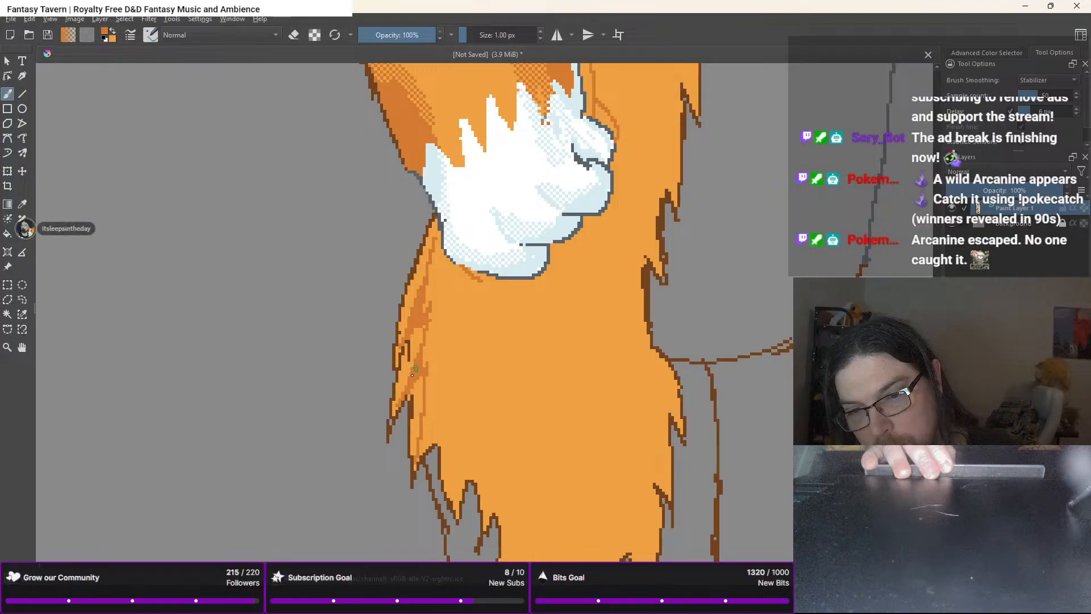
pyautogui.moveTo(426, 342); pyautogui.dragTo(433, 312)
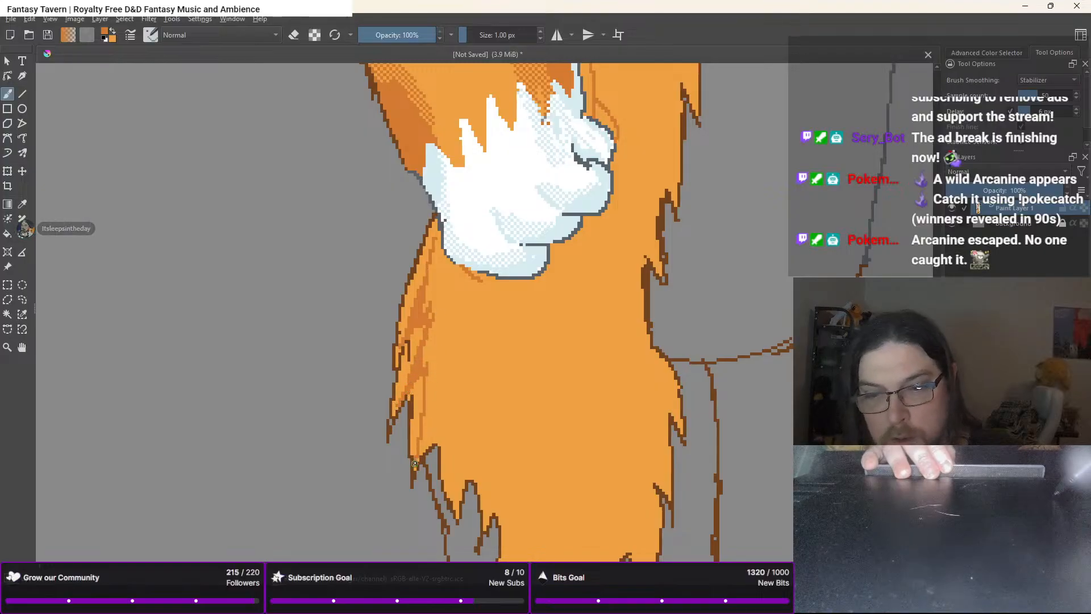
pyautogui.moveTo(421, 454)
pyautogui.mouseDown()
pyautogui.moveTo(439, 388)
pyautogui.moveTo(432, 414)
pyautogui.moveTo(433, 362)
pyautogui.mouseUp()
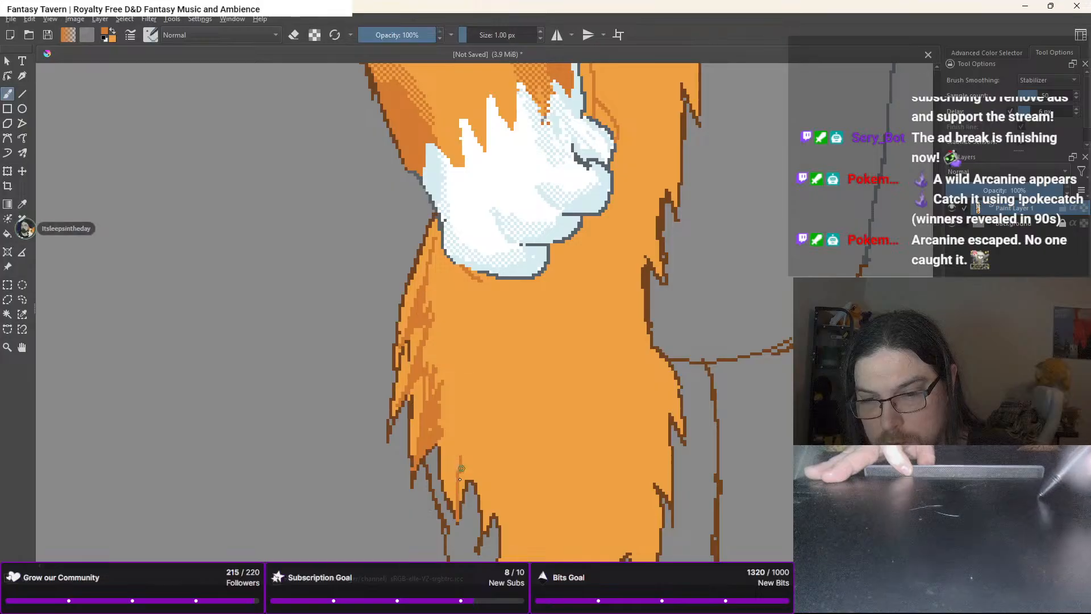
pyautogui.moveTo(455, 499); pyautogui.dragTo(454, 452)
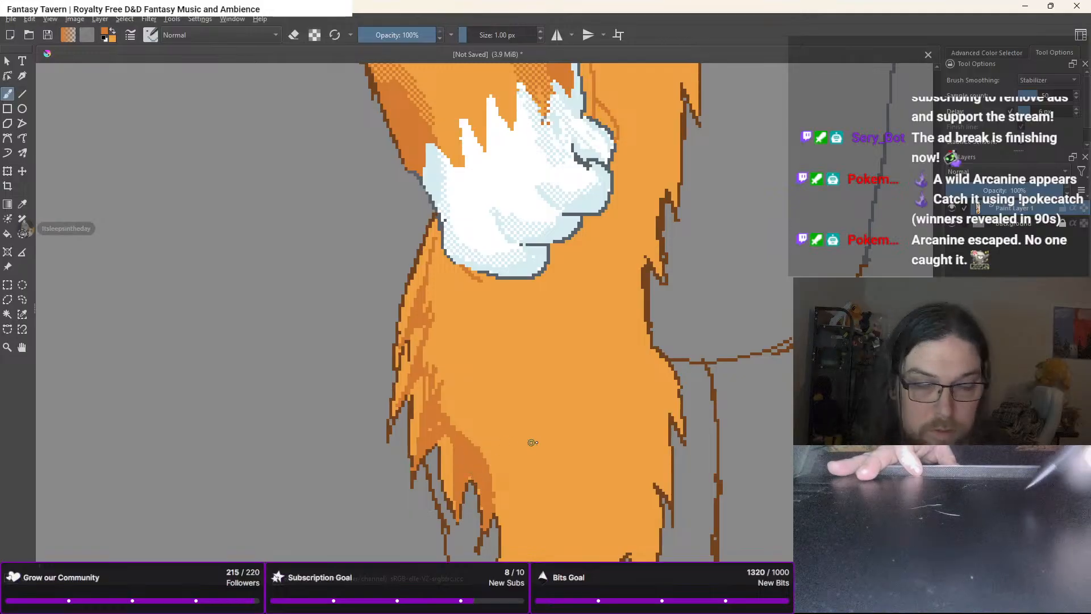
# Extend the darker orange shading down into the bottom fur tufts, and outline a curved clump above the middle ones
pyautogui.moveTo(545, 431); pyautogui.dragTo(480, 154)
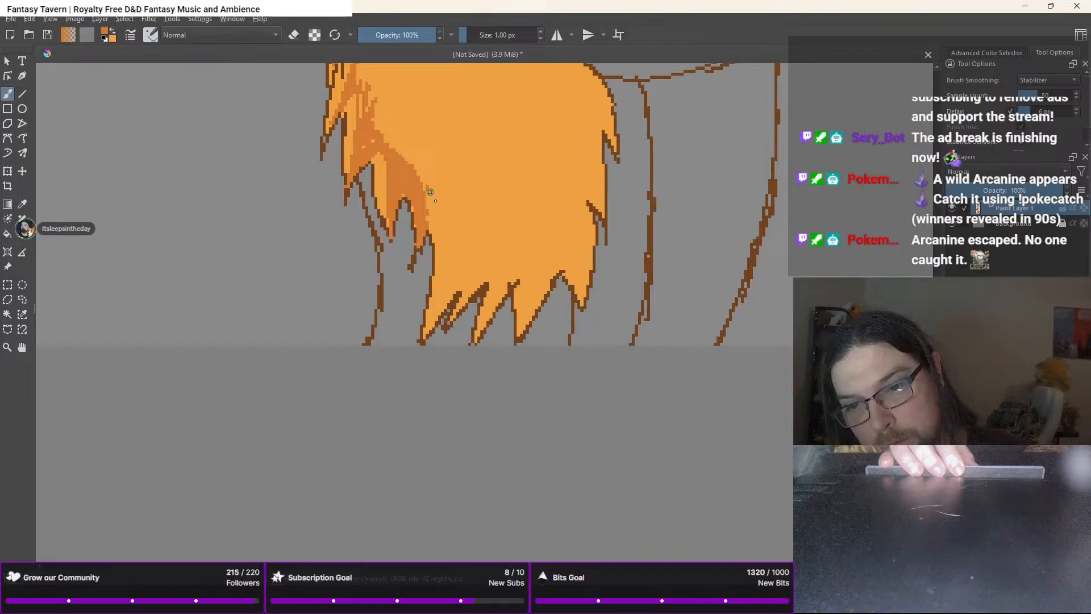
pyautogui.moveTo(430, 192); pyautogui.dragTo(445, 235)
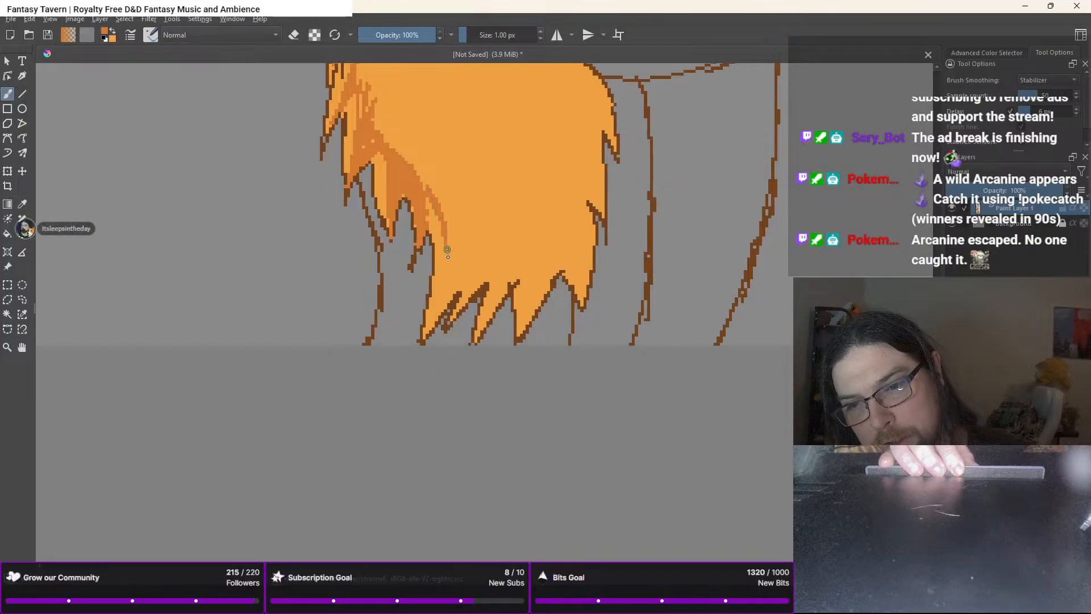
pyautogui.moveTo(445, 285); pyautogui.dragTo(434, 317)
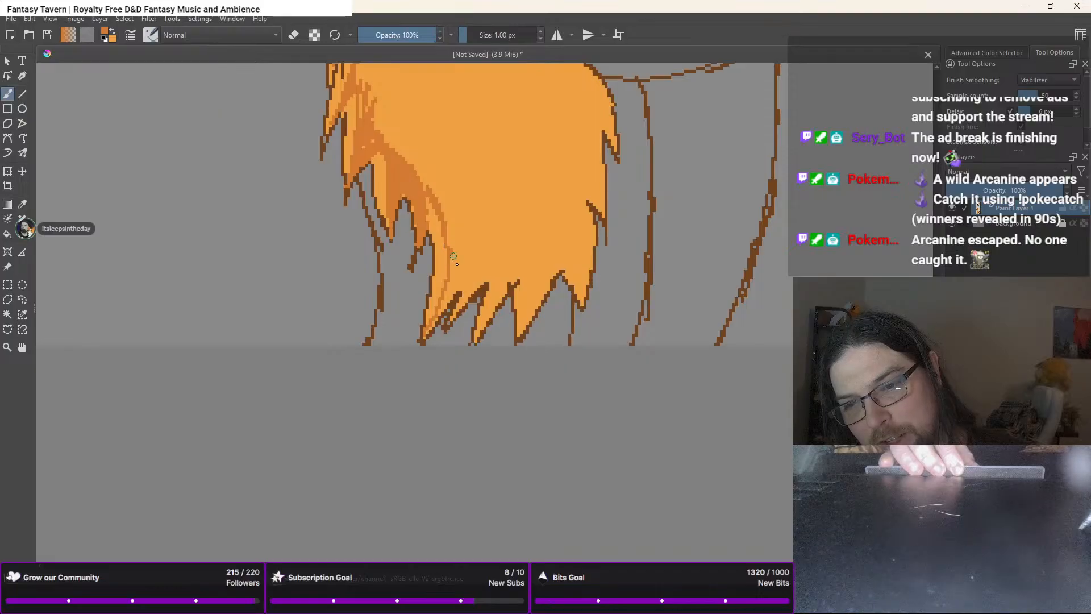
pyautogui.moveTo(454, 256); pyautogui.dragTo(466, 283)
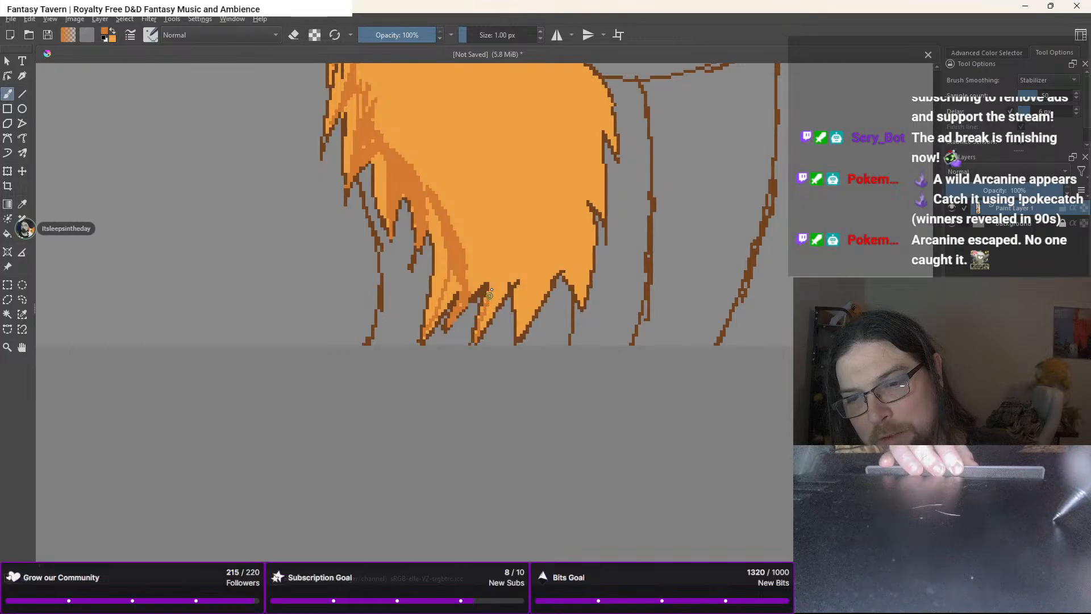
pyautogui.moveTo(501, 257); pyautogui.dragTo(465, 266)
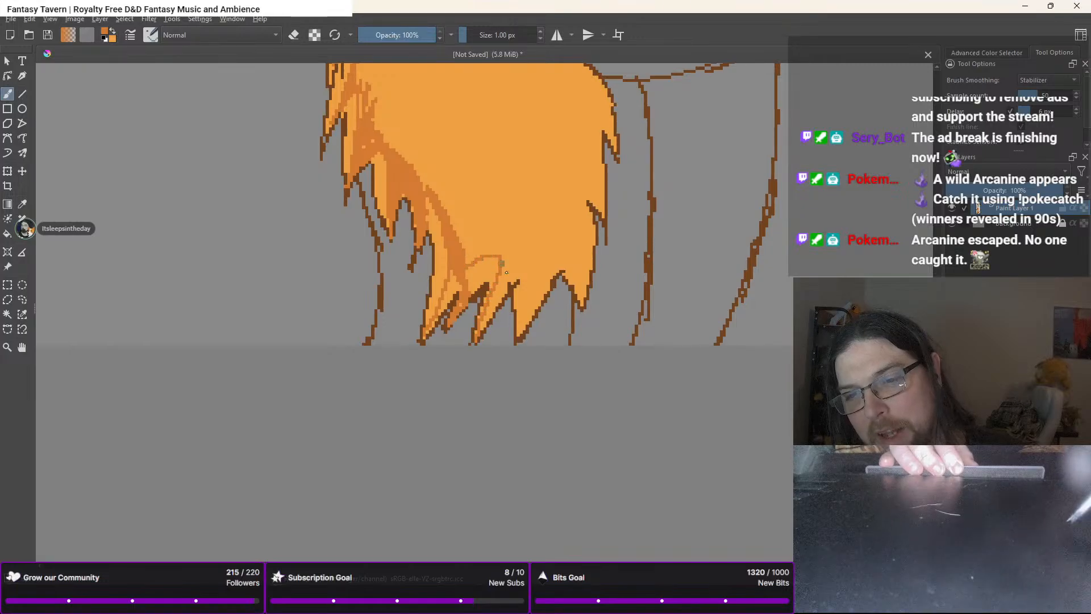
pyautogui.moveTo(479, 337); pyautogui.dragTo(487, 320)
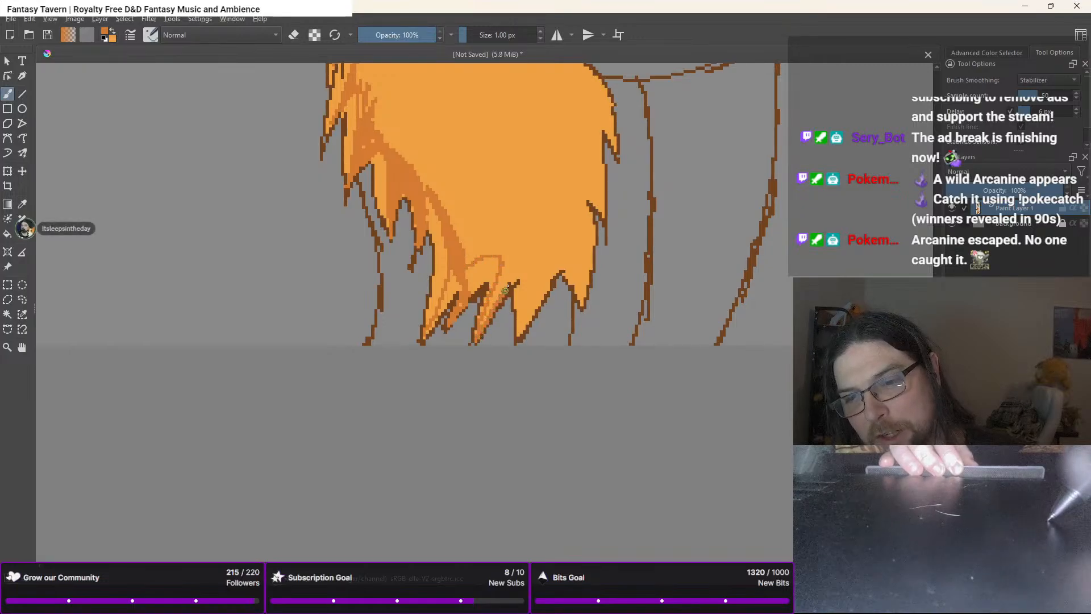
# Shade the last bottom tufts in darker orange and outline shadow clumps up the body-side edge of the fur to the bulging tuft
pyautogui.moveTo(523, 286)
pyautogui.mouseDown()
pyautogui.moveTo(518, 332)
pyautogui.moveTo(559, 266)
pyautogui.moveTo(583, 302)
pyautogui.moveTo(587, 271)
pyautogui.moveTo(568, 250)
pyautogui.moveTo(588, 303)
pyautogui.moveTo(566, 259)
pyautogui.moveTo(578, 297)
pyautogui.moveTo(562, 270)
pyautogui.moveTo(578, 287)
pyautogui.mouseUp()
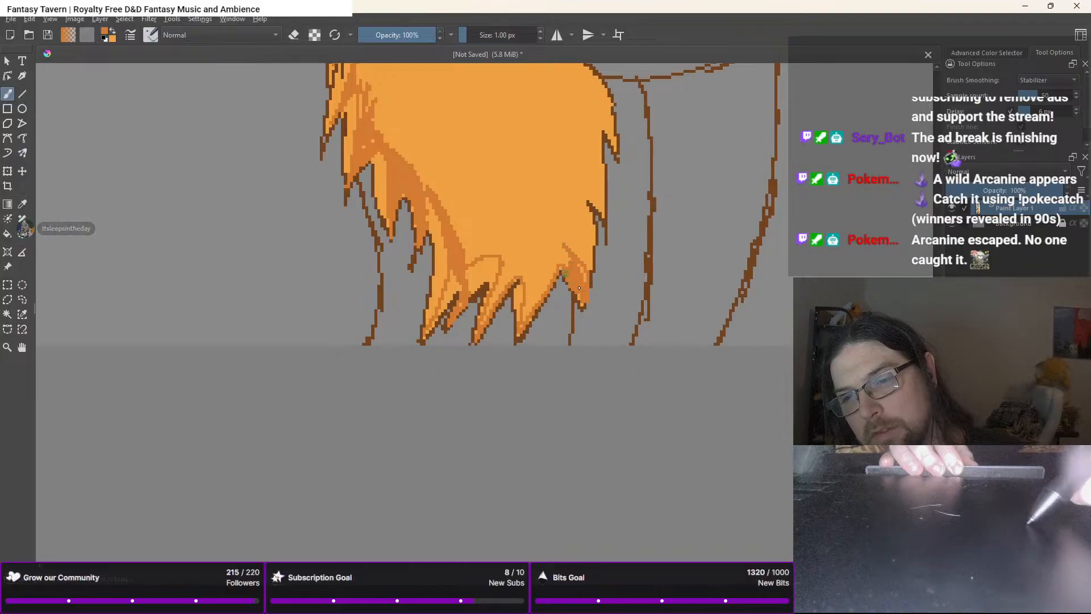
pyautogui.moveTo(552, 239); pyautogui.dragTo(572, 271)
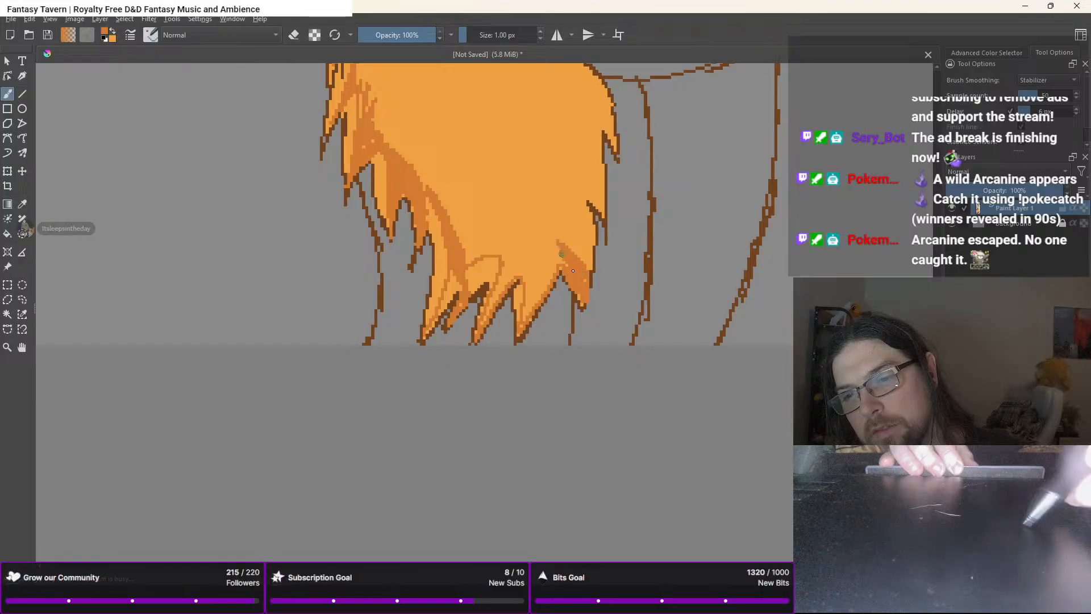
pyautogui.moveTo(557, 232)
pyautogui.mouseDown()
pyautogui.moveTo(571, 197)
pyautogui.moveTo(602, 217)
pyautogui.moveTo(589, 179)
pyautogui.moveTo(565, 156)
pyautogui.moveTo(591, 116)
pyautogui.moveTo(624, 152)
pyautogui.moveTo(597, 113)
pyautogui.moveTo(569, 99)
pyautogui.moveTo(609, 137)
pyautogui.mouseUp()
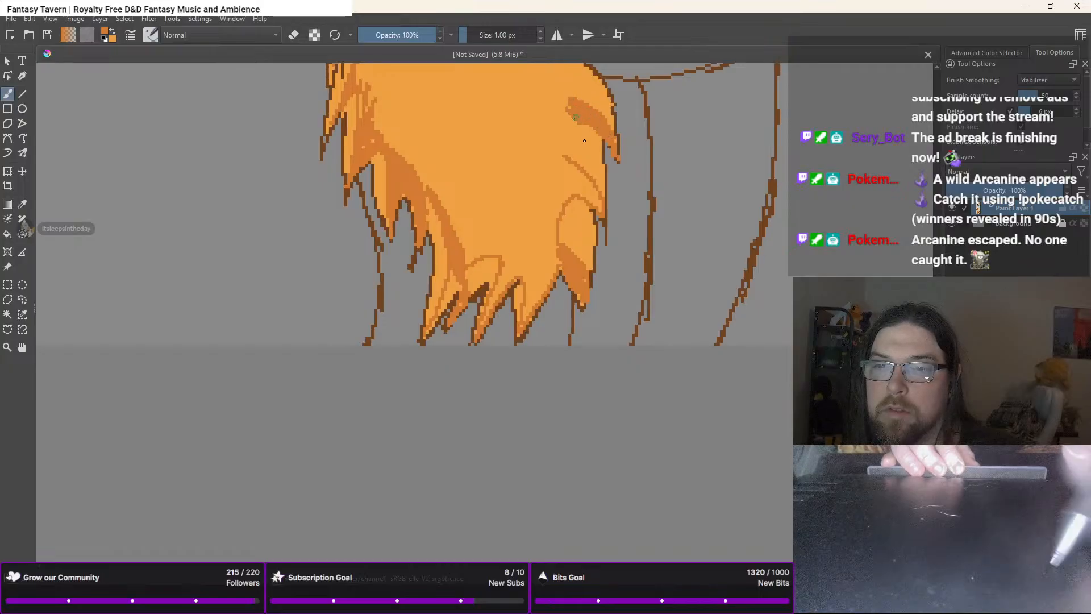
pyautogui.moveTo(576, 120)
pyautogui.mouseDown()
pyautogui.moveTo(598, 207)
pyautogui.moveTo(584, 161)
pyautogui.moveTo(594, 173)
pyautogui.mouseUp()
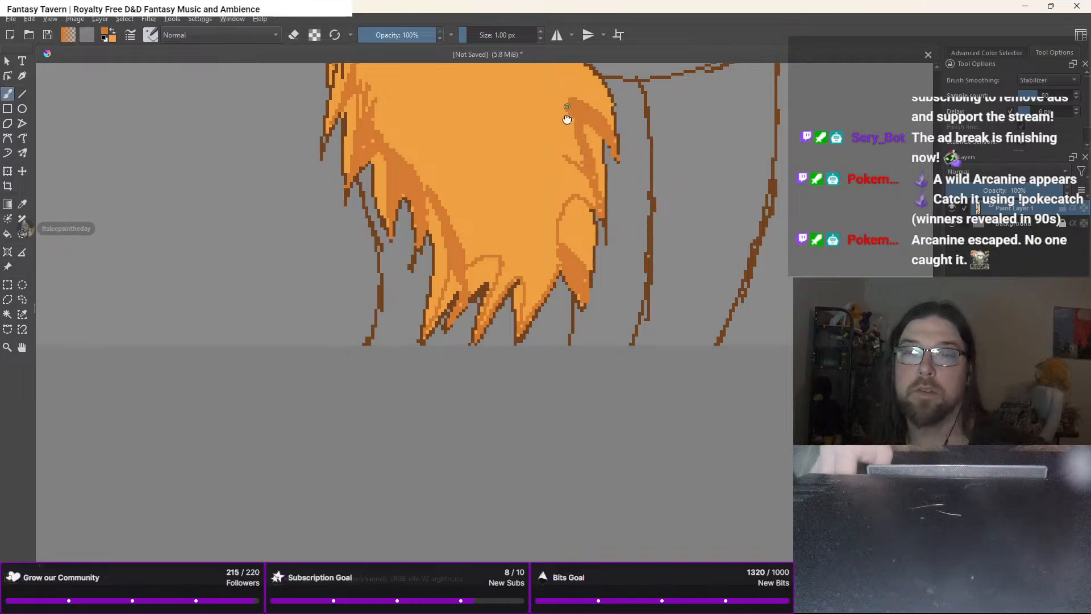
# Continue the darker orange shadow outline up the fur's body-side edge, linking the tufts from the belly line to beneath the chest fur
pyautogui.moveTo(565, 114); pyautogui.dragTo(542, 287)
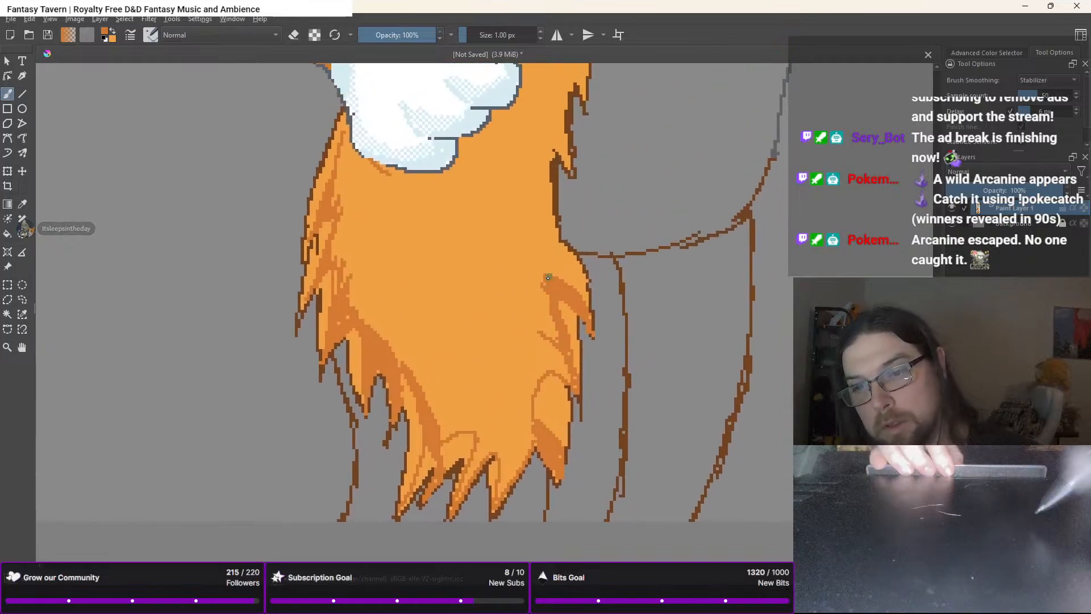
pyautogui.moveTo(544, 243)
pyautogui.mouseDown()
pyautogui.moveTo(545, 283)
pyautogui.moveTo(549, 239)
pyautogui.mouseUp()
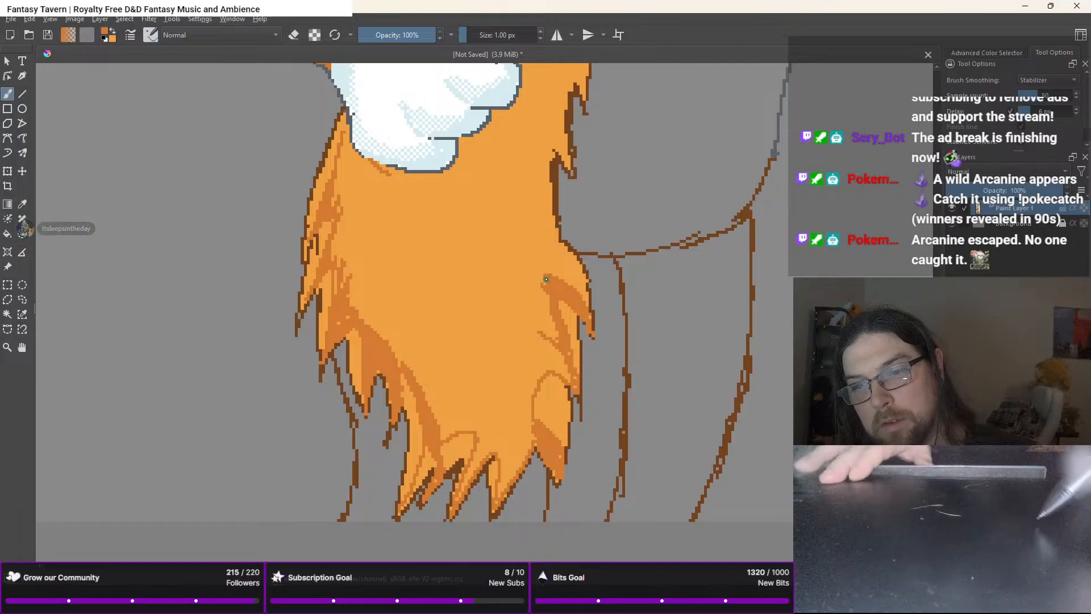
pyautogui.moveTo(544, 276)
pyautogui.mouseDown()
pyautogui.moveTo(533, 176)
pyautogui.moveTo(545, 135)
pyautogui.moveTo(561, 149)
pyautogui.mouseUp()
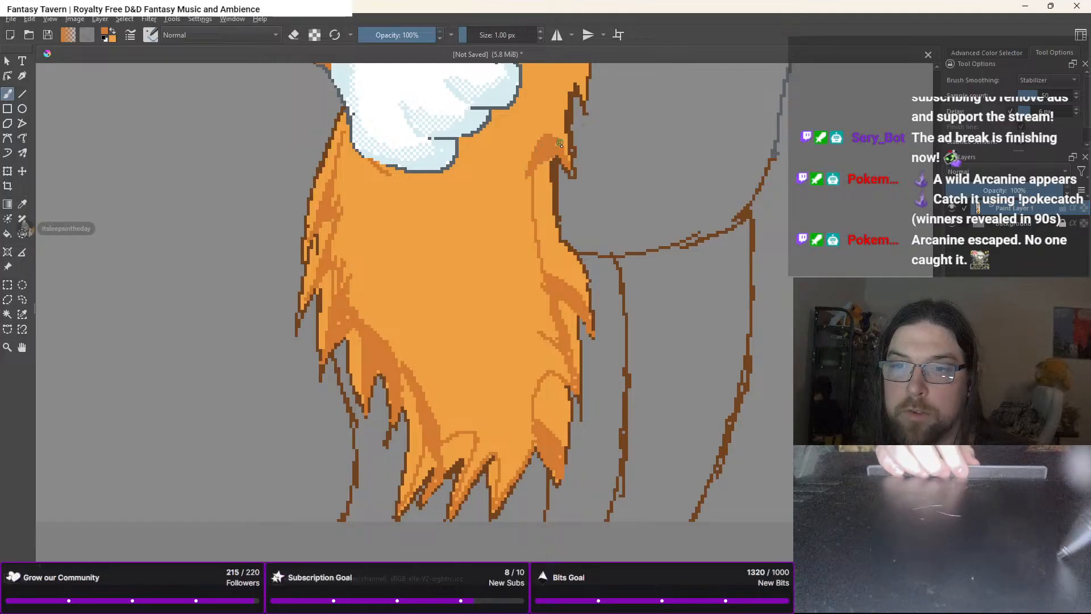
pyautogui.moveTo(559, 144); pyautogui.dragTo(542, 315)
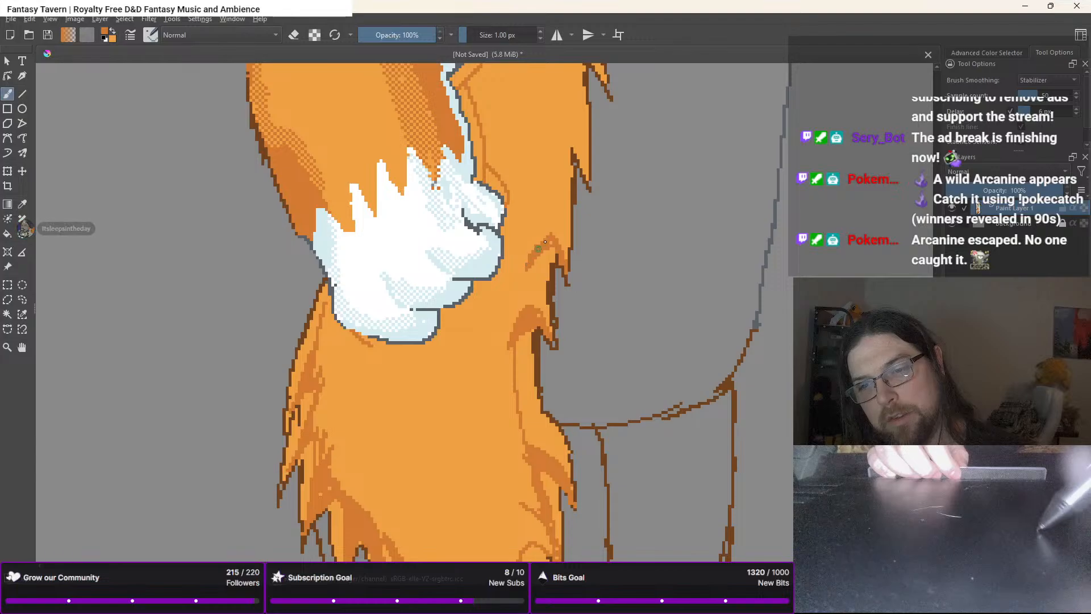
pyautogui.moveTo(528, 265); pyautogui.dragTo(516, 333)
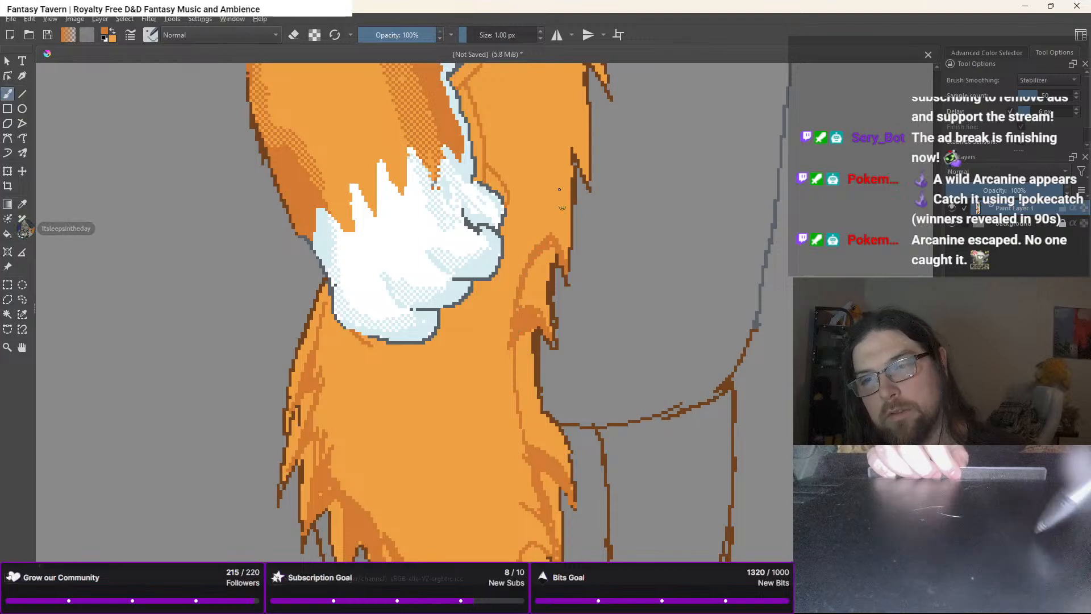
pyautogui.moveTo(586, 181)
pyautogui.mouseDown()
pyautogui.moveTo(575, 138)
pyautogui.moveTo(539, 183)
pyautogui.moveTo(531, 252)
pyautogui.mouseUp()
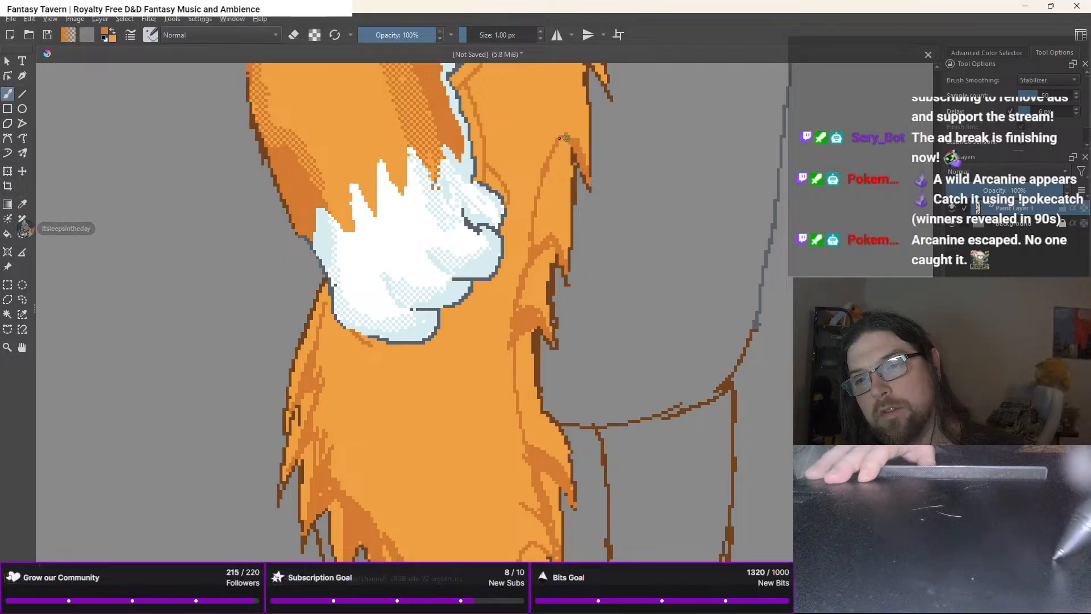
pyautogui.moveTo(558, 138)
pyautogui.mouseDown()
pyautogui.moveTo(524, 311)
pyautogui.moveTo(540, 222)
pyautogui.moveTo(569, 252)
pyautogui.moveTo(531, 233)
pyautogui.mouseUp()
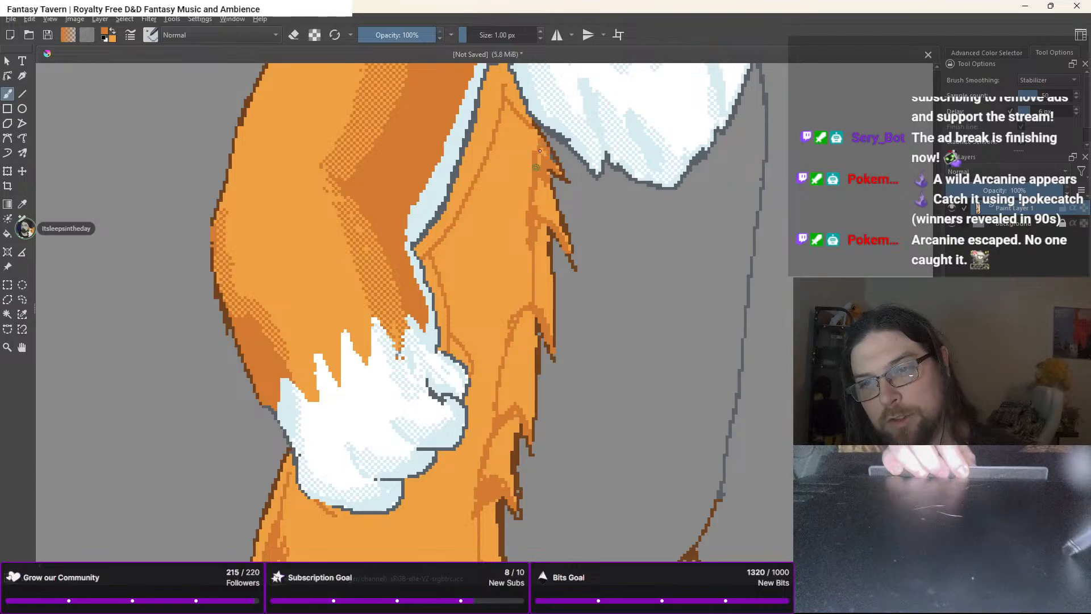
pyautogui.moveTo(517, 256)
pyautogui.mouseDown()
pyautogui.moveTo(517, 308)
pyautogui.moveTo(527, 238)
pyautogui.moveTo(525, 297)
pyautogui.moveTo(530, 264)
pyautogui.mouseUp()
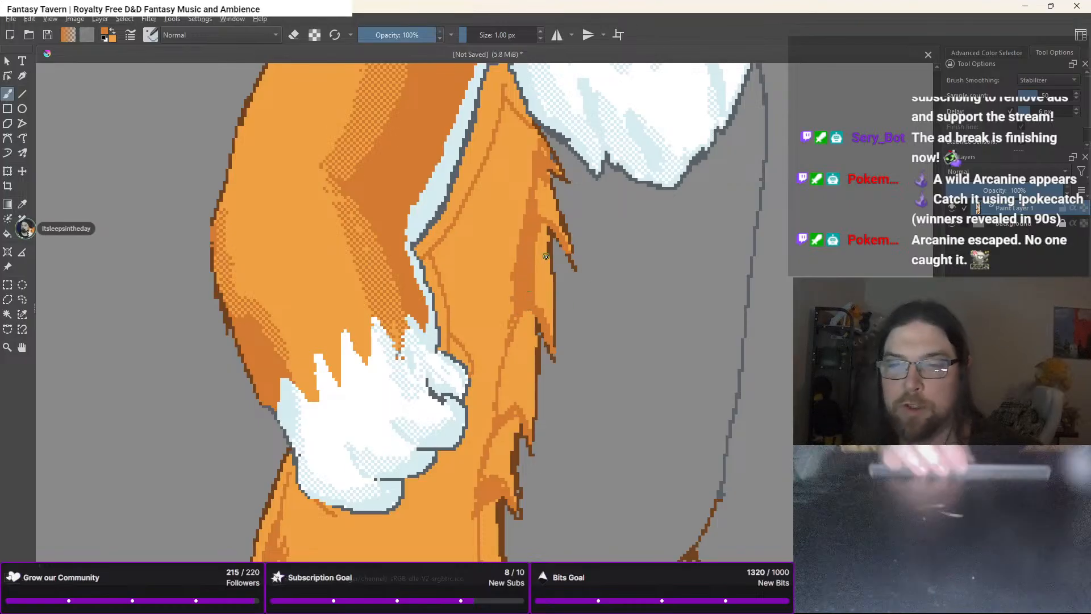
# Fill the outlined shadow areas along the fur's body-side edge with darker orange, from beneath the chest down to the large lower tuft
pyautogui.press('f')
pyautogui.click(538, 272)
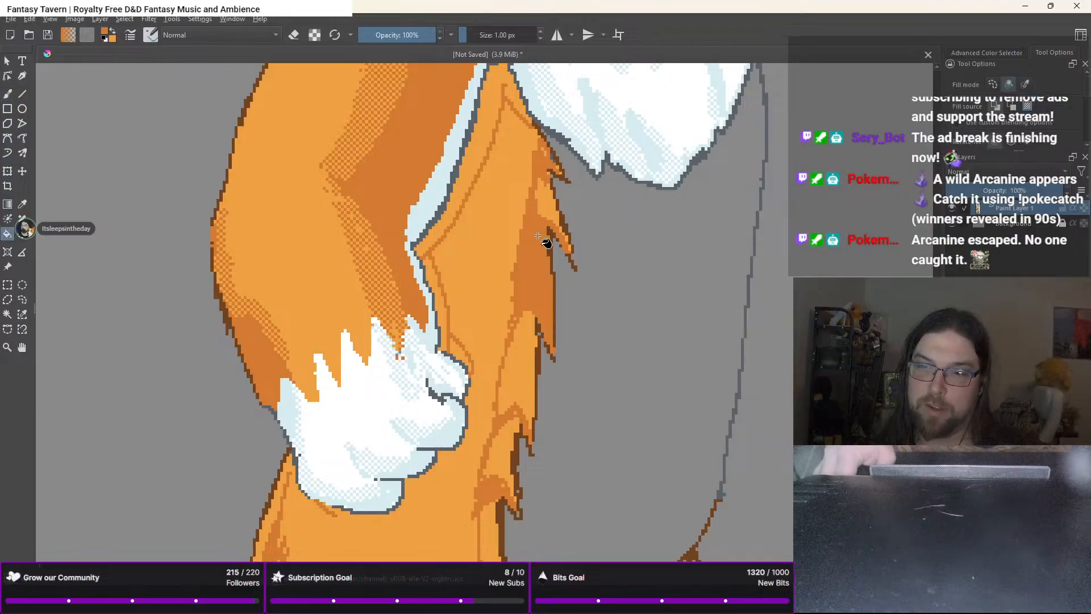
pyautogui.click(540, 205)
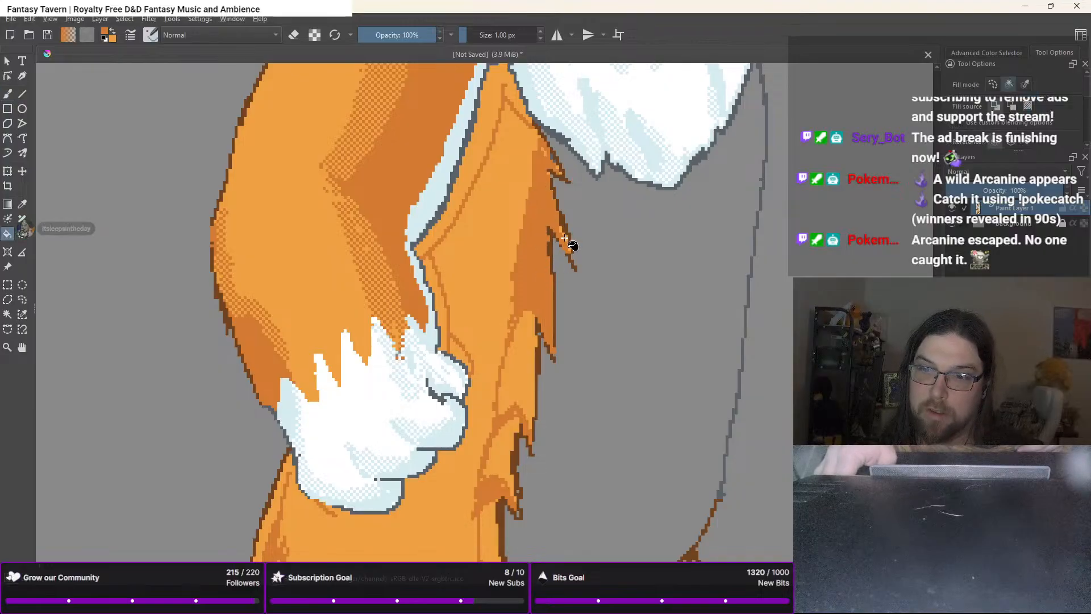
pyautogui.click(528, 370)
pyautogui.moveTo(514, 354); pyautogui.dragTo(539, 175)
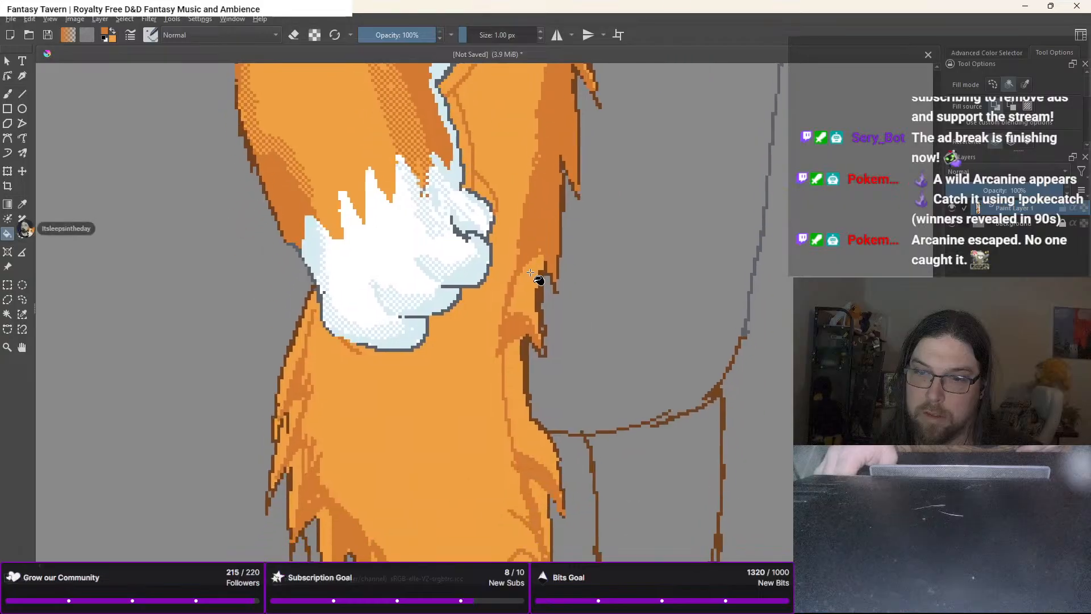
pyautogui.click(527, 274)
pyautogui.moveTo(520, 364); pyautogui.dragTo(521, 283)
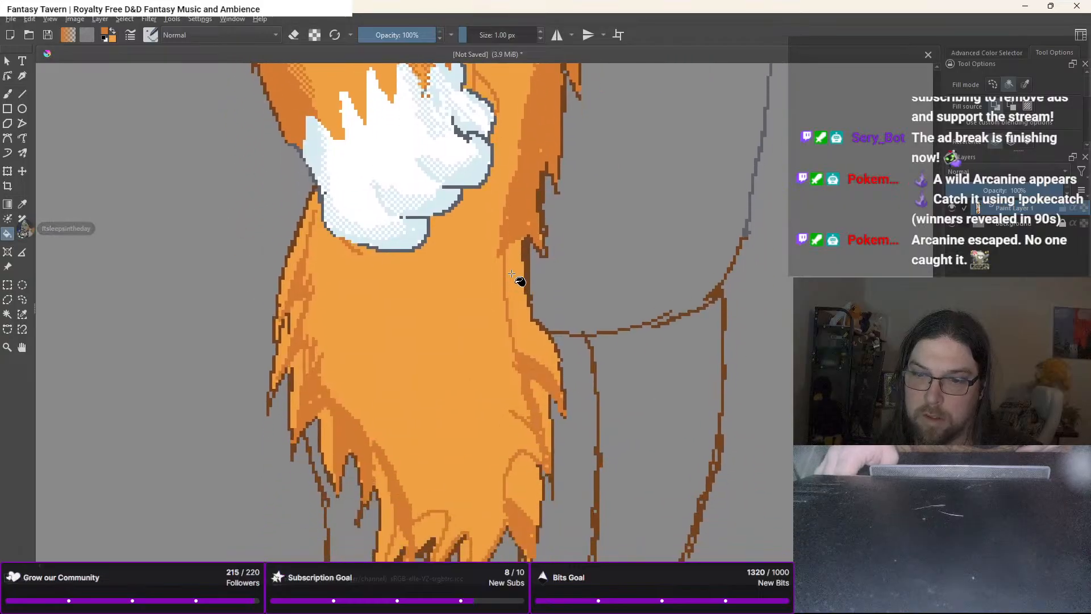
pyautogui.click(518, 271)
pyautogui.click(544, 399)
pyautogui.moveTo(531, 458); pyautogui.dragTo(533, 380)
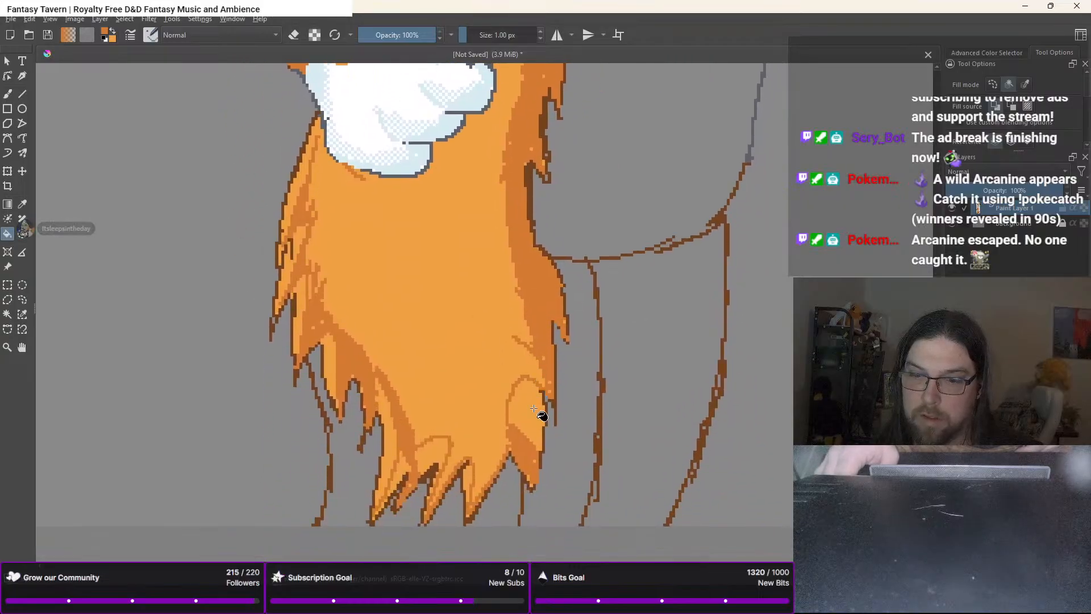
pyautogui.click(536, 415)
# Fill the remaining light gaps in the bottom tufts and the lower outer-edge tufts with darker orange
pyautogui.click(468, 480)
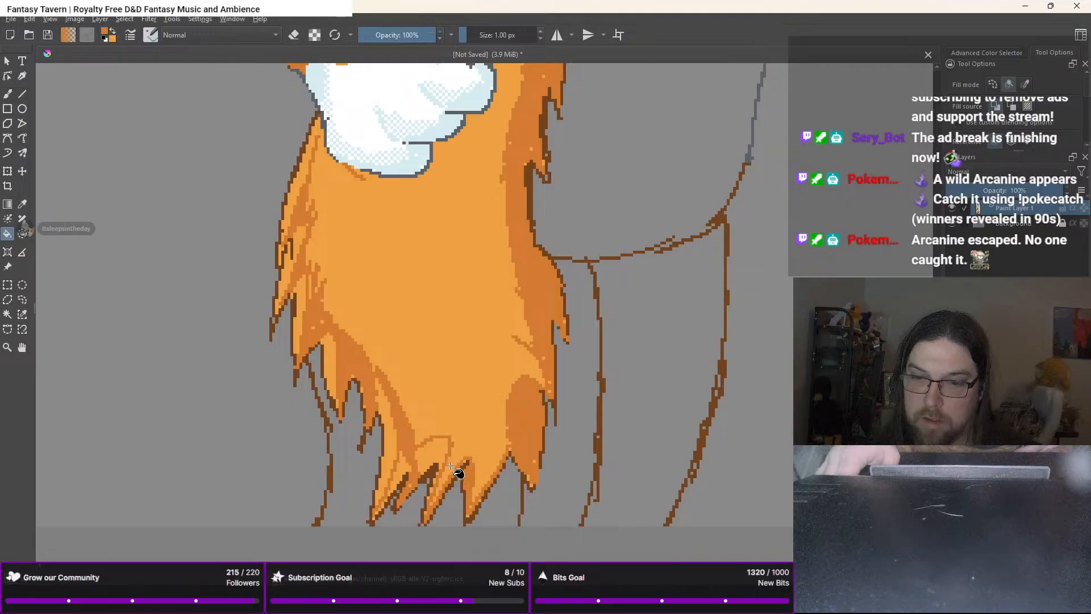
pyautogui.click(436, 461)
pyautogui.click(397, 477)
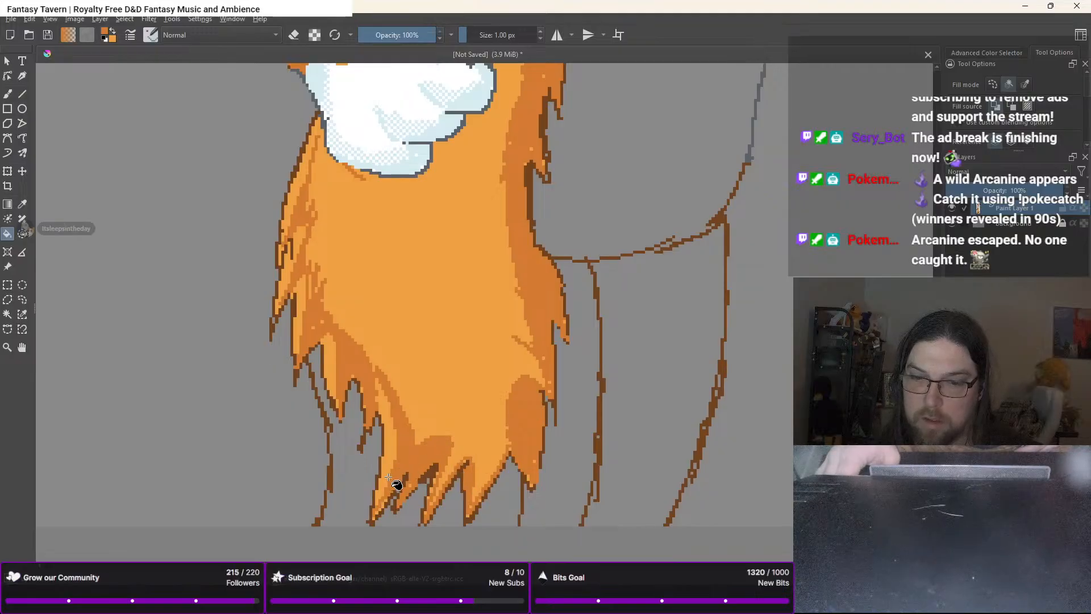
pyautogui.click(394, 475)
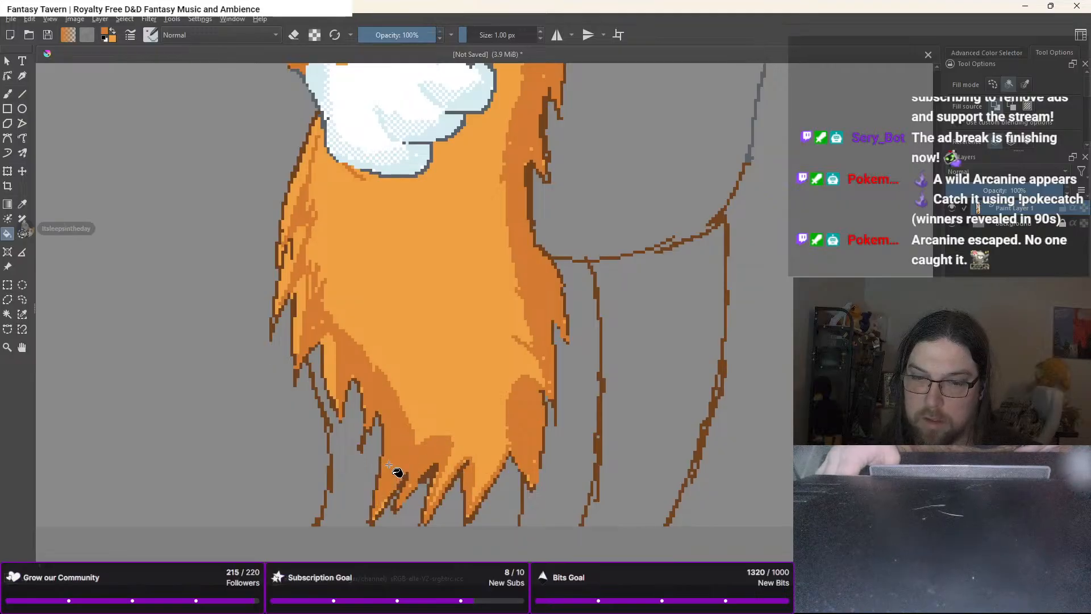
pyautogui.click(335, 374)
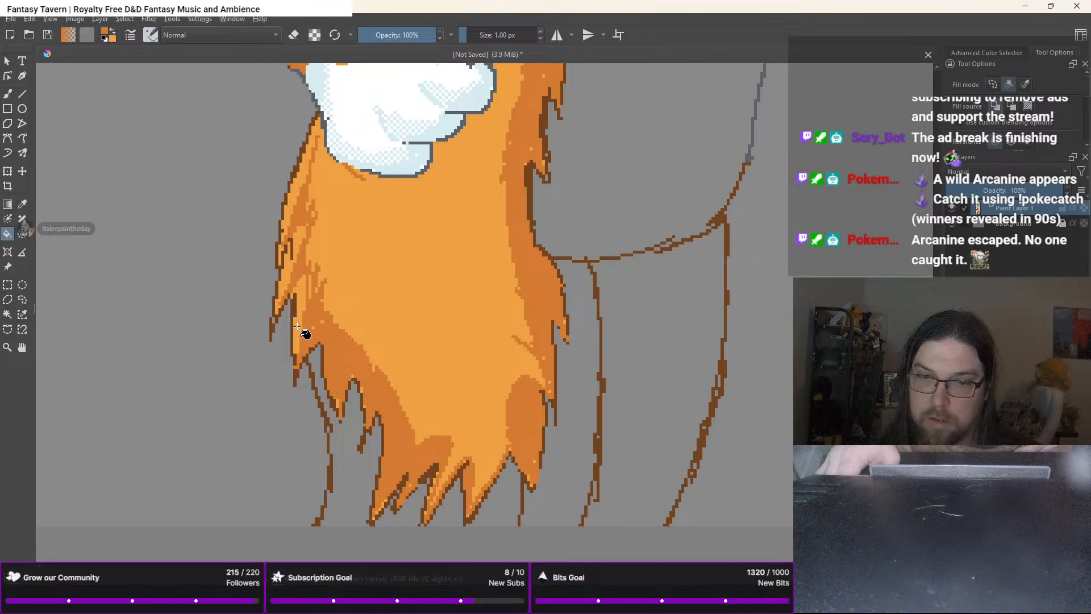
pyautogui.click(305, 332)
pyautogui.click(290, 271)
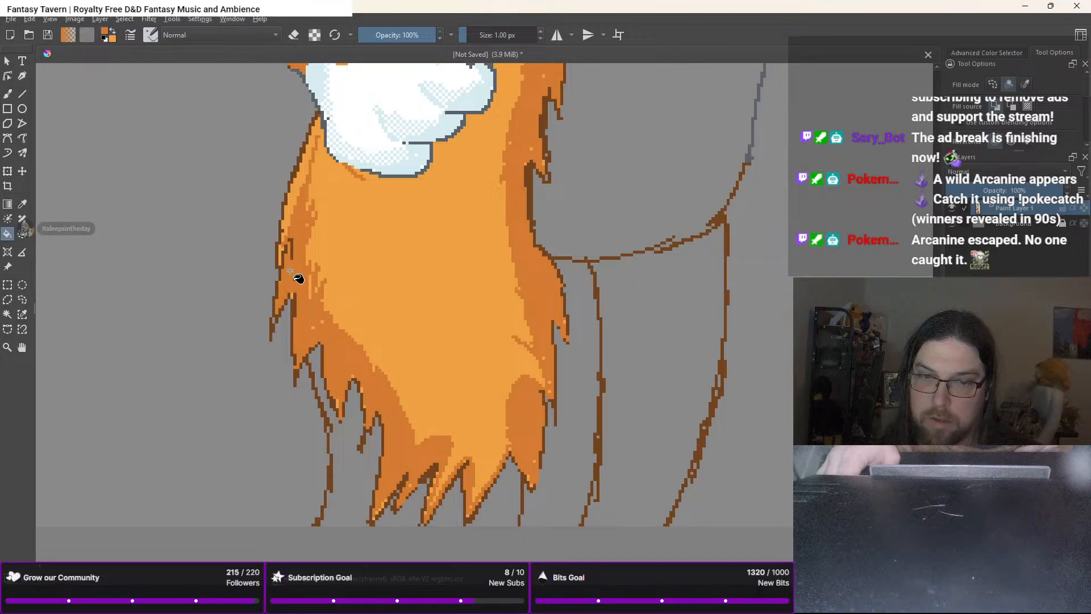
# Close the shadow outline beside the paw and fill the upper outer-edge strip of fur with darker orange
pyautogui.click(291, 211)
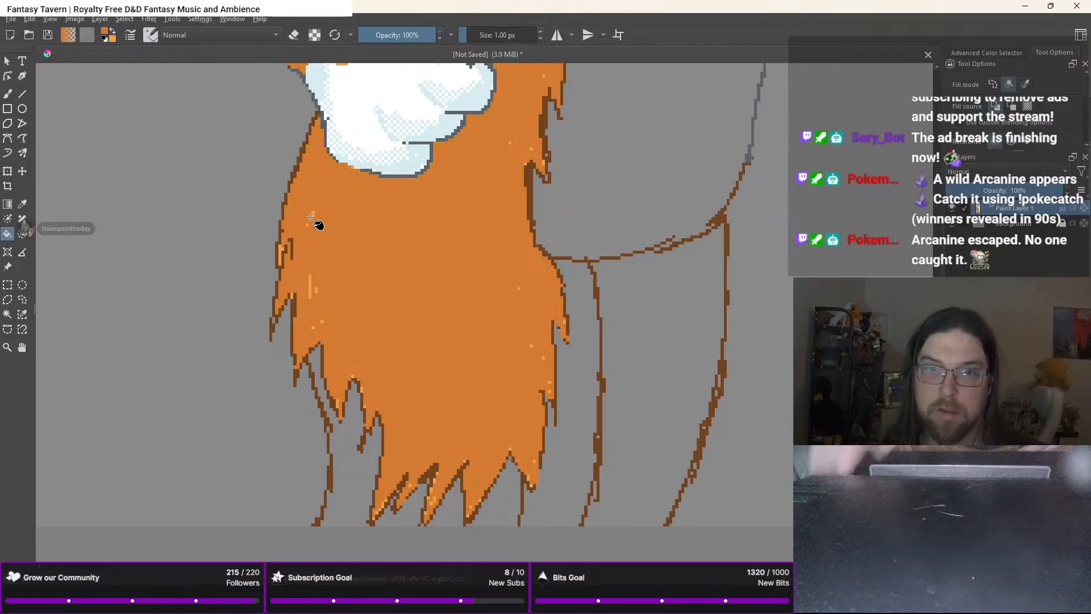
pyautogui.hotkey('ctrl', 'z')
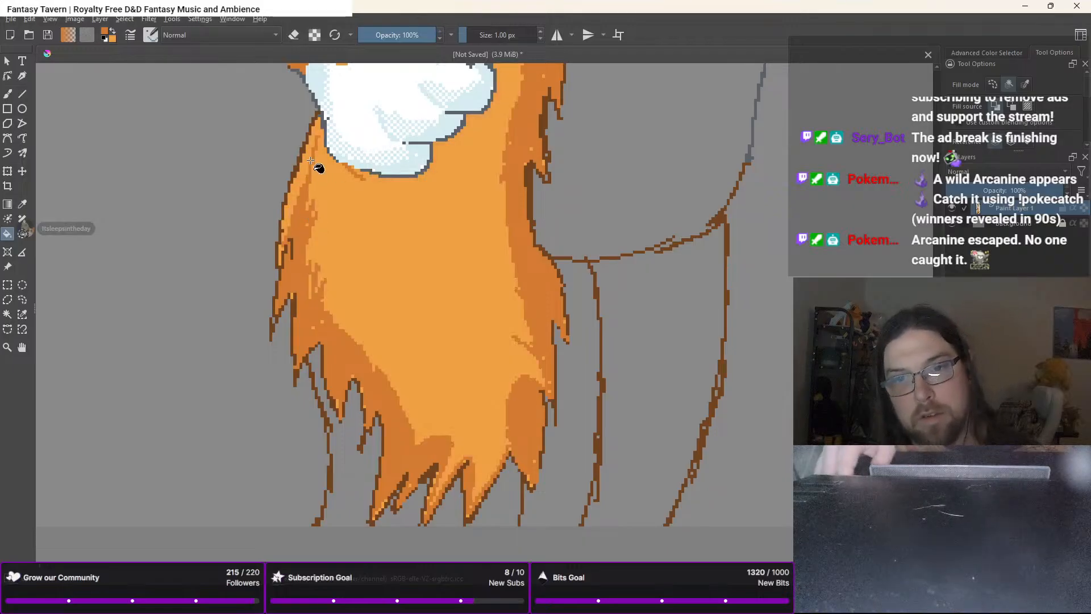
pyautogui.press('b')
pyautogui.scroll(2, 335, 128)
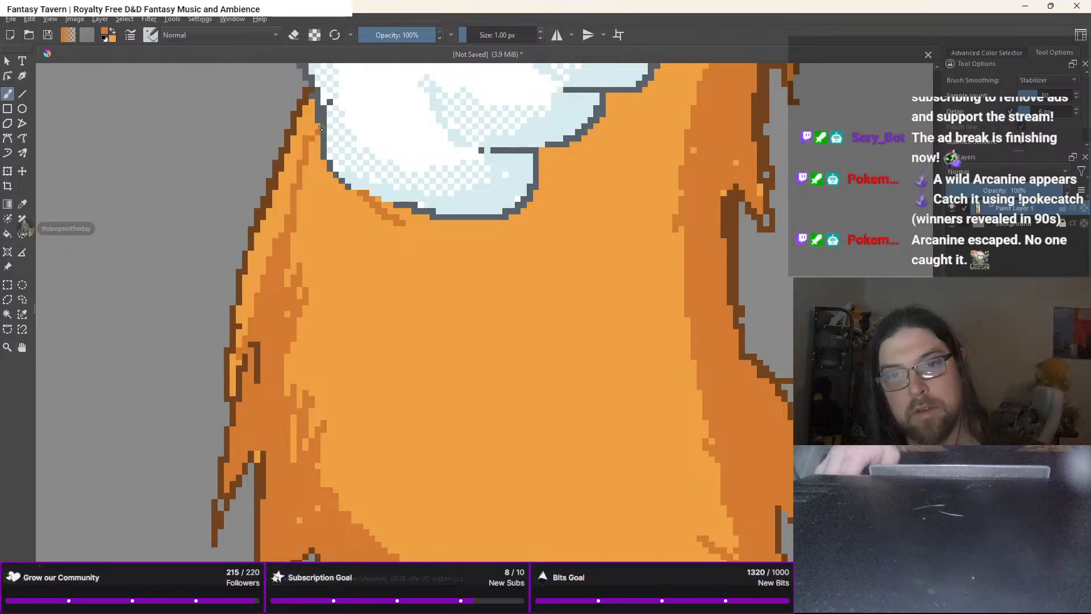
pyautogui.press('f')
pyautogui.scroll(-2, 312, 134)
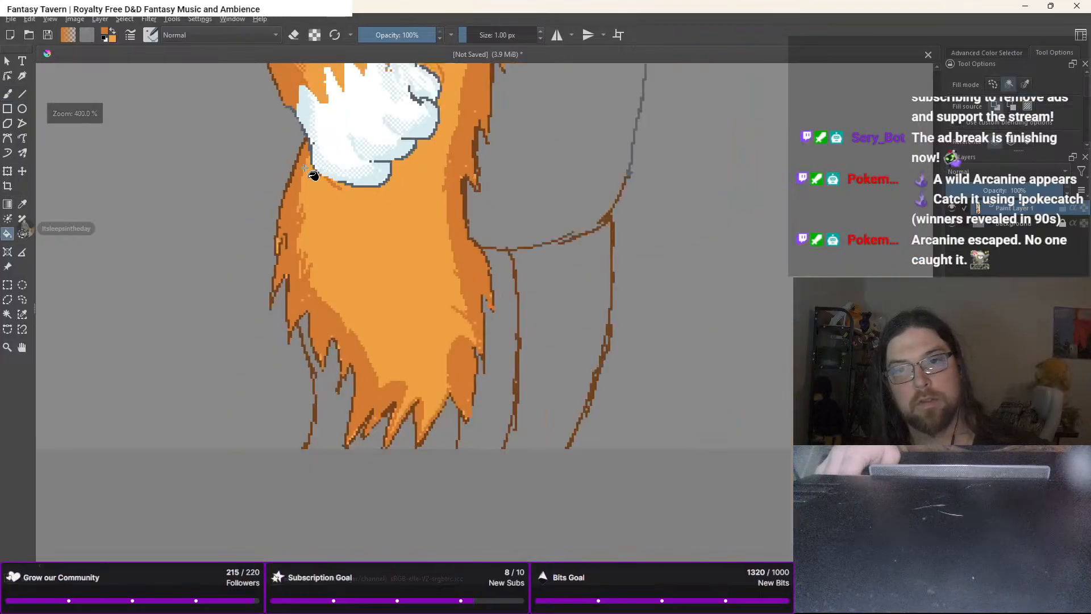
# Outline a narrow darker orange shadow following the paw's lower edge, from the outer fur edge around the toes
pyautogui.press('b')
pyautogui.scroll(2, 329, 229)
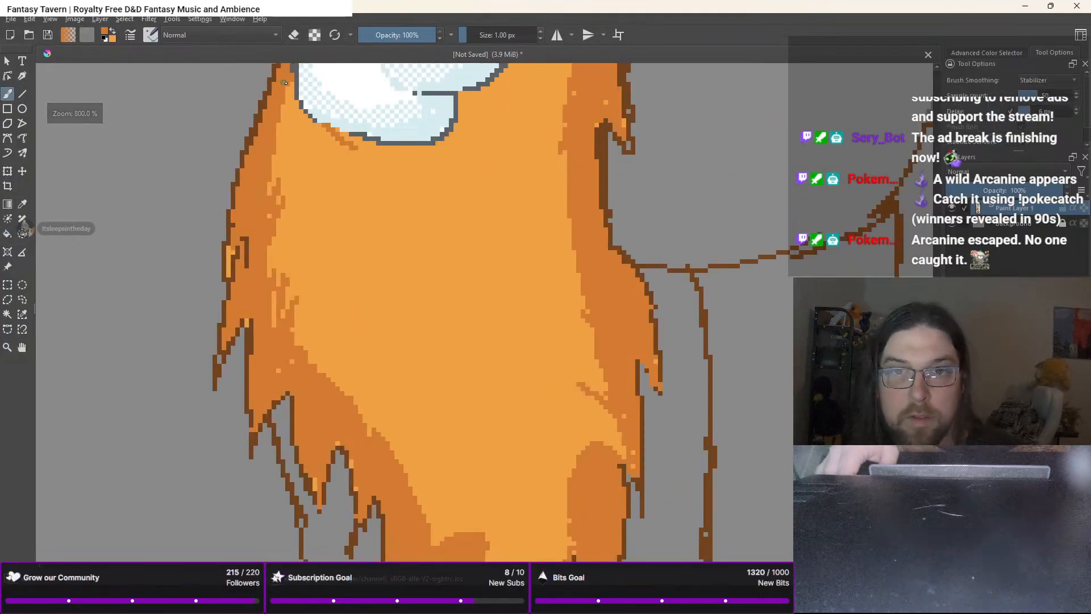
pyautogui.moveTo(286, 90); pyautogui.dragTo(321, 137)
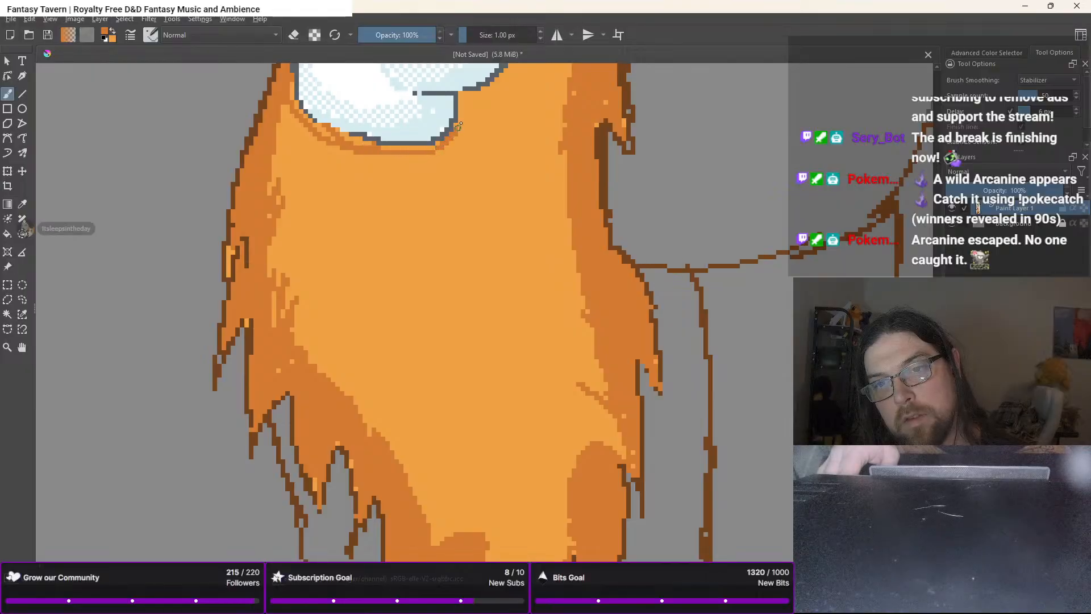
pyautogui.moveTo(469, 100); pyautogui.dragTo(468, 92)
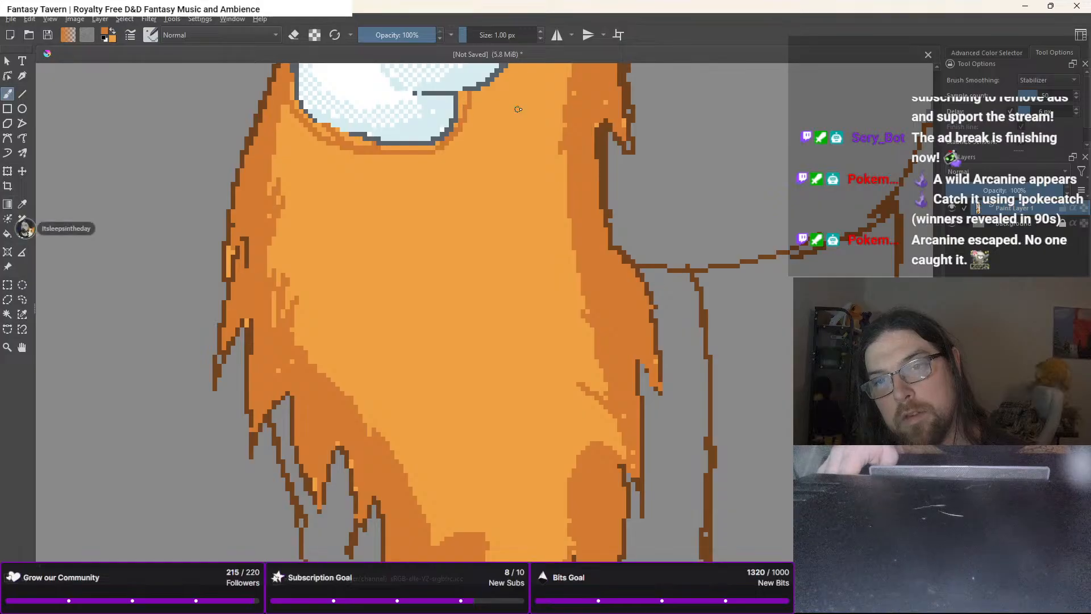
pyautogui.moveTo(516, 127); pyautogui.dragTo(394, 308)
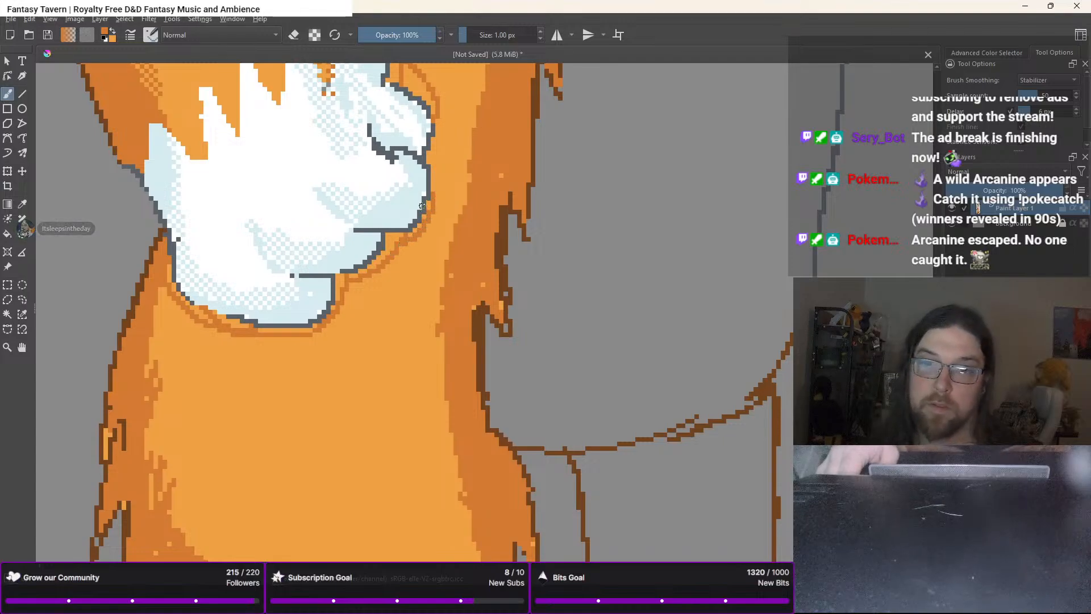
# Fill the outlined shadow strip following the paw's toes and the forearm's inner edge with darker orange, undoing fills that hit the outline
pyautogui.press('f')
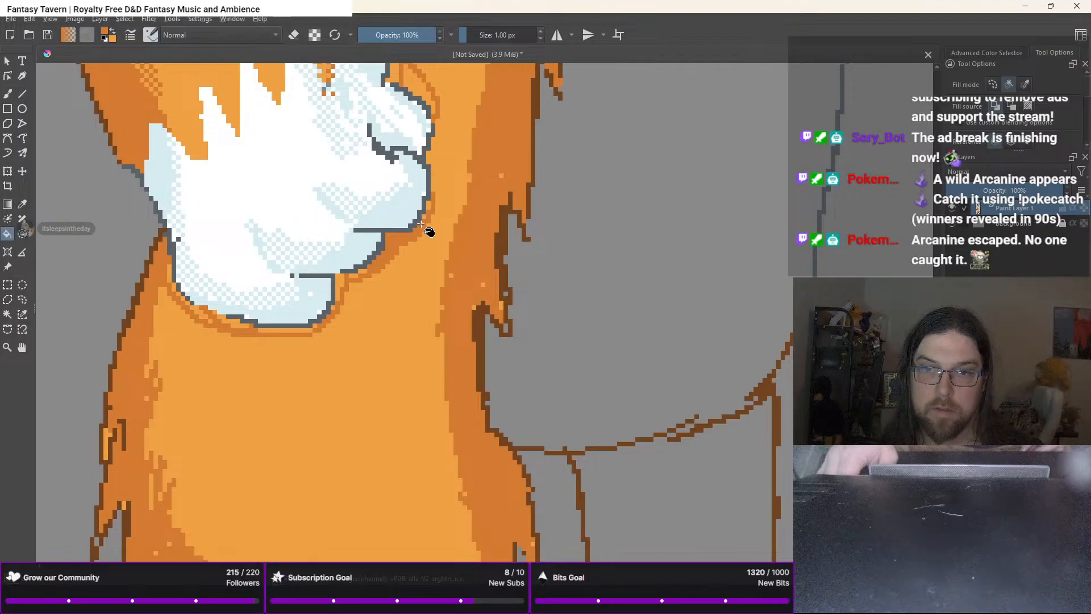
pyautogui.click(422, 220)
pyautogui.hotkey('ctrl', 'z')
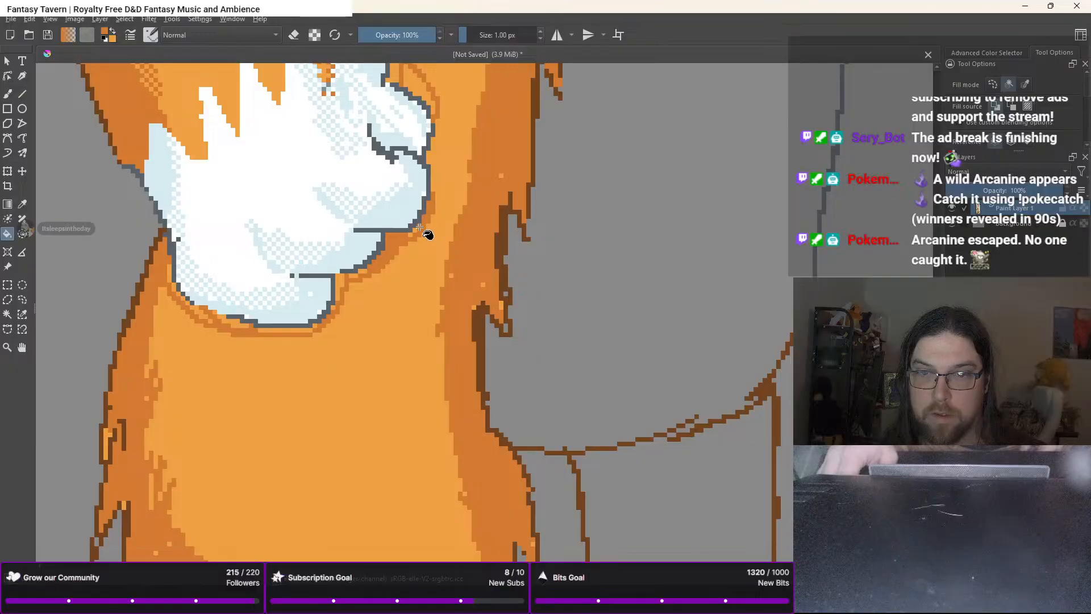
pyautogui.click(410, 235)
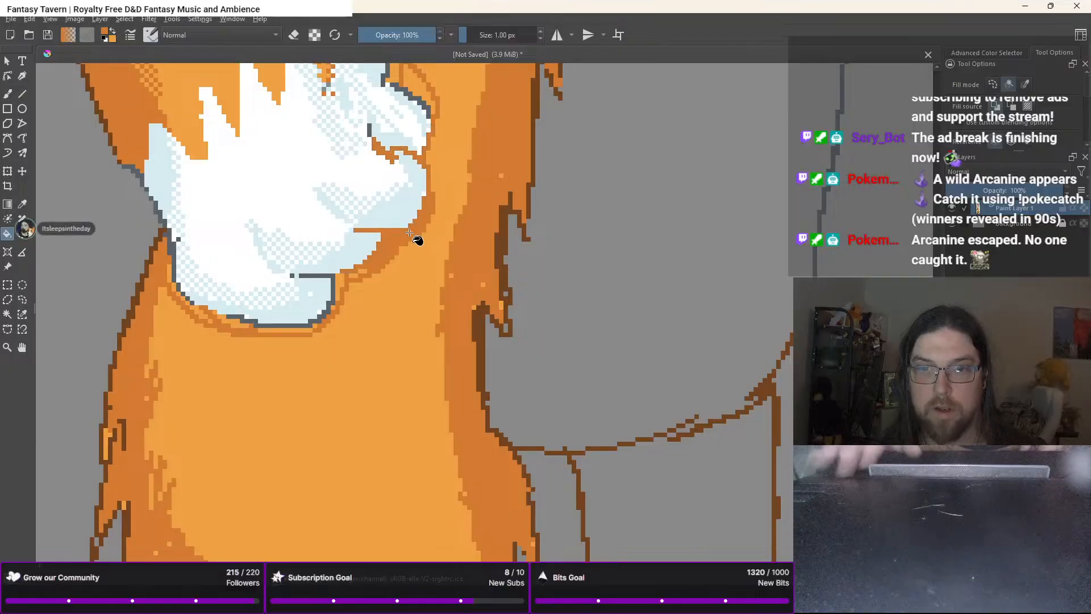
pyautogui.hotkey('ctrl', 'z')
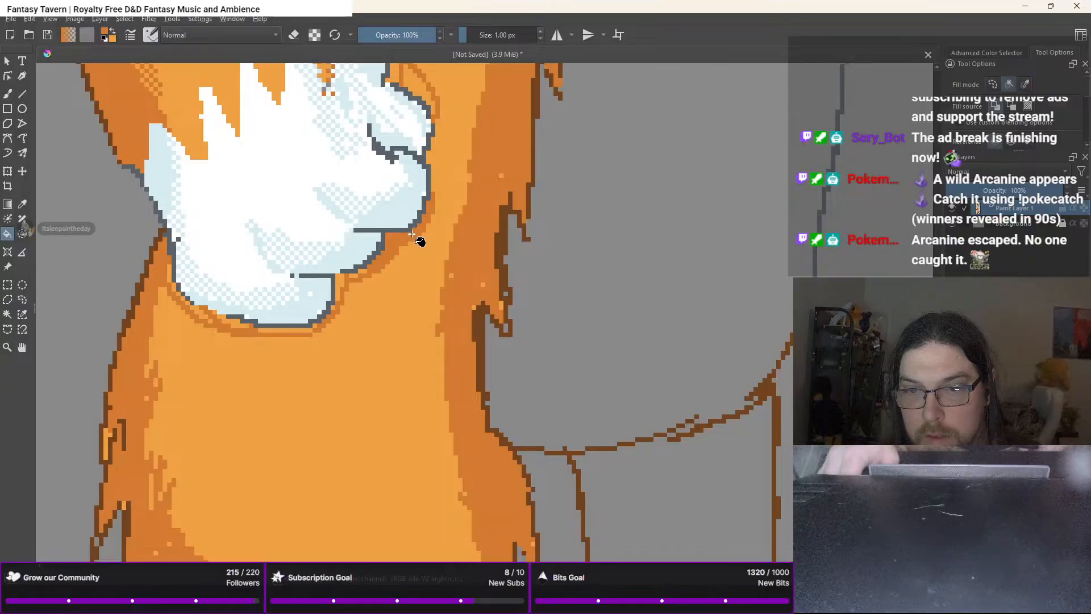
pyautogui.scroll(5, 421, 182)
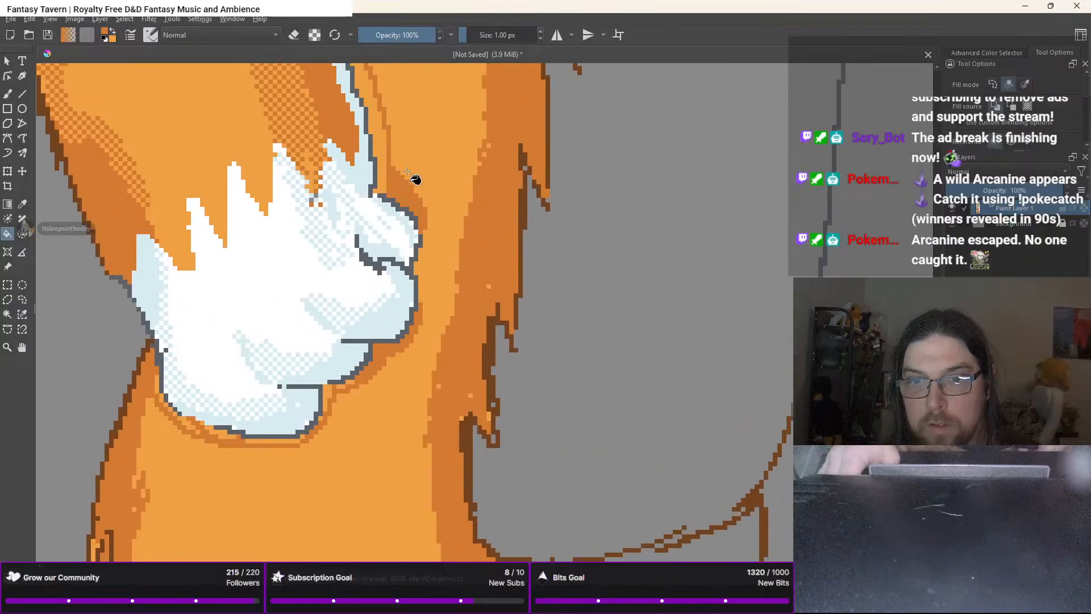
pyautogui.scroll(3, 415, 178)
pyautogui.moveTo(401, 127); pyautogui.dragTo(404, 219)
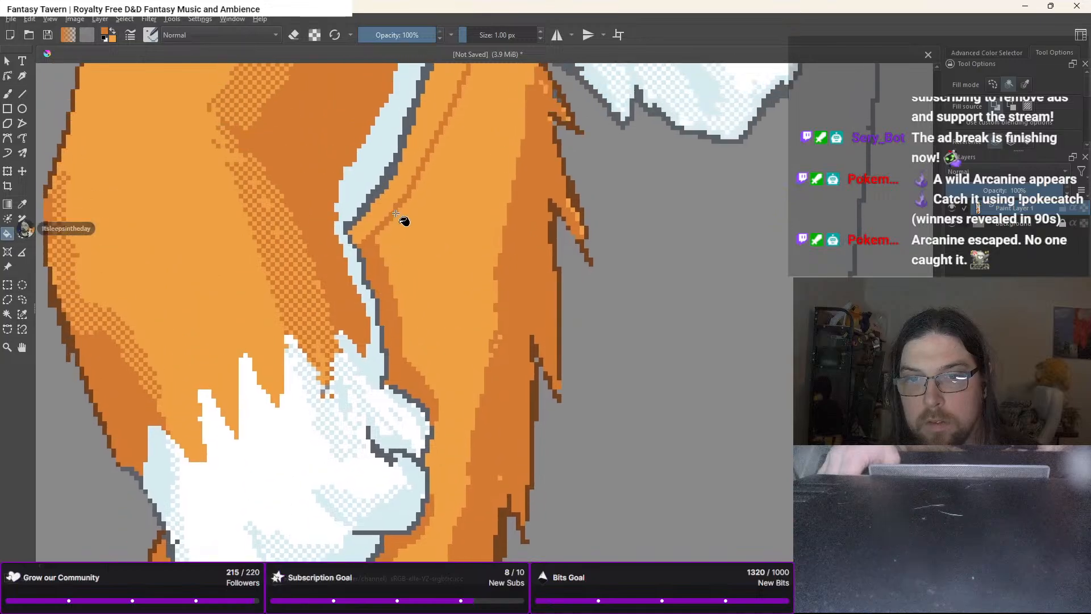
pyautogui.moveTo(443, 162)
pyautogui.mouseDown()
pyautogui.moveTo(411, 358)
pyautogui.moveTo(487, 139)
pyautogui.moveTo(461, 97)
pyautogui.mouseUp()
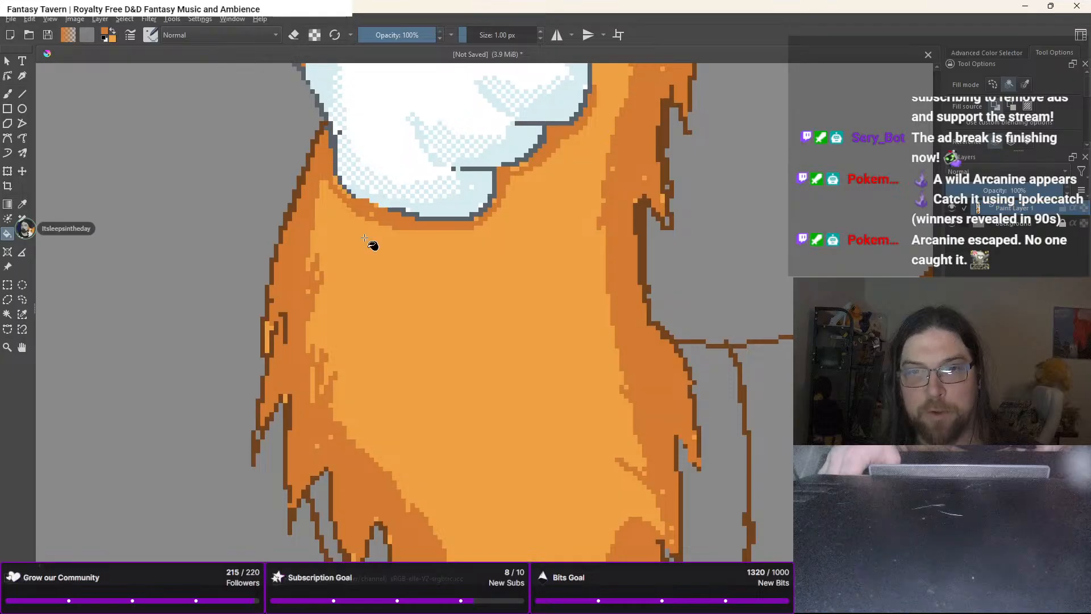
# With the 12 px checkered dithering brush, blend darker orange along the outer-edge shadow of the lower fur down to the bottom tufts
pyautogui.scroll(-3, 382, 243)
pyautogui.scroll(3, 382, 244)
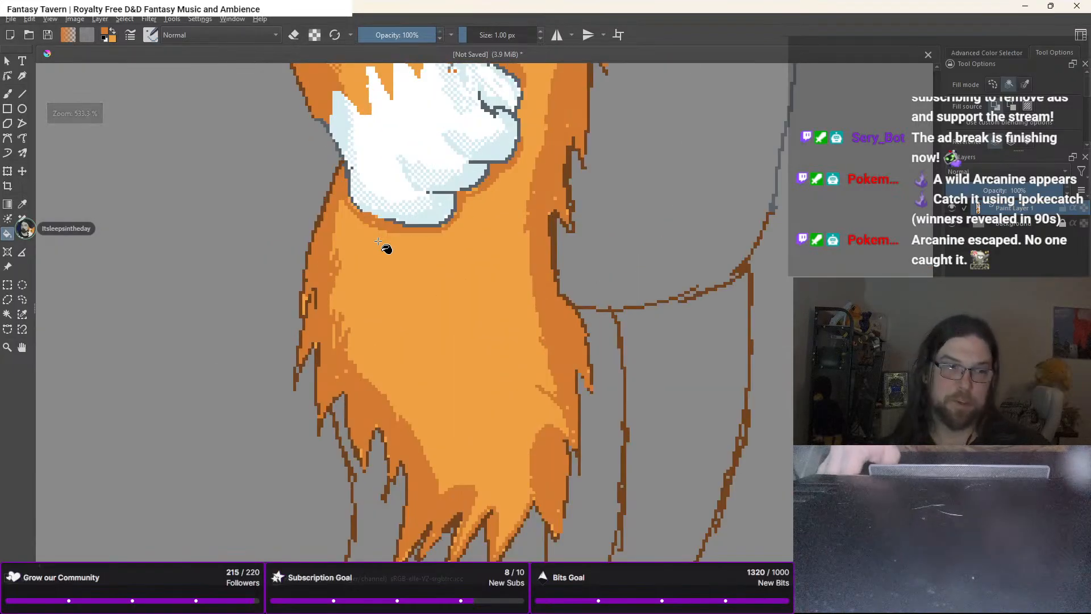
pyautogui.rightClick(378, 242)
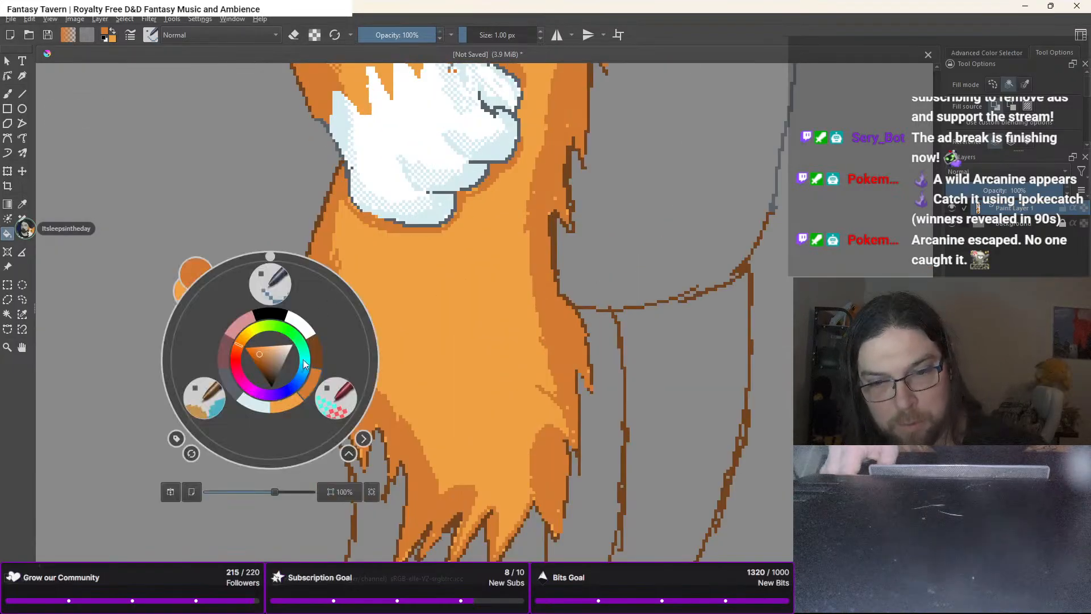
pyautogui.click(335, 396)
pyautogui.moveTo(351, 240)
pyautogui.mouseDown()
pyautogui.moveTo(342, 215)
pyautogui.moveTo(338, 291)
pyautogui.moveTo(351, 321)
pyautogui.moveTo(332, 325)
pyautogui.moveTo(431, 446)
pyautogui.moveTo(447, 484)
pyautogui.moveTo(472, 504)
pyautogui.moveTo(478, 496)
pyautogui.moveTo(470, 519)
pyautogui.mouseUp()
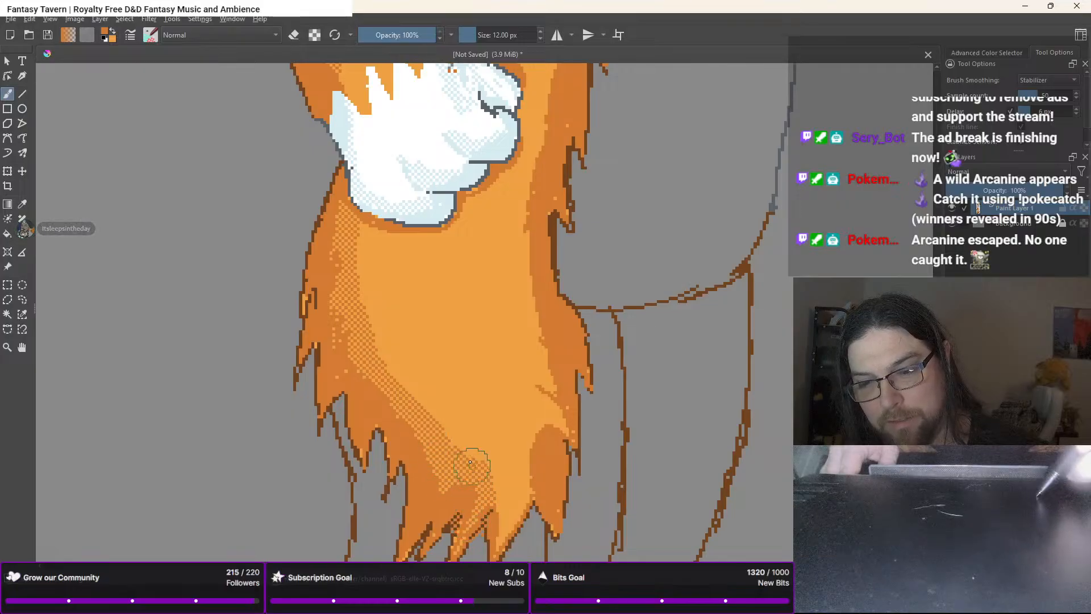
pyautogui.hotkey('ctrl', 'z')
pyautogui.moveTo(404, 395)
pyautogui.mouseDown()
pyautogui.moveTo(461, 480)
pyautogui.moveTo(341, 313)
pyautogui.mouseUp()
# Dither darker orange into the light fur beneath the paw, around the toes and up alongside the forearm
pyautogui.moveTo(349, 357)
pyautogui.mouseDown()
pyautogui.moveTo(337, 243)
pyautogui.moveTo(401, 250)
pyautogui.moveTo(441, 241)
pyautogui.moveTo(404, 230)
pyautogui.moveTo(420, 244)
pyautogui.moveTo(448, 238)
pyautogui.mouseUp()
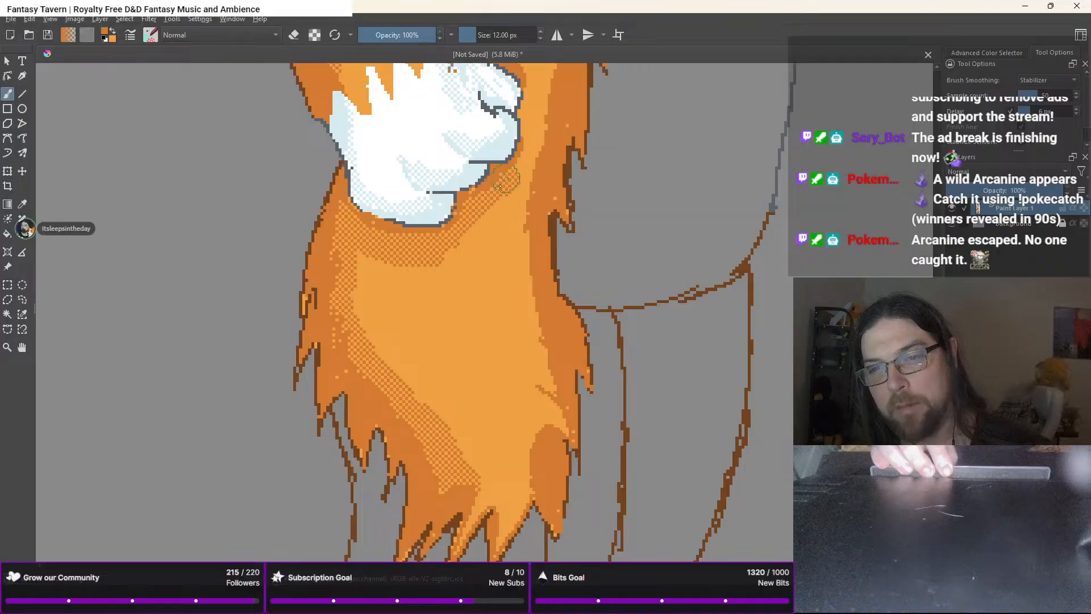
pyautogui.moveTo(500, 186)
pyautogui.mouseDown()
pyautogui.moveTo(525, 166)
pyautogui.moveTo(528, 132)
pyautogui.moveTo(537, 139)
pyautogui.mouseUp()
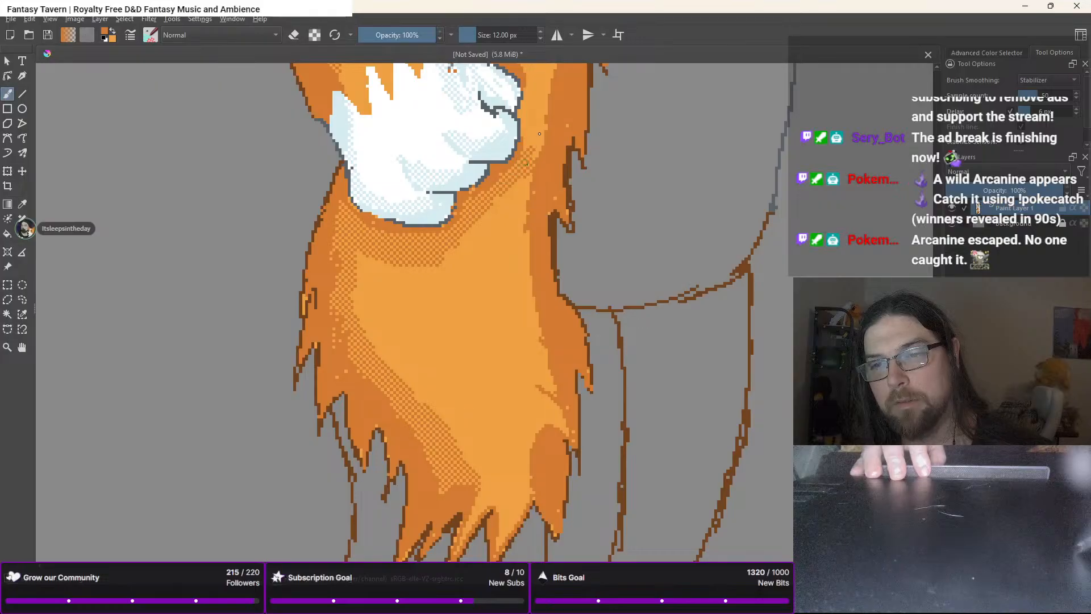
pyautogui.moveTo(539, 133); pyautogui.dragTo(509, 378)
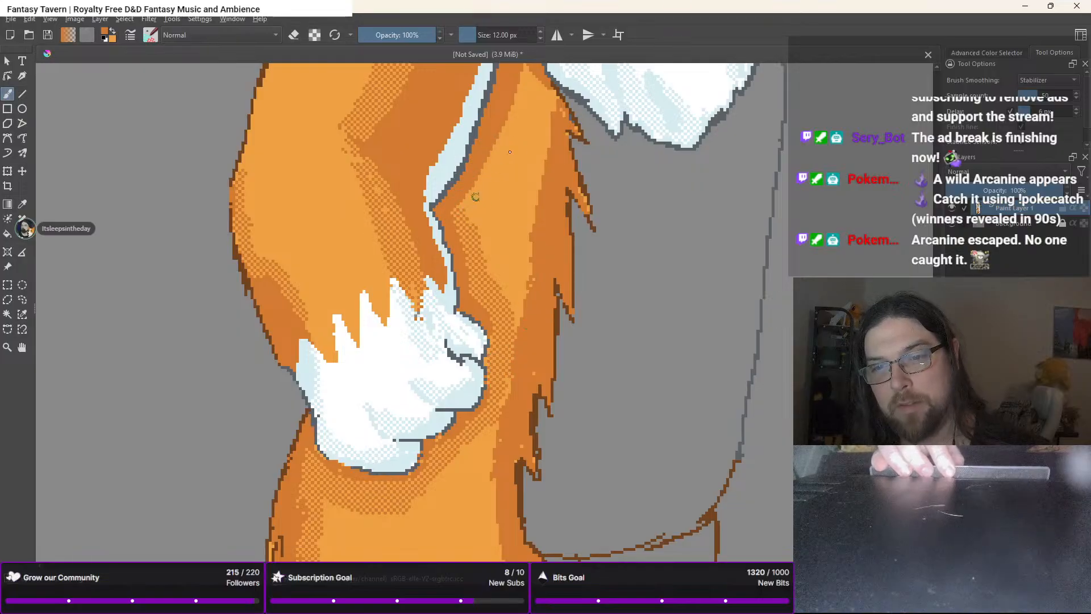
pyautogui.moveTo(476, 197); pyautogui.dragTo(521, 80)
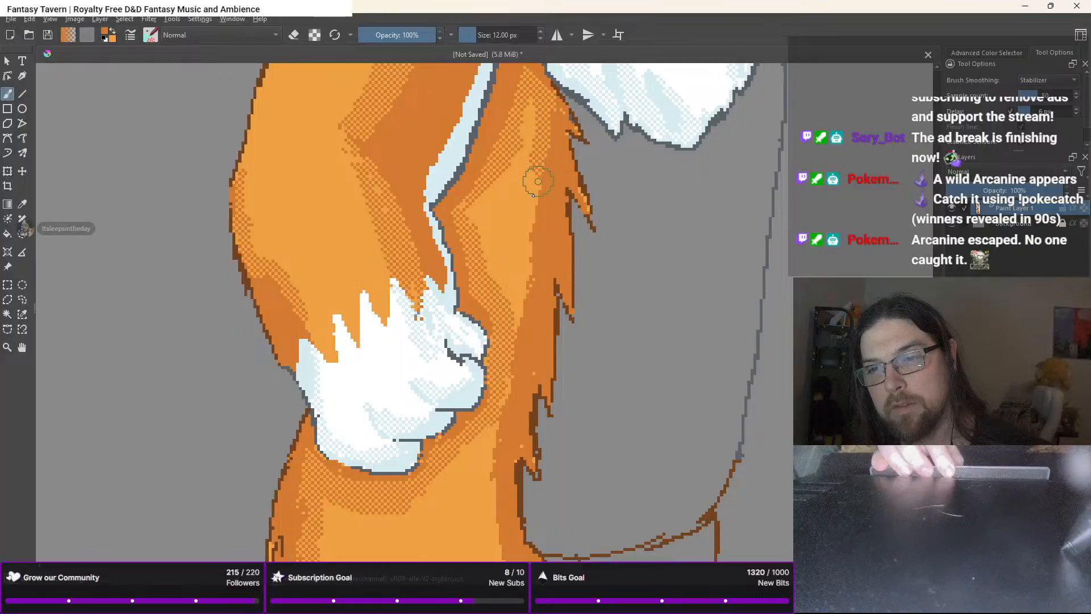
# Dither darker orange down the body-side edge of the fur and across the lower fur above the bottom tufts
pyautogui.scroll(-2, 523, 316)
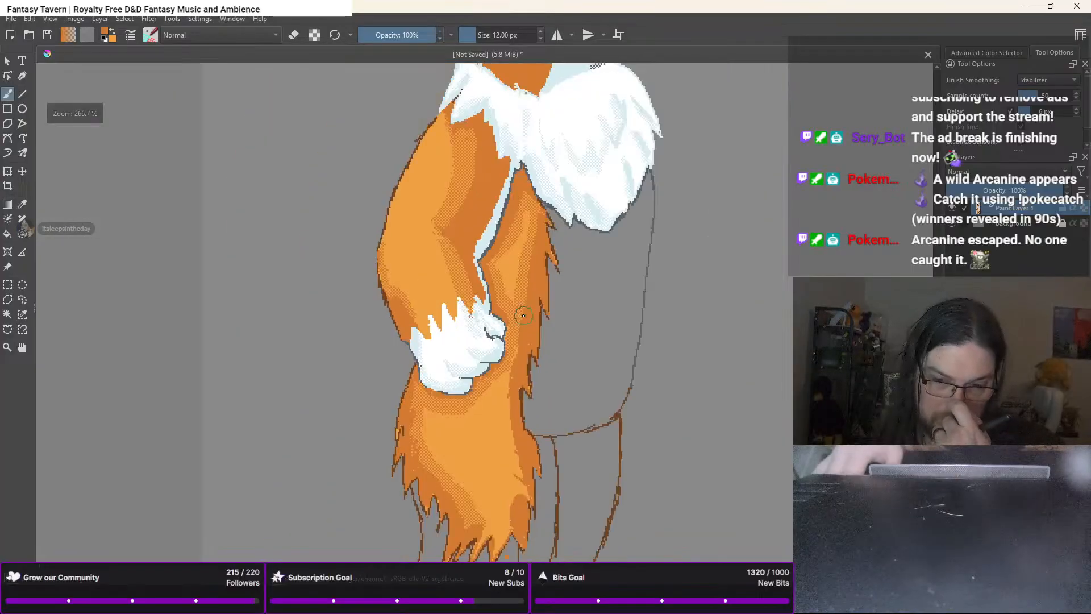
pyautogui.scroll(-3, 523, 316)
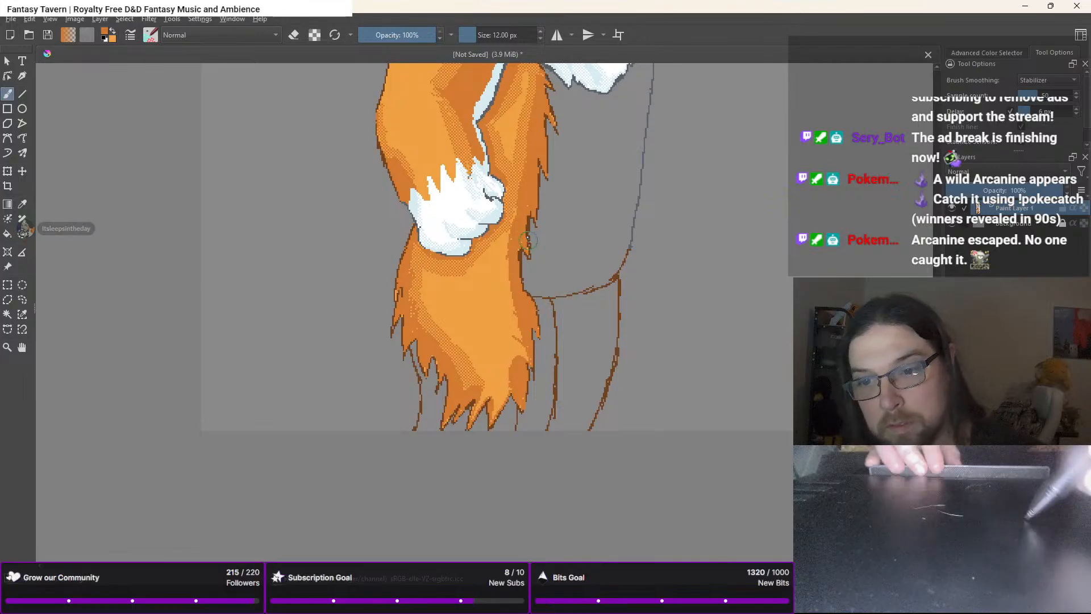
pyautogui.moveTo(514, 214)
pyautogui.mouseDown()
pyautogui.moveTo(506, 316)
pyautogui.moveTo(498, 339)
pyautogui.moveTo(462, 349)
pyautogui.mouseUp()
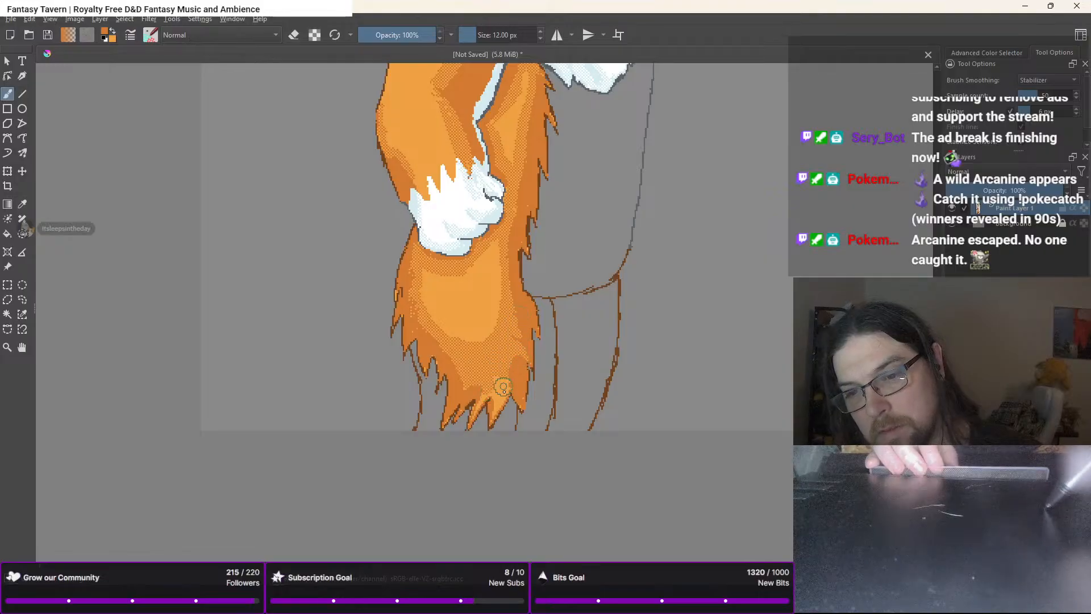
pyautogui.scroll(2, 506, 378)
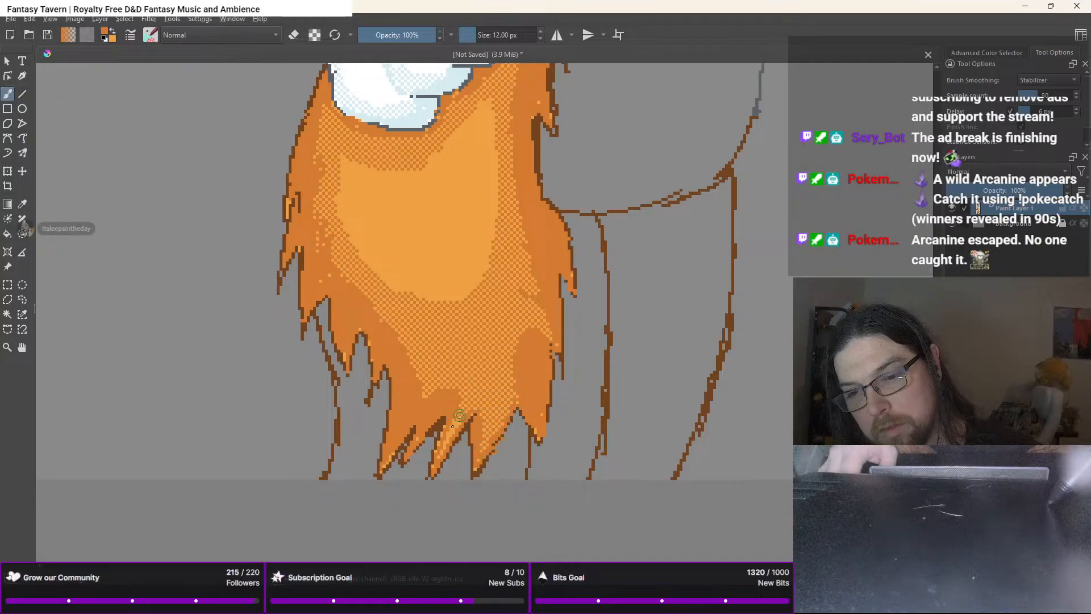
# Examine the dithered fur shading up close and in the context of the whole character
pyautogui.scroll(-8, 484, 380)
pyautogui.scroll(4, 485, 380)
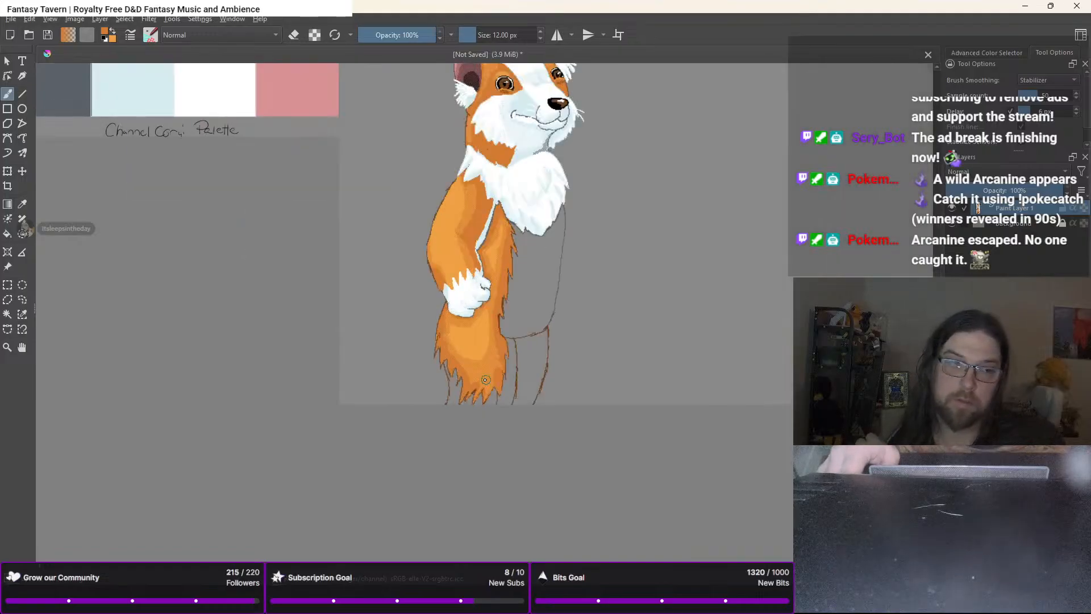
pyautogui.scroll(2, 485, 380)
pyautogui.moveTo(397, 265)
pyautogui.mouseDown()
pyautogui.moveTo(437, 263)
pyautogui.moveTo(410, 275)
pyautogui.moveTo(431, 264)
pyautogui.moveTo(418, 301)
pyautogui.moveTo(432, 273)
pyautogui.moveTo(445, 272)
pyautogui.moveTo(421, 298)
pyautogui.moveTo(423, 319)
pyautogui.moveTo(449, 338)
pyautogui.mouseUp()
pyautogui.scroll(-1, 449, 338)
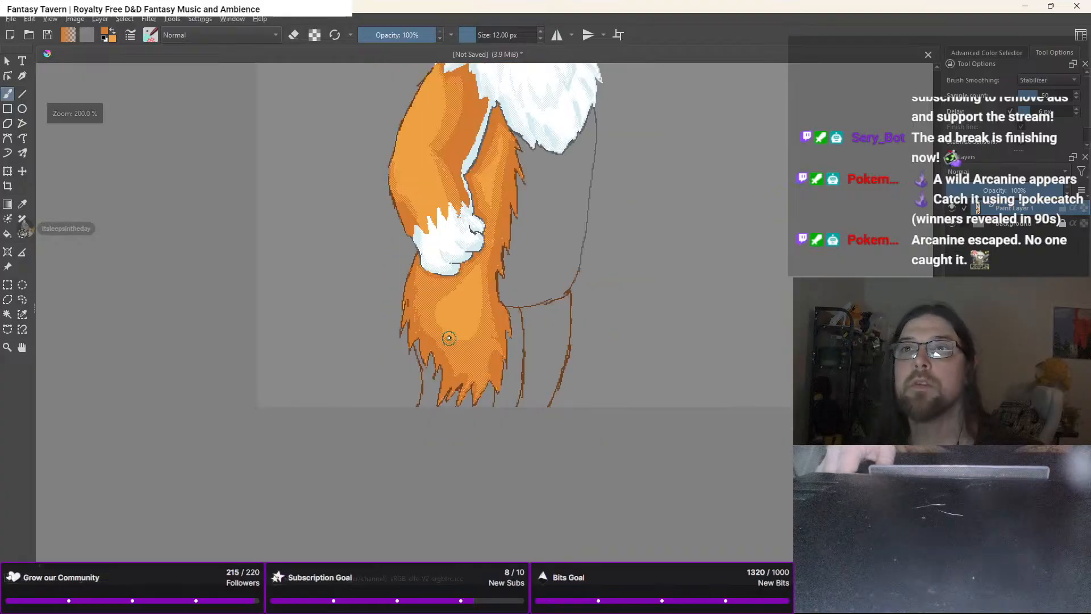
pyautogui.moveTo(531, 310); pyautogui.dragTo(387, 342)
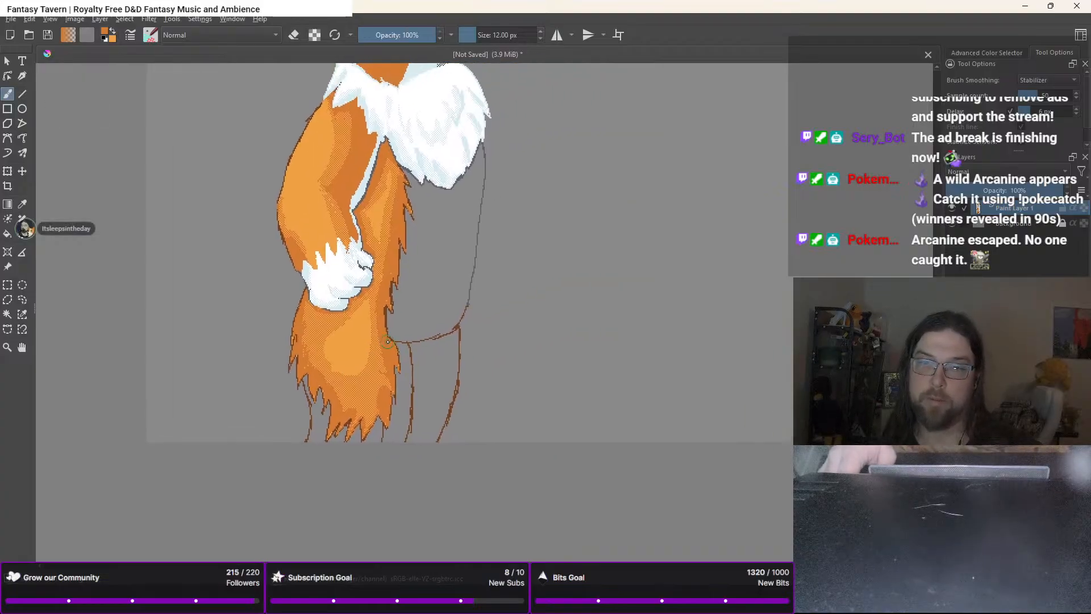
pyautogui.moveTo(490, 302)
pyautogui.mouseDown()
pyautogui.moveTo(429, 341)
pyautogui.moveTo(479, 305)
pyautogui.mouseUp()
pyautogui.scroll(-2, 428, 341)
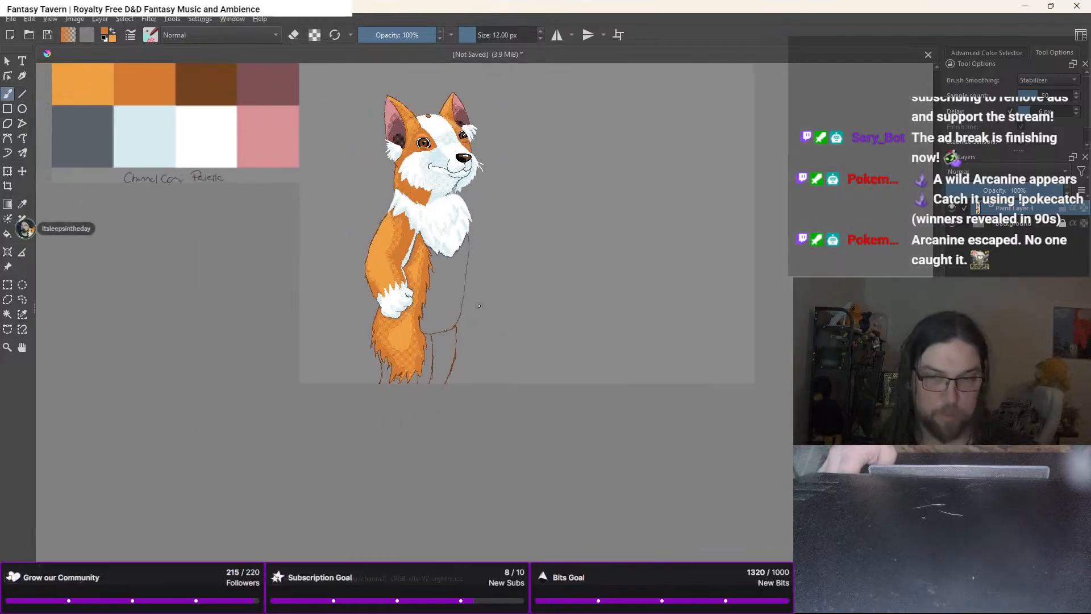
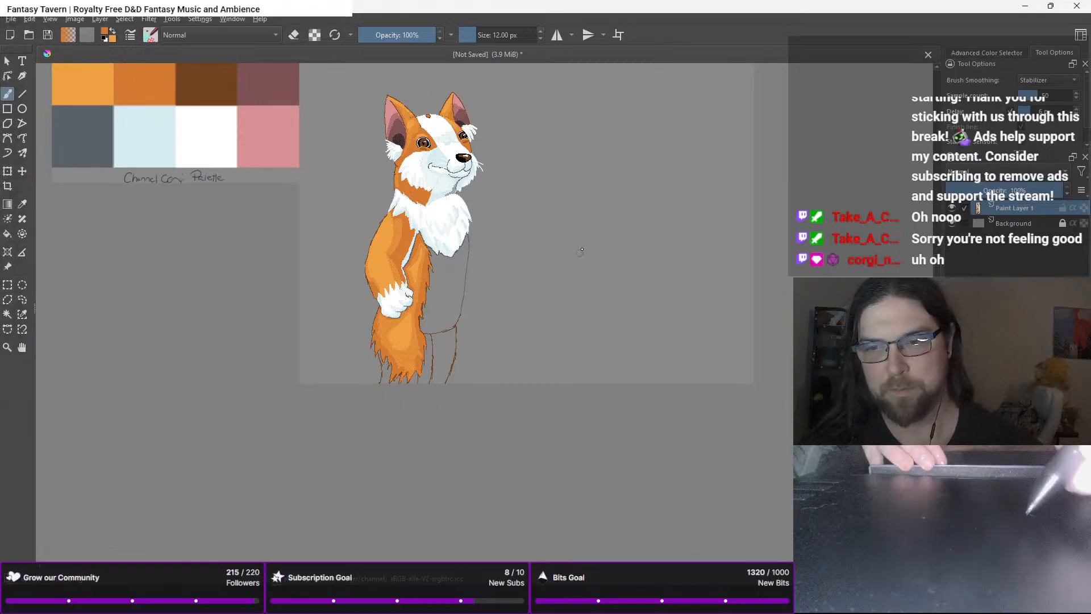
# Try a dithered orange scribble on the empty canvas beside the character and undo it
pyautogui.moveTo(577, 235); pyautogui.dragTo(617, 275)
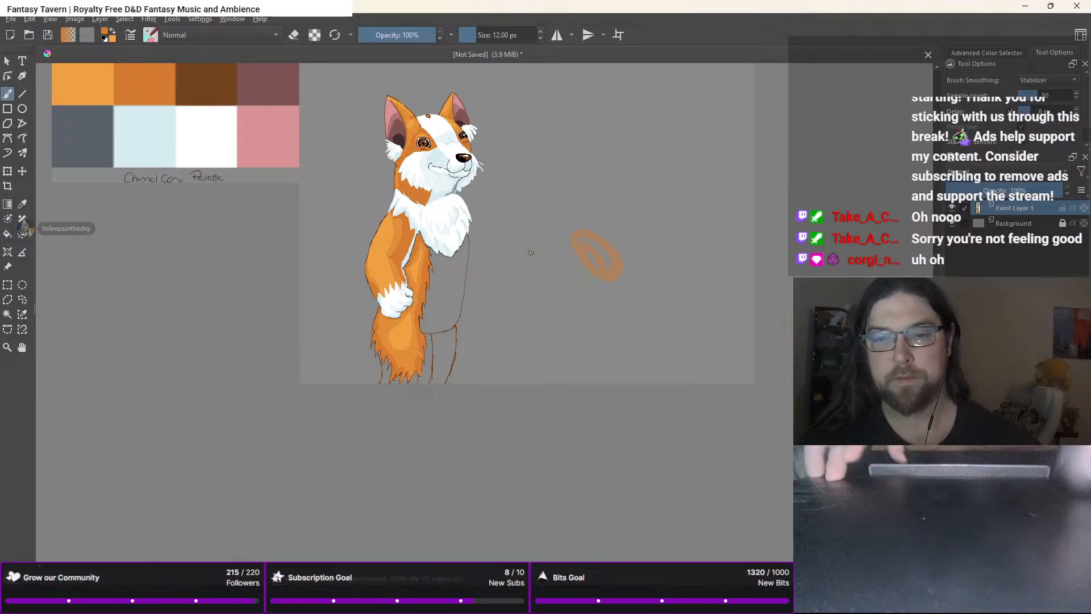
pyautogui.hotkey('ctrl', 'z')
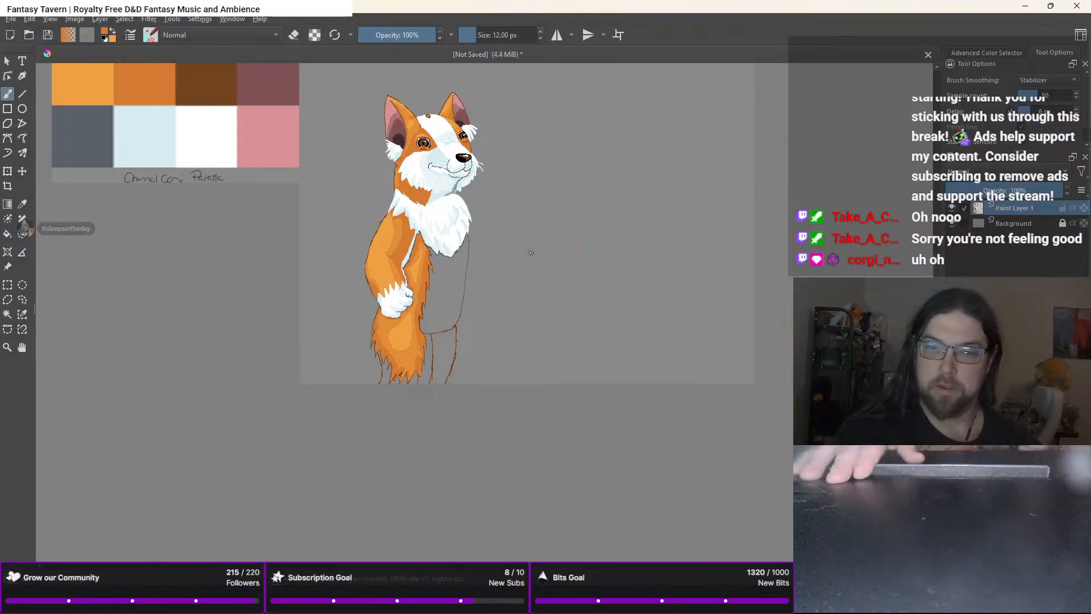
# Fill the outlined torso between the chest fluff and the leg lines with white
pyautogui.press('+')
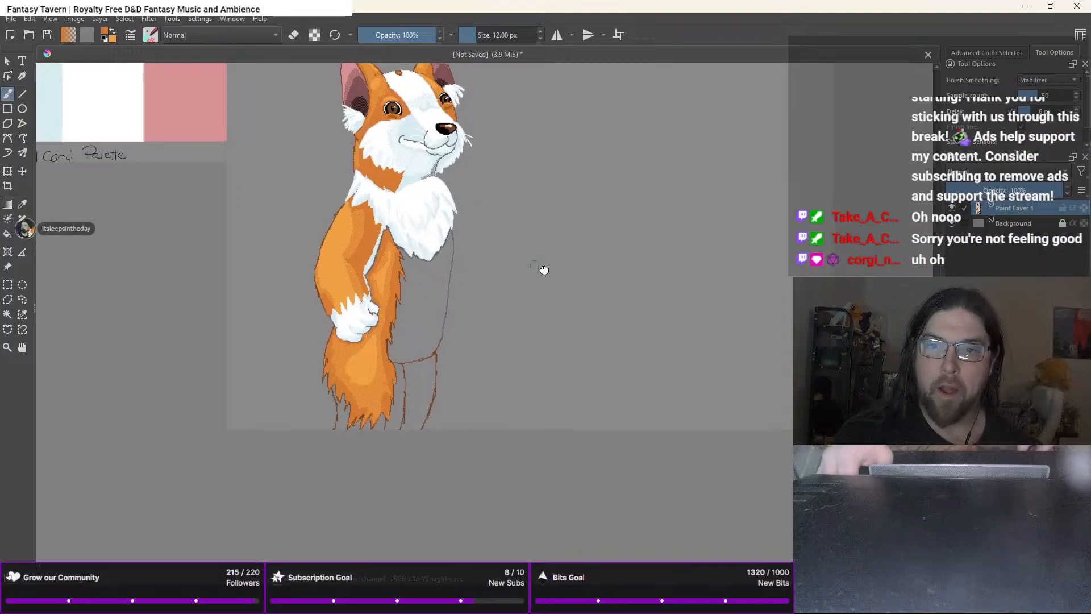
pyautogui.press('+')
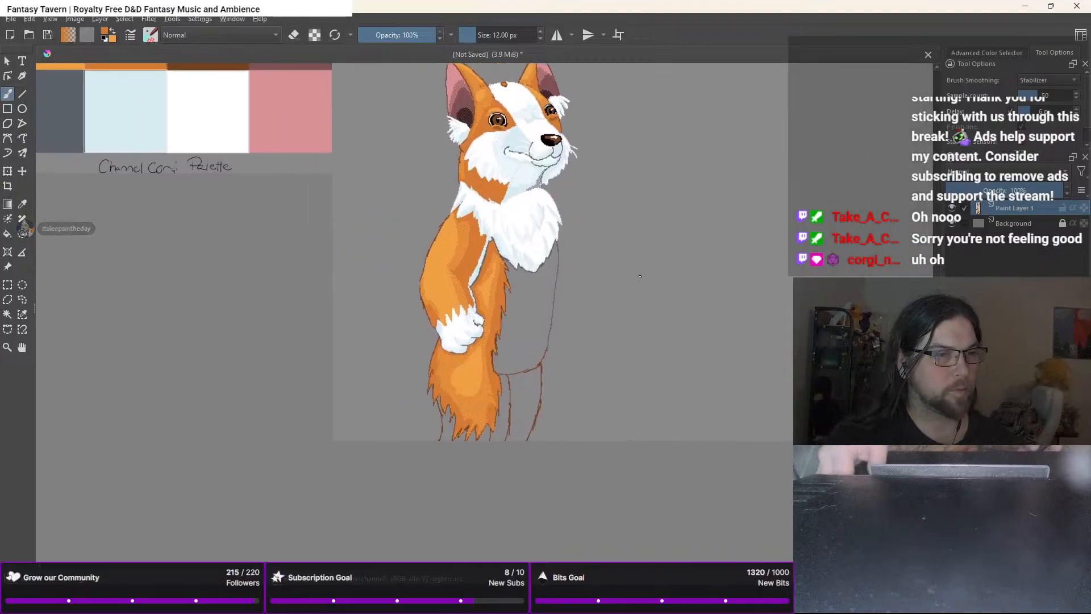
pyautogui.press('+')
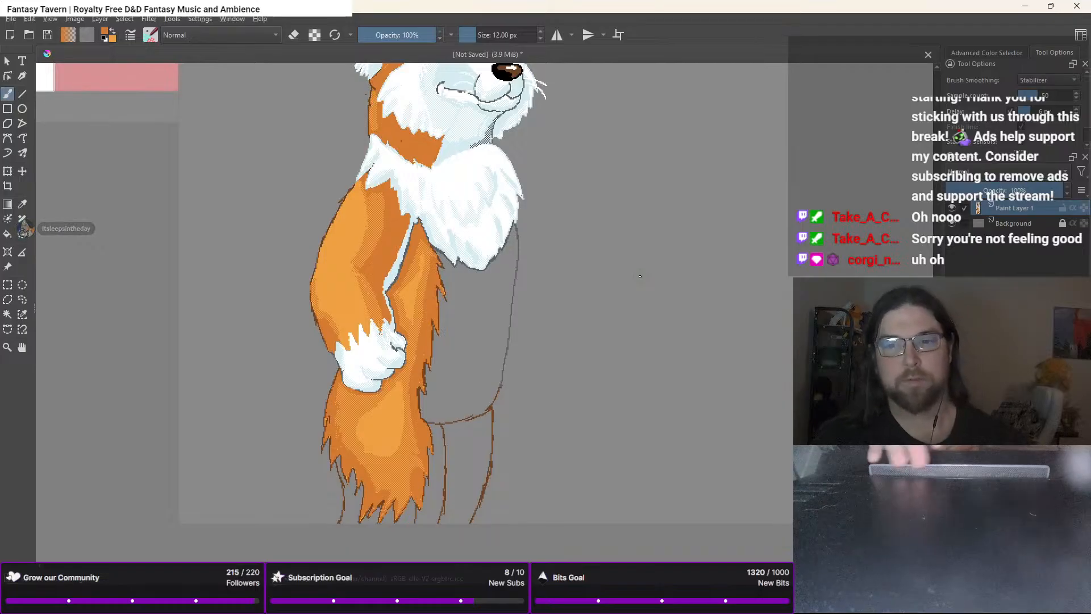
pyautogui.rightClick(554, 322)
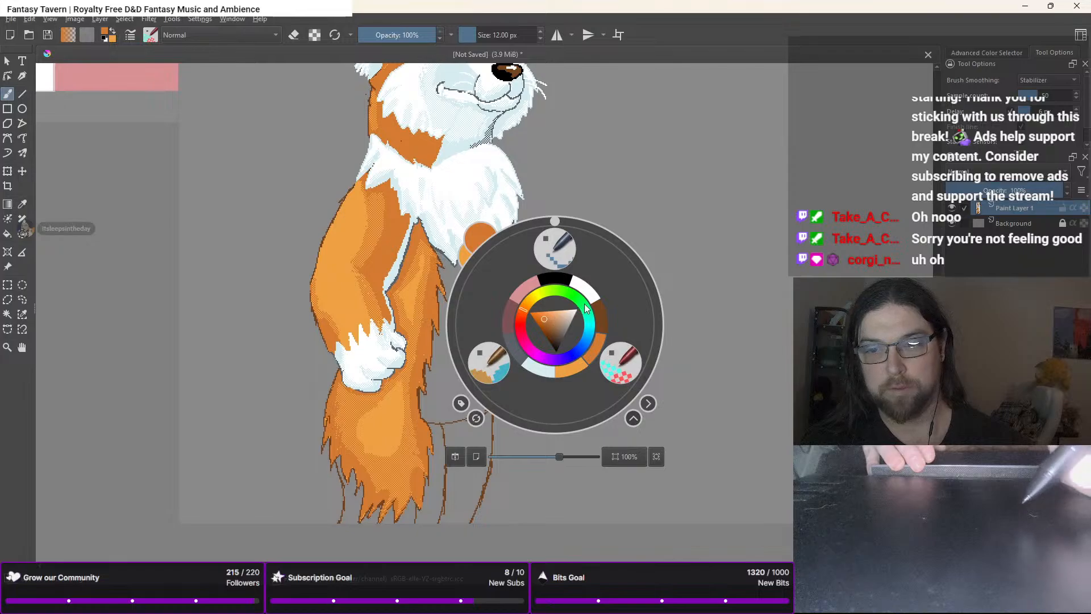
pyautogui.rightClick(582, 325)
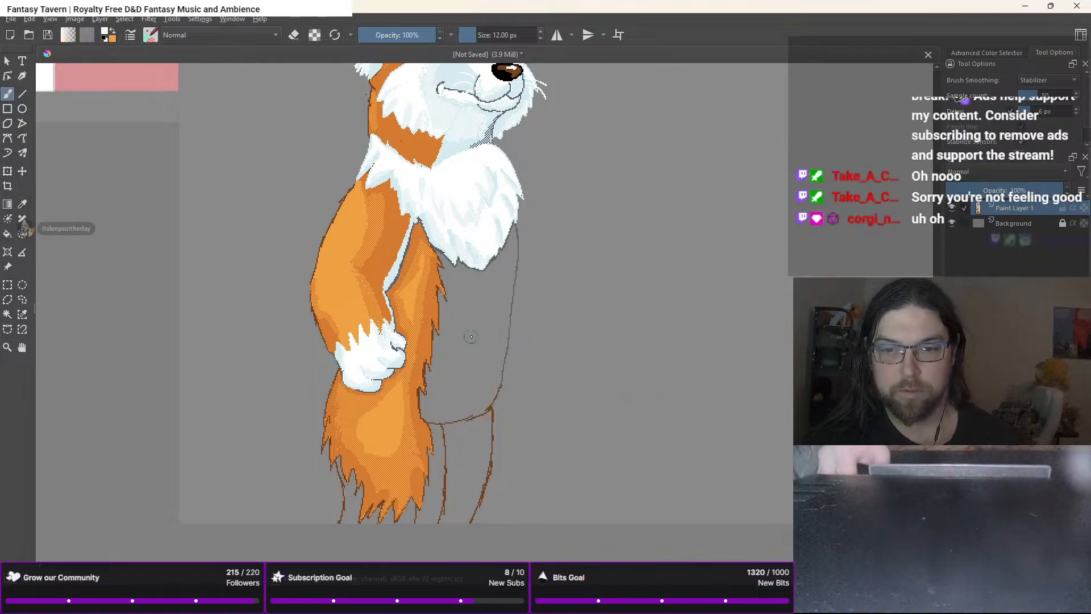
pyautogui.press('f')
pyautogui.click(498, 349)
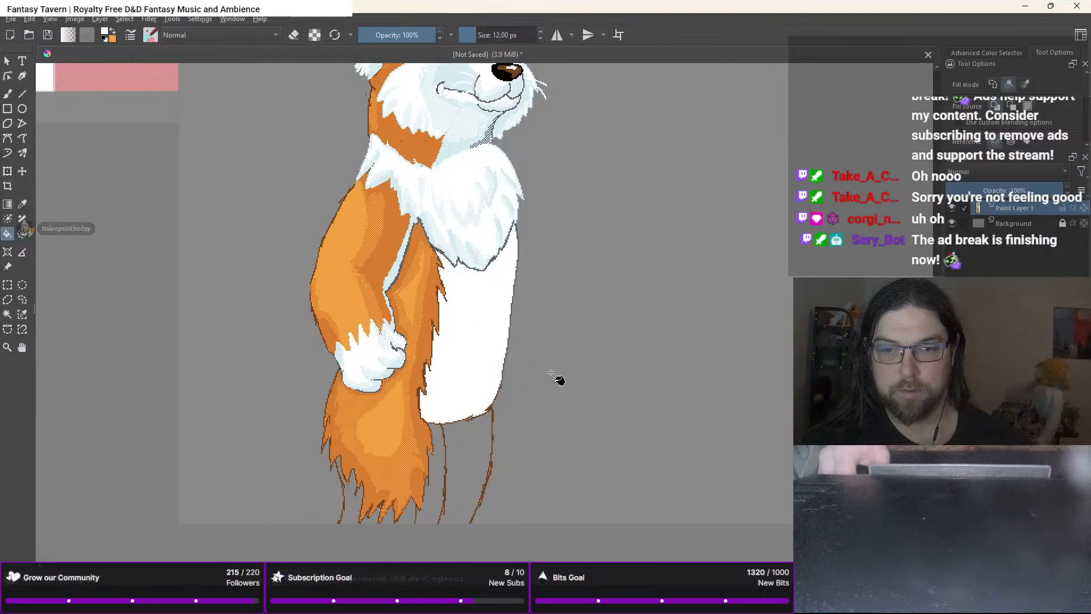
# Brush soft pale blue shading at 32 px onto the white torso beneath the chest fluff and beside the upper fur
pyautogui.scroll(3, 554, 378)
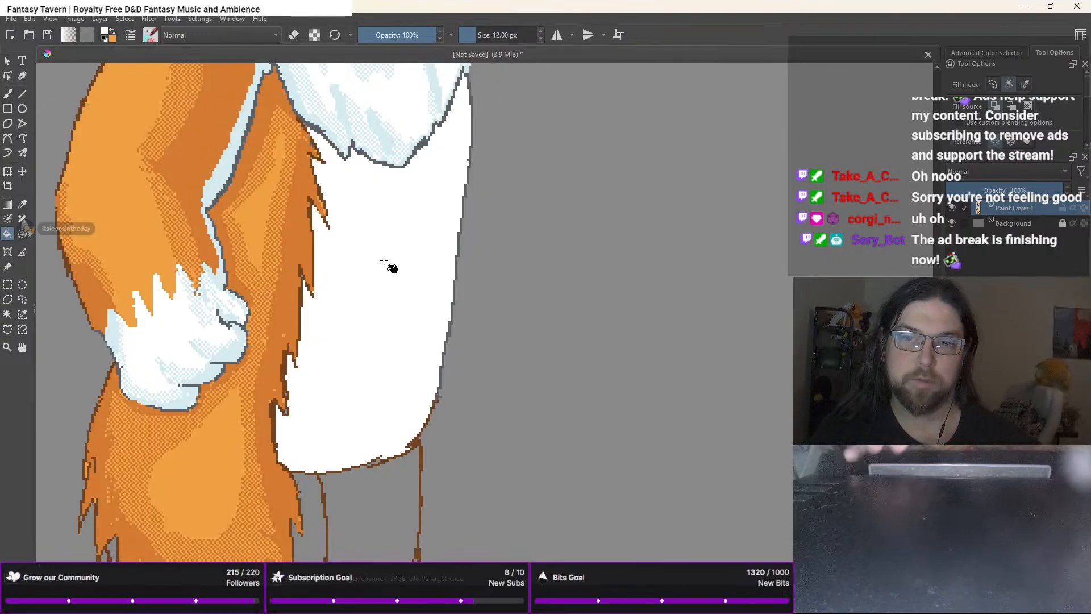
pyautogui.rightClick(384, 261)
pyautogui.click(364, 296)
pyautogui.rightClick(368, 287)
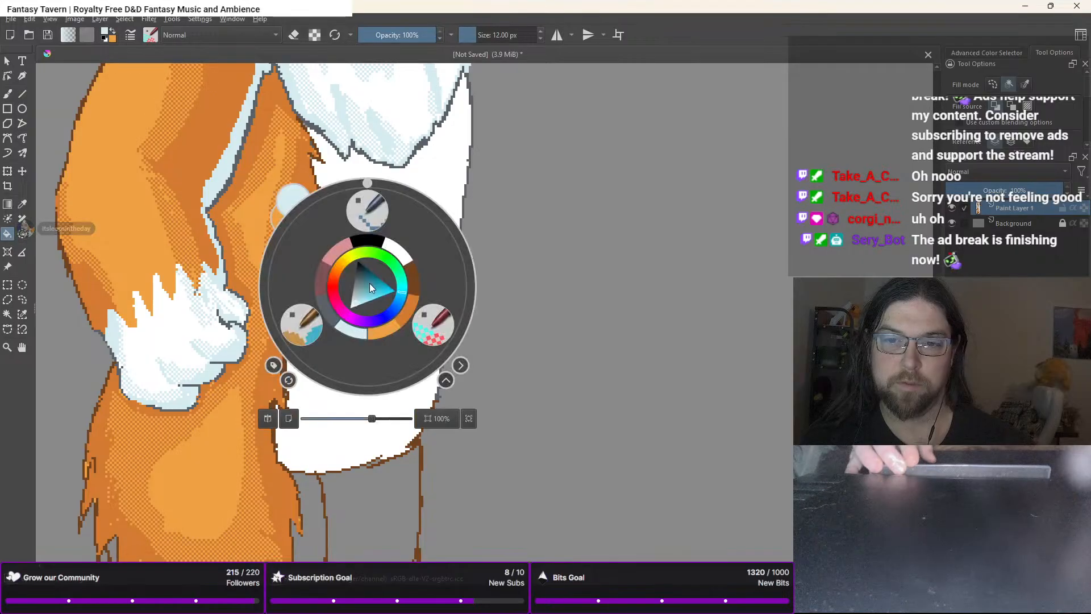
pyautogui.click(316, 324)
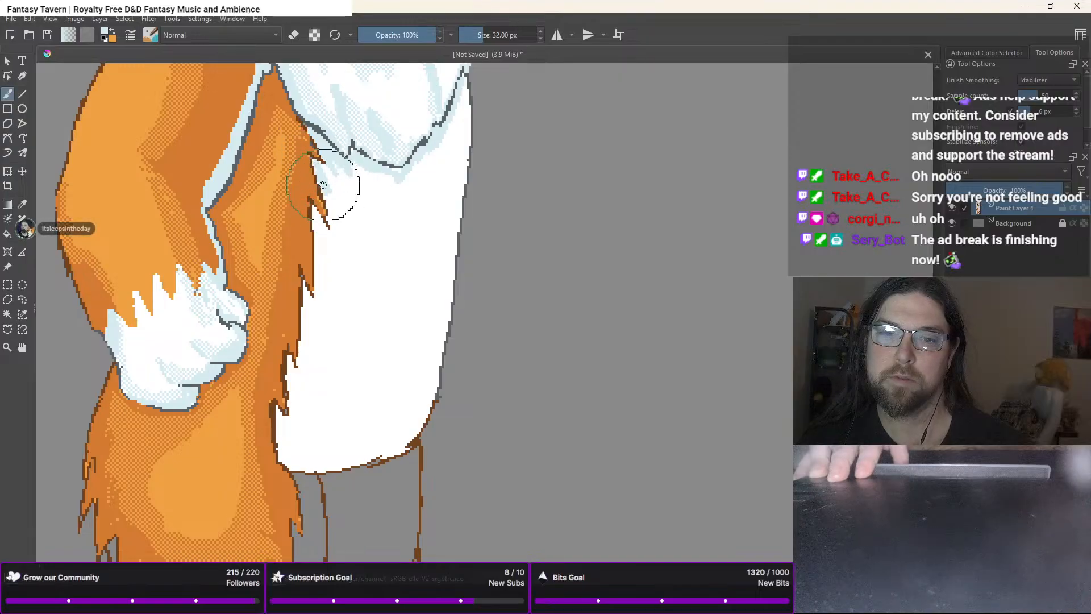
# Outline a shadow band along the torso's fur-side and lower edges in 1 px pale blue and fill it
pyautogui.rightClick(345, 228)
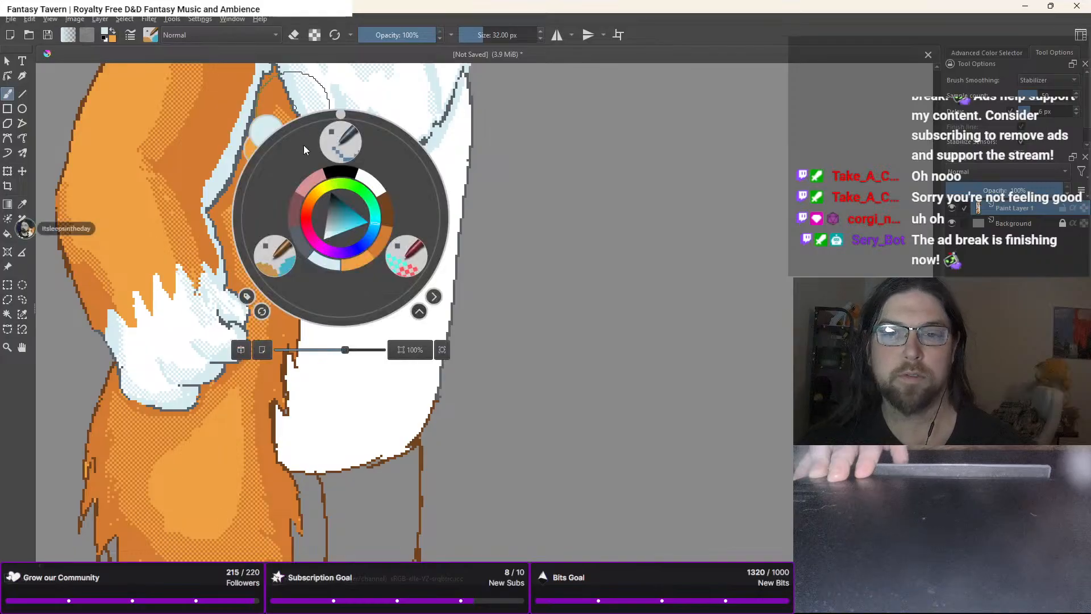
pyautogui.click(343, 157)
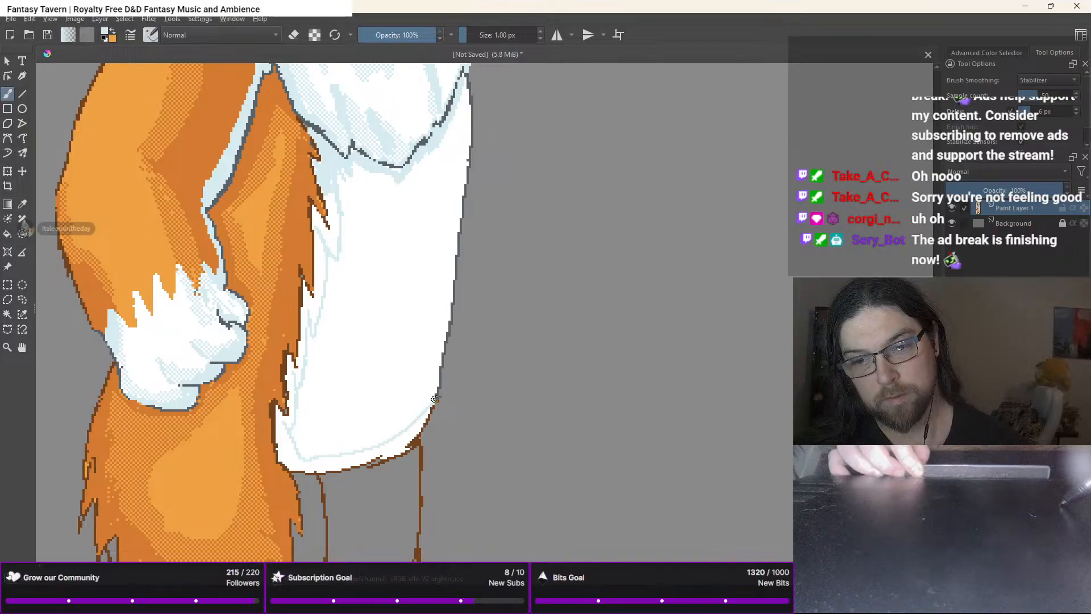
pyautogui.press('f')
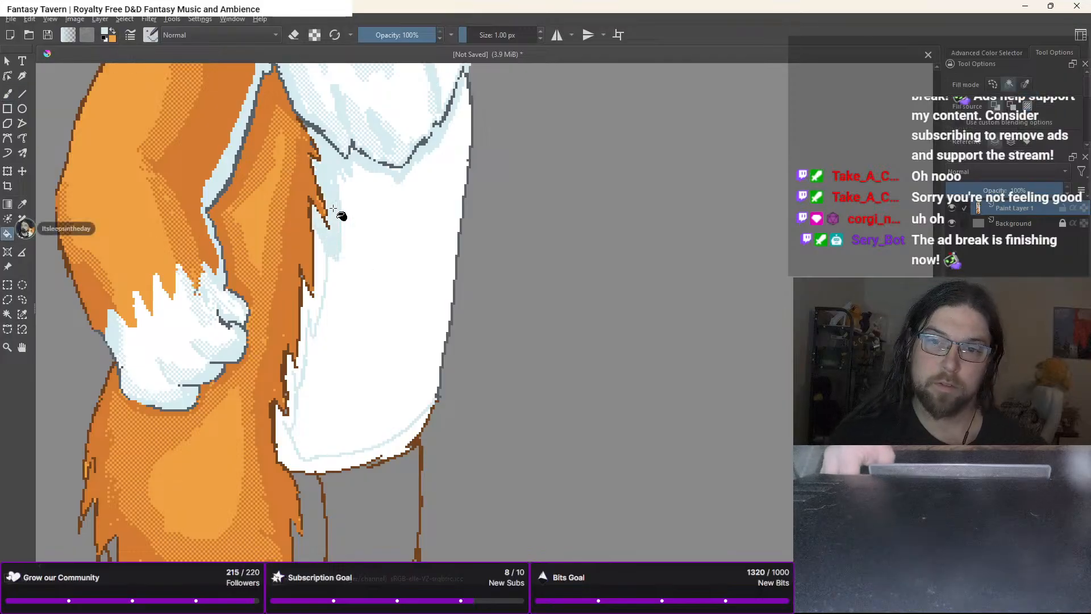
pyautogui.click(322, 253)
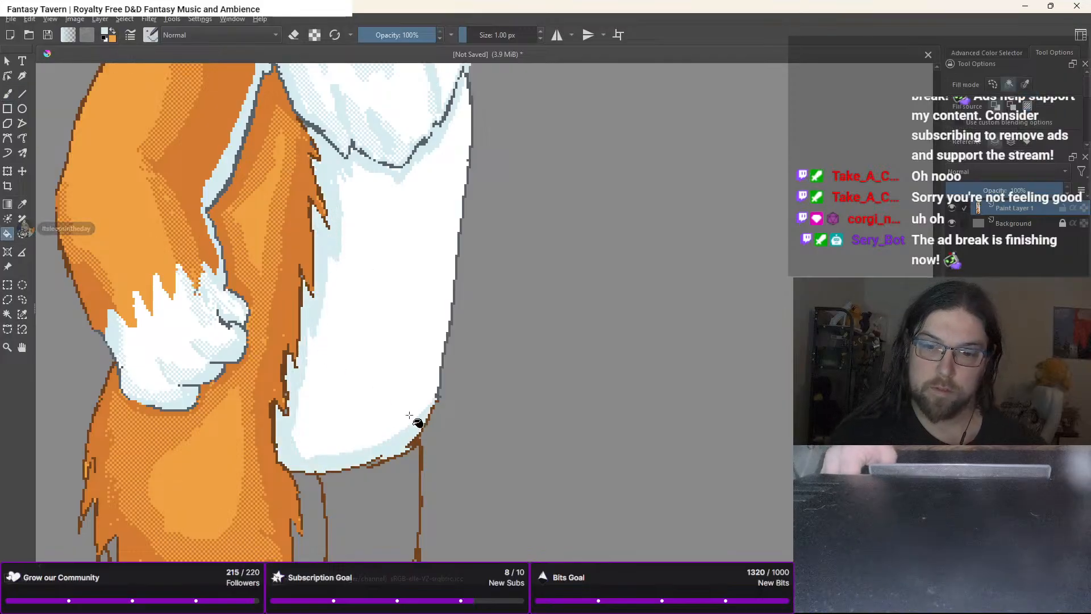
# Dither pale blue at 12 px from the torso's shadow band into the white along the fur side and bottom
pyautogui.press('b')
pyautogui.rightClick(526, 330)
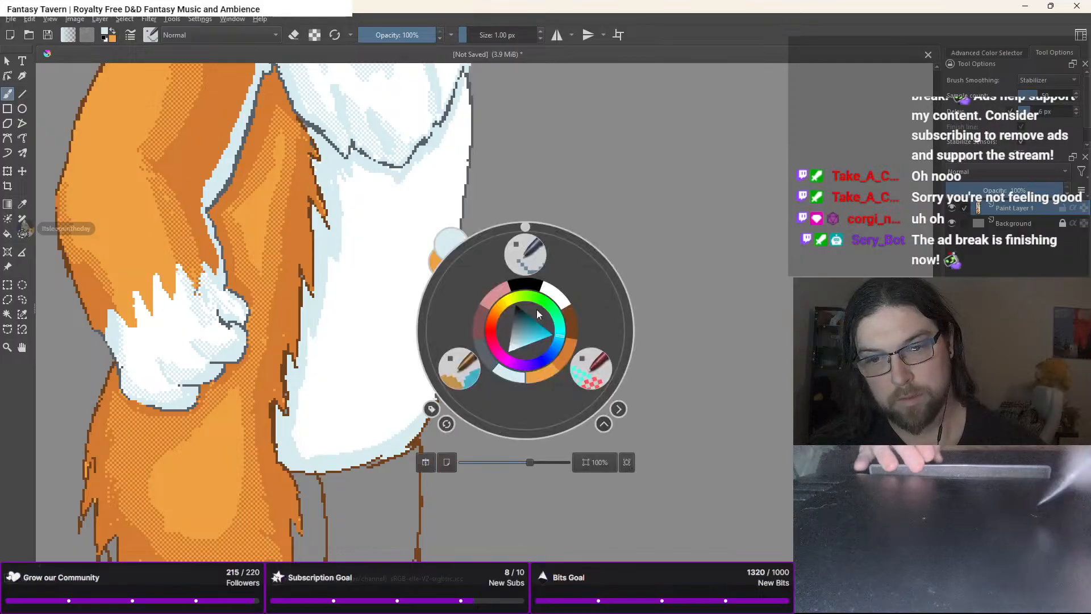
pyautogui.click(585, 365)
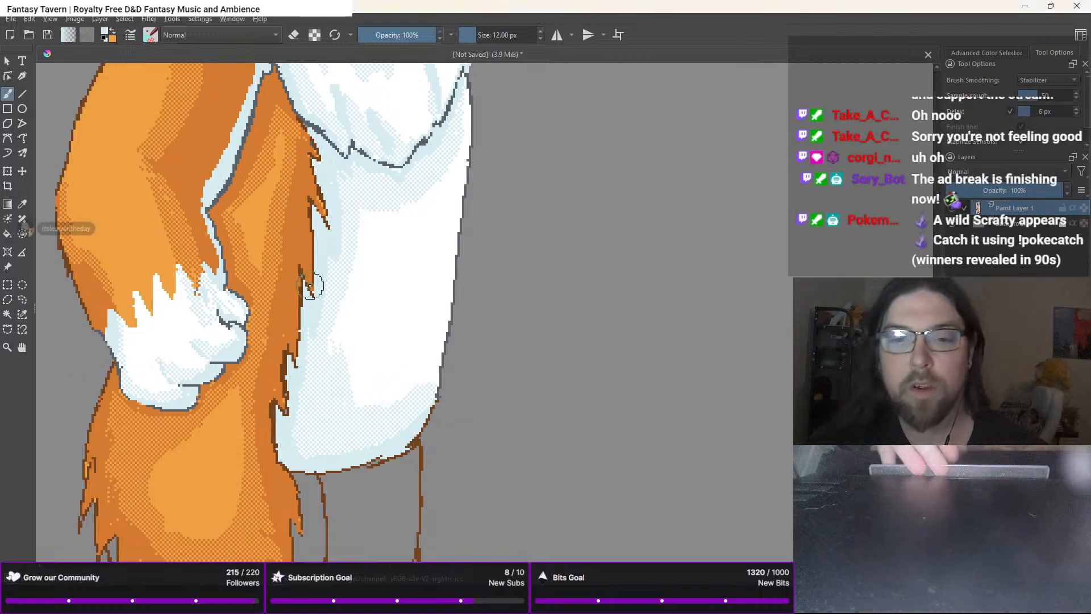
pyautogui.press('-')
pyautogui.moveTo(453, 344); pyautogui.dragTo(494, 253)
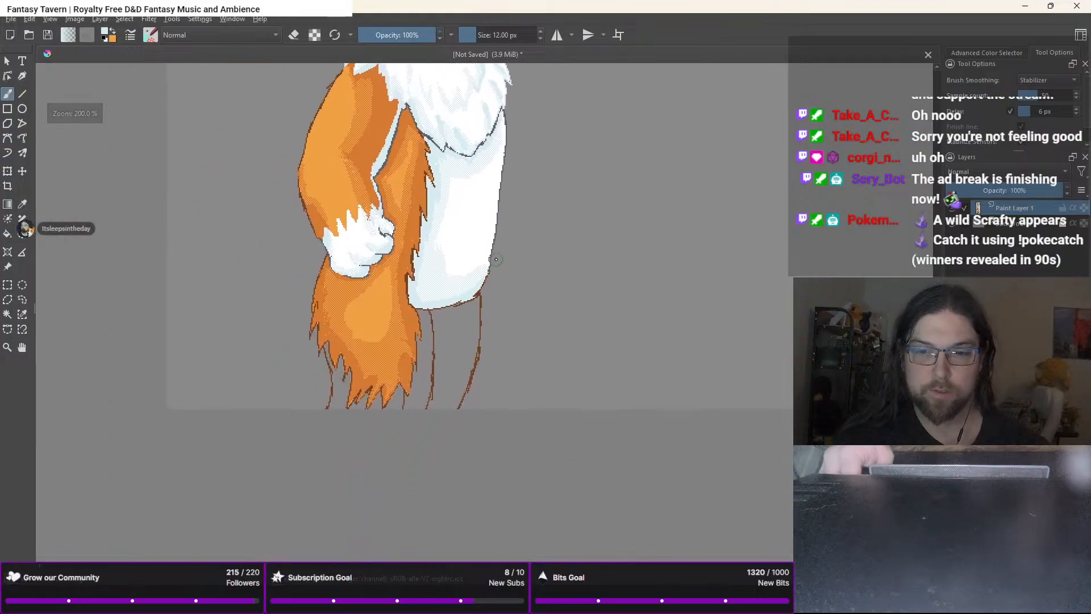
# Draw a 1 px dark grey leg line below the torso and redraw the torso's lower front corner in dark grey
pyautogui.press('+')
pyautogui.rightClick(327, 323)
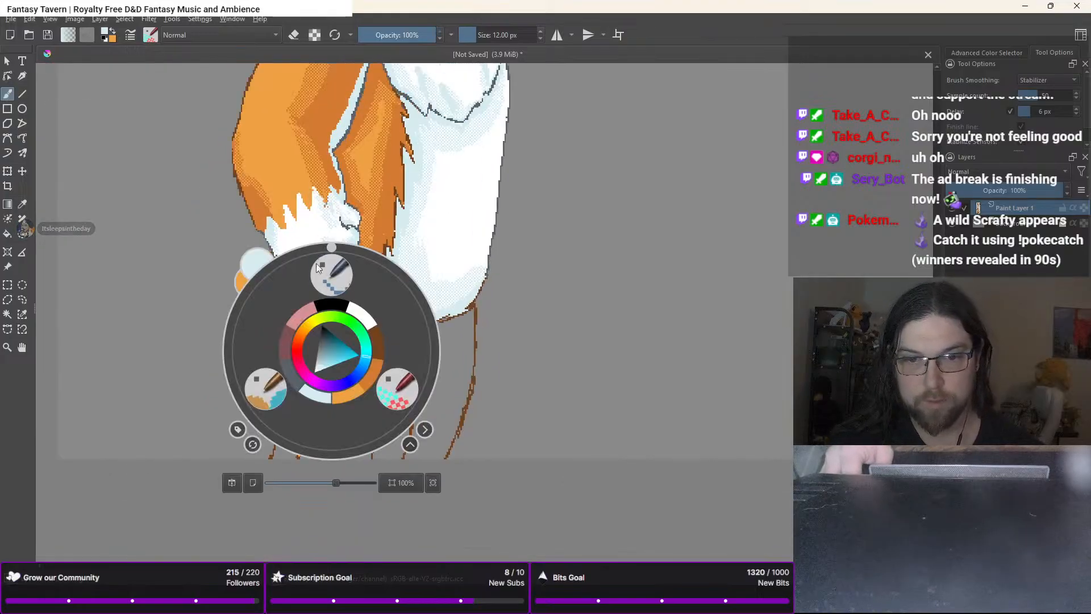
pyautogui.click(291, 383)
pyautogui.rightClick(335, 328)
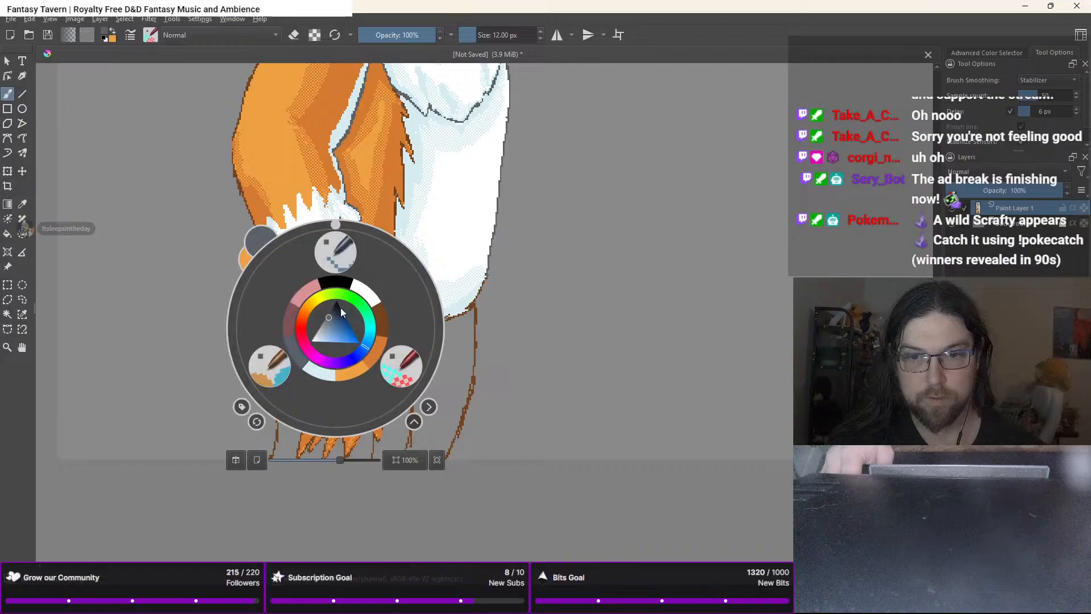
pyautogui.click(343, 258)
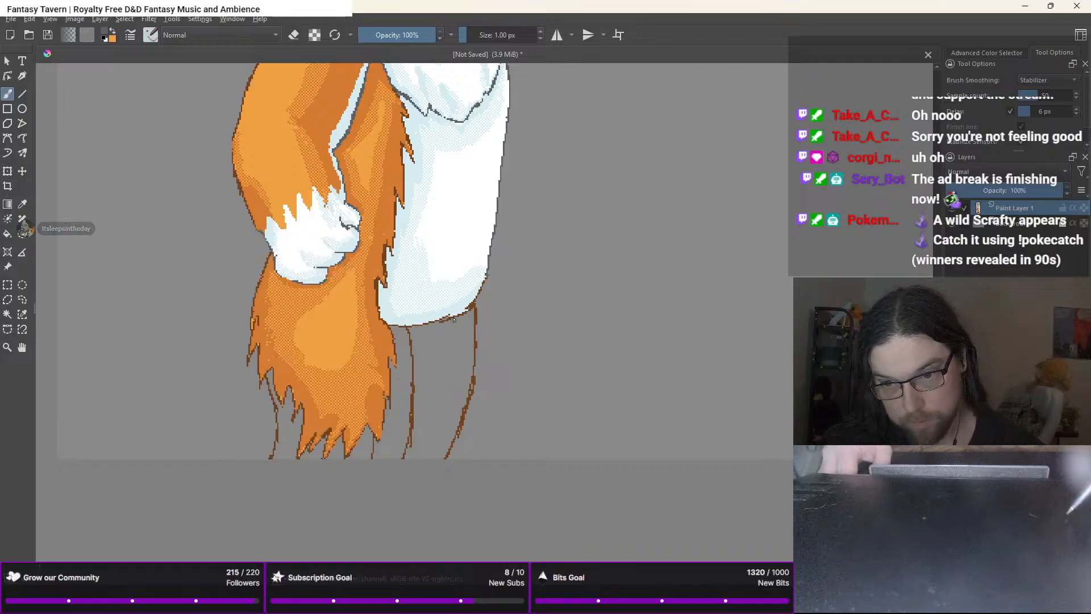
pyautogui.moveTo(455, 362); pyautogui.dragTo(433, 443)
pyautogui.scroll(2, 476, 312)
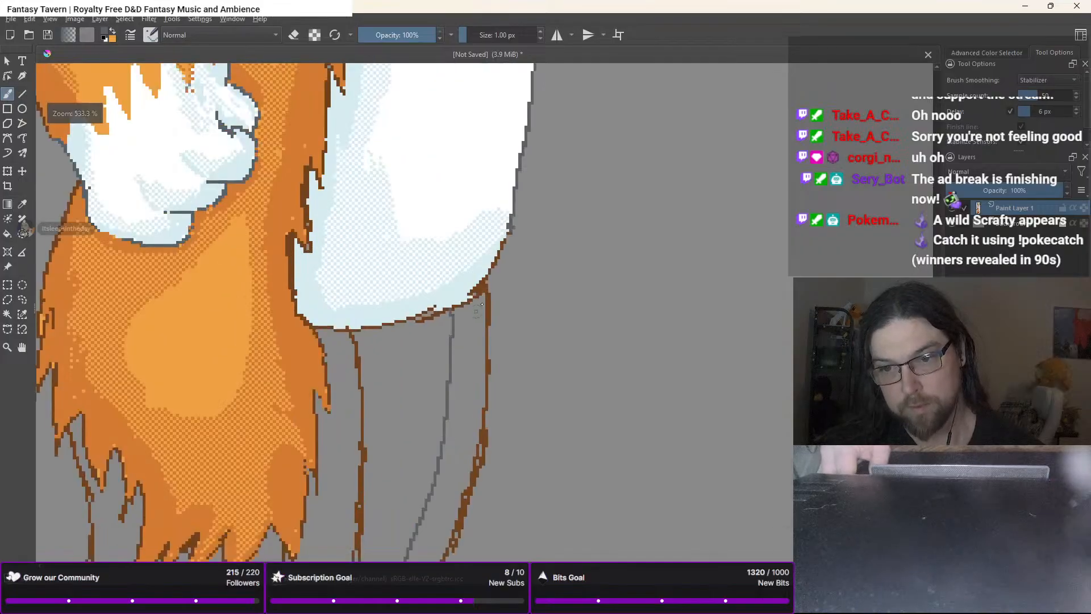
pyautogui.moveTo(511, 227)
pyautogui.mouseDown()
pyautogui.moveTo(469, 299)
pyautogui.moveTo(508, 238)
pyautogui.moveTo(474, 295)
pyautogui.mouseUp()
# Paint pale blue at 32 px over the inside of the torso's front corner and the brown outline along its lower edge
pyautogui.rightClick(410, 308)
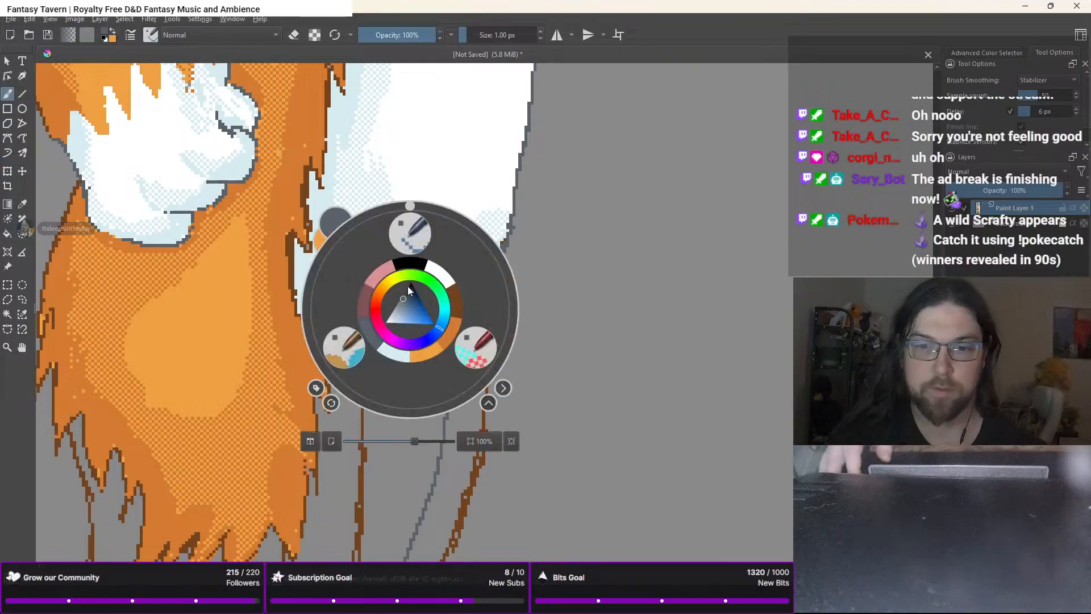
pyautogui.click(384, 348)
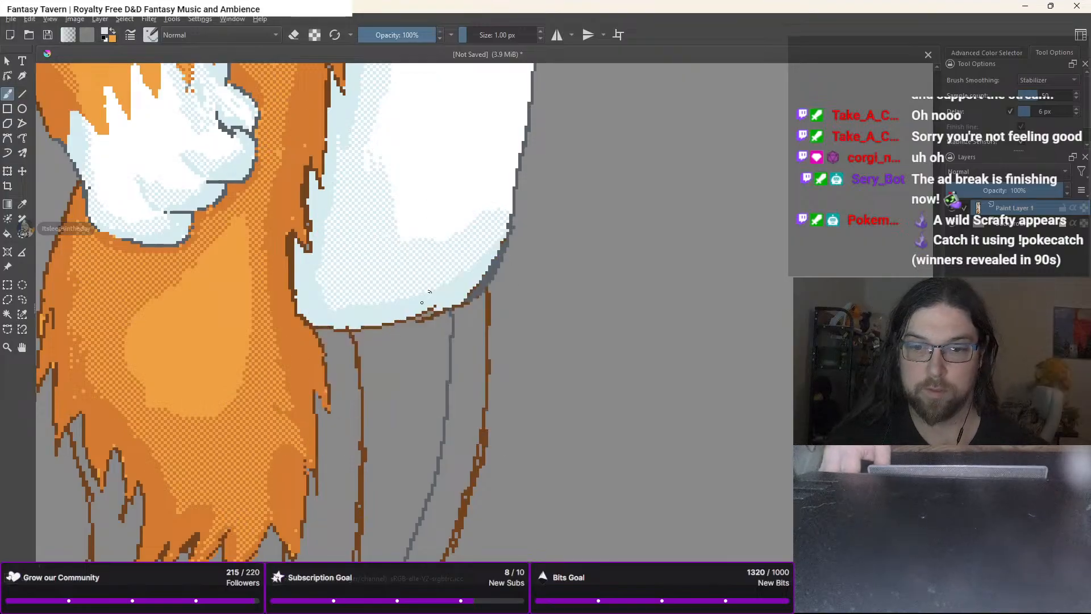
pyautogui.scroll(1, 432, 325)
pyautogui.rightClick(400, 307)
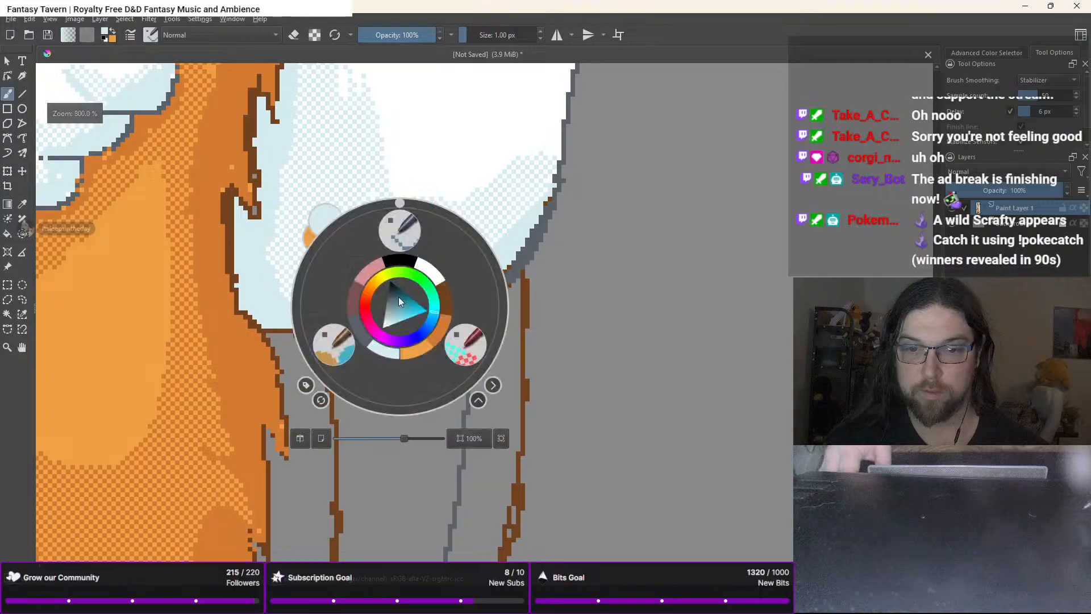
pyautogui.click(334, 344)
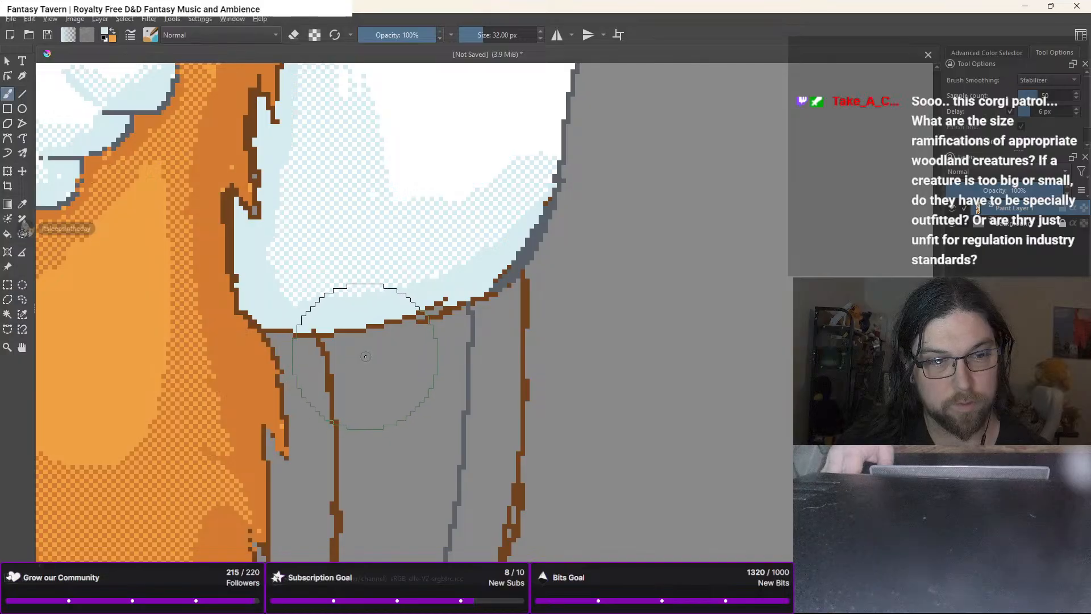
pyautogui.moveTo(368, 323)
pyautogui.mouseDown()
pyautogui.moveTo(489, 292)
pyautogui.moveTo(539, 217)
pyautogui.mouseUp()
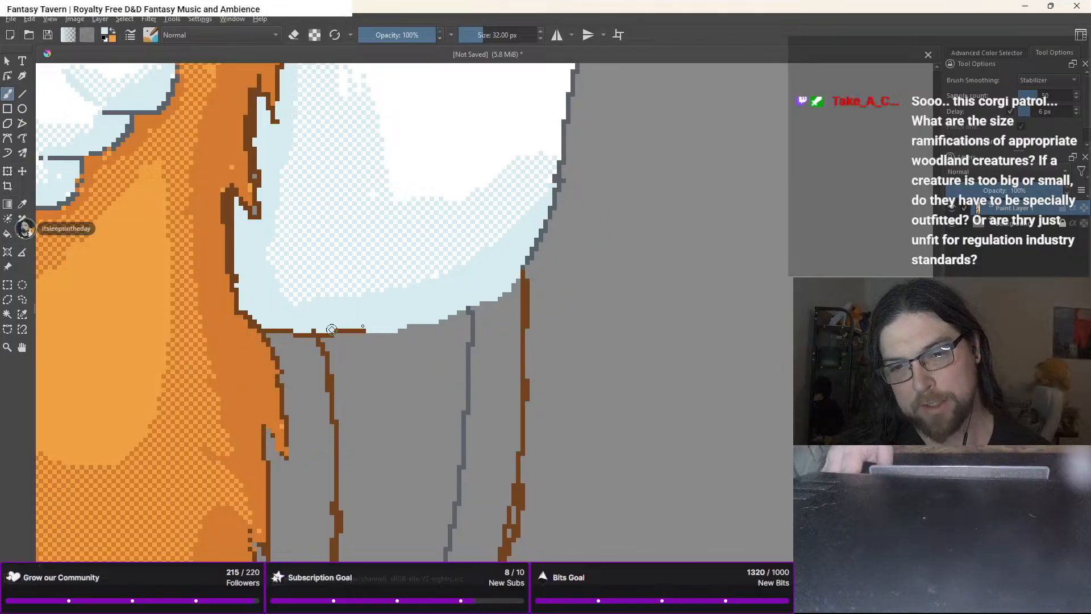
# Cover the remaining brown outline between the torso and the leg near the fur with small pale blue tufts, undoing one stroke
pyautogui.moveTo(331, 330)
pyautogui.mouseDown()
pyautogui.moveTo(364, 327)
pyautogui.moveTo(326, 329)
pyautogui.moveTo(337, 340)
pyautogui.mouseUp()
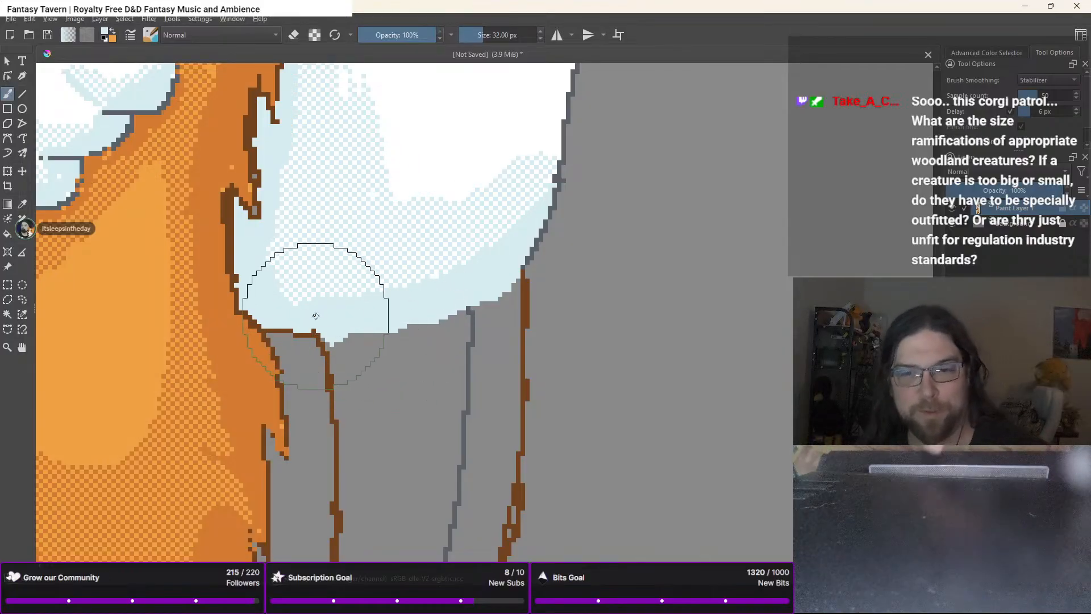
pyautogui.moveTo(296, 325); pyautogui.dragTo(299, 328)
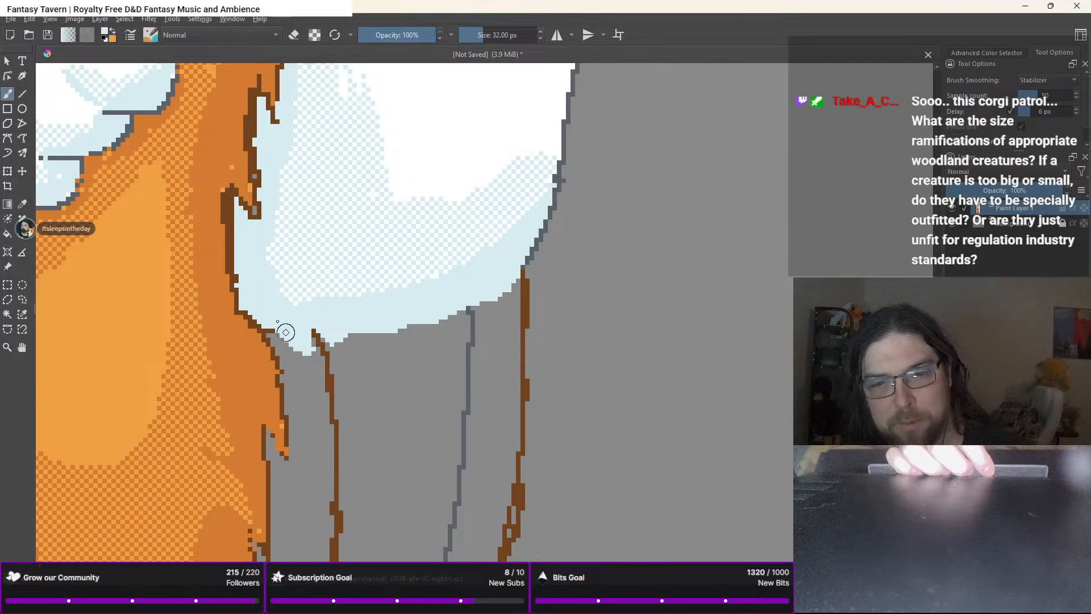
pyautogui.moveTo(286, 333); pyautogui.dragTo(278, 312)
pyautogui.hotkey('ctrl', 'z')
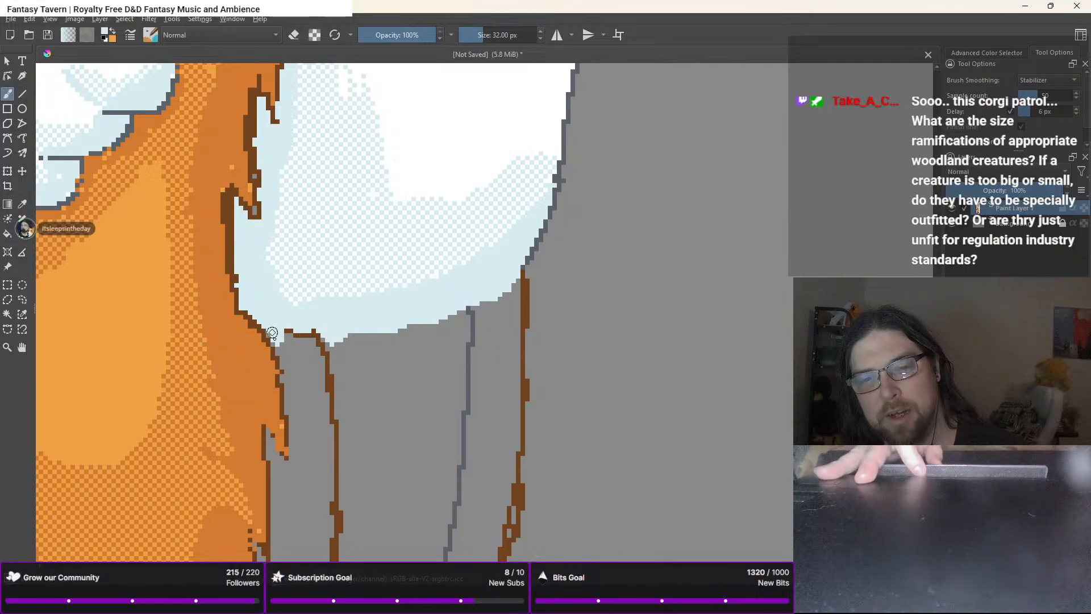
pyautogui.moveTo(284, 344); pyautogui.dragTo(304, 330)
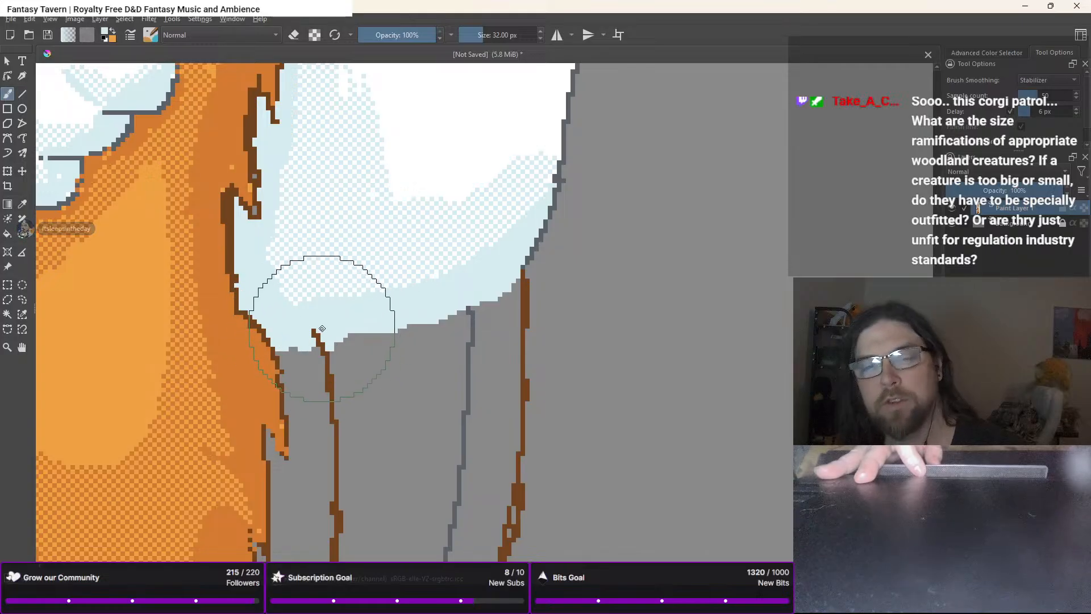
# Redraw the brown line between the legs in 1 px dark grey, thickening it toward the canvas's lower edge
pyautogui.press('-')
pyautogui.press('-')
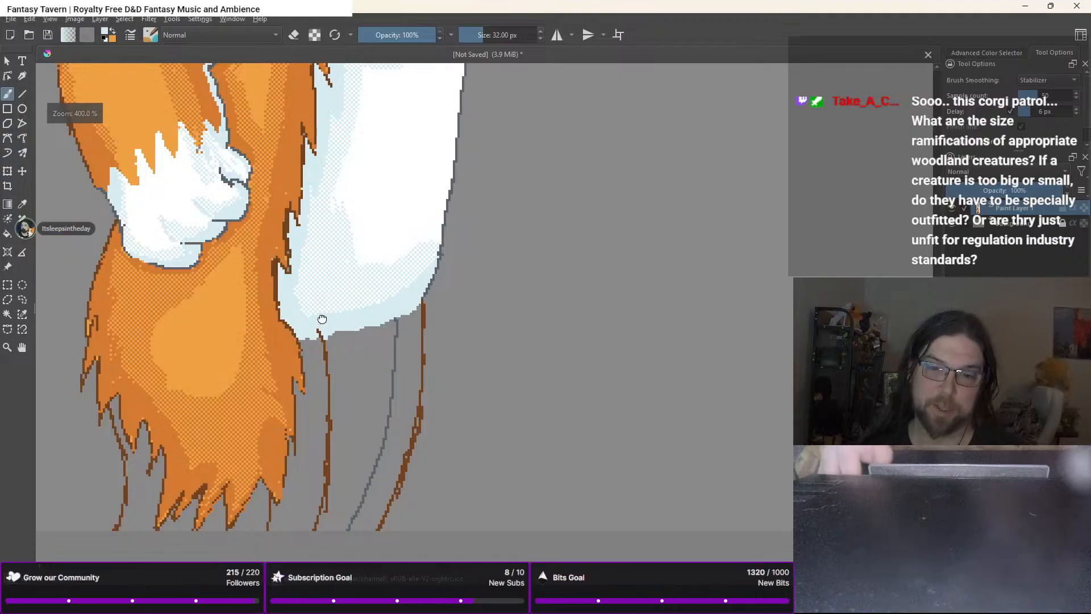
pyautogui.press('+')
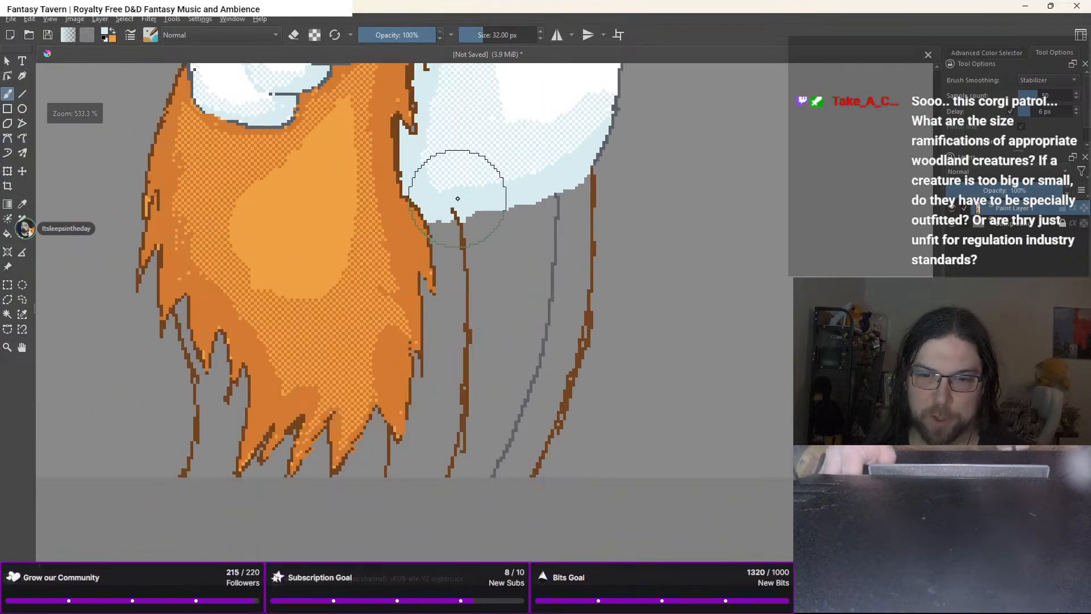
pyautogui.rightClick(418, 227)
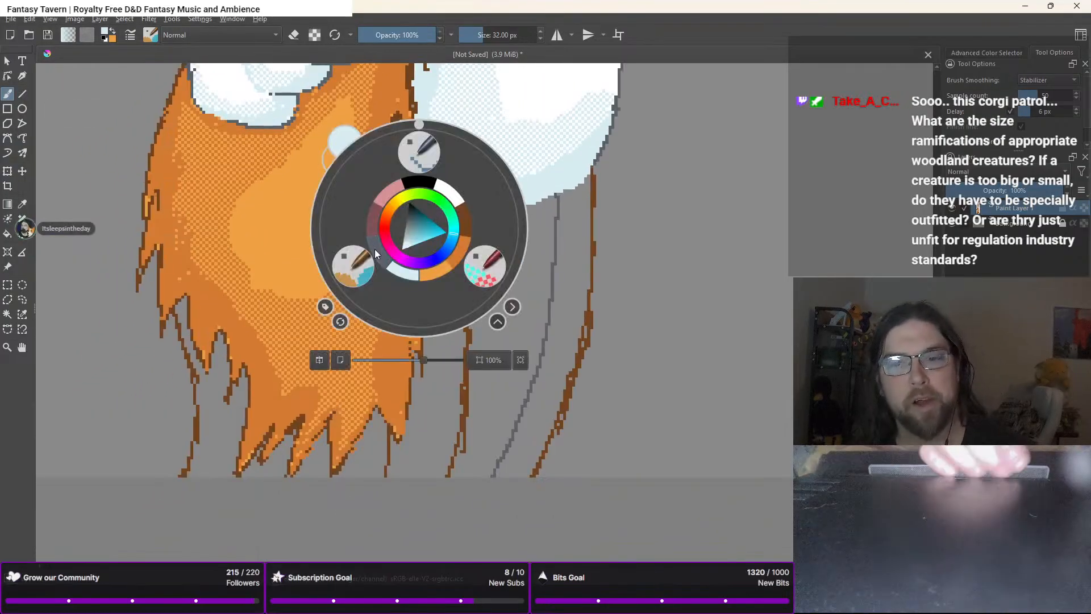
pyautogui.click(375, 253)
pyautogui.rightClick(399, 239)
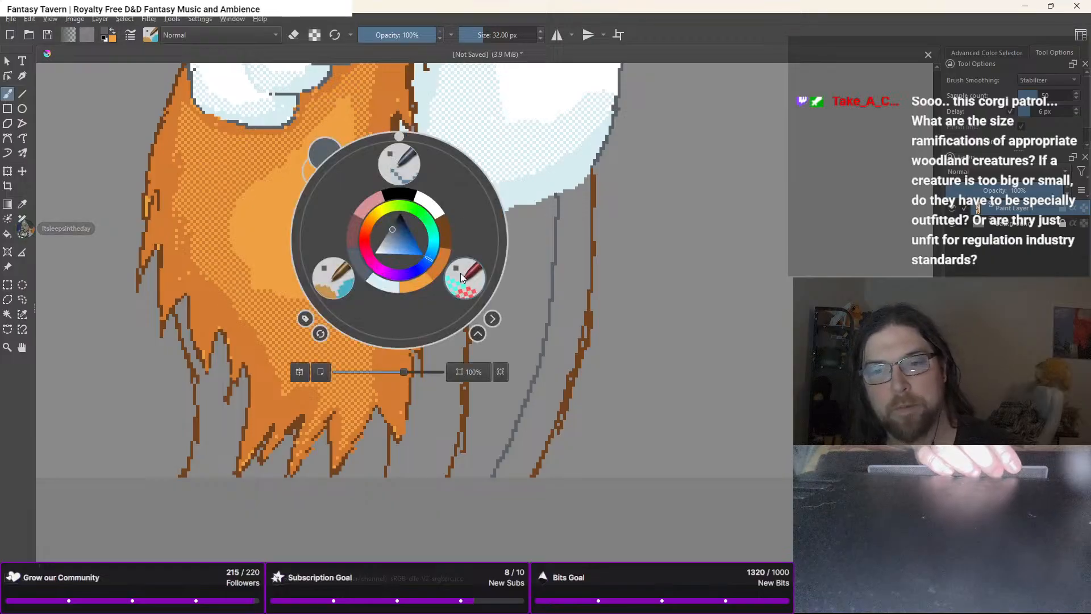
pyautogui.click(407, 180)
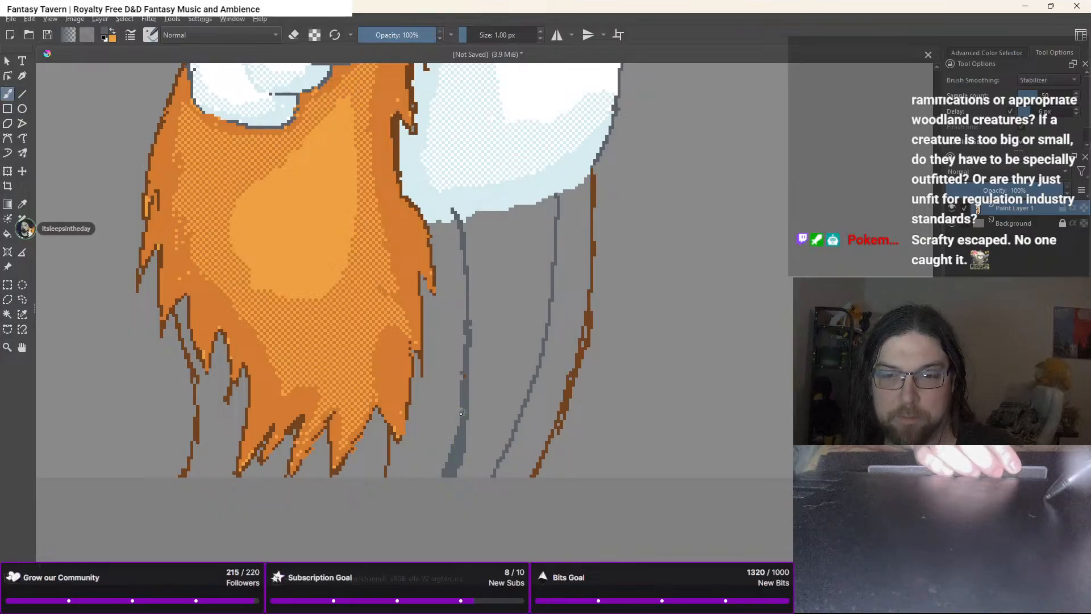
# Fill the leg areas on both sides of the dark grey dividing line with pale blue
pyautogui.rightClick(446, 409)
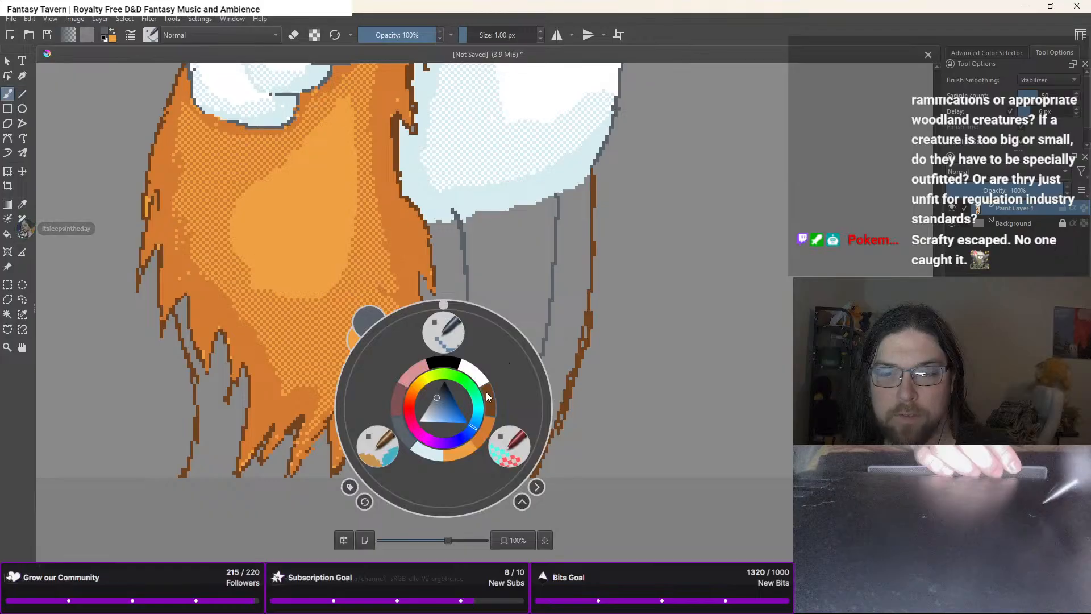
pyautogui.click(431, 452)
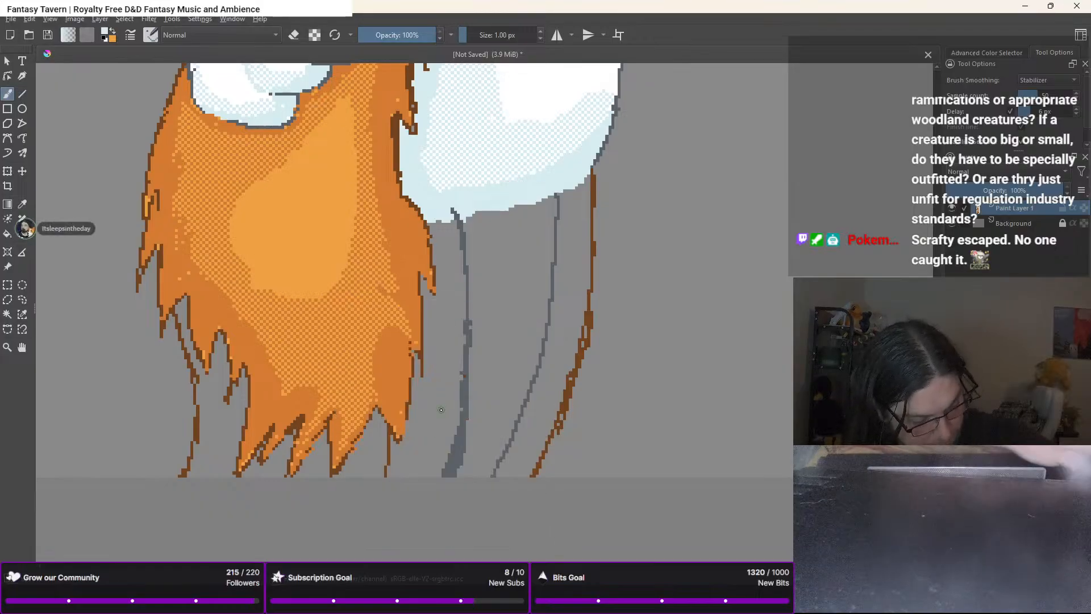
pyautogui.press('f')
pyautogui.click(436, 419)
pyautogui.click(501, 396)
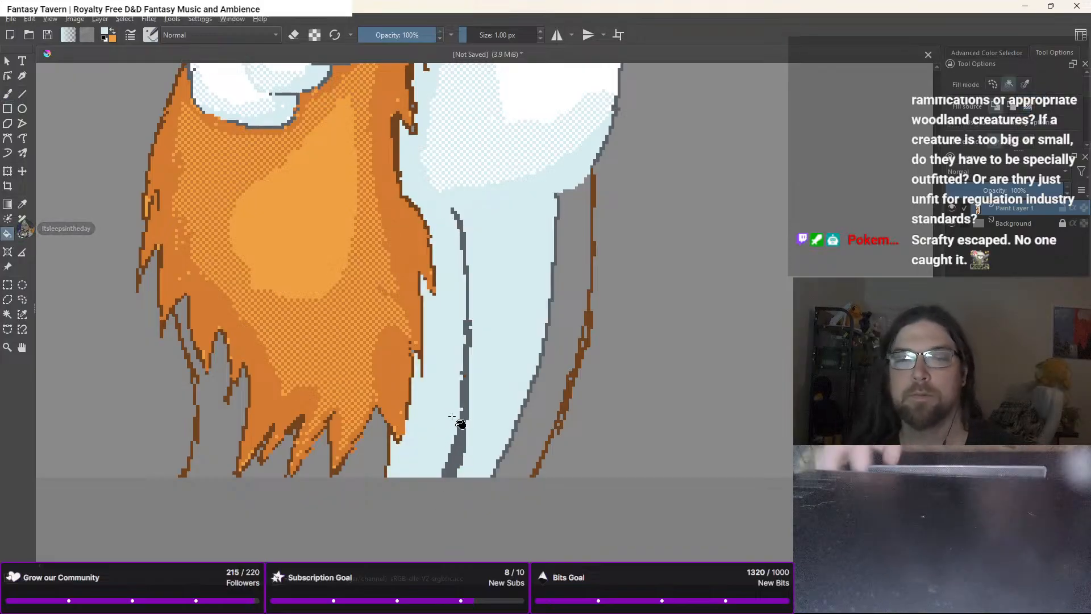
# Fill the leg's outer strip and the outlined areas behind the lower fur tufts with darker orange
pyautogui.scroll(-1, 452, 418)
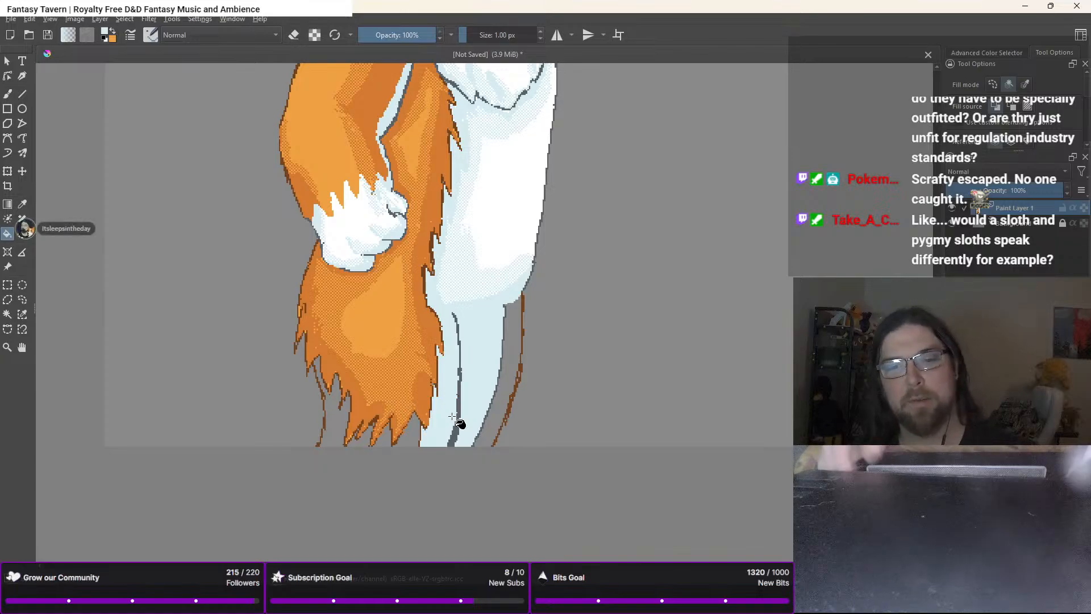
pyautogui.rightClick(563, 291)
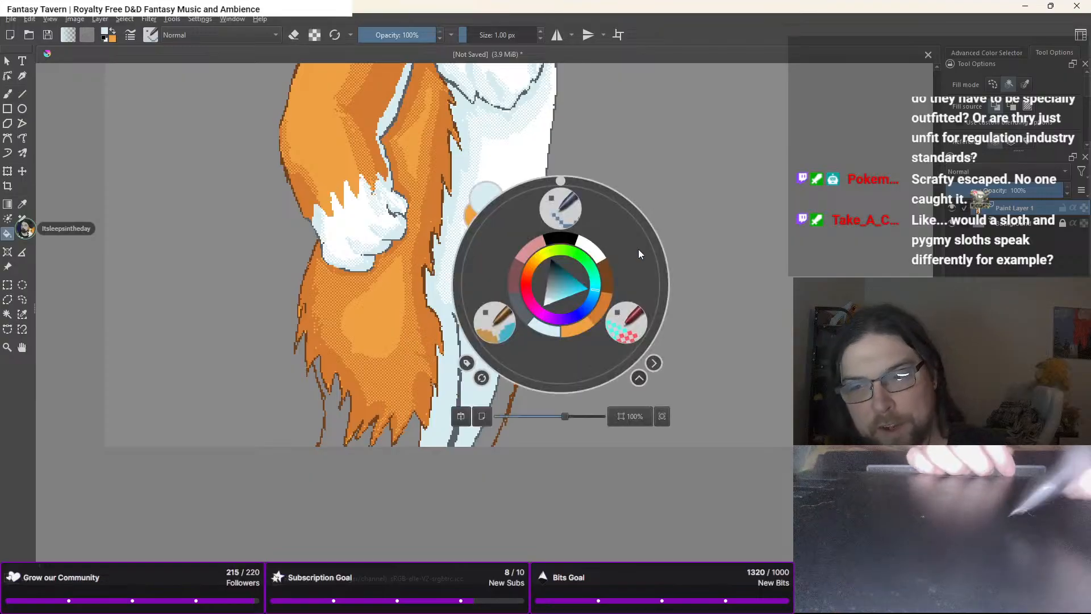
pyautogui.click(601, 309)
pyautogui.click(514, 362)
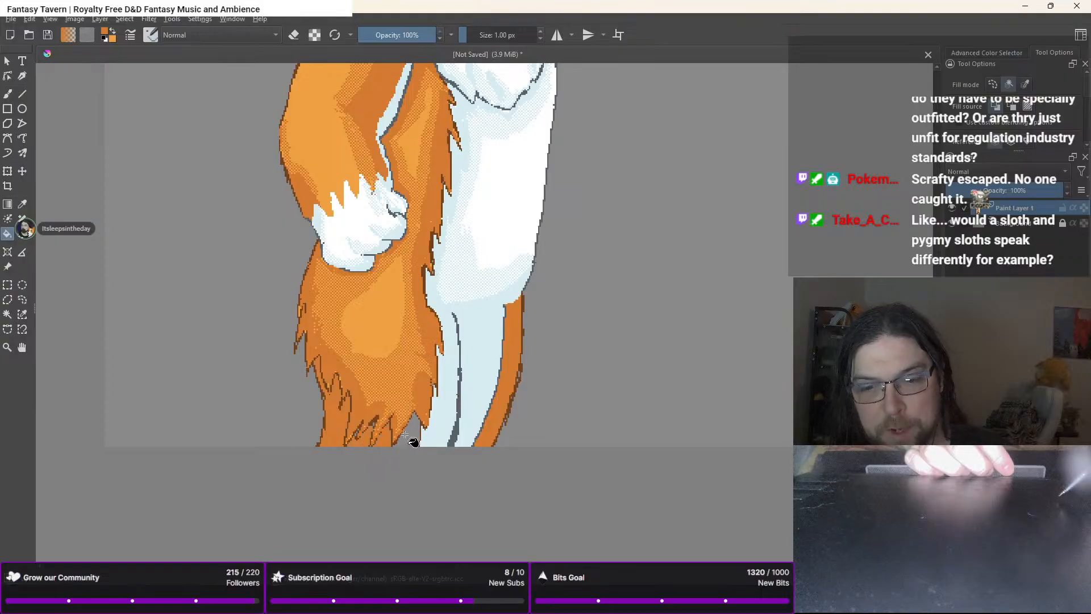
pyautogui.rightClick(387, 483)
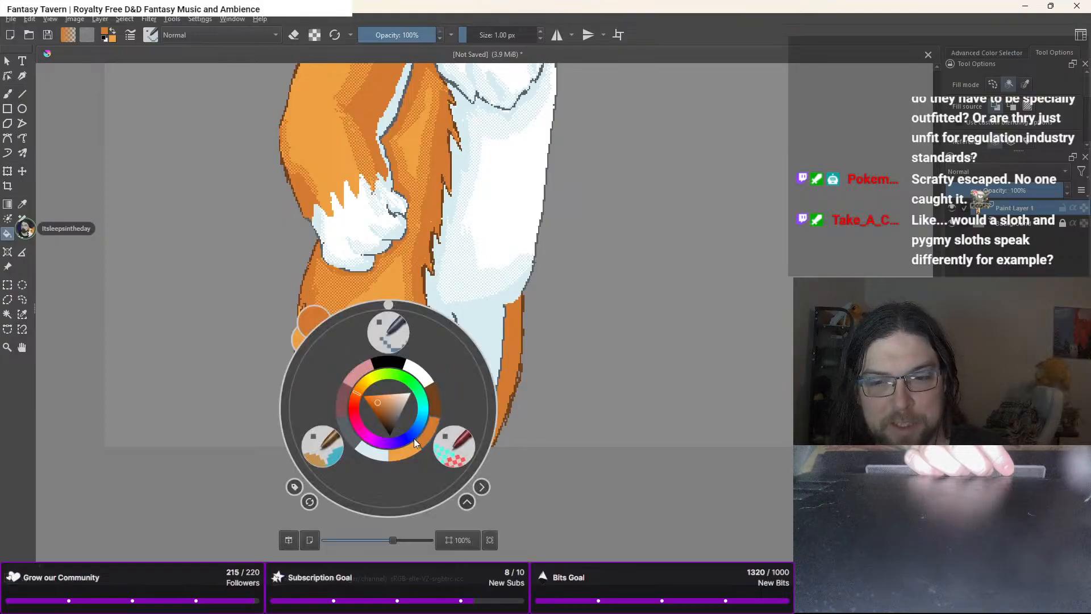
# Paint a light orange highlight strip along the lower leg's outer edge with the 32 px brush
pyautogui.click(405, 453)
pyautogui.rightClick(383, 471)
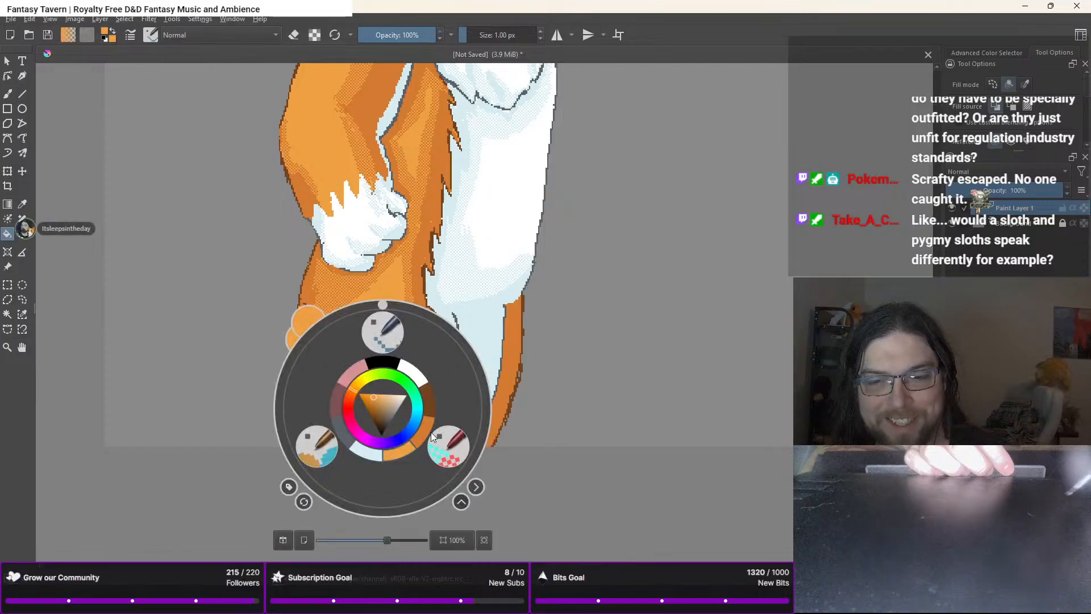
pyautogui.click(325, 448)
pyautogui.press('b')
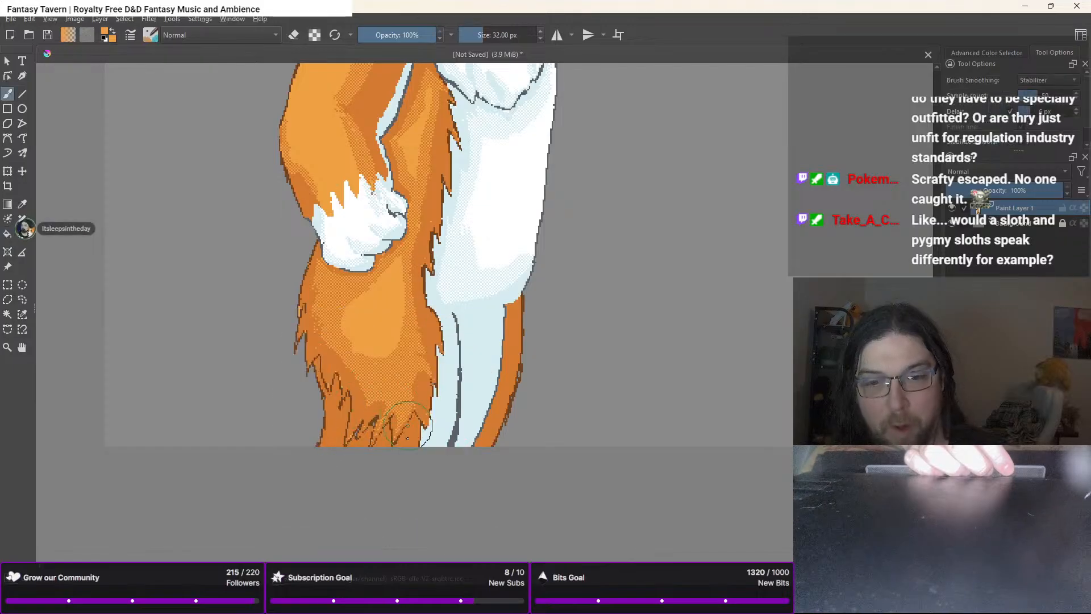
pyautogui.scroll(4, 365, 397)
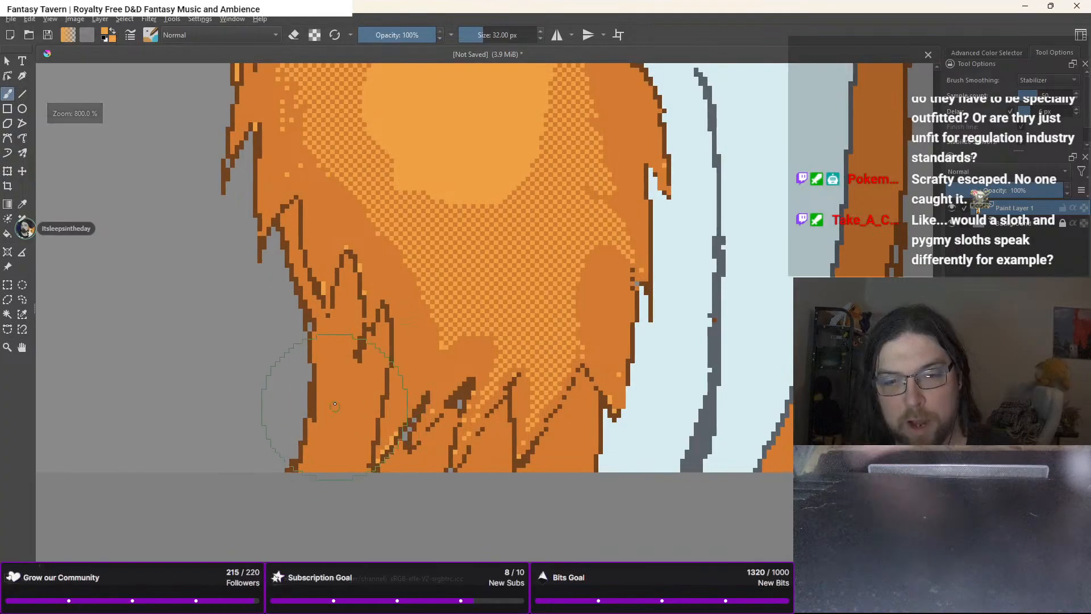
pyautogui.moveTo(336, 398); pyautogui.dragTo(320, 460)
pyautogui.moveTo(334, 381)
pyautogui.mouseDown()
pyautogui.moveTo(327, 420)
pyautogui.moveTo(325, 391)
pyautogui.mouseUp()
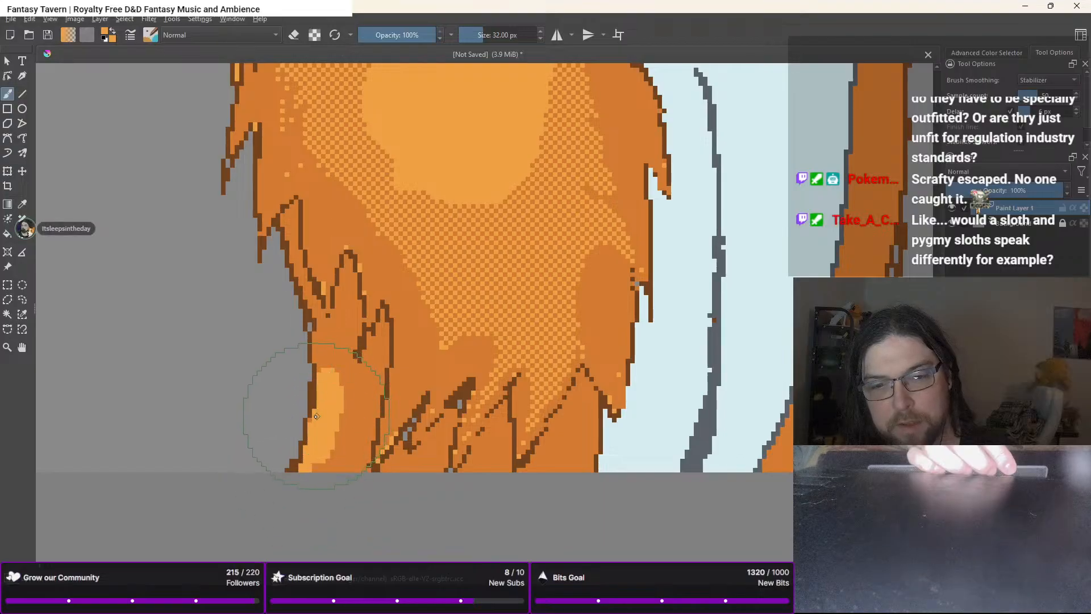
# Cover the grey pixels between the lower fur tufts with 1 px darker orange, undoing the wider trial strokes
pyautogui.moveTo(392, 433); pyautogui.dragTo(405, 434)
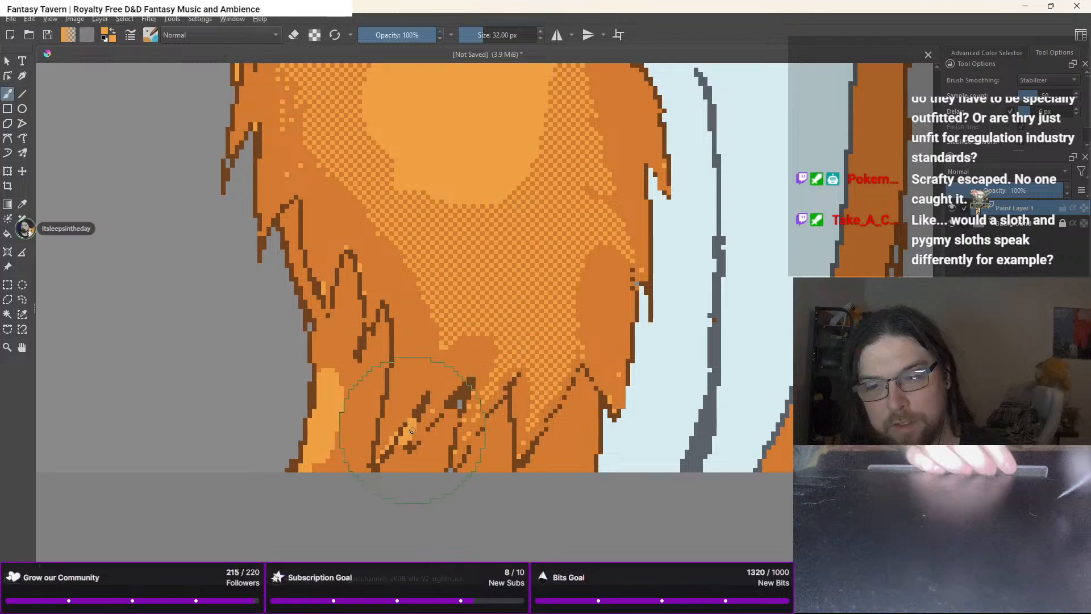
pyautogui.hotkey('ctrl', 'z')
pyautogui.rightClick(409, 437)
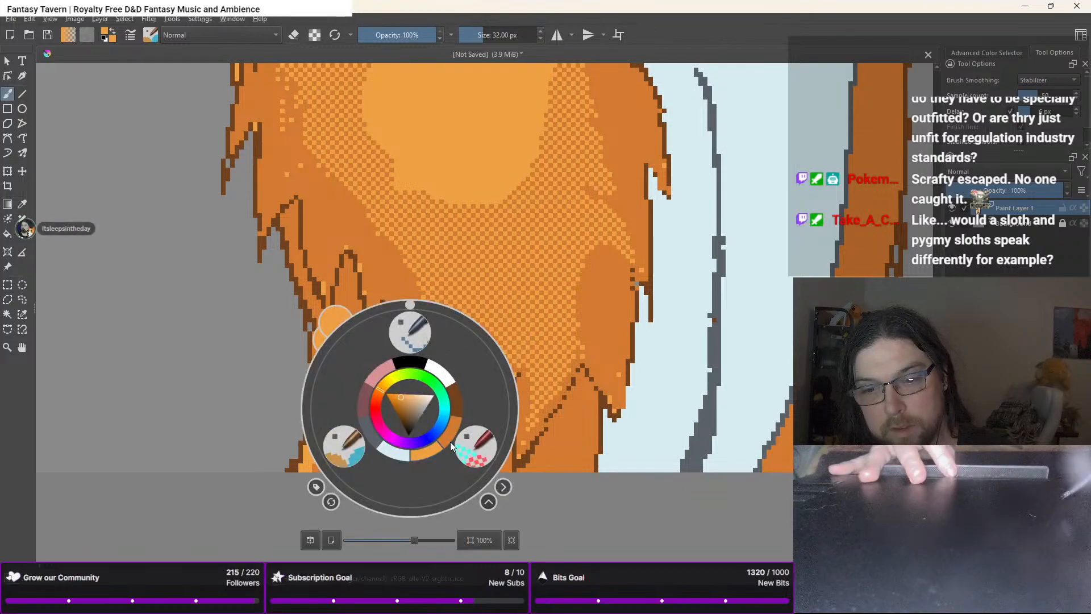
pyautogui.rightClick(414, 433)
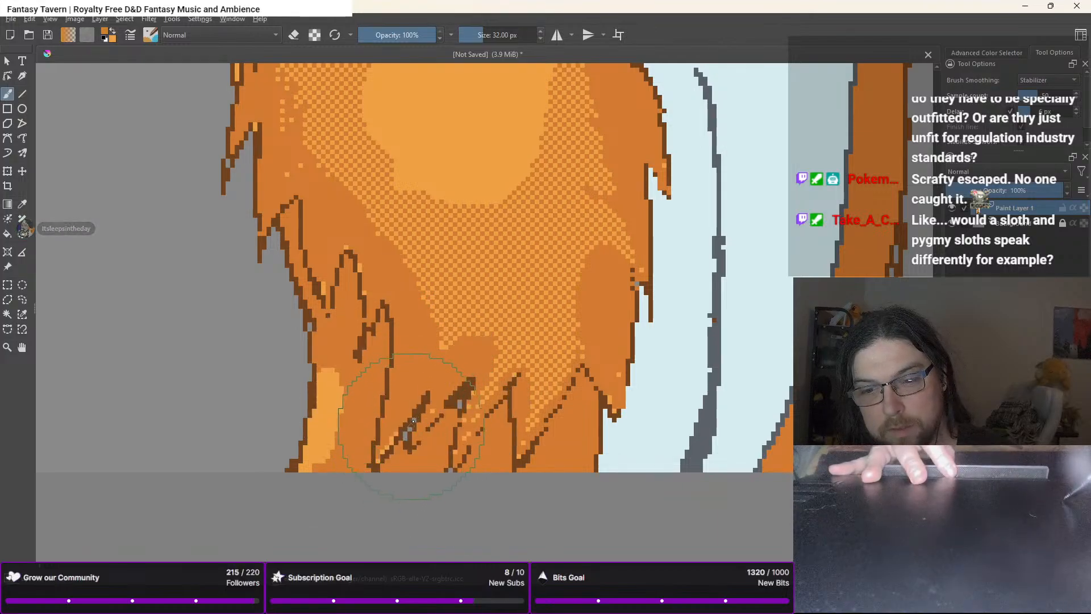
pyautogui.moveTo(413, 421); pyautogui.dragTo(401, 441)
pyautogui.hotkey('ctrl', 'z')
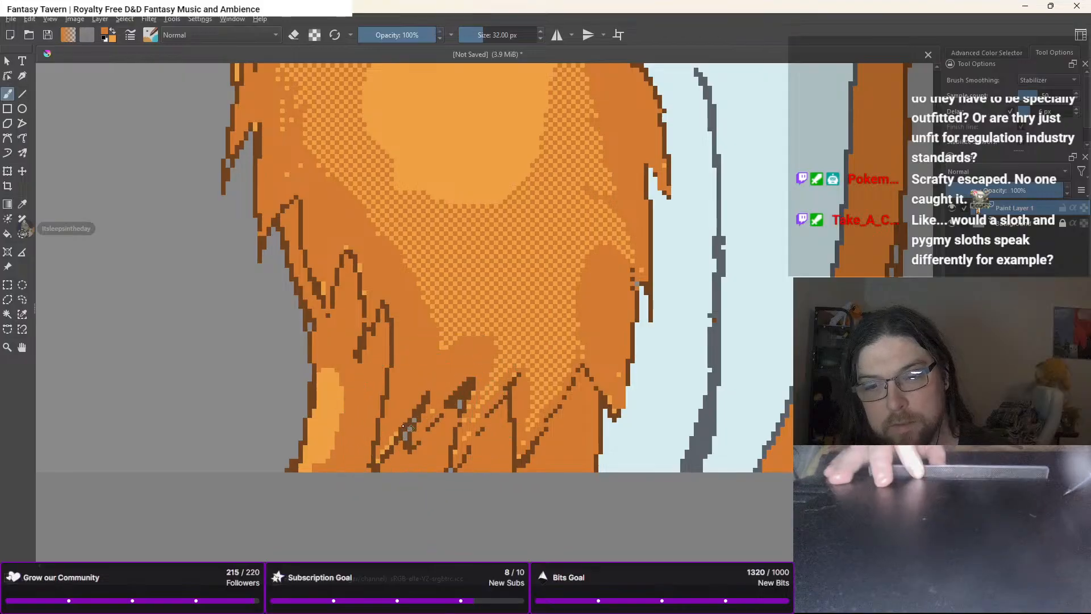
pyautogui.rightClick(408, 408)
pyautogui.click(407, 333)
pyautogui.moveTo(400, 438); pyautogui.dragTo(403, 434)
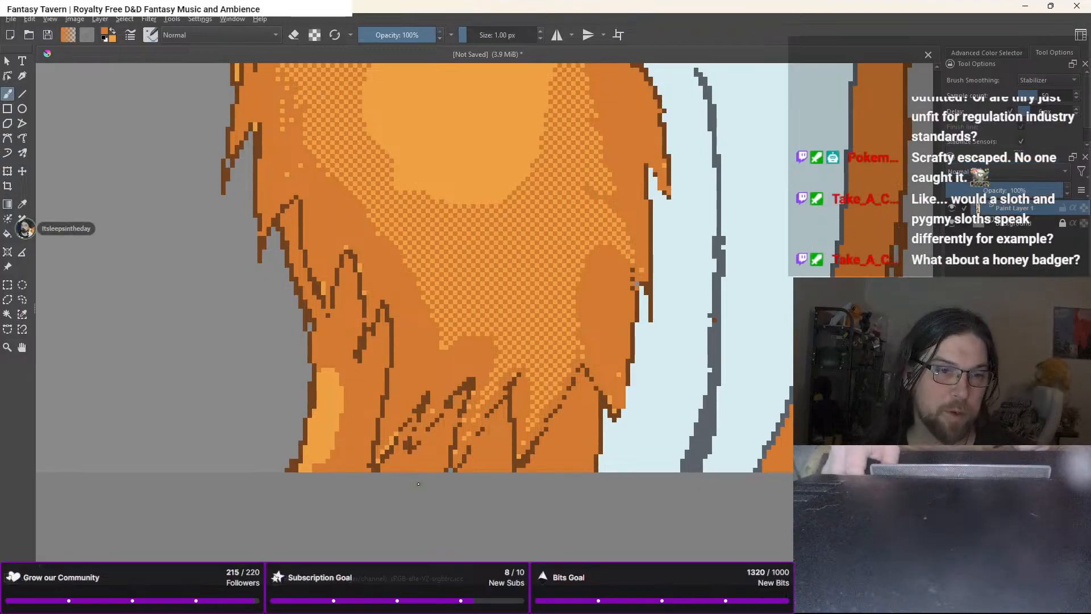
# Dither the inner edge of the lower leg's highlight strip in light orange with the 12 px dither brush
pyautogui.scroll(-2, 418, 483)
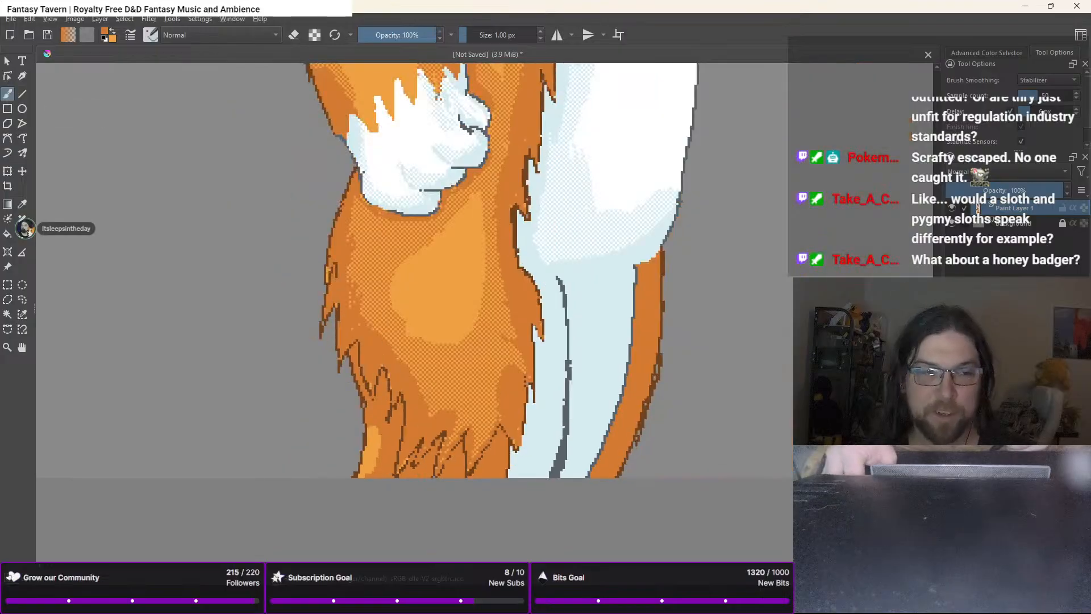
pyautogui.scroll(3, 342, 447)
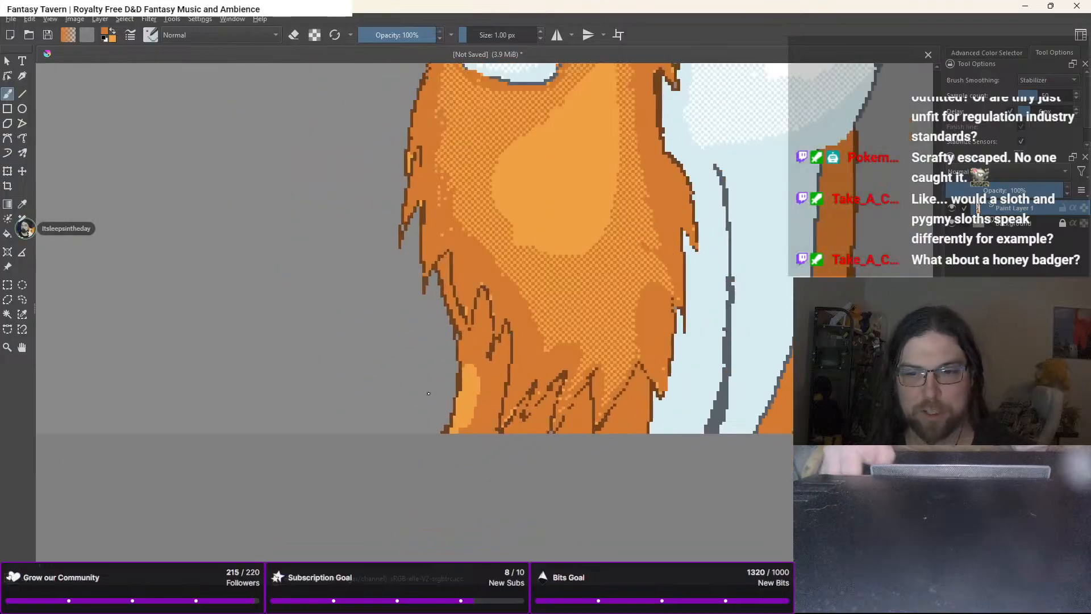
pyautogui.rightClick(377, 275)
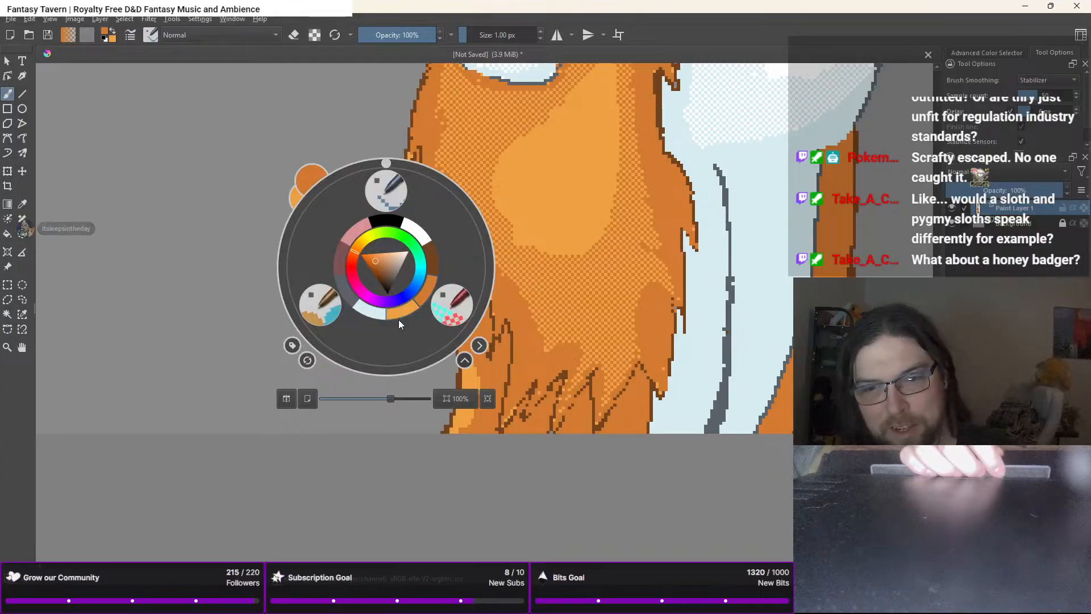
pyautogui.click(469, 369)
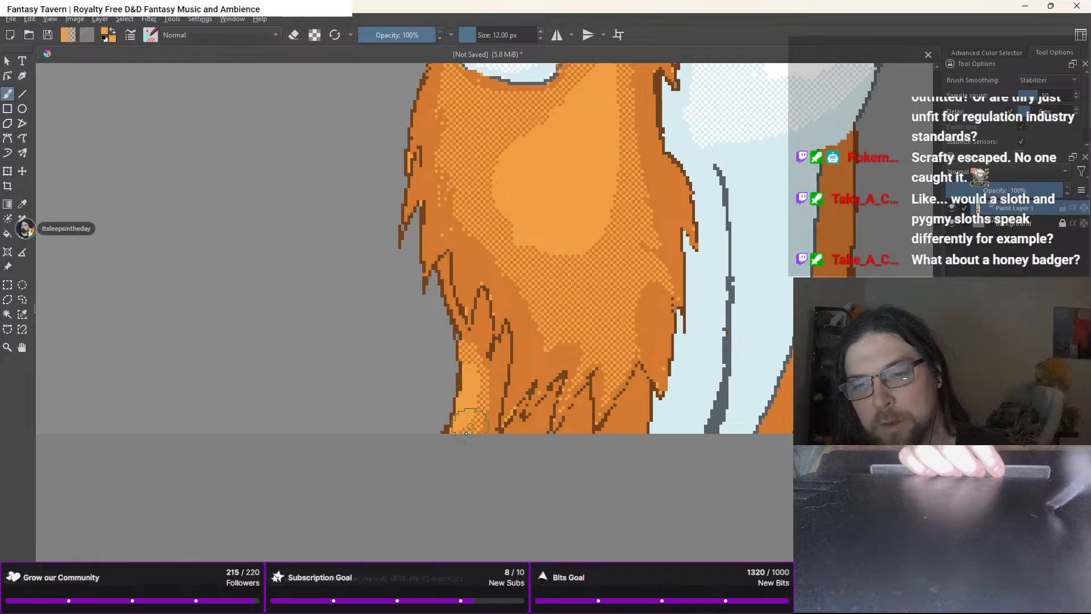
# Soften the edges of the thigh's highlight below the paw with 12 px light orange dithering
pyautogui.scroll(-5, 752, 362)
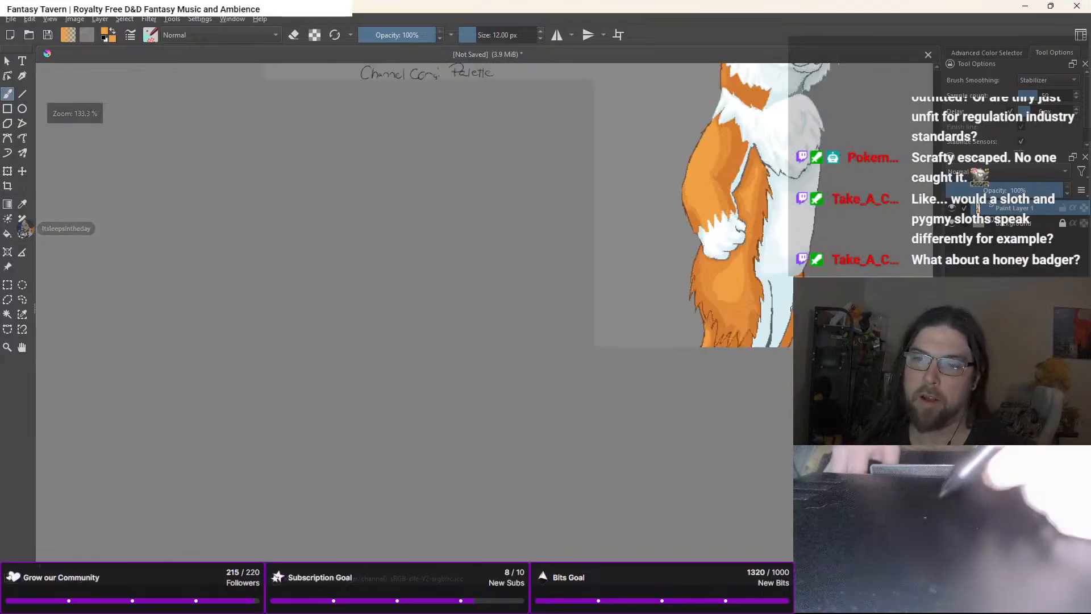
pyautogui.scroll(1, 778, 340)
pyautogui.scroll(-4, 762, 353)
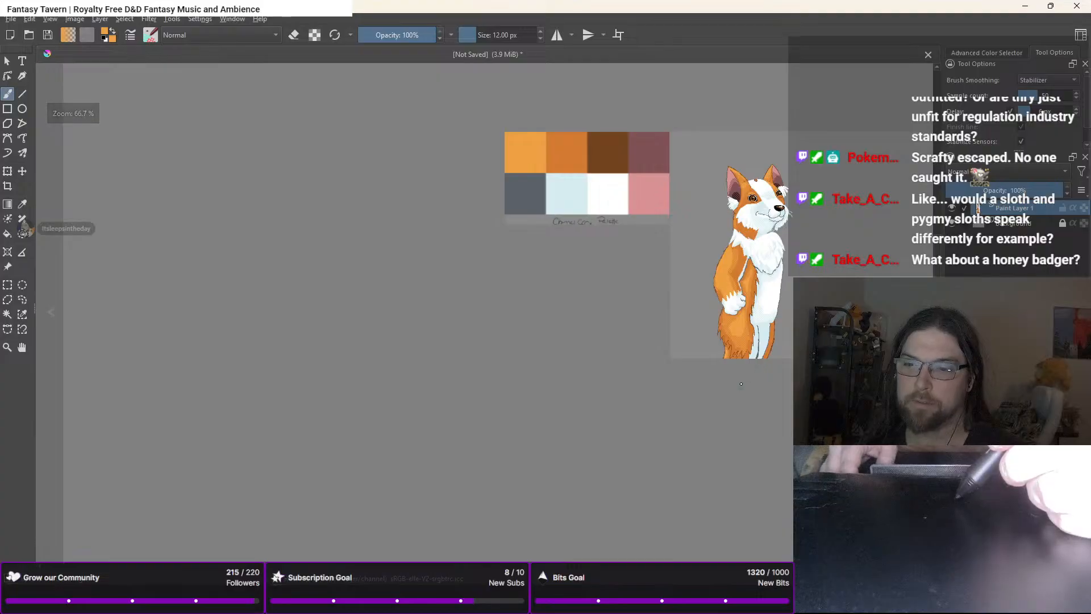
pyautogui.scroll(3, 744, 330)
pyautogui.scroll(1, 744, 323)
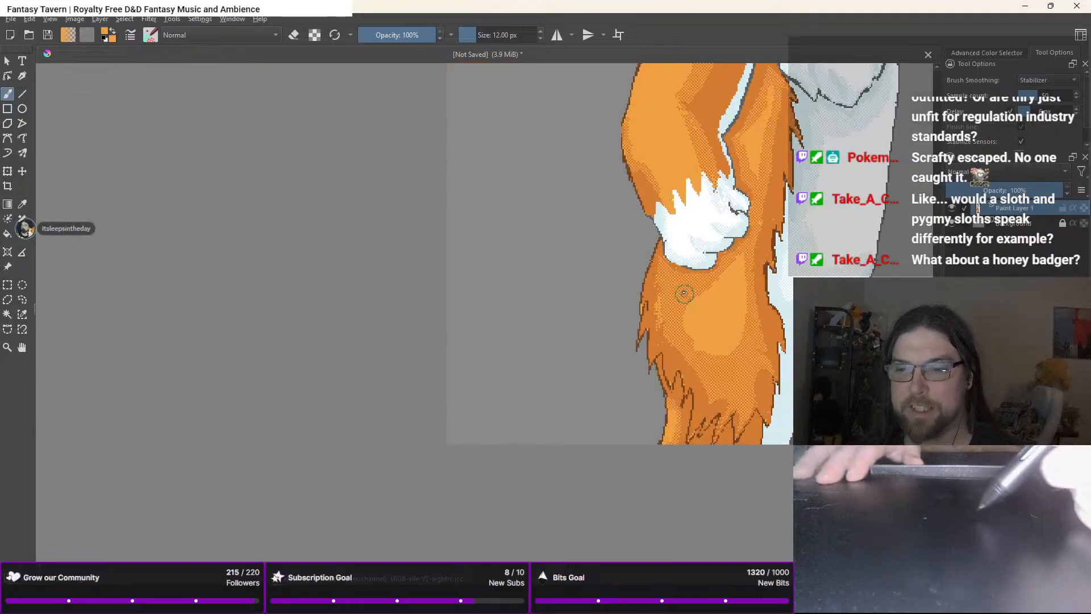
pyautogui.moveTo(675, 276)
pyautogui.mouseDown()
pyautogui.moveTo(691, 378)
pyautogui.moveTo(685, 301)
pyautogui.mouseUp()
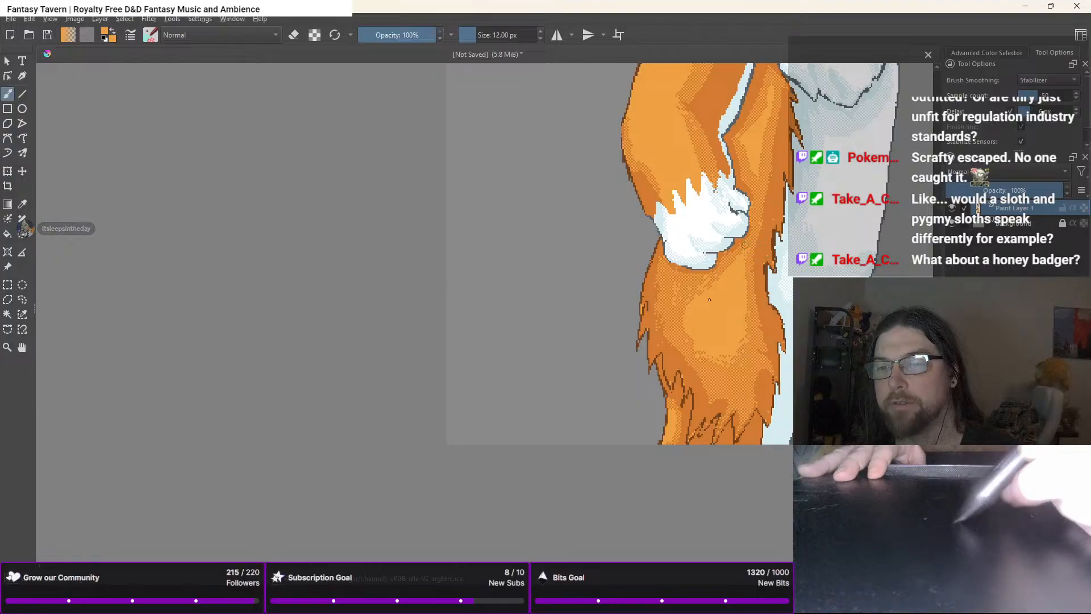
# Paint a slanted pale blue tuft at the base of the thigh's outer edge with the 32 px brush, undoing the extra stroke
pyautogui.scroll(-4, 675, 384)
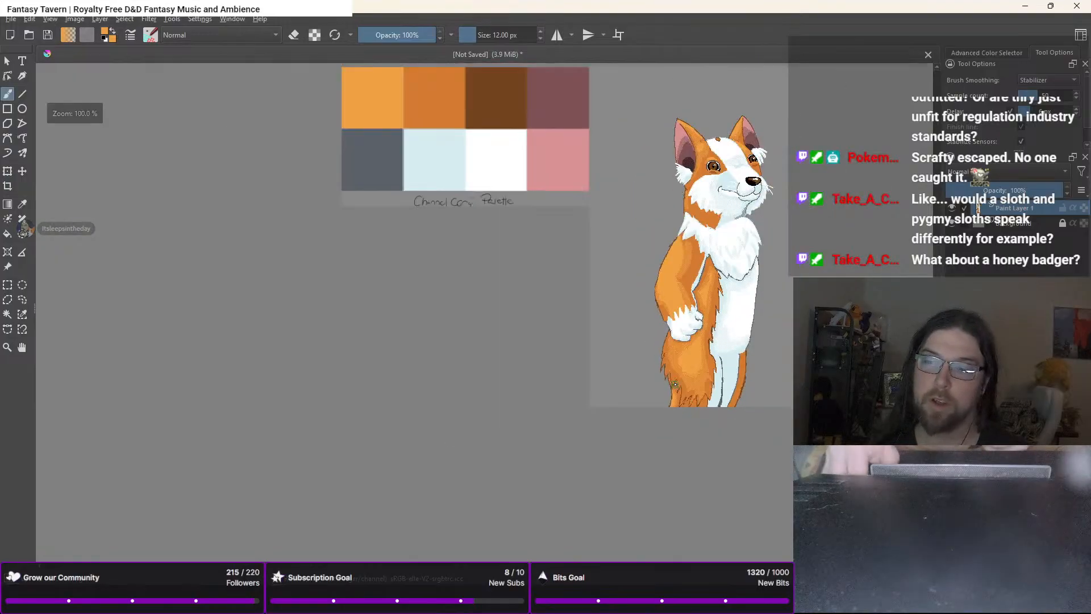
pyautogui.moveTo(674, 384); pyautogui.dragTo(521, 385)
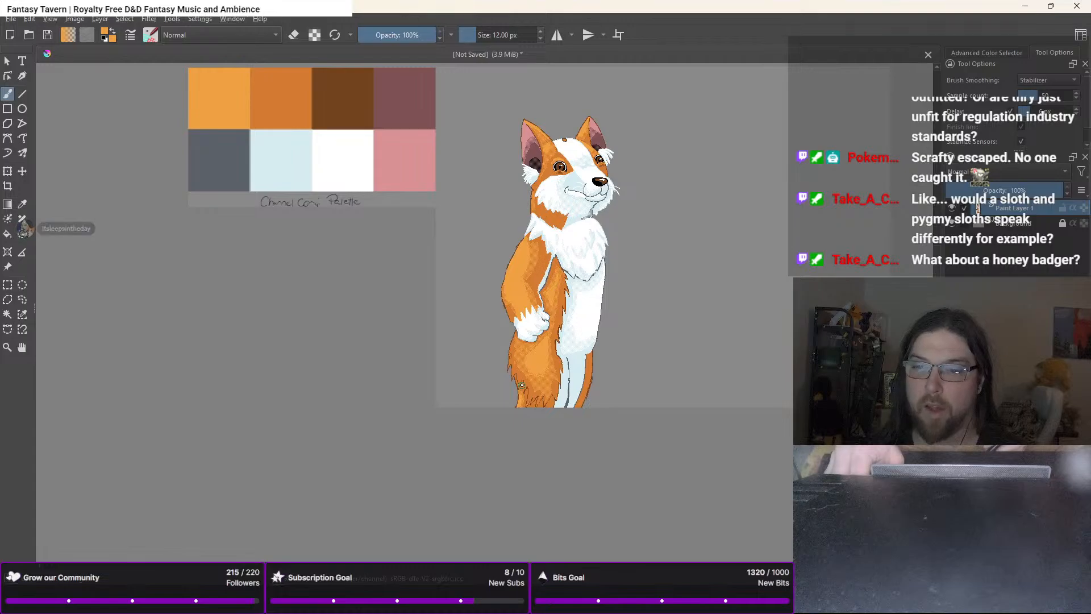
pyautogui.scroll(4, 522, 385)
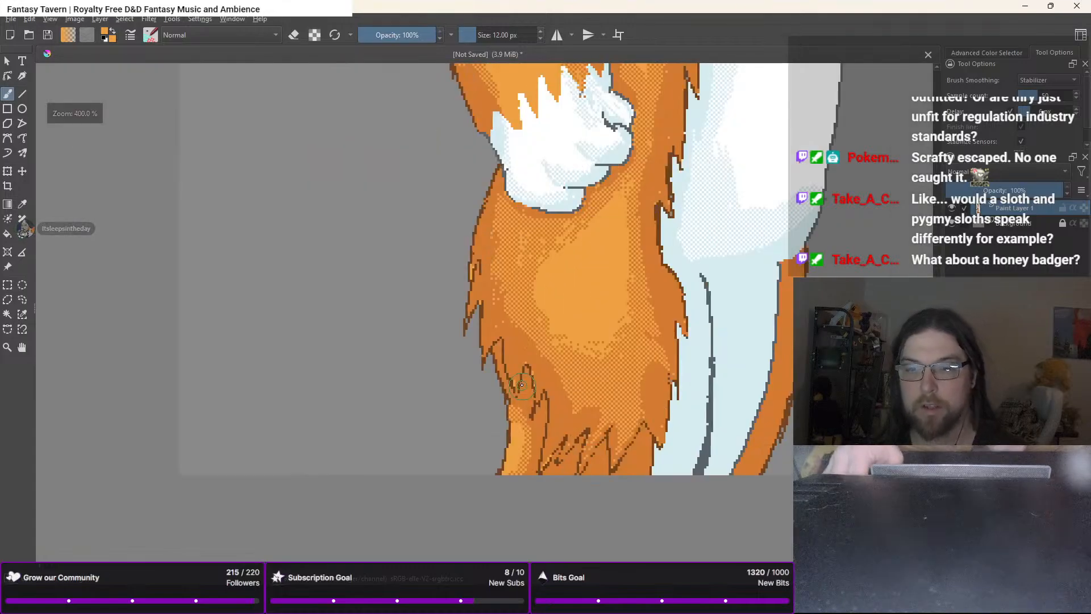
pyautogui.rightClick(456, 266)
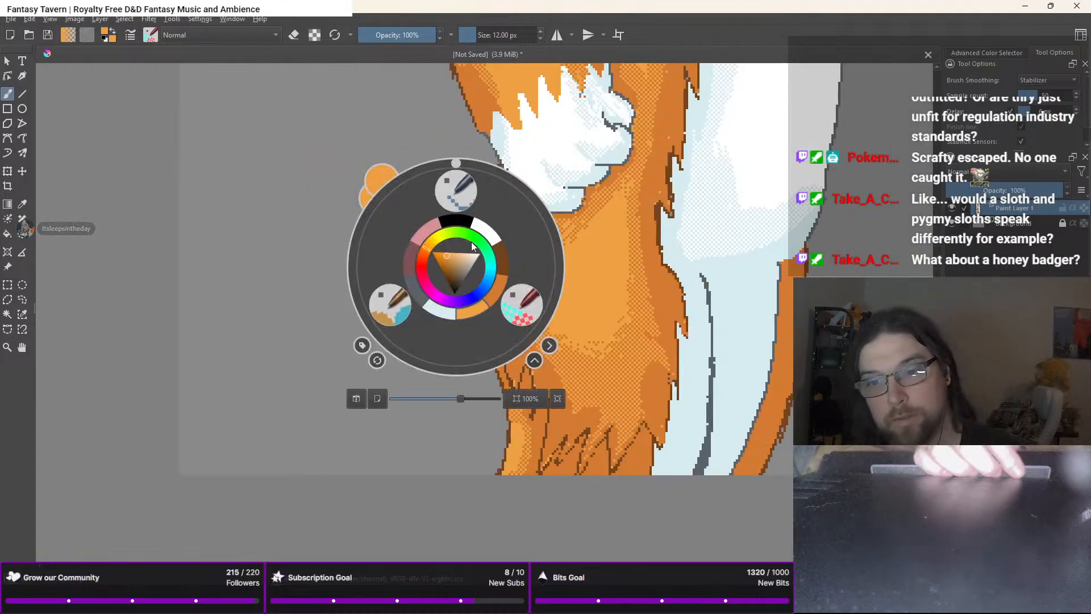
pyautogui.click(430, 308)
pyautogui.rightClick(461, 281)
pyautogui.rightClick(455, 332)
pyautogui.click(494, 306)
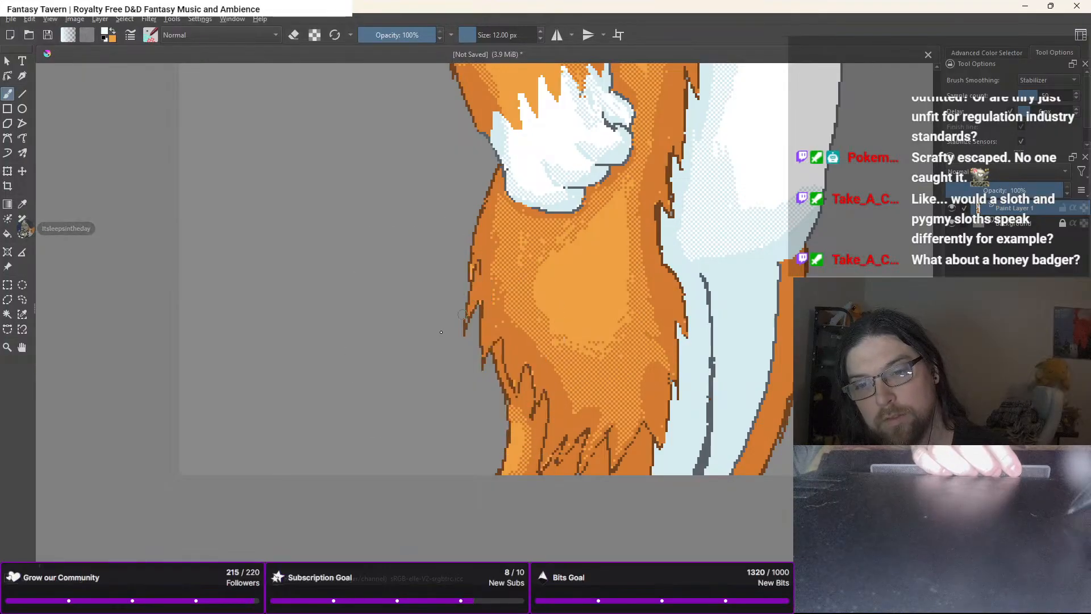
pyautogui.rightClick(461, 314)
pyautogui.click(448, 341)
pyautogui.click(441, 362)
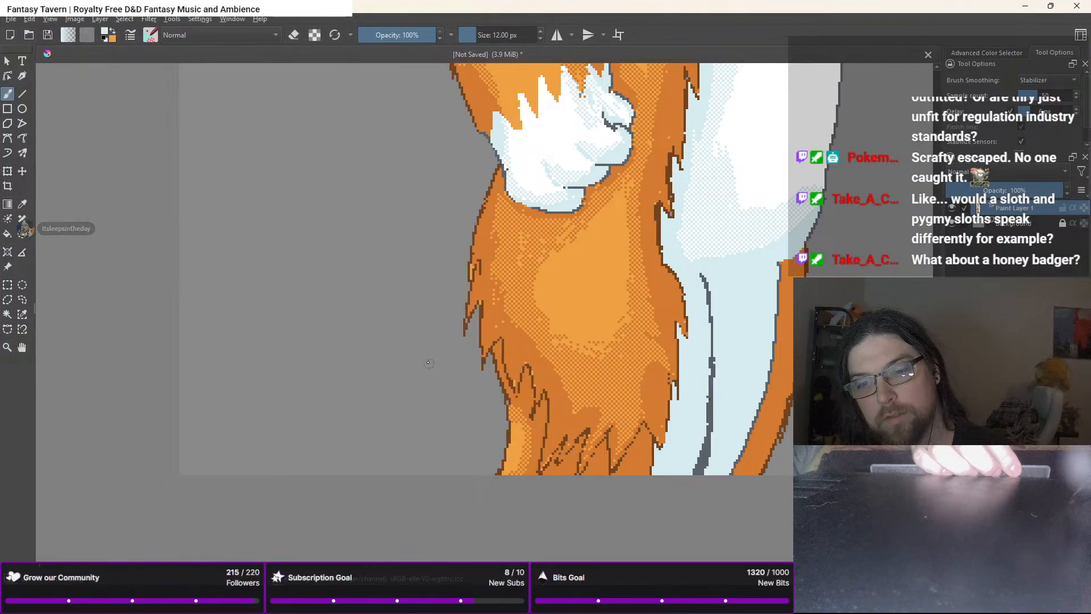
pyautogui.rightClick(432, 364)
pyautogui.click(381, 394)
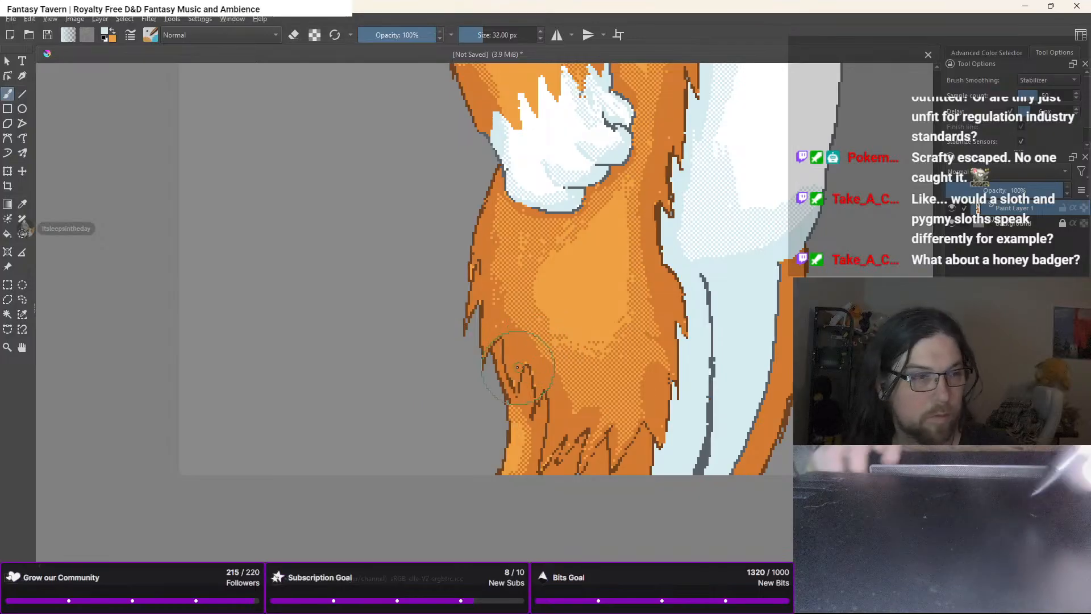
pyautogui.scroll(2, 518, 370)
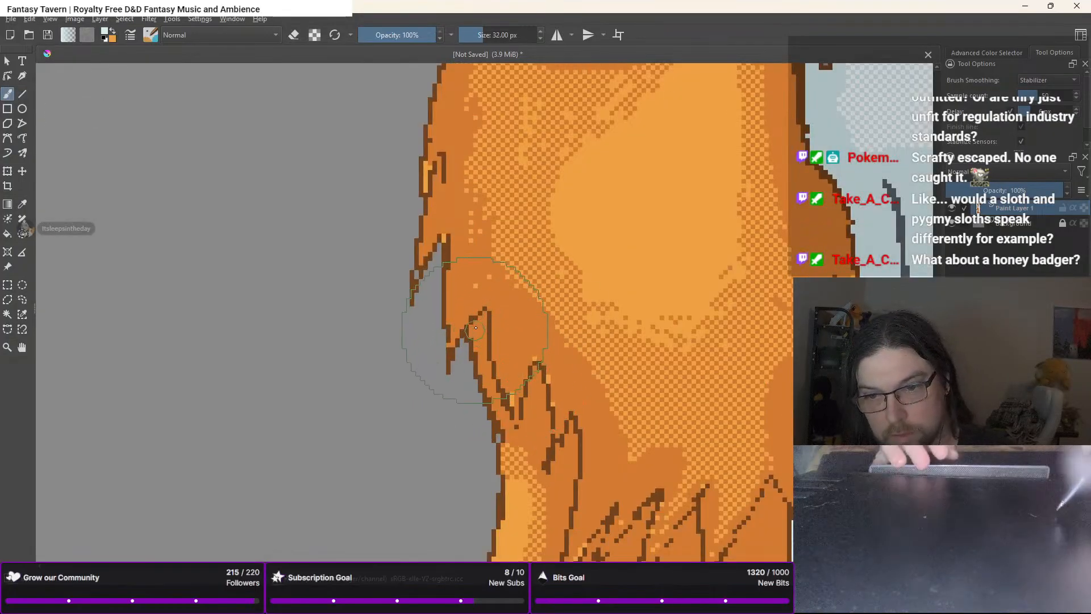
pyautogui.moveTo(469, 352)
pyautogui.mouseDown()
pyautogui.moveTo(477, 332)
pyautogui.moveTo(450, 370)
pyautogui.mouseUp()
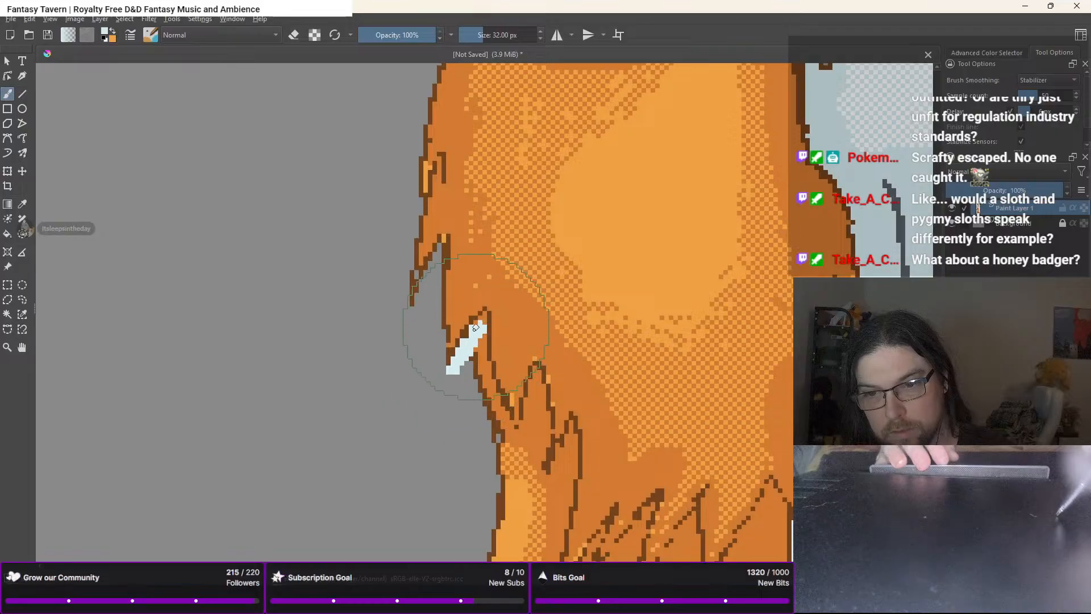
pyautogui.moveTo(476, 328)
pyautogui.mouseDown()
pyautogui.moveTo(482, 313)
pyautogui.moveTo(480, 332)
pyautogui.mouseUp()
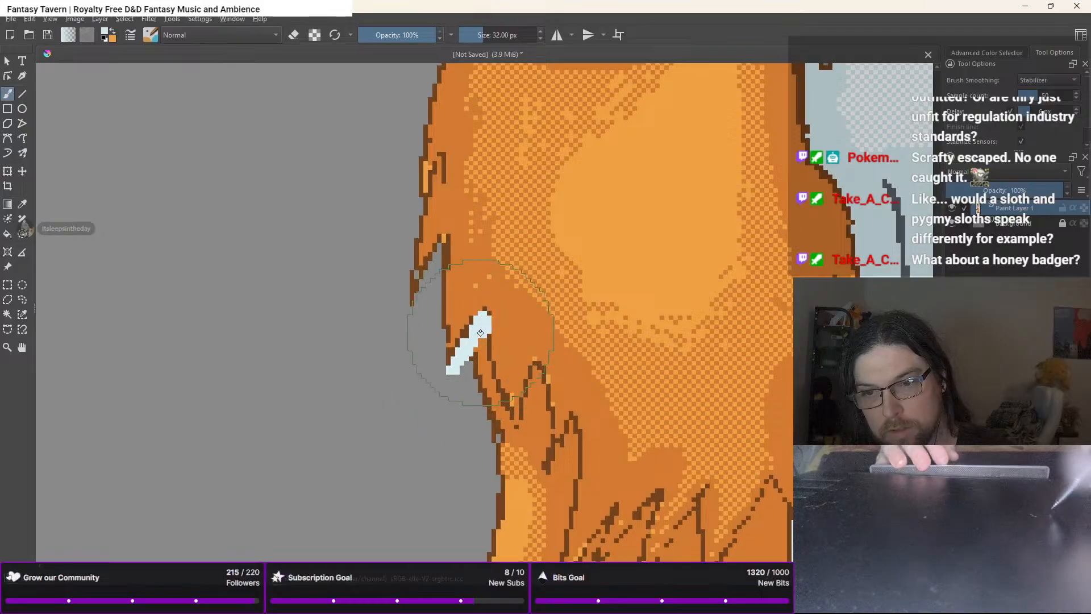
pyautogui.hotkey('ctrl', 'z')
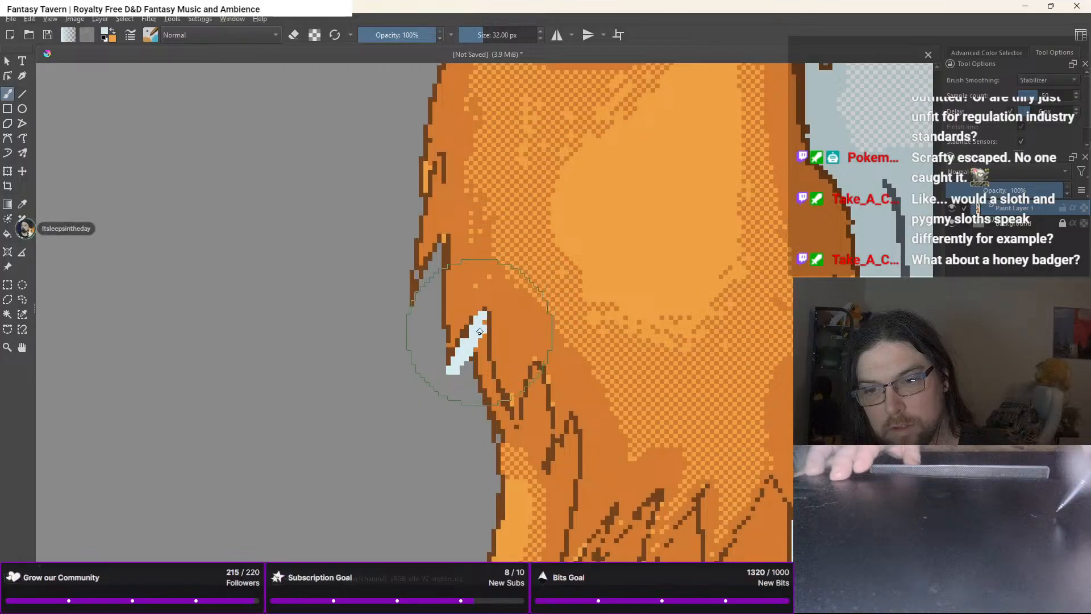
# Extend the pale blue fur in a zigzag along the brown tuft outlines above the lower leg
pyautogui.moveTo(482, 334)
pyautogui.mouseDown()
pyautogui.moveTo(514, 438)
pyautogui.moveTo(503, 418)
pyautogui.moveTo(518, 443)
pyautogui.mouseUp()
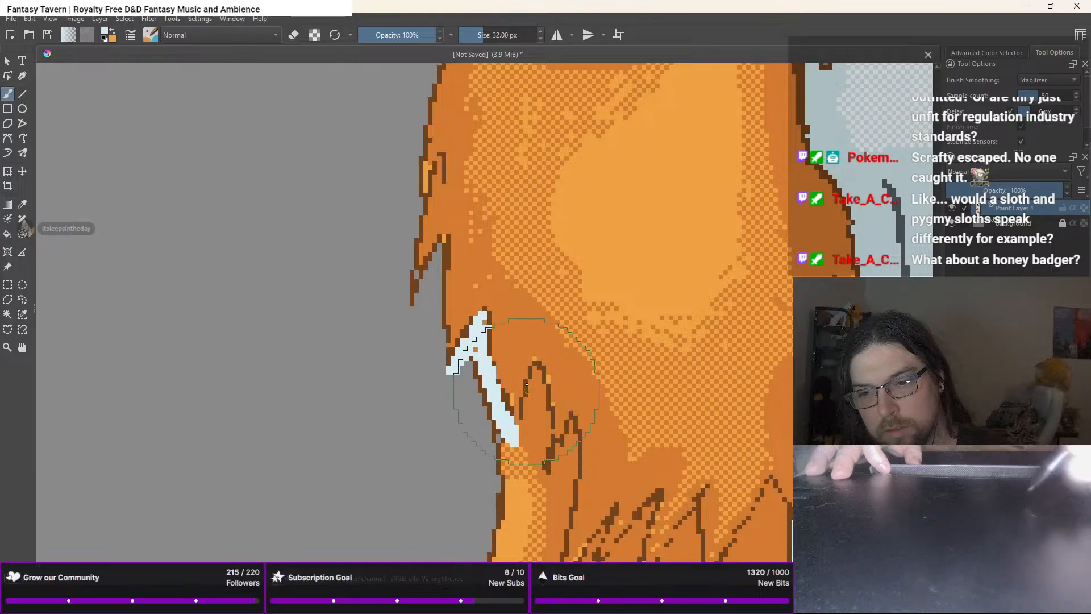
pyautogui.moveTo(534, 372); pyautogui.dragTo(514, 423)
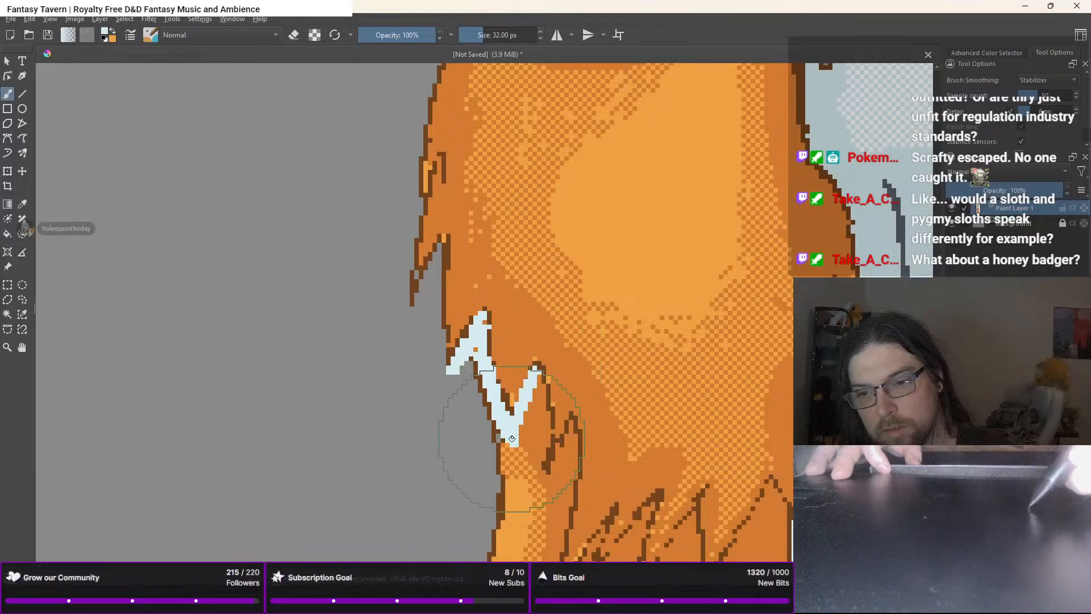
pyautogui.moveTo(536, 375); pyautogui.dragTo(540, 472)
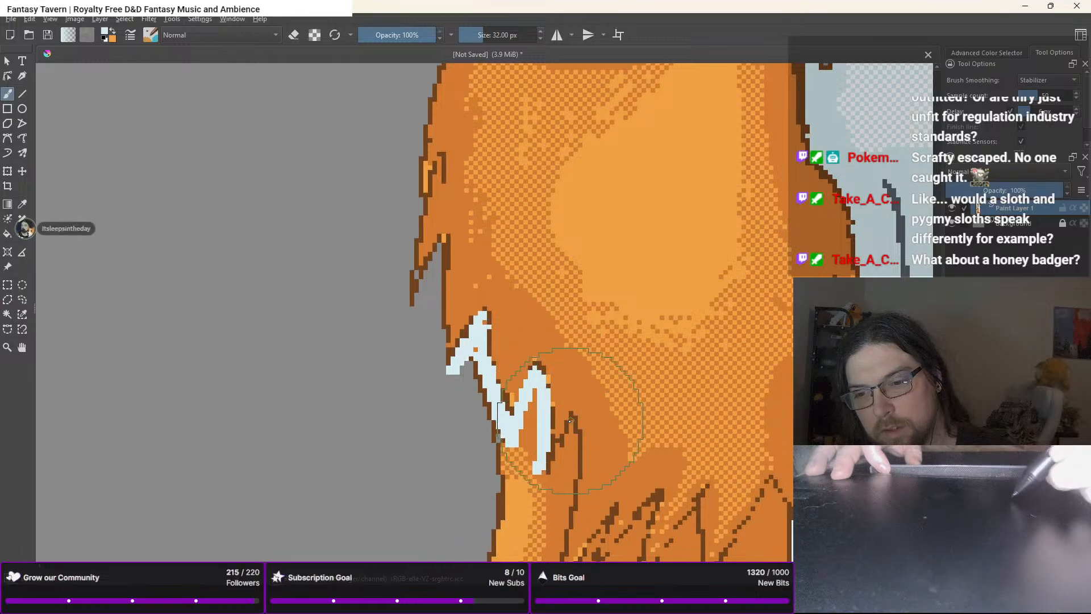
pyautogui.moveTo(569, 422); pyautogui.dragTo(537, 480)
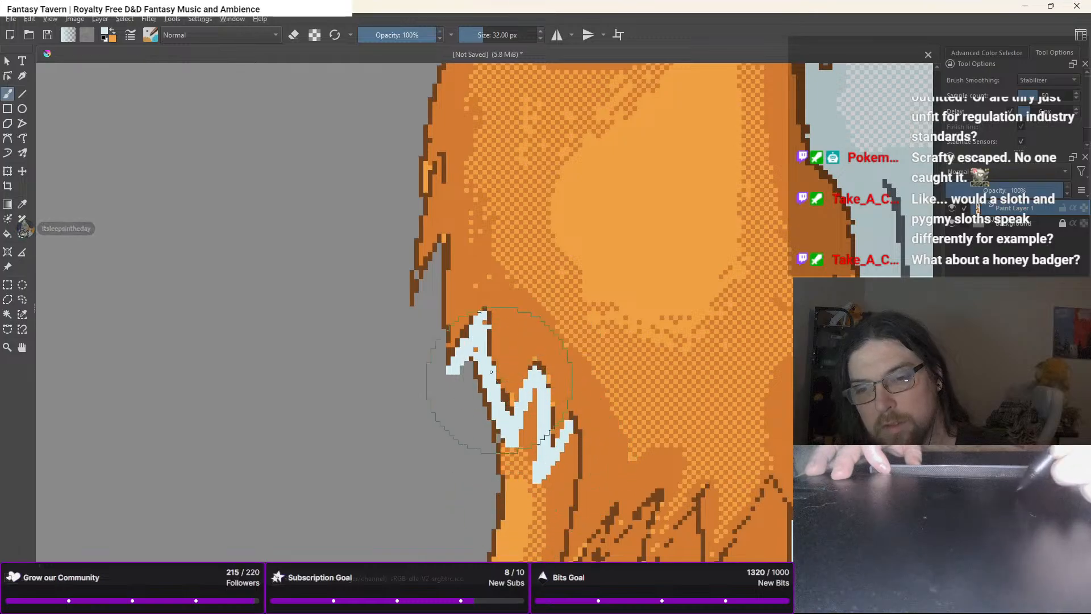
# Cover the brown outline and notches up the thigh's outer edge with pale blue tufts
pyautogui.moveTo(439, 257); pyautogui.dragTo(440, 309)
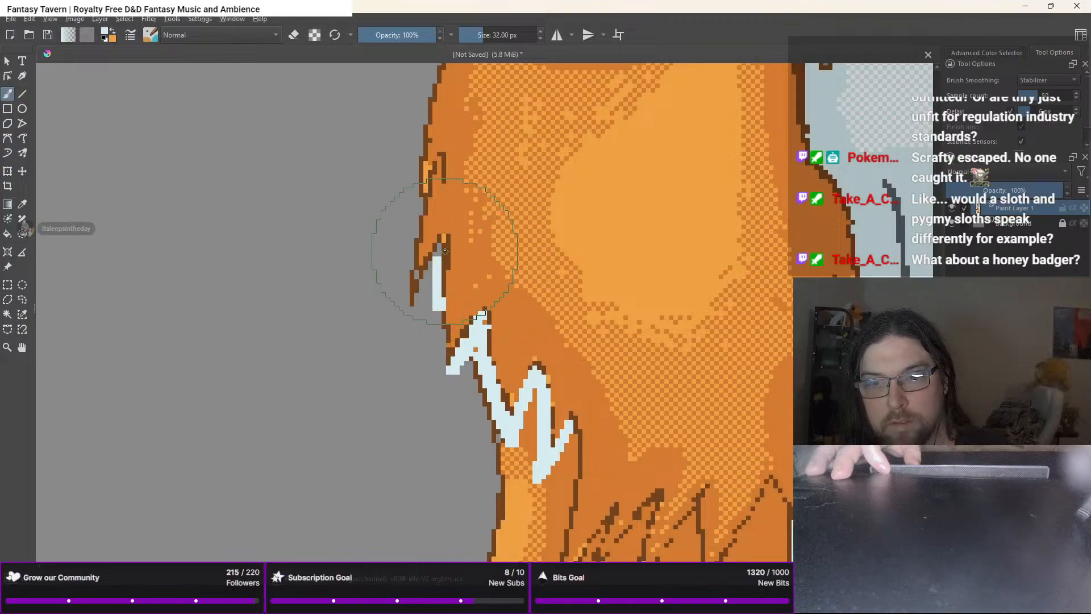
pyautogui.moveTo(446, 247); pyautogui.dragTo(450, 389)
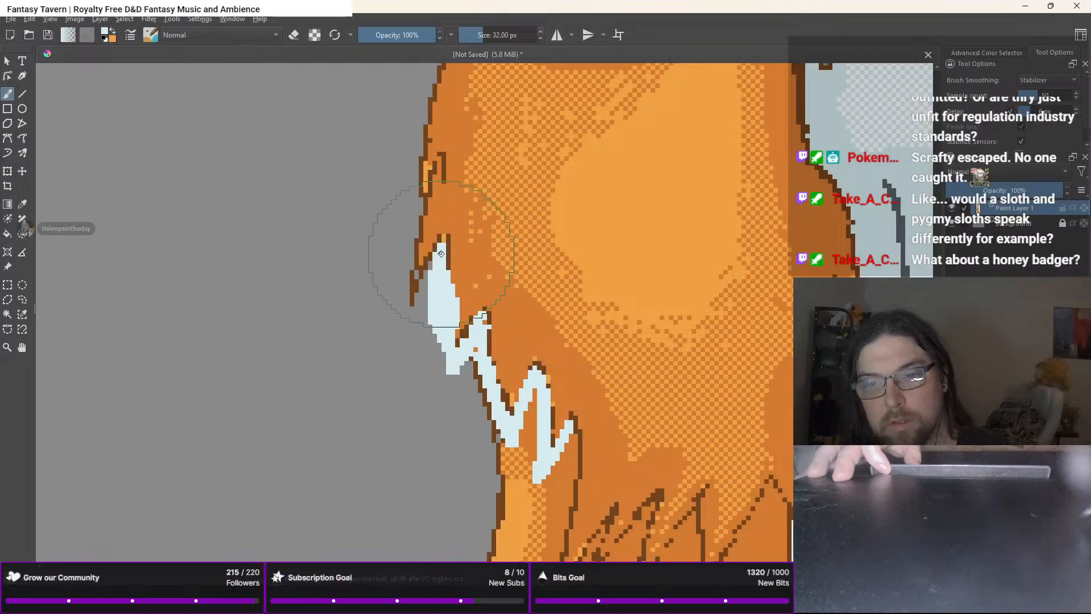
pyautogui.moveTo(410, 274); pyautogui.dragTo(406, 312)
pyautogui.moveTo(423, 193)
pyautogui.mouseDown()
pyautogui.moveTo(412, 315)
pyautogui.moveTo(386, 132)
pyautogui.mouseUp()
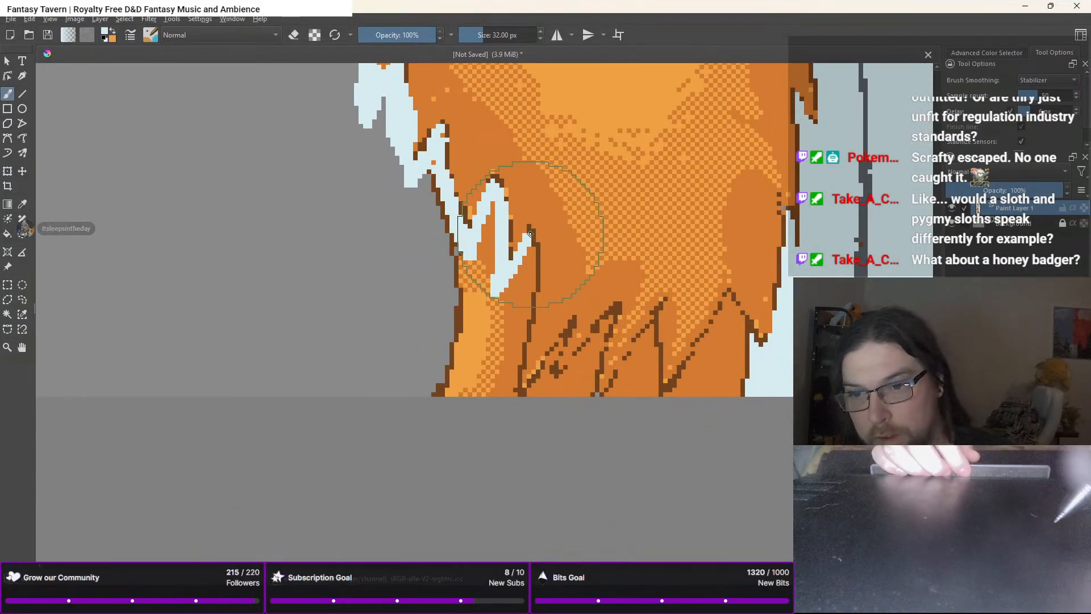
# Extend the pale blue fur in a zigzag down the leg's brown tuft outlines and along its lower edge, undoing the stray strokes
pyautogui.moveTo(530, 237); pyautogui.dragTo(523, 336)
pyautogui.moveTo(532, 293); pyautogui.dragTo(520, 395)
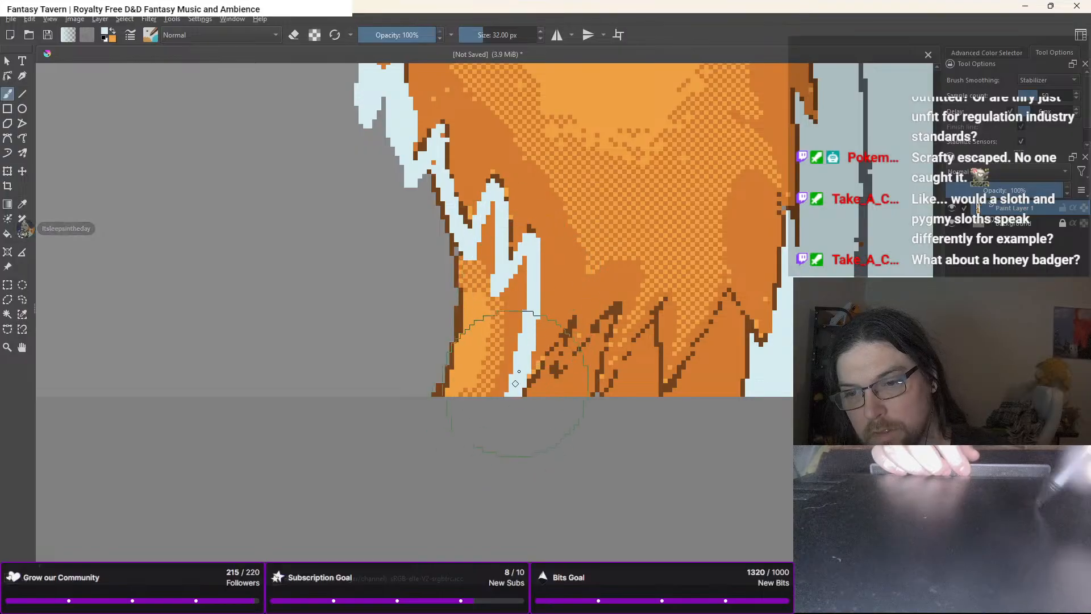
pyautogui.moveTo(569, 332); pyautogui.dragTo(541, 377)
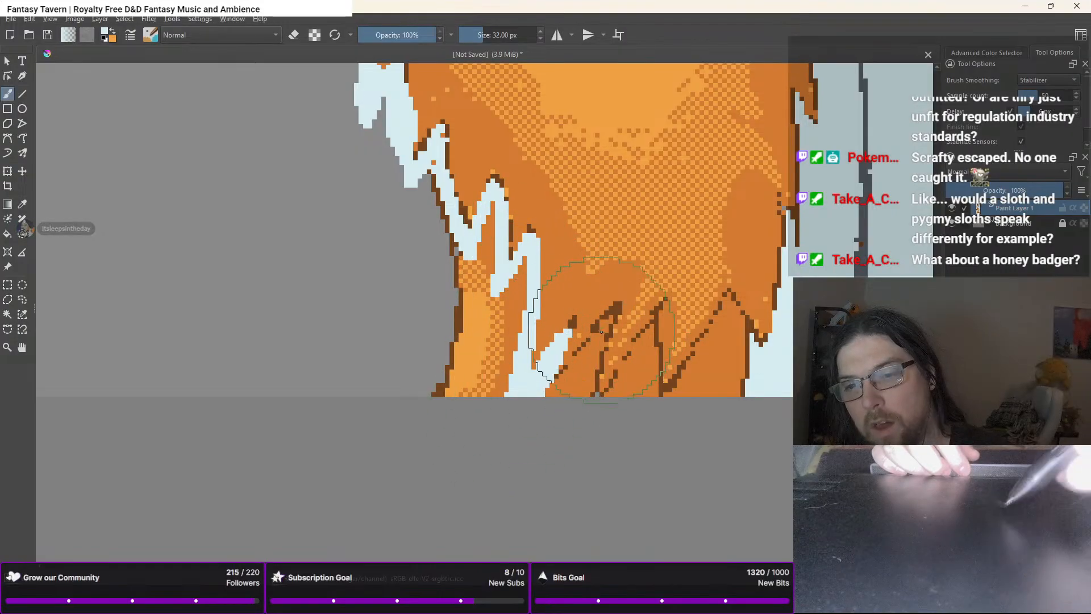
pyautogui.moveTo(614, 310); pyautogui.dragTo(548, 377)
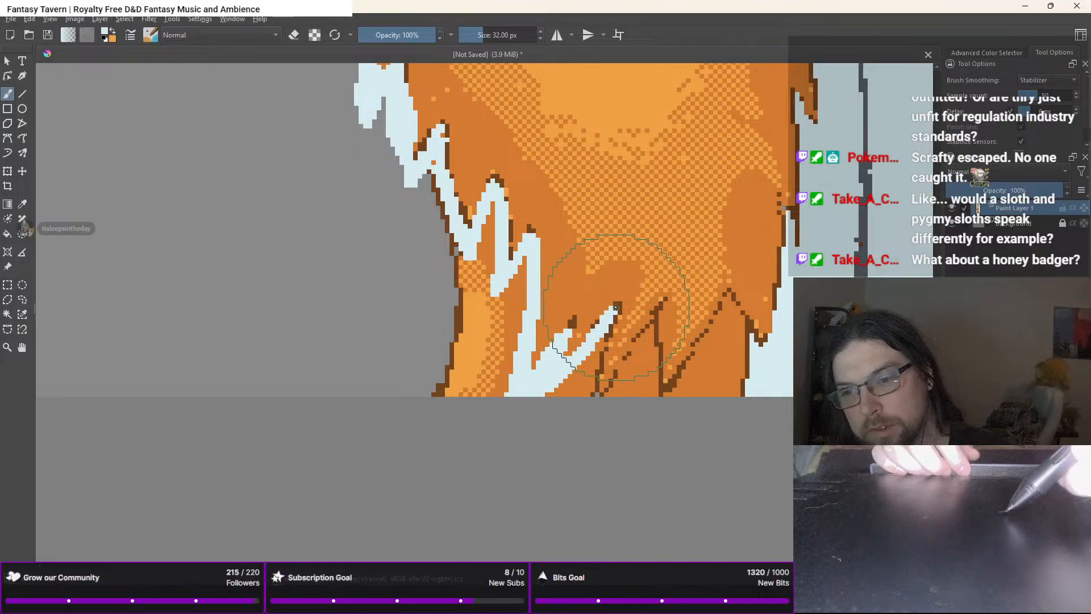
pyautogui.moveTo(591, 369)
pyautogui.mouseDown()
pyautogui.moveTo(643, 335)
pyautogui.moveTo(602, 358)
pyautogui.moveTo(637, 341)
pyautogui.moveTo(613, 378)
pyautogui.moveTo(654, 338)
pyautogui.moveTo(648, 392)
pyautogui.mouseUp()
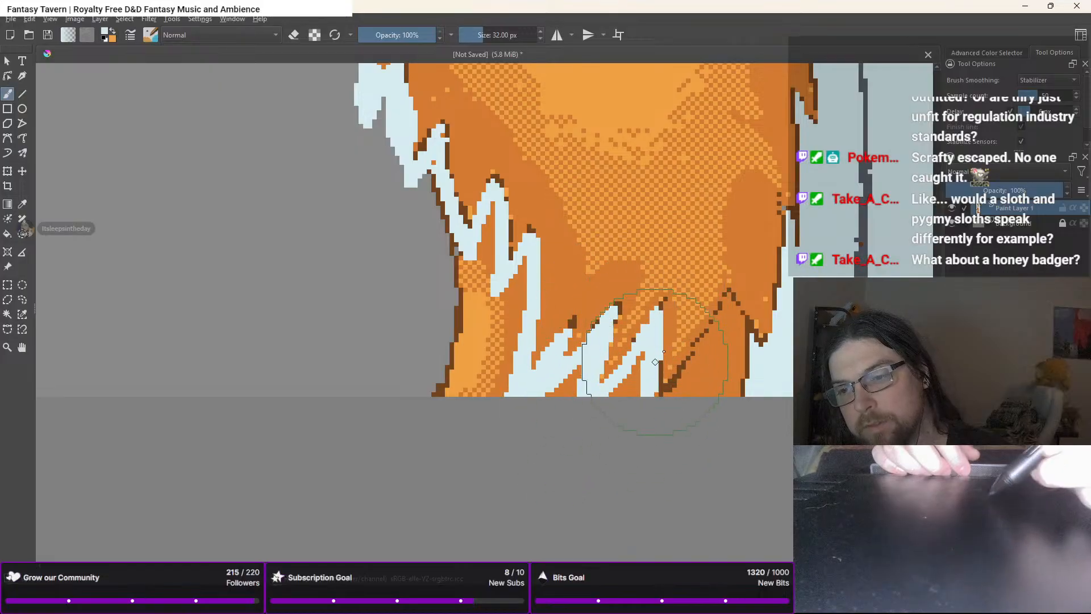
pyautogui.moveTo(725, 292); pyautogui.dragTo(659, 392)
pyautogui.hotkey('ctrl', 'z')
pyautogui.hotkey('ctrl', 'z')
pyautogui.hotkey('ctrl', 'z')
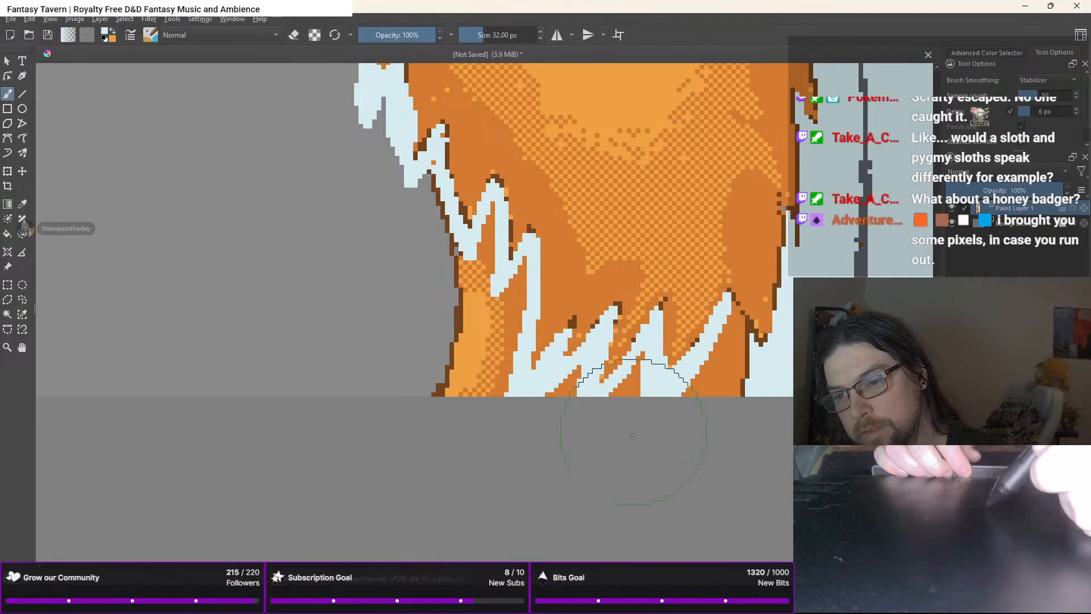
# Dither white highlights over the pale blue leg tufts with the 12 px dithering brush, from the lower edge up the thigh's outer side
pyautogui.rightClick(589, 296)
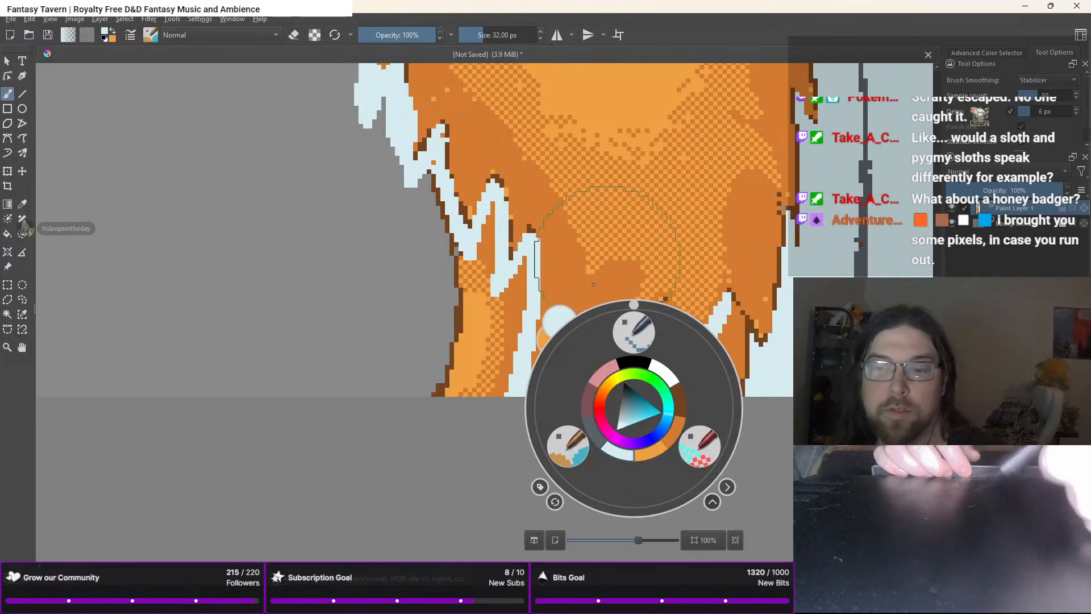
pyautogui.click(662, 372)
pyautogui.rightClick(596, 408)
pyautogui.click(659, 445)
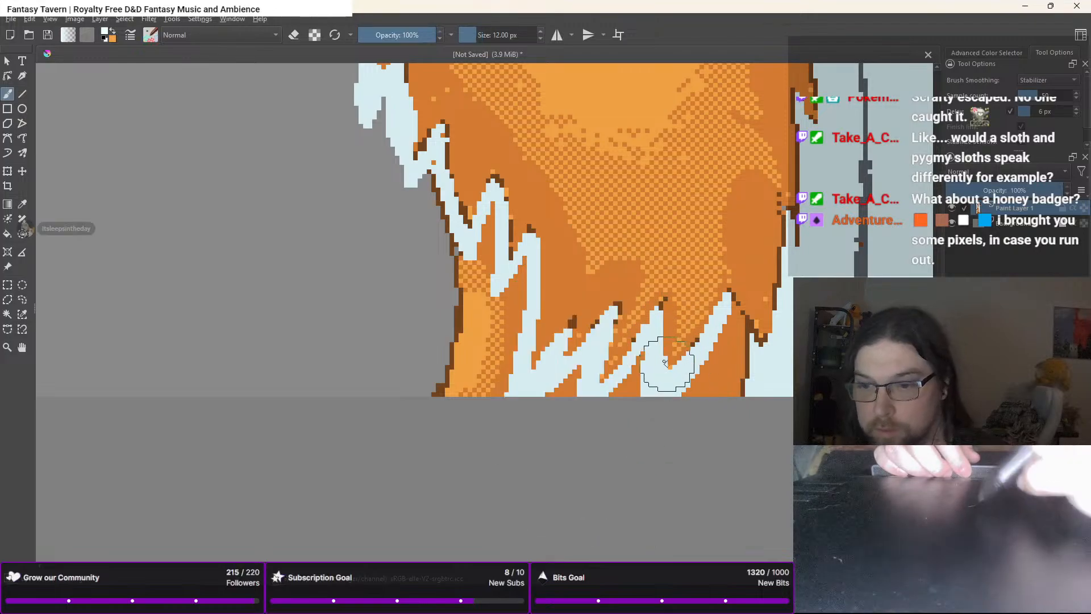
pyautogui.moveTo(659, 392)
pyautogui.mouseDown()
pyautogui.moveTo(651, 358)
pyautogui.moveTo(645, 401)
pyautogui.moveTo(646, 350)
pyautogui.moveTo(636, 401)
pyautogui.moveTo(596, 380)
pyautogui.moveTo(599, 341)
pyautogui.moveTo(567, 399)
pyautogui.moveTo(522, 396)
pyautogui.moveTo(522, 353)
pyautogui.moveTo(500, 404)
pyautogui.moveTo(517, 362)
pyautogui.moveTo(521, 379)
pyautogui.moveTo(546, 363)
pyautogui.moveTo(507, 408)
pyautogui.mouseUp()
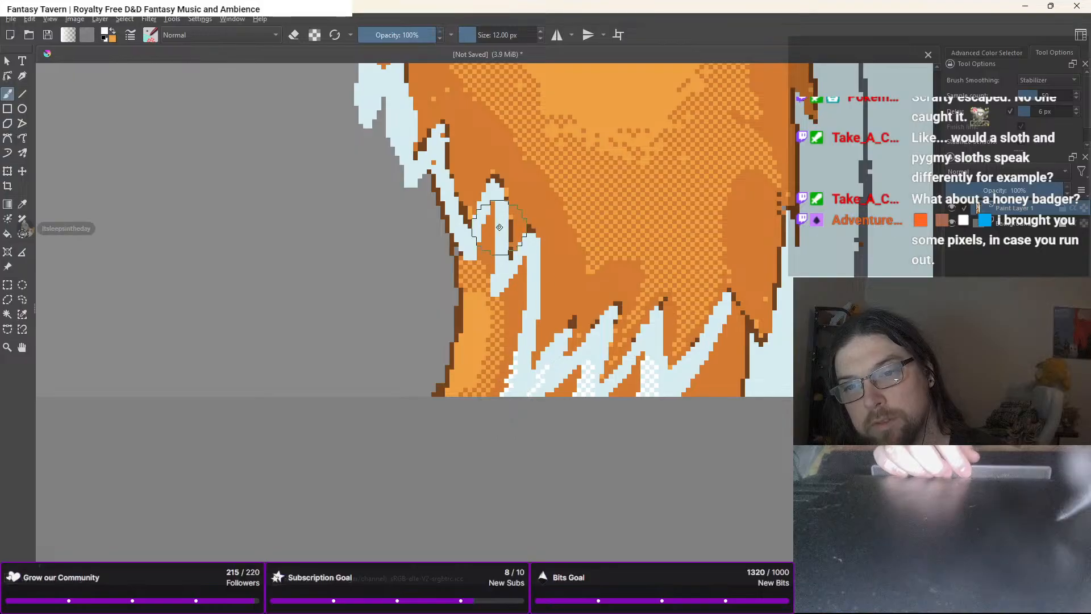
pyautogui.moveTo(499, 211)
pyautogui.mouseDown()
pyautogui.moveTo(497, 268)
pyautogui.moveTo(498, 228)
pyautogui.mouseUp()
pyautogui.moveTo(409, 148)
pyautogui.mouseDown()
pyautogui.moveTo(411, 165)
pyautogui.moveTo(432, 160)
pyautogui.moveTo(441, 244)
pyautogui.moveTo(477, 224)
pyautogui.mouseUp()
pyautogui.moveTo(392, 109); pyautogui.dragTo(414, 175)
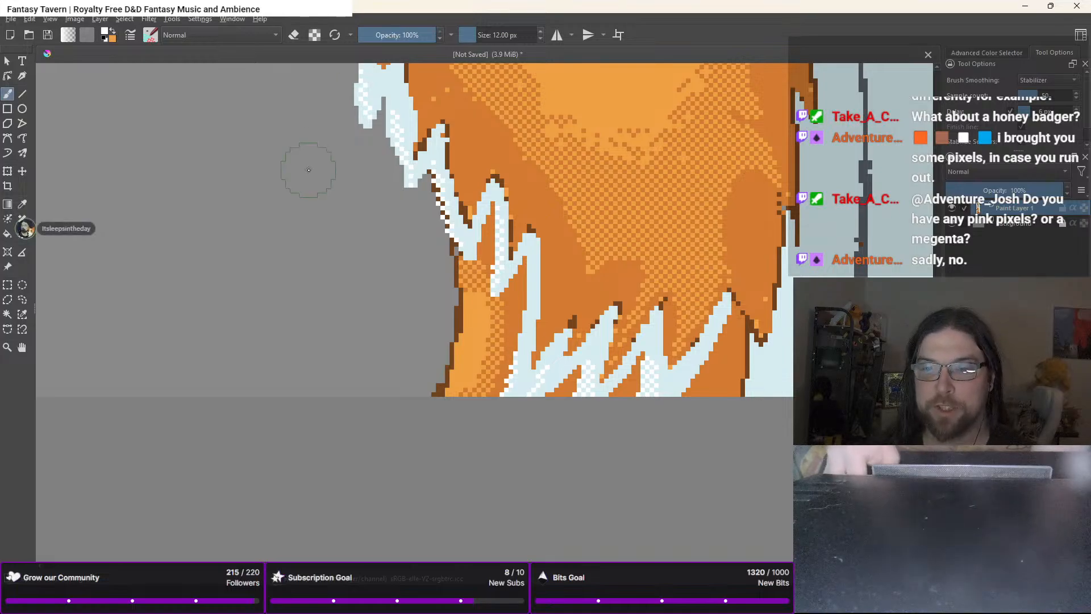
# Save the corgi drawing as CorgiAnthro.kra
pyautogui.scroll(-3, 308, 170)
pyautogui.moveTo(310, 173); pyautogui.dragTo(635, 378)
pyautogui.moveTo(515, 243); pyautogui.dragTo(692, 502)
pyautogui.scroll(-2, 436, 210)
pyautogui.moveTo(404, 156); pyautogui.dragTo(514, 243)
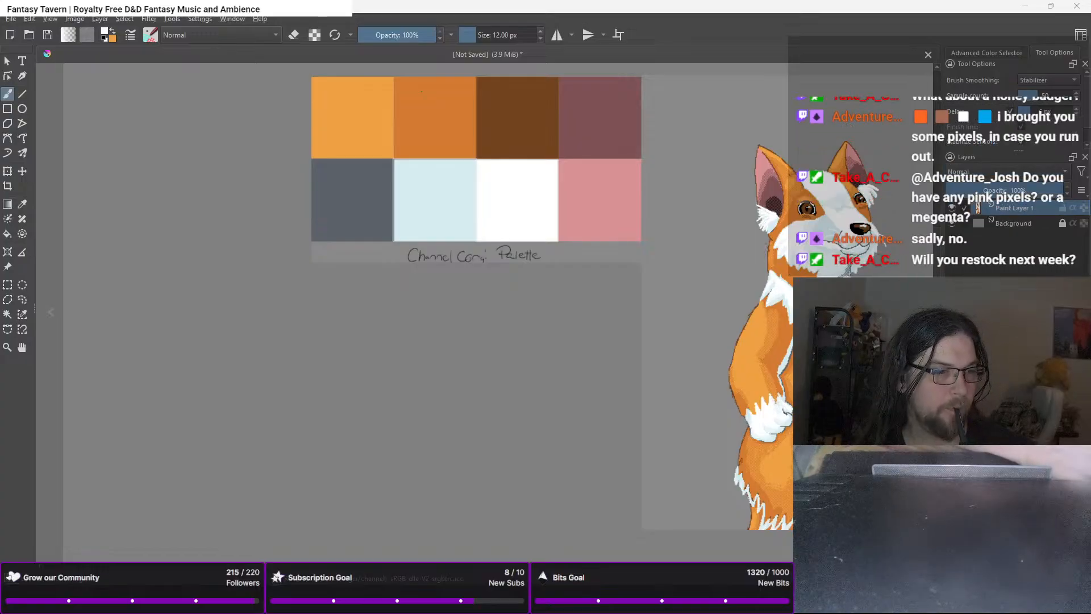
pyautogui.hotkey('ctrl', 's')
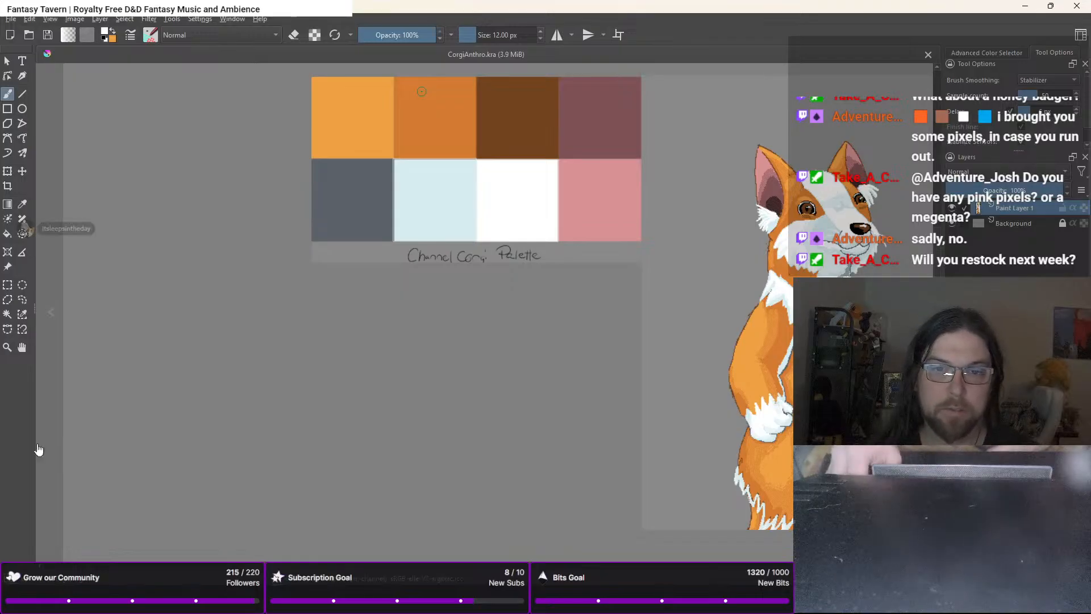
# Sketch the raised arm's inner outline in brown with the 1 px pixel brush, from beside the chin up past the muzzle
pyautogui.moveTo(452, 332); pyautogui.dragTo(236, 299)
pyautogui.moveTo(477, 346)
pyautogui.mouseDown()
pyautogui.moveTo(329, 370)
pyautogui.moveTo(245, 346)
pyautogui.mouseUp()
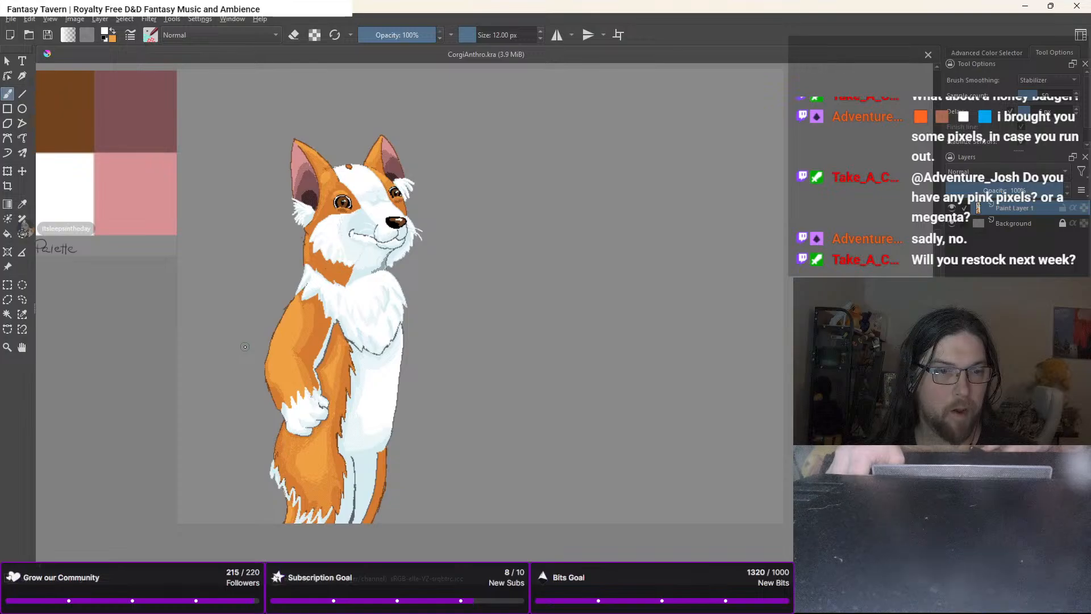
pyautogui.scroll(2, 245, 347)
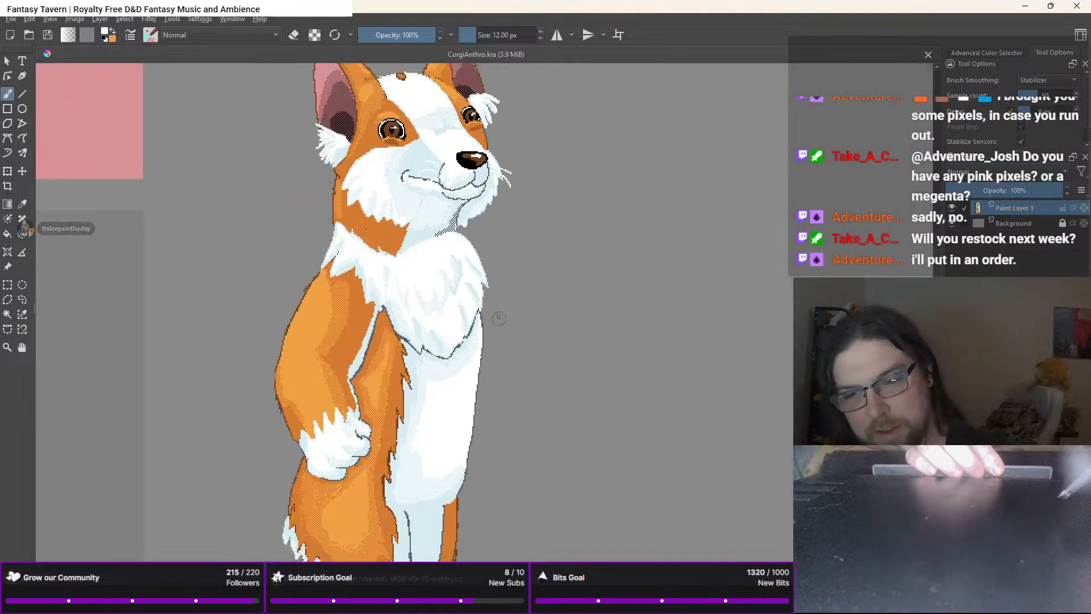
pyautogui.moveTo(433, 475)
pyautogui.mouseDown()
pyautogui.moveTo(439, 260)
pyautogui.moveTo(386, 608)
pyautogui.mouseUp()
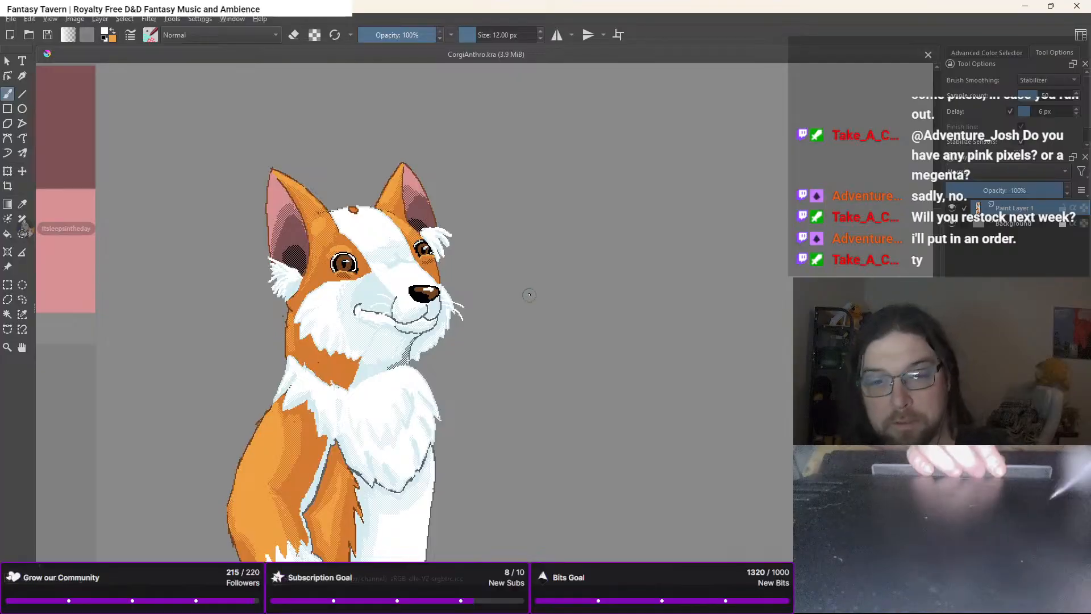
pyautogui.rightClick(526, 345)
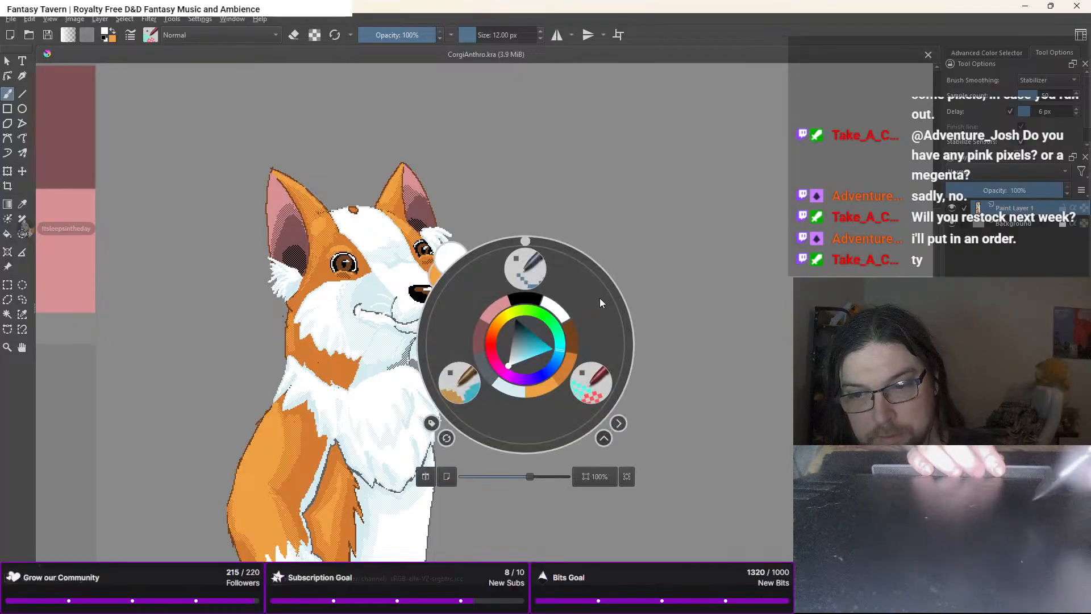
pyautogui.click(568, 346)
pyautogui.rightClick(534, 359)
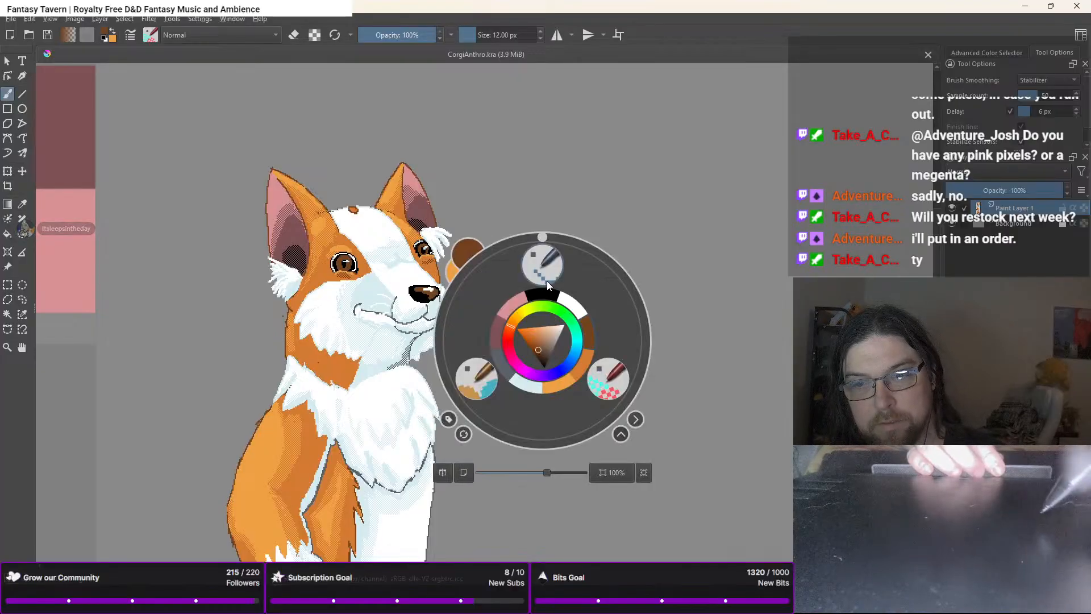
pyautogui.click(542, 277)
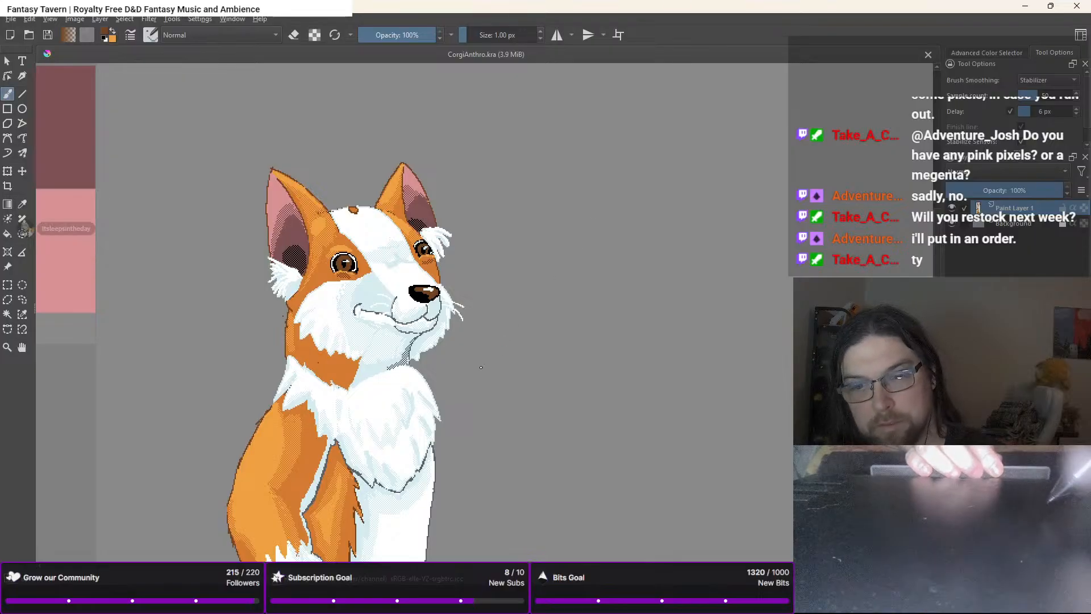
pyautogui.click(420, 369)
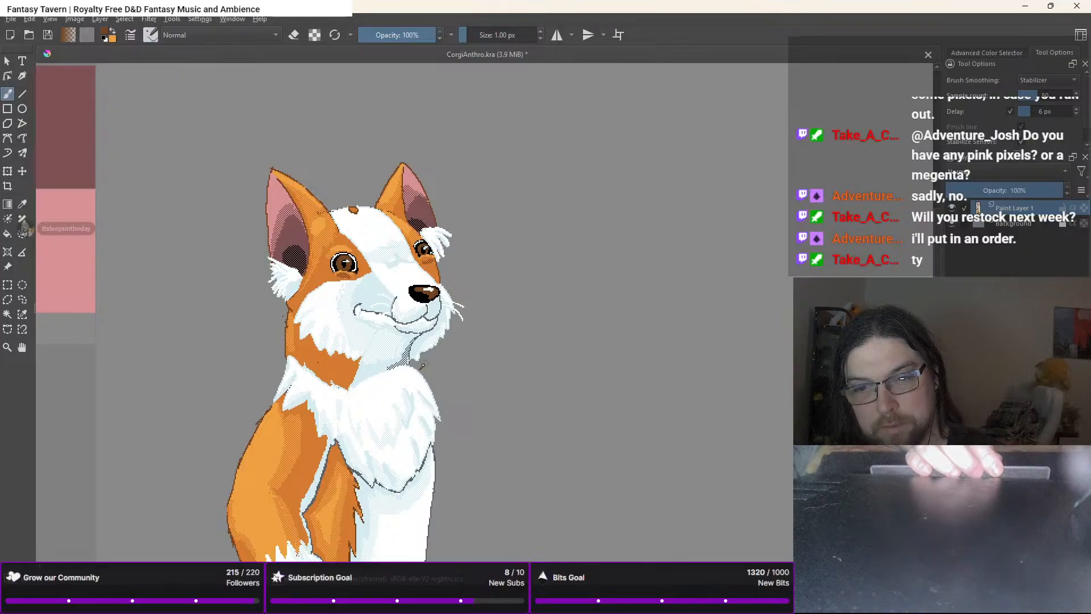
pyautogui.moveTo(439, 345)
pyautogui.mouseDown()
pyautogui.moveTo(463, 328)
pyautogui.moveTo(478, 251)
pyautogui.mouseUp()
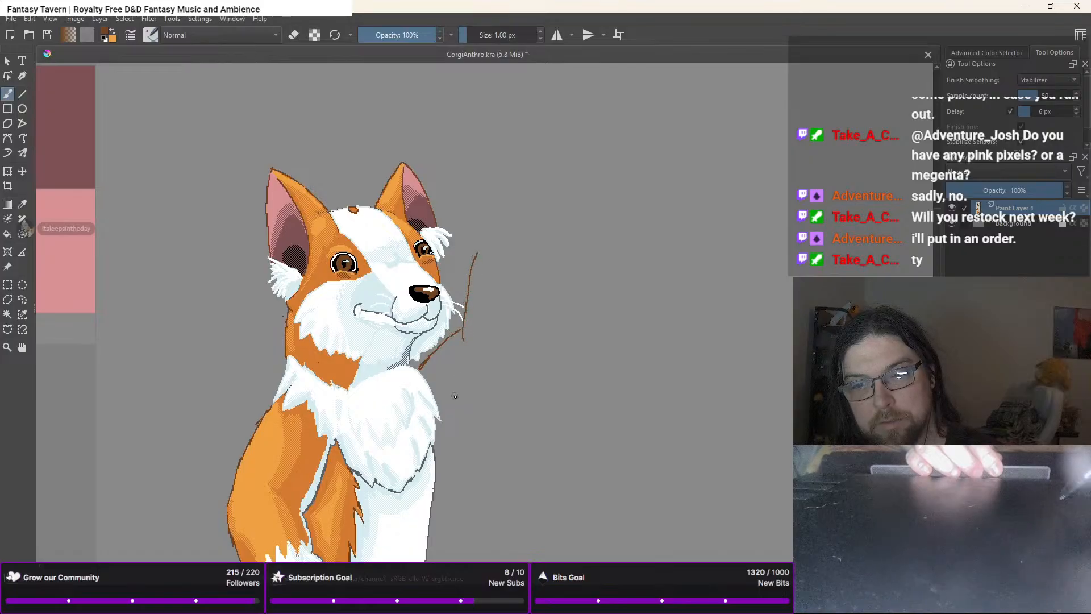
# Draw the raised arm's outer outline in slate grey, redoing the first stroke, and outline a waving paw with fingers and wrist fur
pyautogui.rightClick(445, 434)
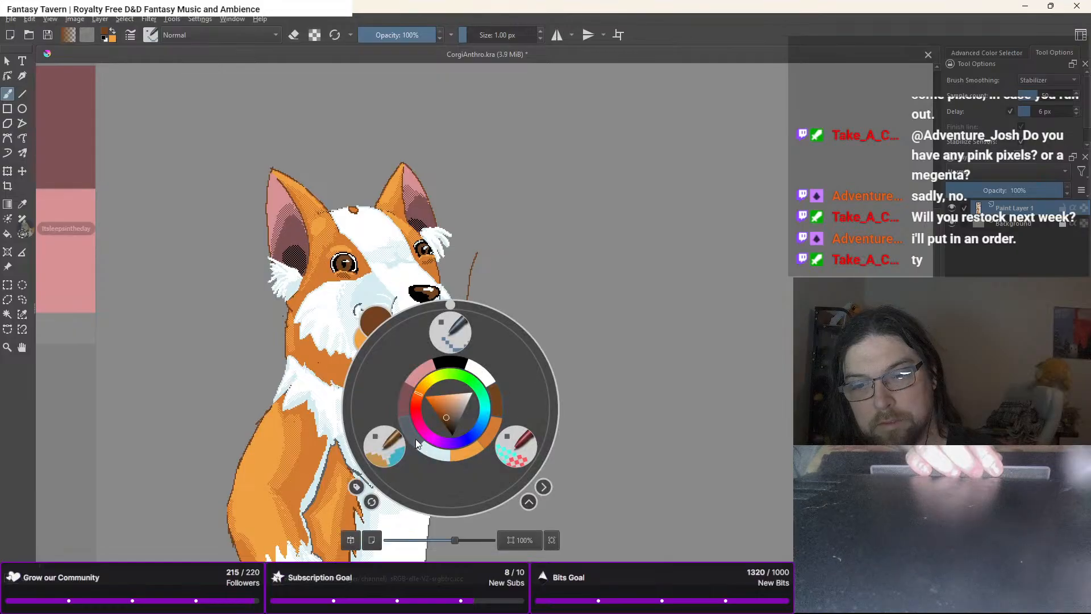
pyautogui.rightClick(436, 446)
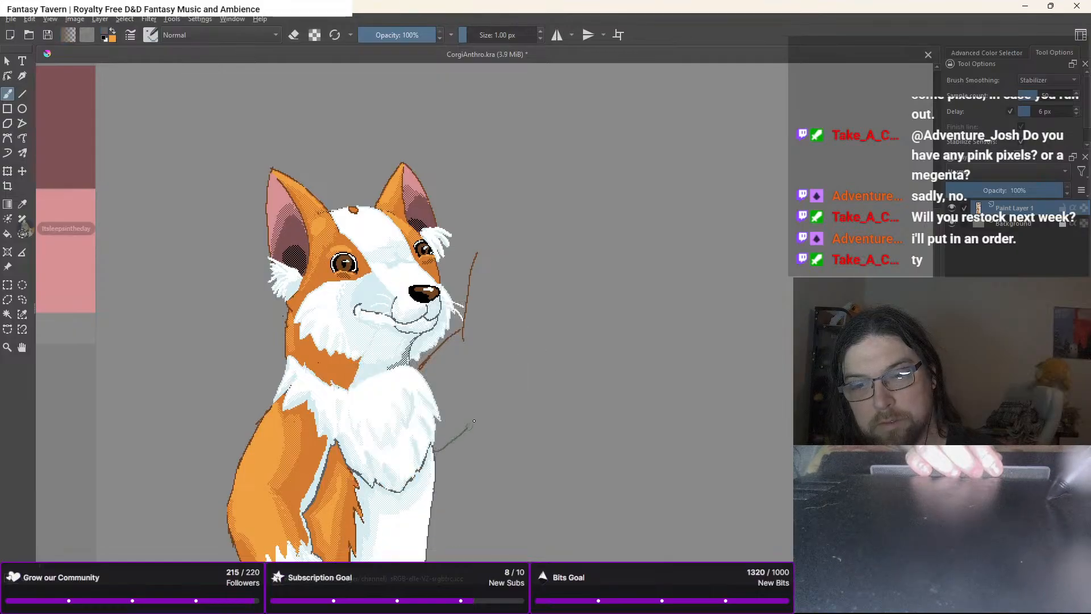
pyautogui.moveTo(505, 372); pyautogui.dragTo(512, 350)
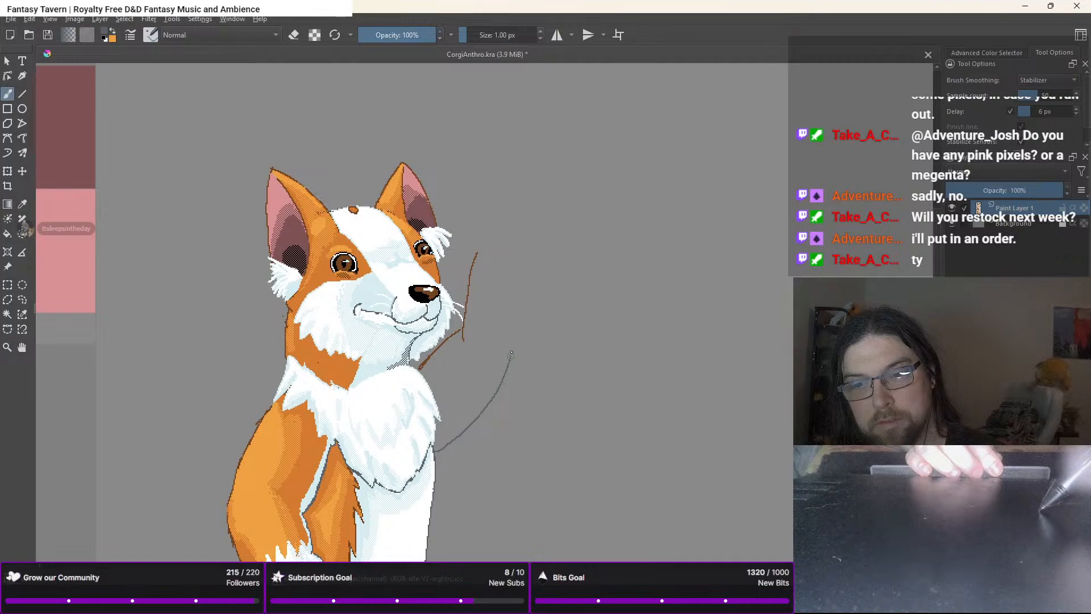
pyautogui.hotkey('ctrl', 'z')
pyautogui.moveTo(438, 458)
pyautogui.mouseDown()
pyautogui.moveTo(503, 380)
pyautogui.moveTo(511, 274)
pyautogui.mouseUp()
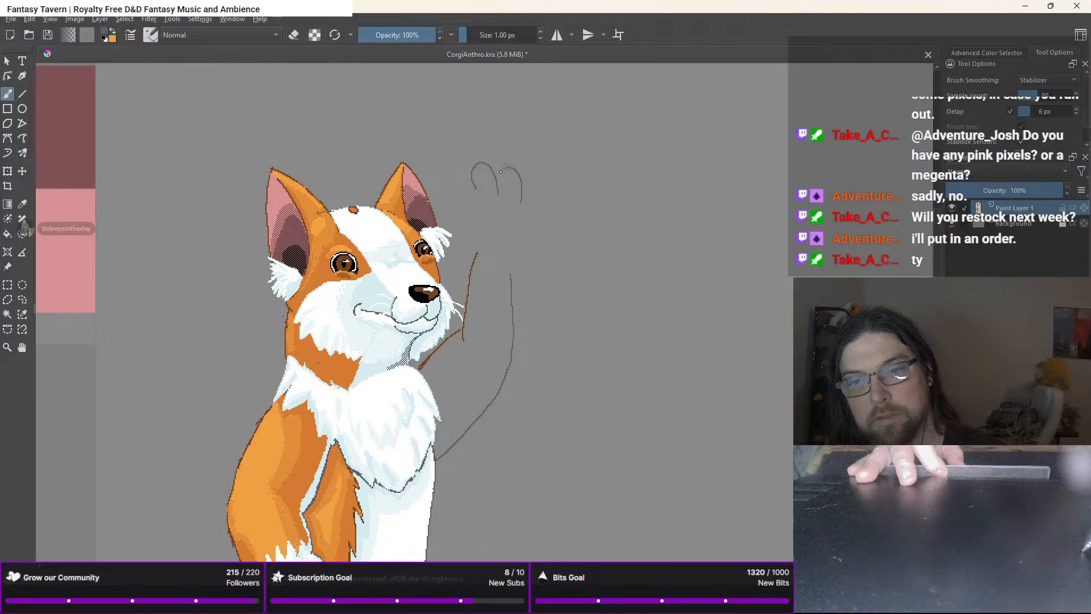
pyautogui.moveTo(522, 197)
pyautogui.mouseDown()
pyautogui.moveTo(540, 190)
pyautogui.moveTo(534, 221)
pyautogui.mouseUp()
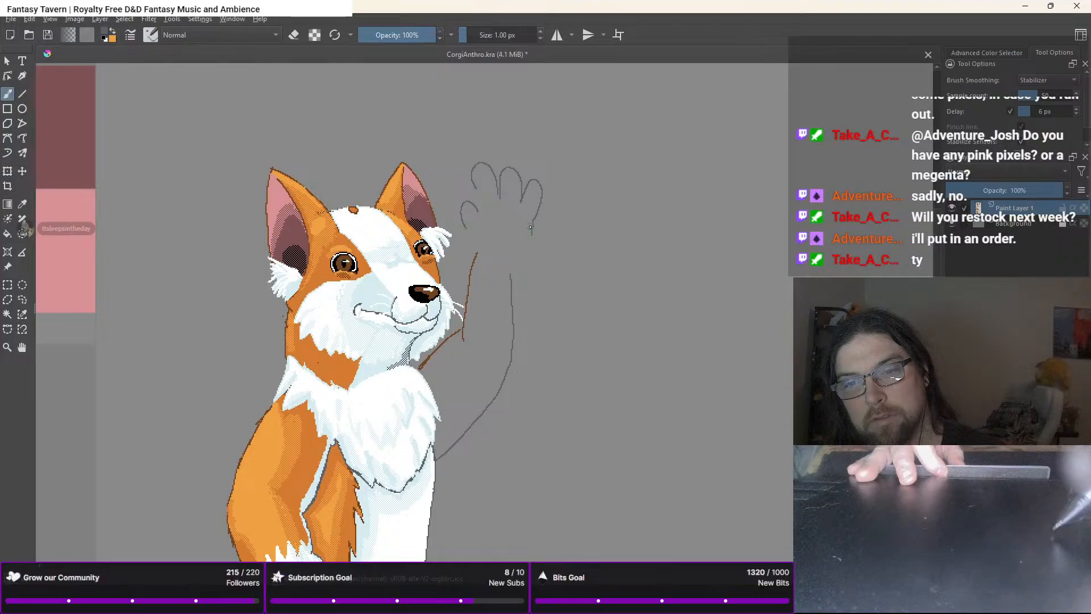
pyautogui.moveTo(530, 227)
pyautogui.mouseDown()
pyautogui.moveTo(520, 264)
pyautogui.moveTo(523, 254)
pyautogui.moveTo(506, 283)
pyautogui.moveTo(506, 260)
pyautogui.moveTo(479, 282)
pyautogui.mouseUp()
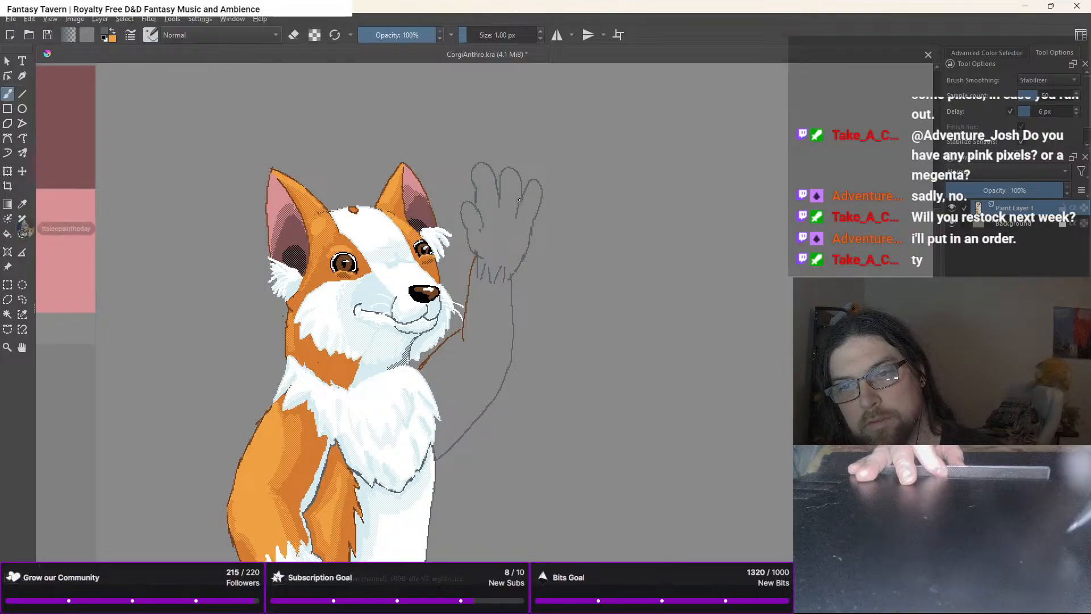
# Try a black mark on the paw's first fingertip, and undo it together with the palm and wrist fur outlines
pyautogui.rightClick(493, 216)
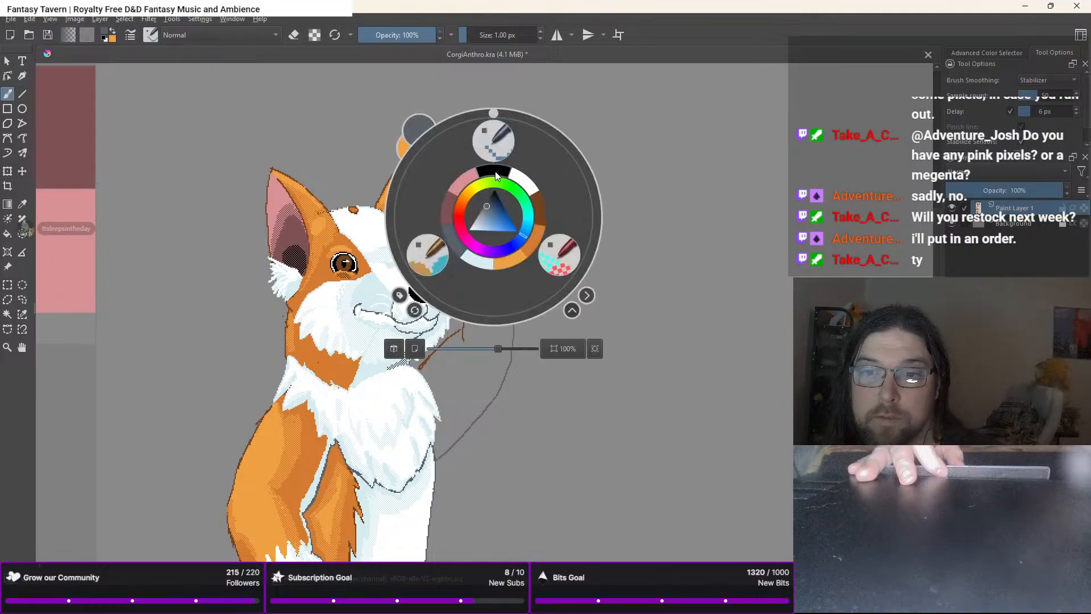
pyautogui.click(494, 172)
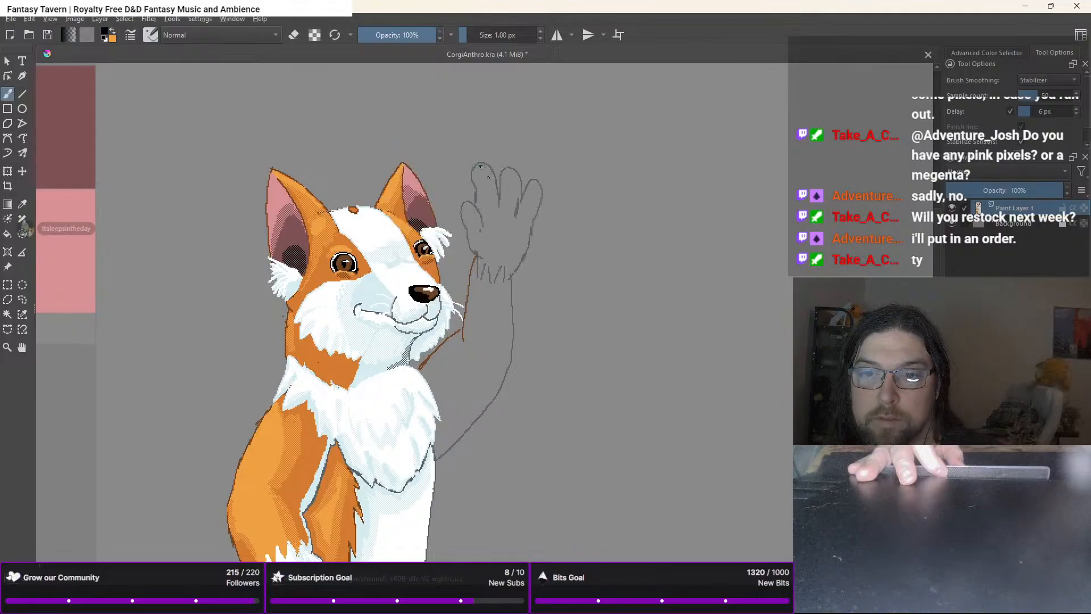
pyautogui.hotkey('ctrl', 'z')
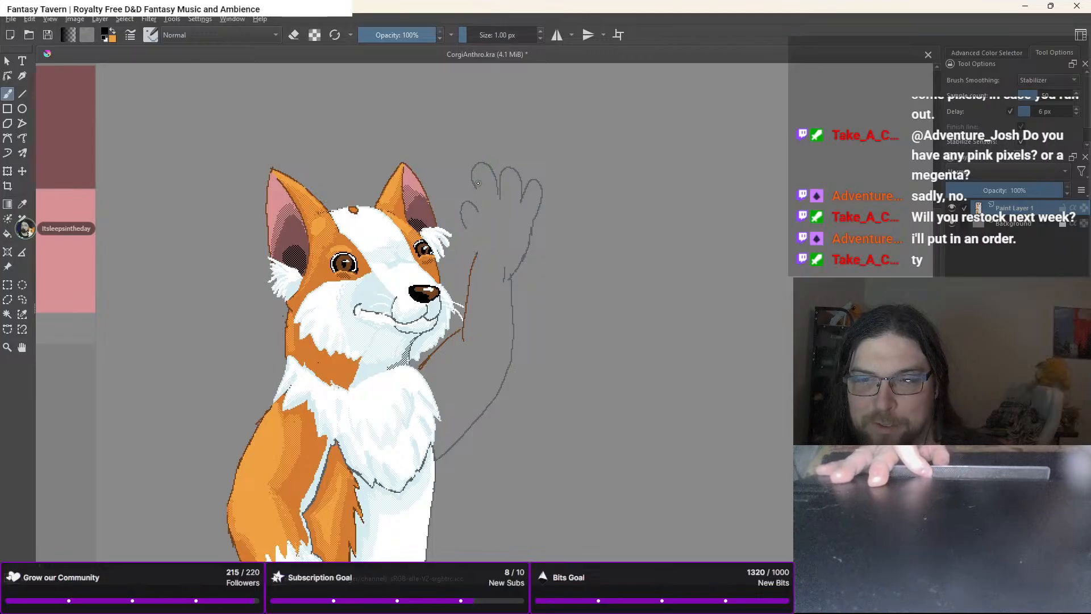
pyautogui.hotkey('ctrl', 'z')
pyautogui.hotkey('ctrl', 'z')
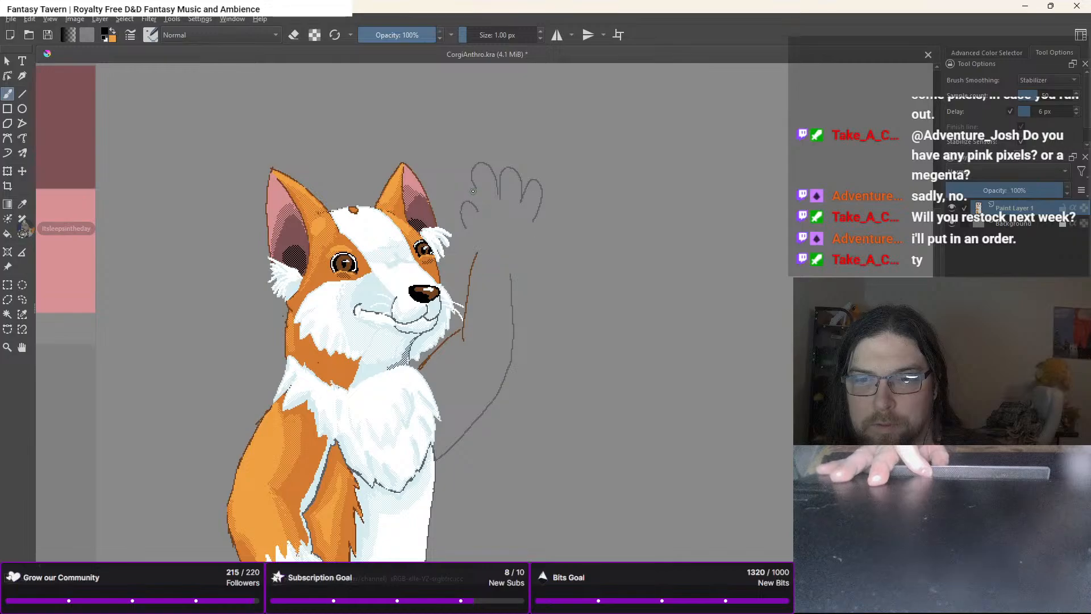
# Redraw the paw's thumb, palm sides and jagged wrist fur in slate grey, undoing the extra stroke inside the palm
pyautogui.rightClick(475, 208)
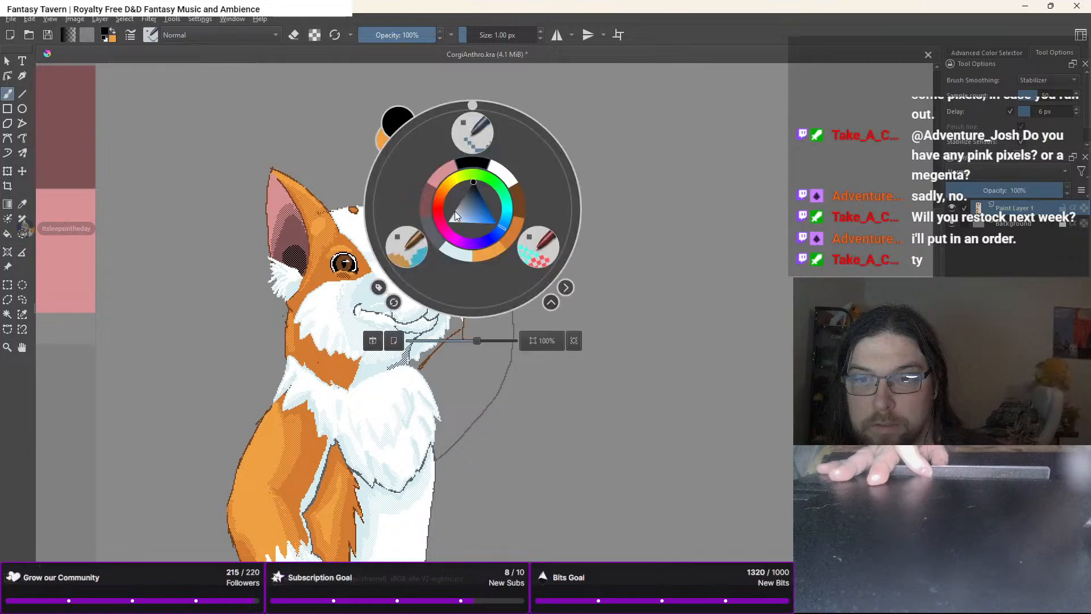
pyautogui.click(436, 229)
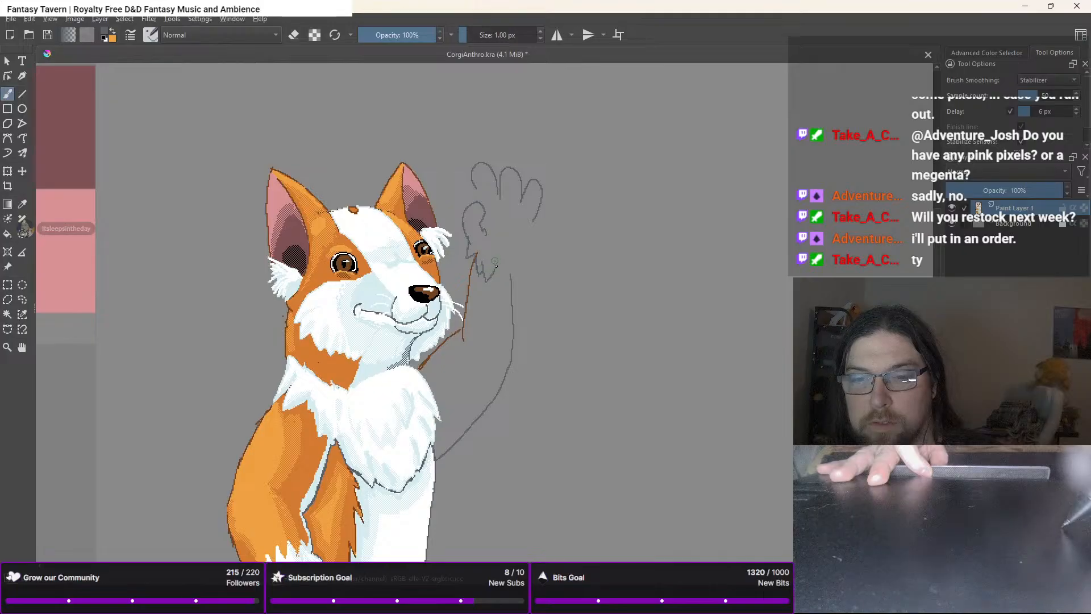
pyautogui.moveTo(498, 277)
pyautogui.mouseDown()
pyautogui.moveTo(512, 259)
pyautogui.moveTo(506, 284)
pyautogui.moveTo(521, 259)
pyautogui.moveTo(531, 218)
pyautogui.moveTo(526, 246)
pyautogui.moveTo(536, 219)
pyautogui.mouseUp()
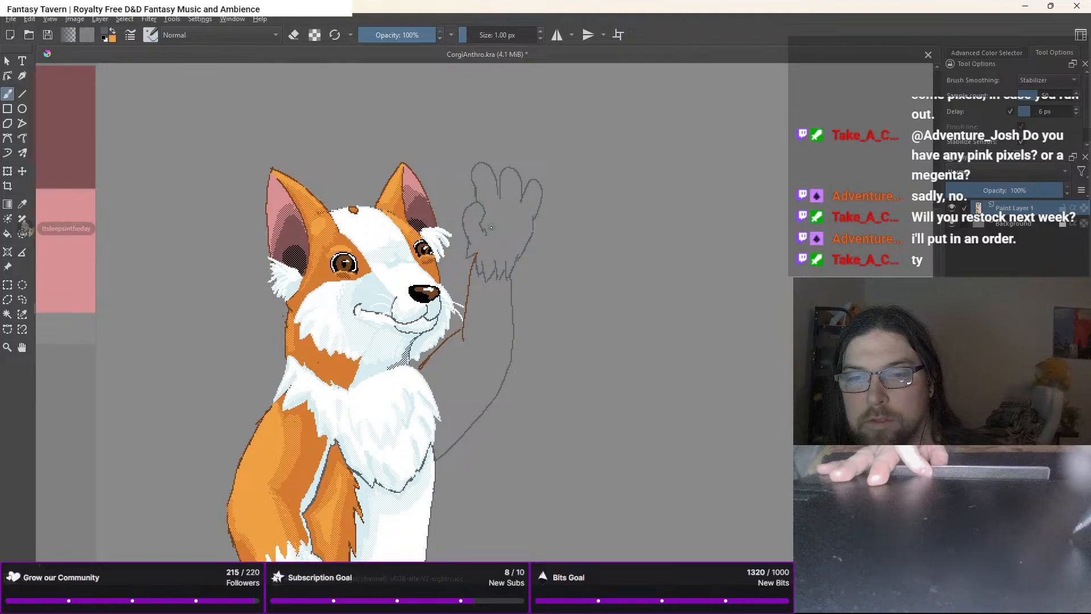
pyautogui.hotkey('ctrl', 'z')
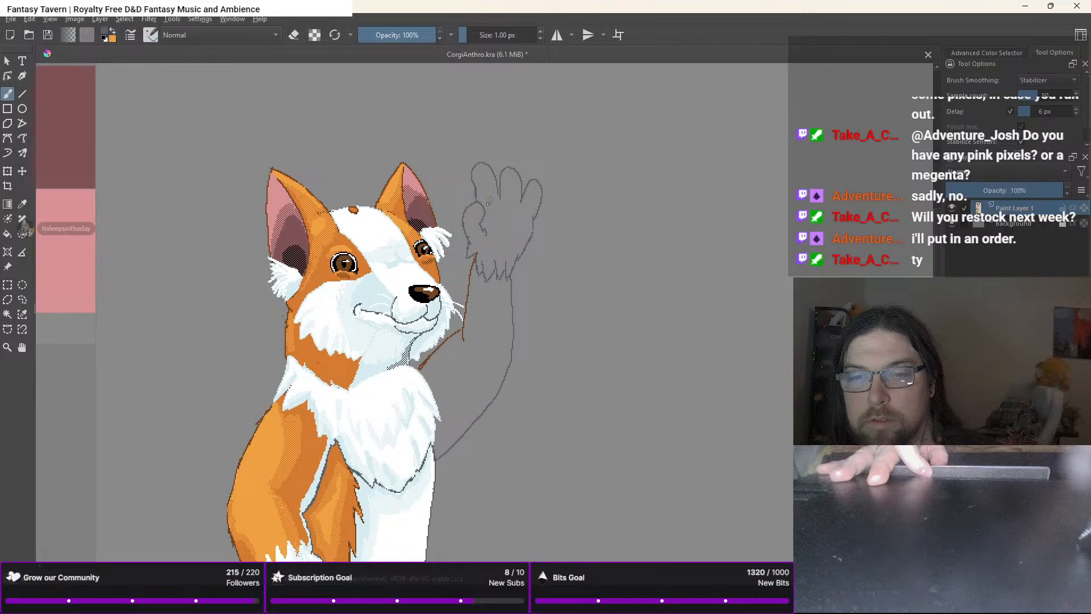
# Try a small black mark on the raised paw's middle fingertip
pyautogui.rightClick(484, 211)
pyautogui.click(485, 162)
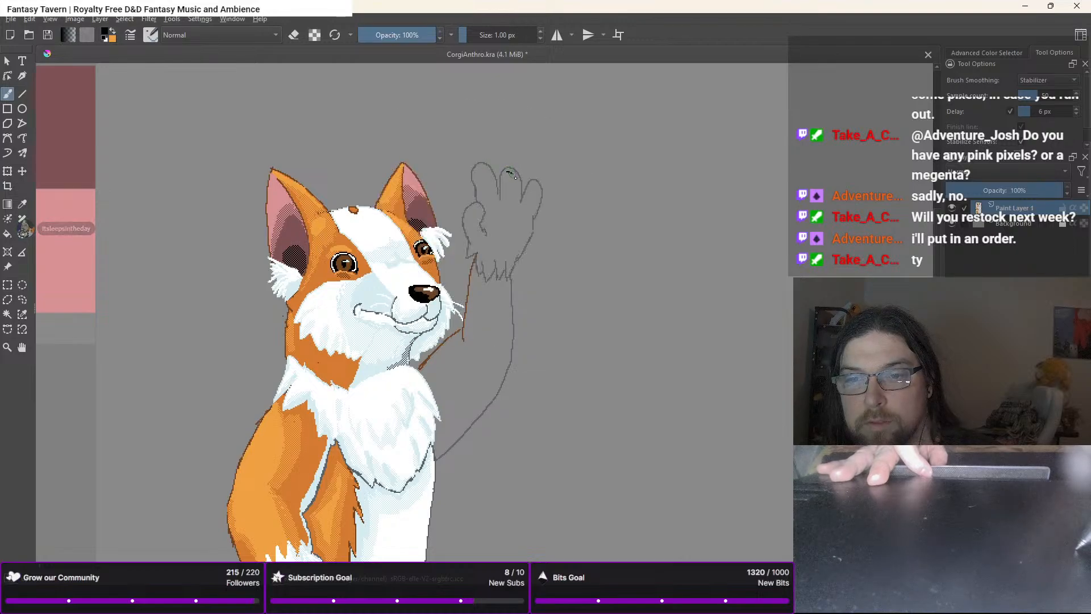
pyautogui.moveTo(515, 185); pyautogui.dragTo(505, 178)
pyautogui.rightClick(509, 182)
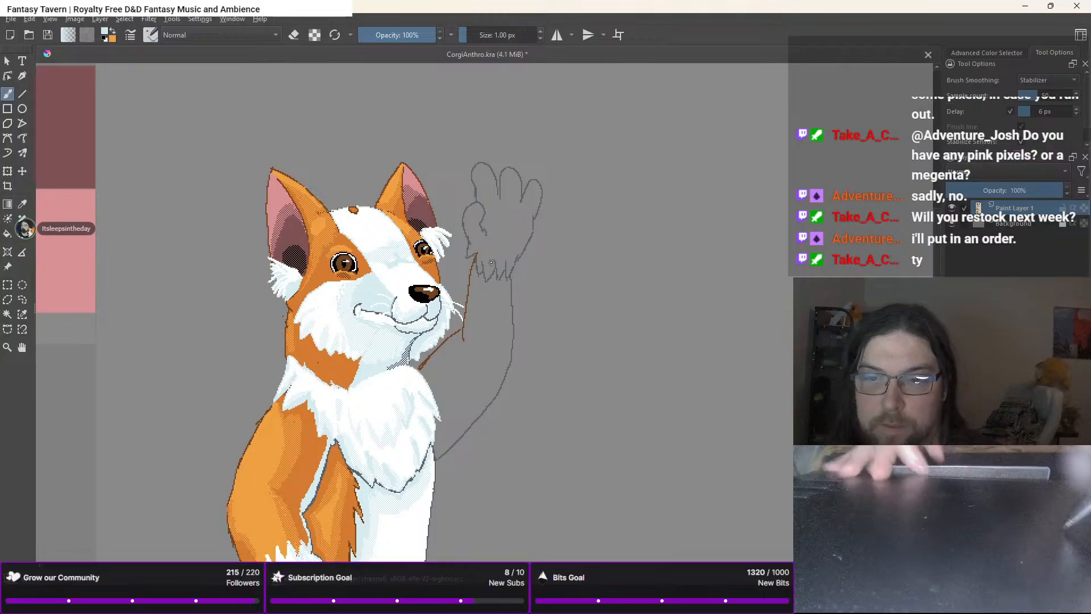
# Close the outline gap between the raised paw's first two fingers with a single pale blue pixel
pyautogui.scroll(5, 503, 222)
pyautogui.scroll(-3, 501, 243)
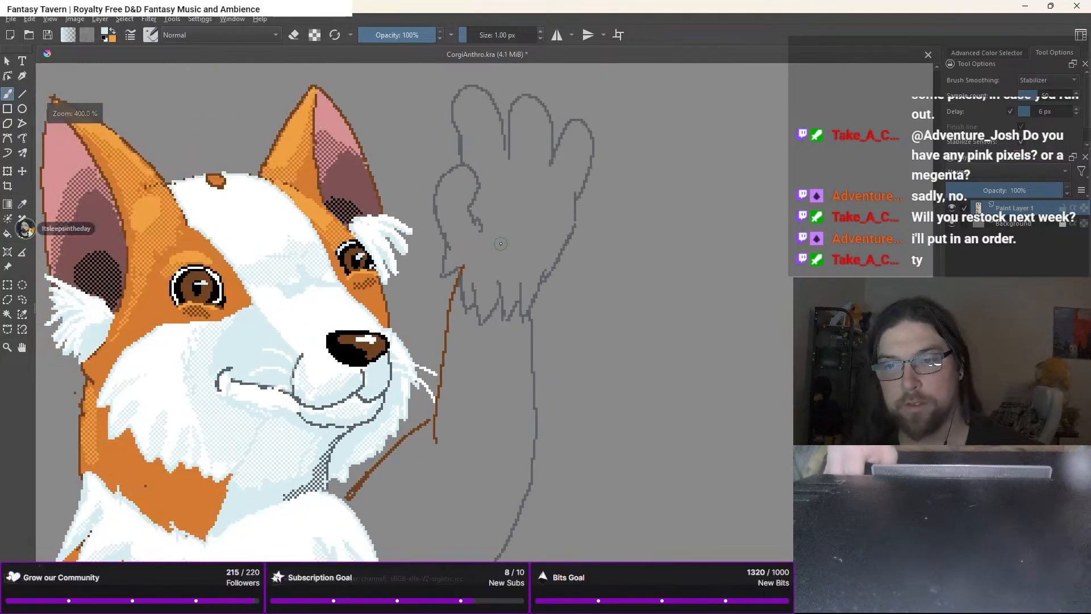
pyautogui.scroll(5, 500, 243)
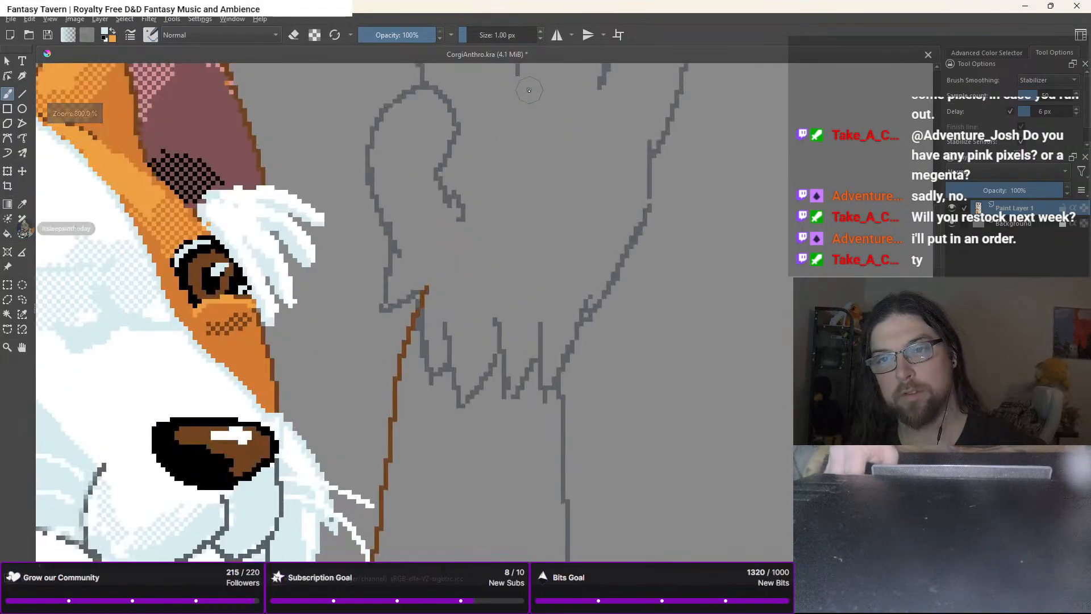
pyautogui.moveTo(524, 103); pyautogui.dragTo(519, 244)
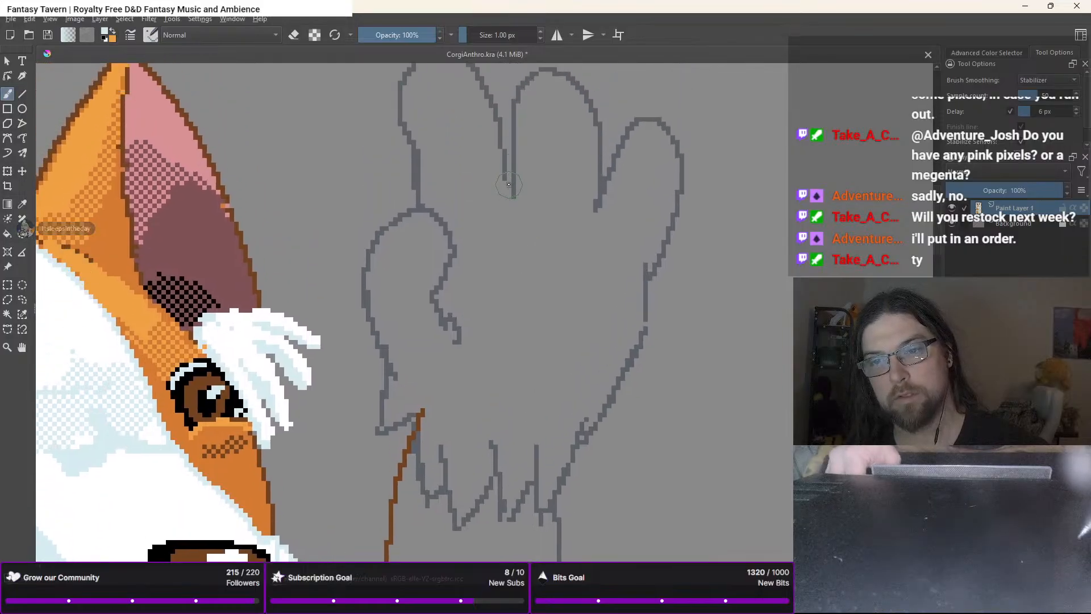
pyautogui.press('f')
pyautogui.click(561, 264)
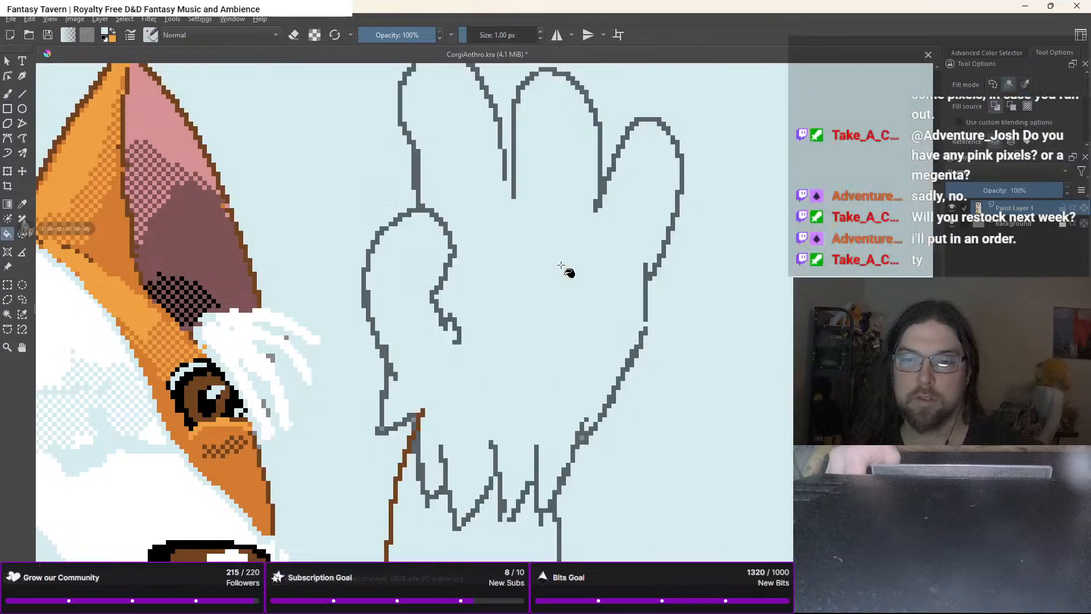
pyautogui.hotkey('ctrl', 'z')
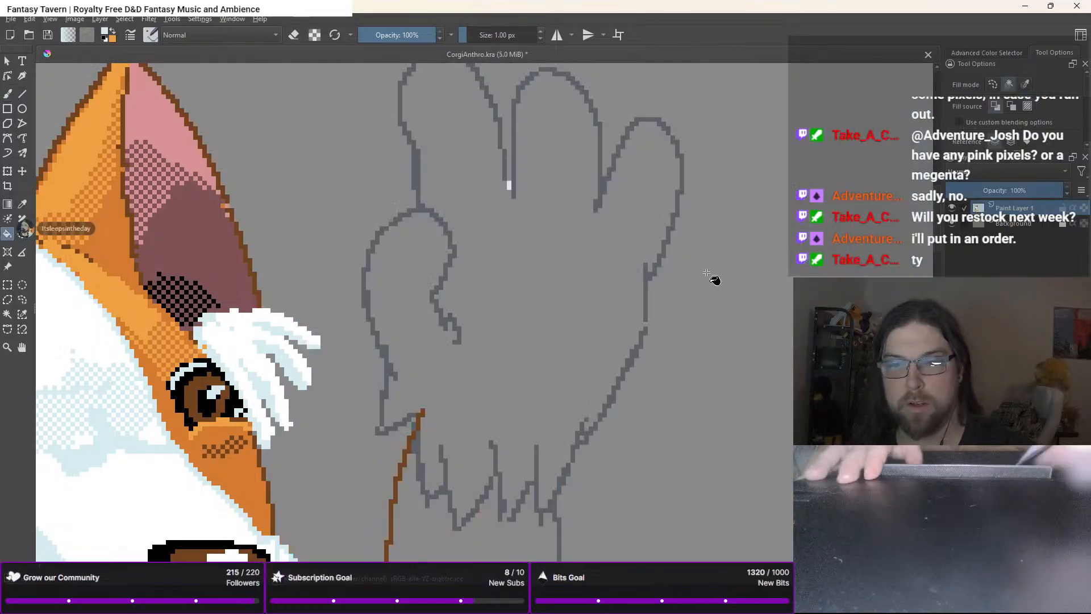
# Close the remaining outline gaps at the palm's outer edge and wrist fur, and fill the raised paw with pale blue
pyautogui.press('b')
pyautogui.click(641, 324)
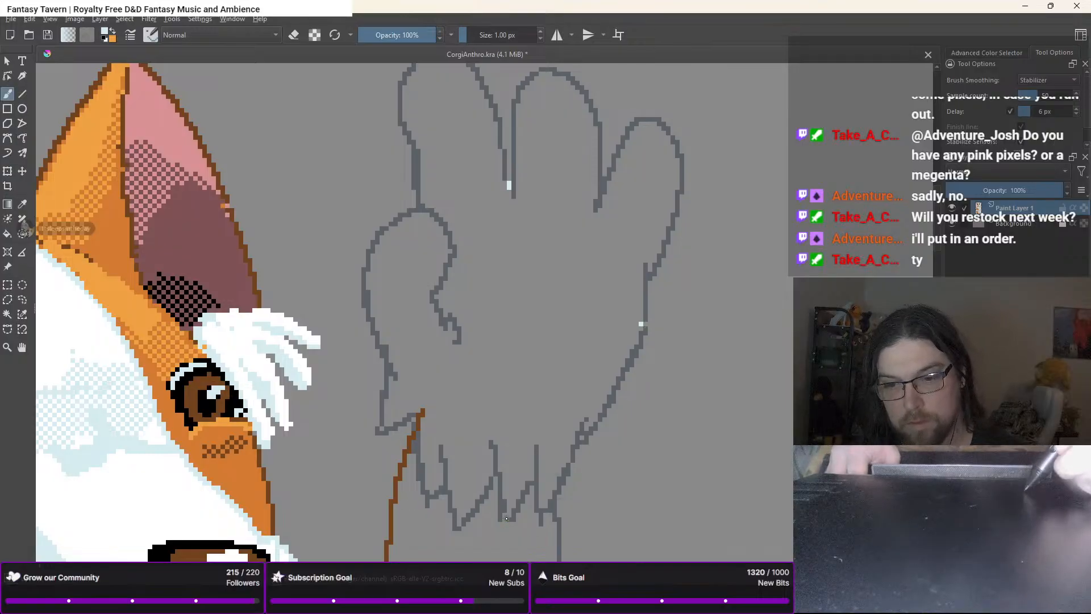
pyautogui.click(504, 519)
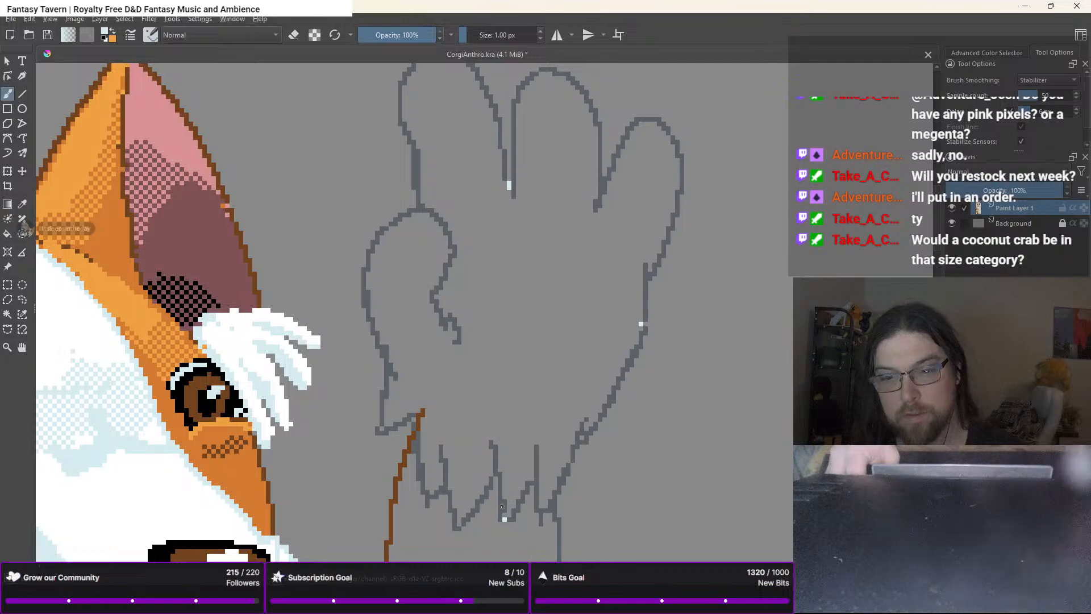
pyautogui.press('f')
pyautogui.click(505, 339)
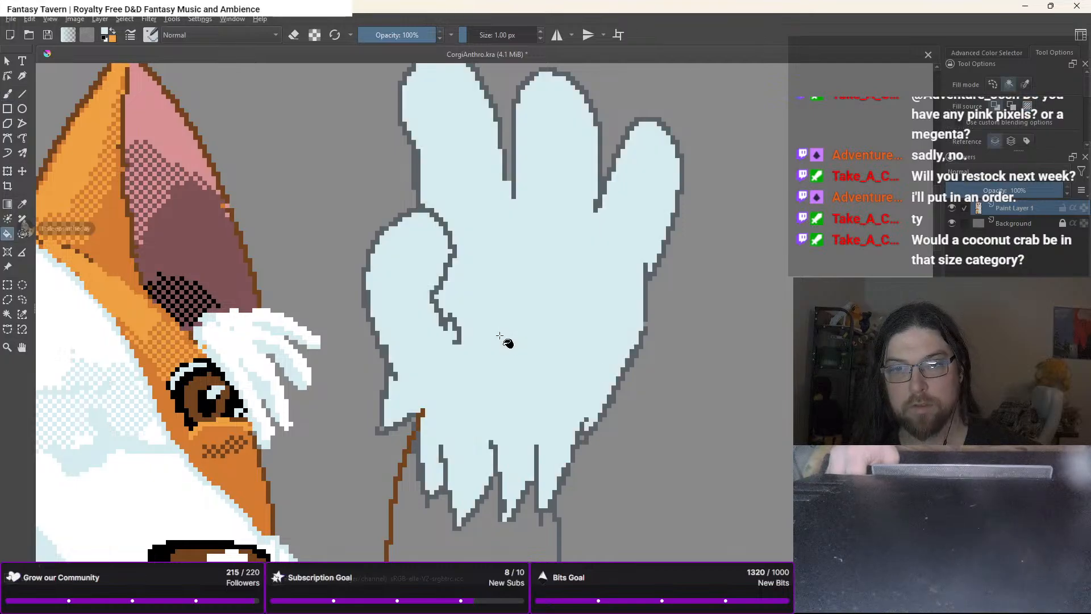
# Outline small black claws on the paw's three fingertips and thumb, redoing the claw on the outermost finger
pyautogui.scroll(-4, 506, 341)
pyautogui.moveTo(499, 351); pyautogui.dragTo(522, 263)
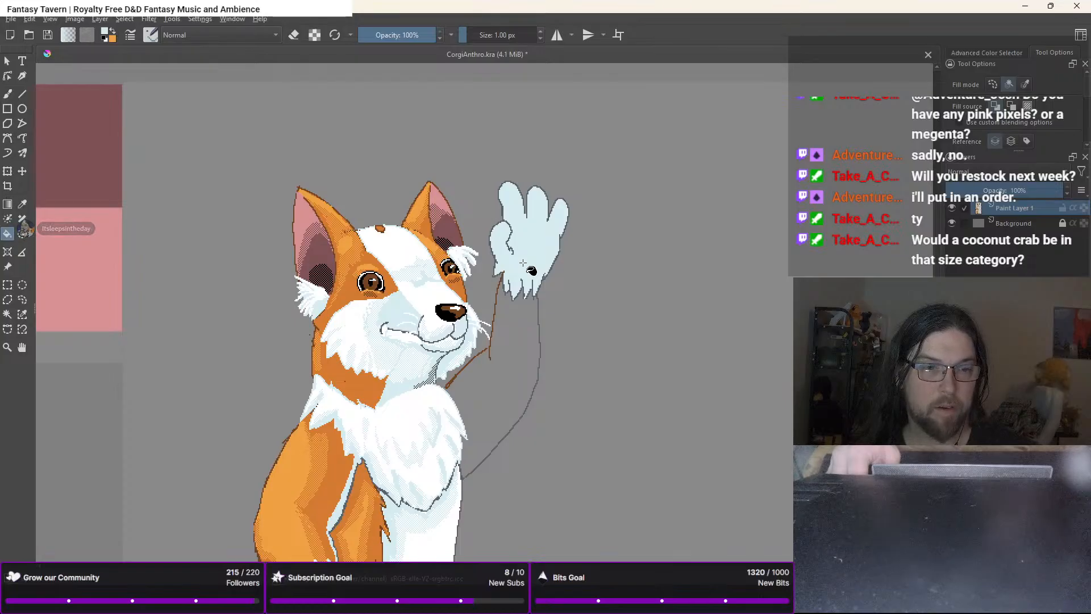
pyautogui.scroll(1, 523, 263)
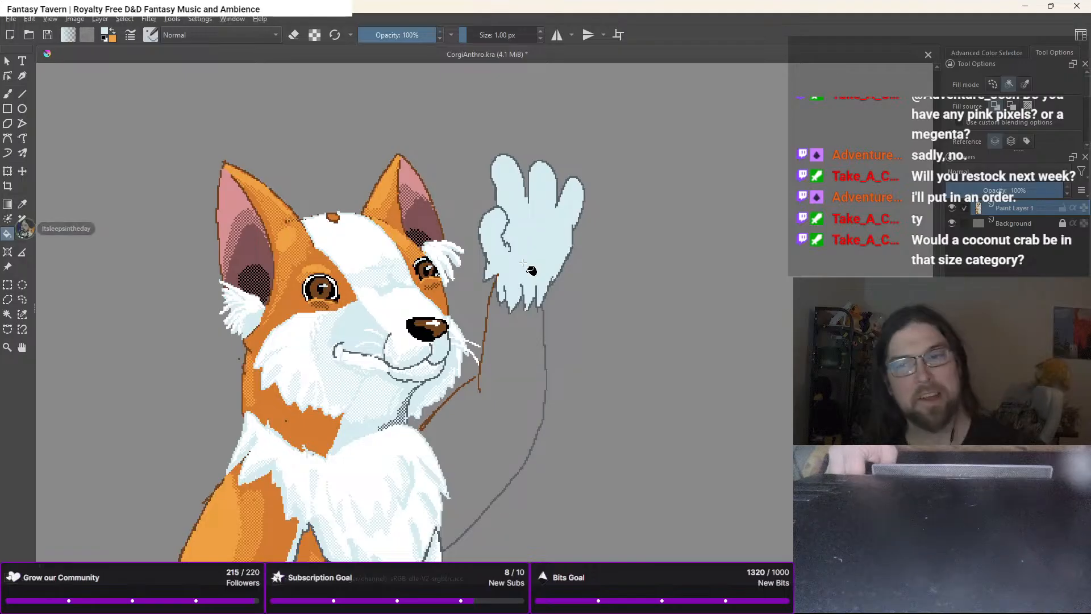
pyautogui.rightClick(433, 216)
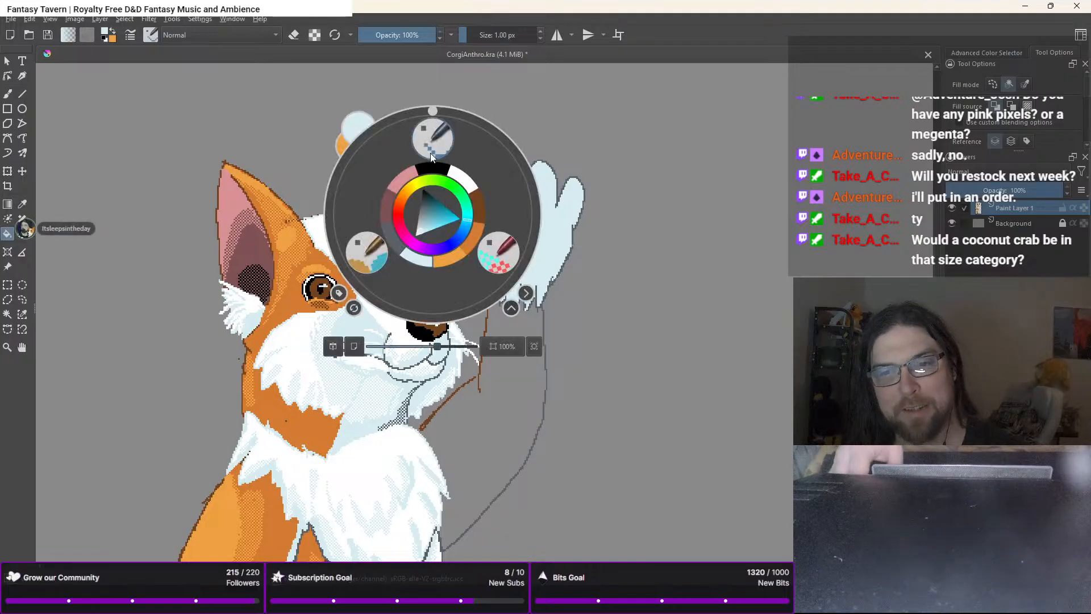
pyautogui.click(435, 171)
pyautogui.press('b')
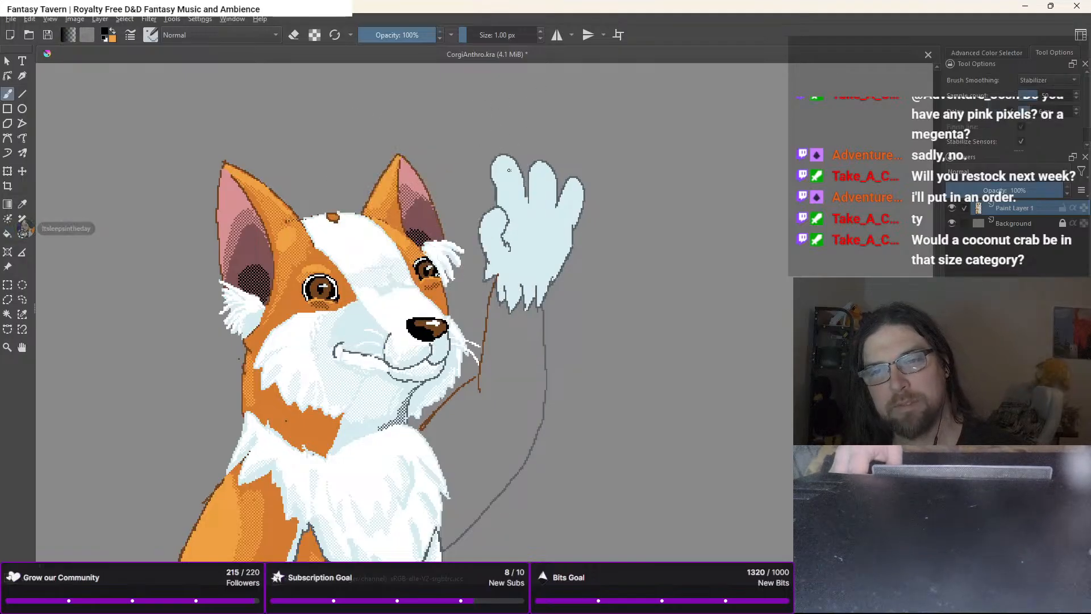
pyautogui.scroll(1, 489, 138)
pyautogui.scroll(1, 489, 138)
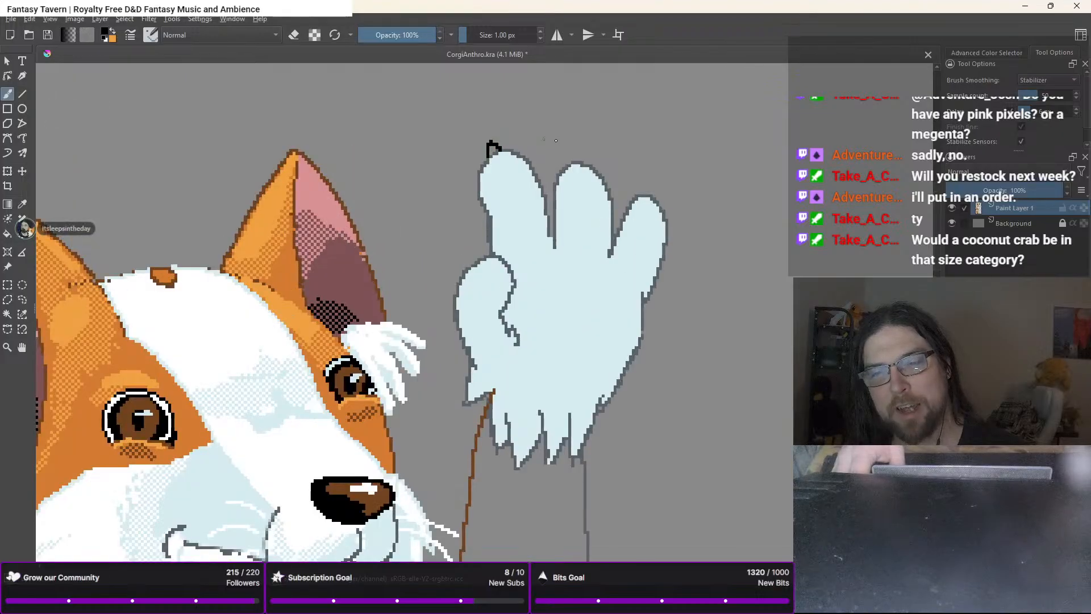
pyautogui.moveTo(586, 163); pyautogui.dragTo(579, 152)
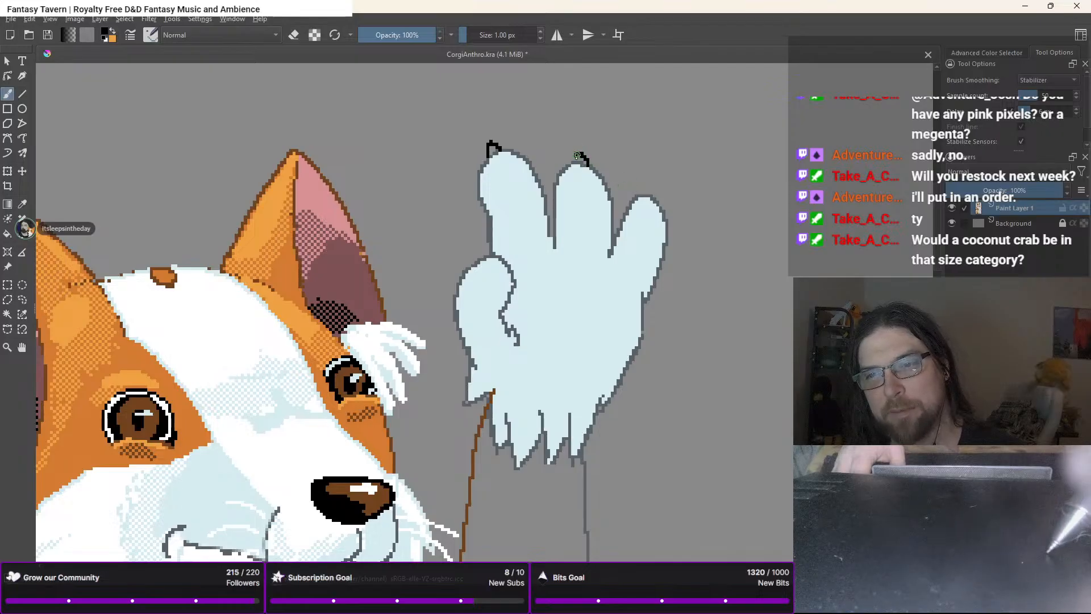
pyautogui.moveTo(652, 193)
pyautogui.mouseDown()
pyautogui.moveTo(657, 201)
pyautogui.moveTo(642, 186)
pyautogui.mouseUp()
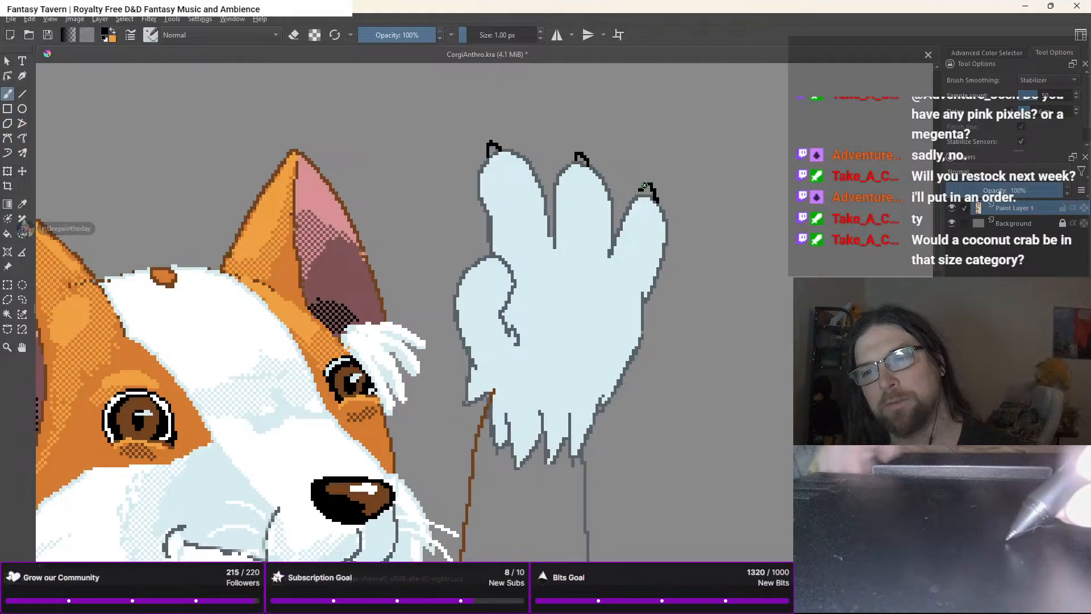
pyautogui.hotkey('ctrl', 'z')
pyautogui.hotkey('ctrl', 'z')
pyautogui.moveTo(642, 193)
pyautogui.mouseDown()
pyautogui.moveTo(644, 185)
pyautogui.moveTo(656, 197)
pyautogui.mouseUp()
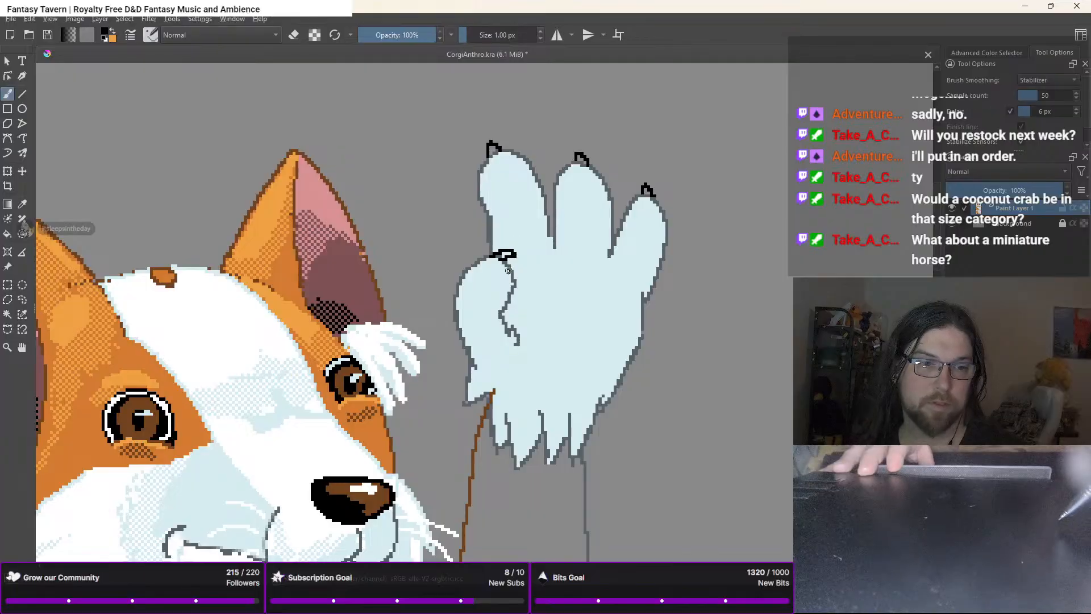
# Fill the insides of the thumb claw and the three finger claws with white pixels
pyautogui.rightClick(500, 260)
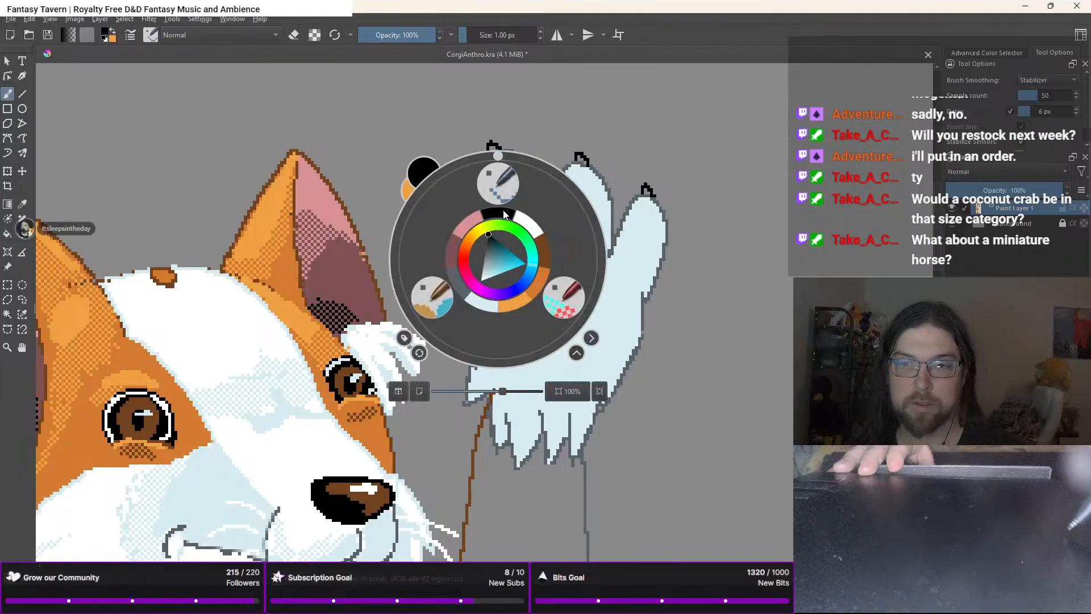
pyautogui.click(525, 227)
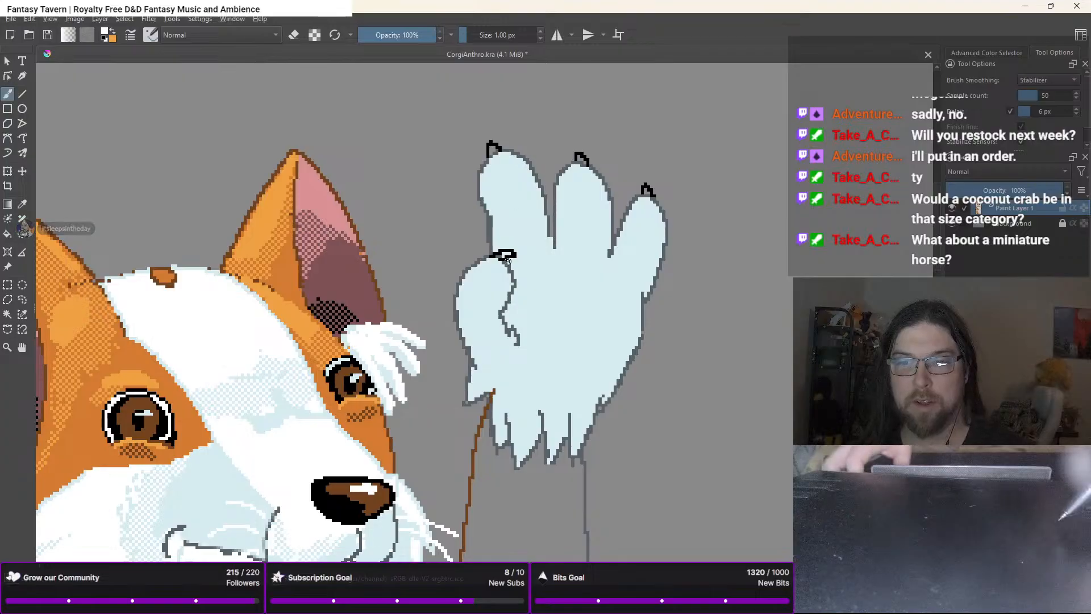
pyautogui.scroll(3, 496, 252)
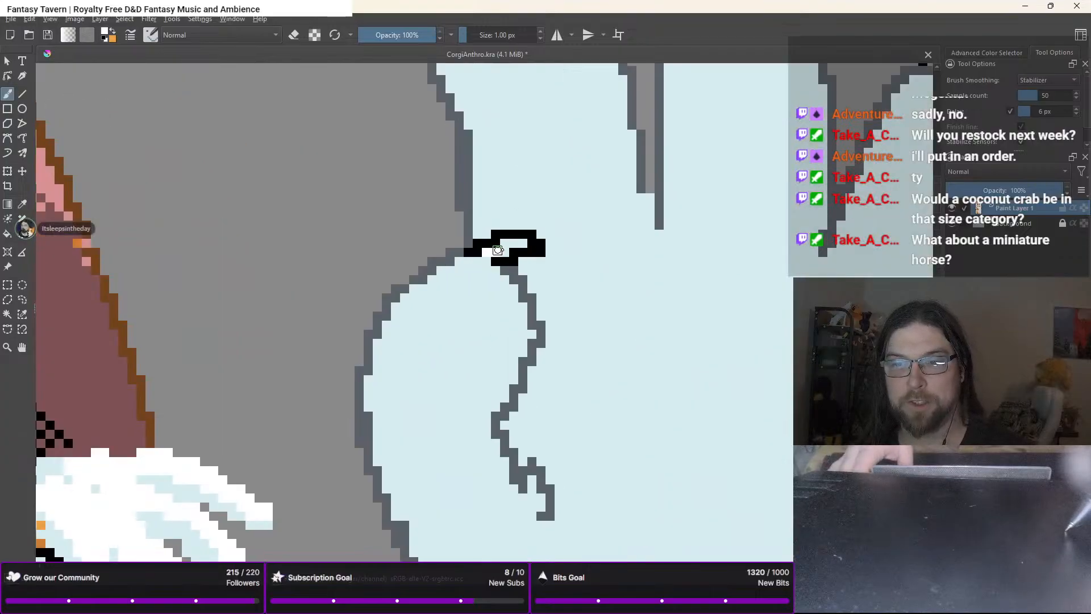
pyautogui.moveTo(500, 246); pyautogui.dragTo(494, 245)
pyautogui.click(503, 243)
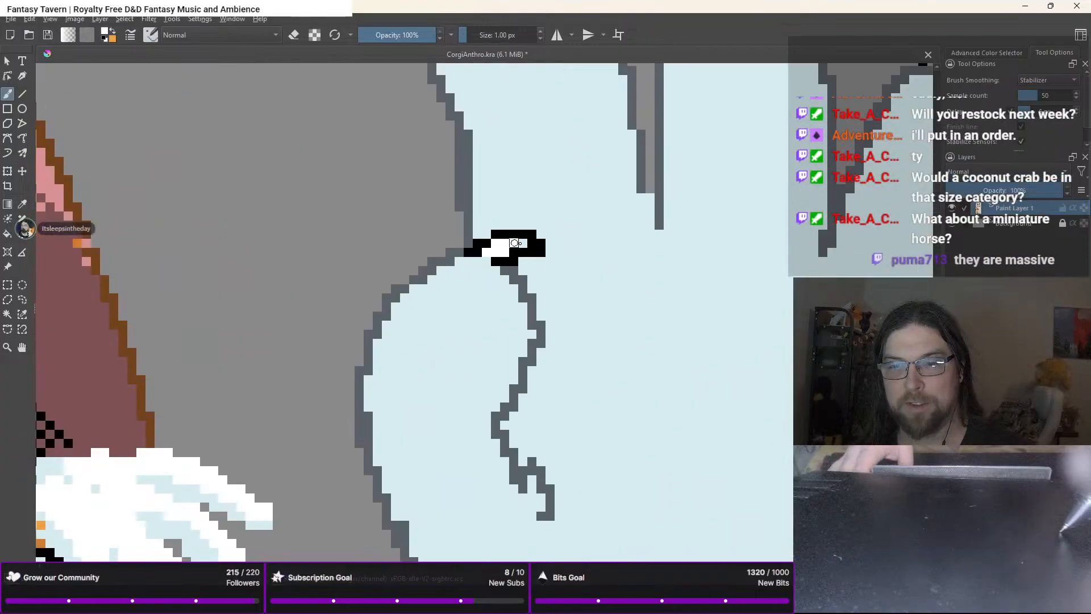
pyautogui.scroll(-2, 517, 227)
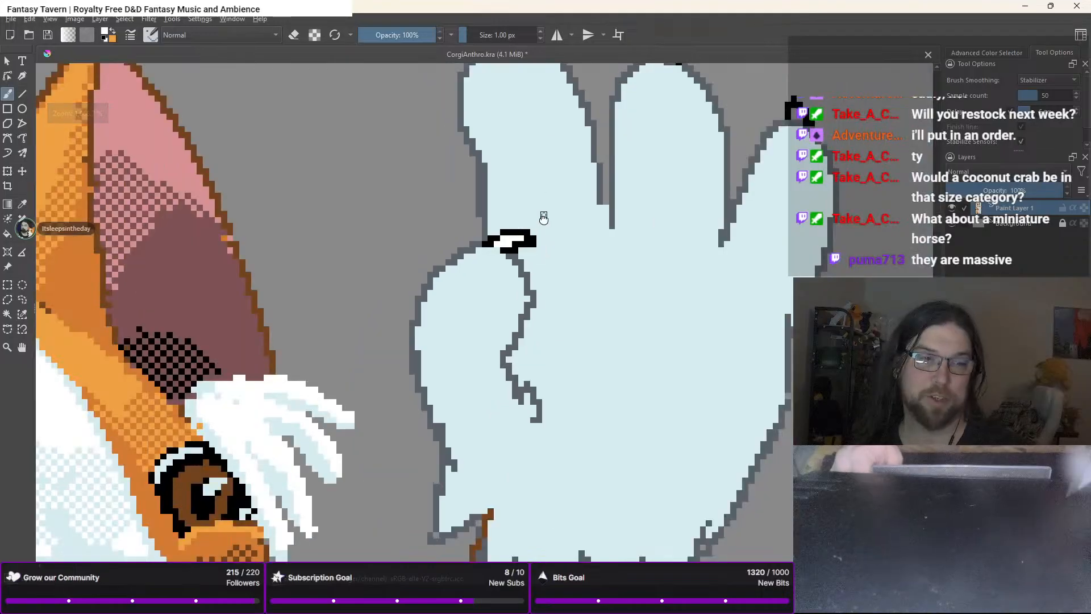
pyautogui.scroll(3, 545, 141)
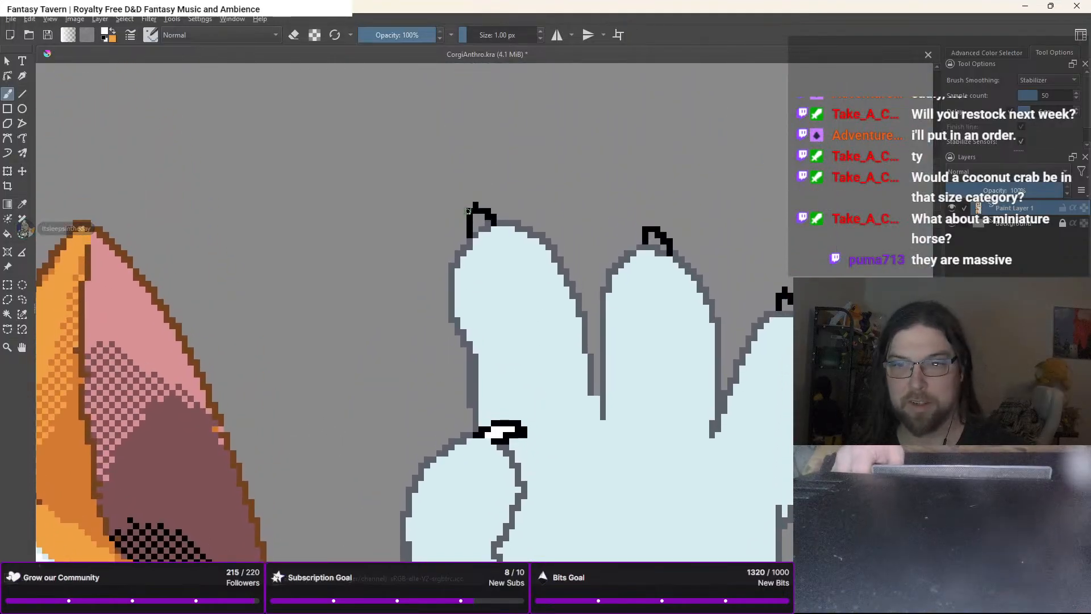
pyautogui.click(476, 217)
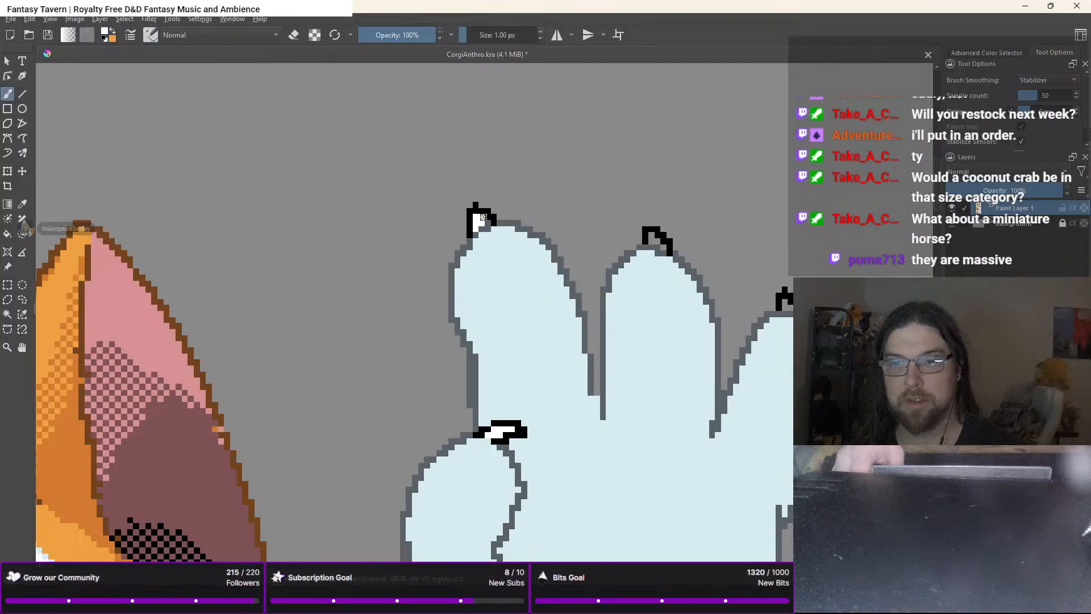
pyautogui.click(483, 217)
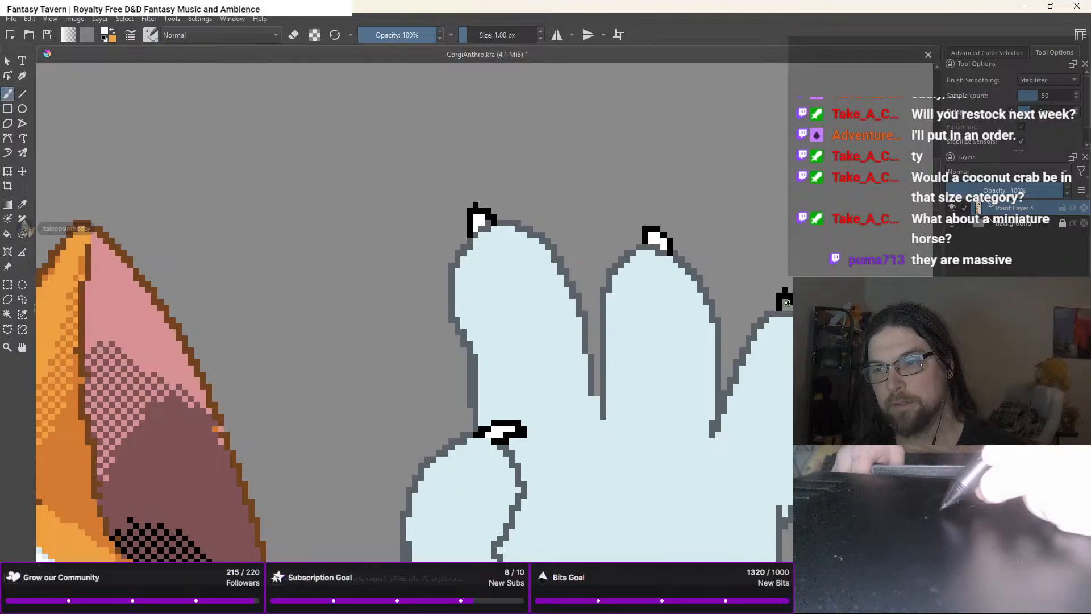
pyautogui.scroll(-3, 756, 254)
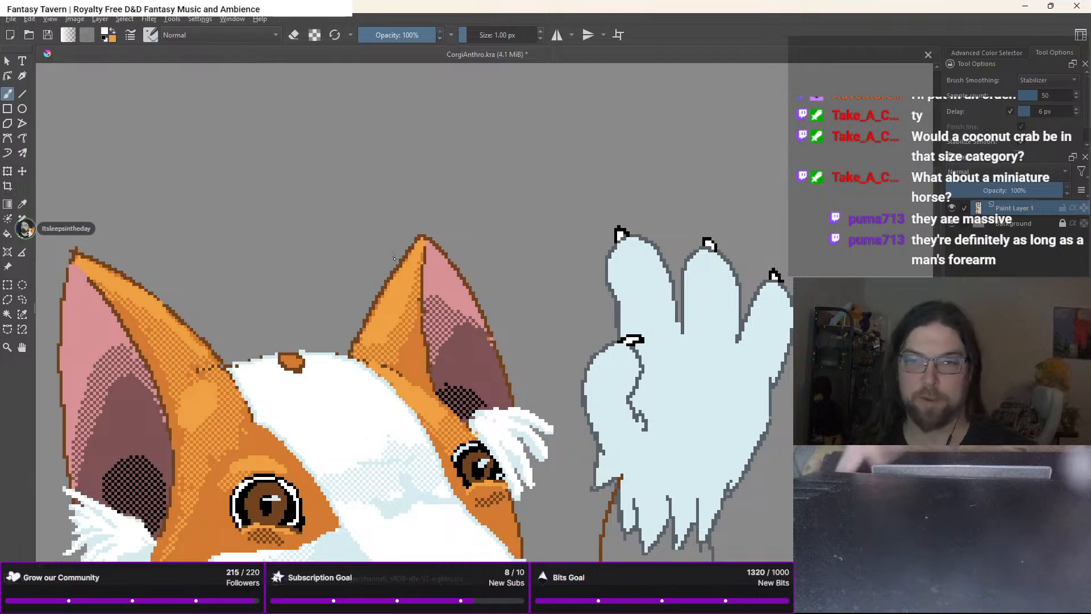
# Draw white highlight contours on the outer sides of the three fingers and along the palm's outer edge
pyautogui.rightClick(401, 268)
pyautogui.click(552, 235)
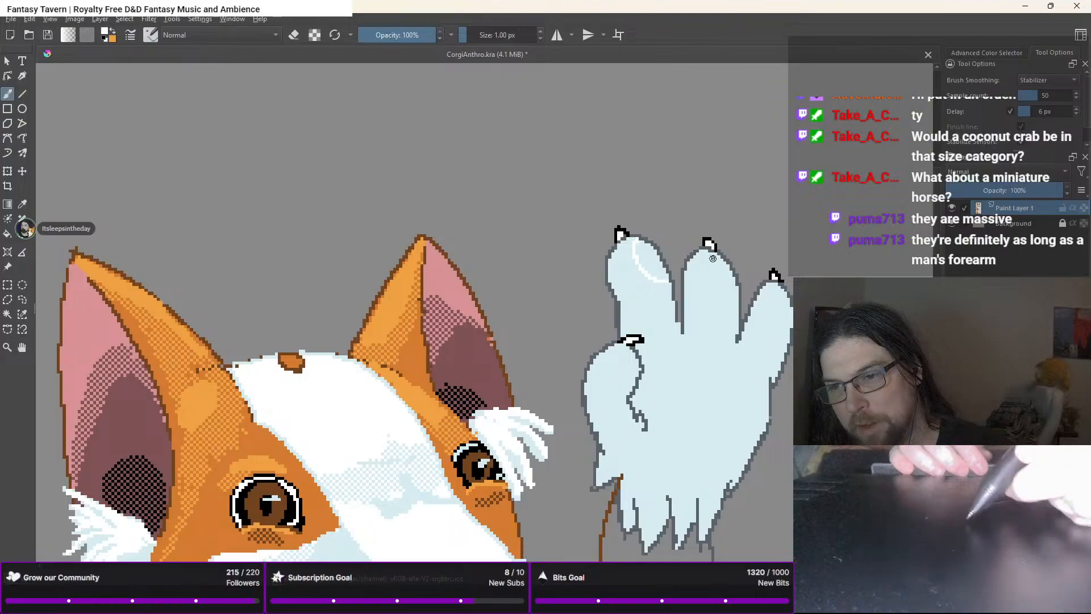
pyautogui.moveTo(711, 269); pyautogui.dragTo(716, 284)
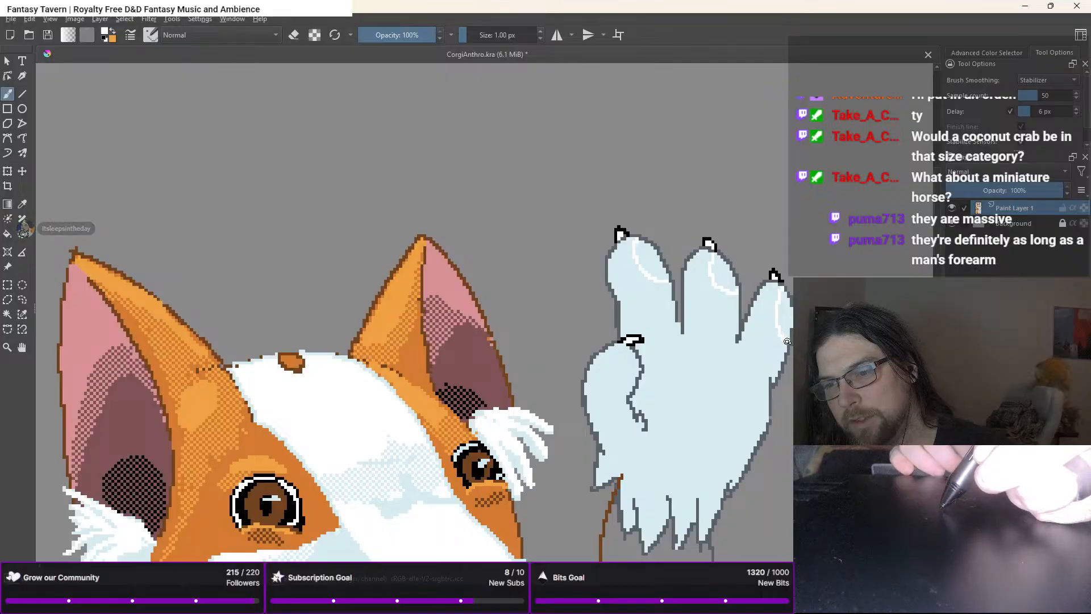
pyautogui.moveTo(762, 380)
pyautogui.mouseDown()
pyautogui.moveTo(736, 402)
pyautogui.moveTo(726, 466)
pyautogui.mouseUp()
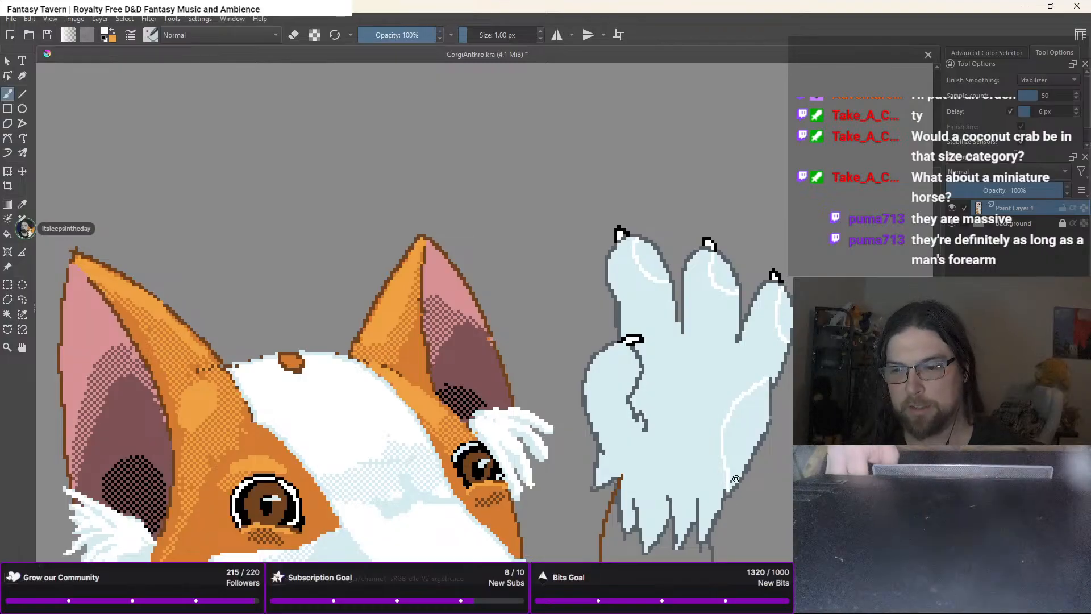
# Fill the outlined highlight areas on the palm's outer edge and the three fingers with white
pyautogui.press('f')
pyautogui.click(752, 410)
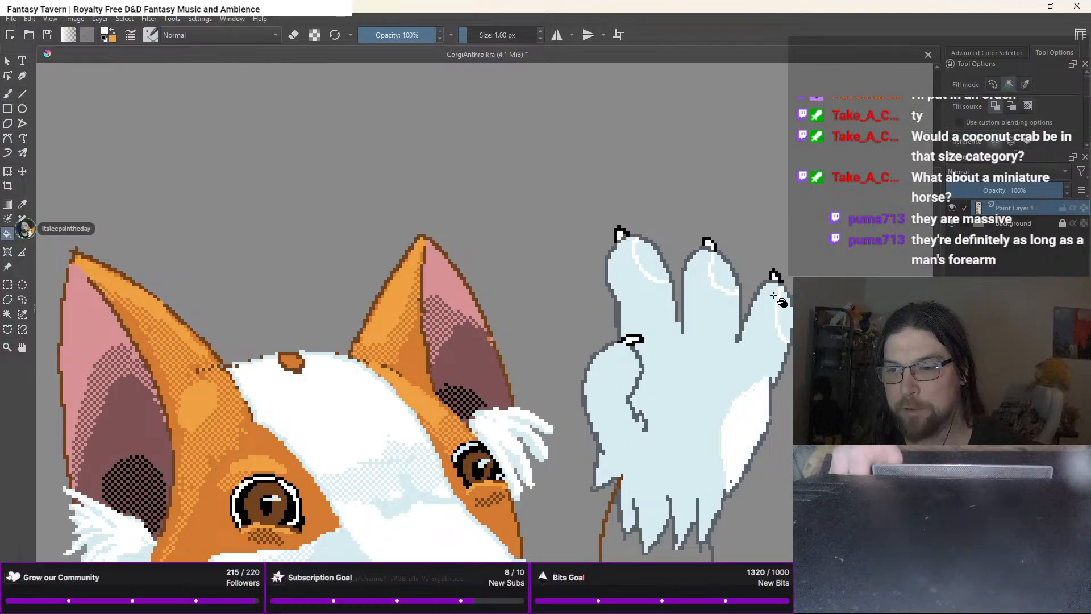
pyautogui.click(788, 313)
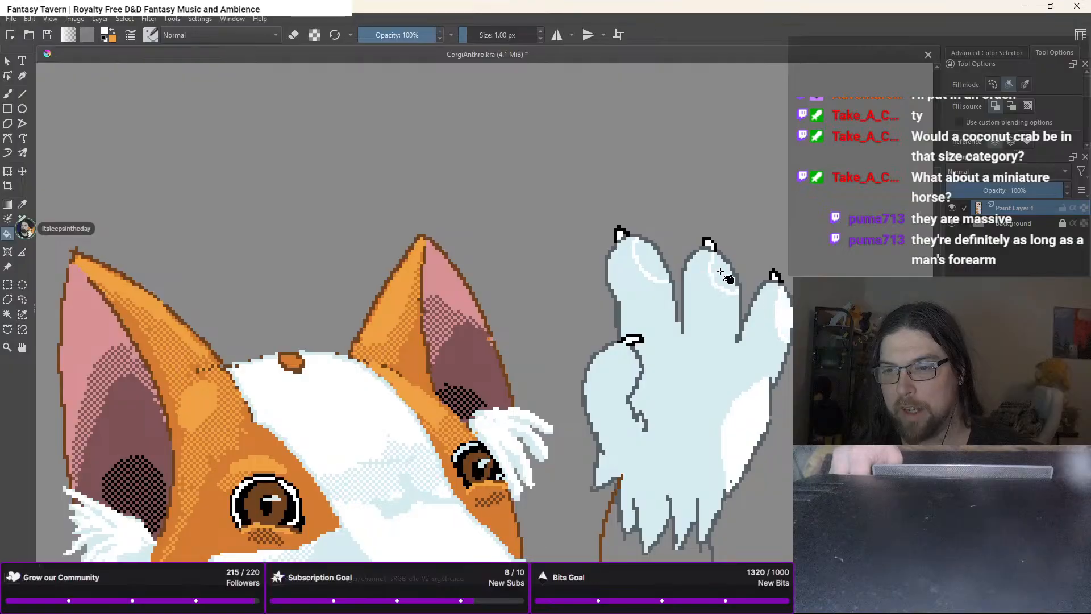
pyautogui.click(719, 272)
pyautogui.click(648, 259)
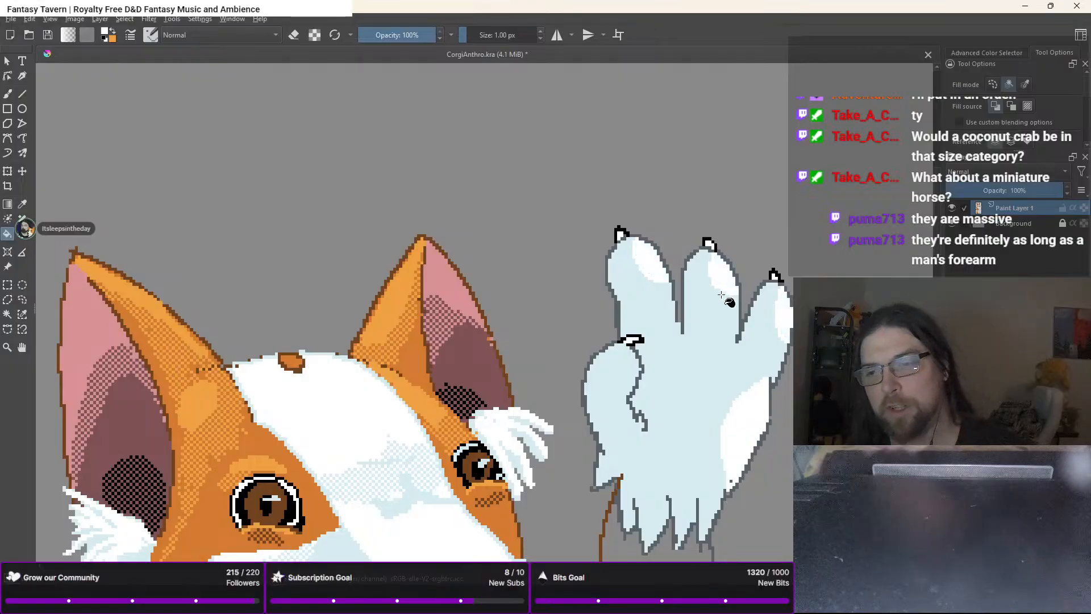
# Outline a highlight along the thumb's inner side in white and fill it with white
pyautogui.press('b')
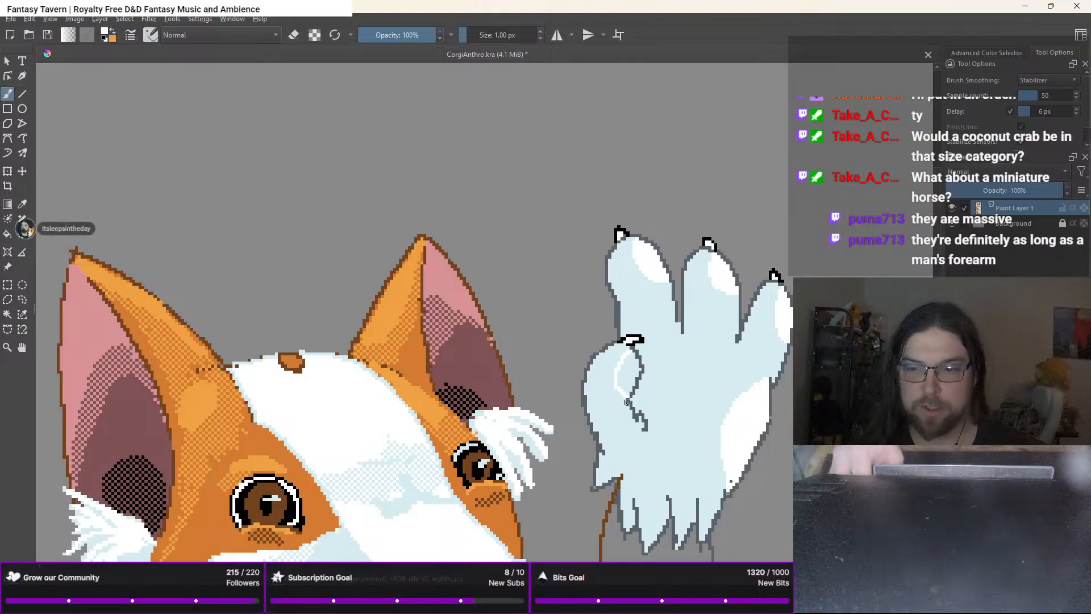
pyautogui.press('f')
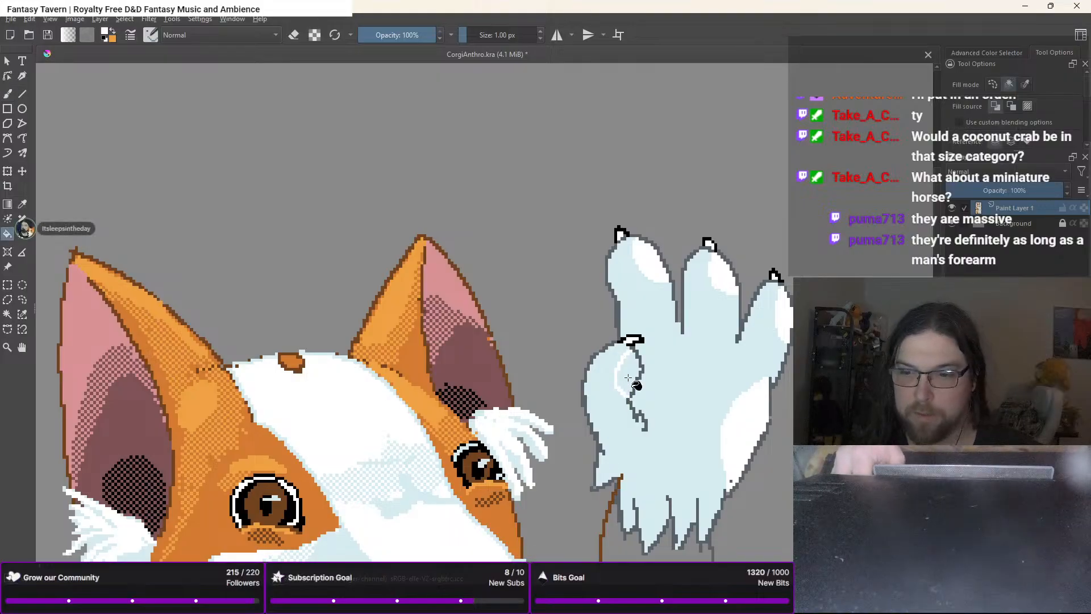
pyautogui.scroll(-2, 636, 440)
# Soften the edges of the white highlights on the fingers, thumb and palm with the checkered dithering brush at 12 px
pyautogui.press('b')
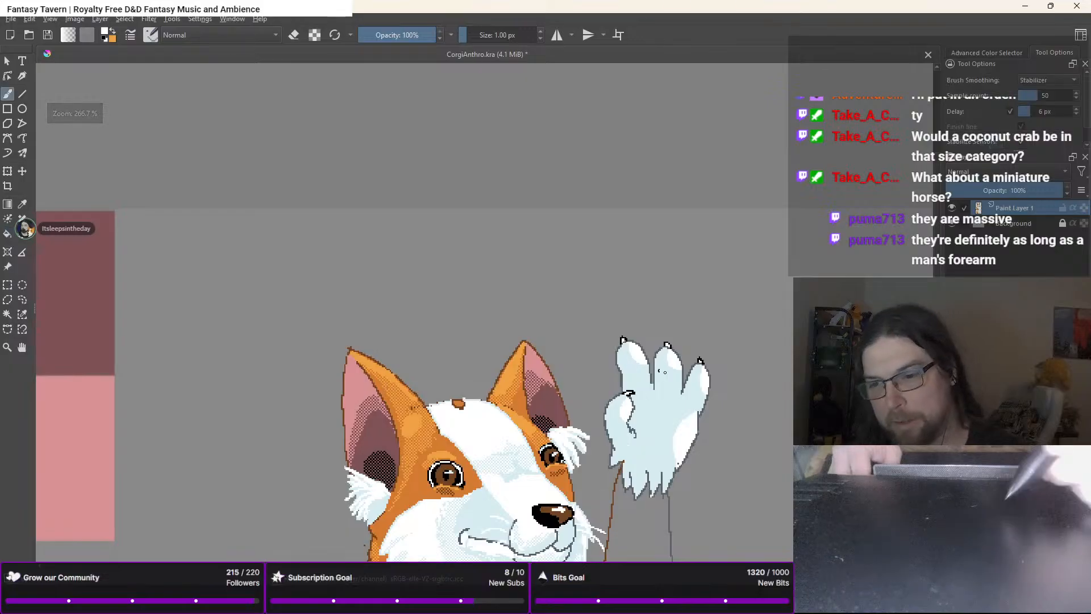
pyautogui.scroll(2, 696, 408)
pyautogui.rightClick(681, 408)
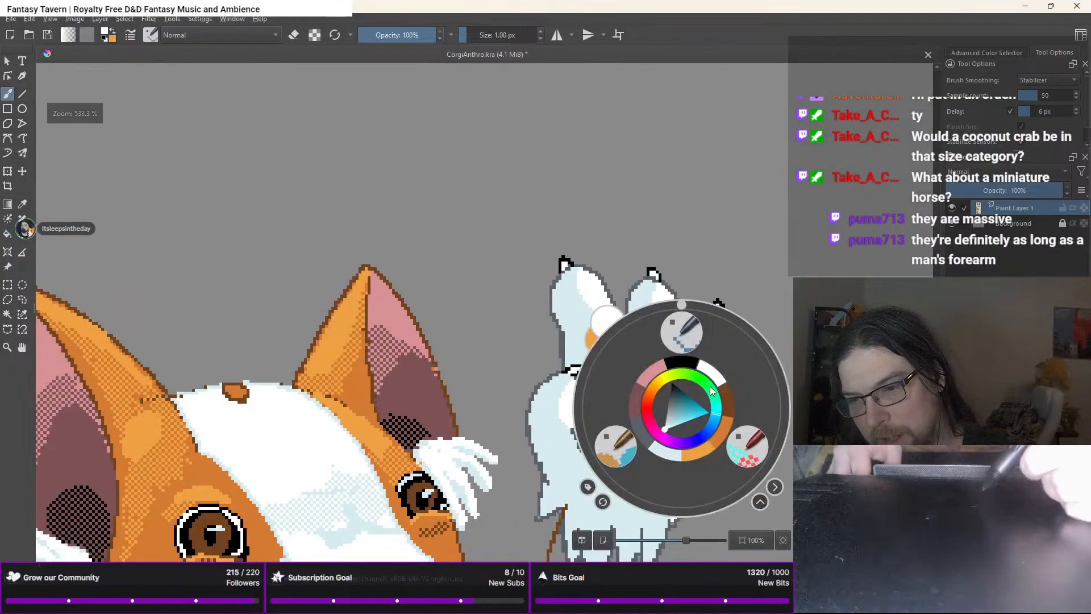
pyautogui.click(747, 446)
pyautogui.moveTo(670, 505)
pyautogui.mouseDown()
pyautogui.moveTo(664, 450)
pyautogui.moveTo(722, 379)
pyautogui.mouseUp()
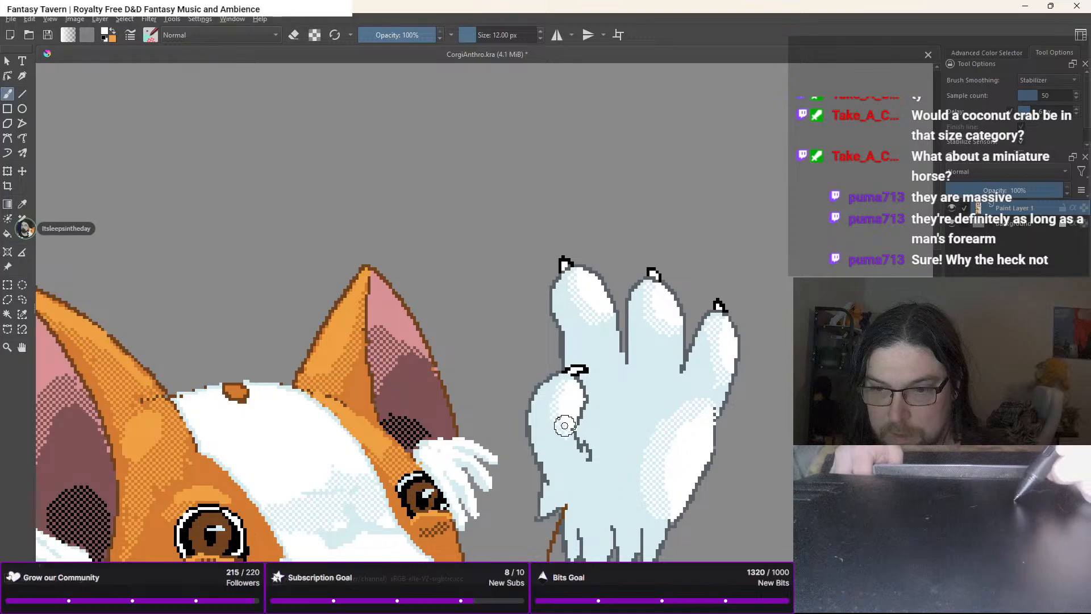
pyautogui.scroll(-2, 605, 508)
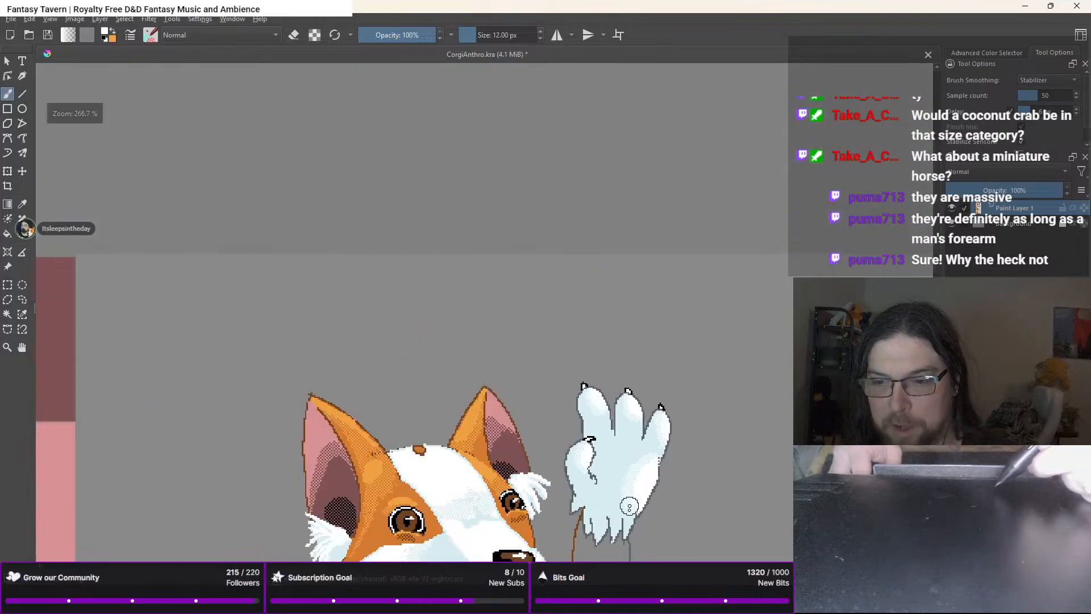
pyautogui.scroll(2, 629, 507)
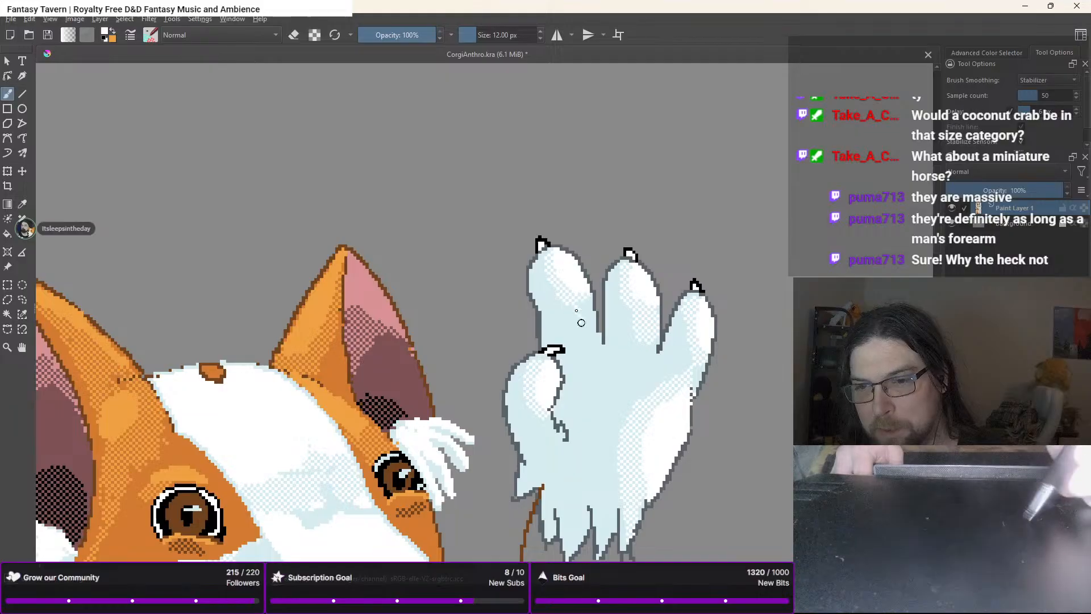
# Dither white highlights onto the jagged fur tufts along the raised paw's wrist
pyautogui.scroll(1, 596, 500)
pyautogui.moveTo(596, 494); pyautogui.dragTo(610, 281)
pyautogui.scroll(-2, 610, 281)
pyautogui.scroll(3, 610, 281)
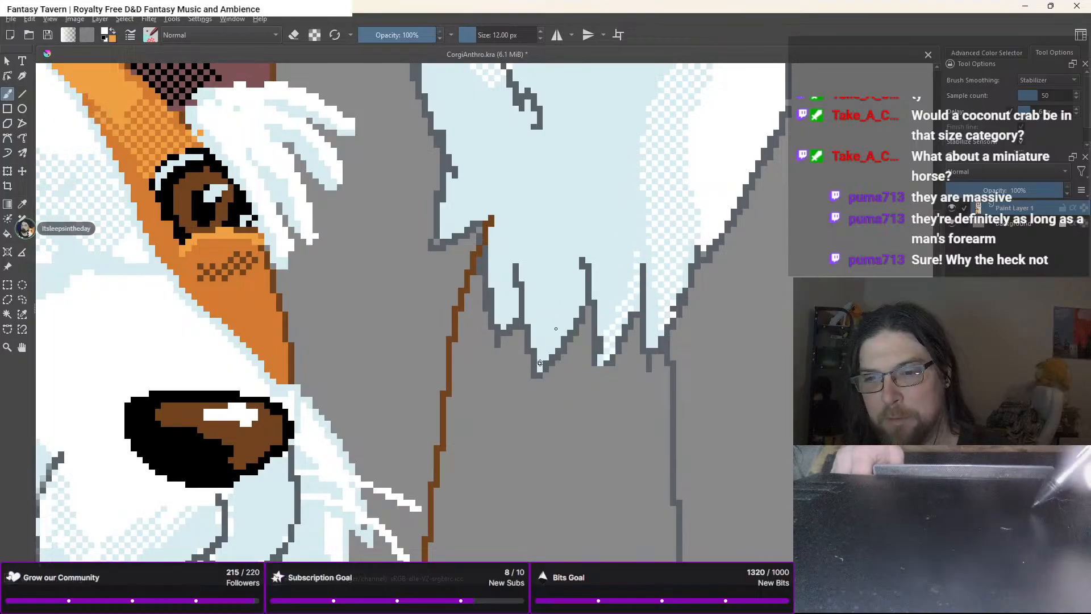
pyautogui.moveTo(574, 287); pyautogui.dragTo(577, 245)
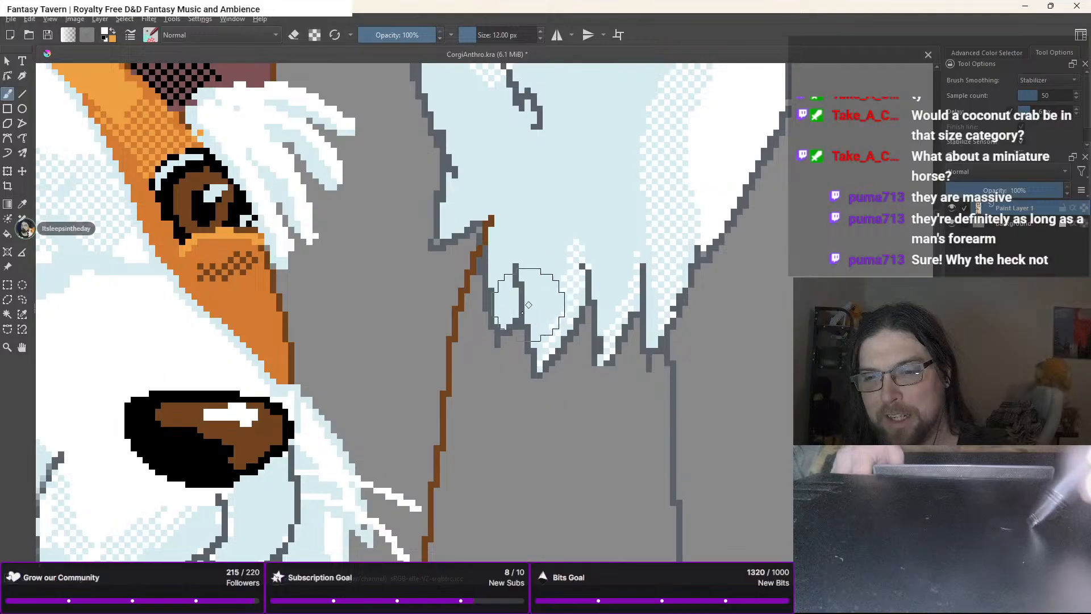
pyautogui.moveTo(503, 326)
pyautogui.mouseDown()
pyautogui.moveTo(518, 220)
pyautogui.moveTo(489, 207)
pyautogui.moveTo(446, 235)
pyautogui.mouseUp()
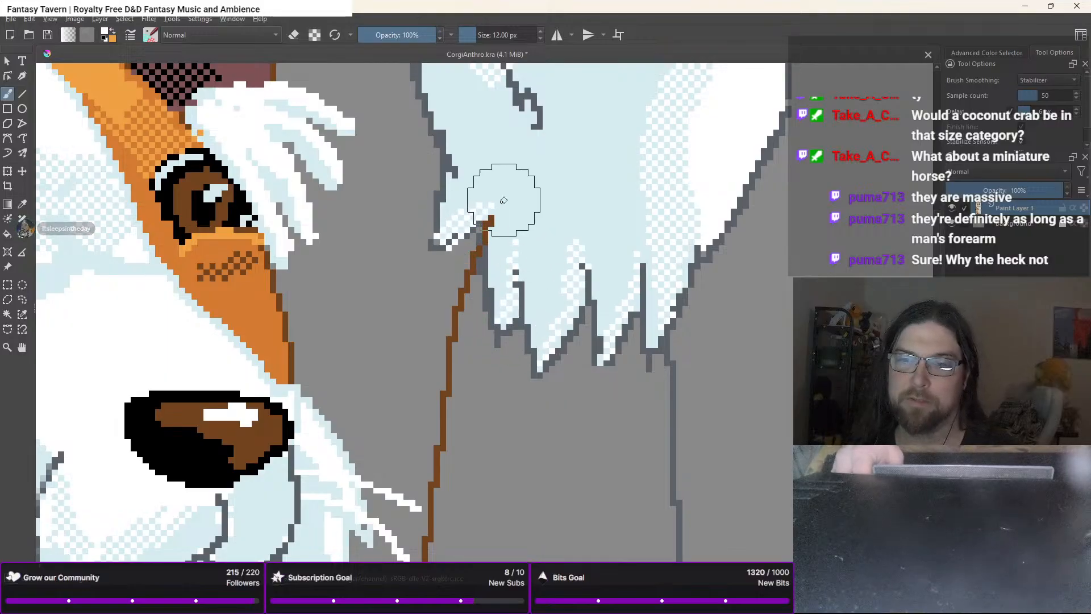
pyautogui.scroll(-4, 517, 179)
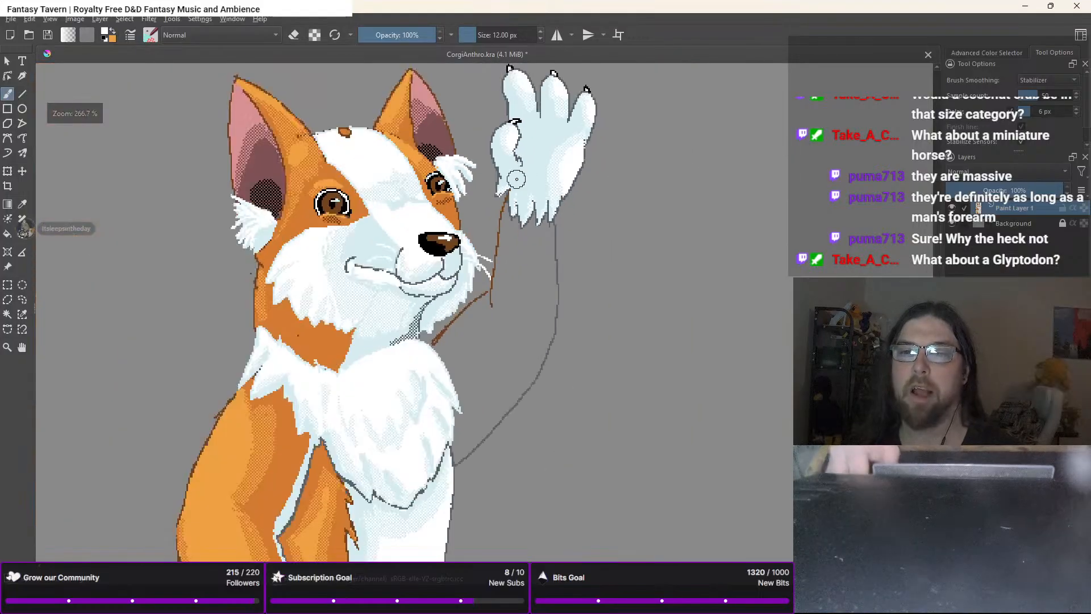
# Draw a 1 px pale blue dividing line down the raised arm from wrist to chest and fill the outer side pale blue
pyautogui.moveTo(481, 240); pyautogui.dragTo(550, 189)
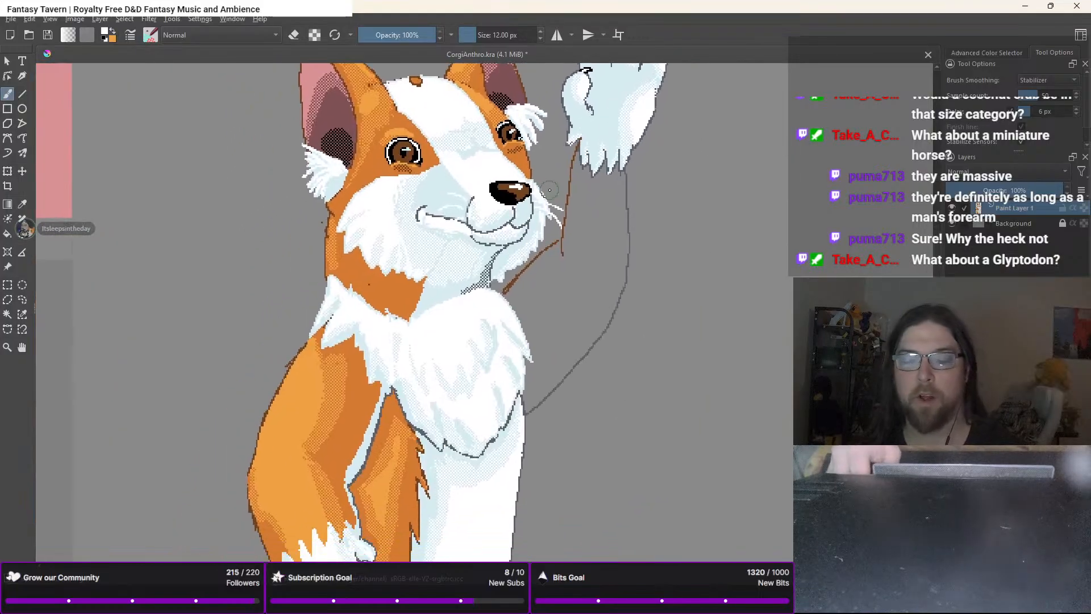
pyautogui.scroll(1, 550, 190)
pyautogui.rightClick(546, 302)
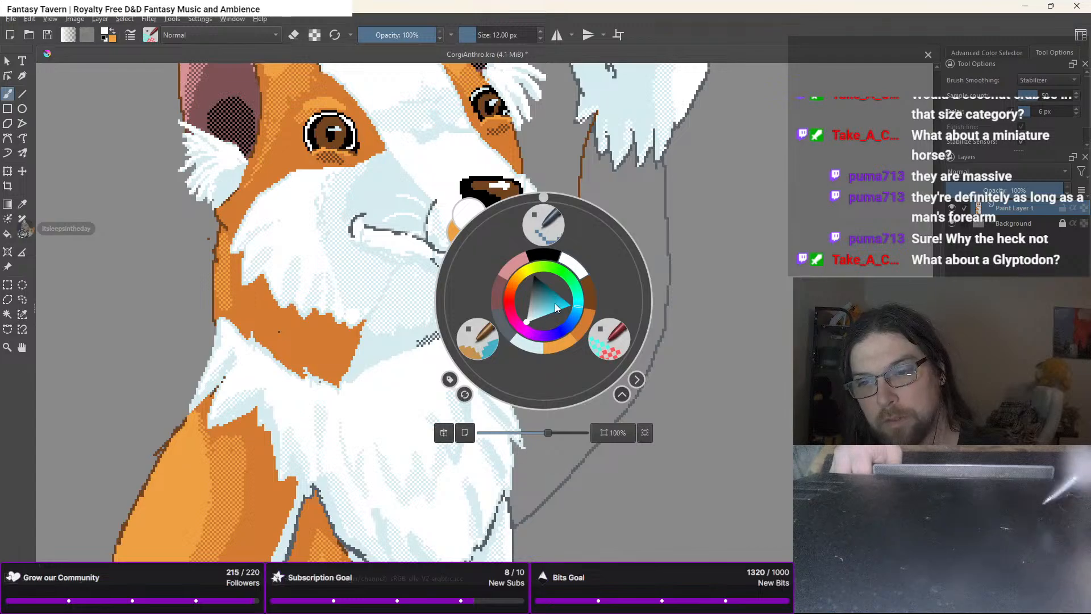
pyautogui.click(528, 345)
pyautogui.rightClick(530, 307)
pyautogui.rightClick(531, 299)
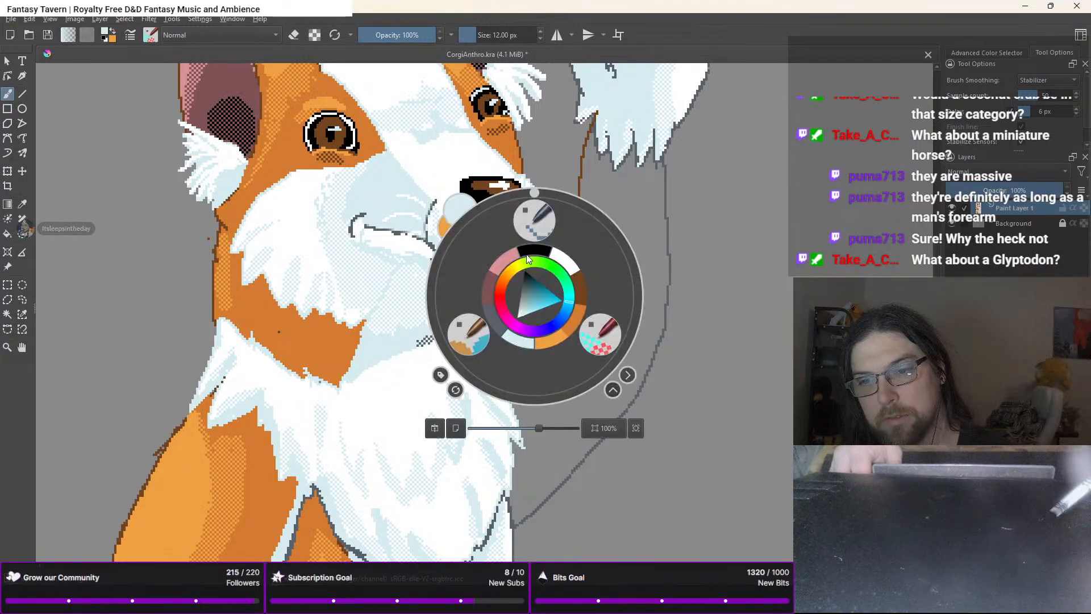
pyautogui.click(521, 256)
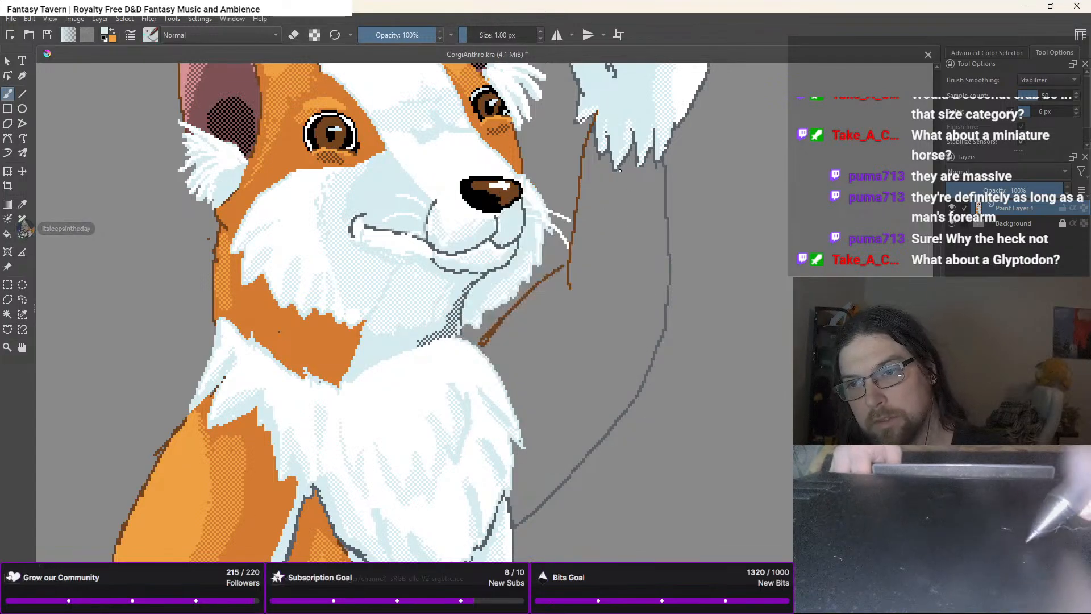
pyautogui.moveTo(621, 165)
pyautogui.mouseDown()
pyautogui.moveTo(604, 273)
pyautogui.moveTo(626, 345)
pyautogui.moveTo(601, 305)
pyautogui.moveTo(546, 383)
pyautogui.mouseUp()
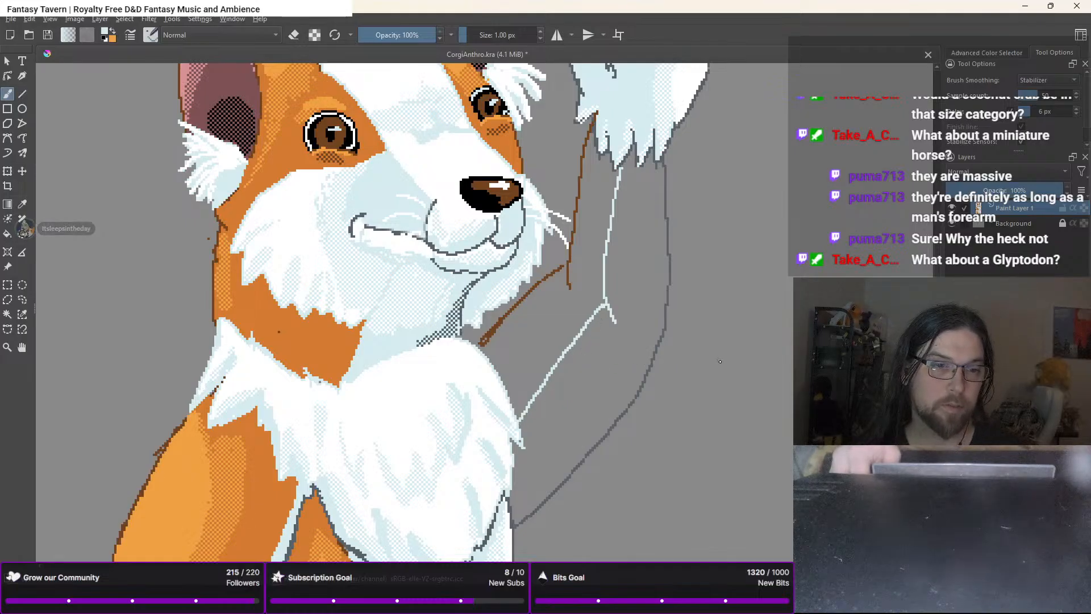
pyautogui.press('f')
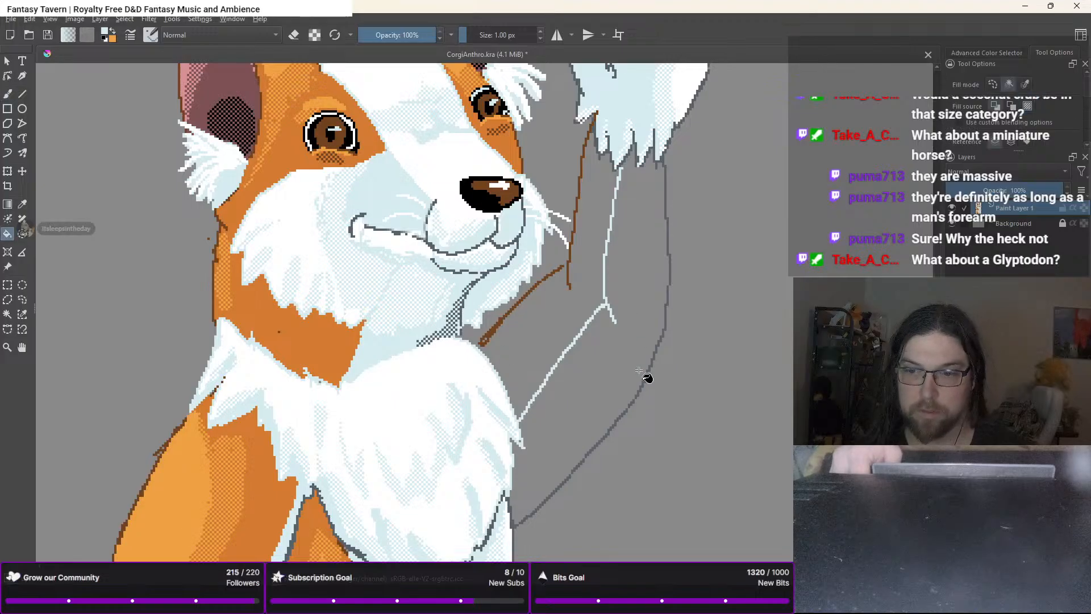
pyautogui.click(625, 363)
# Pick the darker orange and try to fill the inner side of the raised arm with it
pyautogui.rightClick(618, 367)
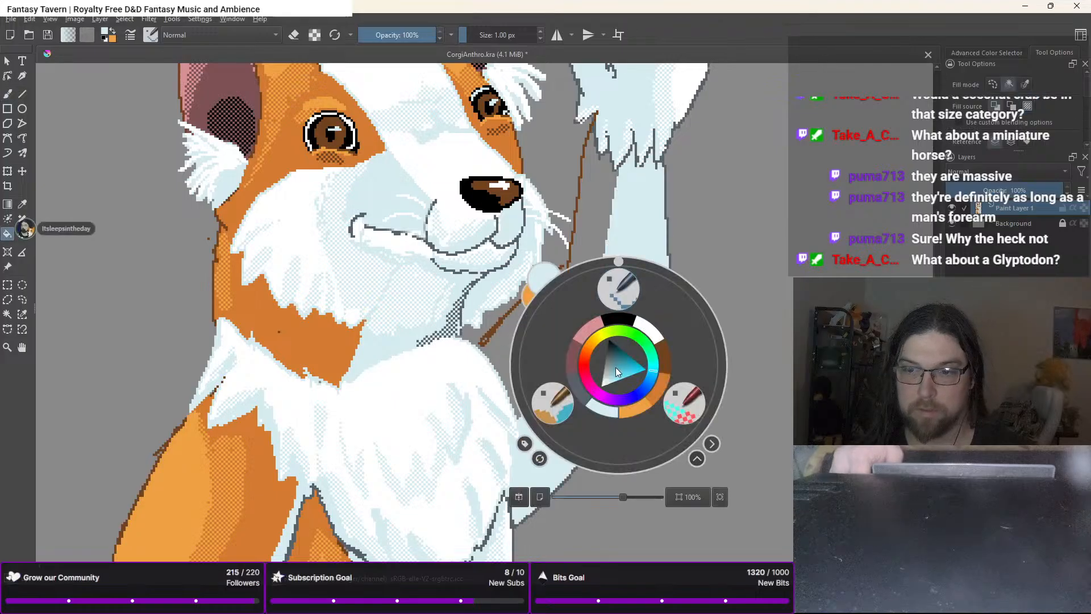
pyautogui.click(663, 389)
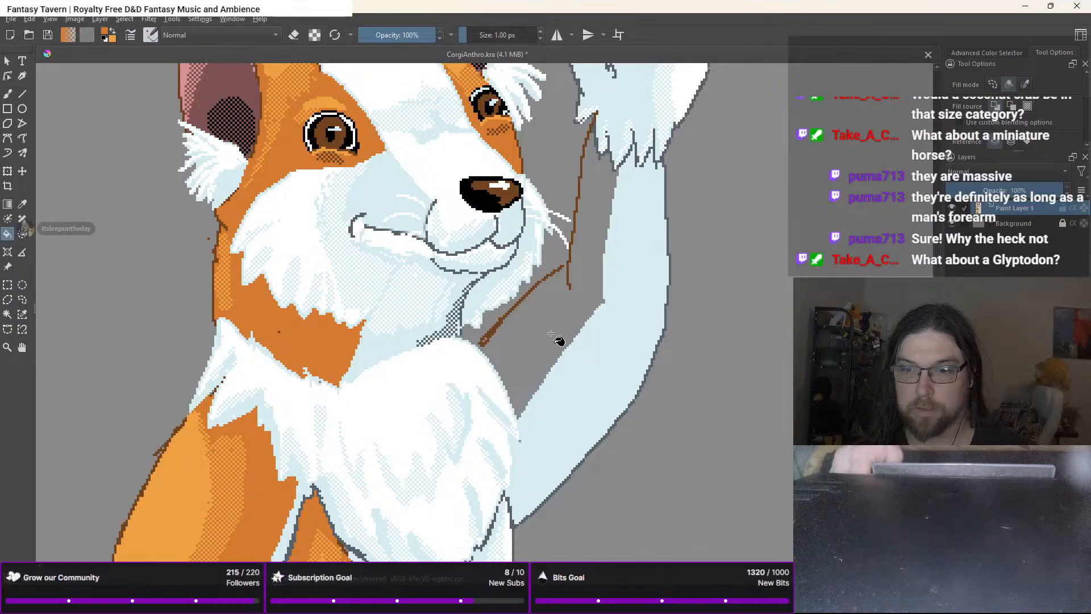
pyautogui.hotkey('ctrl', 'z')
pyautogui.press('b')
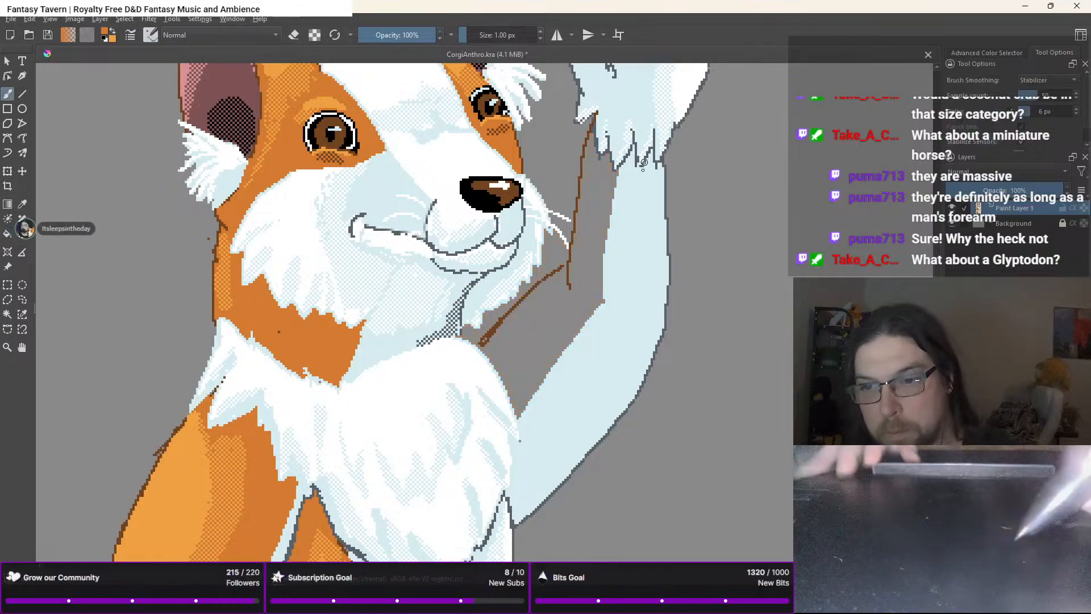
pyautogui.scroll(2, 567, 277)
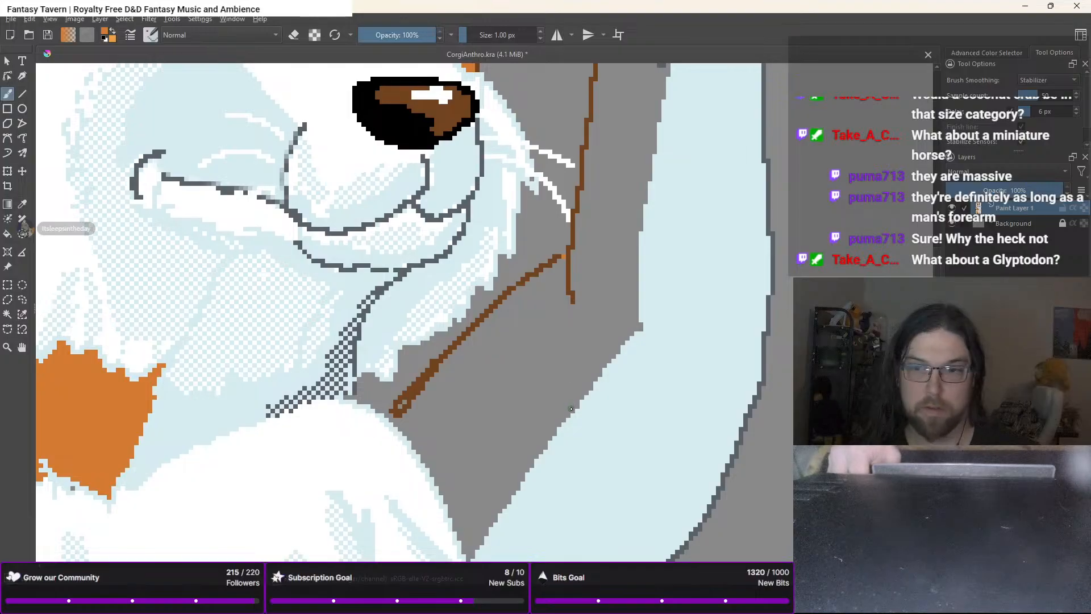
pyautogui.press('f')
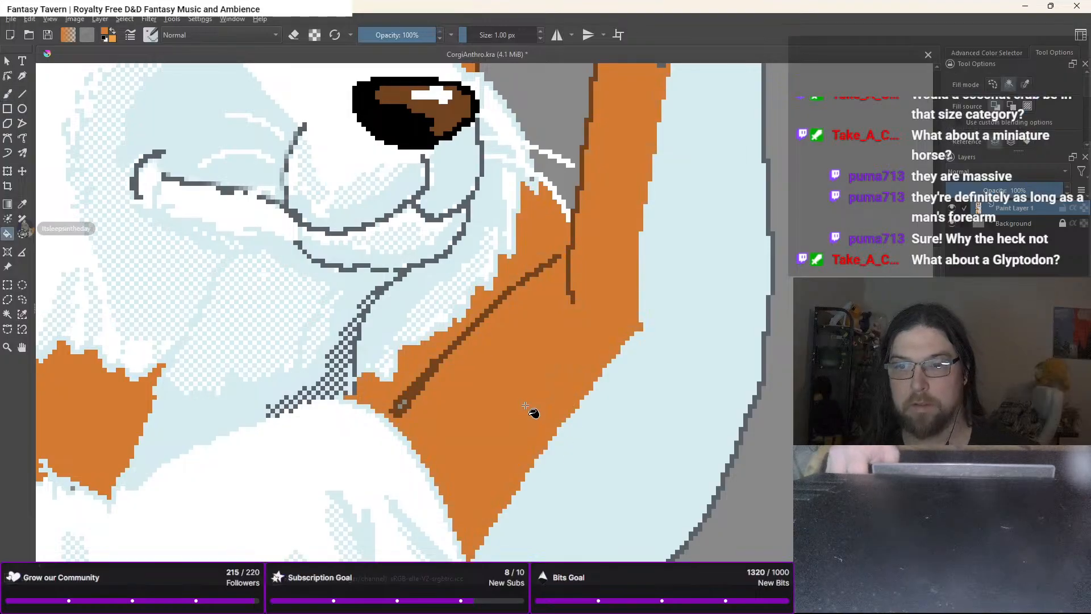
pyautogui.hotkey('ctrl', 'z')
# Close the gap at the elbow's brown outline, thin its thick lower end with orange pixels, and fill the inner arm orange
pyautogui.press('b')
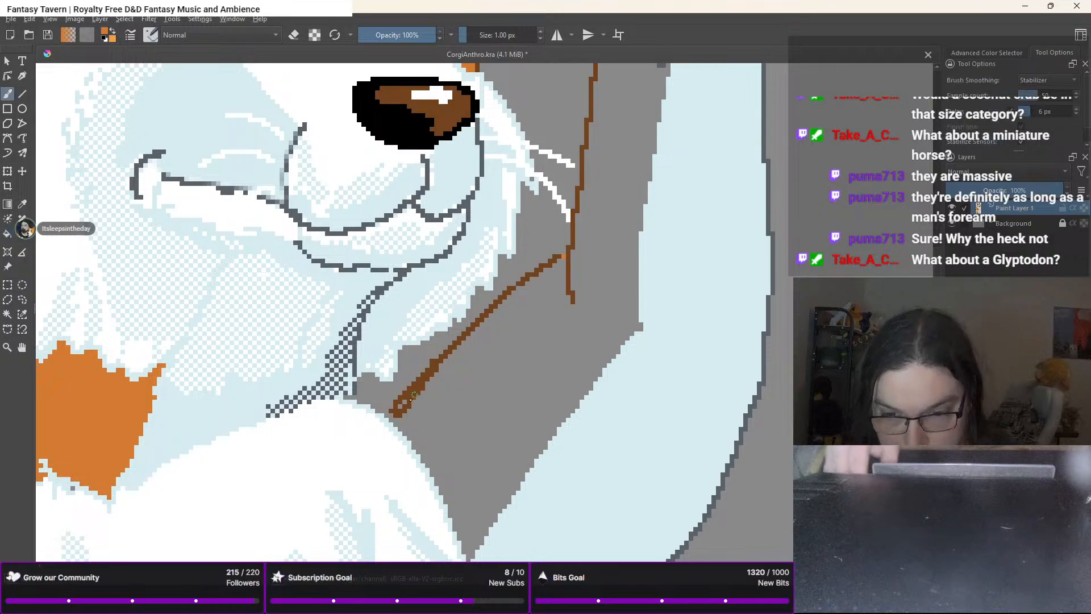
pyautogui.scroll(3, 399, 407)
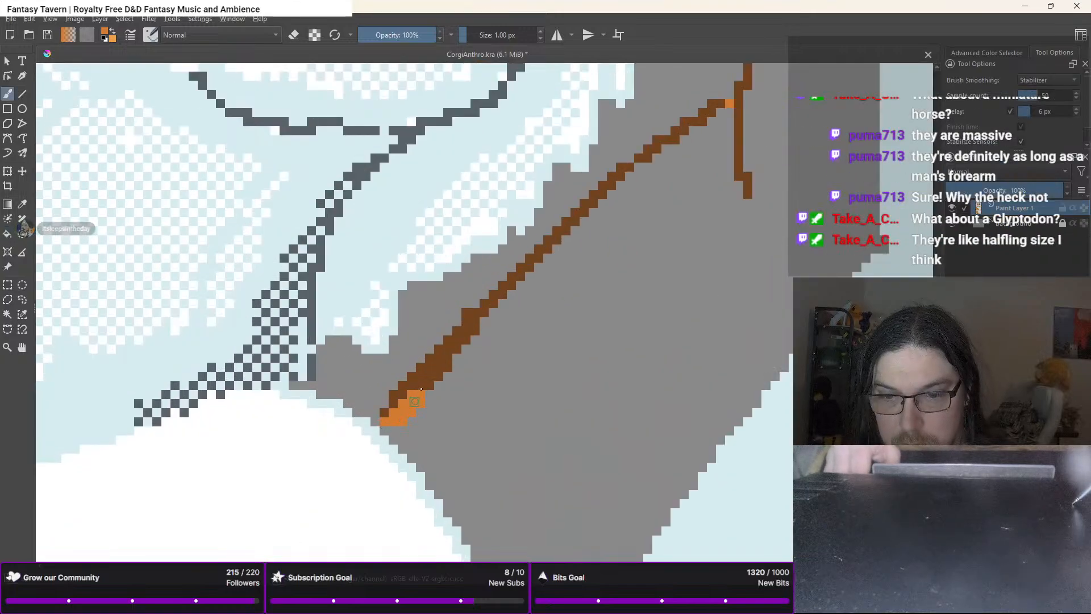
pyautogui.moveTo(402, 418); pyautogui.dragTo(444, 369)
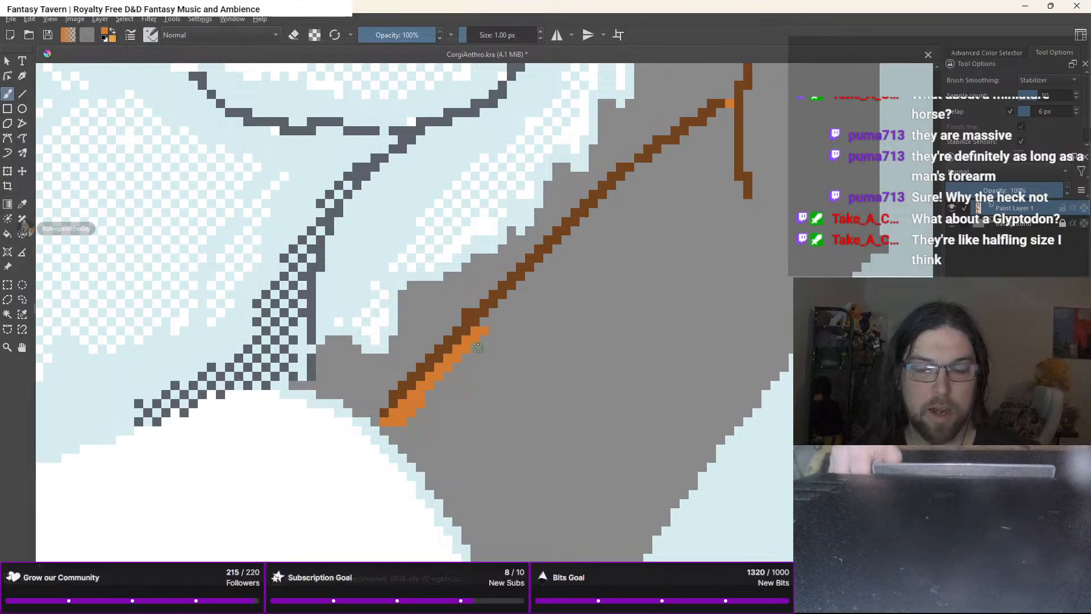
pyautogui.click(478, 346)
pyautogui.press('f')
pyautogui.click(587, 326)
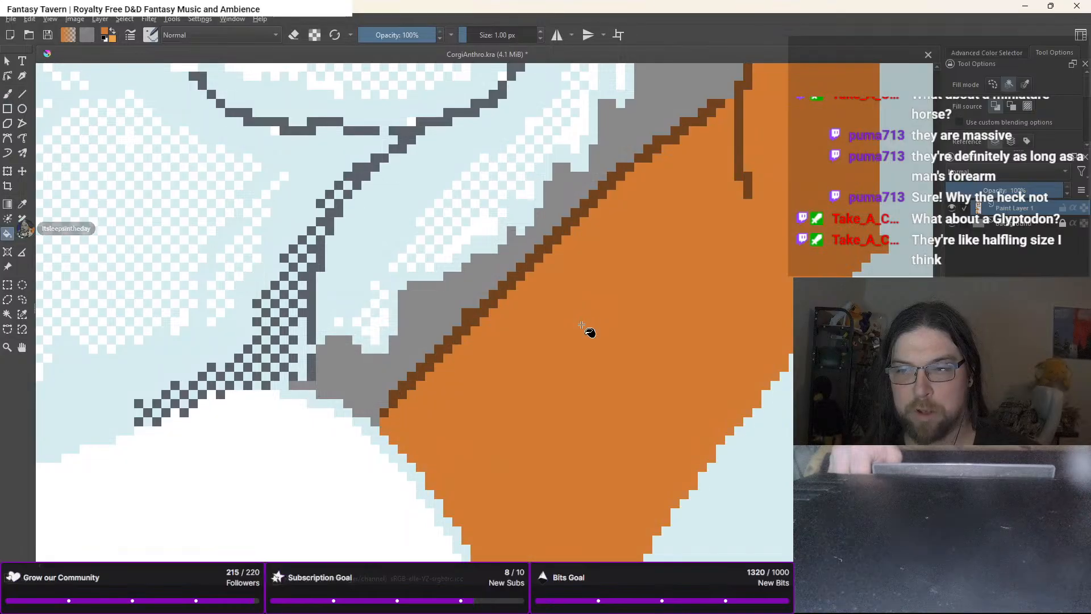
pyautogui.scroll(-3, 587, 329)
pyautogui.scroll(-5, 587, 326)
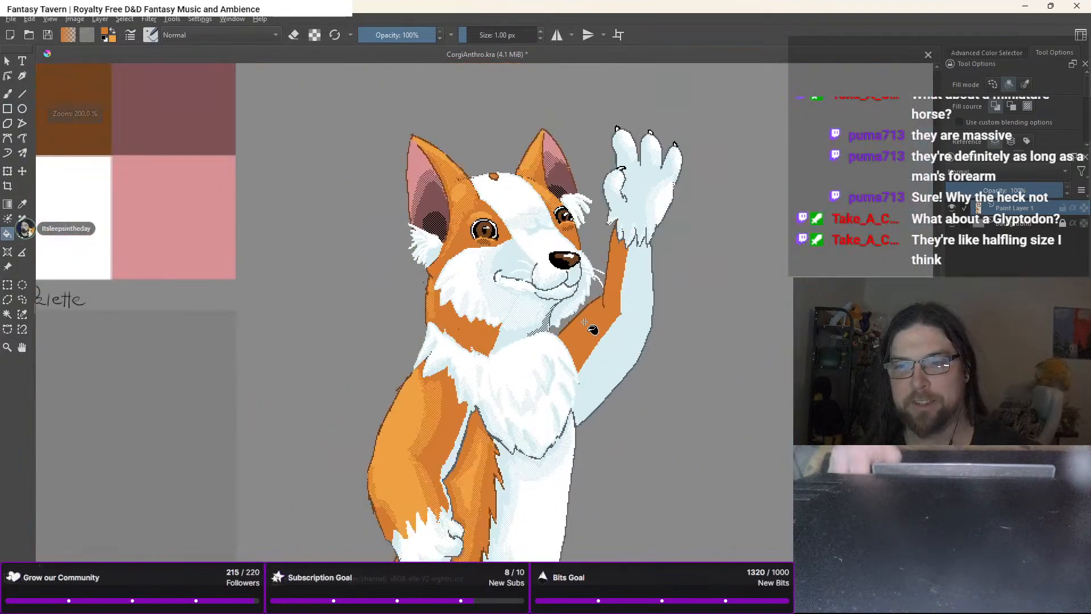
pyautogui.scroll(-1, 545, 419)
# Paint orange over the dark grey outline of the wrist fur tufts that overlap the orange forearm
pyautogui.scroll(3, 550, 419)
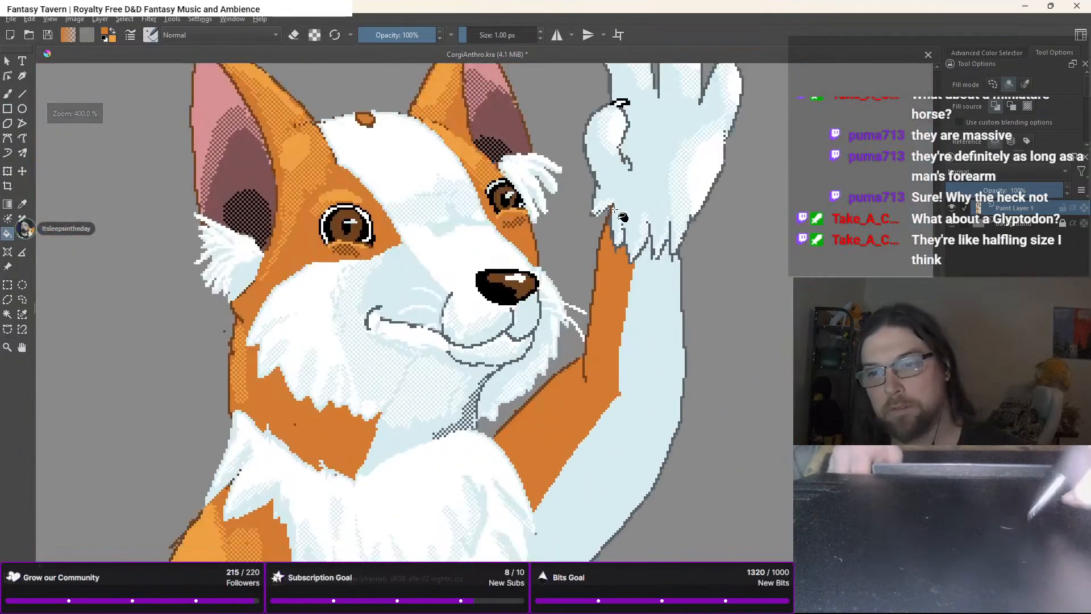
pyautogui.press('b')
pyautogui.scroll(2, 609, 231)
pyautogui.scroll(1, 609, 230)
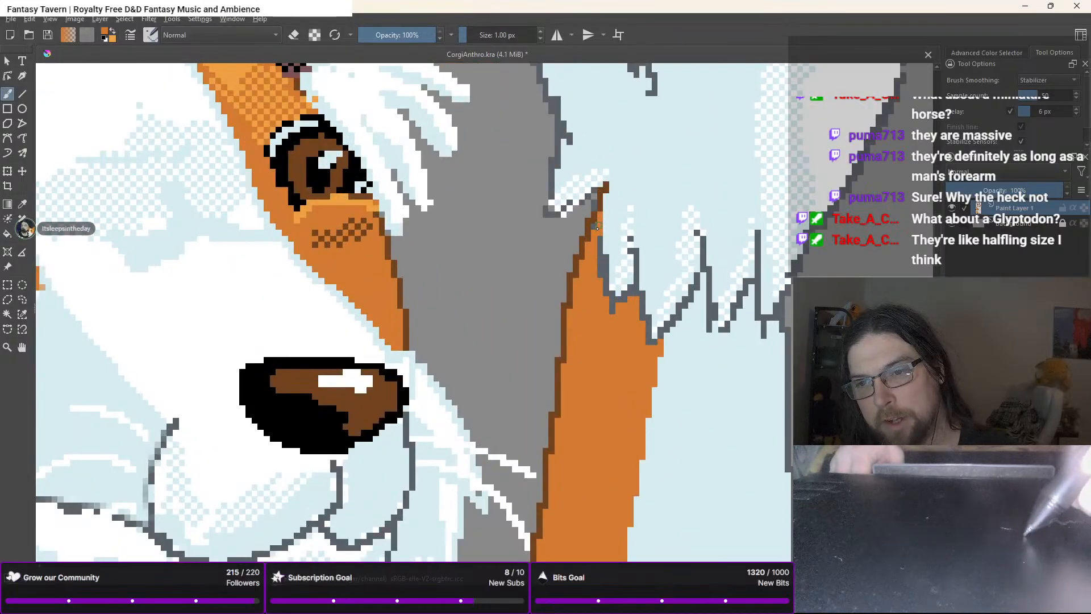
pyautogui.moveTo(601, 249)
pyautogui.mouseDown()
pyautogui.moveTo(604, 294)
pyautogui.moveTo(634, 282)
pyautogui.mouseUp()
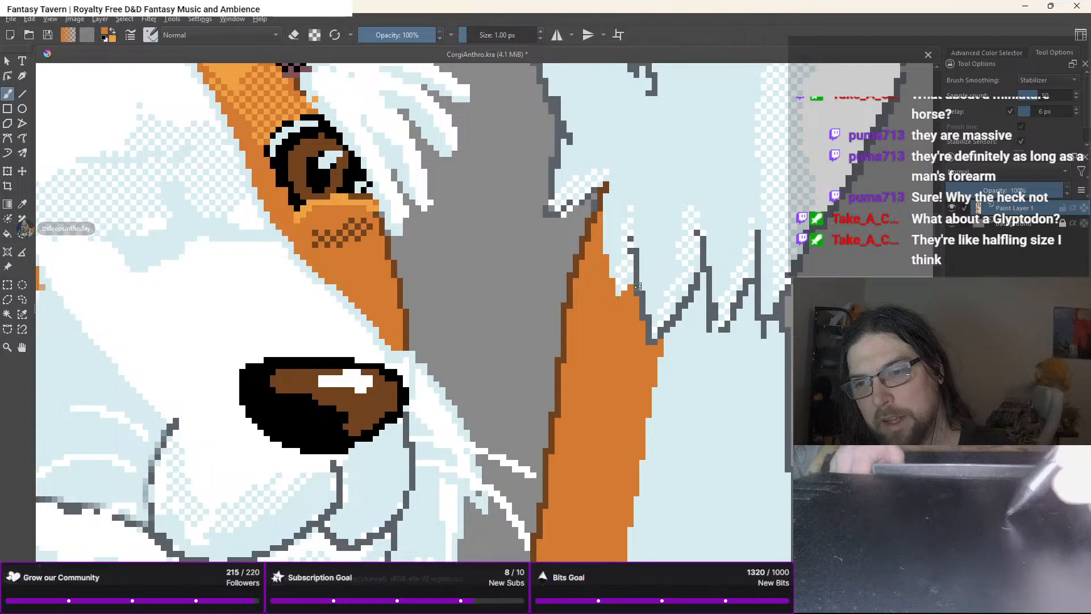
pyautogui.moveTo(629, 238); pyautogui.dragTo(635, 300)
pyautogui.moveTo(652, 341)
pyautogui.mouseDown()
pyautogui.moveTo(647, 313)
pyautogui.moveTo(659, 334)
pyautogui.moveTo(666, 296)
pyautogui.moveTo(655, 311)
pyautogui.mouseUp()
pyautogui.scroll(-2, 604, 274)
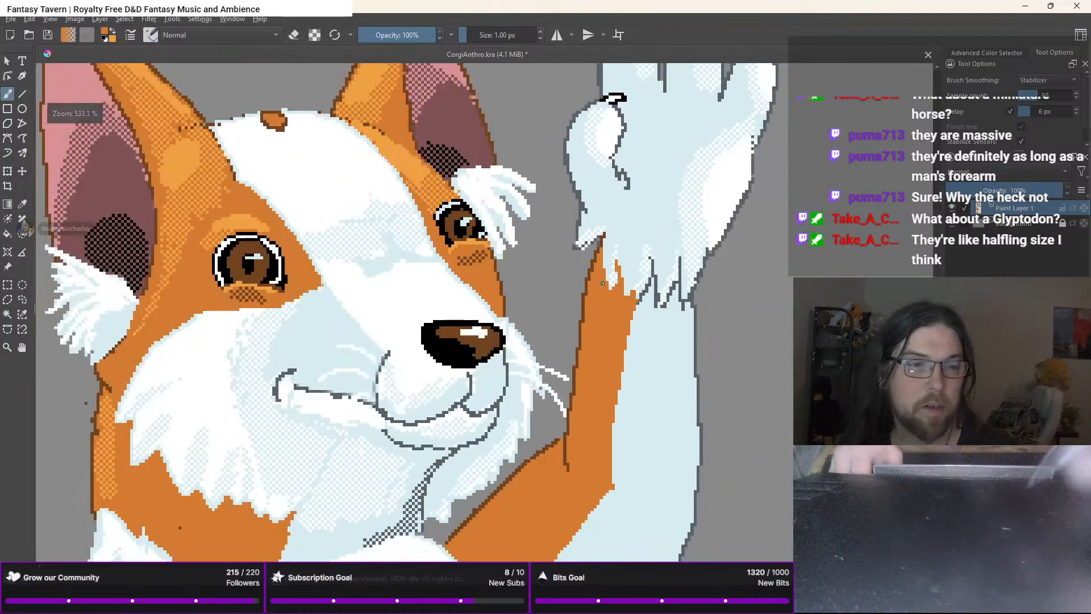
# Draw a white highlight contour down the pale blue forearm and upper arm, and fill the area out to the arm's outer edge white
pyautogui.scroll(-2, 605, 313)
pyautogui.moveTo(605, 312); pyautogui.dragTo(641, 231)
pyautogui.scroll(1, 548, 276)
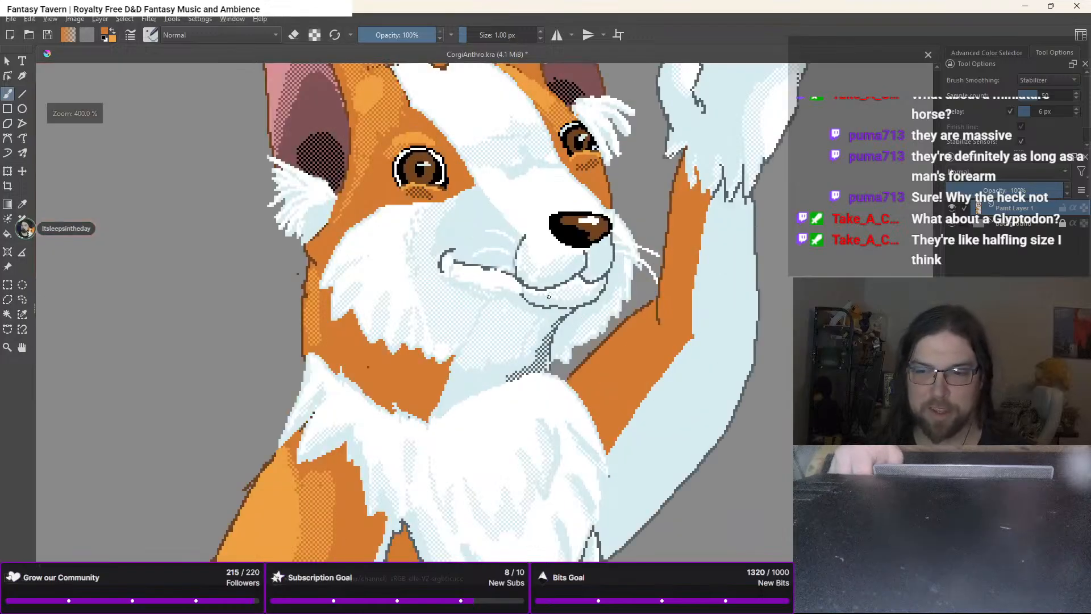
pyautogui.rightClick(593, 344)
pyautogui.click(620, 306)
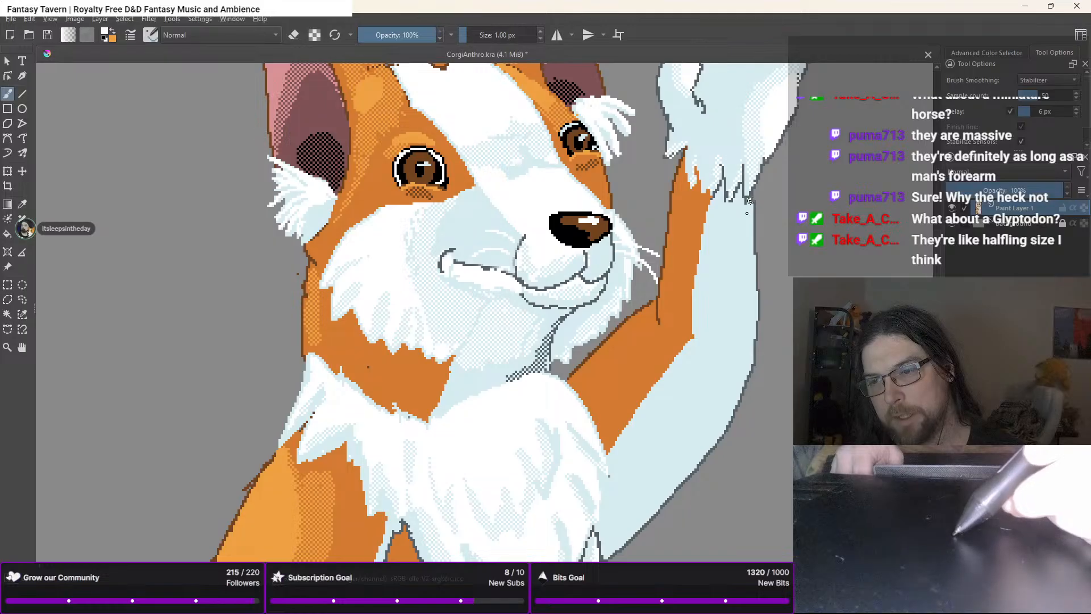
pyautogui.moveTo(747, 201); pyautogui.dragTo(740, 234)
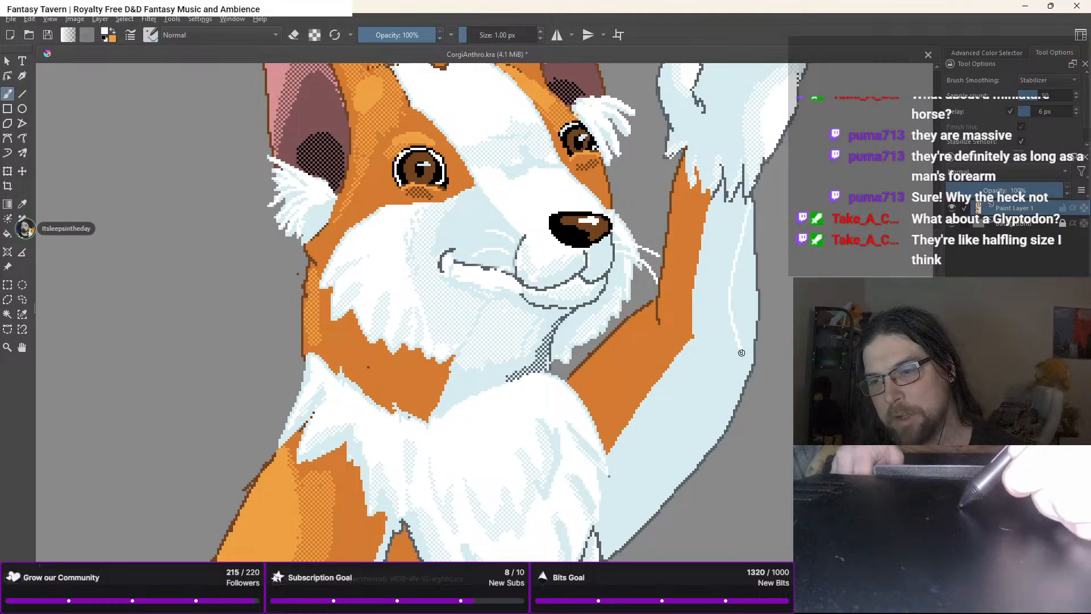
pyautogui.moveTo(723, 362)
pyautogui.mouseDown()
pyautogui.moveTo(668, 443)
pyautogui.moveTo(632, 533)
pyautogui.mouseUp()
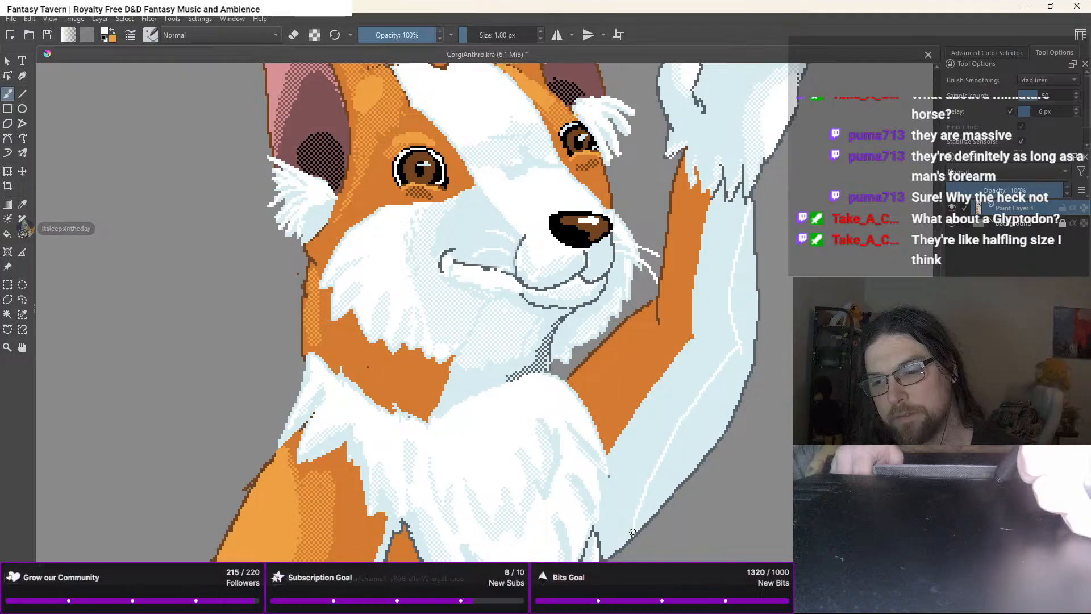
pyautogui.press('f')
pyautogui.click(708, 452)
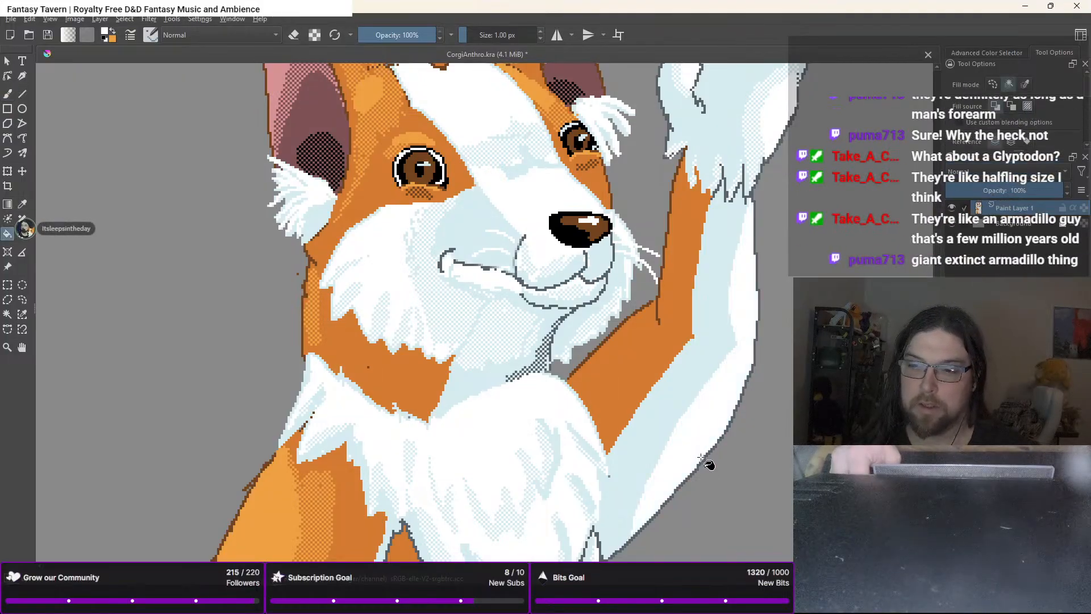
# Switch to the 12 px dithering brush and dither white along the border between the pale blue and white areas of the raised arm
pyautogui.rightClick(554, 273)
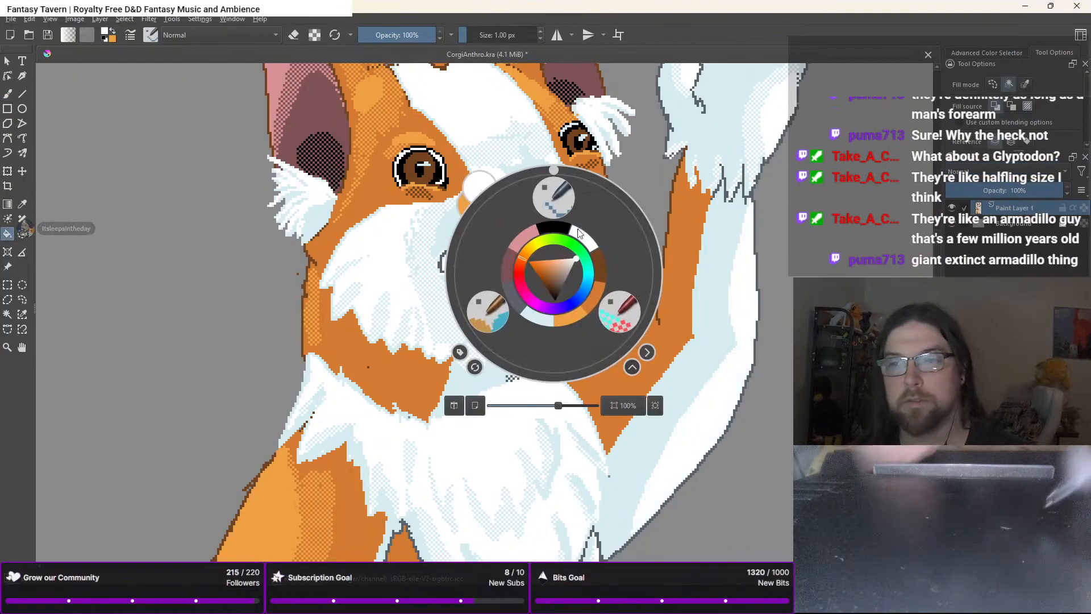
pyautogui.click(620, 311)
pyautogui.press('b')
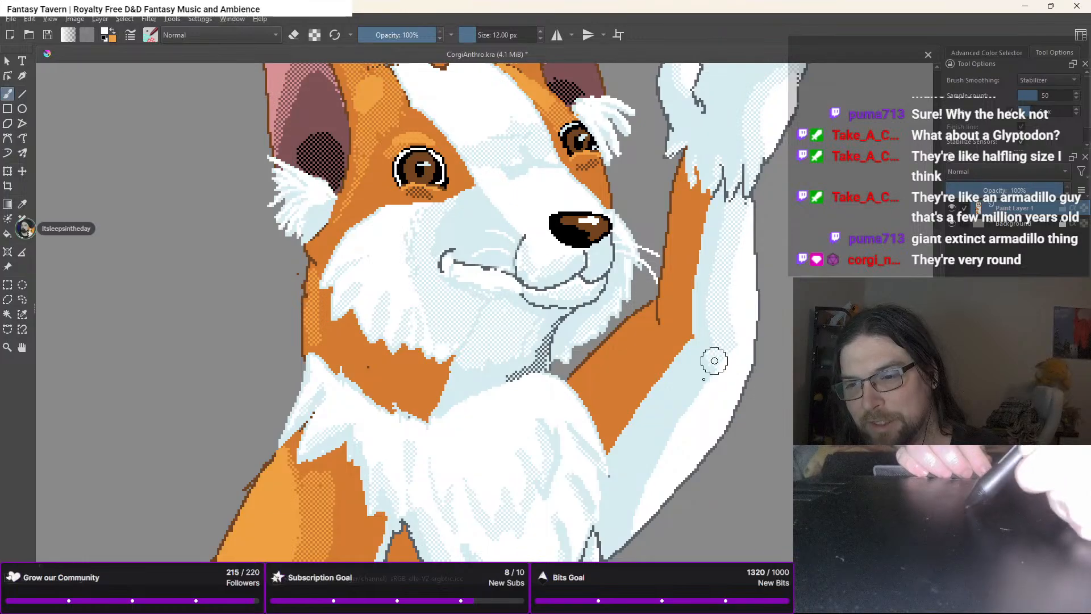
pyautogui.moveTo(654, 457)
pyautogui.mouseDown()
pyautogui.moveTo(609, 540)
pyautogui.moveTo(621, 532)
pyautogui.mouseUp()
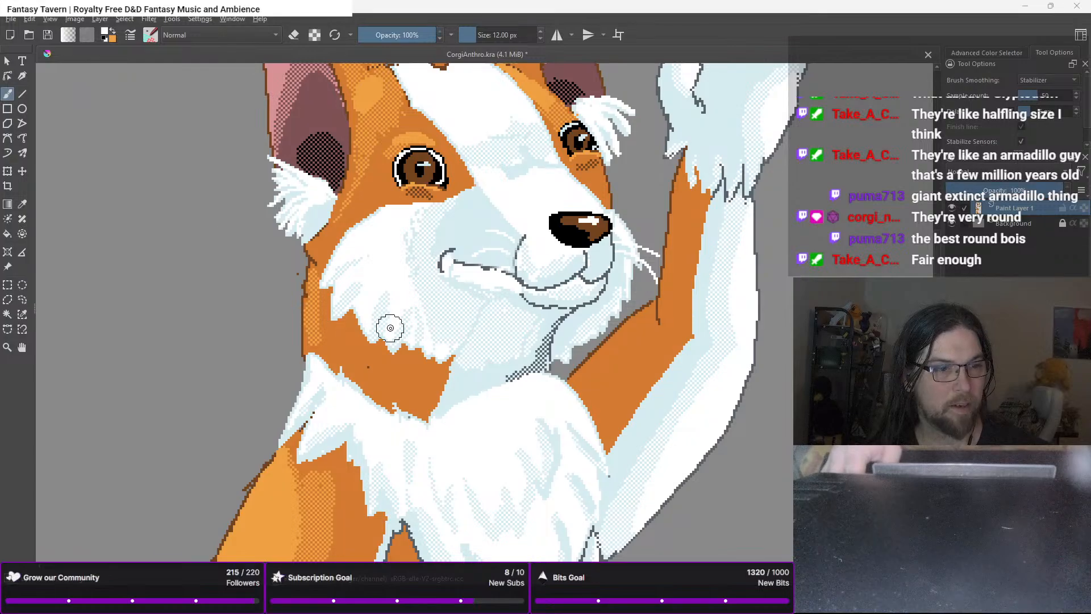
# Examine the shading of the raised paw and arm up close and against the whole figure
pyautogui.scroll(-2, 391, 328)
pyautogui.moveTo(391, 328); pyautogui.dragTo(388, 274)
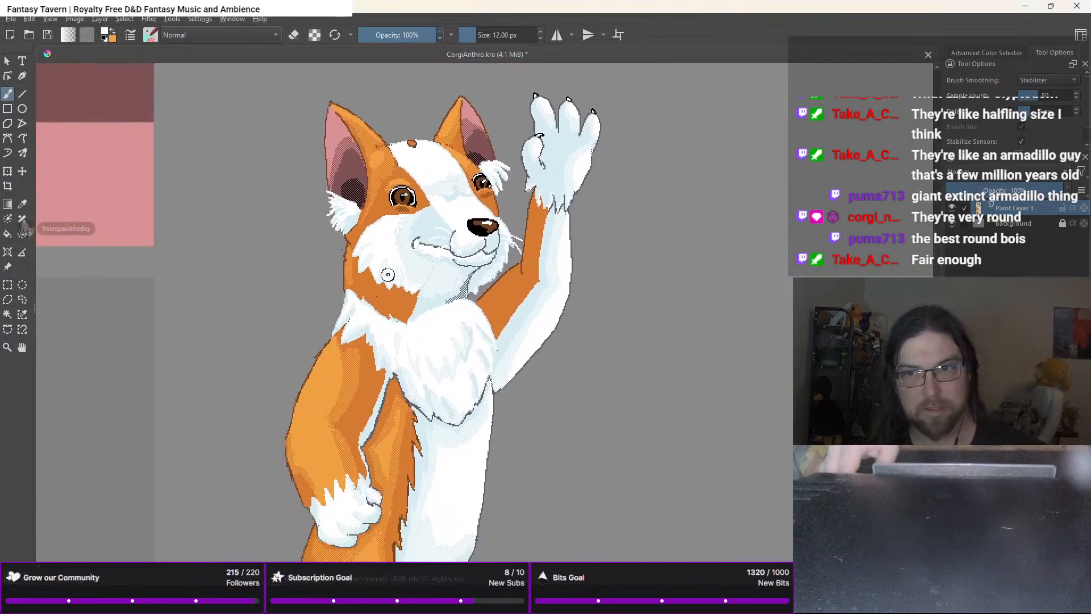
pyautogui.scroll(3, 568, 122)
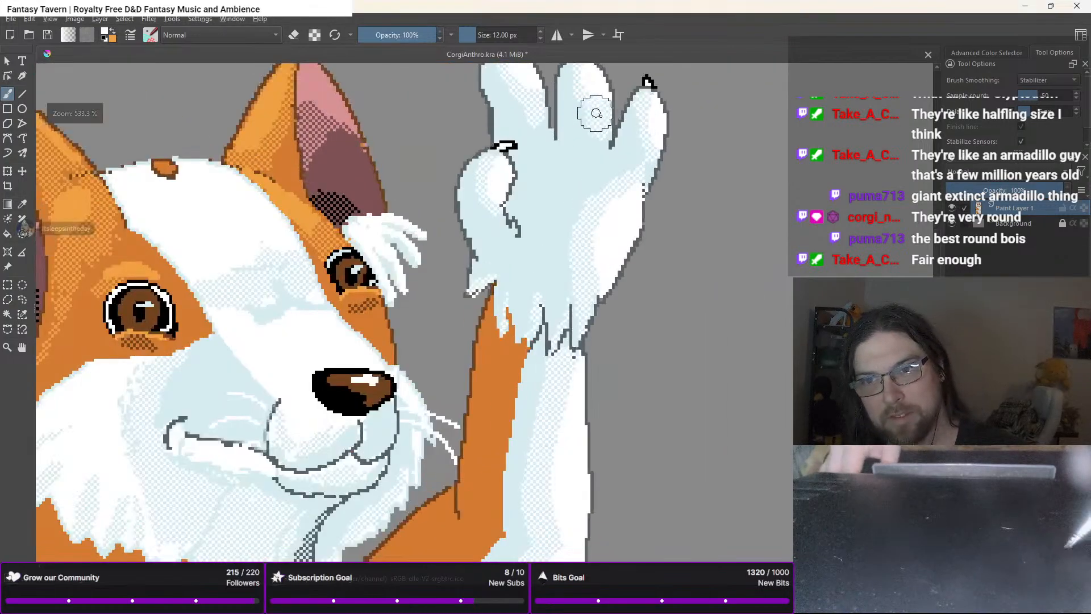
pyautogui.scroll(1, 595, 114)
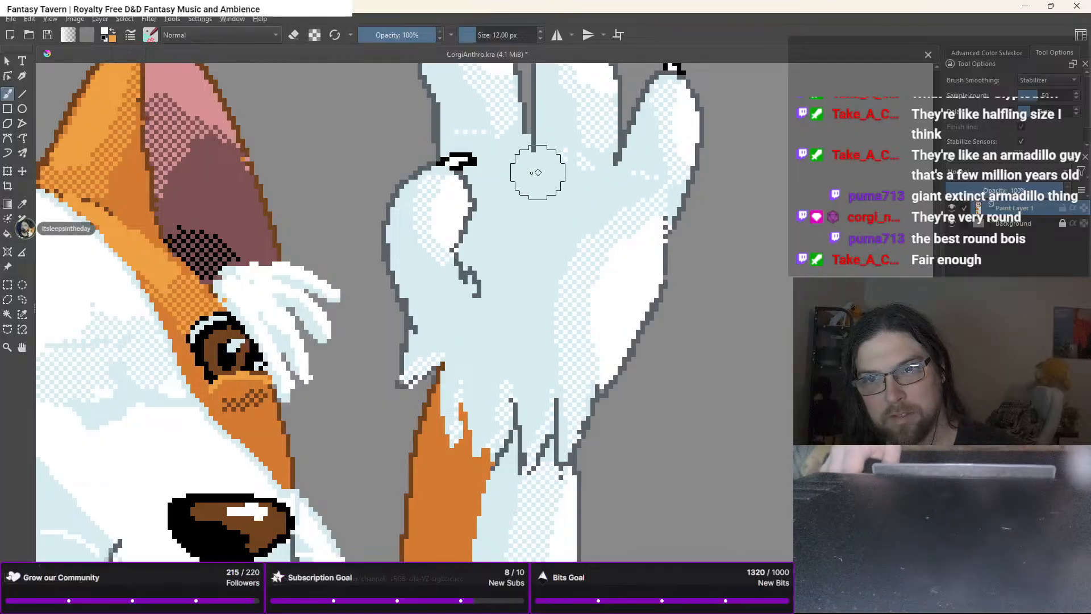
pyautogui.scroll(-4, 516, 253)
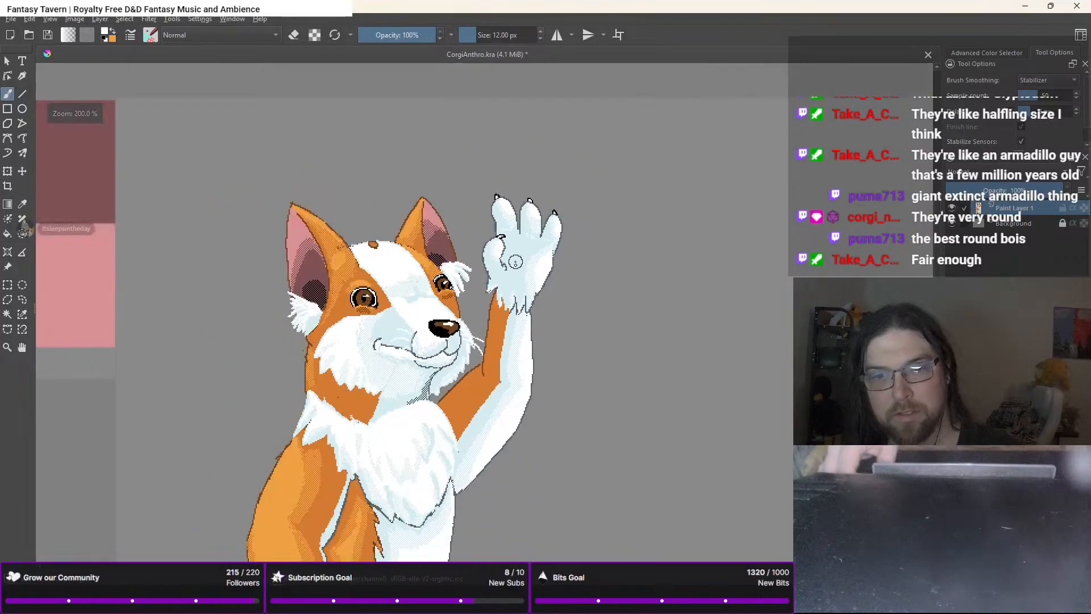
pyautogui.moveTo(458, 443); pyautogui.dragTo(483, 211)
pyautogui.scroll(-1, 483, 212)
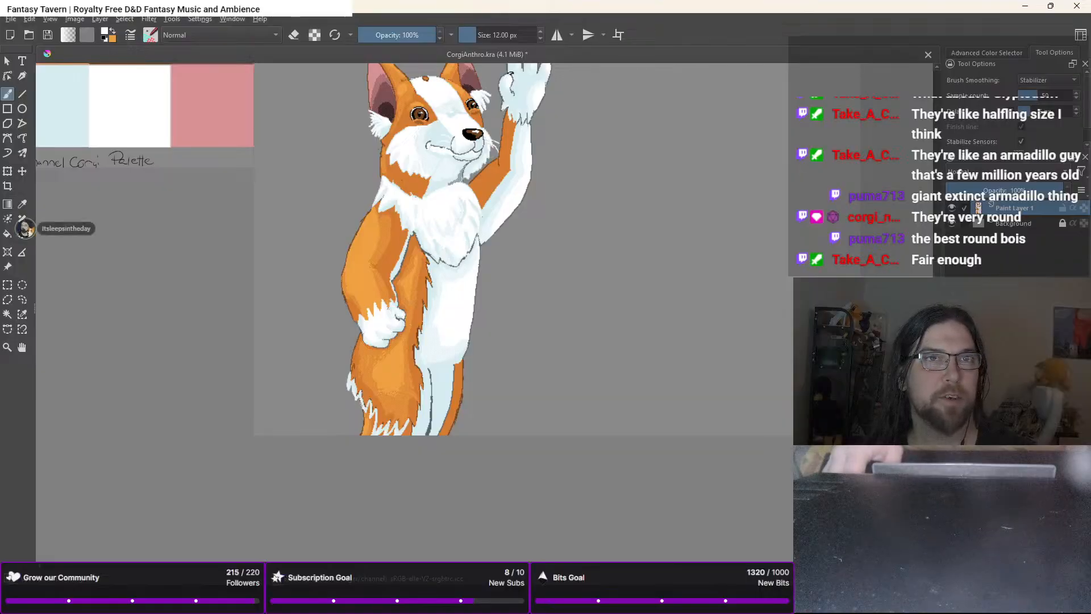
pyautogui.press('super+d')
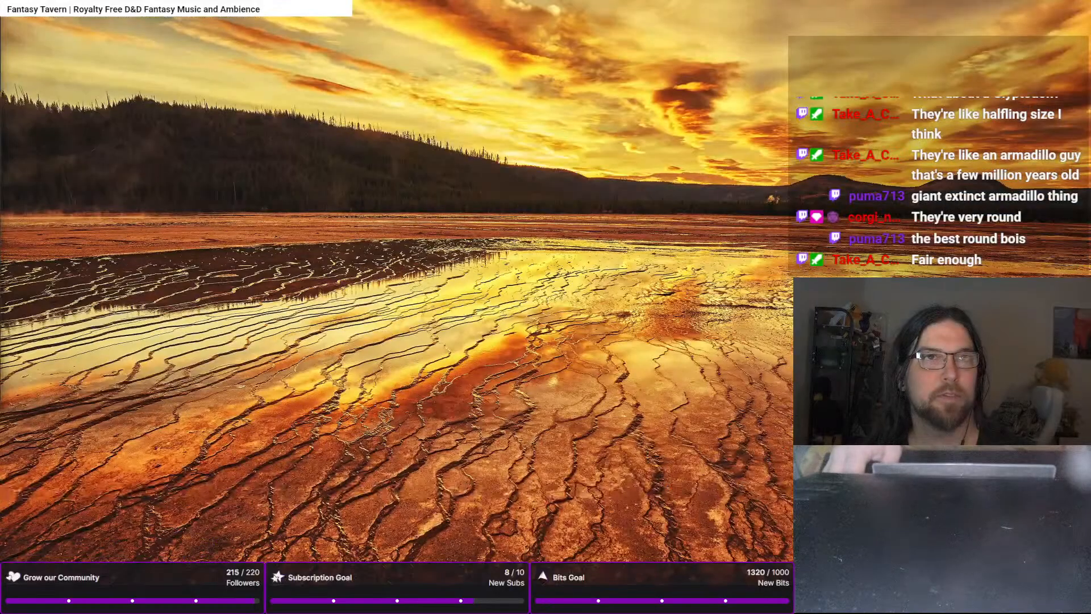
pyautogui.press('super+d')
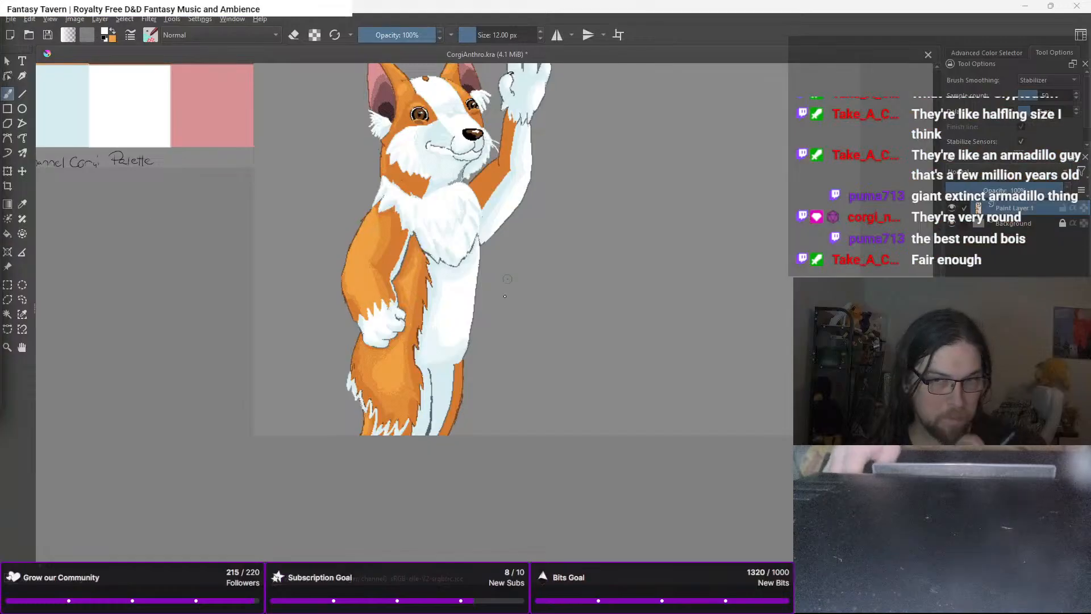
# Examine the shading of the chest fur, belly and lowered paw, and compare it with the head and raised arm
pyautogui.moveTo(471, 362); pyautogui.dragTo(450, 452)
pyautogui.scroll(3, 451, 356)
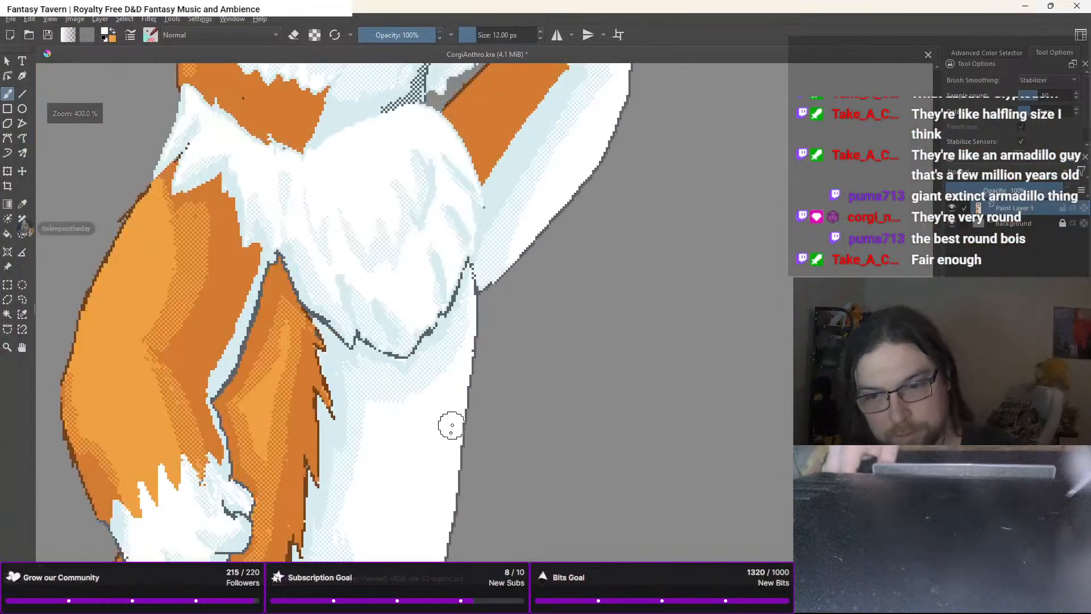
pyautogui.moveTo(419, 484); pyautogui.dragTo(390, 295)
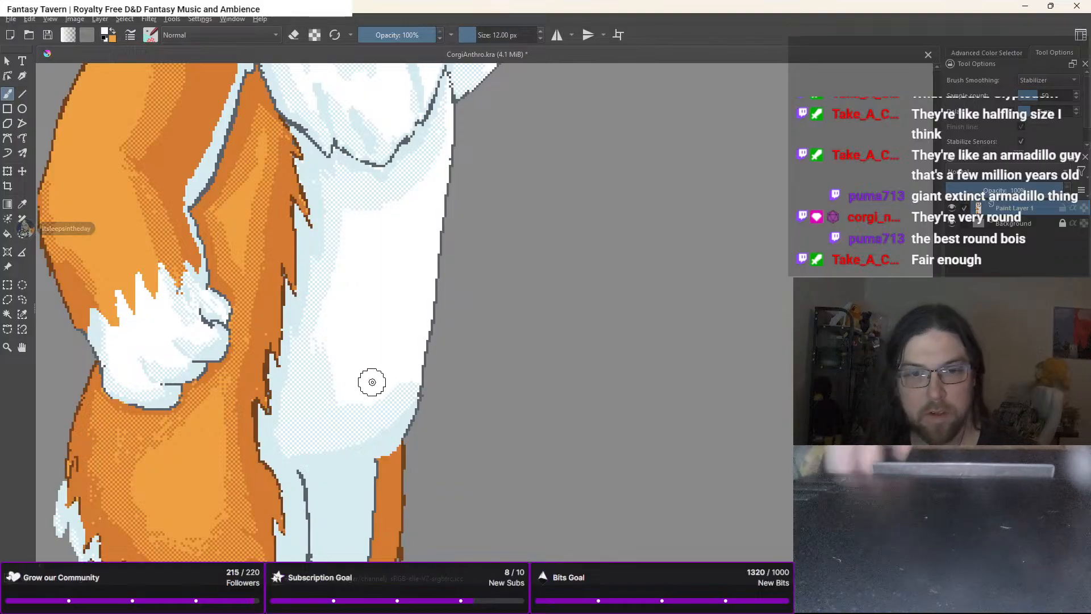
pyautogui.scroll(-4, 371, 382)
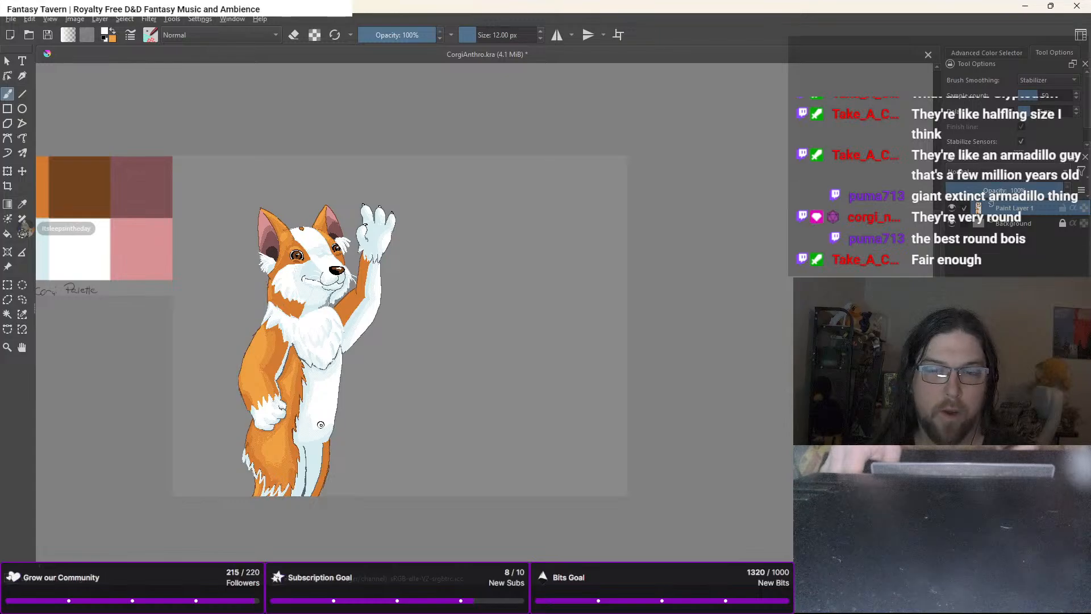
pyautogui.scroll(4, 320, 424)
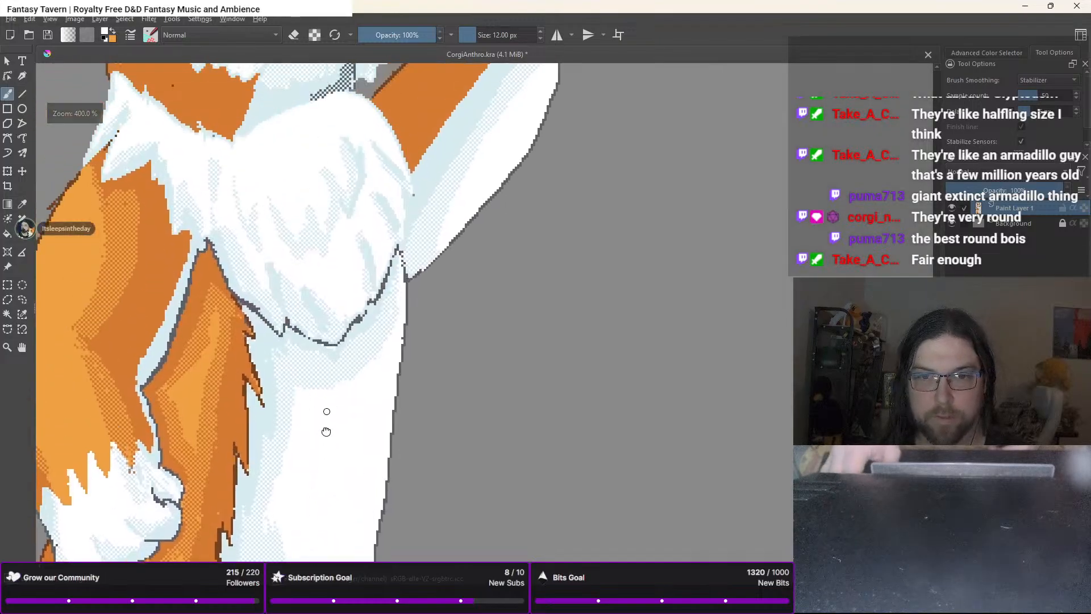
pyautogui.moveTo(326, 431); pyautogui.dragTo(333, 452)
pyautogui.scroll(-2, 333, 453)
pyautogui.moveTo(335, 288); pyautogui.dragTo(334, 508)
pyautogui.scroll(2, 341, 510)
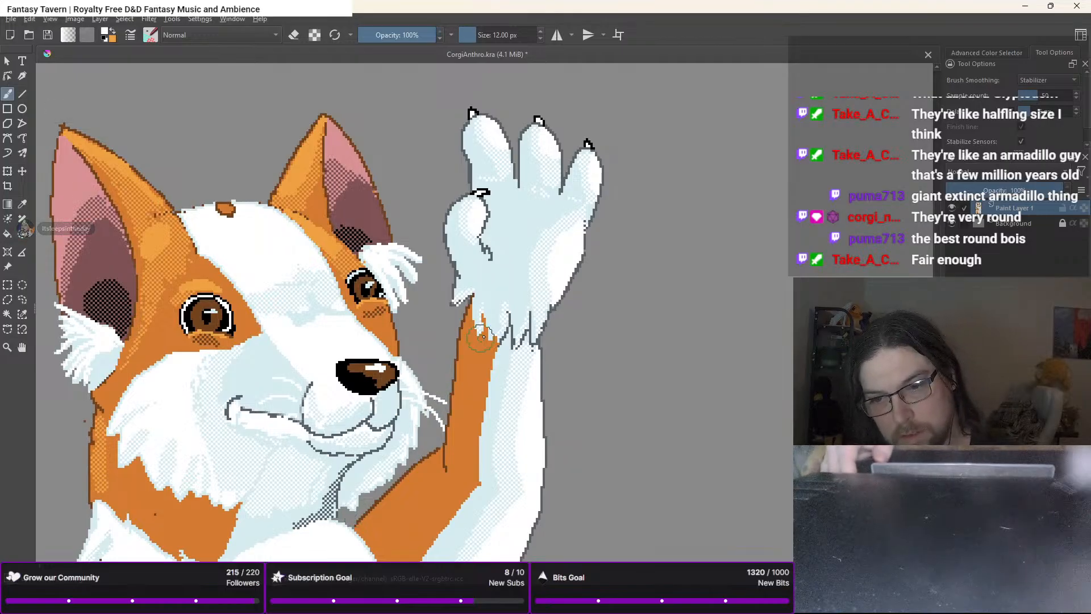
# Inspect the tail and legs, the whole figure, and the head and chest for areas that still need shading
pyautogui.scroll(-4, 482, 335)
pyautogui.moveTo(482, 410); pyautogui.dragTo(491, 273)
pyautogui.moveTo(436, 414); pyautogui.dragTo(472, 254)
pyautogui.moveTo(422, 450); pyautogui.dragTo(432, 233)
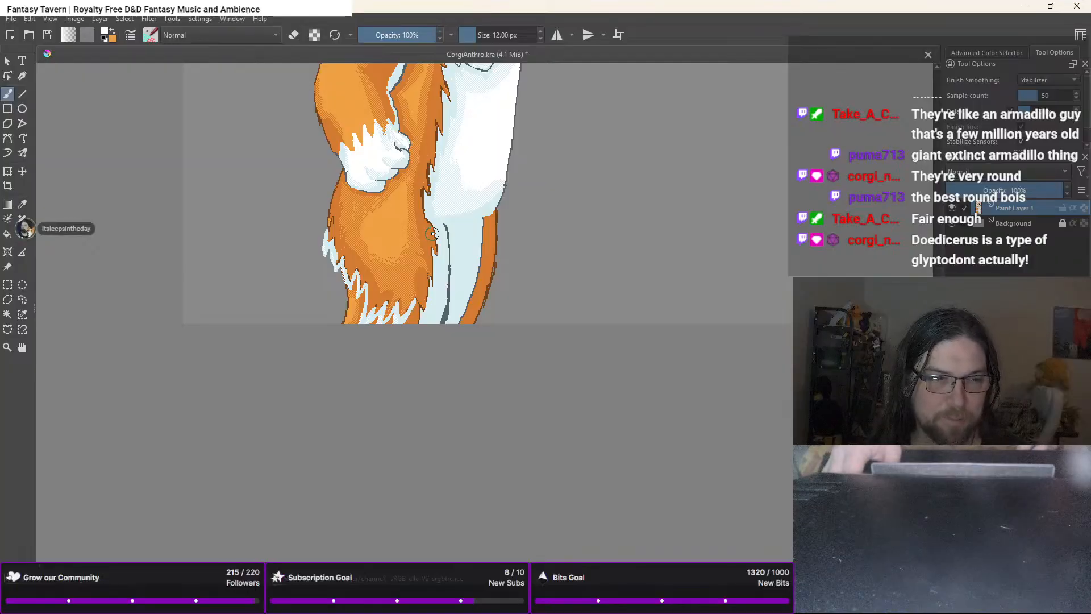
pyautogui.scroll(-1, 432, 233)
pyautogui.scroll(1, 432, 233)
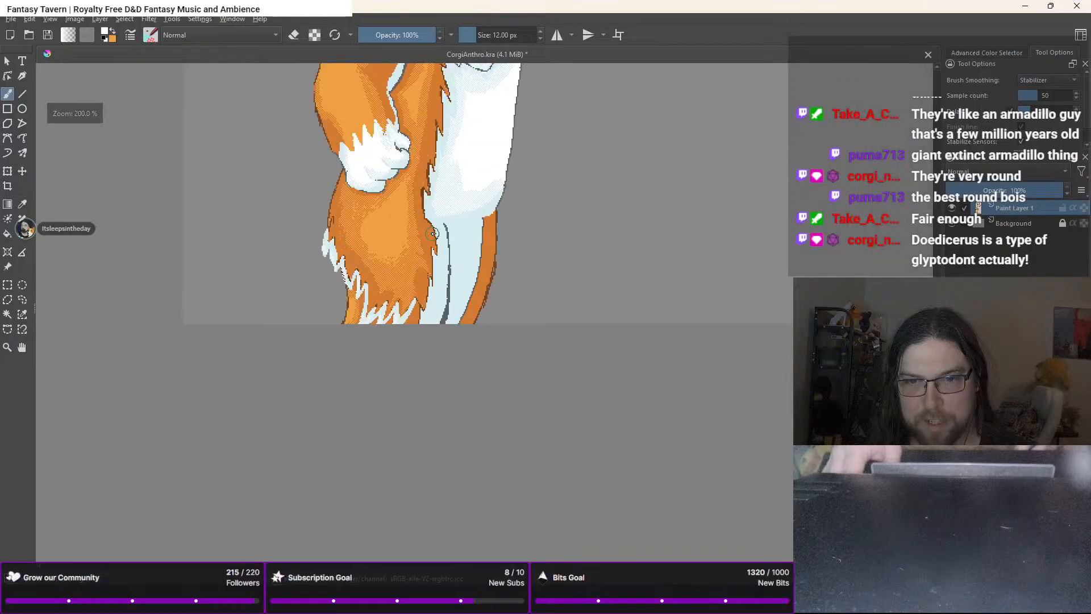
pyautogui.scroll(1, 432, 234)
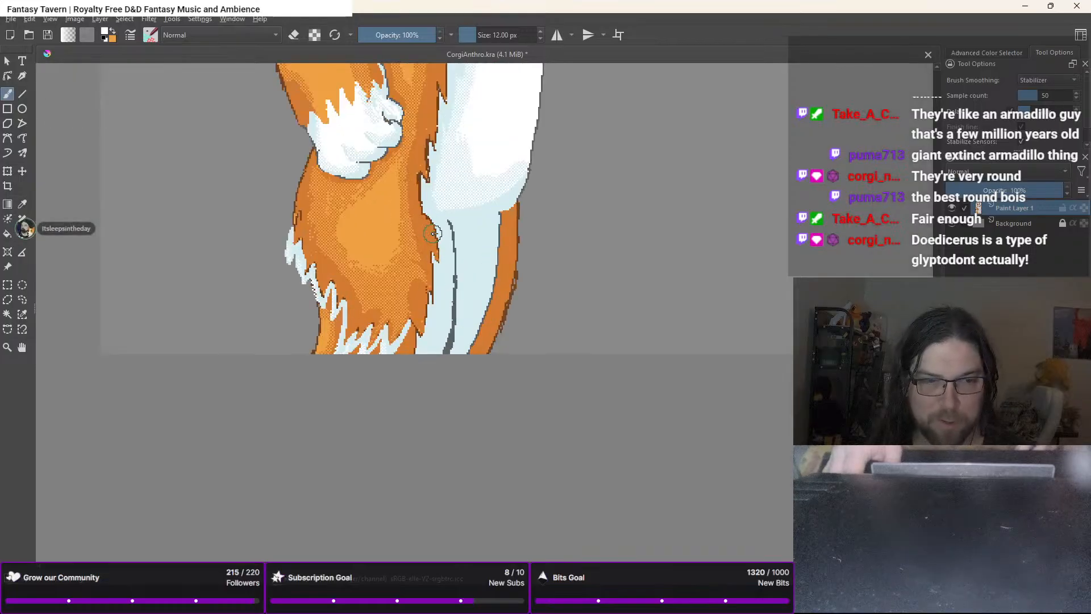
pyautogui.scroll(-2, 432, 234)
pyautogui.moveTo(468, 212); pyautogui.dragTo(357, 331)
pyautogui.moveTo(395, 284); pyautogui.dragTo(347, 357)
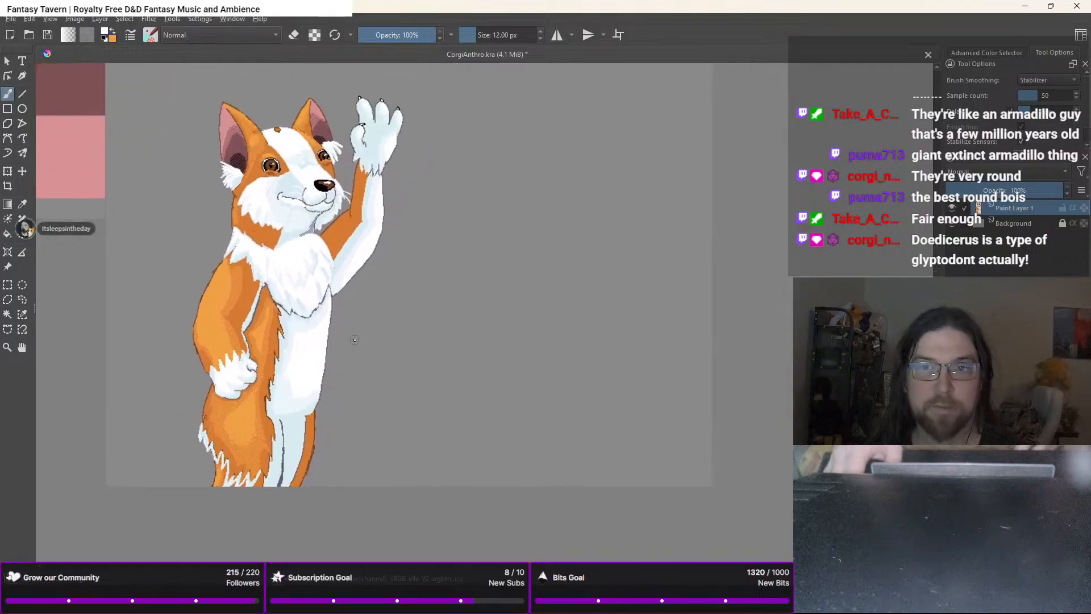
pyautogui.moveTo(424, 283); pyautogui.dragTo(514, 331)
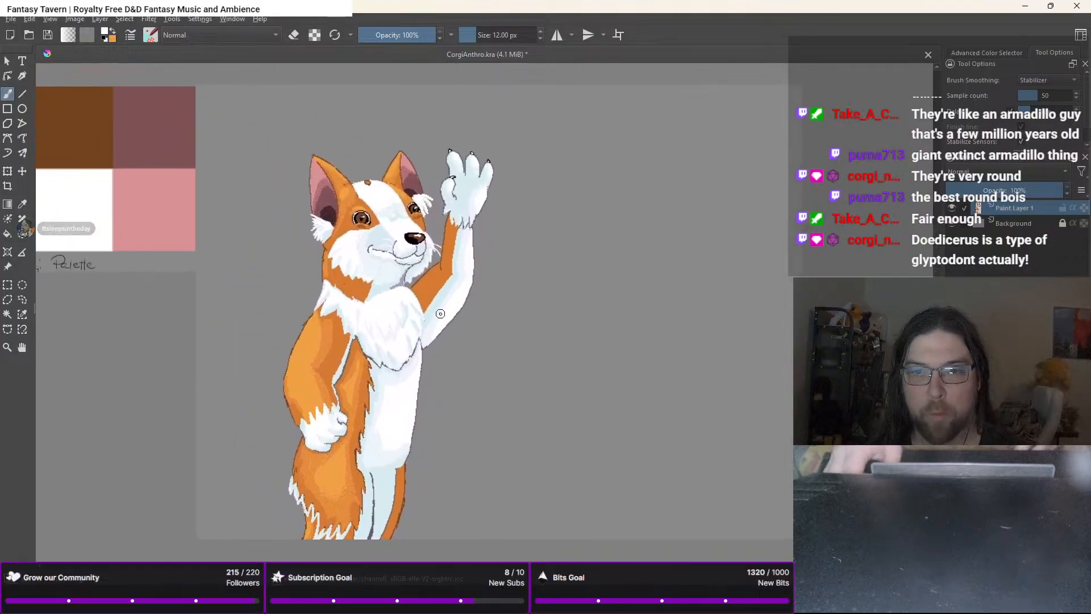
pyautogui.scroll(2, 440, 313)
pyautogui.moveTo(396, 296); pyautogui.dragTo(521, 353)
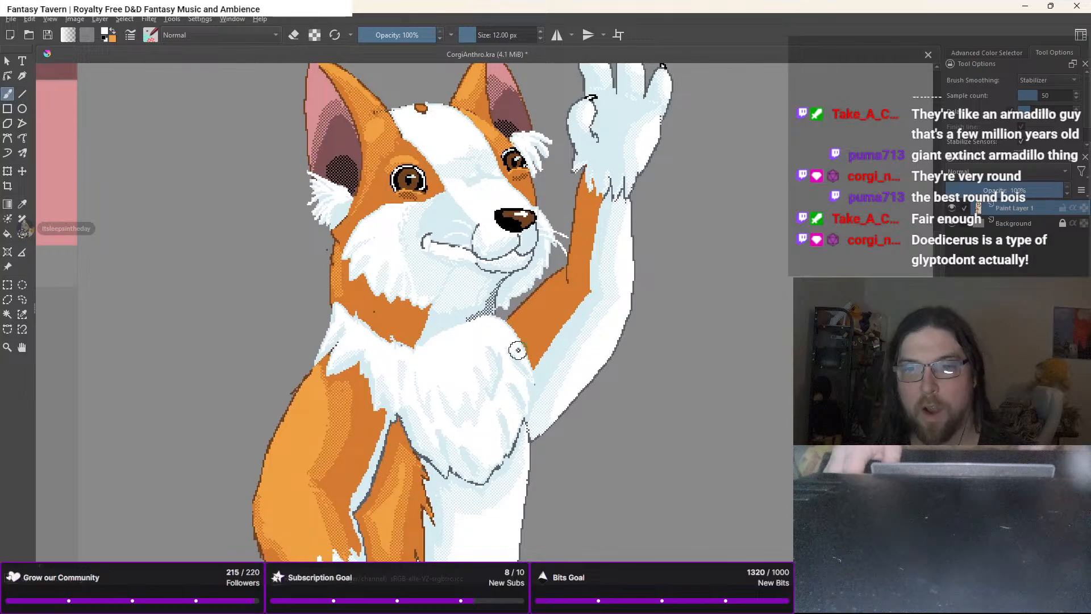
# Pick the pale blue colour and the dithering brush for shading the face
pyautogui.rightClick(452, 254)
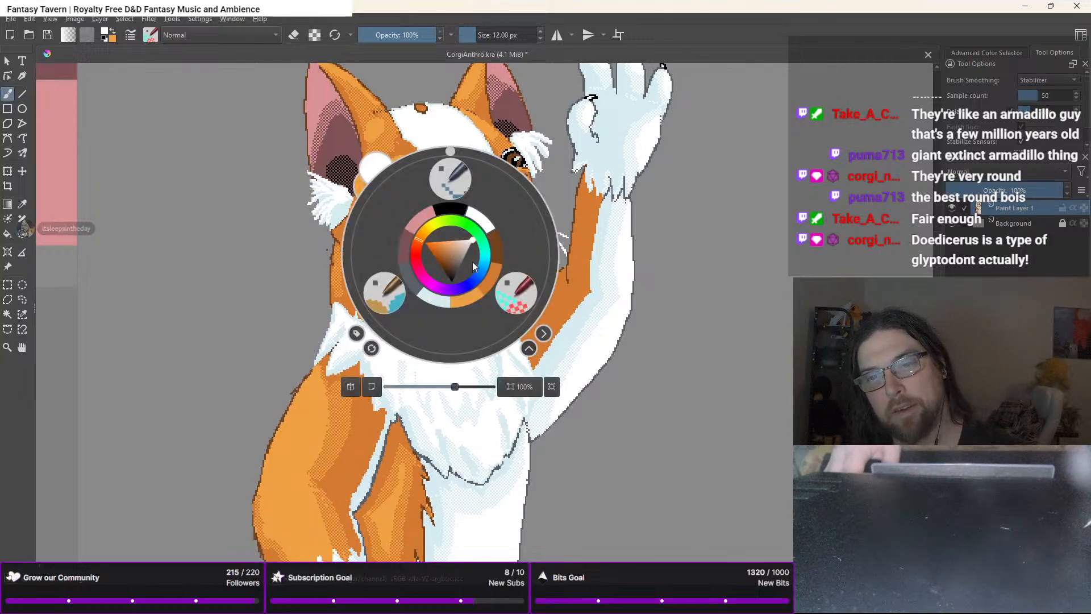
pyautogui.click(426, 299)
pyautogui.rightClick(437, 291)
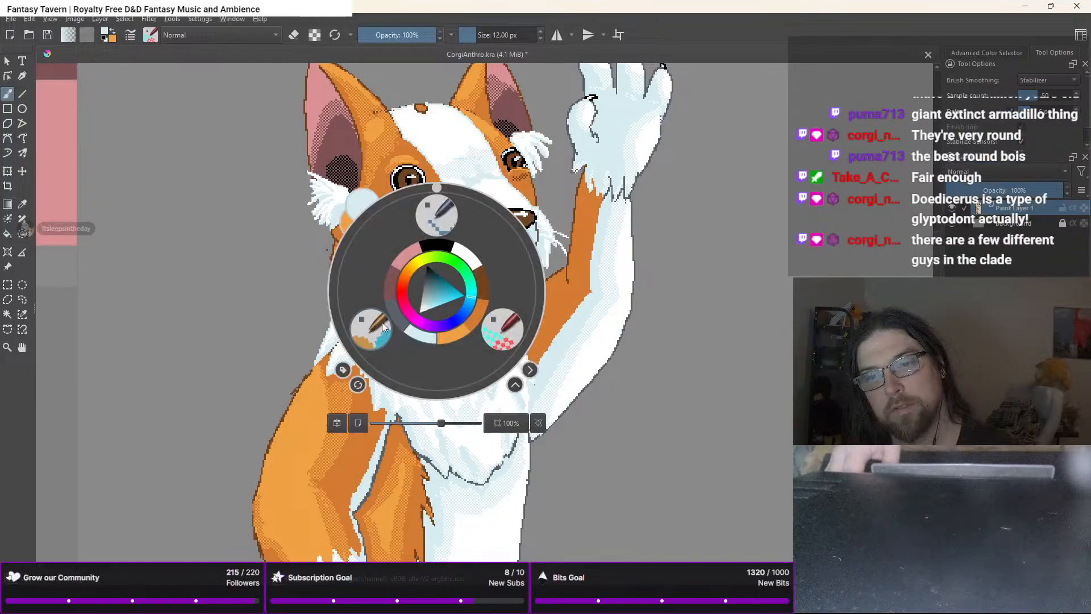
pyautogui.click(500, 328)
pyautogui.scroll(2, 470, 218)
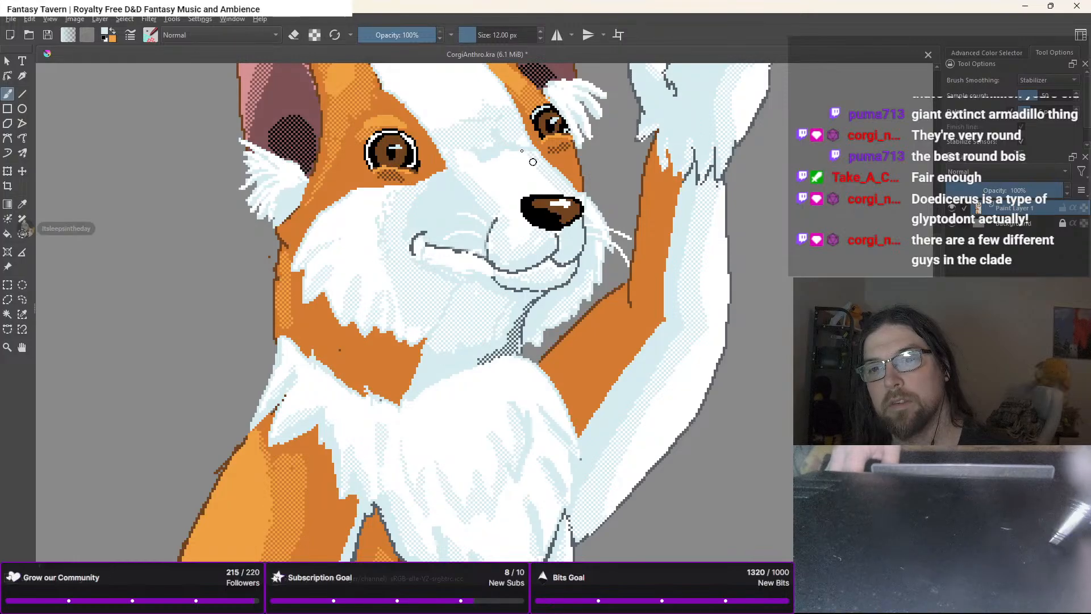
# Pick black and dab dithered pixels directly above the nose and up onto the bridge of the snout
pyautogui.rightClick(475, 260)
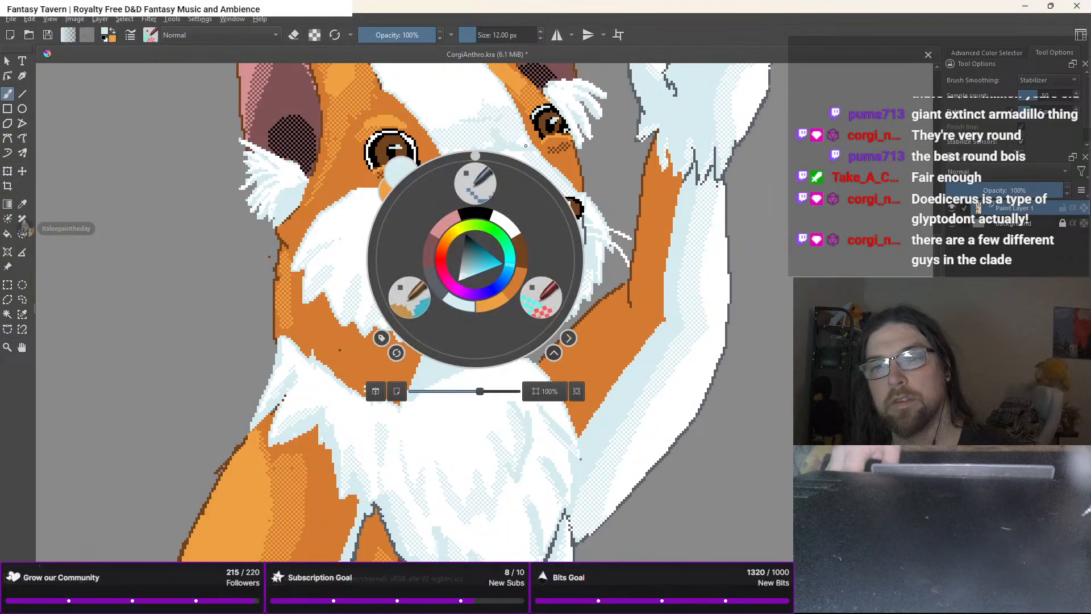
pyautogui.click(477, 214)
pyautogui.scroll(3, 542, 187)
pyautogui.click(498, 211)
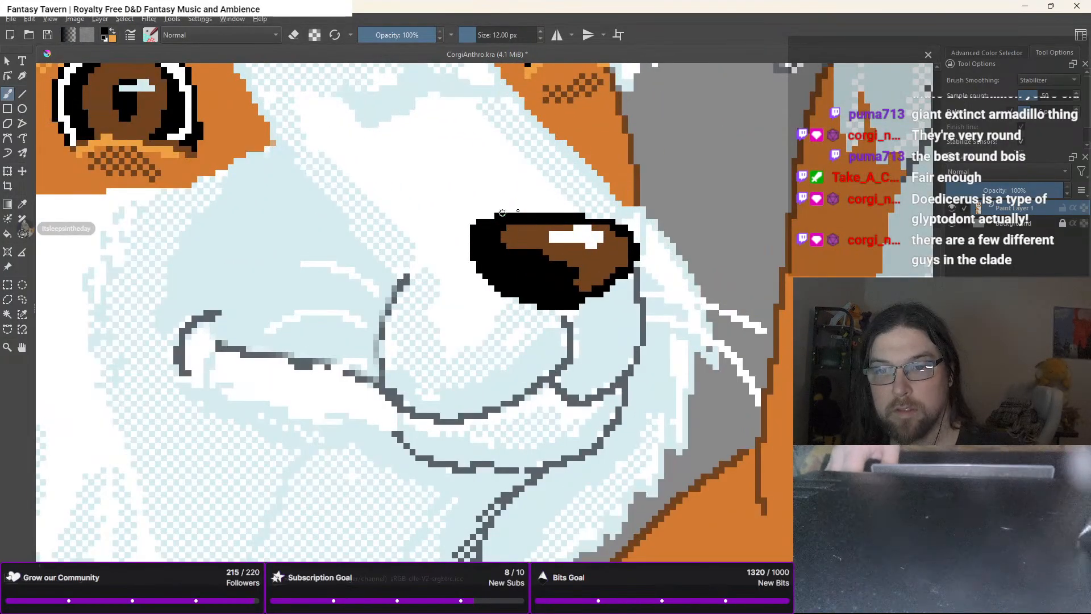
pyautogui.click(509, 210)
pyautogui.click(521, 209)
pyautogui.click(516, 204)
pyautogui.moveTo(491, 213)
pyautogui.mouseDown()
pyautogui.moveTo(576, 206)
pyautogui.moveTo(594, 217)
pyautogui.moveTo(534, 172)
pyautogui.mouseUp()
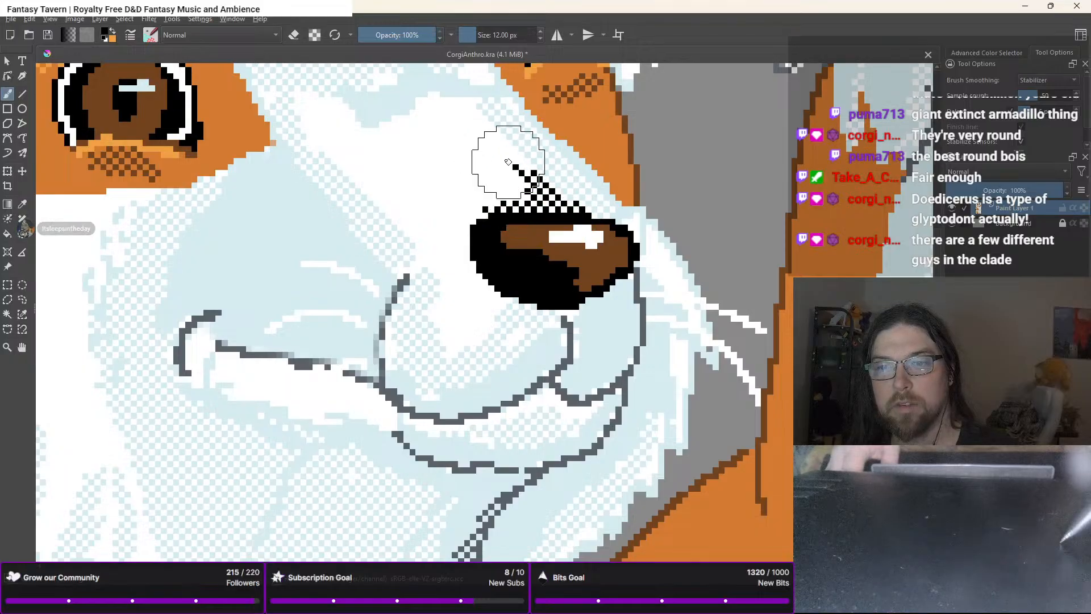
# Paint black dithered pixels along the short outline between the raised arm and the torso at the armpit
pyautogui.scroll(-3, 481, 129)
pyautogui.moveTo(421, 219); pyautogui.dragTo(509, 214)
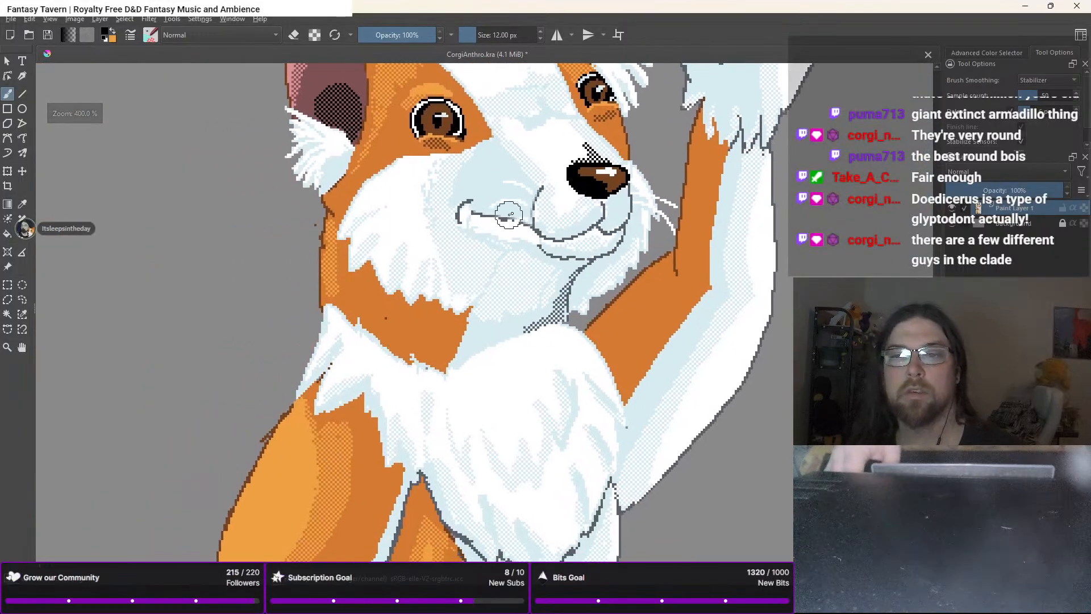
pyautogui.scroll(-3, 510, 214)
pyautogui.moveTo(487, 260); pyautogui.dragTo(509, 221)
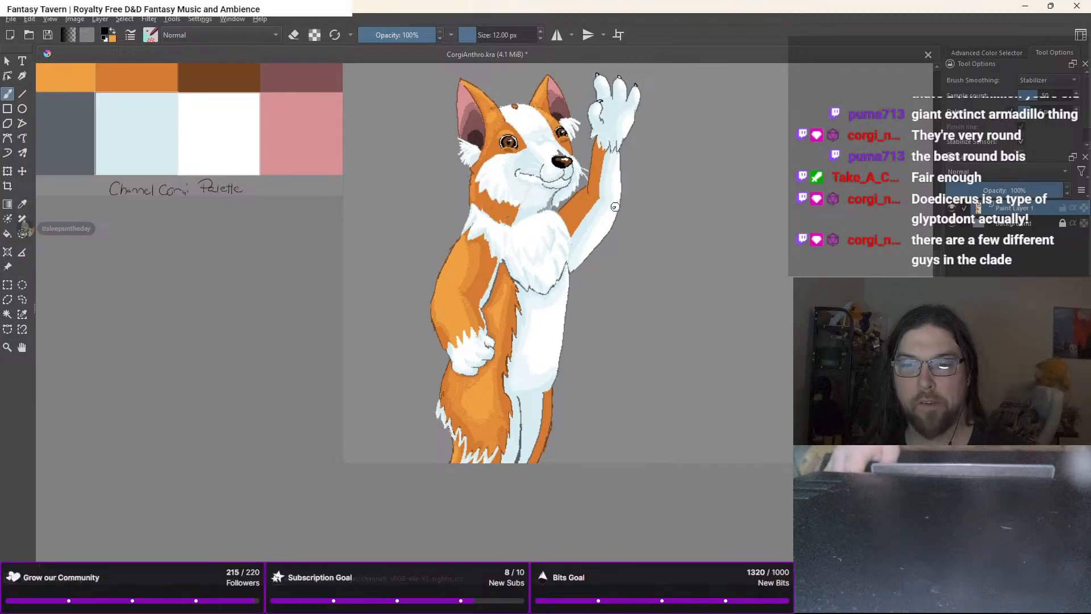
pyautogui.moveTo(615, 206); pyautogui.dragTo(490, 275)
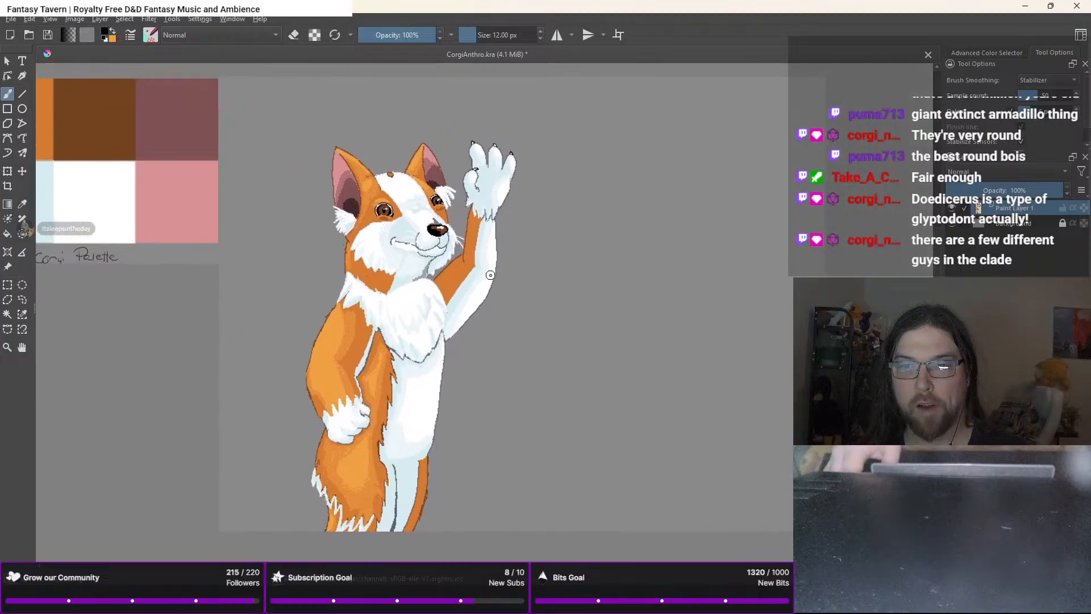
pyautogui.scroll(3, 490, 275)
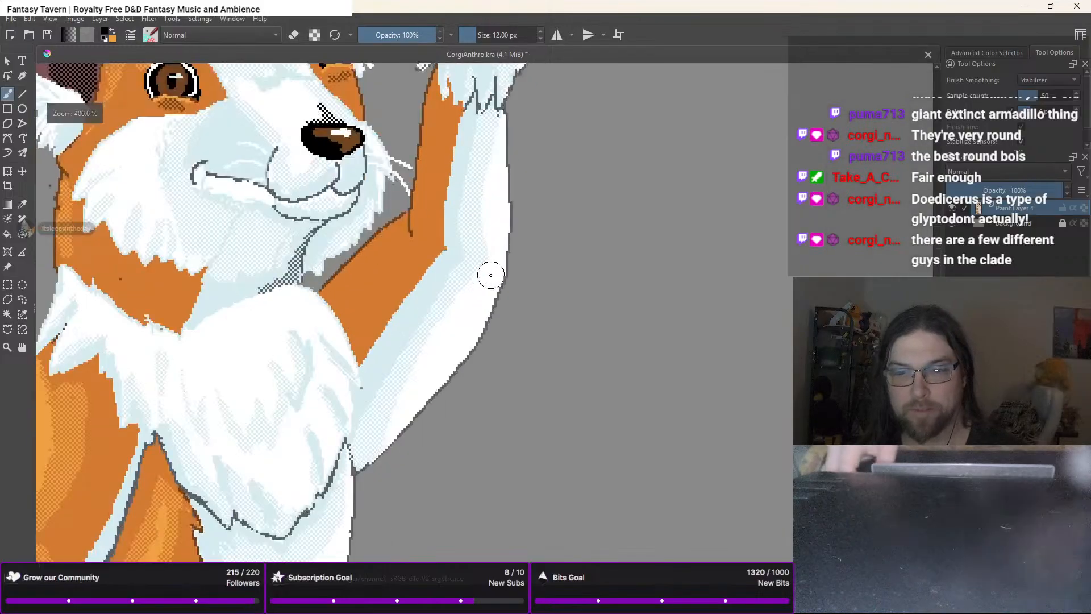
pyautogui.scroll(2, 367, 443)
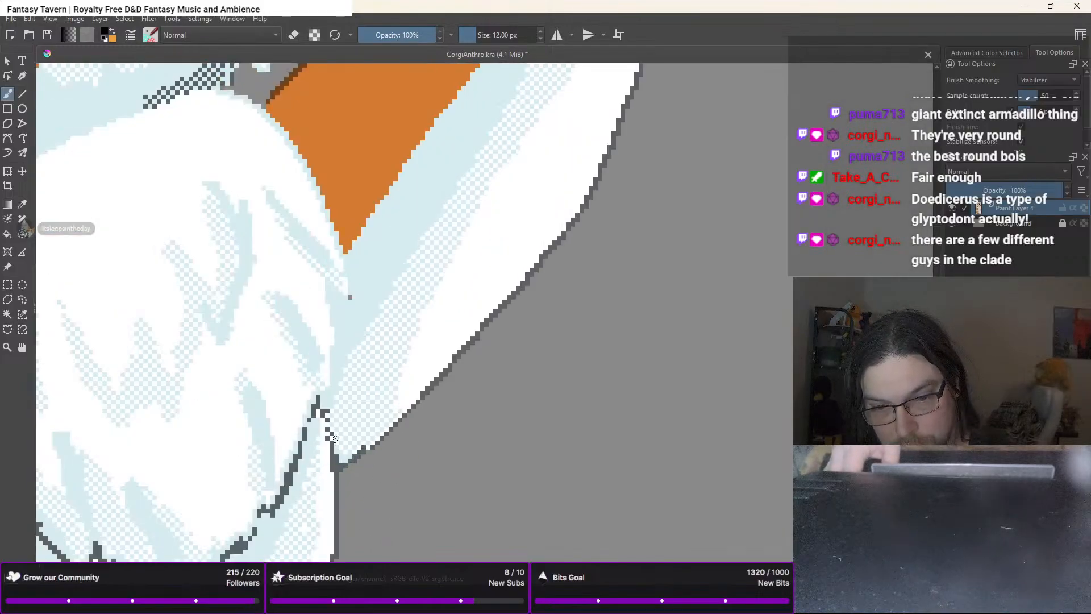
pyautogui.moveTo(335, 446); pyautogui.dragTo(332, 463)
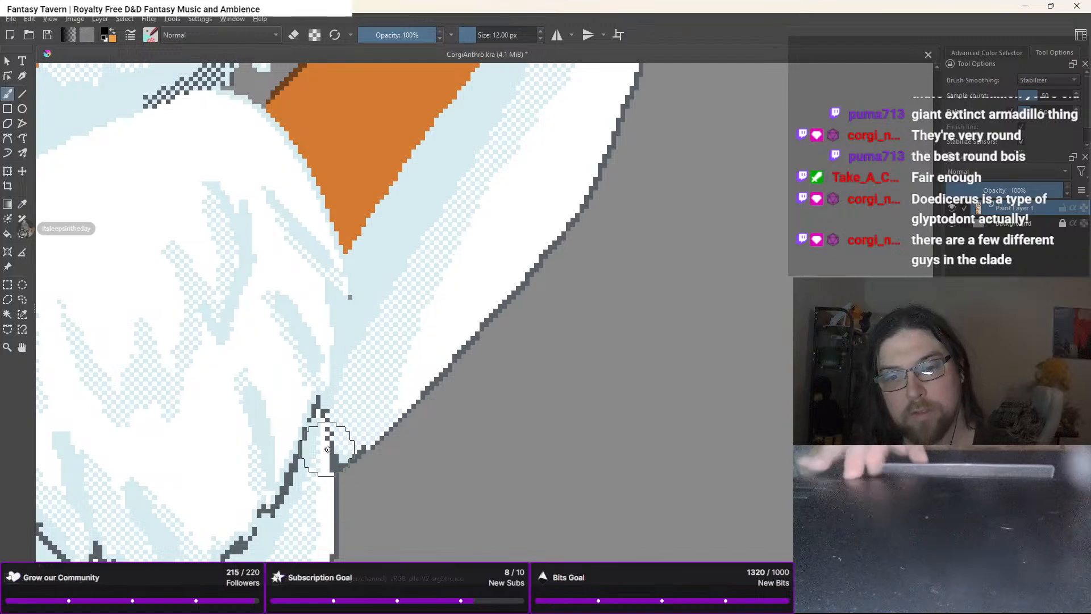
# Pick the pale blue and dither over the short armpit outline between the raised arm and the torso
pyautogui.rightClick(323, 408)
pyautogui.click(301, 449)
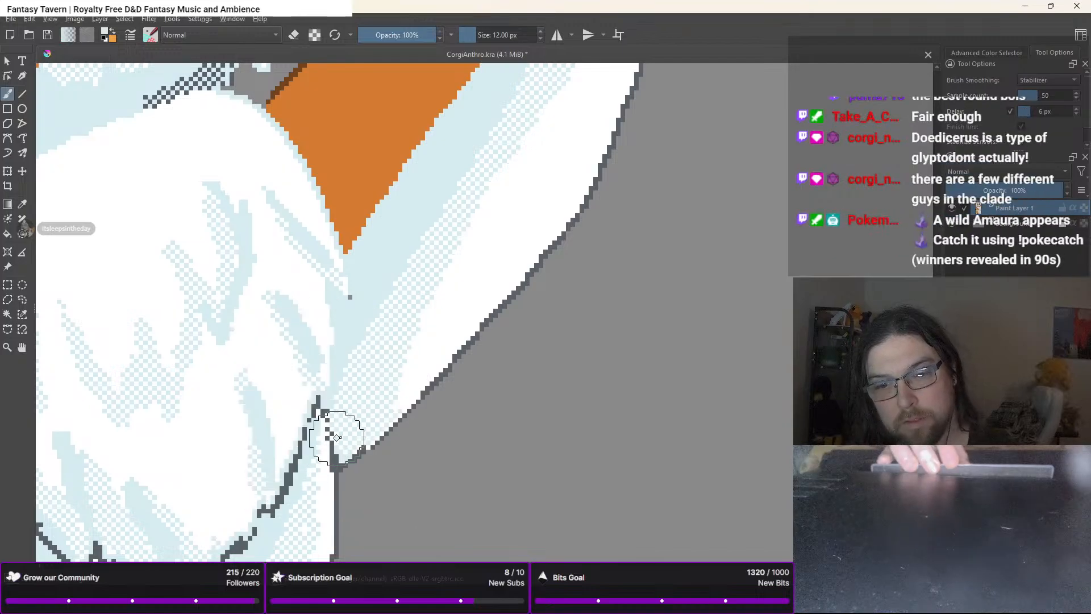
pyautogui.moveTo(337, 436)
pyautogui.mouseDown()
pyautogui.moveTo(328, 458)
pyautogui.moveTo(324, 434)
pyautogui.mouseUp()
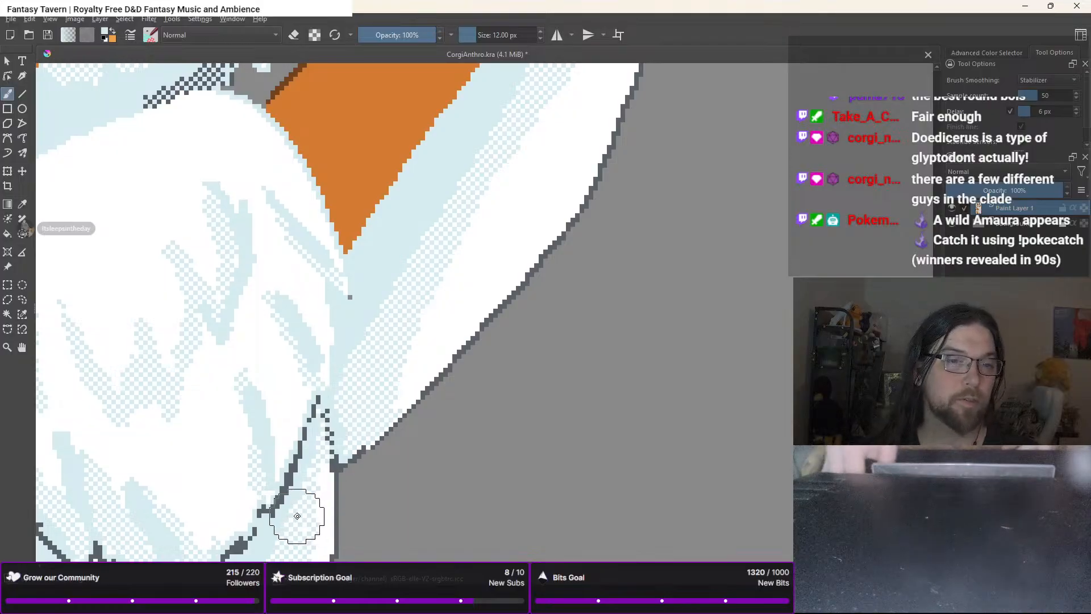
# Pick the pale blue and dab dithered pixels along the mouth line and the fur just below it
pyautogui.scroll(-6, 292, 511)
pyautogui.scroll(4, 343, 457)
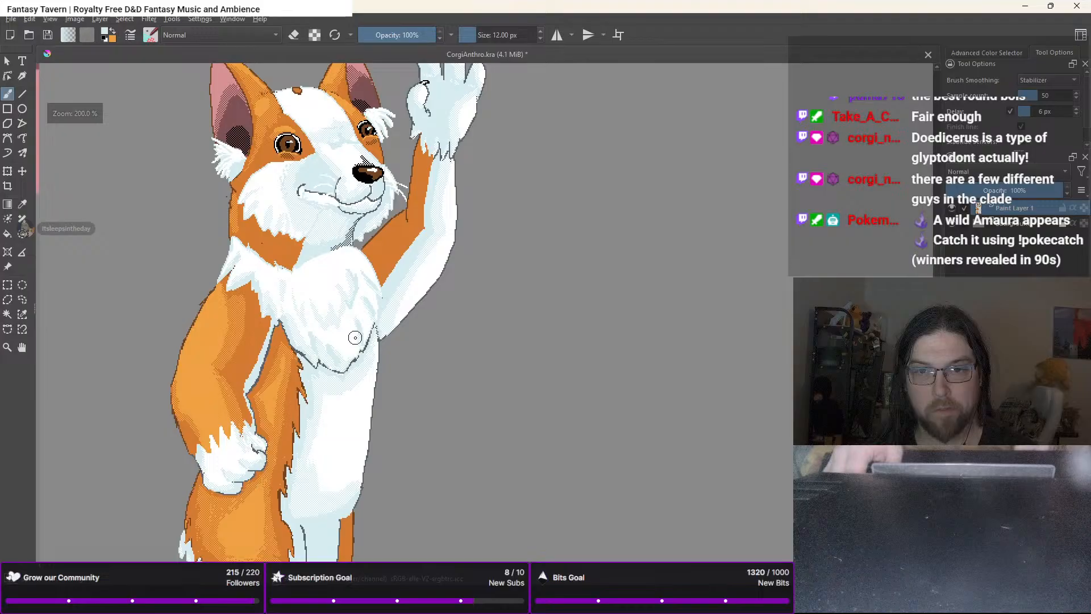
pyautogui.moveTo(354, 337); pyautogui.dragTo(431, 326)
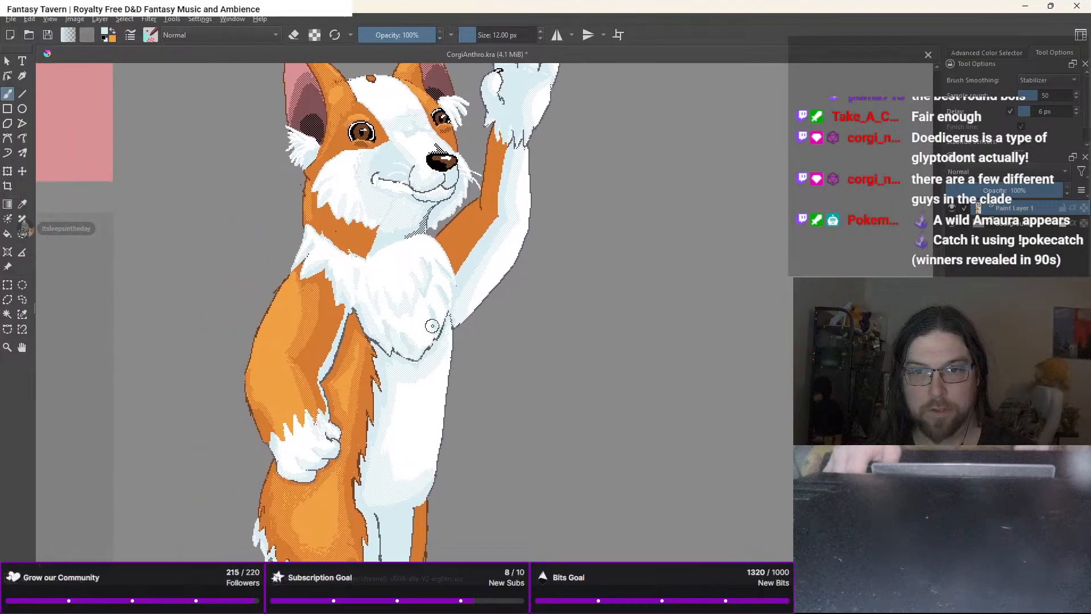
pyautogui.rightClick(371, 245)
pyautogui.click(400, 208)
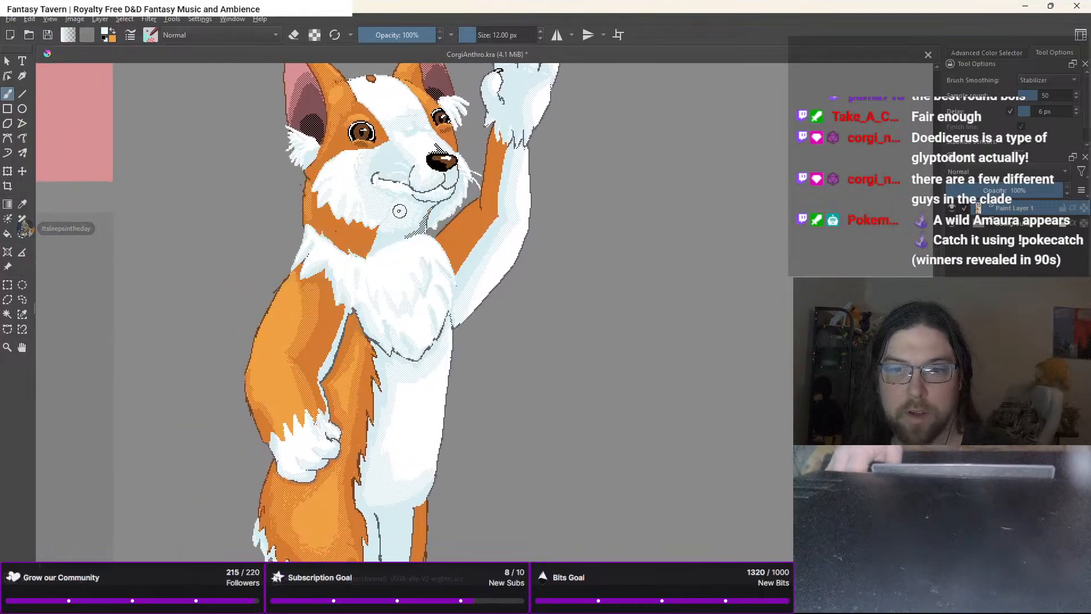
pyautogui.rightClick(374, 246)
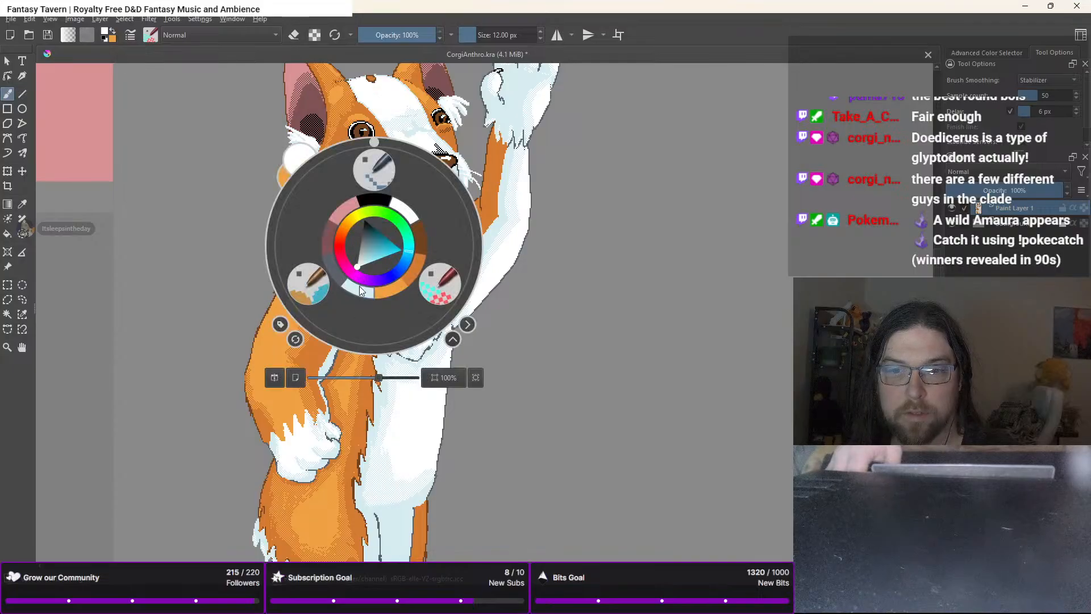
pyautogui.click(357, 288)
pyautogui.scroll(4, 383, 212)
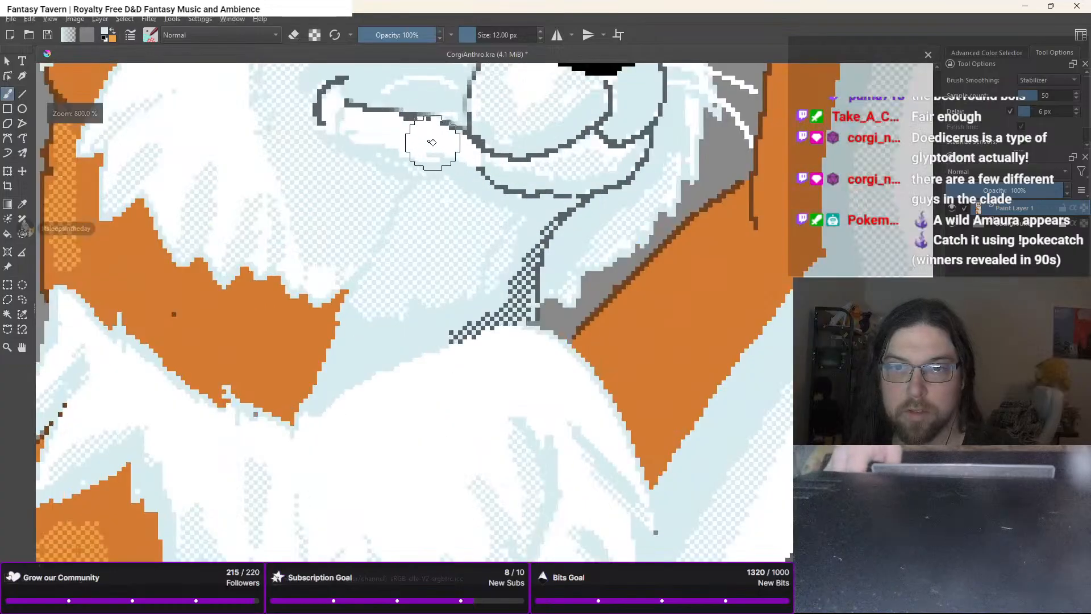
pyautogui.moveTo(431, 148)
pyautogui.mouseDown()
pyautogui.moveTo(366, 135)
pyautogui.moveTo(442, 146)
pyautogui.mouseUp()
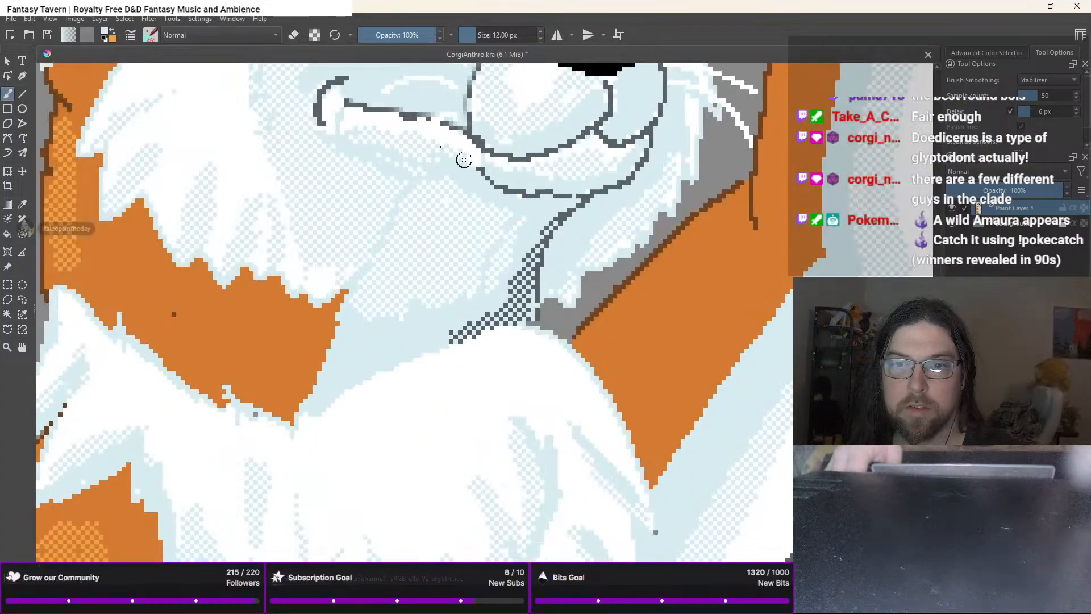
# Pick white and dither a tapering highlight down the pale leg fur, alongside the grey outline bordering the orange strip
pyautogui.scroll(-4, 464, 160)
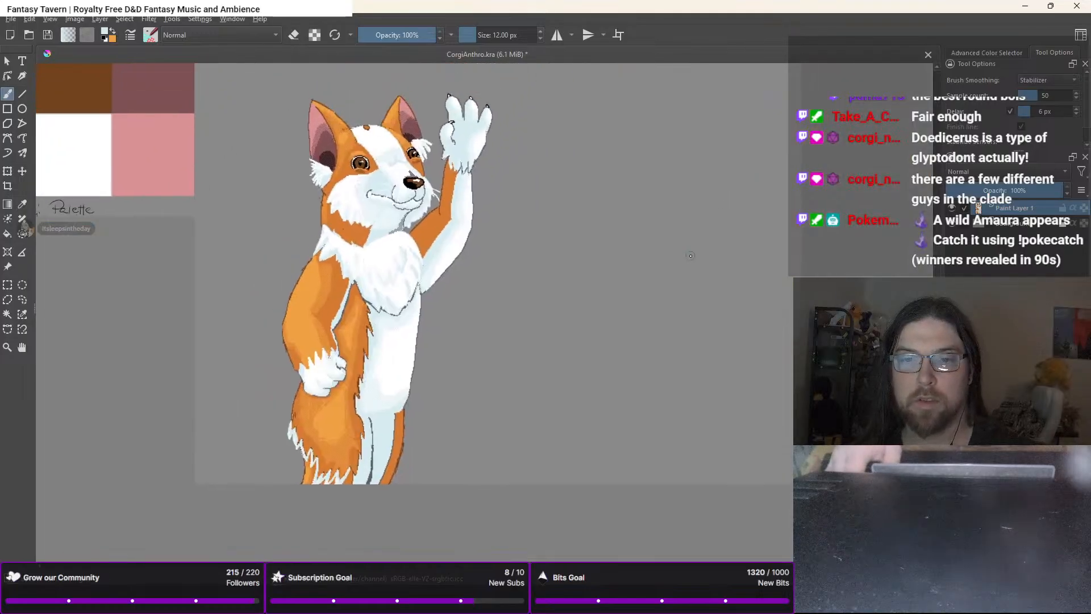
pyautogui.scroll(1, 690, 255)
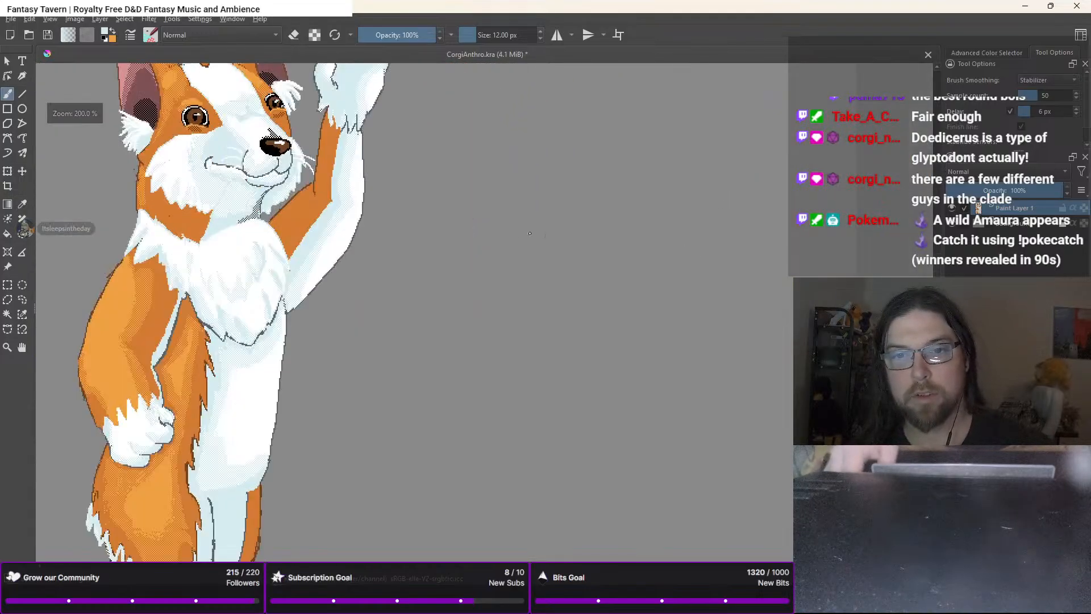
pyautogui.moveTo(521, 232); pyautogui.dragTo(751, 250)
pyautogui.scroll(-1, 750, 250)
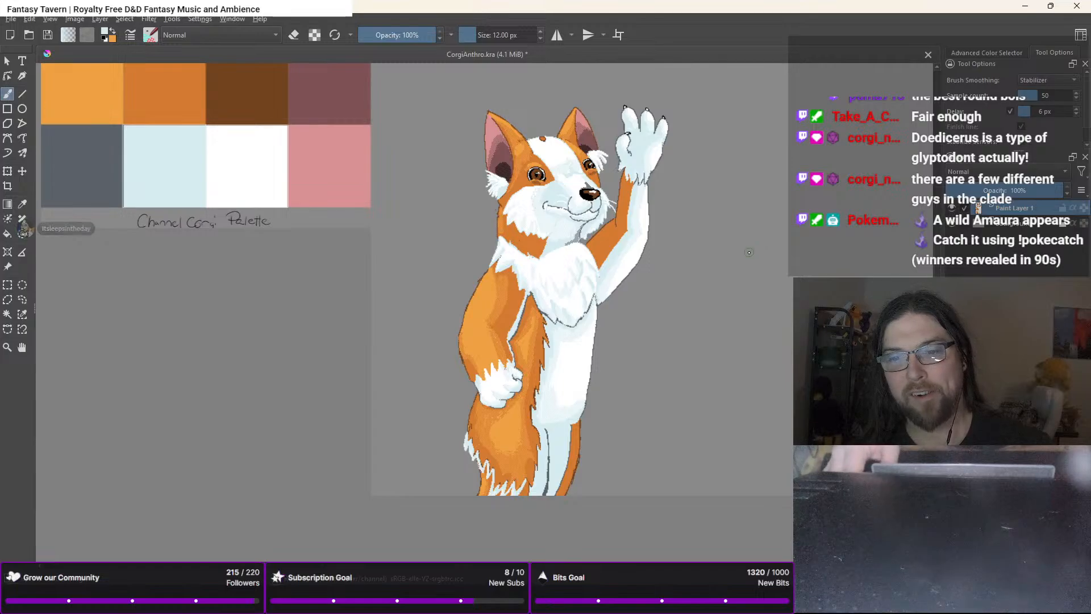
pyautogui.moveTo(703, 321); pyautogui.dragTo(672, 219)
pyautogui.moveTo(667, 275); pyautogui.dragTo(639, 188)
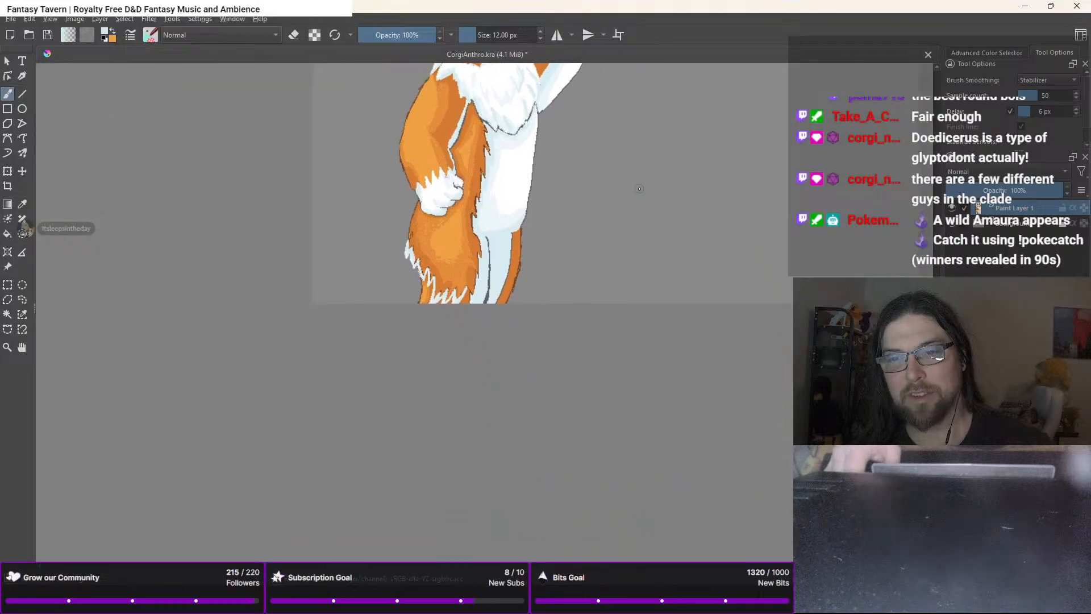
pyautogui.scroll(1, 639, 188)
pyautogui.scroll(4, 393, 298)
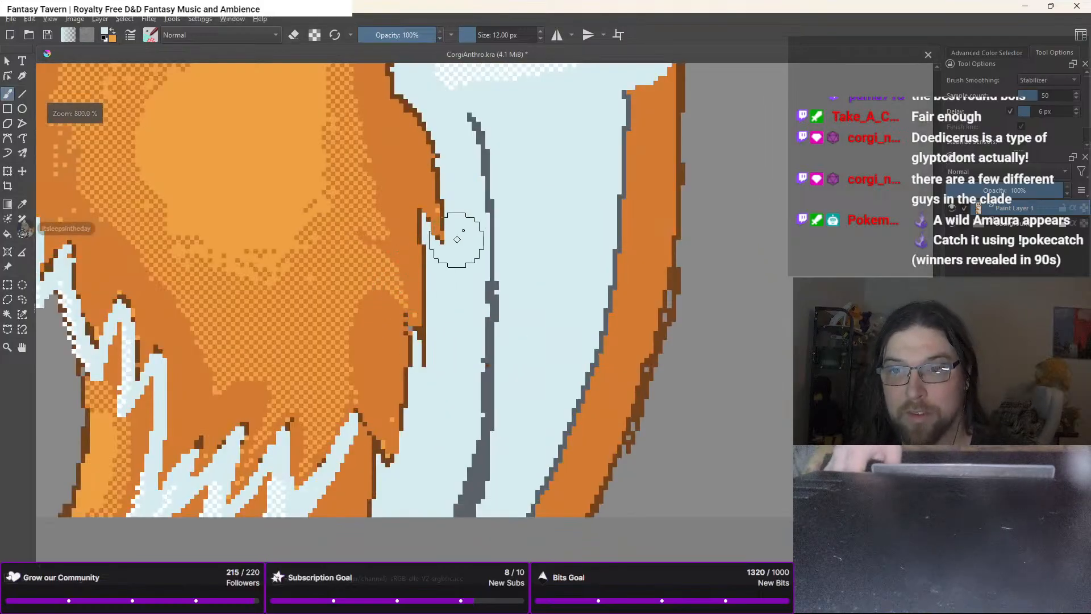
pyautogui.rightClick(493, 183)
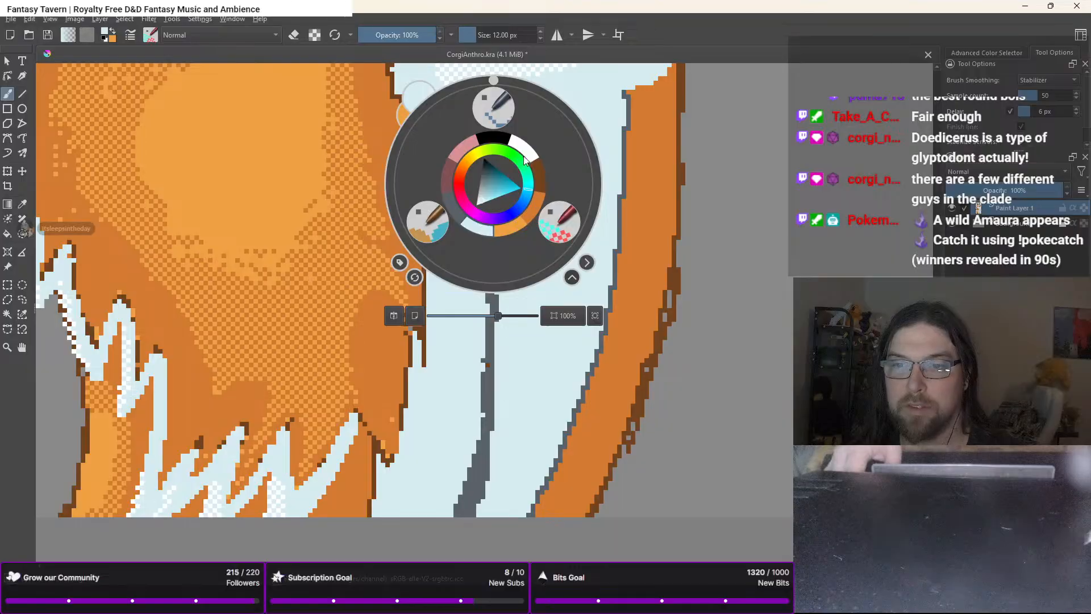
pyautogui.click(522, 146)
pyautogui.rightClick(551, 131)
pyautogui.moveTo(603, 108)
pyautogui.mouseDown()
pyautogui.moveTo(609, 148)
pyautogui.moveTo(619, 122)
pyautogui.moveTo(615, 108)
pyautogui.moveTo(607, 217)
pyautogui.moveTo(615, 103)
pyautogui.moveTo(600, 168)
pyautogui.moveTo(596, 134)
pyautogui.moveTo(563, 193)
pyautogui.moveTo(556, 386)
pyautogui.moveTo(537, 467)
pyautogui.moveTo(564, 420)
pyautogui.moveTo(604, 284)
pyautogui.moveTo(601, 216)
pyautogui.moveTo(587, 186)
pyautogui.moveTo(569, 215)
pyautogui.moveTo(575, 233)
pyautogui.moveTo(579, 208)
pyautogui.moveTo(577, 343)
pyautogui.mouseUp()
# Pick the light orange and dither down the inner edge of the leg's orange strip and over the upper grey outline
pyautogui.rightClick(579, 293)
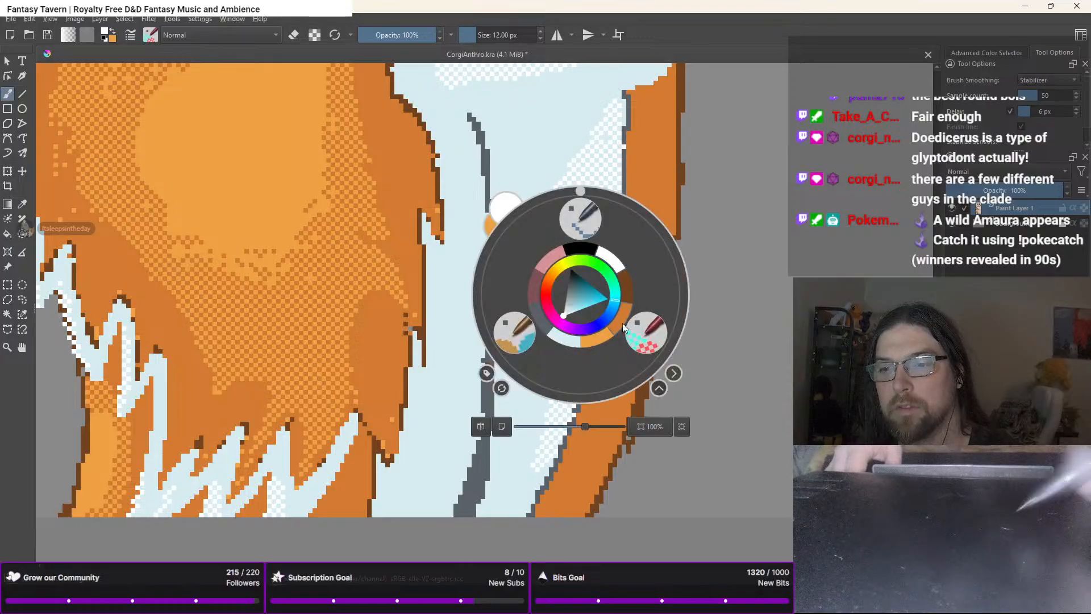
pyautogui.click(594, 343)
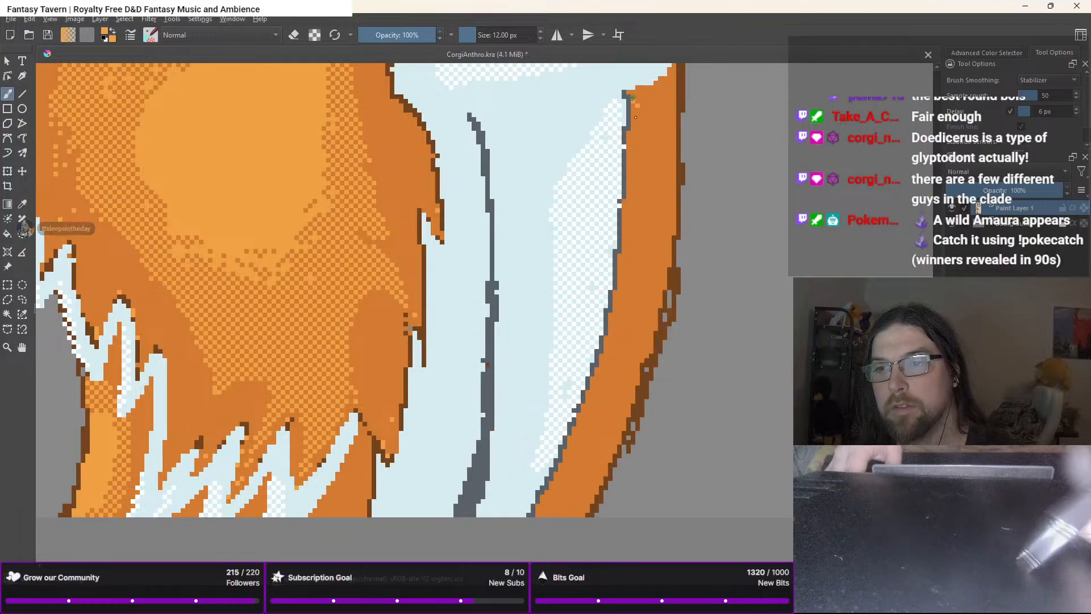
pyautogui.moveTo(635, 145)
pyautogui.mouseDown()
pyautogui.moveTo(628, 294)
pyautogui.moveTo(623, 266)
pyautogui.moveTo(616, 343)
pyautogui.moveTo(617, 332)
pyautogui.moveTo(543, 509)
pyautogui.mouseUp()
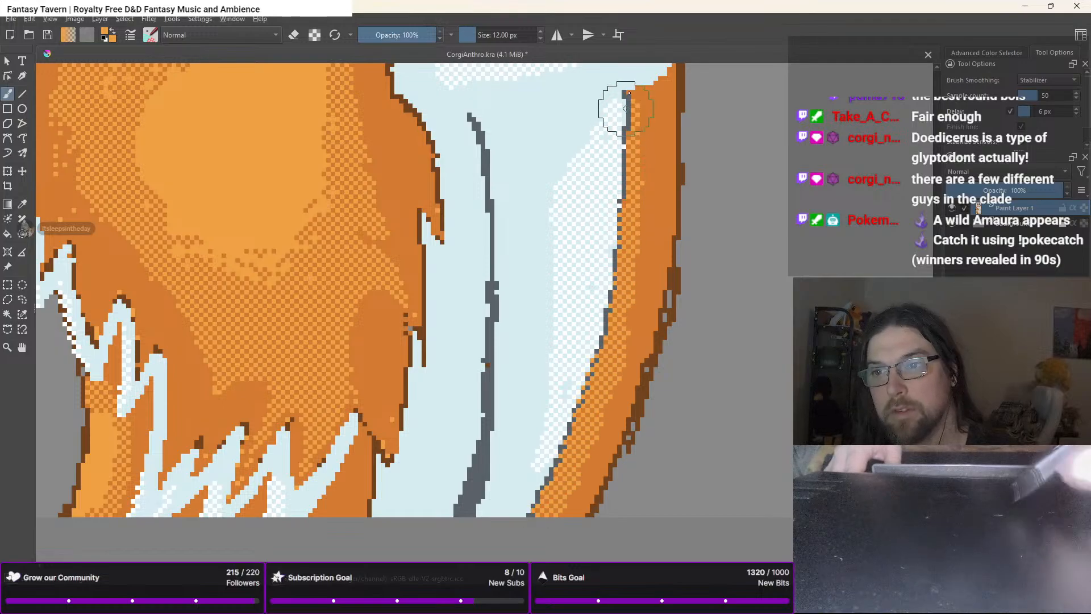
pyautogui.moveTo(628, 149); pyautogui.dragTo(621, 219)
pyautogui.moveTo(628, 93); pyautogui.dragTo(627, 116)
pyautogui.hotkey('ctrl', 'z')
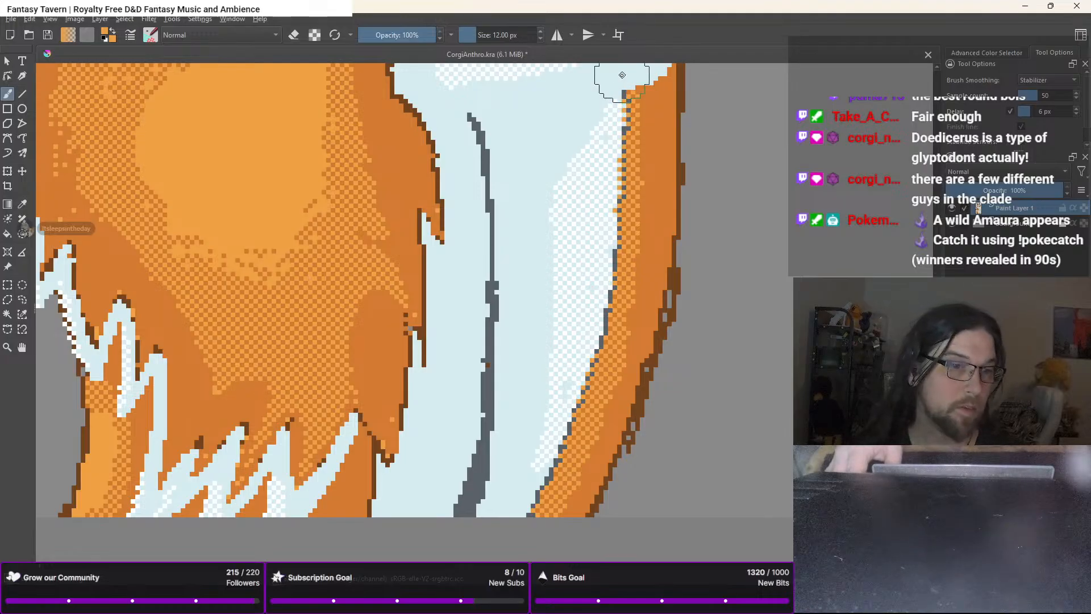
pyautogui.scroll(-2, 358, 242)
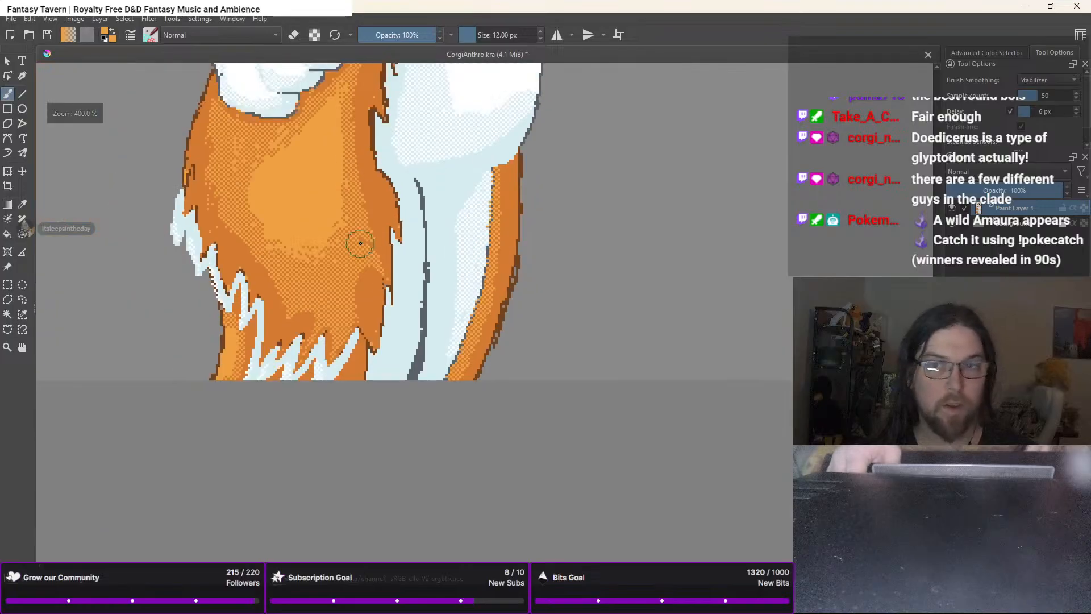
pyautogui.moveTo(360, 244); pyautogui.dragTo(243, 386)
pyautogui.scroll(-4, 244, 386)
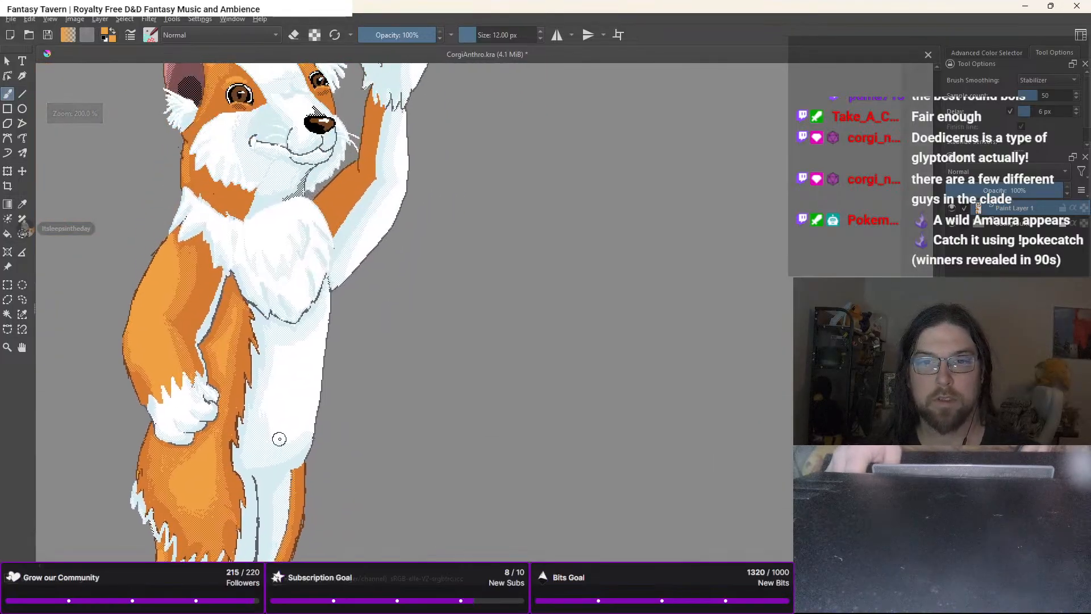
pyautogui.moveTo(279, 439); pyautogui.dragTo(494, 369)
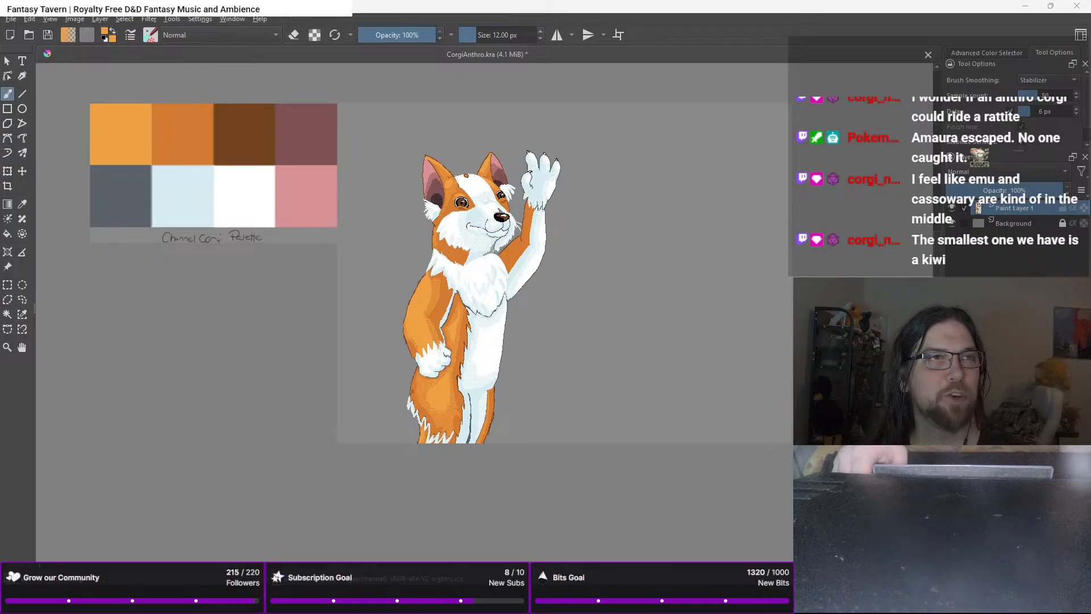
pyautogui.press('super+d')
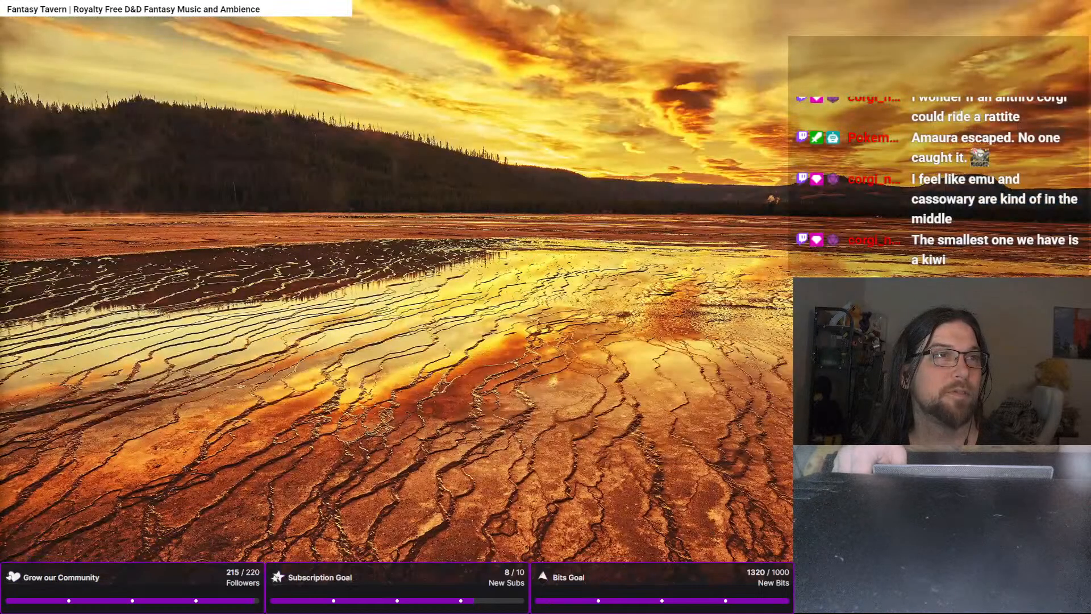
pyautogui.press('super+d')
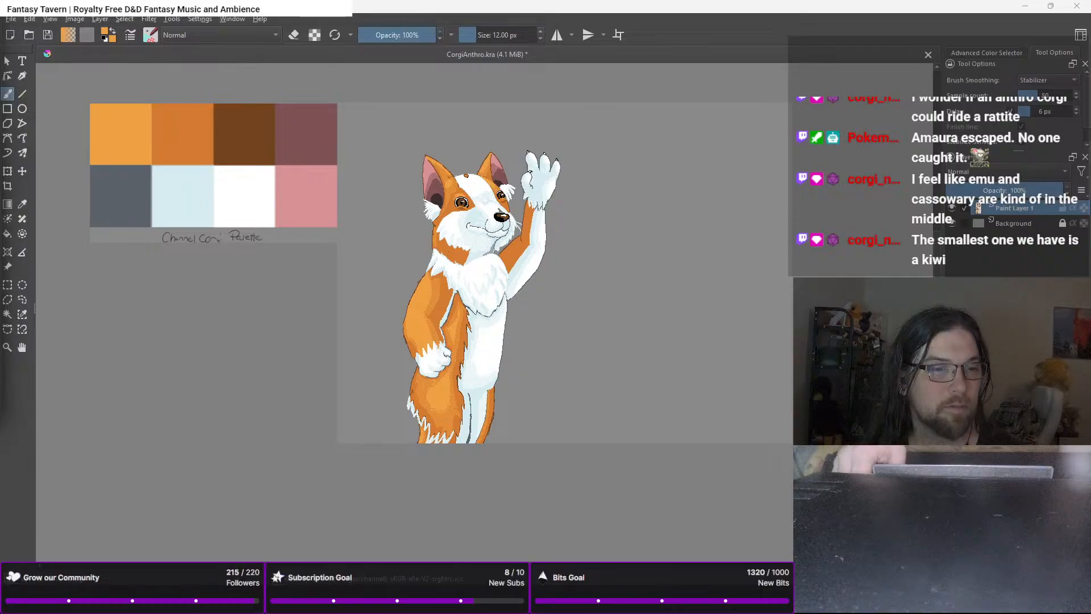
pyautogui.moveTo(253, 317); pyautogui.dragTo(376, 339)
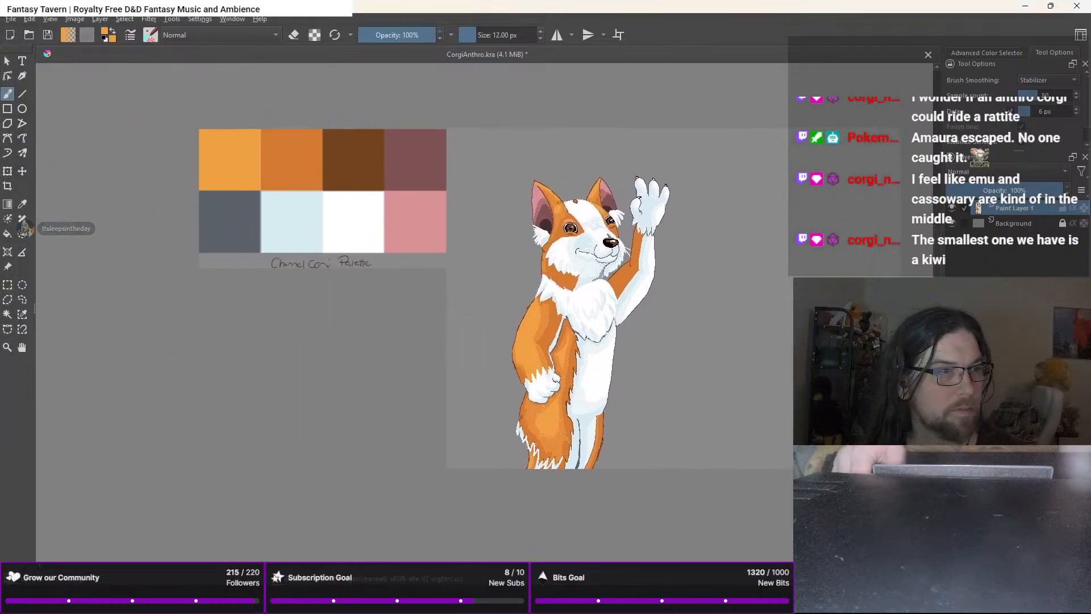